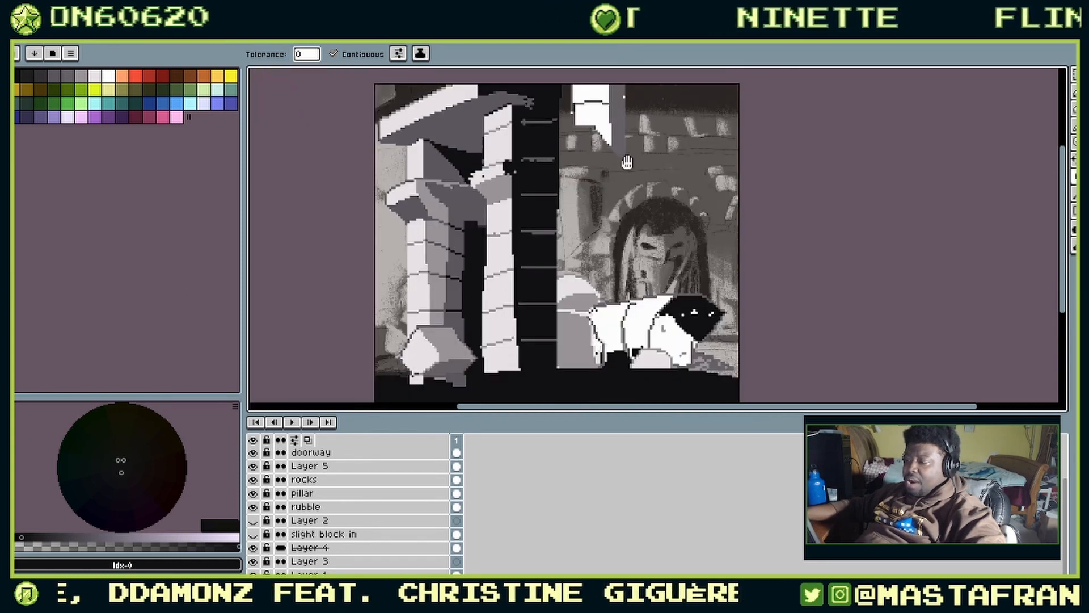
# Step: Hide the struck-through Layer 4 containing the greyscale background sketch
pyautogui.moveTo(626, 163); pyautogui.dragTo(569, 159)
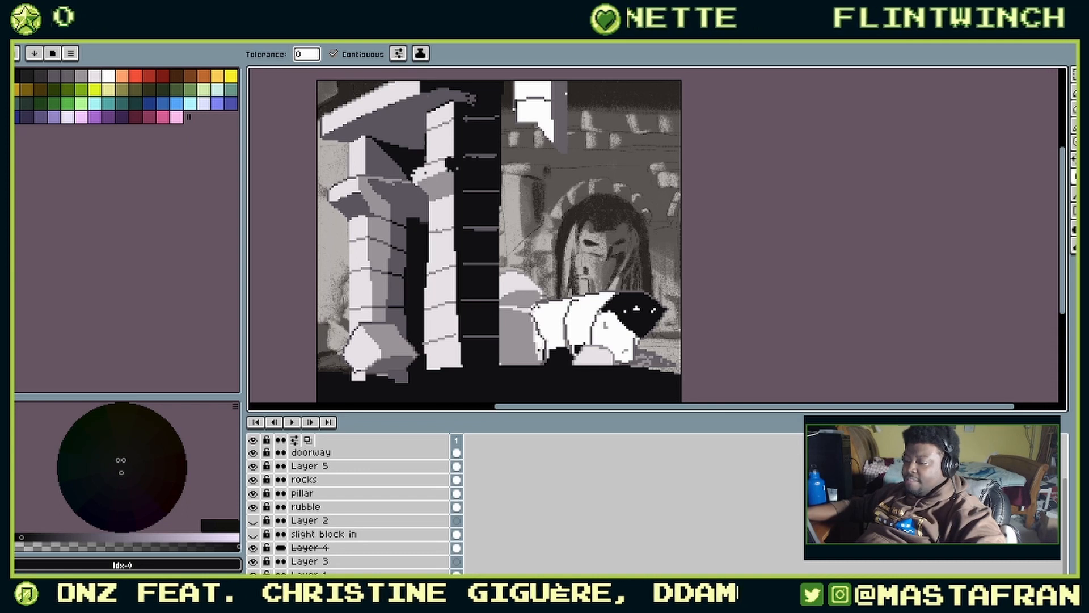
pyautogui.click(254, 548)
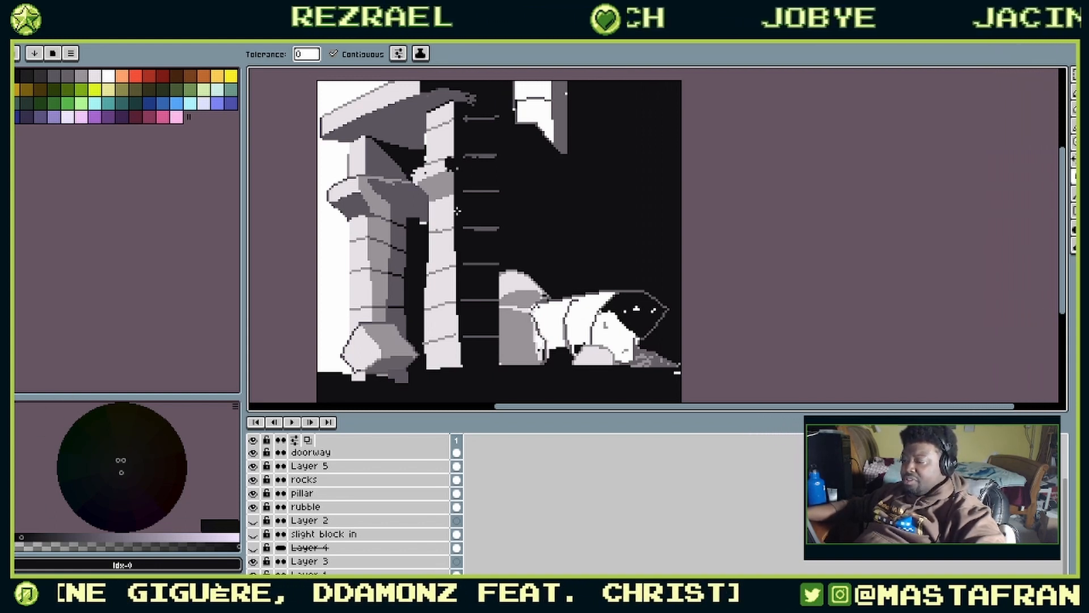
pyautogui.moveTo(457, 211); pyautogui.dragTo(480, 233)
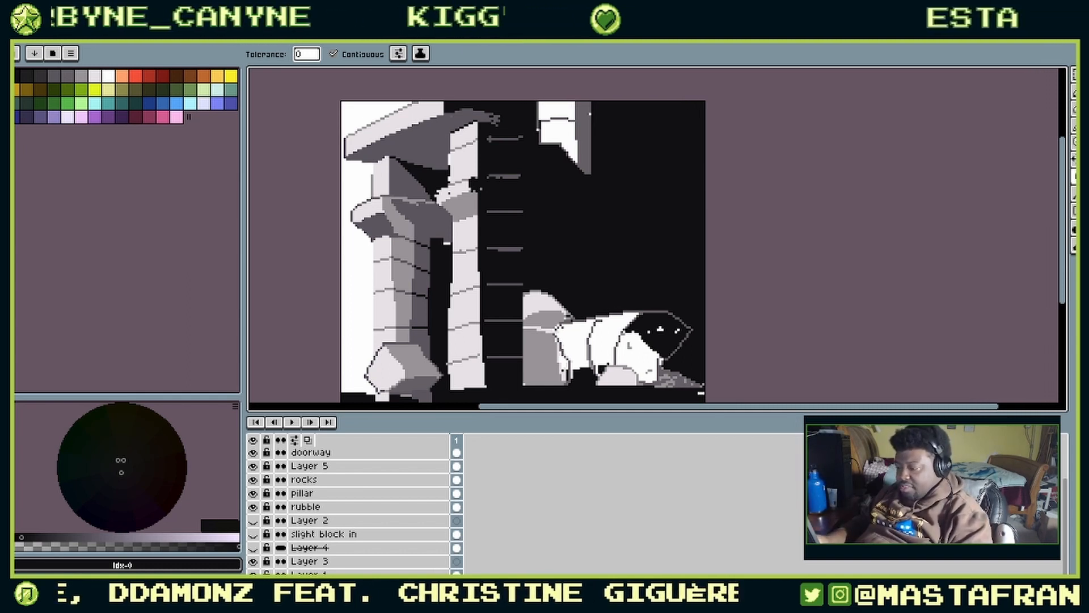
# Step: Show the Character Size layer and move the green character to the foot of the second pillar
pyautogui.scroll(3, 403, 472)
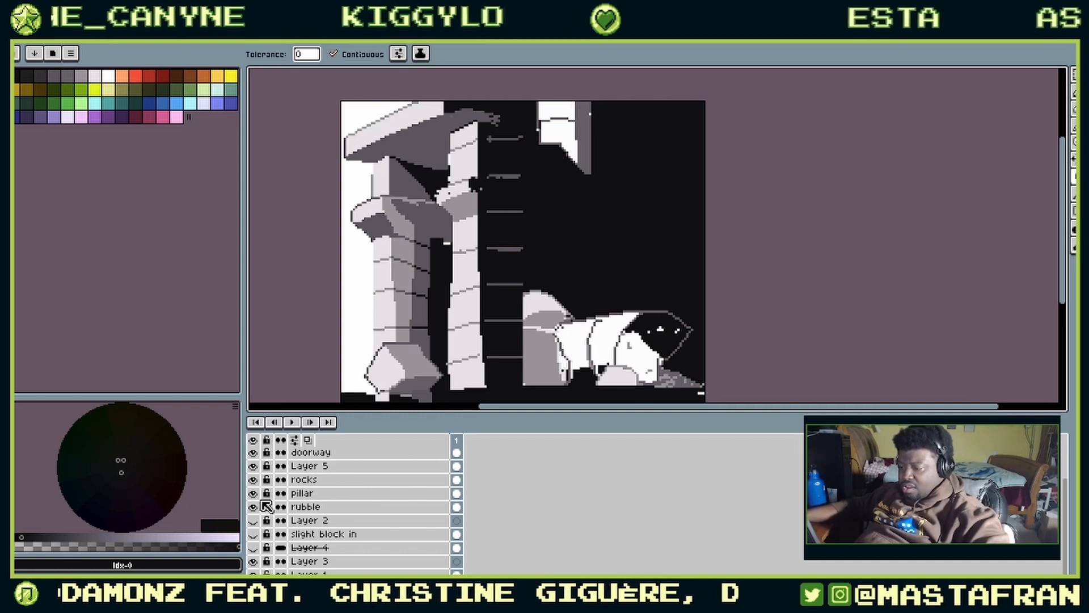
pyautogui.click(252, 453)
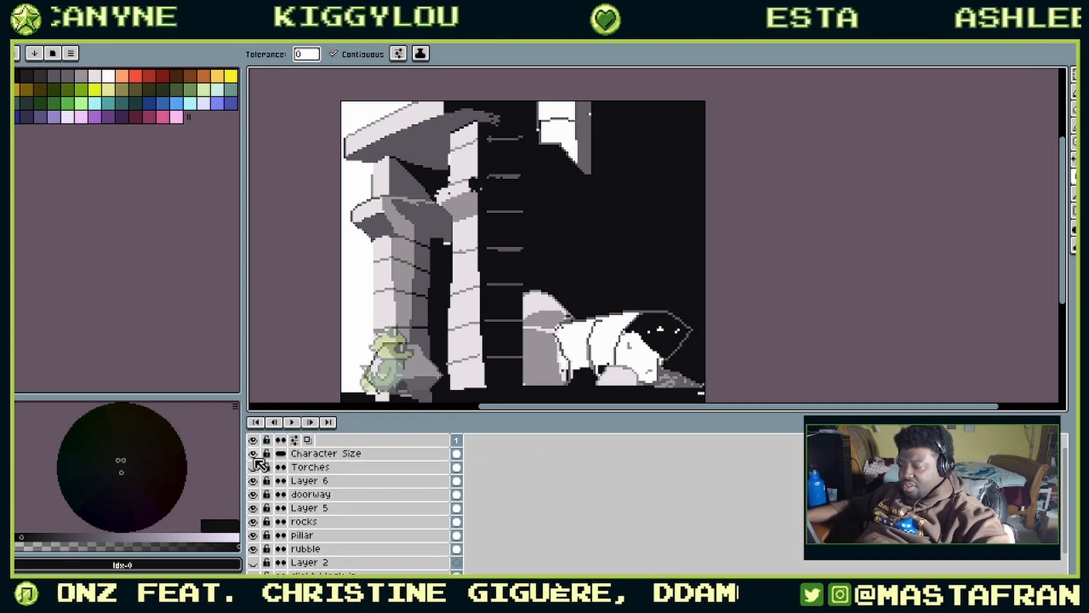
pyautogui.press('v')
pyautogui.moveTo(396, 383)
pyautogui.mouseDown()
pyautogui.moveTo(479, 377)
pyautogui.moveTo(436, 376)
pyautogui.moveTo(480, 358)
pyautogui.moveTo(434, 363)
pyautogui.moveTo(477, 354)
pyautogui.moveTo(446, 351)
pyautogui.moveTo(530, 355)
pyautogui.moveTo(397, 363)
pyautogui.moveTo(527, 351)
pyautogui.moveTo(502, 355)
pyautogui.moveTo(559, 332)
pyautogui.moveTo(737, 318)
pyautogui.moveTo(599, 329)
pyautogui.moveTo(696, 342)
pyautogui.moveTo(478, 348)
pyautogui.moveTo(433, 209)
pyautogui.mouseUp()
pyautogui.press('g')
pyautogui.scroll(-2, 475, 373)
pyautogui.scroll(2, 487, 351)
pyautogui.press('ctrl')
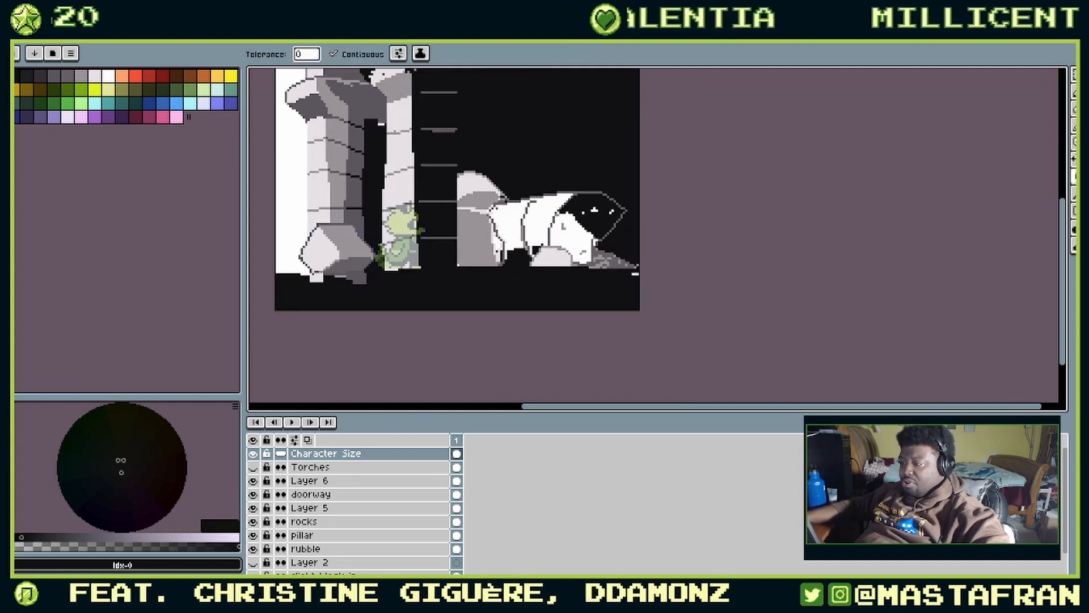
# Step: Display the grid over the canvas, keeping its current settings
pyautogui.click(215, 24)
pyautogui.moveTo(270, 82)
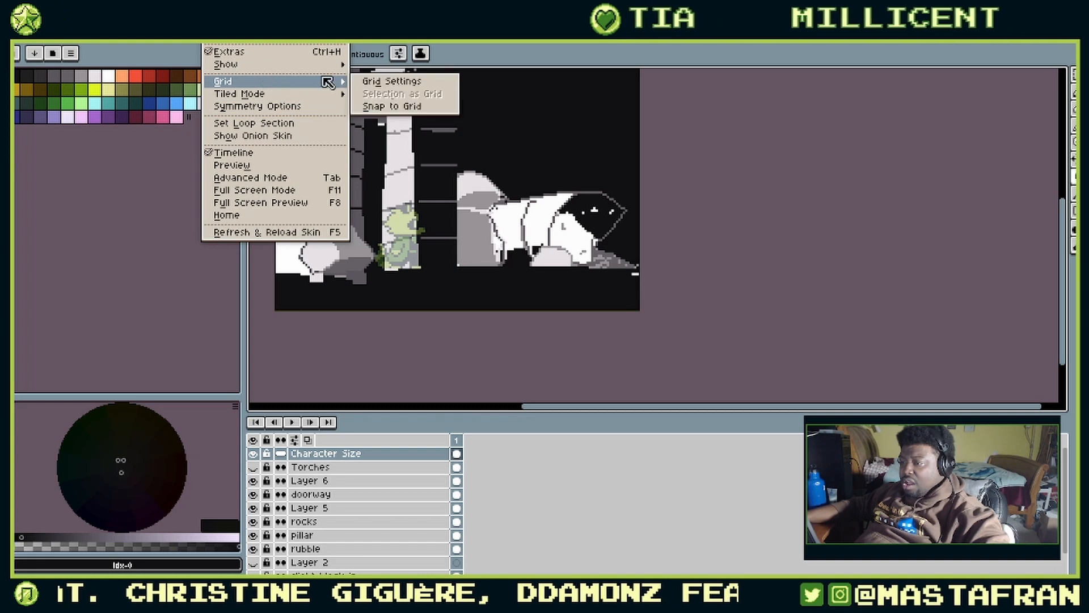
pyautogui.click(370, 82)
pyautogui.click(526, 340)
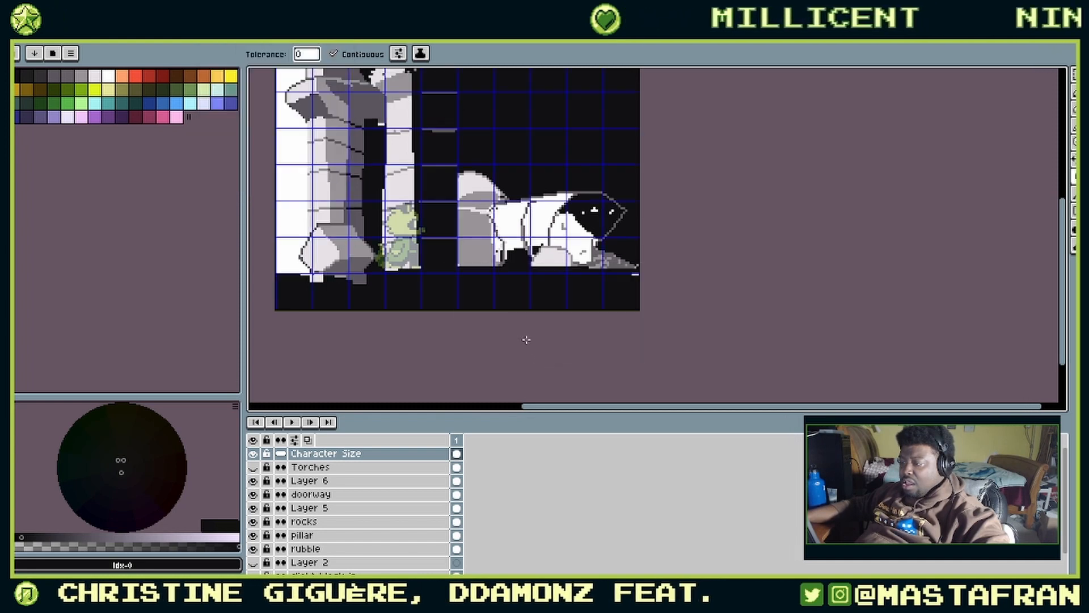
pyautogui.moveTo(467, 224); pyautogui.dragTo(447, 273)
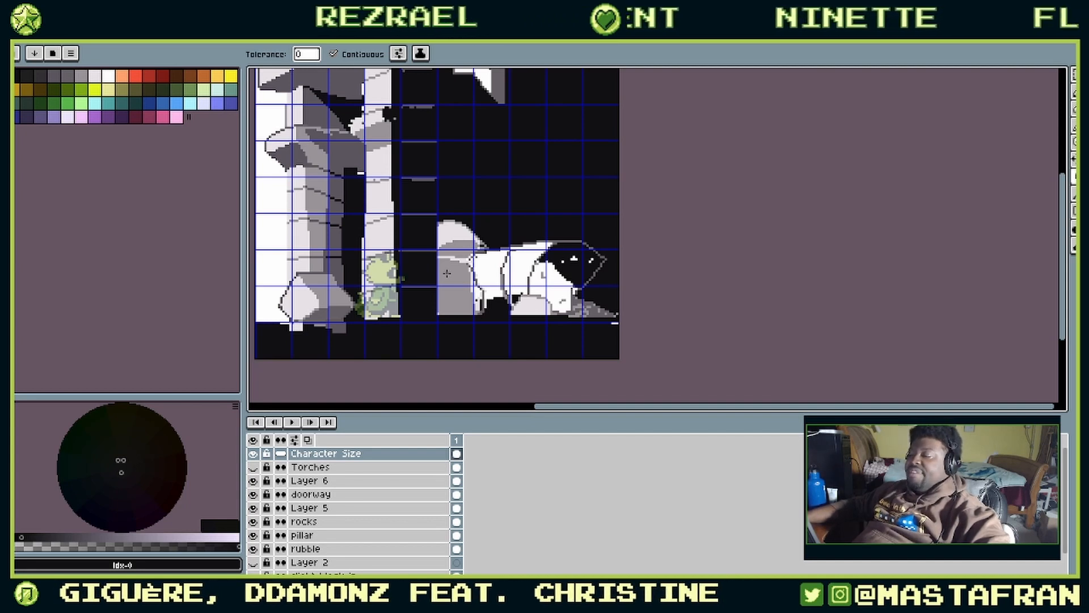
pyautogui.moveTo(447, 274); pyautogui.dragTo(430, 341)
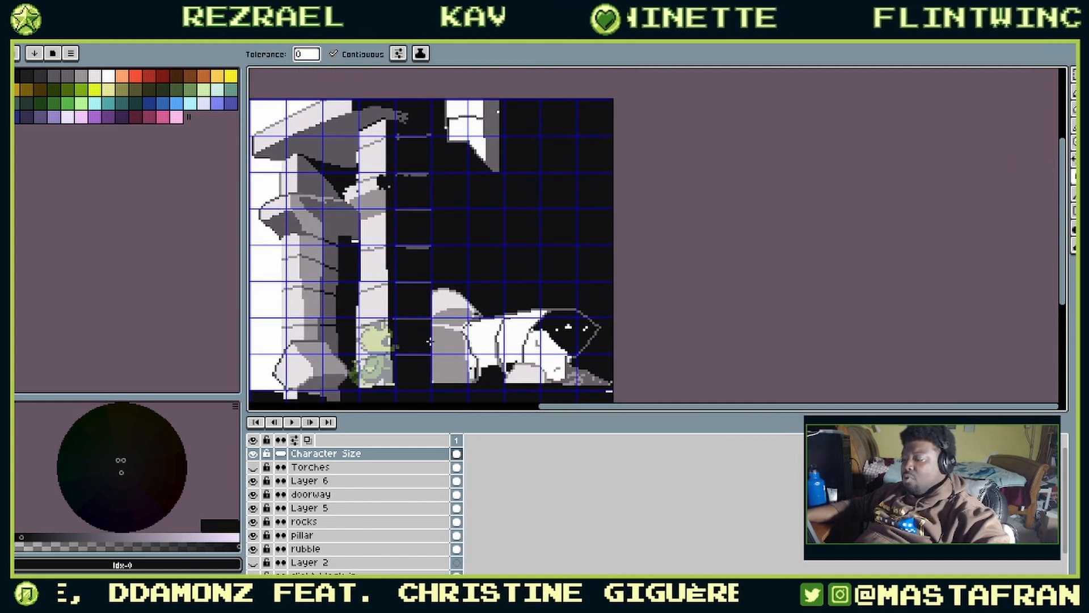
# Step: Show the Torches layer and make it the active layer
pyautogui.click(253, 467)
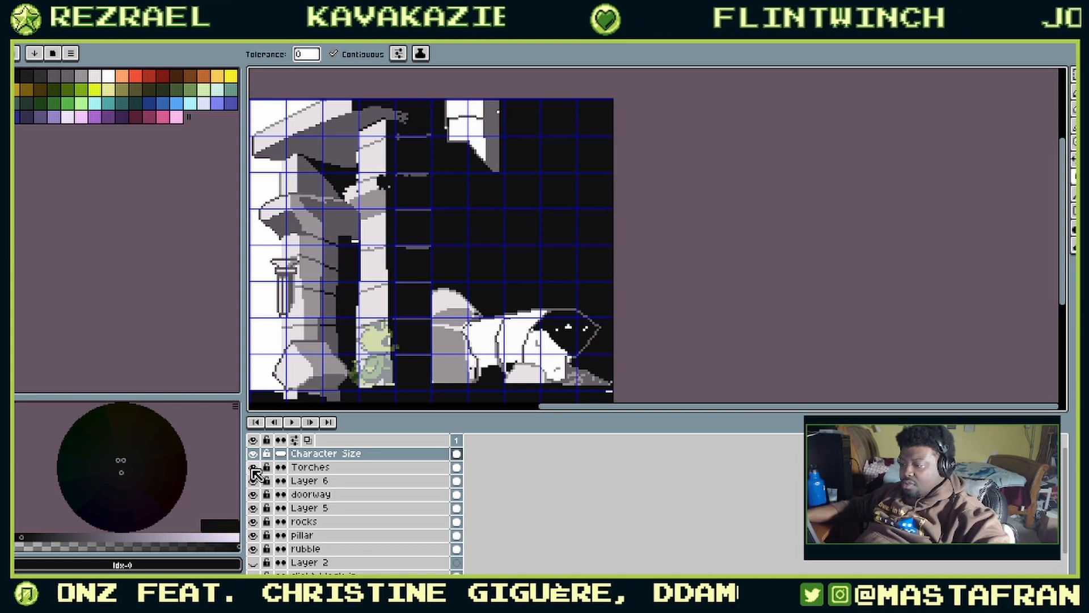
pyautogui.click(316, 469)
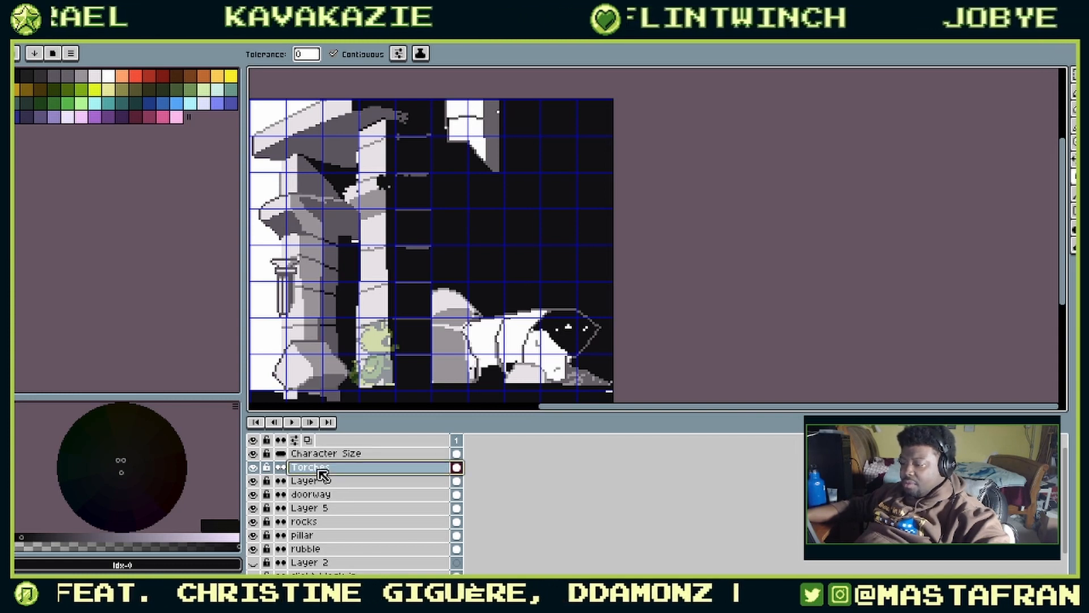
pyautogui.click(255, 482)
pyautogui.click(255, 483)
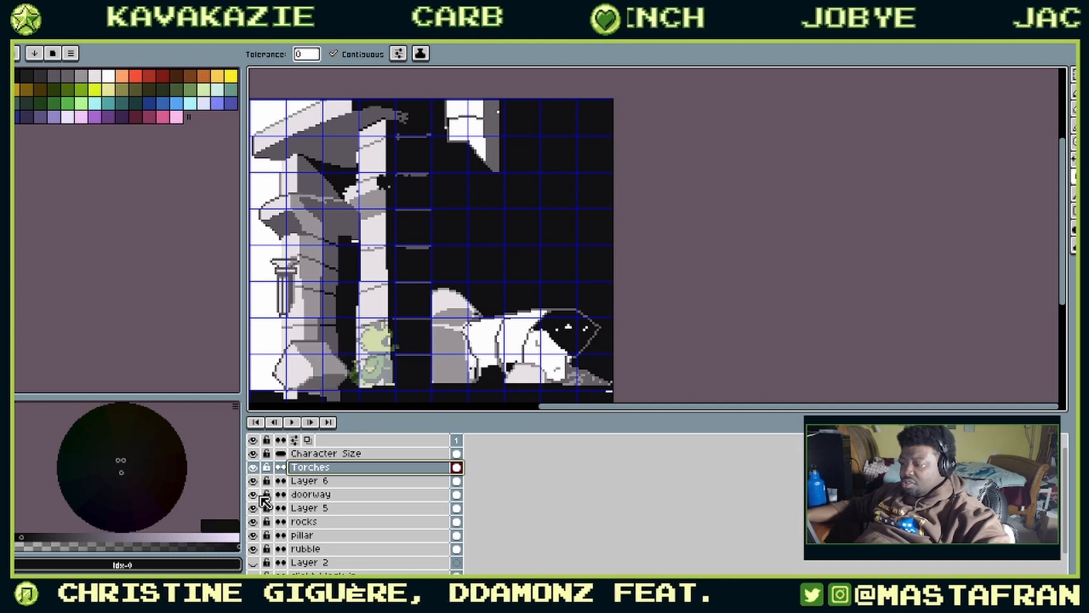
# Step: Show Layer 2, the slight block in layer and the Layer 4 background sketch
pyautogui.click(254, 574)
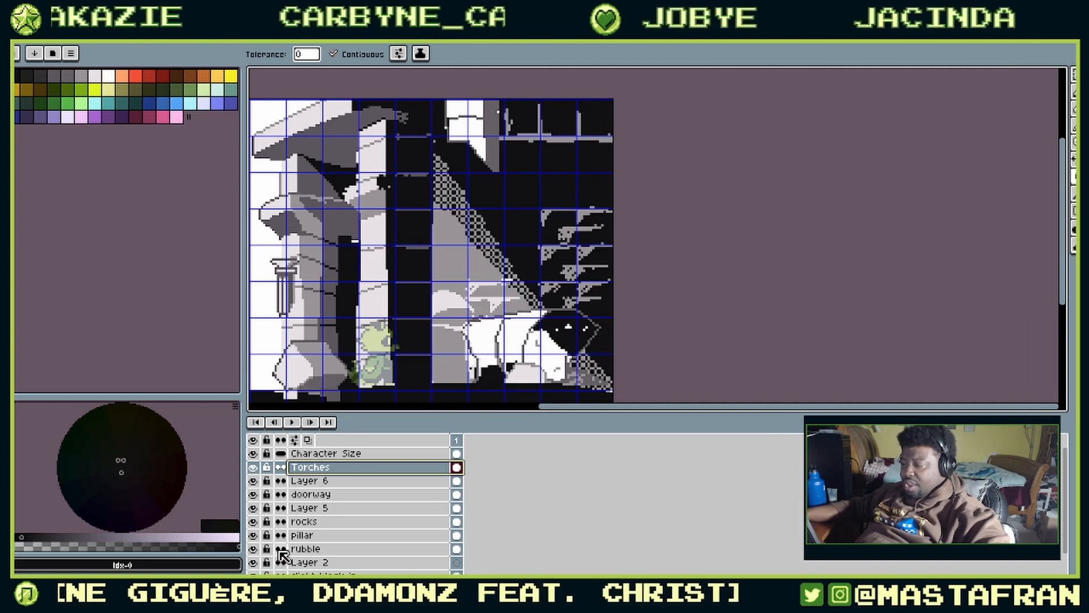
pyautogui.scroll(-1, 282, 554)
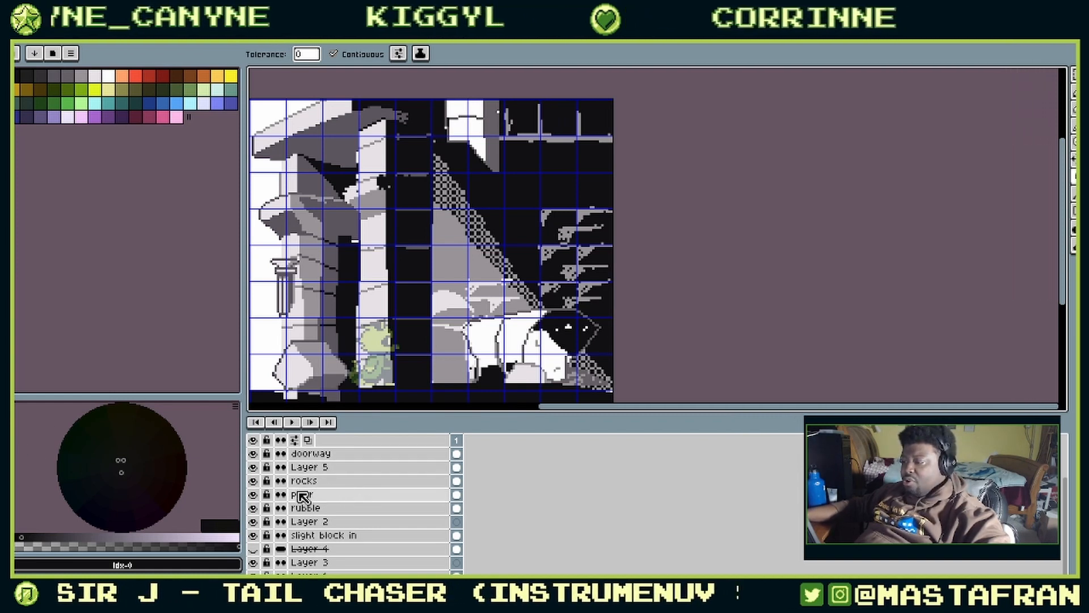
pyautogui.click(253, 549)
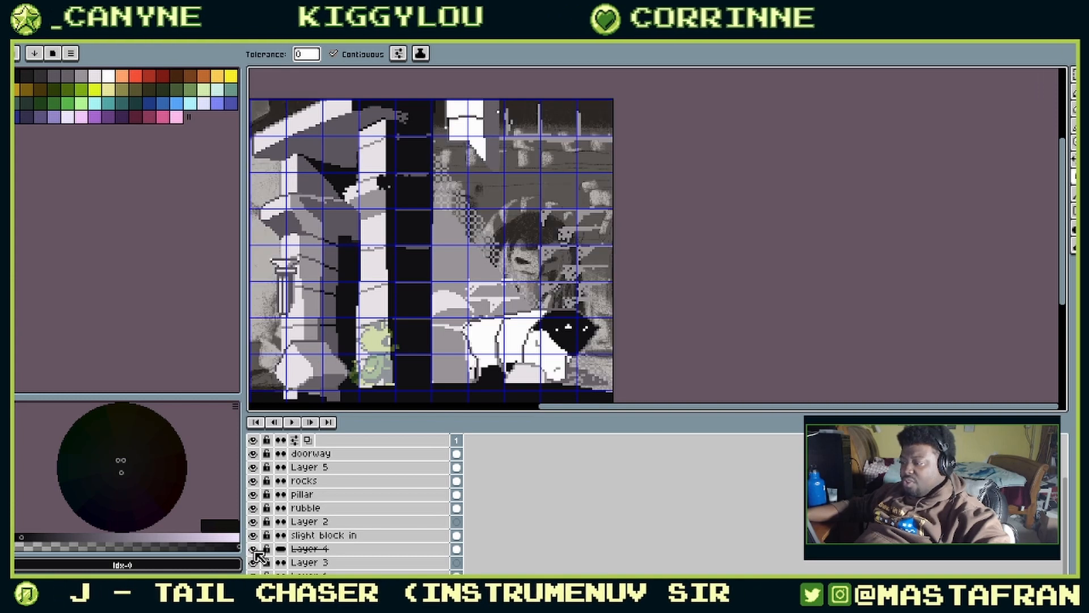
# Step: Hide every layer from Torches down to slight block in, leaving only the character and the background sketch
pyautogui.scroll(2, 283, 517)
pyautogui.click(253, 494)
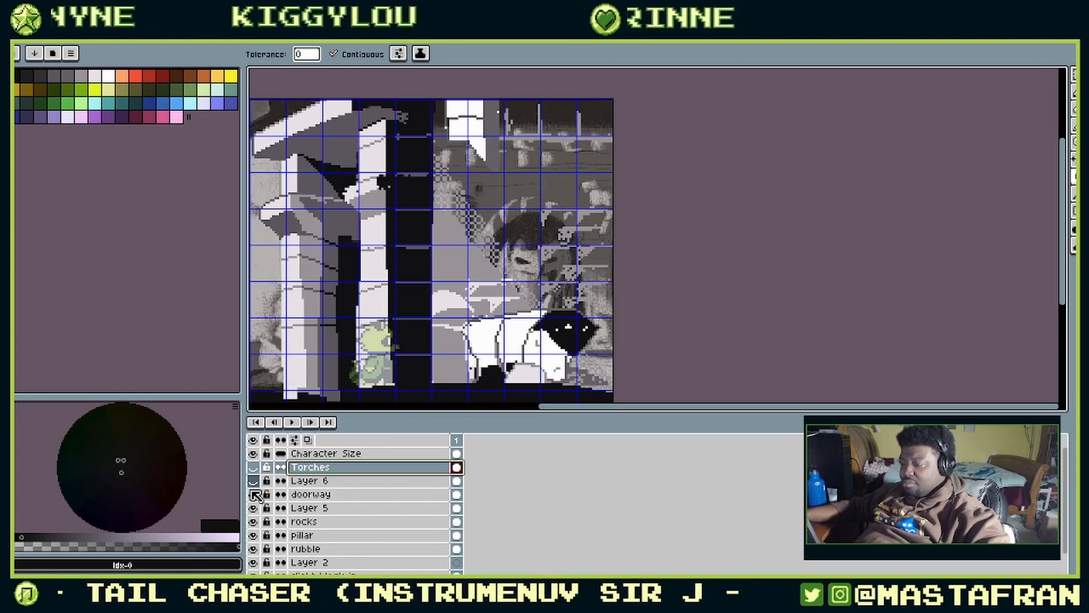
pyautogui.moveTo(255, 496); pyautogui.dragTo(258, 561)
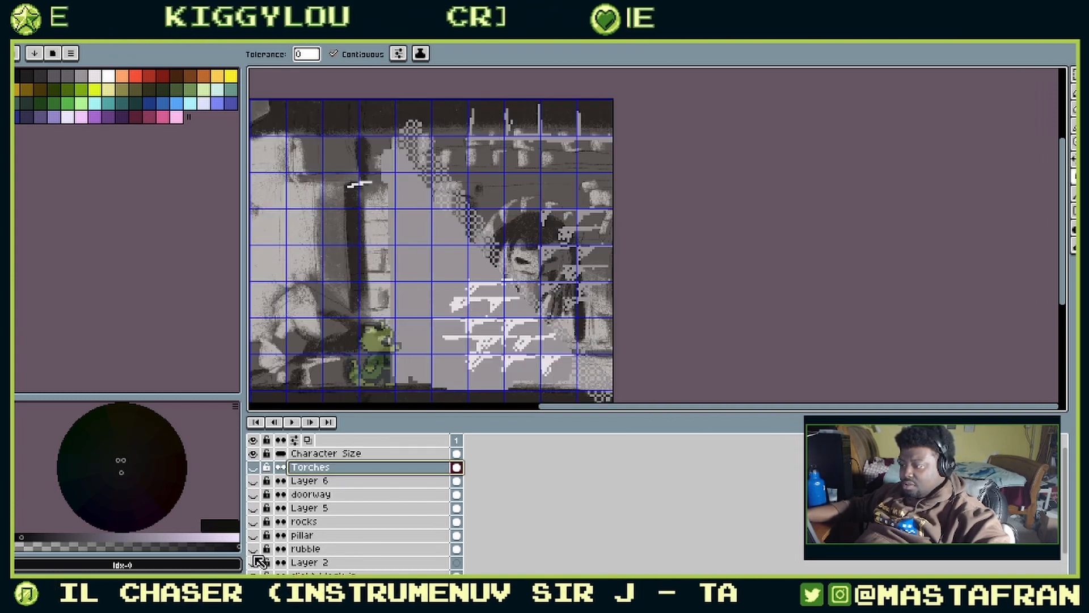
pyautogui.click(255, 574)
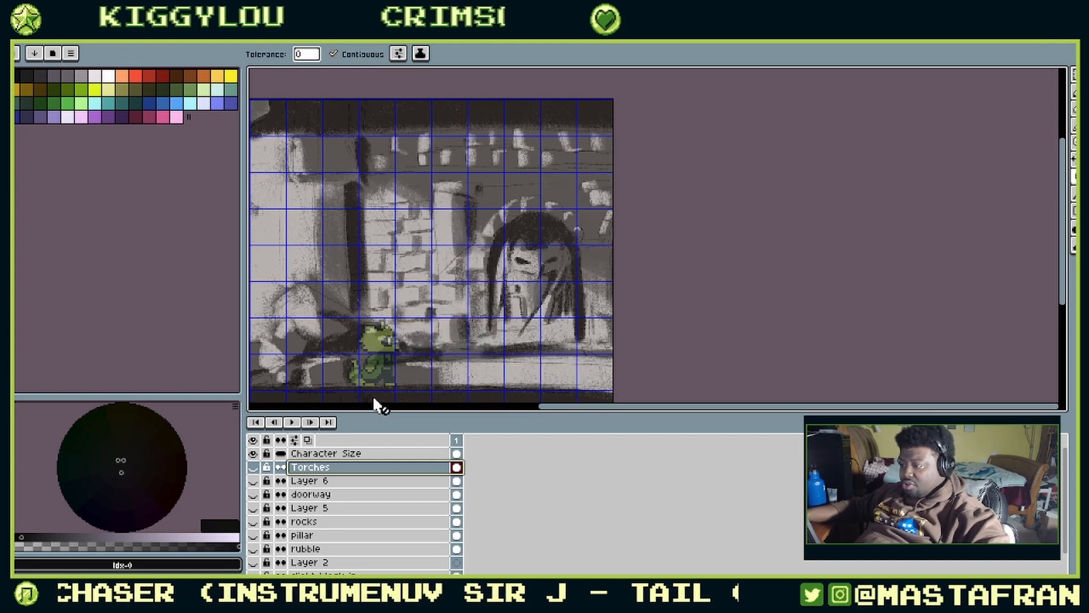
pyautogui.moveTo(543, 262); pyautogui.dragTo(642, 230)
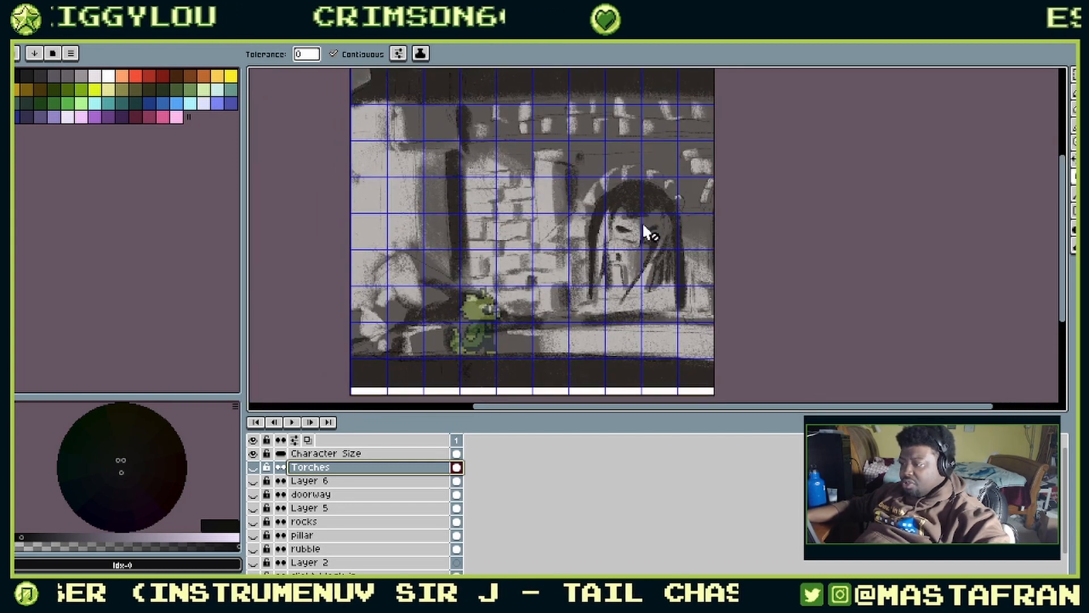
pyautogui.scroll(1, 644, 231)
pyautogui.scroll(-1, 645, 233)
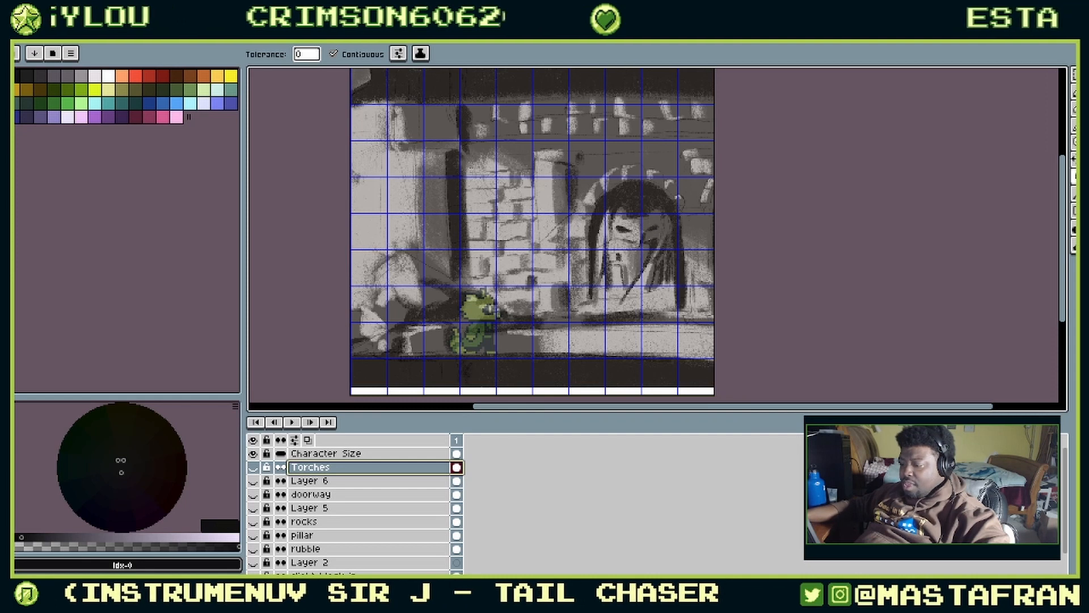
# Step: Shift the background sketch to the right by slightly less than one grid cell
pyautogui.click(391, 588)
pyautogui.moveTo(622, 251); pyautogui.dragTo(578, 258)
pyautogui.press('f')
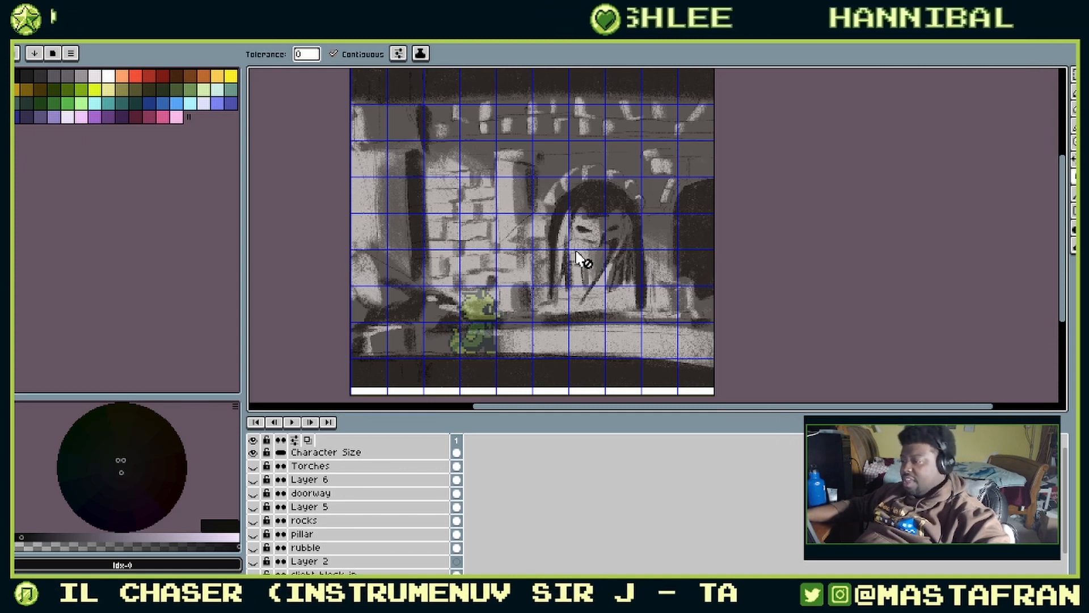
pyautogui.press('v')
pyautogui.moveTo(577, 256); pyautogui.dragTo(652, 253)
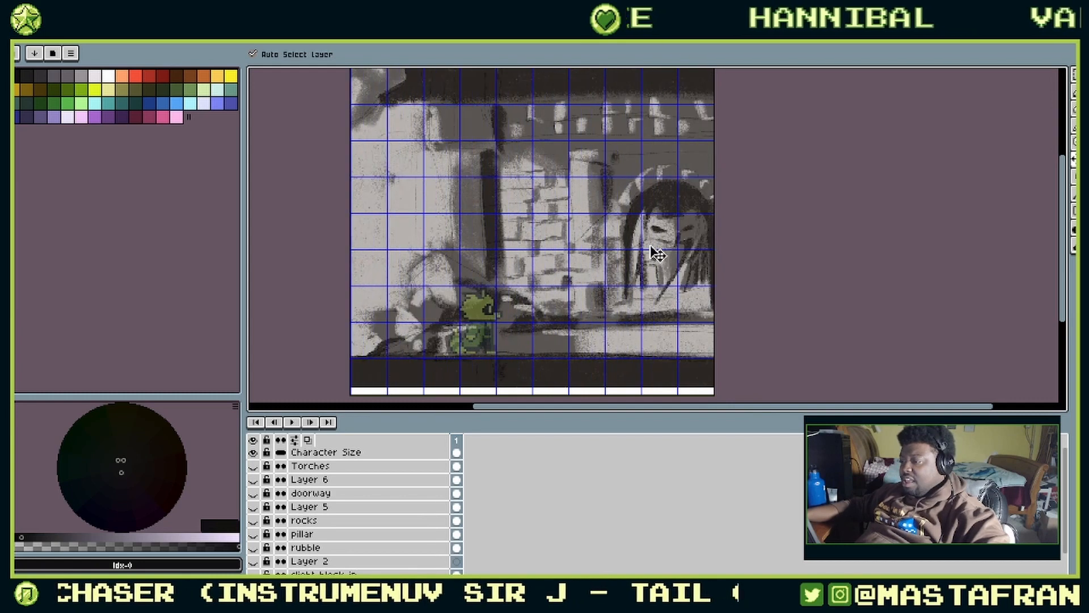
pyautogui.press('f')
pyautogui.scroll(-2, 649, 236)
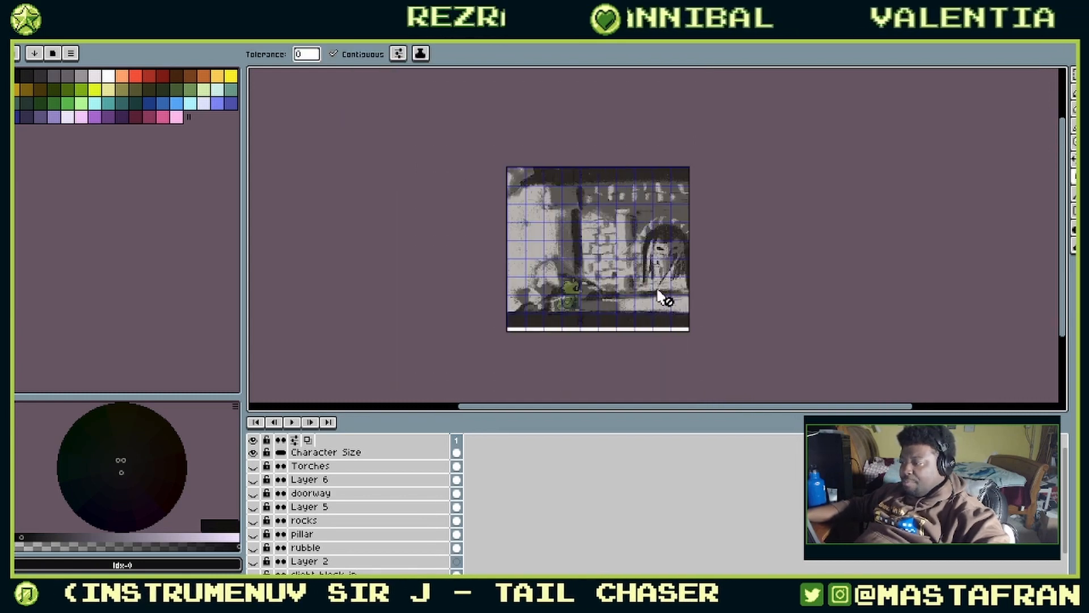
pyautogui.scroll(3, 659, 301)
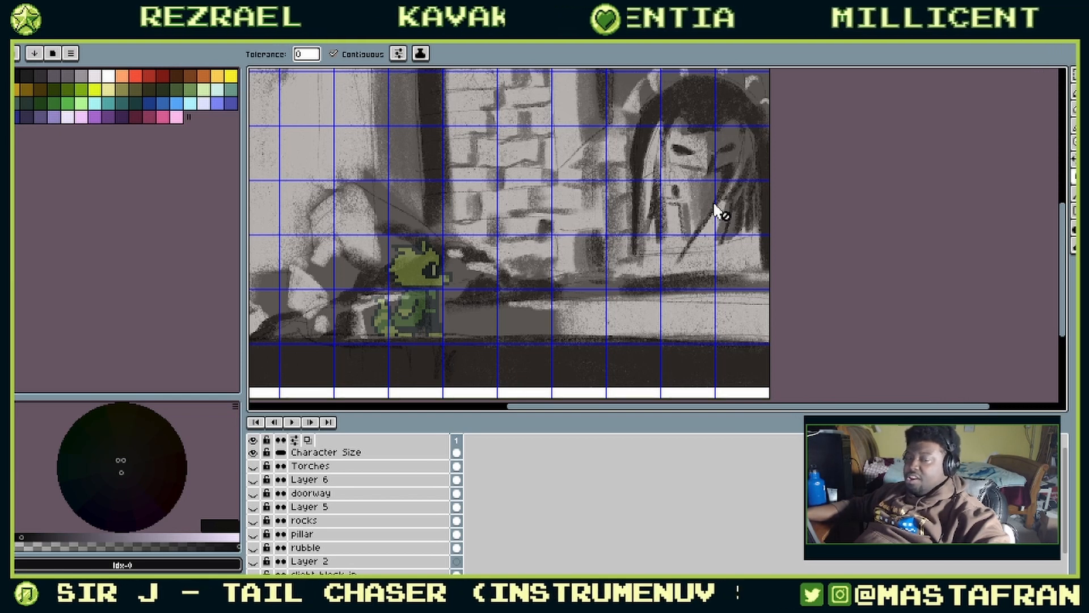
pyautogui.scroll(-1, 720, 207)
pyautogui.moveTo(723, 195); pyautogui.dragTo(632, 271)
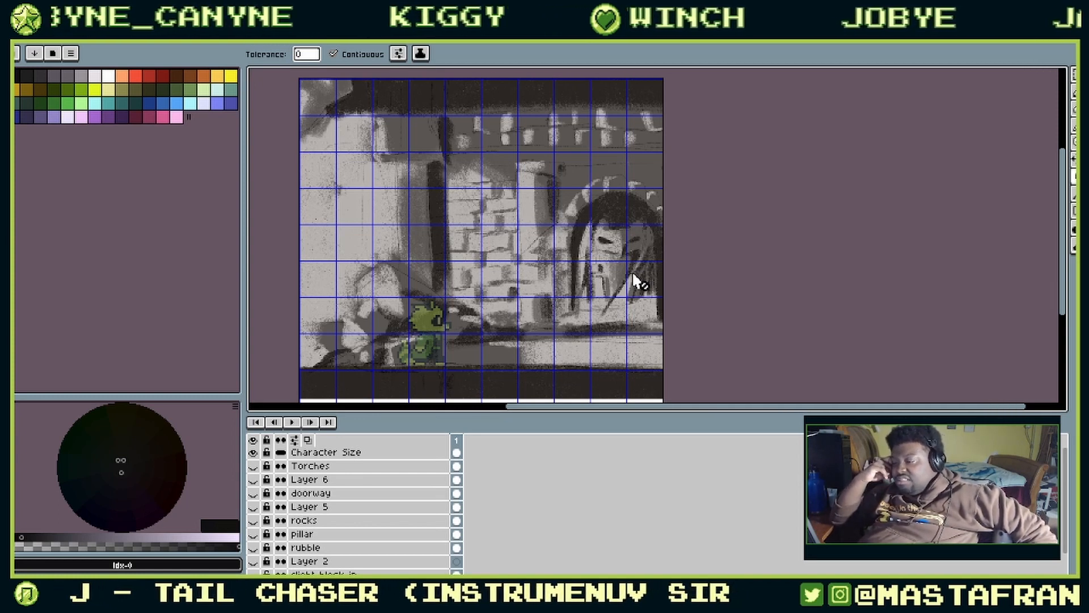
# Step: Show all the layers from Torches down to slight block in over the background sketch
pyautogui.click(254, 480)
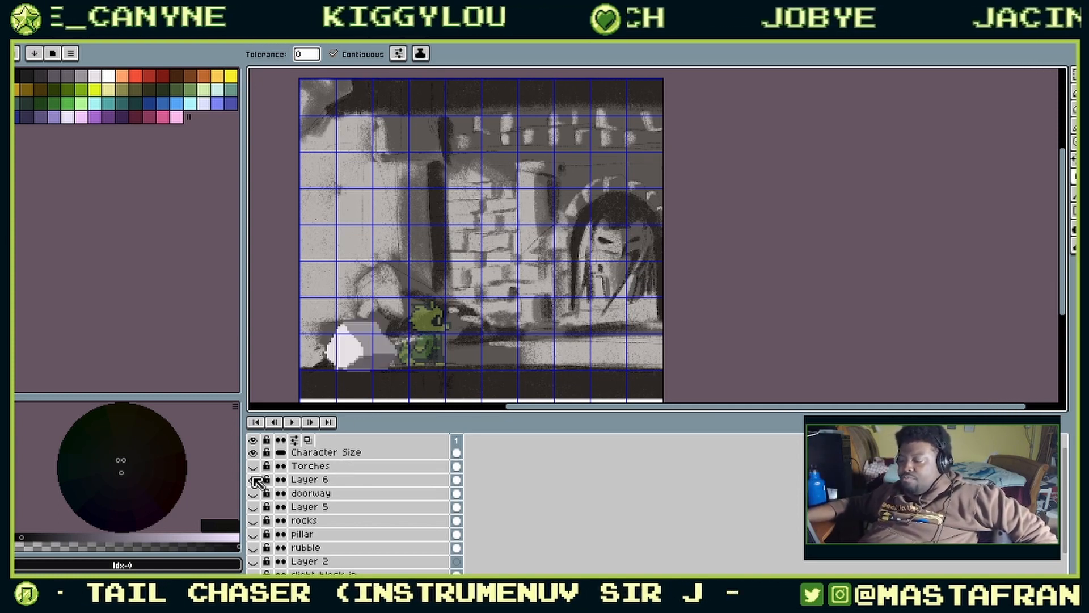
pyautogui.click(254, 466)
pyautogui.click(253, 493)
pyautogui.click(254, 505)
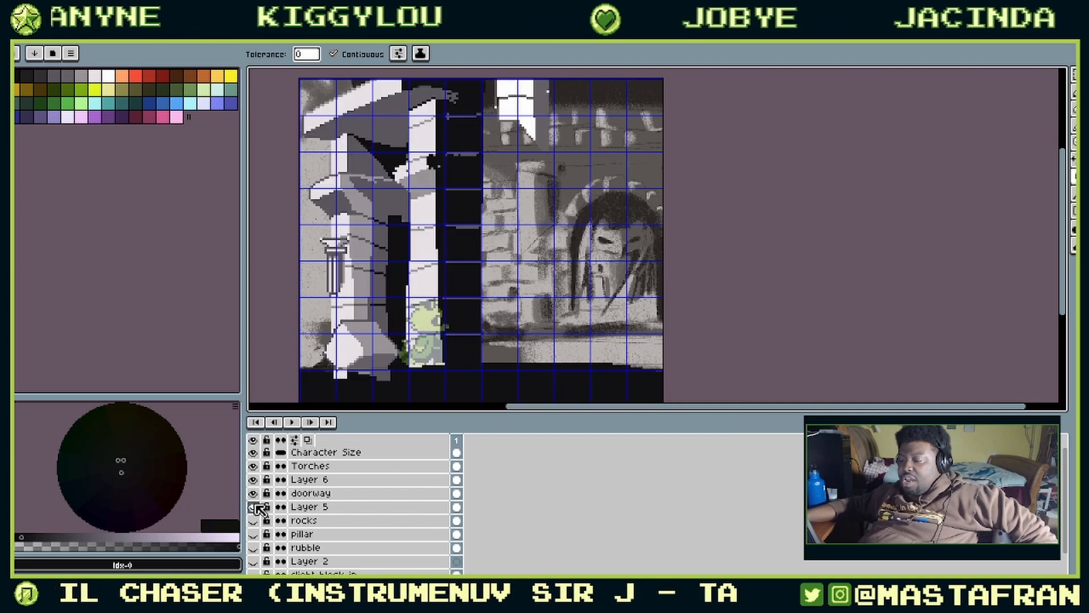
pyautogui.click(253, 506)
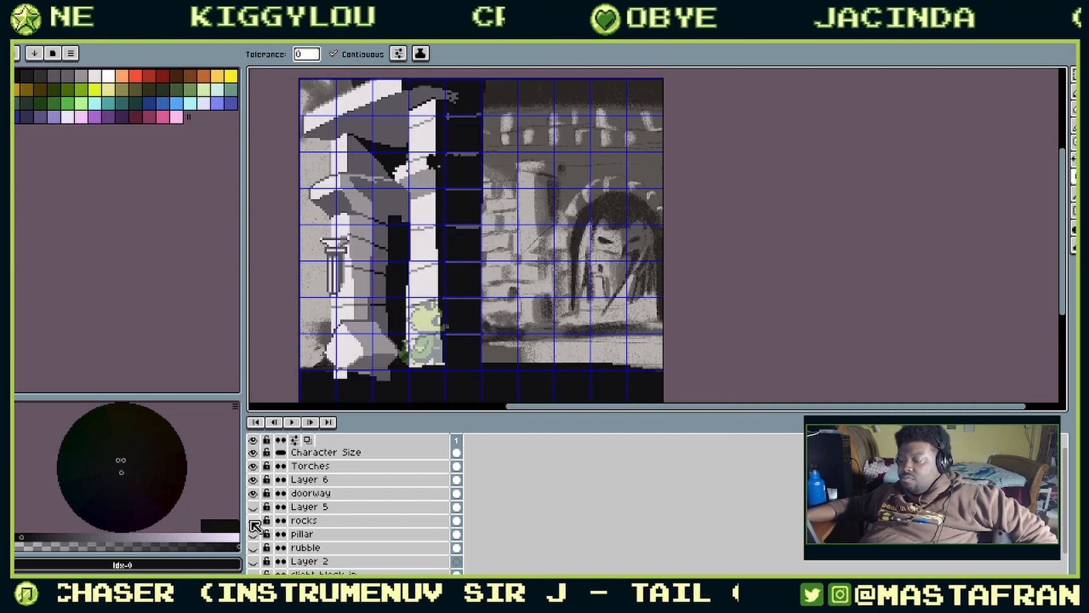
pyautogui.click(253, 521)
pyautogui.click(253, 507)
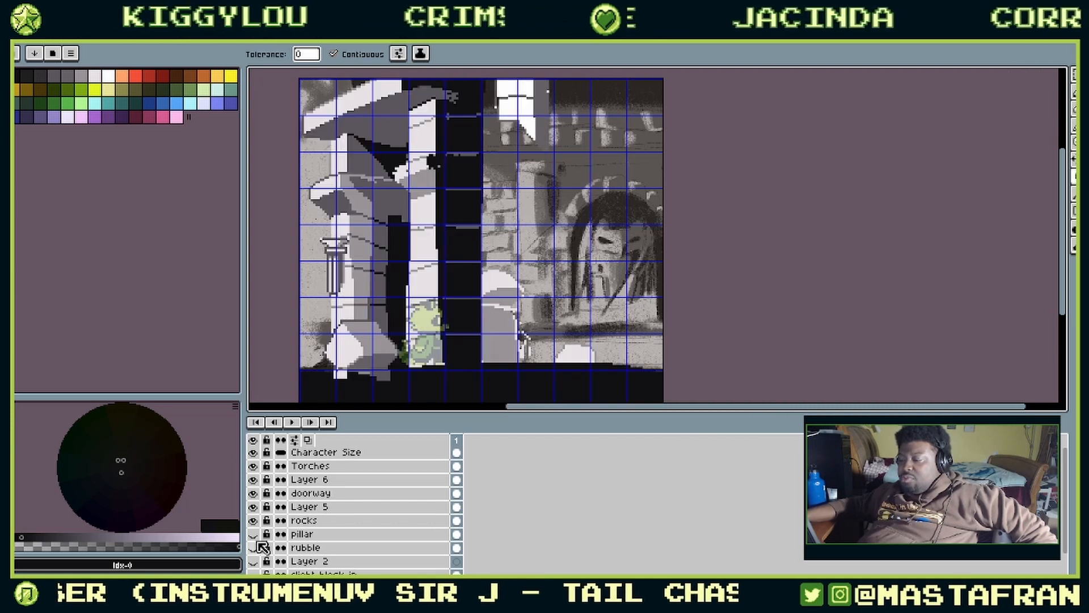
pyautogui.click(253, 534)
pyautogui.click(253, 547)
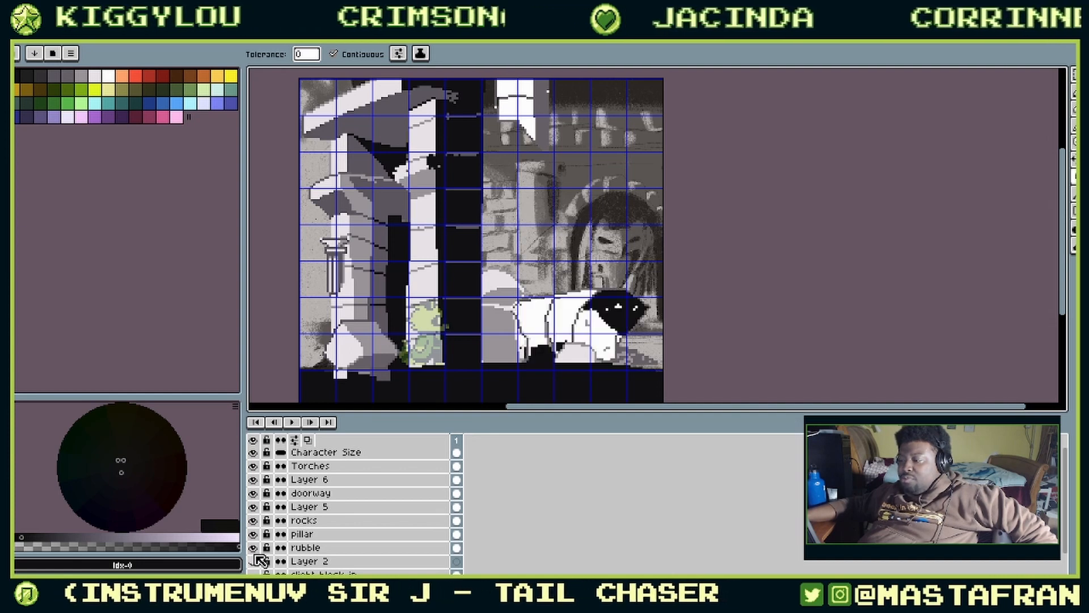
pyautogui.click(253, 560)
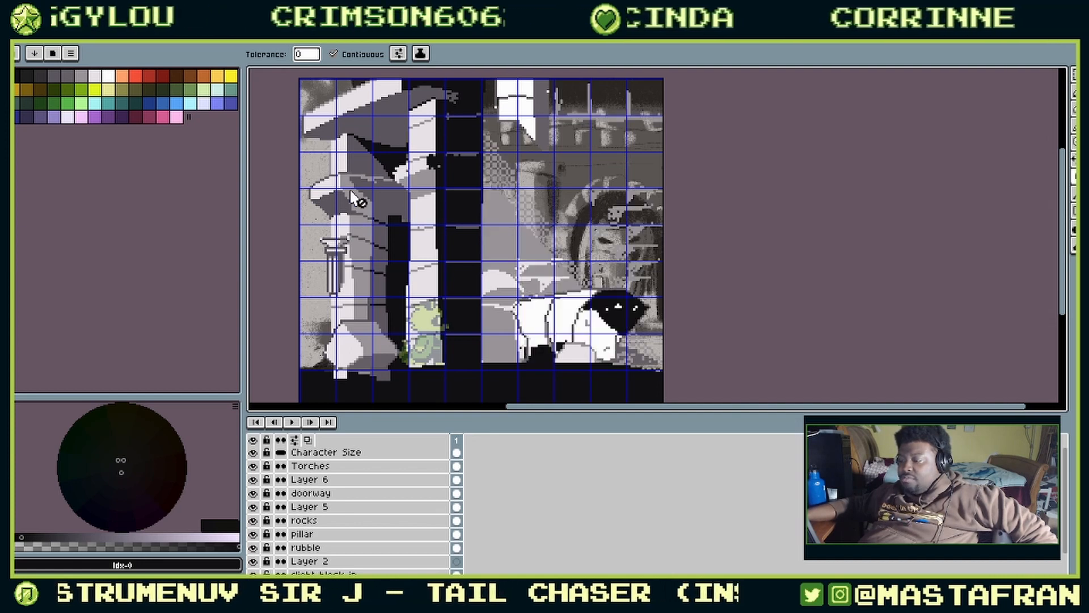
# Step: Switch to the sprite showing the bear and Cole characters and examine it in full
pyautogui.hotkey('ctrl', 'Tab')
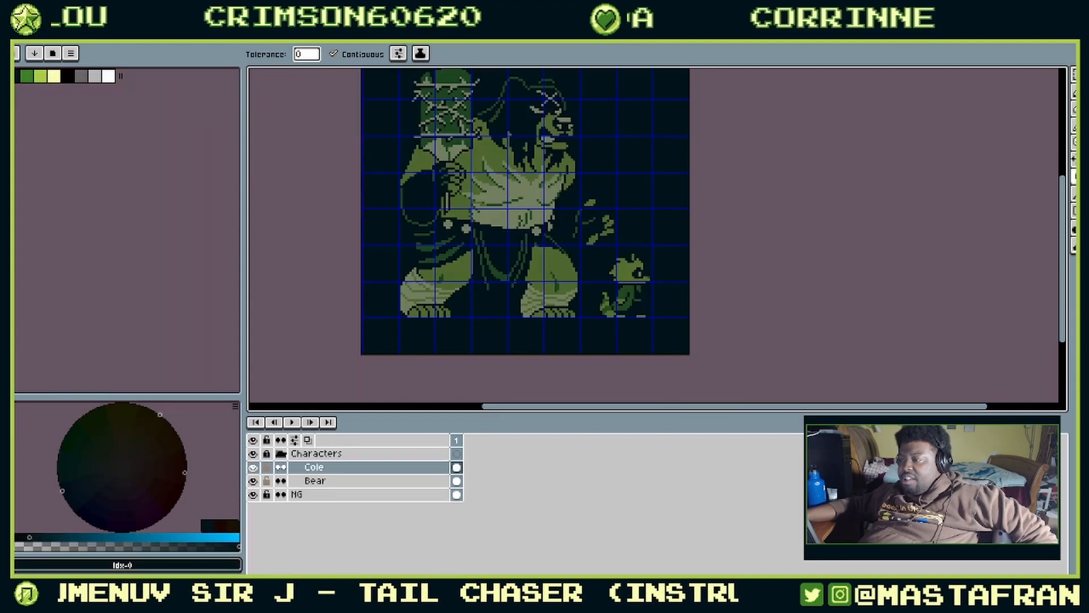
pyautogui.moveTo(471, 142); pyautogui.dragTo(441, 225)
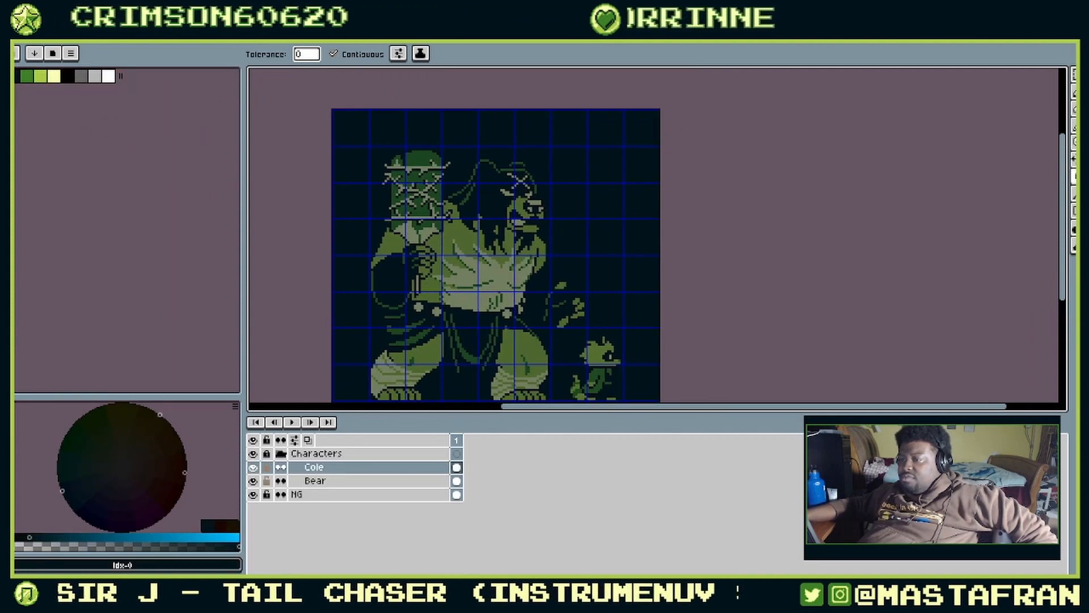
pyautogui.click(17, 28)
pyautogui.moveTo(46, 70)
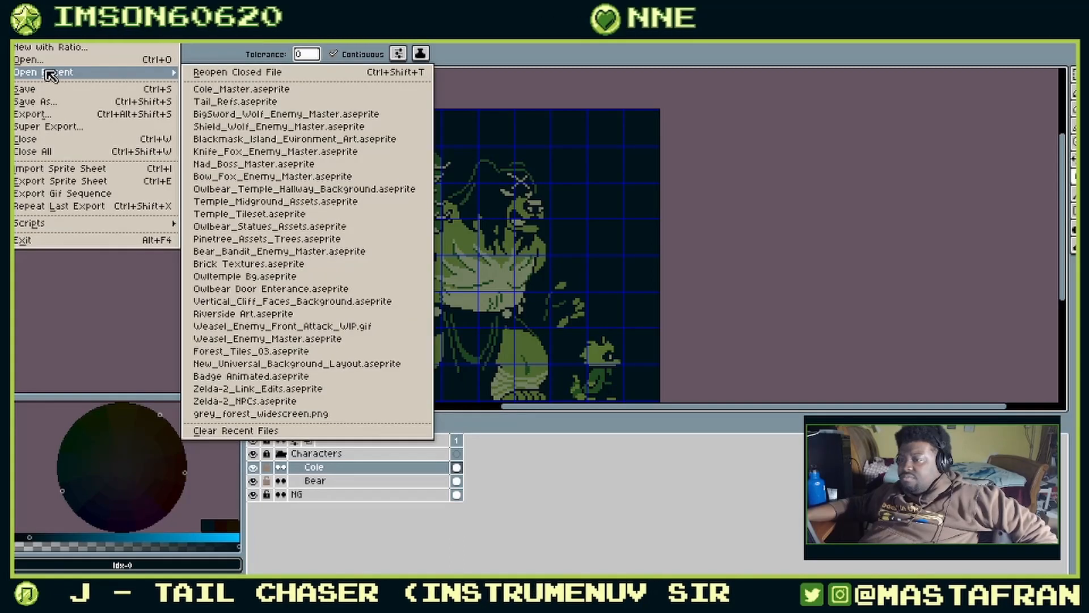
pyautogui.click(32, 47)
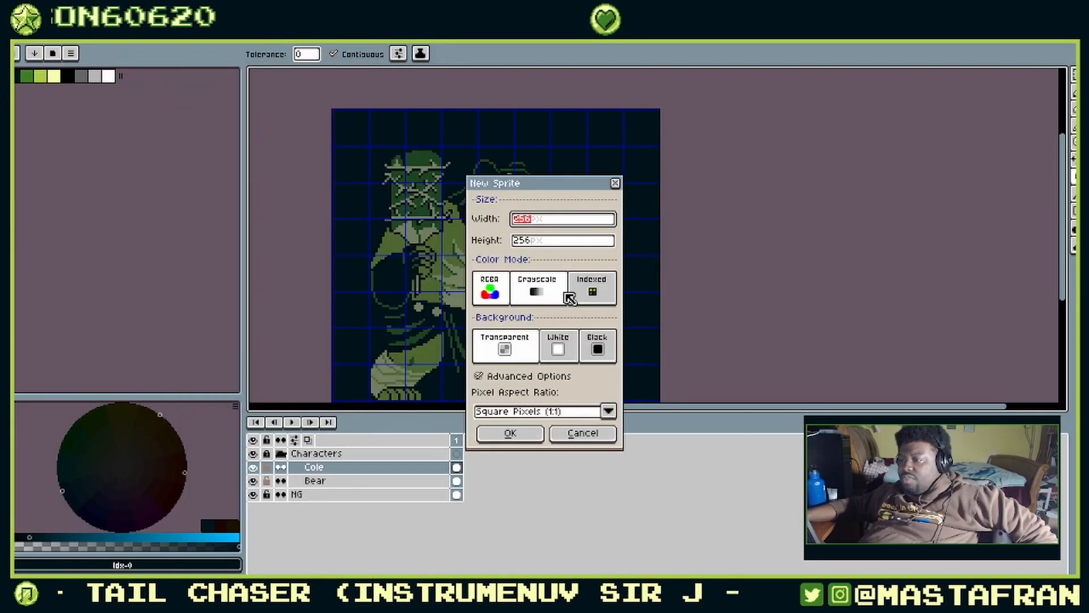
pyautogui.click(582, 434)
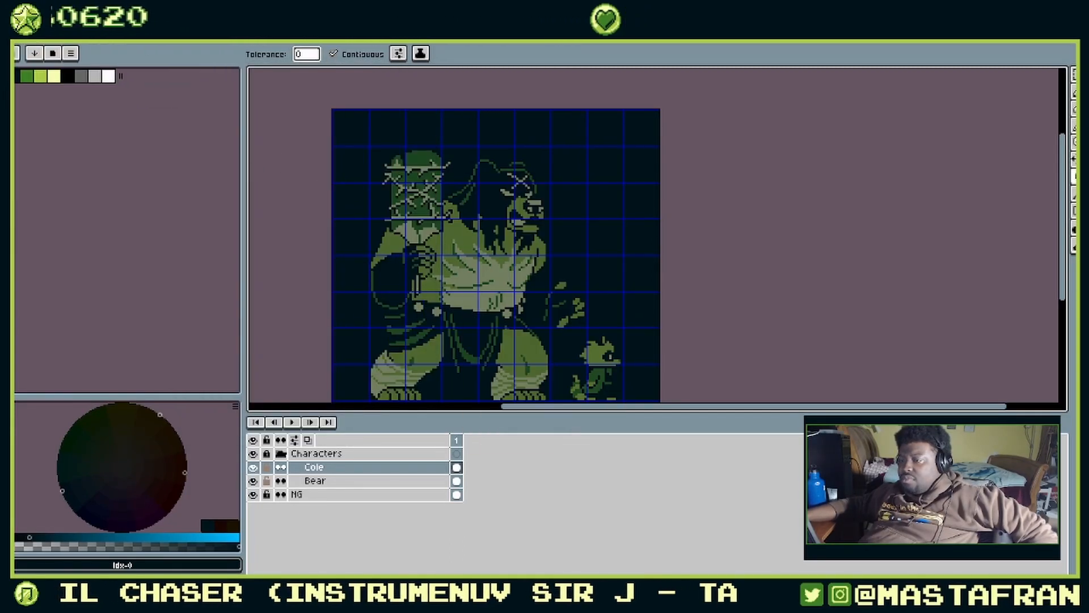
# Step: Open Temple Hallway Art.aseprite from the Owlbear Temple folder inside Prologue Assets
pyautogui.click(17, 27)
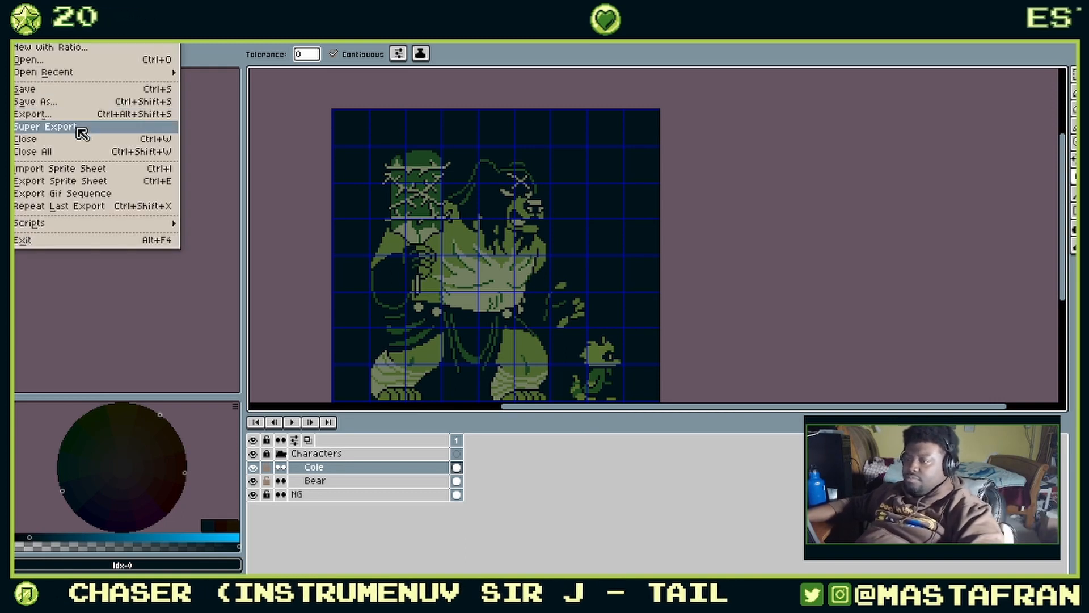
pyautogui.click(57, 60)
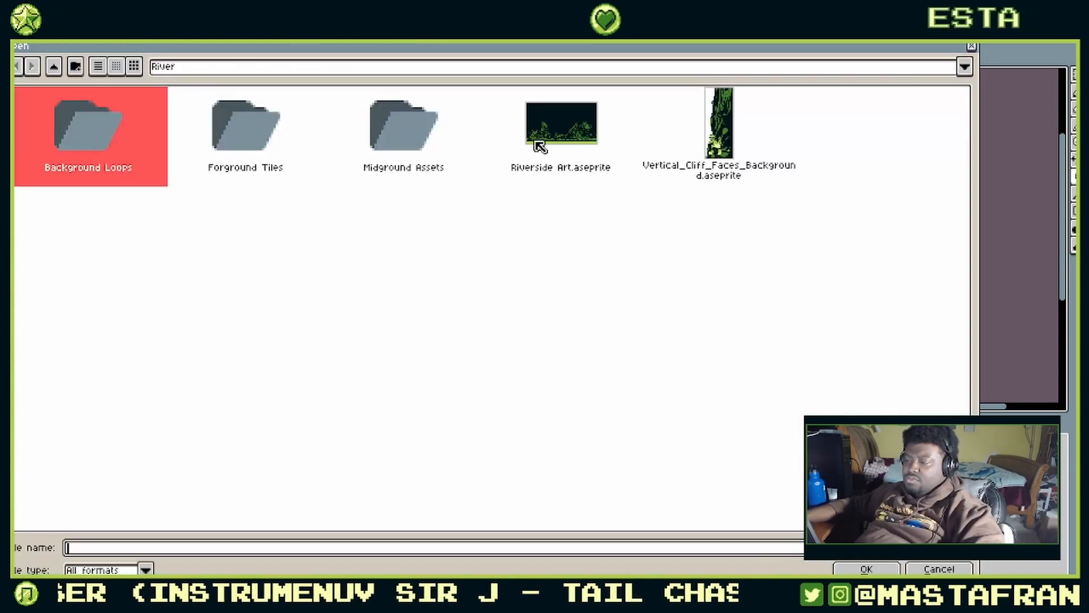
pyautogui.click(53, 67)
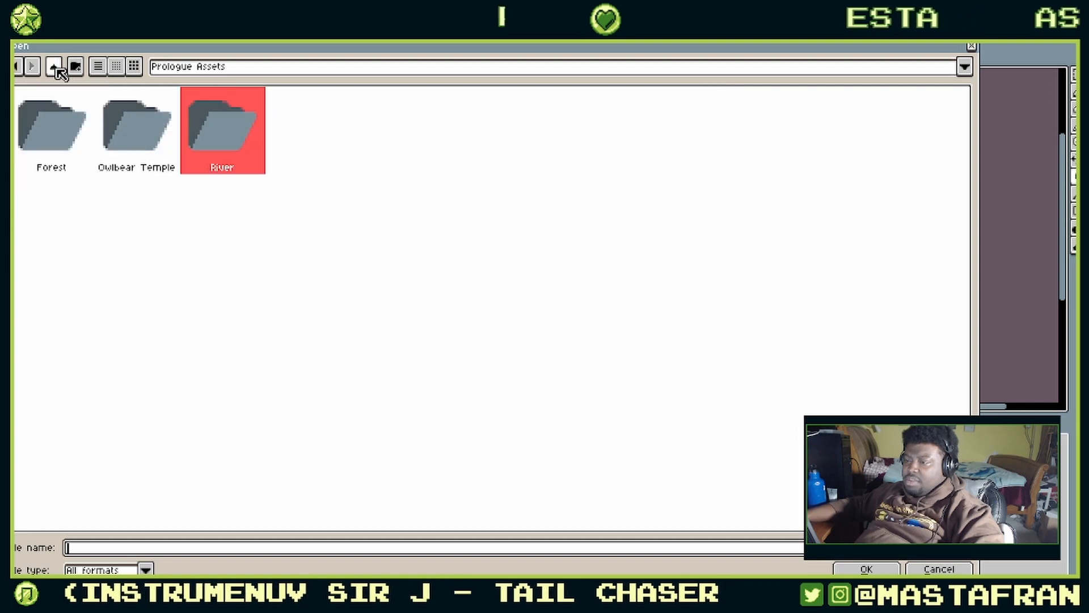
pyautogui.click(54, 67)
pyautogui.doubleClick(79, 162)
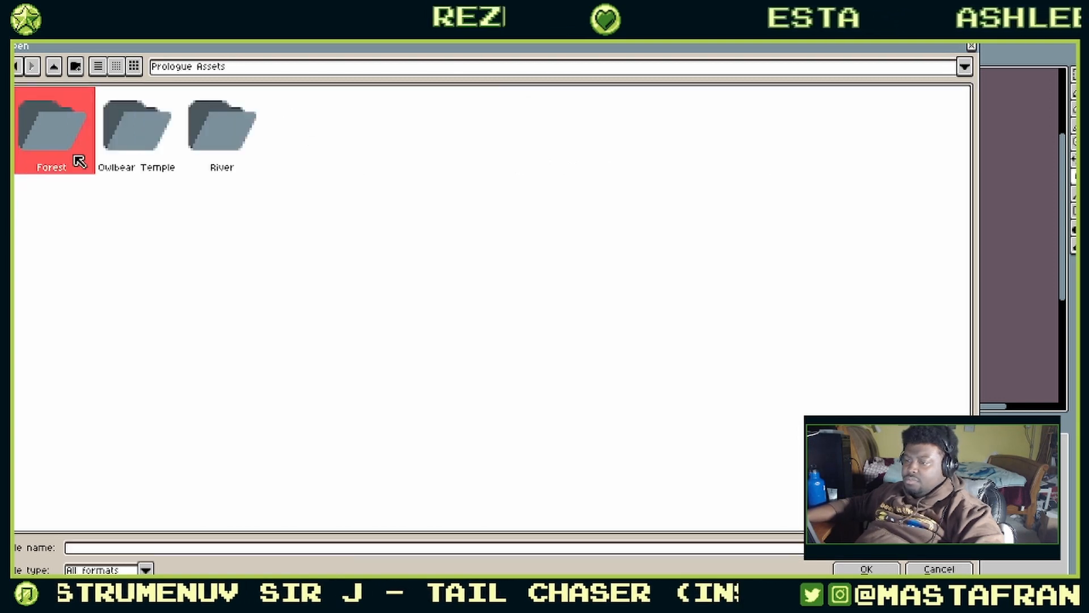
pyautogui.doubleClick(138, 165)
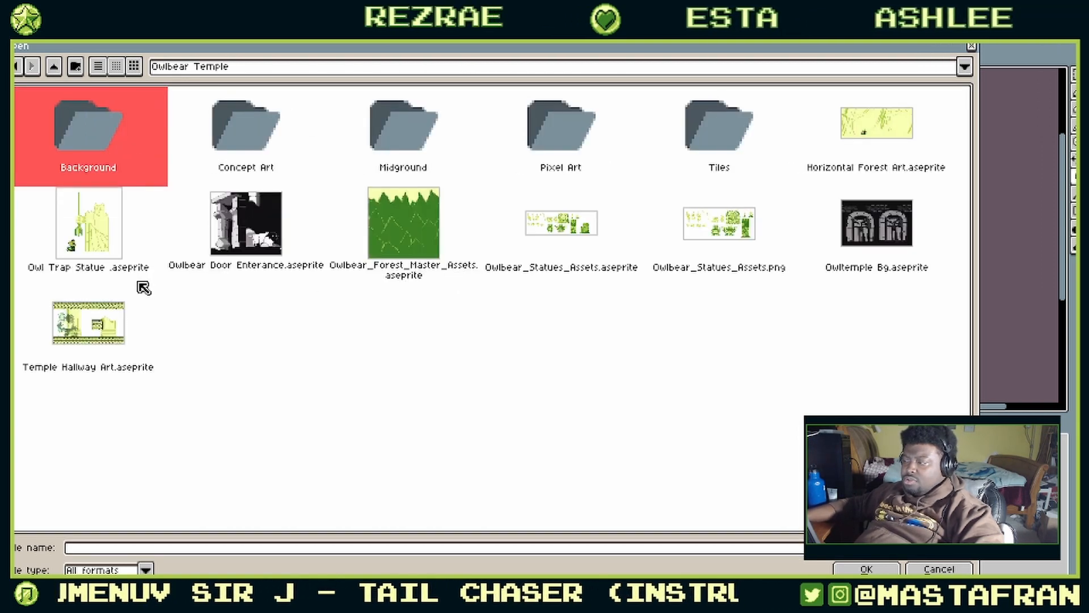
pyautogui.click(100, 322)
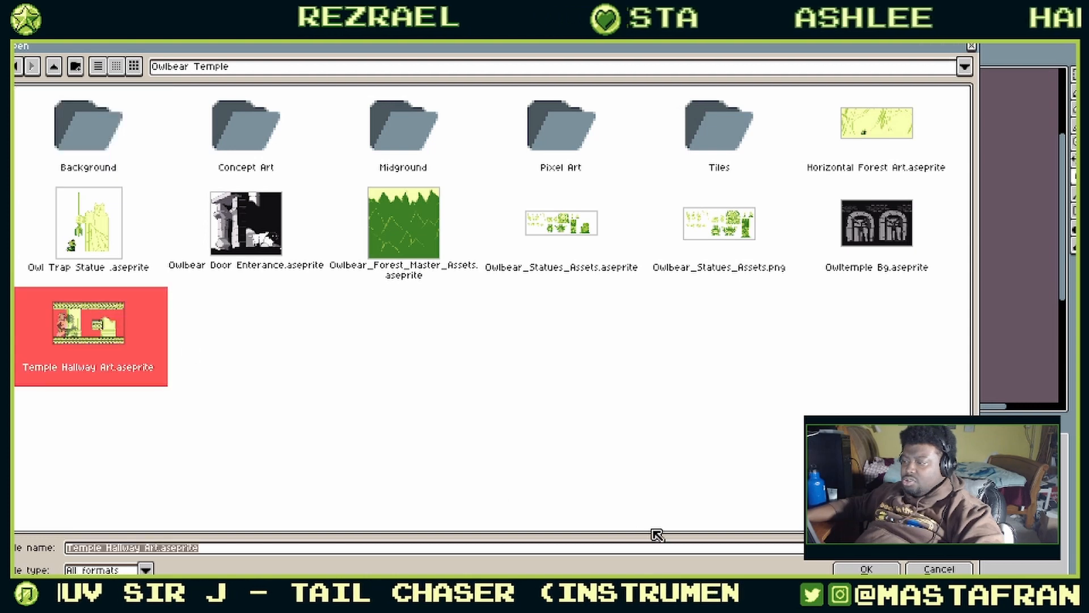
pyautogui.click(858, 567)
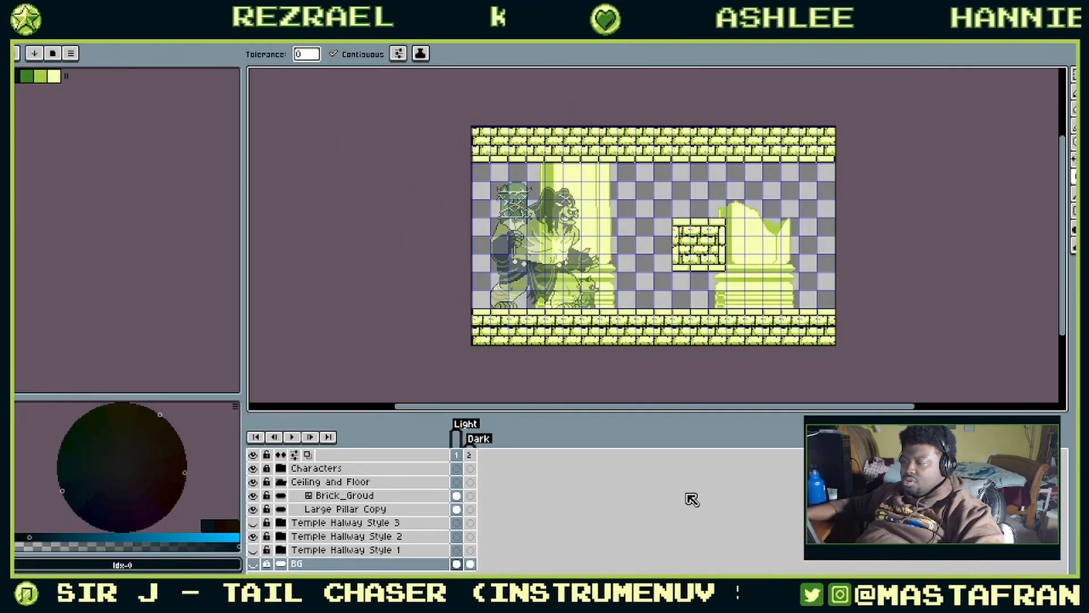
# Step: Select the Brick_Groud layer in the Ceiling and Floor group and inspect the brick block between the pillars
pyautogui.press('v')
pyautogui.click(389, 496)
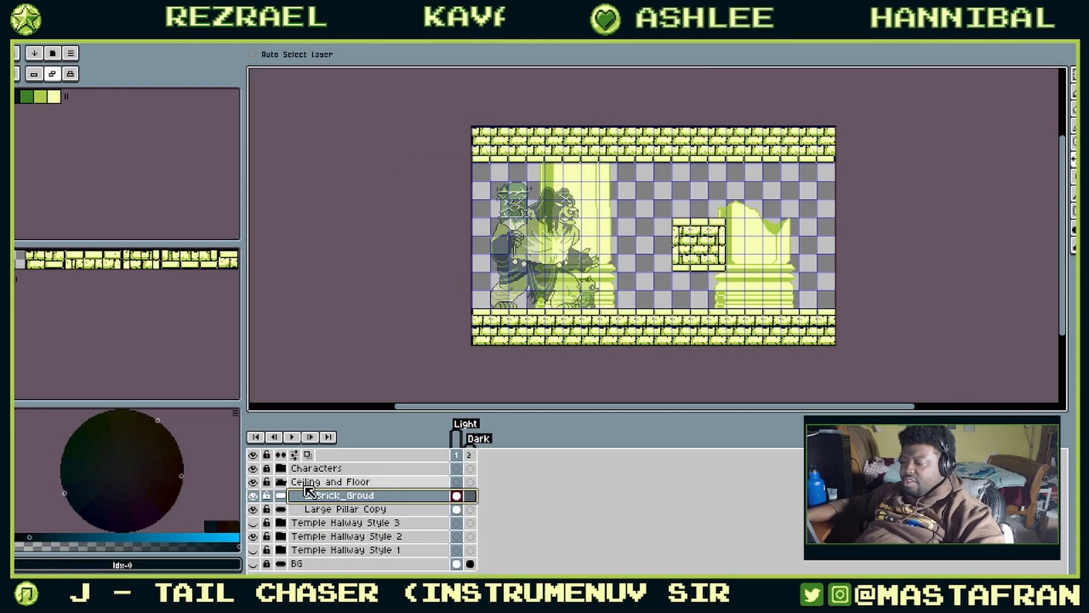
pyautogui.press('ctrl')
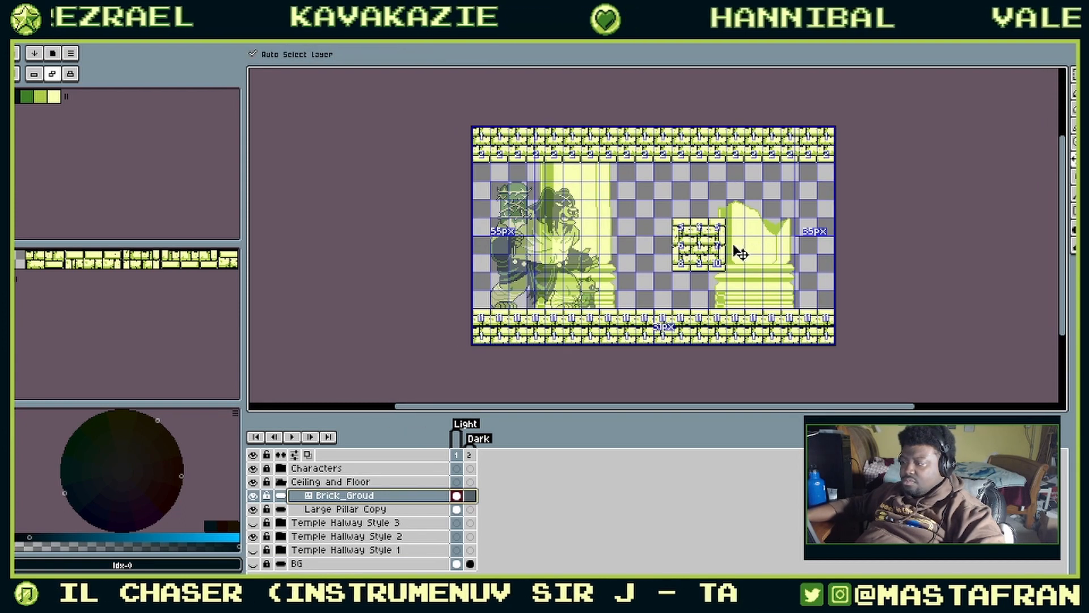
pyautogui.scroll(3, 705, 244)
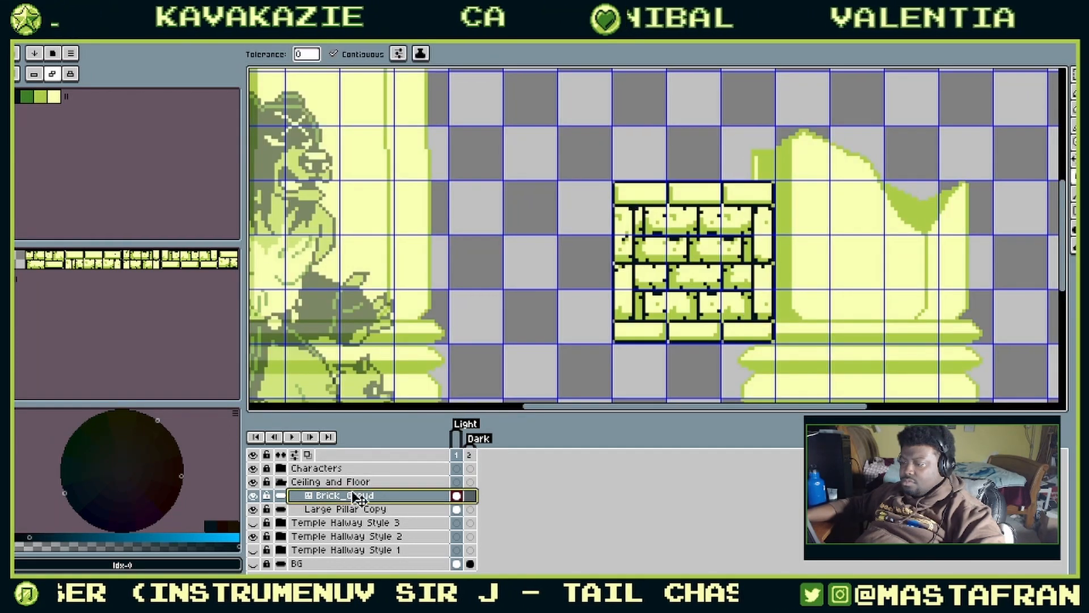
pyautogui.scroll(-3, 564, 230)
pyautogui.scroll(2, 564, 230)
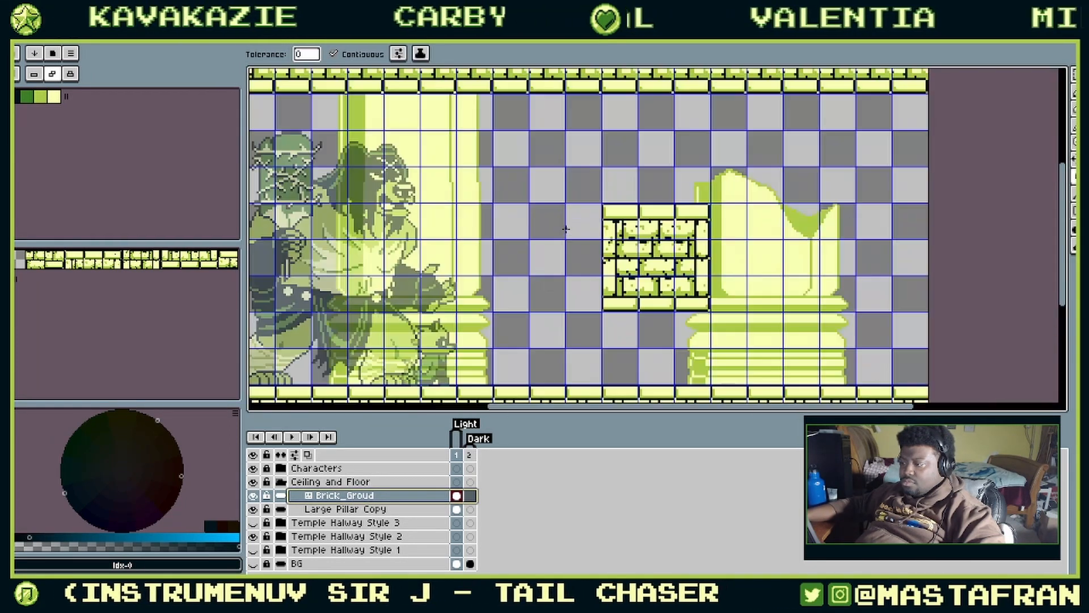
pyautogui.scroll(-2, 636, 233)
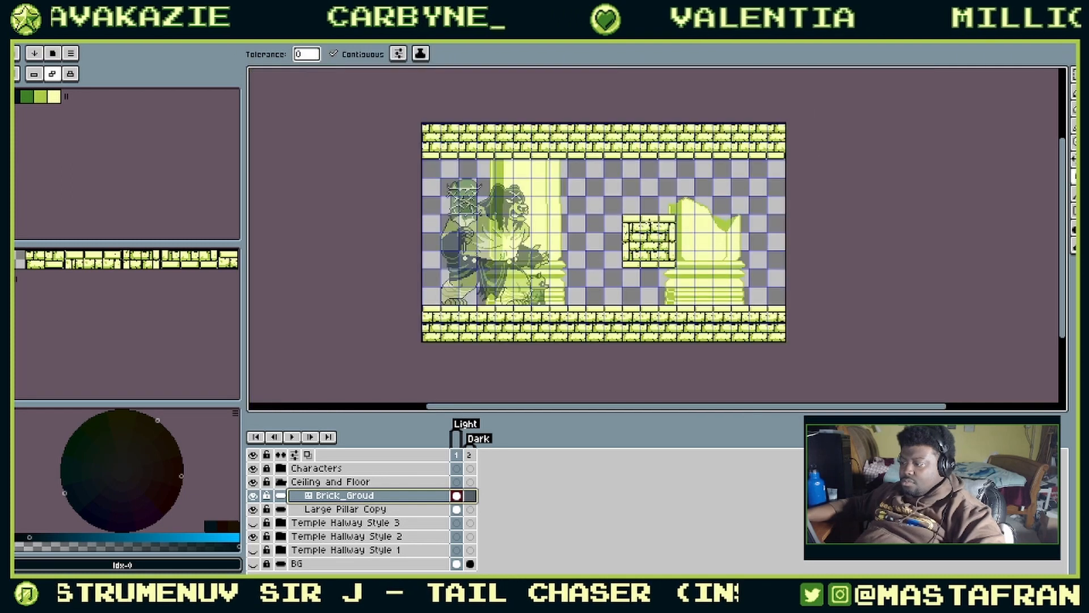
pyautogui.press('ctrl')
pyautogui.press('ctrl')
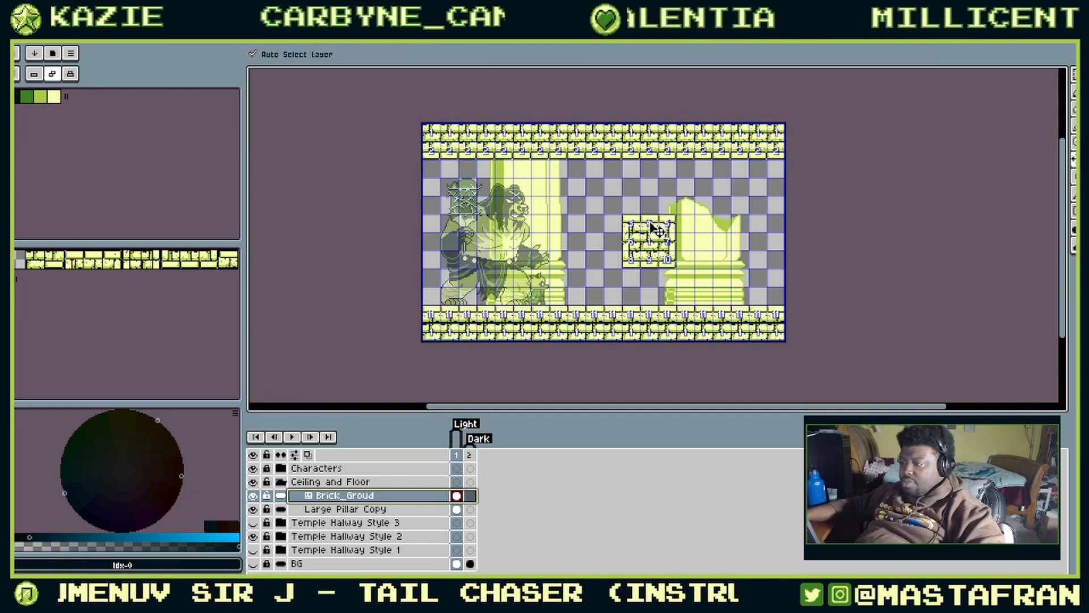
pyautogui.scroll(2, 653, 232)
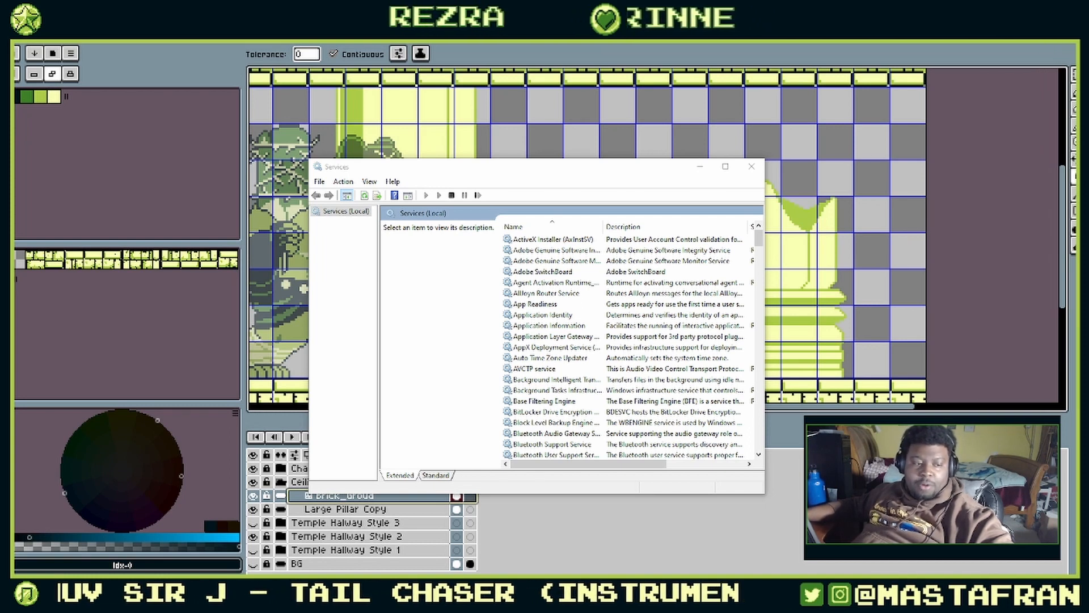
# Step: Show the services.msc command in the Windows Run dialog and close the dialog without running it
pyautogui.press('super+r')
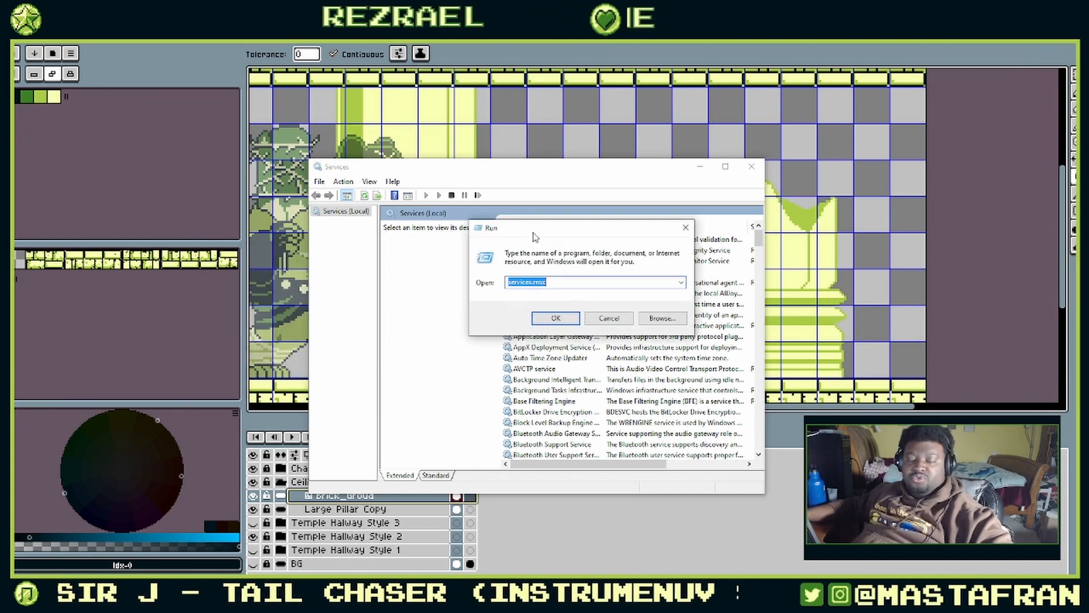
pyautogui.moveTo(528, 230); pyautogui.dragTo(833, 405)
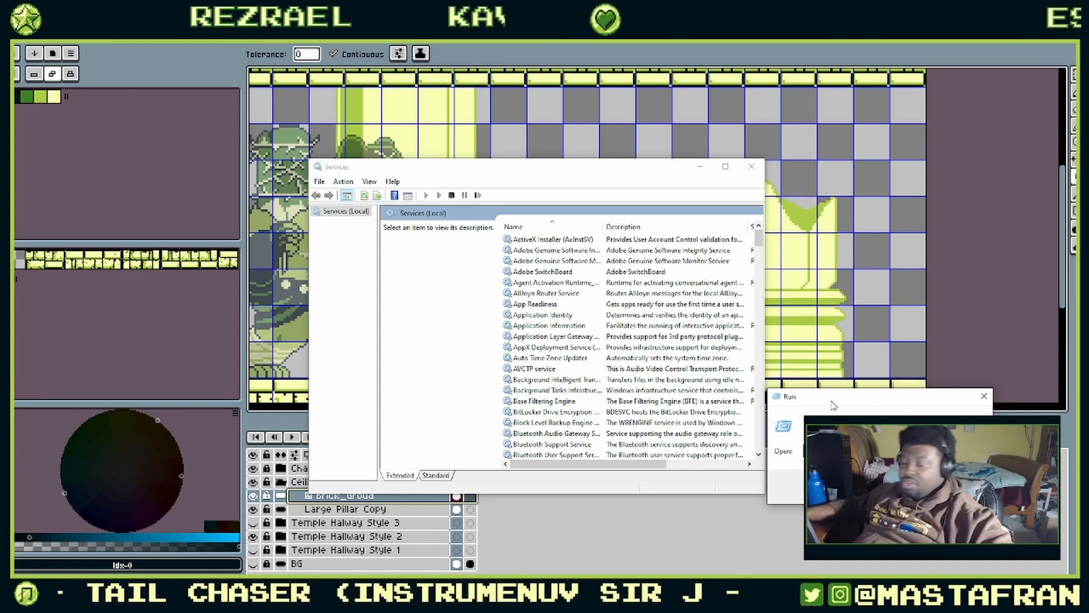
pyautogui.moveTo(832, 404); pyautogui.dragTo(521, 368)
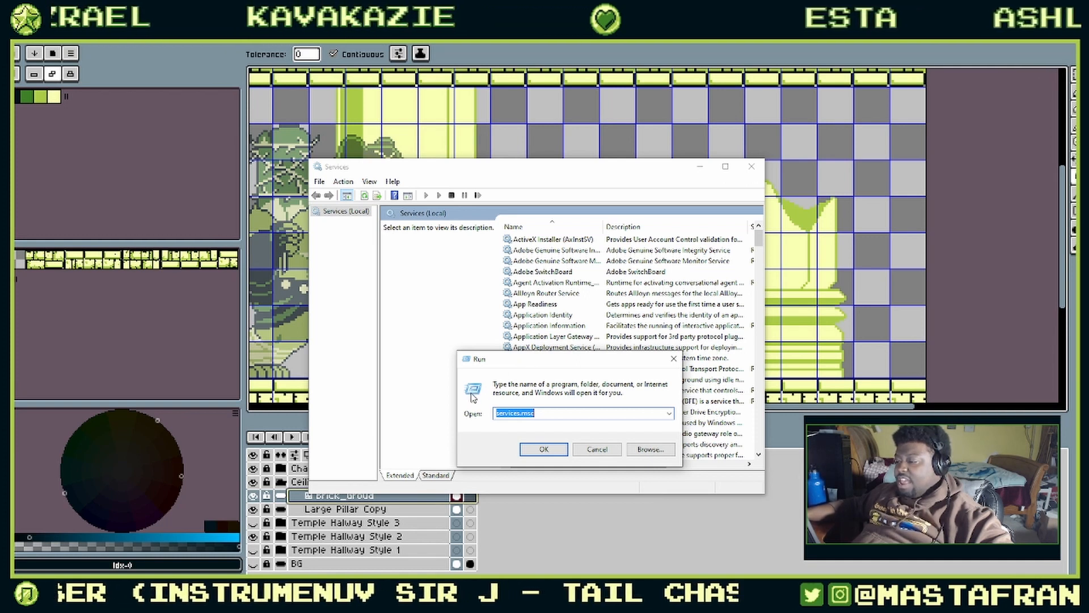
pyautogui.click(539, 415)
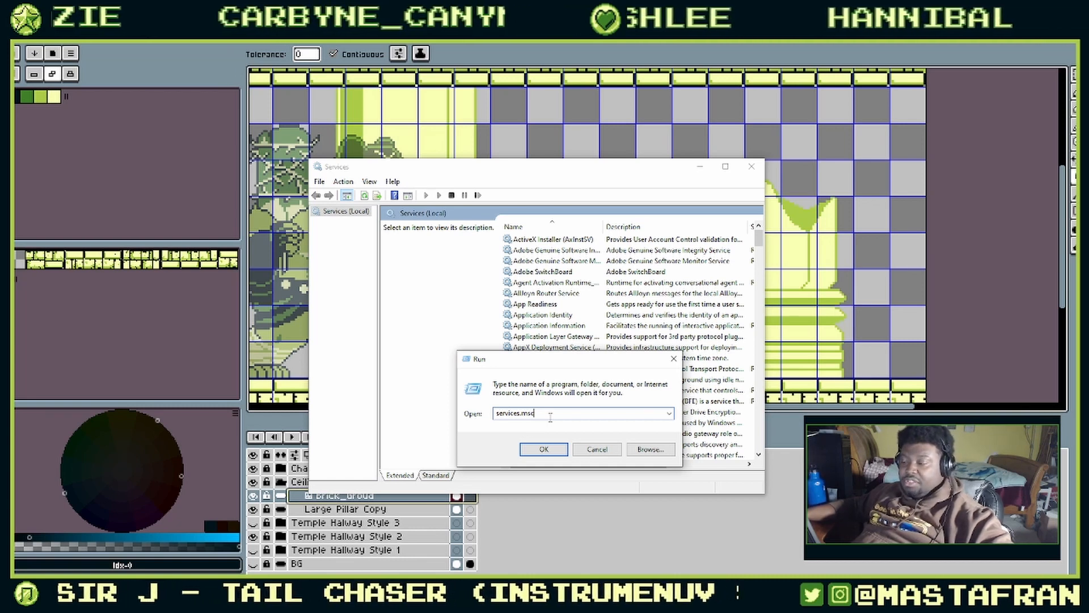
pyautogui.click(671, 359)
# Step: Restart the Wacom Professional Service in the Windows Services window, and close the Wacom Center and Services windows
pyautogui.moveTo(622, 179); pyautogui.dragTo(650, 153)
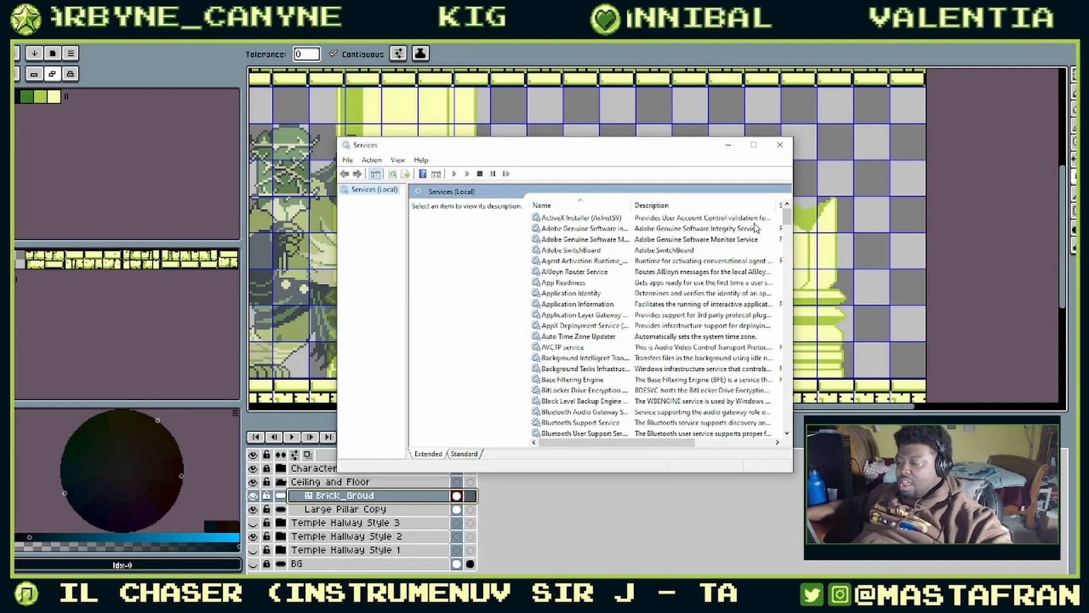
pyautogui.moveTo(786, 227); pyautogui.dragTo(786, 420)
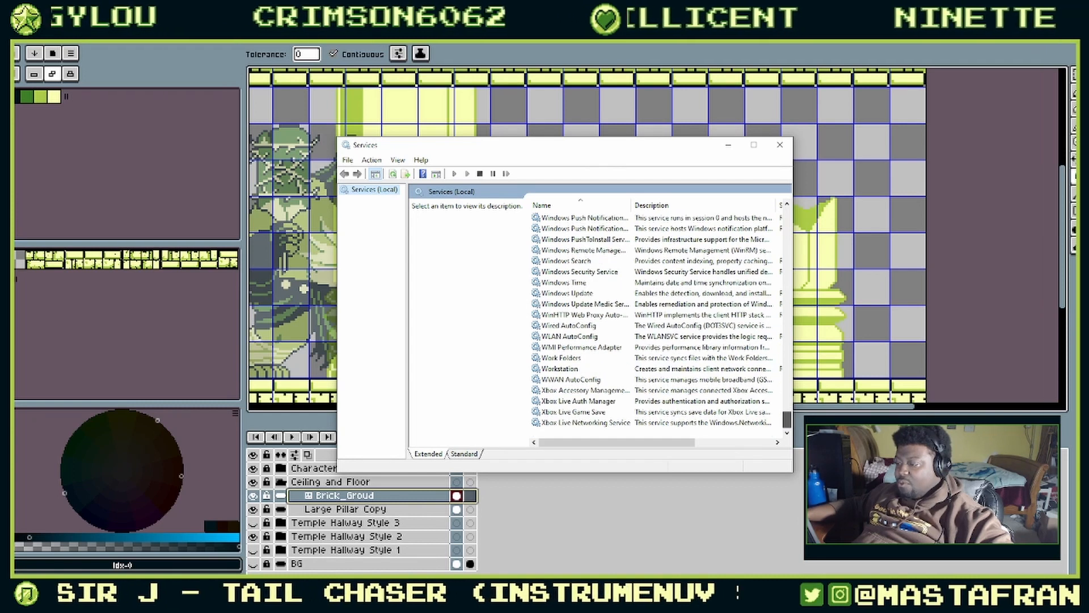
pyautogui.scroll(5, 624, 318)
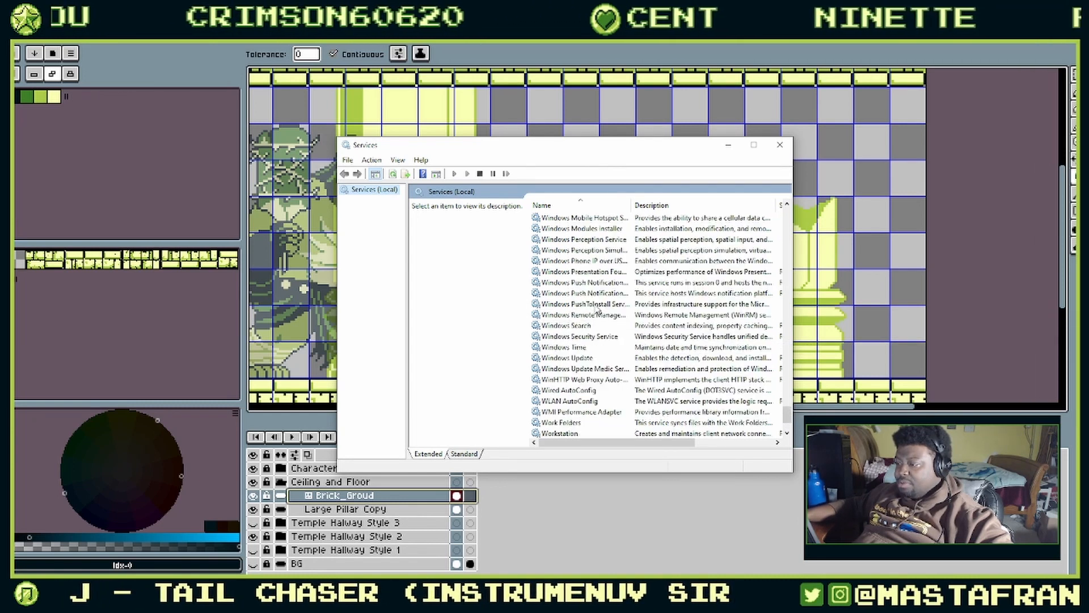
pyautogui.scroll(5, 595, 304)
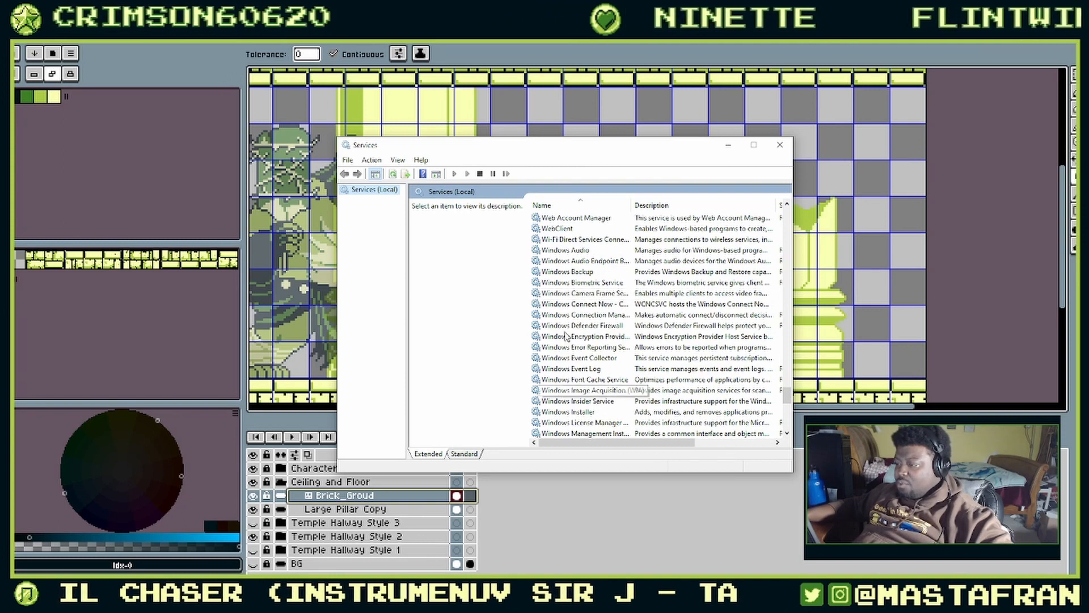
pyautogui.scroll(3, 565, 336)
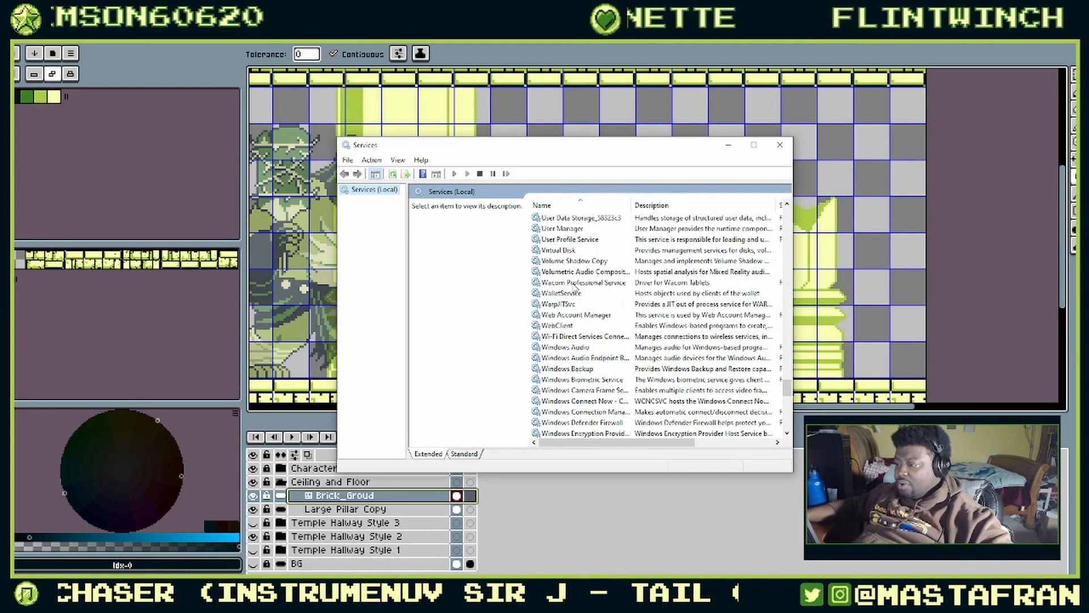
pyautogui.click(574, 283)
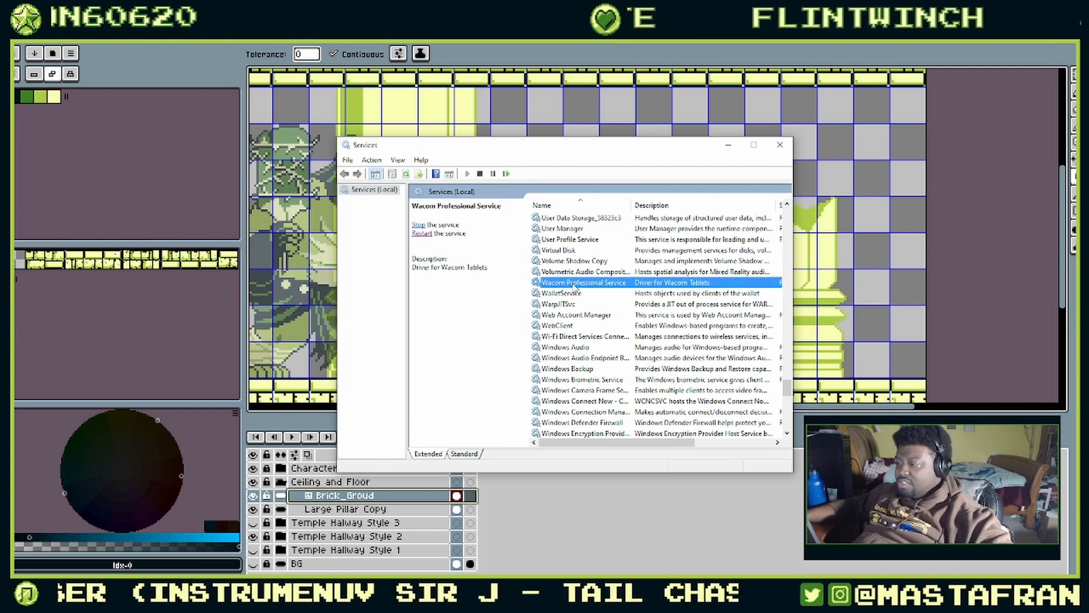
pyautogui.click(422, 234)
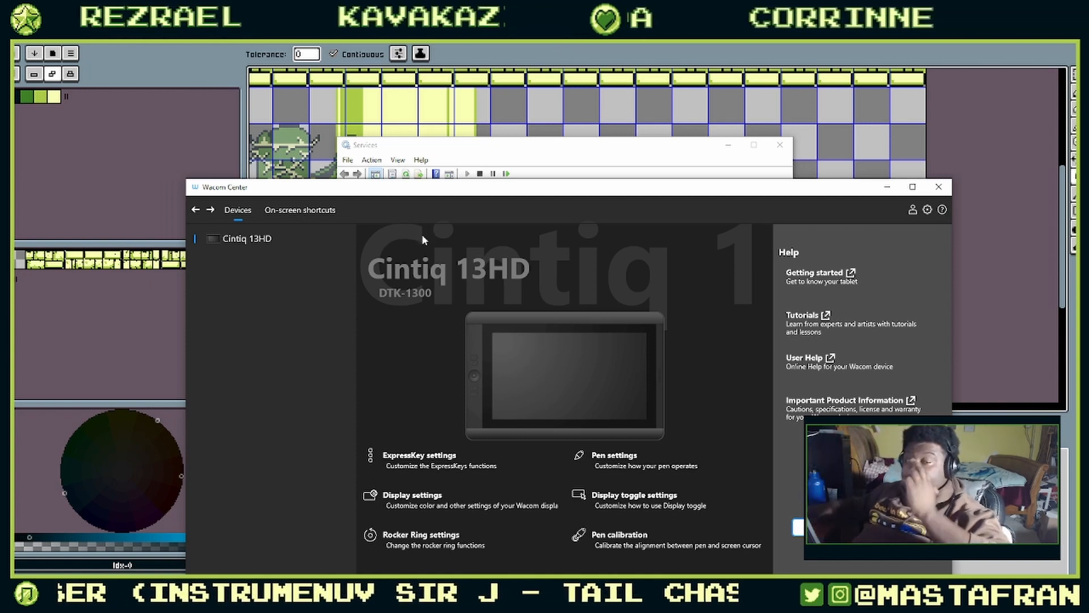
pyautogui.click(938, 193)
pyautogui.click(780, 145)
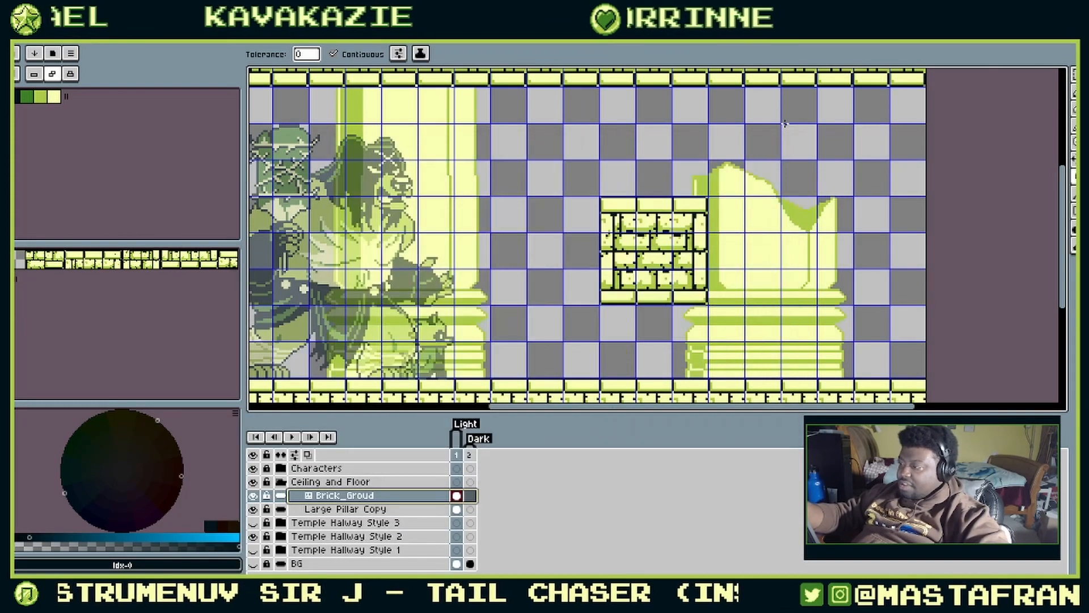
# Step: Enable pressure control of the 4 px pencil's size and draw freehand test strokes around the brick block on the Brick_Groud layer
pyautogui.press('b')
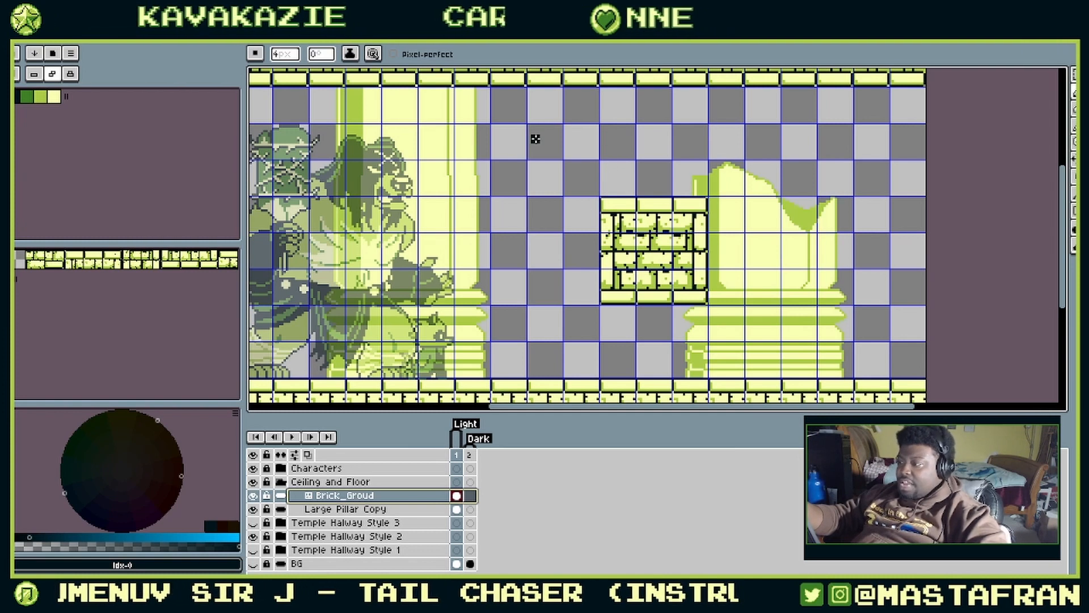
pyautogui.click(373, 53)
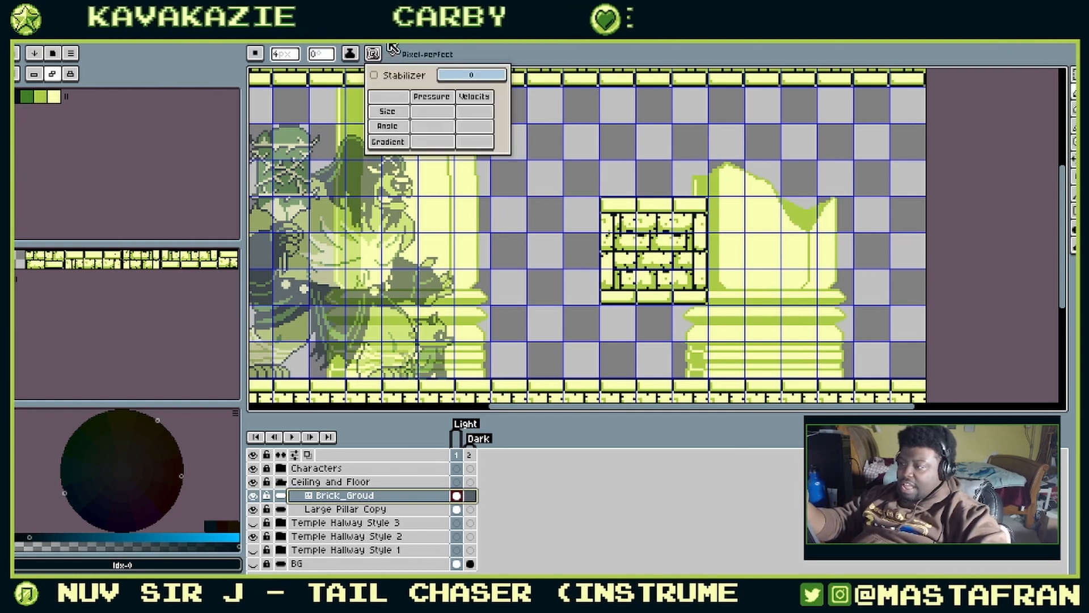
pyautogui.click(448, 116)
pyautogui.click(668, 145)
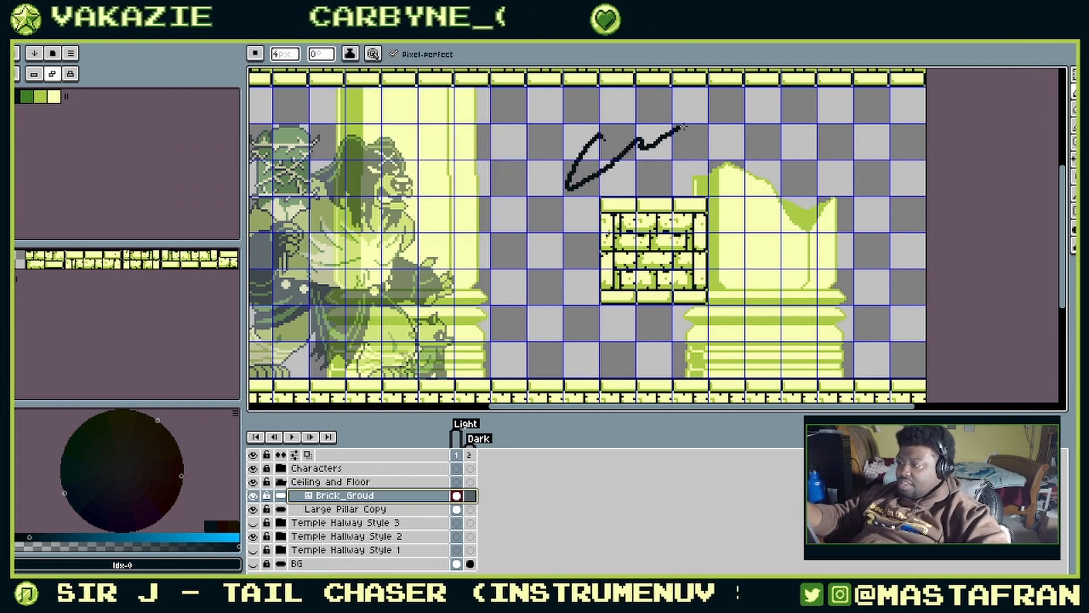
pyautogui.moveTo(684, 126); pyautogui.dragTo(863, 144)
pyautogui.moveTo(531, 150); pyautogui.dragTo(566, 258)
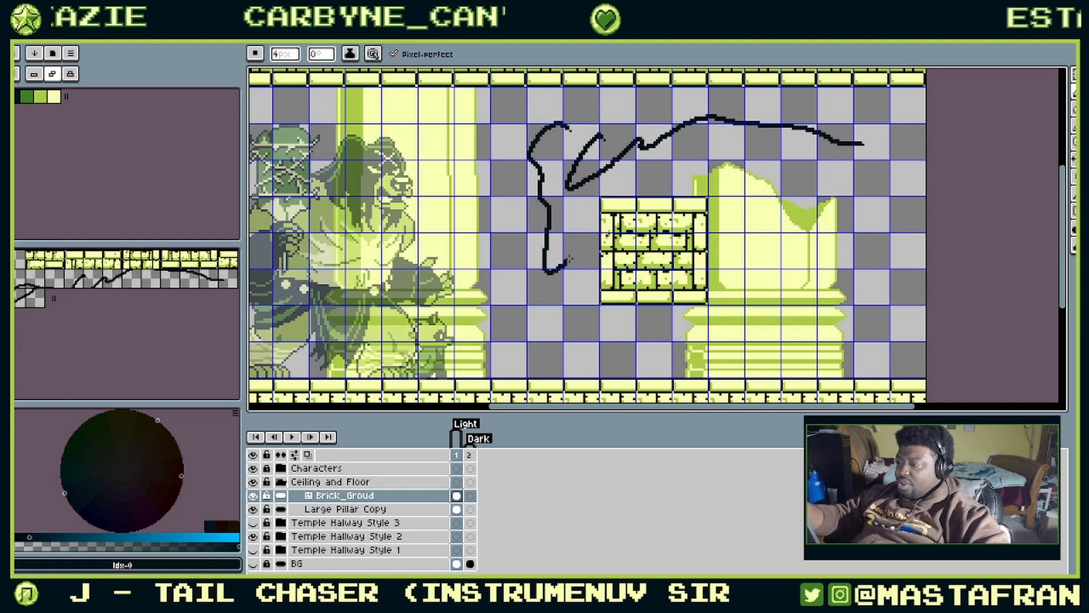
# Step: Undo the freehand test strokes around the brick block on the Brick_Groud layer
pyautogui.hotkey('ctrl', 'z')
pyautogui.hotkey('ctrl', 'z')
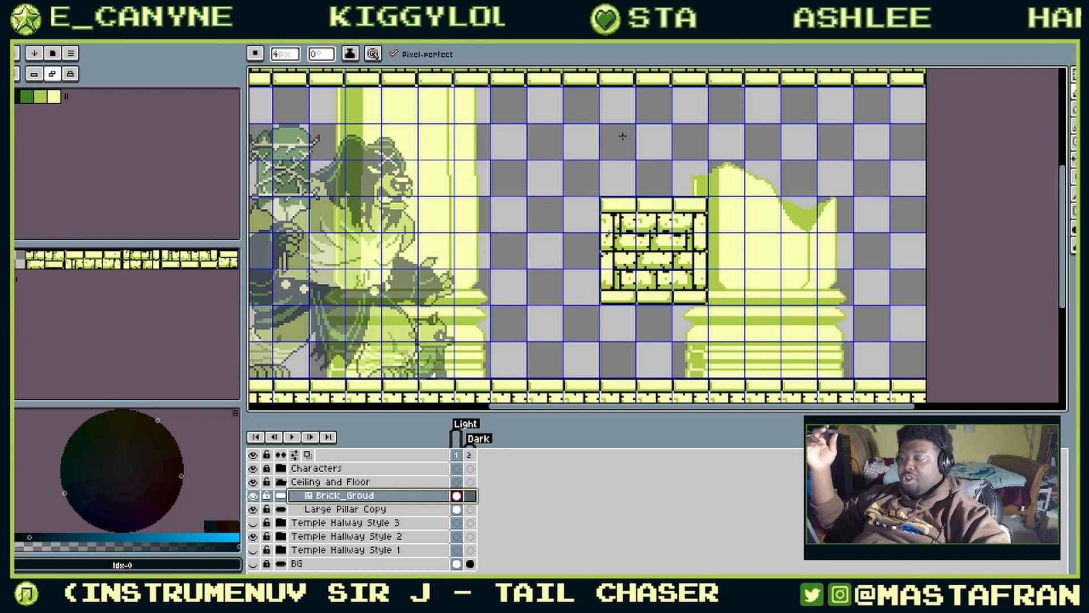
# Step: Delete the ceiling and floor brick rows from the Brick_Groud layer, keeping only the brick block between the pillars
pyautogui.press('m')
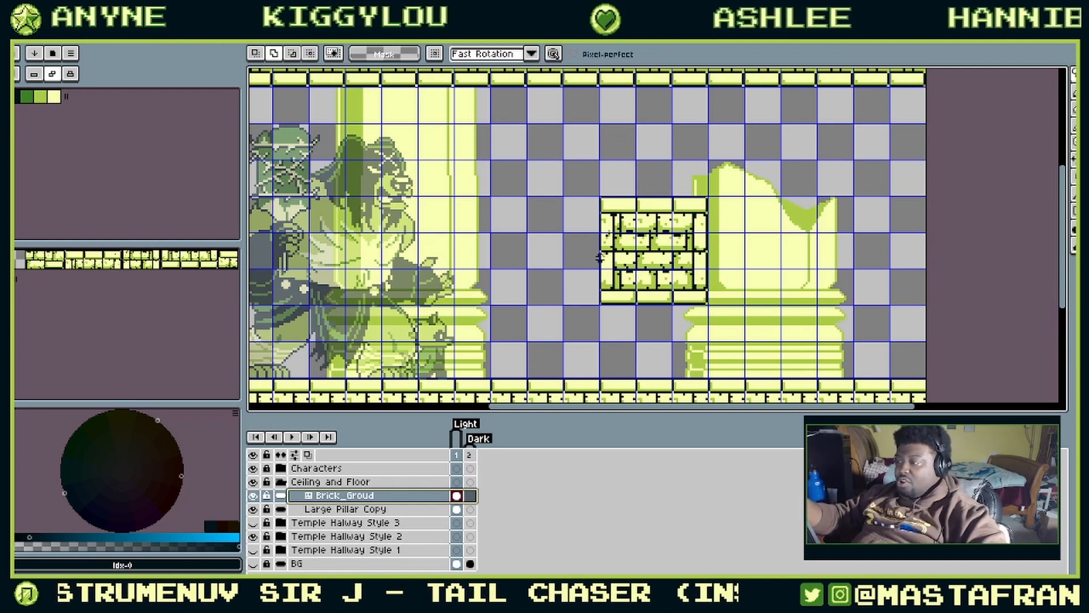
pyautogui.moveTo(591, 157); pyautogui.dragTo(693, 256)
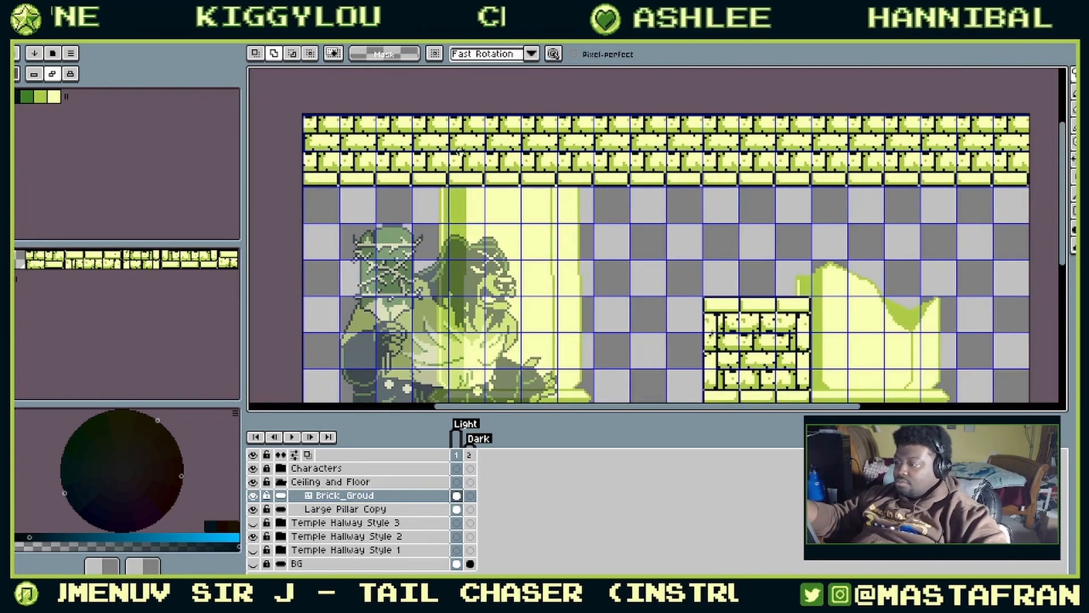
pyautogui.moveTo(324, 164)
pyautogui.mouseDown()
pyautogui.moveTo(872, 177)
pyautogui.moveTo(1015, 162)
pyautogui.mouseUp()
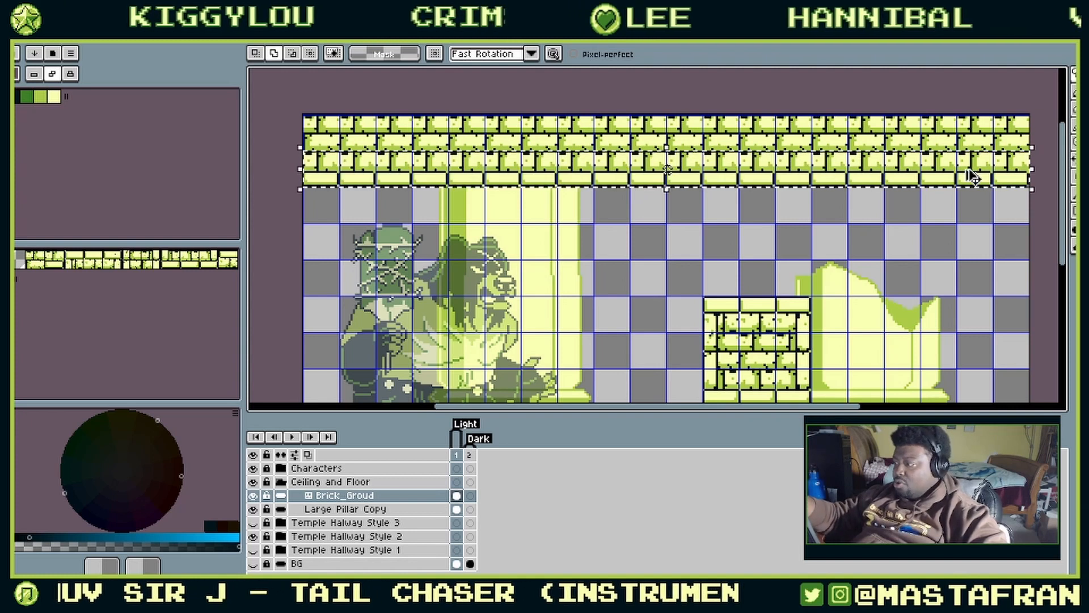
pyautogui.hotkey('ctrl', 'd')
pyautogui.press('b')
pyautogui.moveTo(315, 163)
pyautogui.mouseDown()
pyautogui.moveTo(883, 169)
pyautogui.moveTo(1020, 158)
pyautogui.moveTo(1011, 136)
pyautogui.moveTo(296, 138)
pyautogui.mouseUp()
pyautogui.moveTo(684, 342)
pyautogui.mouseDown()
pyautogui.moveTo(632, 250)
pyautogui.moveTo(627, 79)
pyautogui.mouseUp()
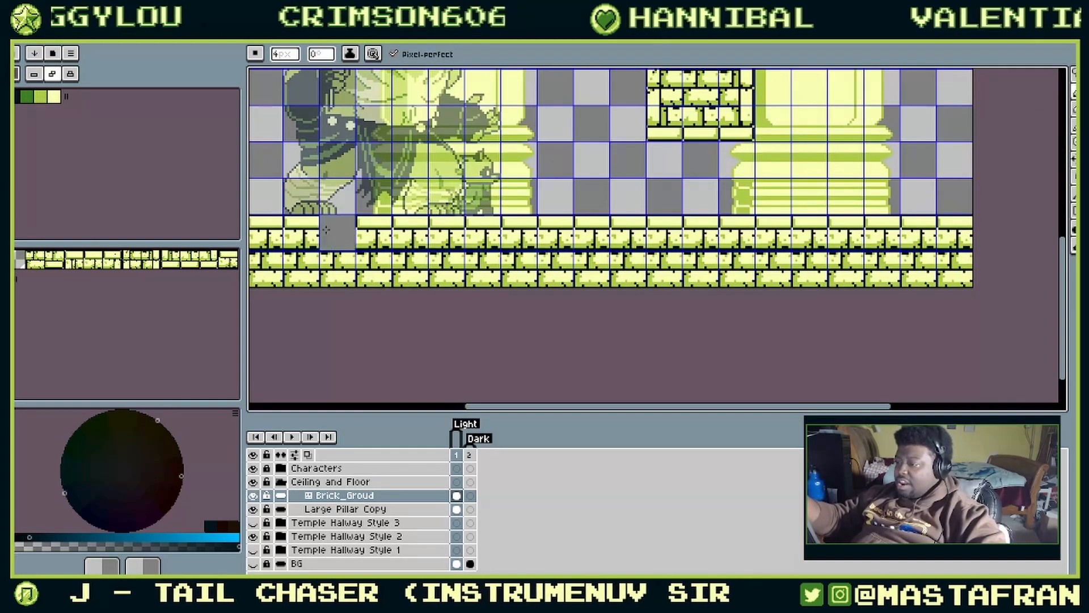
pyautogui.moveTo(270, 234)
pyautogui.mouseDown()
pyautogui.moveTo(995, 239)
pyautogui.moveTo(995, 260)
pyautogui.moveTo(242, 273)
pyautogui.mouseUp()
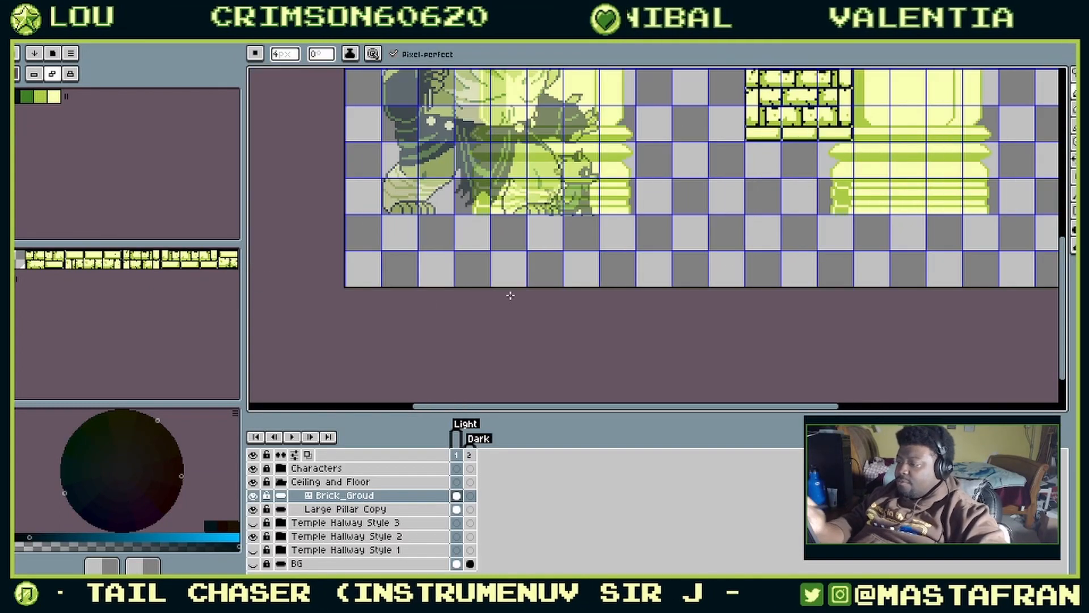
pyautogui.moveTo(935, 85); pyautogui.dragTo(726, 344)
pyautogui.scroll(-3, 712, 287)
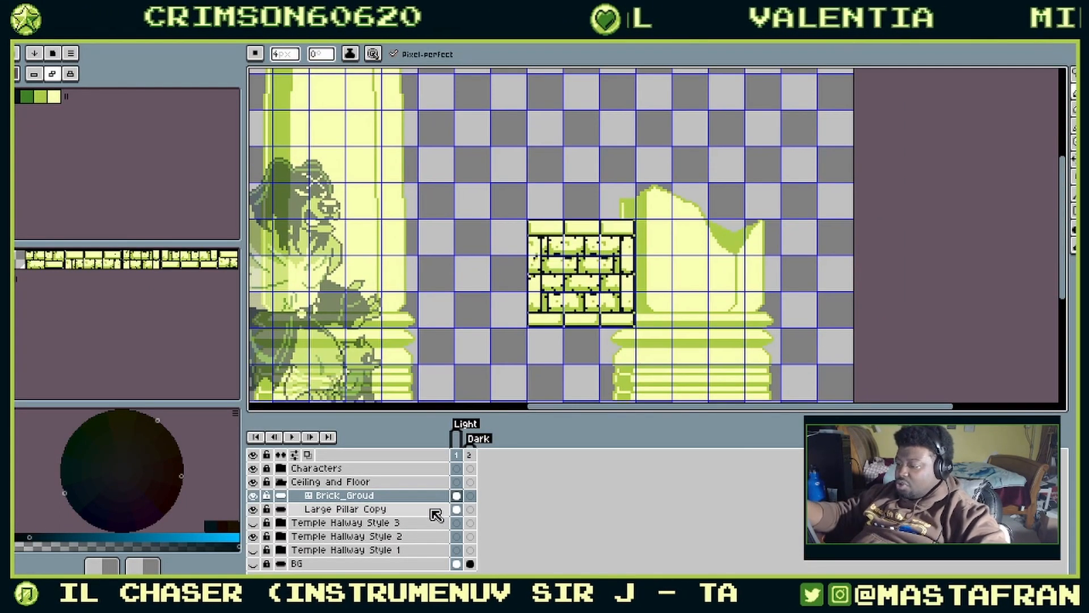
# Step: Look over the grayscale temple doorway sprite and hide the reference photo behind its artwork
pyautogui.rightClick(433, 498)
pyautogui.click(416, 497)
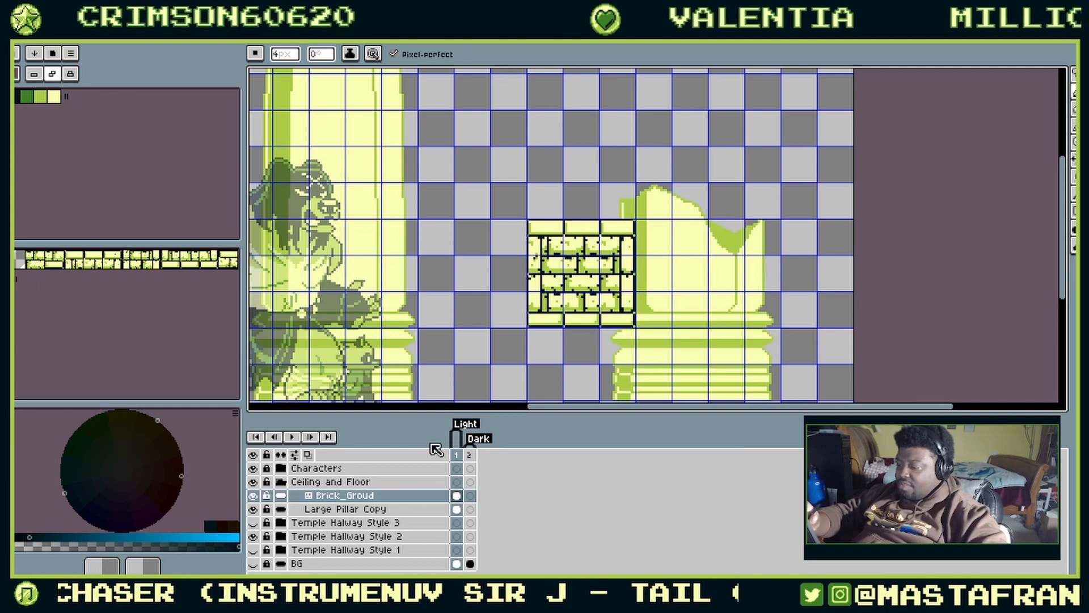
pyautogui.press('ctrl')
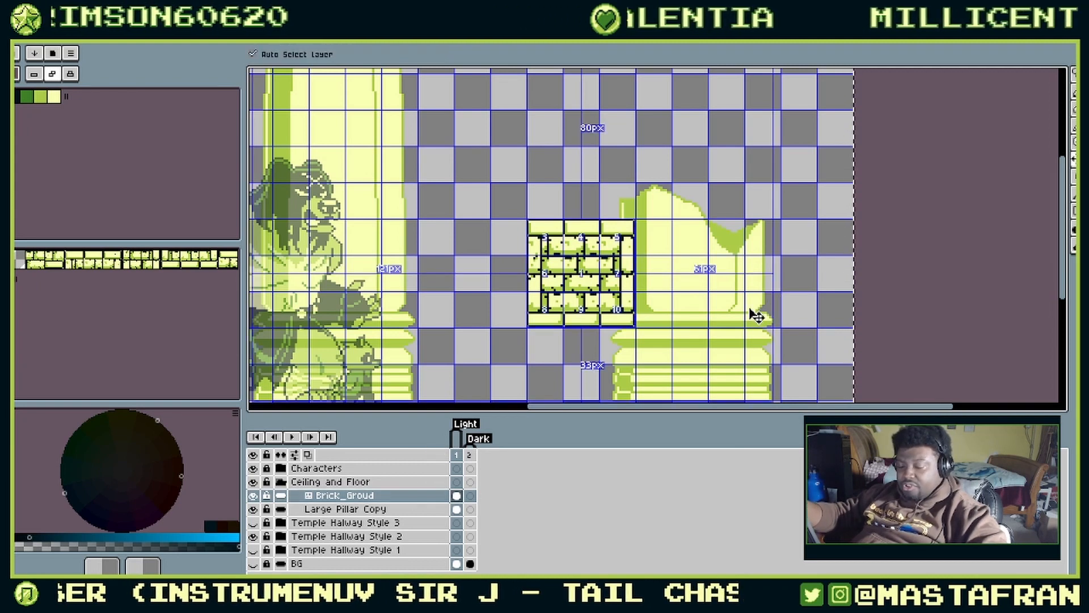
pyautogui.hotkey('ctrl', 'Tab')
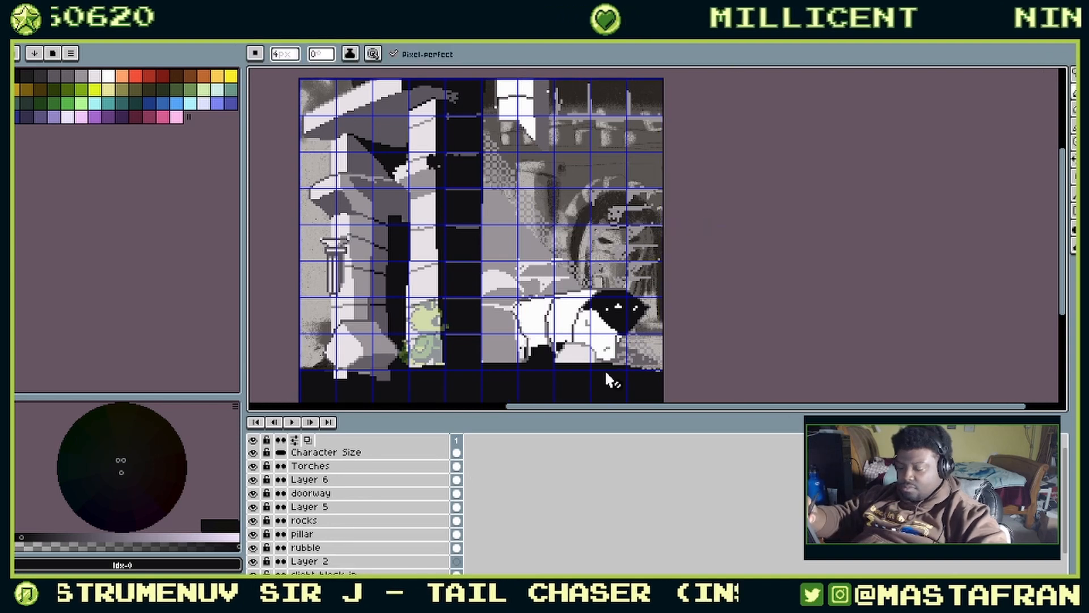
pyautogui.moveTo(615, 214); pyautogui.dragTo(598, 294)
pyautogui.press('ctrl')
pyautogui.moveTo(717, 262); pyautogui.dragTo(718, 165)
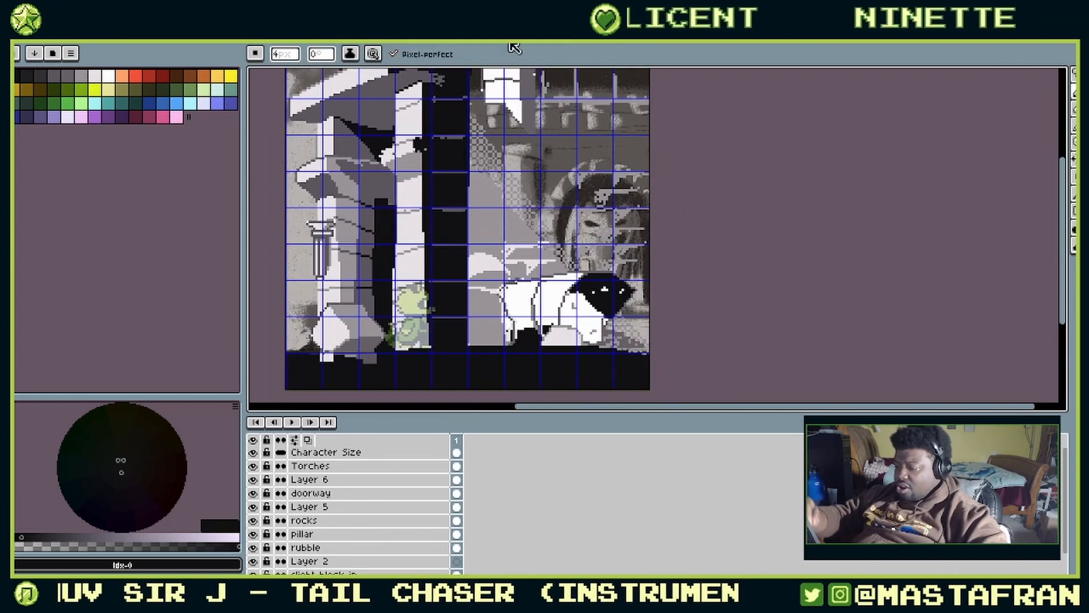
pyautogui.hotkey('ctrl', 'Tab')
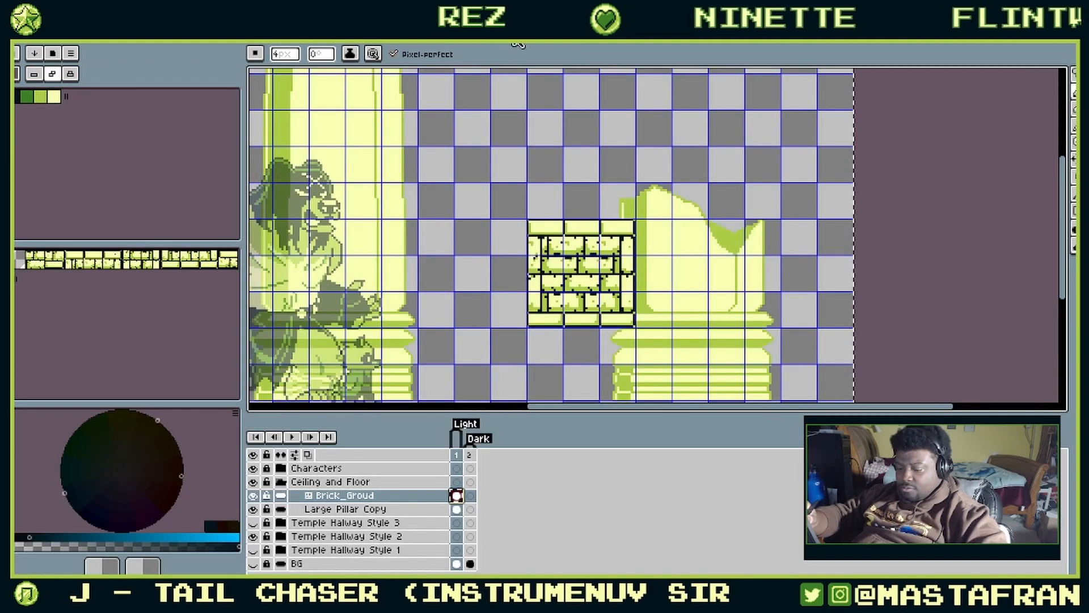
pyautogui.hotkey('ctrl', 'Tab')
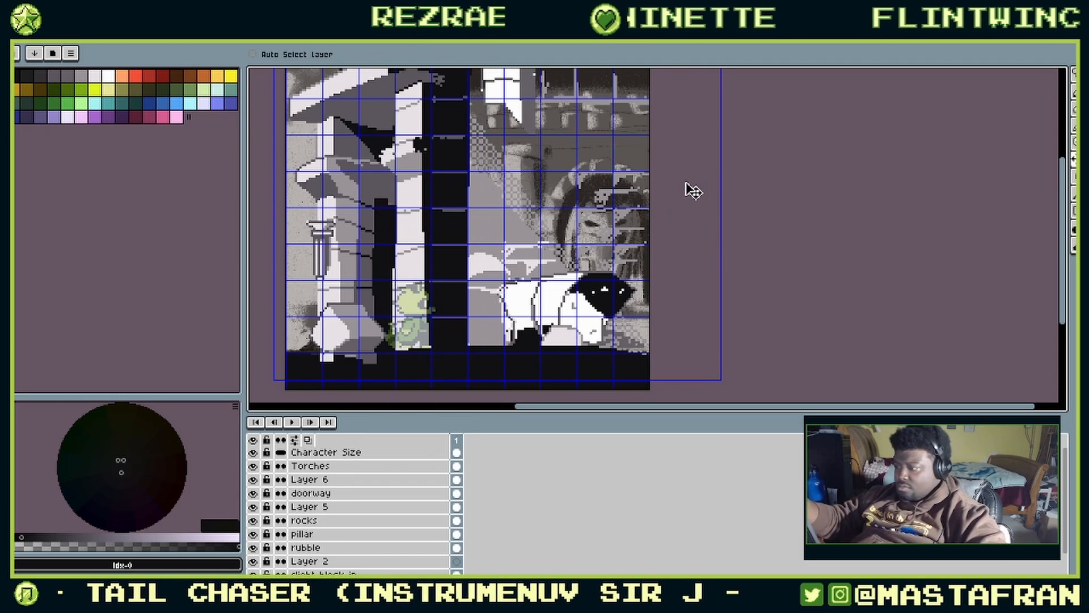
pyautogui.hotkey('shift', 'x')
pyautogui.moveTo(685, 172)
pyautogui.mouseDown()
pyautogui.moveTo(713, 211)
pyautogui.moveTo(696, 236)
pyautogui.moveTo(685, 200)
pyautogui.mouseUp()
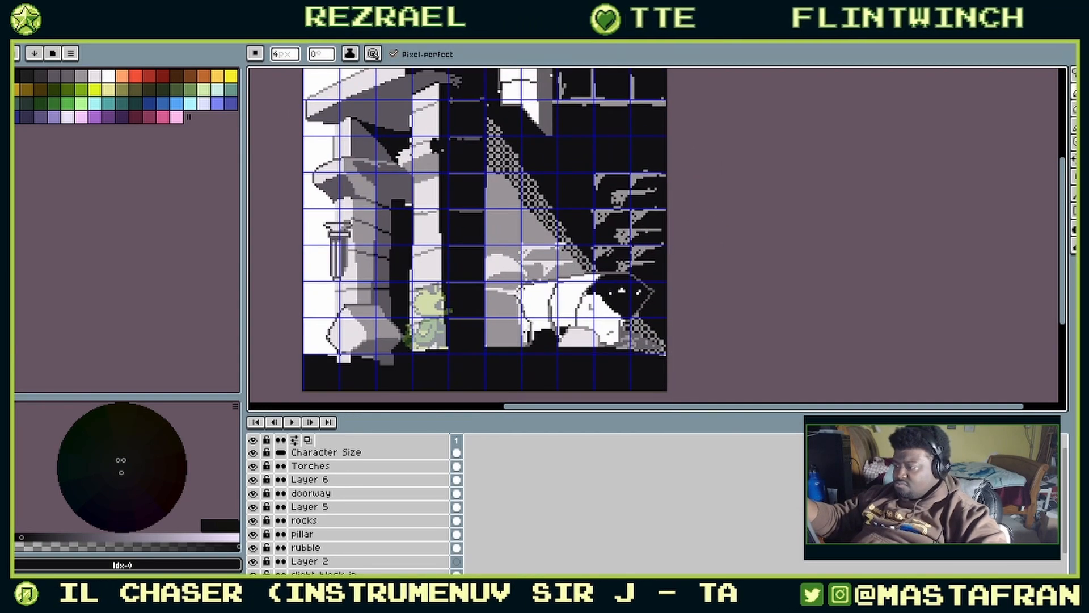
# Step: Return to the green hallway sprite and convert the Brick_Groud tilemap into a regular layer
pyautogui.hotkey('ctrl', 'Tab')
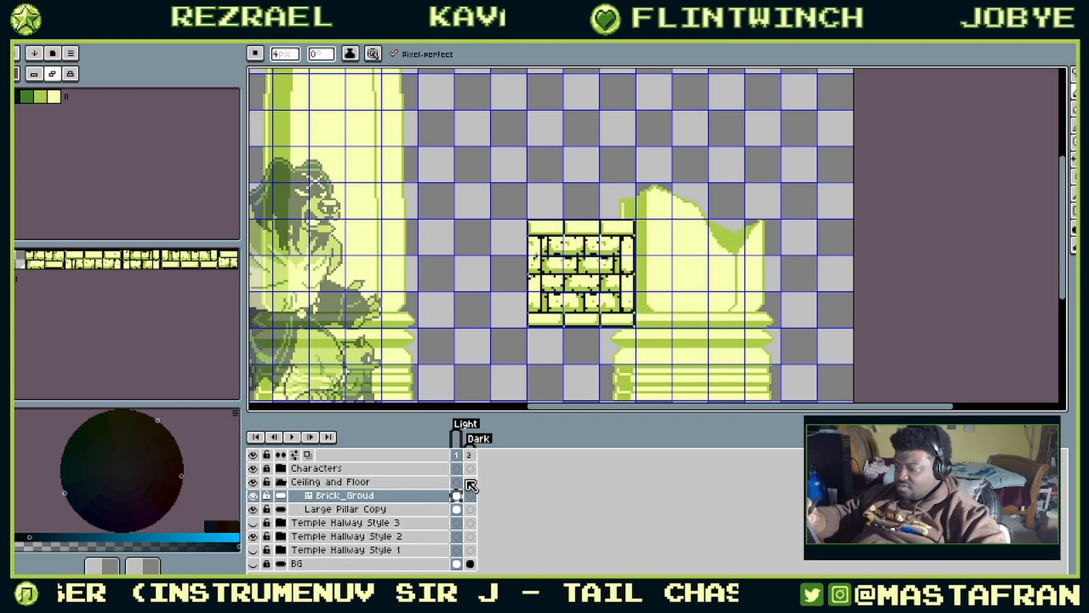
pyautogui.click(458, 496)
pyautogui.click(254, 495)
pyautogui.click(253, 495)
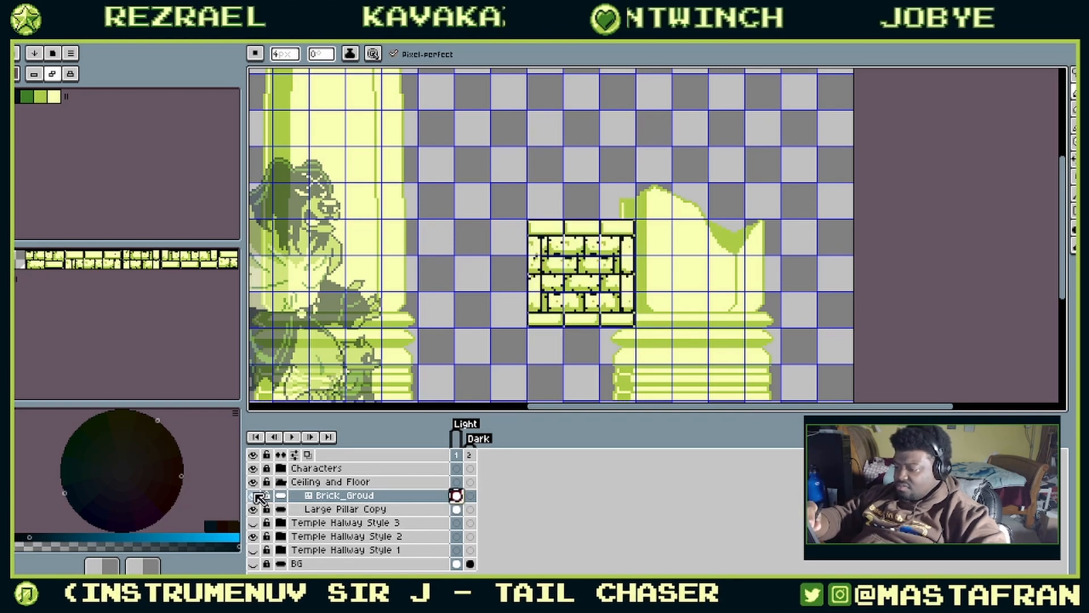
pyautogui.moveTo(690, 249); pyautogui.dragTo(792, 264)
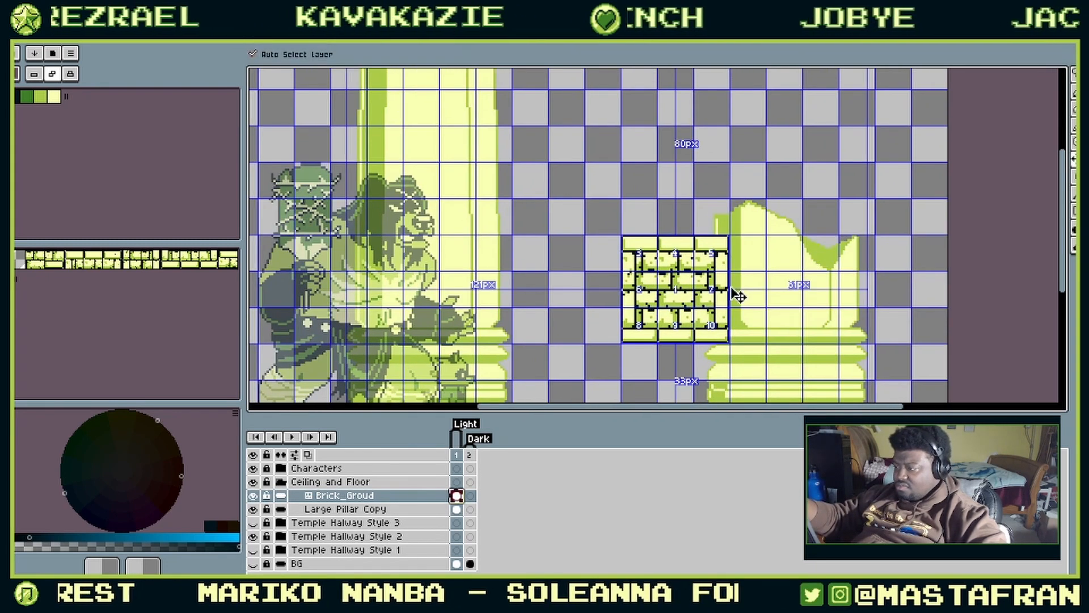
pyautogui.rightClick(355, 495)
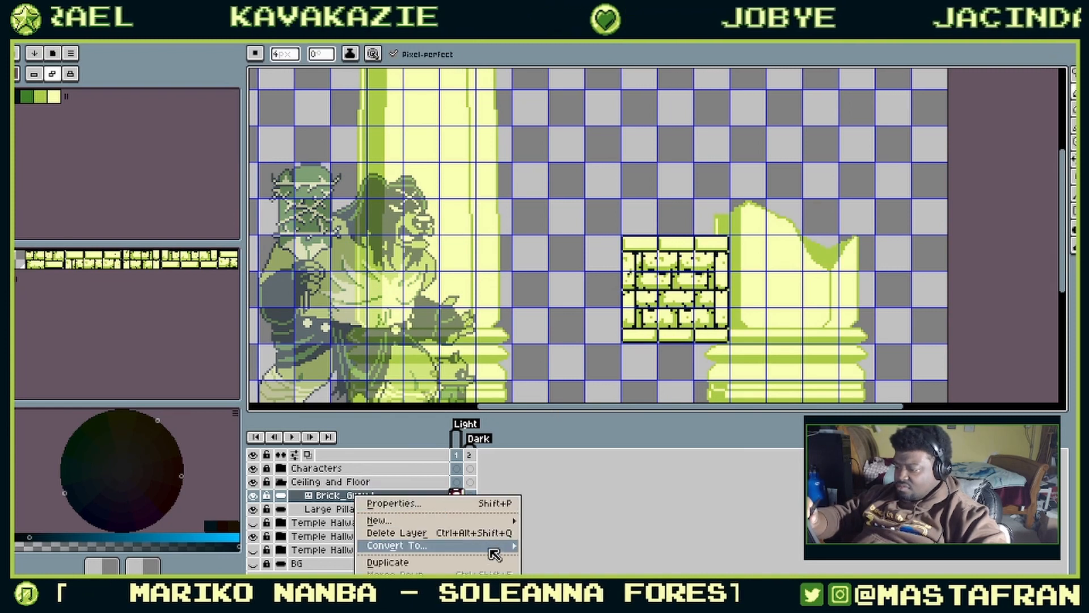
pyautogui.click(584, 565)
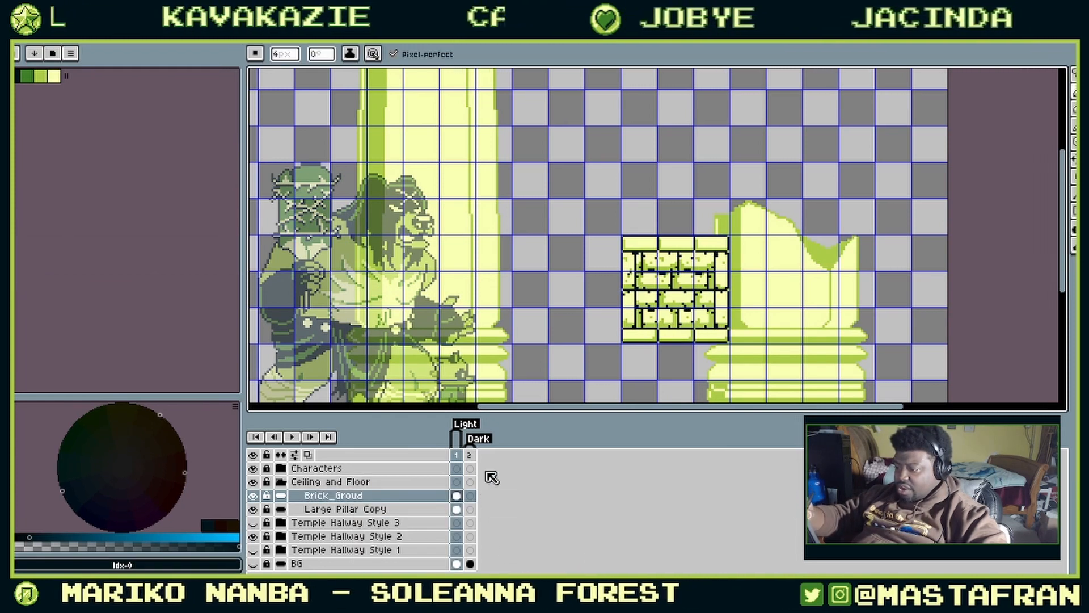
# Step: Select the whole brick block on the Brick_Groud layer with a freehand lasso and copy it
pyautogui.press('m')
pyautogui.moveTo(592, 250); pyautogui.dragTo(663, 193)
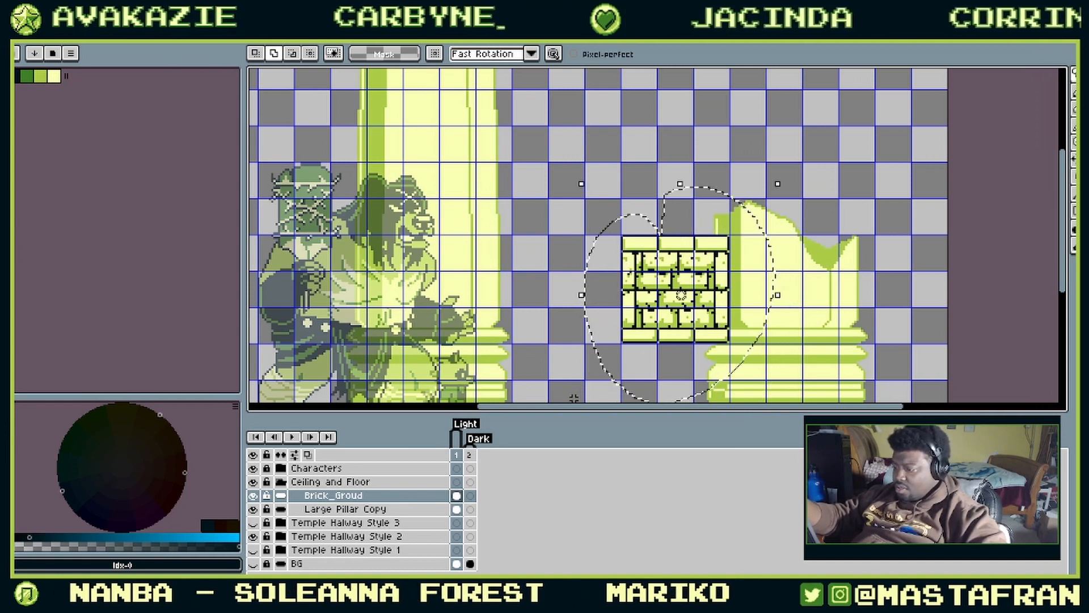
pyautogui.hotkey('ctrl', 'd')
pyautogui.click(254, 495)
pyautogui.click(254, 495)
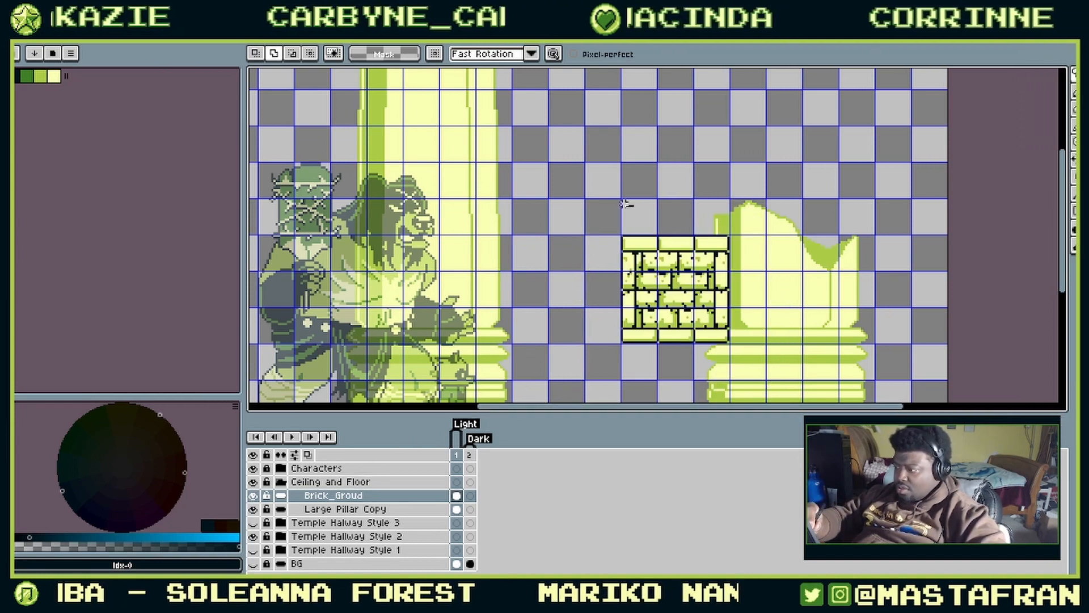
pyautogui.moveTo(628, 205)
pyautogui.mouseDown()
pyautogui.moveTo(733, 343)
pyautogui.moveTo(634, 201)
pyautogui.mouseUp()
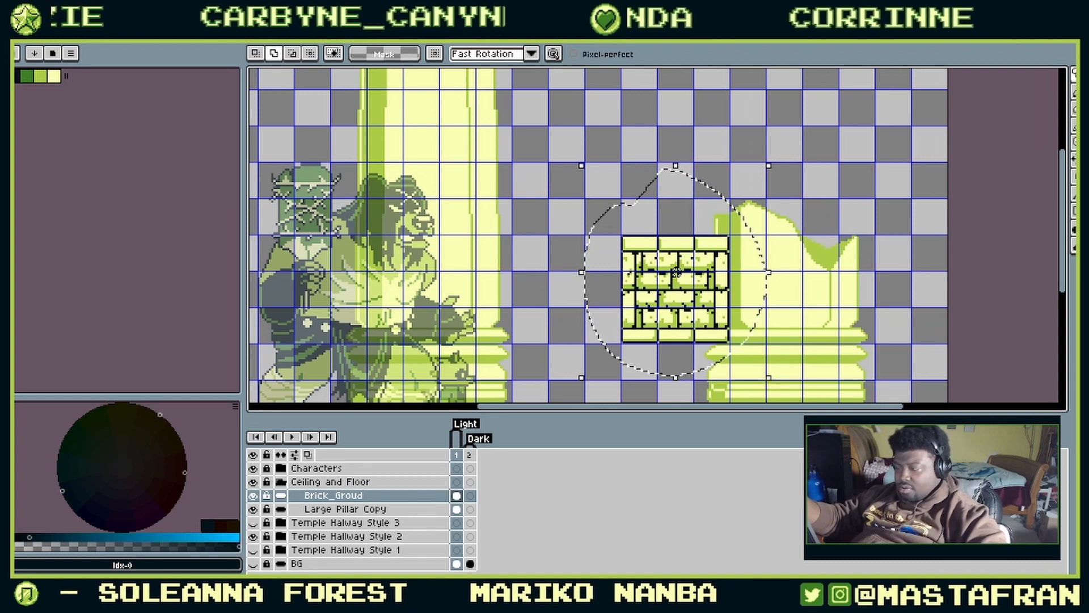
# Step: Switch to the grayscale temple doorway sprite and merge the Torches layer down into Layer 6
pyautogui.hotkey('ctrl', 'Tab')
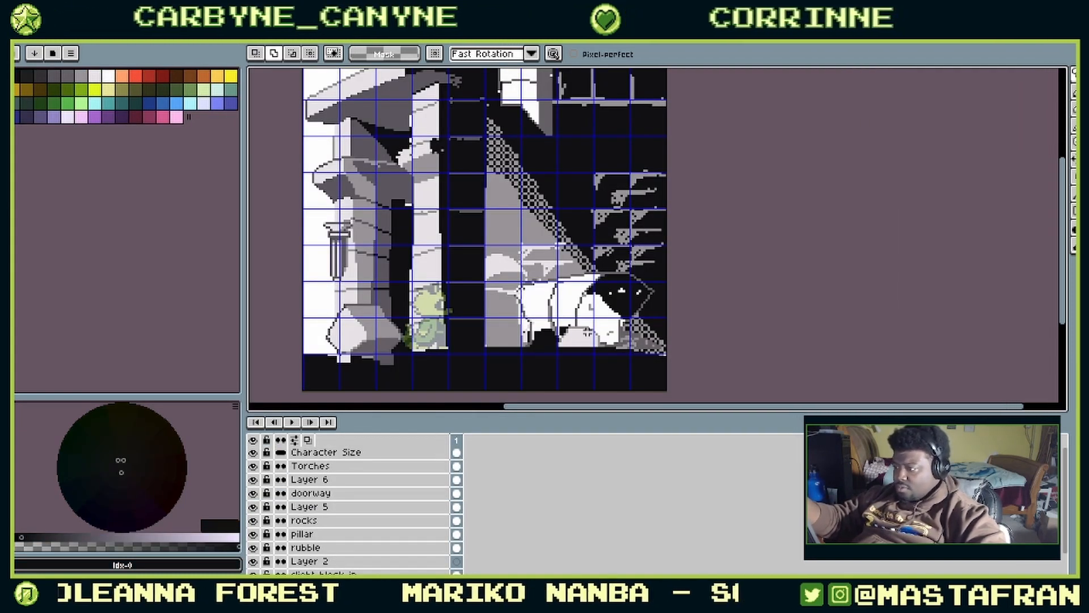
pyautogui.click(407, 467)
pyautogui.hotkey('ctrl', 'shift', 'e')
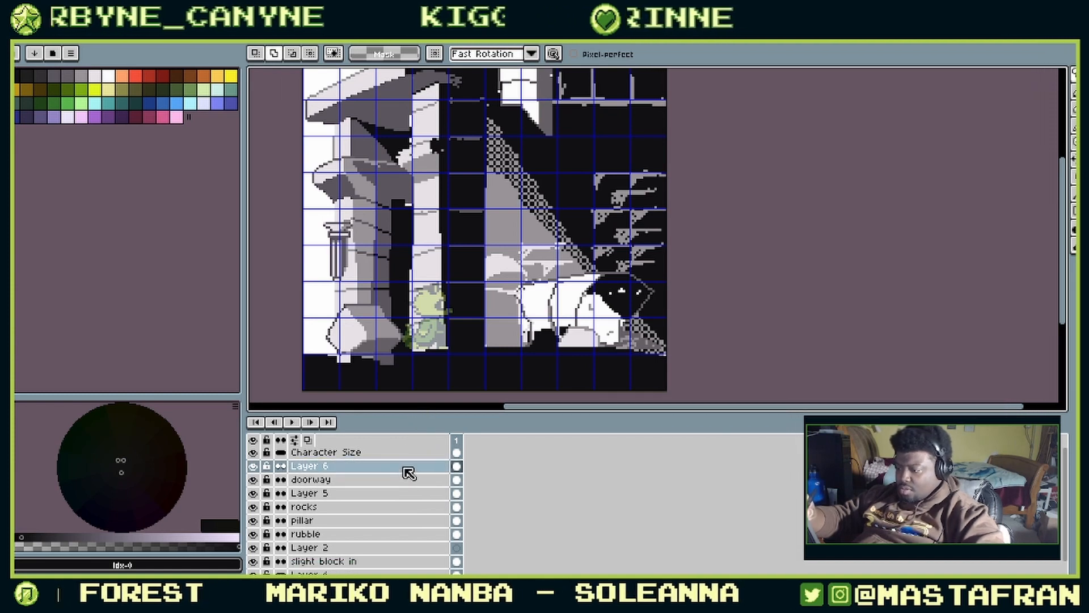
# Step: Paste the copied brick block into the upper-right corner of the canvas on Layer 6, and rename the layer Brick Tiles
pyautogui.hotkey('ctrl', 'v')
pyautogui.moveTo(758, 255); pyautogui.dragTo(600, 176)
pyautogui.moveTo(648, 158); pyautogui.dragTo(669, 208)
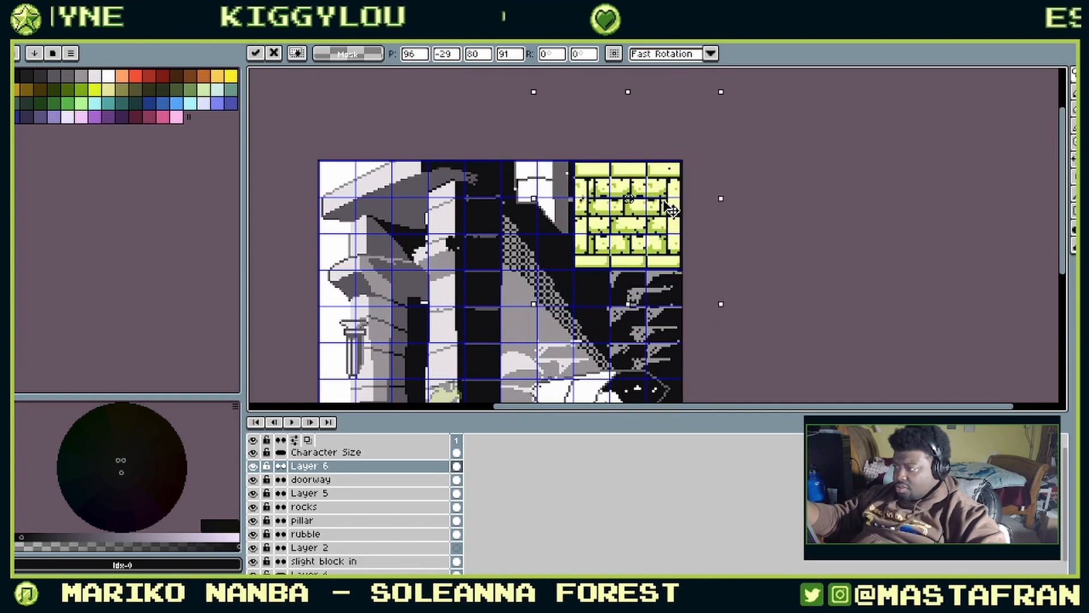
pyautogui.moveTo(666, 204); pyautogui.dragTo(617, 219)
pyautogui.scroll(2, 675, 198)
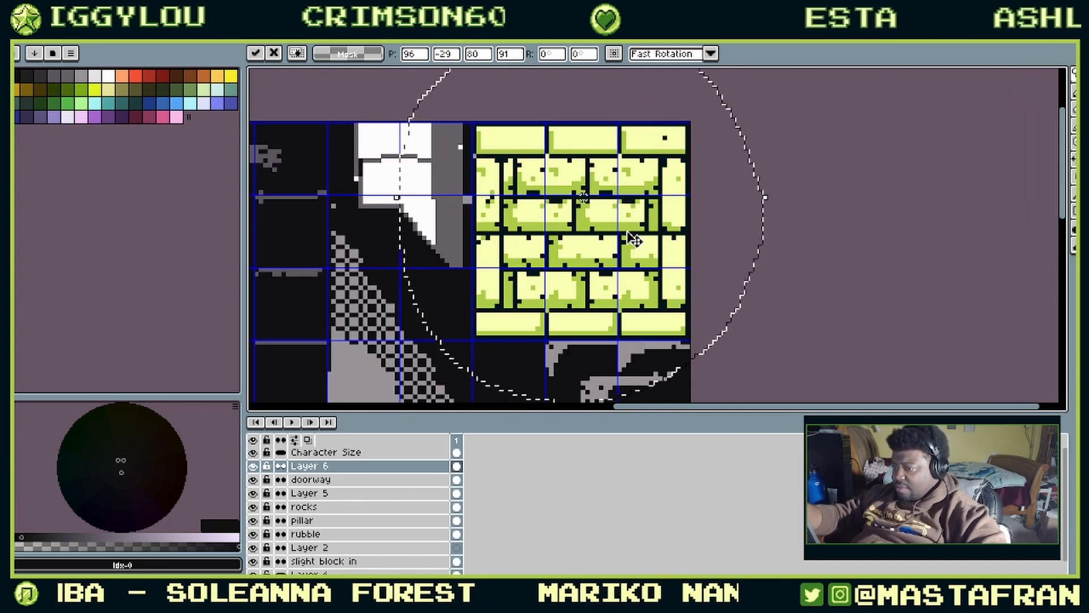
pyautogui.press('Return')
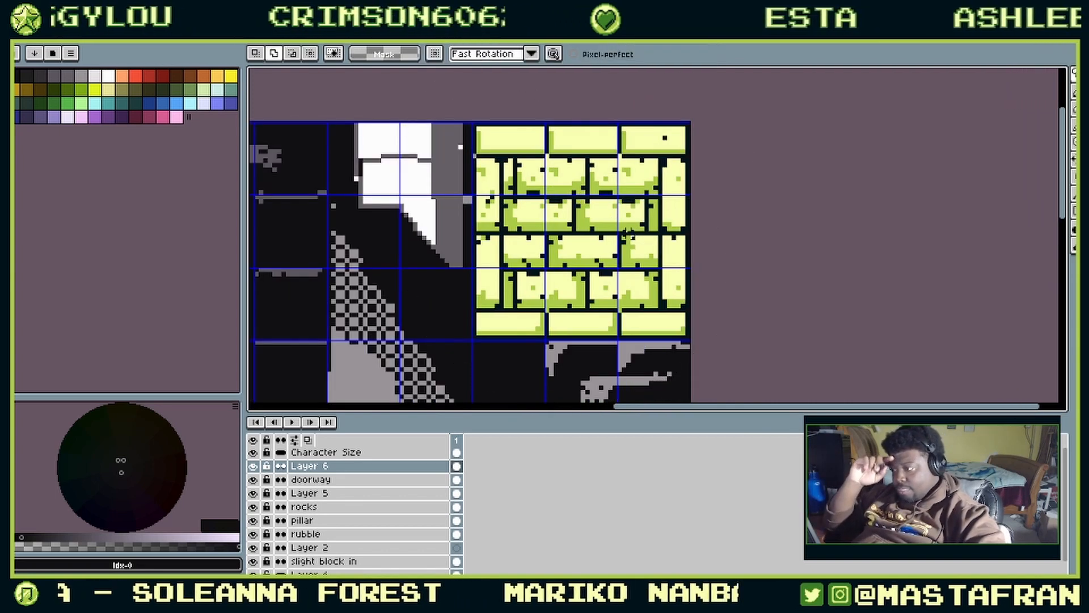
pyautogui.rightClick(404, 467)
pyautogui.doubleClick(359, 467)
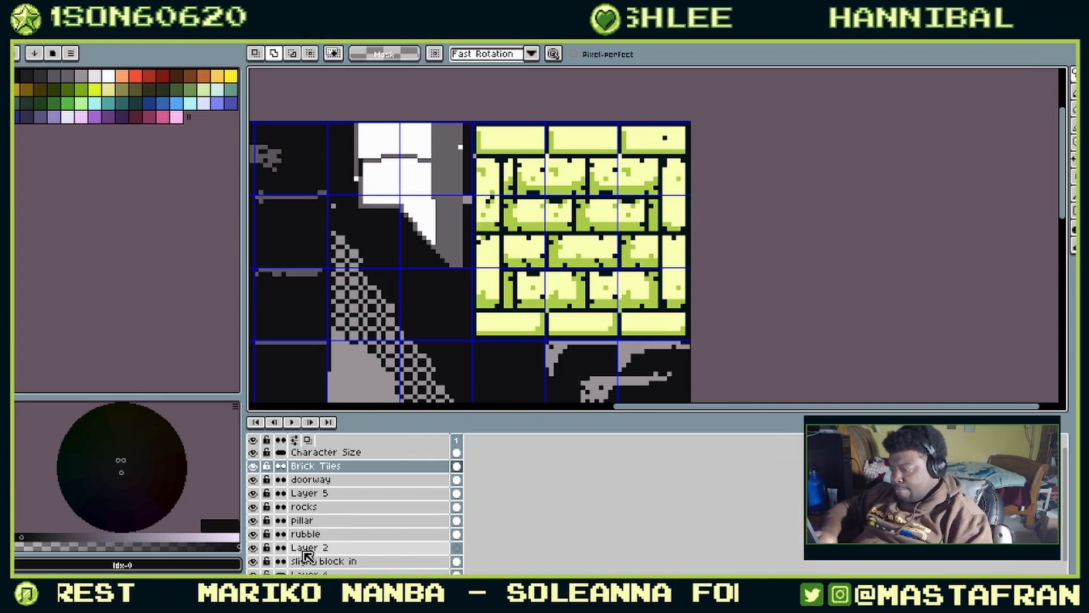
# Step: Try to convert the Brick Tiles layer into a tilemap and undo the conversion
pyautogui.moveTo(666, 265); pyautogui.dragTo(777, 245)
pyautogui.rightClick(410, 469)
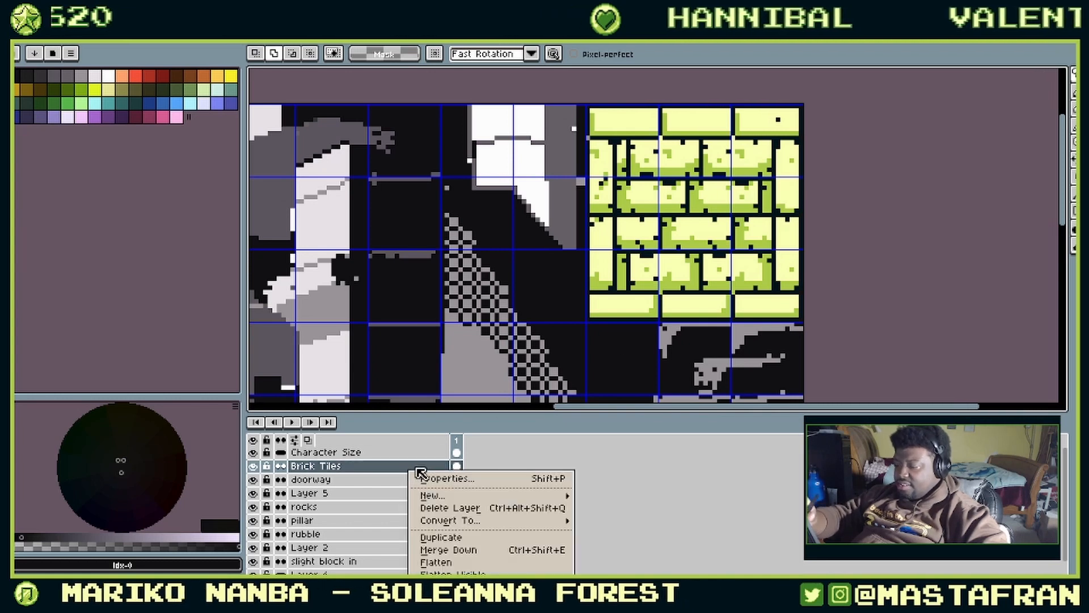
pyautogui.moveTo(522, 524)
pyautogui.click(635, 550)
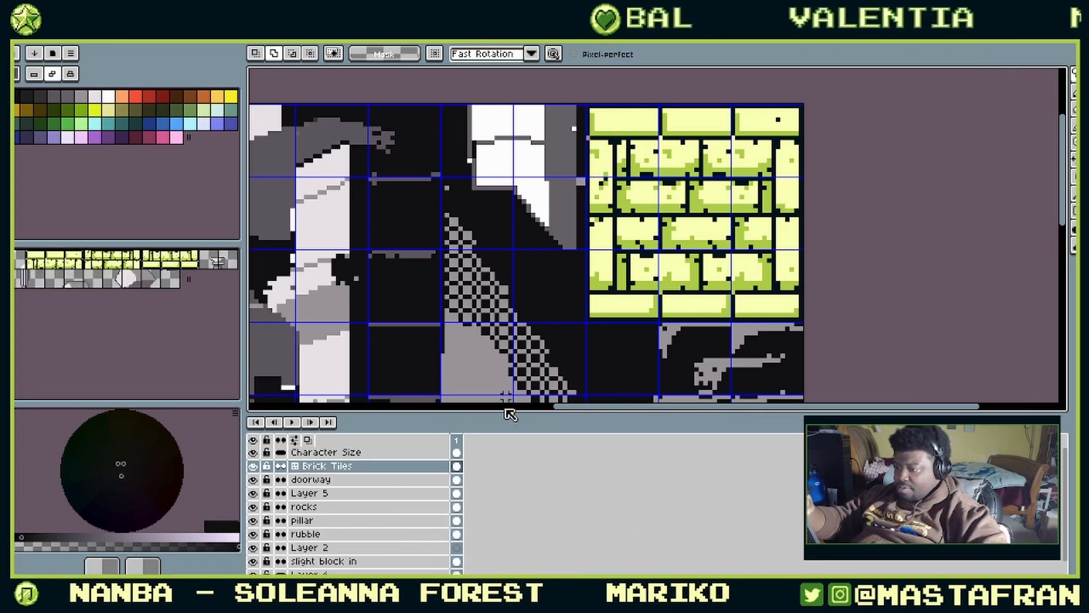
pyautogui.hotkey('ctrl', 'z')
# Step: Toggle the visibility of the Brick Tiles layer to compare the brick block with the temple artwork beneath it
pyautogui.click(255, 465)
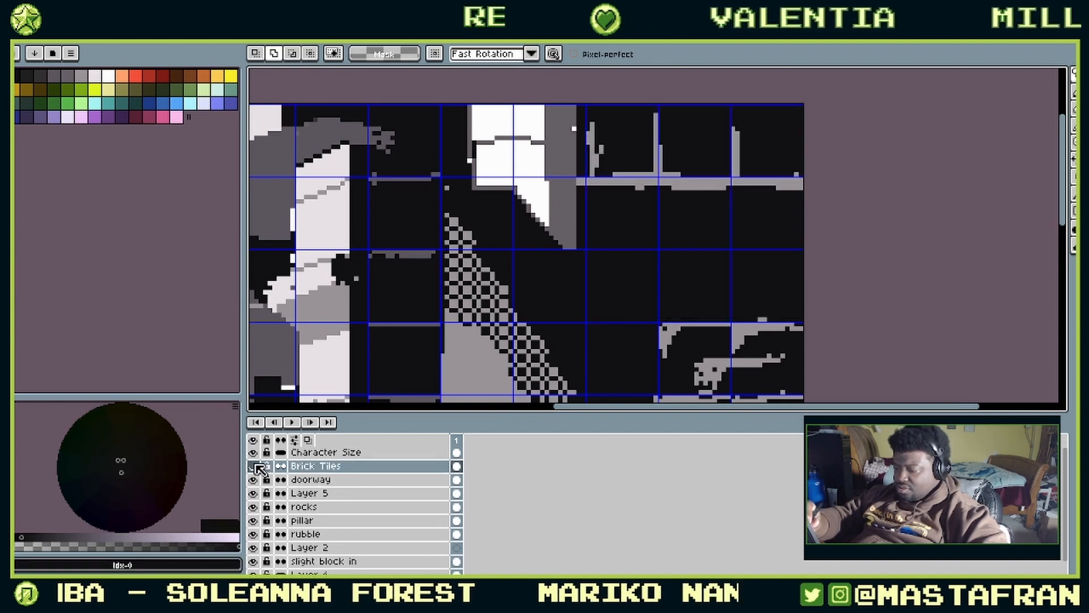
pyautogui.click(255, 466)
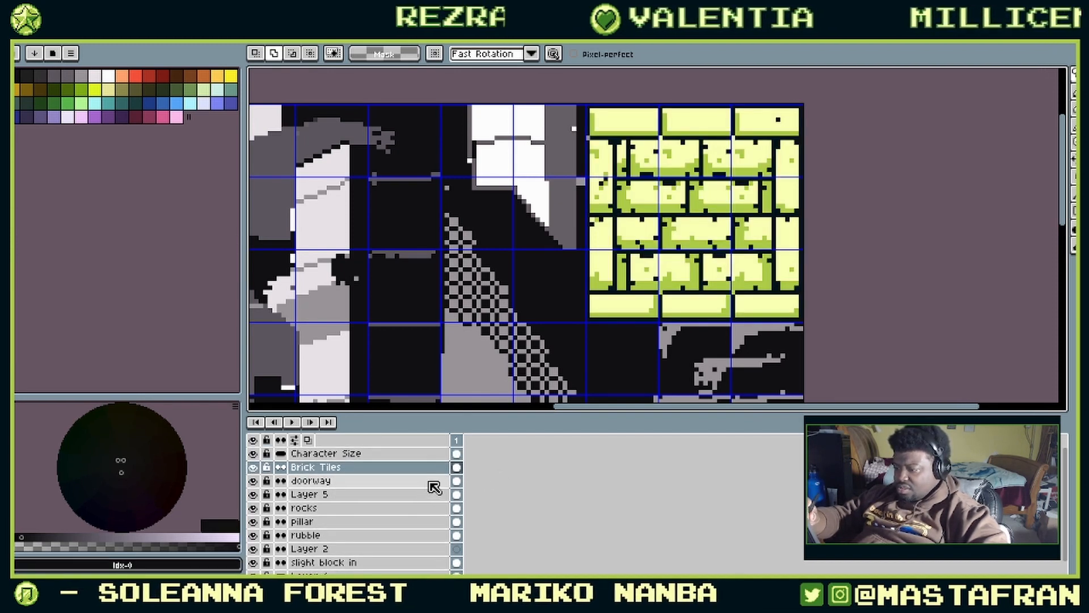
pyautogui.click(254, 466)
pyautogui.click(255, 467)
pyautogui.moveTo(610, 364); pyautogui.dragTo(671, 179)
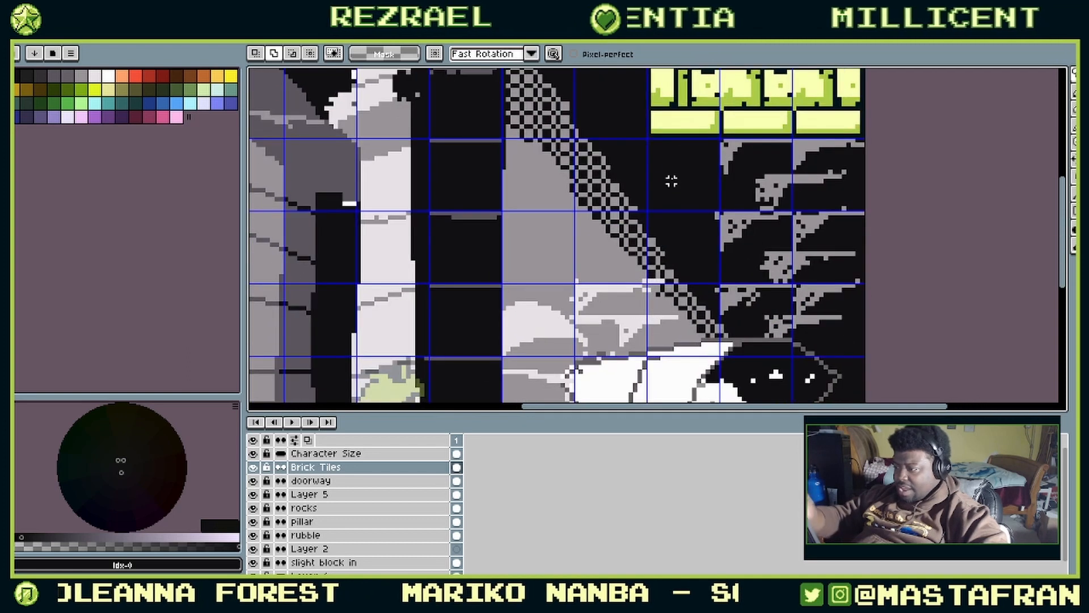
pyautogui.click(255, 467)
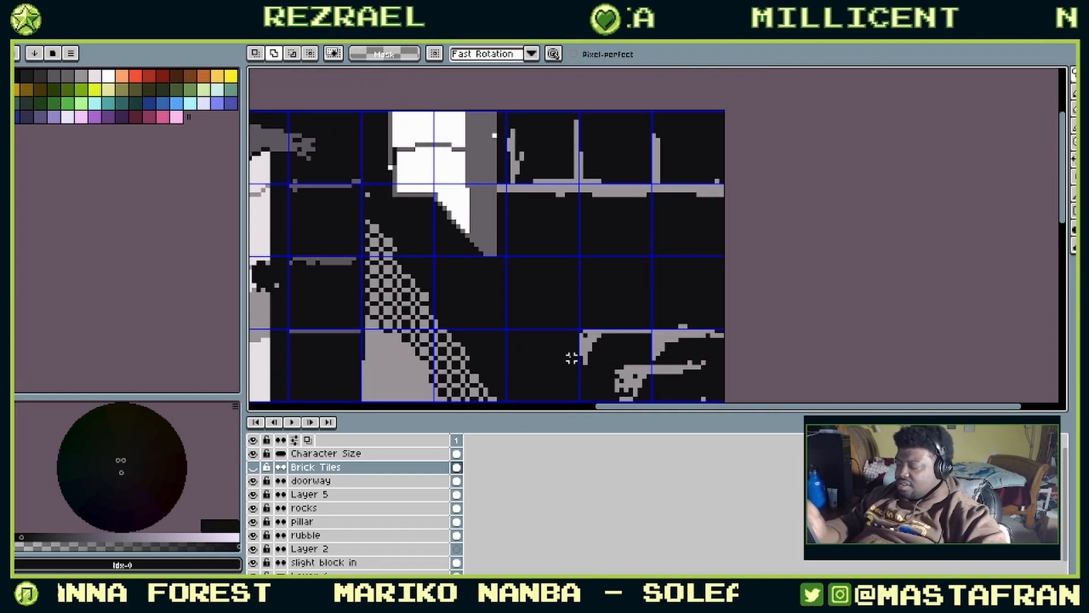
pyautogui.click(254, 467)
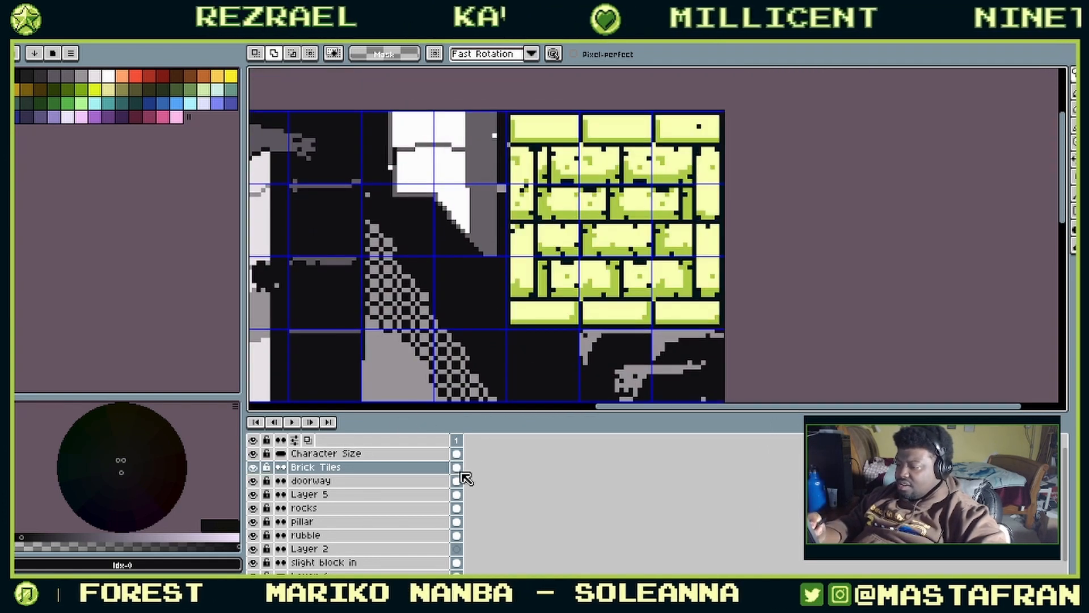
# Step: Toggle the doorway and Brick Tiles layers' visibility to check which artwork sits on each layer
pyautogui.scroll(-4, 815, 199)
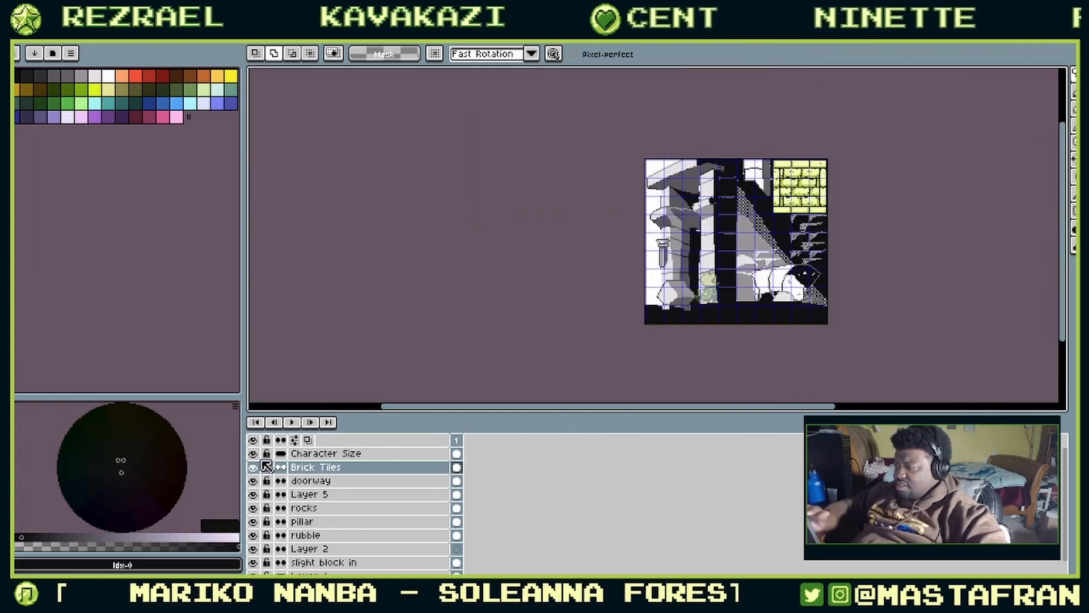
pyautogui.click(254, 480)
pyautogui.click(253, 480)
pyautogui.click(253, 466)
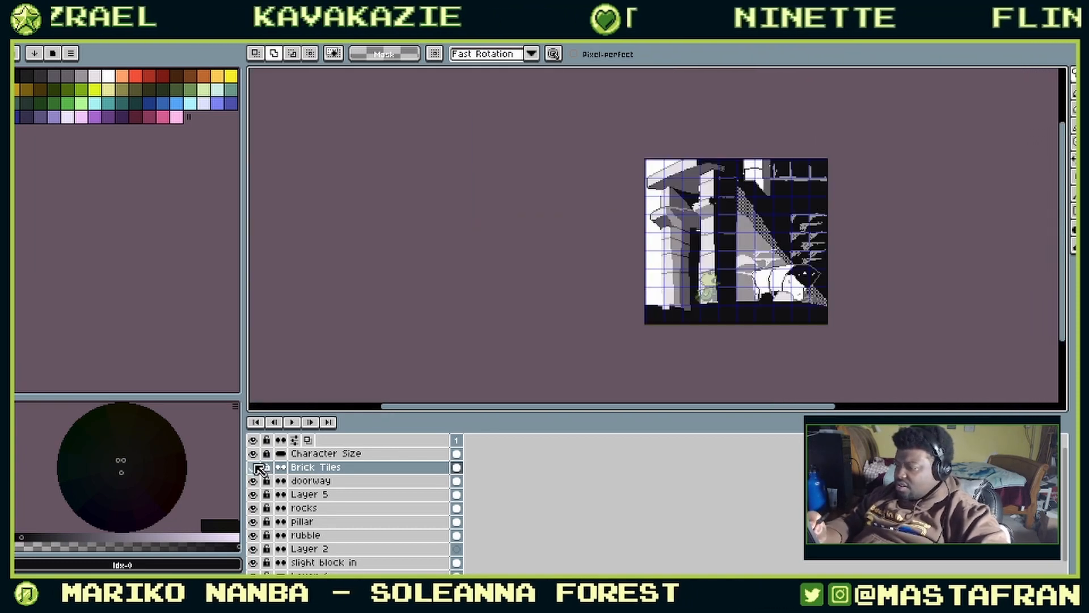
pyautogui.click(254, 467)
pyautogui.click(253, 467)
pyautogui.click(254, 467)
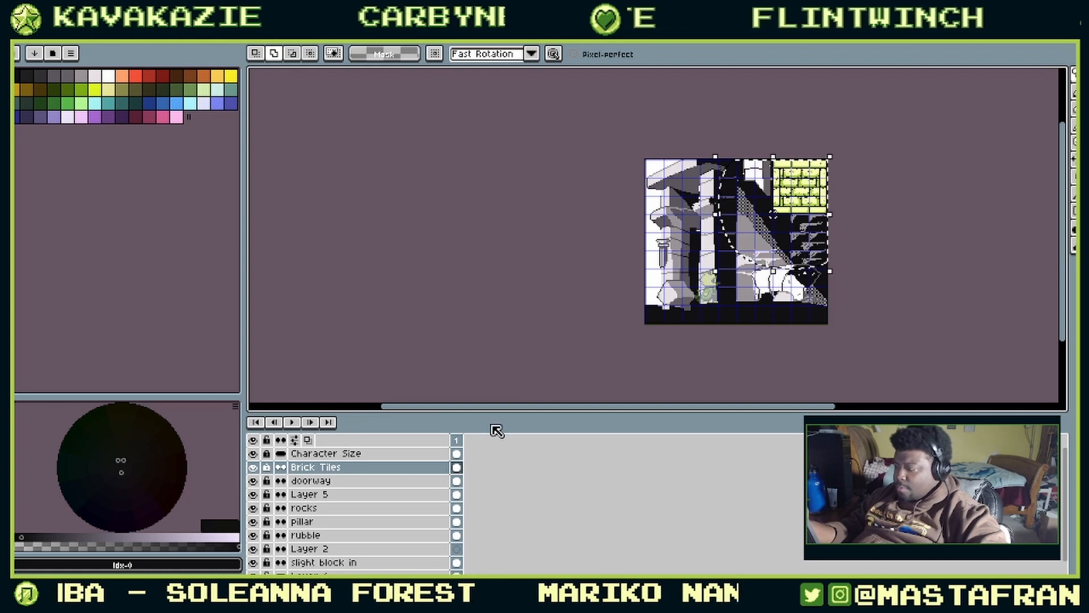
# Step: Cut the brick block from the Brick Tiles layer and paste it onto a new layer directly above
pyautogui.click(444, 467)
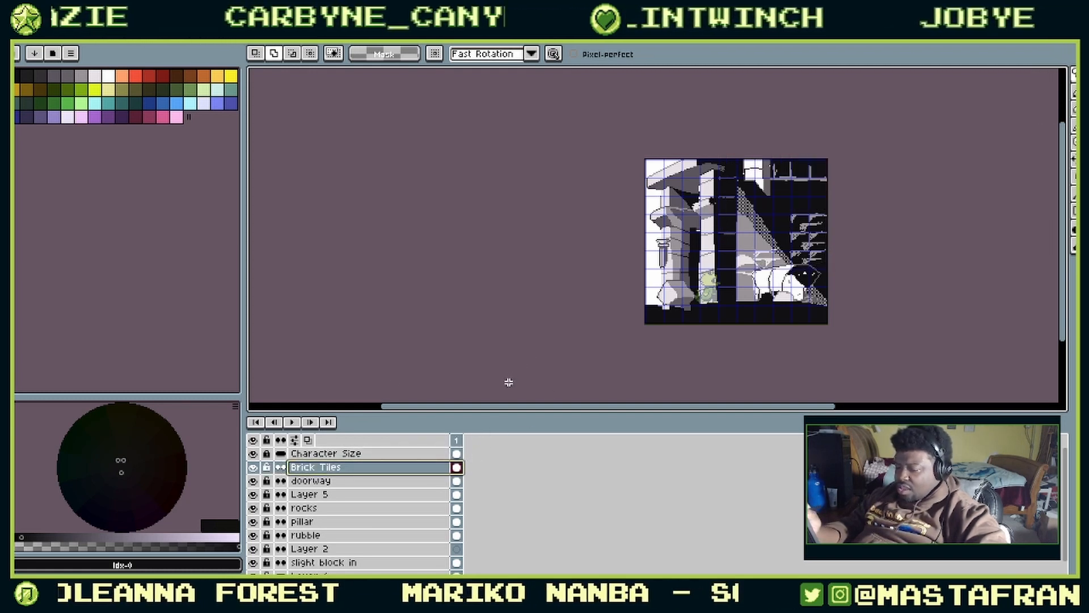
pyautogui.rightClick(389, 472)
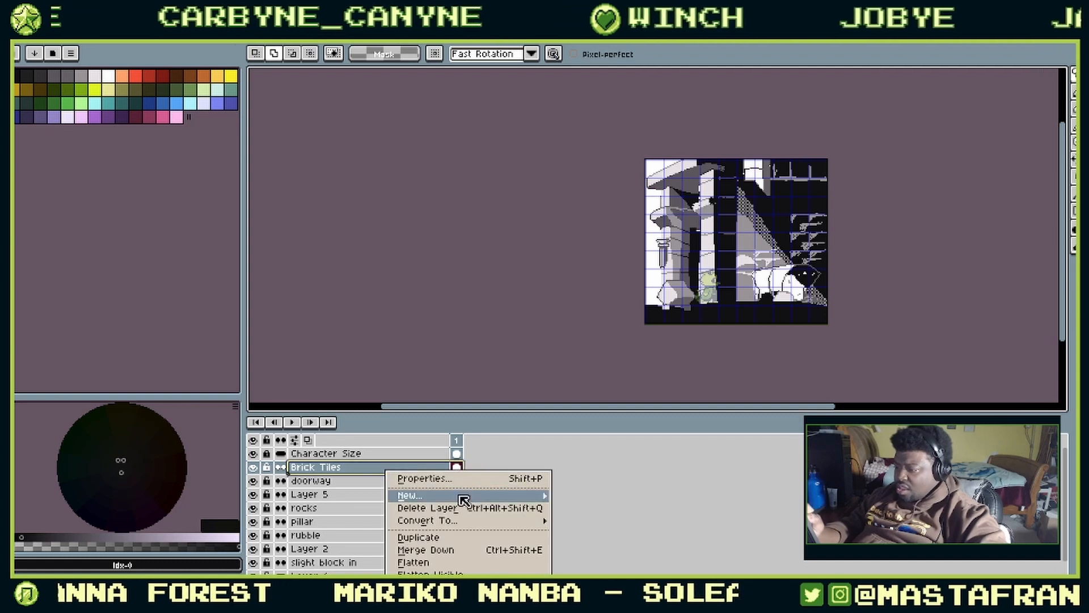
pyautogui.moveTo(462, 496)
pyautogui.click(593, 496)
pyautogui.click(426, 469)
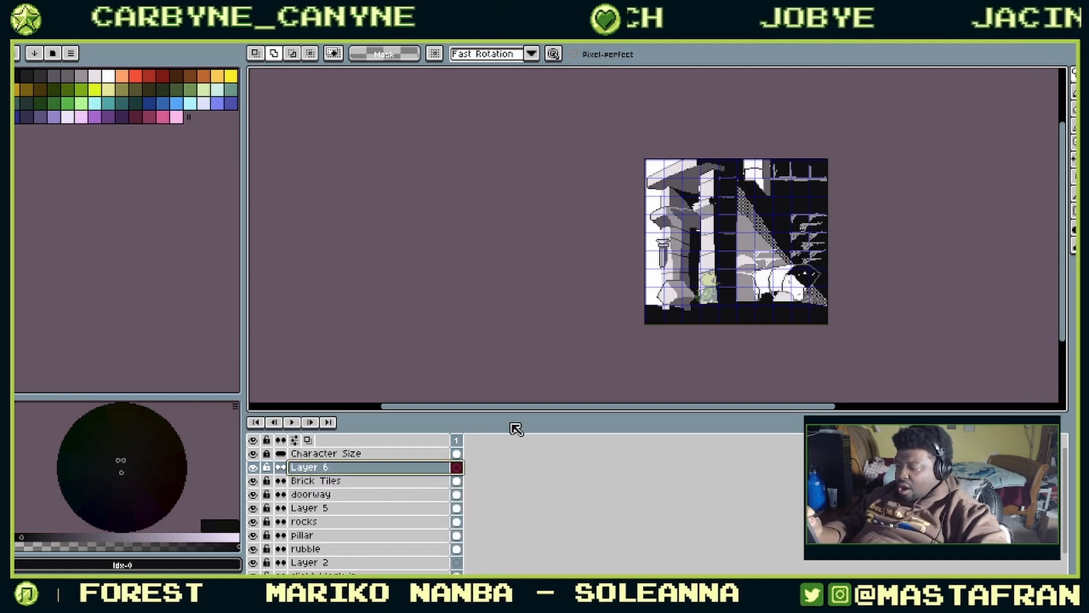
pyautogui.hotkey('ctrl', 'v')
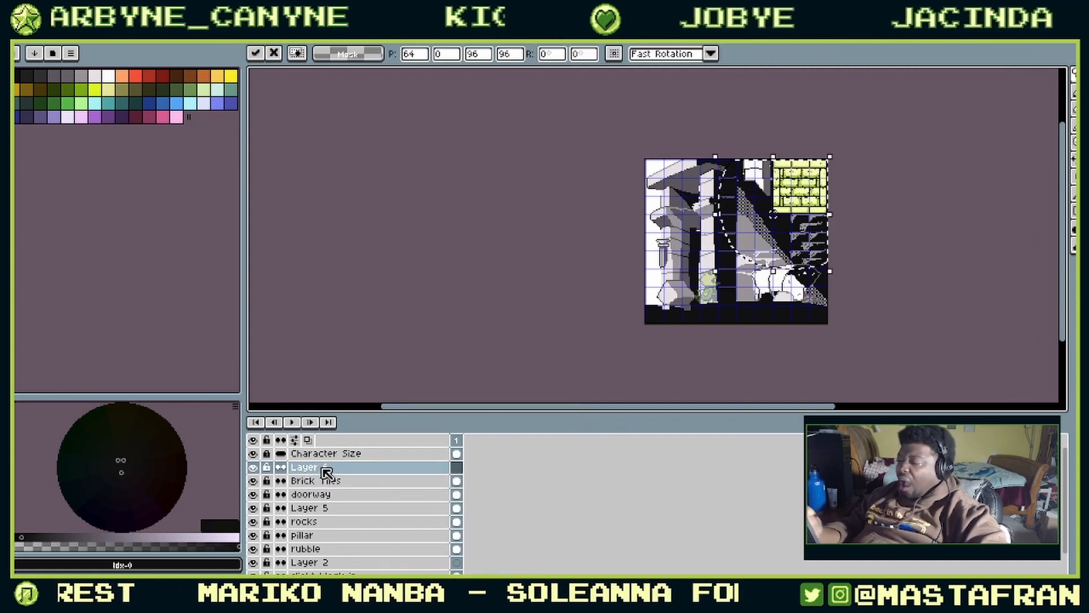
# Step: Rename the new brick layer Brick tiles and the old Brick Tiles layer beneath it torches
pyautogui.click(319, 470)
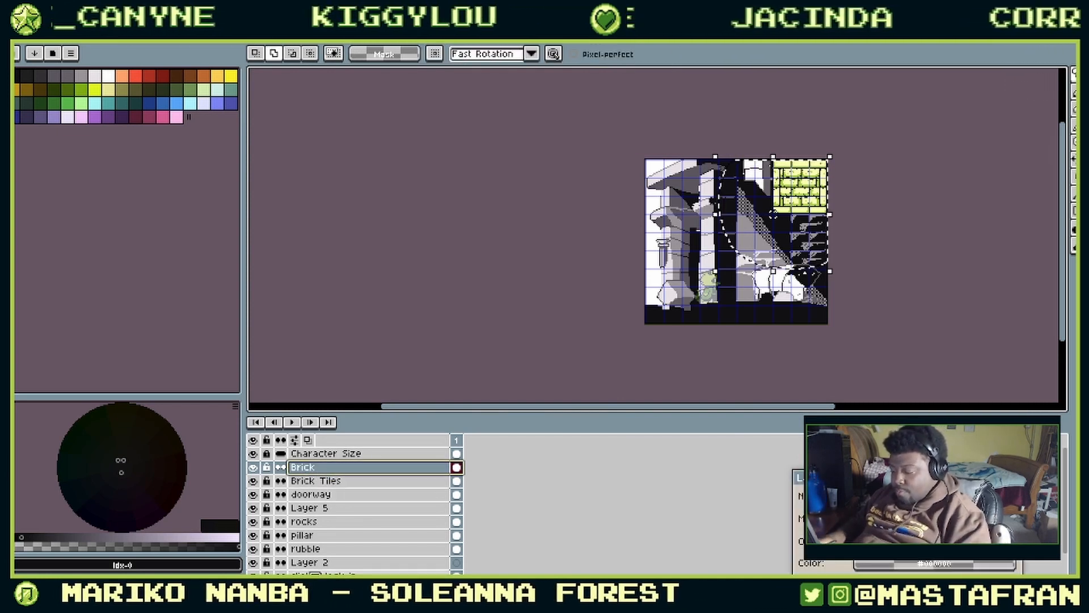
pyautogui.write('Brick tiles')
pyautogui.press('Return')
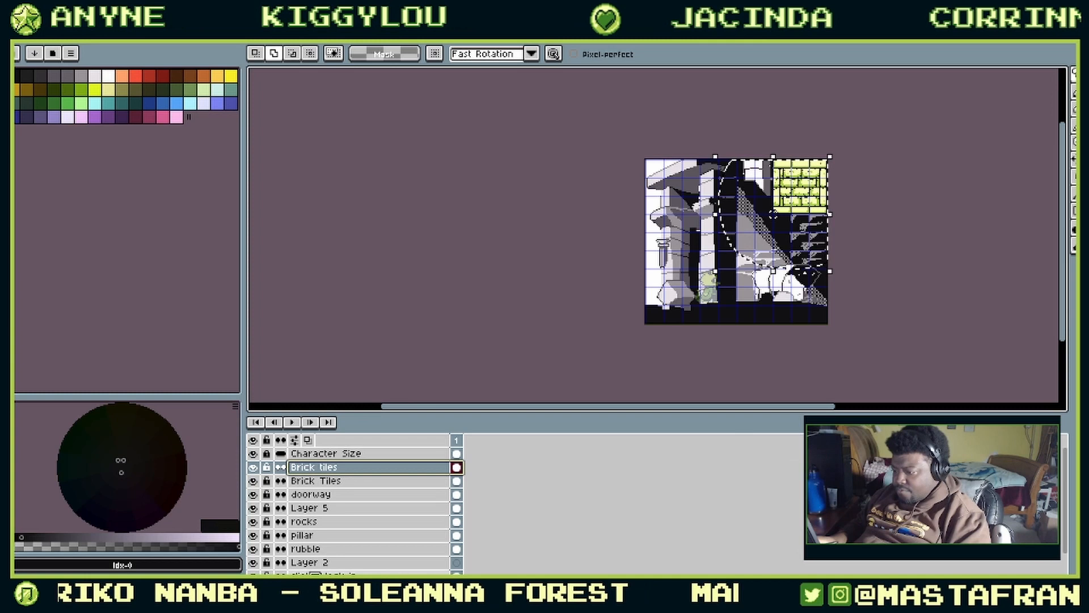
pyautogui.click(334, 483)
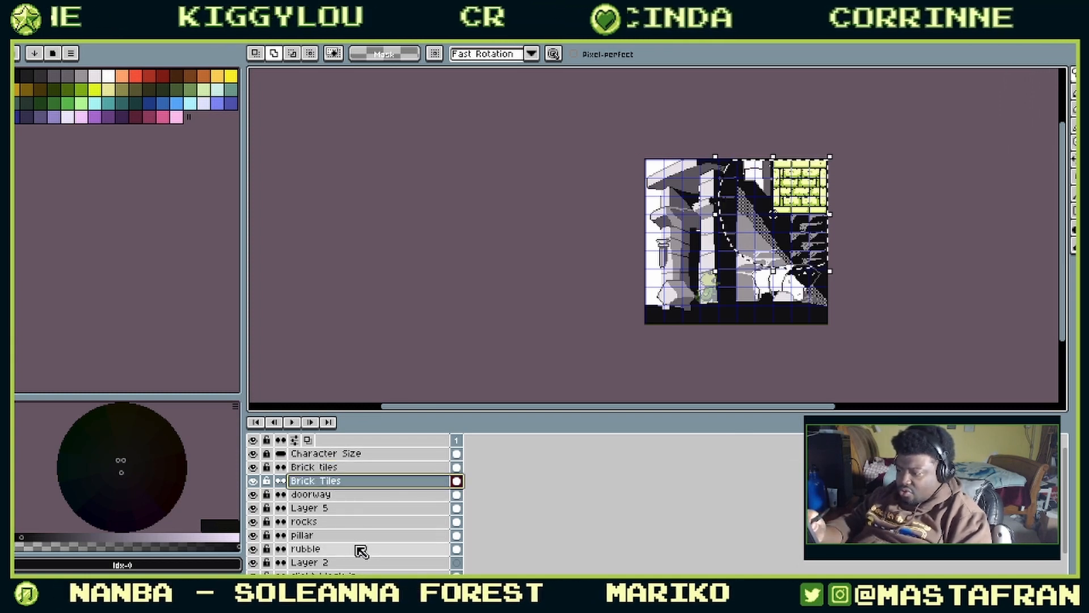
pyautogui.doubleClick(341, 482)
pyautogui.write('yt')
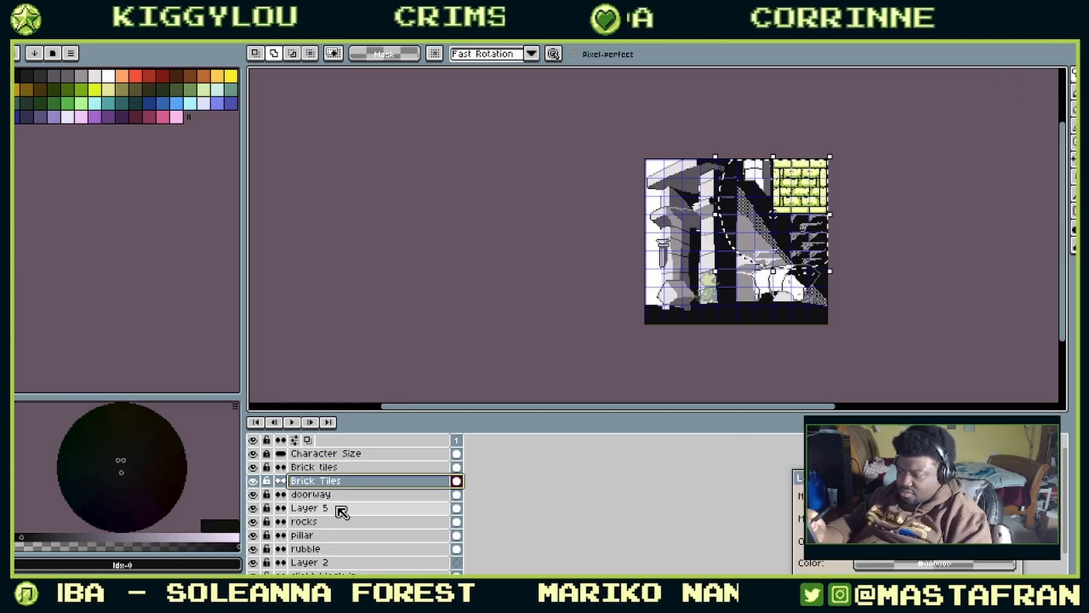
pyautogui.write('rches')
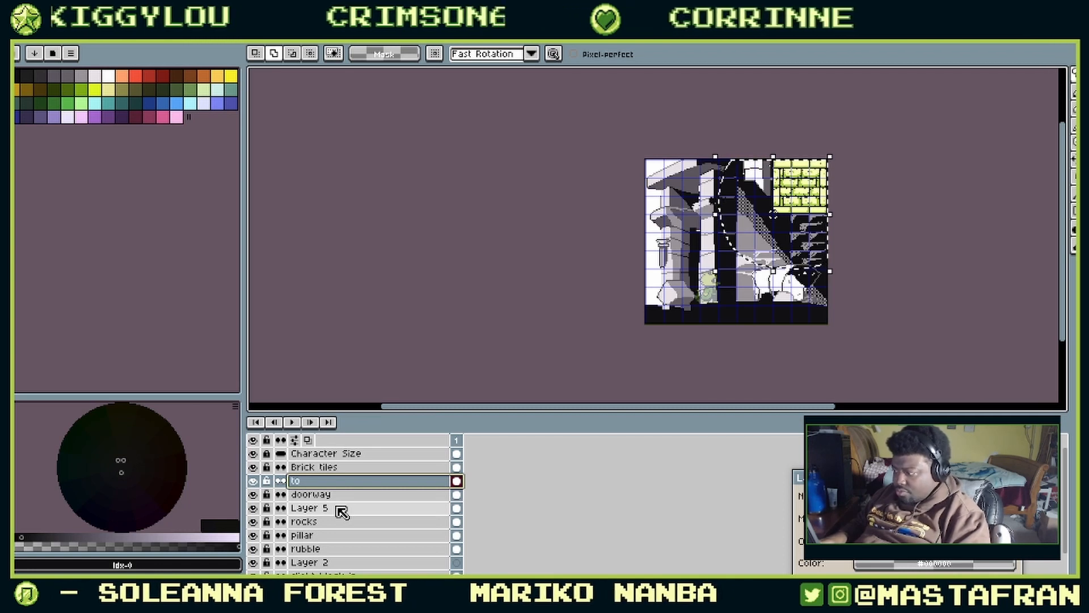
pyautogui.press('Return')
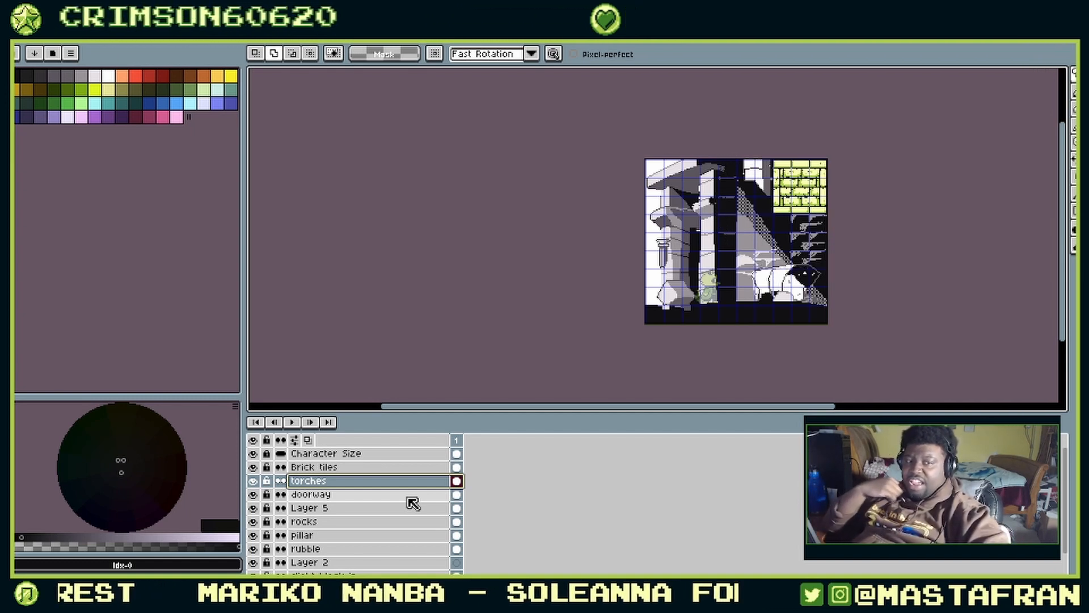
# Step: Convert the Brick tiles layer into a tilemap
pyautogui.click(358, 468)
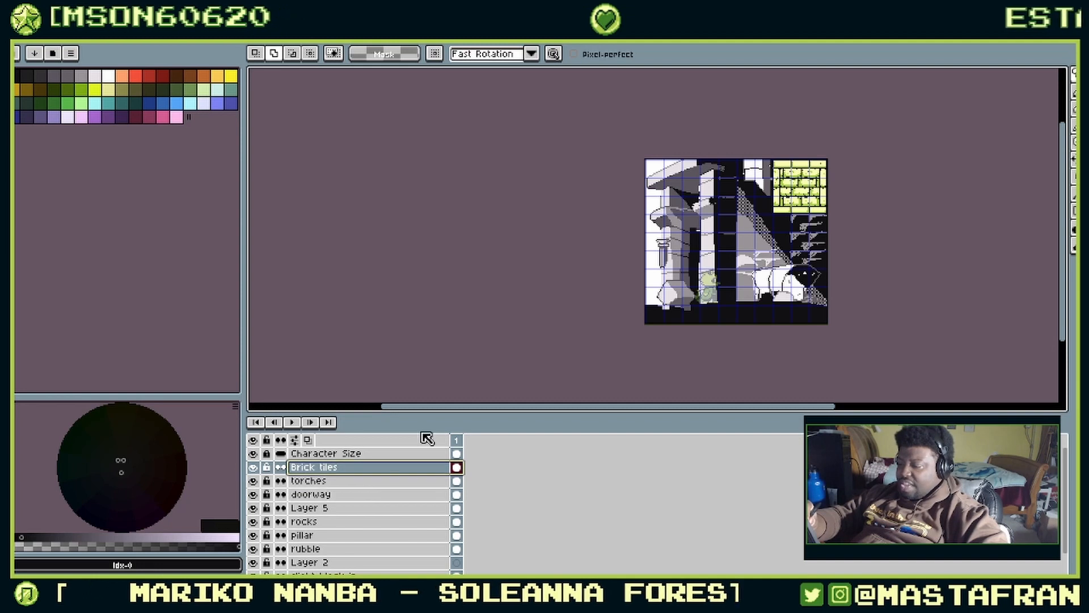
pyautogui.moveTo(845, 216); pyautogui.dragTo(750, 236)
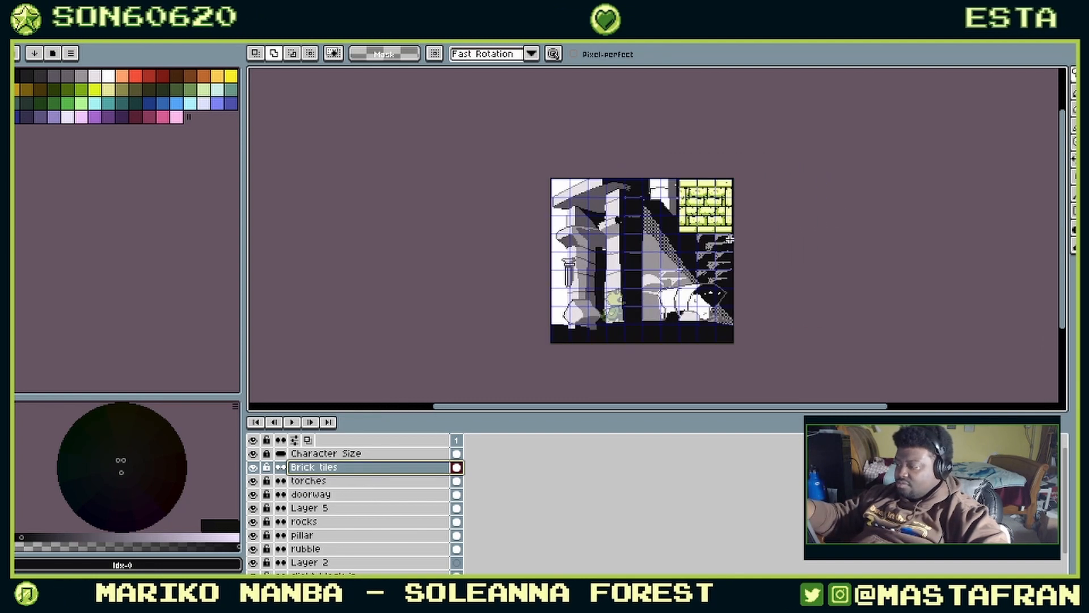
pyautogui.rightClick(418, 470)
pyautogui.moveTo(534, 517)
pyautogui.click(615, 543)
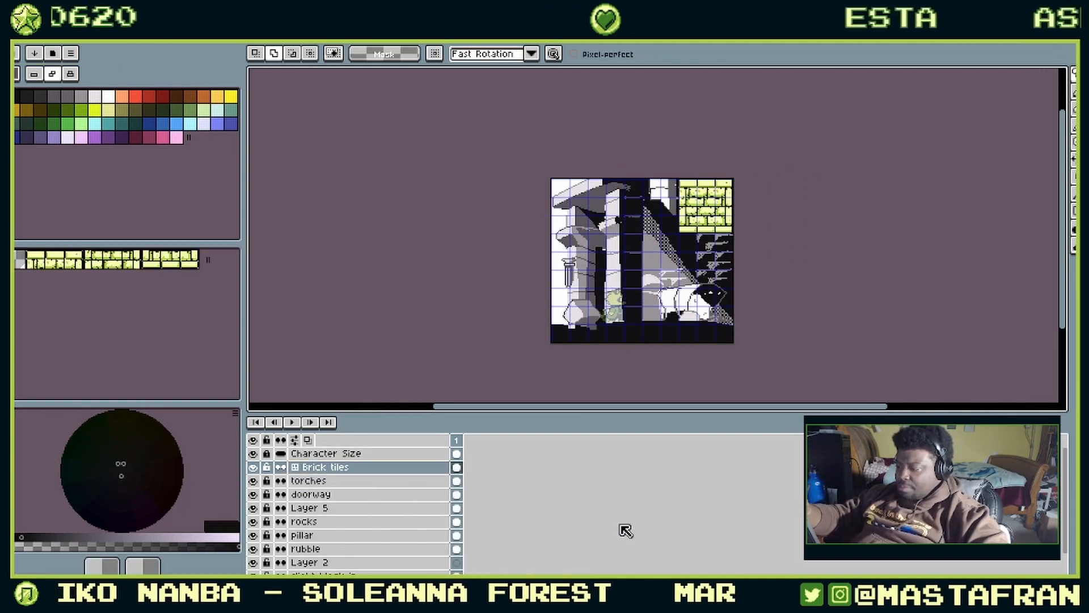
# Step: Choose a brick tile from the tileset and paint it with the Pencil along the entire bottom row of the canvas
pyautogui.click(36, 261)
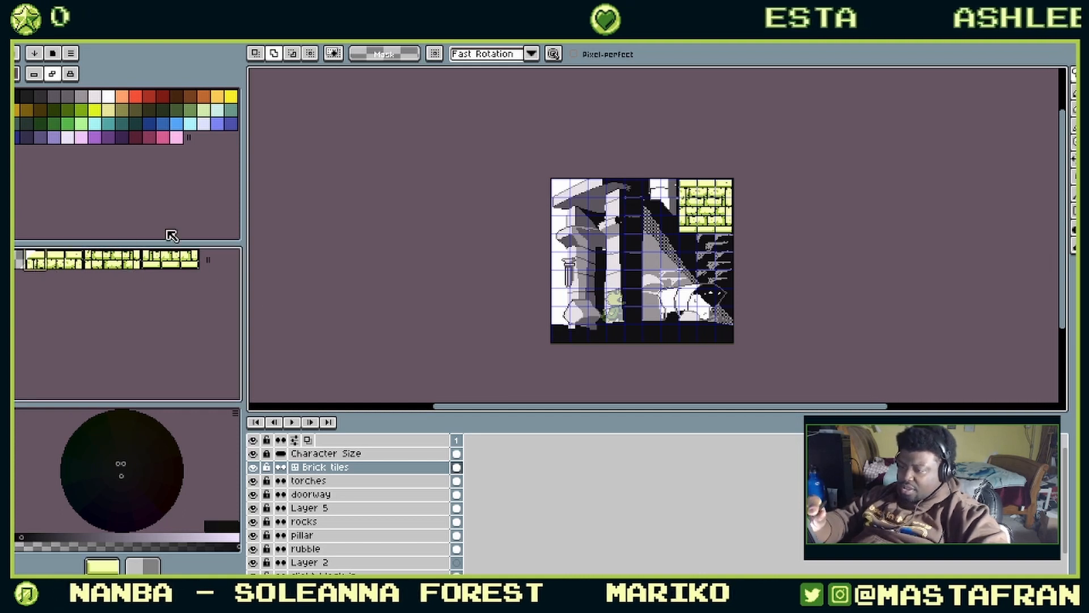
pyautogui.click(55, 261)
pyautogui.moveTo(557, 333); pyautogui.dragTo(727, 334)
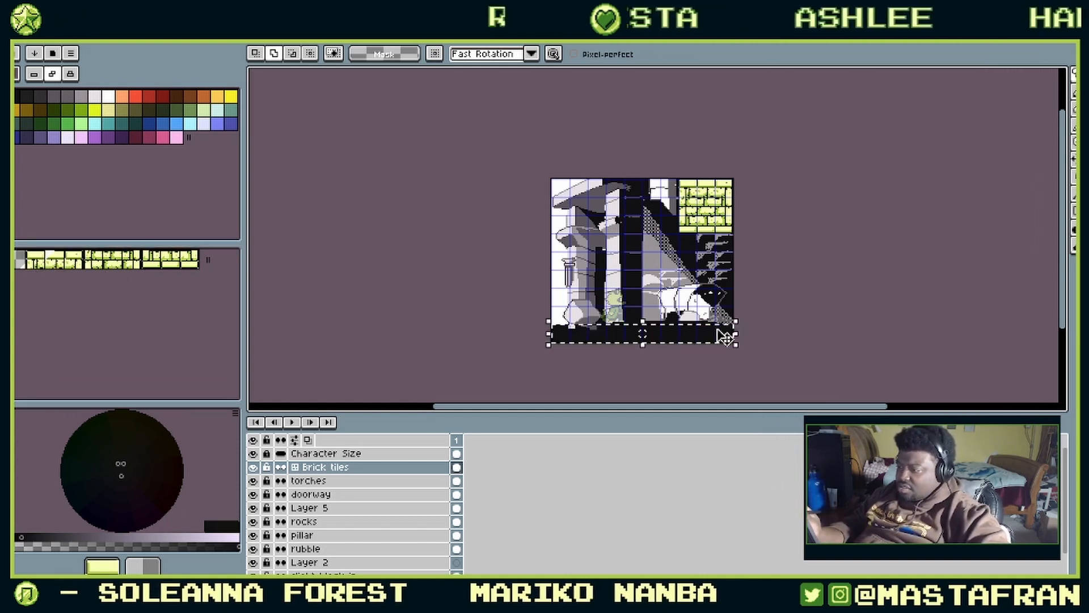
pyautogui.hotkey('ctrl', 'd')
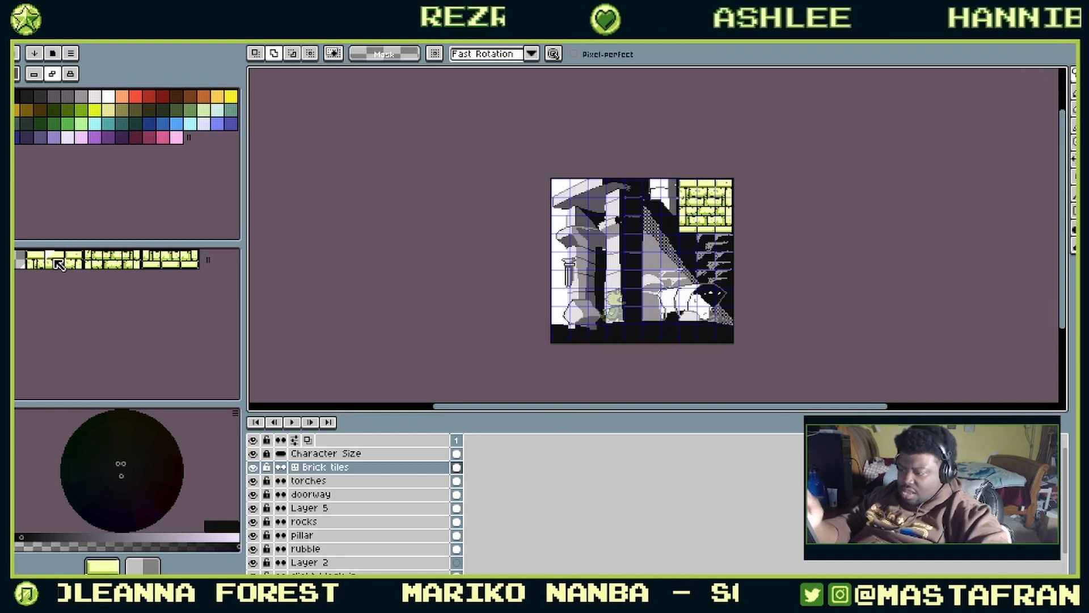
pyautogui.press('b')
pyautogui.click(579, 333)
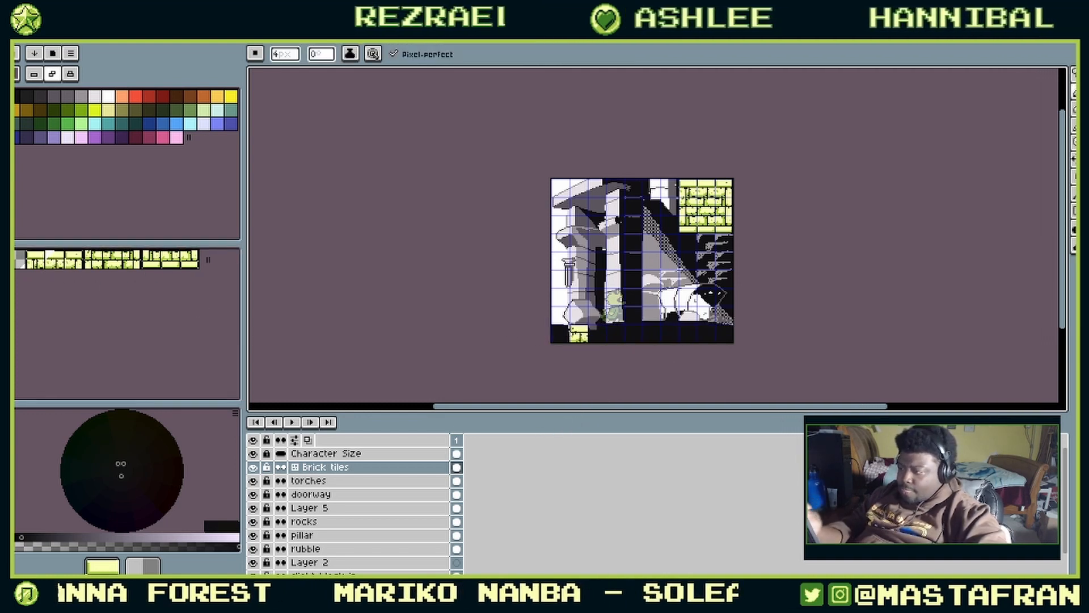
pyautogui.moveTo(579, 333); pyautogui.dragTo(730, 334)
pyautogui.click(561, 334)
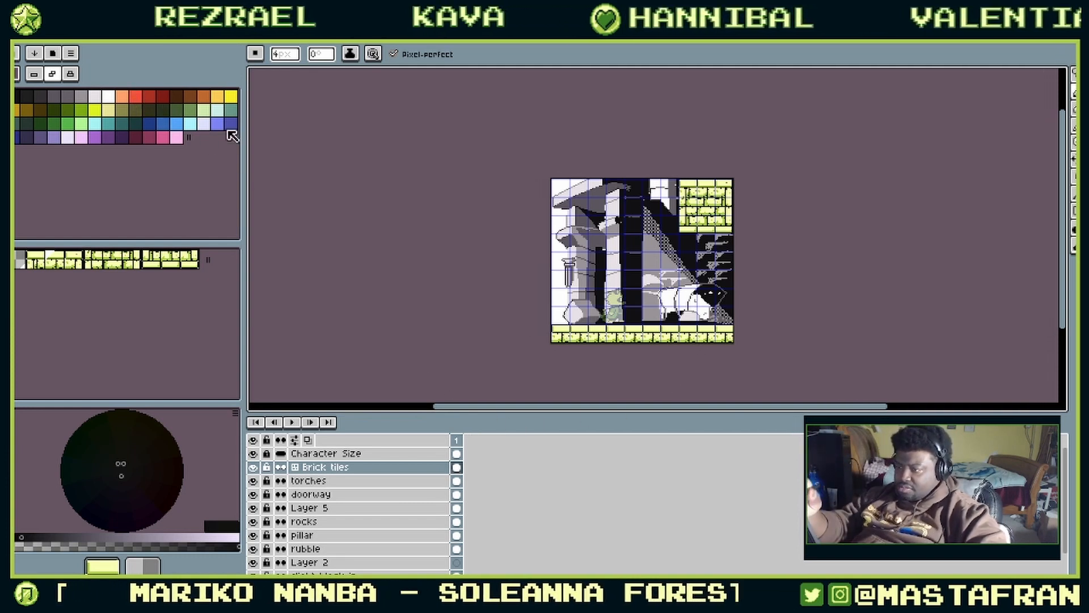
# Step: Load the default palette and try filling one floor brick's shading with dark gray using the Paint Bucket
pyautogui.click(70, 53)
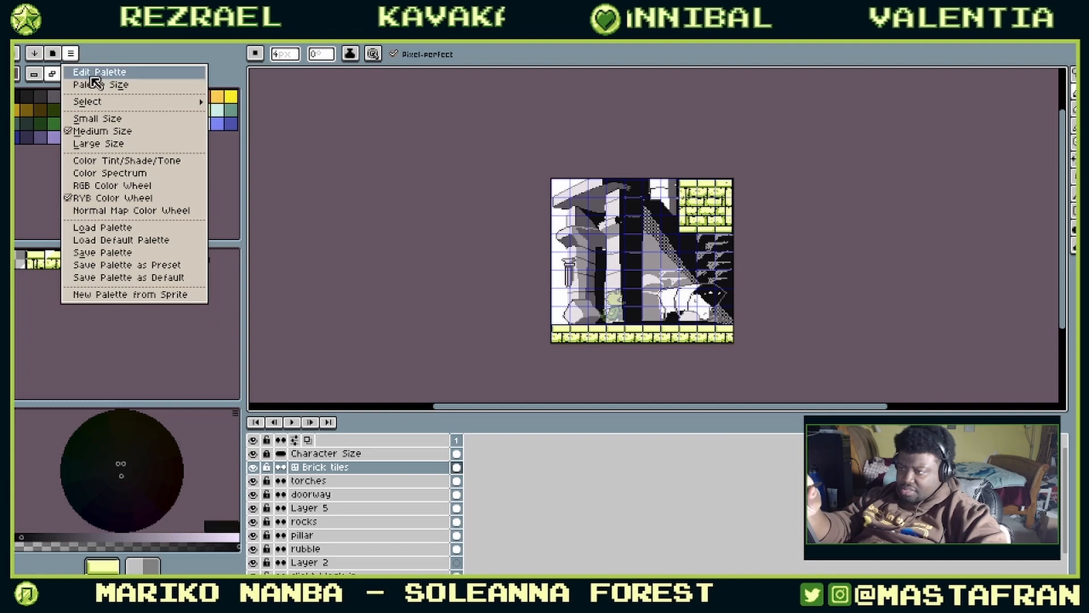
pyautogui.click(191, 240)
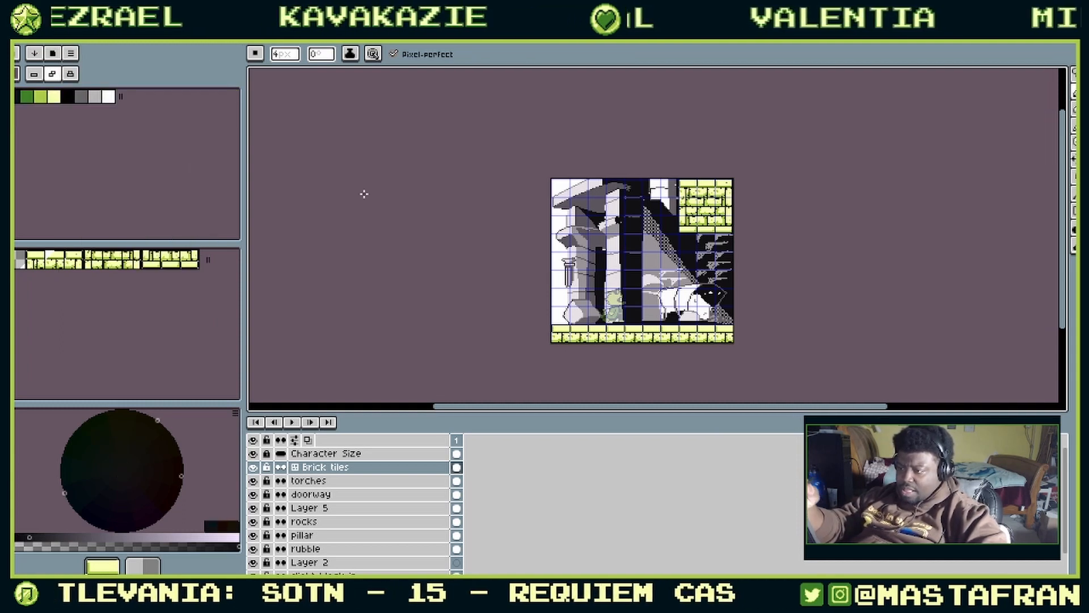
pyautogui.click(68, 95)
pyautogui.press('g')
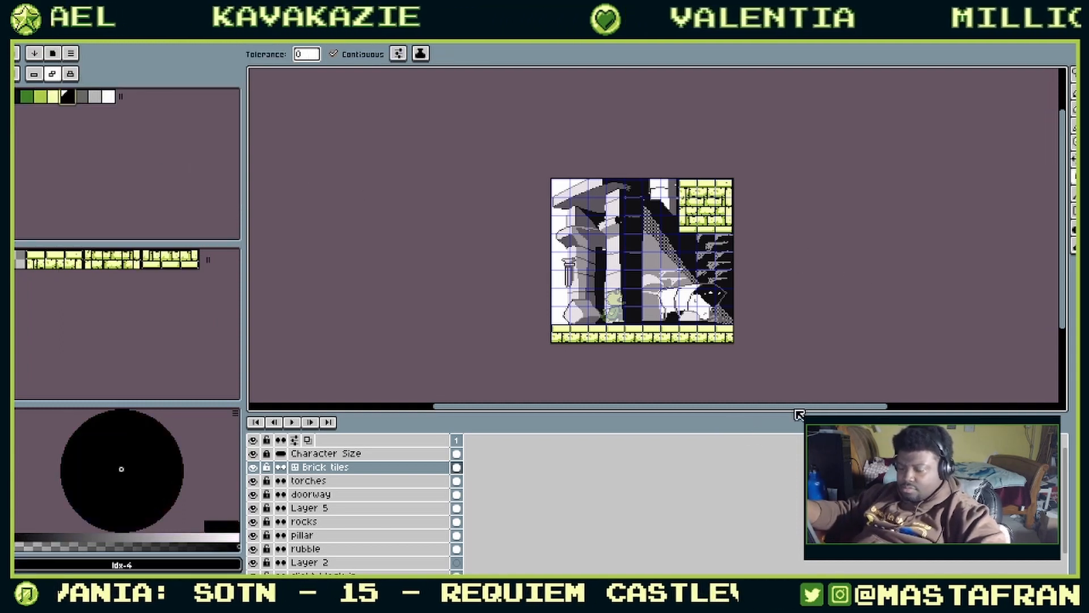
pyautogui.scroll(4, 675, 363)
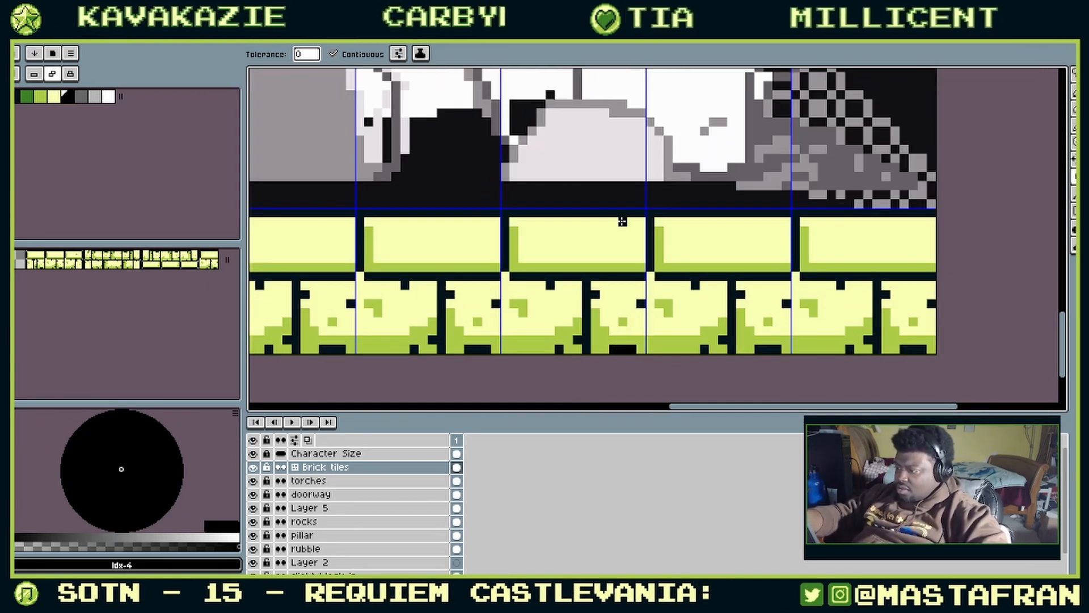
pyautogui.click(81, 97)
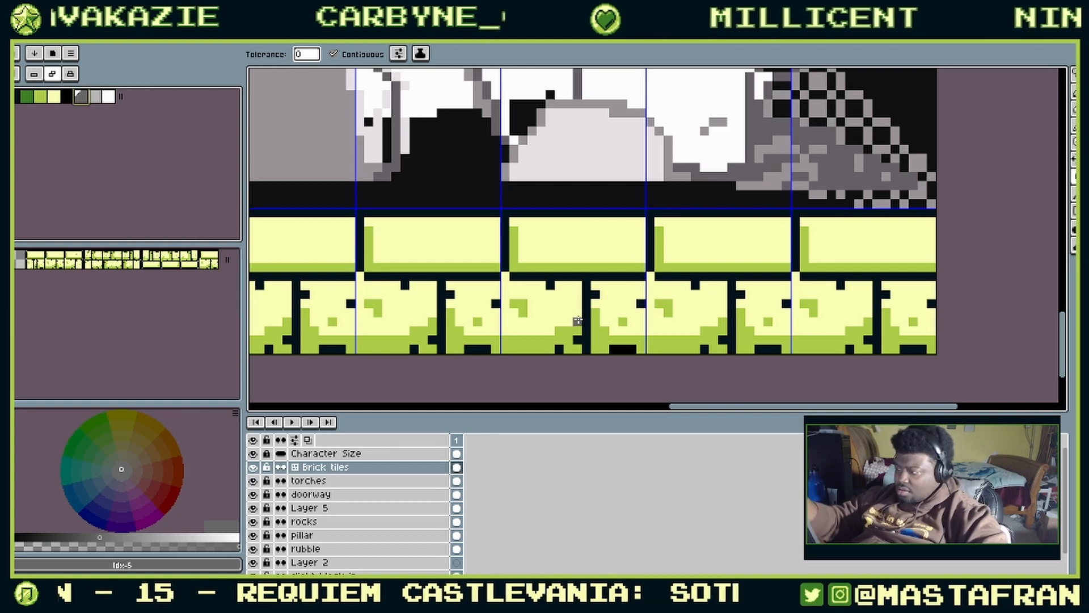
pyautogui.click(598, 329)
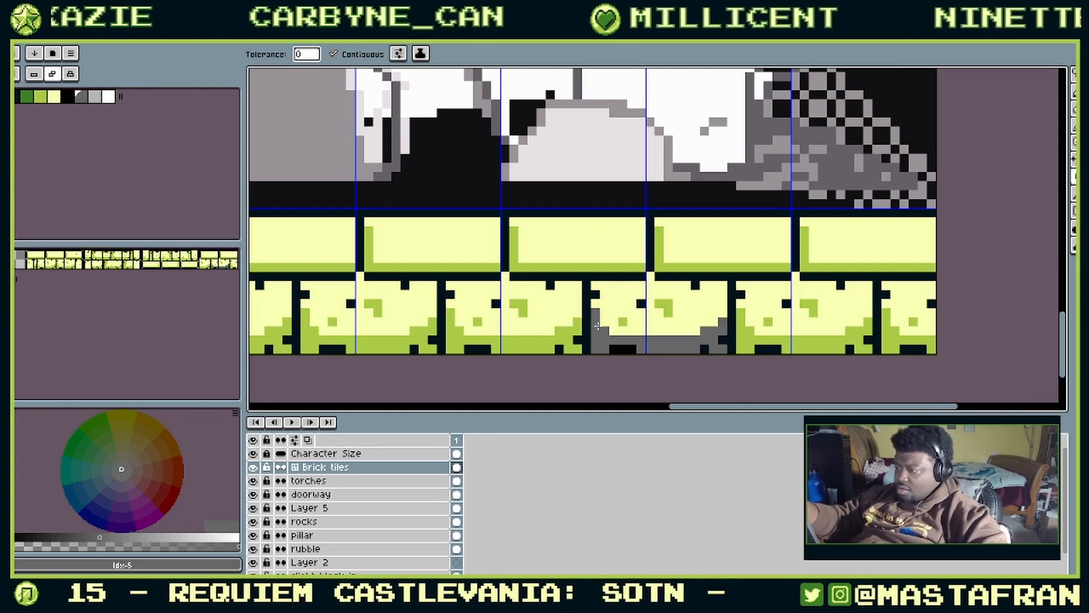
# Step: Fill the shading on all bricks with dark green and the brick faces with lime green
pyautogui.click(42, 93)
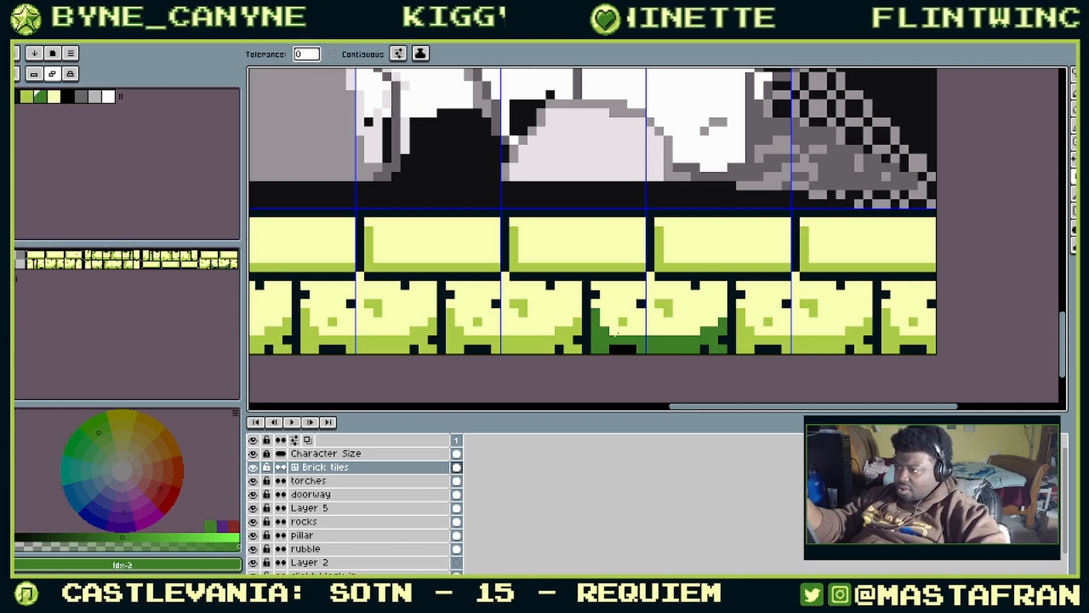
pyautogui.click(561, 333)
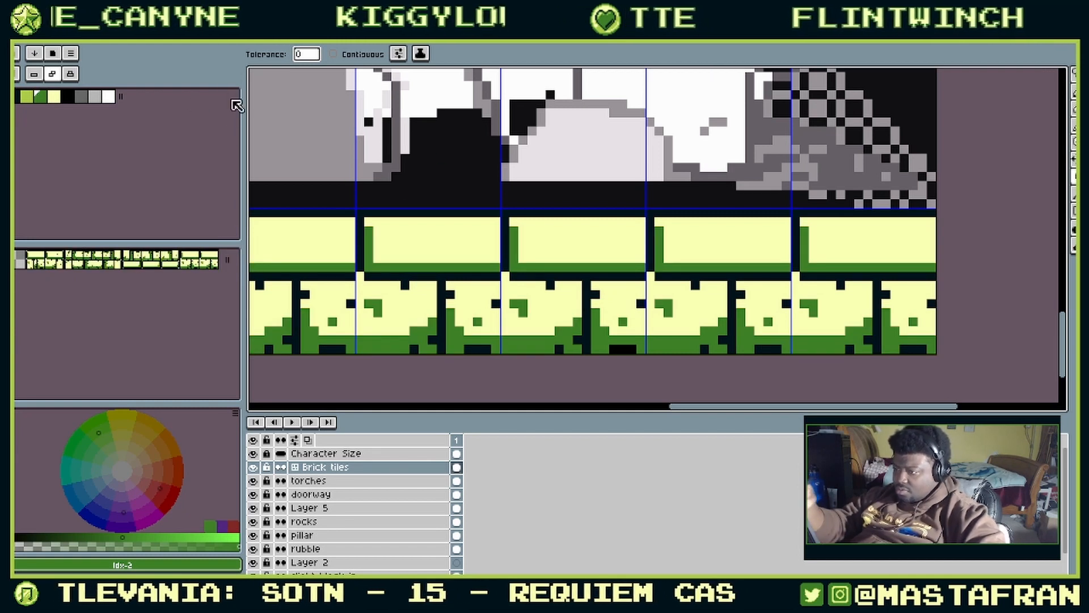
pyautogui.click(55, 96)
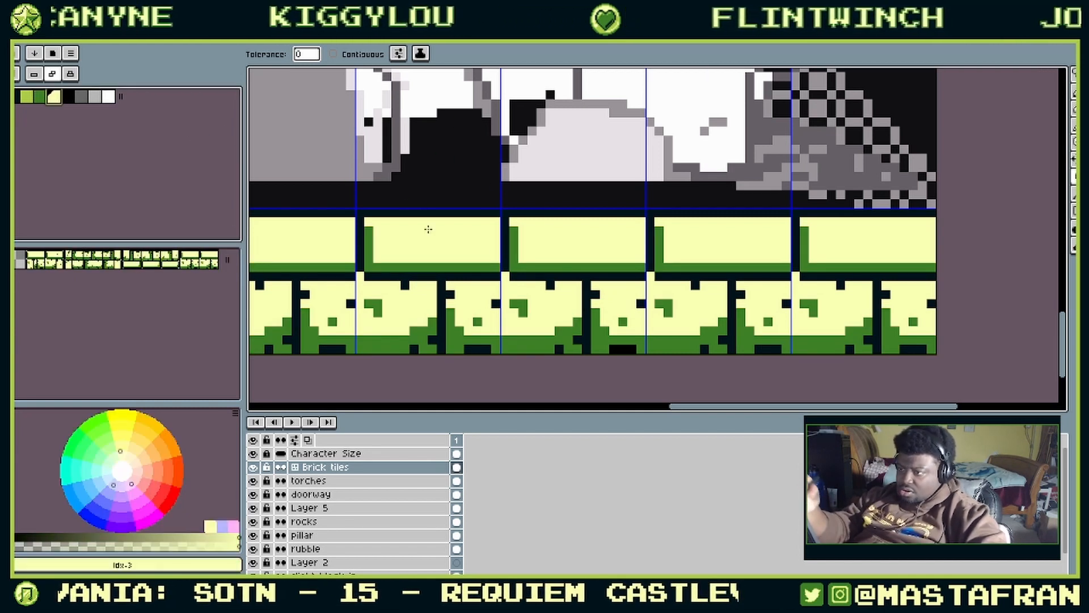
pyautogui.click(26, 97)
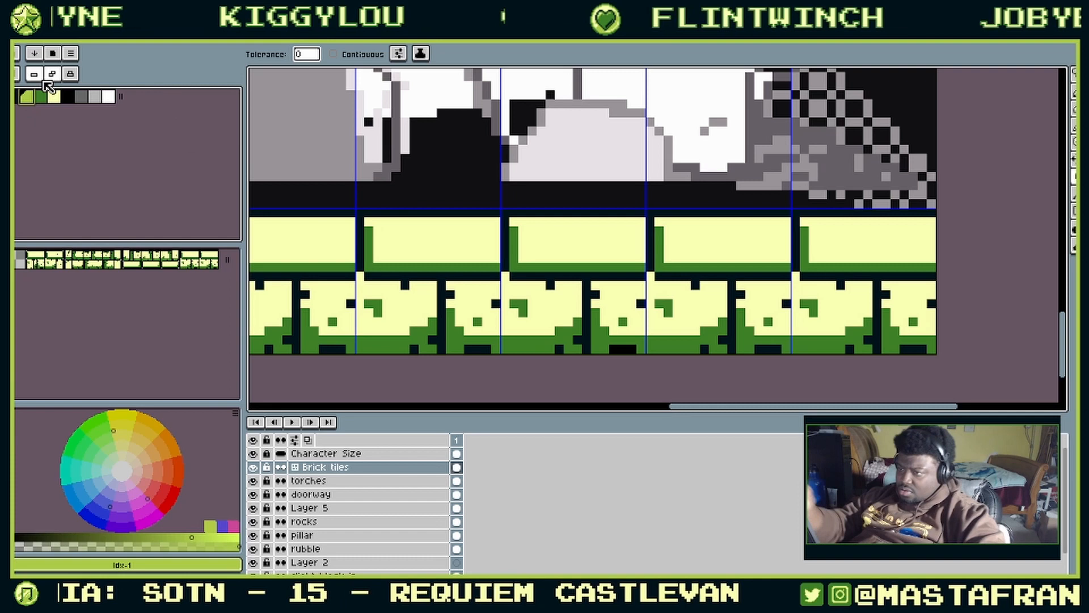
pyautogui.click(593, 313)
pyautogui.moveTo(605, 213); pyautogui.dragTo(685, 255)
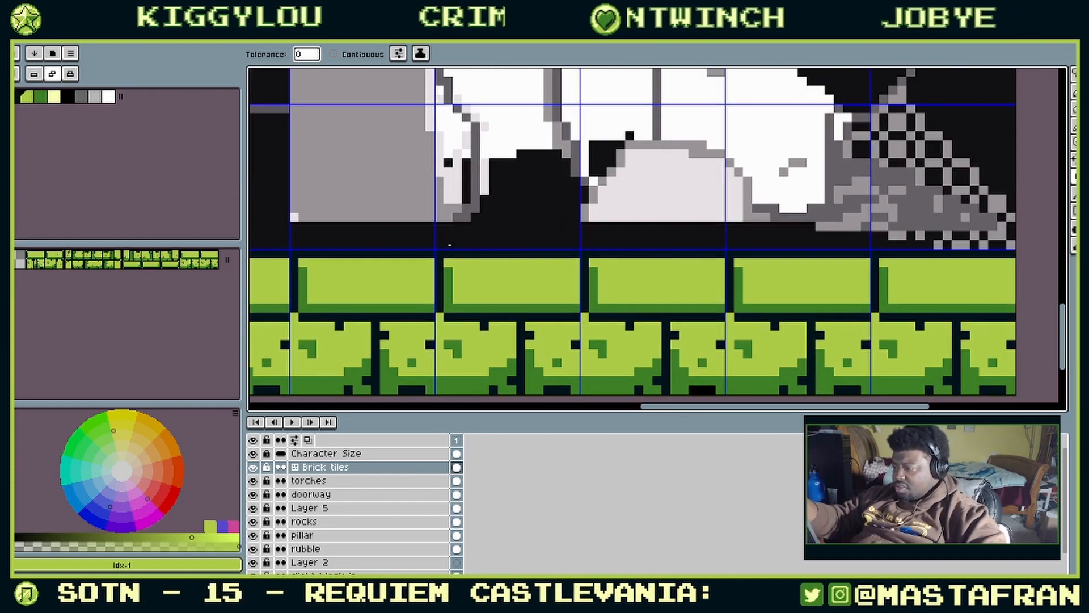
# Step: Refill the brick faces with pale yellow and pick lime green as the fill color
pyautogui.moveTo(711, 193); pyautogui.dragTo(695, 226)
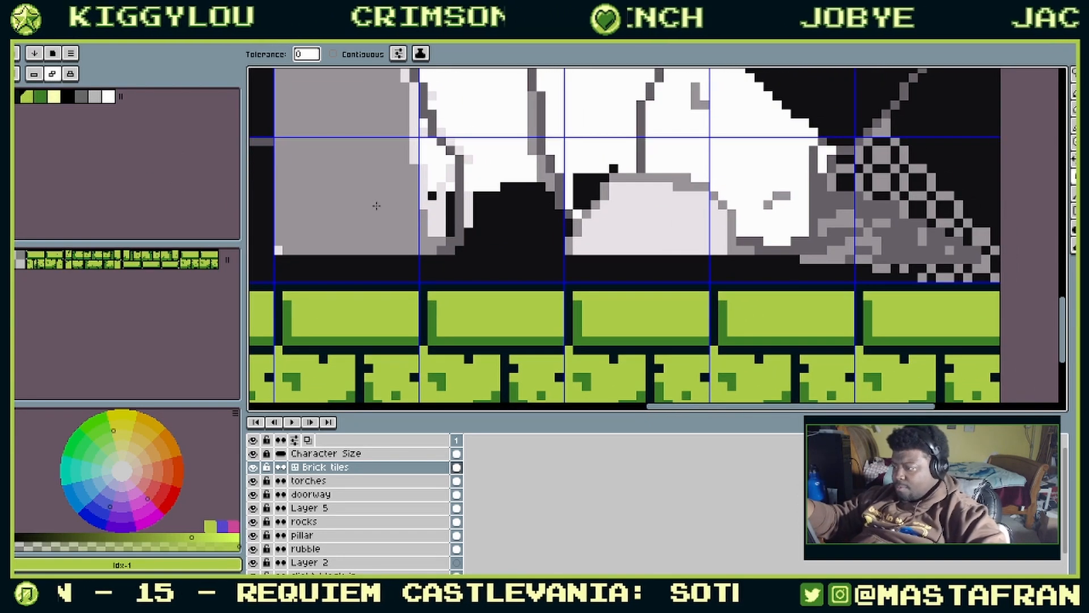
pyautogui.click(55, 96)
pyautogui.click(621, 315)
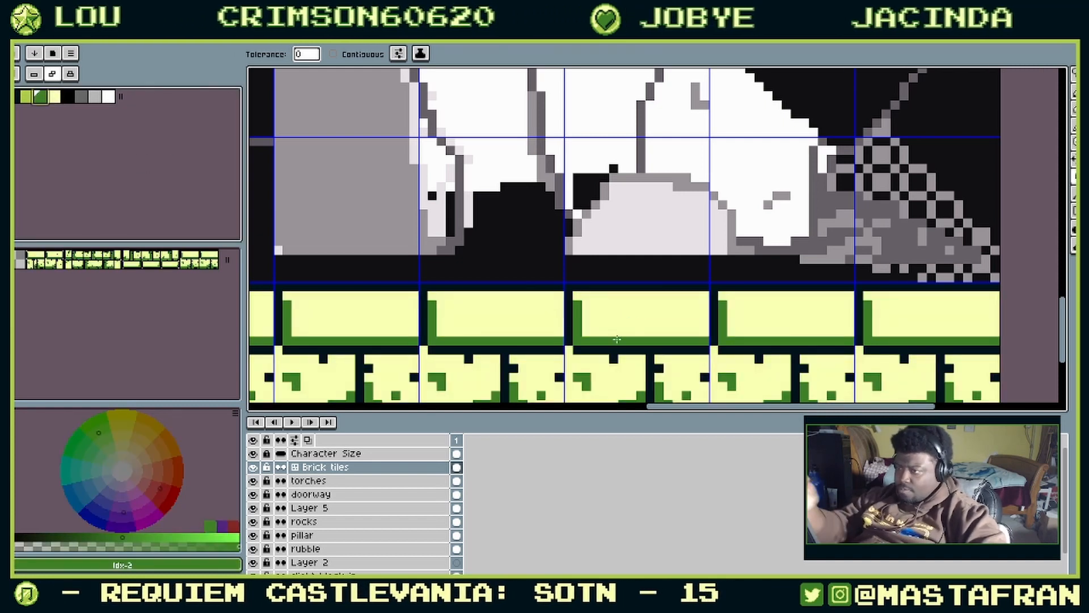
pyautogui.click(26, 97)
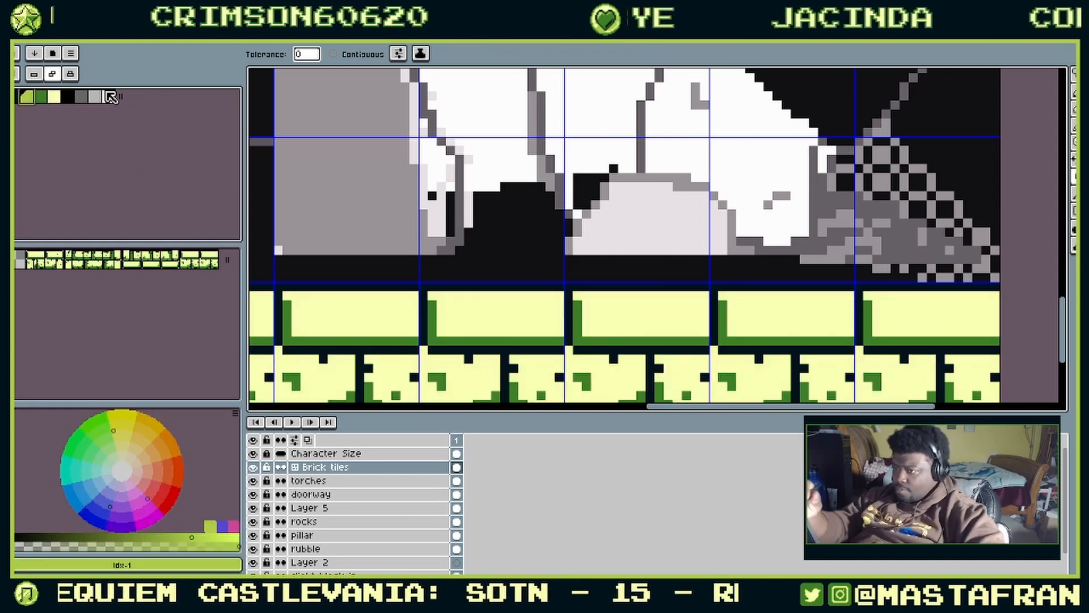
# Step: Fill the shading on the brick tiles with lime green and the brick outlines with dark green
pyautogui.moveTo(740, 215); pyautogui.dragTo(765, 198)
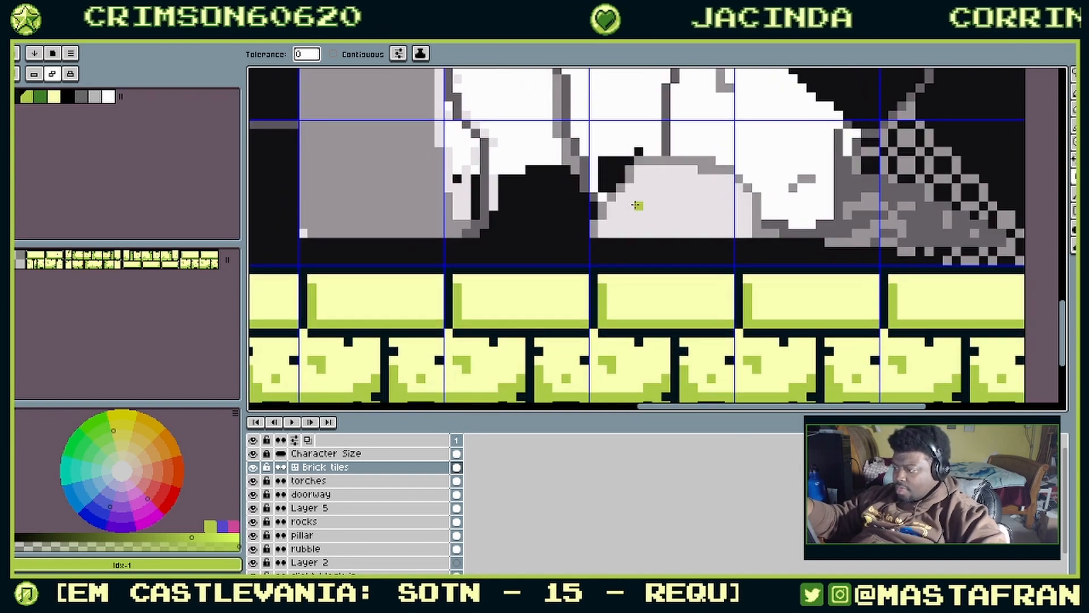
pyautogui.click(41, 97)
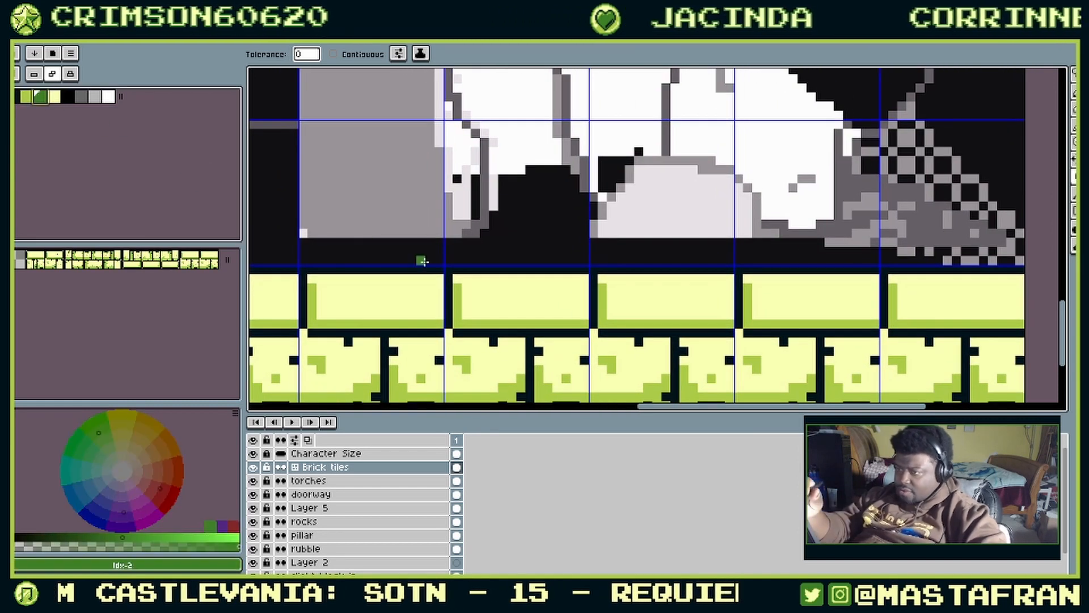
pyautogui.click(593, 314)
pyautogui.moveTo(712, 244); pyautogui.dragTo(908, 246)
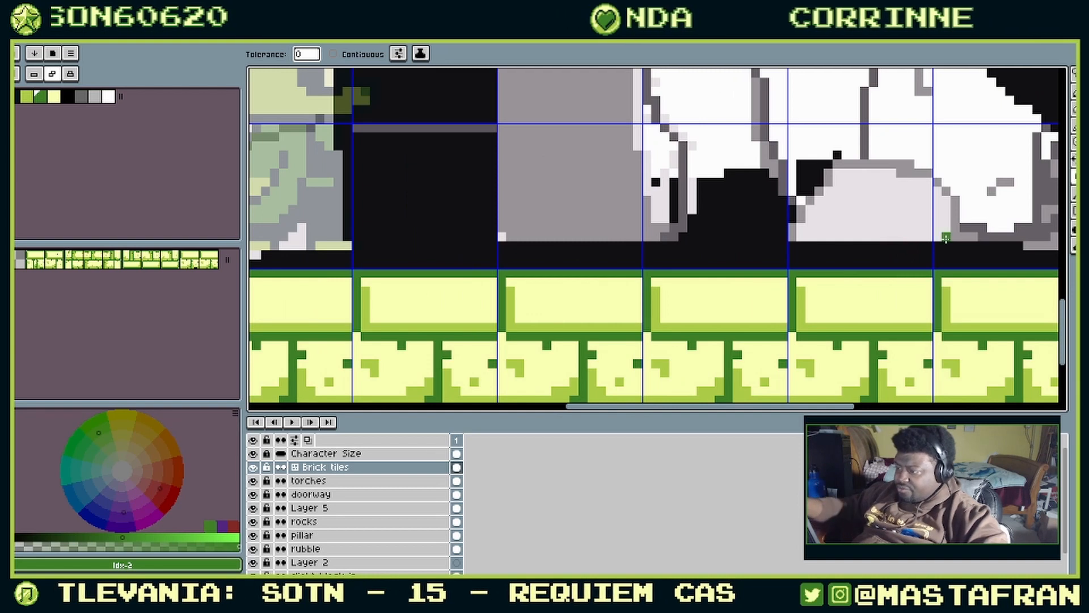
# Step: Fill the stray black gap in the lower edge of the floor bricks with dark green
pyautogui.scroll(-2, 908, 246)
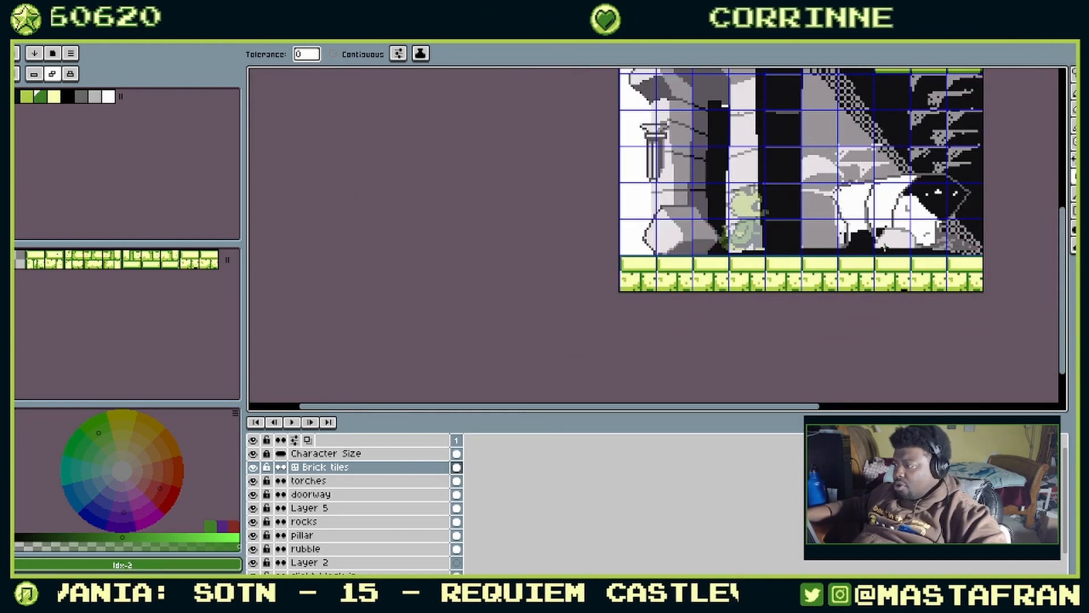
pyautogui.scroll(1, 889, 264)
pyautogui.scroll(4, 890, 263)
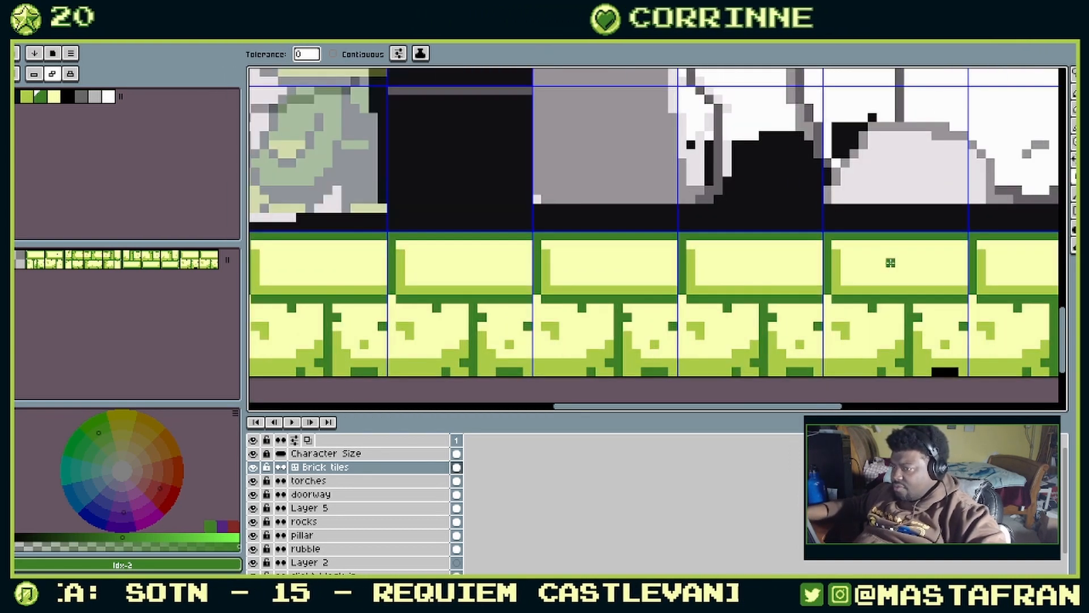
pyautogui.moveTo(885, 380); pyautogui.dragTo(784, 341)
pyautogui.click(845, 334)
pyautogui.moveTo(933, 304); pyautogui.dragTo(722, 284)
pyautogui.scroll(-3, 750, 240)
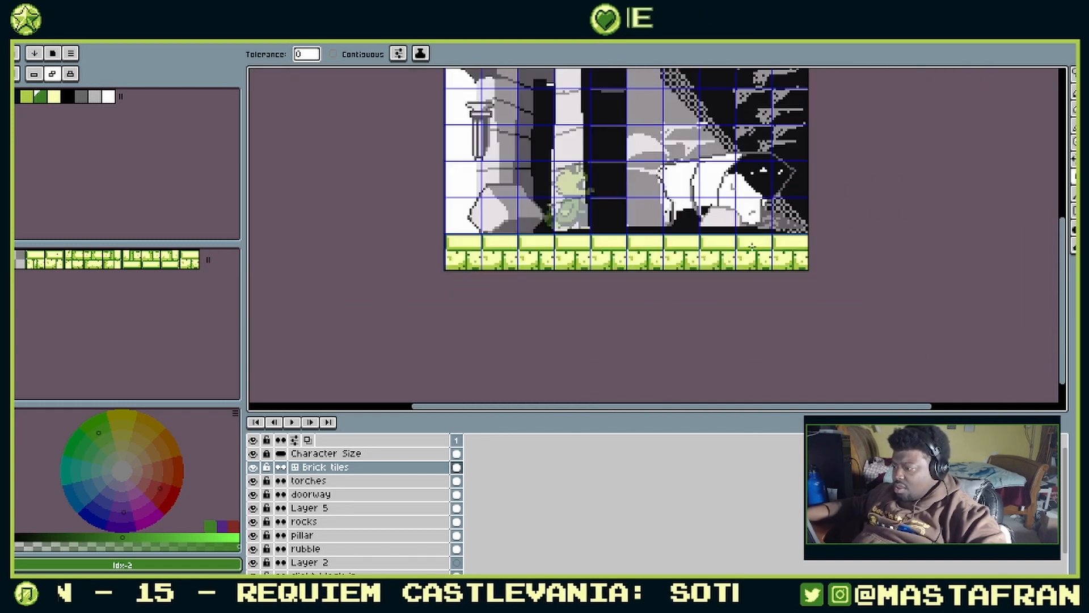
# Step: Toggle the visibility of the Brick tiles, torches, doorway and pillar layers to check what each one contains
pyautogui.moveTo(807, 214); pyautogui.dragTo(771, 303)
pyautogui.moveTo(791, 112); pyautogui.dragTo(745, 152)
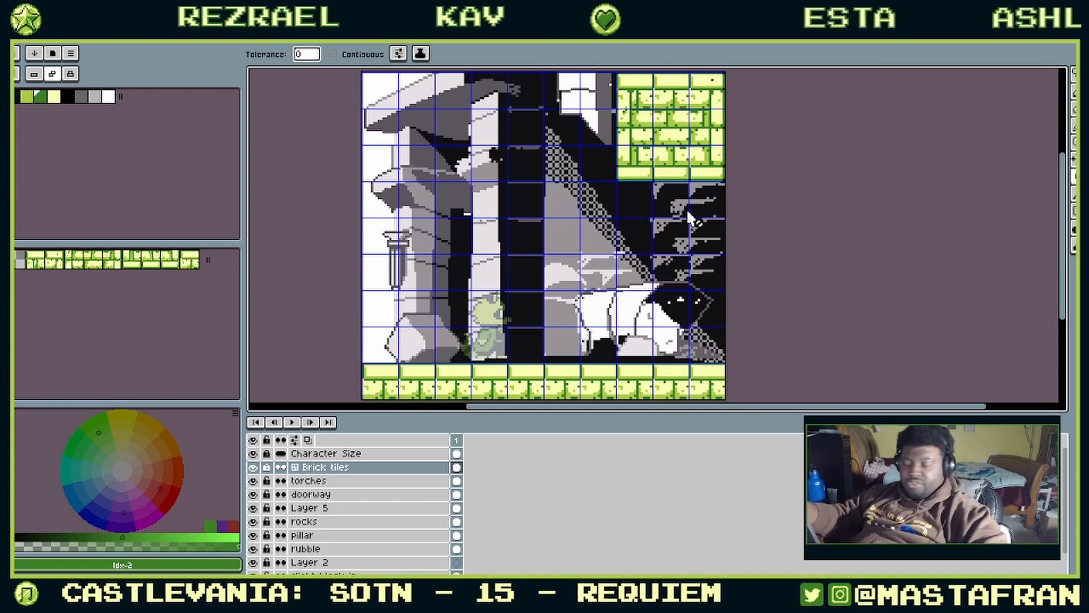
pyautogui.moveTo(686, 209); pyautogui.dragTo(646, 211)
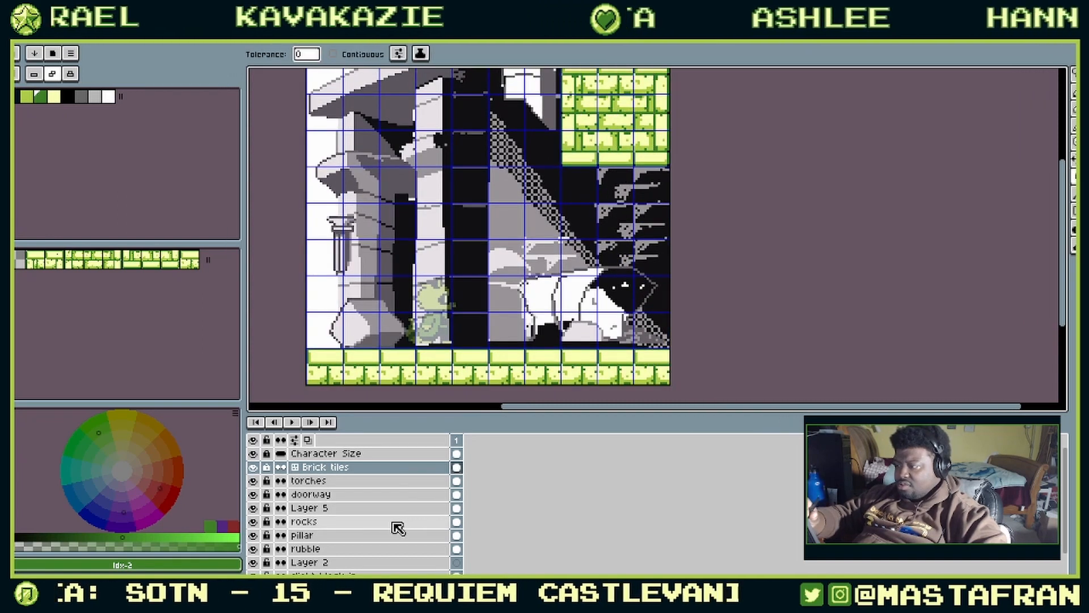
pyautogui.moveTo(689, 195); pyautogui.dragTo(659, 249)
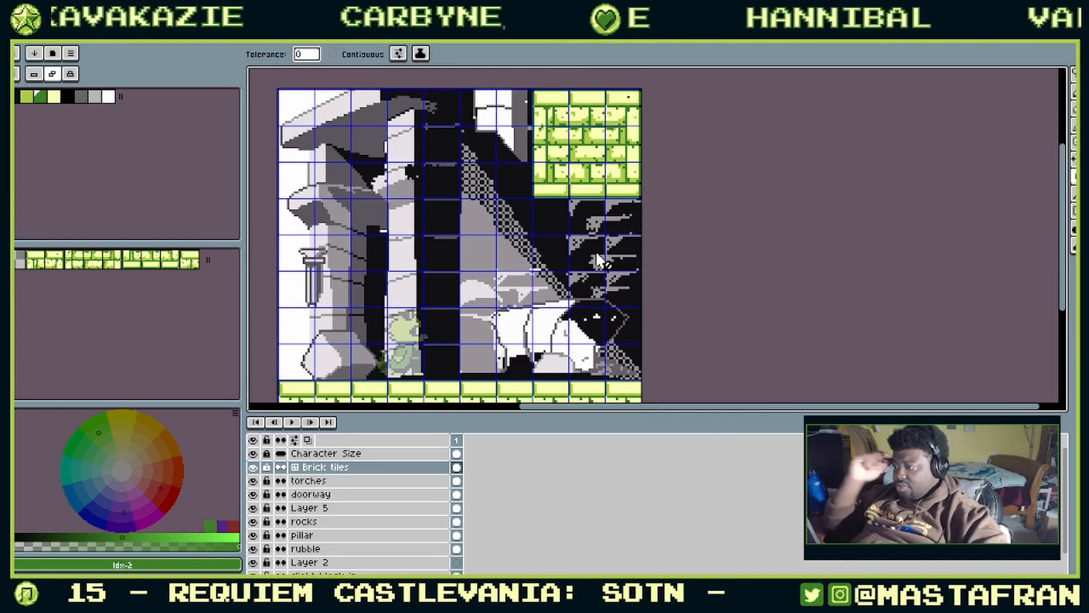
pyautogui.click(253, 467)
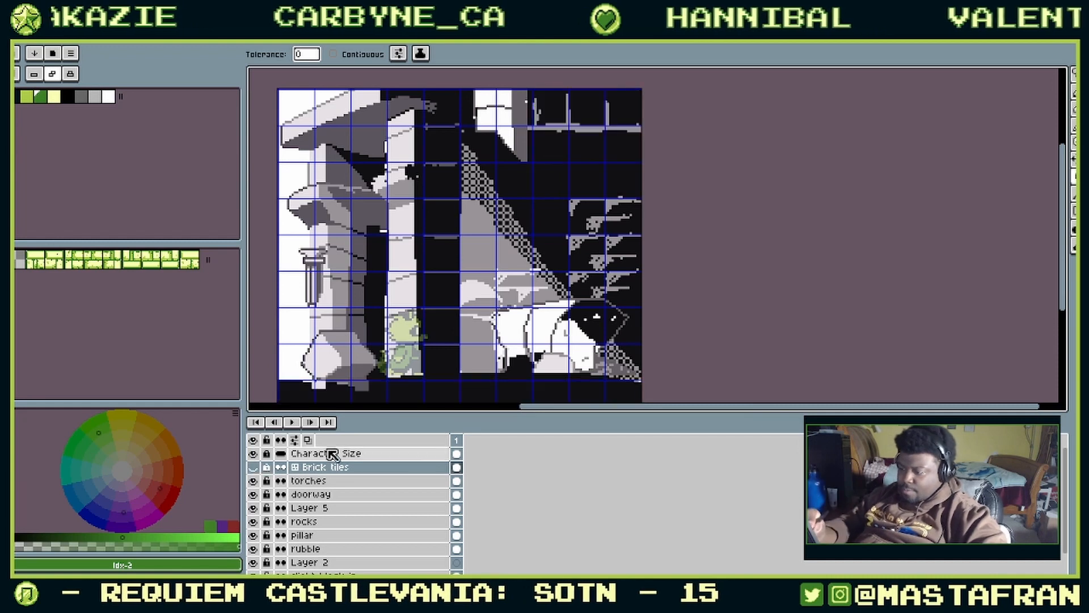
pyautogui.click(253, 480)
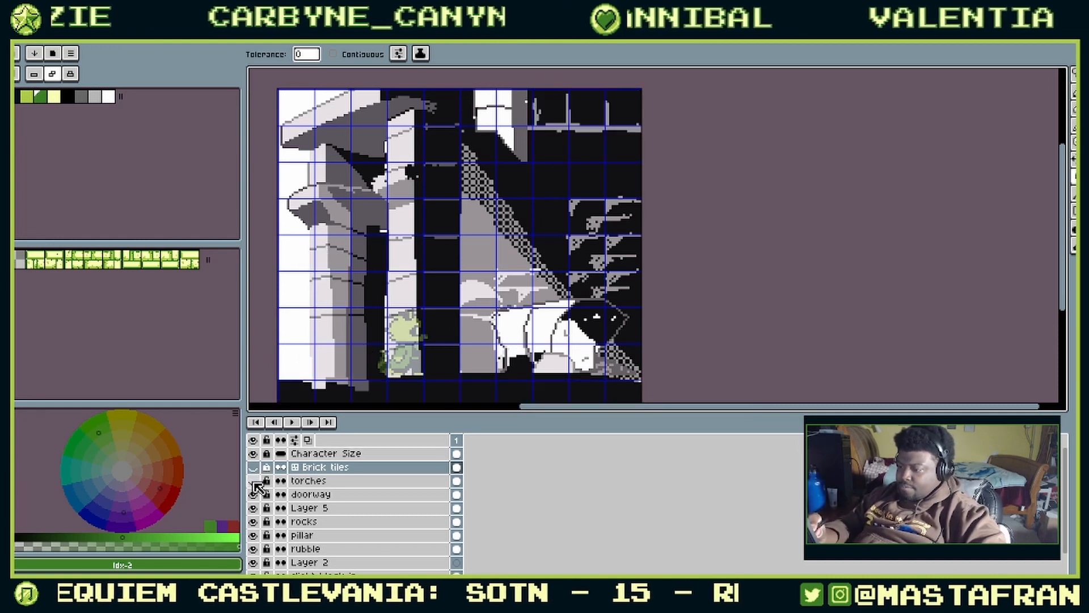
pyautogui.click(253, 481)
pyautogui.click(253, 467)
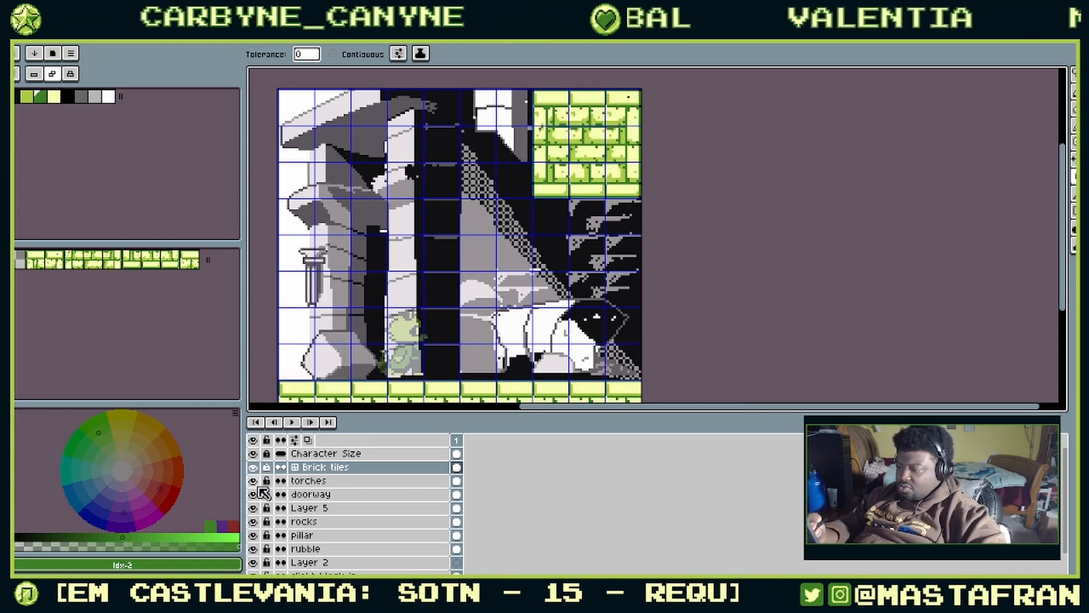
pyautogui.click(254, 482)
pyautogui.click(254, 481)
pyautogui.click(253, 494)
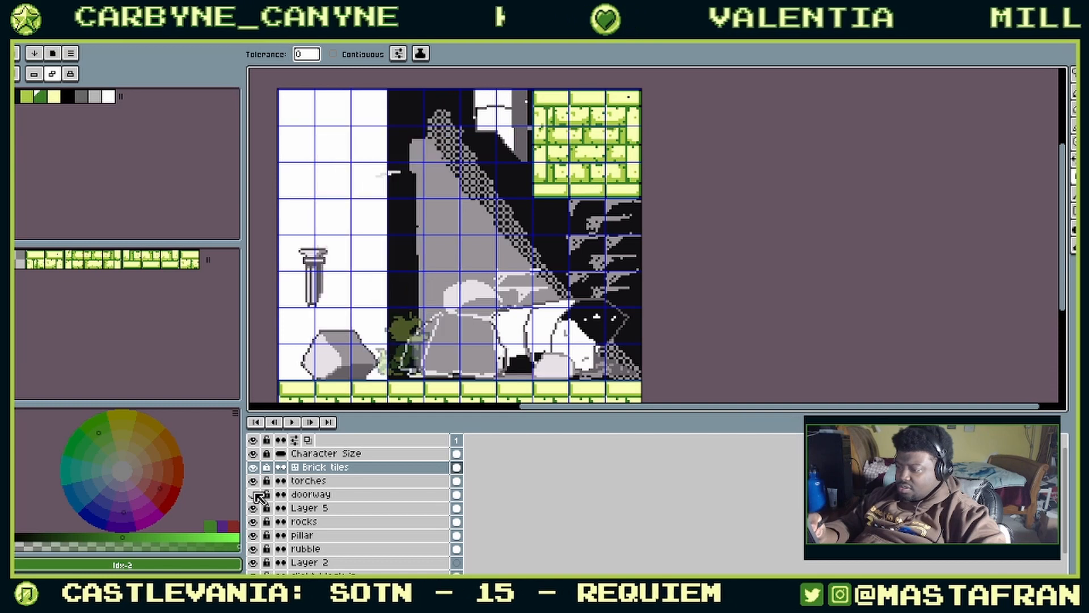
pyautogui.click(253, 495)
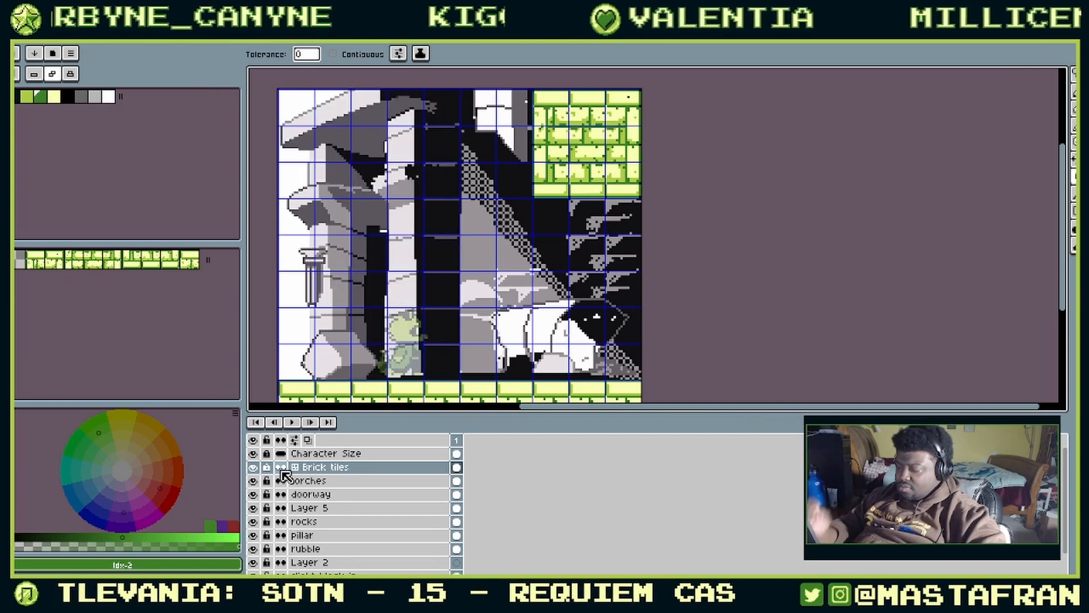
pyautogui.click(253, 534)
pyautogui.click(253, 535)
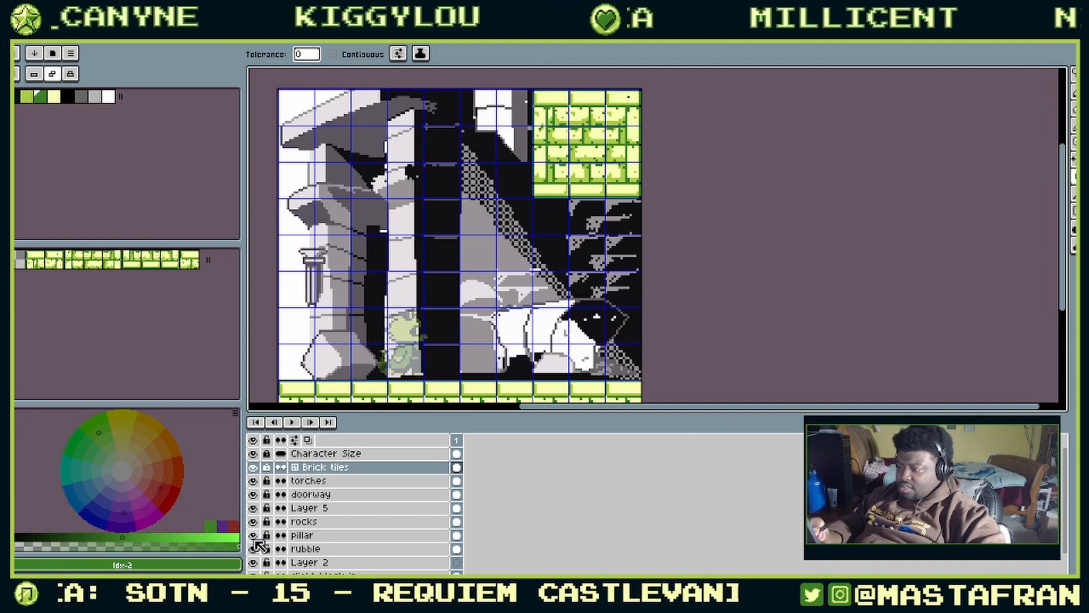
# Step: Identify the pillar layer by toggling its visibility and rename it as Fallen Pilar
pyautogui.click(254, 535)
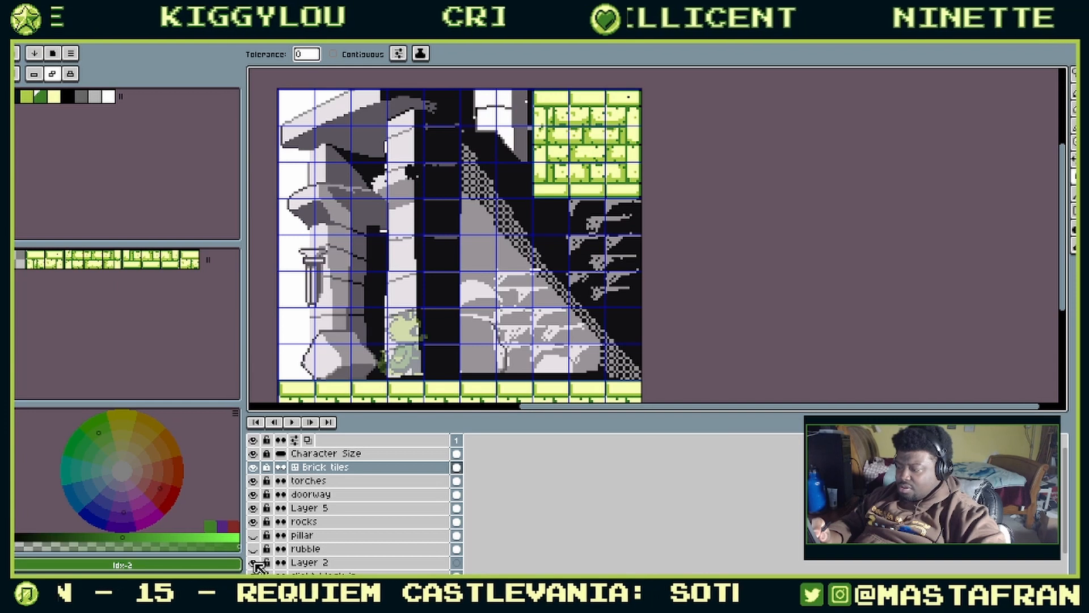
pyautogui.click(252, 534)
pyautogui.doubleClick(310, 535)
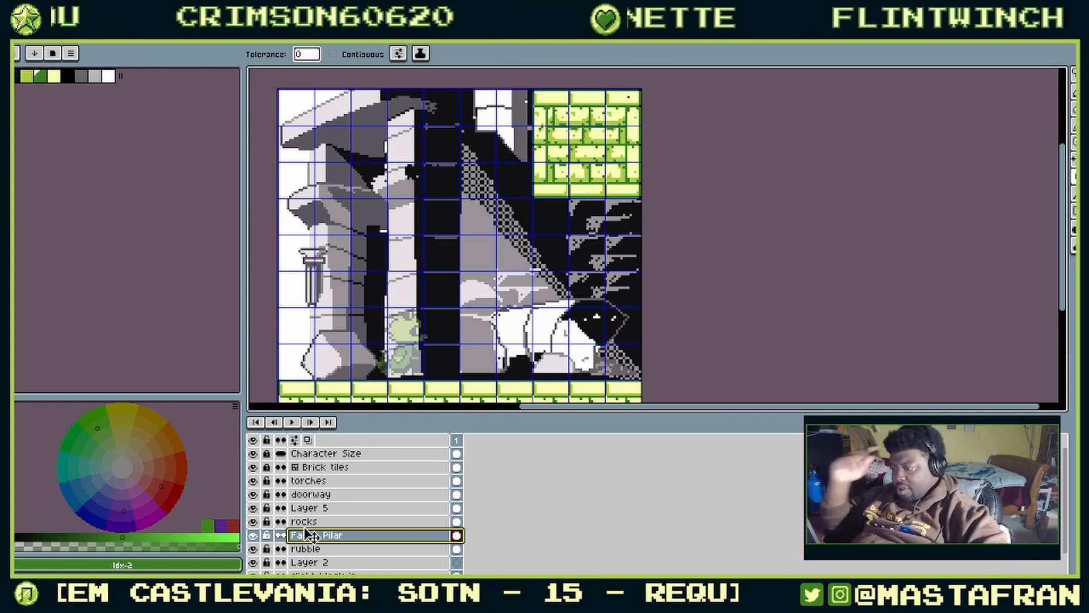
# Step: Fill the white faces of the fallen pillar with lime green using the Paint Bucket
pyautogui.click(29, 76)
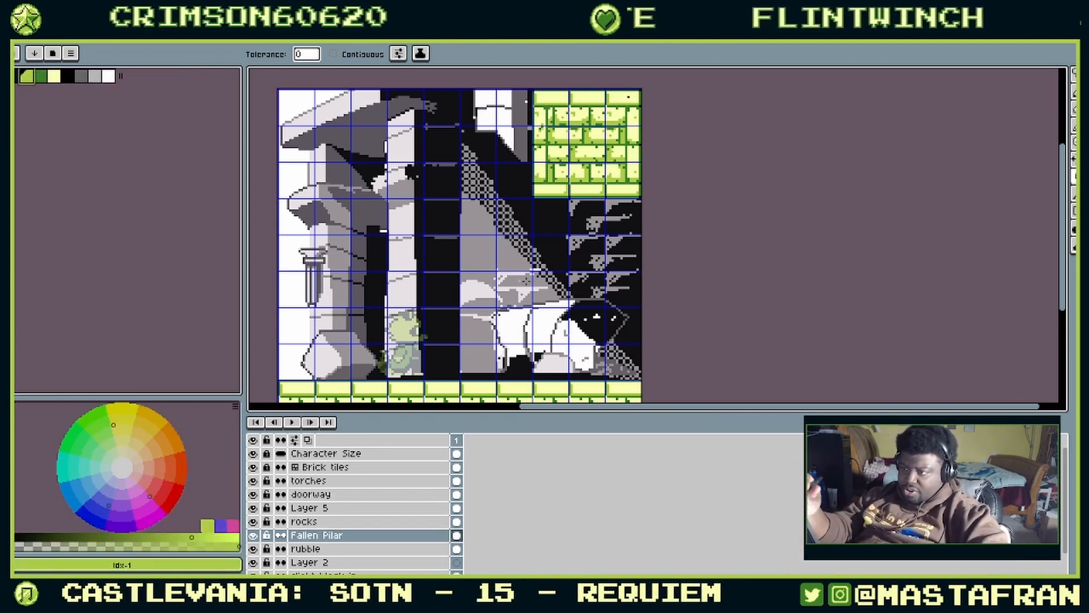
pyautogui.scroll(3, 639, 286)
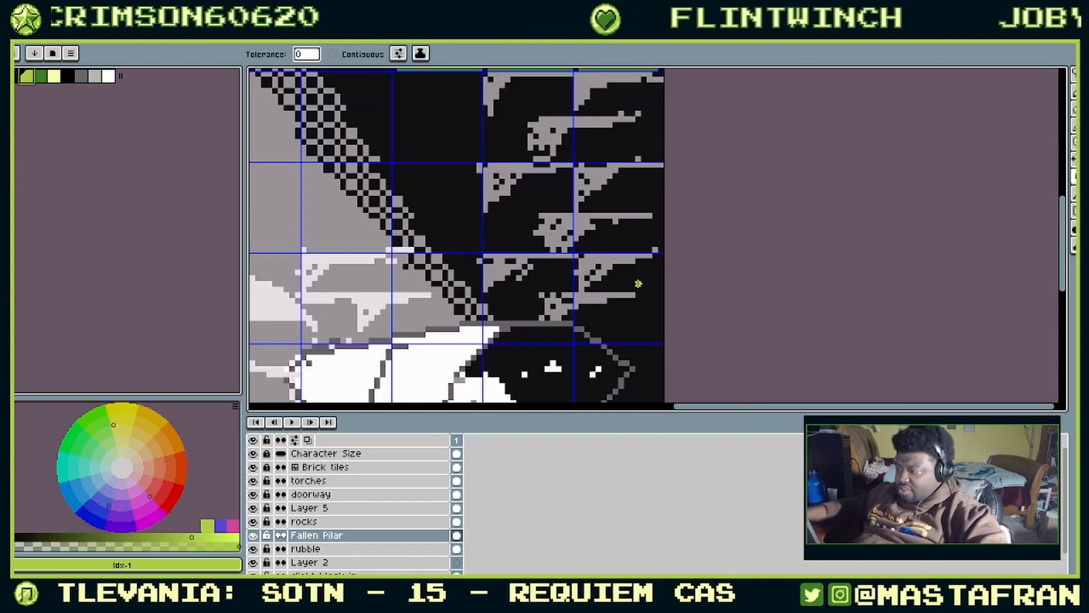
pyautogui.moveTo(637, 284); pyautogui.dragTo(733, 158)
pyautogui.click(676, 265)
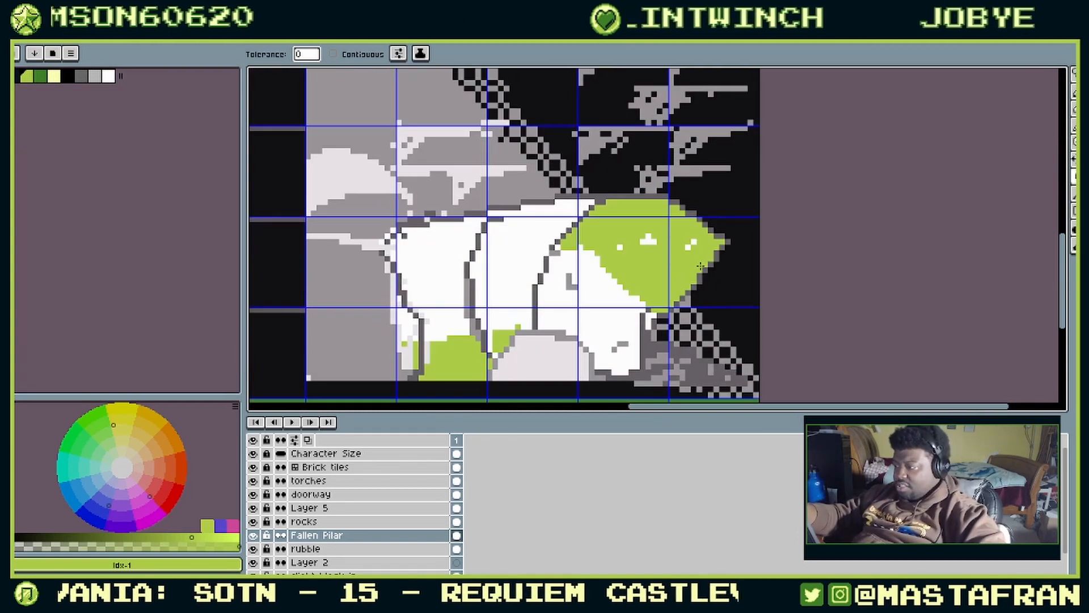
pyautogui.hotkey('ctrl', 'z')
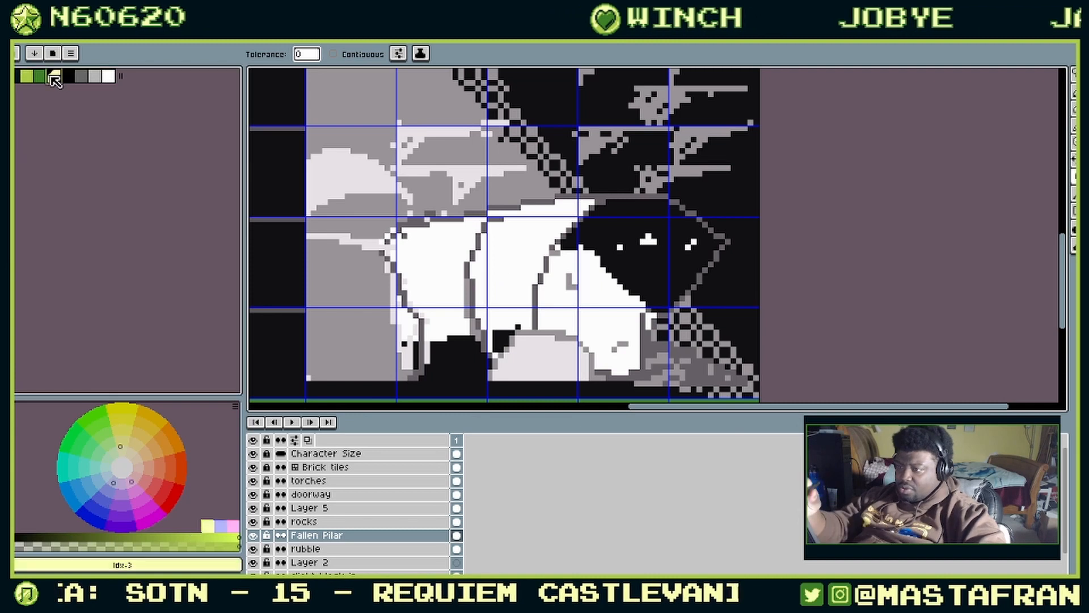
pyautogui.click(544, 235)
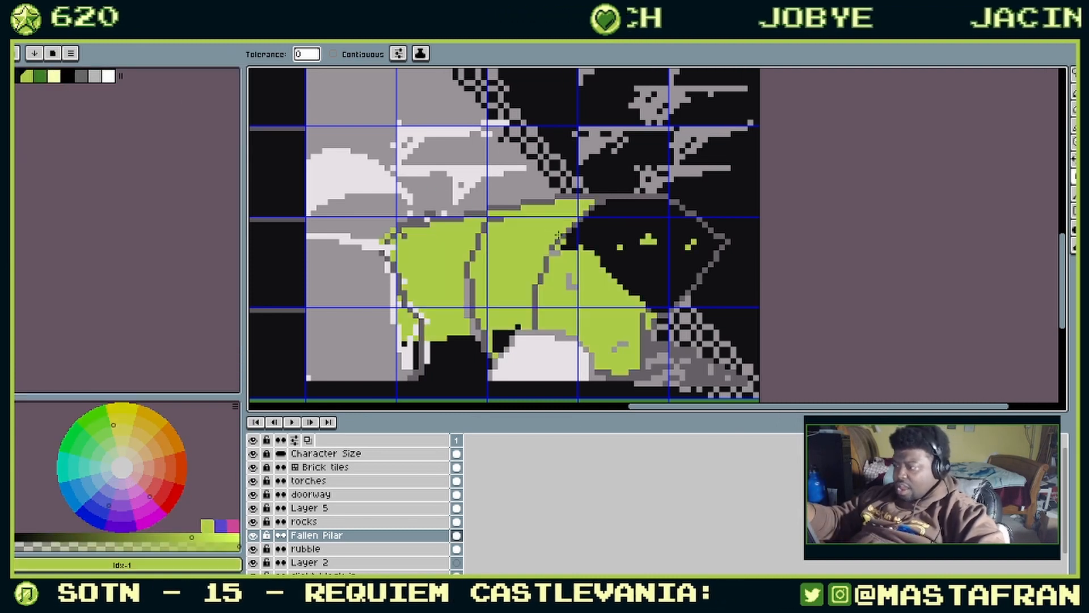
pyautogui.click(17, 76)
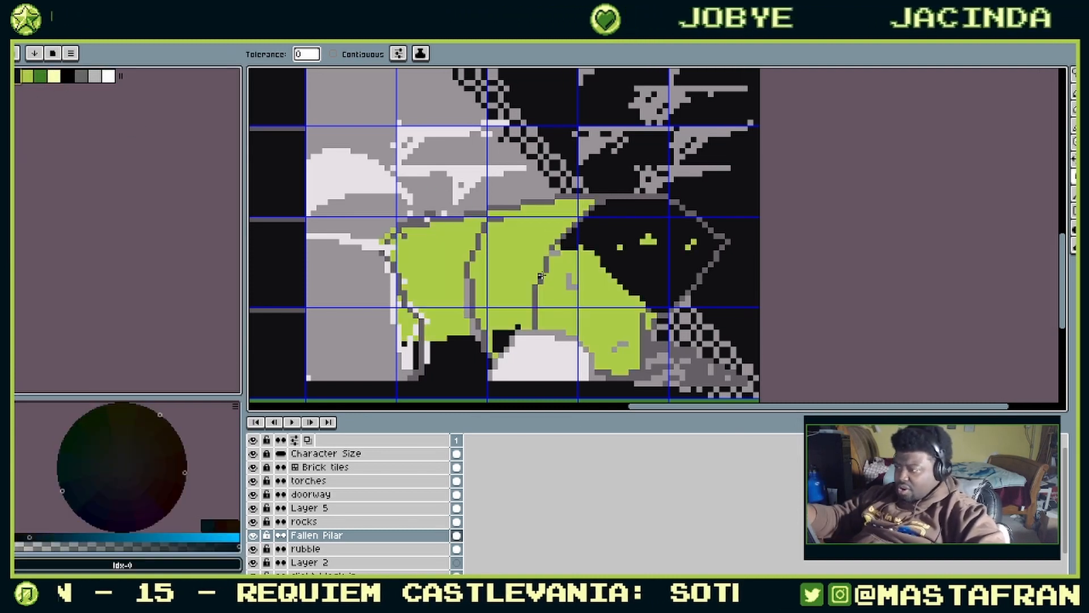
pyautogui.click(550, 262)
pyautogui.hotkey('ctrl', 'z')
# Step: Fill the fallen pillar's outlines and cracks with dark green and its black areas with the palette's darkest color
pyautogui.click(40, 77)
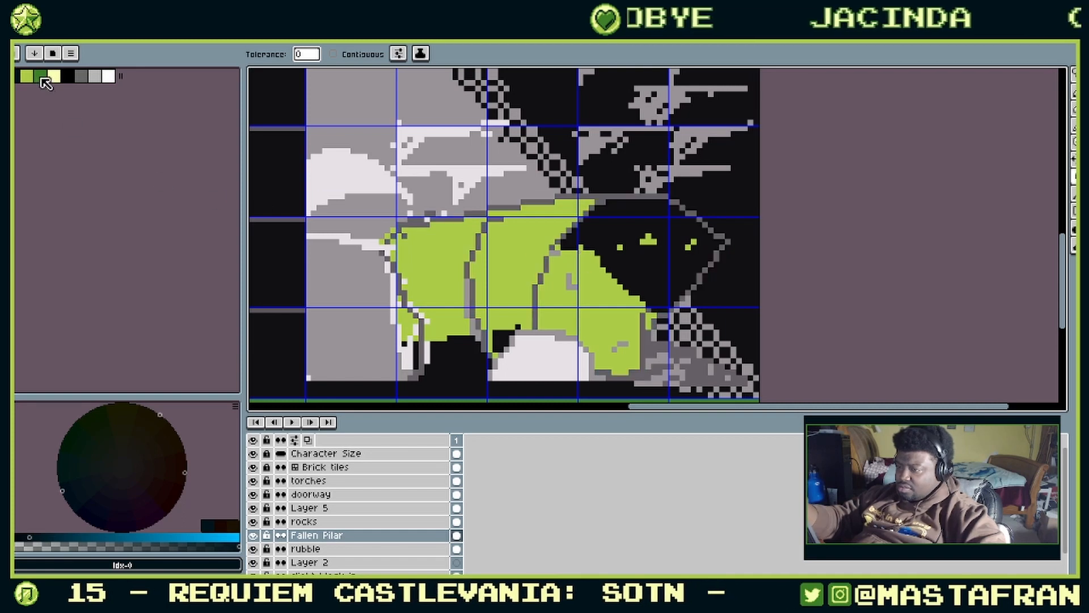
pyautogui.click(534, 283)
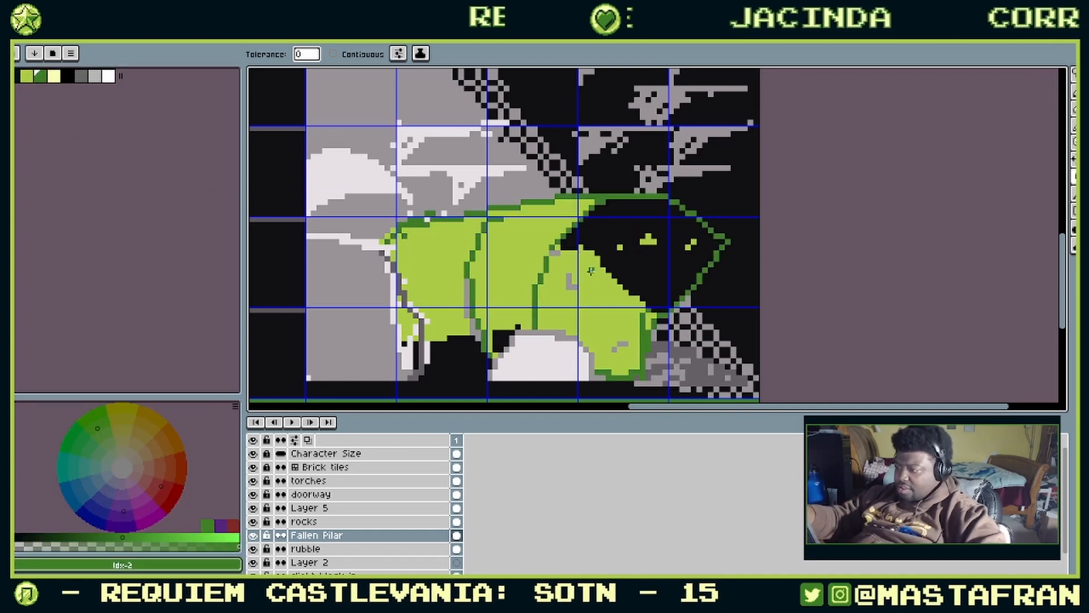
pyautogui.click(571, 284)
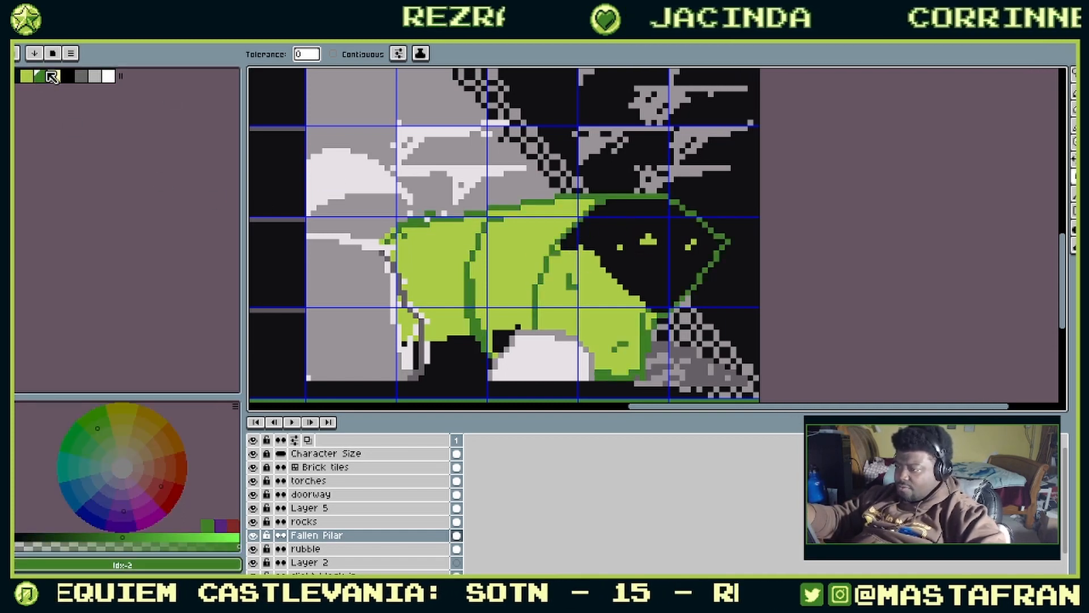
pyautogui.click(17, 76)
pyautogui.click(647, 228)
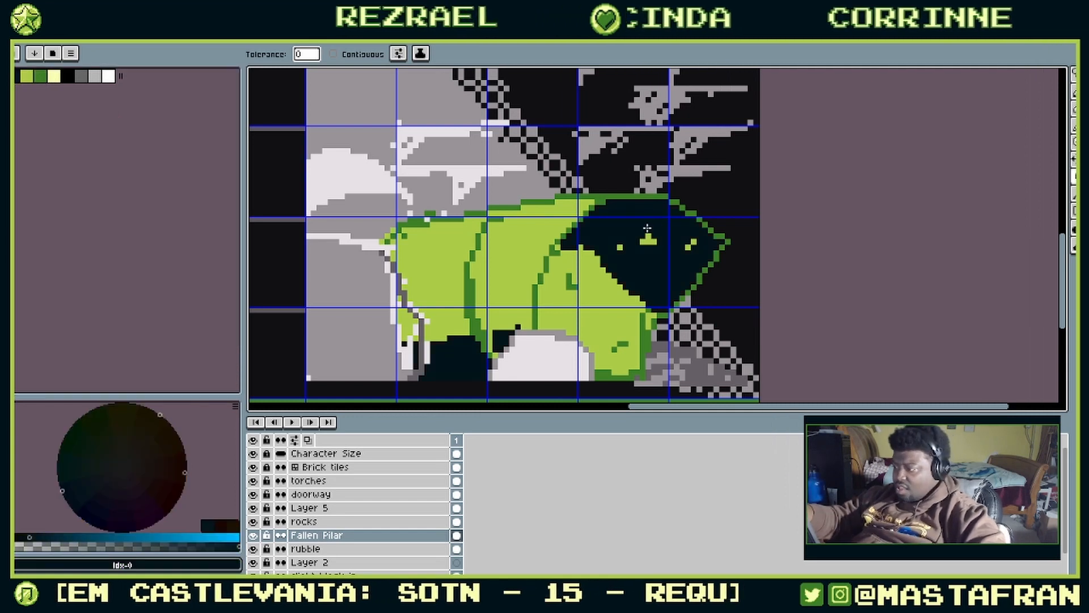
# Step: Hide the rocks layer to uncover the whole fallen pillar
pyautogui.moveTo(558, 239); pyautogui.dragTo(725, 191)
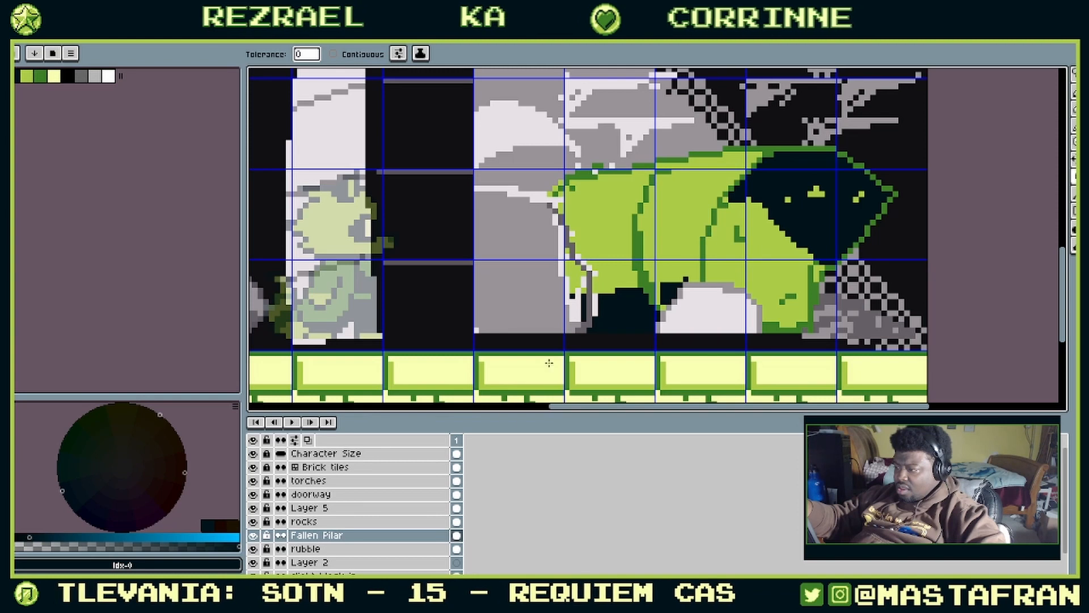
pyautogui.click(253, 522)
pyautogui.click(253, 522)
pyautogui.click(252, 522)
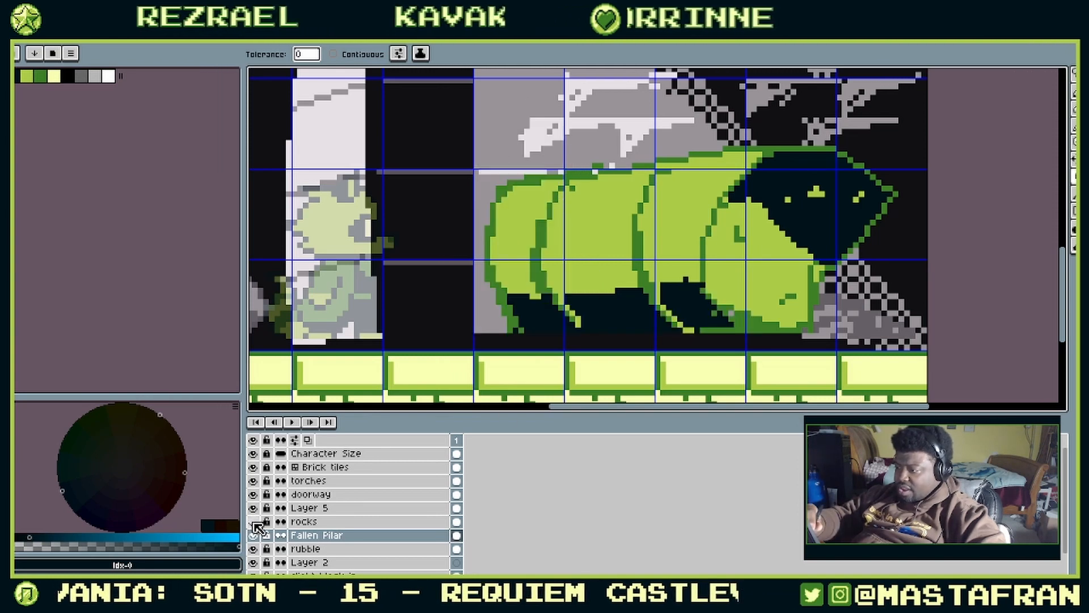
# Step: Thin the outline at the pillar's lower front edge with the Pencil in sampled lime green, and sample its dark green
pyautogui.moveTo(774, 216); pyautogui.dragTo(664, 234)
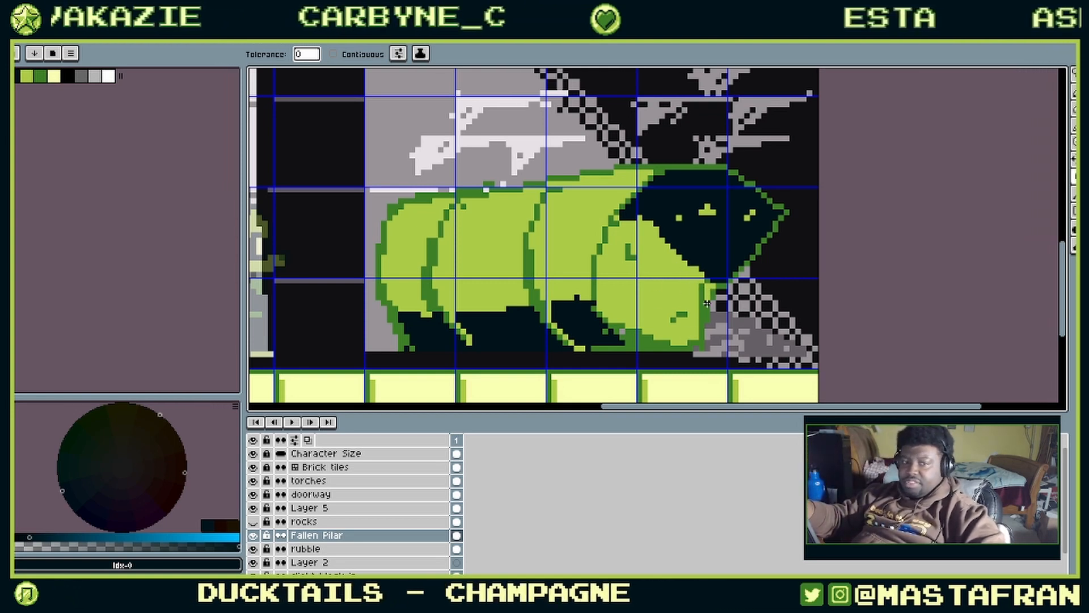
pyautogui.press('b')
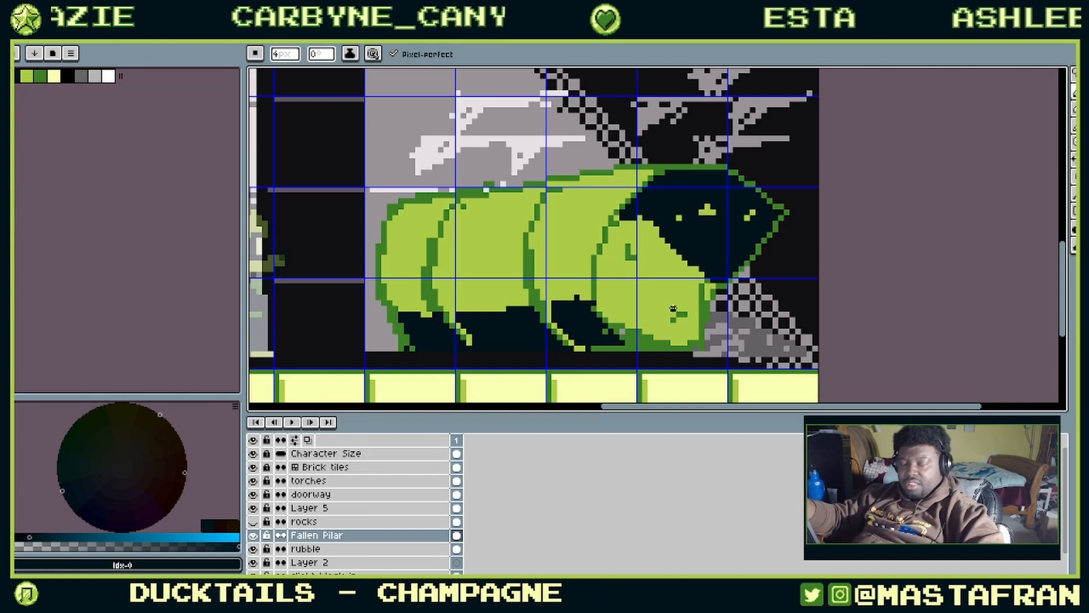
pyautogui.keyDown('alt'); pyautogui.click(687, 303); pyautogui.keyUp('alt')
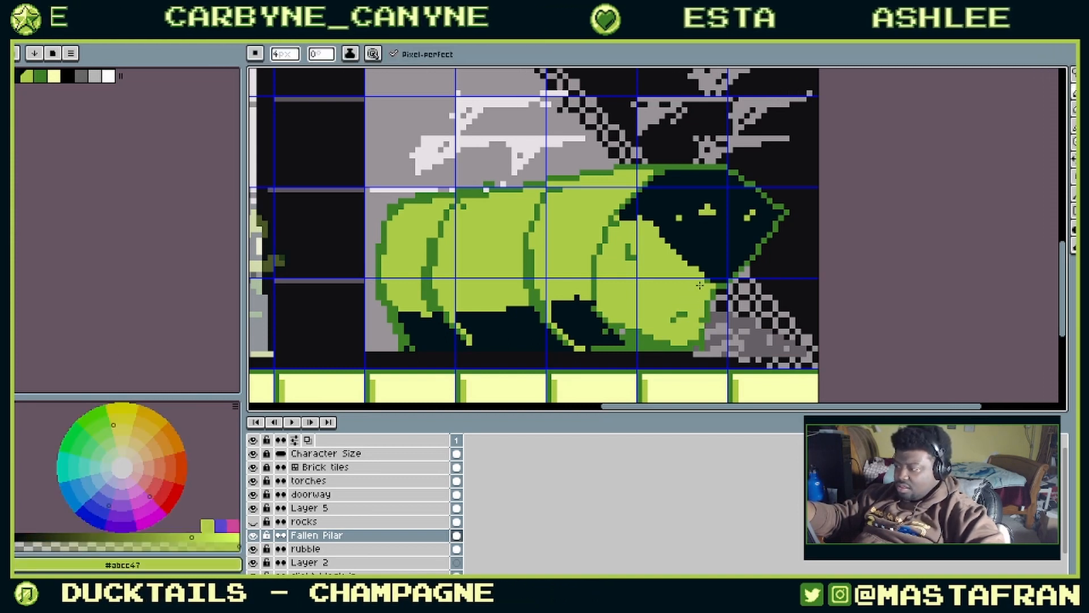
pyautogui.press('alt')
pyautogui.keyDown('alt'); pyautogui.click(706, 324); pyautogui.keyUp('alt')
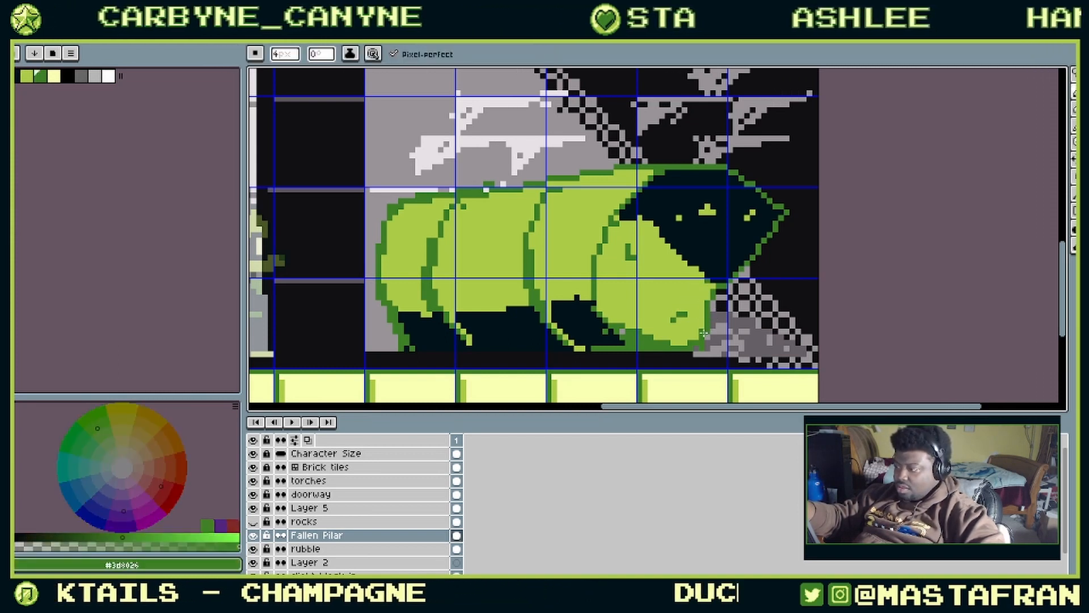
# Step: Move the fallen pillar artwork down by about one pixel
pyautogui.press('ctrl')
pyautogui.moveTo(704, 347); pyautogui.dragTo(712, 350)
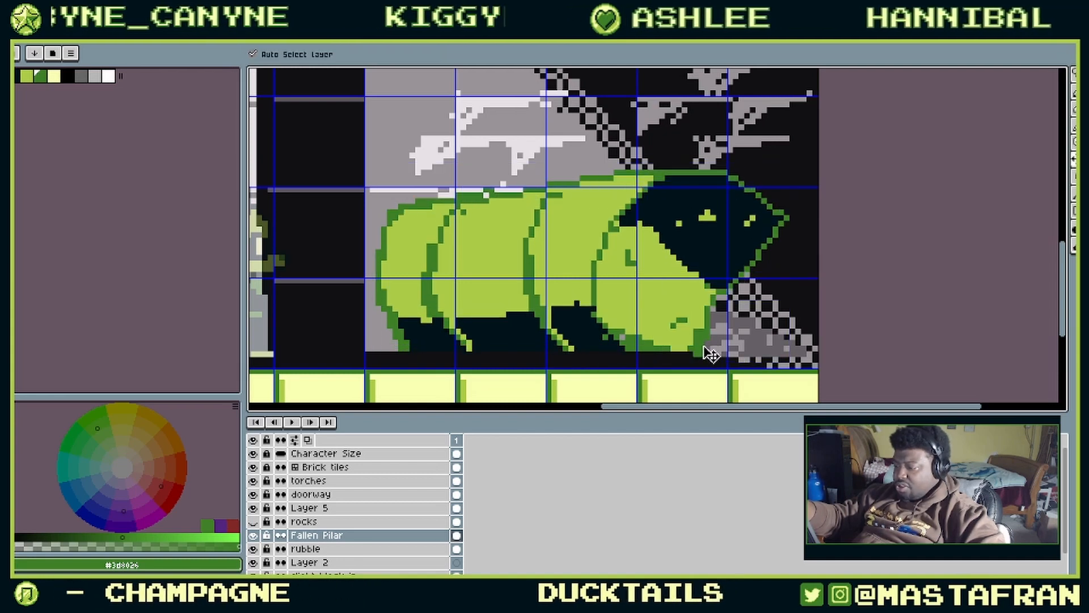
pyautogui.scroll(-4, 738, 221)
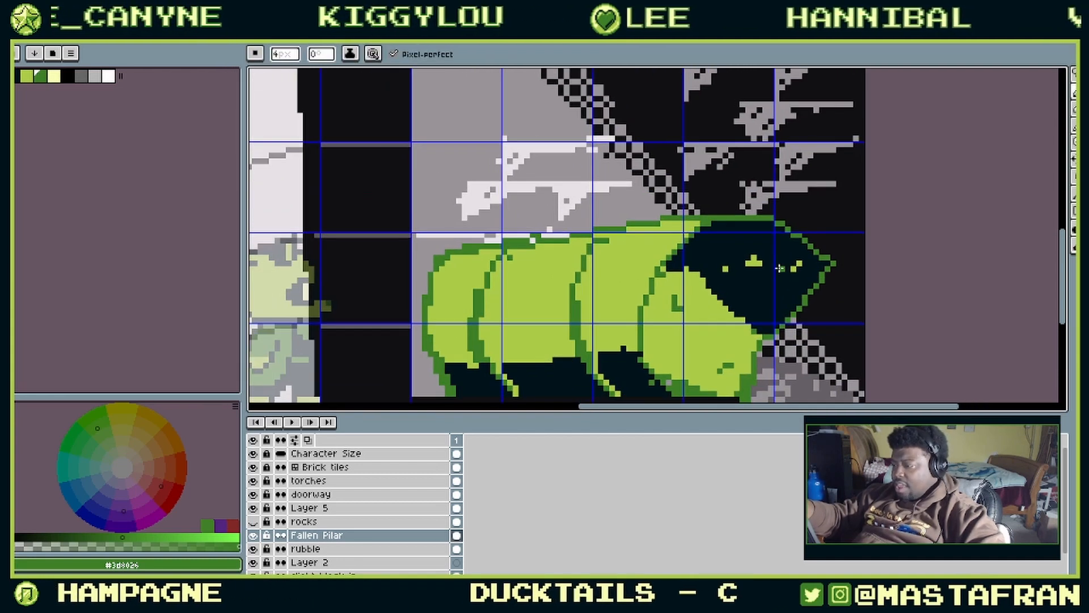
# Step: Remove the extra brick block in the scene's upper-right corner from the Brick tiles layer
pyautogui.scroll(-3, 767, 251)
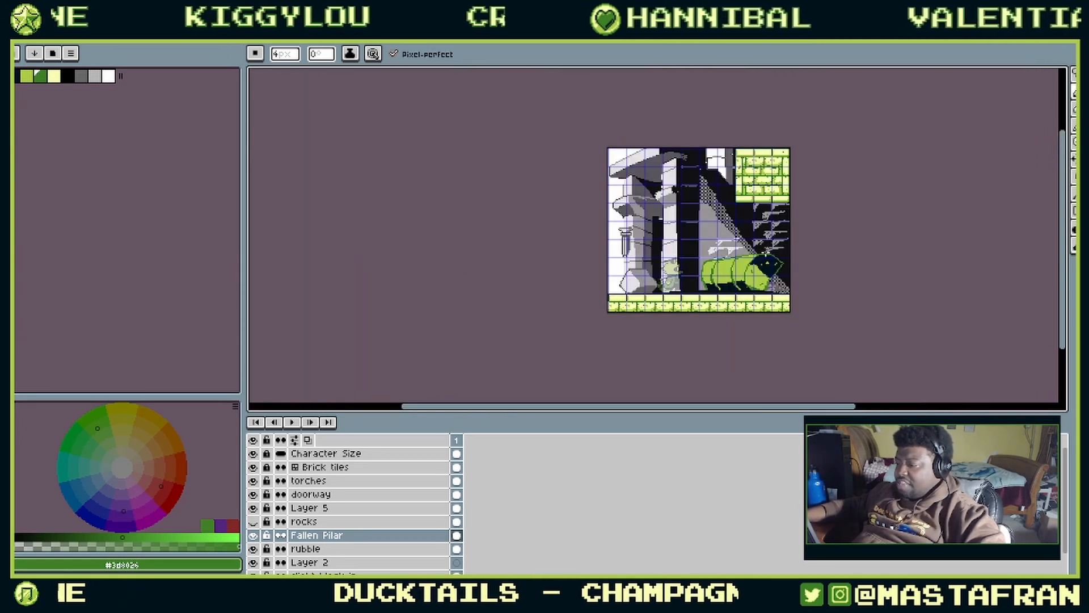
pyautogui.click(314, 467)
pyautogui.click(24, 253)
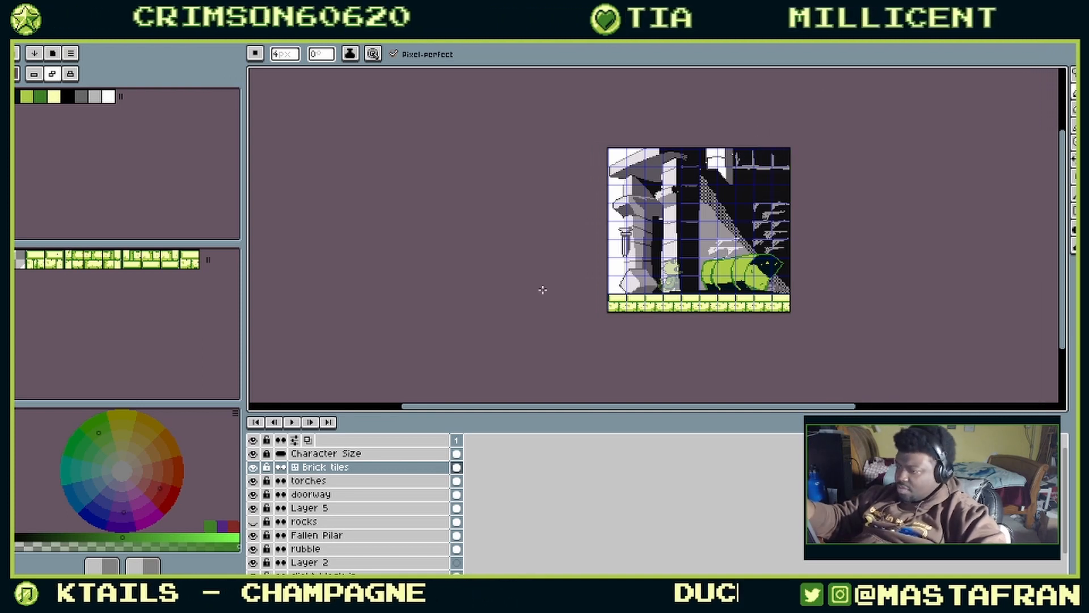
# Step: Rebuild the floor brick tileset by converting Brick tiles to a regular layer and back to a tilemap
pyautogui.rightClick(359, 467)
pyautogui.moveTo(494, 517)
pyautogui.click(540, 530)
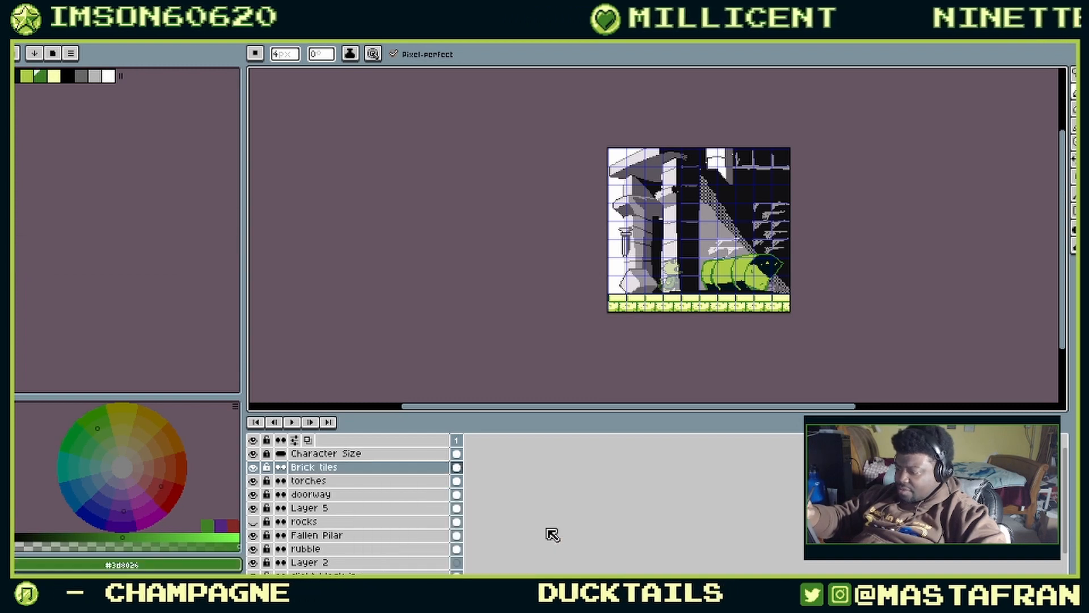
pyautogui.rightClick(414, 468)
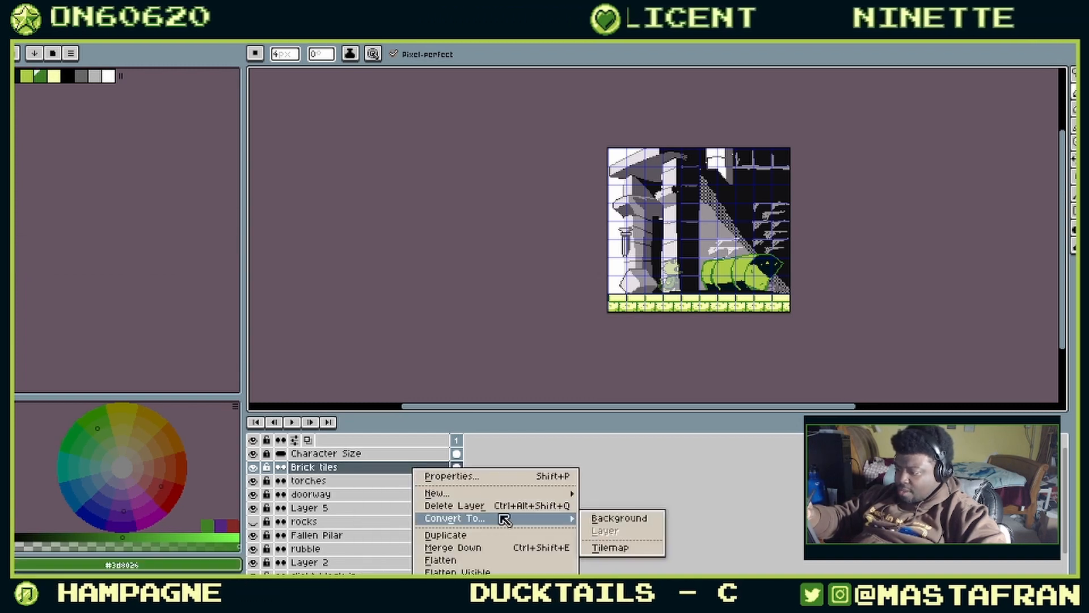
pyautogui.click(623, 545)
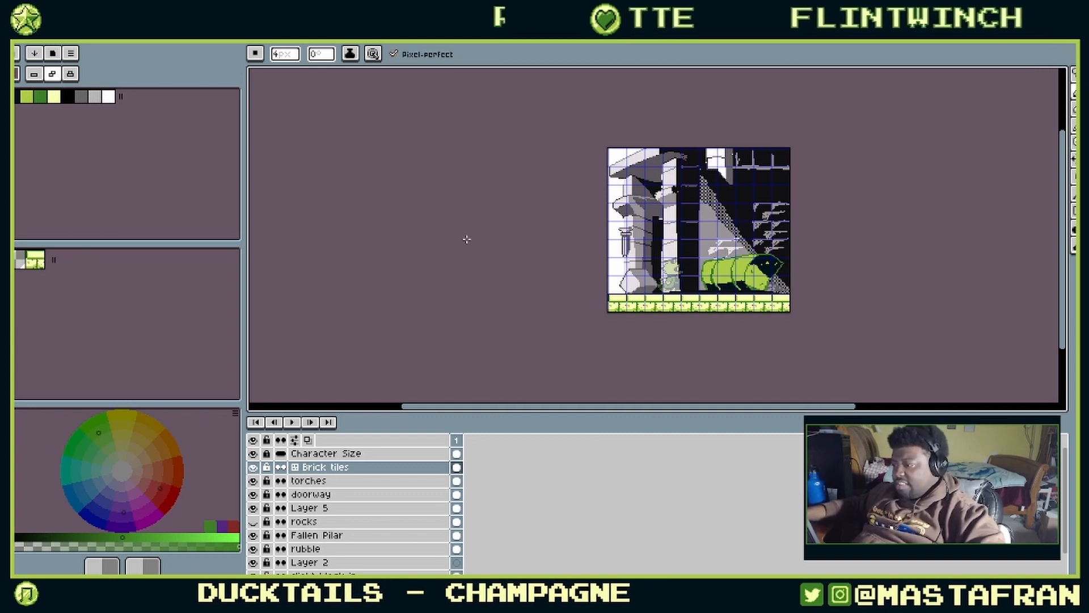
# Step: Try to move the brick tiles at the left end of the floor, and undo the change
pyautogui.scroll(2, 466, 239)
pyautogui.moveTo(664, 346); pyautogui.dragTo(464, 163)
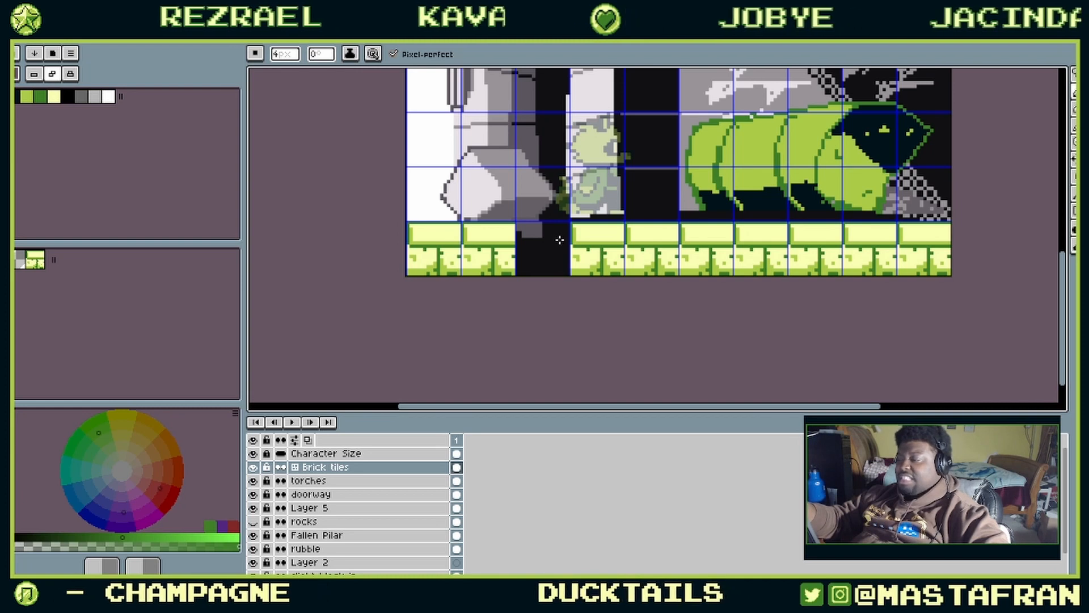
pyautogui.press('m')
pyautogui.moveTo(407, 223)
pyautogui.mouseDown()
pyautogui.moveTo(459, 273)
pyautogui.moveTo(515, 275)
pyautogui.moveTo(562, 200)
pyautogui.moveTo(727, 205)
pyautogui.moveTo(669, 206)
pyautogui.mouseUp()
pyautogui.hotkey('ctrl', 'z')
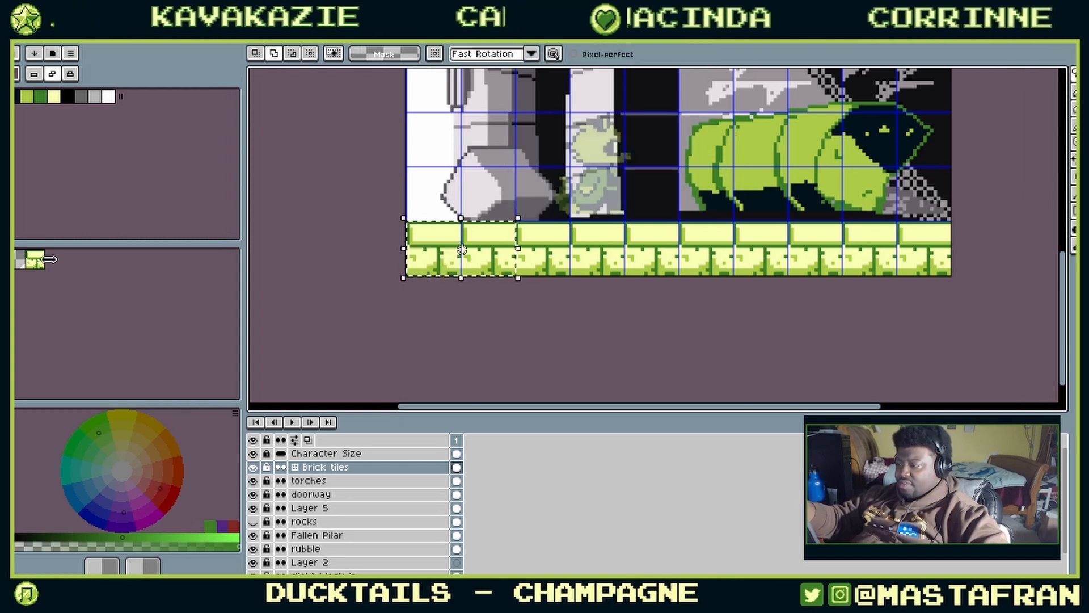
# Step: Try to reposition the brick tile within the tileset, and clear the selection on the floor
pyautogui.moveTo(47, 261); pyautogui.dragTo(70, 261)
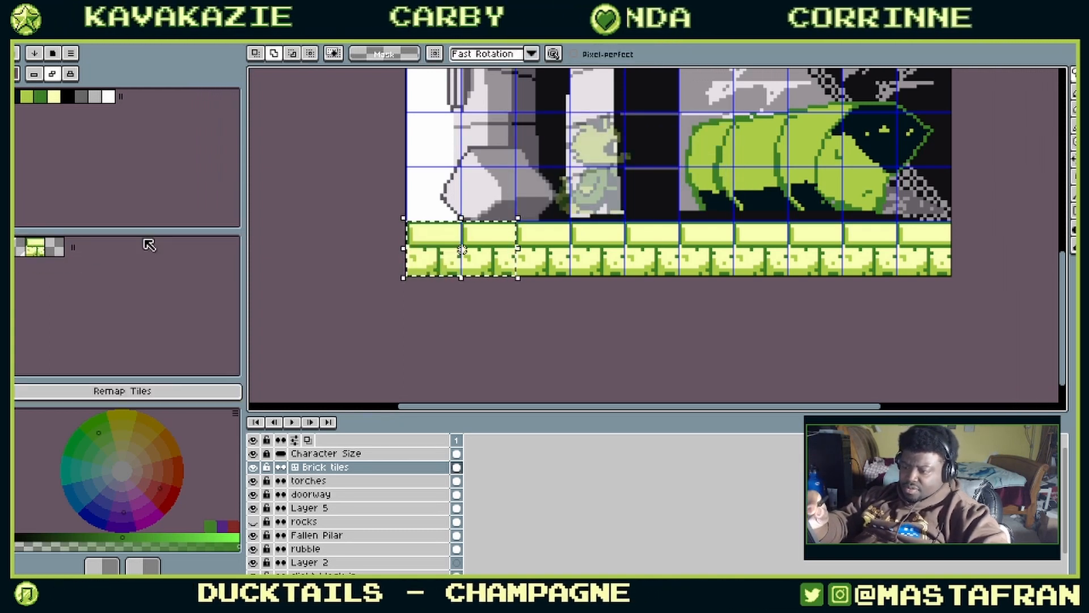
pyautogui.click(34, 247)
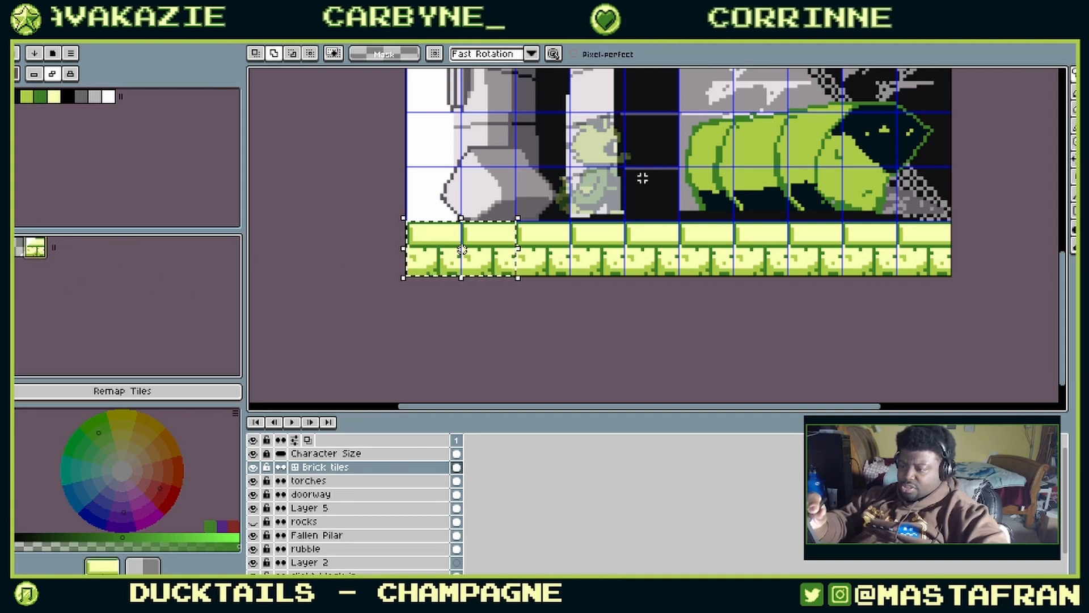
pyautogui.hotkey('ctrl', 'd')
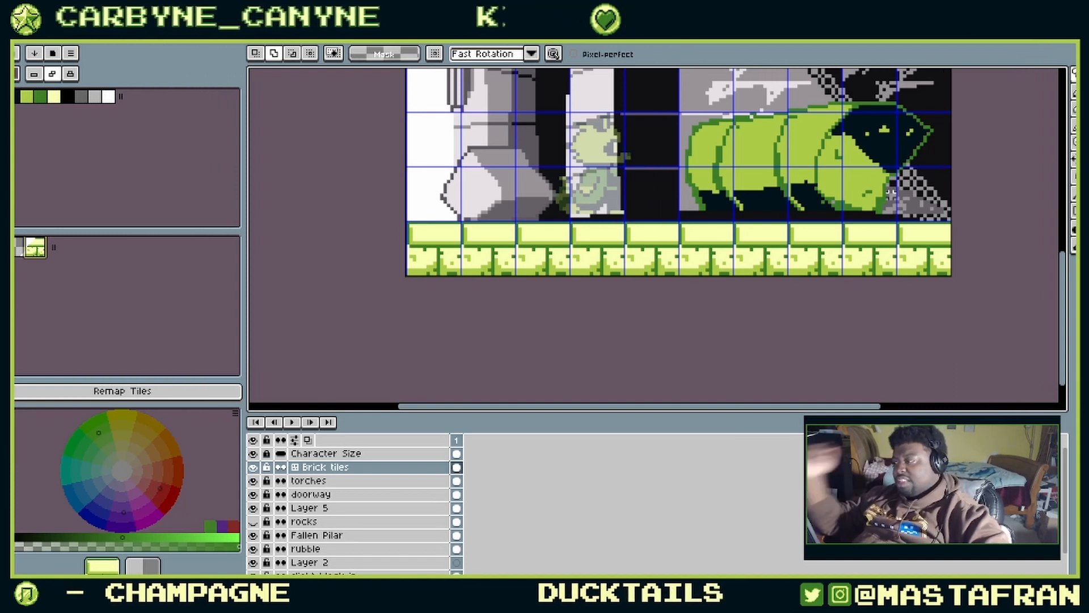
# Step: Toggle the visibility of the torches and doorway layers to check which artwork each one holds
pyautogui.moveTo(890, 193); pyautogui.dragTo(759, 233)
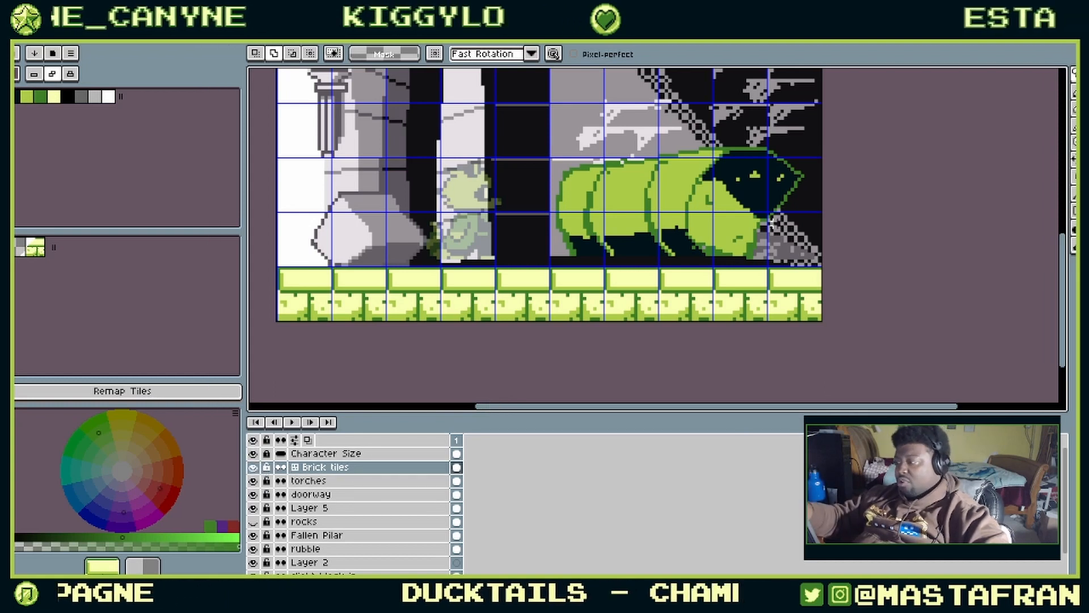
pyautogui.moveTo(773, 222); pyautogui.dragTo(680, 259)
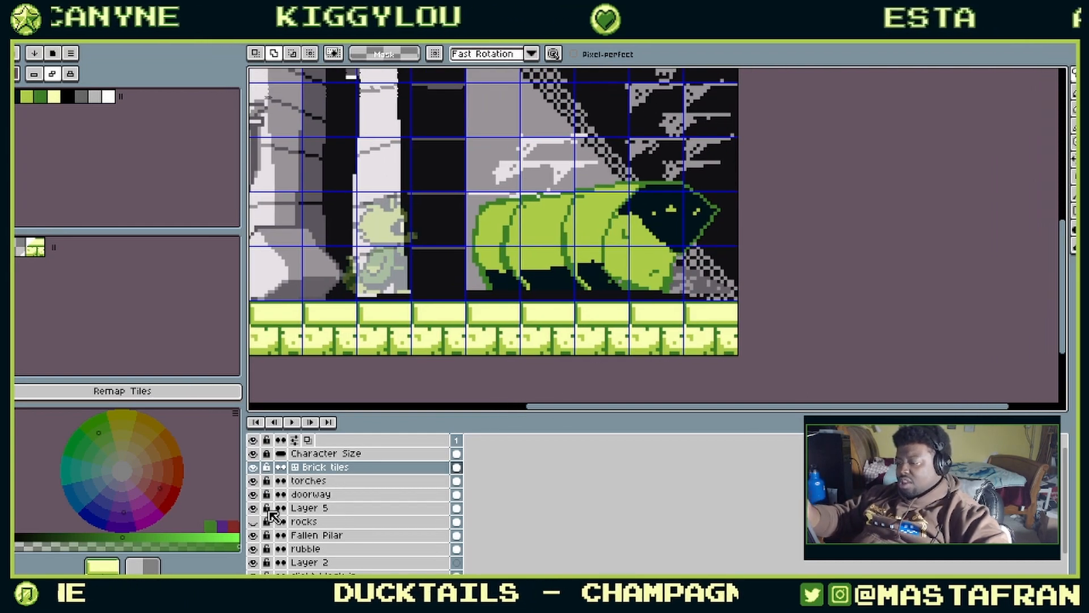
pyautogui.click(254, 482)
pyautogui.click(254, 481)
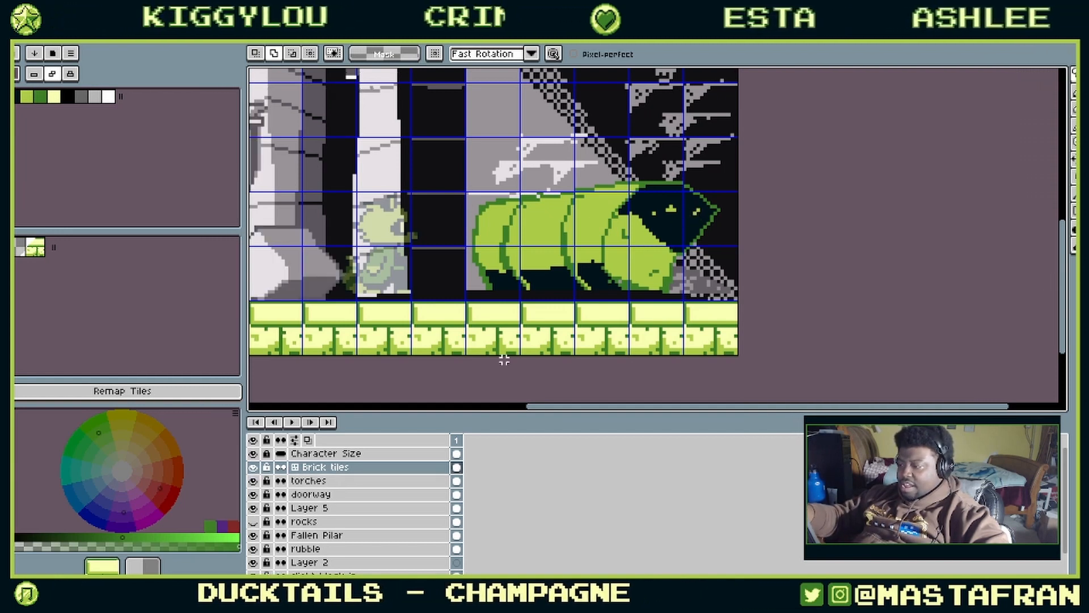
pyautogui.click(313, 481)
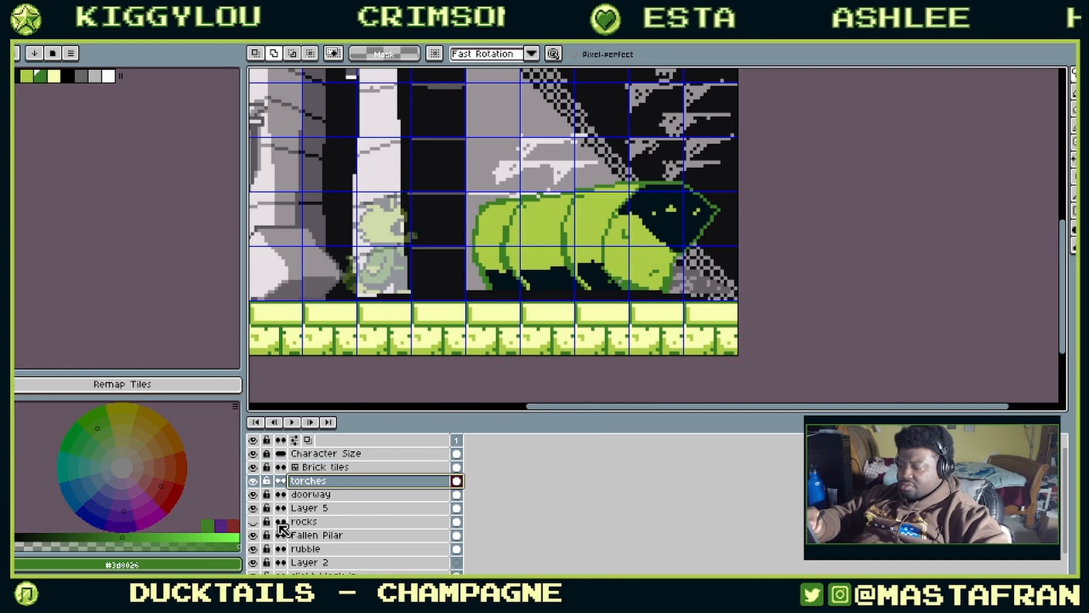
pyautogui.moveTo(391, 266); pyautogui.dragTo(515, 323)
pyautogui.click(253, 481)
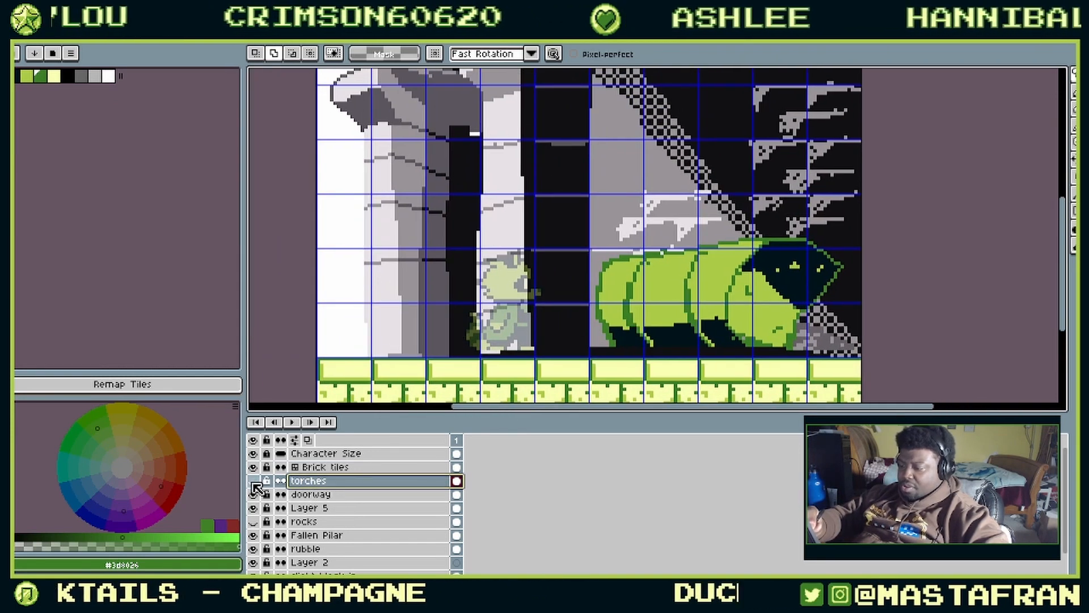
pyautogui.click(253, 481)
pyautogui.click(254, 494)
pyautogui.click(253, 494)
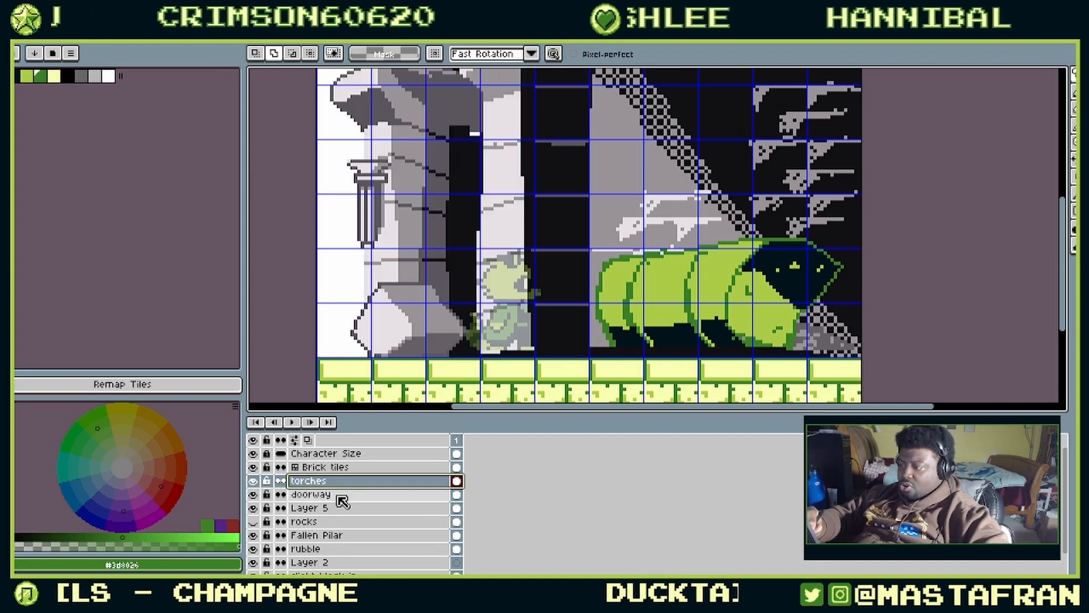
# Step: Group the torches and doorway layers under the name Doorway Propper, and check the group by toggling its visibility
pyautogui.click(342, 498)
pyautogui.moveTo(343, 501); pyautogui.dragTo(339, 488)
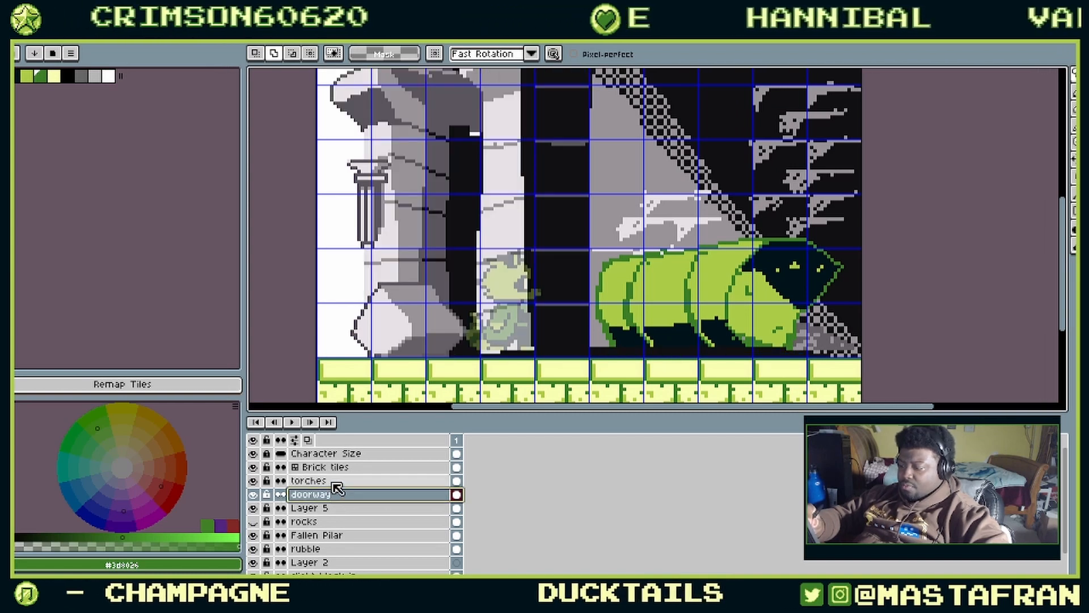
pyautogui.hotkey('alt', 'shift', 'n')
pyautogui.doubleClick(326, 482)
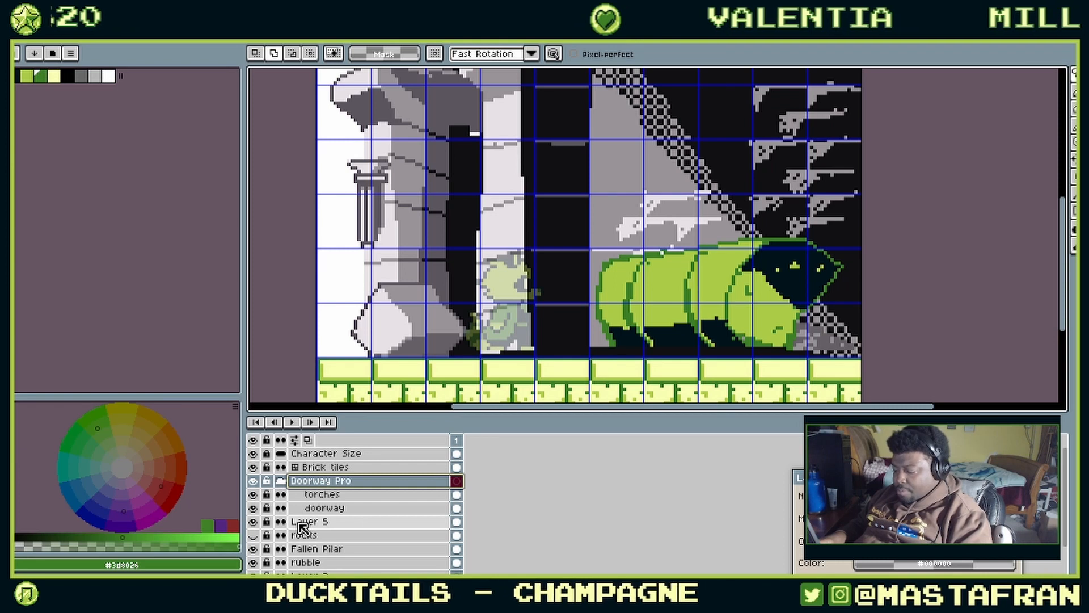
pyautogui.click(253, 480)
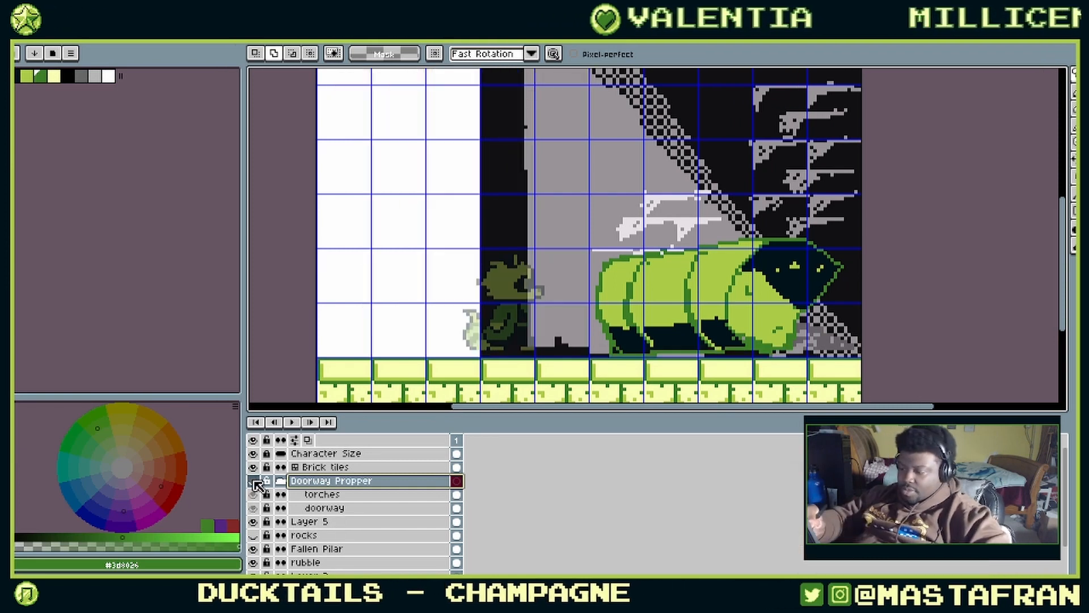
pyautogui.click(252, 480)
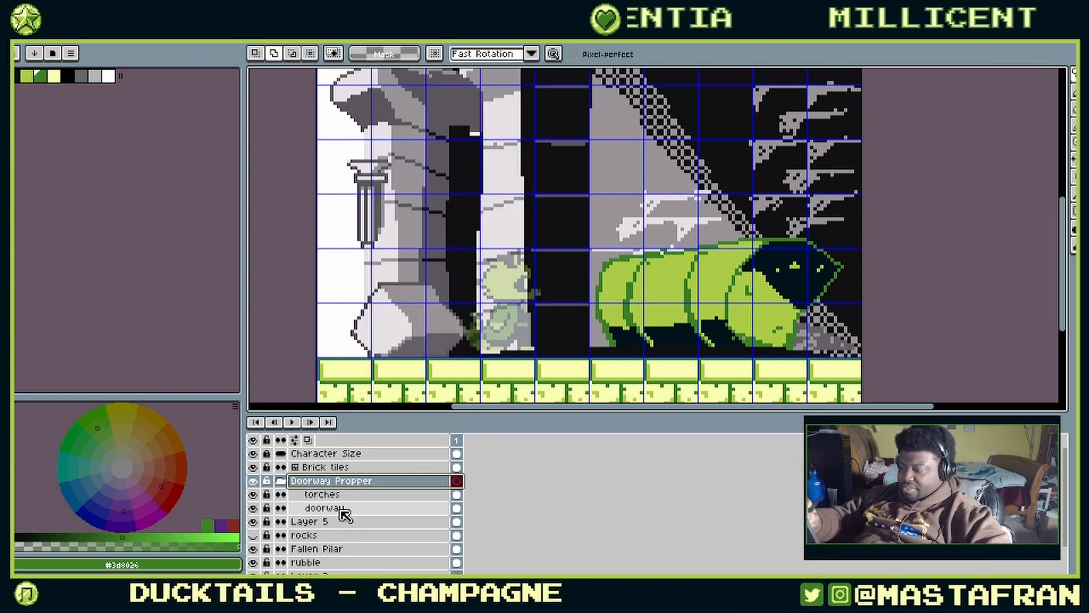
# Step: Check what Layer 5 contains by toggling its visibility, and rename it Top Pillar
pyautogui.click(254, 521)
pyautogui.moveTo(661, 133); pyautogui.dragTo(606, 230)
pyautogui.scroll(-5, 605, 228)
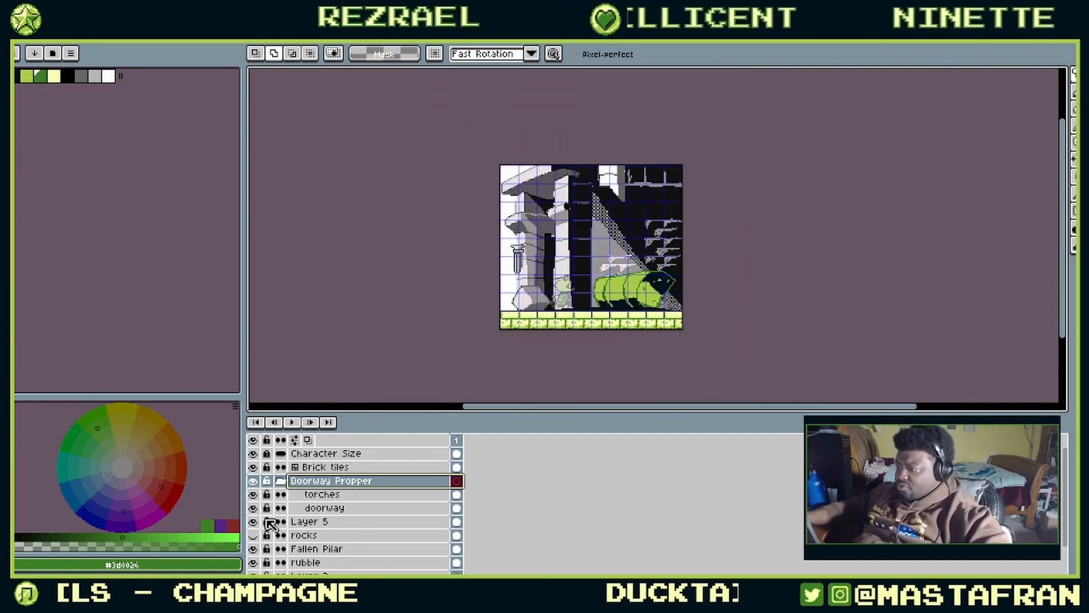
pyautogui.click(253, 524)
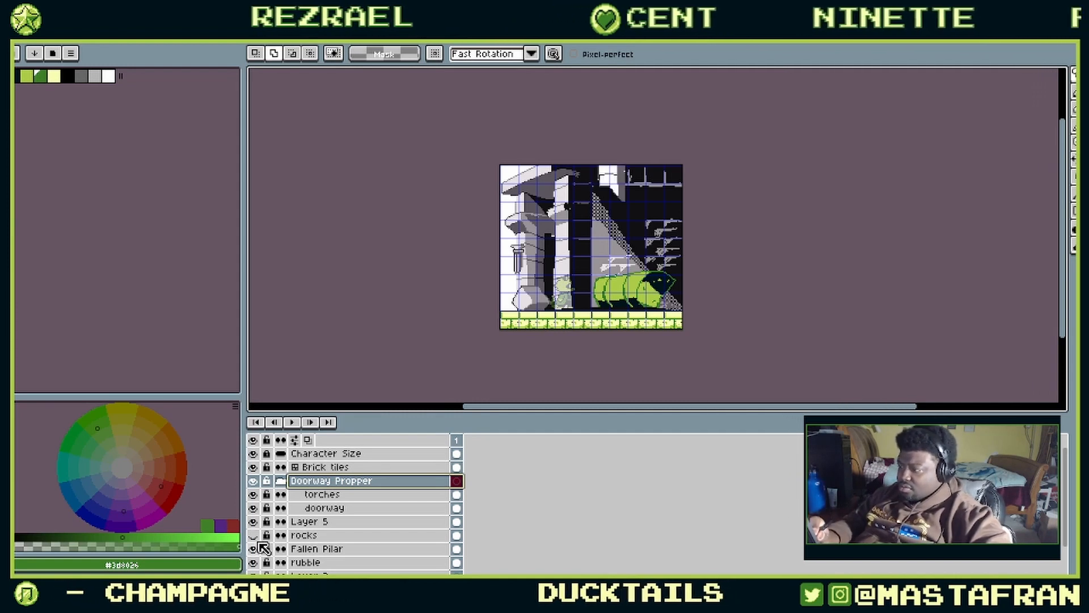
pyautogui.doubleClick(326, 522)
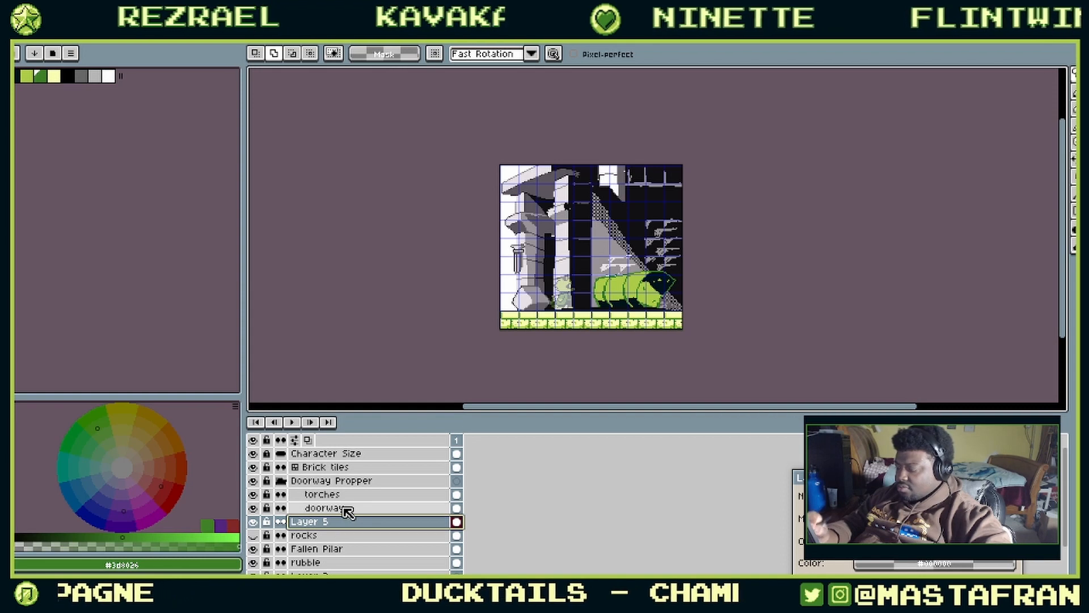
pyautogui.write('Top Pillar')
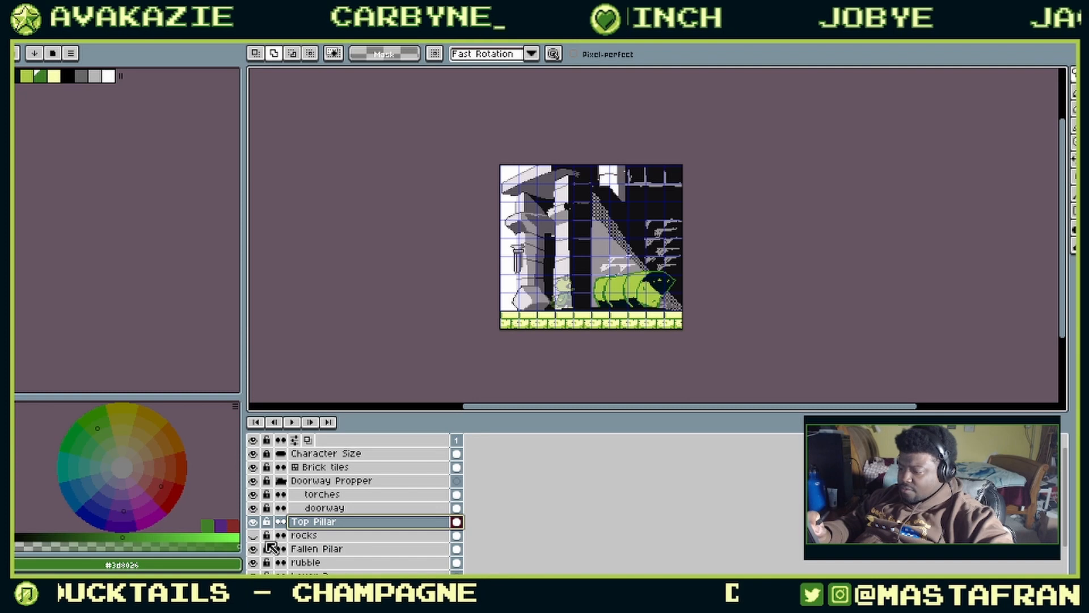
# Step: Examine the overall composition, comparing the fallen pillar with the broken pillar and bricks along the scene's upper edge
pyautogui.click(349, 550)
pyautogui.moveTo(695, 270); pyautogui.dragTo(633, 260)
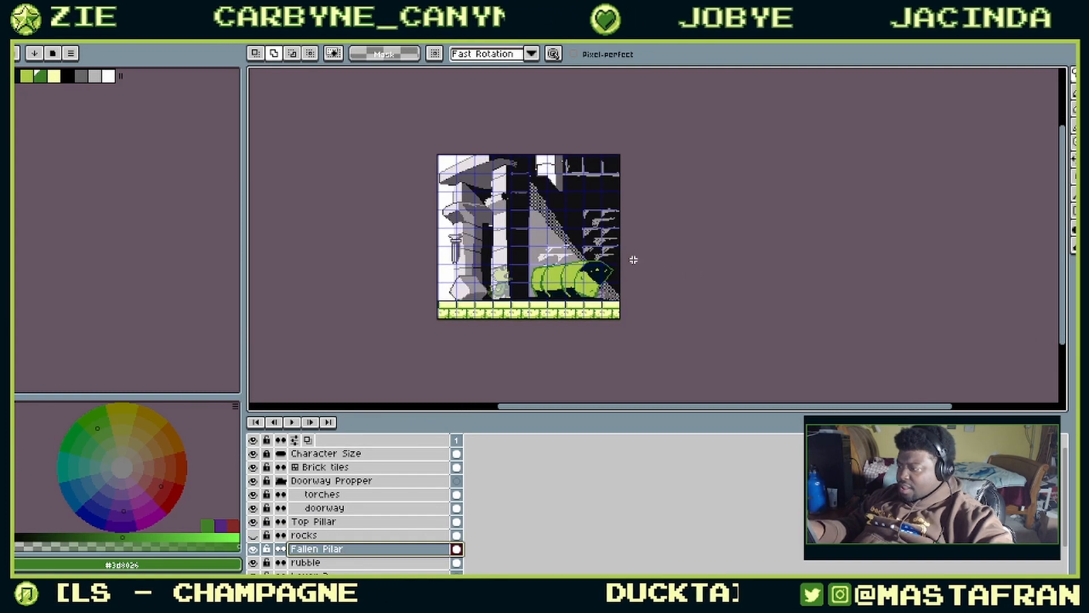
pyautogui.scroll(2, 633, 259)
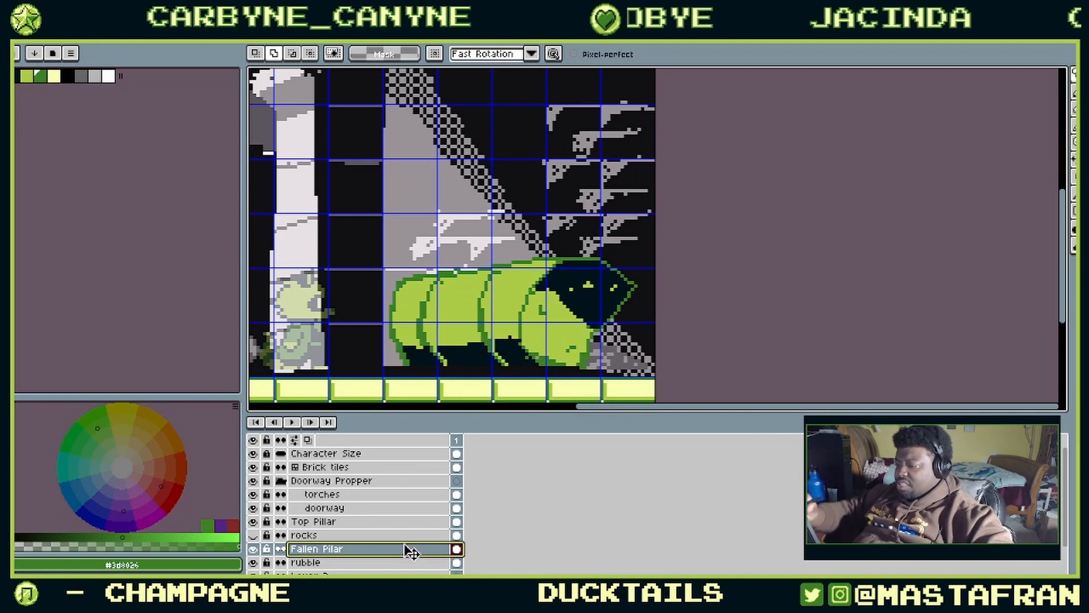
pyautogui.scroll(10, 540, 218)
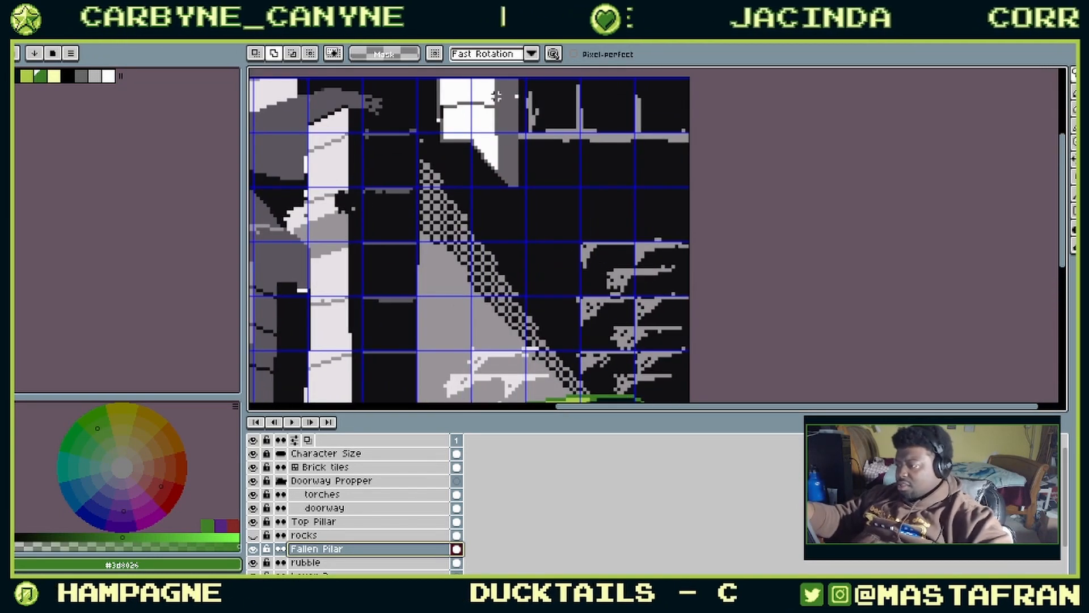
pyautogui.scroll(-2, 608, 223)
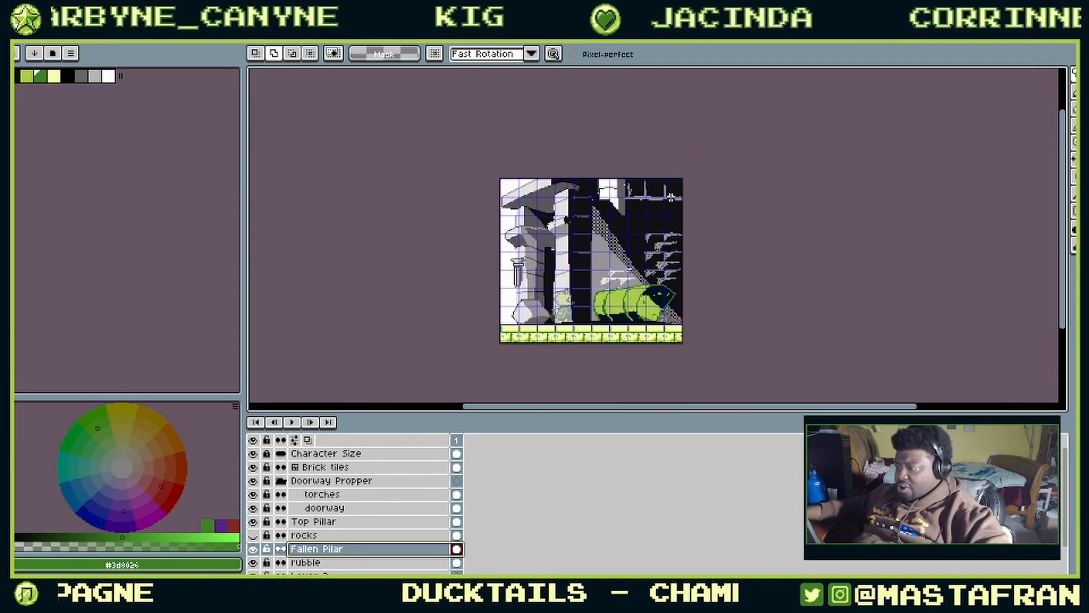
pyautogui.scroll(1, 668, 201)
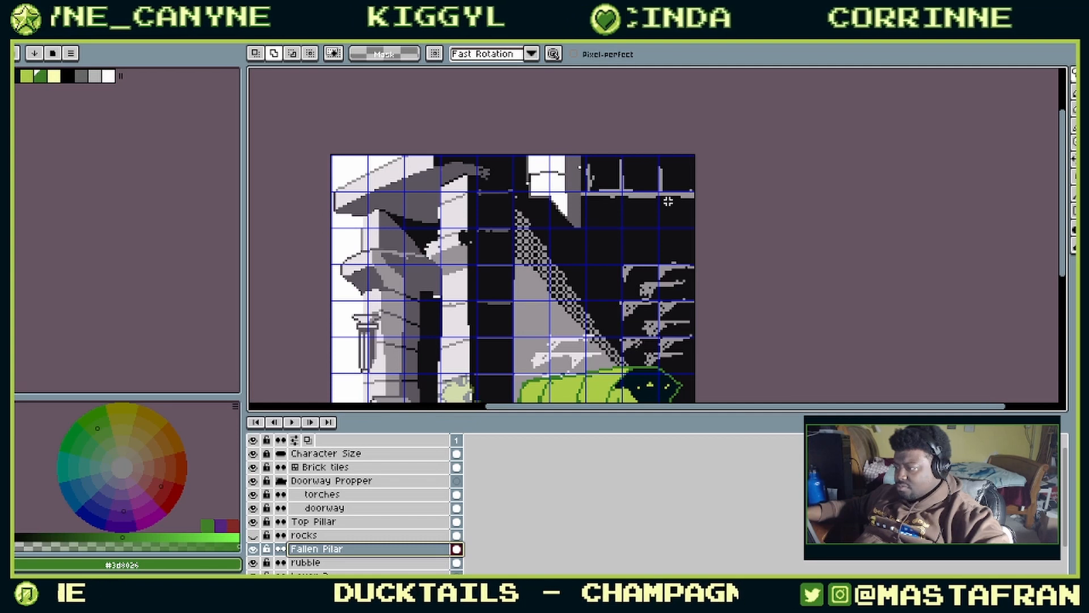
pyautogui.scroll(-3, 741, 221)
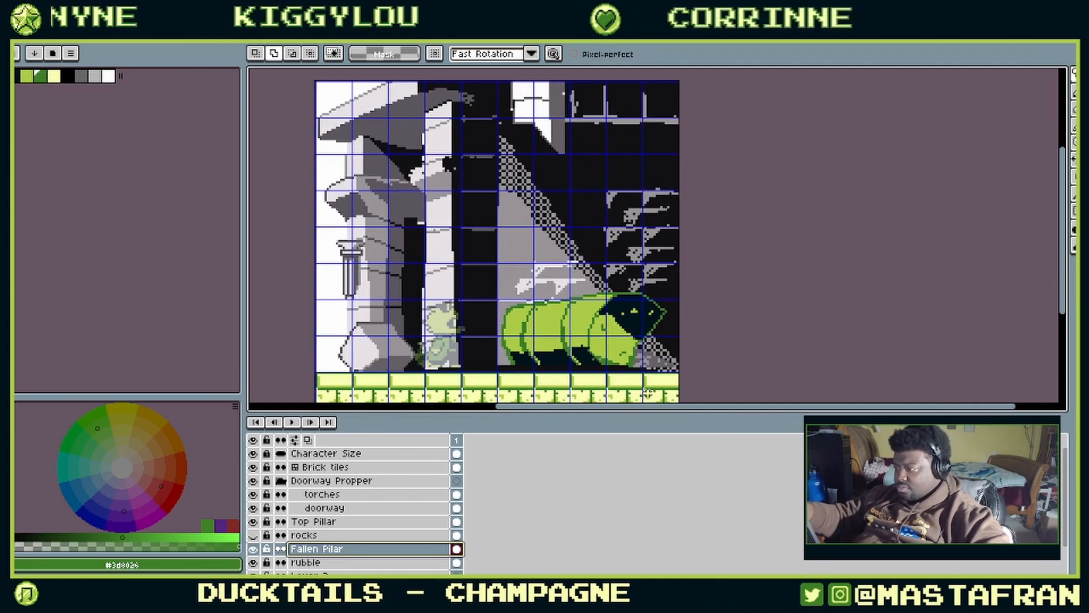
pyautogui.scroll(3, 654, 286)
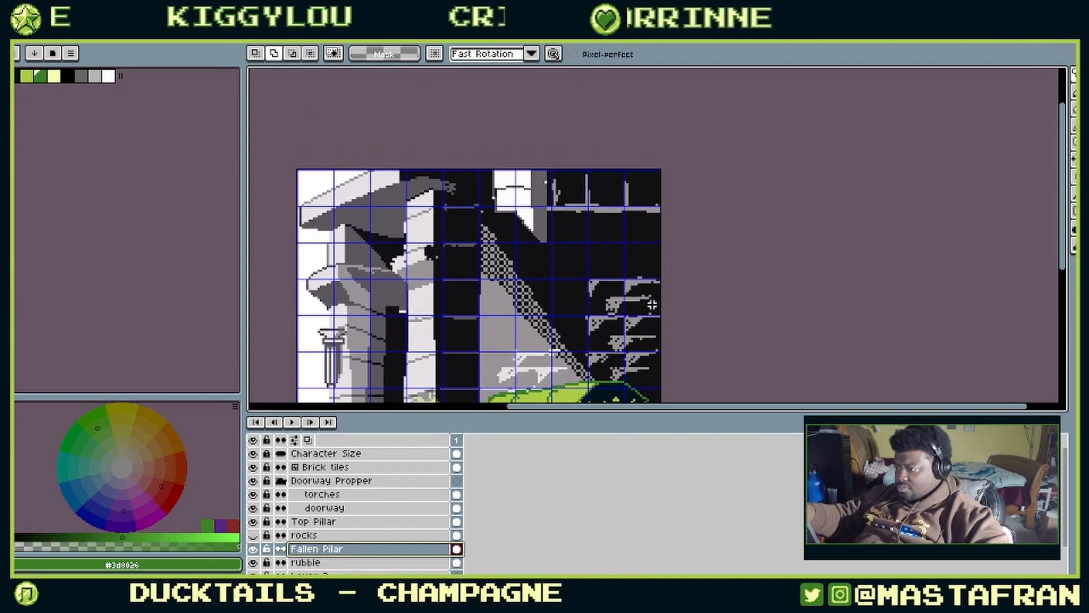
# Step: Move the broken pillar piece on the Top Pillar layer straight down by about one grid cell
pyautogui.click(376, 522)
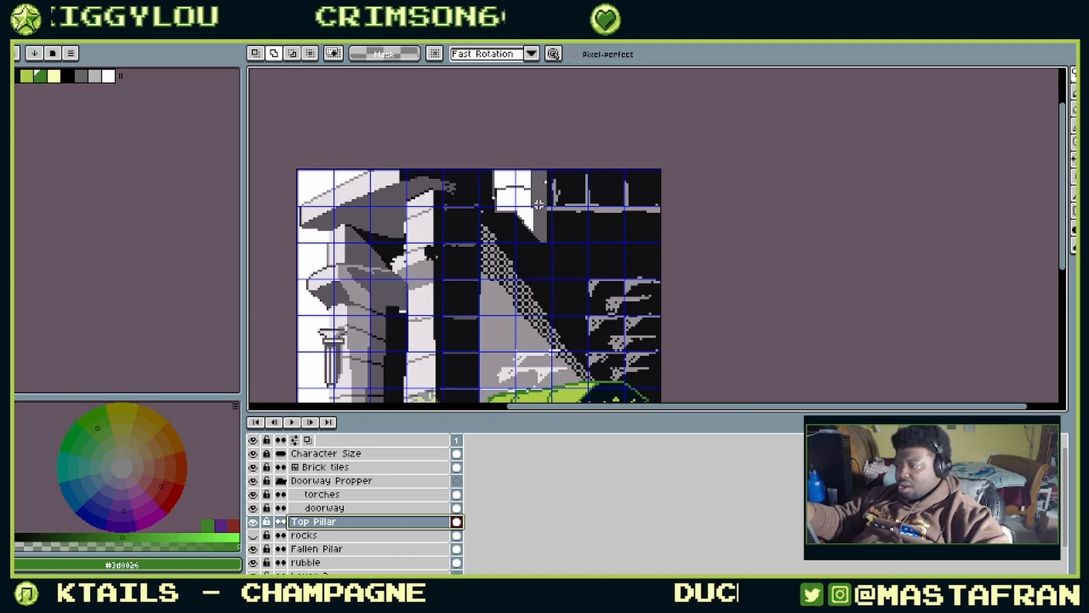
pyautogui.moveTo(538, 207); pyautogui.dragTo(551, 258)
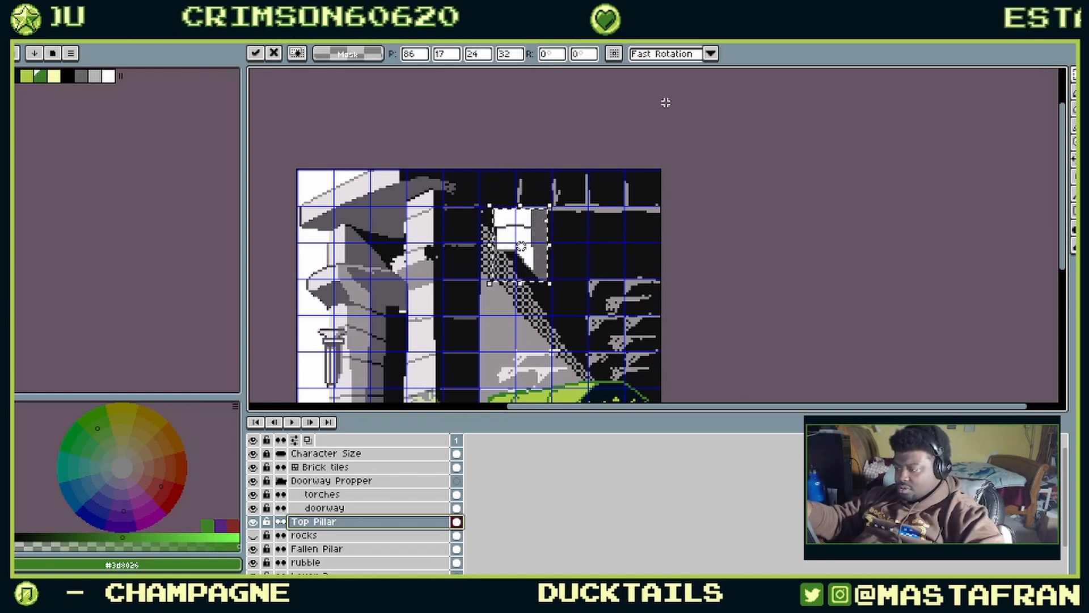
pyautogui.hotkey('ctrl', 'd')
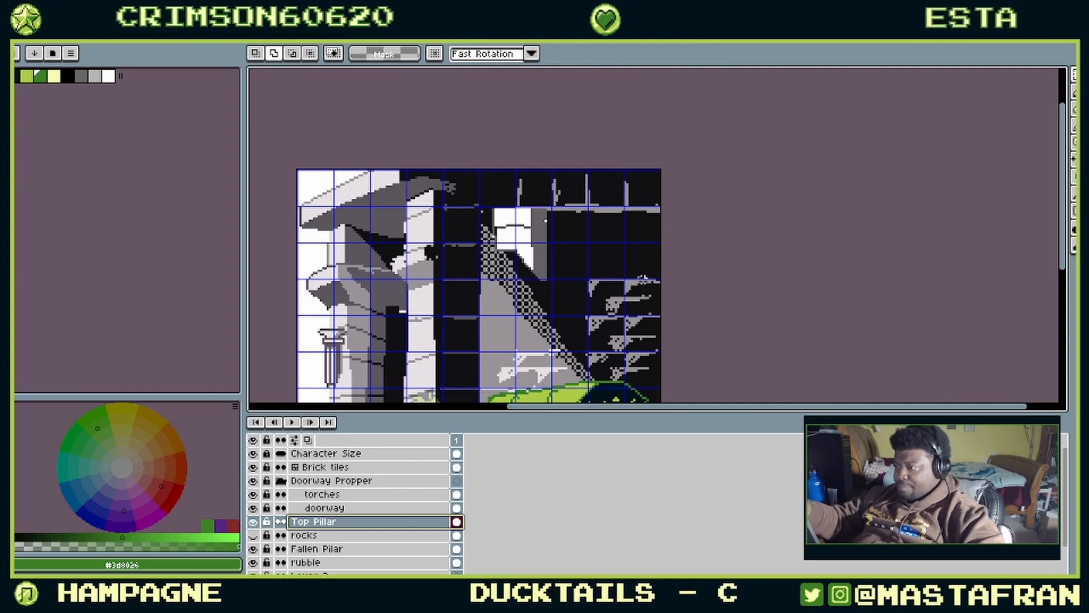
pyautogui.moveTo(632, 282); pyautogui.dragTo(676, 179)
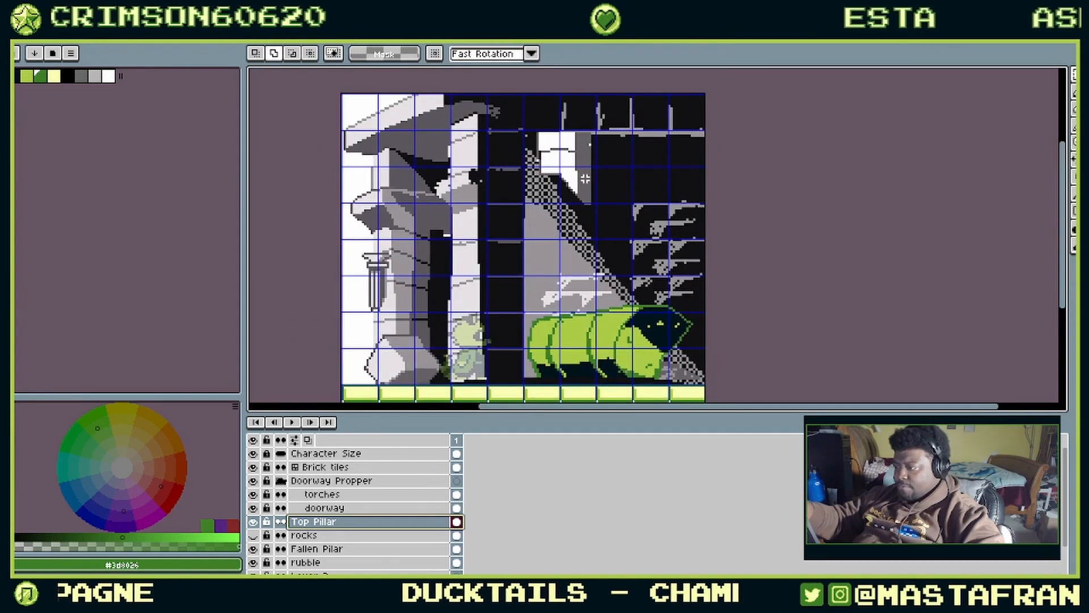
# Step: Move the broken pillar piece on the Top Pillar layer about two grid cells to the right and apply the move
pyautogui.hotkey('ctrl', 't')
pyautogui.moveTo(583, 191); pyautogui.dragTo(653, 196)
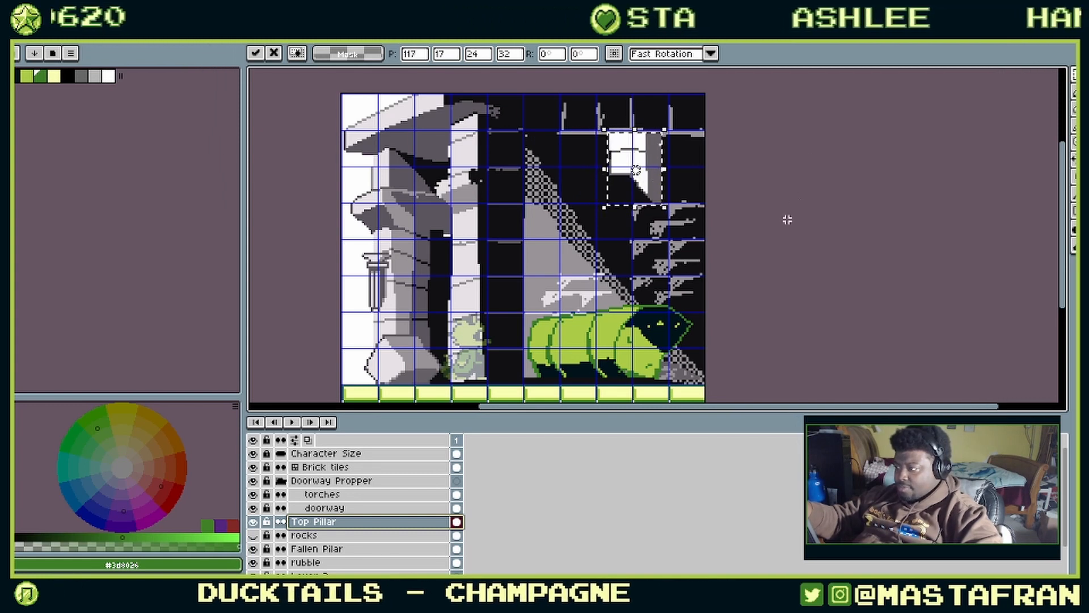
pyautogui.moveTo(787, 224); pyautogui.dragTo(713, 210)
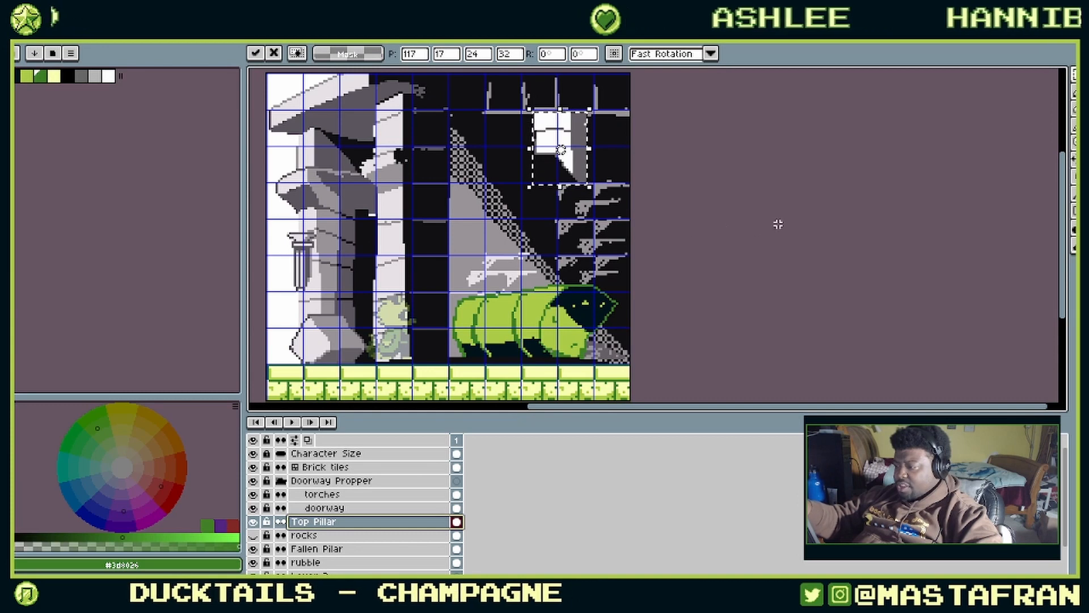
pyautogui.press('Return')
pyautogui.moveTo(651, 246)
pyautogui.mouseDown()
pyautogui.moveTo(594, 262)
pyautogui.moveTo(612, 266)
pyautogui.mouseUp()
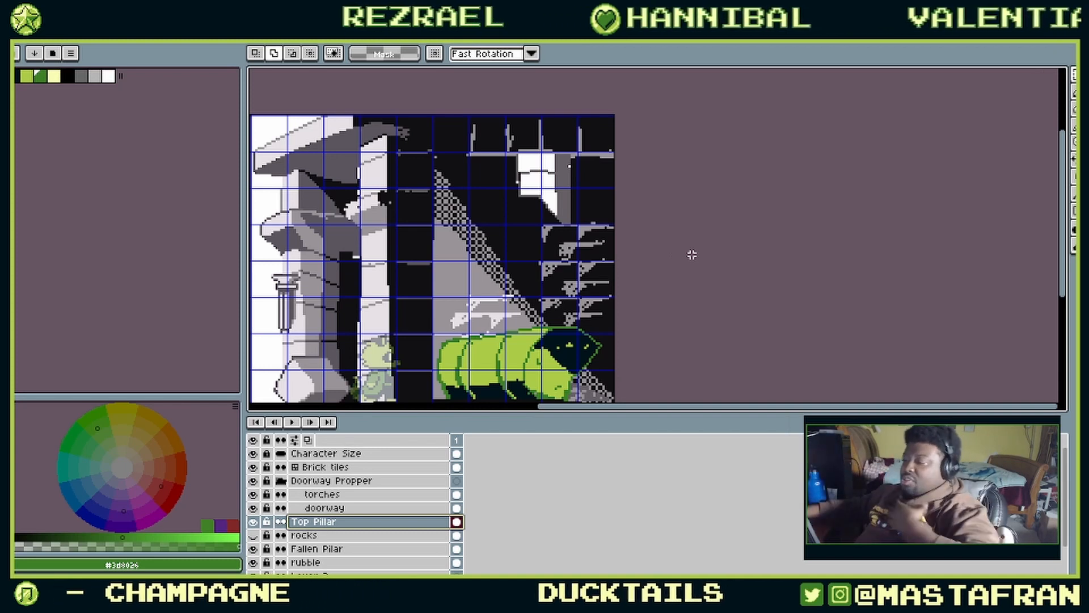
pyautogui.scroll(-1, 549, 276)
pyautogui.scroll(1, 550, 275)
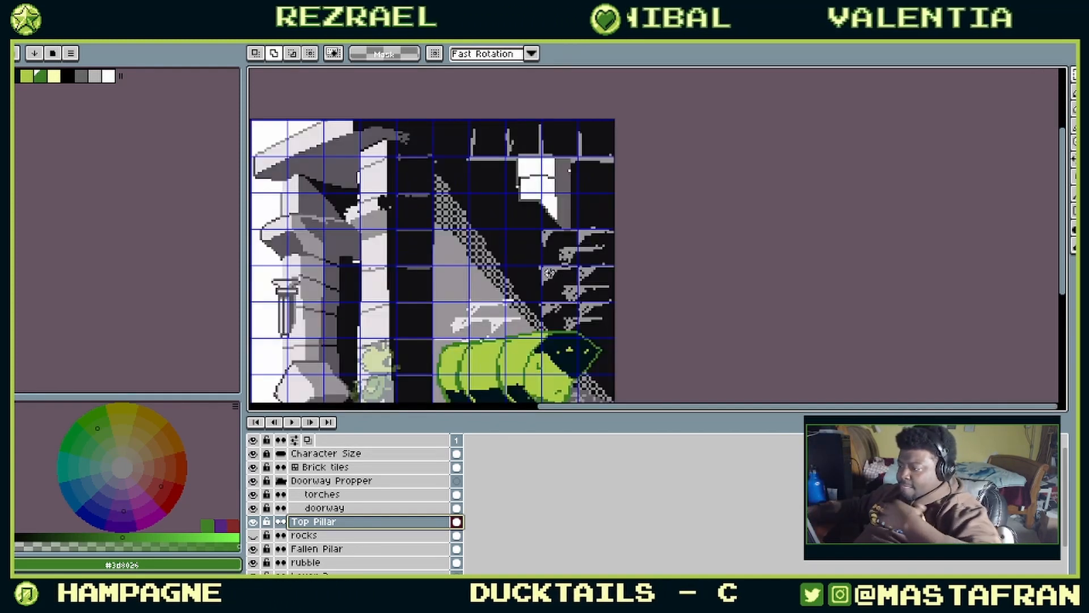
# Step: Hide the Fallen Pillar and rubble layers to expose the lit brick wall behind them
pyautogui.moveTo(610, 329); pyautogui.dragTo(694, 260)
pyautogui.click(400, 549)
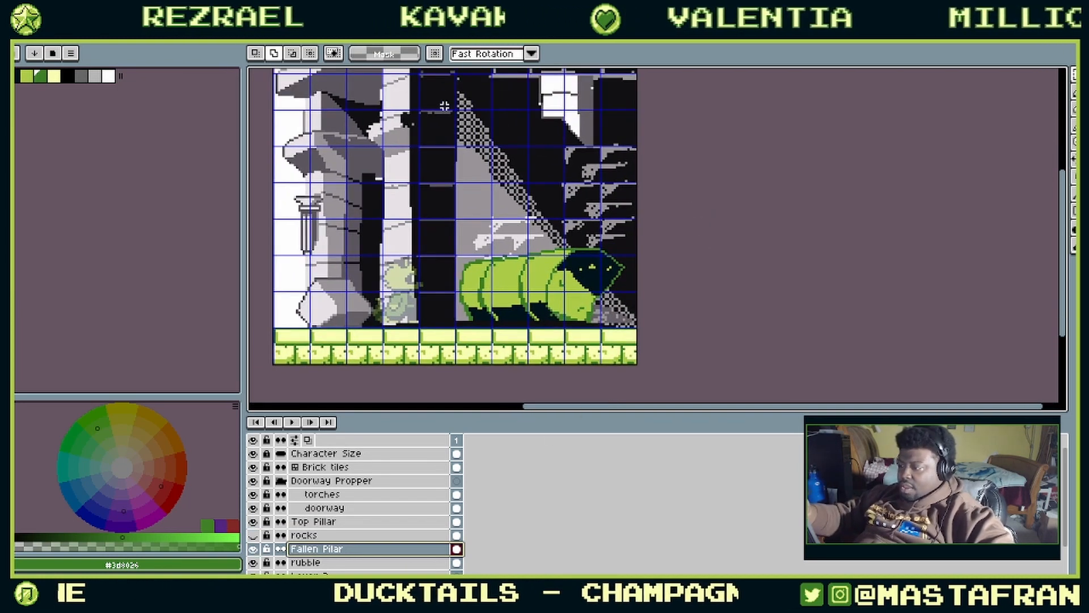
pyautogui.click(253, 548)
pyautogui.moveTo(643, 199); pyautogui.dragTo(624, 239)
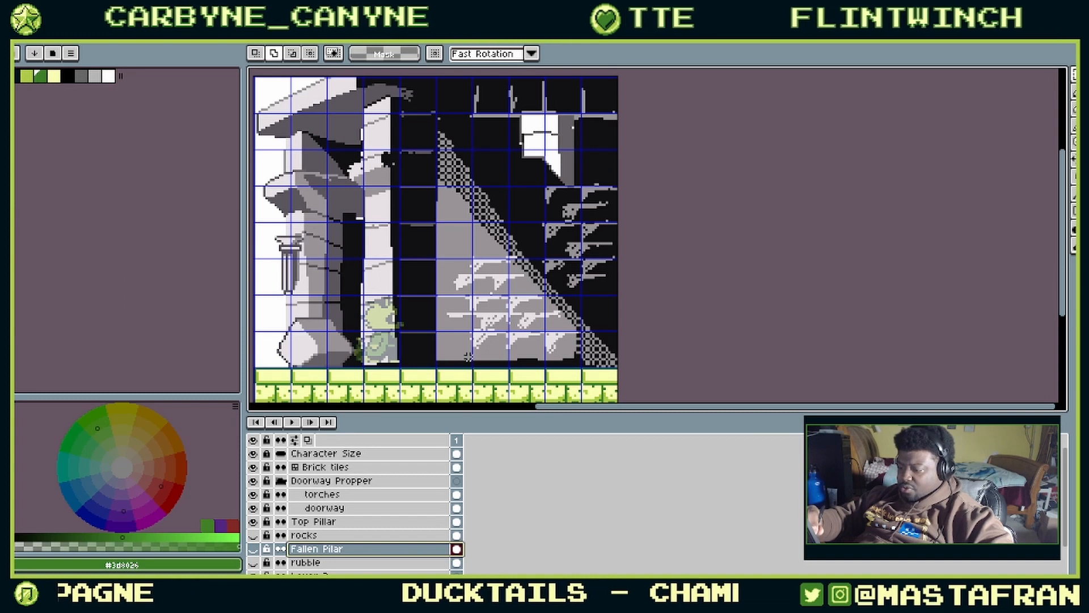
pyautogui.moveTo(468, 357); pyautogui.dragTo(565, 325)
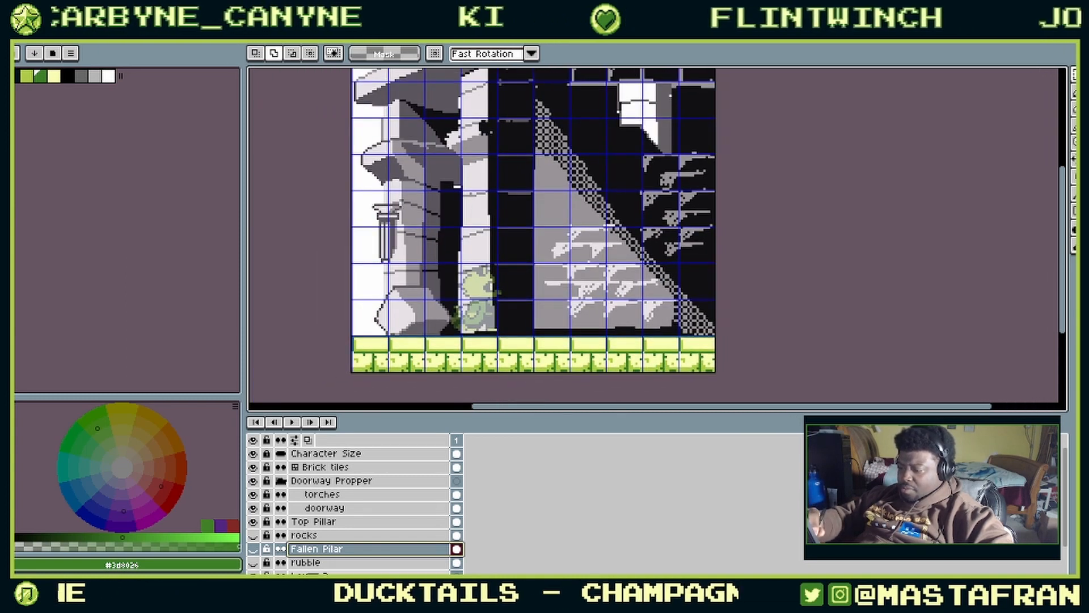
# Step: Rename the layer directly below rubble as light block in
pyautogui.rightClick(308, 573)
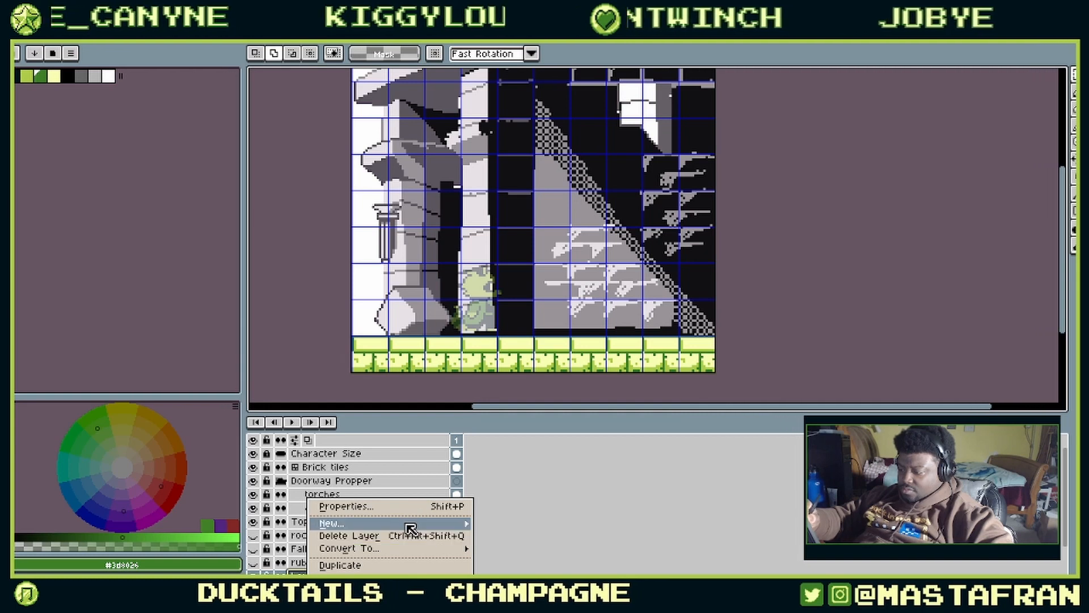
pyautogui.moveTo(409, 525)
pyautogui.click(765, 469)
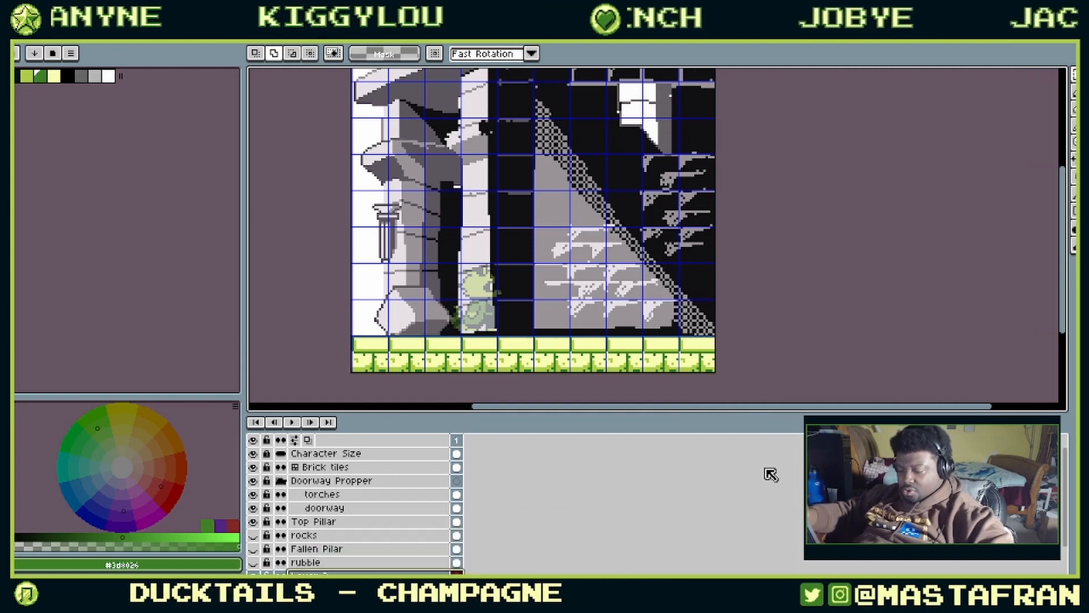
pyautogui.press('Delete')
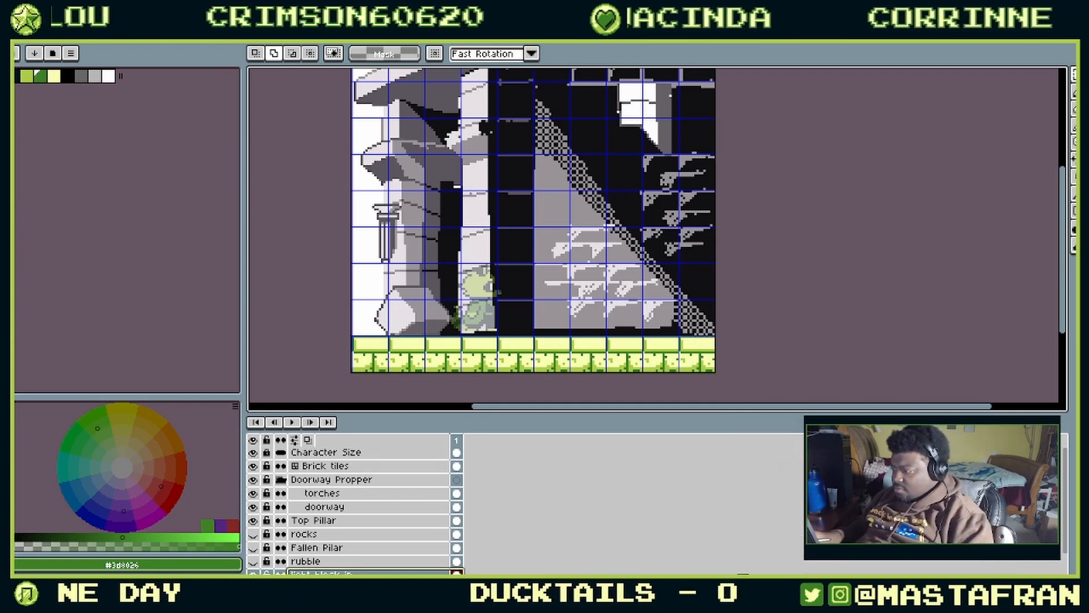
# Step: On the light block in layer, fill the brick highlights with pale yellow and the gray light area with light green
pyautogui.click(54, 77)
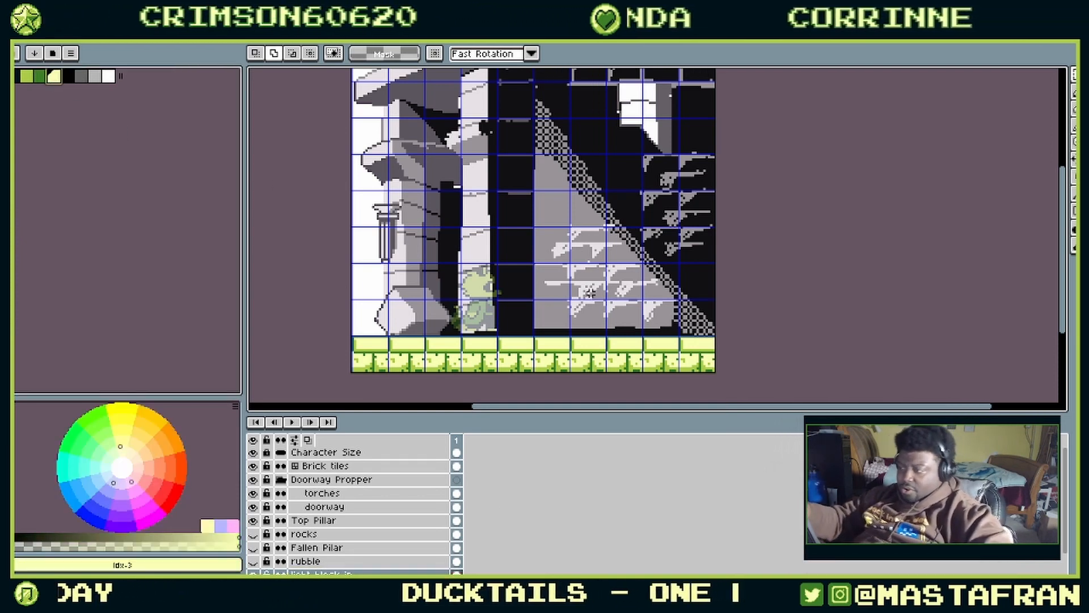
pyautogui.press('f')
pyautogui.click(600, 226)
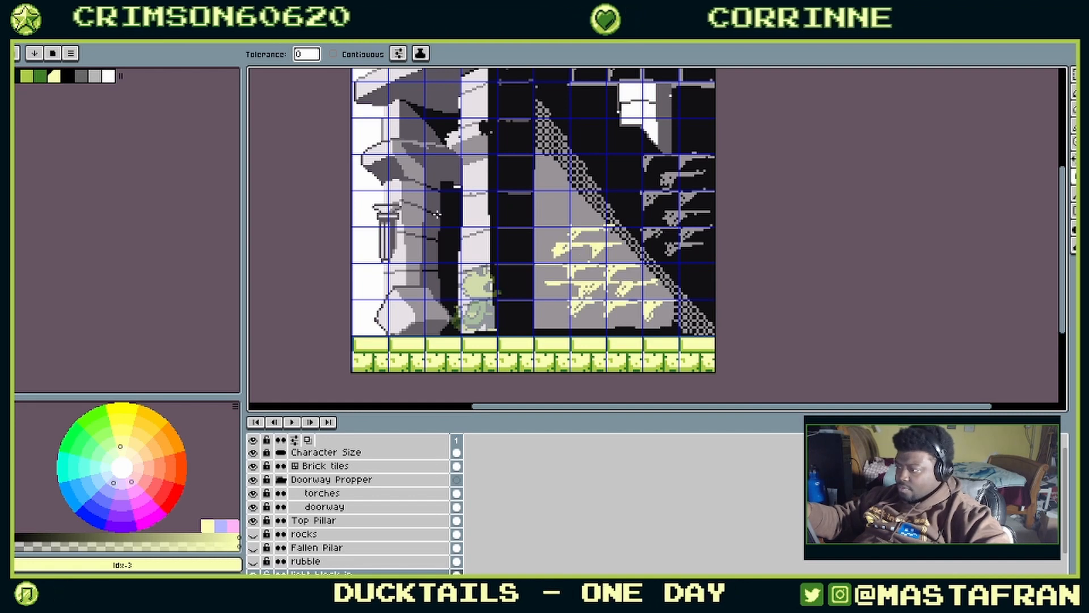
pyautogui.click(27, 77)
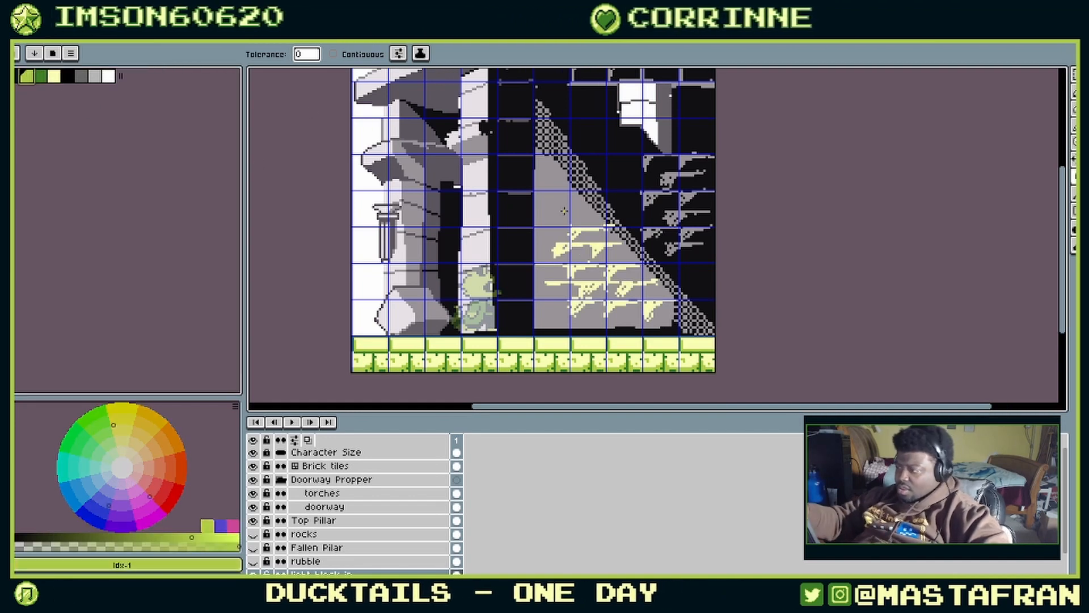
pyautogui.click(592, 236)
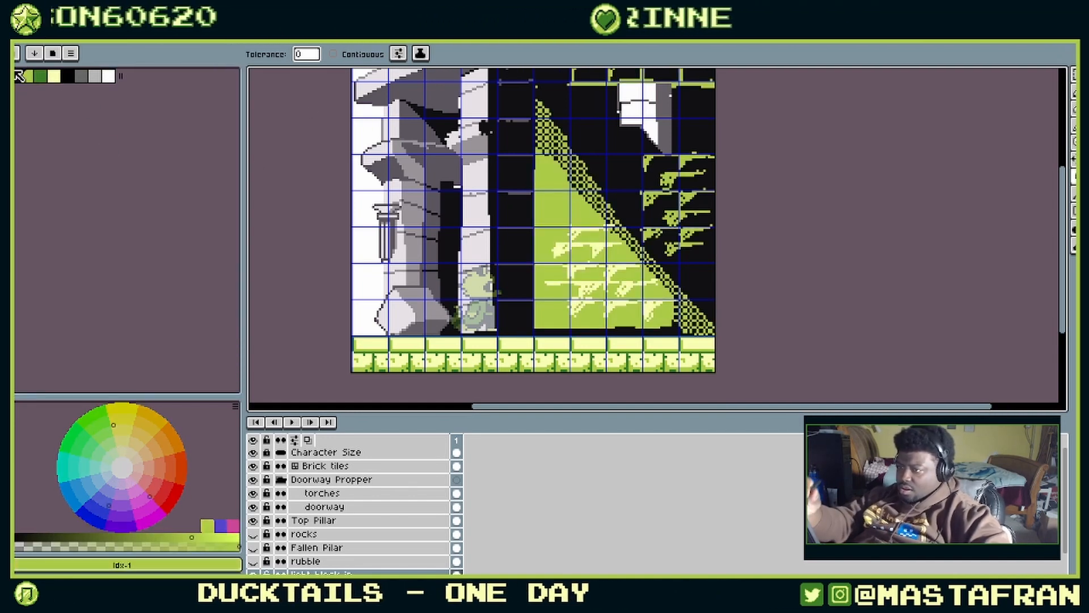
# Step: Try to fill the empty area around the bricks on the light block in layer with the darkest green
pyautogui.click(711, 110)
pyautogui.hotkey('ctrl', 'z')
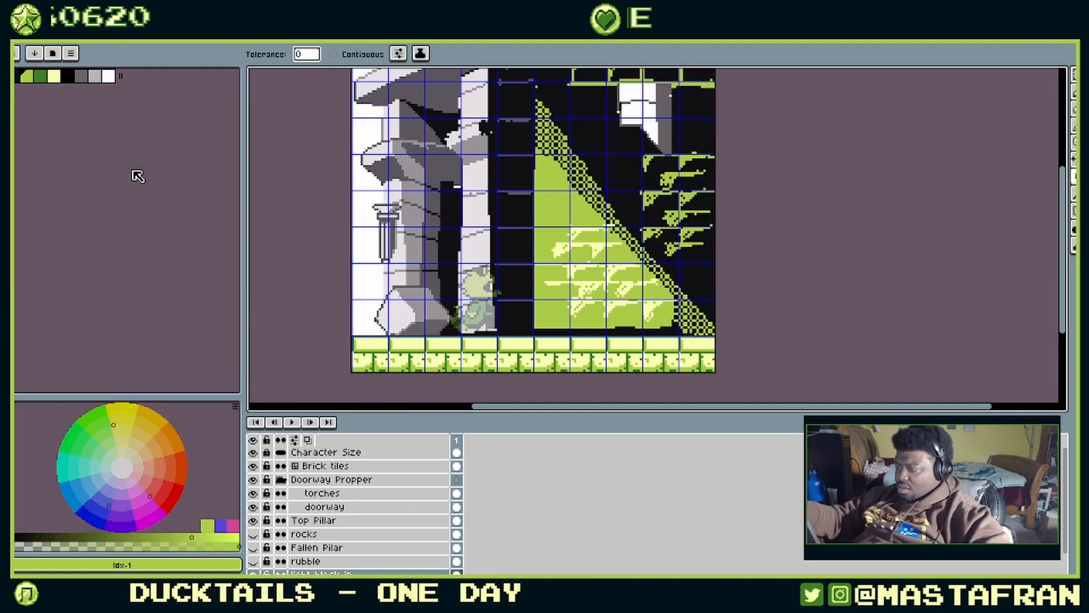
pyautogui.click(19, 76)
pyautogui.moveTo(742, 169); pyautogui.dragTo(722, 202)
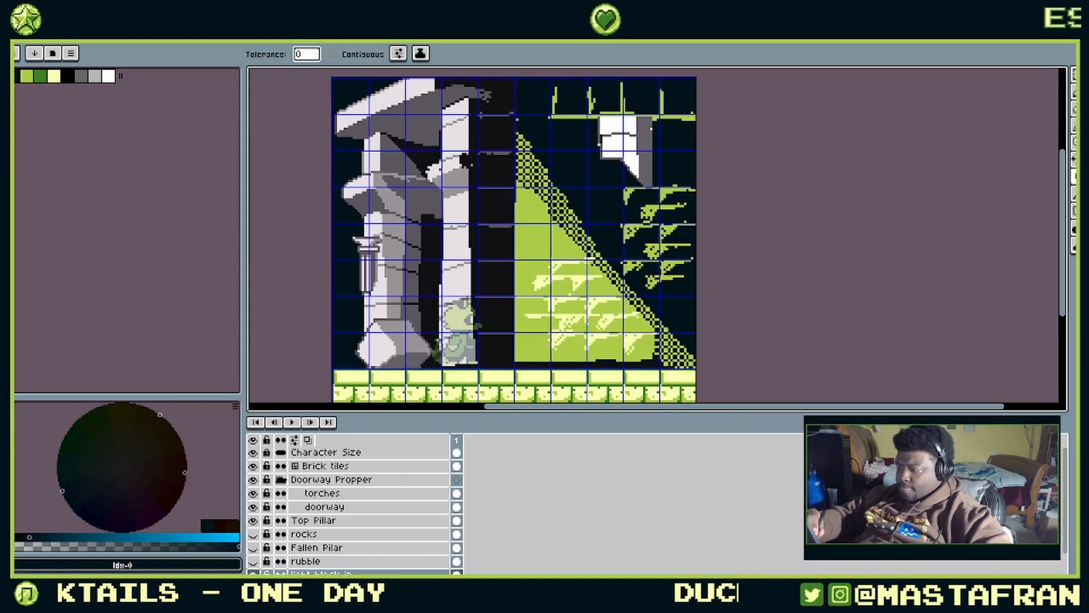
# Step: Toggle the visibility of light block in and the layers beneath it to find which one holds the black backdrop
pyautogui.click(252, 588)
pyautogui.click(253, 574)
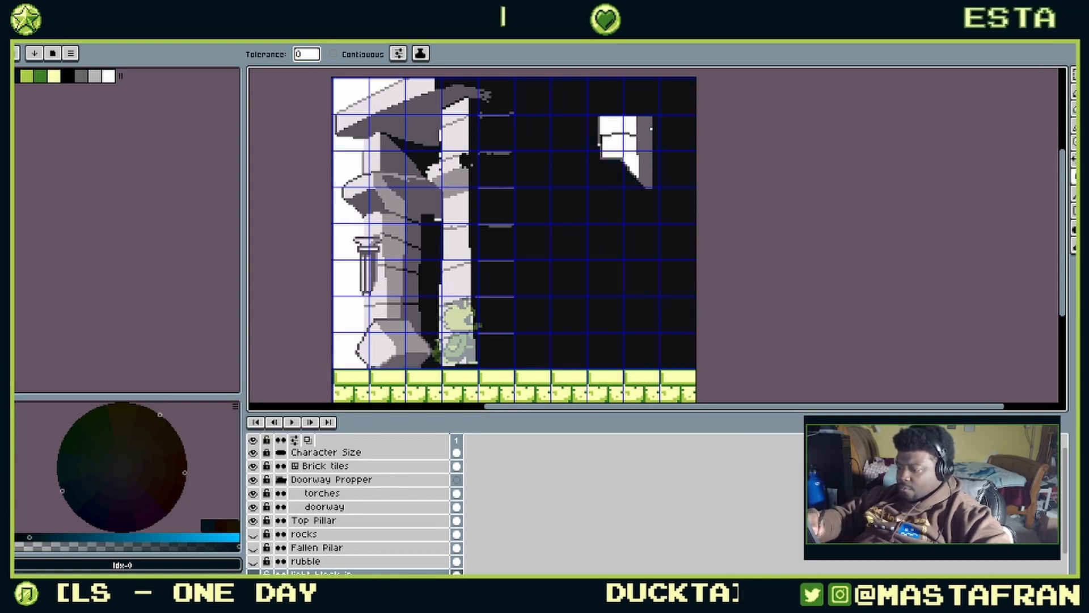
pyautogui.click(253, 574)
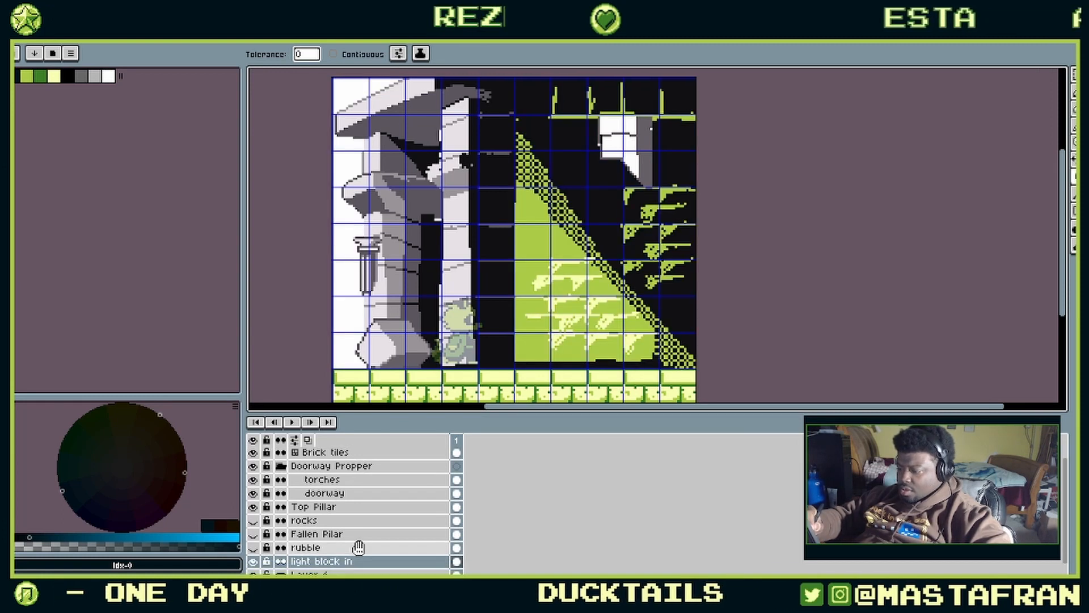
pyautogui.scroll(-2, 352, 548)
pyautogui.click(253, 547)
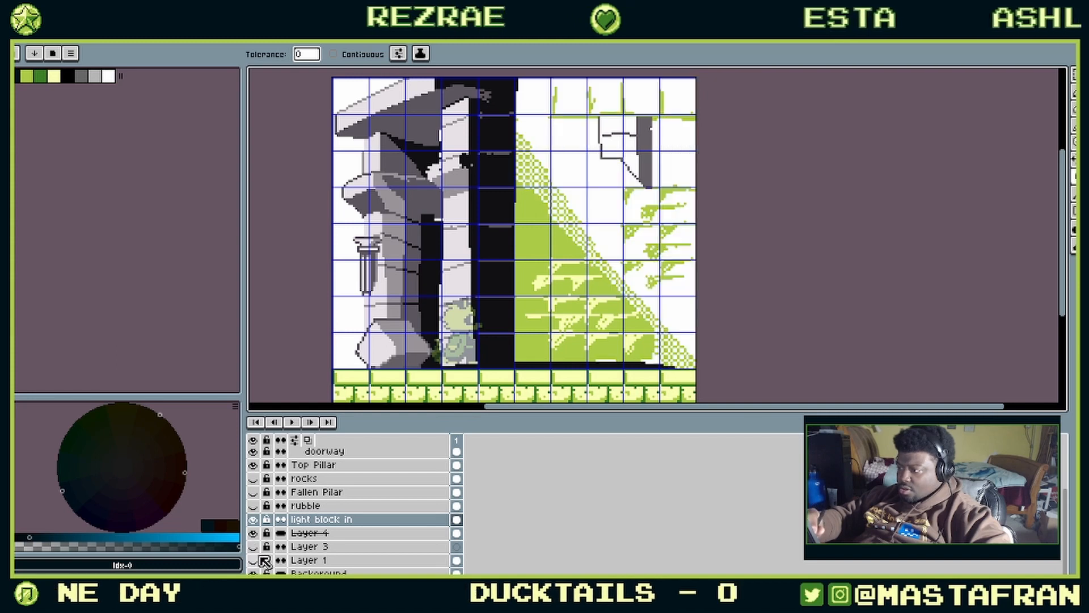
pyautogui.click(253, 546)
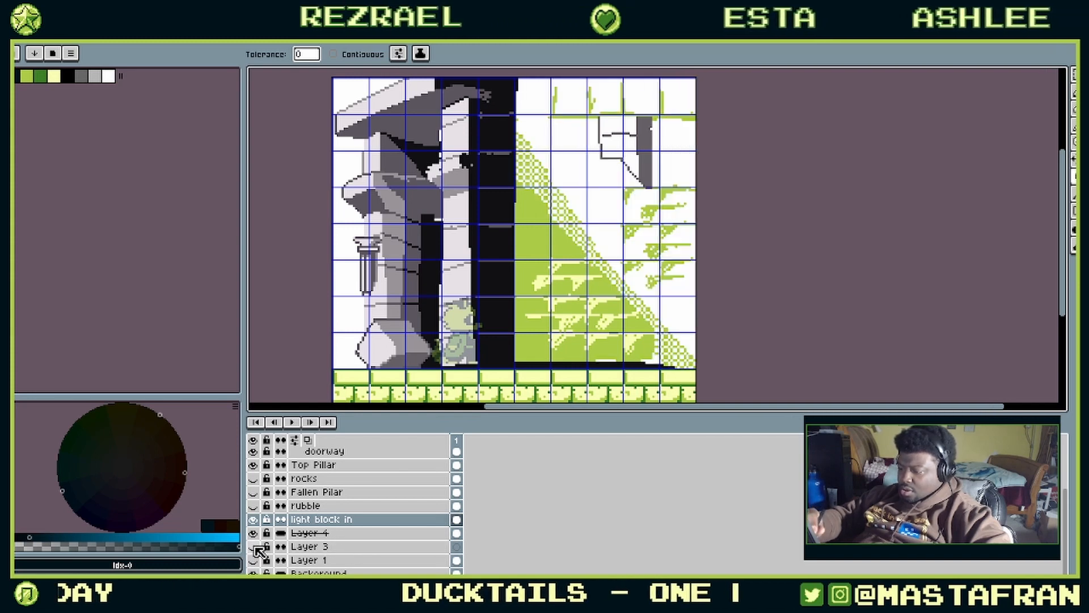
# Step: Rename Layer 3 as back background start and toggle the visibility of the lower layers
pyautogui.doubleClick(311, 546)
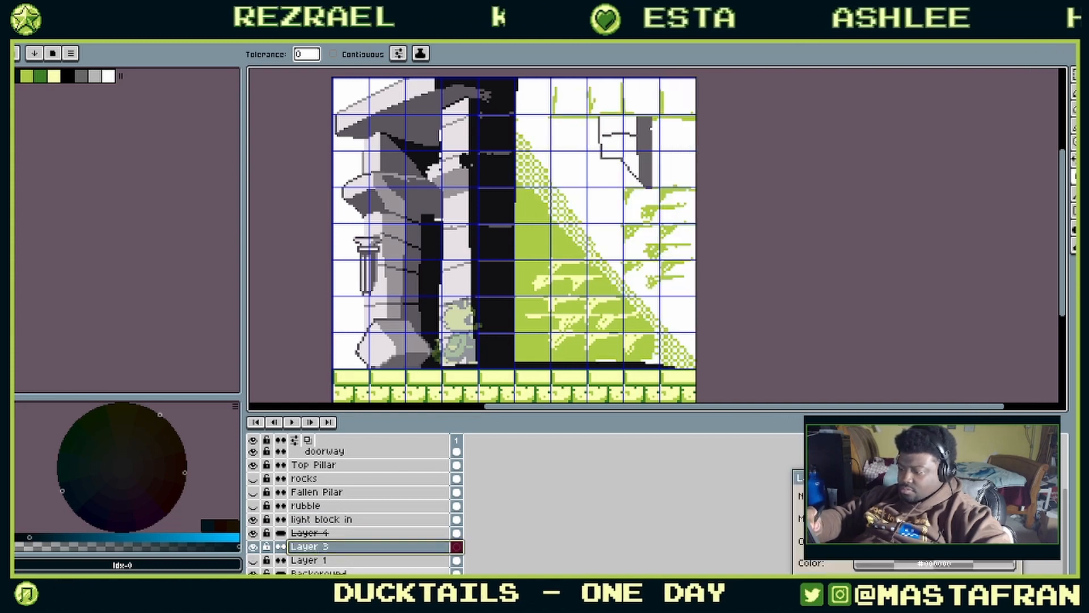
pyautogui.write('back')
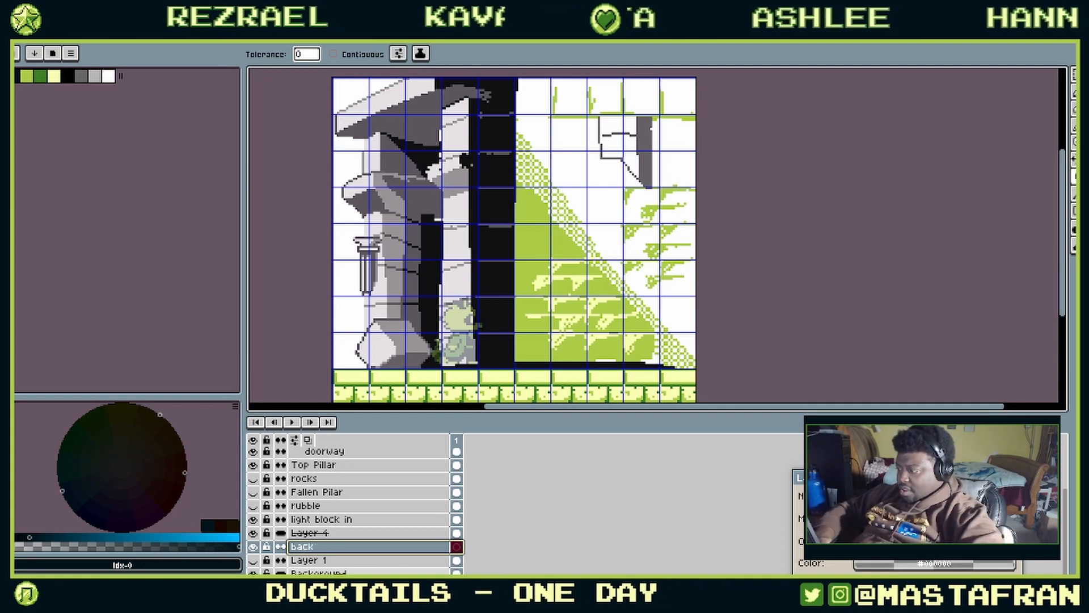
pyautogui.write(' background')
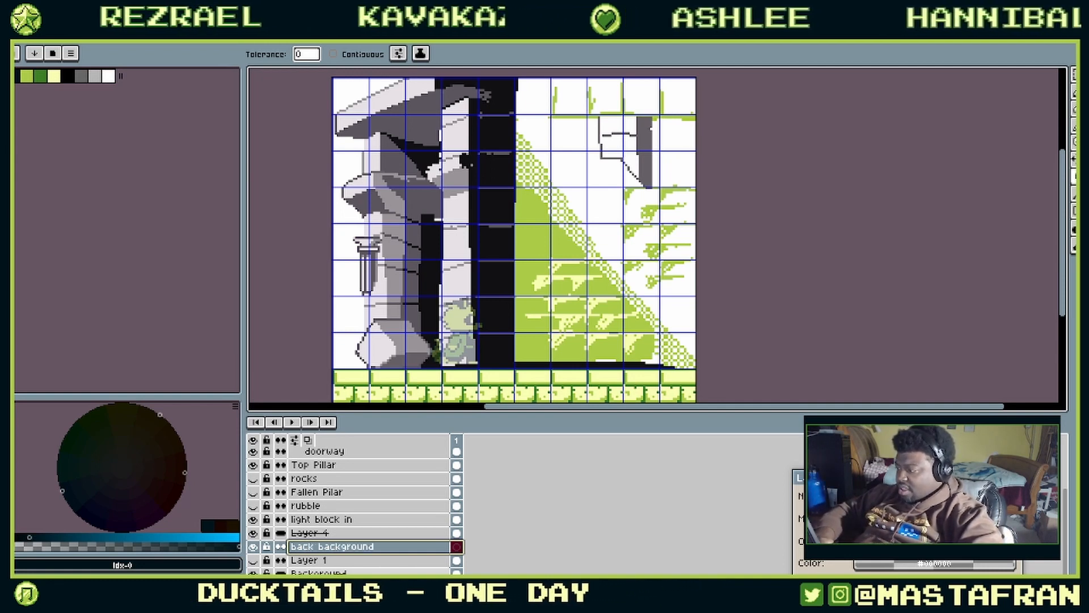
pyautogui.write(' start')
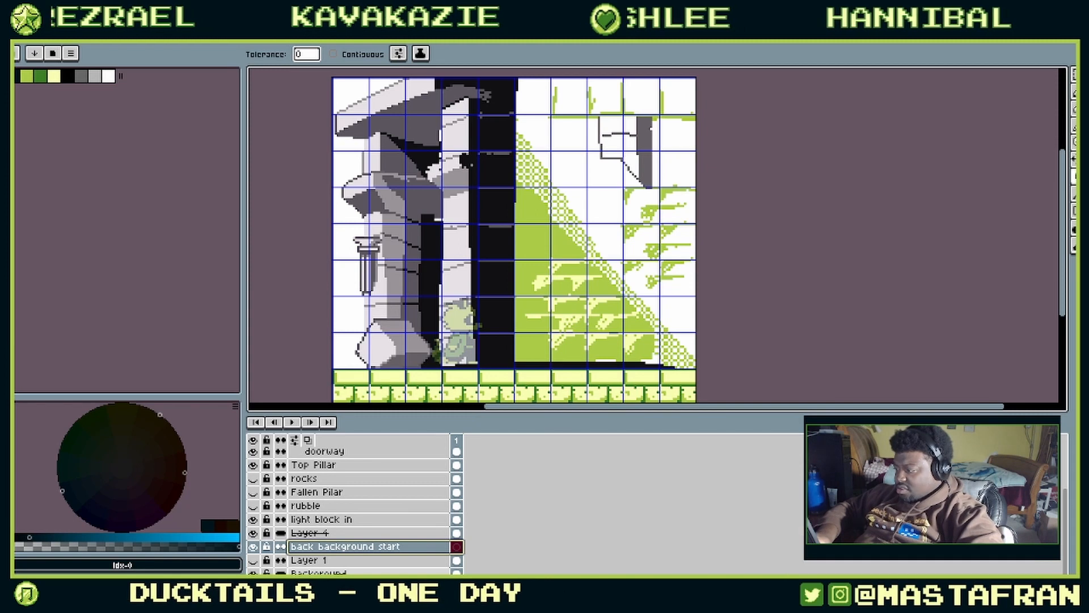
pyautogui.click(253, 561)
pyautogui.click(254, 560)
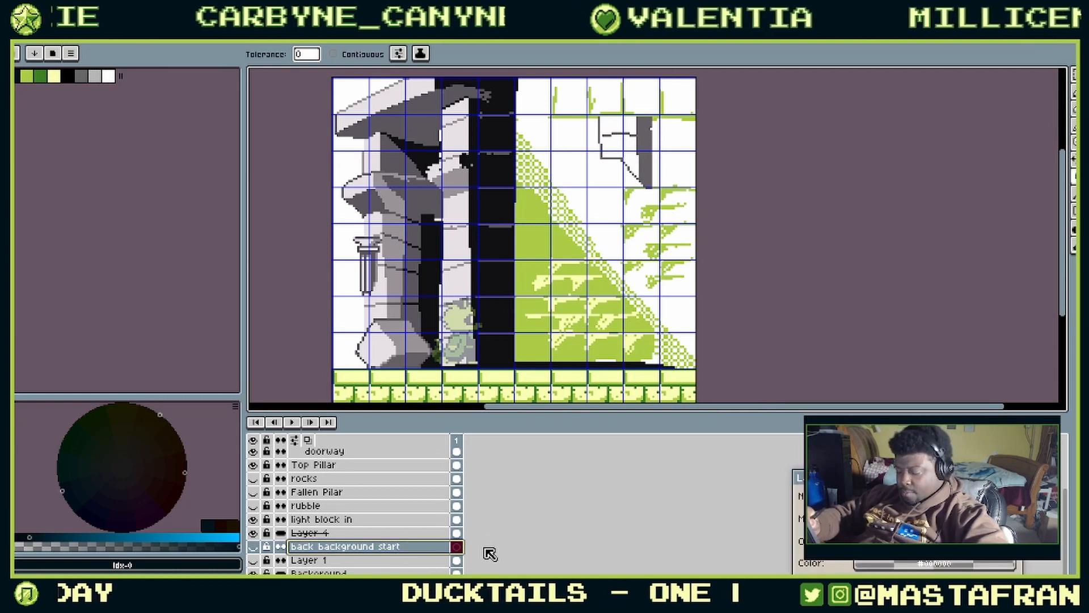
# Step: Give the name back background start to Layer 1 instead of Layer 3, and make that layer visible
pyautogui.click(419, 561)
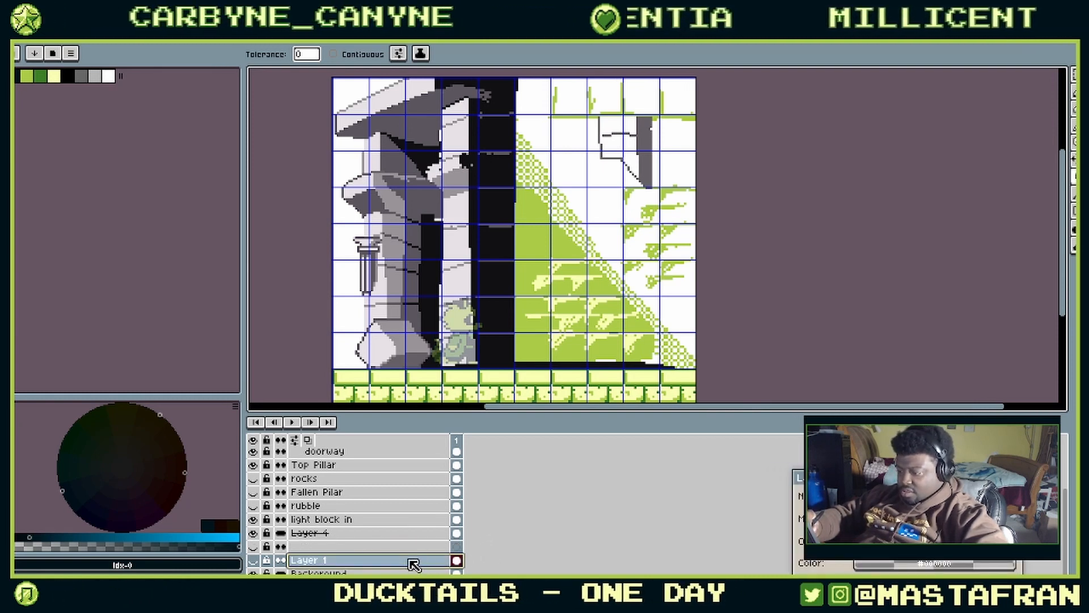
pyautogui.write('v')
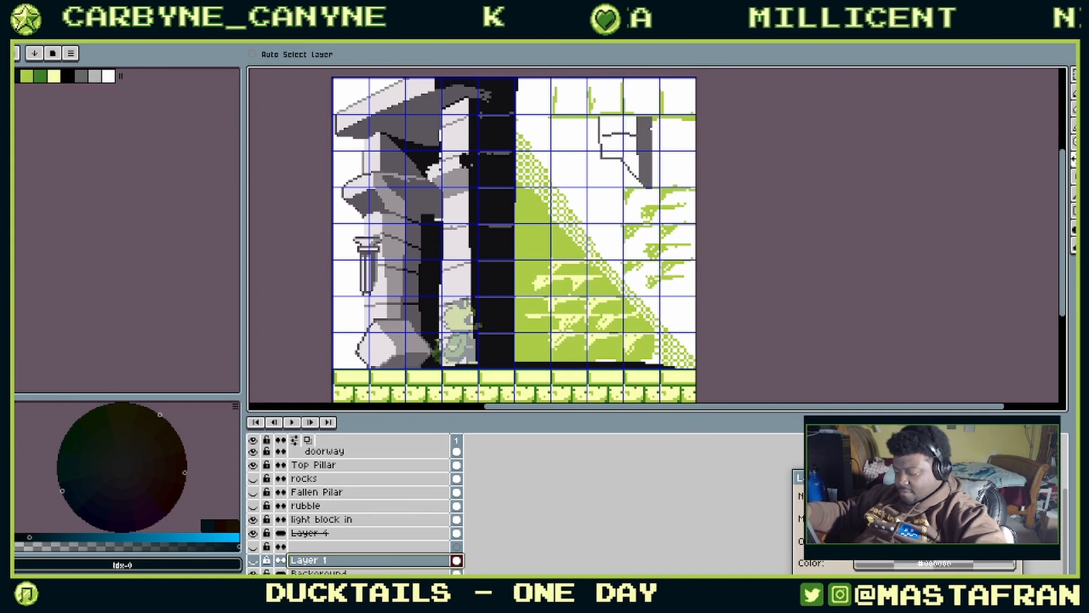
pyautogui.write('back background start')
pyautogui.moveTo(907, 477); pyautogui.dragTo(931, 156)
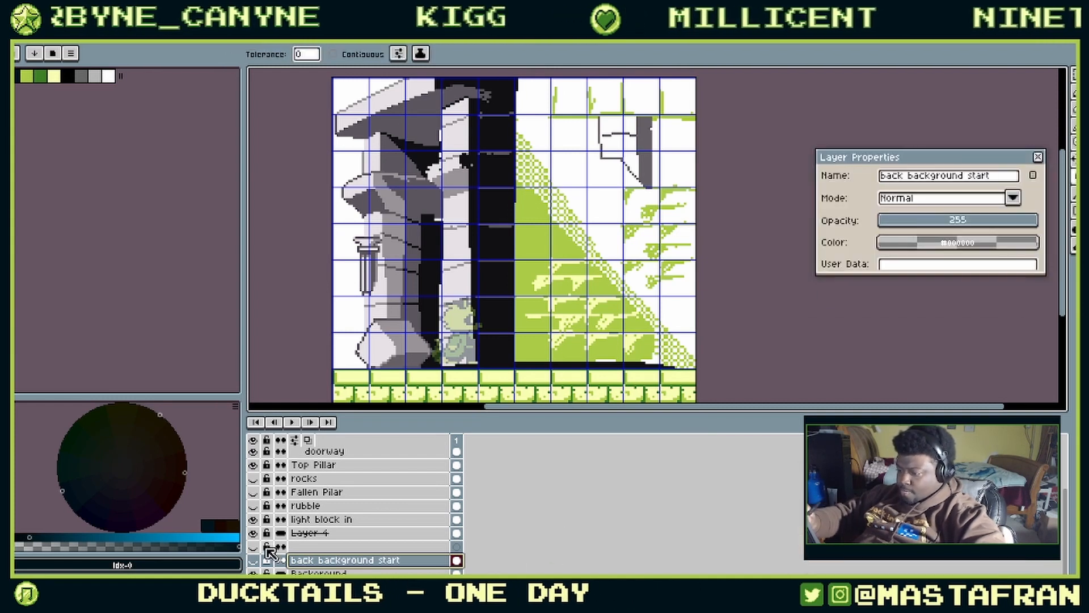
pyautogui.click(253, 560)
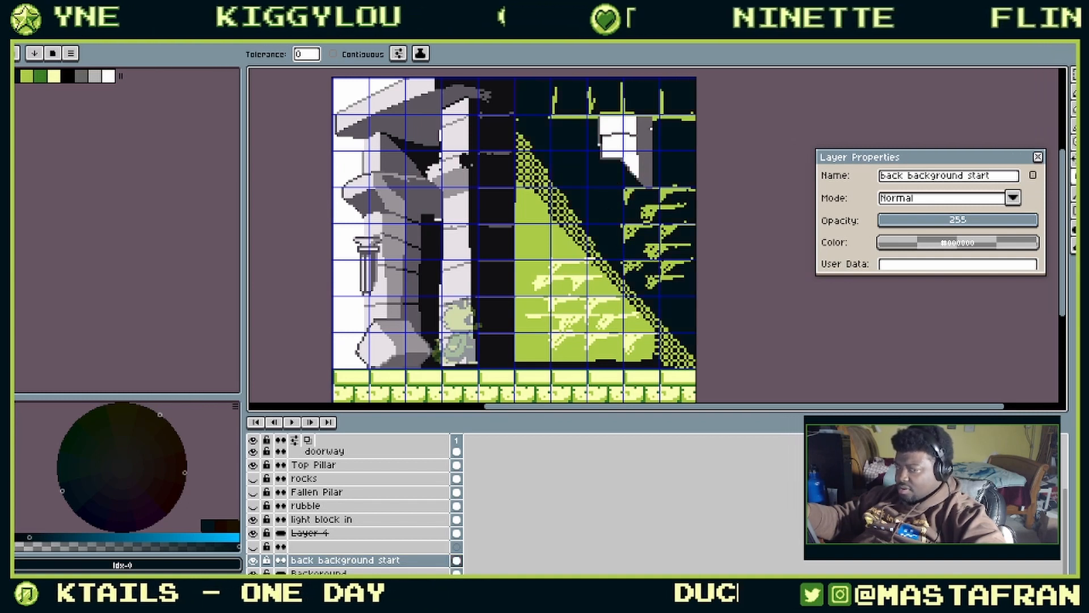
# Step: Test a dark gray fill on the back background start layer, and refill it with the palette's darkest green
pyautogui.click(81, 76)
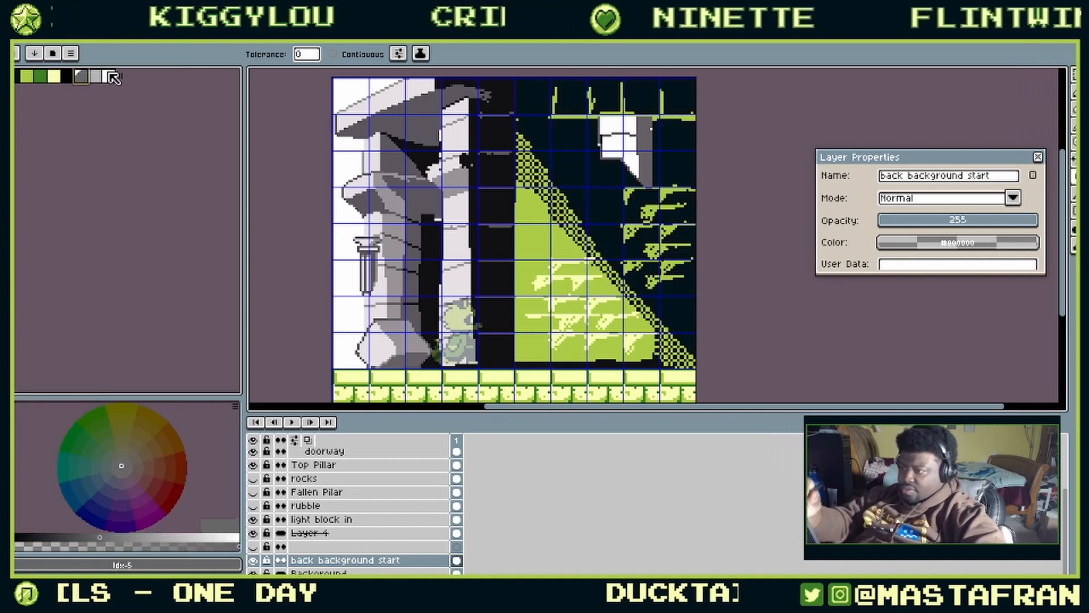
pyautogui.click(584, 181)
pyautogui.click(27, 76)
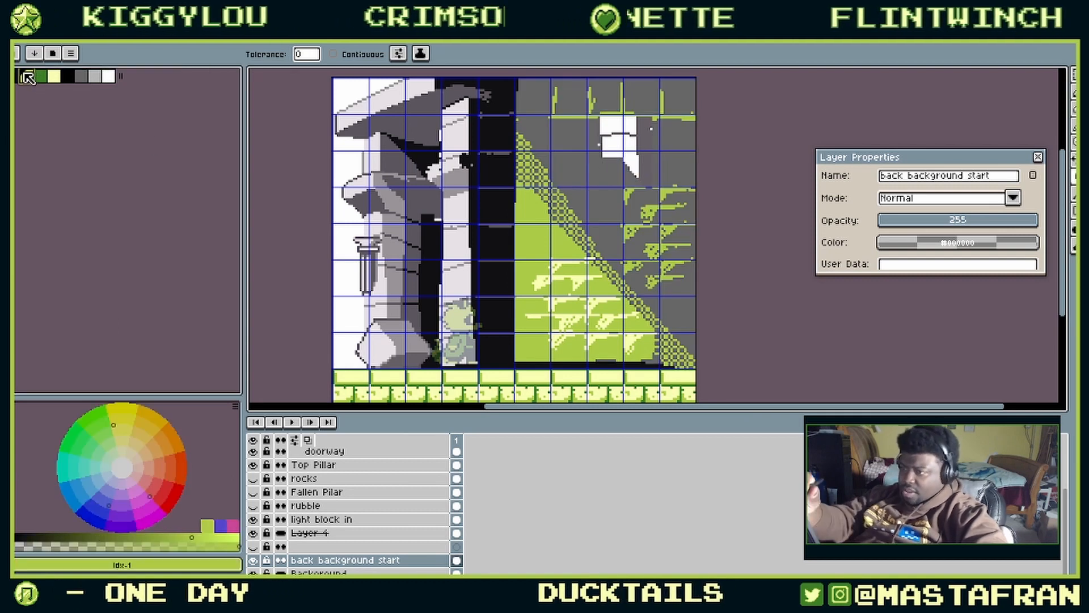
pyautogui.click(17, 76)
pyautogui.click(579, 169)
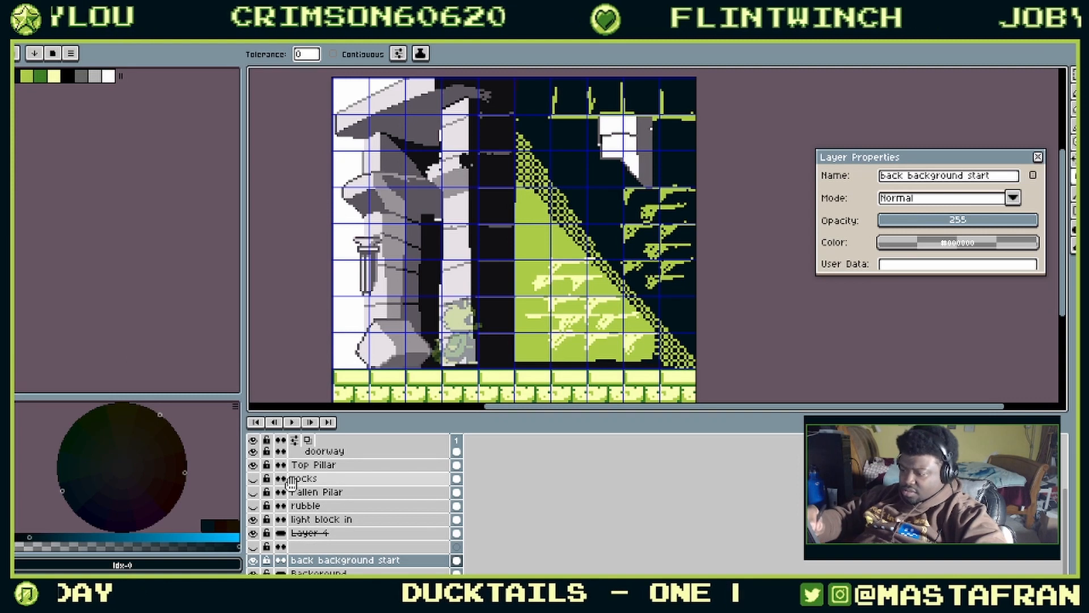
# Step: Hide the Doorway Propper group and switch to the open temple hallway sprite containing the Brick_Groud layer
pyautogui.scroll(2, 299, 545)
pyautogui.click(253, 477)
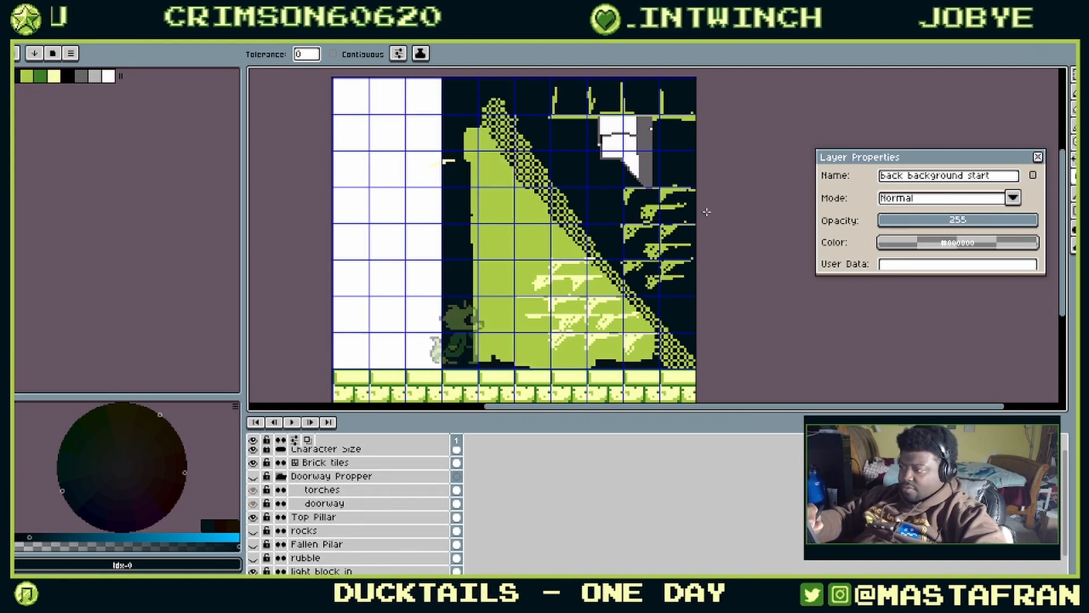
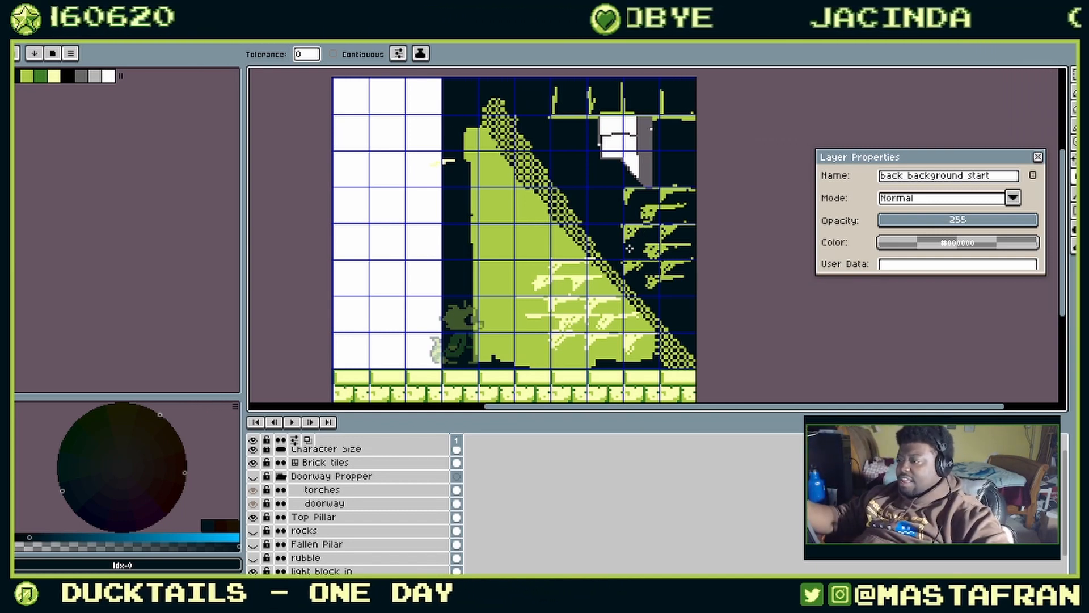
pyautogui.hotkey('ctrl', 'Tab')
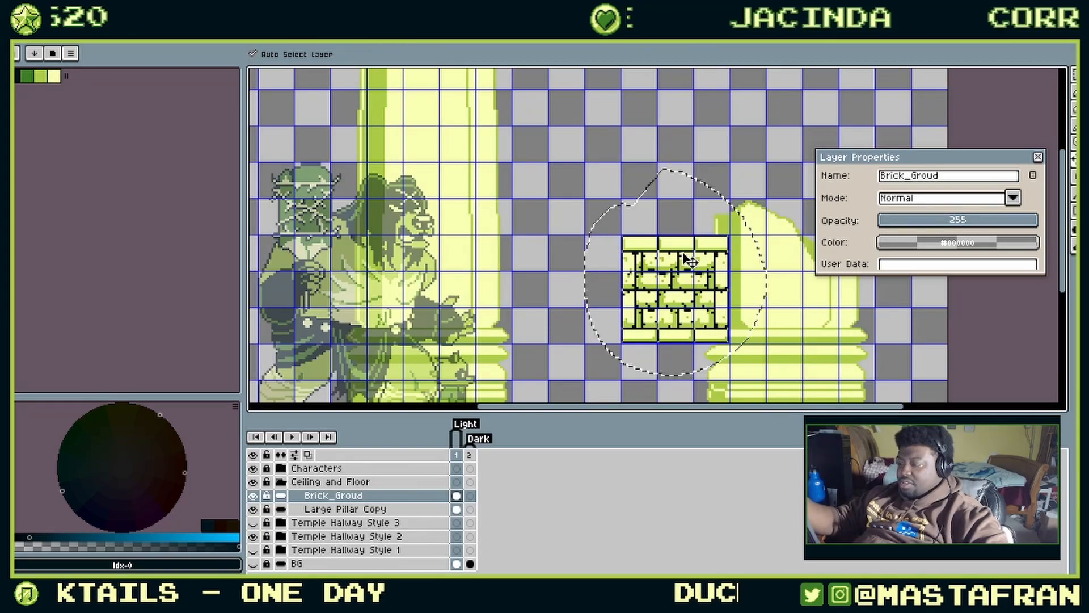
# Step: Clear the selection and show all the hallway sprite's background layers to study the full scene, and return to the doorway sprite
pyautogui.hotkey('ctrl', 'd')
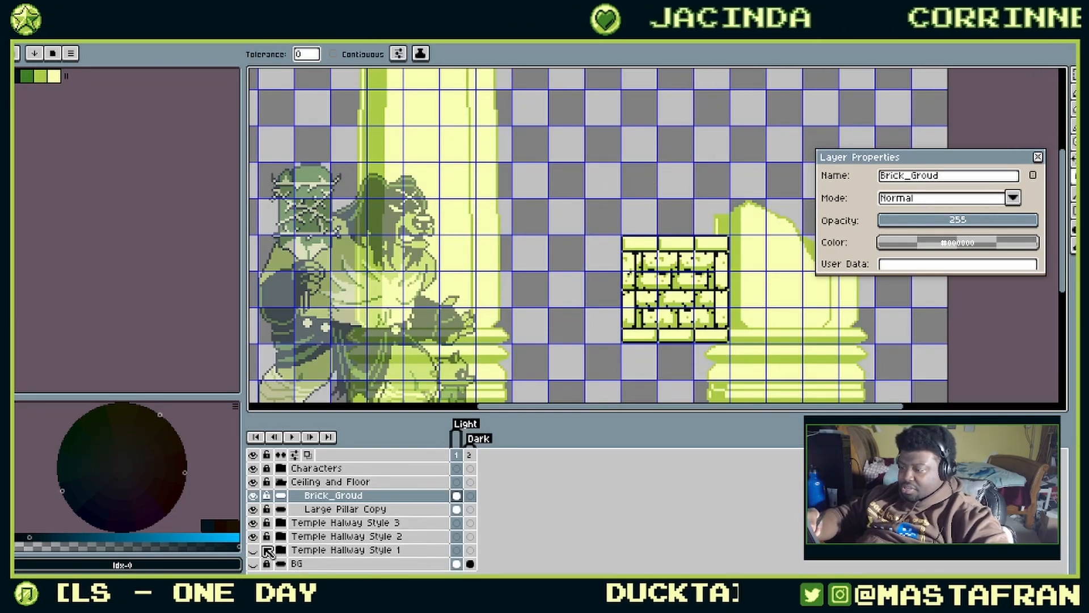
pyautogui.click(253, 549)
pyautogui.click(253, 563)
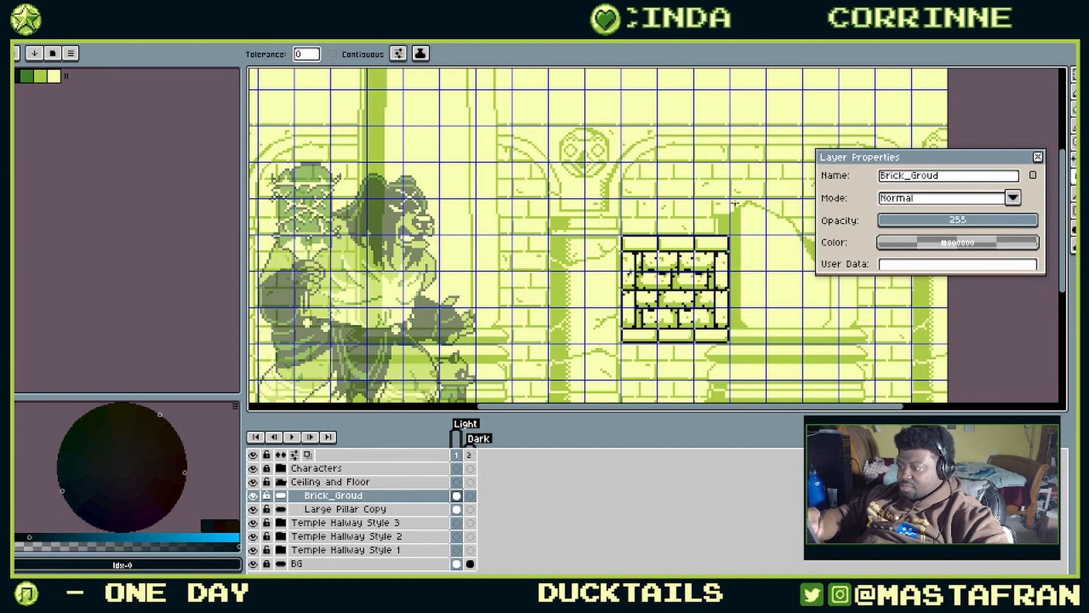
pyautogui.moveTo(615, 274); pyautogui.dragTo(697, 215)
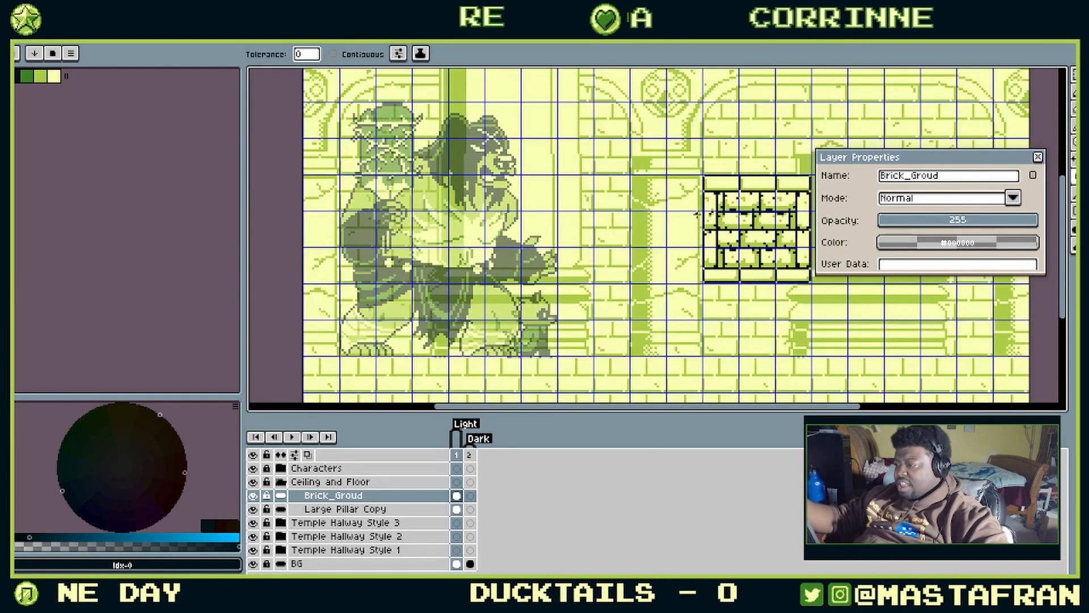
pyautogui.scroll(-2, 697, 214)
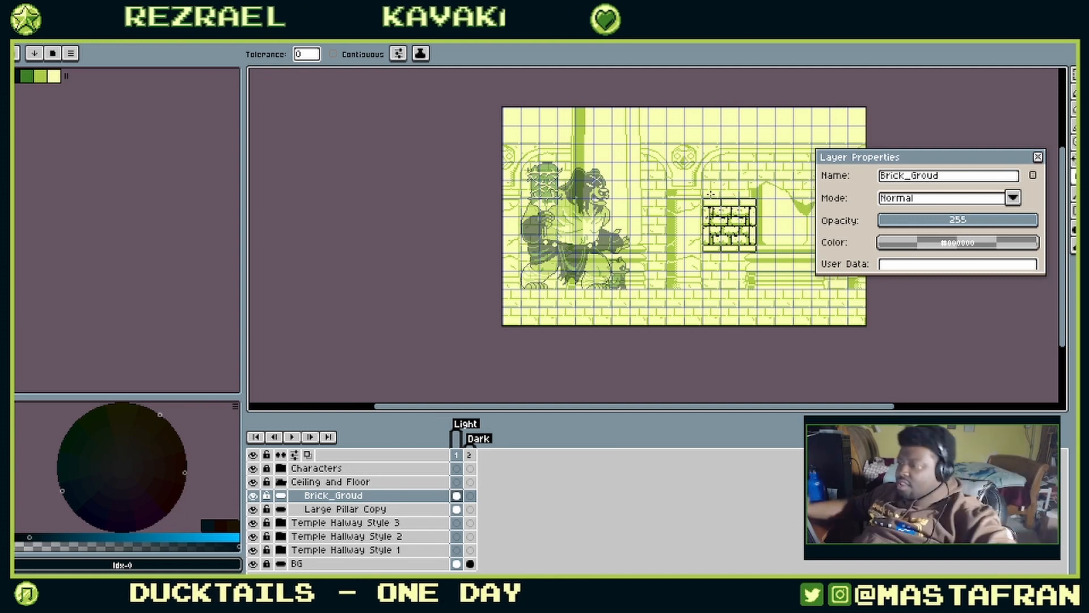
pyautogui.hotkey('ctrl', 'Tab')
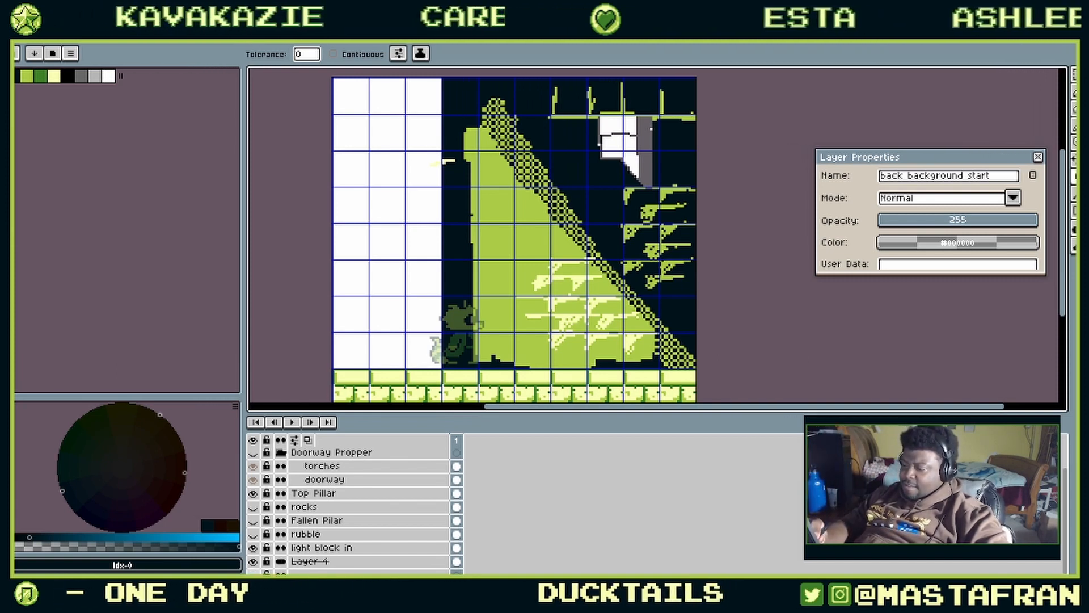
# Step: Select the back background start layer and toggle its visibility to check what it covers
pyautogui.click(322, 573)
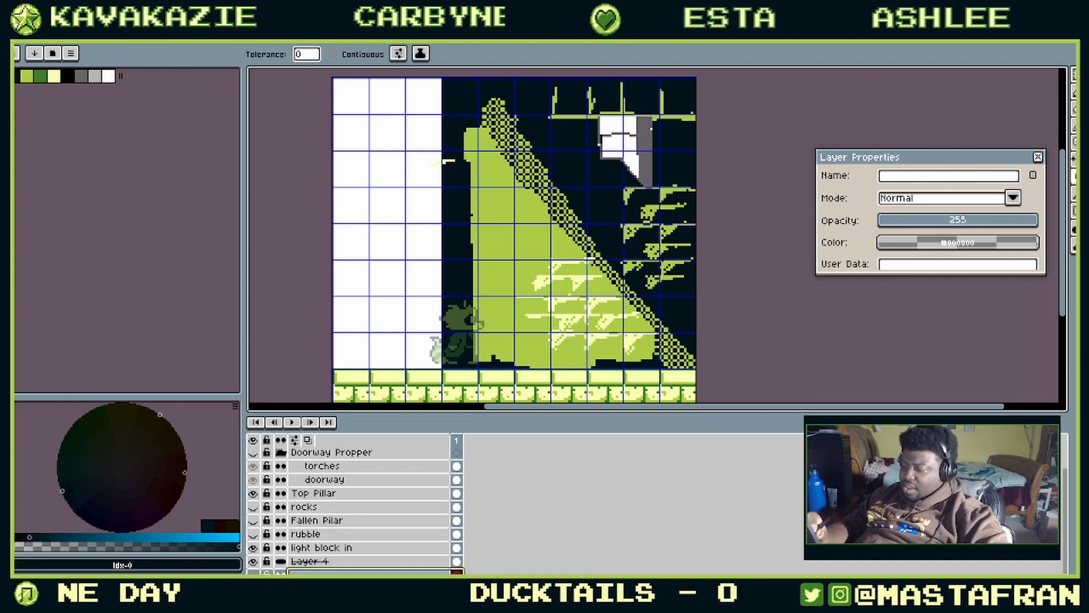
pyautogui.rightClick(322, 572)
pyautogui.click(309, 573)
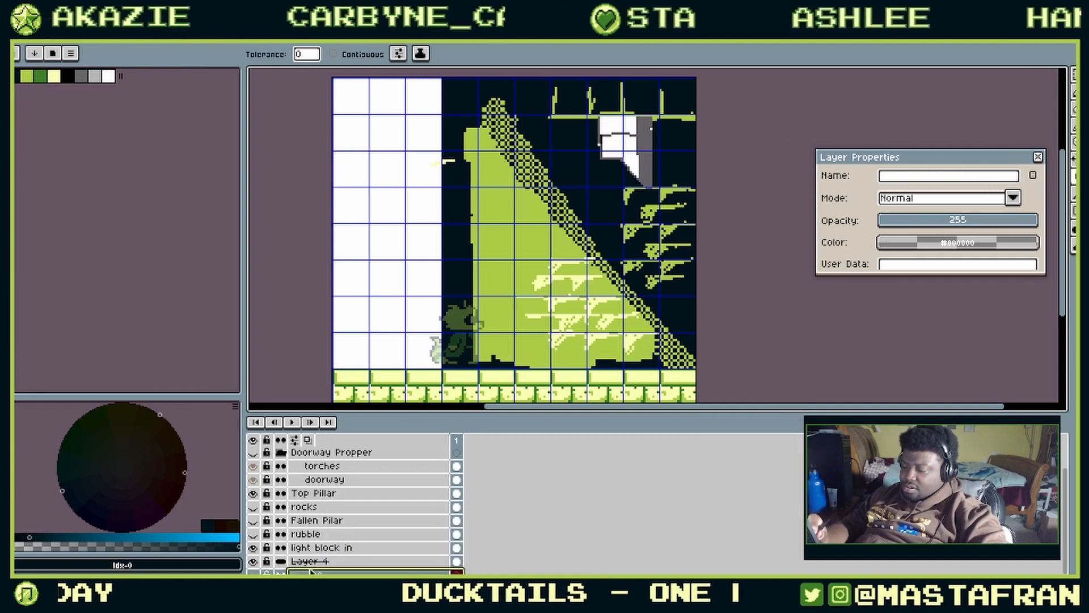
pyautogui.press('Return')
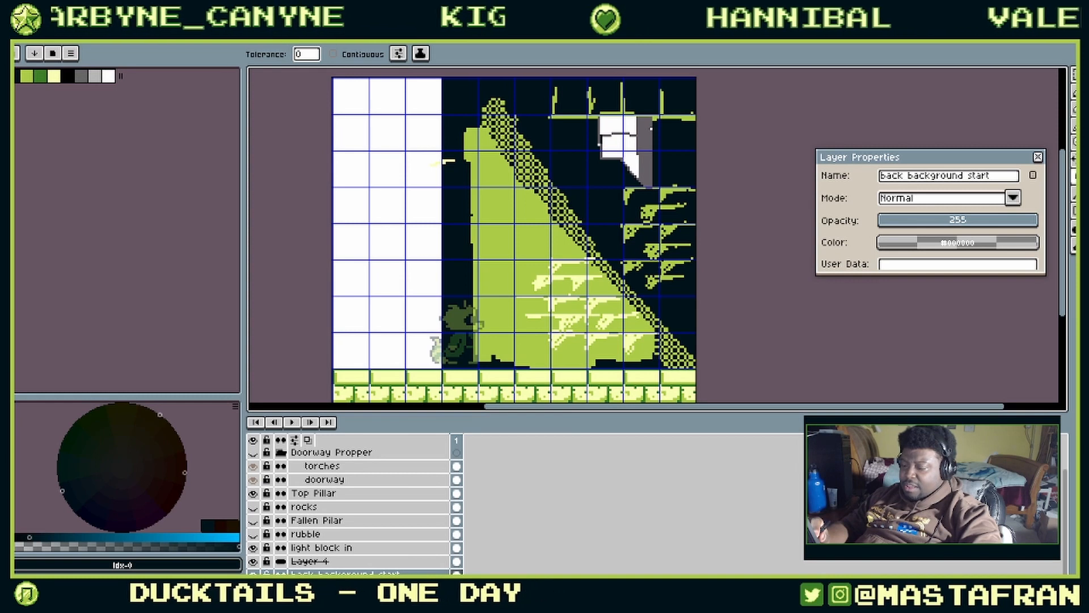
pyautogui.scroll(-1, 357, 518)
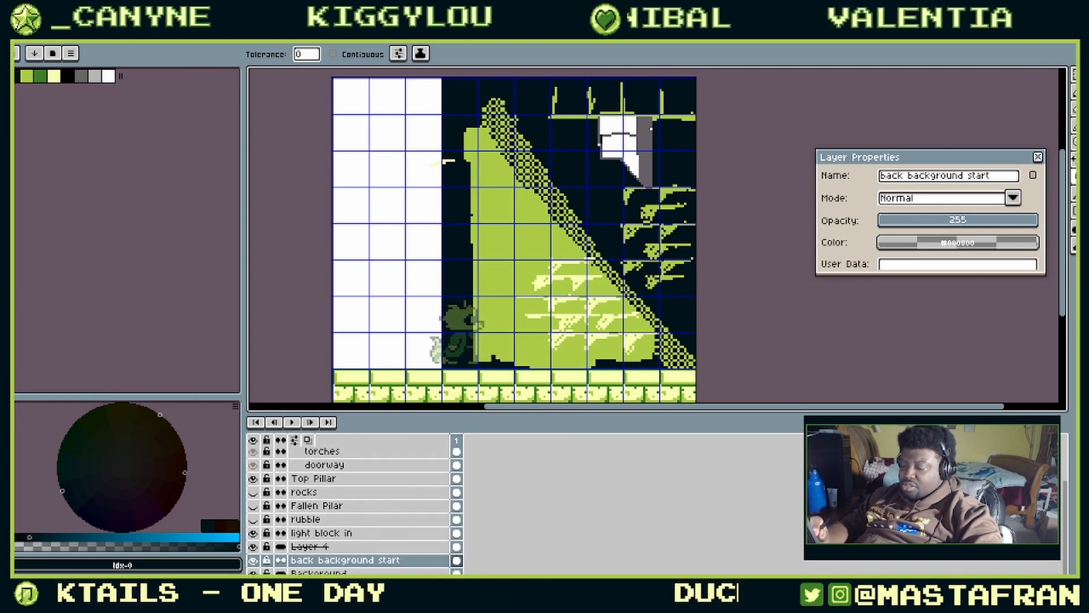
pyautogui.click(254, 560)
pyautogui.click(253, 559)
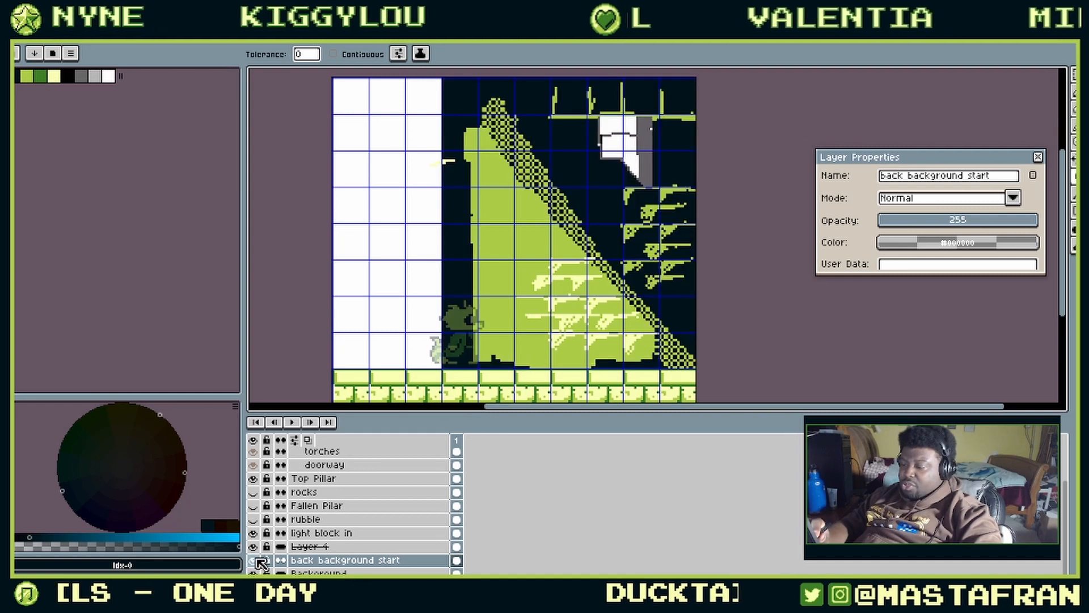
pyautogui.click(257, 561)
pyautogui.click(257, 560)
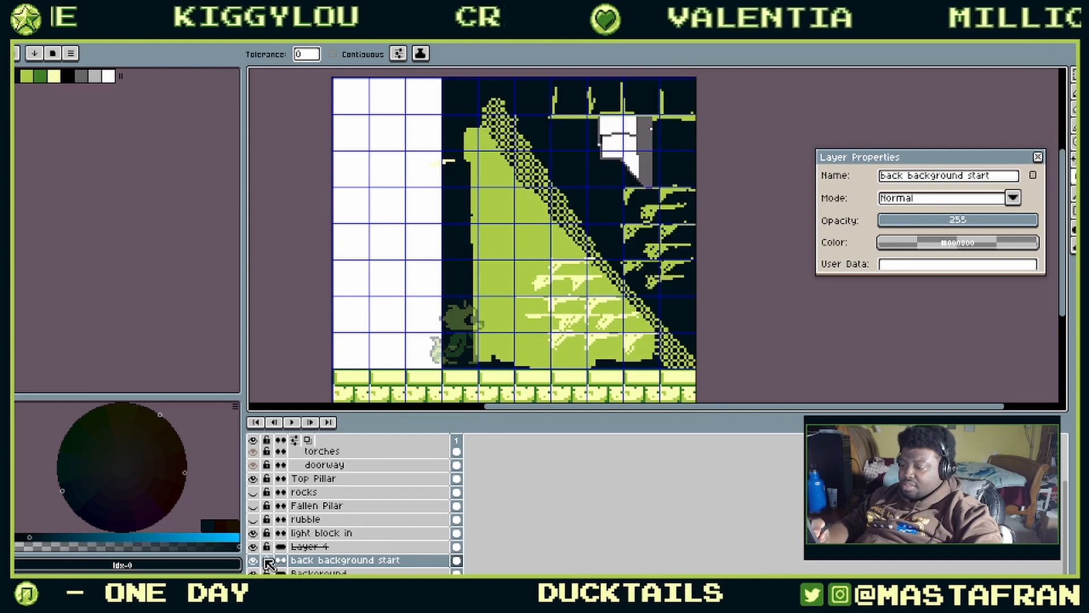
# Step: Collapse the Doorway Propper group and hide it together with the Top Pillar layer
pyautogui.scroll(3, 329, 549)
pyautogui.click(254, 481)
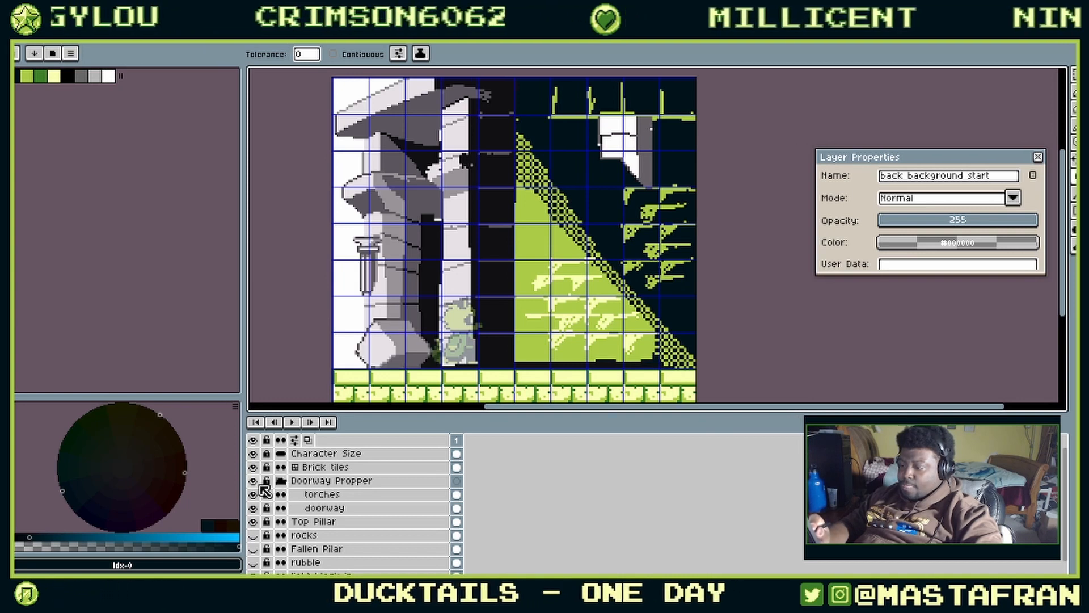
pyautogui.click(253, 481)
pyautogui.click(280, 480)
pyautogui.click(253, 481)
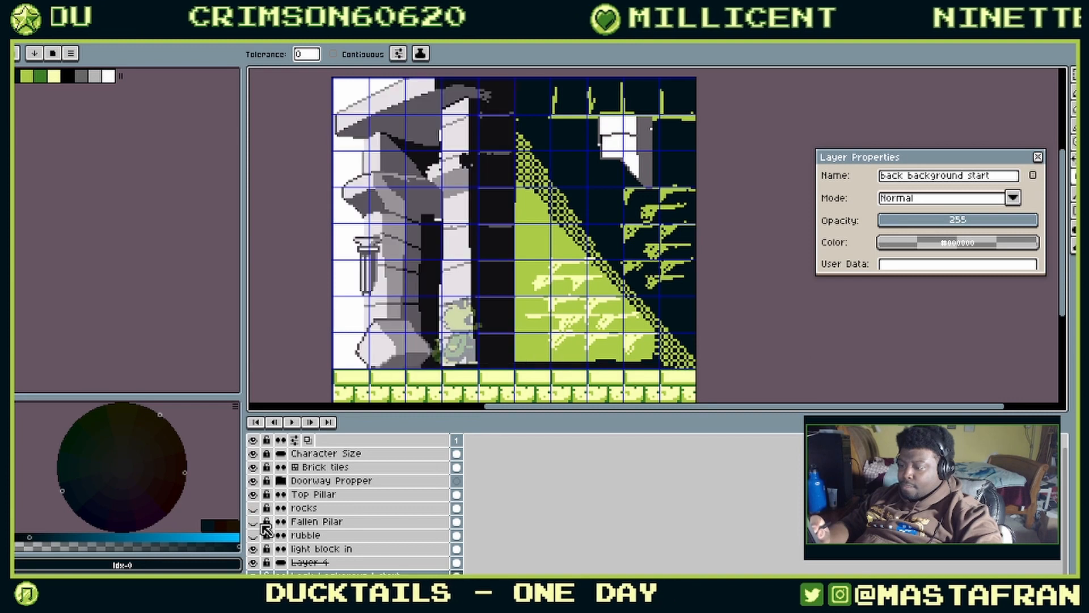
pyautogui.moveTo(254, 495); pyautogui.dragTo(254, 481)
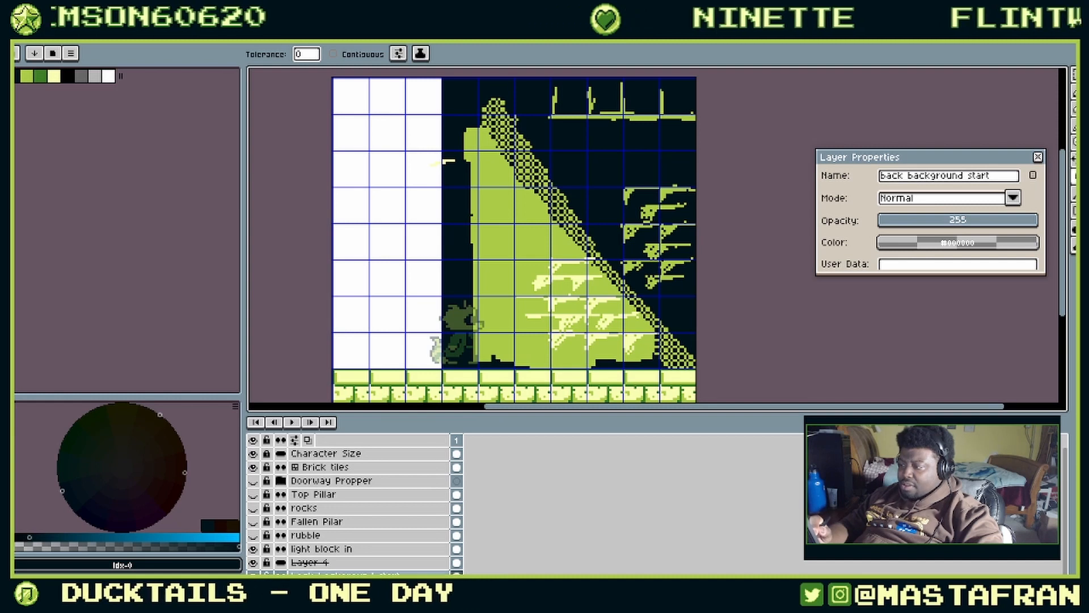
# Step: Compare the scene with and without the light block in layer, and leave that layer hidden
pyautogui.click(255, 549)
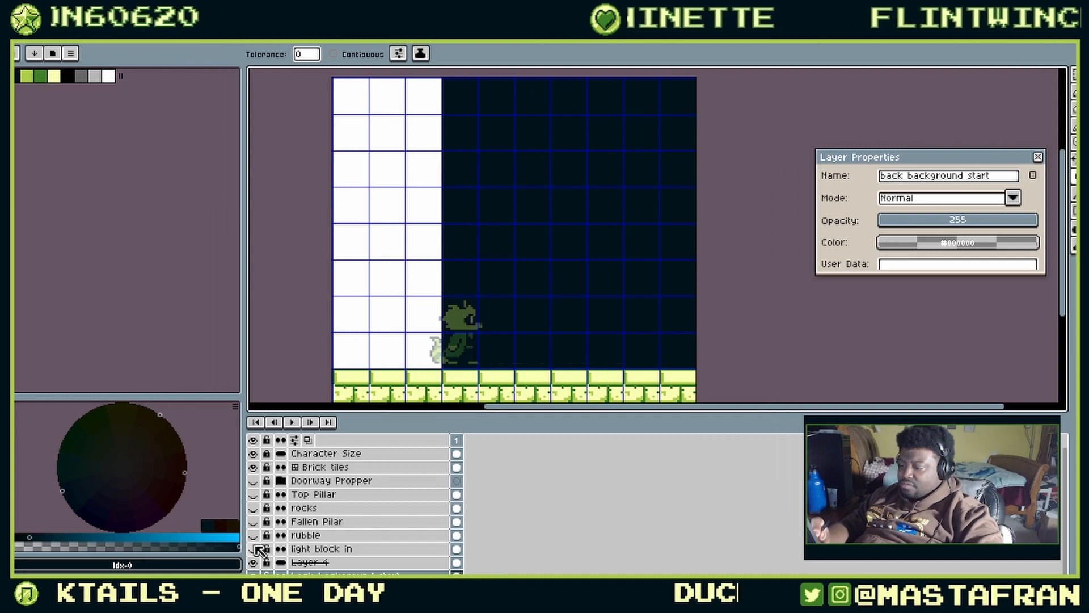
pyautogui.click(255, 549)
pyautogui.click(255, 549)
pyautogui.click(255, 549)
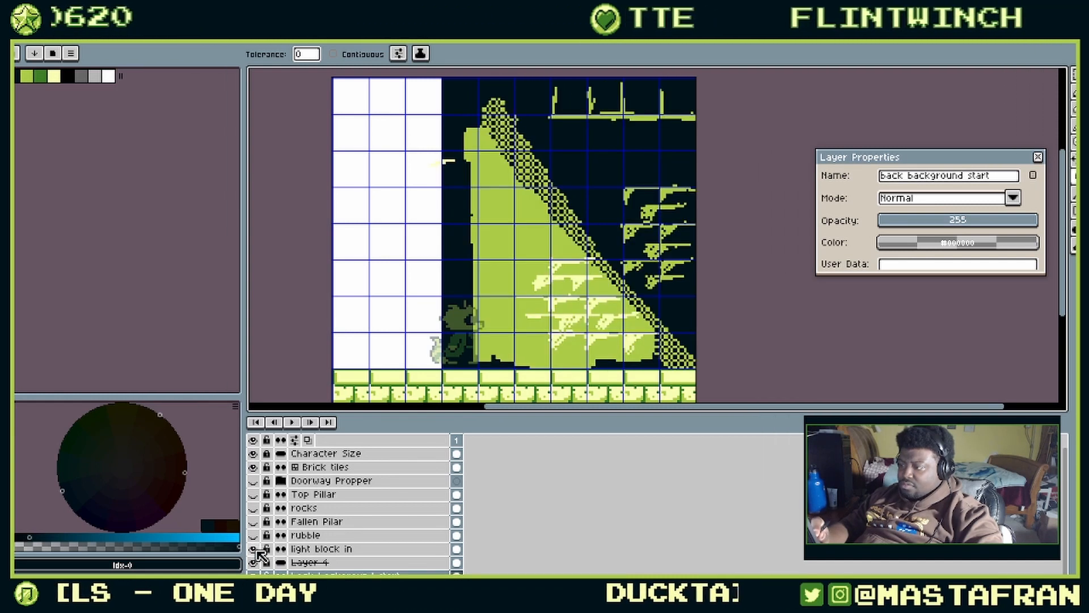
pyautogui.click(388, 547)
pyautogui.click(255, 548)
pyautogui.click(255, 548)
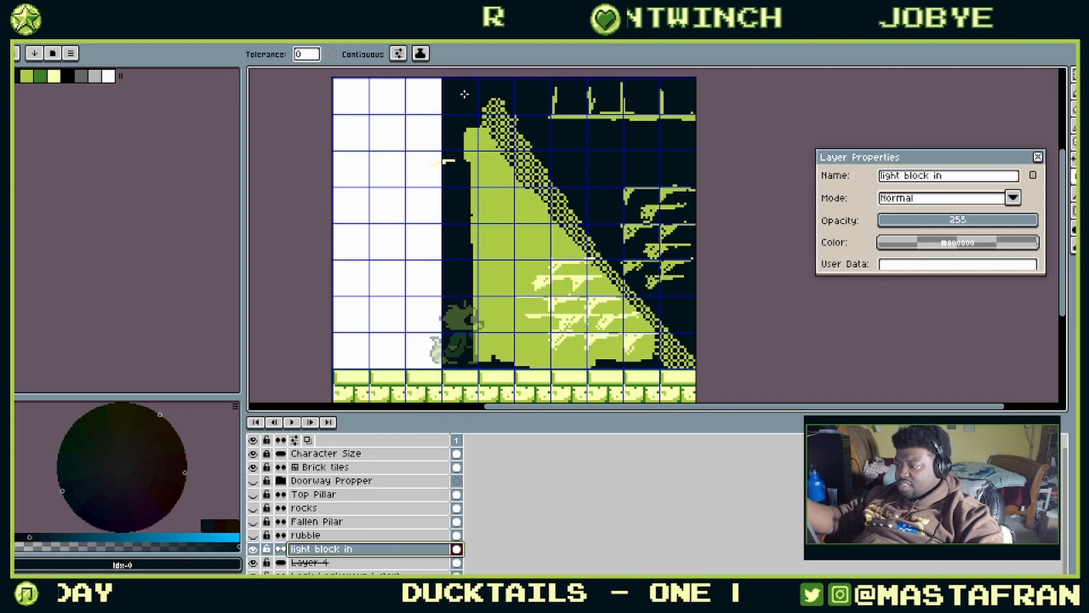
pyautogui.click(254, 549)
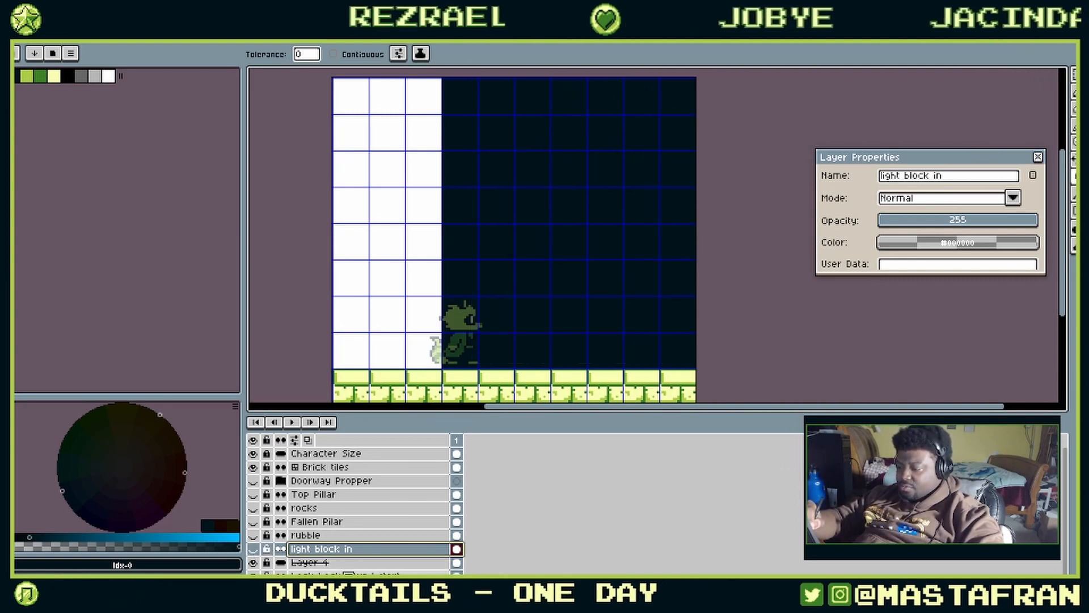
# Step: Duplicate the back background start layer and name the copy Light
pyautogui.click(400, 574)
pyautogui.rightClick(400, 574)
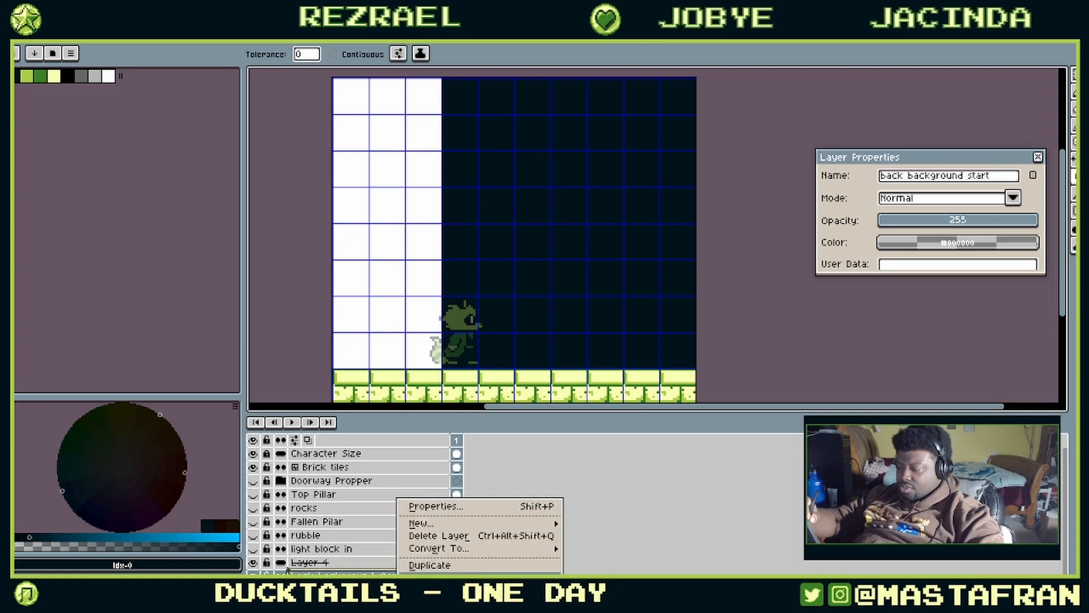
pyautogui.click(486, 566)
pyautogui.doubleClick(360, 572)
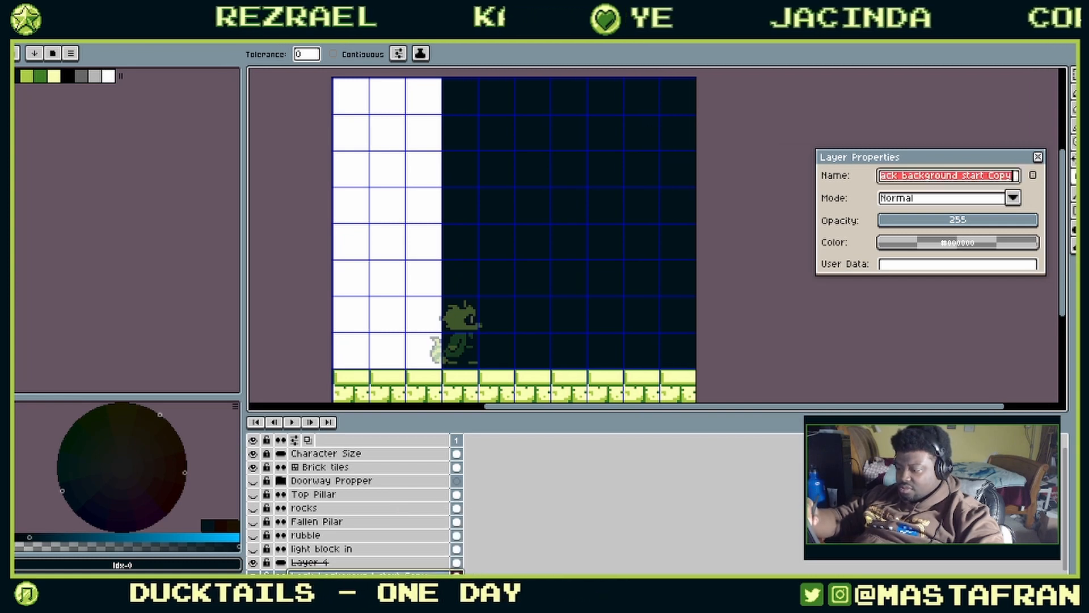
pyautogui.write('Light')
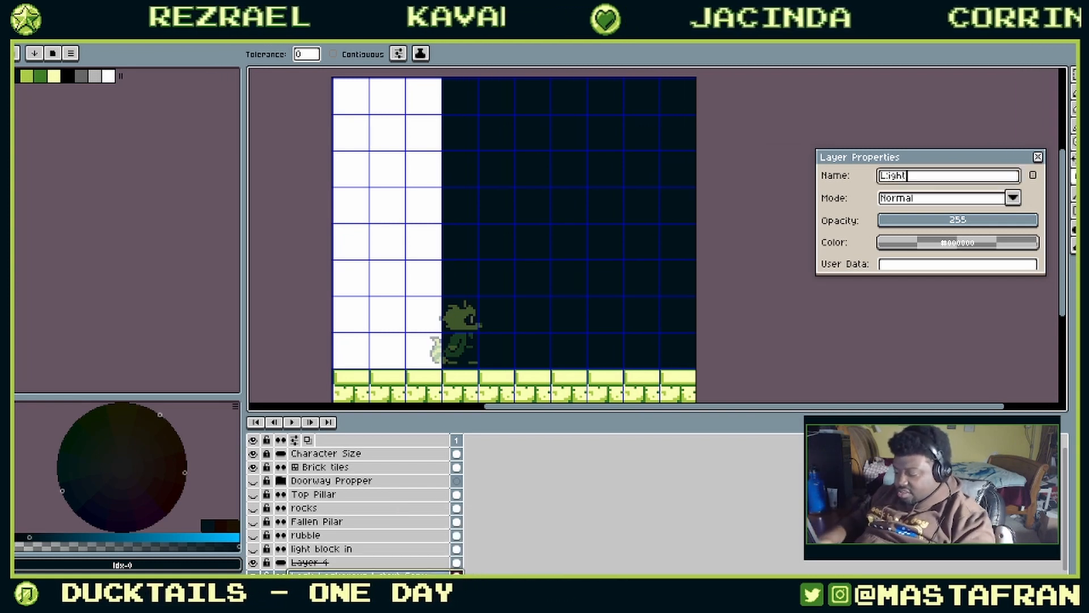
pyautogui.press('Return')
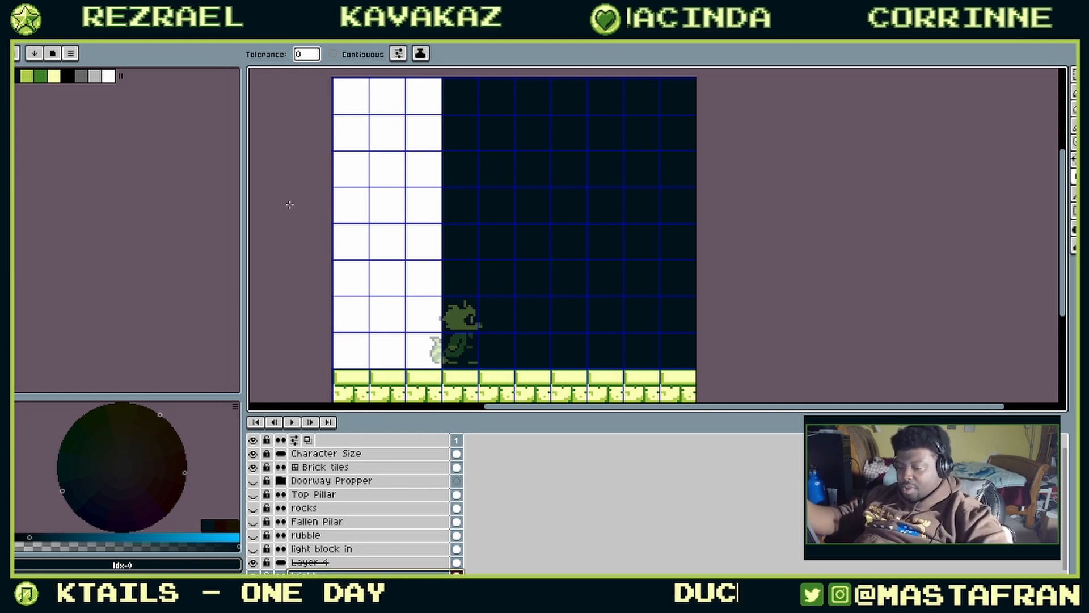
# Step: Test a pale yellow fill on the Light layer's block, and refill it with the palette's light green
pyautogui.click(54, 76)
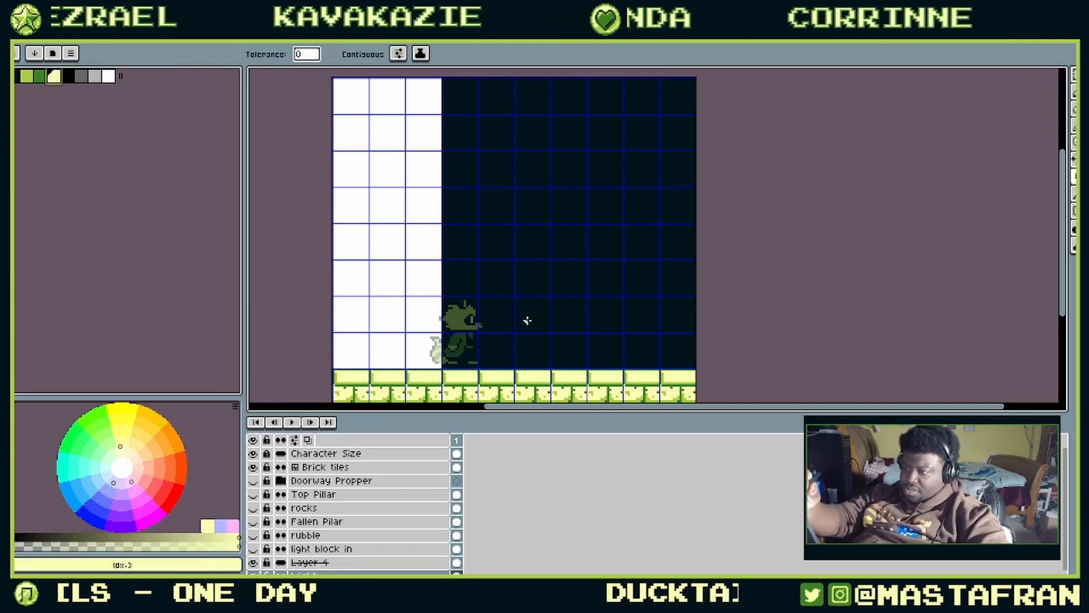
pyautogui.click(590, 245)
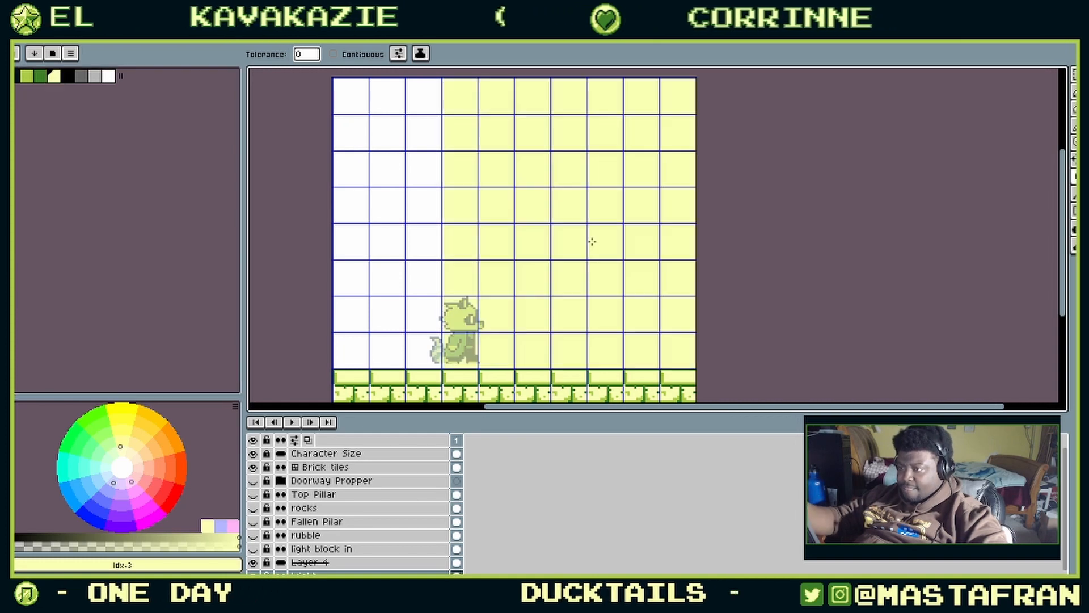
pyautogui.click(26, 76)
pyautogui.click(578, 206)
# Step: Hide the Light layer and fill the white area of the Background layer with the palette's medium green
pyautogui.scroll(-3, 571, 202)
pyautogui.scroll(-1, 340, 511)
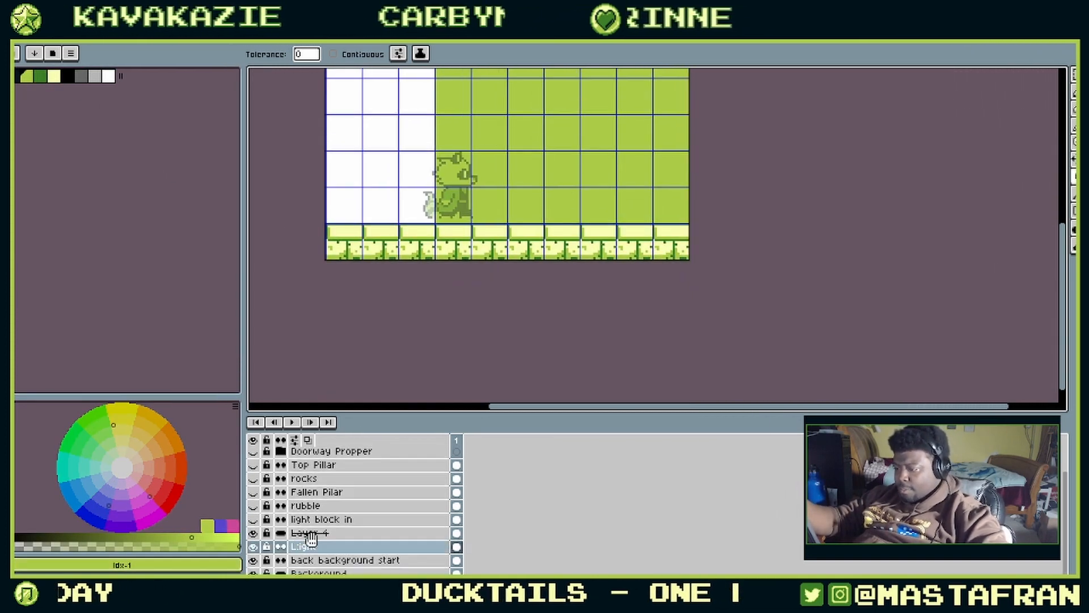
pyautogui.click(253, 547)
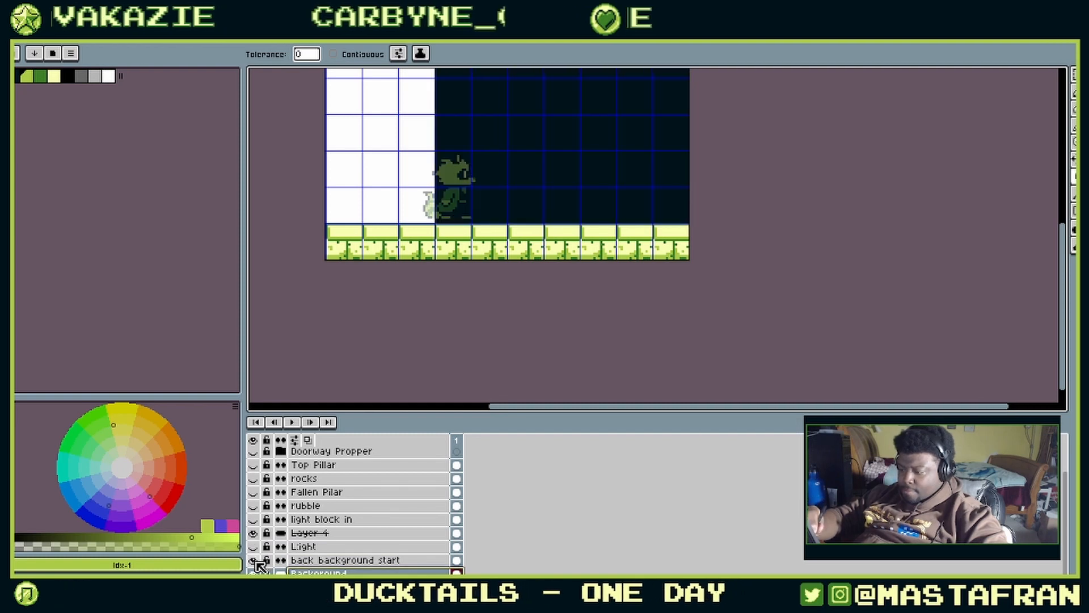
pyautogui.click(254, 560)
pyautogui.click(254, 560)
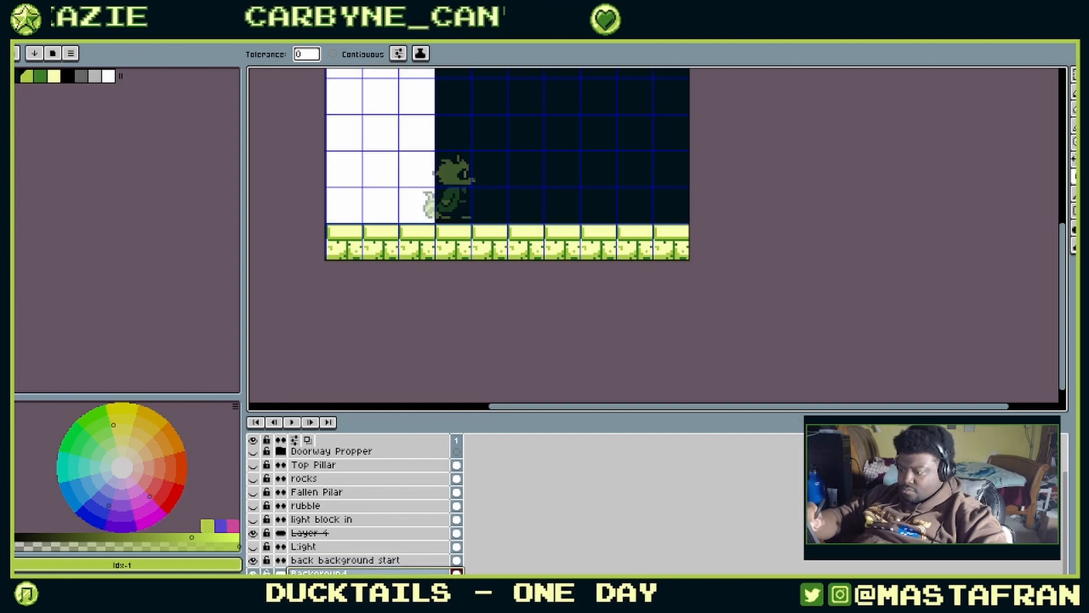
pyautogui.click(41, 77)
pyautogui.click(386, 159)
pyautogui.moveTo(584, 189); pyautogui.dragTo(542, 327)
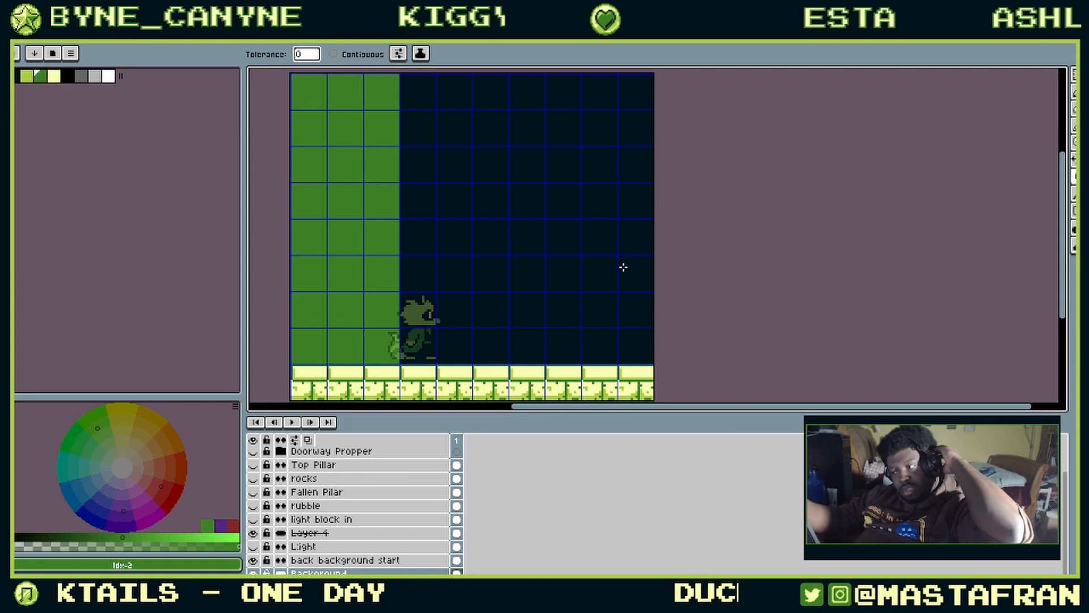
pyautogui.moveTo(576, 265)
pyautogui.mouseDown()
pyautogui.moveTo(581, 293)
pyautogui.moveTo(573, 260)
pyautogui.mouseUp()
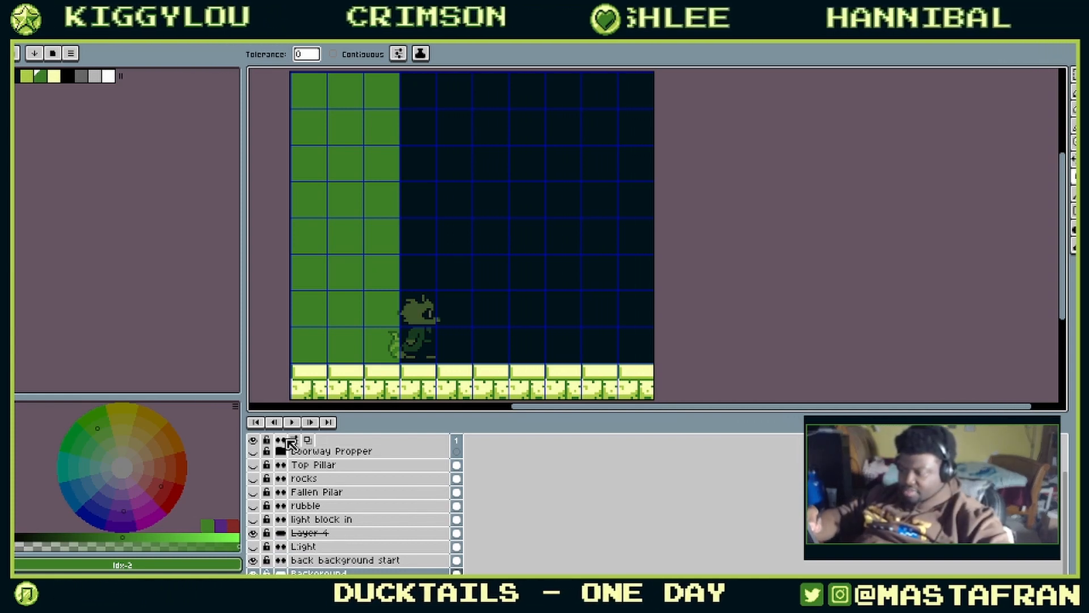
# Step: Hide the Brick tiles layer and stretch the back background start block past the canvas's lower edge, to a height of 151 pixels
pyautogui.scroll(2, 291, 479)
pyautogui.click(252, 464)
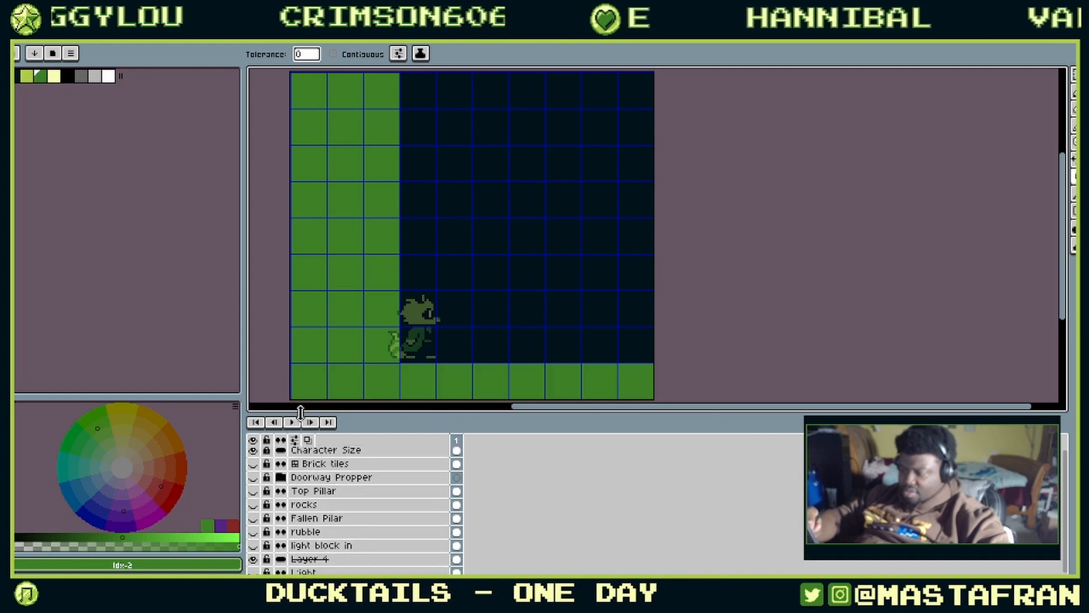
pyautogui.scroll(-1, 542, 205)
pyautogui.hscroll(1, 542, 204)
pyautogui.scroll(-2, 391, 484)
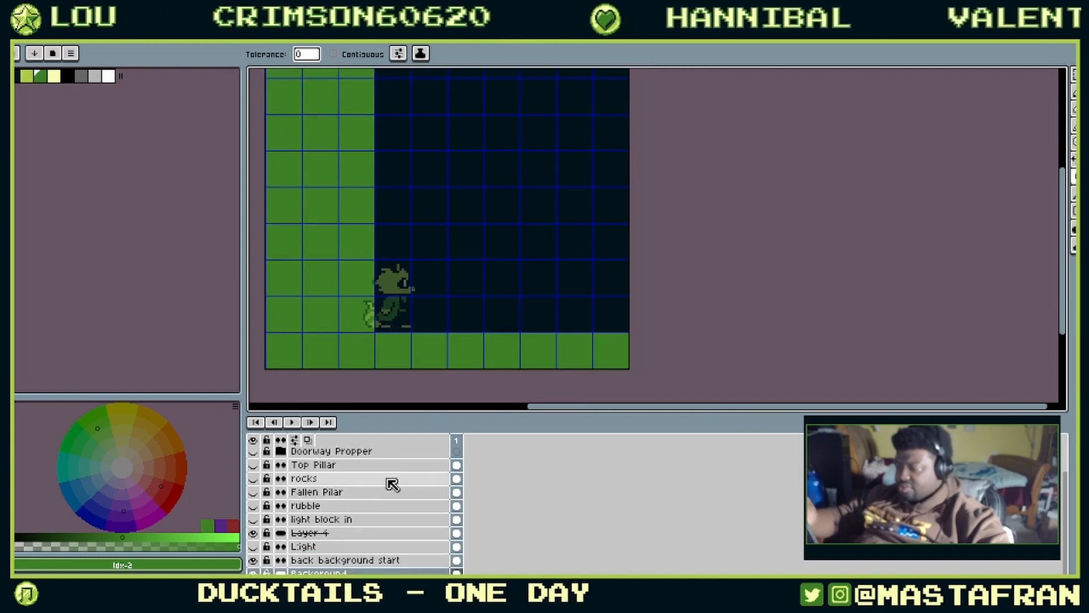
pyautogui.click(381, 560)
pyautogui.hotkey('ctrl', 't')
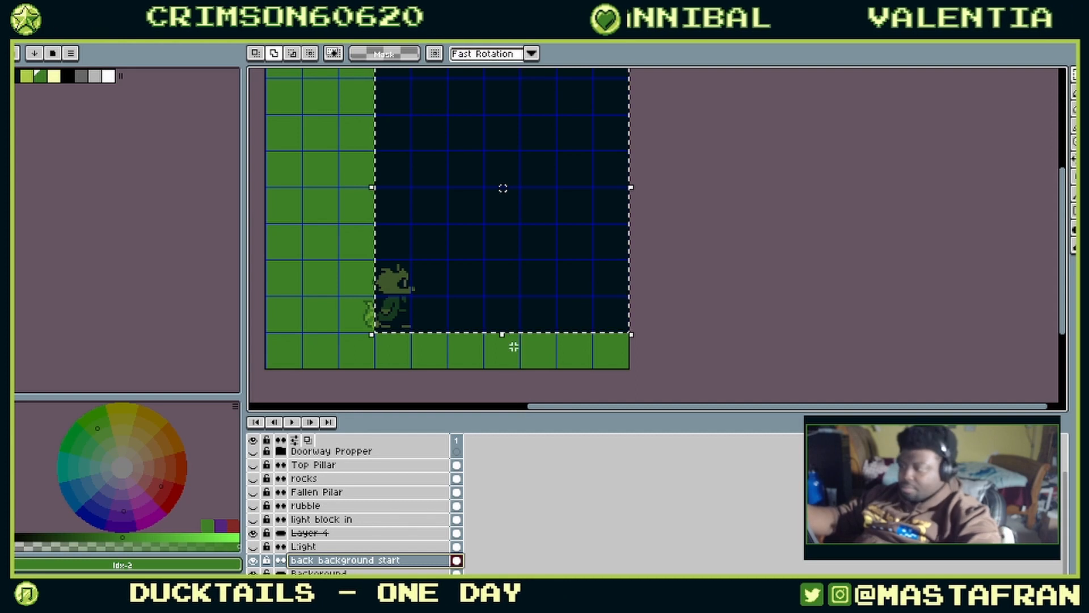
pyautogui.moveTo(503, 342); pyautogui.dragTo(503, 395)
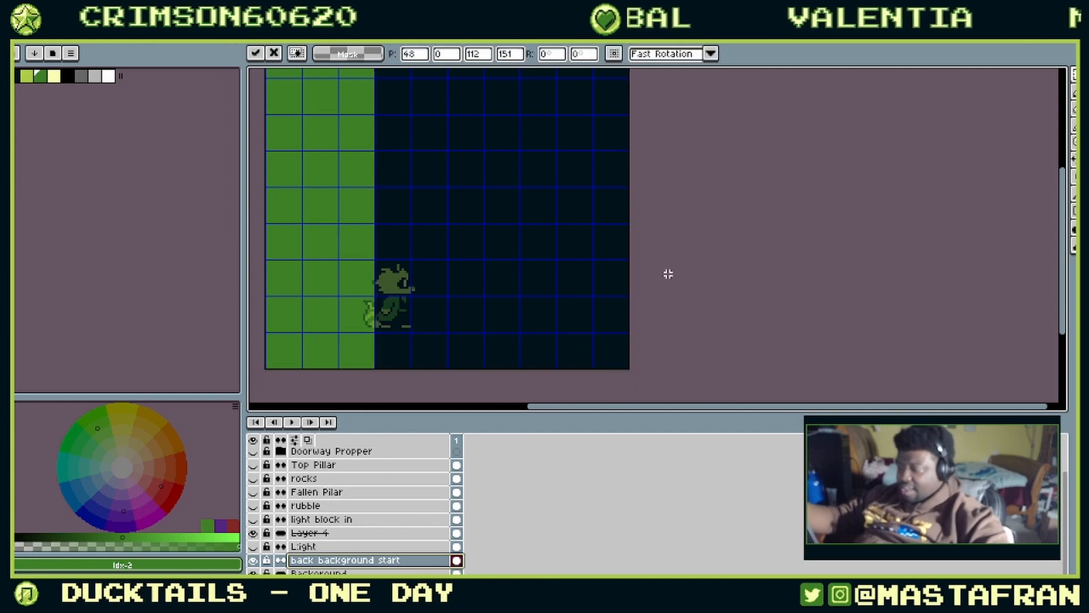
pyautogui.press('Return')
pyautogui.scroll(3, 675, 249)
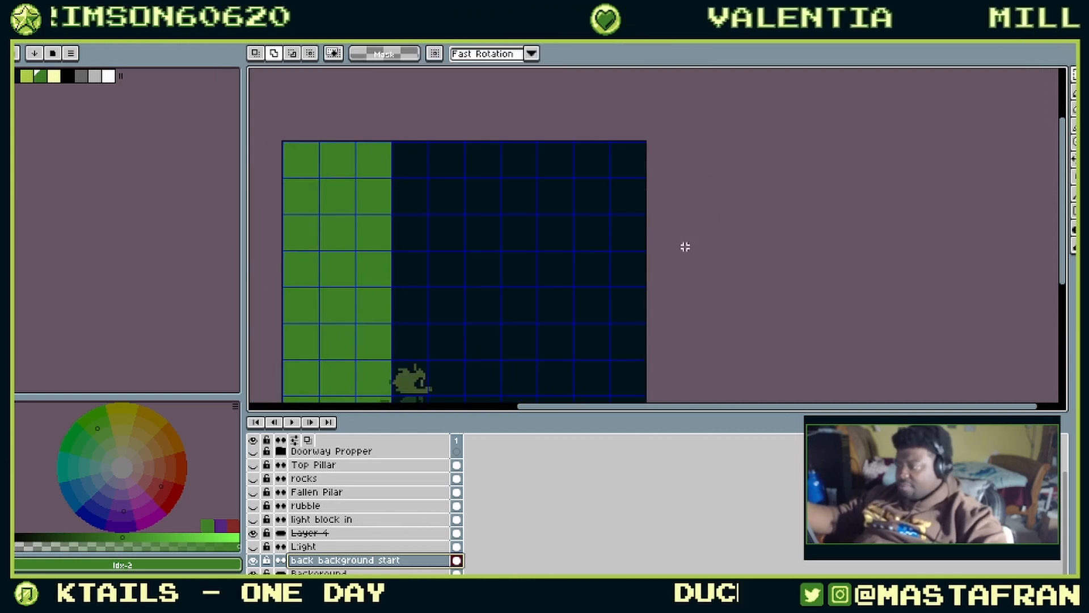
pyautogui.click(254, 573)
pyautogui.click(254, 573)
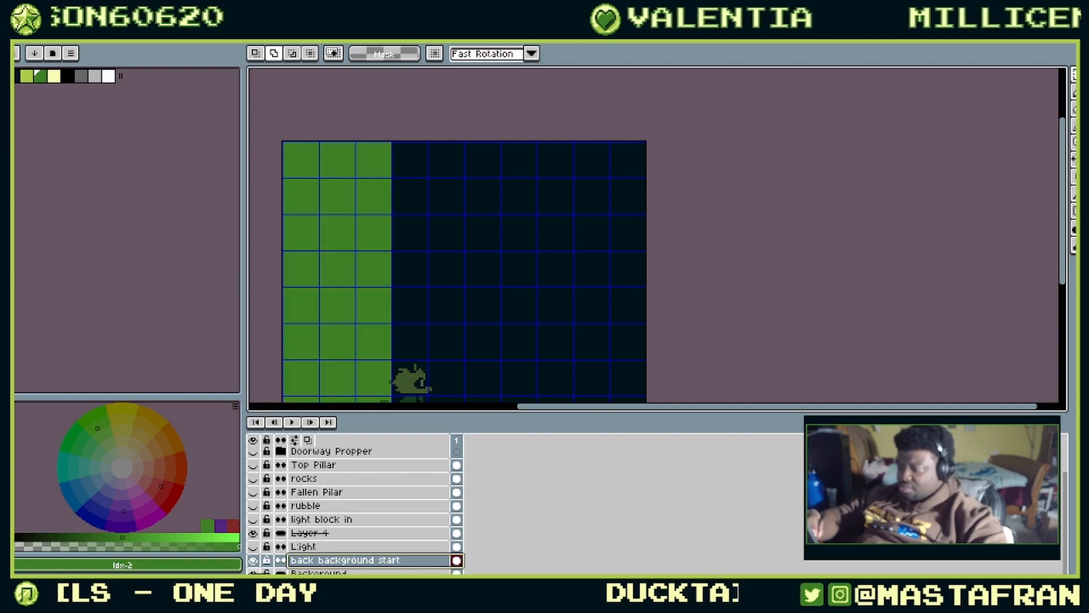
# Step: Check the sprite dimensions of the doorway scene without resizing it
pyautogui.moveTo(692, 202); pyautogui.dragTo(657, 156)
pyautogui.moveTo(643, 229)
pyautogui.mouseDown()
pyautogui.moveTo(664, 158)
pyautogui.moveTo(688, 209)
pyautogui.mouseUp()
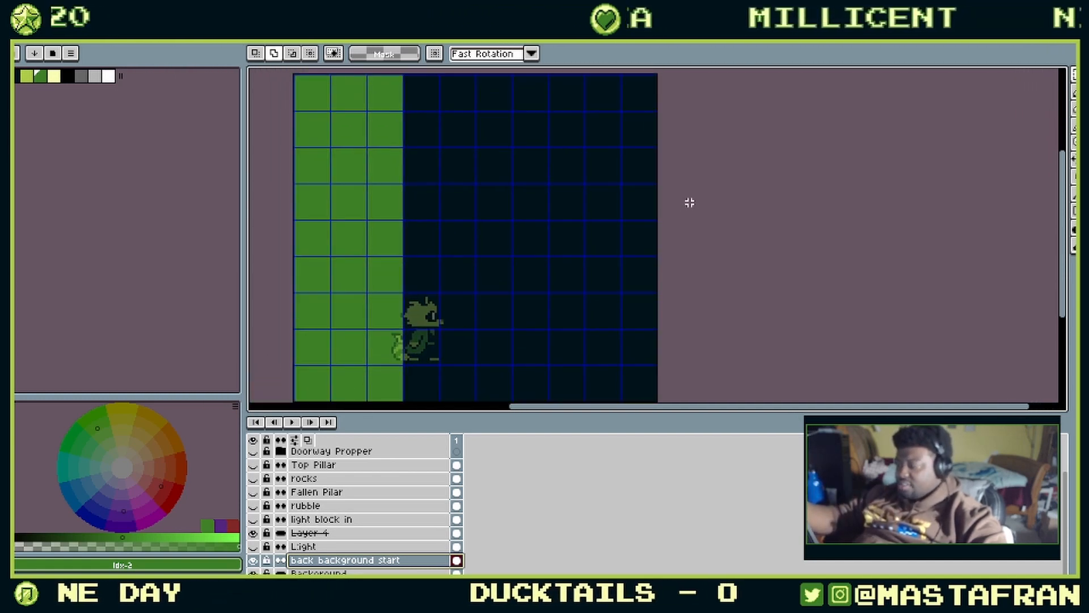
pyautogui.click(54, 16)
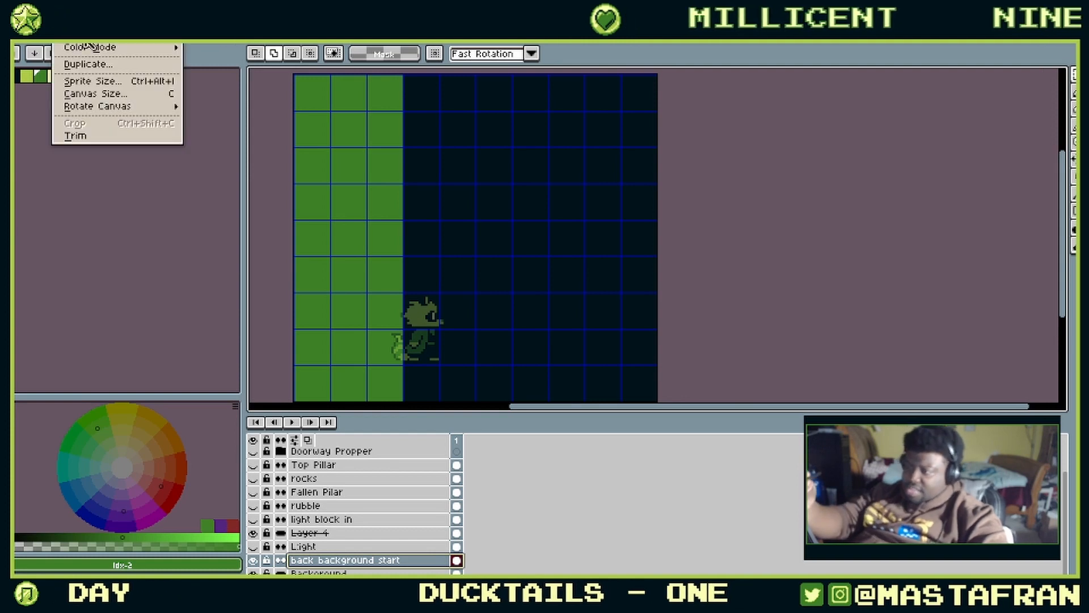
pyautogui.click(91, 81)
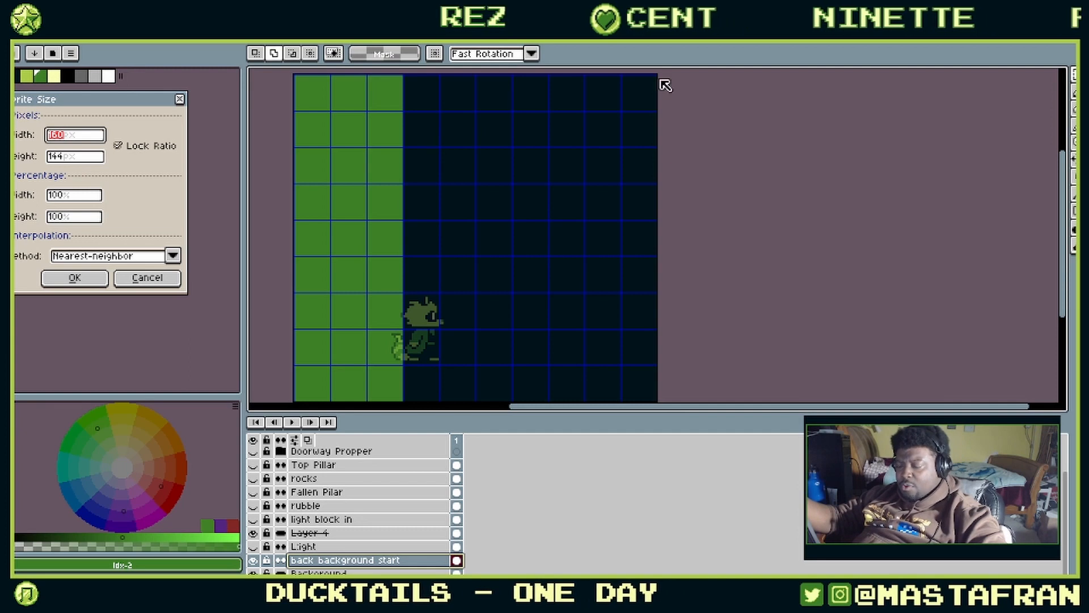
pyautogui.click(150, 278)
# Step: Switch to the temple hallway sprite and check its width and height in pixels without resizing it
pyautogui.hotkey('ctrl', 'Tab')
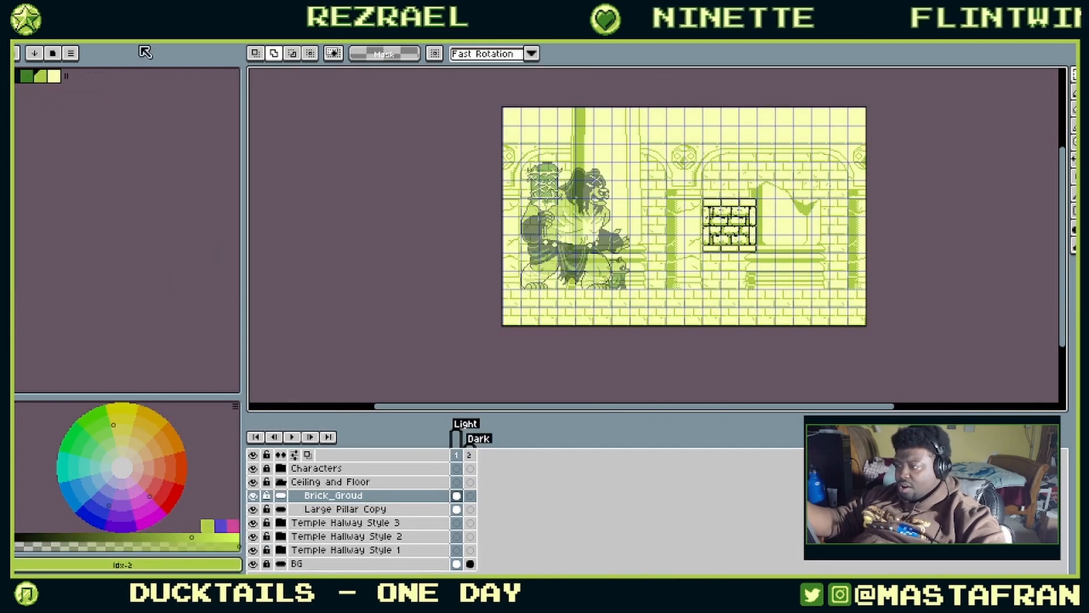
pyautogui.click(68, 24)
pyautogui.moveTo(121, 106)
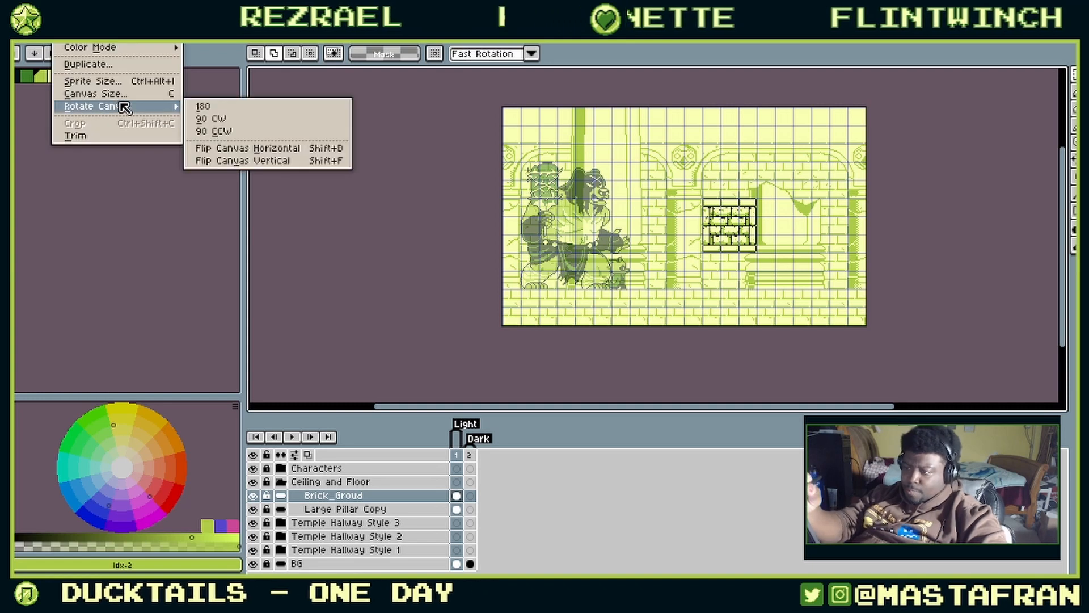
pyautogui.click(124, 81)
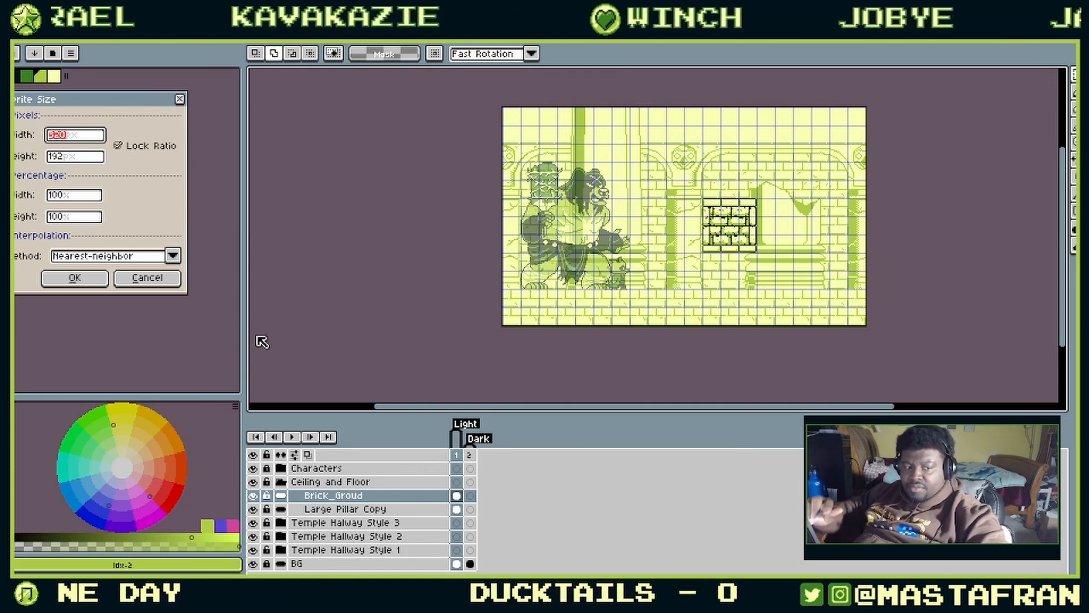
pyautogui.click(149, 278)
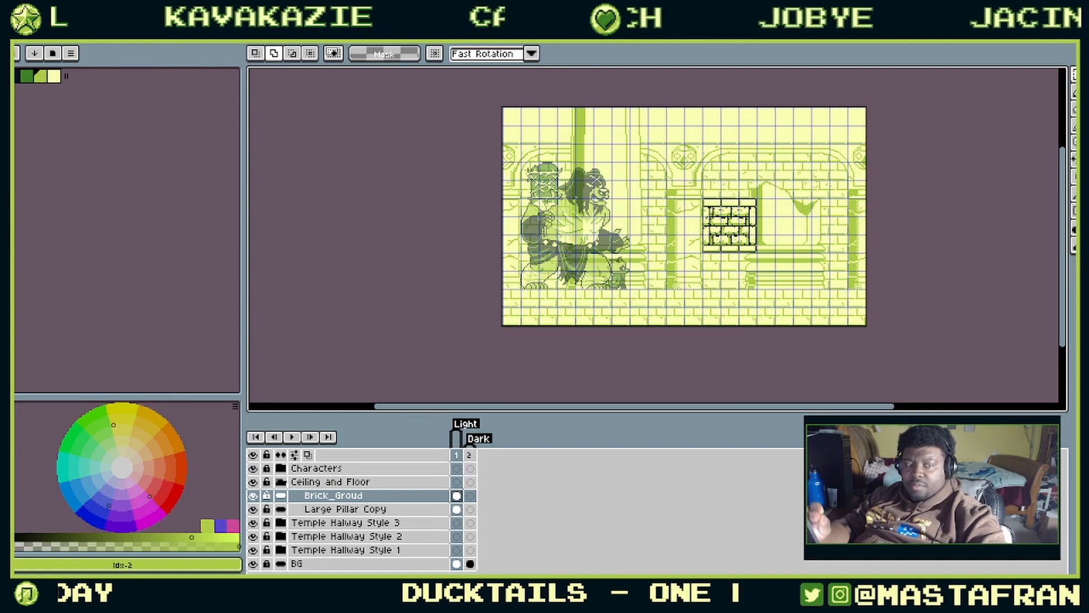
# Step: Switch to the bear and Cole character sprite and set its canvas height to 192 px, keeping the artwork centred
pyautogui.click(548, 36)
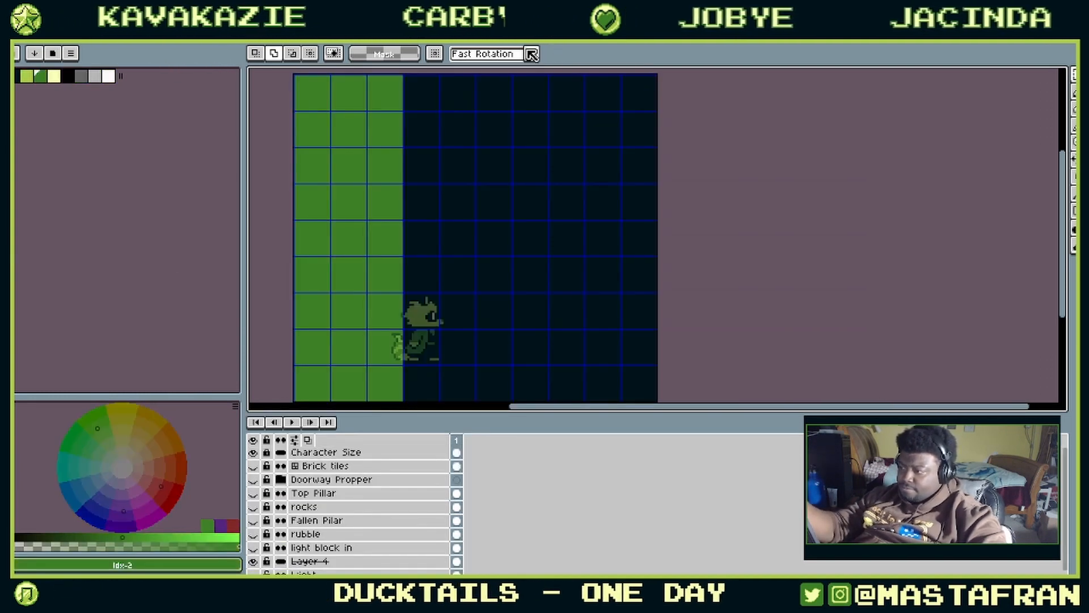
pyautogui.click(403, 41)
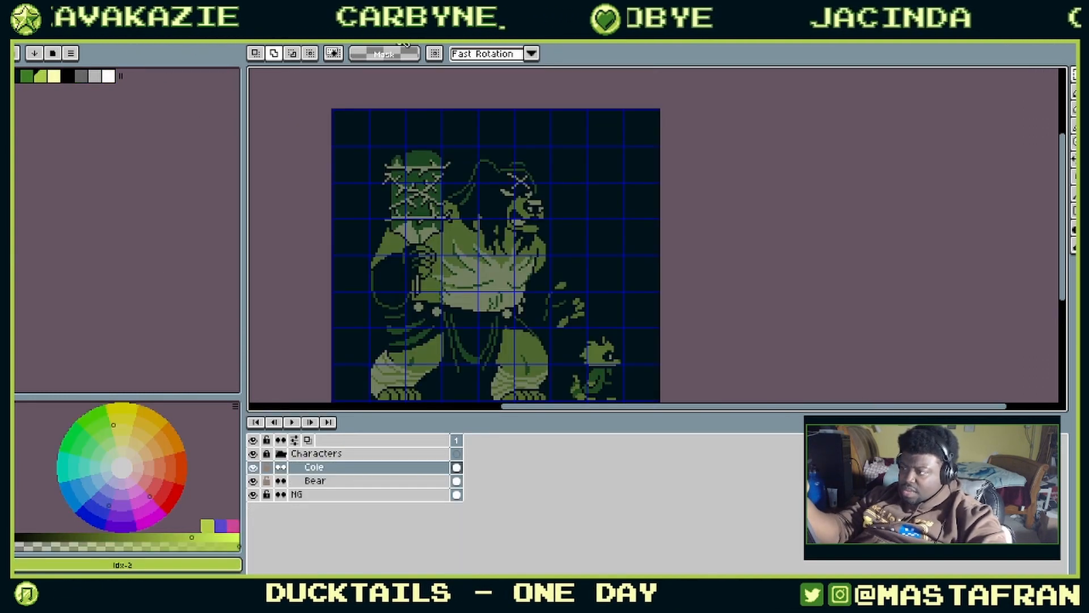
pyautogui.moveTo(598, 292); pyautogui.dragTo(586, 262)
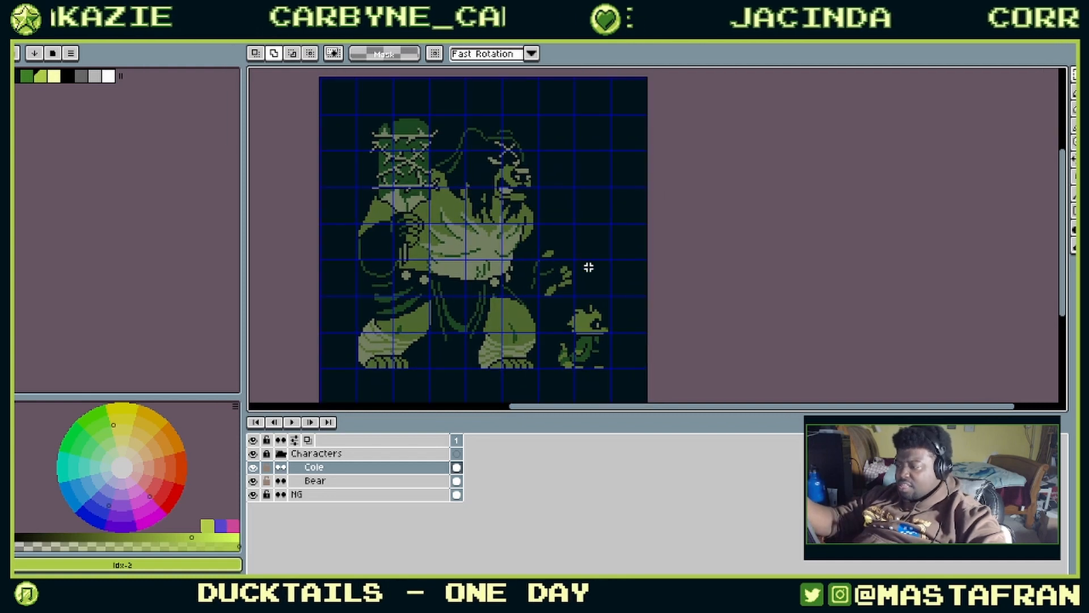
pyautogui.click(65, 25)
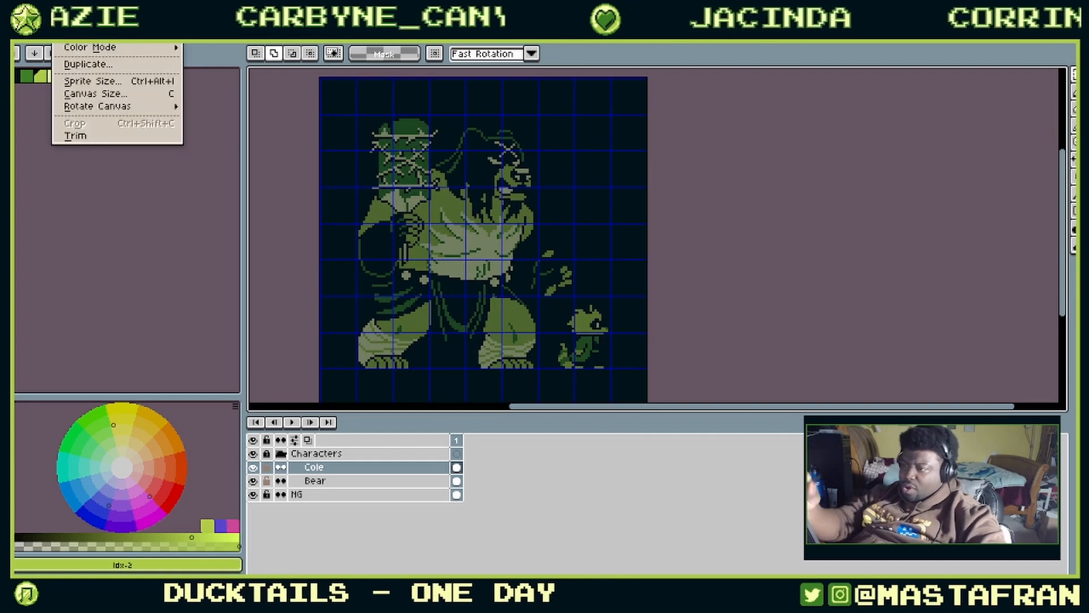
pyautogui.click(99, 92)
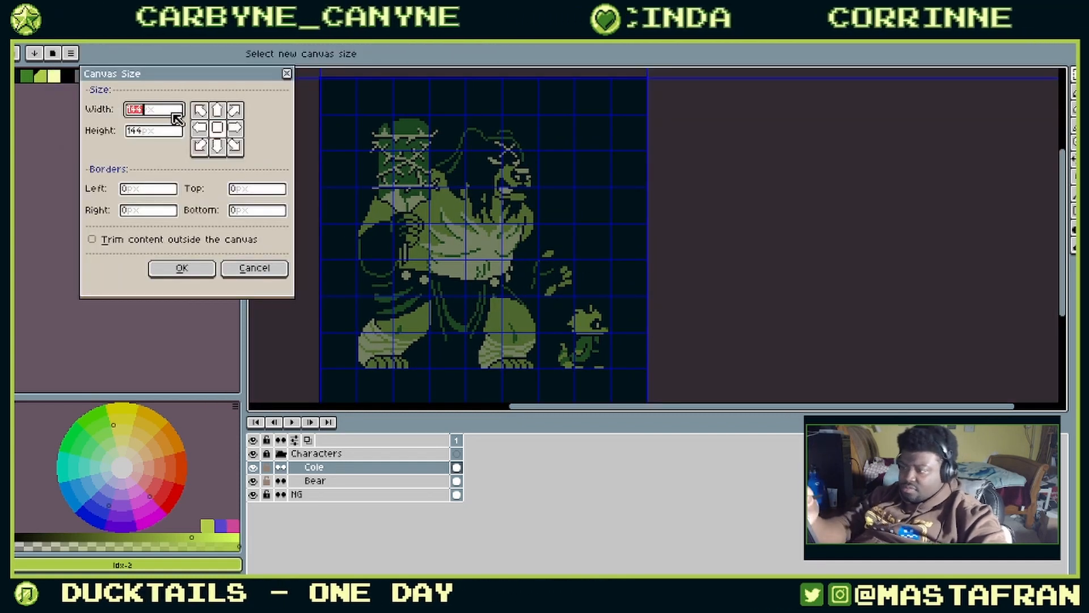
pyautogui.press('Tab')
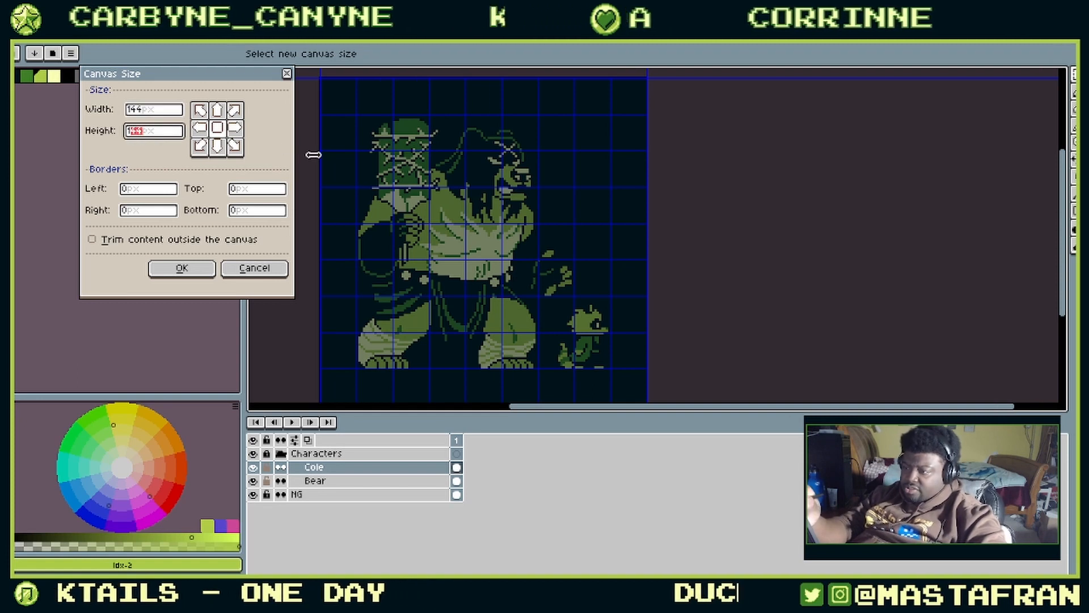
pyautogui.write('11')
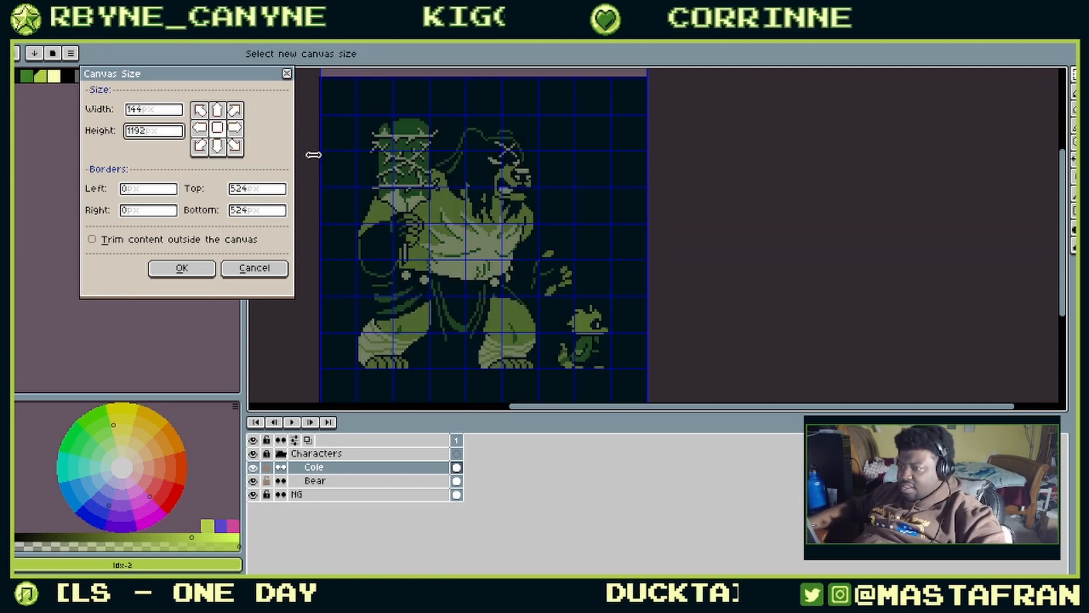
pyautogui.press('BackSpace')
pyautogui.write('92')
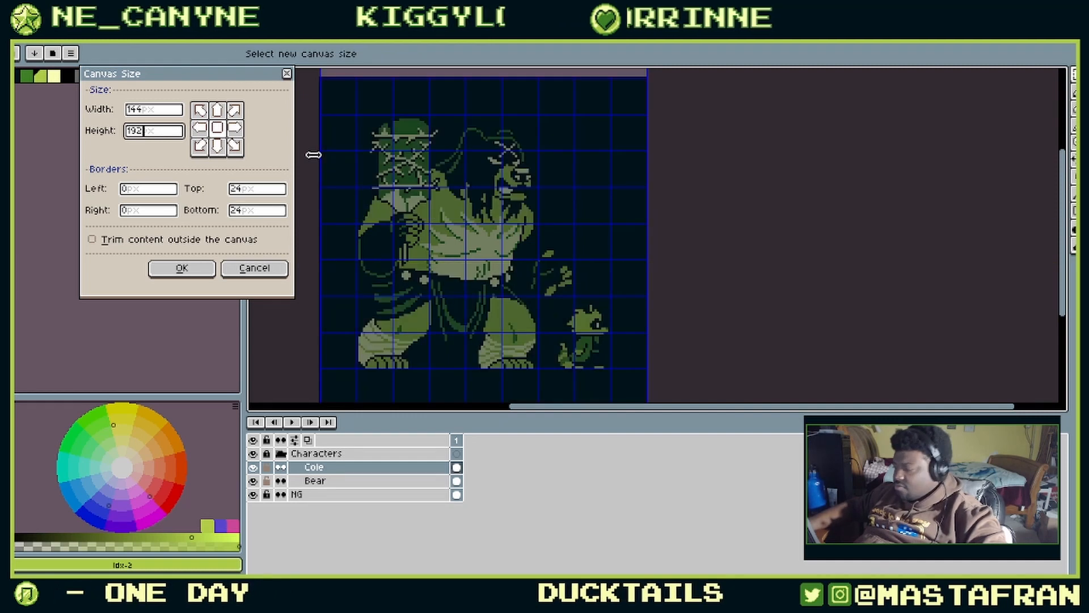
pyautogui.press('Return')
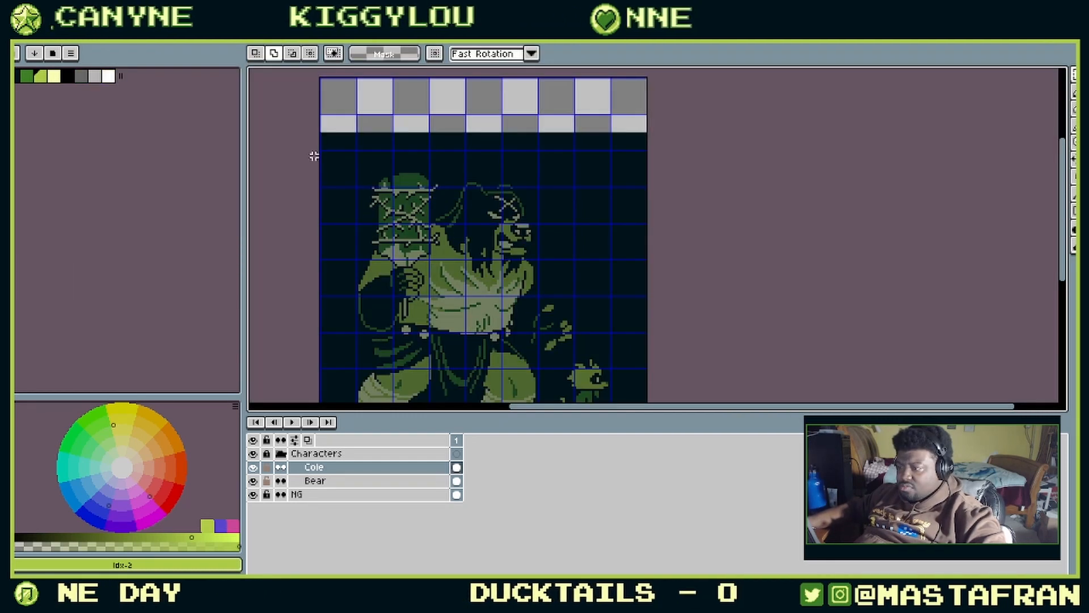
# Step: Sample the dark background color #00131a and fill the NG layer's transparent bands above and below the characters with it
pyautogui.moveTo(630, 279); pyautogui.dragTo(688, 372)
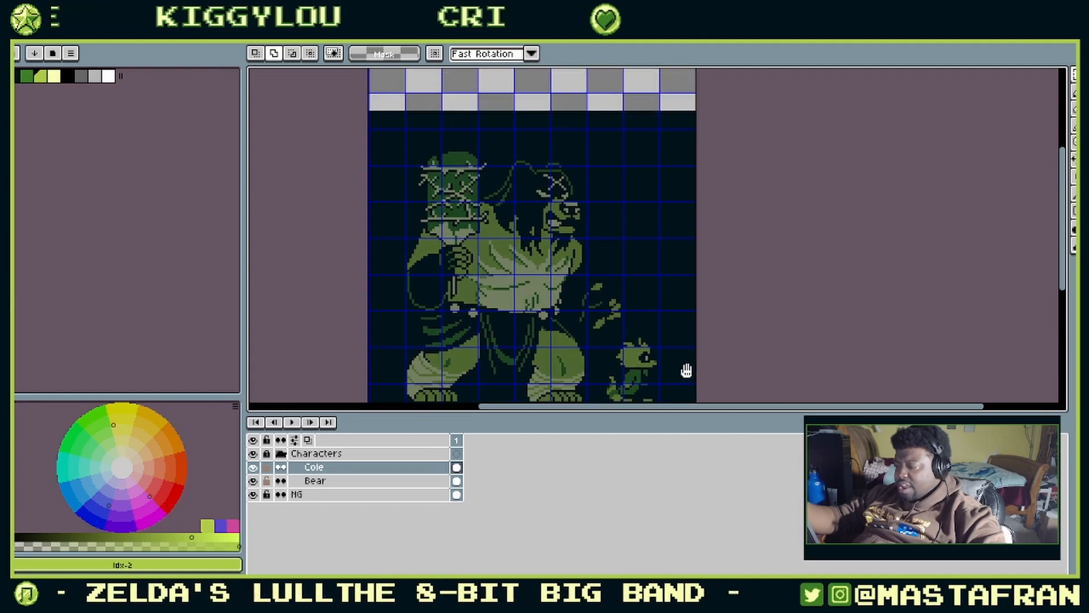
pyautogui.moveTo(678, 307); pyautogui.dragTo(679, 209)
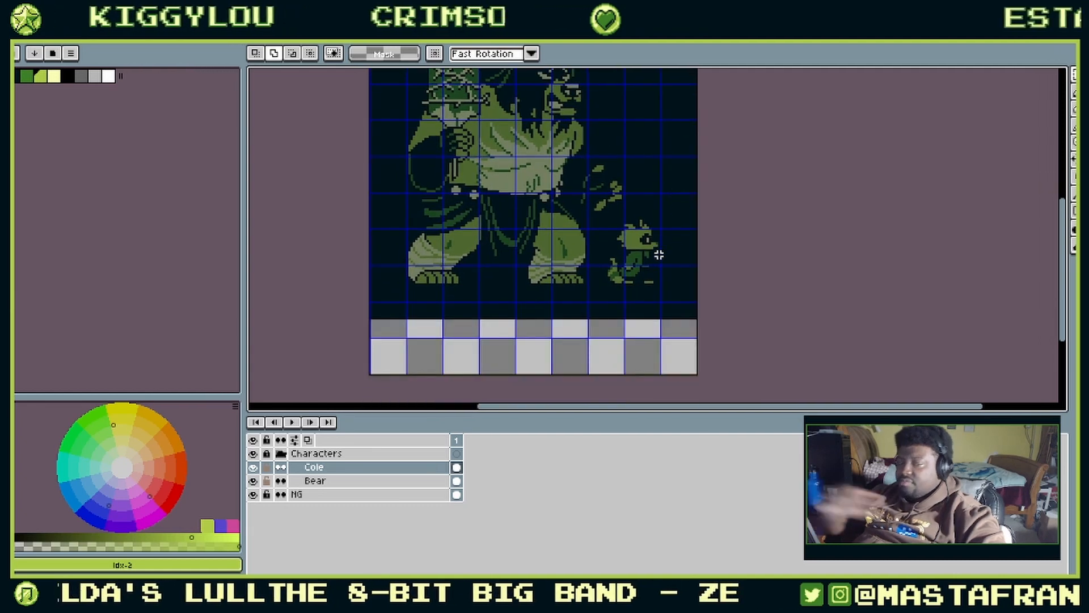
pyautogui.click(366, 495)
pyautogui.press('g')
pyautogui.click(581, 335)
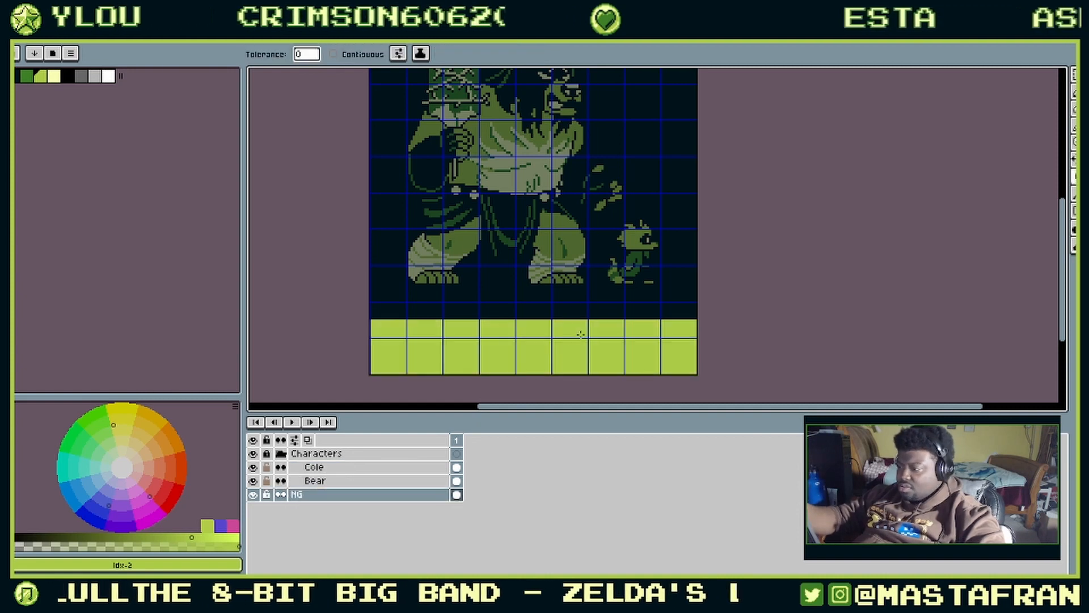
pyautogui.hotkey('ctrl', 'z')
pyautogui.keyDown('alt'); pyautogui.click(570, 302); pyautogui.keyUp('alt')
pyautogui.click(552, 321)
pyautogui.moveTo(651, 165); pyautogui.dragTo(649, 399)
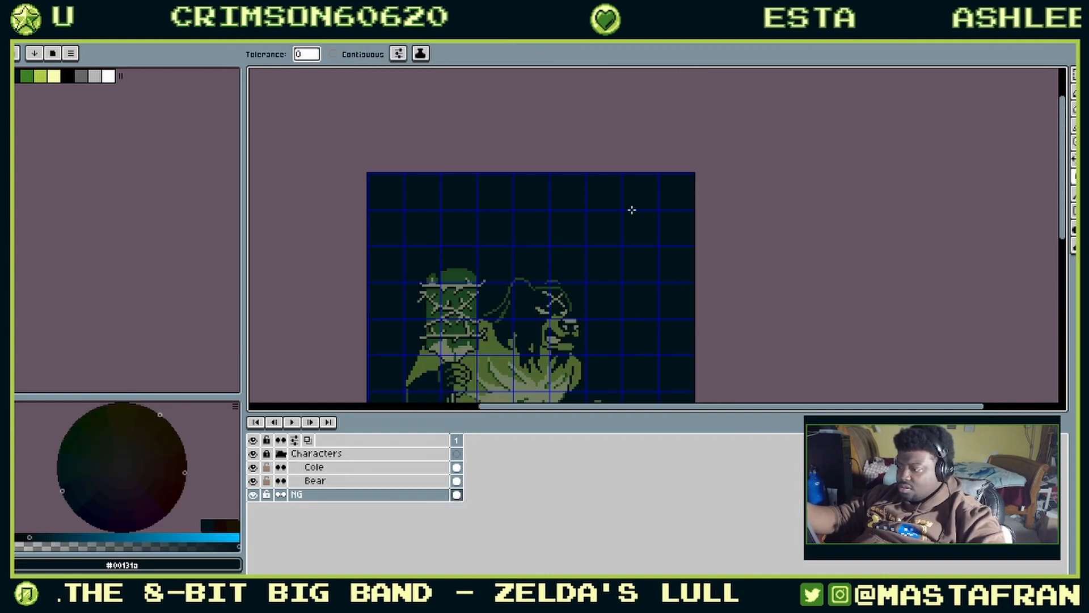
pyautogui.moveTo(646, 310); pyautogui.dragTo(645, 146)
# Step: Unlock the Characters group and move Cole slightly down on the canvas
pyautogui.moveTo(613, 323); pyautogui.dragTo(536, 311)
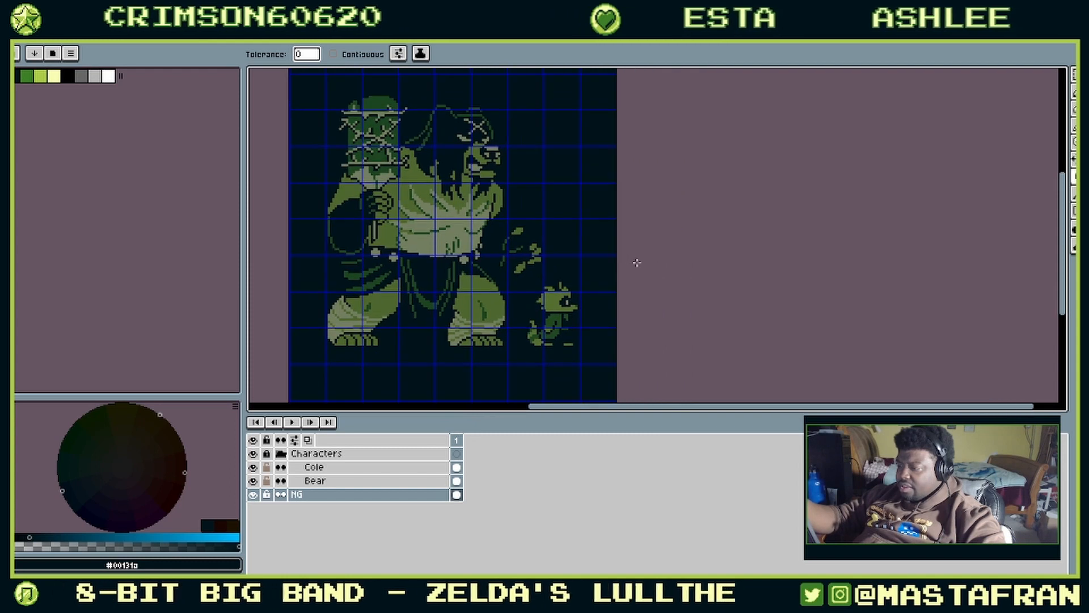
pyautogui.moveTo(637, 262); pyautogui.dragTo(596, 286)
pyautogui.click(389, 468)
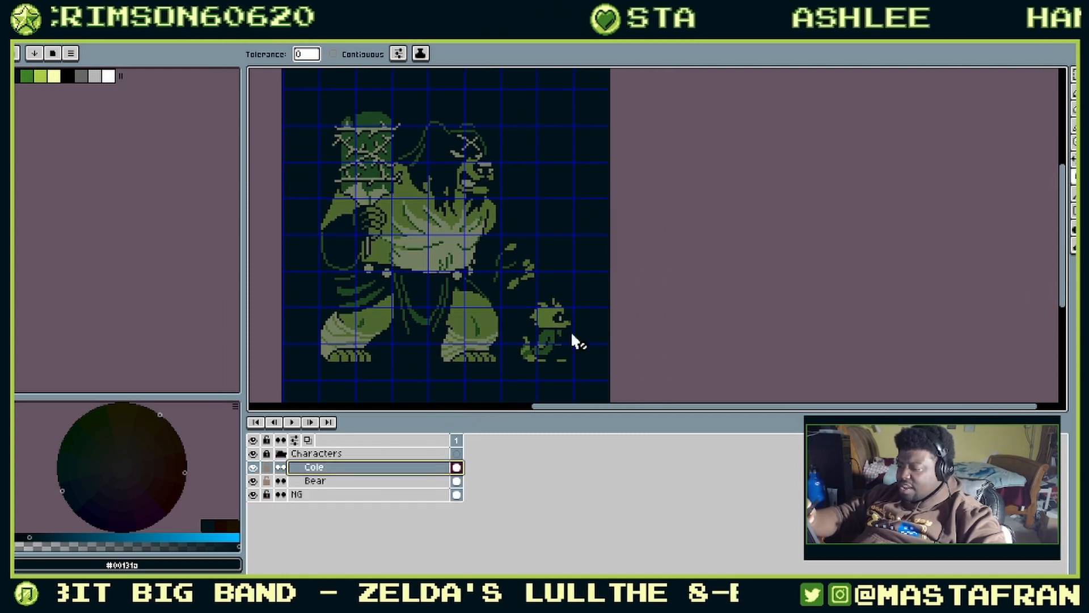
pyautogui.moveTo(573, 340); pyautogui.dragTo(601, 203)
pyautogui.press('v')
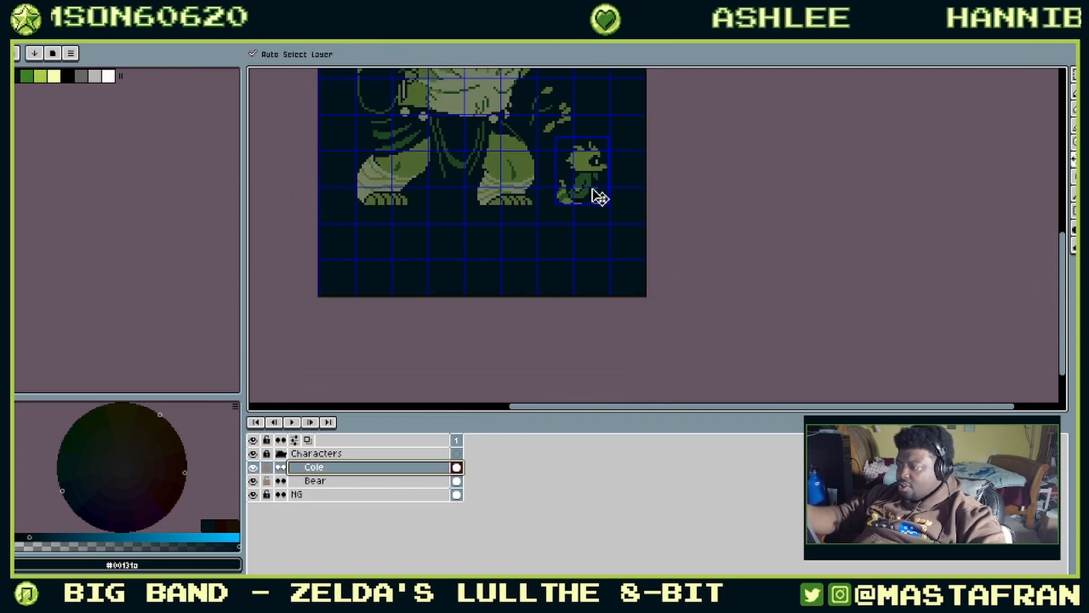
pyautogui.press('ctrl')
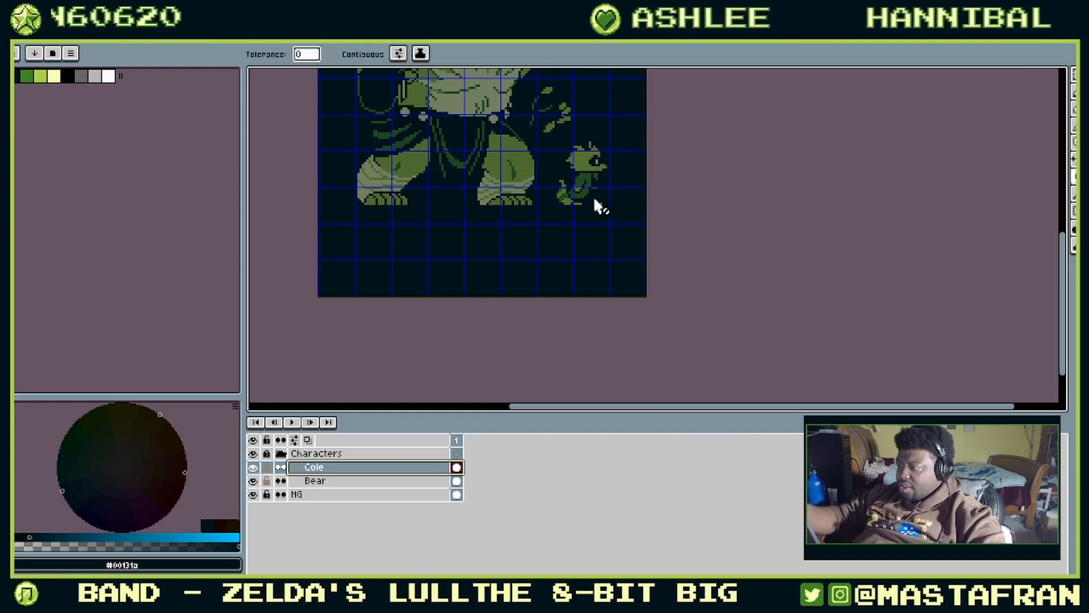
pyautogui.click(254, 468)
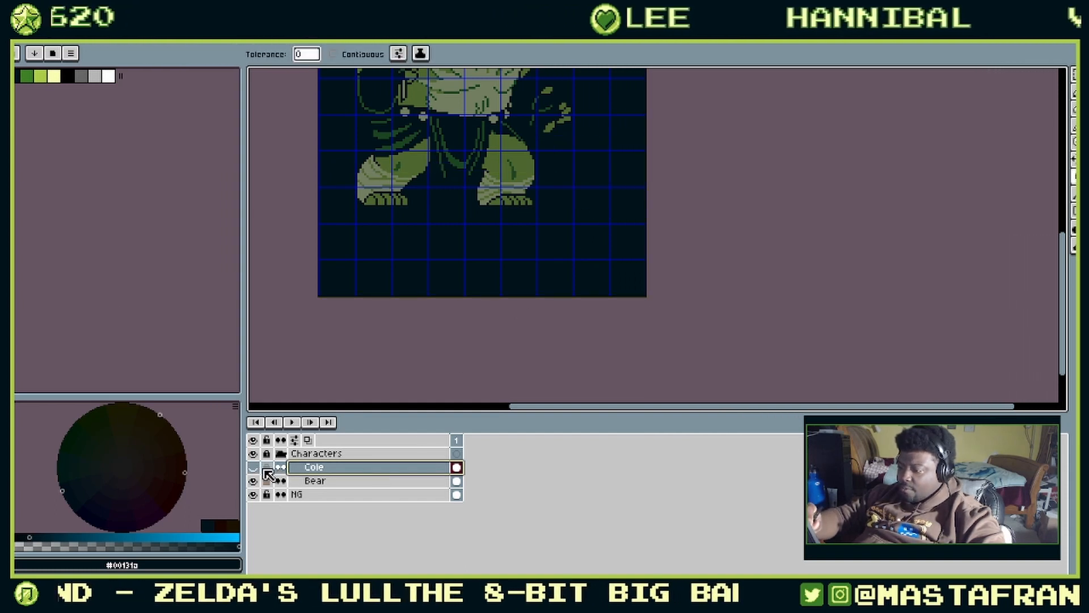
pyautogui.click(253, 467)
pyautogui.press('ctrl')
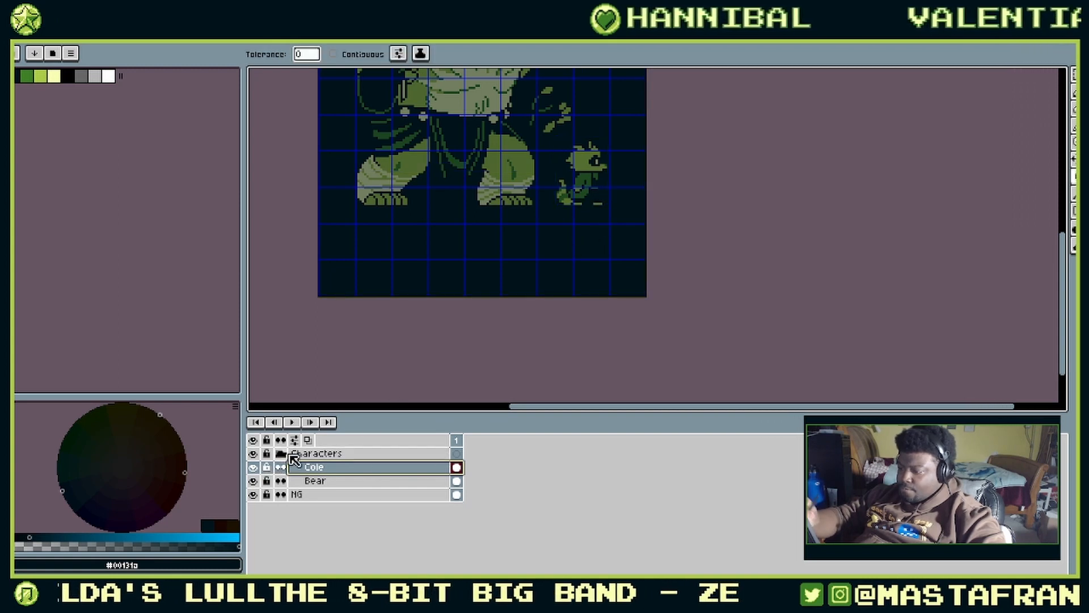
pyautogui.press('ctrl')
pyautogui.moveTo(595, 182); pyautogui.dragTo(600, 214)
# Step: Move the Bear layer down and toward the canvas's left edge, lining its feet up with Cole's
pyautogui.click(340, 481)
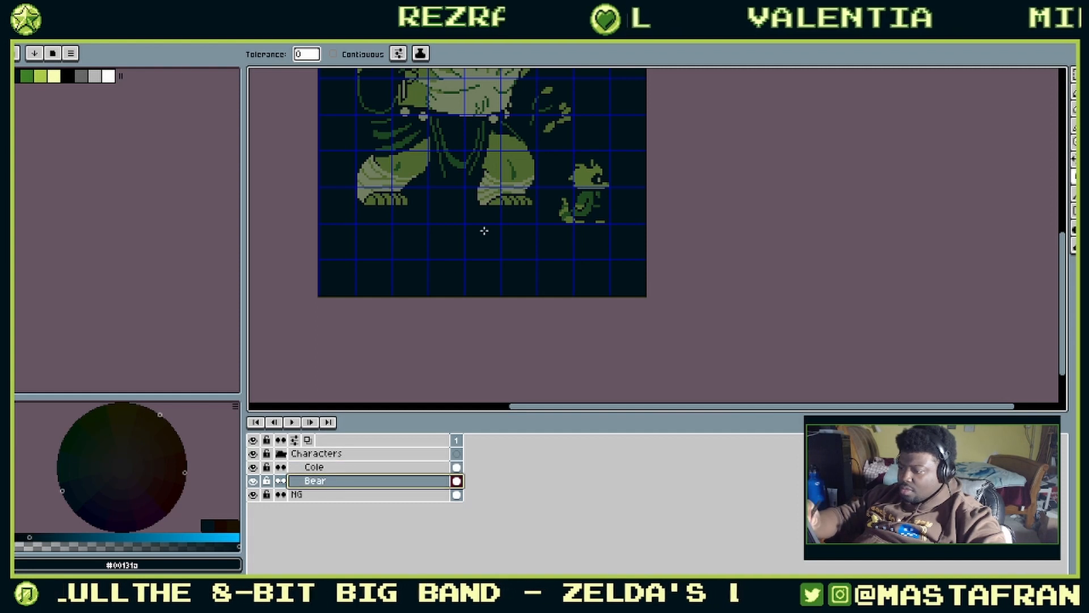
pyautogui.press('ctrl')
pyautogui.moveTo(532, 189); pyautogui.dragTo(498, 202)
pyautogui.scroll(5, 653, 310)
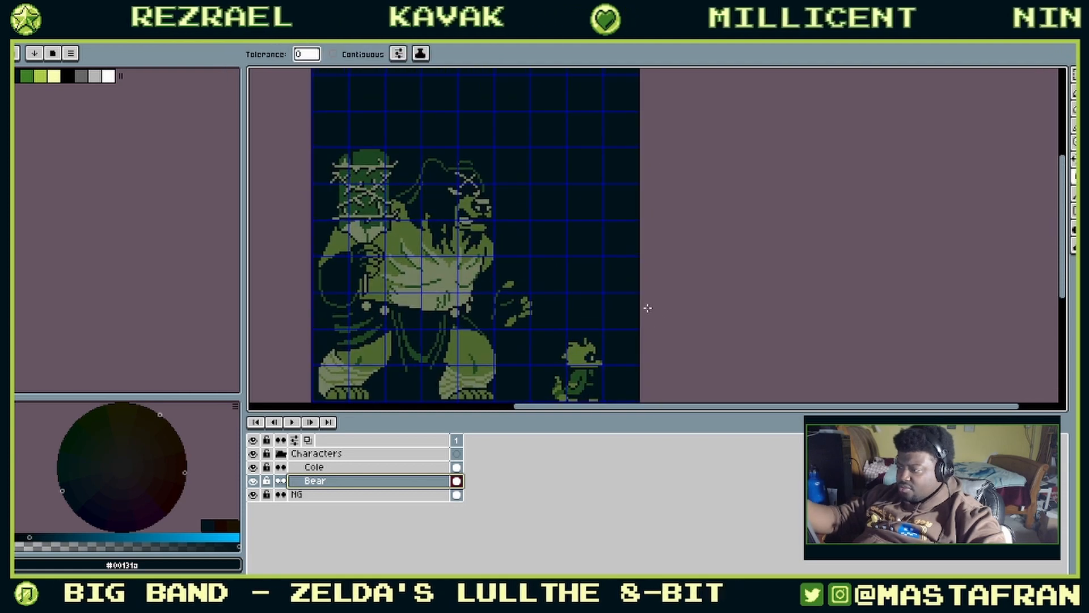
pyautogui.moveTo(639, 290); pyautogui.dragTo(583, 214)
# Step: Widen the bear and Cole canvas by one 16 px grid column, adding the new strip along its left edge
pyautogui.scroll(-2, 590, 189)
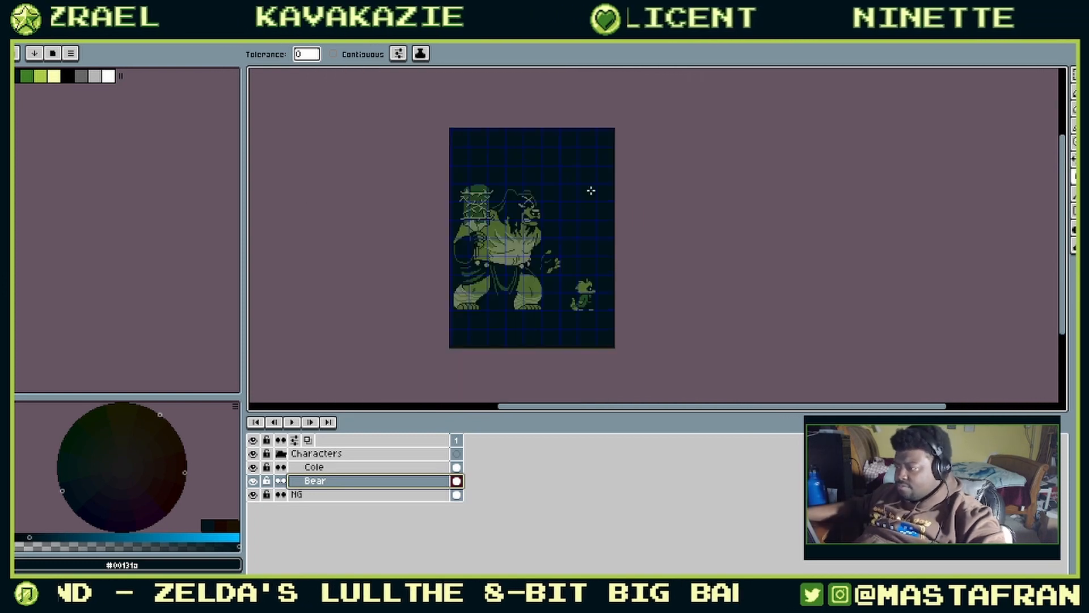
pyautogui.scroll(1, 590, 190)
pyautogui.moveTo(565, 163); pyautogui.dragTo(601, 210)
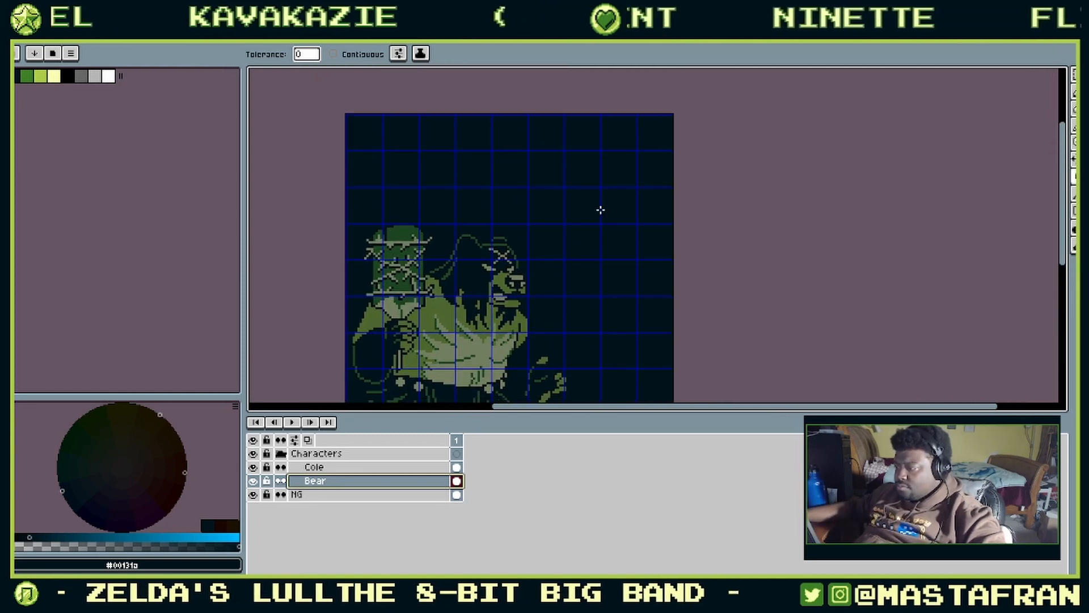
pyautogui.scroll(1, 599, 150)
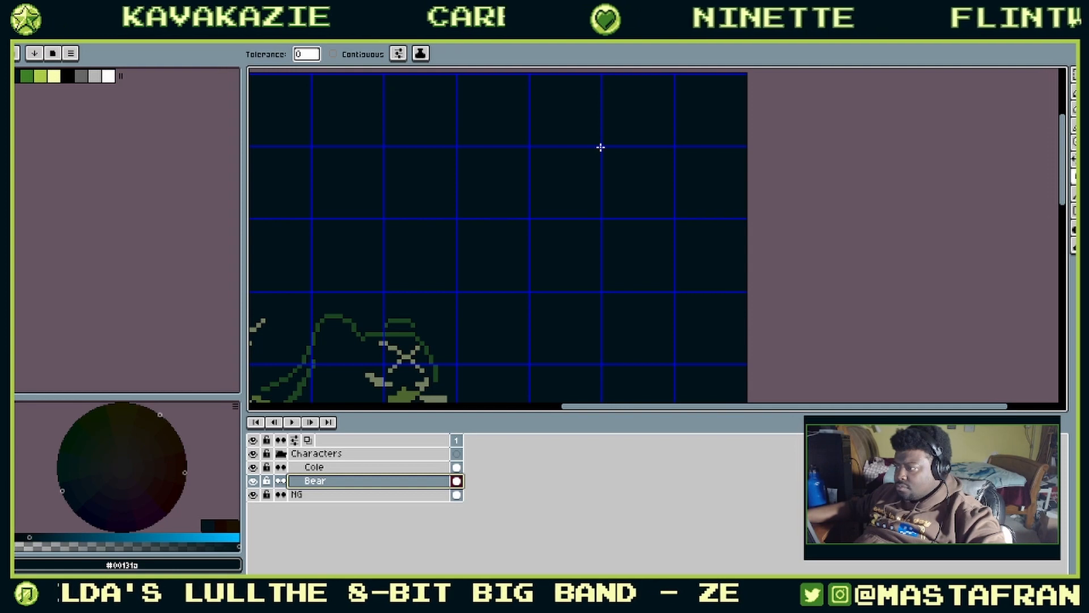
pyautogui.moveTo(601, 148); pyautogui.dragTo(765, 276)
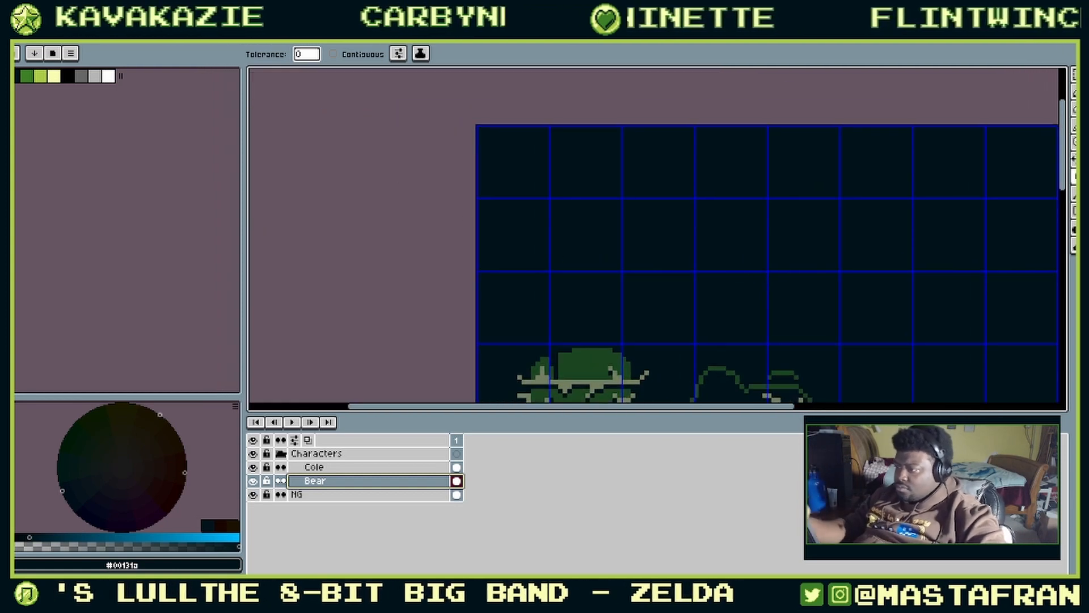
pyautogui.click(179, 23)
pyautogui.moveTo(142, 23)
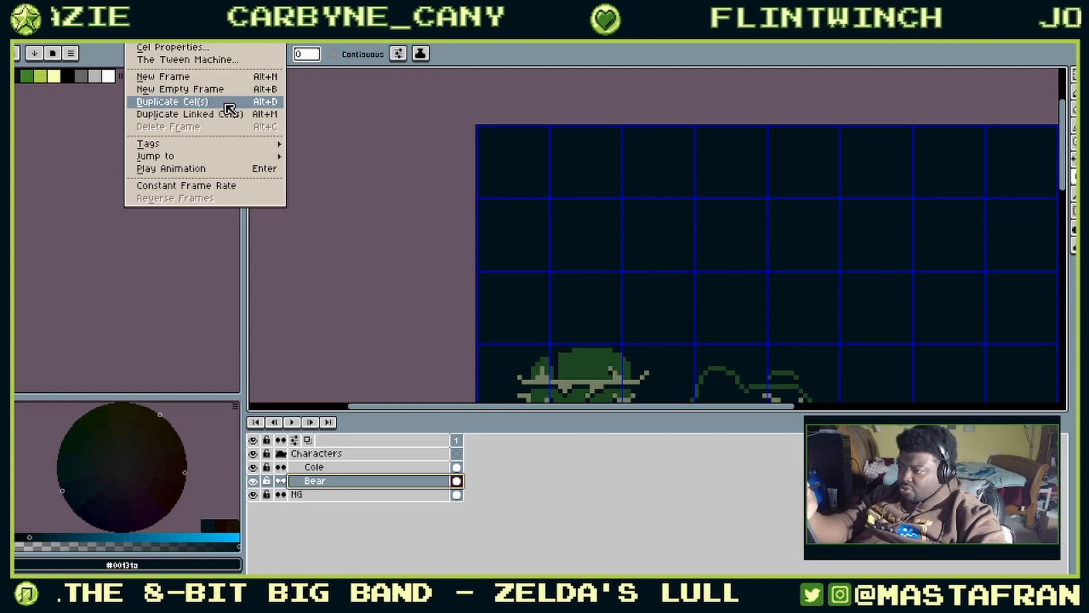
pyautogui.moveTo(71, 22)
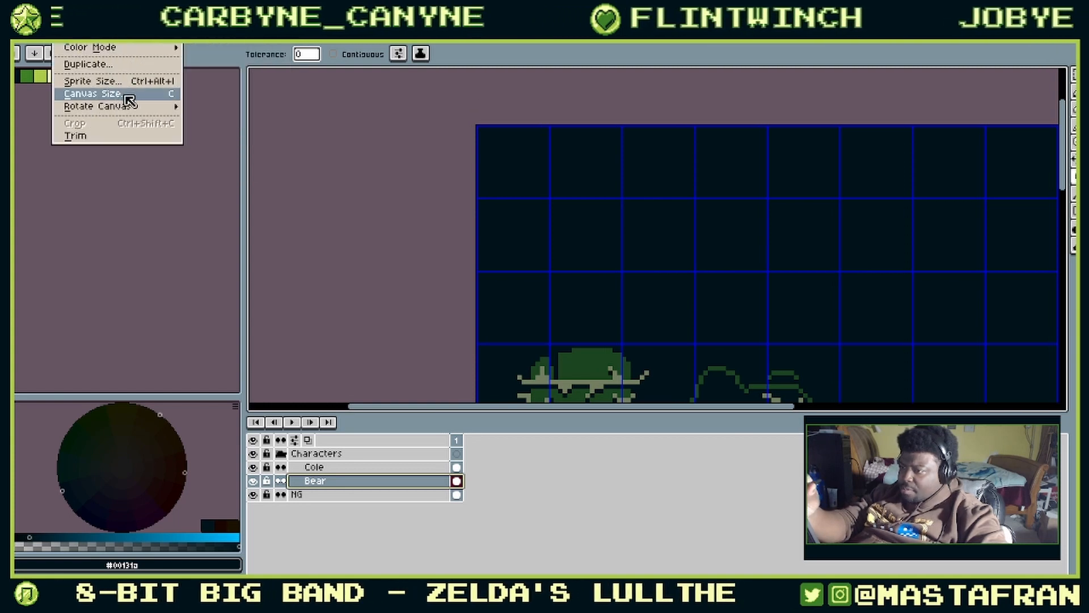
pyautogui.click(126, 95)
pyautogui.click(235, 128)
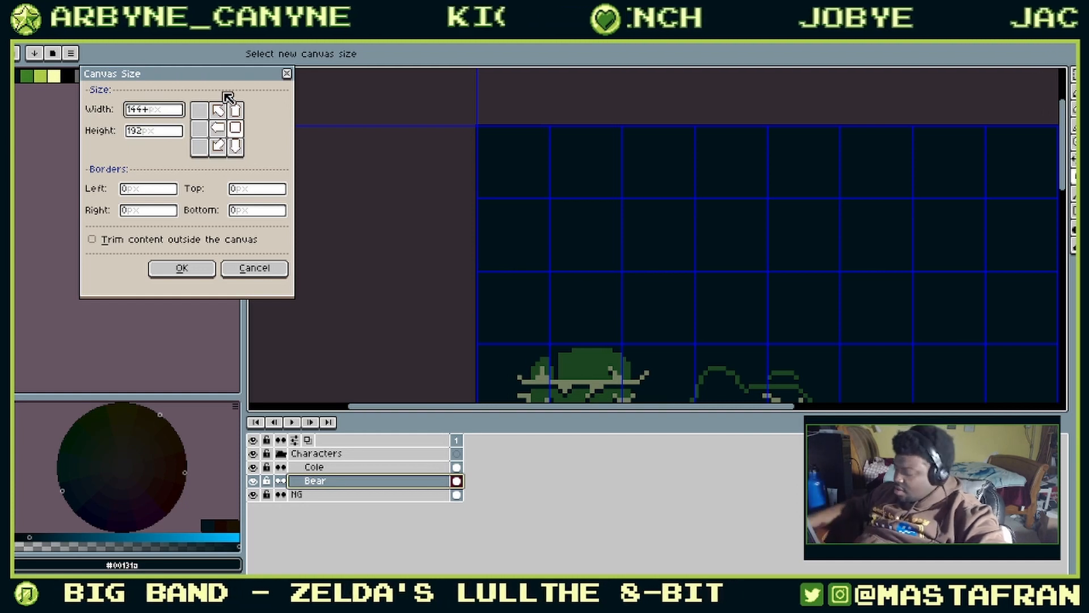
pyautogui.write('6')
pyautogui.press('Return')
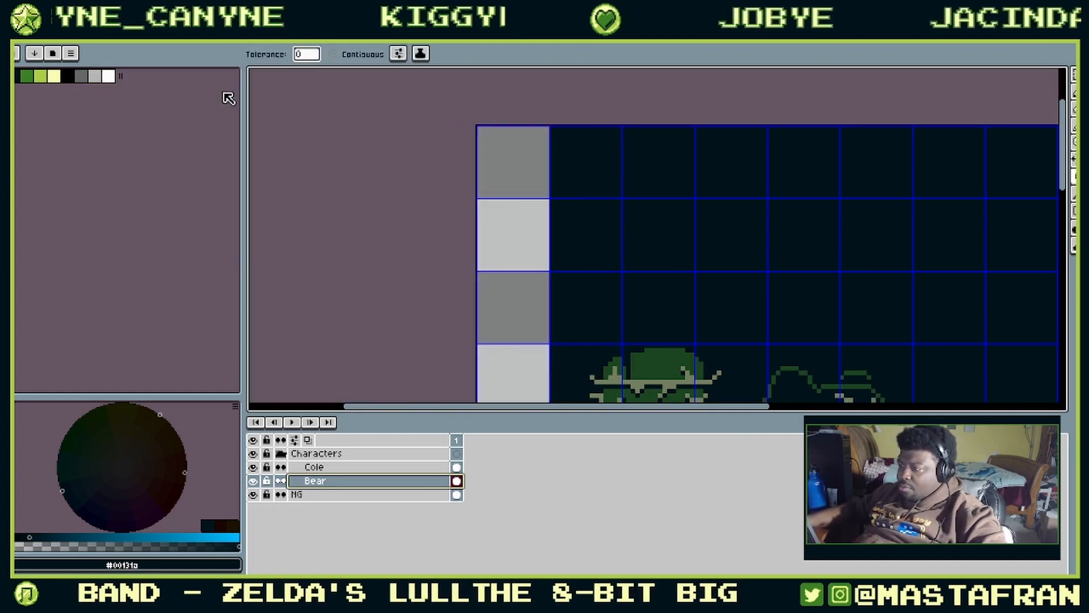
# Step: Fill the NG layer's new transparent strip with the dark background color #00131a
pyautogui.click(382, 496)
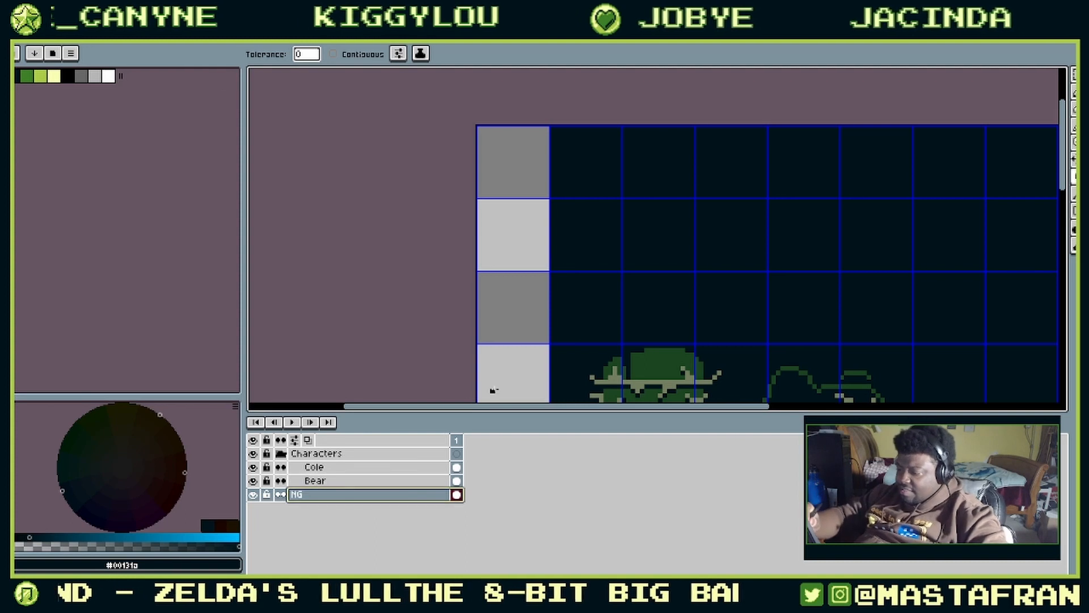
pyautogui.click(522, 326)
pyautogui.moveTo(783, 268); pyautogui.dragTo(550, 92)
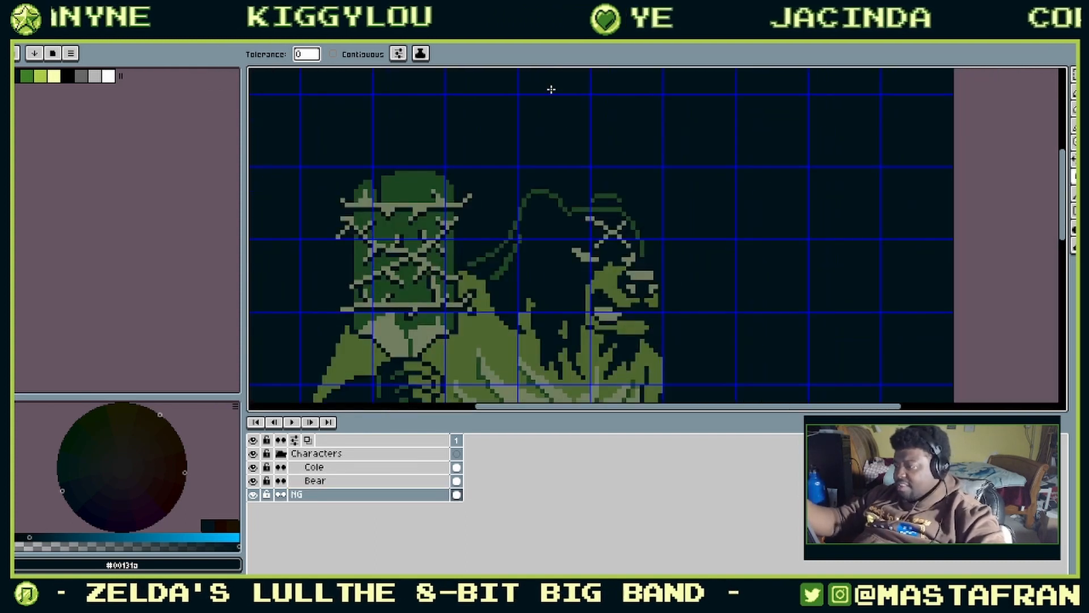
pyautogui.scroll(-1, 697, 115)
pyautogui.scroll(-1, 698, 120)
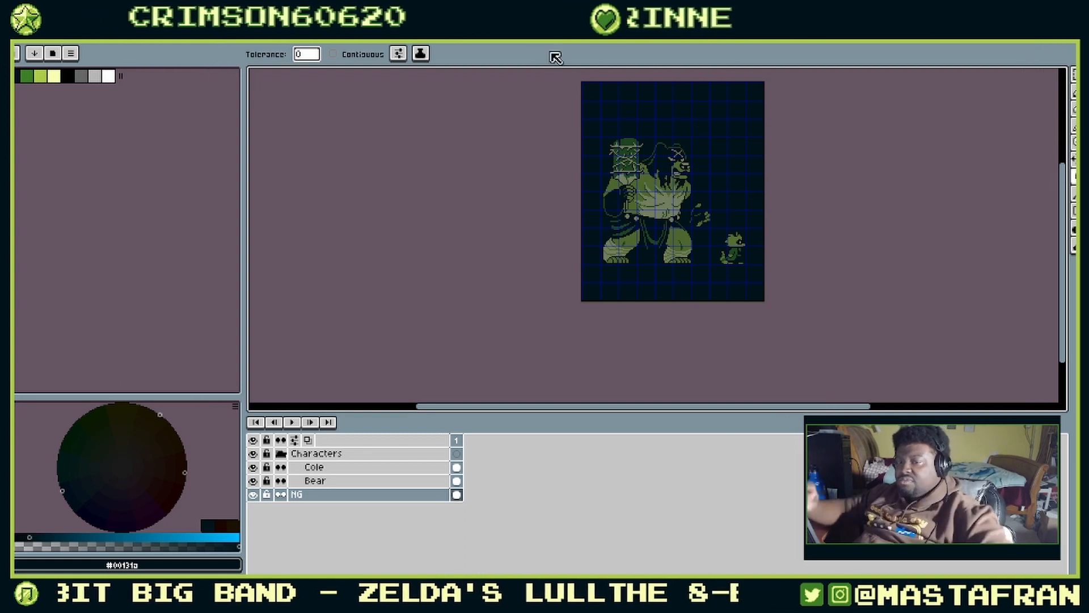
# Step: Switch past the temple hallway artwork to the owlbear door entrance sprite and locate its Doorway Propper group
pyautogui.click(510, 35)
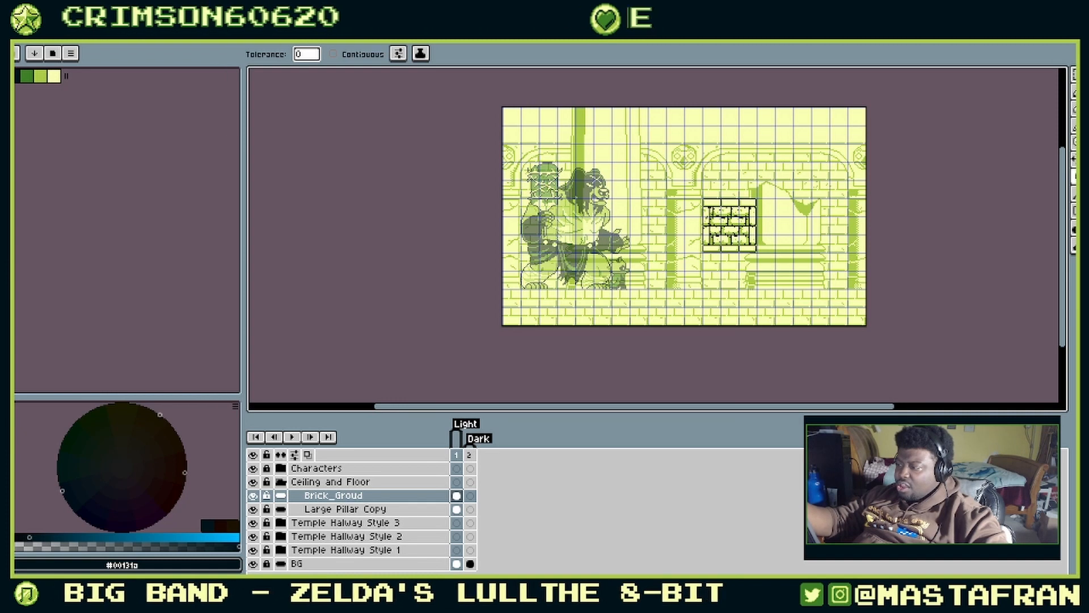
pyautogui.hotkey('ctrl', 'Tab')
pyautogui.moveTo(529, 221)
pyautogui.mouseDown()
pyautogui.moveTo(499, 301)
pyautogui.moveTo(527, 243)
pyautogui.mouseUp()
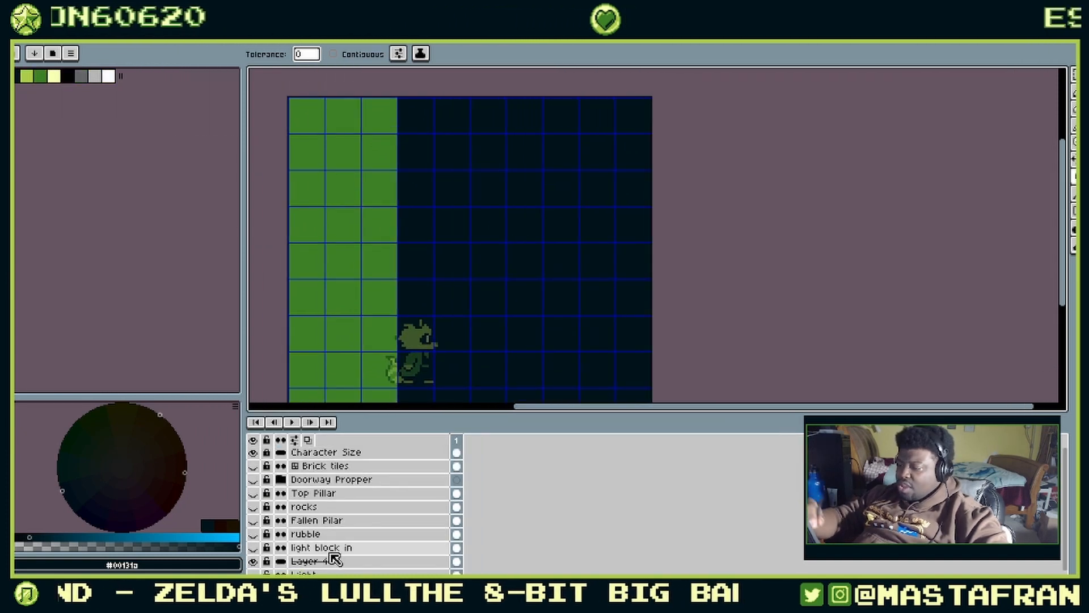
pyautogui.scroll(-2, 317, 548)
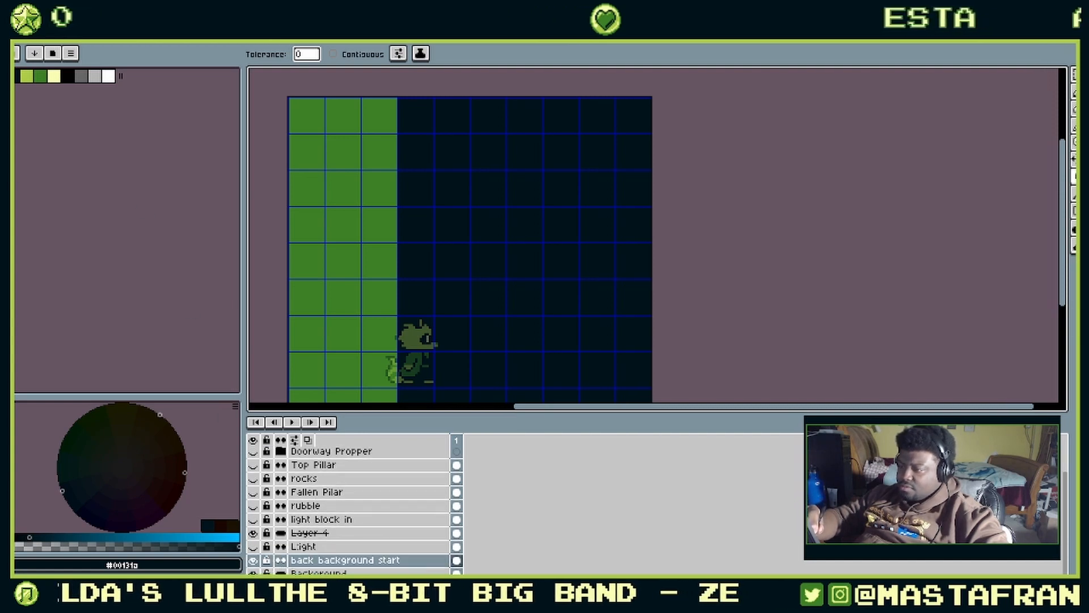
# Step: Save the door entrance sprite under the name Owlbear_Door_Enterance.aseprite in the Owlbear Temple folder
pyautogui.click(17, 23)
pyautogui.click(51, 101)
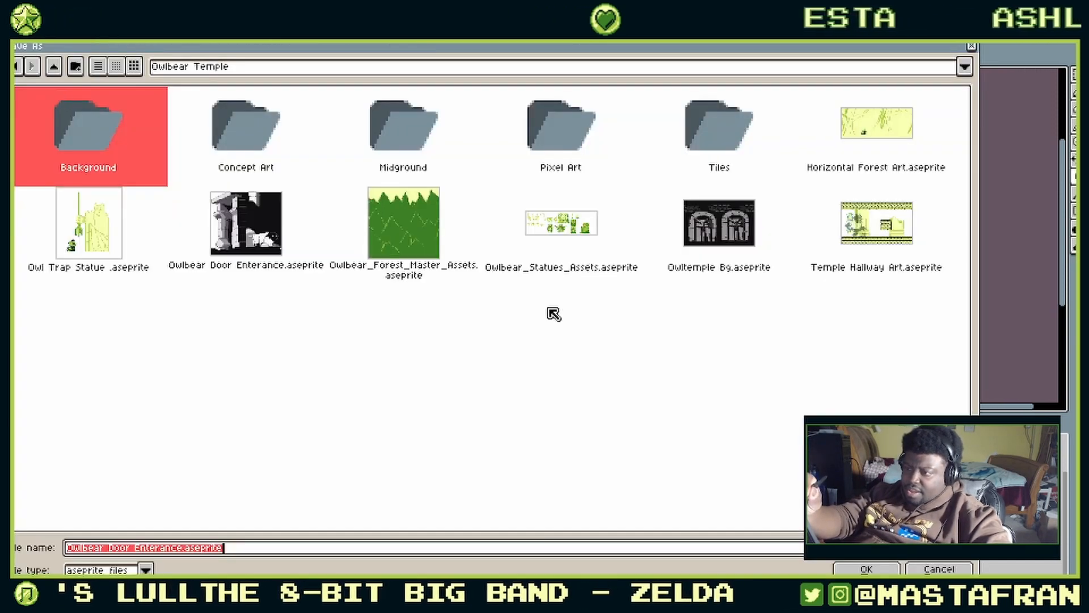
pyautogui.click(138, 548)
pyautogui.press('BackSpace')
pyautogui.write('_')
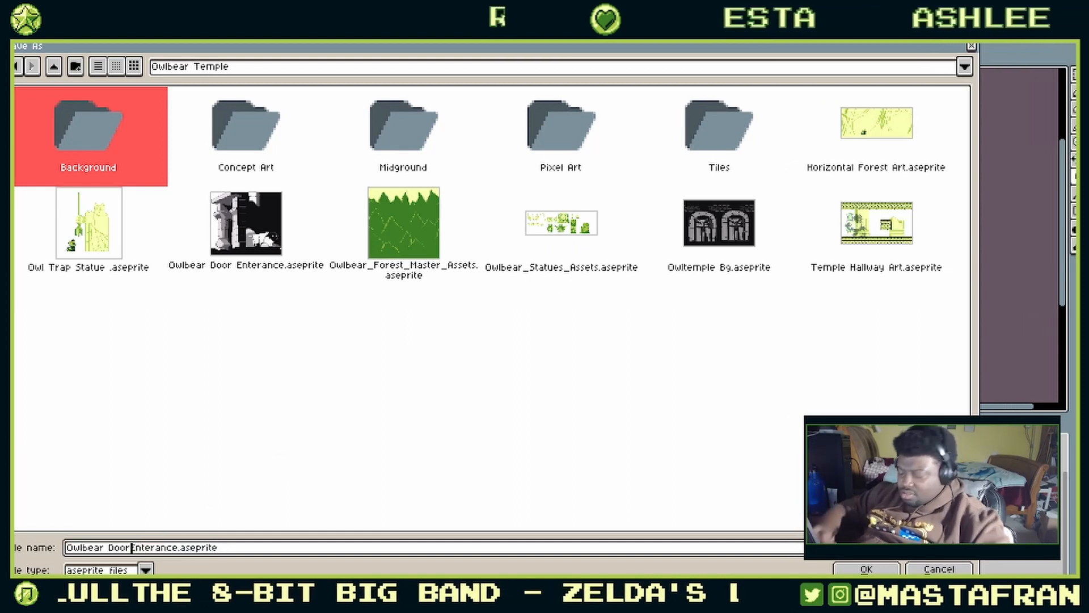
pyautogui.press('Left')
pyautogui.press('Left')
pyautogui.press('Left')
pyautogui.press('Left')
pyautogui.press('Left')
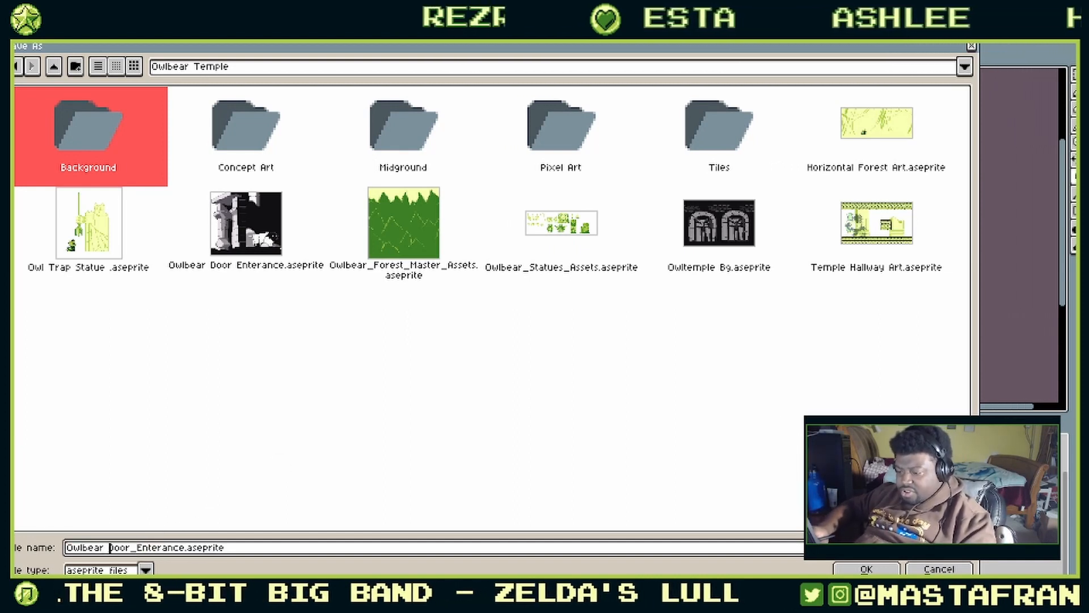
pyautogui.press('BackSpace')
pyautogui.write('_')
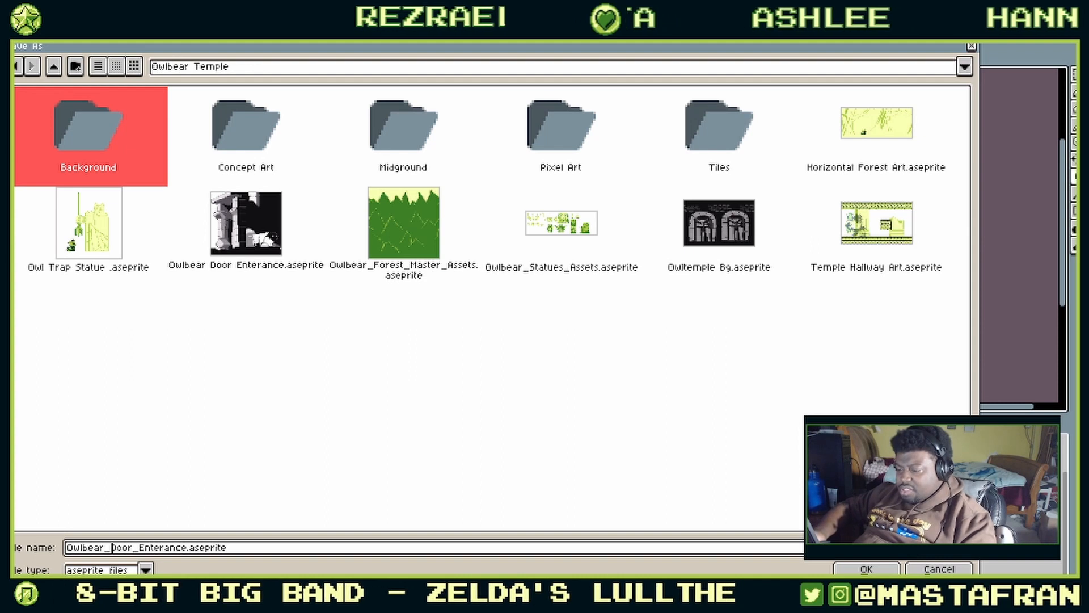
pyautogui.press('Return')
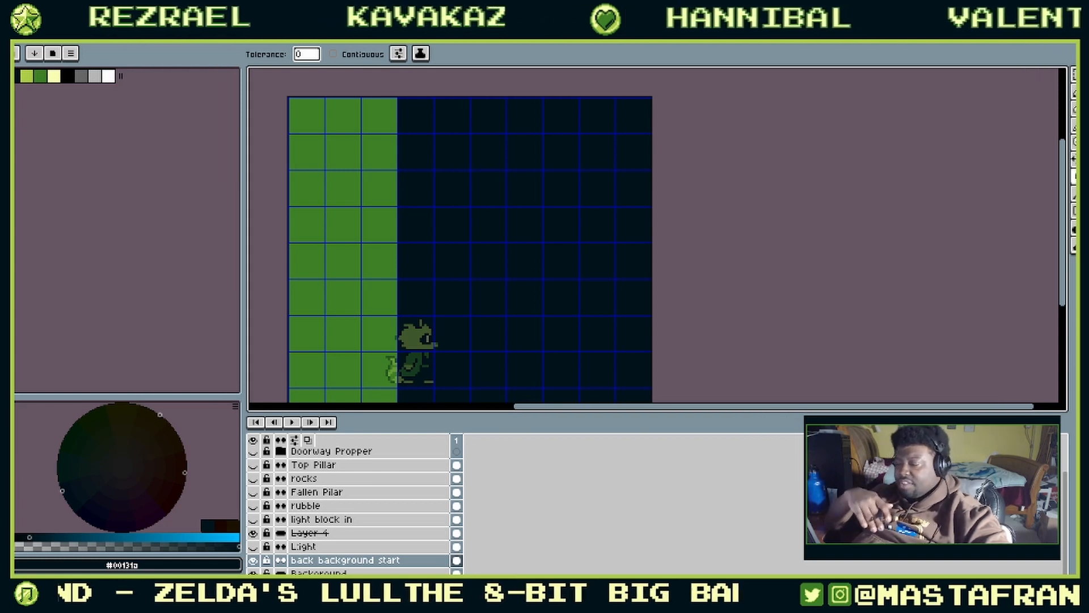
# Step: Show and expand the Doorway Propper group, and recolor the doorway layer's white areas pale yellow using palette index 3
pyautogui.click(252, 451)
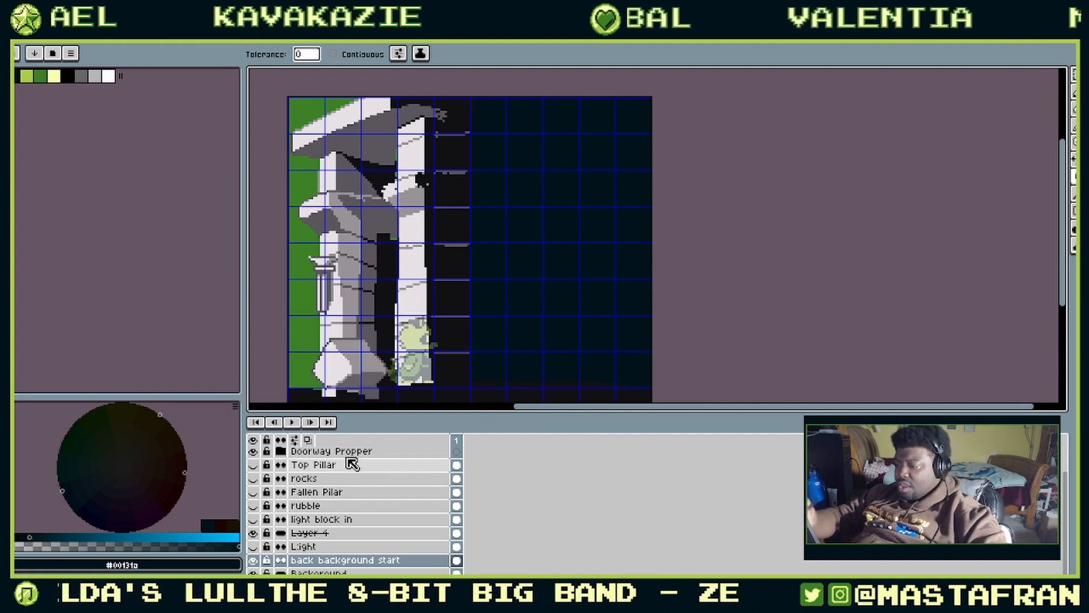
pyautogui.click(289, 456)
pyautogui.click(280, 454)
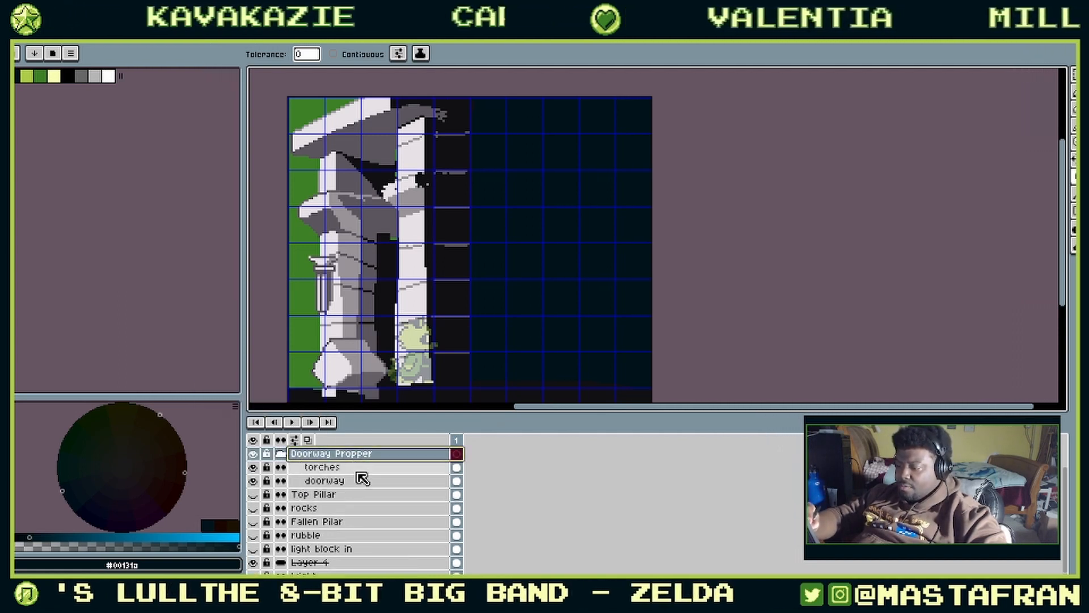
pyautogui.click(360, 483)
pyautogui.click(53, 78)
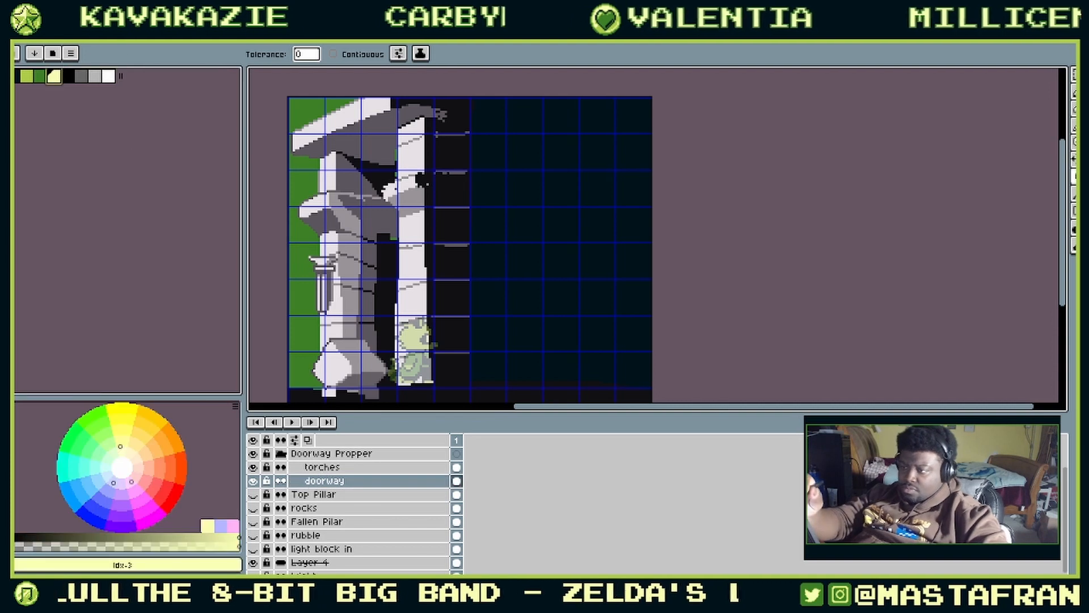
pyautogui.click(413, 240)
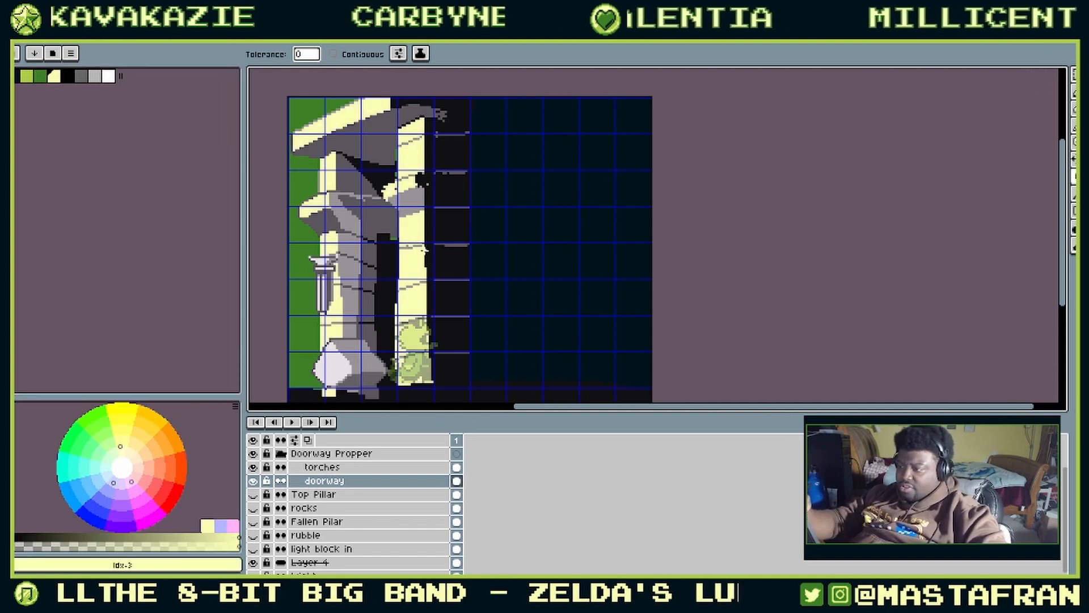
# Step: Recolor the doorway layer's light grey areas light green using palette index 1
pyautogui.click(43, 75)
pyautogui.click(26, 77)
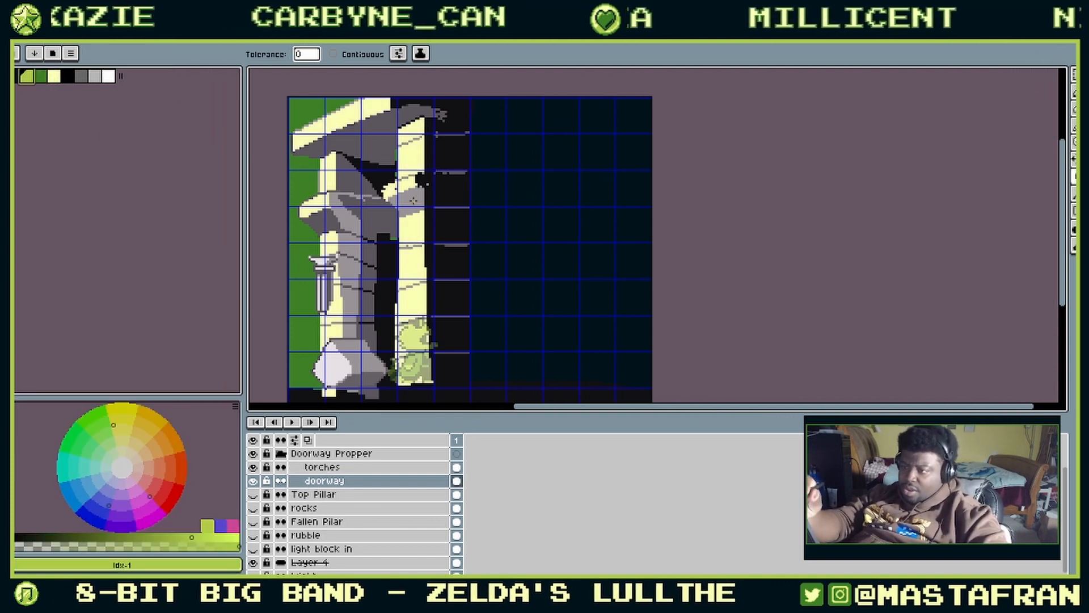
pyautogui.click(415, 199)
# Step: Recolor the doorway's dark grey areas mid green with palette index 2 and its black areas with dark palette index 0
pyautogui.click(364, 218)
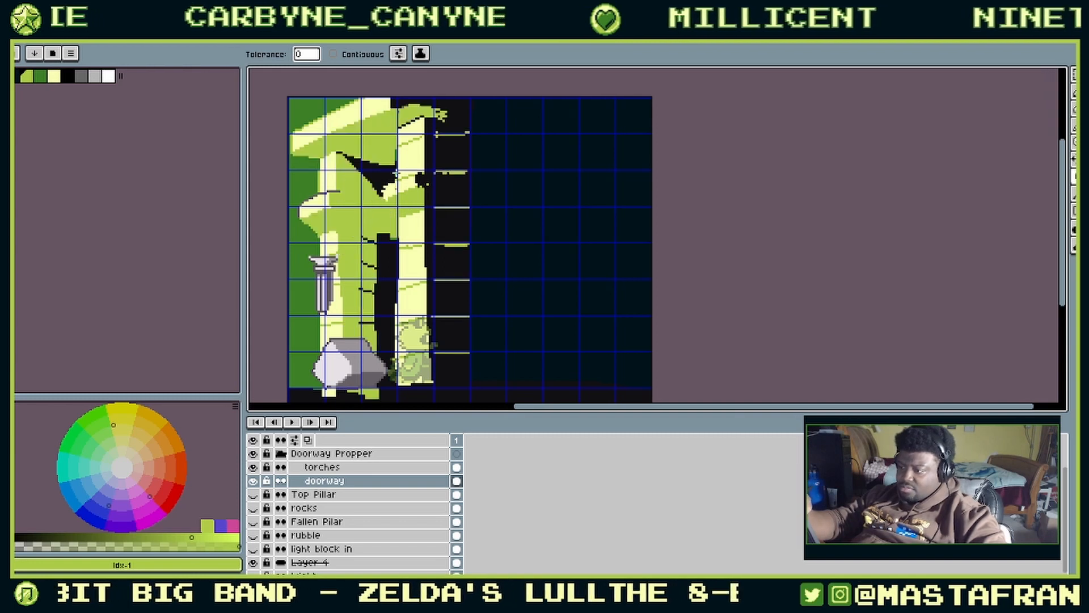
pyautogui.hotkey('ctrl', 'z')
pyautogui.click(40, 76)
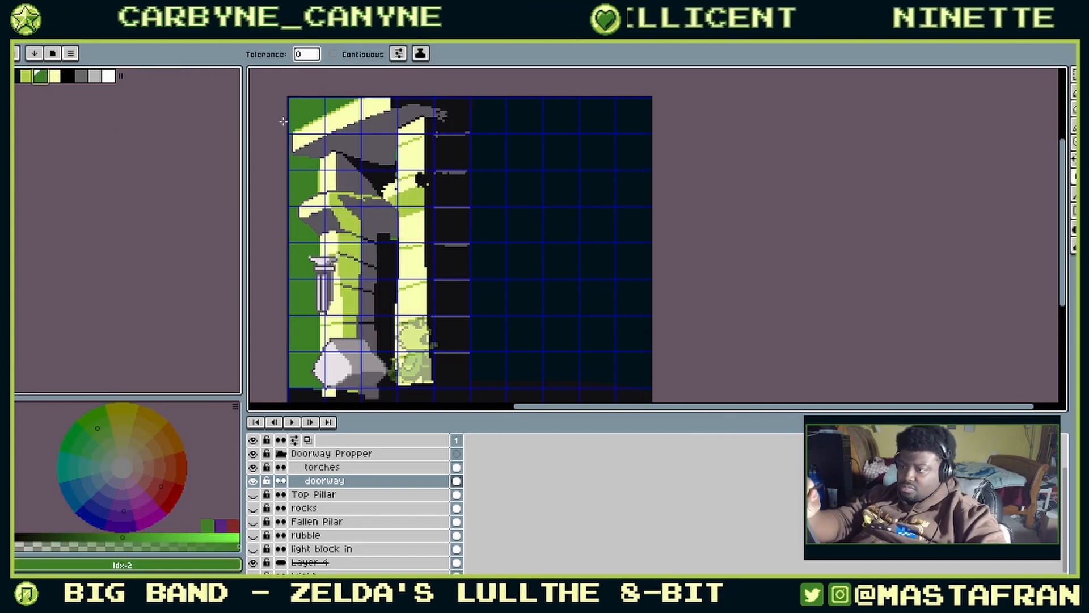
pyautogui.click(369, 219)
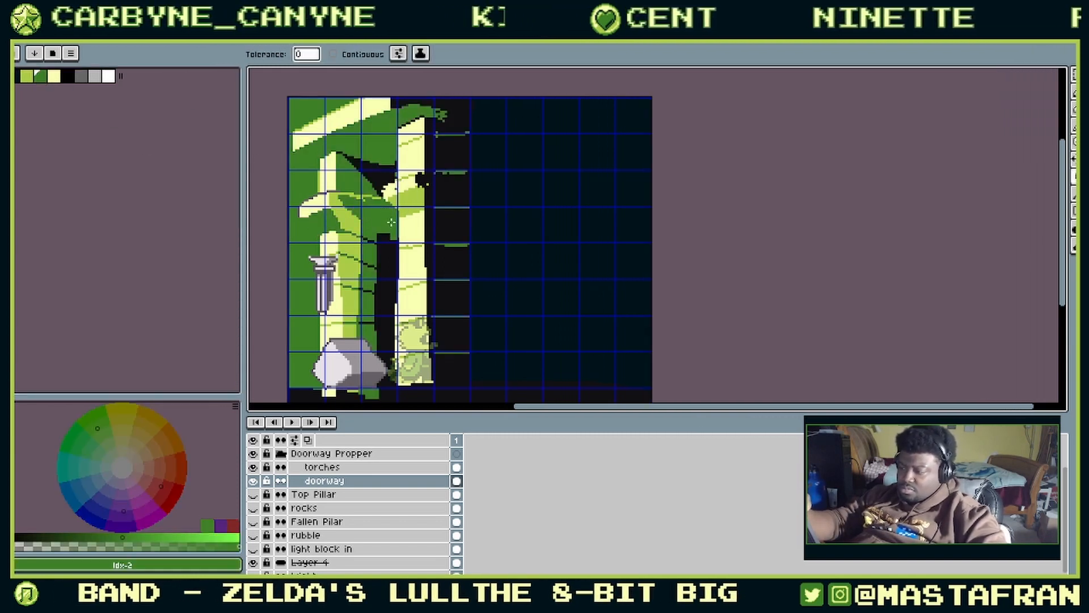
pyautogui.click(22, 77)
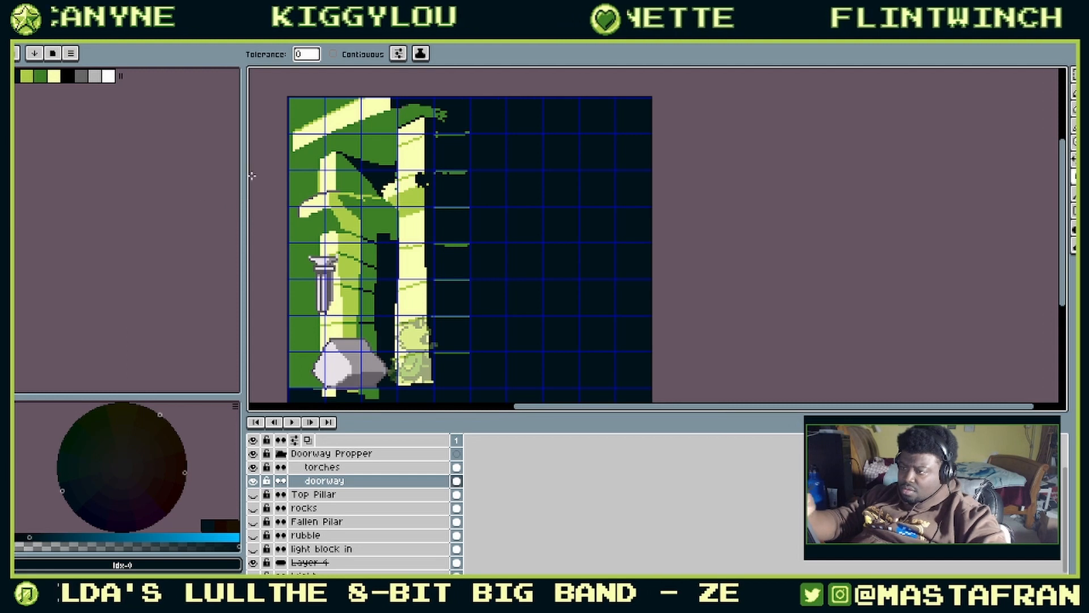
pyautogui.moveTo(381, 289); pyautogui.dragTo(445, 263)
# Step: Replace the leftover grey outline pixels on the doorway's broken ledge with pale yellow #f9ffb3
pyautogui.scroll(1, 496, 202)
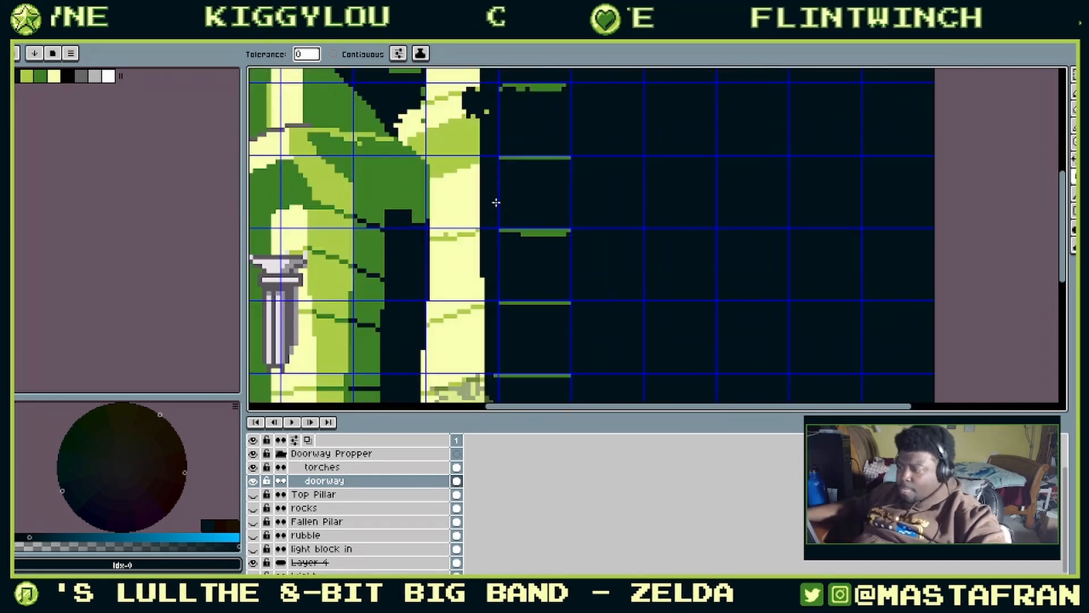
pyautogui.moveTo(496, 202); pyautogui.dragTo(661, 337)
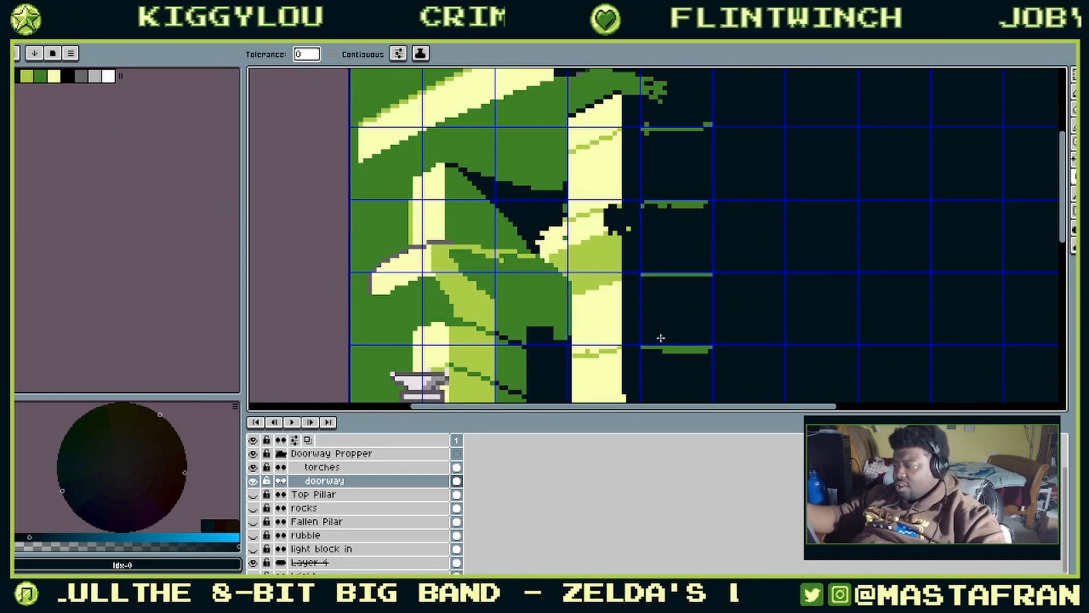
pyautogui.moveTo(666, 150); pyautogui.dragTo(733, 214)
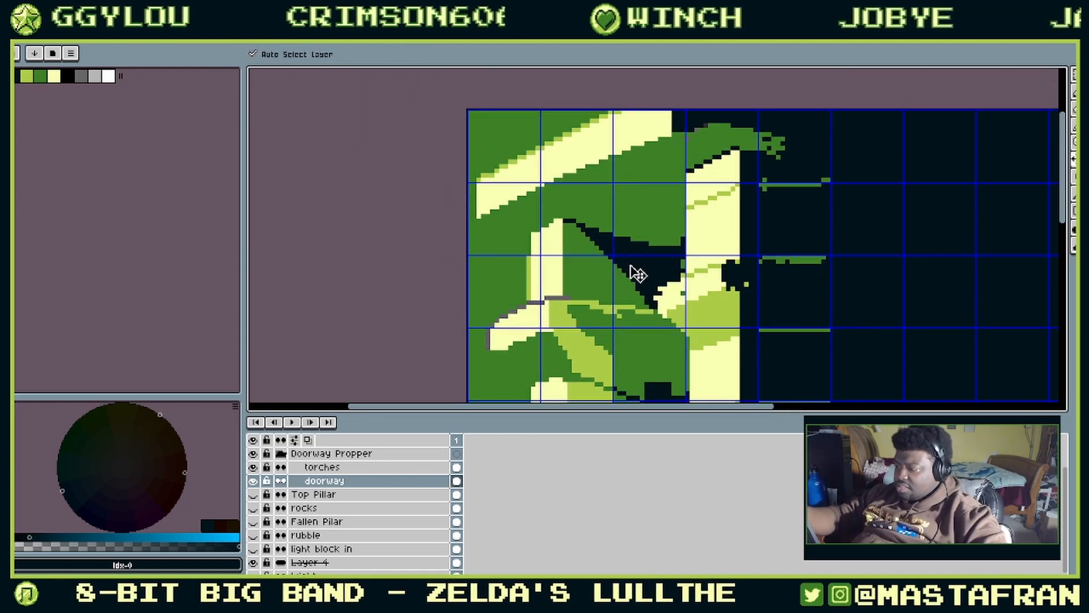
pyautogui.keyDown('alt'); pyautogui.click(554, 297); pyautogui.keyUp('alt')
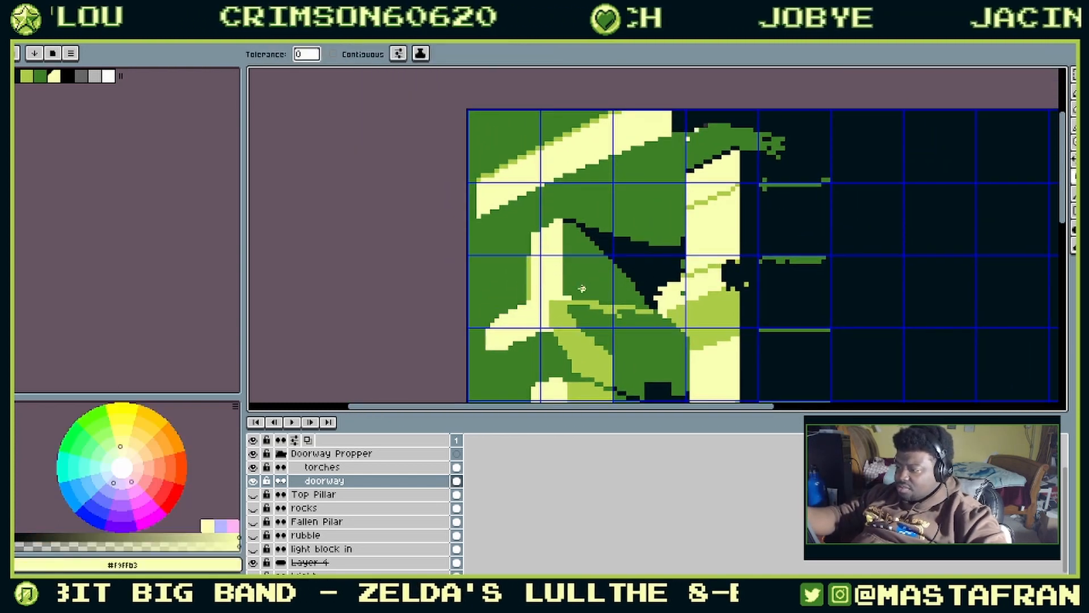
# Step: Try to fill the dark edge pixels atop the doorway's pale pillar with pale yellow #f9ffb3
pyautogui.moveTo(685, 188); pyautogui.dragTo(639, 241)
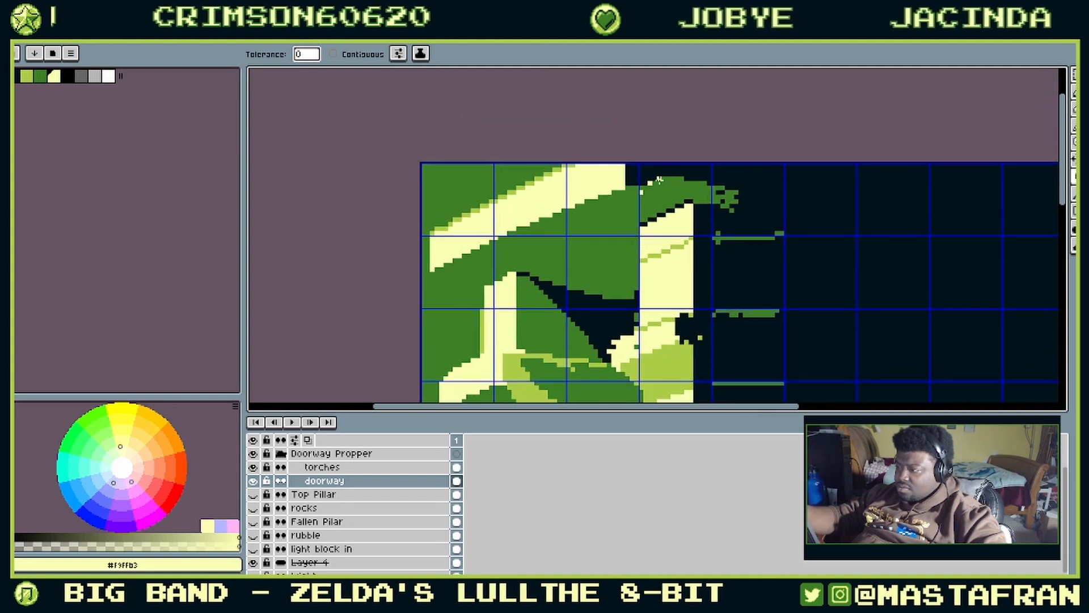
pyautogui.click(672, 211)
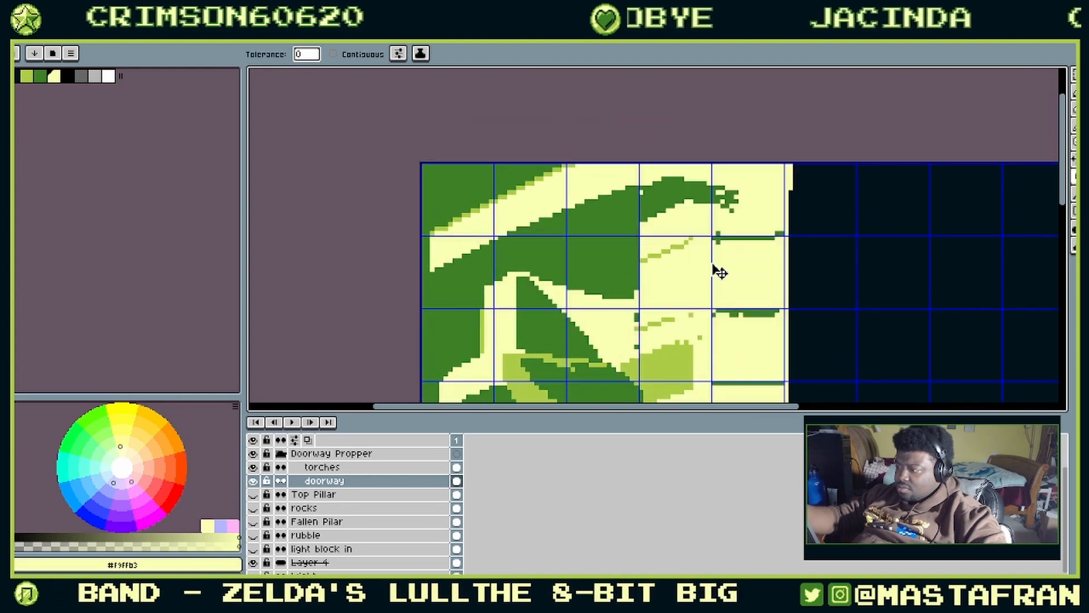
pyautogui.hotkey('ctrl', 'z')
pyautogui.moveTo(729, 221); pyautogui.dragTo(720, 131)
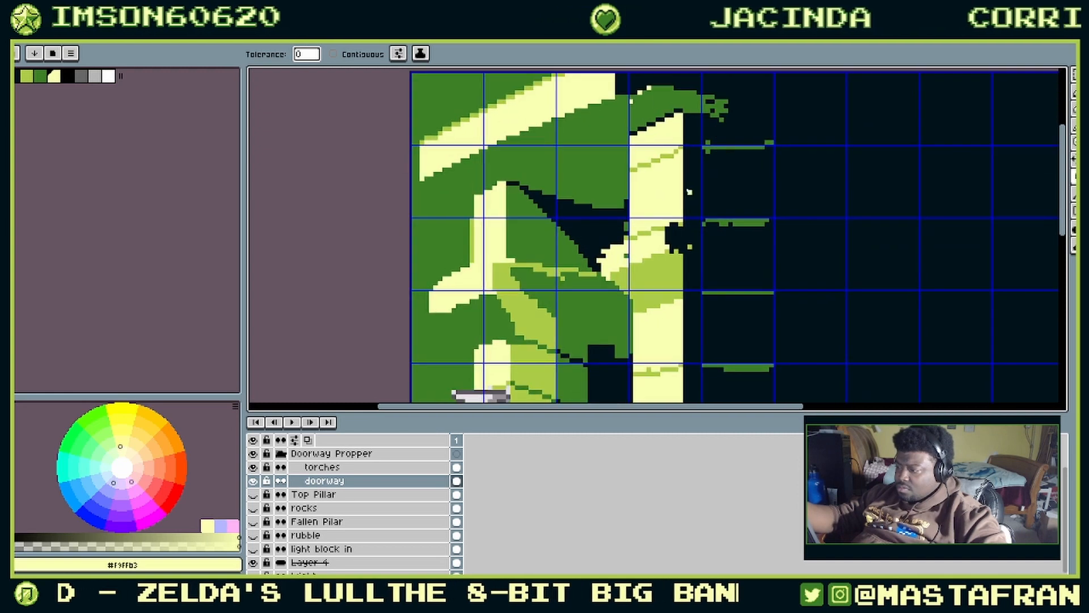
pyautogui.click(19, 76)
pyautogui.moveTo(662, 122); pyautogui.dragTo(641, 166)
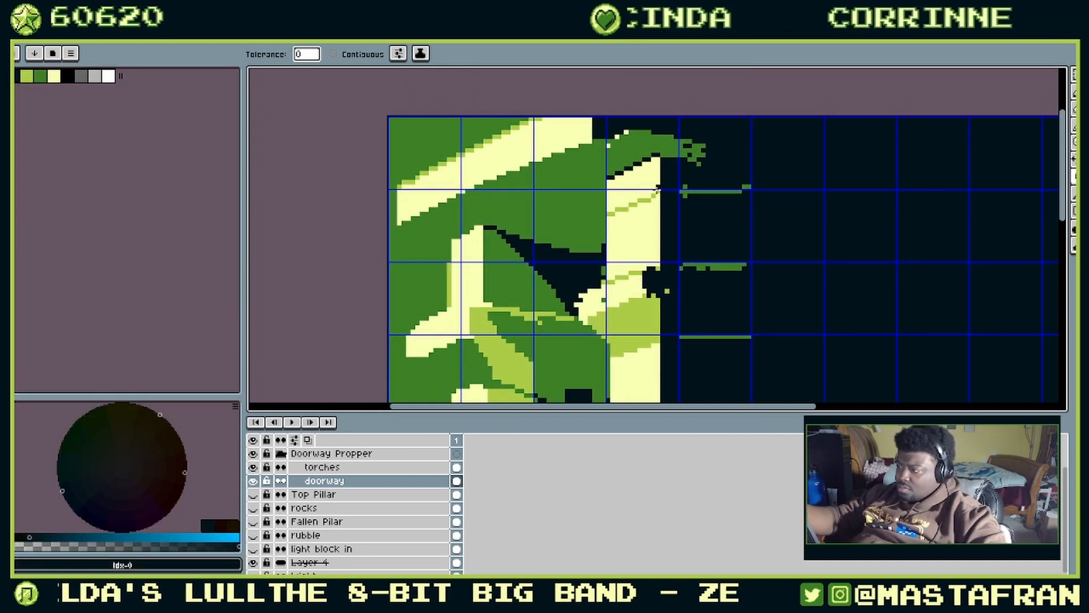
pyautogui.moveTo(627, 231); pyautogui.dragTo(662, 169)
pyautogui.scroll(-3, 670, 148)
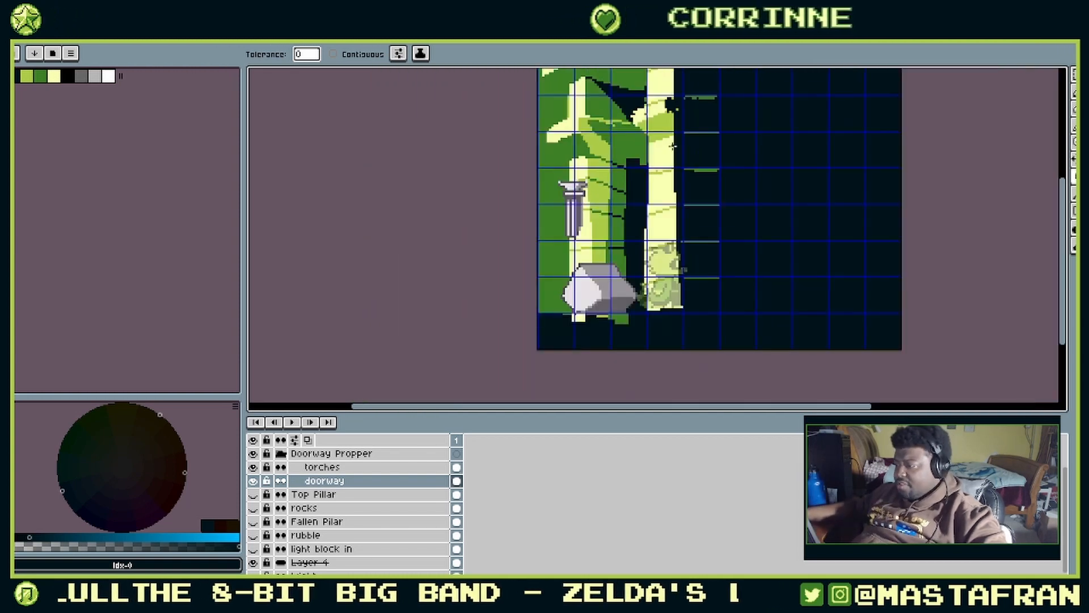
pyautogui.scroll(-2, 682, 200)
pyautogui.scroll(2, 682, 200)
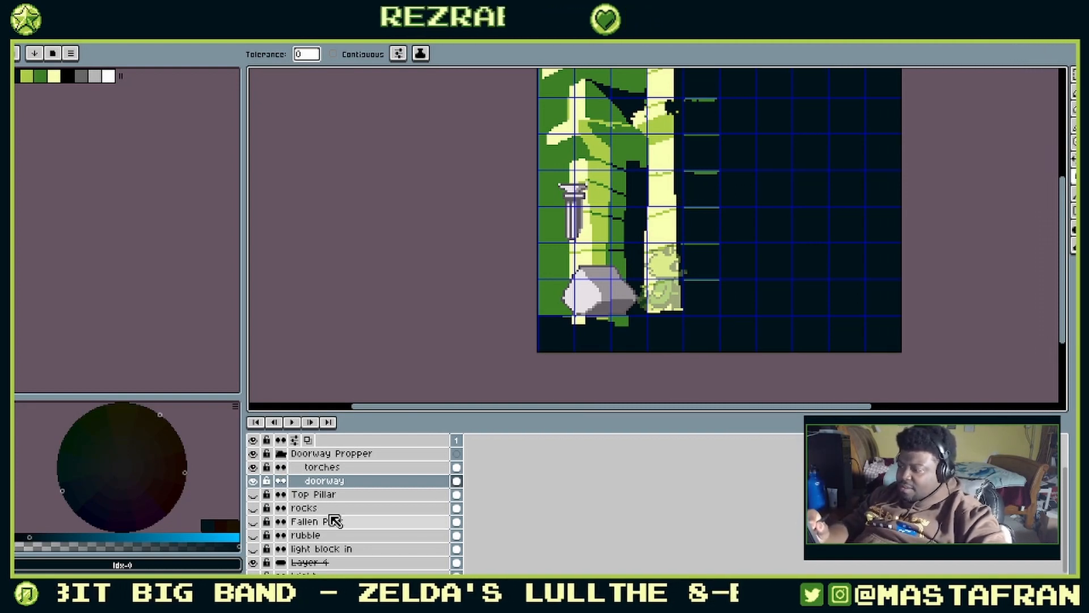
# Step: On the torches layer, recolor the torch's mid-grey shading light green #abcc47 and its dark grey areas mid green with palette index 2
pyautogui.click(337, 467)
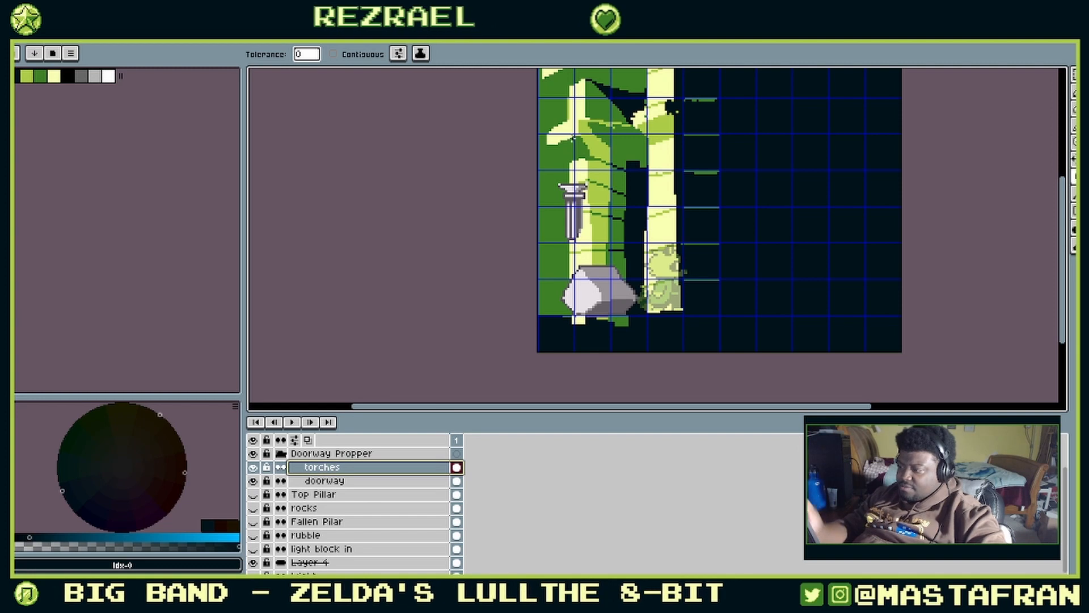
pyautogui.scroll(2, 571, 138)
pyautogui.moveTo(572, 139); pyautogui.dragTo(592, 115)
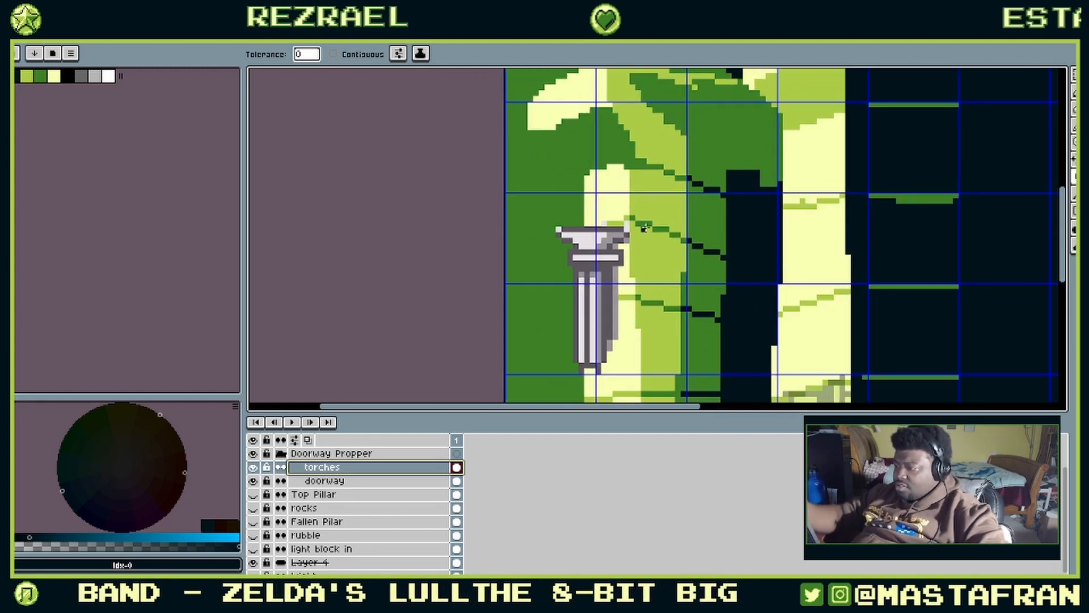
pyautogui.press('b')
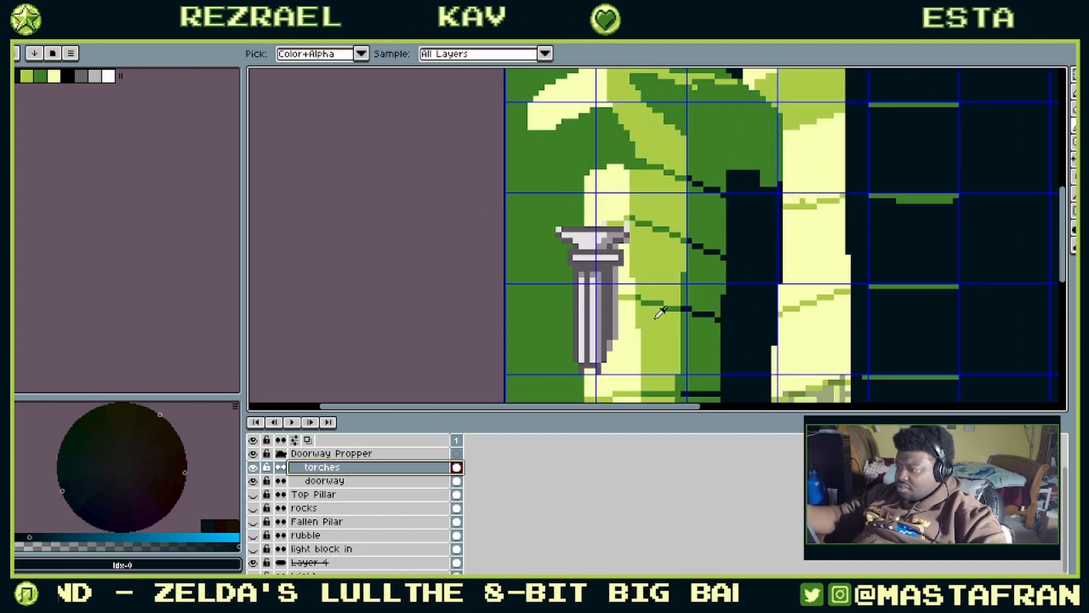
pyautogui.keyDown('alt'); pyautogui.click(636, 306); pyautogui.keyUp('alt')
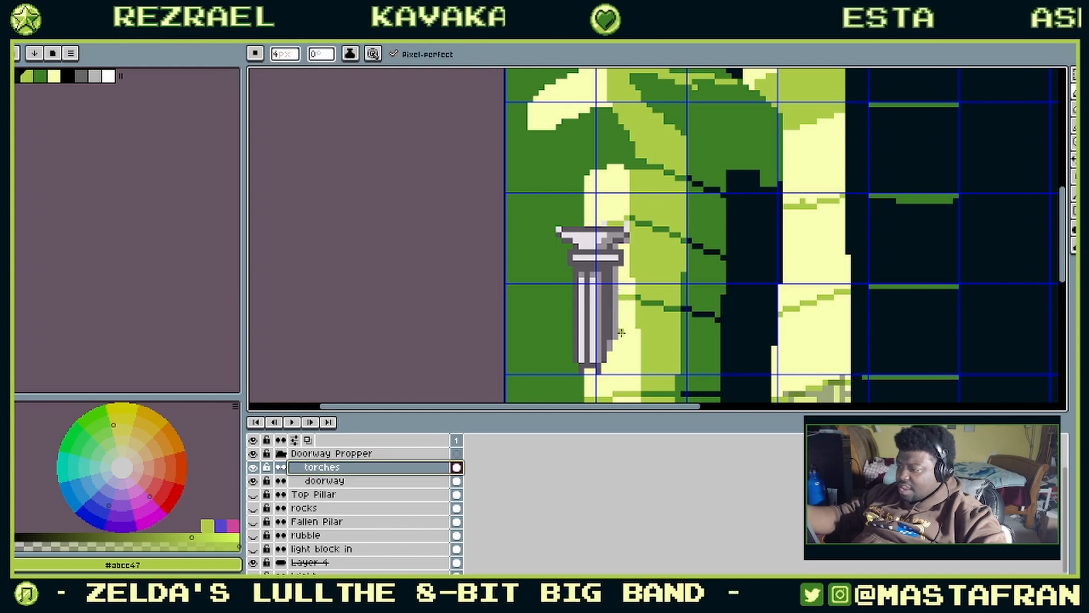
pyautogui.press('g')
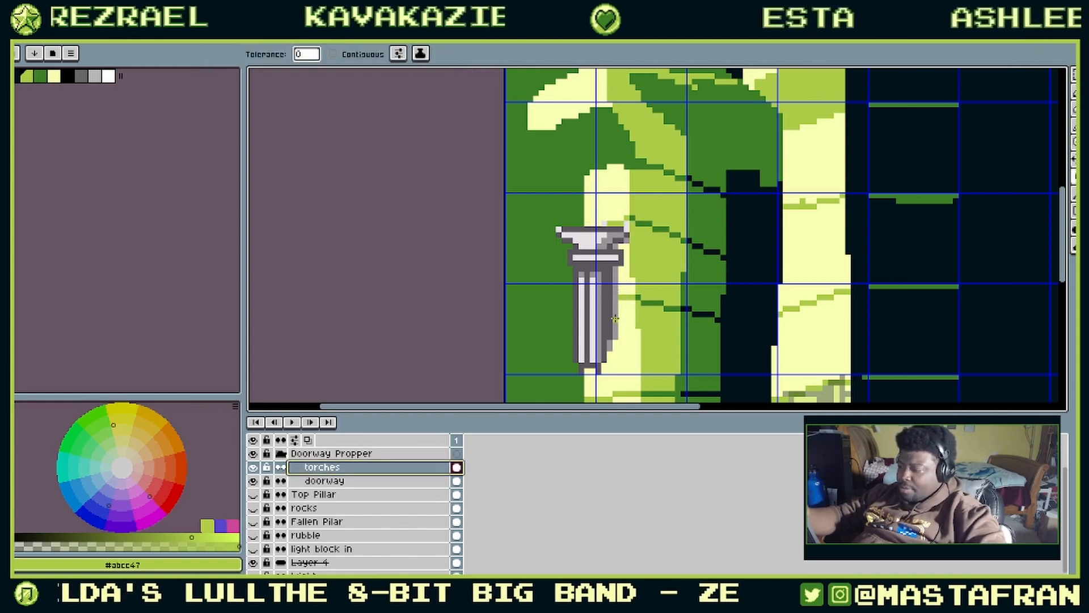
pyautogui.click(39, 76)
pyautogui.click(615, 281)
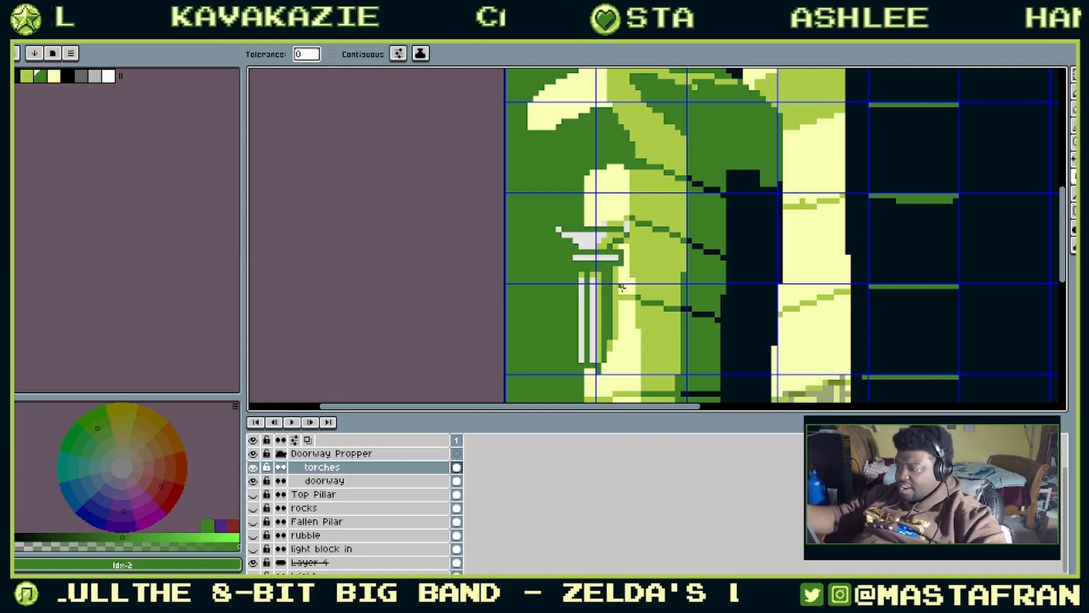
# Step: Try light green on the torch's outline, and undo it together with the earlier green fills on the torch
pyautogui.hotkey('ctrl', 'z')
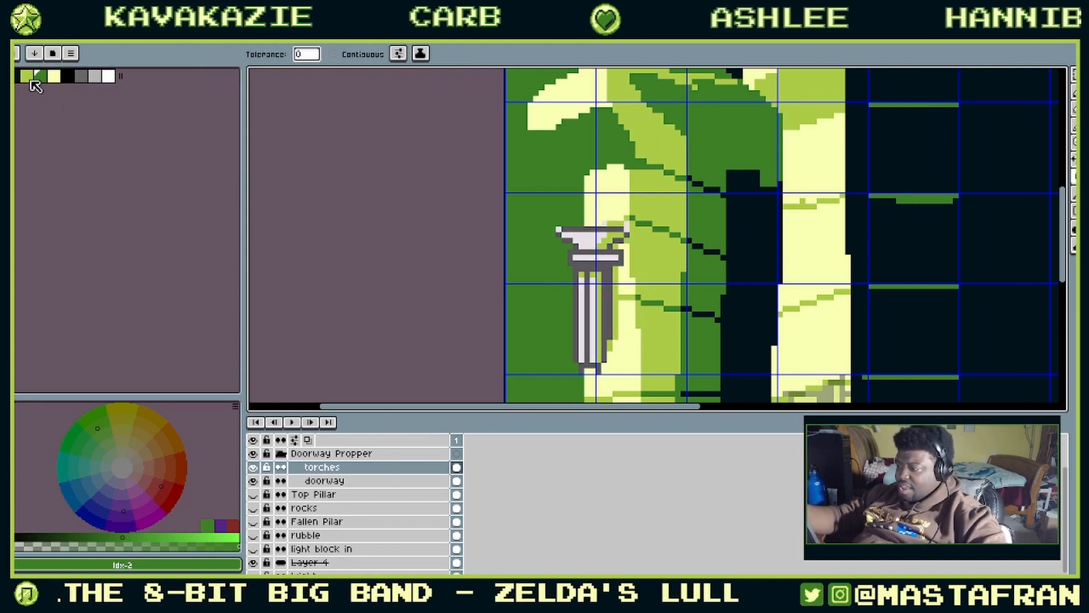
pyautogui.click(27, 76)
pyautogui.click(612, 295)
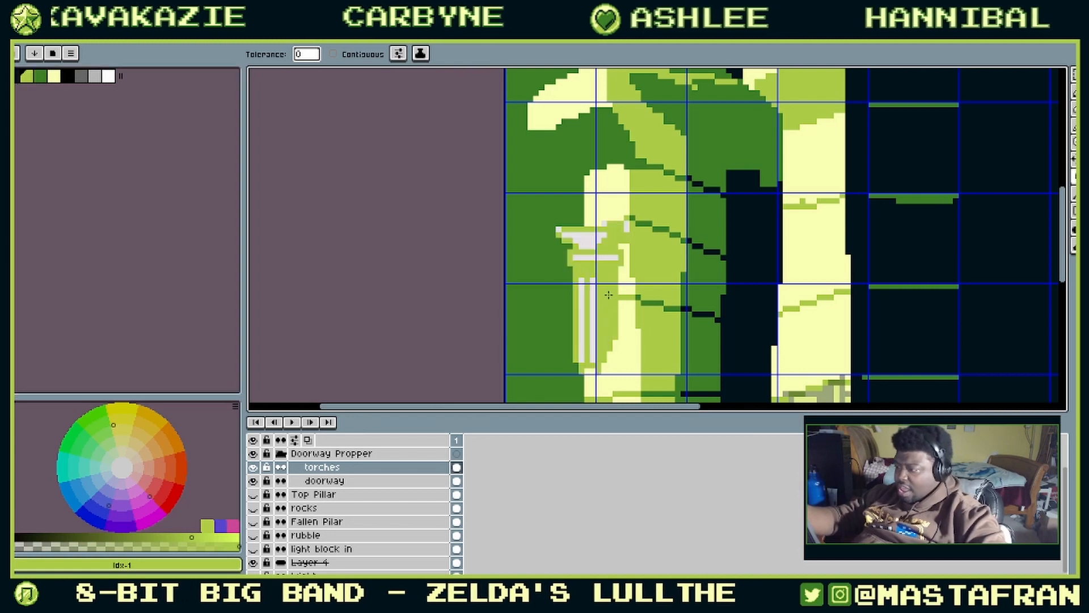
pyautogui.hotkey('ctrl', 'z')
pyautogui.hotkey('ctrl', 'z')
# Step: Fill the torch's light grey areas with the pale yellow #F9FFB3 sampled from the pillar
pyautogui.keyDown('alt'); pyautogui.click(626, 307); pyautogui.keyUp('alt')
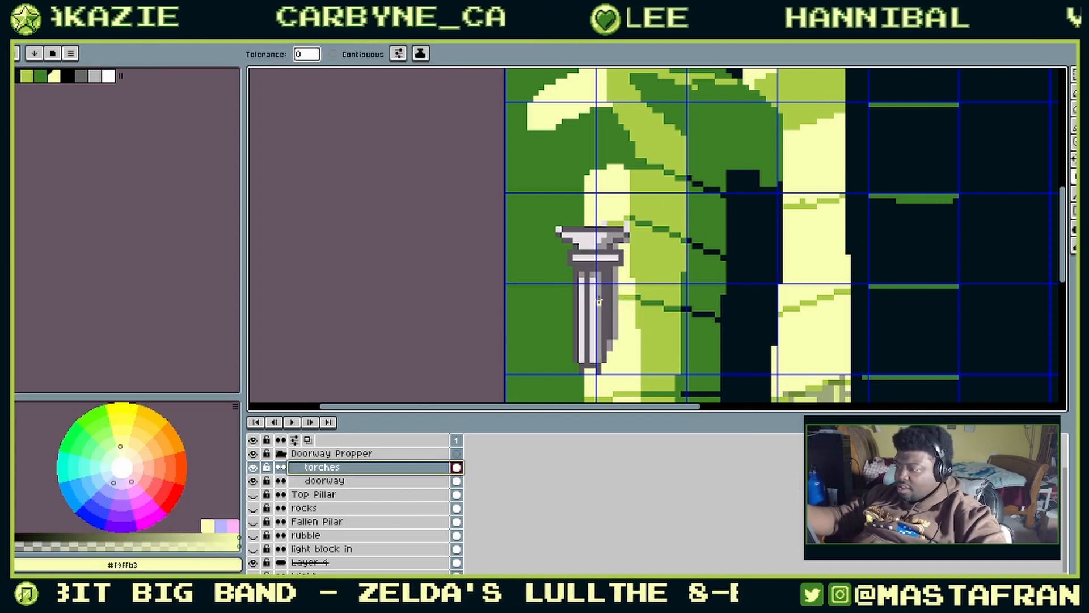
pyautogui.click(580, 296)
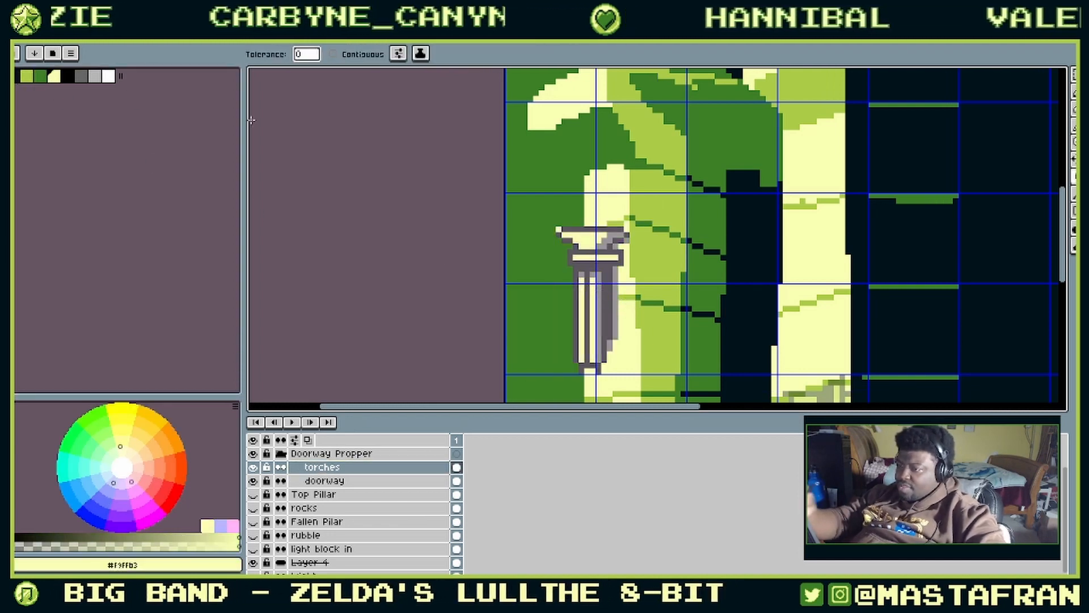
pyautogui.click(44, 76)
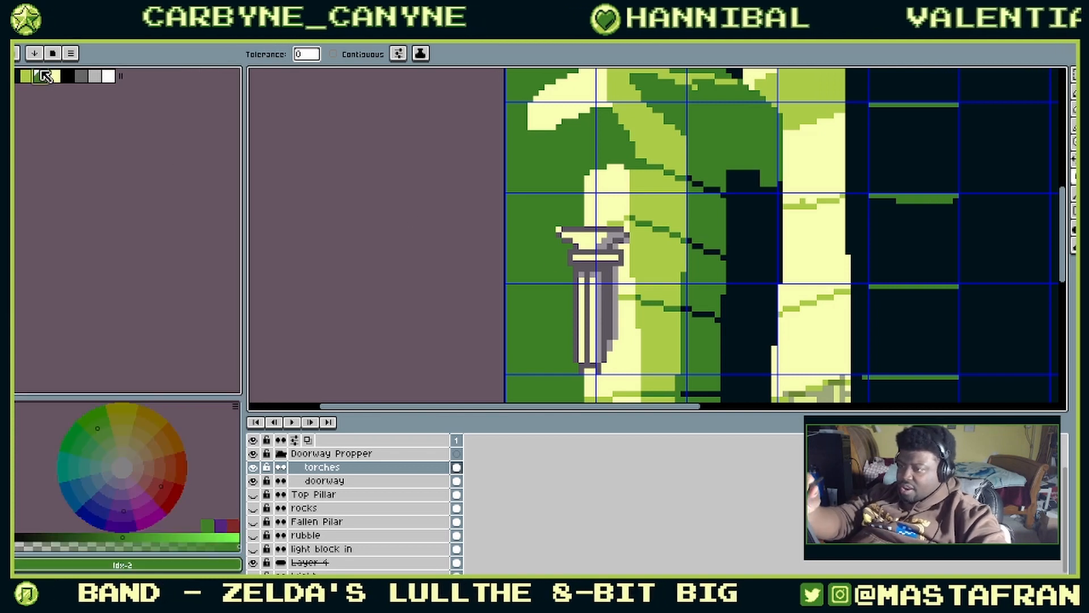
pyautogui.click(595, 265)
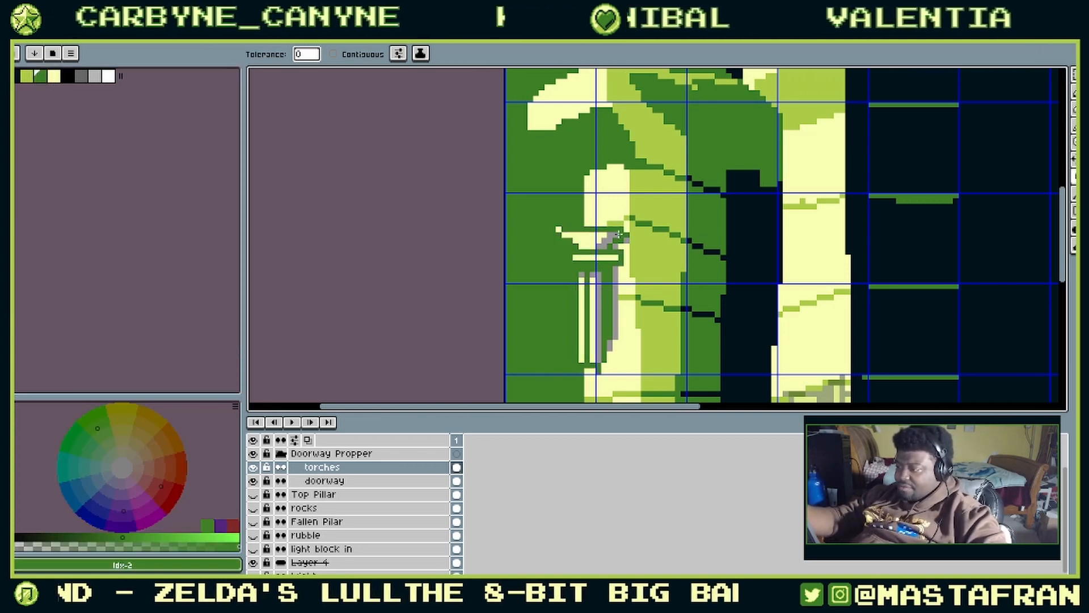
pyautogui.hotkey('ctrl', 'z')
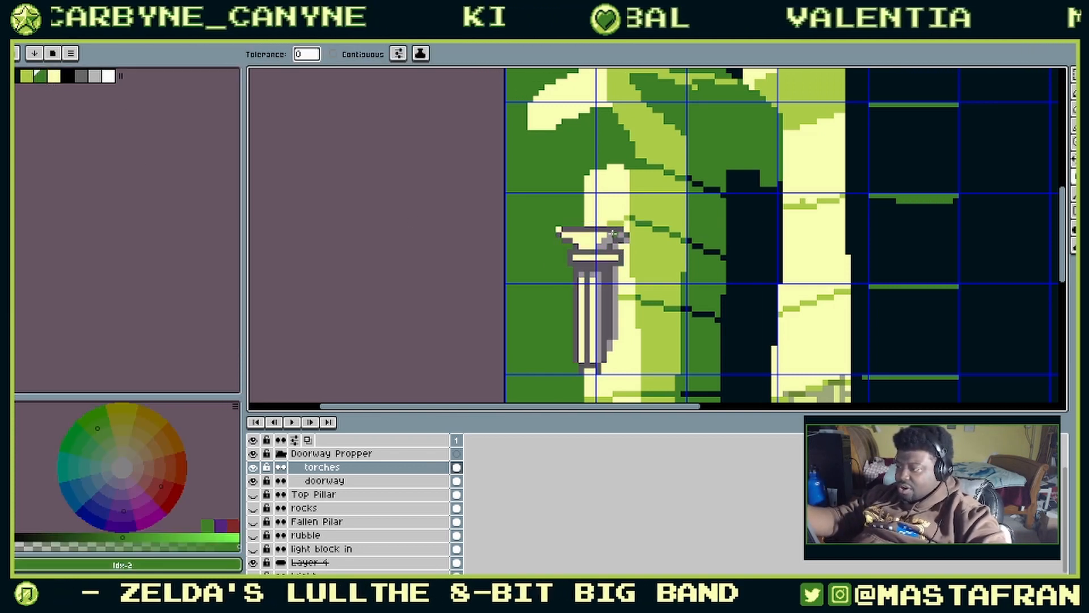
pyautogui.click(31, 77)
pyautogui.click(55, 76)
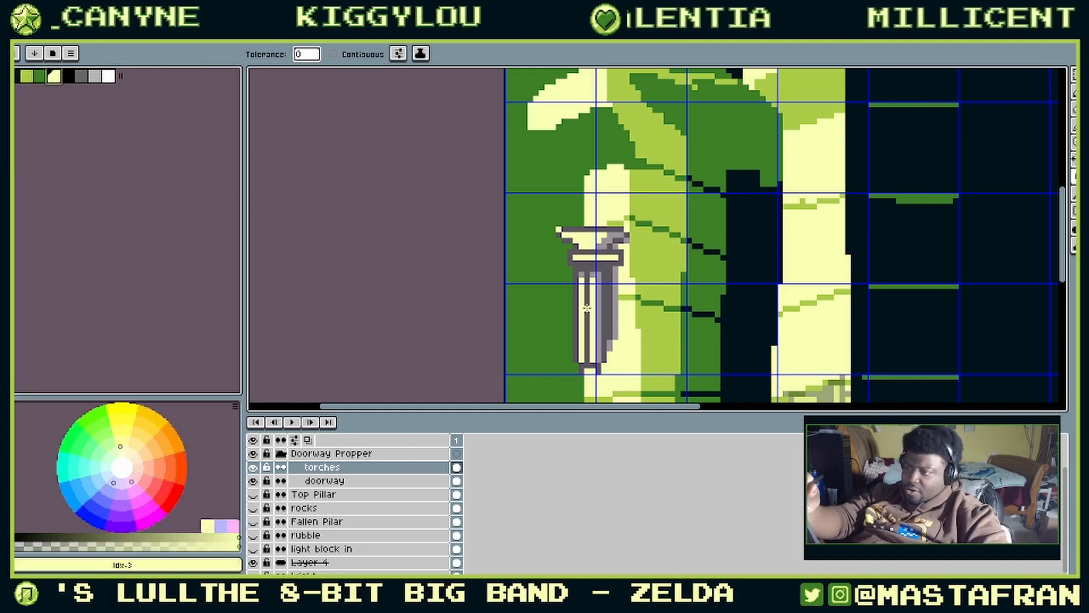
# Step: Fill the torch's dark grey outline with light green and its mid-grey shading with dark green
pyautogui.click(31, 78)
pyautogui.click(608, 264)
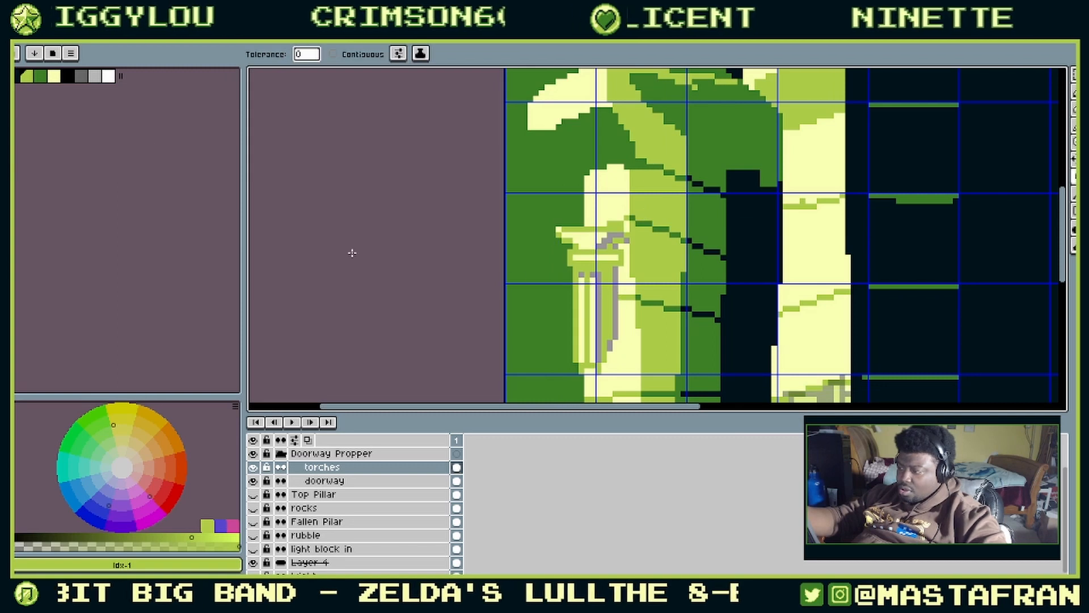
pyautogui.click(41, 77)
pyautogui.click(614, 304)
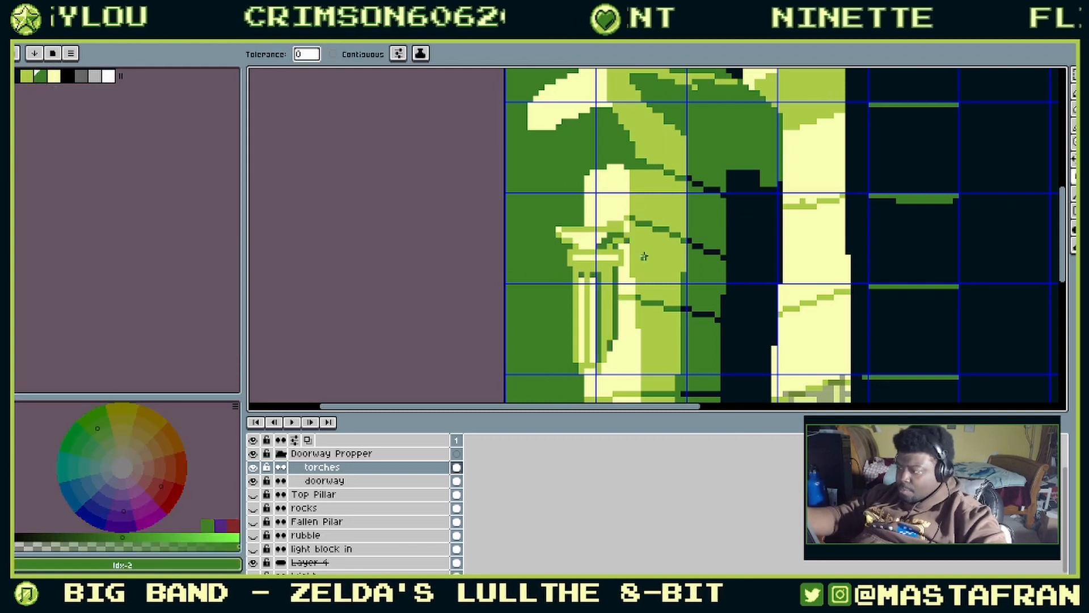
# Step: Toggle the torches layer's visibility to check the recoloured torch against the pillar
pyautogui.moveTo(755, 257); pyautogui.dragTo(625, 201)
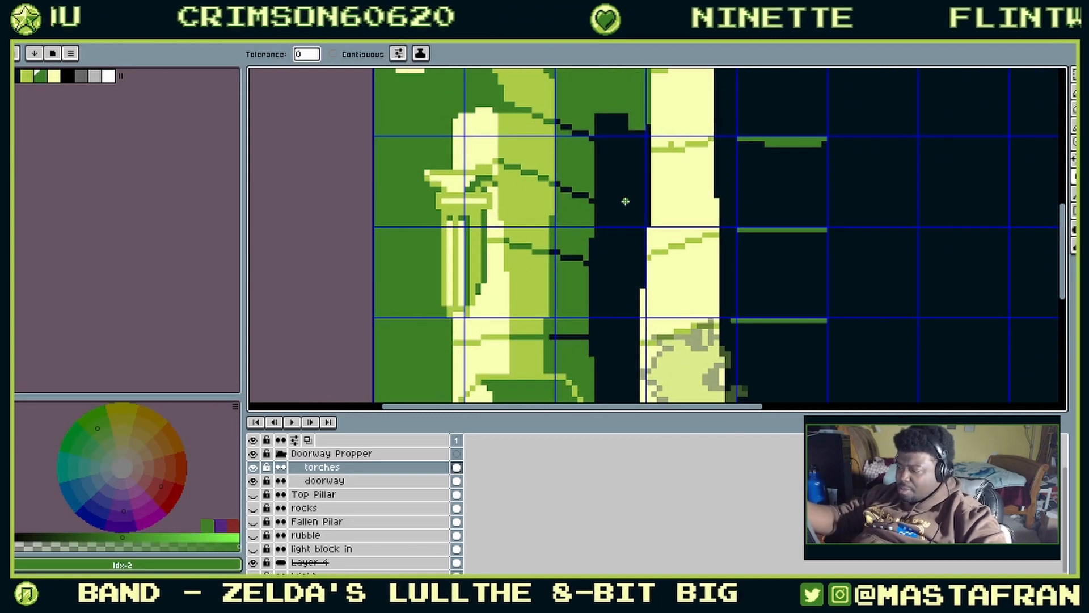
pyautogui.scroll(-2, 651, 160)
pyautogui.scroll(1, 696, 151)
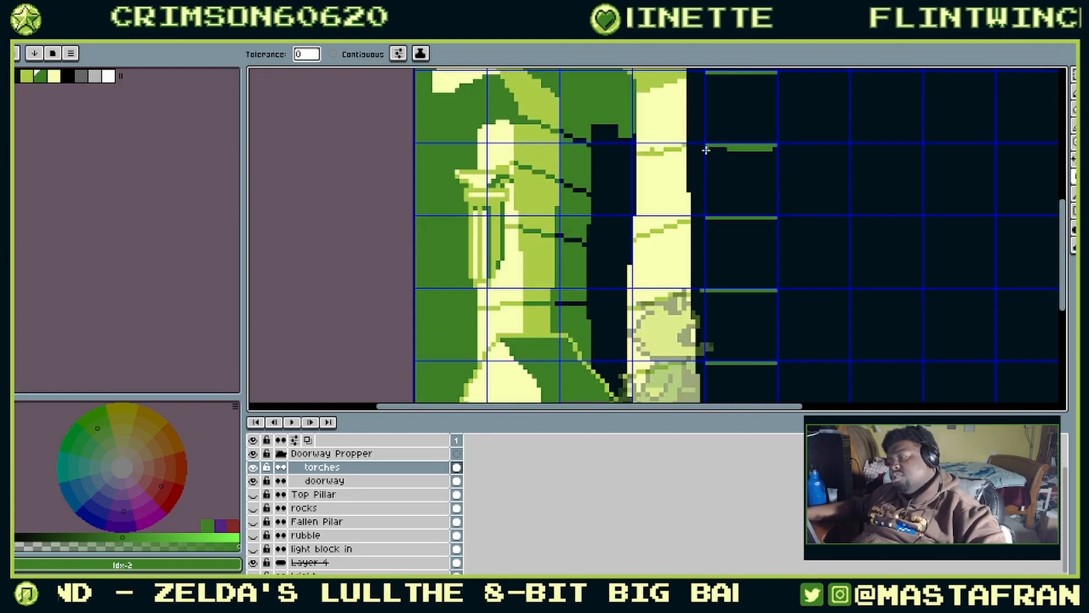
pyautogui.scroll(-1, 706, 150)
pyautogui.click(253, 468)
pyautogui.click(253, 467)
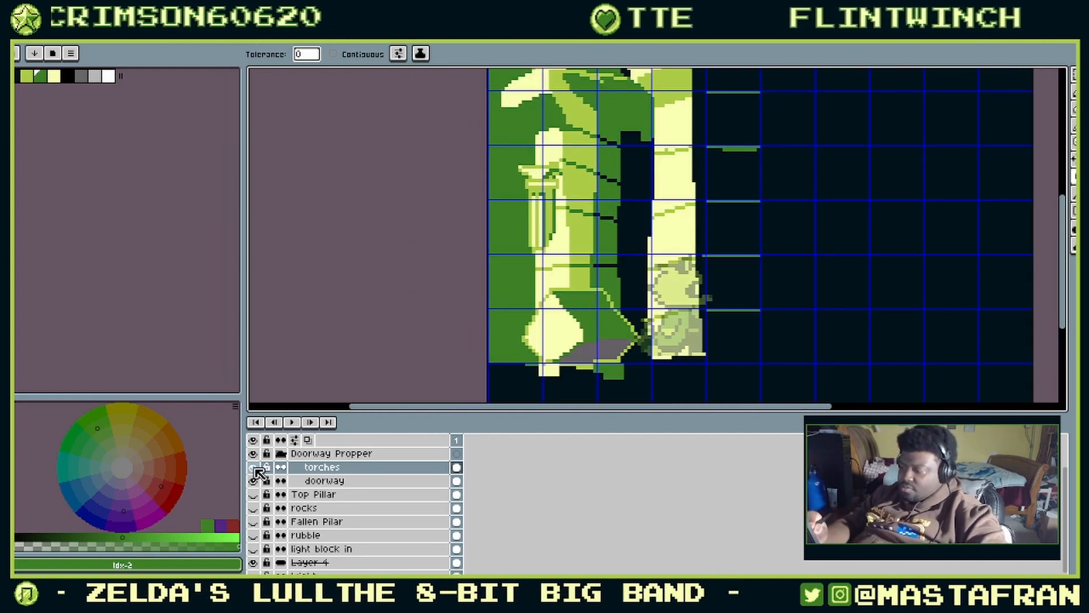
# Step: Fill the grey patch of the large shape at the pillar's base with the darkest palette colour on the torches layer
pyautogui.click(390, 484)
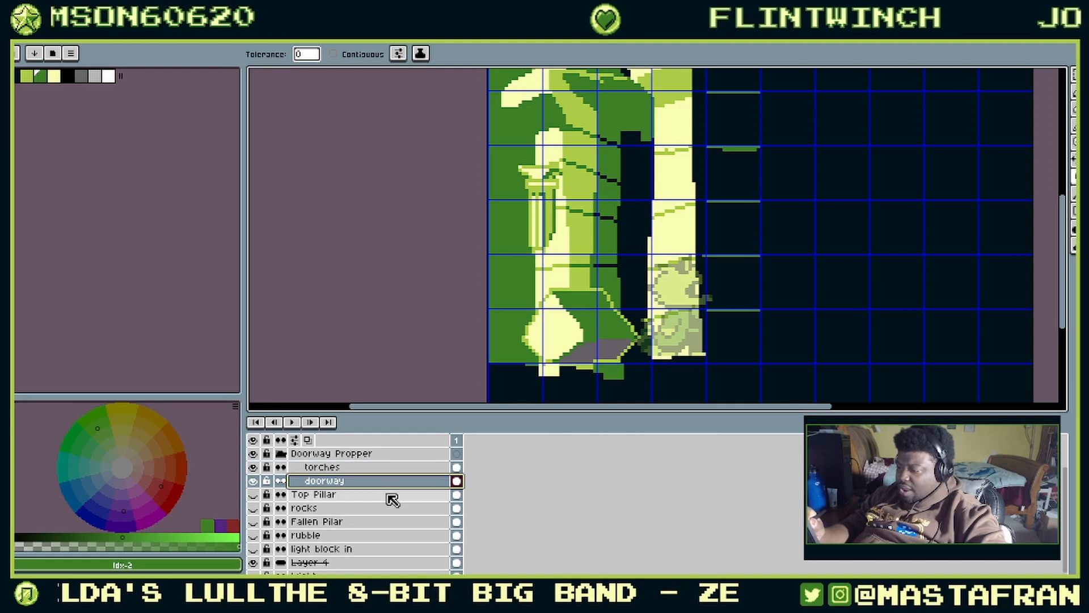
pyautogui.click(34, 72)
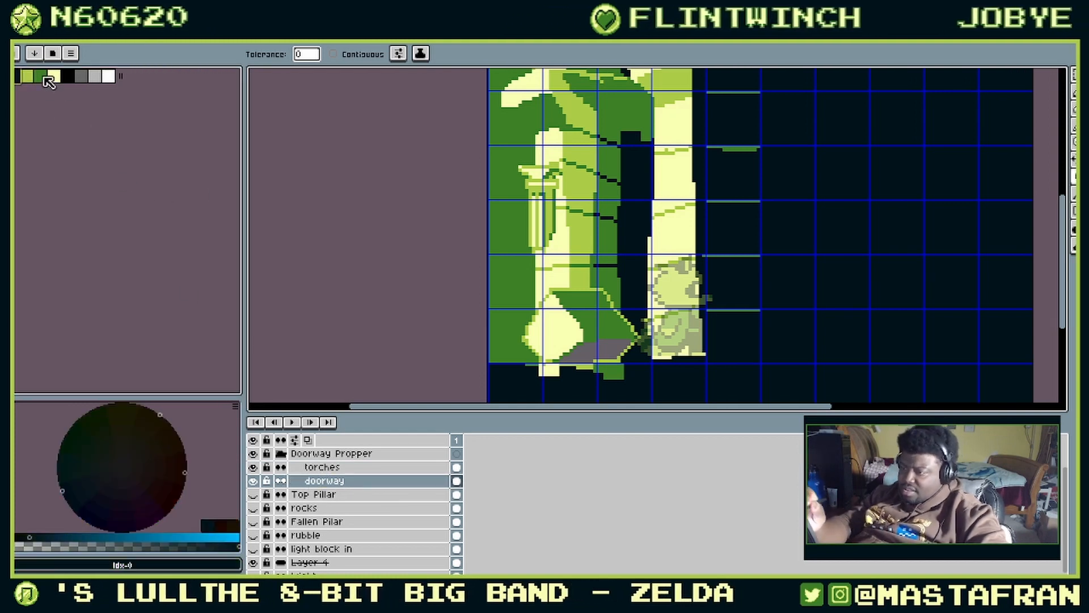
pyautogui.click(43, 76)
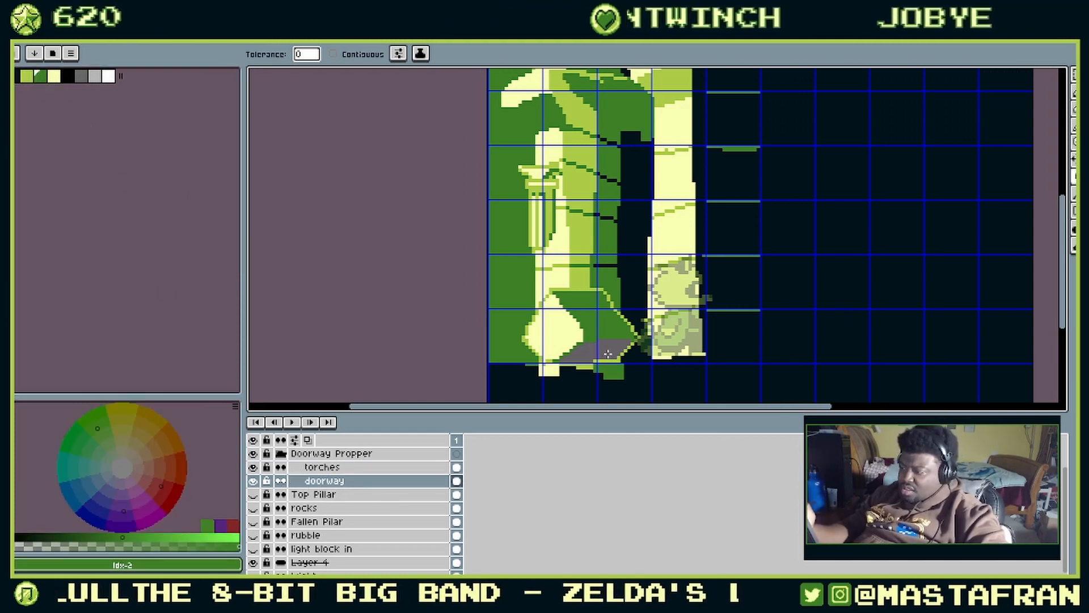
pyautogui.click(17, 77)
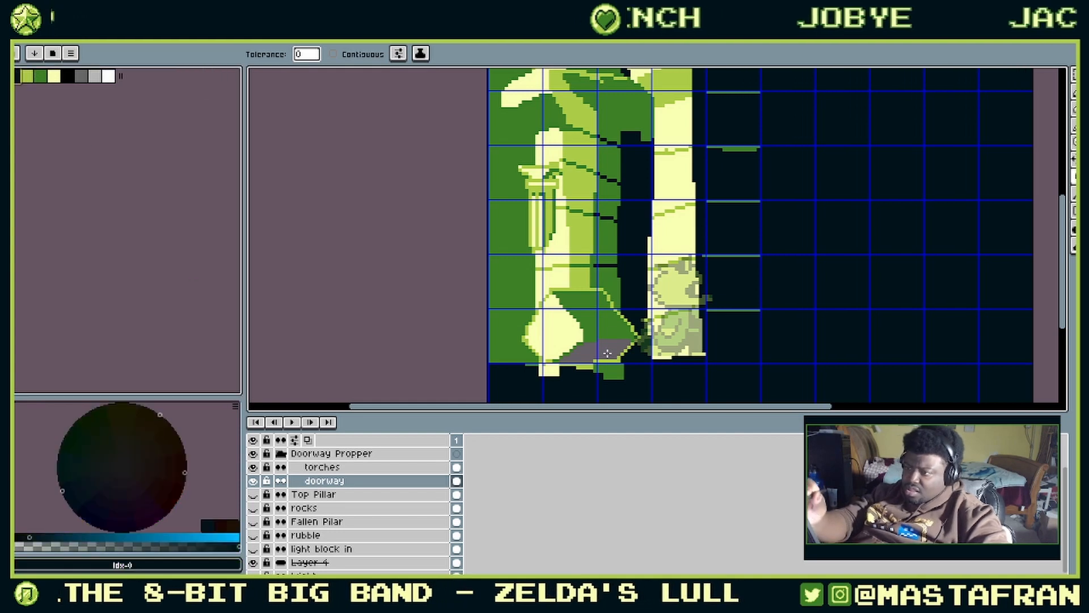
pyautogui.click(420, 468)
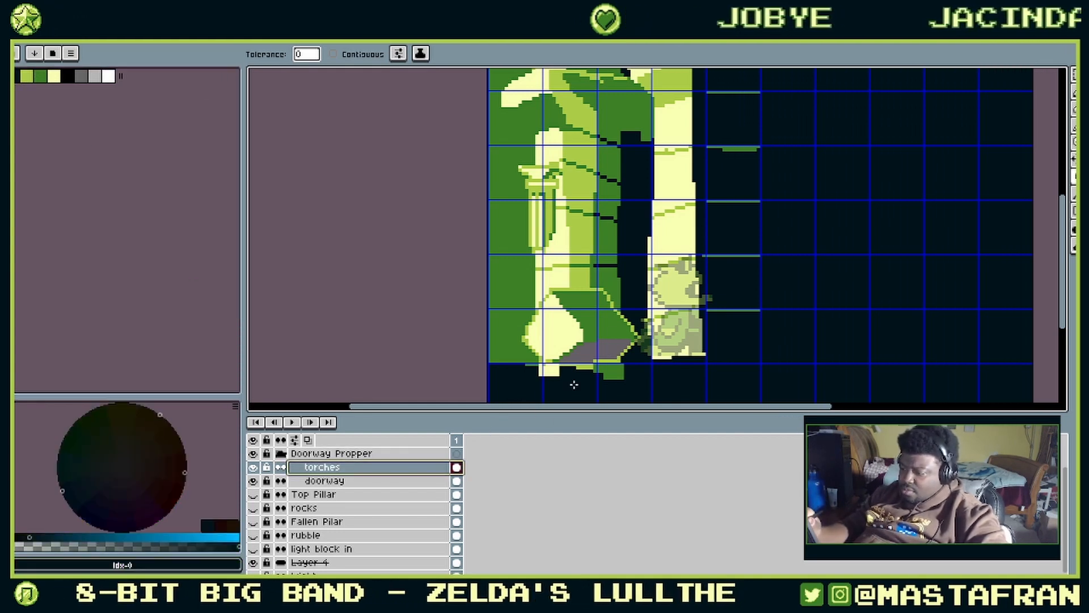
pyautogui.click(633, 335)
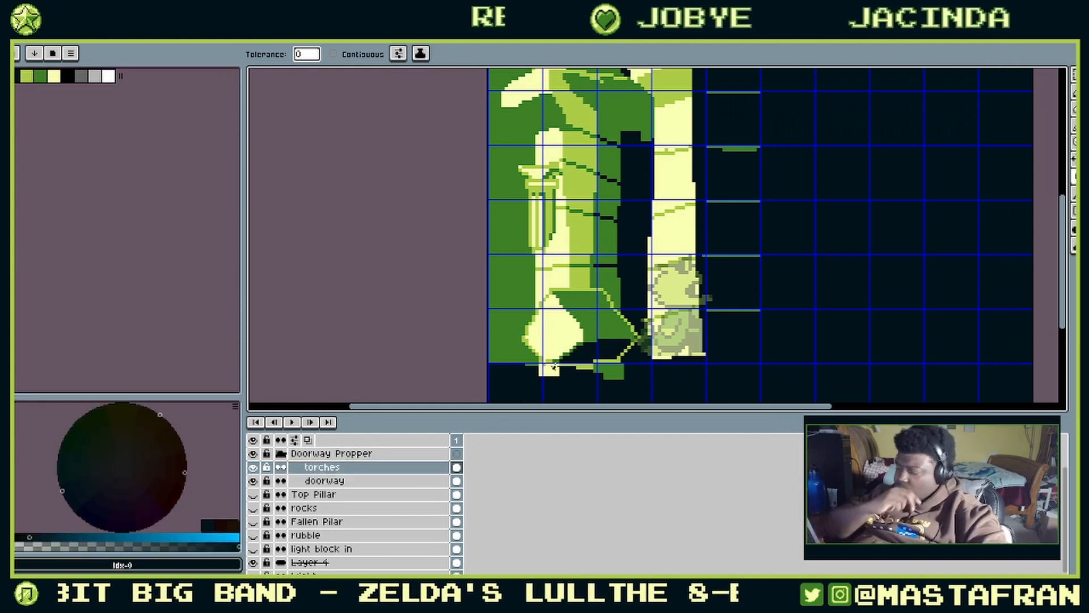
# Step: Lasso the large shape at the pillar's base on the torches layer and delete it
pyautogui.press('q')
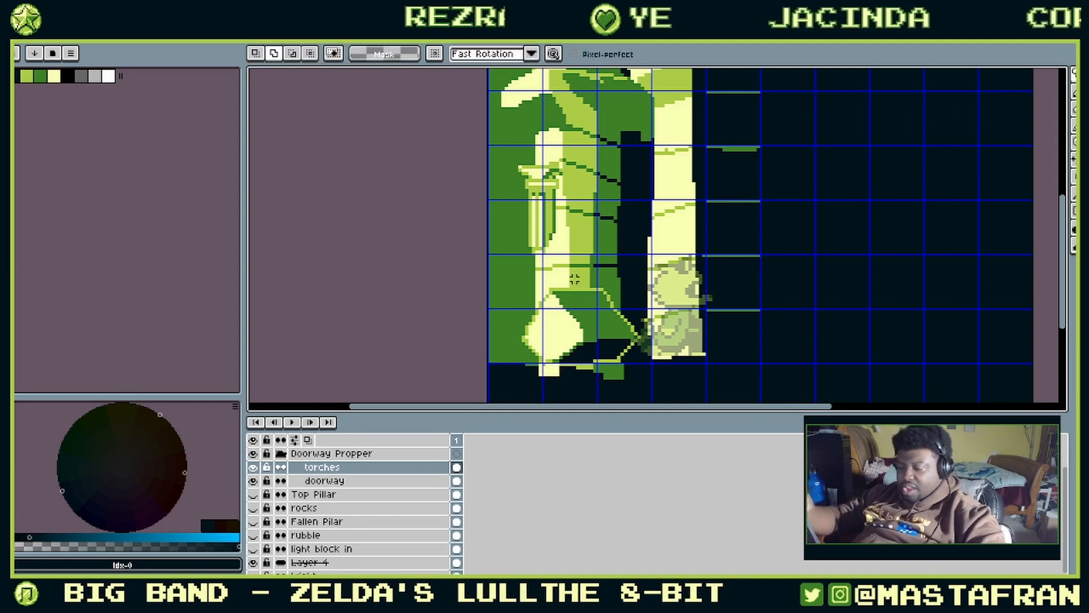
pyautogui.moveTo(594, 263)
pyautogui.mouseDown()
pyautogui.moveTo(501, 308)
pyautogui.moveTo(631, 243)
pyautogui.mouseUp()
pyautogui.press('Delete')
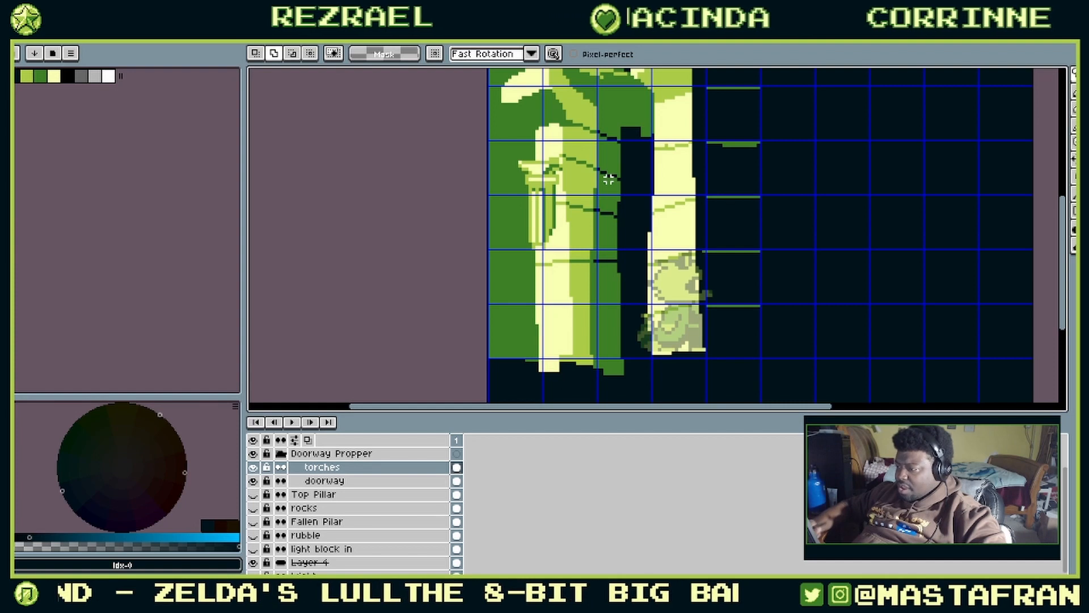
pyautogui.click(281, 453)
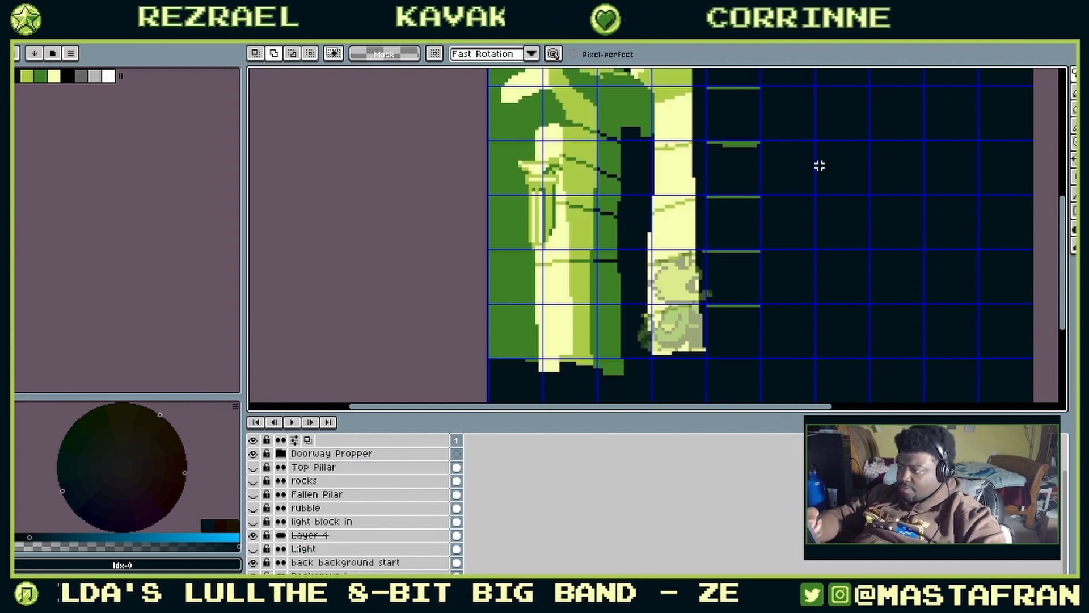
pyautogui.moveTo(819, 165); pyautogui.dragTo(751, 206)
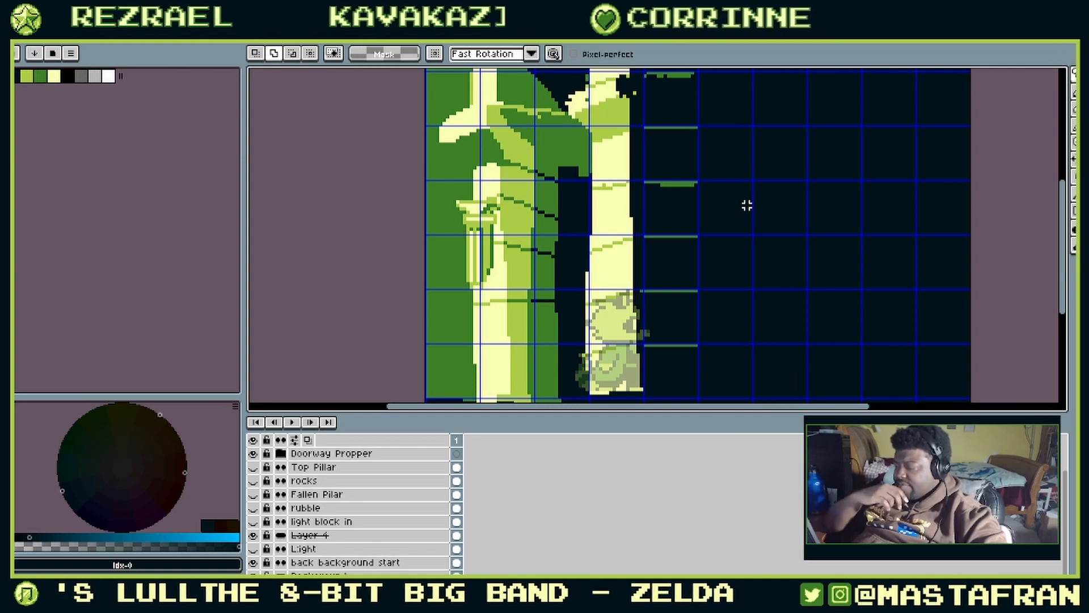
pyautogui.click(407, 467)
pyautogui.click(281, 453)
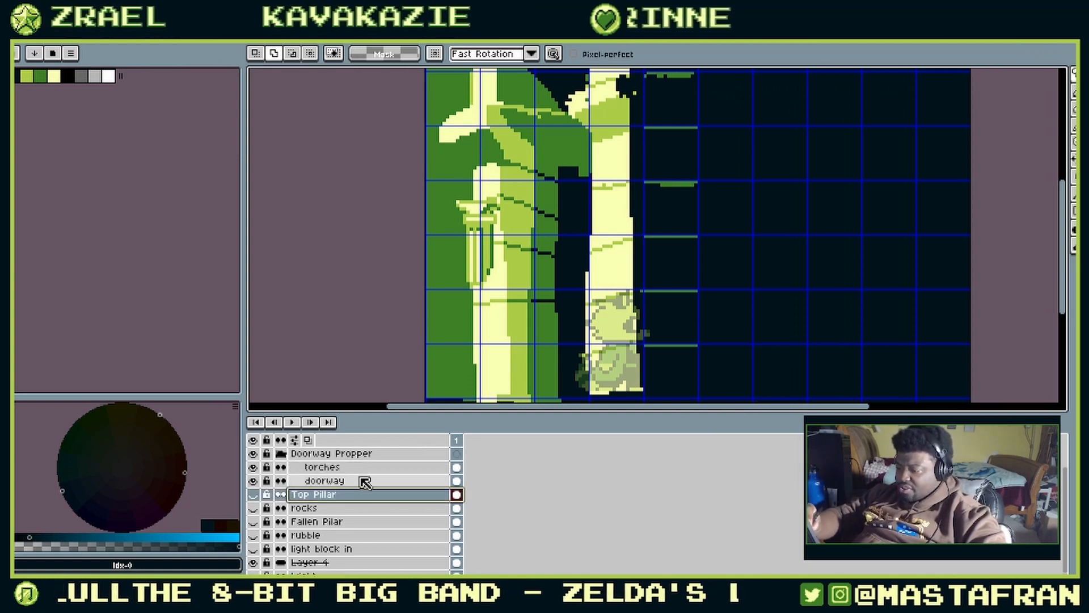
# Step: Select the whole doorway layer, stretch it horizontally to a width of 163 px, and apply the transformation
pyautogui.click(370, 481)
pyautogui.hotkey('ctrl', 'a')
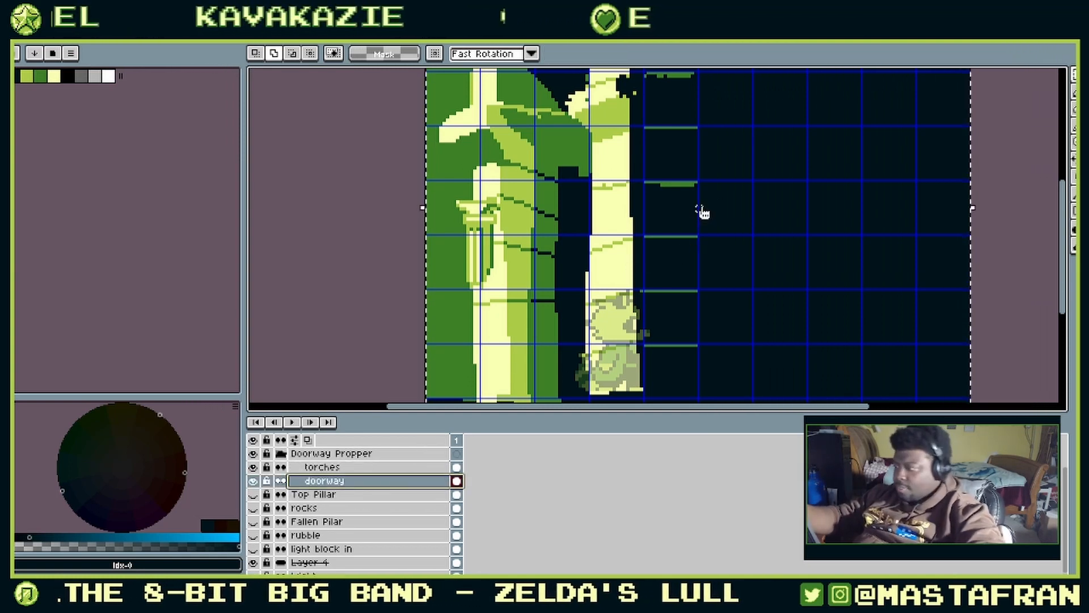
pyautogui.moveTo(877, 164); pyautogui.dragTo(799, 244)
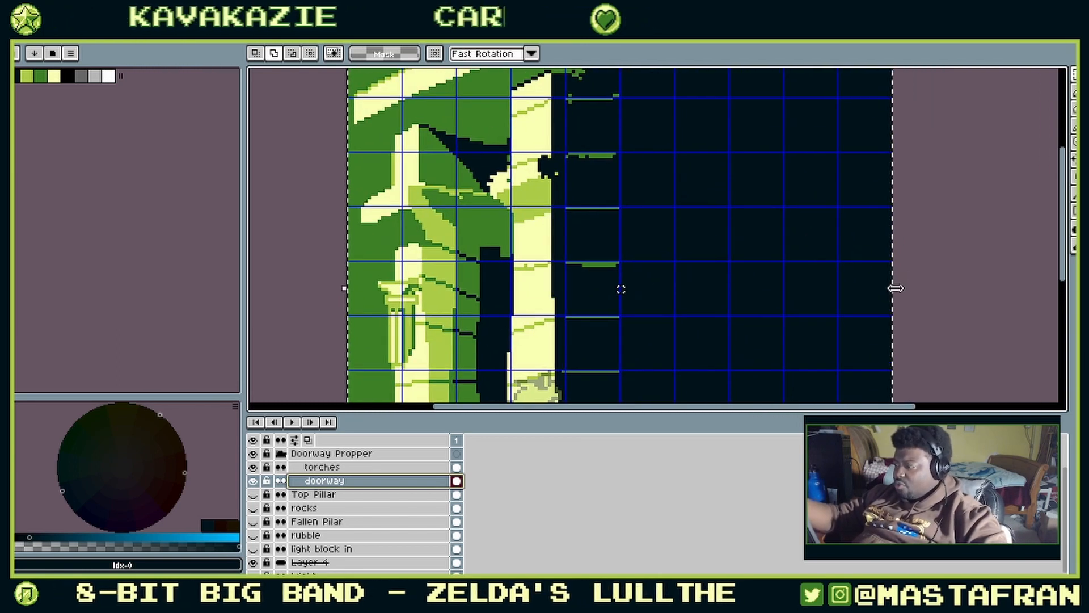
pyautogui.moveTo(621, 290); pyautogui.dragTo(584, 284)
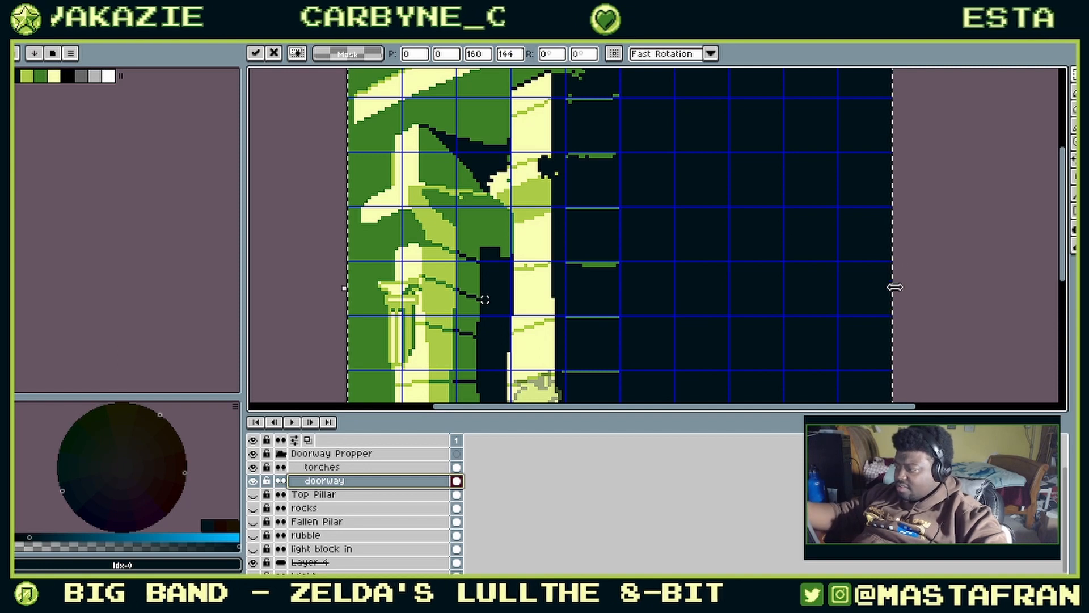
pyautogui.moveTo(893, 289); pyautogui.dragTo(906, 292)
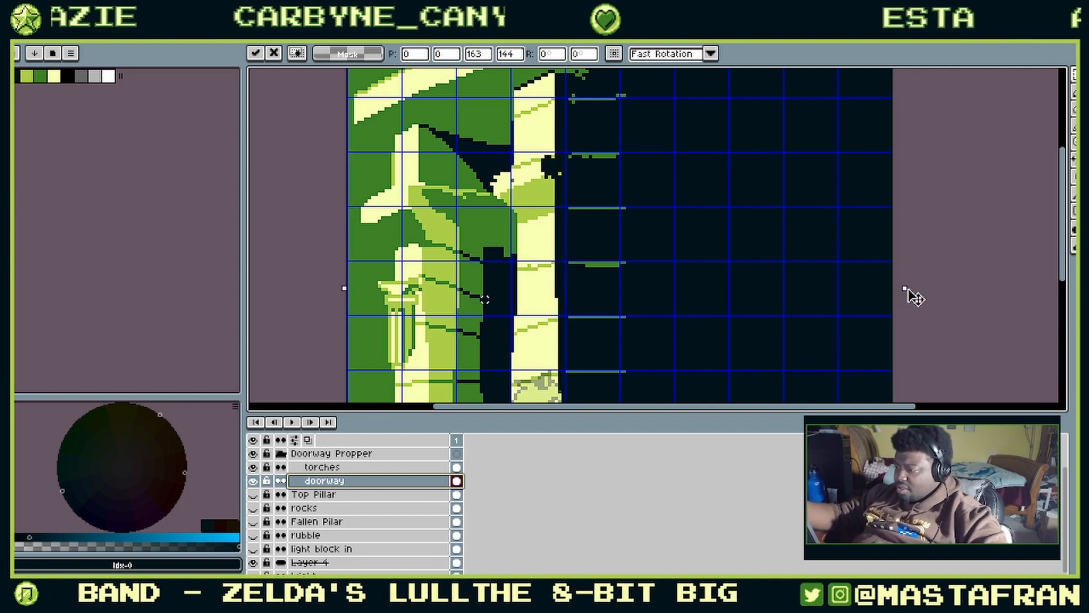
pyautogui.moveTo(673, 283); pyautogui.dragTo(724, 172)
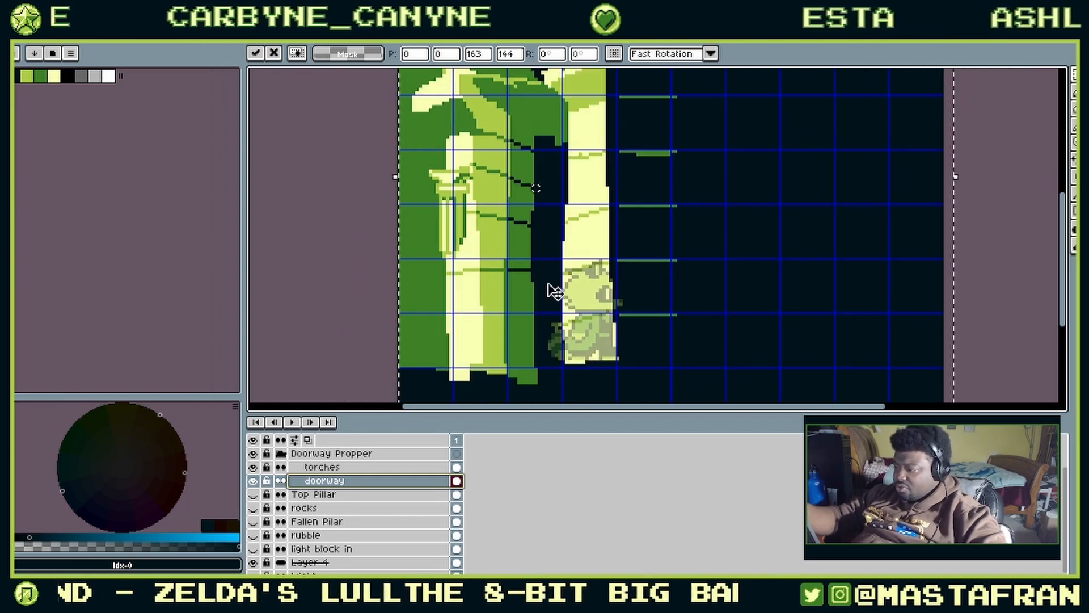
pyautogui.moveTo(569, 344); pyautogui.dragTo(585, 385)
pyautogui.moveTo(553, 317); pyautogui.dragTo(551, 249)
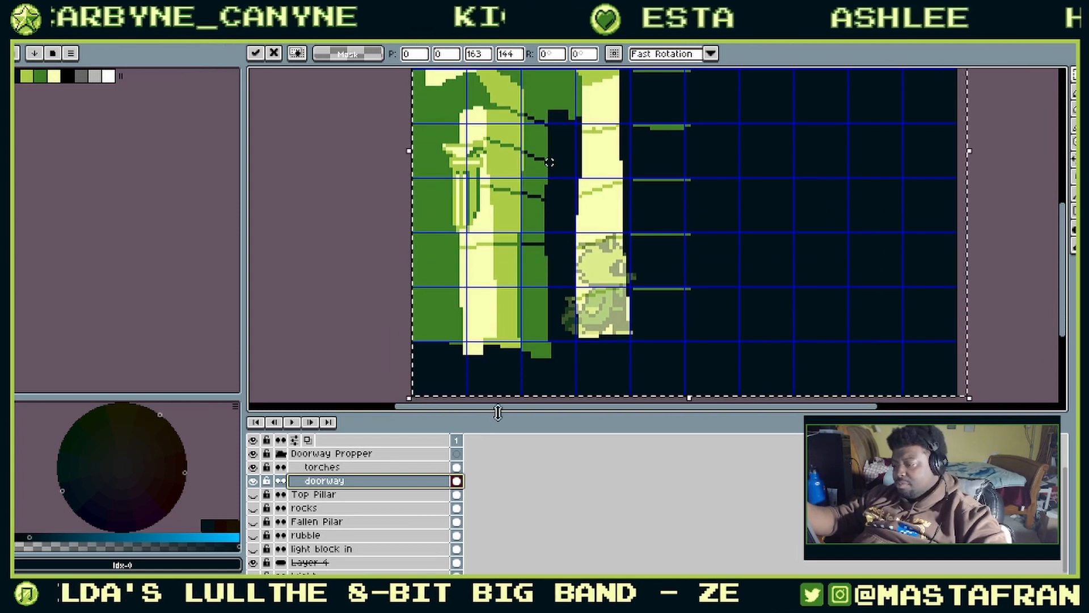
pyautogui.press('Return')
# Step: Draw a vertical line in the darkest colour along the left pillar's shadow edge and fill the dark green area beyond it with that colour
pyautogui.press('b')
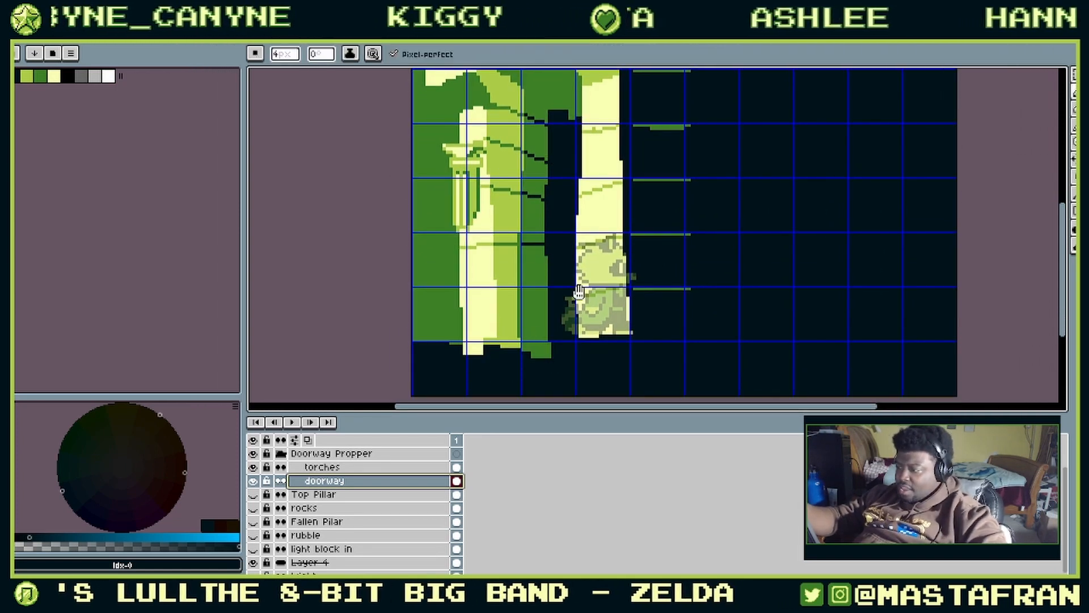
pyautogui.moveTo(579, 292); pyautogui.dragTo(552, 343)
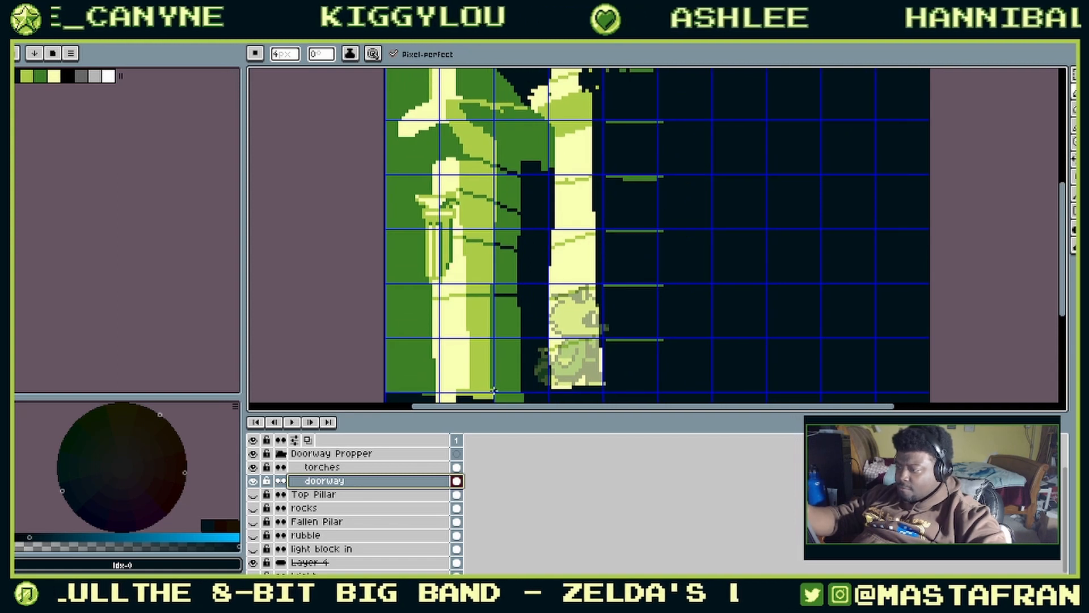
pyautogui.moveTo(494, 391); pyautogui.dragTo(505, 176)
pyautogui.moveTo(501, 134); pyautogui.dragTo(500, 214)
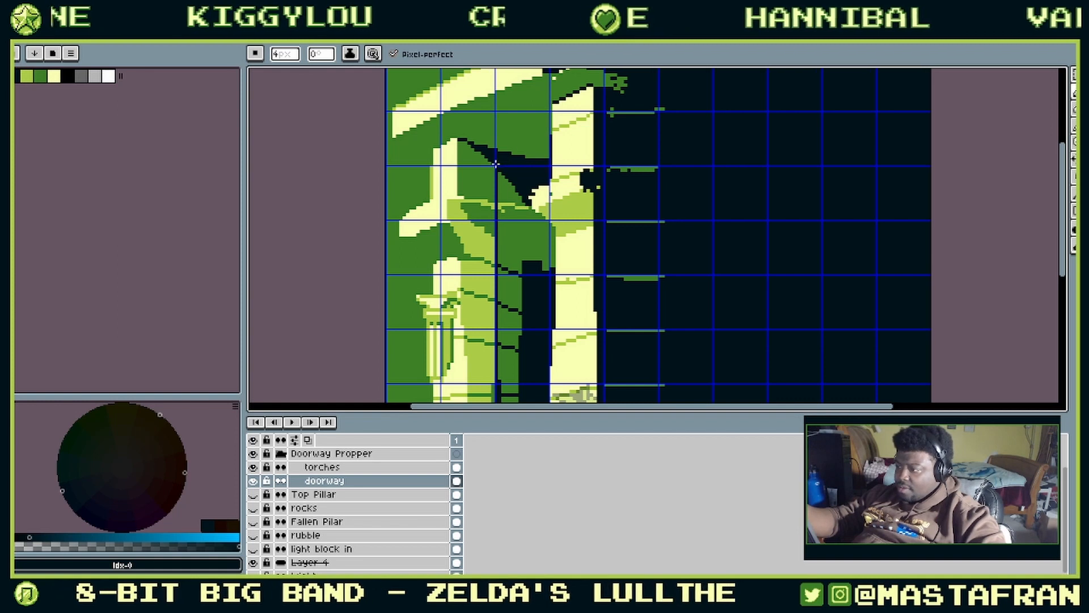
pyautogui.scroll(-5, 553, 186)
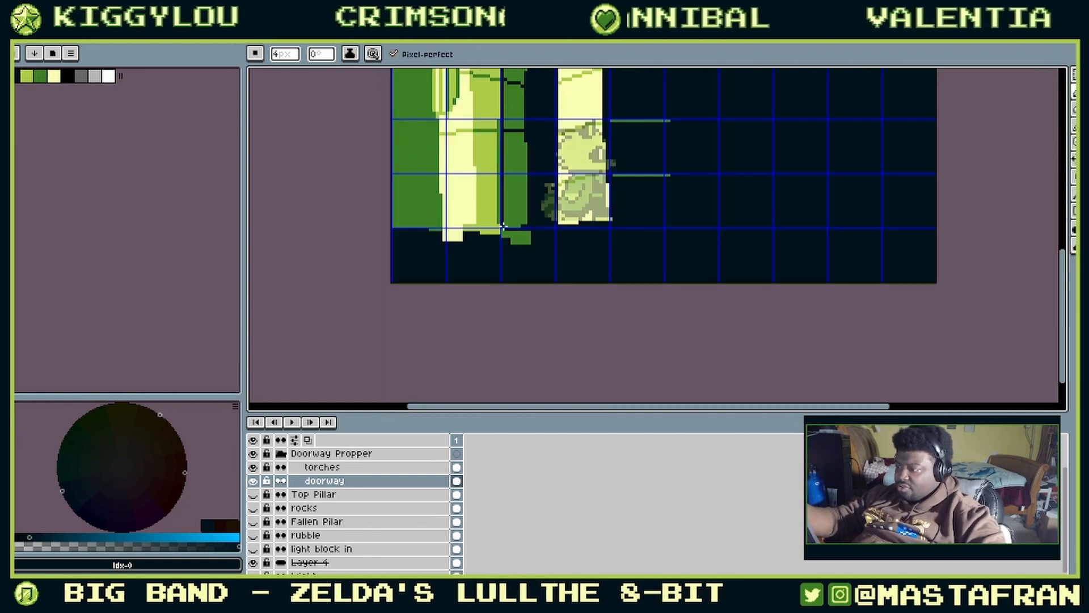
pyautogui.scroll(3, 503, 226)
pyautogui.click(515, 268)
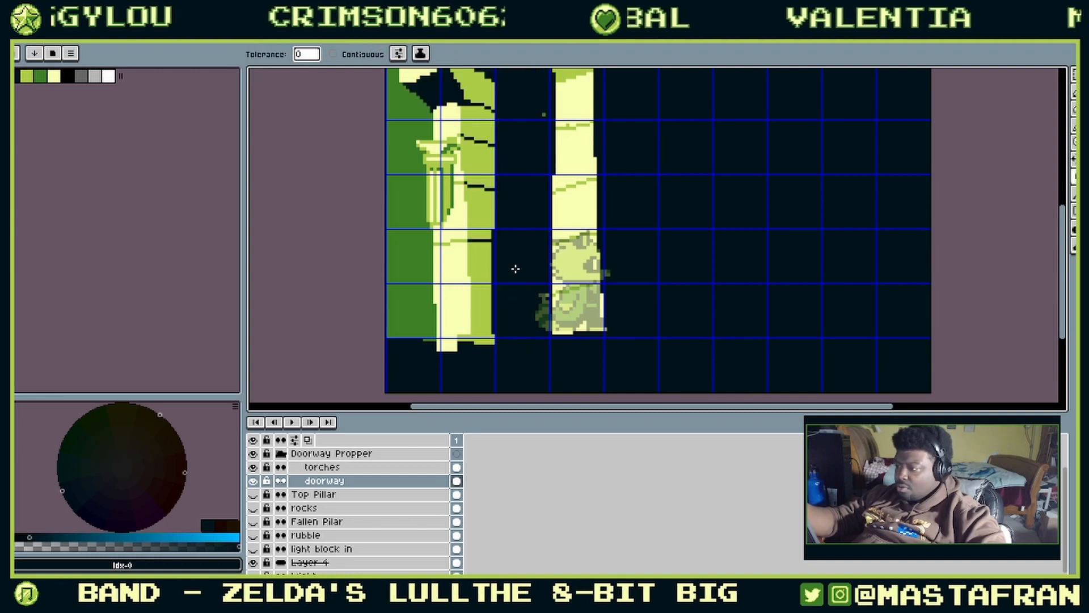
# Step: Fill the green areas and leftover light patches between the two doorway pillars with the darkest colour
pyautogui.scroll(3, 533, 302)
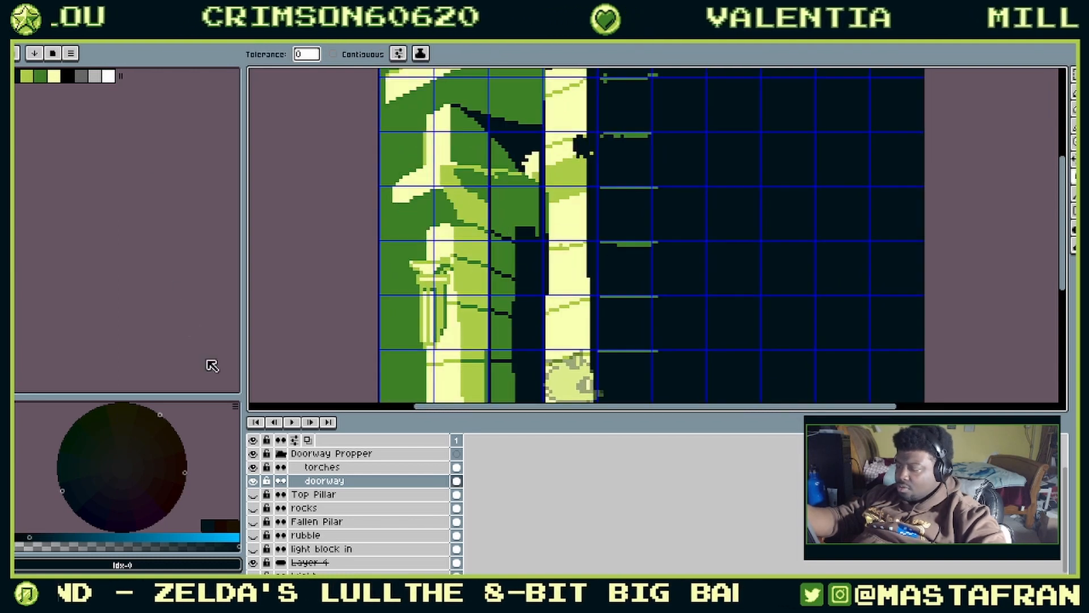
pyautogui.click(520, 203)
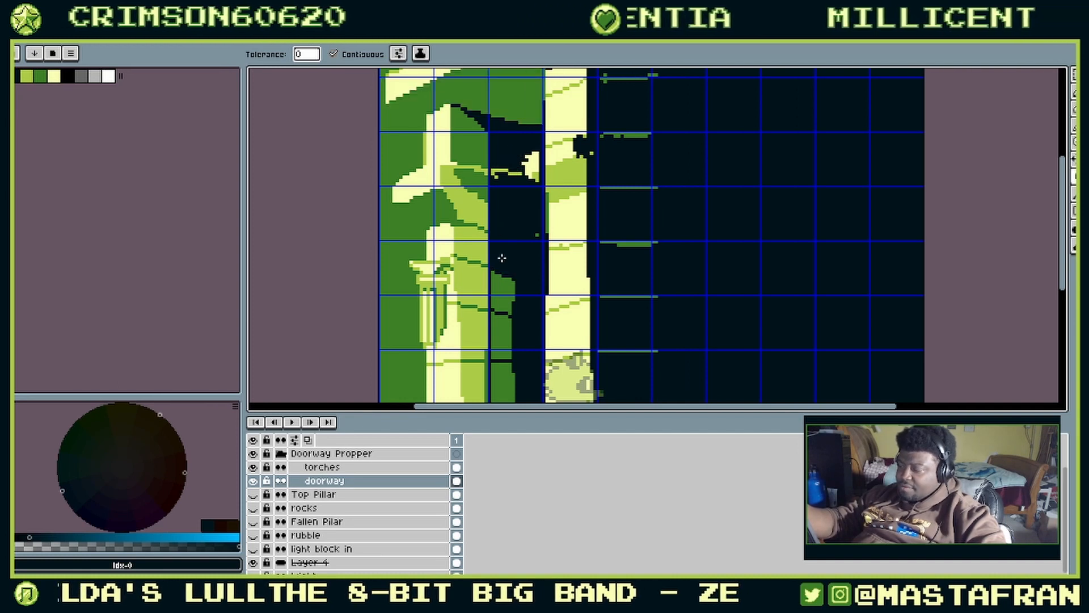
pyautogui.scroll(-2, 507, 282)
pyautogui.click(496, 293)
pyautogui.click(525, 334)
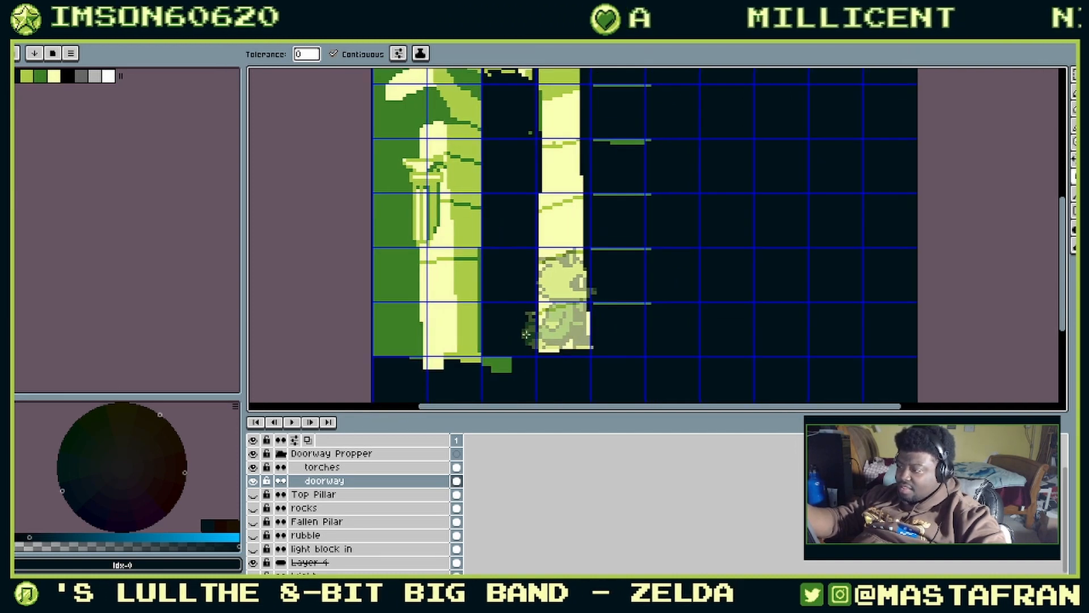
pyautogui.scroll(2, 526, 340)
pyautogui.hscroll(-2, 553, 241)
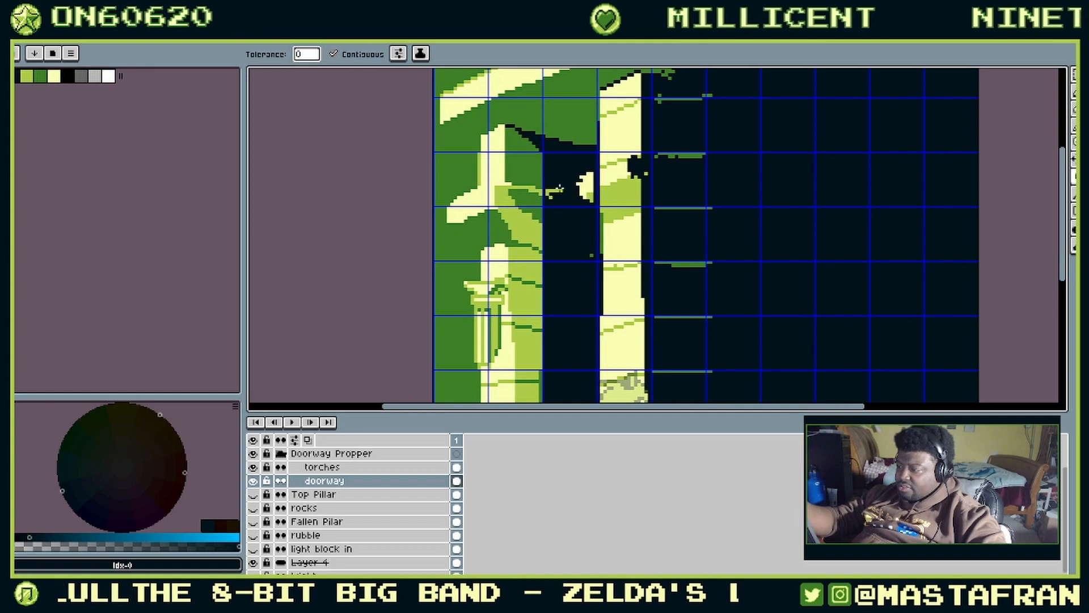
pyautogui.hscroll(3, 567, 132)
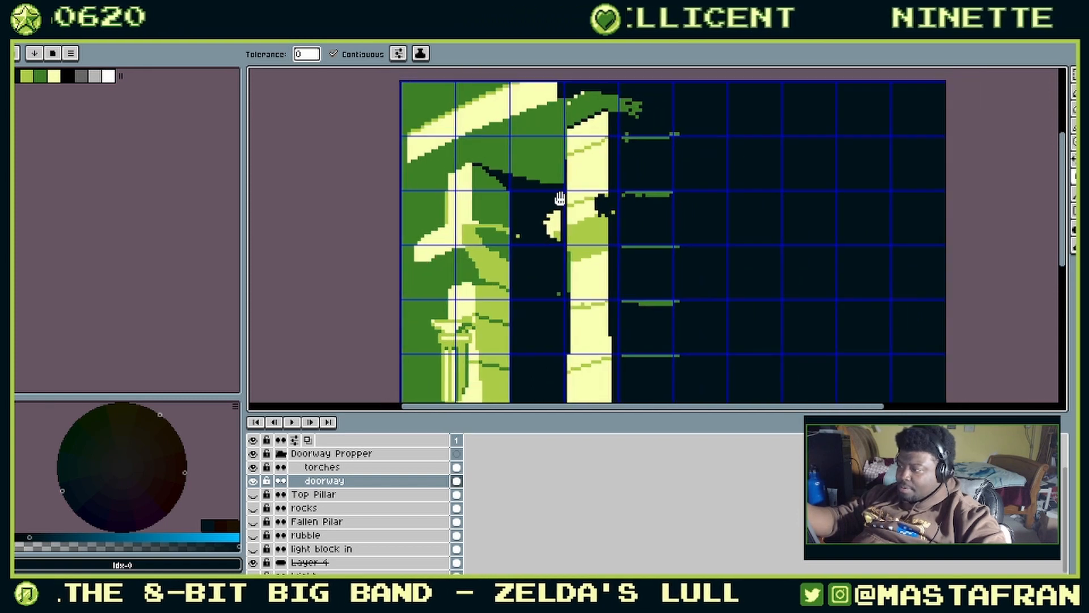
pyautogui.scroll(-1, 553, 181)
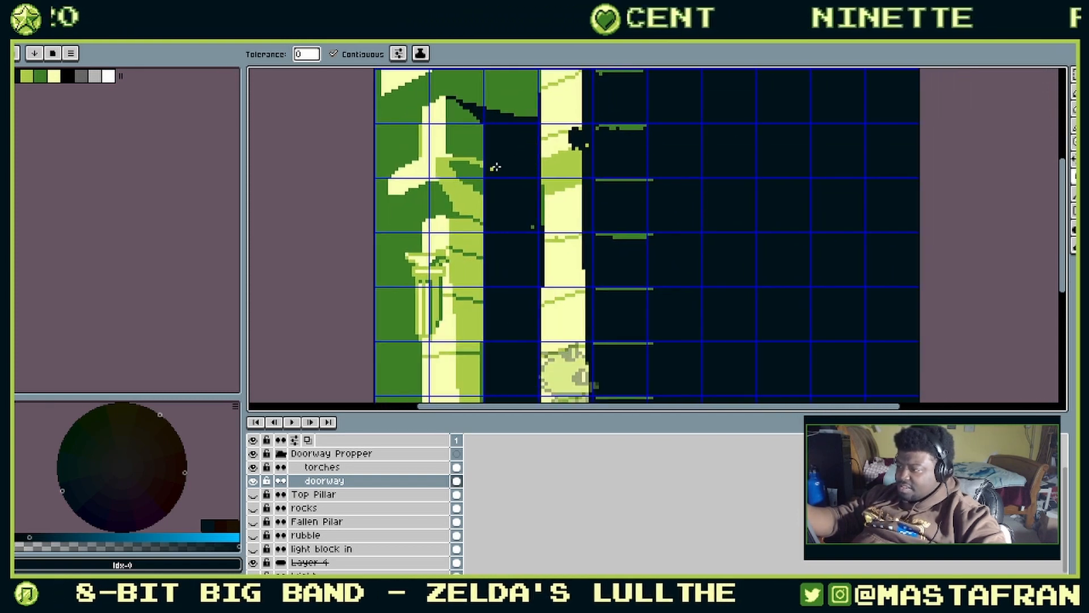
pyautogui.scroll(-4, 632, 211)
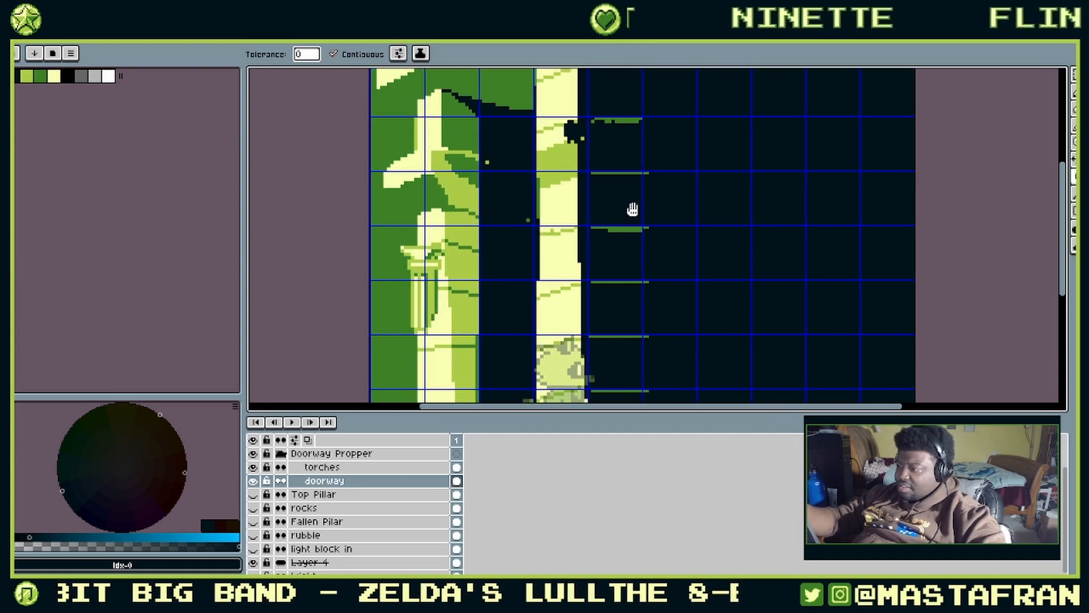
# Step: Extend the canvas by 32 px on the left side of the scene
pyautogui.hscroll(2, 610, 80)
pyautogui.scroll(-1, 612, 81)
pyautogui.scroll(1, 613, 81)
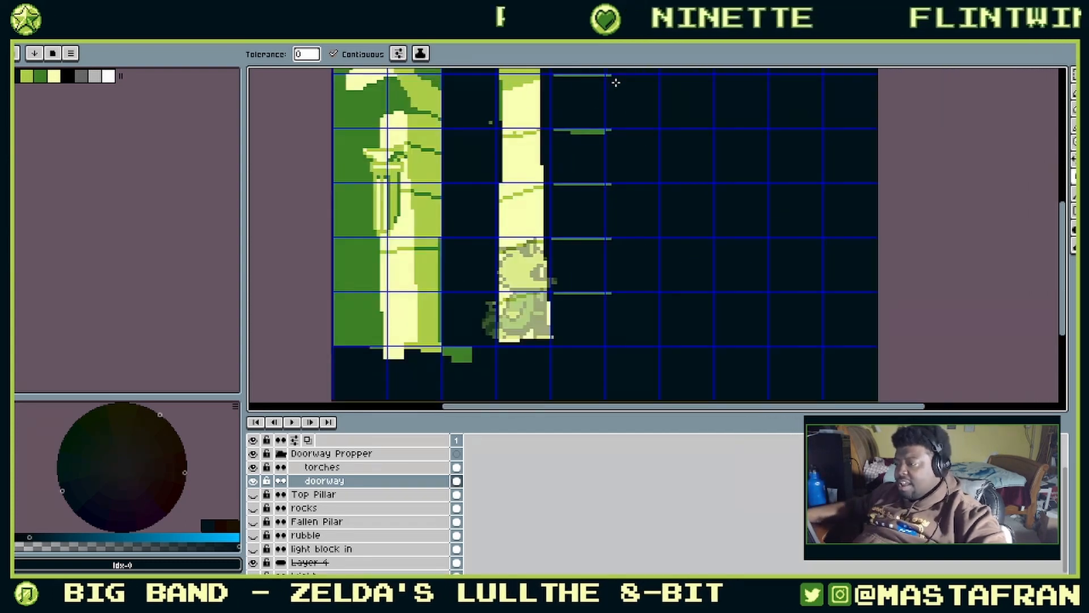
pyautogui.scroll(-1, 615, 82)
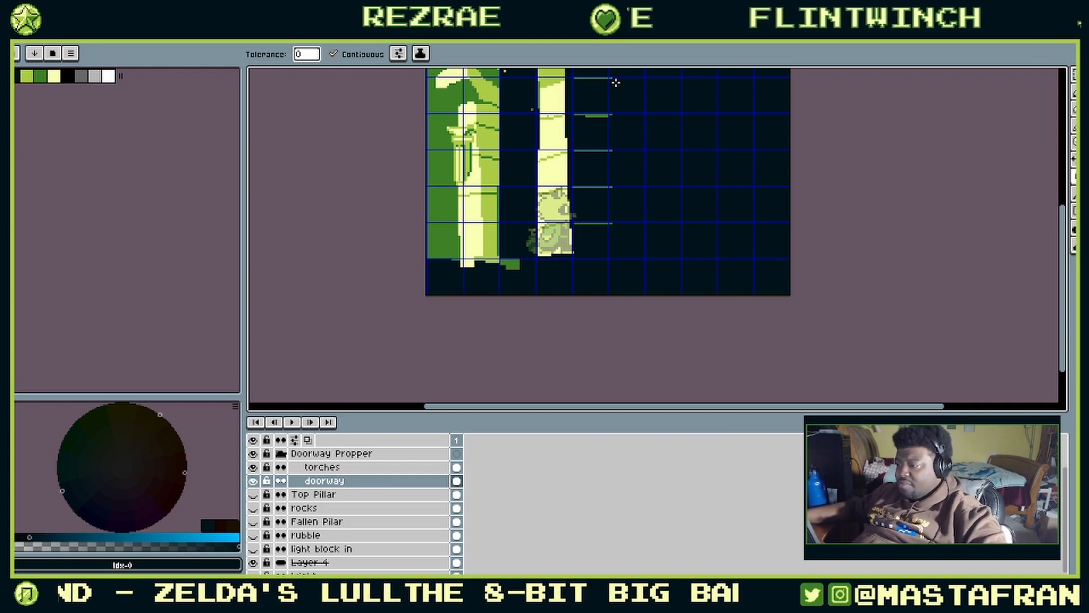
pyautogui.moveTo(549, 171); pyautogui.dragTo(671, 277)
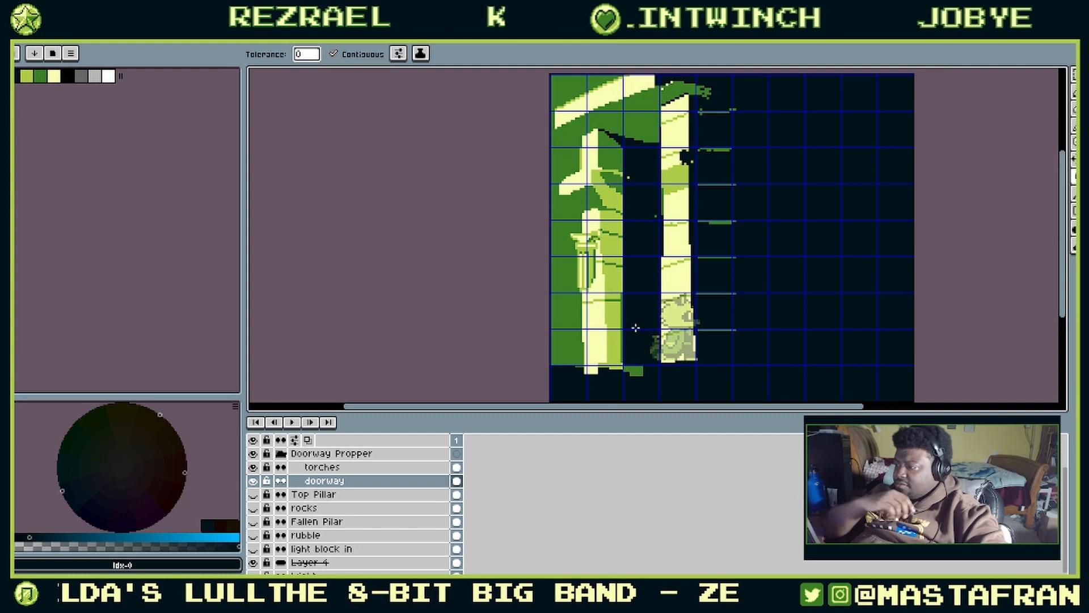
pyautogui.moveTo(762, 179); pyautogui.dragTo(812, 185)
pyautogui.click(103, 24)
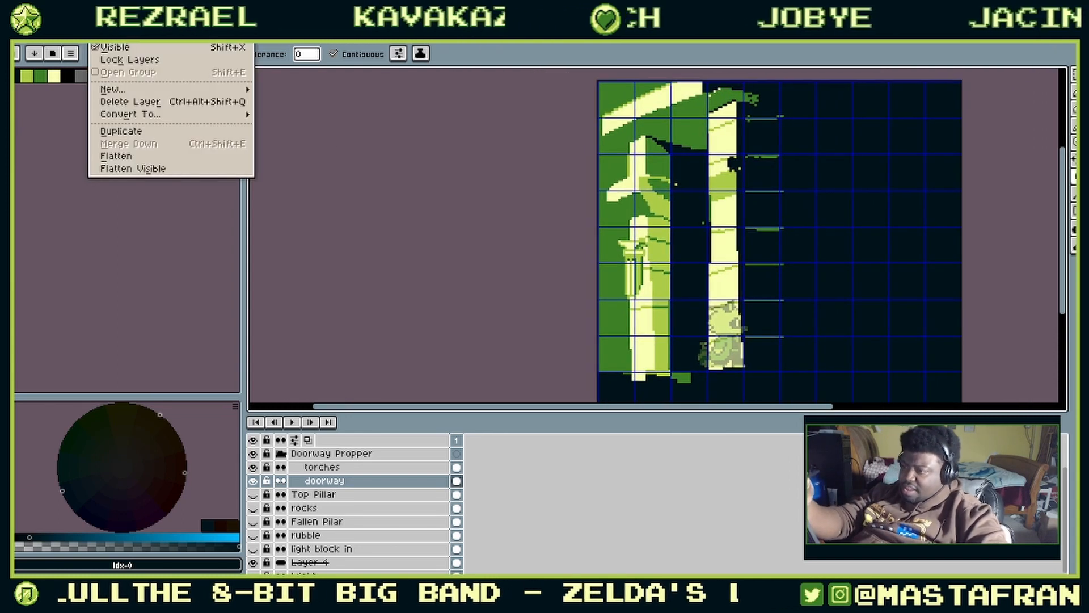
pyautogui.moveTo(69, 24)
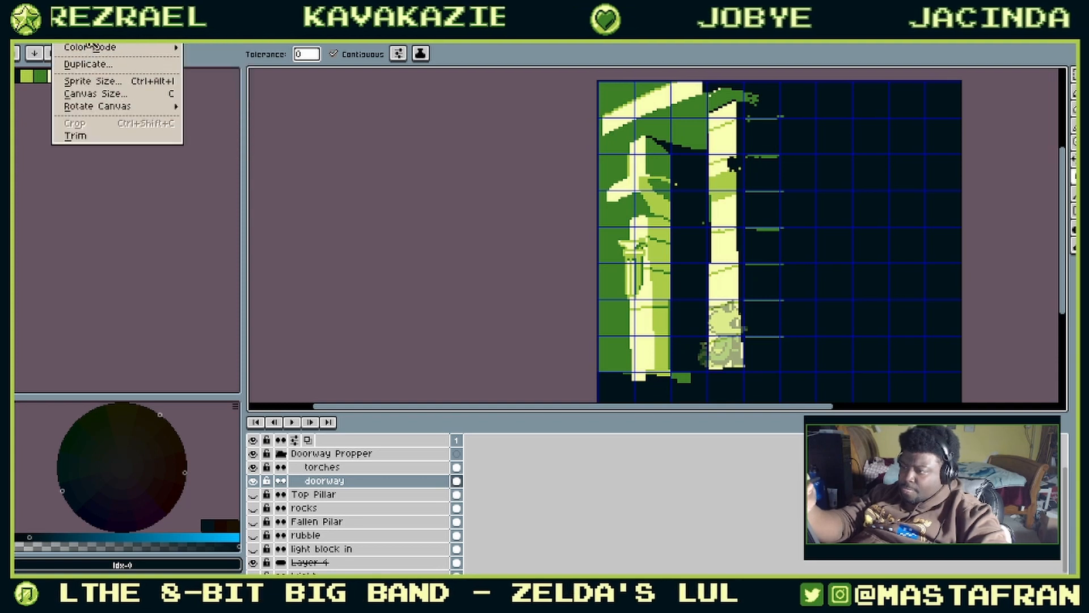
pyautogui.click(170, 93)
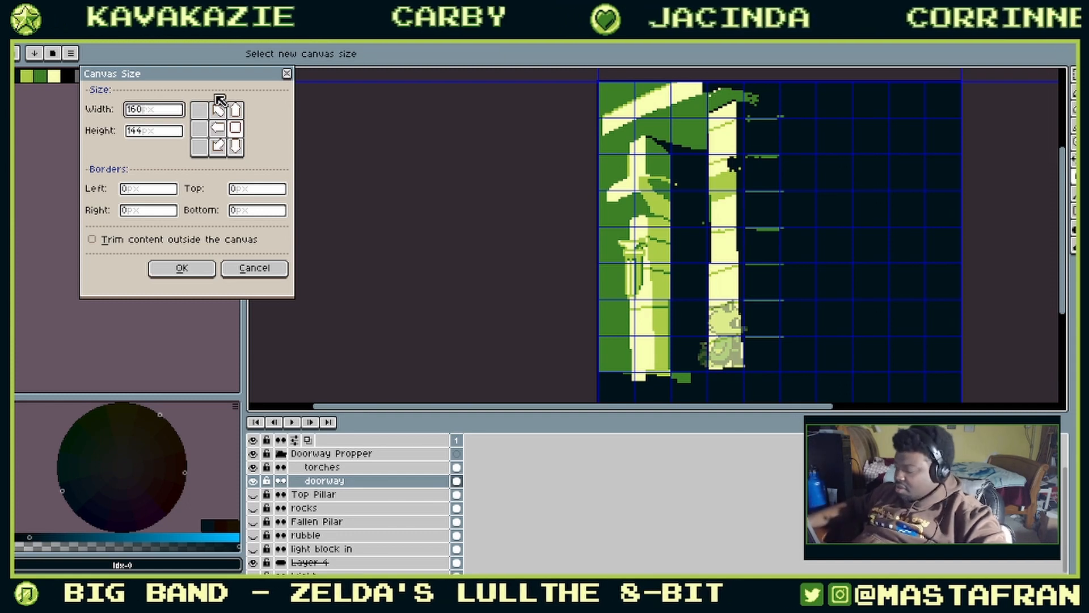
pyautogui.write('+32')
pyautogui.press('Return')
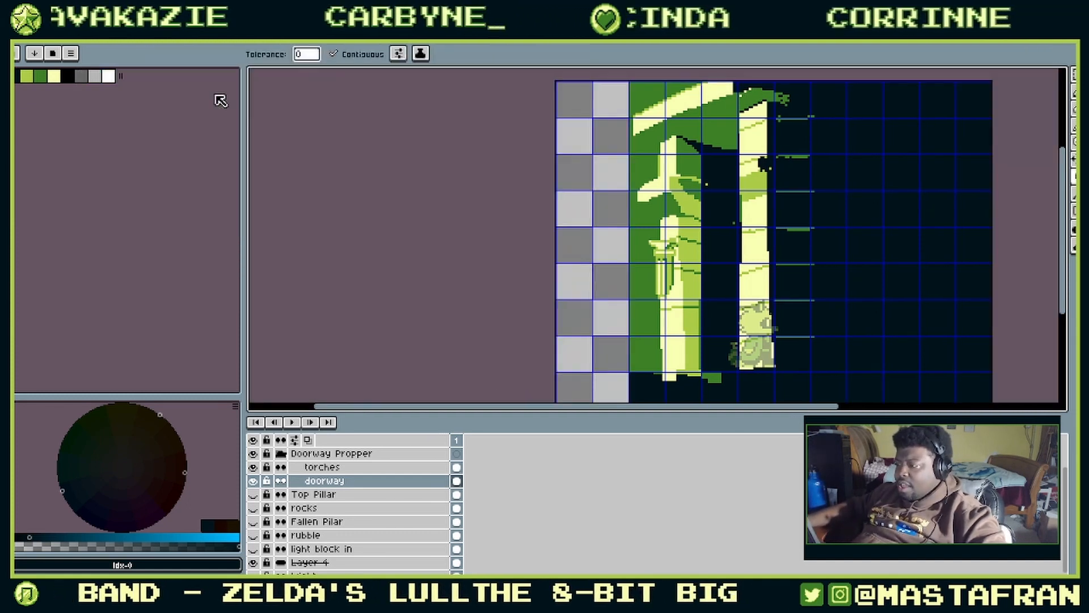
# Step: Fill the empty strip added on the left of the canvas with the wall's dark green on the Background layer
pyautogui.moveTo(757, 256); pyautogui.dragTo(645, 263)
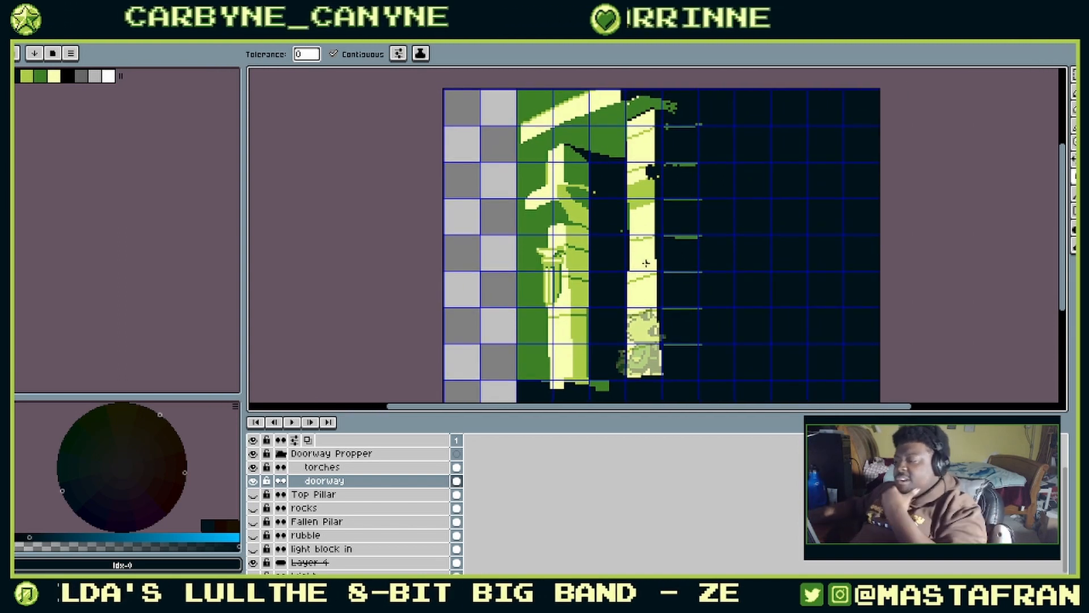
pyautogui.scroll(-2, 416, 533)
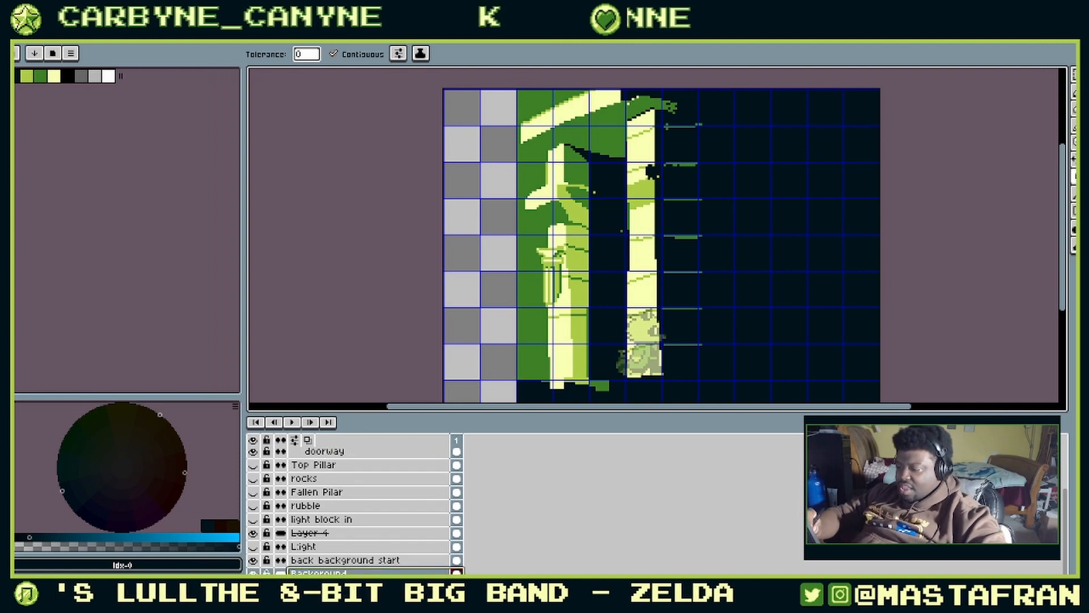
pyautogui.keyDown('alt'); pyautogui.click(532, 366); pyautogui.keyUp('alt')
pyautogui.click(495, 372)
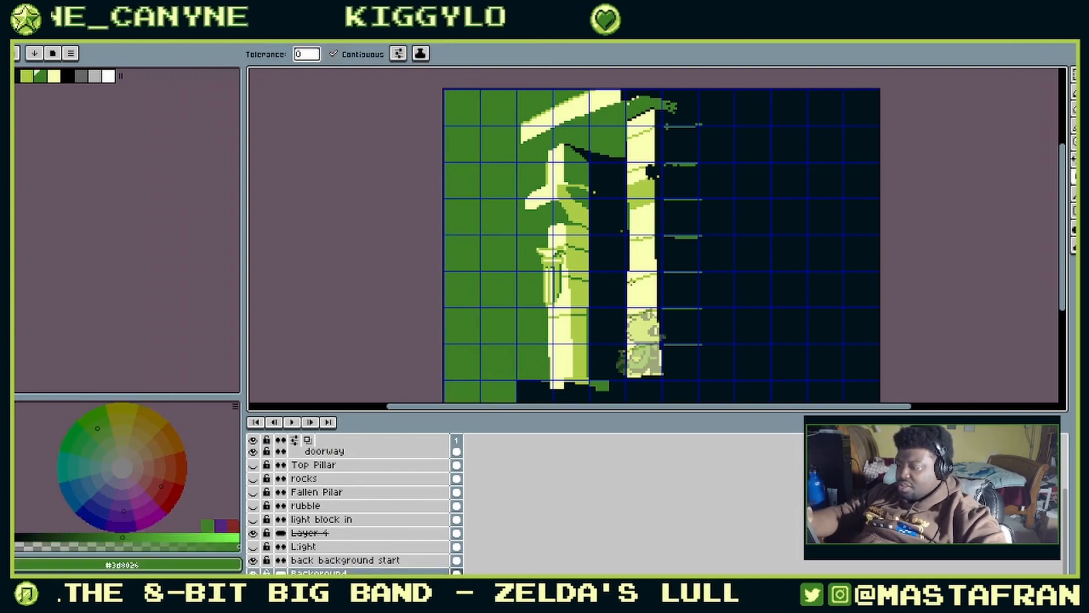
pyautogui.moveTo(680, 264); pyautogui.dragTo(640, 215)
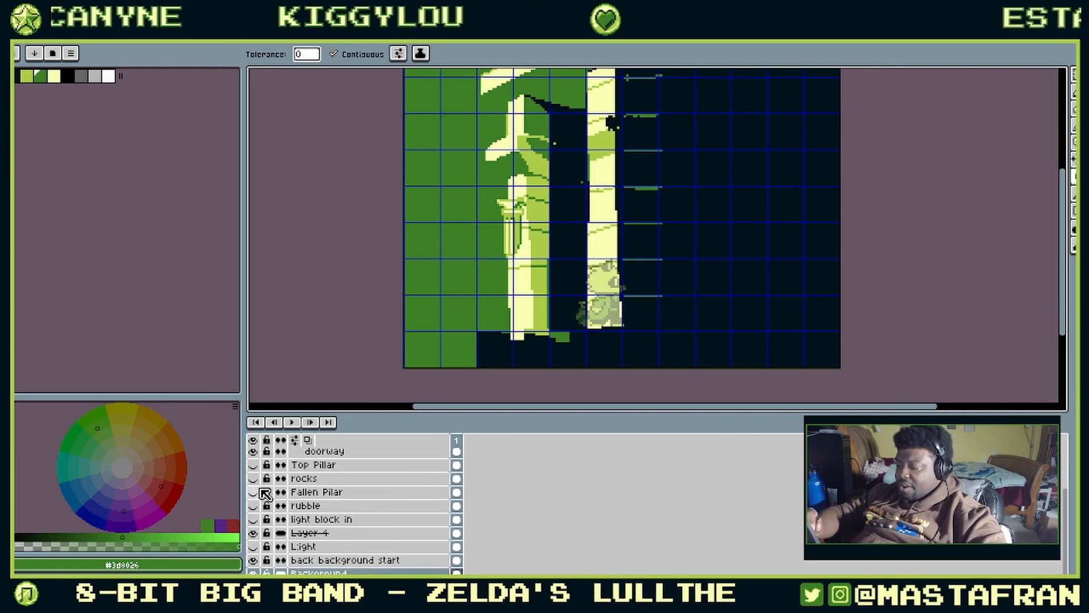
# Step: Show and hide the rubble and Fallen Pilar layers to check their contents
pyautogui.click(253, 505)
pyautogui.click(253, 506)
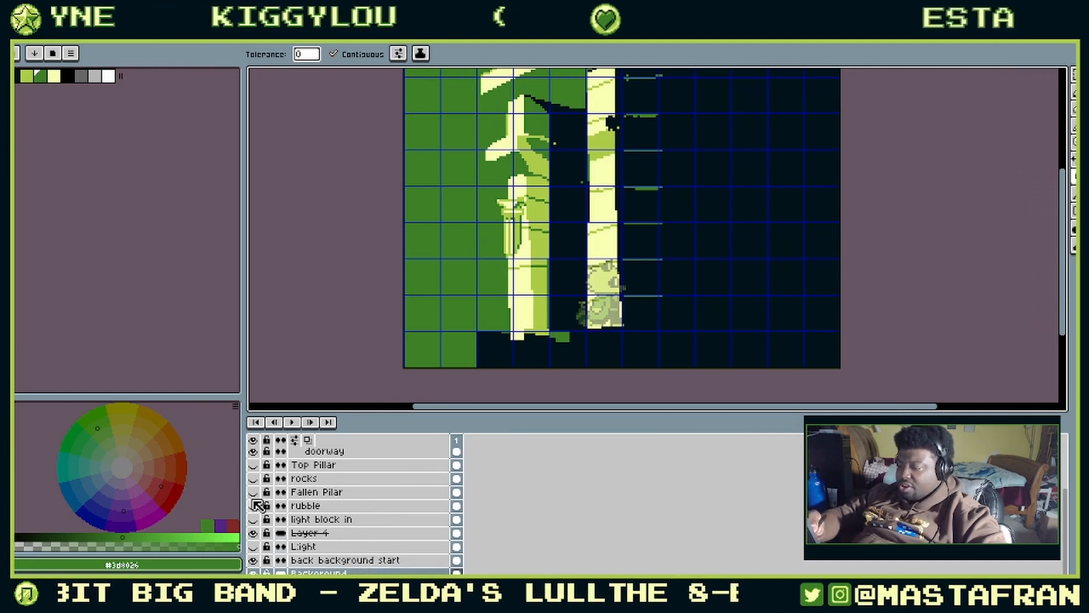
pyautogui.click(253, 492)
pyautogui.click(253, 491)
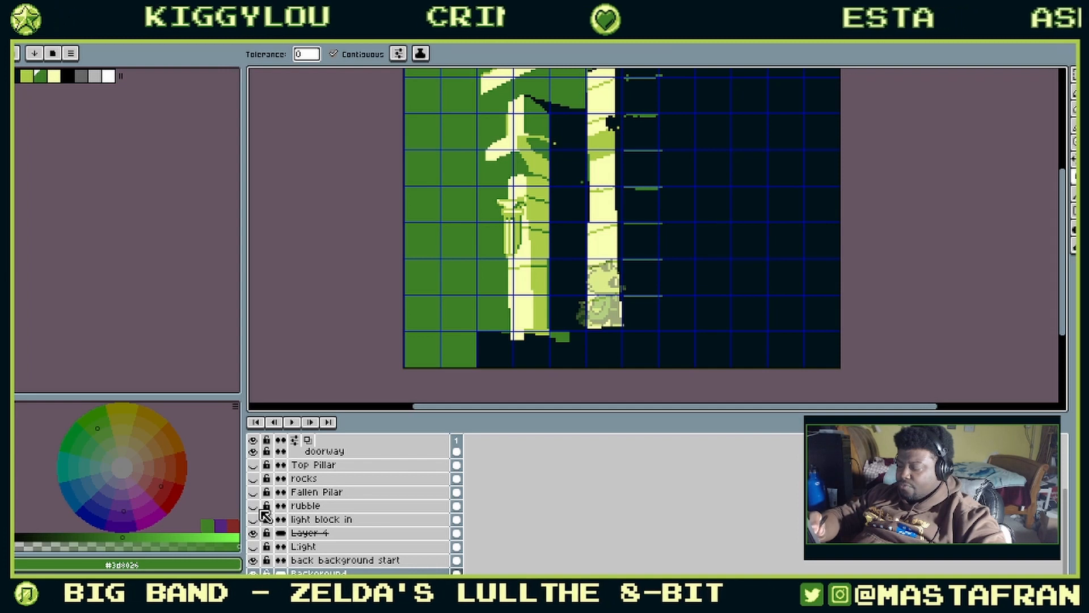
# Step: Show the Brick tiles layer and make it the active layer
pyautogui.scroll(3, 263, 478)
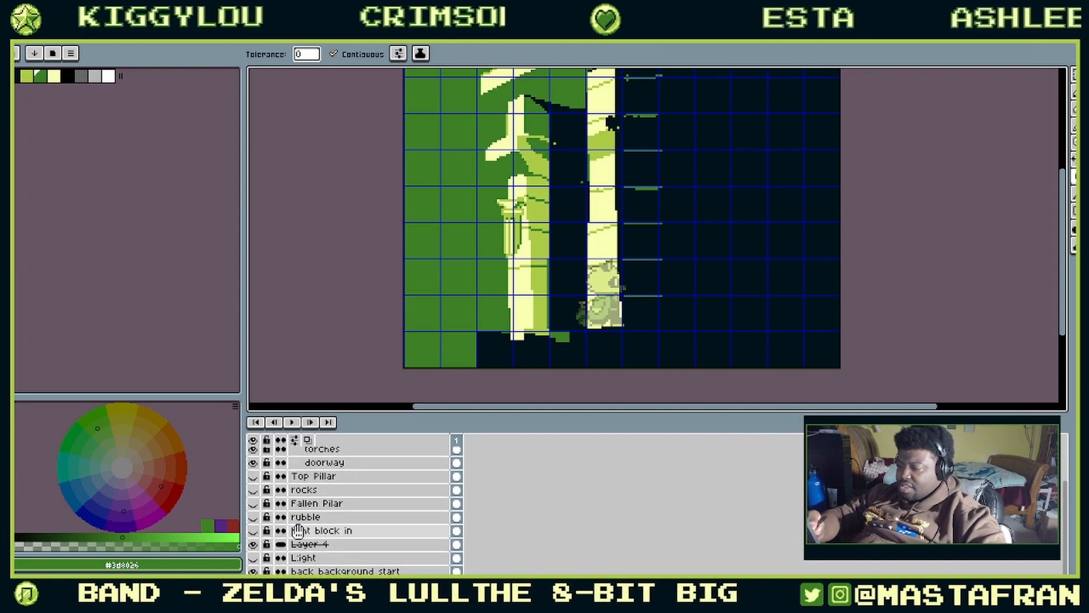
pyautogui.click(253, 457)
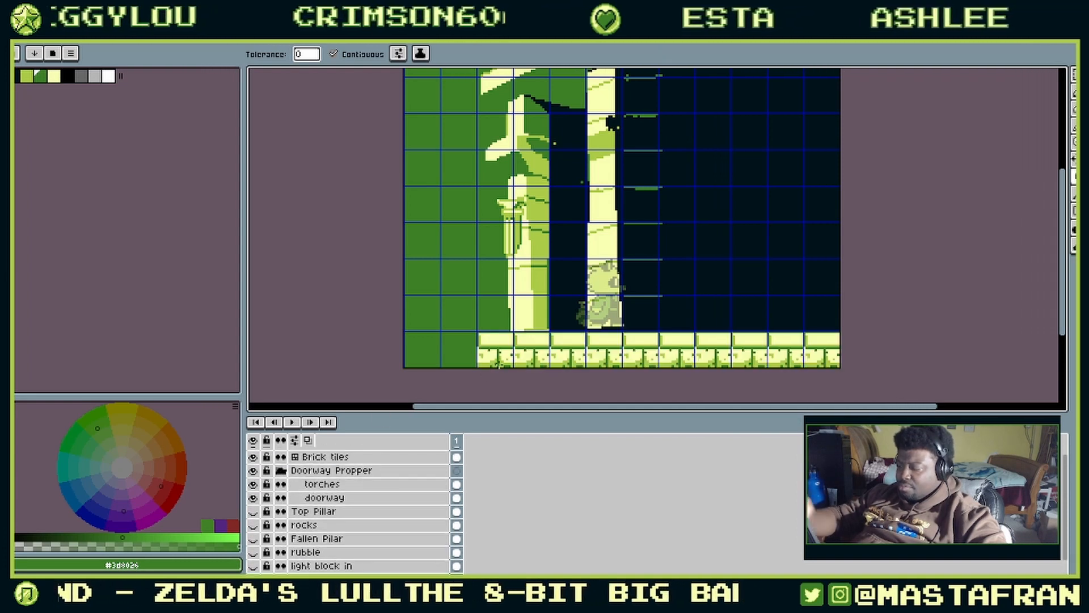
pyautogui.click(401, 457)
# Step: Extend the brick floor with two more tile columns to the left edge of the canvas
pyautogui.press('v')
pyautogui.press('g')
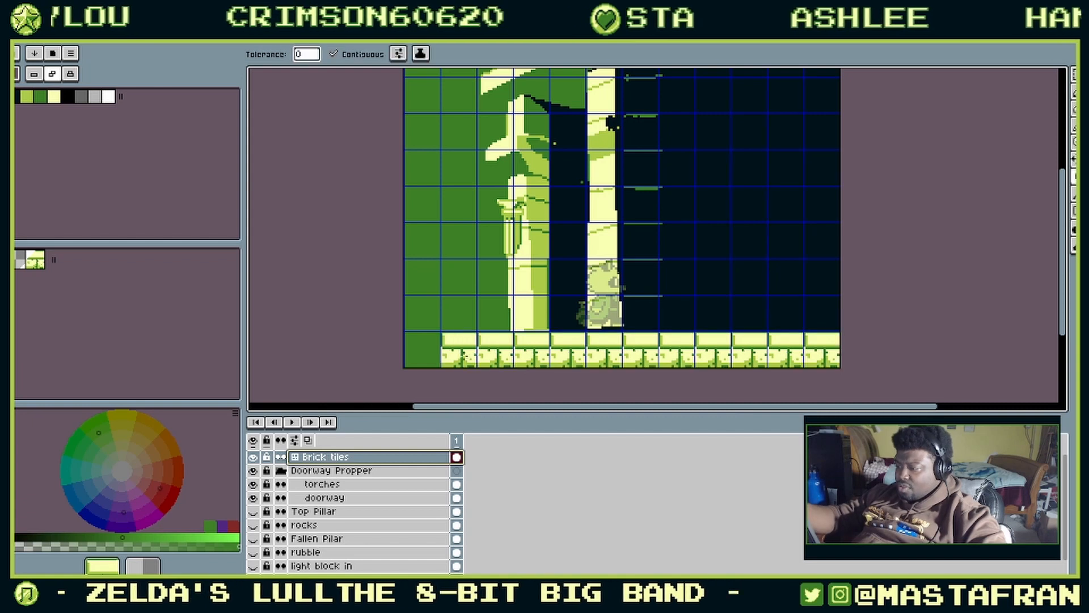
pyautogui.click(457, 351)
pyautogui.hotkey('ctrl', 'z')
pyautogui.press('b')
pyautogui.moveTo(476, 367); pyautogui.dragTo(424, 355)
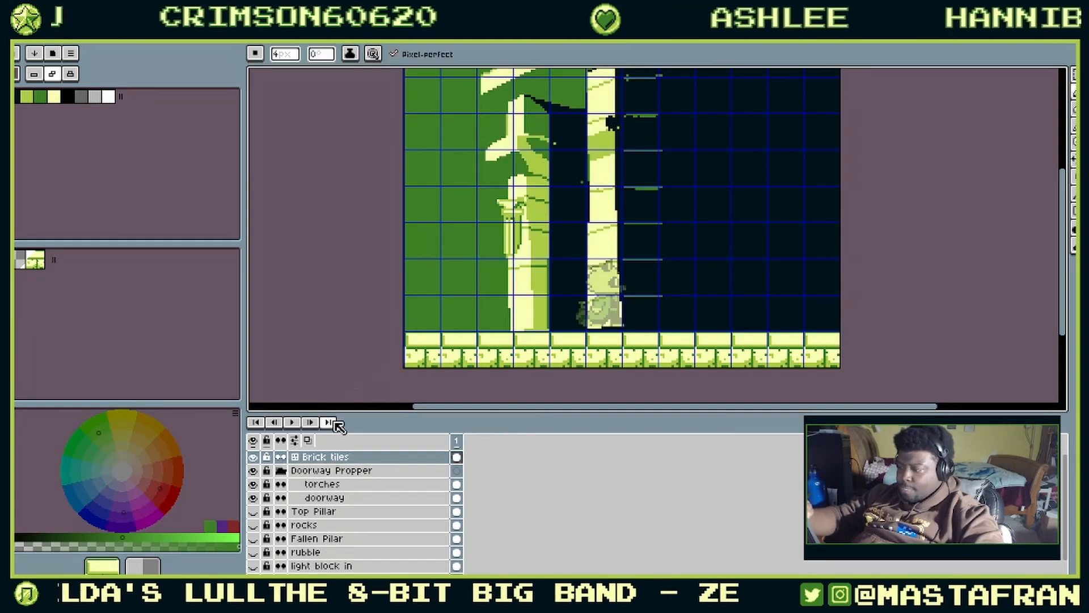
# Step: Undo the brick tiles added at the left end of the floor
pyautogui.click(761, 180)
pyautogui.hotkey('ctrl', 'z')
pyautogui.hotkey('ctrl', 'z')
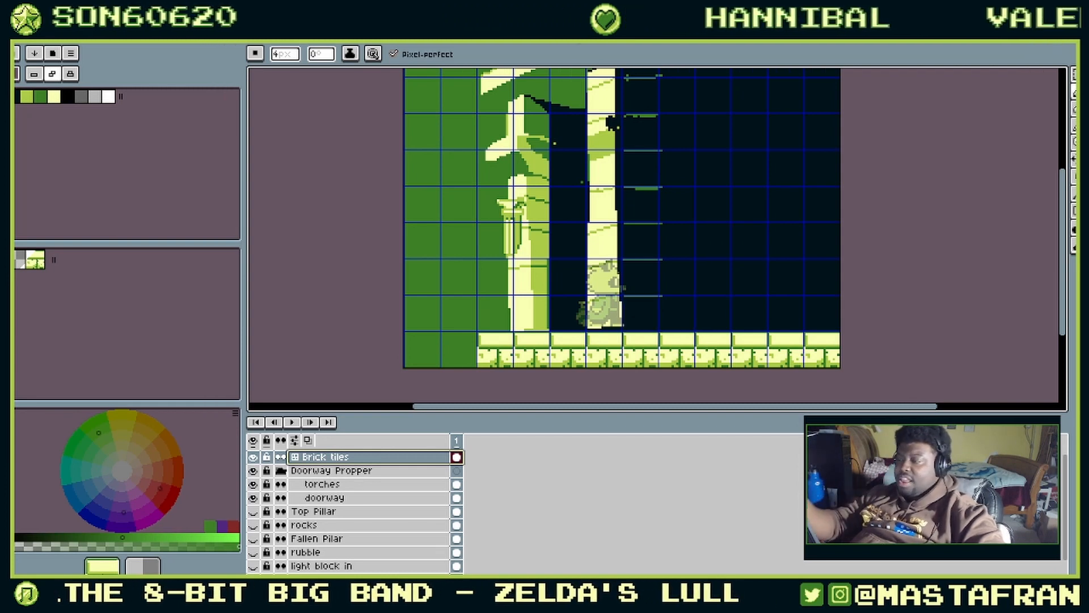
# Step: Go through the open sprites to the home page and open the recent file containing the Tile Assets group
pyautogui.hotkey('ctrl', 'Tab')
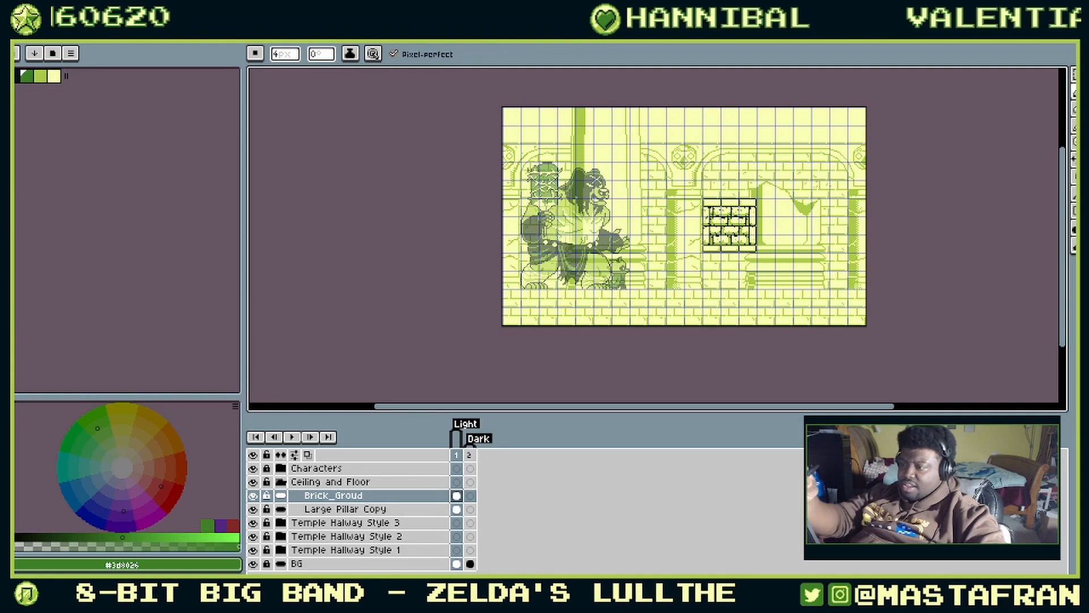
pyautogui.hotkey('ctrl', 'Tab')
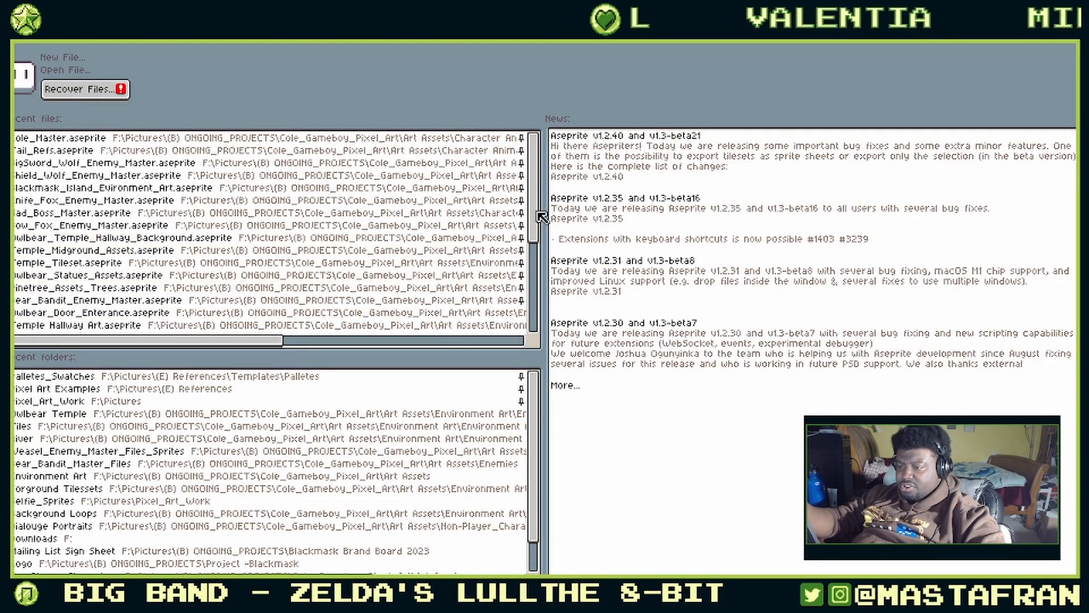
pyautogui.moveTo(539, 214); pyautogui.dragTo(537, 281)
pyautogui.click(389, 310)
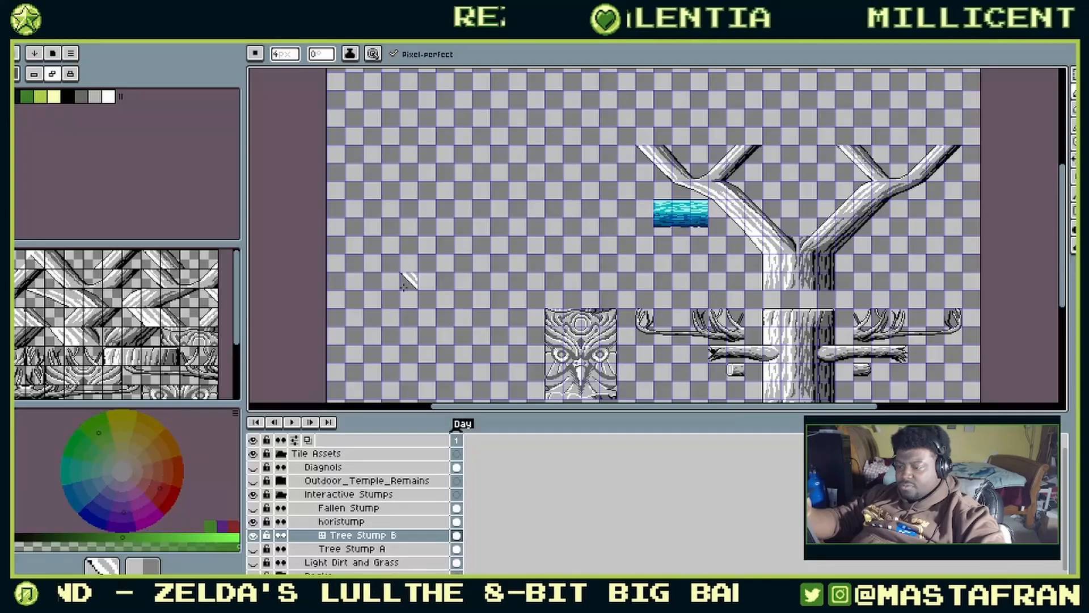
pyautogui.moveTo(700, 247); pyautogui.dragTo(593, 119)
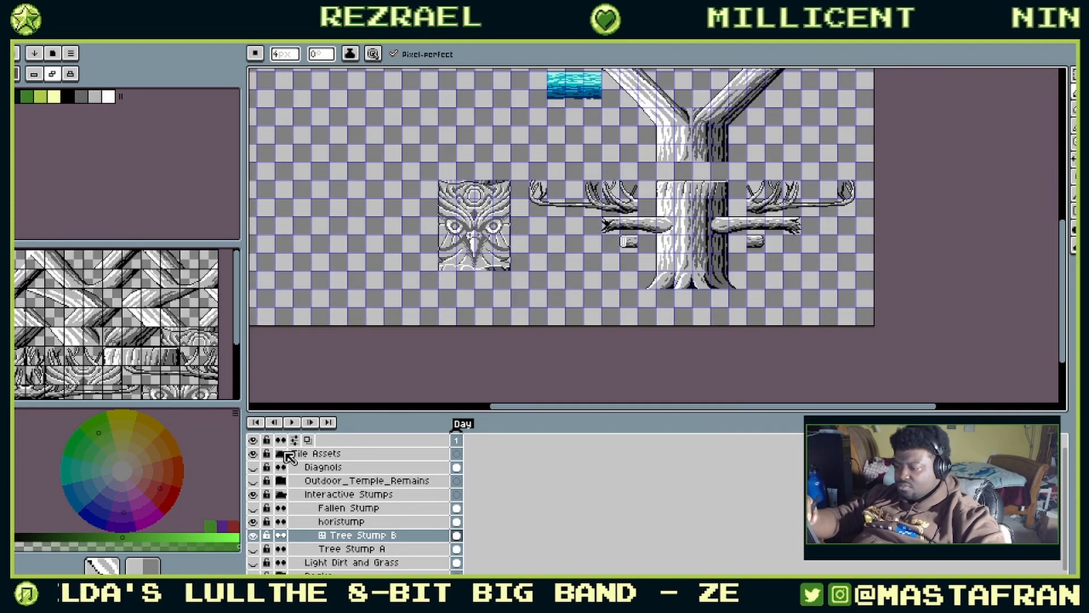
# Step: Collapse and hide the Interactive Stumps group, check the Light Dirt and Grass layer, and show only the Rocks group
pyautogui.click(280, 494)
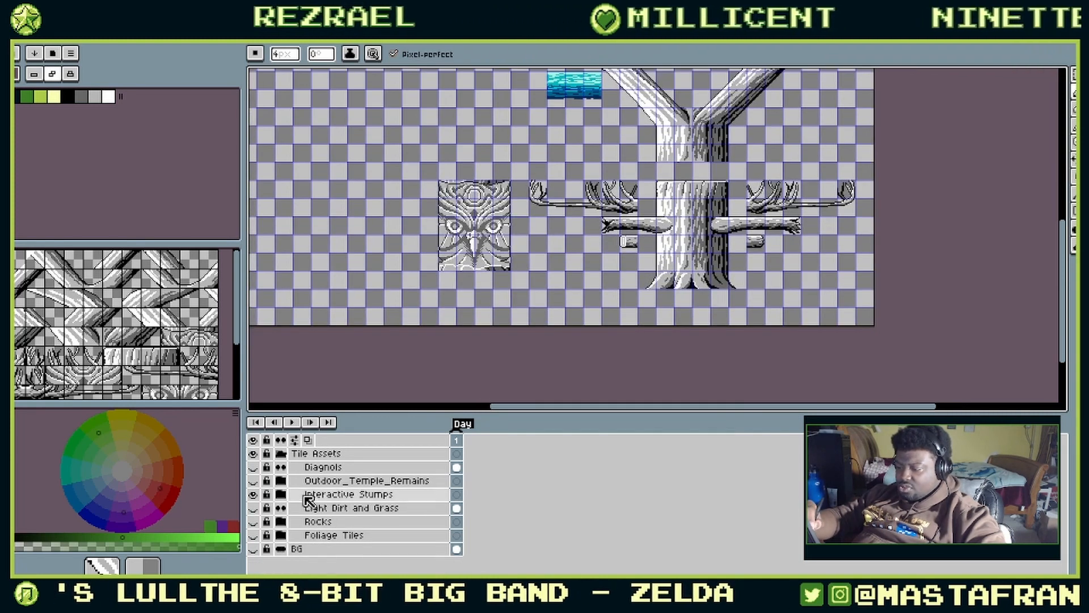
pyautogui.click(253, 508)
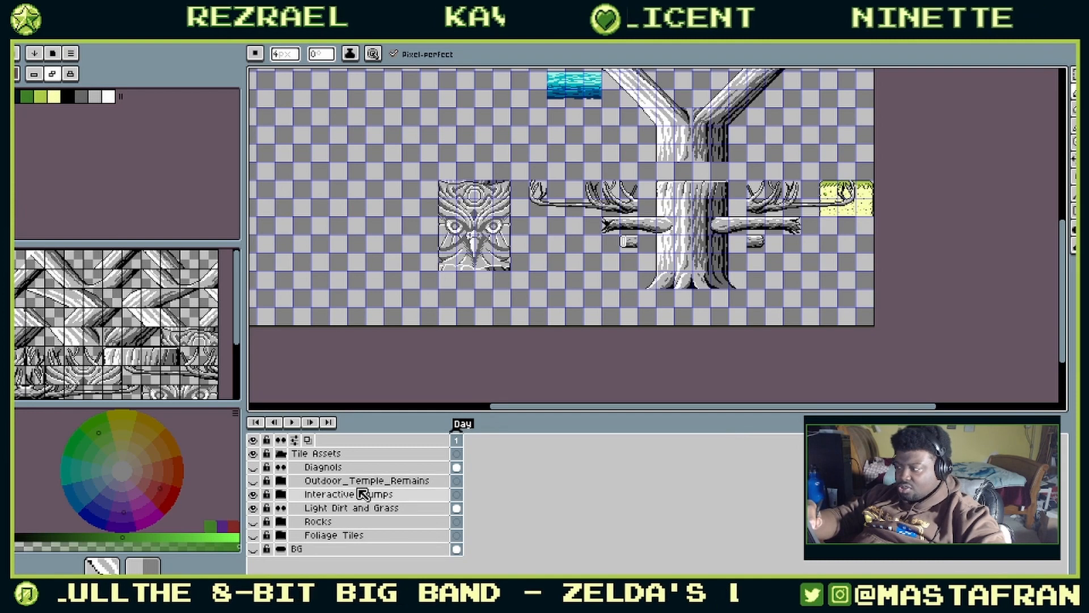
pyautogui.click(253, 494)
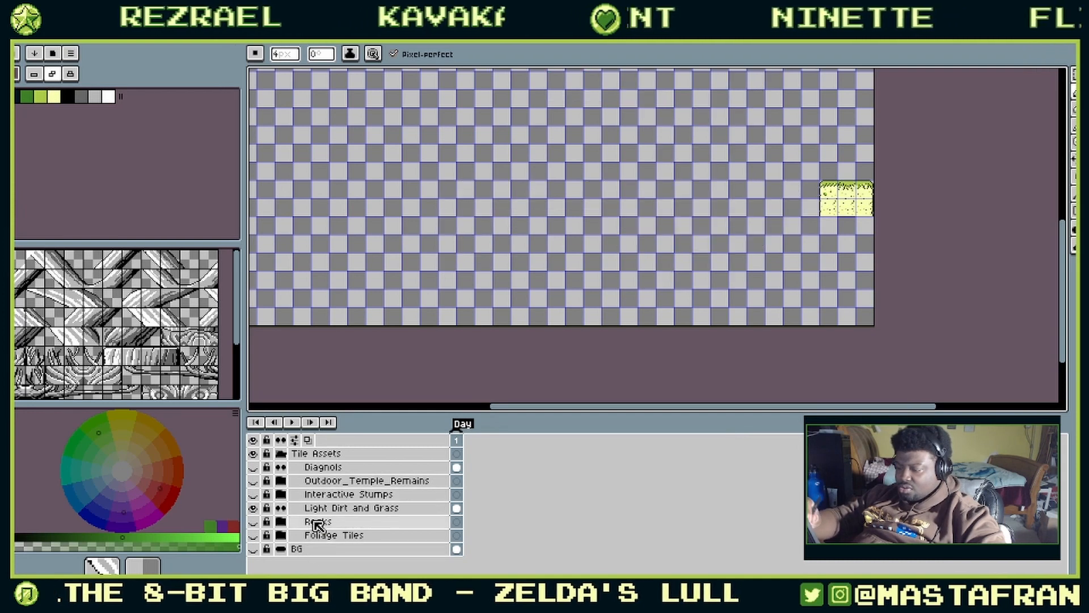
pyautogui.click(253, 507)
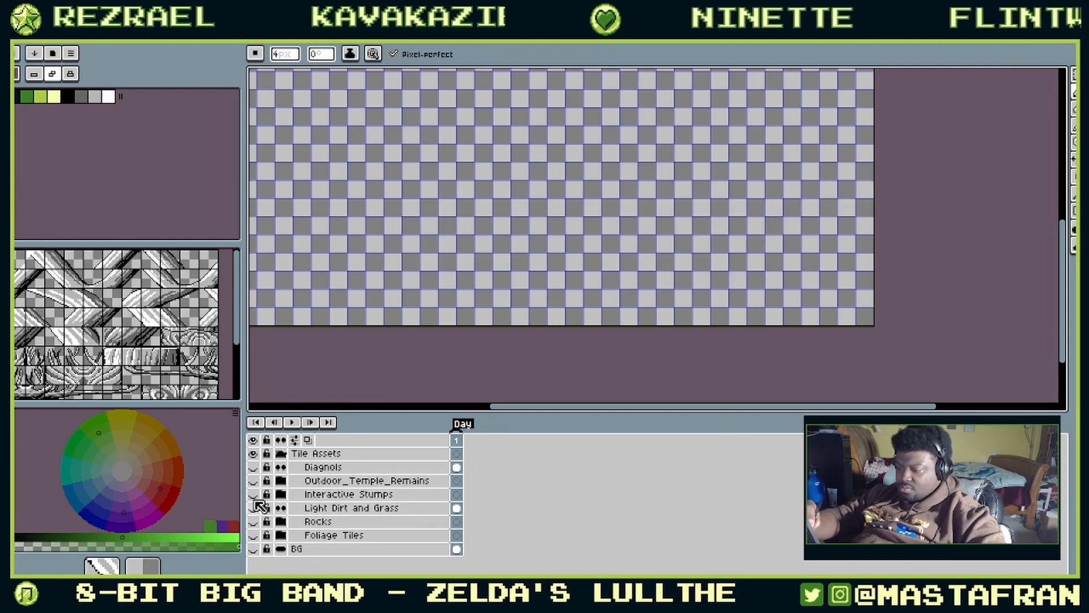
pyautogui.click(253, 522)
pyautogui.moveTo(691, 171); pyautogui.dragTo(626, 247)
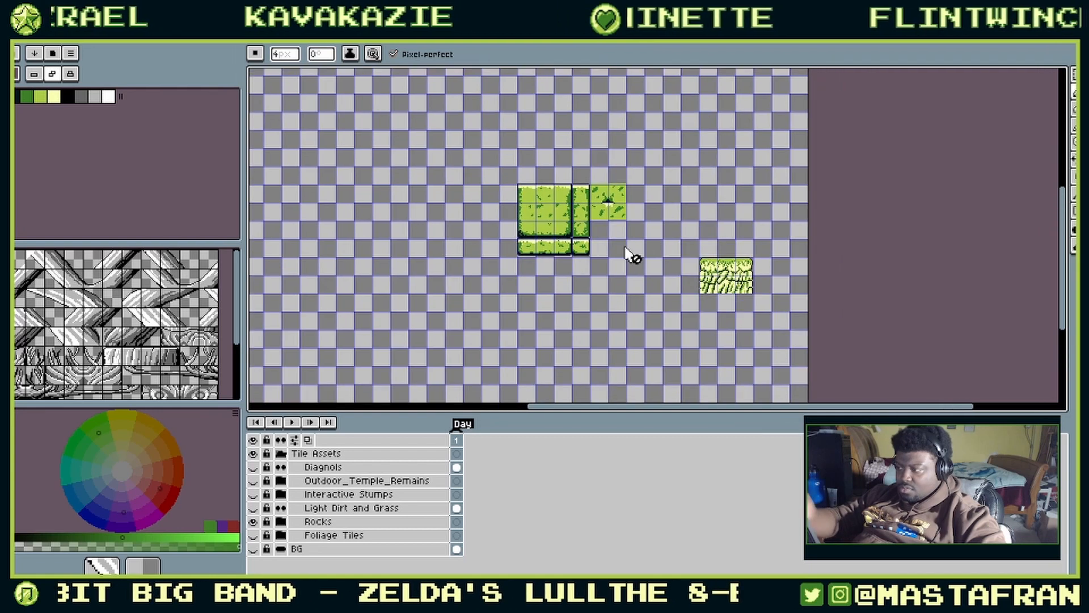
pyautogui.scroll(2, 630, 256)
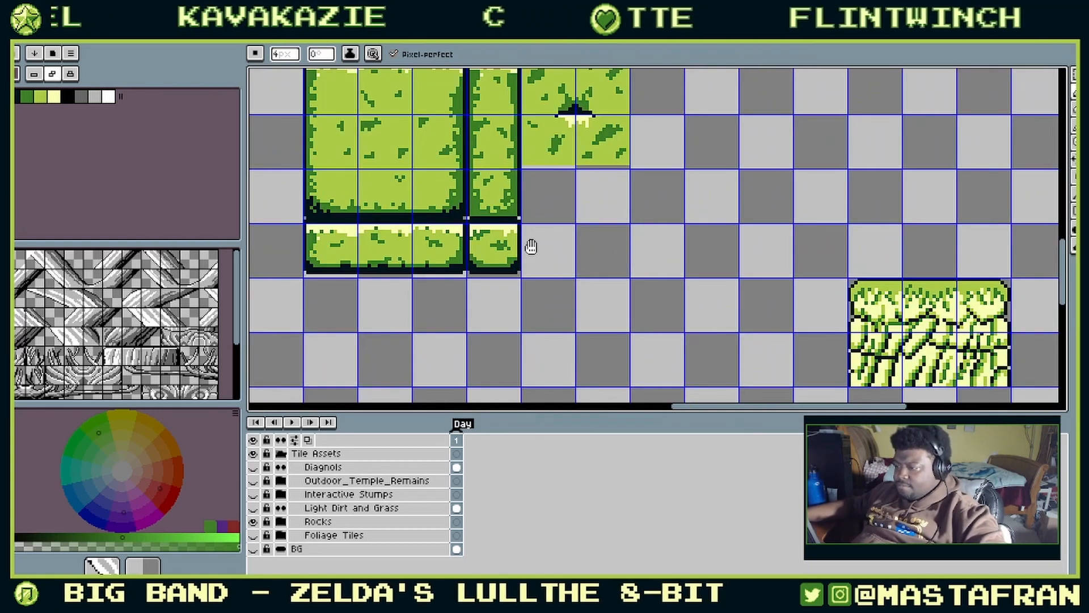
# Step: Expand the Rocks group and convert its Rock A tilemap layer to a regular layer
pyautogui.moveTo(531, 246); pyautogui.dragTo(719, 356)
pyautogui.click(347, 535)
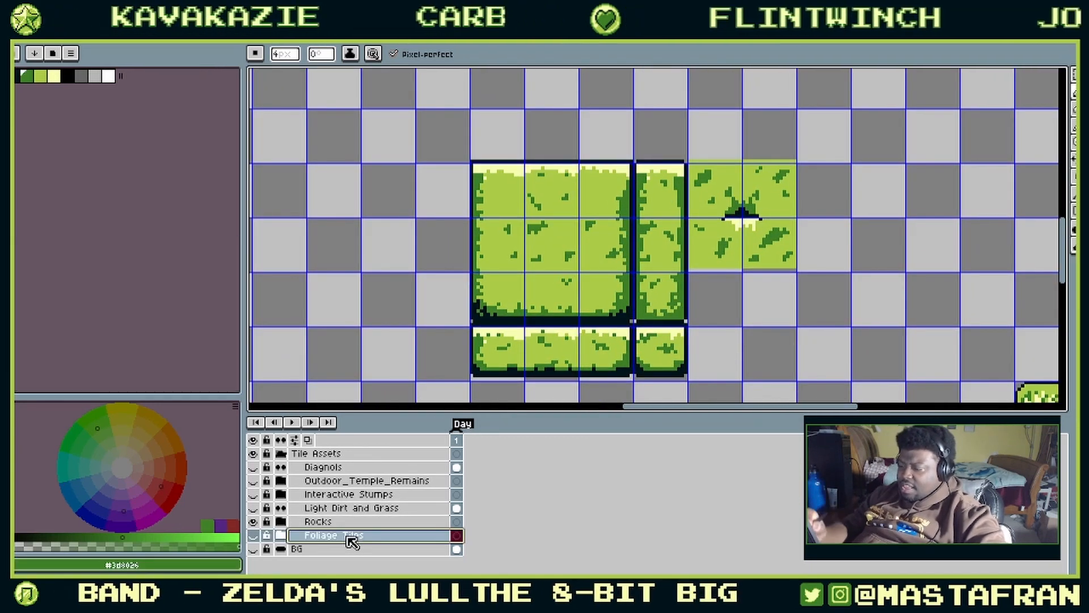
pyautogui.click(296, 523)
pyautogui.click(282, 521)
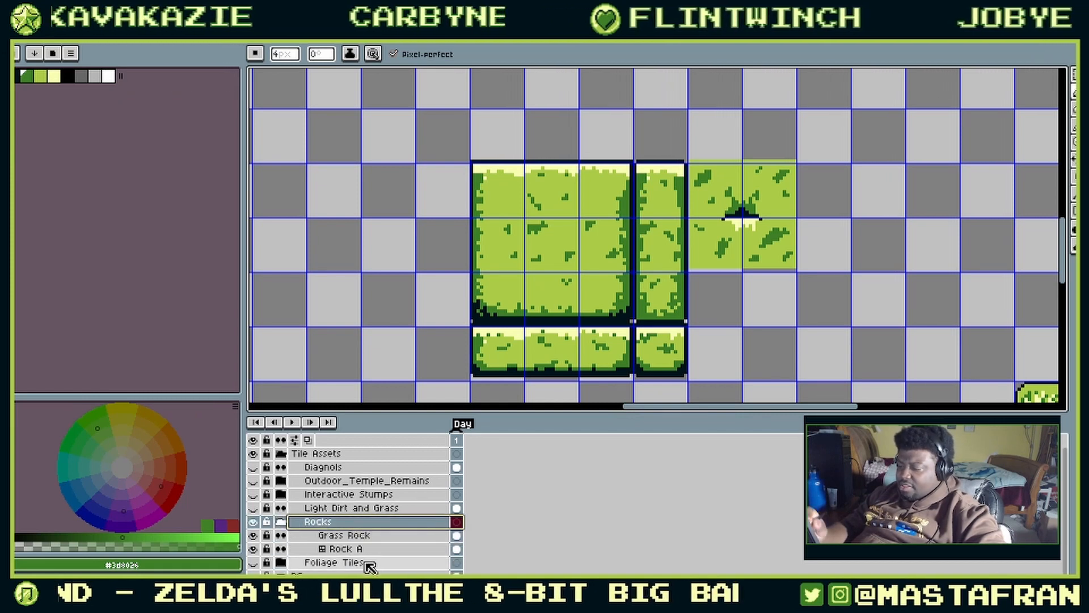
pyautogui.click(349, 549)
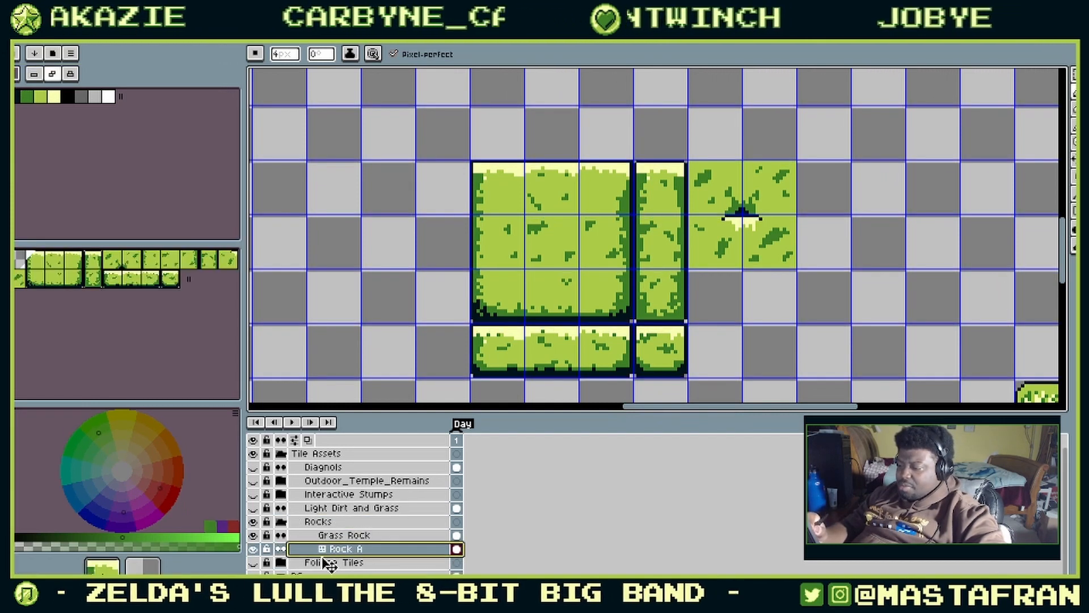
pyautogui.press('Up')
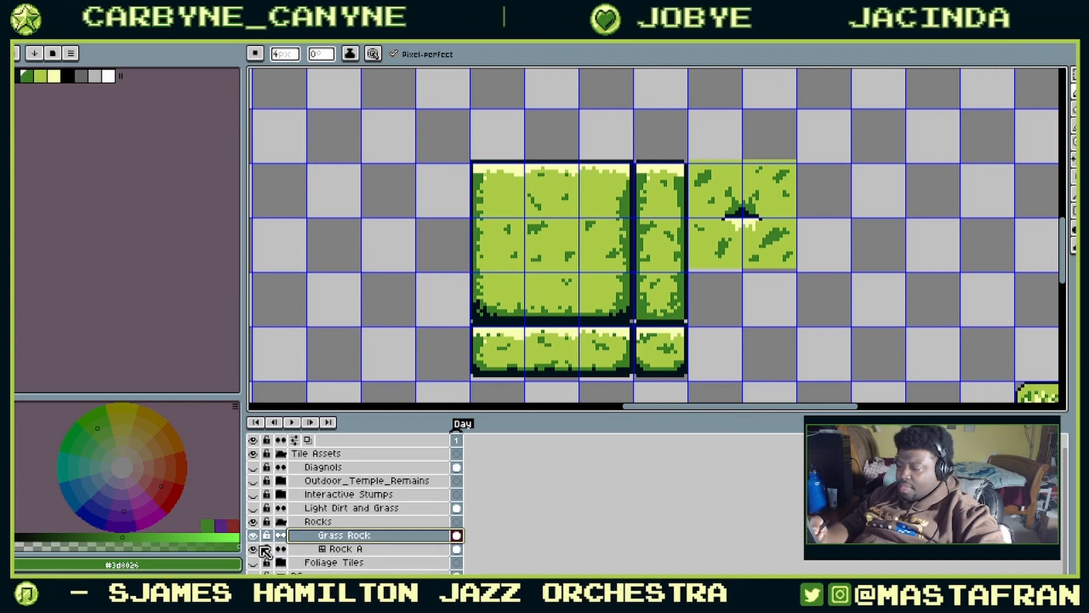
pyautogui.click(341, 549)
pyautogui.rightClick(357, 551)
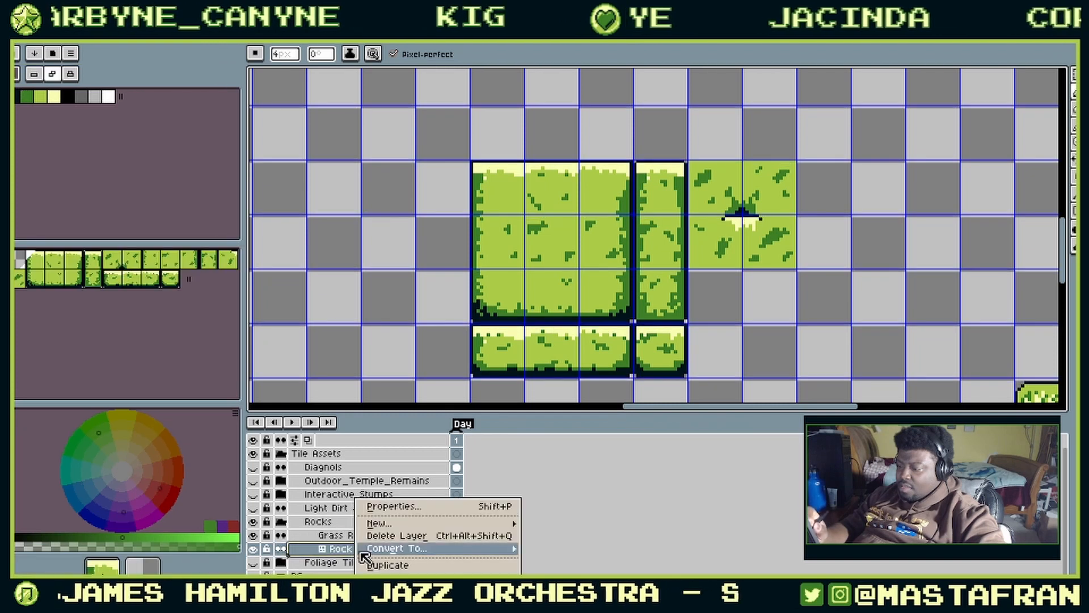
pyautogui.moveTo(498, 553)
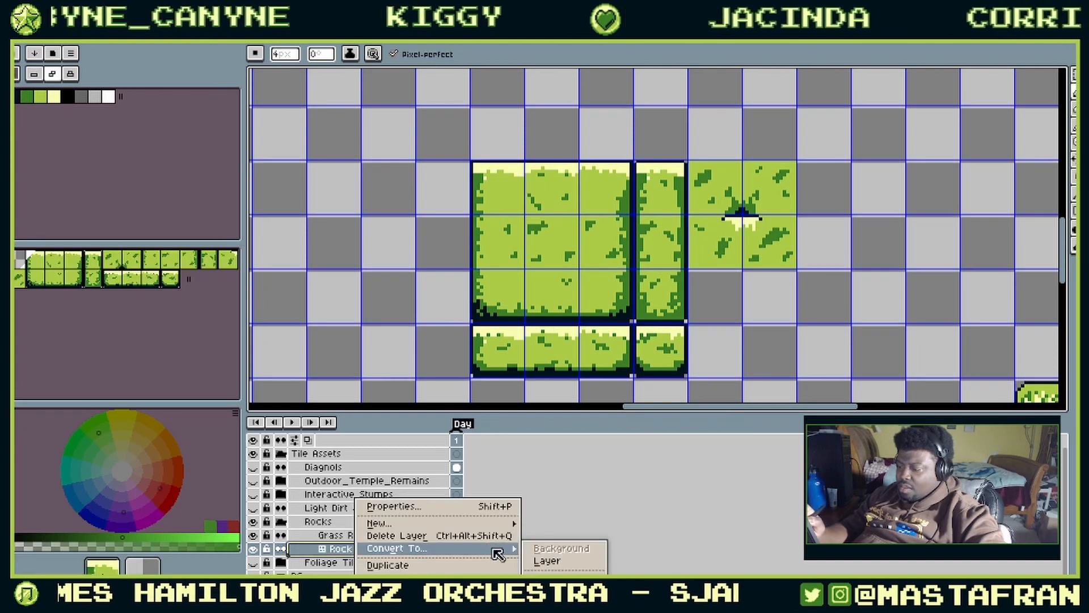
pyautogui.click(559, 562)
pyautogui.scroll(3, 645, 327)
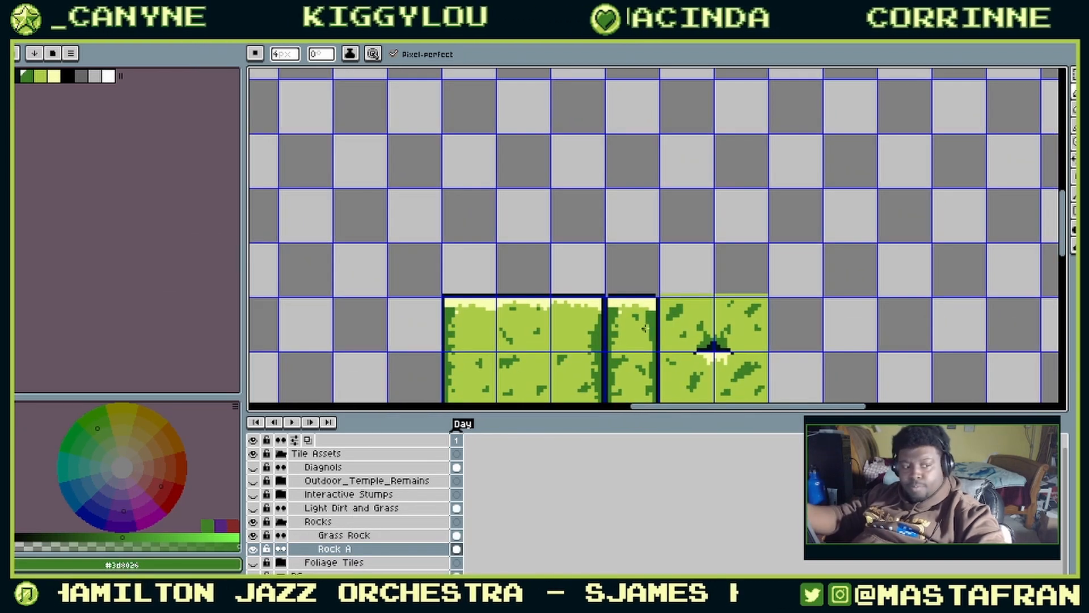
pyautogui.press('m')
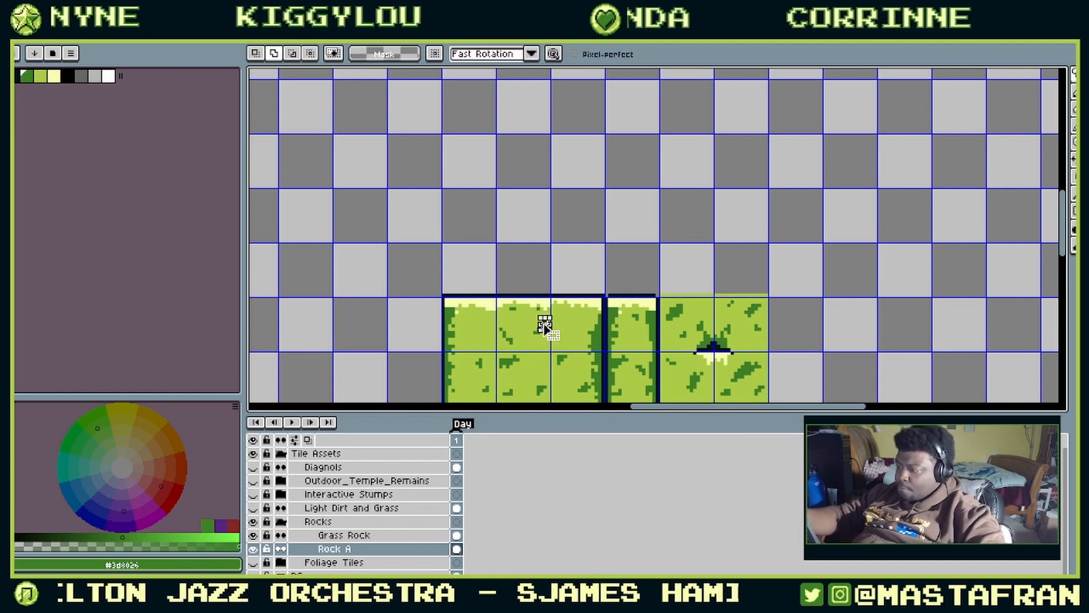
pyautogui.moveTo(494, 296); pyautogui.dragTo(555, 355)
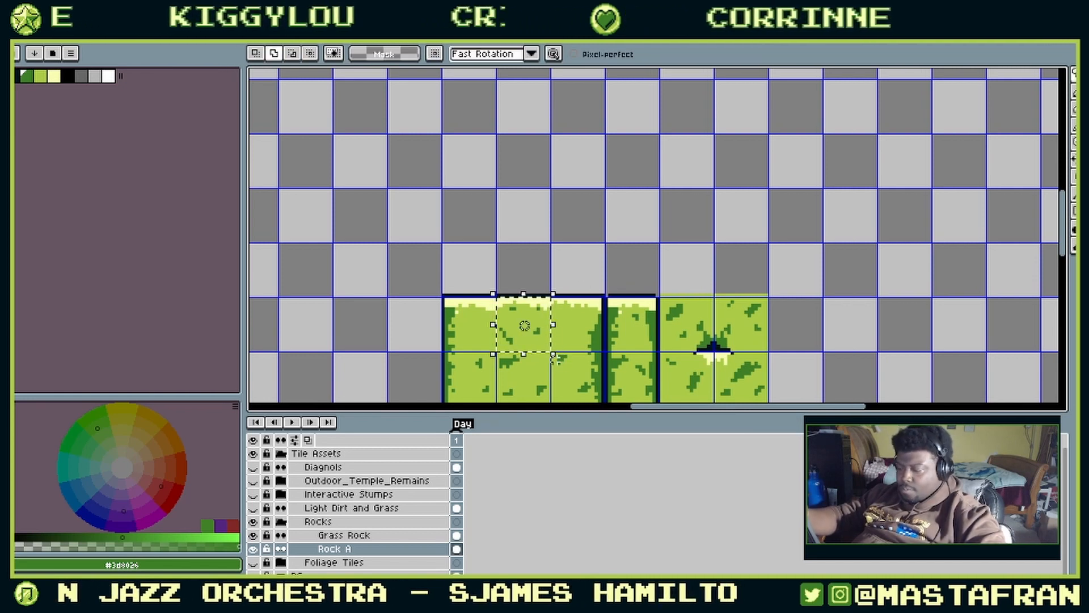
pyautogui.moveTo(629, 299); pyautogui.dragTo(683, 163)
pyautogui.scroll(2, 721, 122)
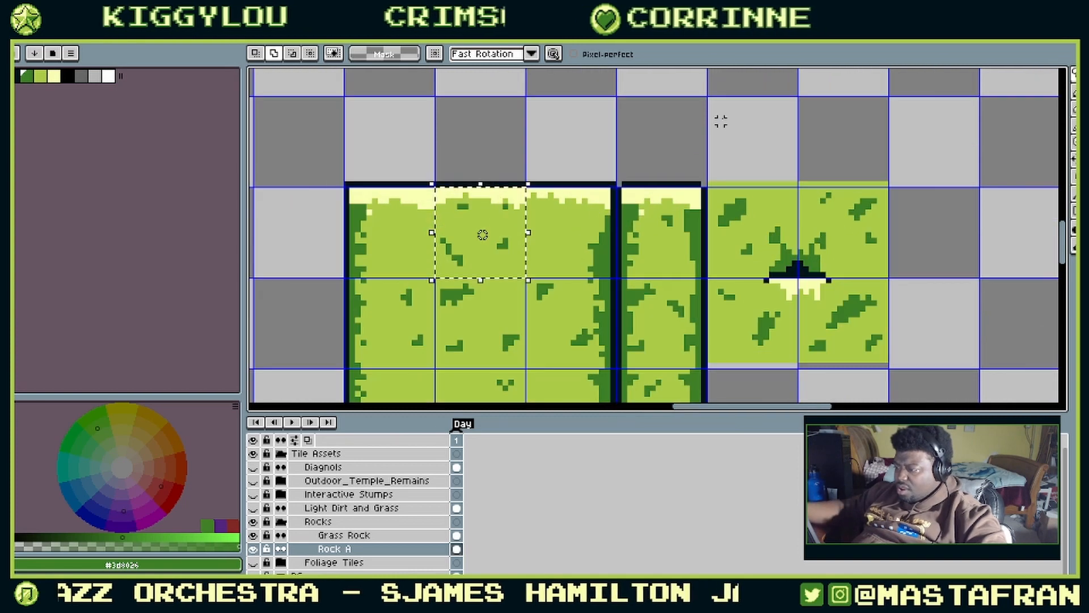
pyautogui.scroll(1, 719, 125)
pyautogui.scroll(1, 716, 130)
pyautogui.scroll(-3, 714, 132)
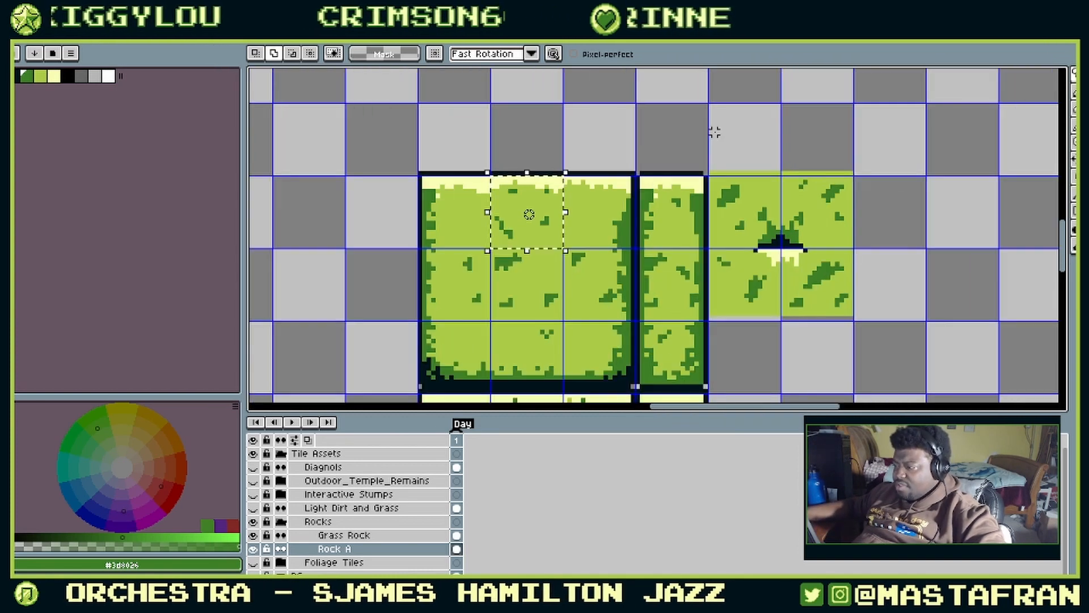
pyautogui.hotkey('ctrl', 'd')
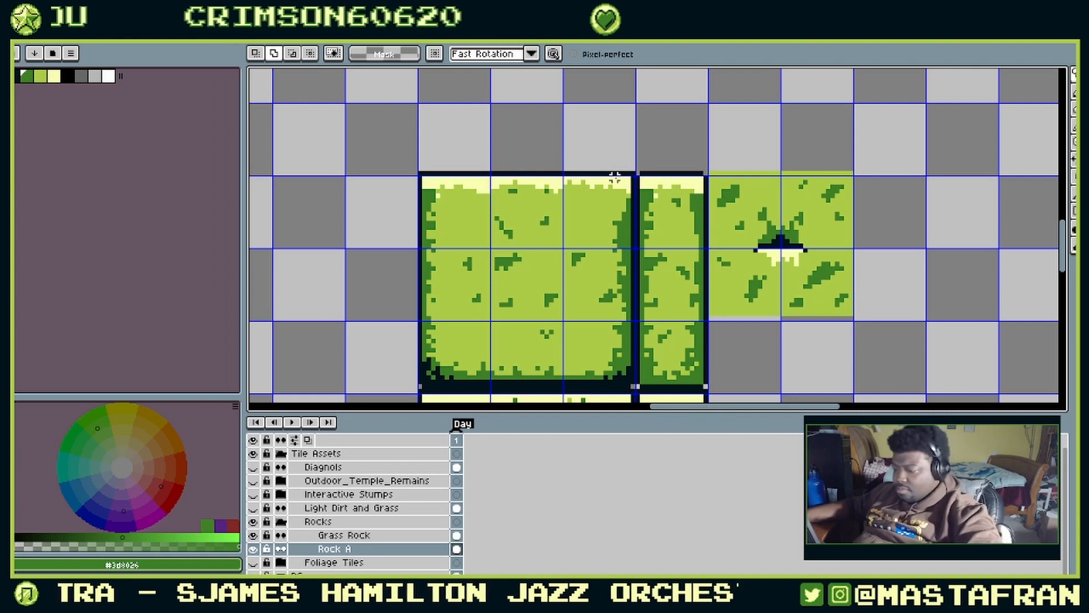
# Step: Nudge the Rock A artwork one pixel down onto the grid and copy the large rock's top-middle tile
pyautogui.press('Down')
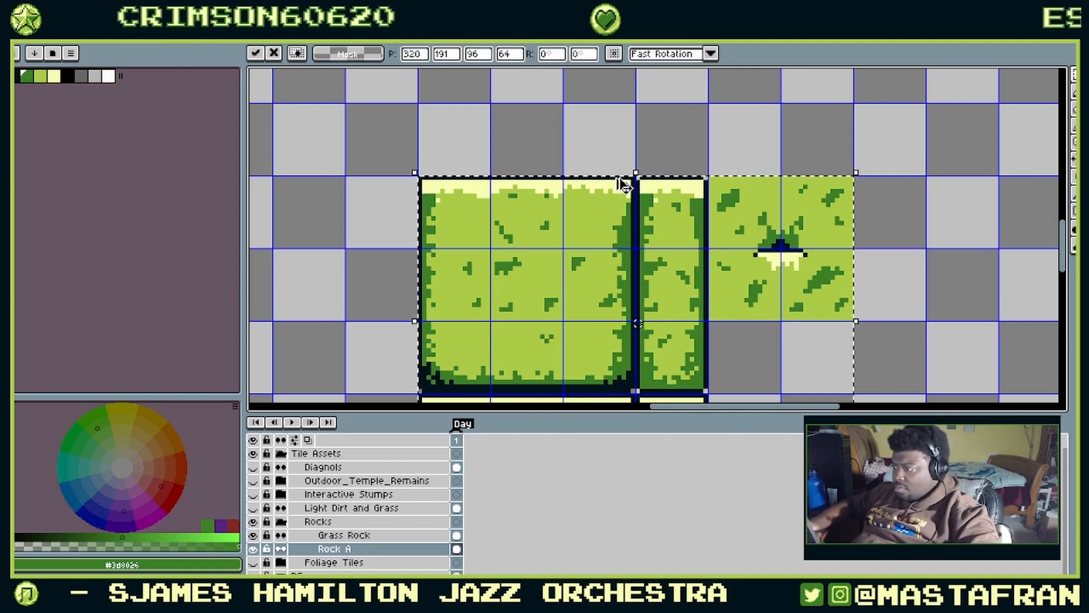
pyautogui.hotkey('ctrl', 'd')
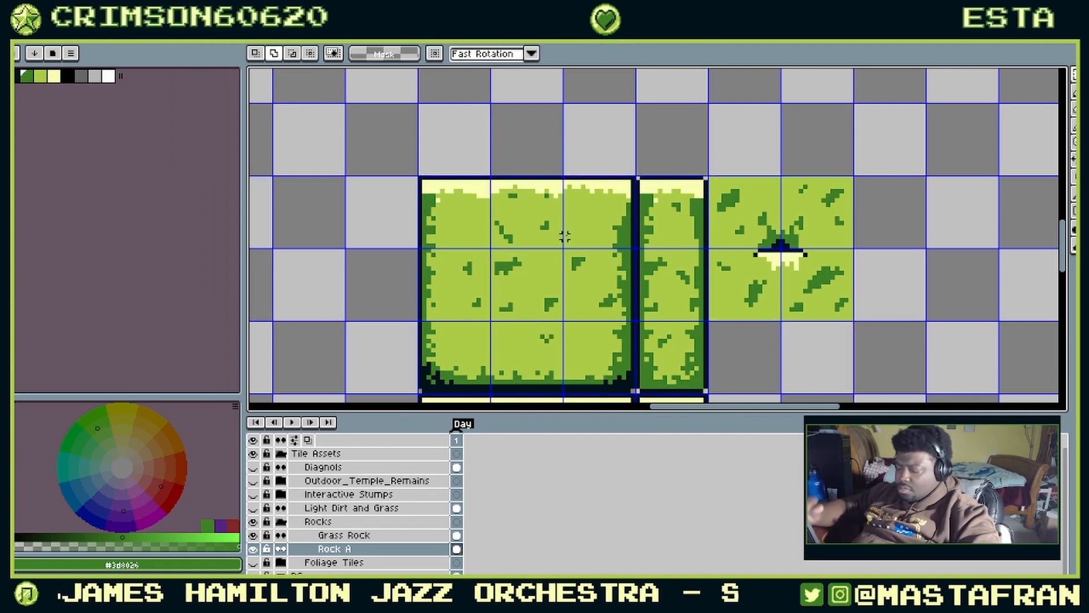
pyautogui.press('q')
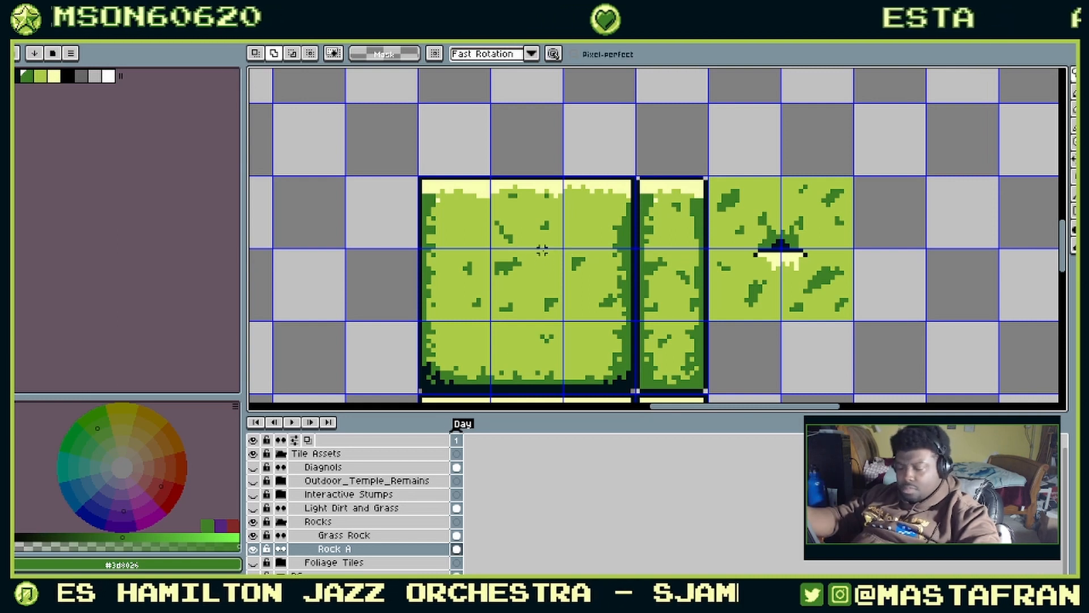
pyautogui.click(552, 244)
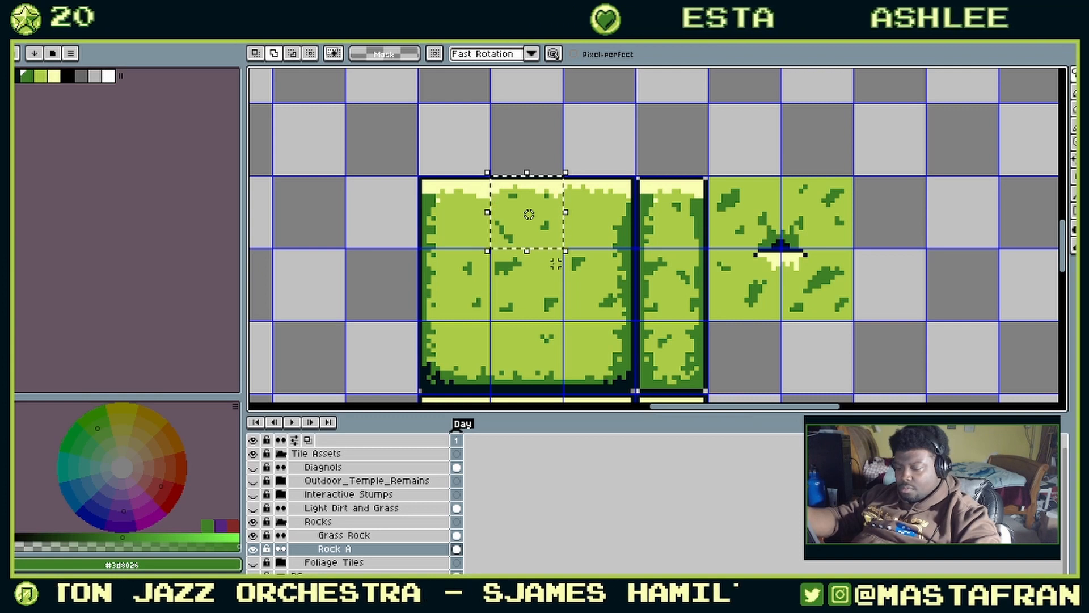
# Step: Switch back to the temple scene and convert its Brick tiles tilemap layer to a regular layer
pyautogui.click(593, 42)
pyautogui.click(494, 42)
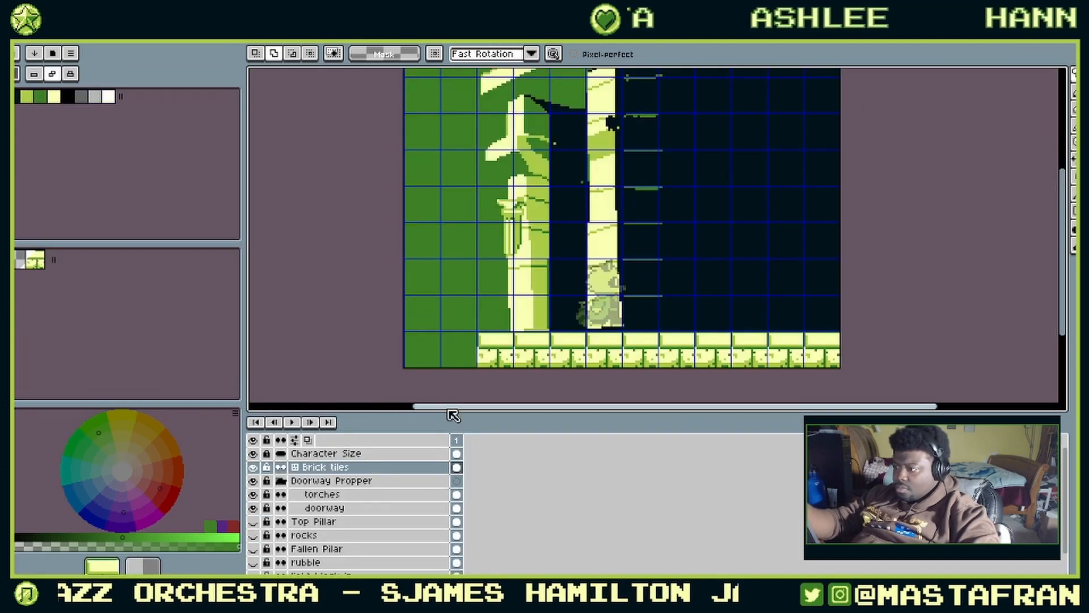
pyautogui.rightClick(395, 469)
pyautogui.moveTo(504, 519)
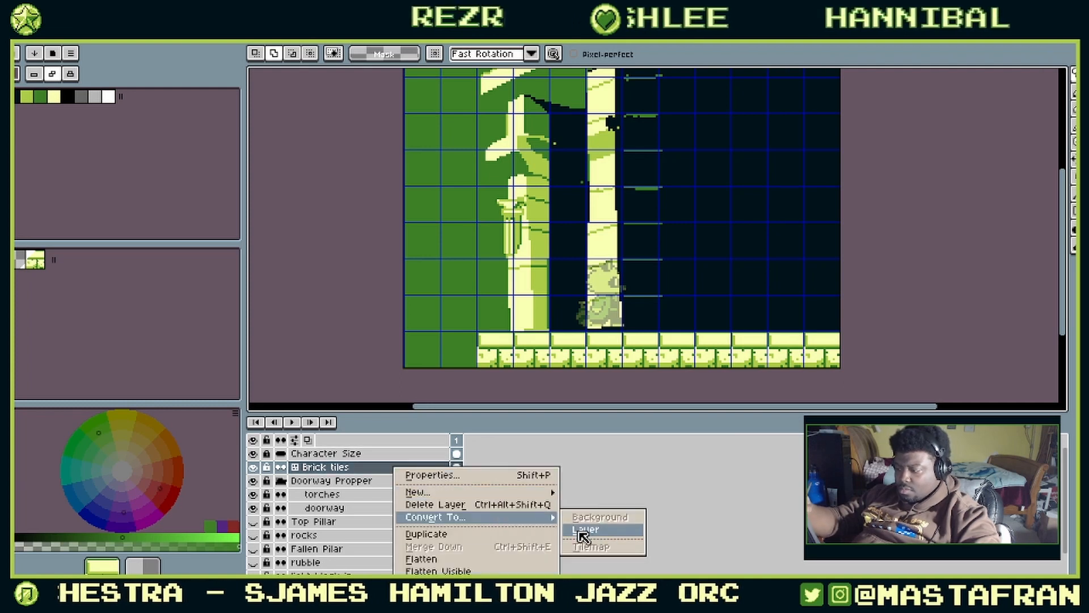
pyautogui.click(583, 535)
# Step: Paste the copied rock tile and place it at 16, 128, directly against the left end of the brick floor
pyautogui.hotkey('ctrl', 'v')
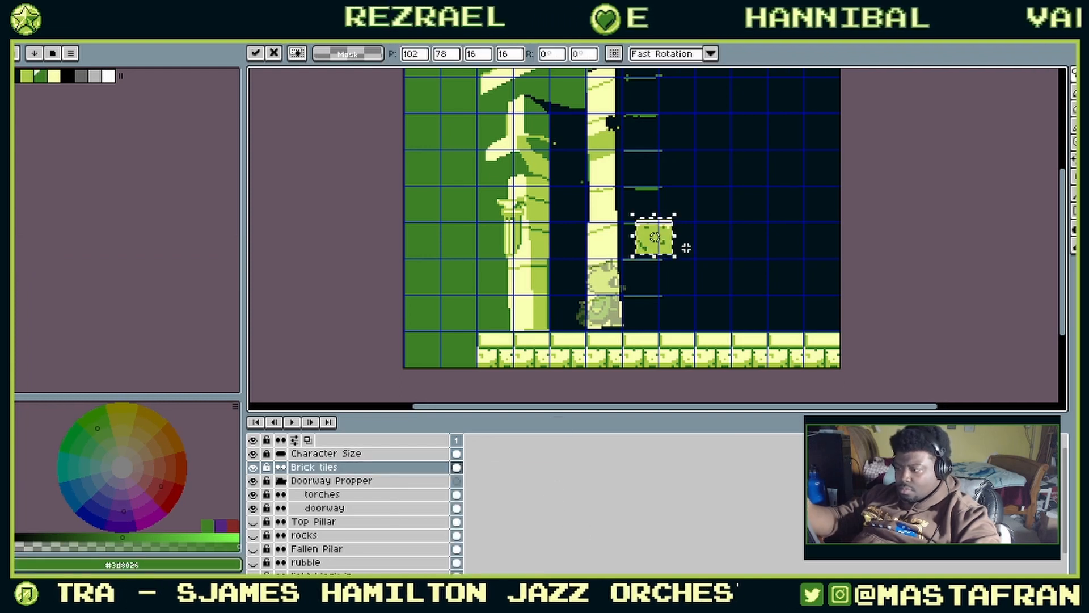
pyautogui.moveTo(686, 248); pyautogui.dragTo(477, 367)
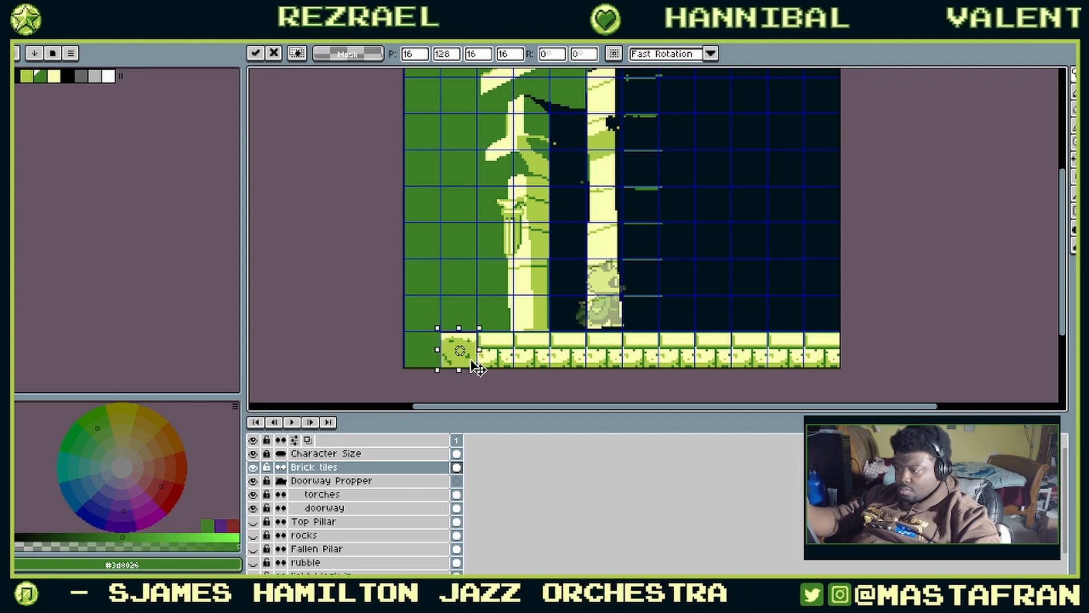
pyautogui.scroll(3, 470, 353)
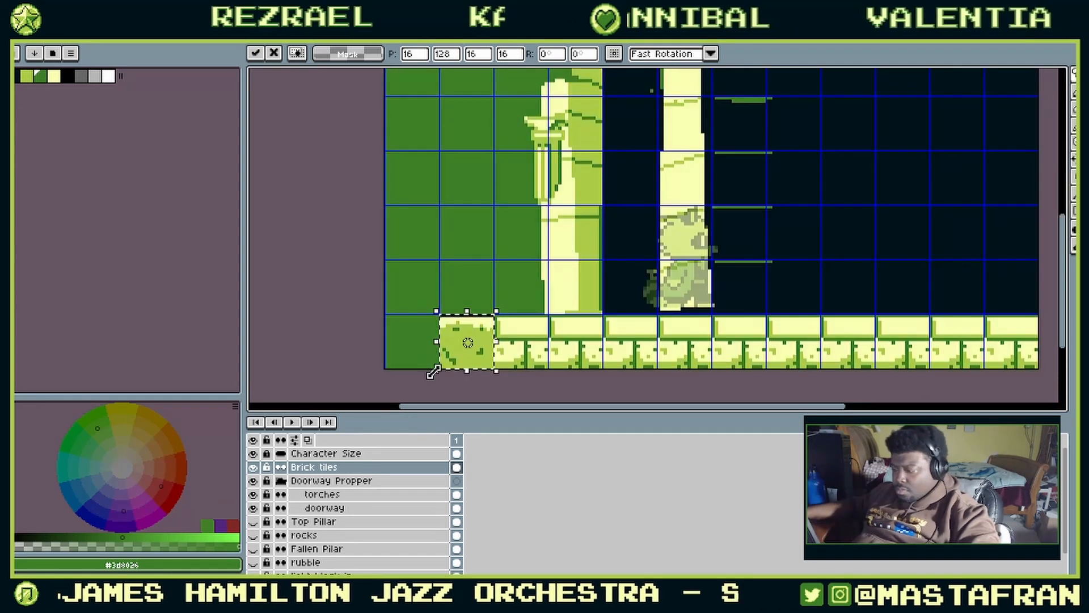
pyautogui.click(432, 361)
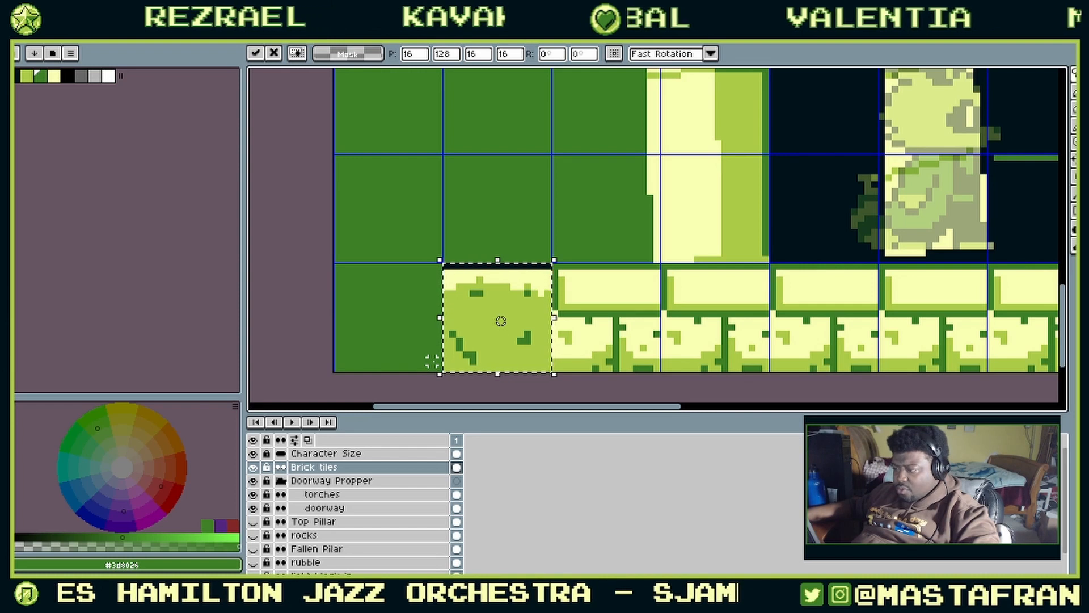
# Step: Convert the Brick tiles layer back to a tilemap so it includes the pasted rock tile
pyautogui.rightClick(418, 469)
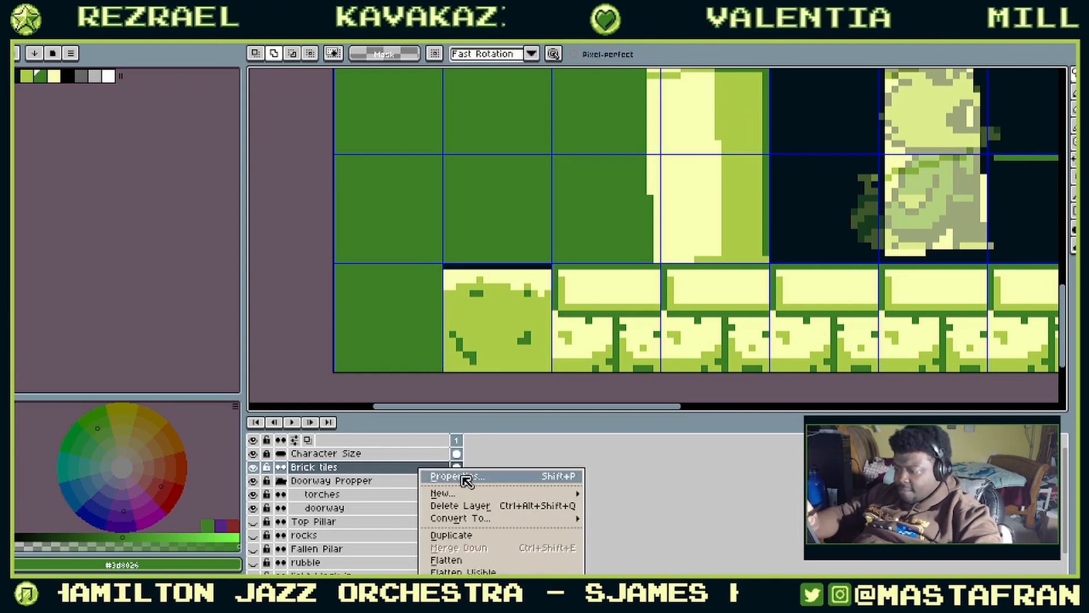
pyautogui.moveTo(519, 519)
pyautogui.click(624, 548)
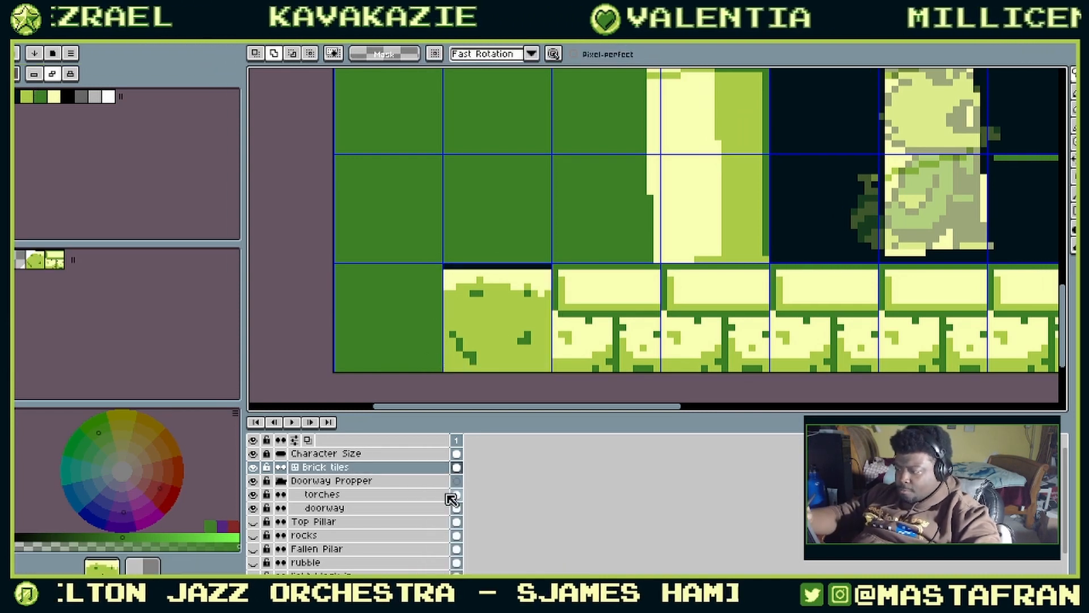
# Step: Pick the rock tile from the tileset and paint it into the empty bottom-left corner cell of the scene
pyautogui.click(43, 264)
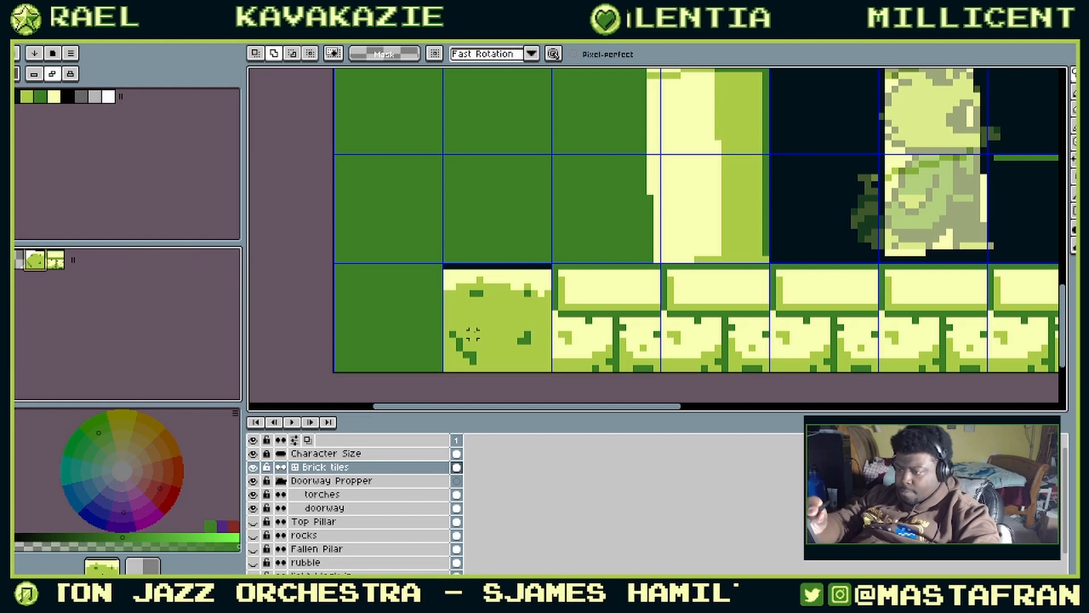
pyautogui.press('b')
pyautogui.click(417, 334)
# Step: Paint a row of rock tiles directly above the floor, from the second column to the right edge of the canvas
pyautogui.moveTo(639, 246); pyautogui.dragTo(482, 270)
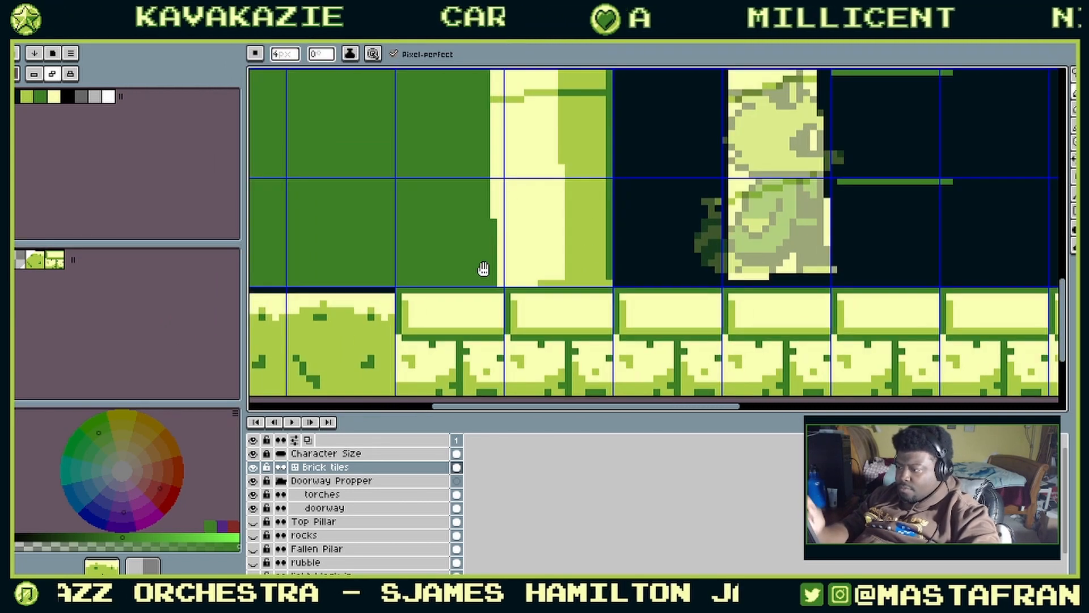
pyautogui.moveTo(400, 335); pyautogui.dragTo(638, 243)
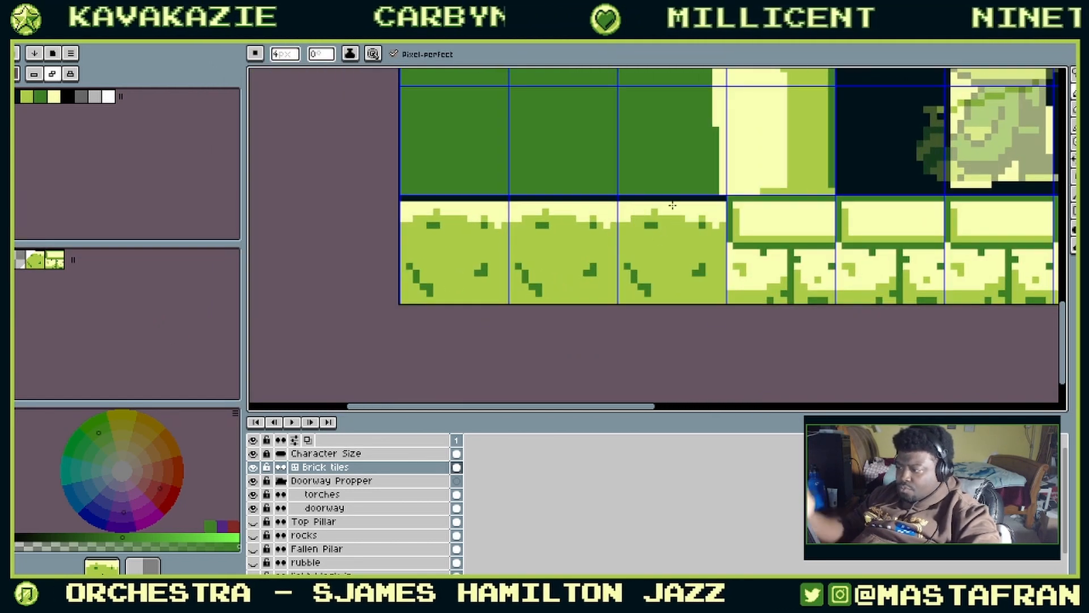
pyautogui.scroll(-5, 673, 205)
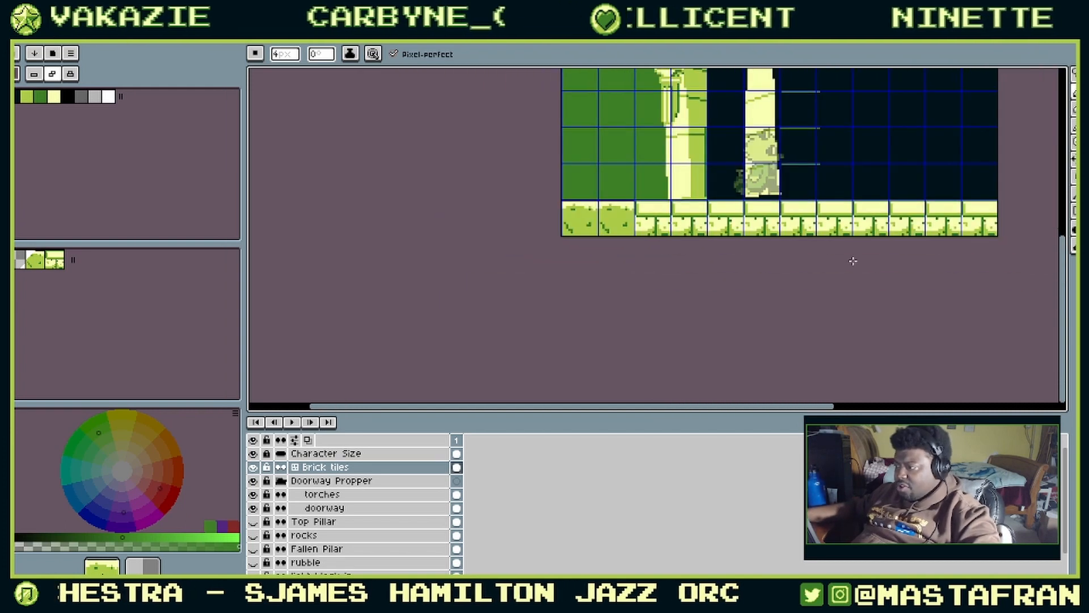
pyautogui.scroll(-2, 856, 251)
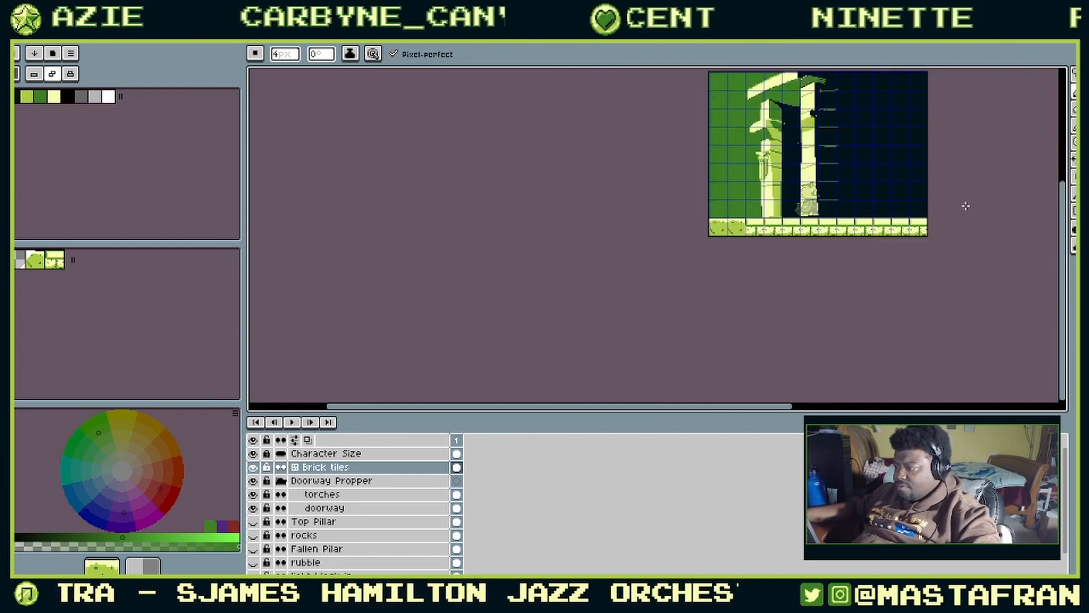
pyautogui.moveTo(1002, 189); pyautogui.dragTo(913, 297)
pyautogui.scroll(1, 913, 294)
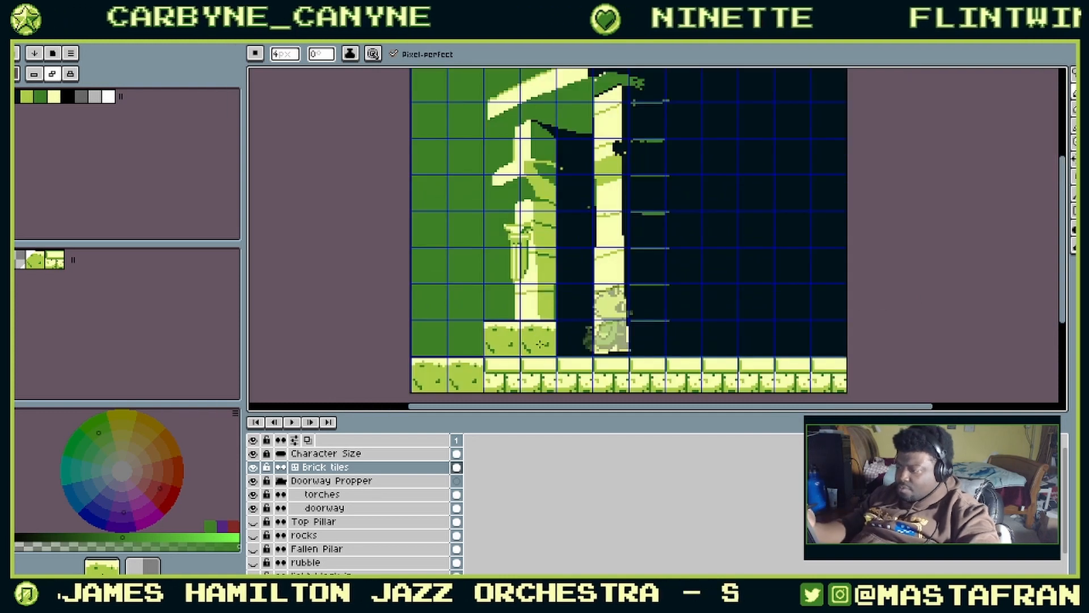
pyautogui.click(546, 347)
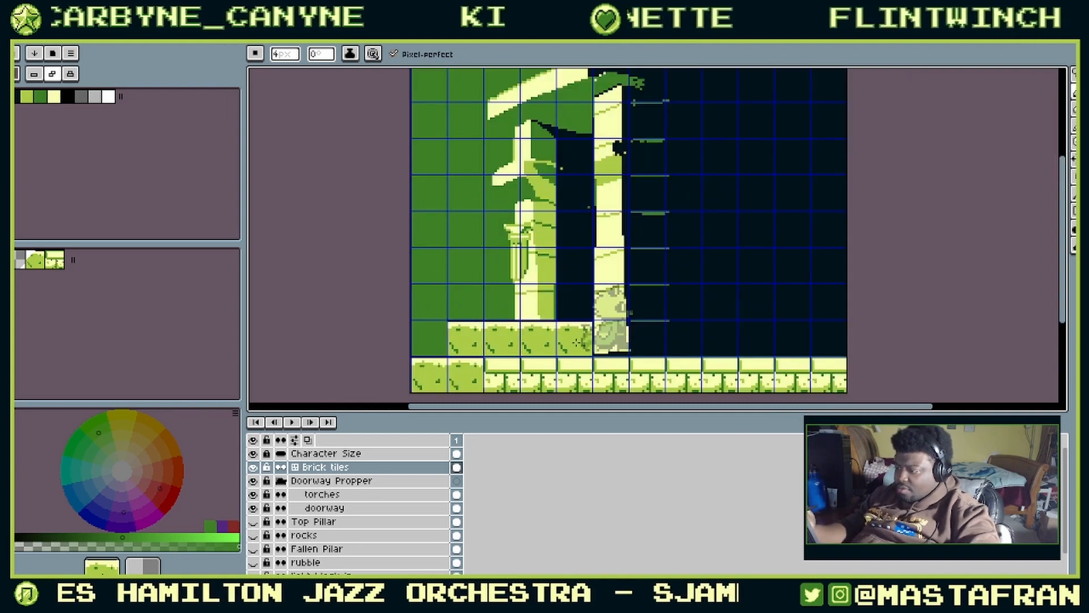
pyautogui.moveTo(622, 344); pyautogui.dragTo(868, 335)
# Step: Paint brick tiles over the upper ground row from the fourth column to the right edge of the canvas
pyautogui.moveTo(697, 332); pyautogui.dragTo(640, 297)
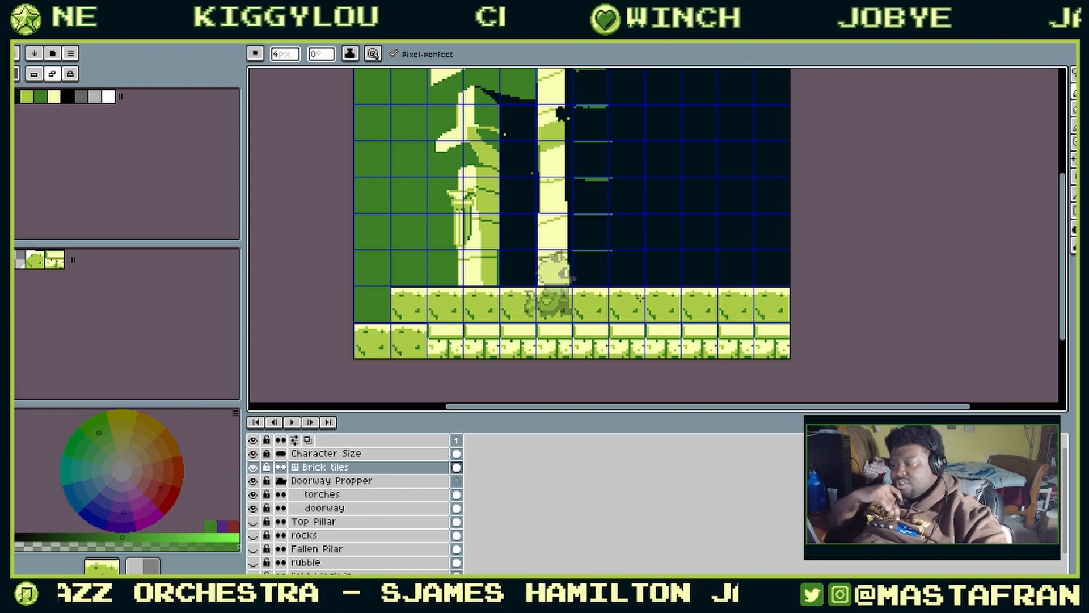
pyautogui.click(55, 262)
pyautogui.moveTo(476, 311); pyautogui.dragTo(809, 306)
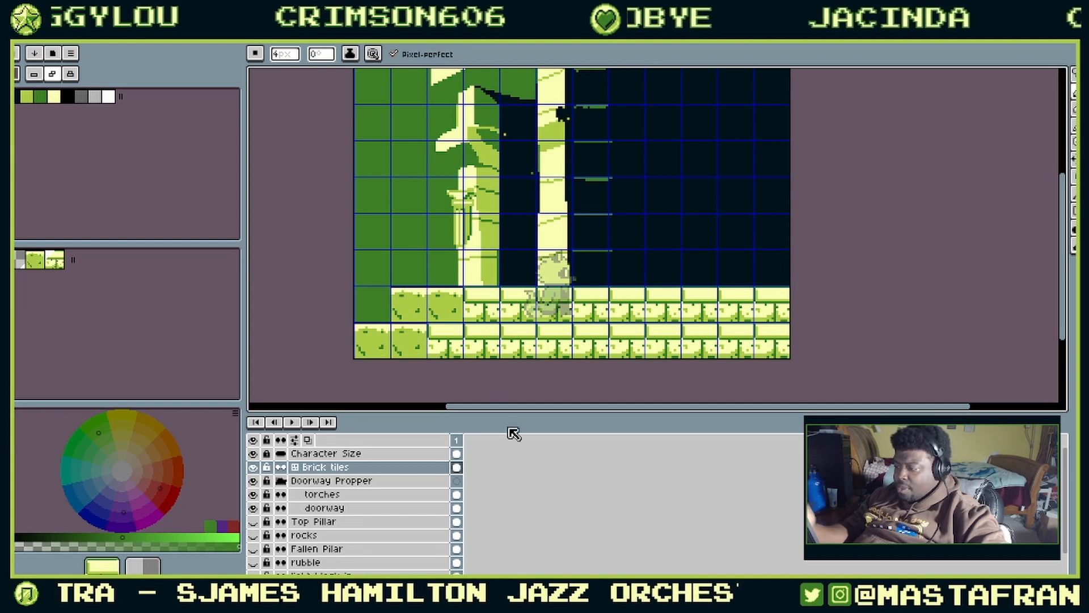
pyautogui.press('ctrl')
pyautogui.press('ctrl')
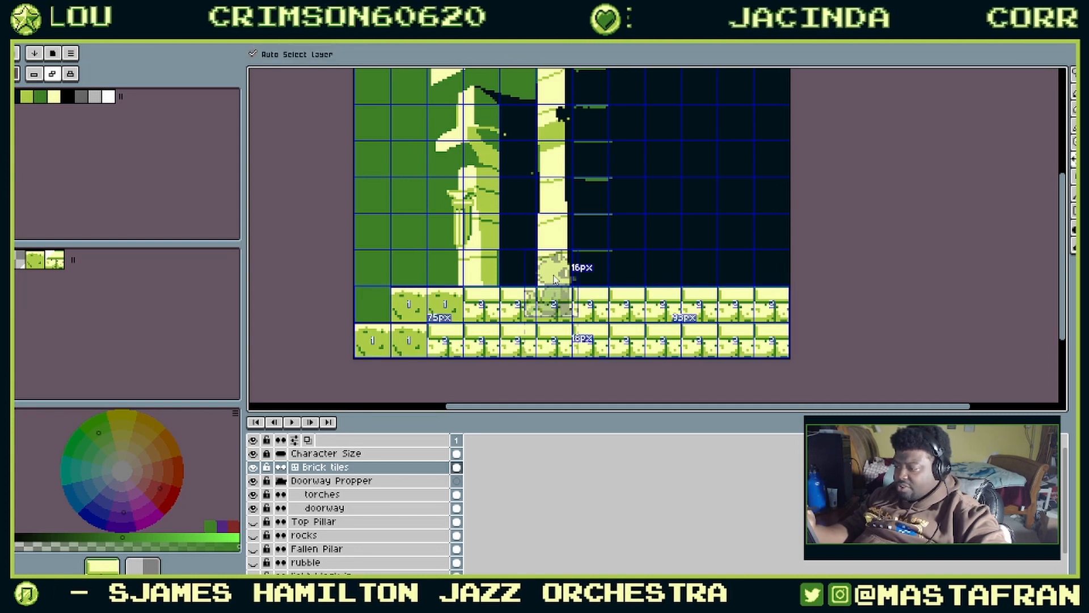
pyautogui.keyDown('ctrl'); pyautogui.click(562, 302); pyautogui.keyUp('ctrl')
pyautogui.hotkey('ctrl', 'z')
pyautogui.hotkey('ctrl', 'y')
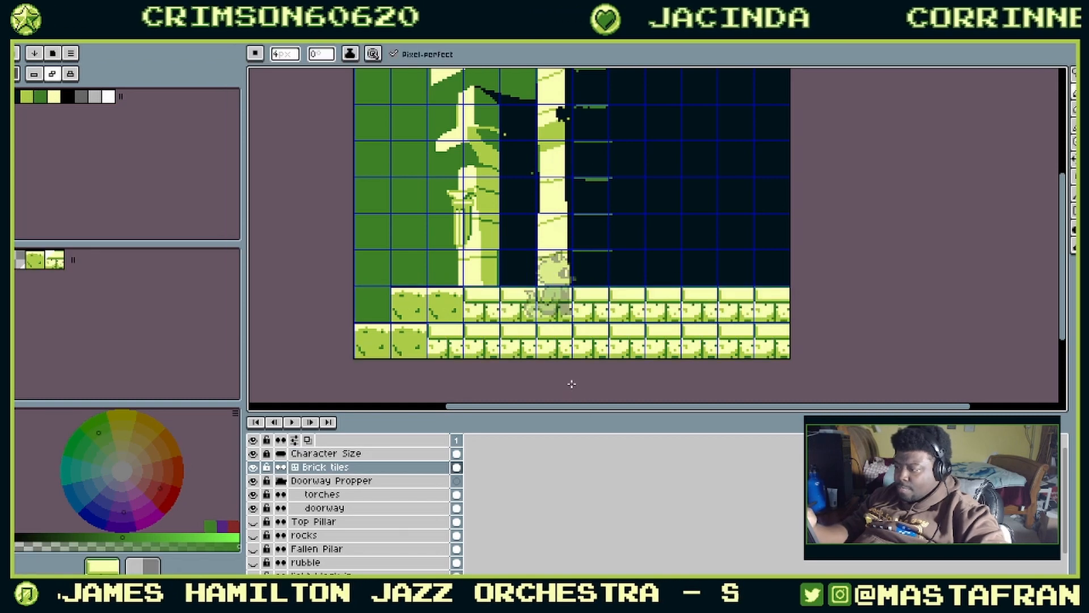
# Step: Make the Character Size layer the active layer of the temple scene
pyautogui.moveTo(645, 218); pyautogui.dragTo(677, 251)
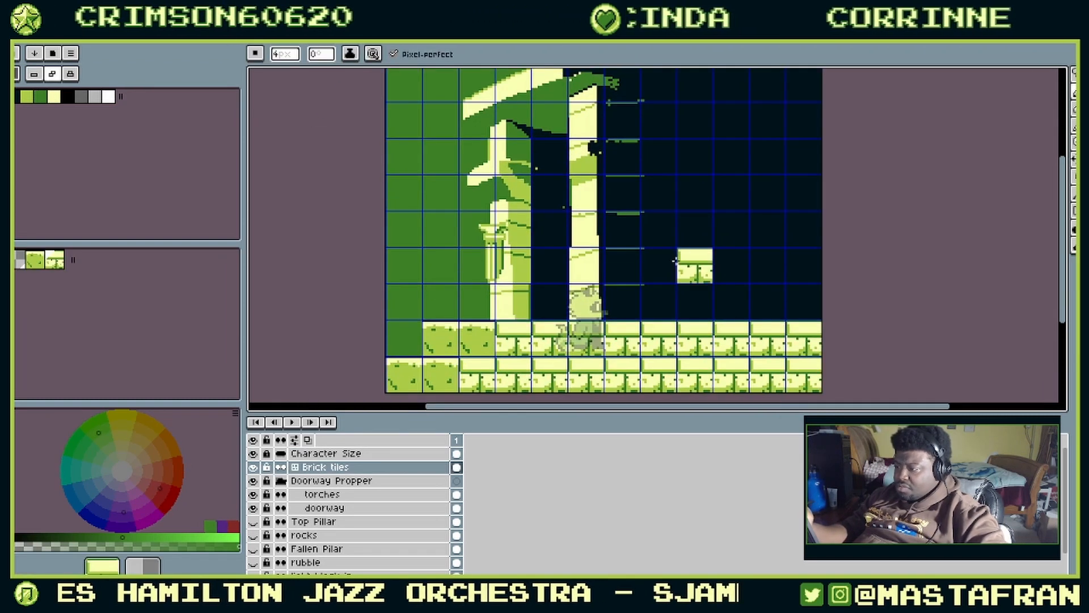
pyautogui.click(414, 453)
pyautogui.press('v')
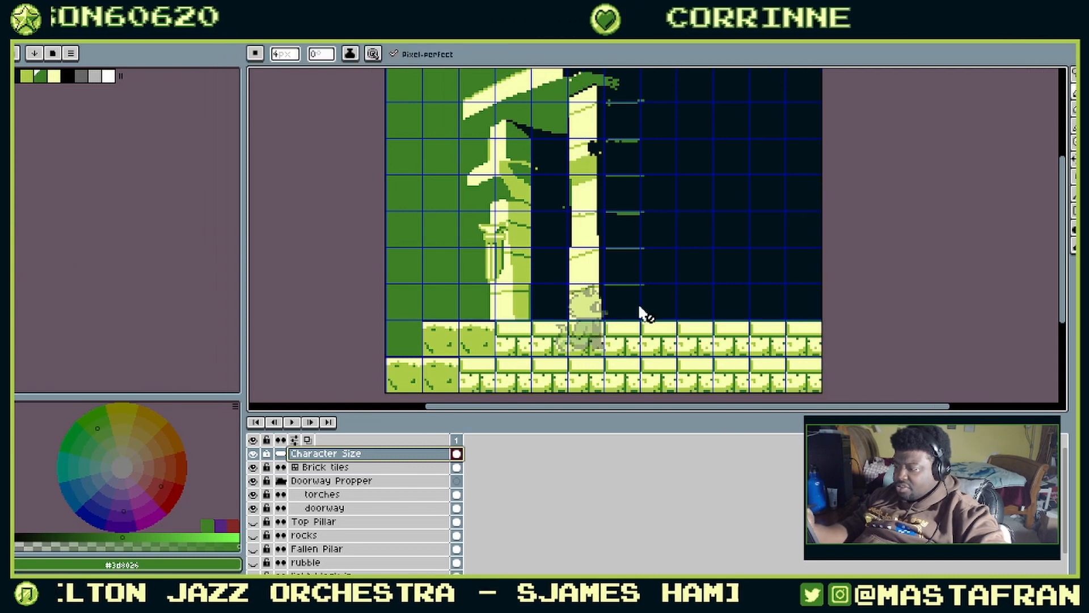
pyautogui.moveTo(651, 253)
pyautogui.mouseDown()
pyautogui.moveTo(611, 327)
pyautogui.moveTo(697, 220)
pyautogui.mouseUp()
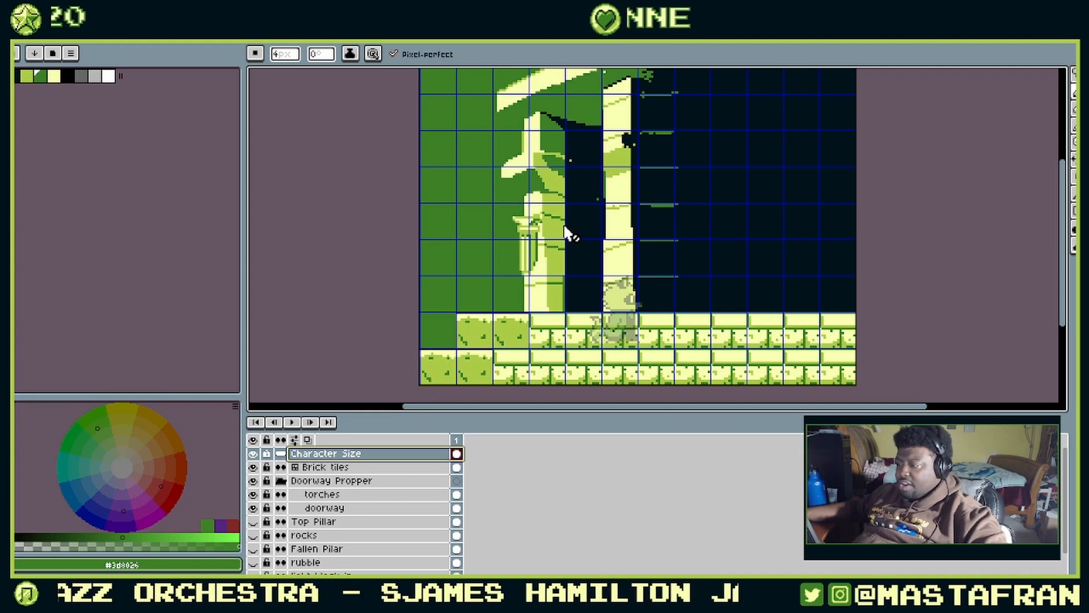
# Step: Switch to the temple hallway file and copy the entire content of the Bear layer in its Characters group
pyautogui.press('ctrl')
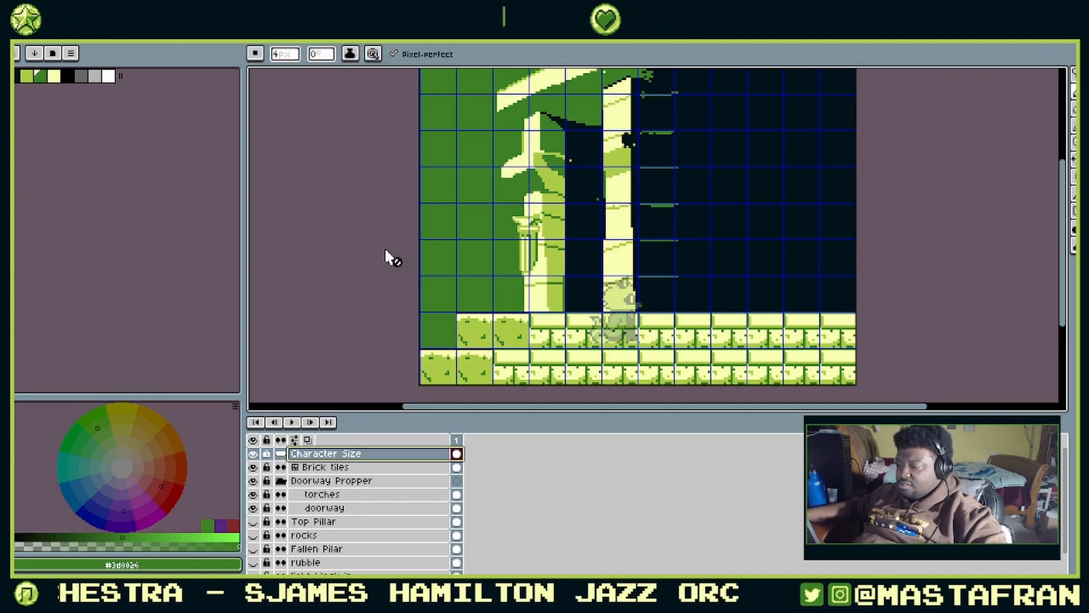
pyautogui.hotkey('ctrl', 'Tab')
pyautogui.hotkey('ctrl', 'Tab')
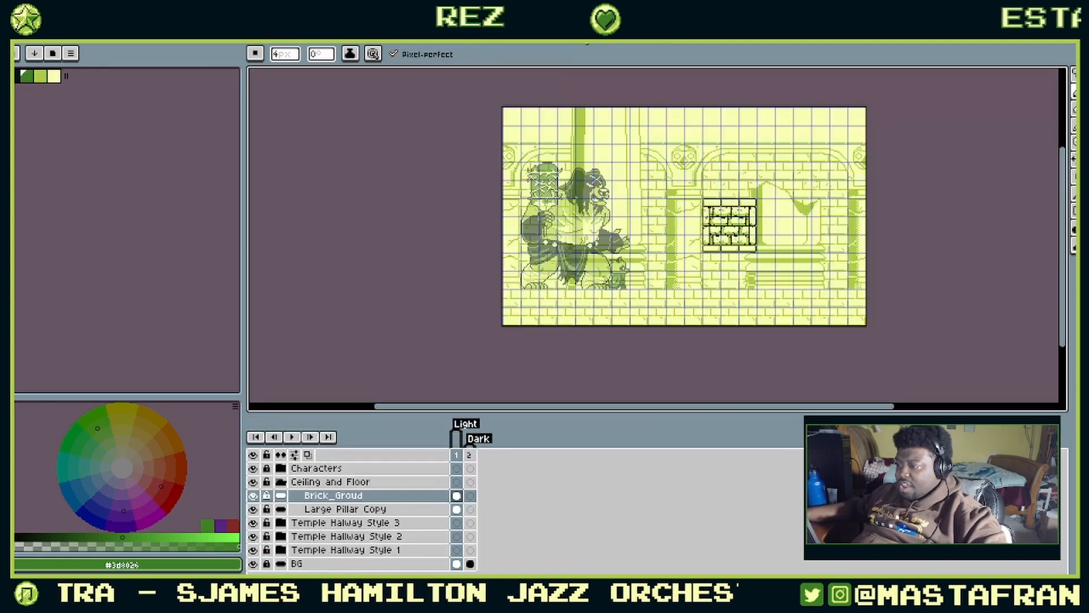
pyautogui.click(280, 468)
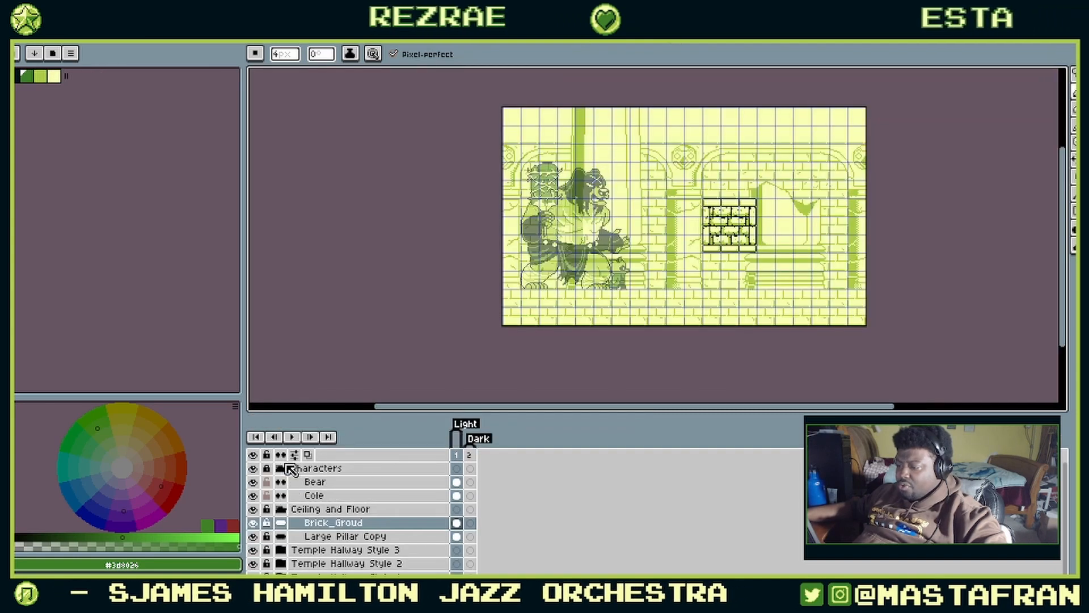
pyautogui.click(341, 481)
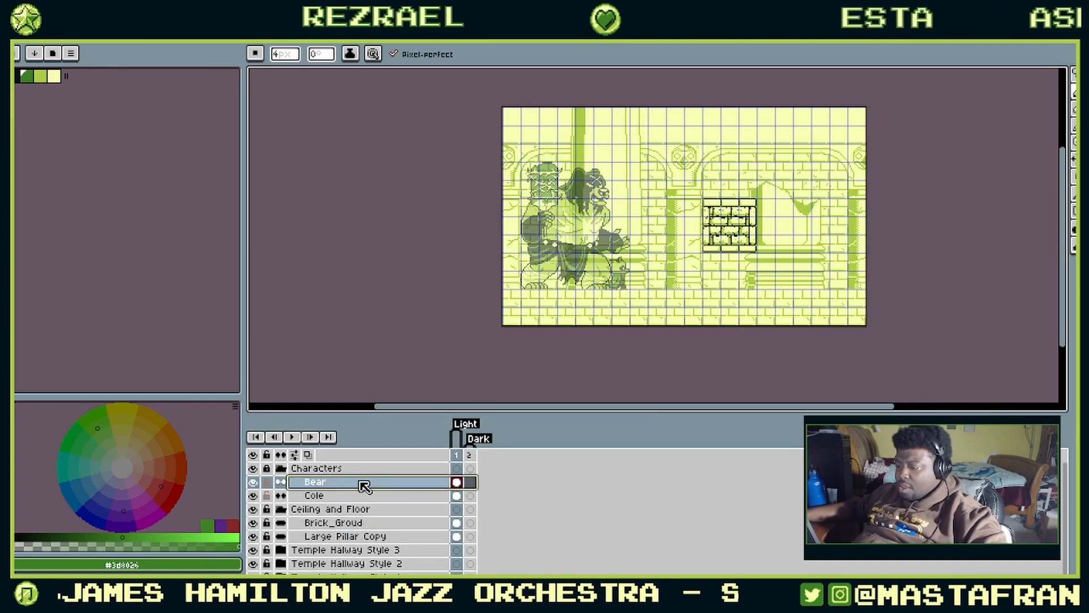
pyautogui.press('v')
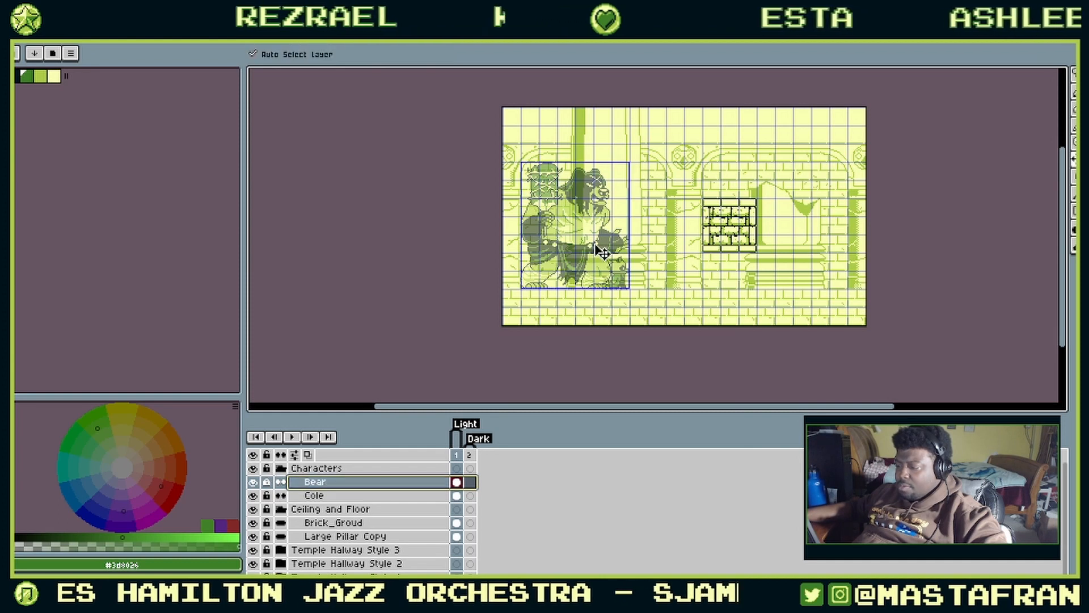
pyautogui.hotkey('ctrl', 'a')
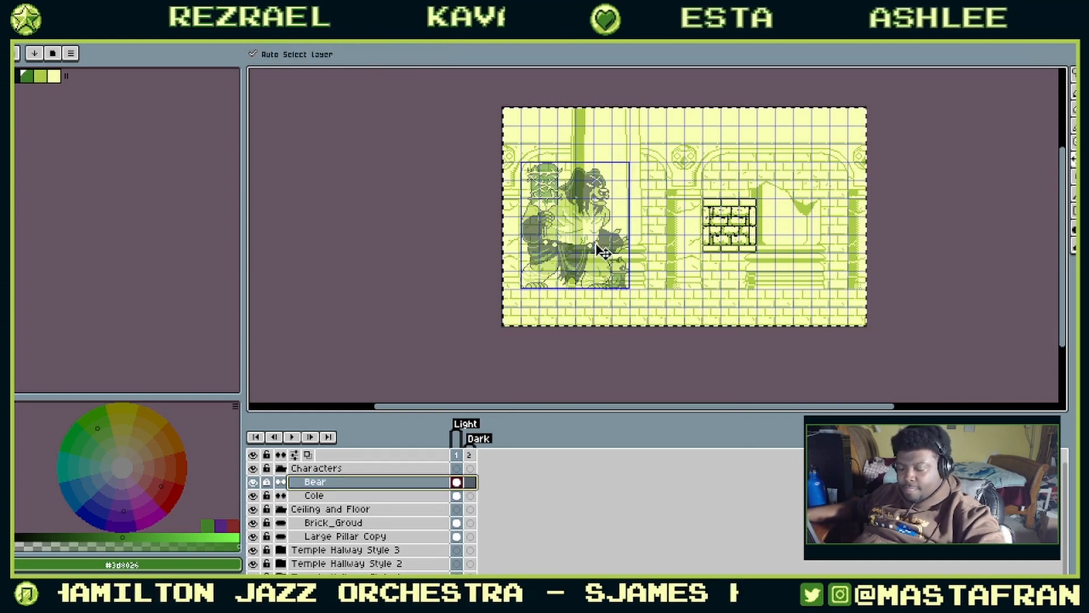
pyautogui.hotkey('ctrl', 'c')
# Step: Return to the temple doorway scene and paste the copied bear as a new layer above Character Size
pyautogui.click(550, 35)
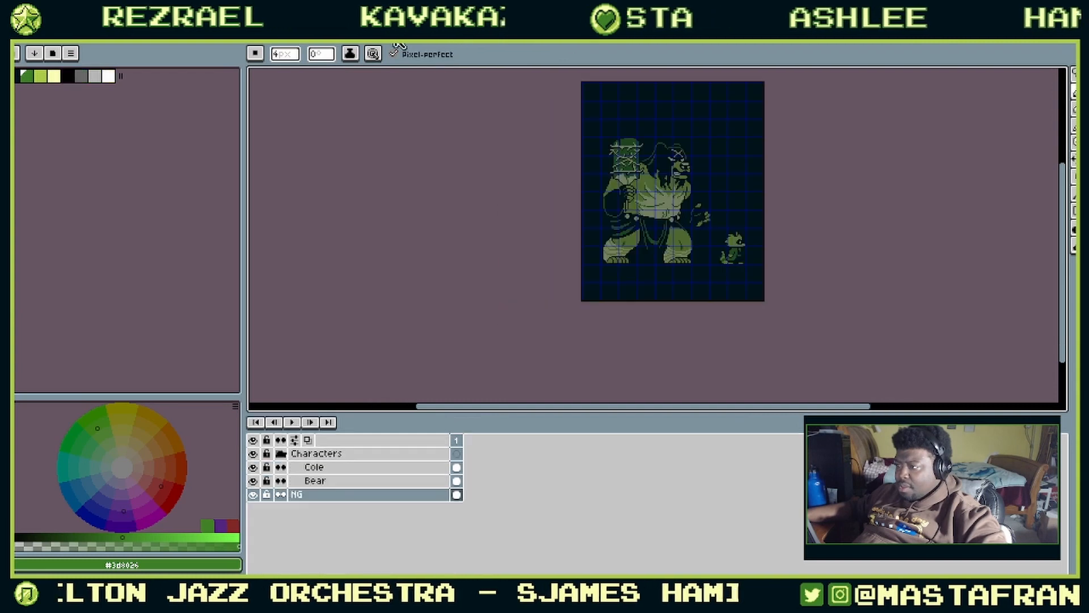
pyautogui.click(315, 37)
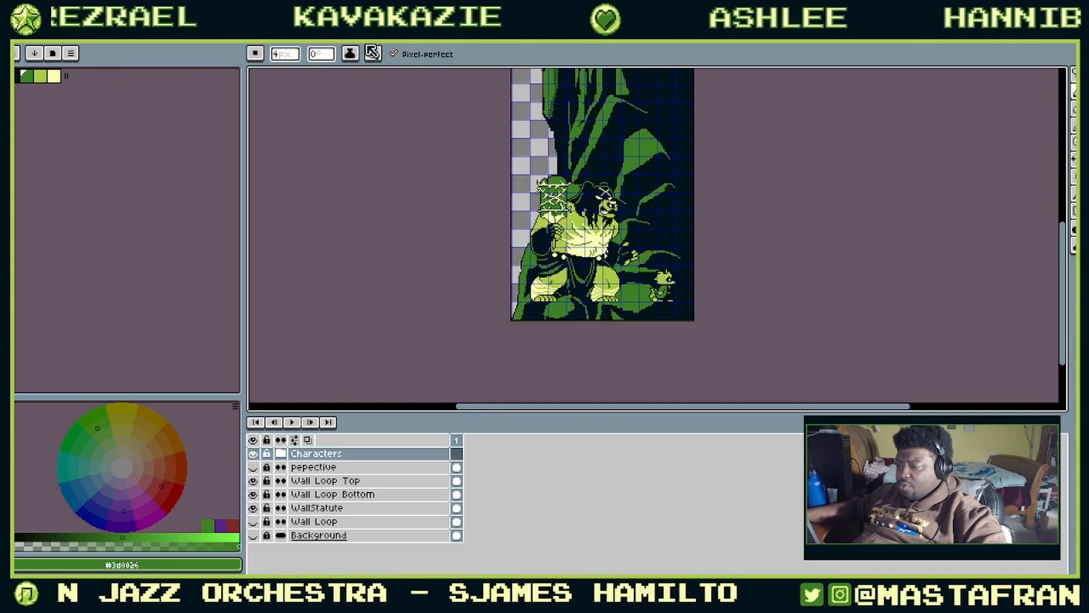
pyautogui.click(514, 36)
pyautogui.hotkey('ctrl', 'v')
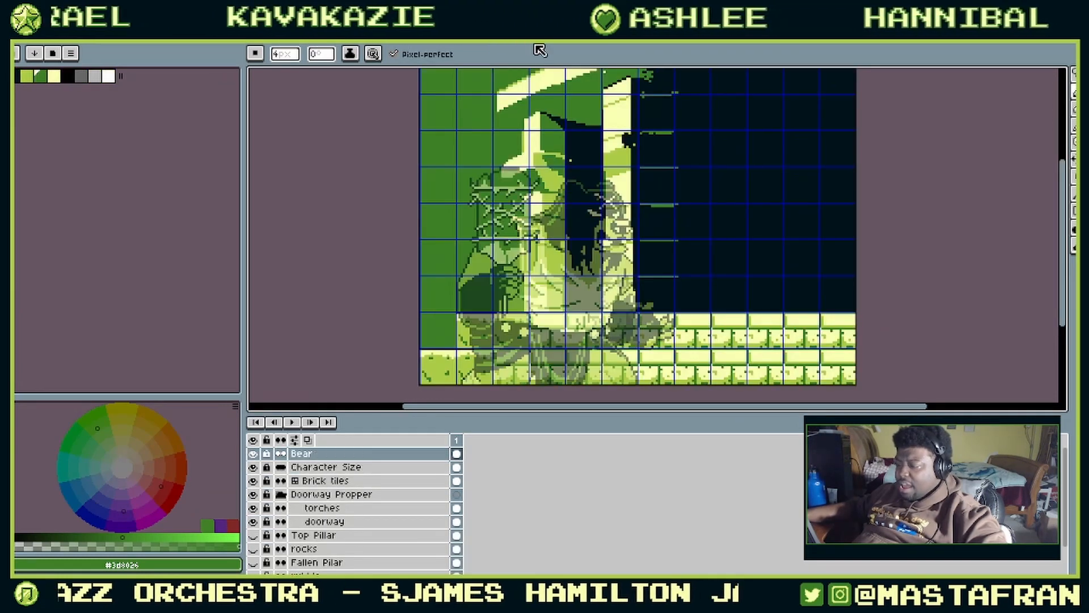
# Step: Move the pasted bear up and to the left so its feet rest on top of the bottom ground row
pyautogui.press('v')
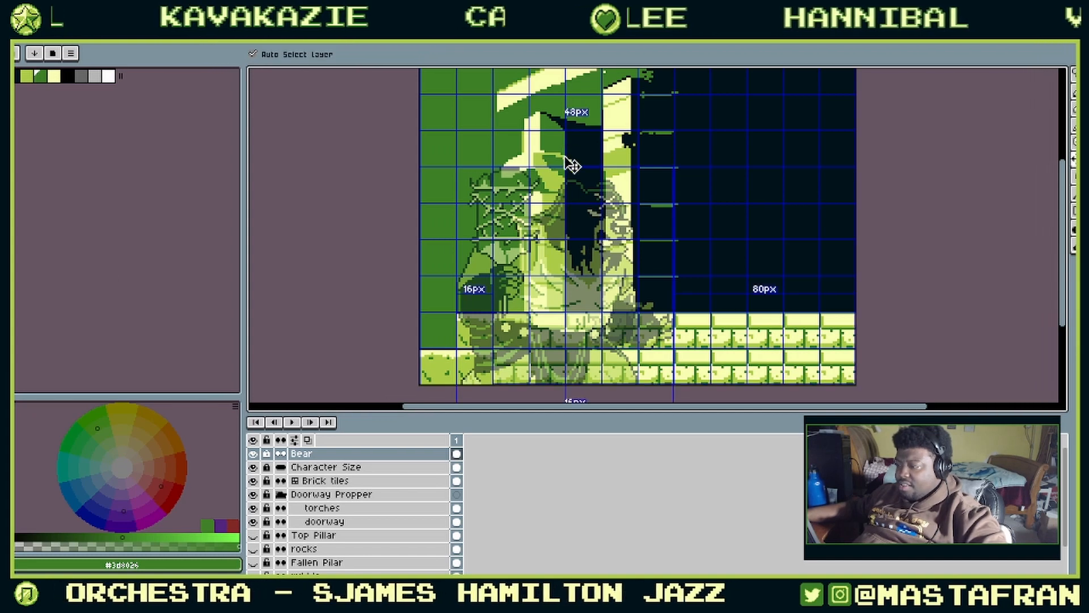
pyautogui.press('b')
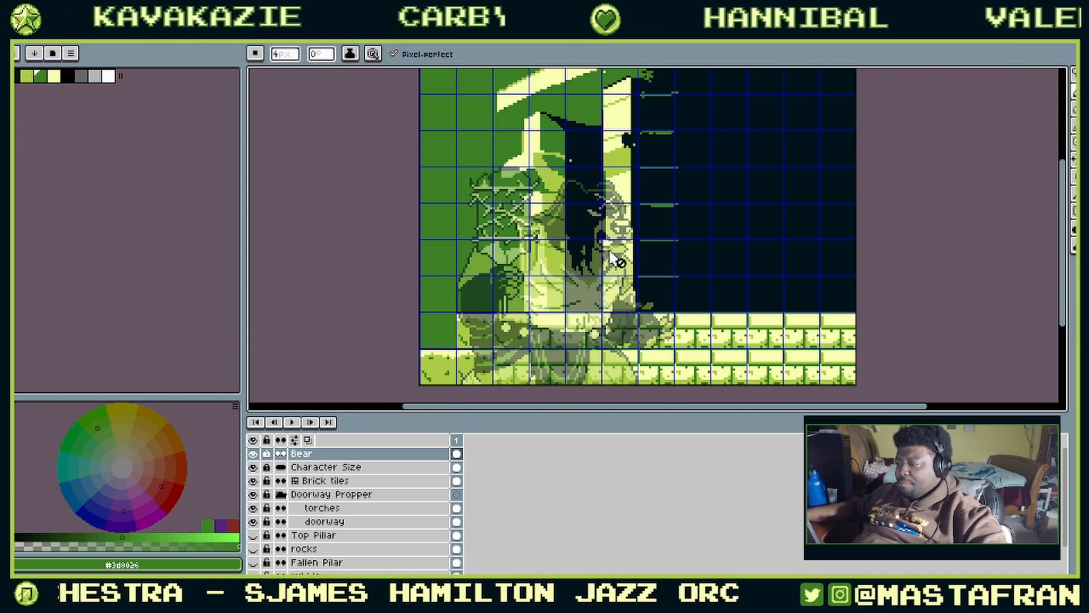
pyautogui.click(415, 455)
pyautogui.press('ctrl')
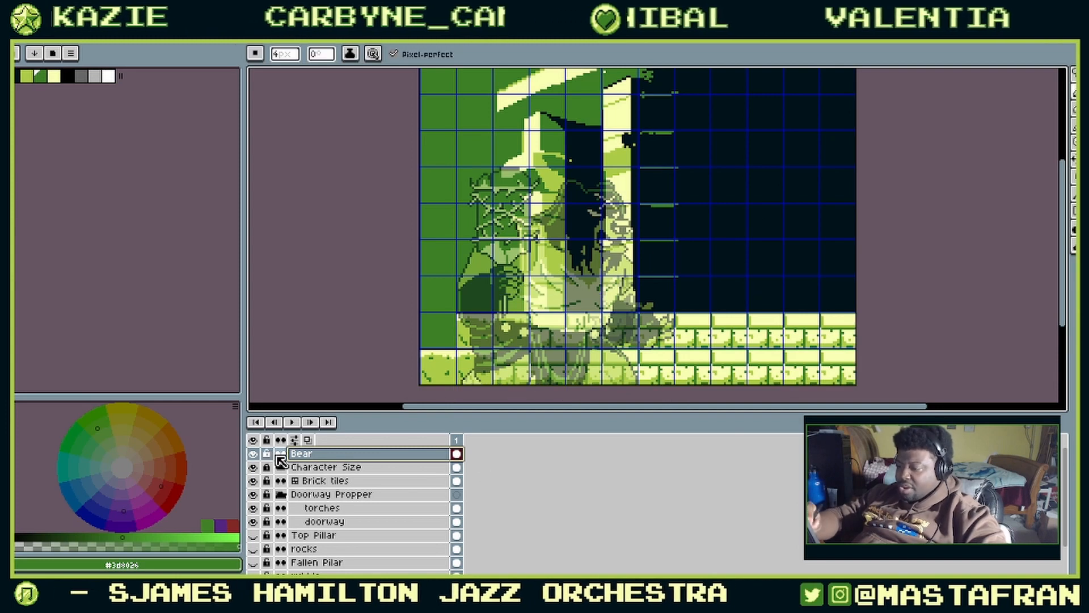
pyautogui.press('ctrl')
pyautogui.moveTo(613, 273)
pyautogui.mouseDown()
pyautogui.moveTo(686, 191)
pyautogui.moveTo(637, 165)
pyautogui.moveTo(619, 168)
pyautogui.moveTo(617, 241)
pyautogui.moveTo(636, 246)
pyautogui.moveTo(585, 271)
pyautogui.moveTo(588, 281)
pyautogui.moveTo(593, 271)
pyautogui.mouseUp()
pyautogui.press('space')
pyautogui.press('ctrl')
pyautogui.press('space')
pyautogui.press('ctrl')
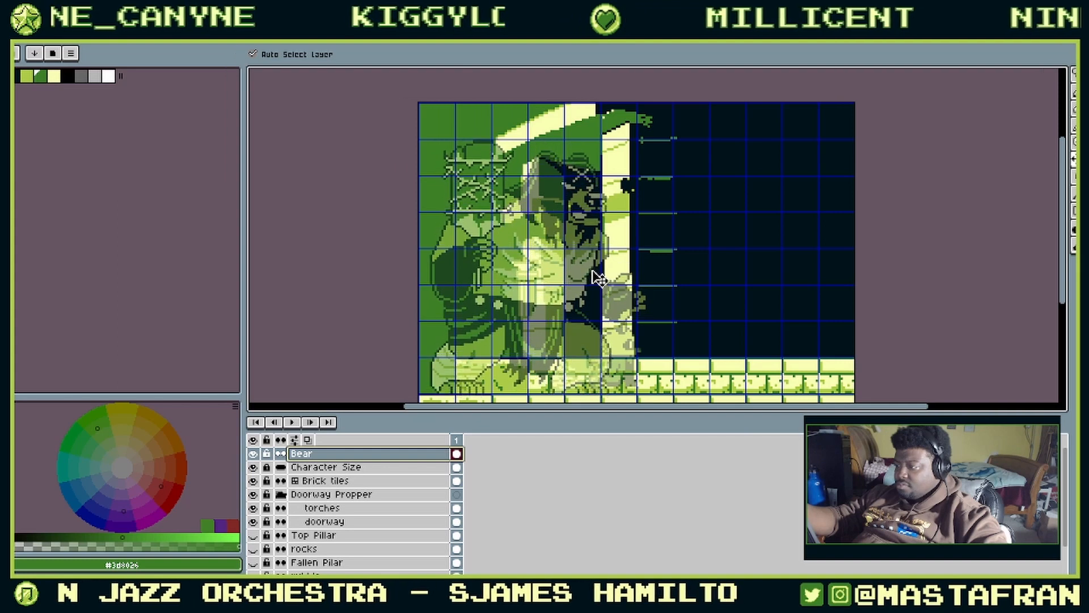
pyautogui.press('b')
pyautogui.scroll(-3, 613, 249)
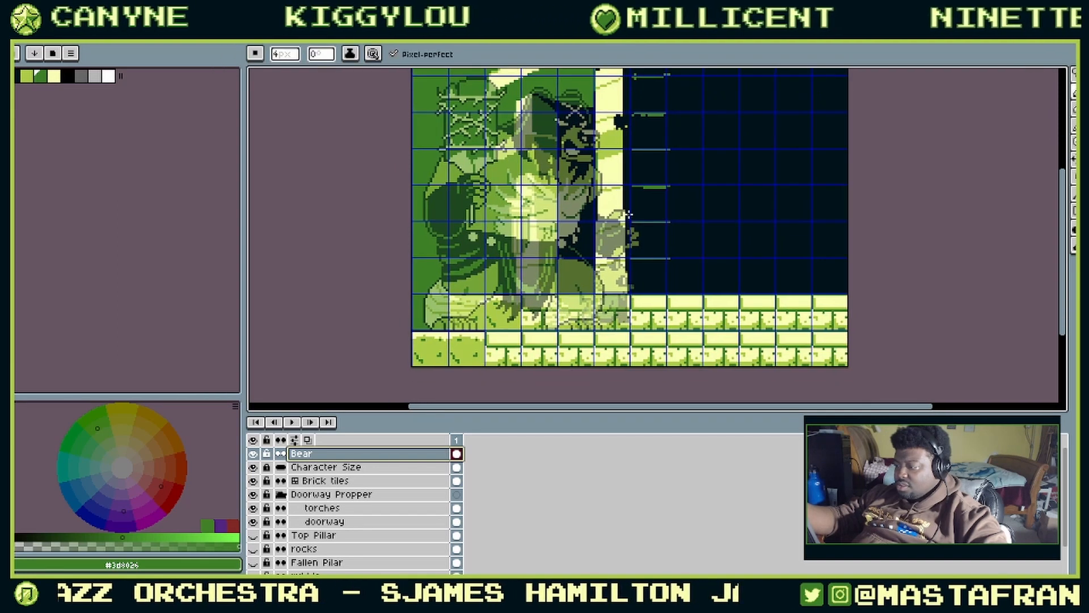
pyautogui.moveTo(627, 213); pyautogui.dragTo(621, 257)
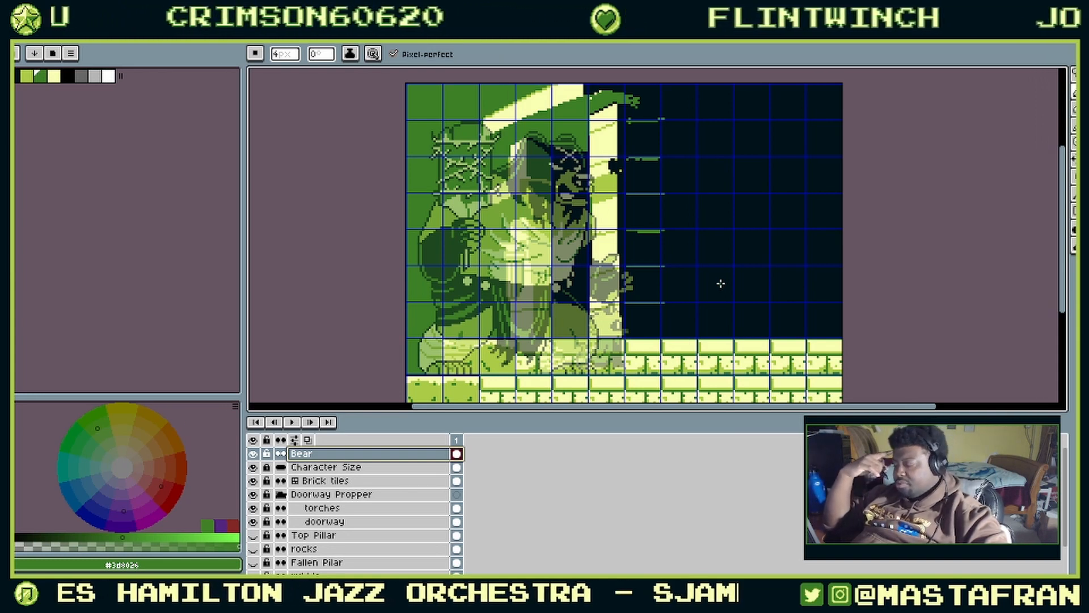
# Step: Hide the Bear layer
pyautogui.press('ctrl')
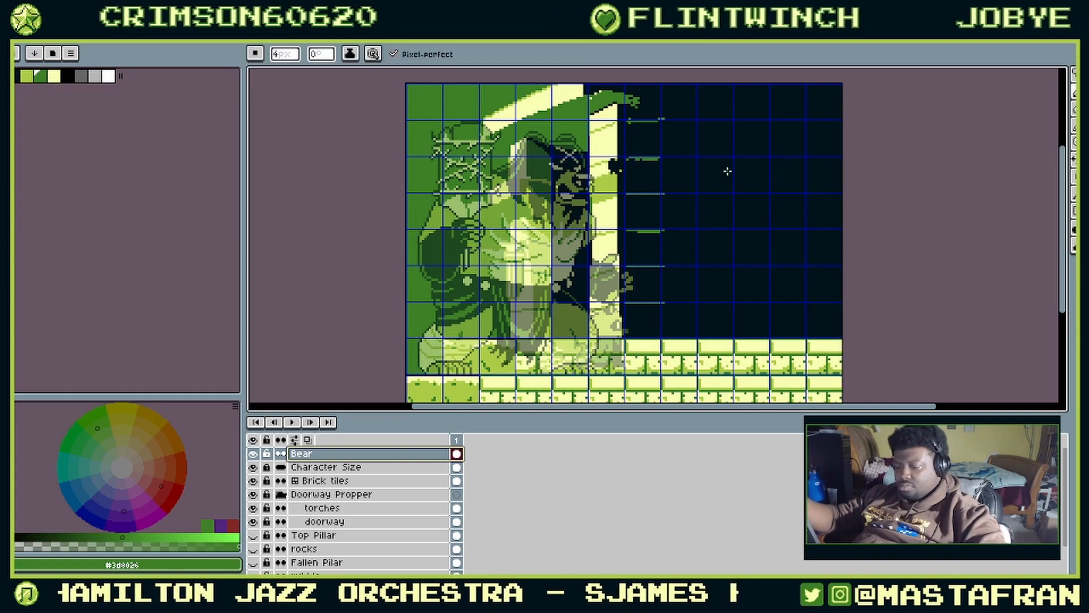
pyautogui.moveTo(727, 170); pyautogui.dragTo(722, 208)
pyautogui.press('ctrl')
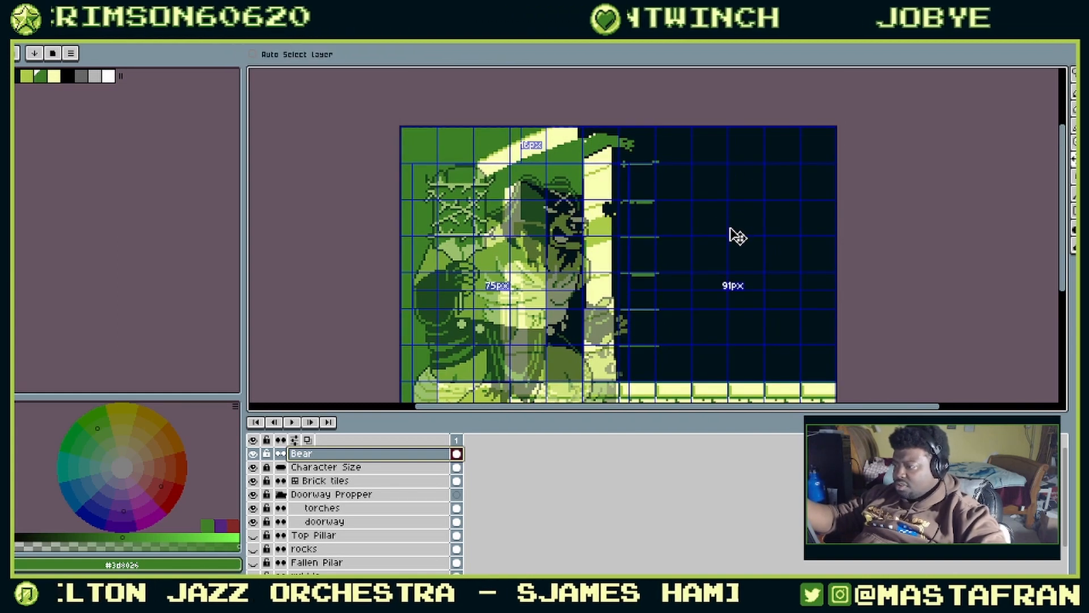
pyautogui.click(253, 453)
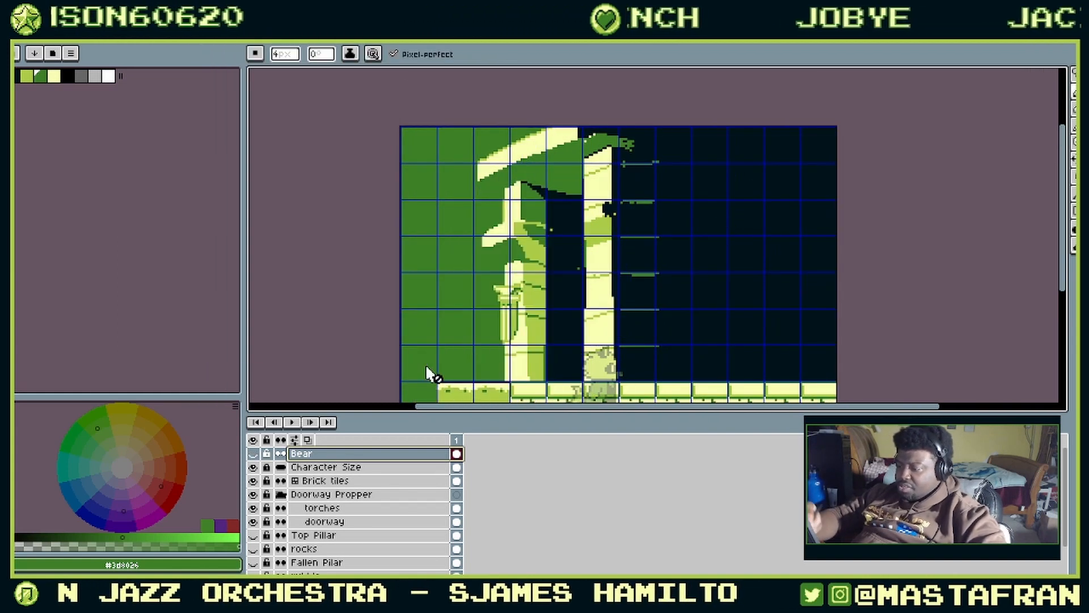
# Step: Move the Bear layer below Character Size and put both layers into a new group
pyautogui.moveTo(317, 453)
pyautogui.mouseDown()
pyautogui.moveTo(352, 494)
pyautogui.moveTo(287, 480)
pyautogui.moveTo(342, 527)
pyautogui.moveTo(294, 472)
pyautogui.mouseUp()
pyautogui.keyDown('shift'); pyautogui.click(347, 453); pyautogui.keyUp('shift')
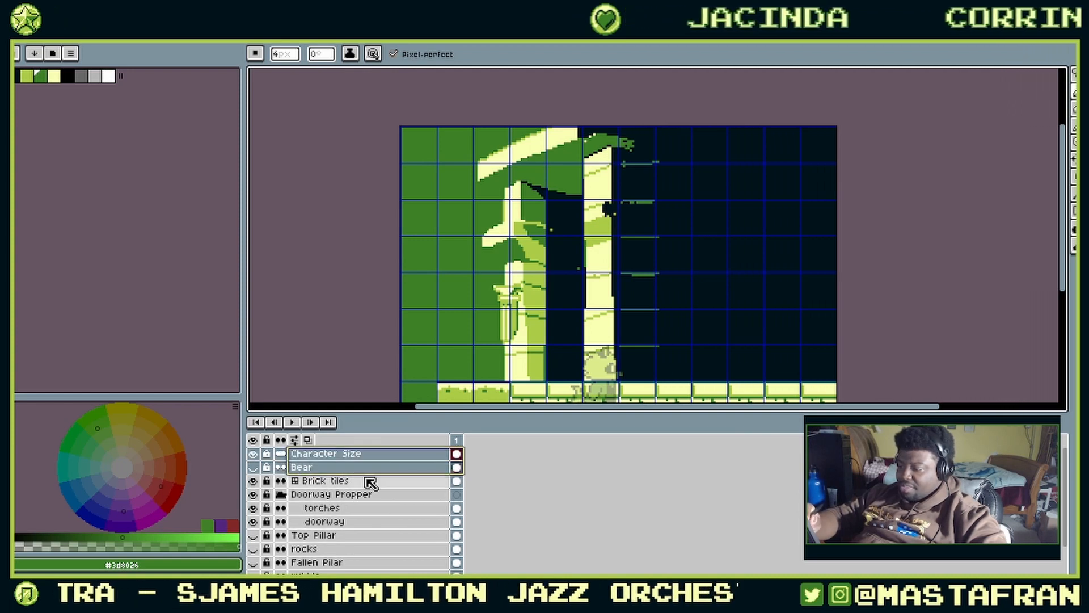
pyautogui.hotkey('alt', 'shift', 'n')
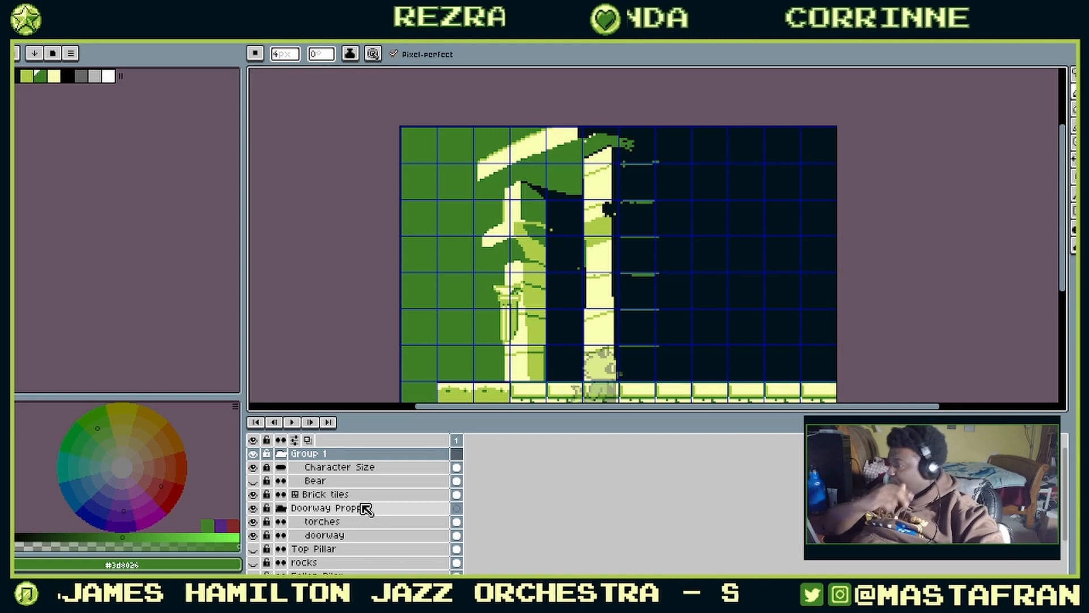
pyautogui.click(104, 24)
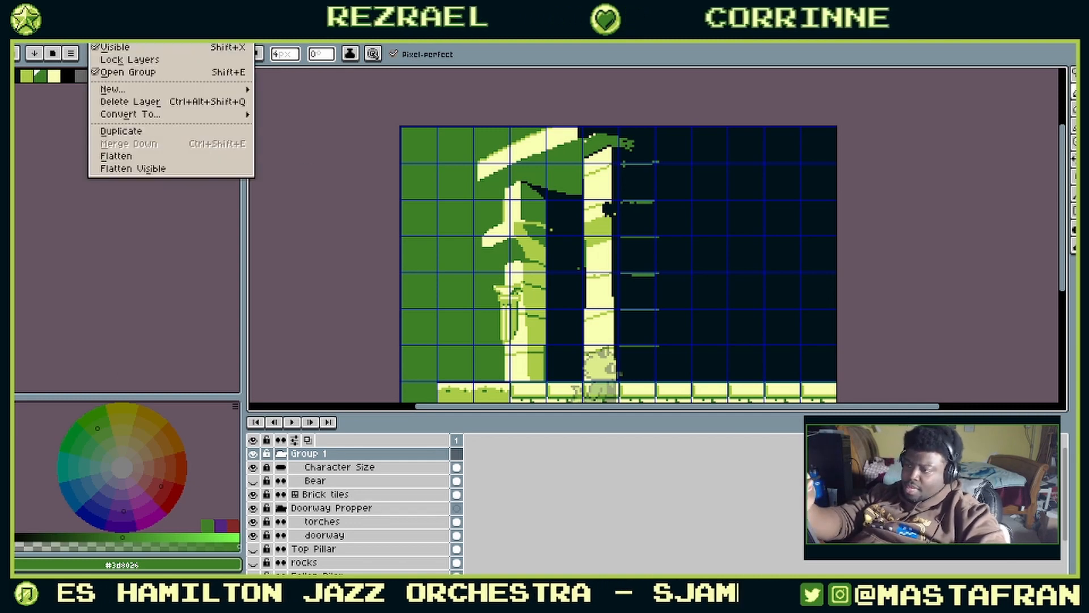
pyautogui.moveTo(68, 24)
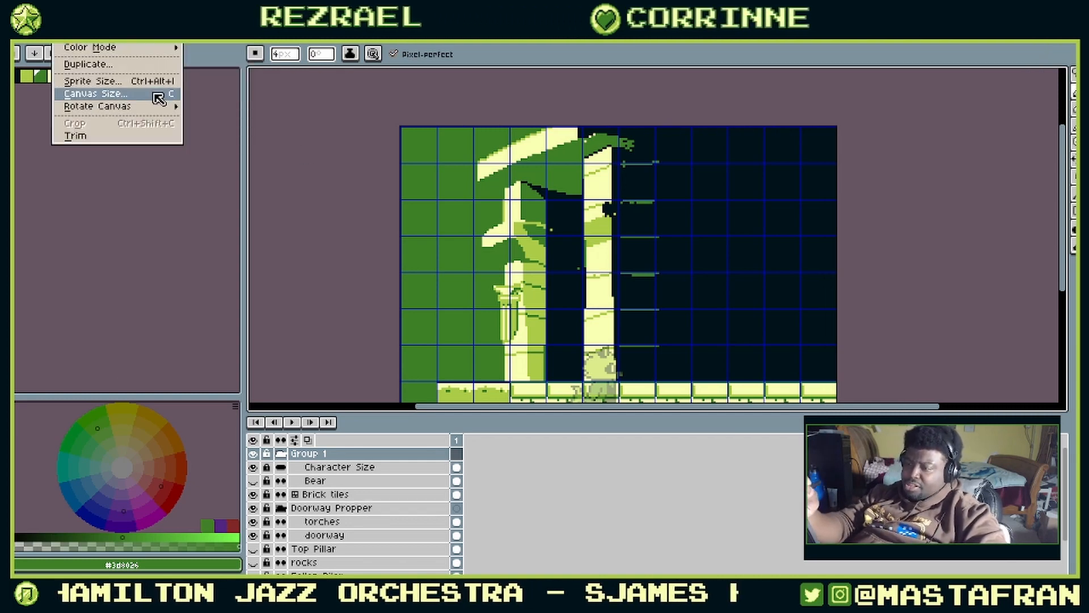
pyautogui.click(96, 94)
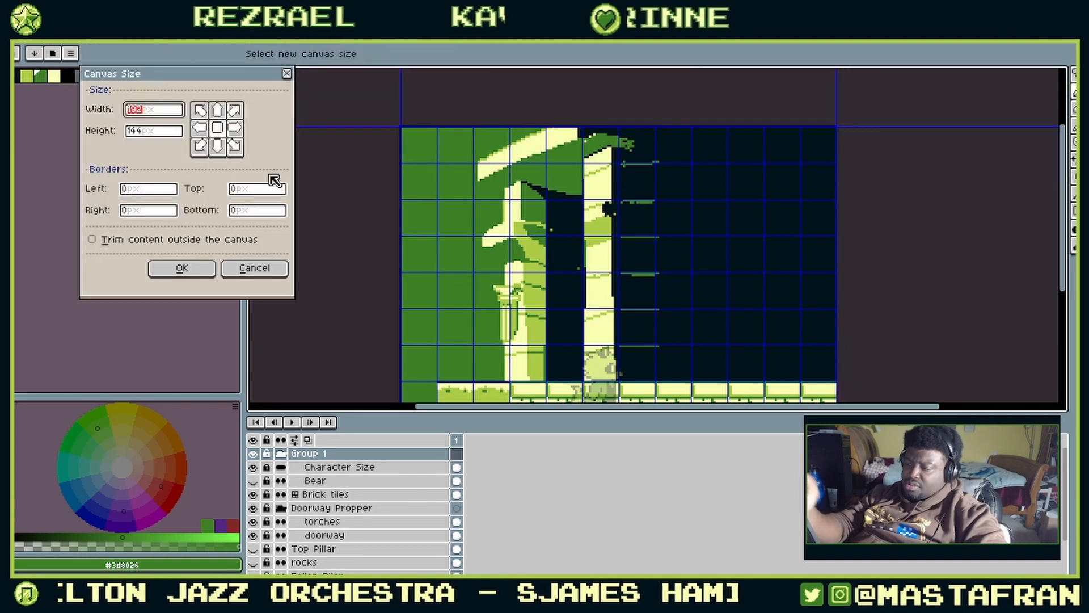
pyautogui.click(166, 131)
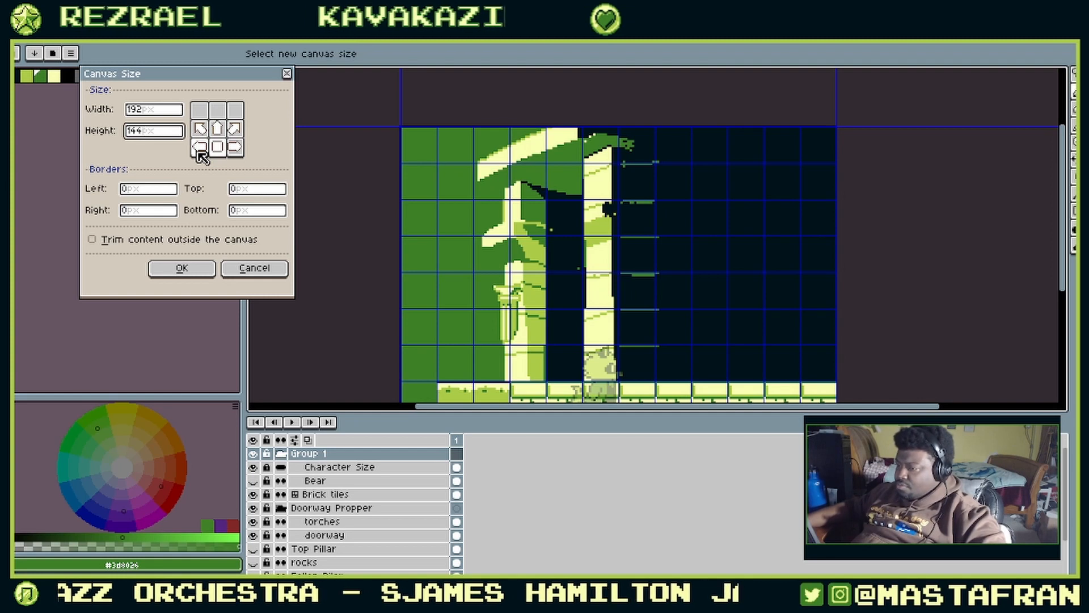
pyautogui.click(262, 269)
# Step: Erase the whole upper ground row from the Brick tiles layer, keeping only the bottom row
pyautogui.moveTo(762, 250); pyautogui.dragTo(682, 207)
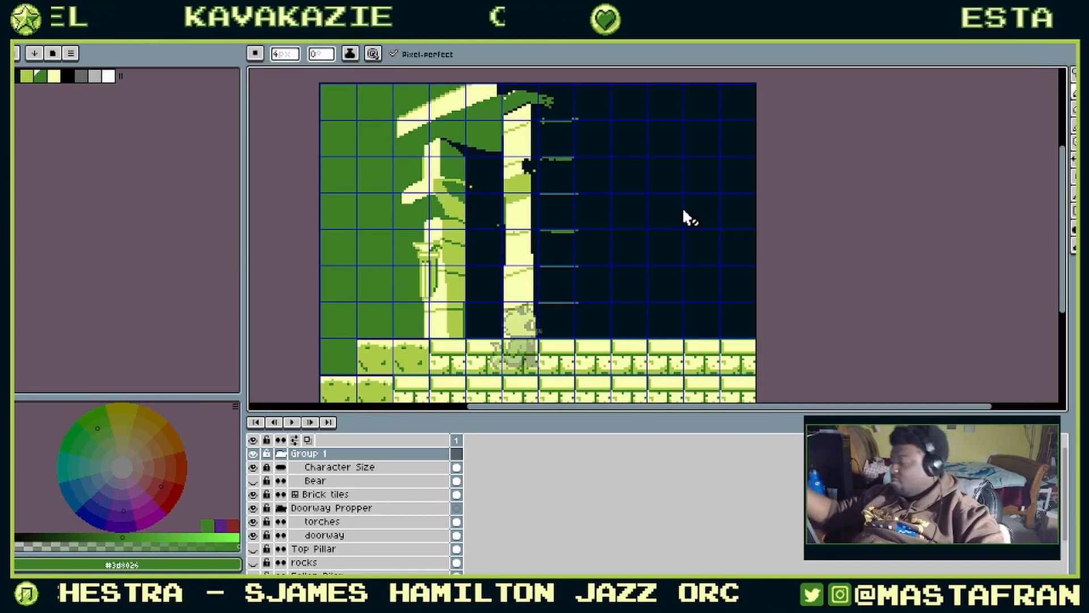
pyautogui.click(360, 495)
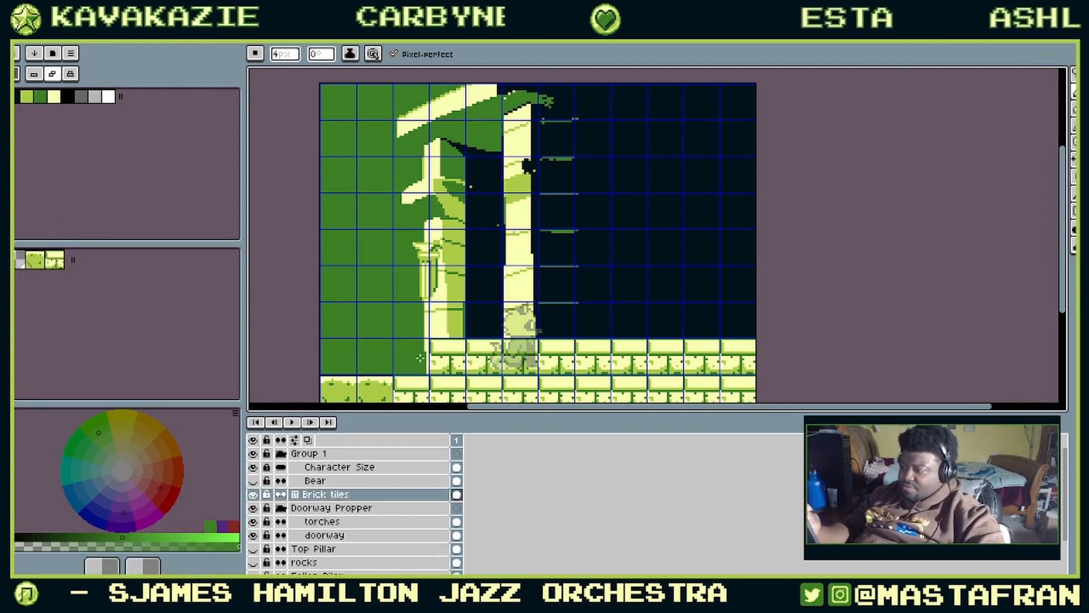
pyautogui.moveTo(687, 275); pyautogui.dragTo(625, 250)
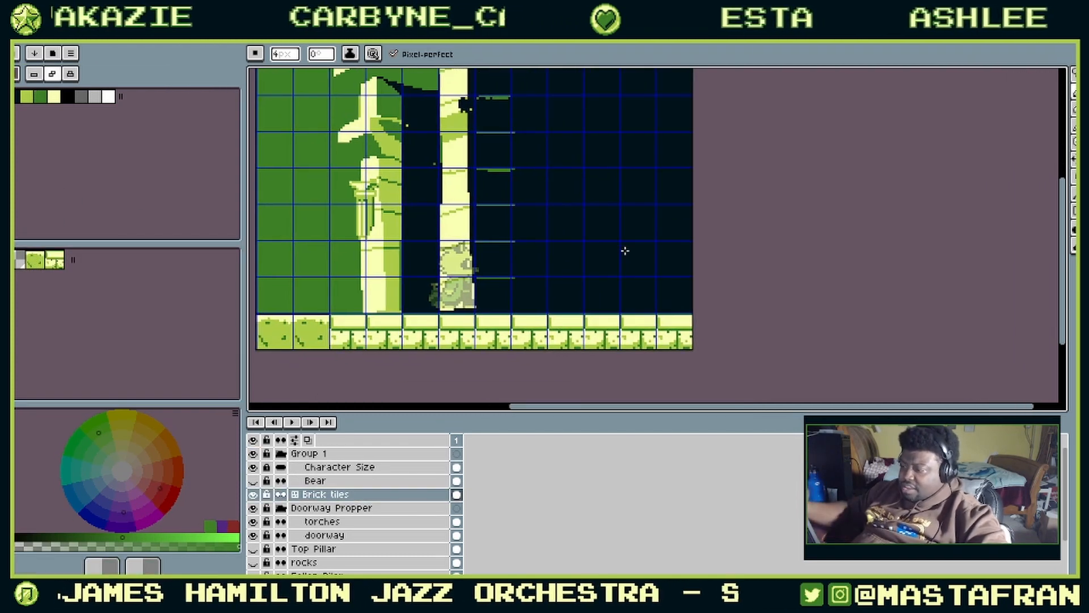
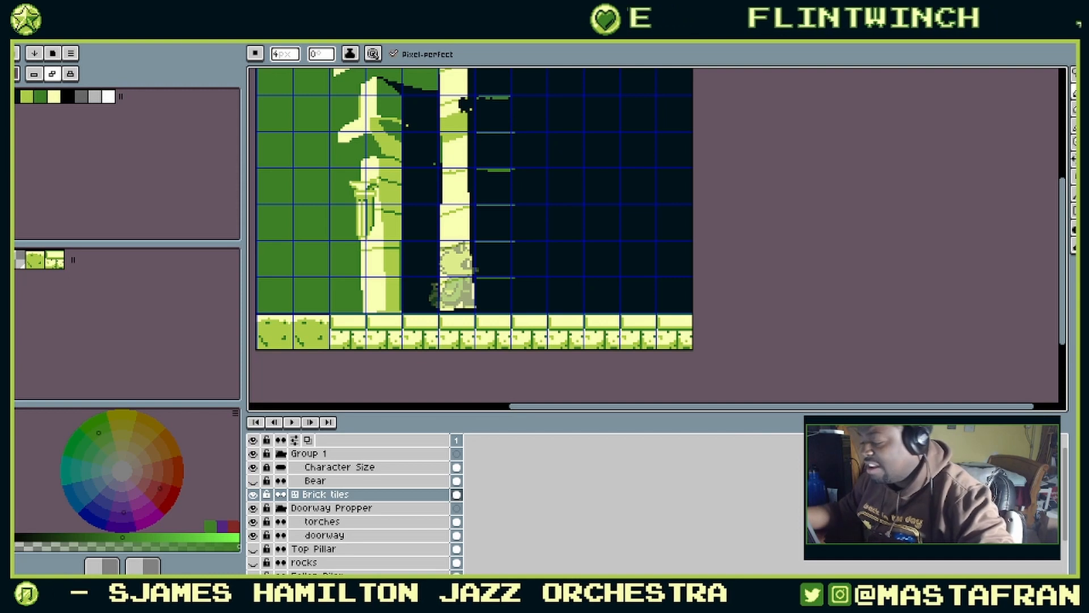
# Step: Add a new layer above the torches layer inside the Doorway Propper group
pyautogui.moveTo(566, 225); pyautogui.dragTo(670, 306)
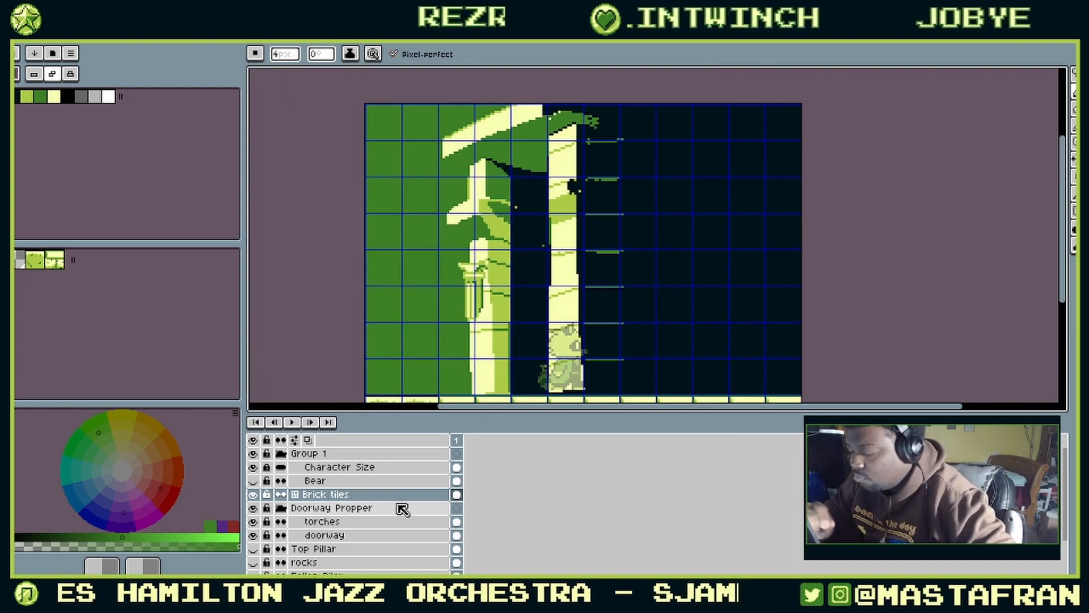
pyautogui.click(366, 511)
pyautogui.click(255, 509)
pyautogui.click(255, 509)
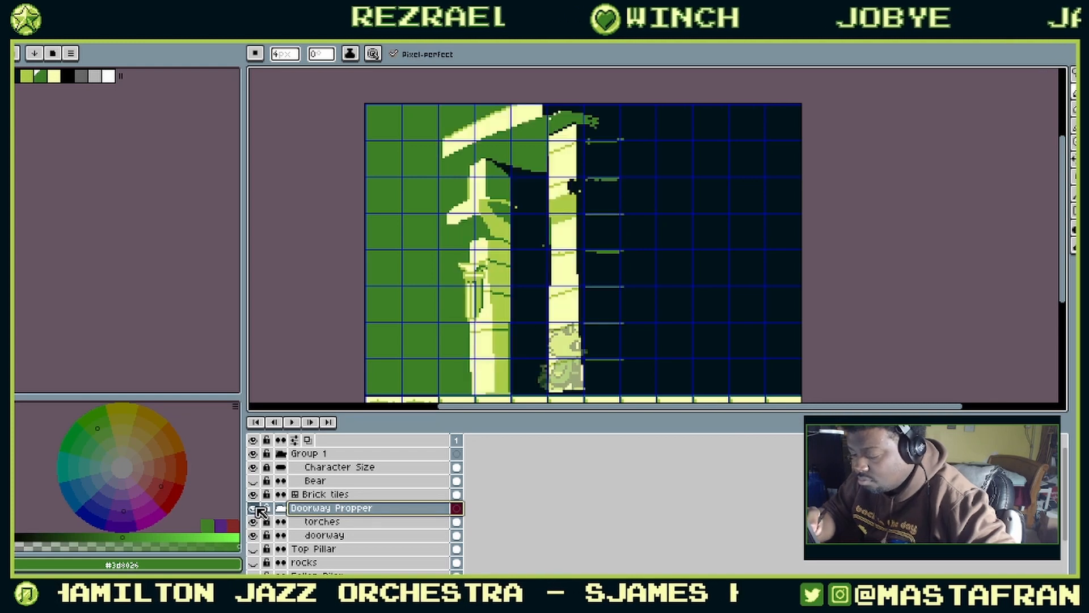
pyautogui.rightClick(389, 522)
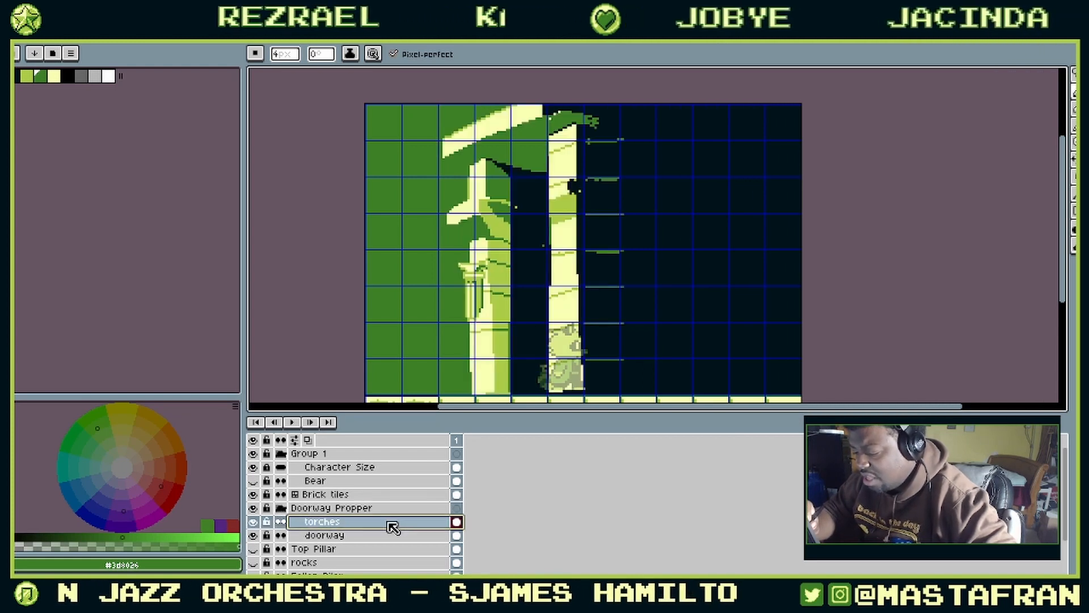
pyautogui.moveTo(431, 524)
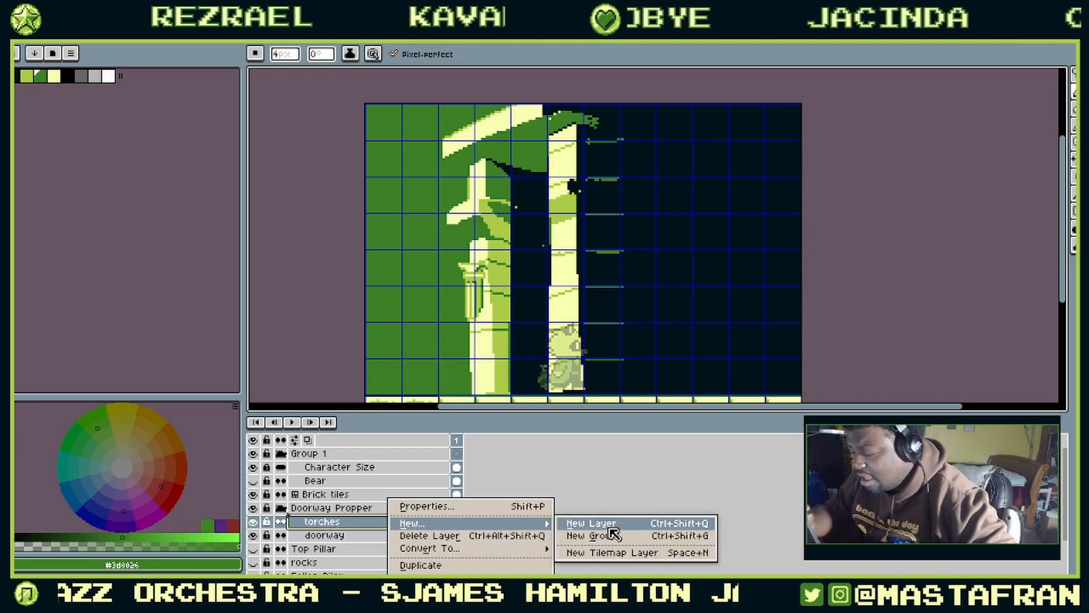
pyautogui.click(618, 527)
# Step: Fill one grid cell directly above the ground row, two cells over from the pillar, with the pale yellow from the palette
pyautogui.moveTo(641, 391); pyautogui.dragTo(578, 311)
pyautogui.scroll(3, 579, 311)
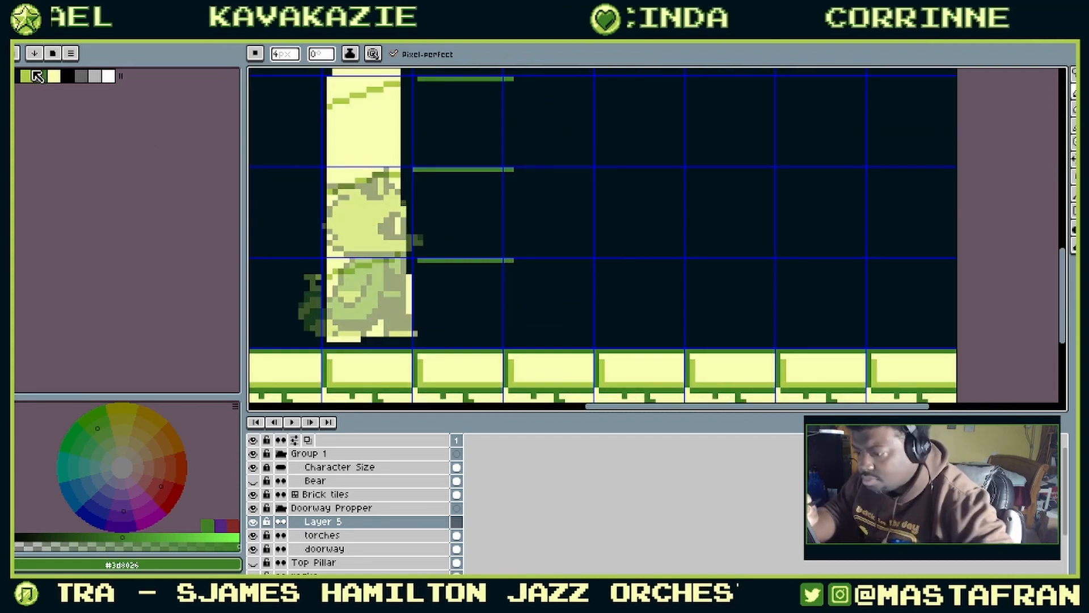
pyautogui.keyDown('alt'); pyautogui.click(351, 218); pyautogui.keyUp('alt')
pyautogui.press('m')
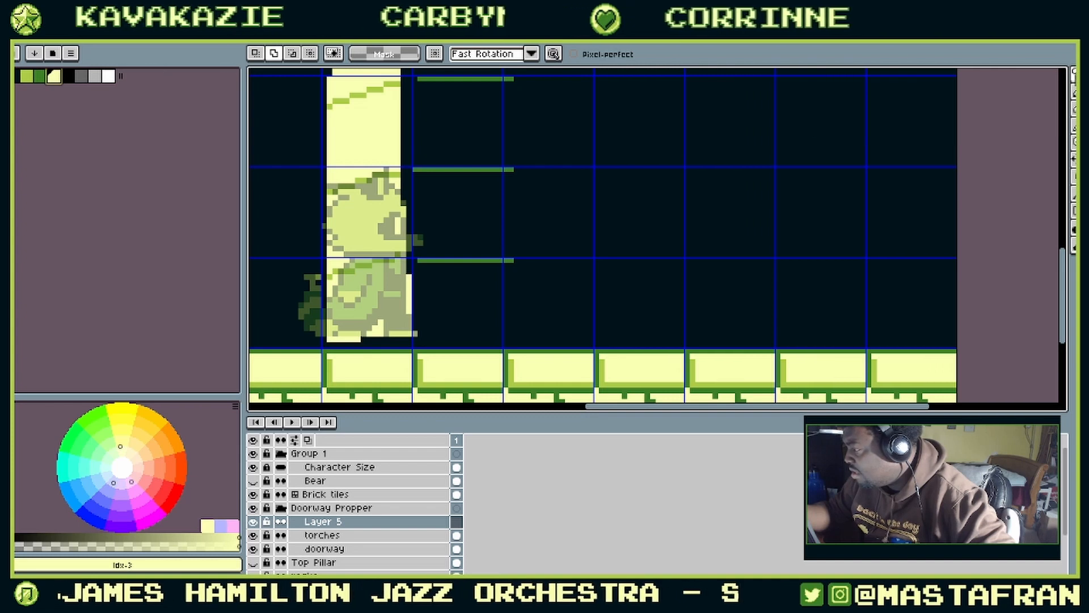
pyautogui.click(1074, 75)
pyautogui.click(1046, 75)
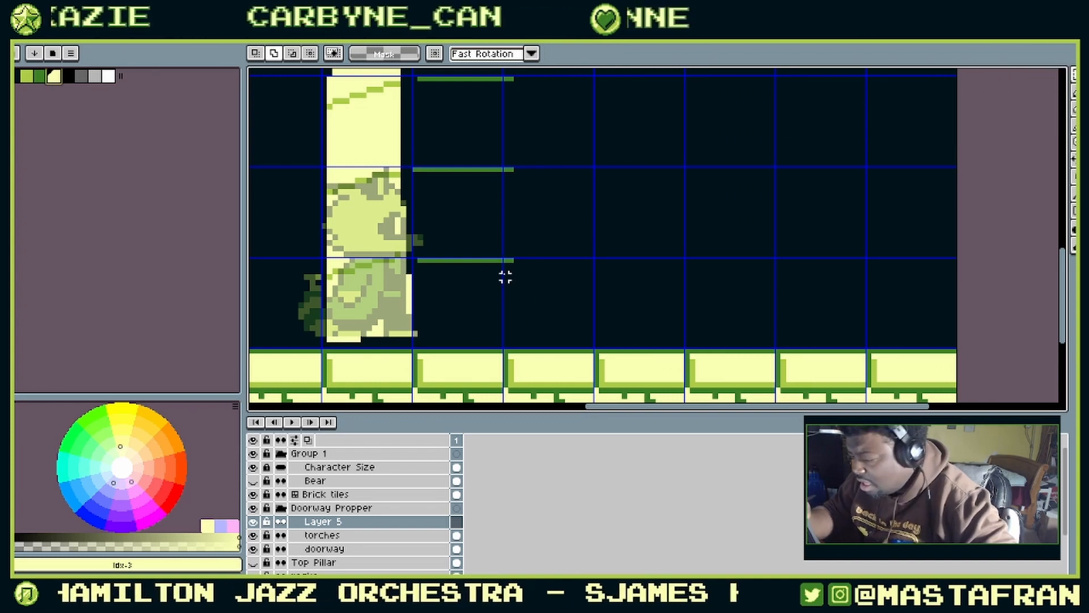
pyautogui.moveTo(505, 259); pyautogui.dragTo(595, 349)
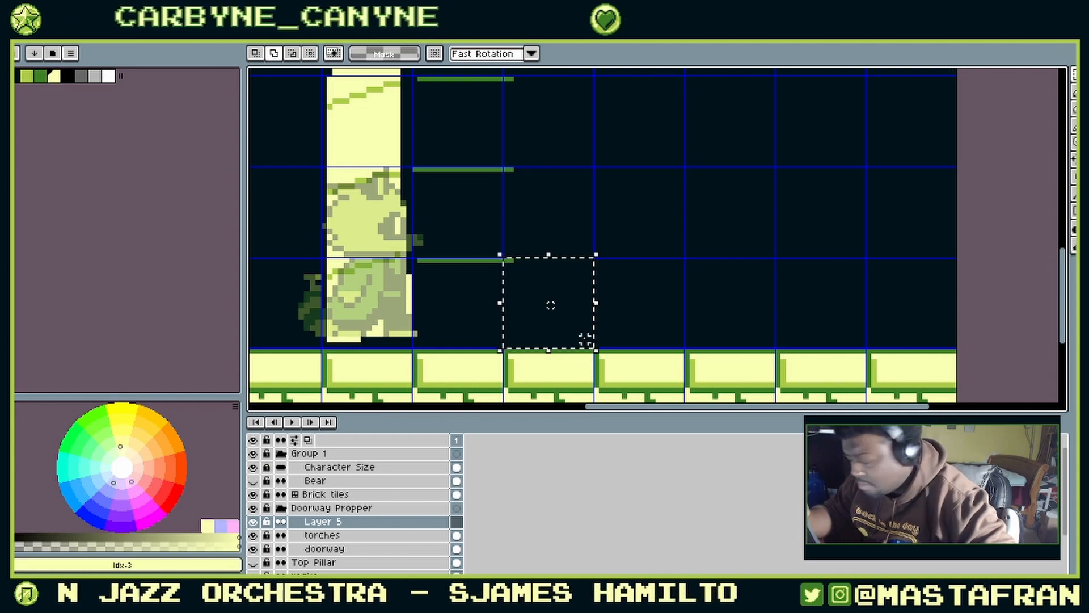
pyautogui.press('f')
pyautogui.hotkey('ctrl', 'd')
# Step: Draw a light green horizontal crack across the middle of the pale block and a light green line along its left edge
pyautogui.press('b')
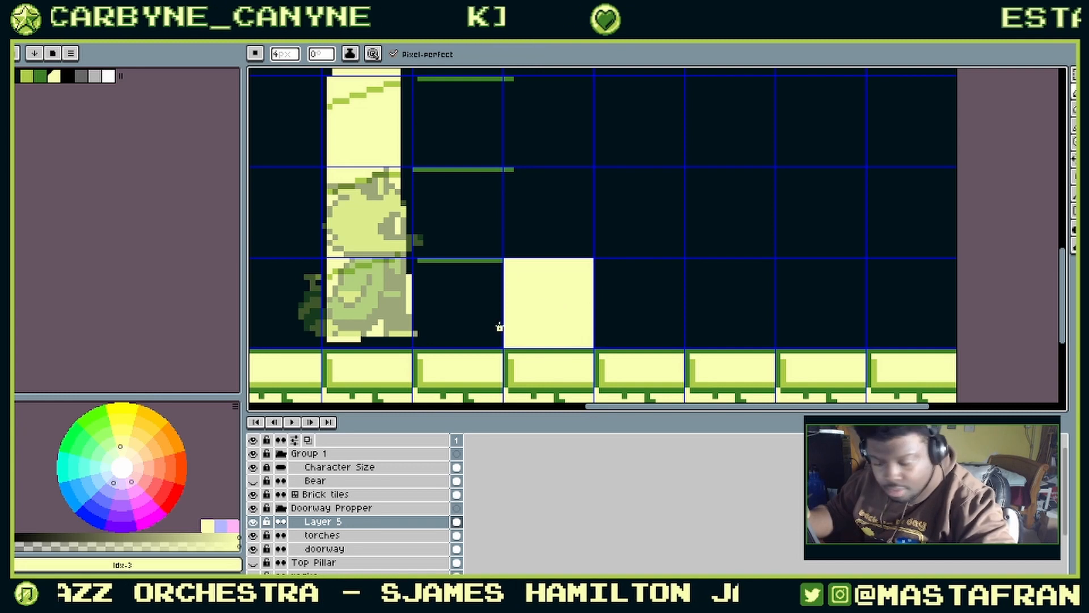
pyautogui.click(26, 75)
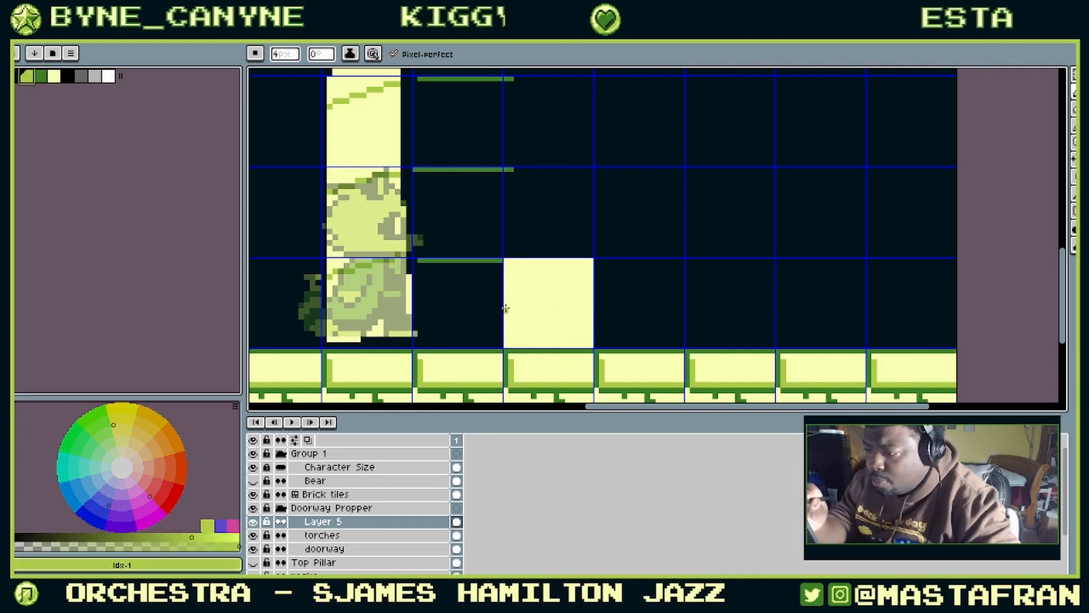
pyautogui.moveTo(506, 308); pyautogui.dragTo(591, 300)
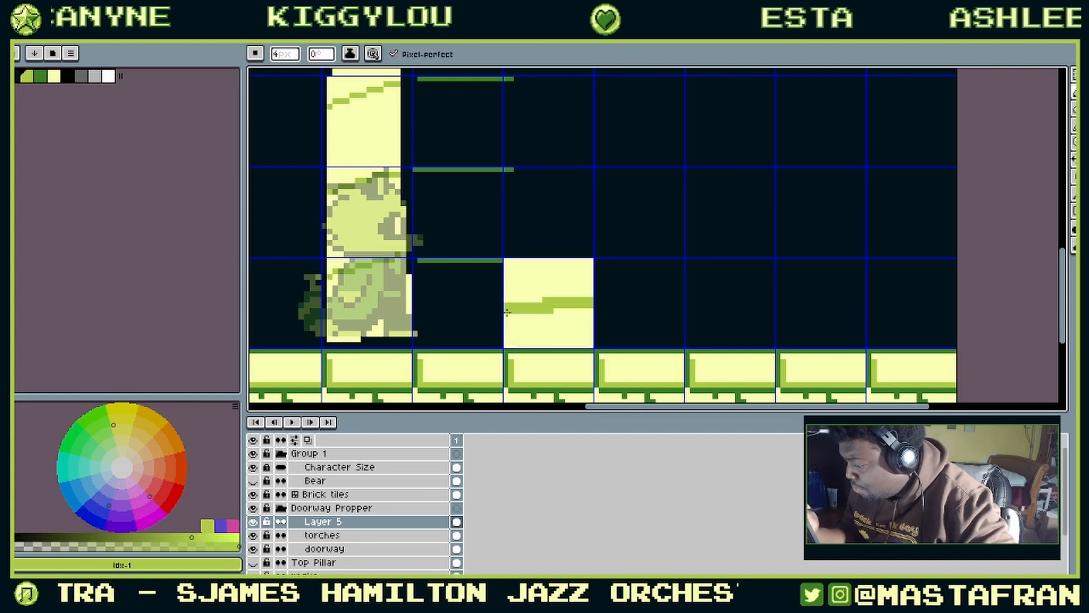
pyautogui.moveTo(507, 315); pyautogui.dragTo(507, 344)
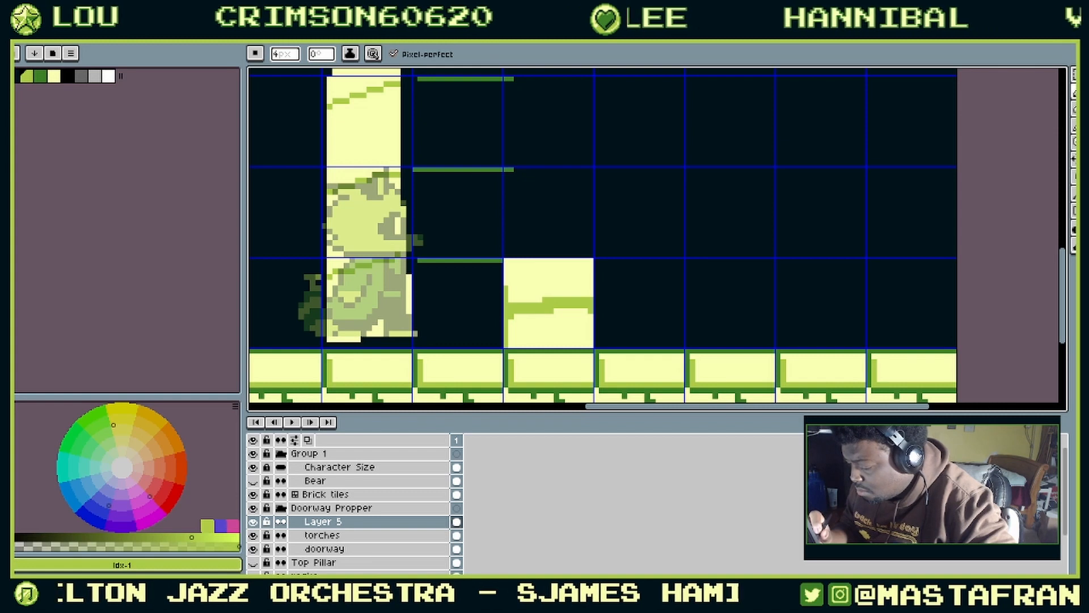
pyautogui.click(122, 577)
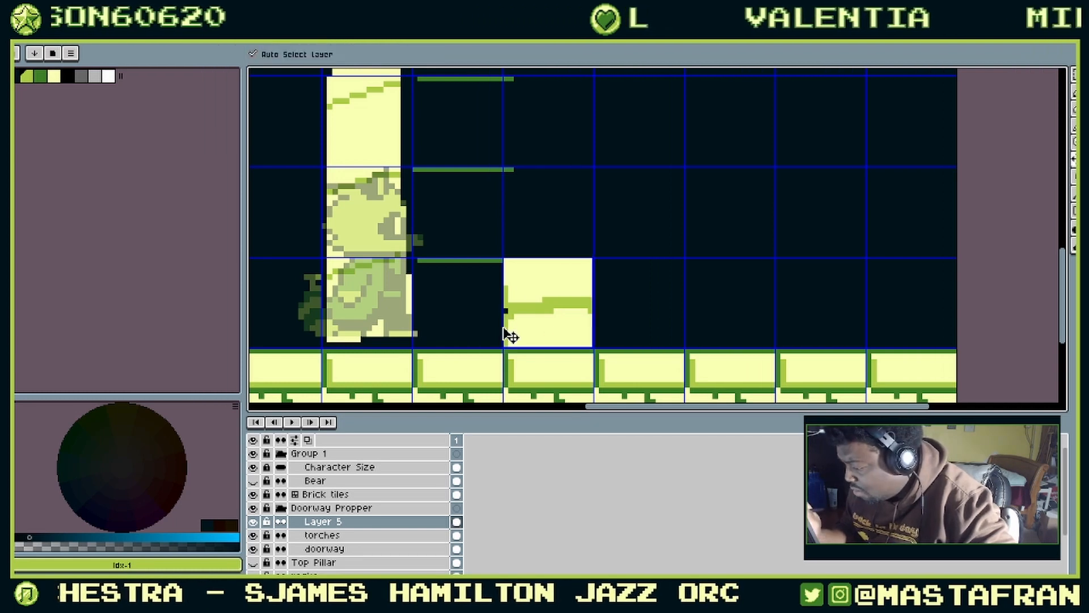
pyautogui.keyDown('alt'); pyautogui.click(506, 310); pyautogui.keyUp('alt')
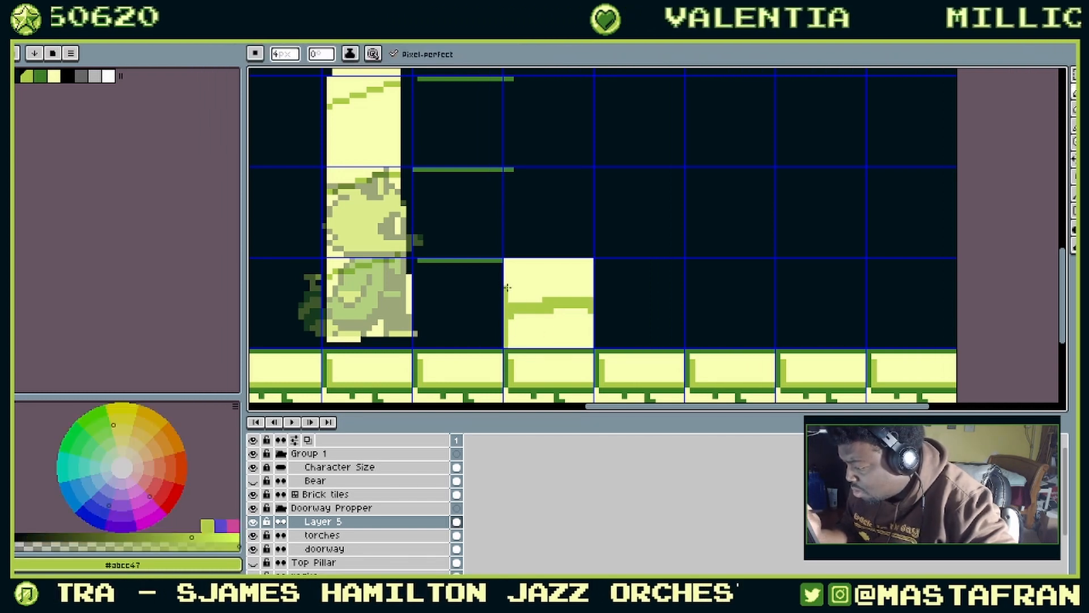
# Step: Add a light green line along the block's top edge and small chip marks in its upper-left and lower-right areas
pyautogui.moveTo(505, 254); pyautogui.dragTo(579, 261)
pyautogui.hotkey('ctrl', 'z')
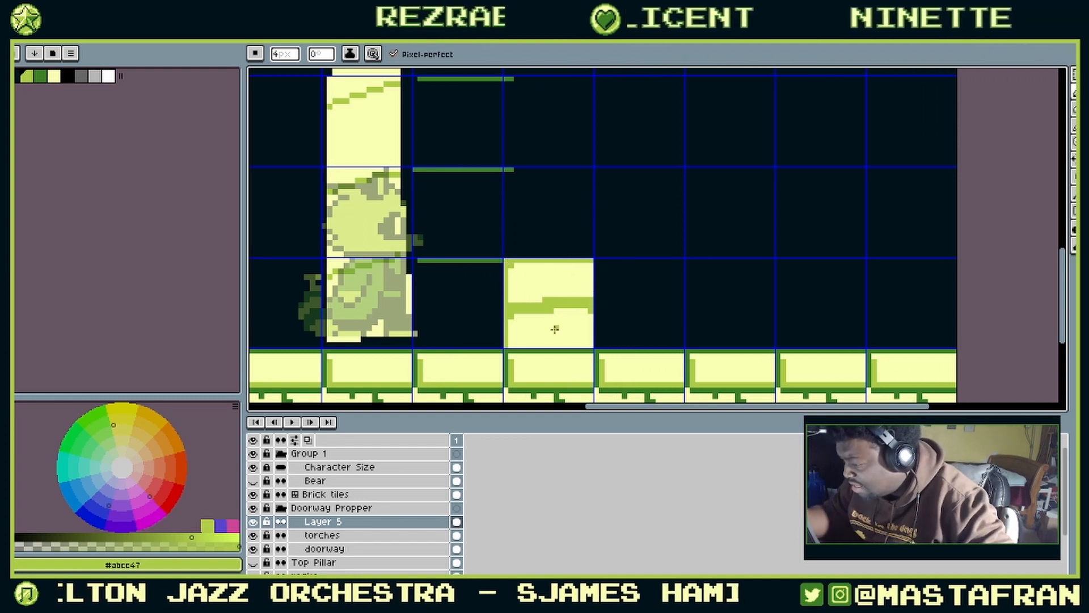
pyautogui.moveTo(579, 334)
pyautogui.mouseDown()
pyautogui.moveTo(569, 339)
pyautogui.moveTo(579, 339)
pyautogui.mouseUp()
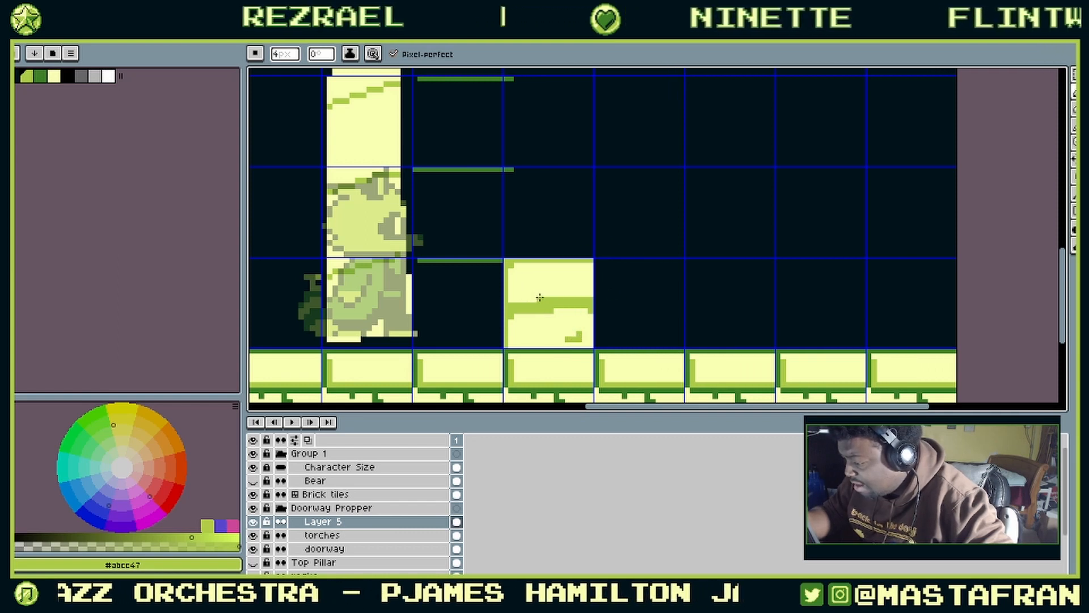
pyautogui.click(522, 282)
pyautogui.click(534, 277)
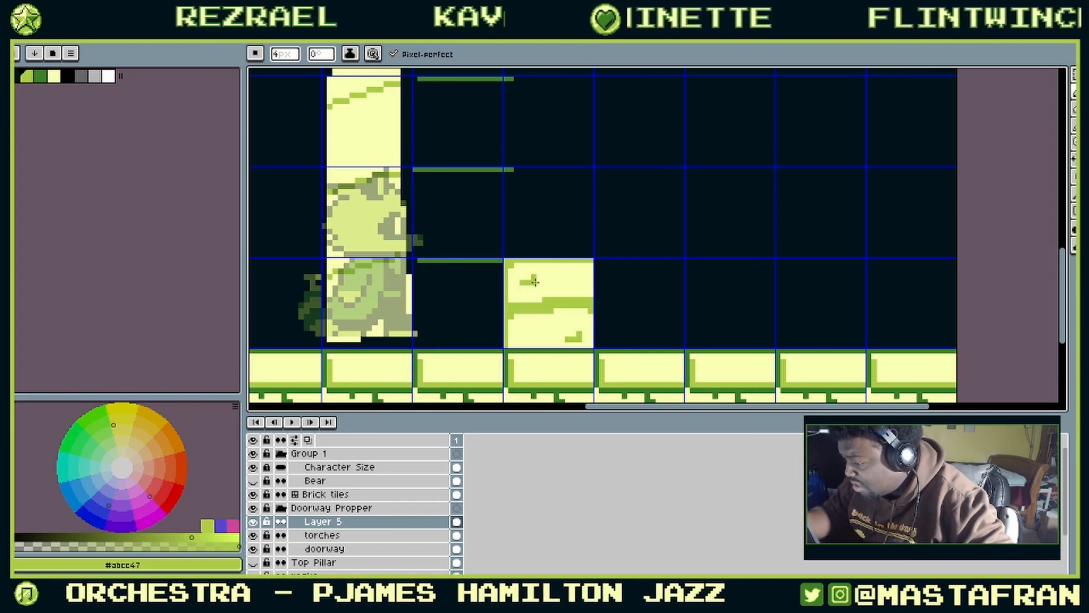
# Step: Recolour the block's light green outline, crack and chip marks with the dark green palette colour
pyautogui.click(39, 76)
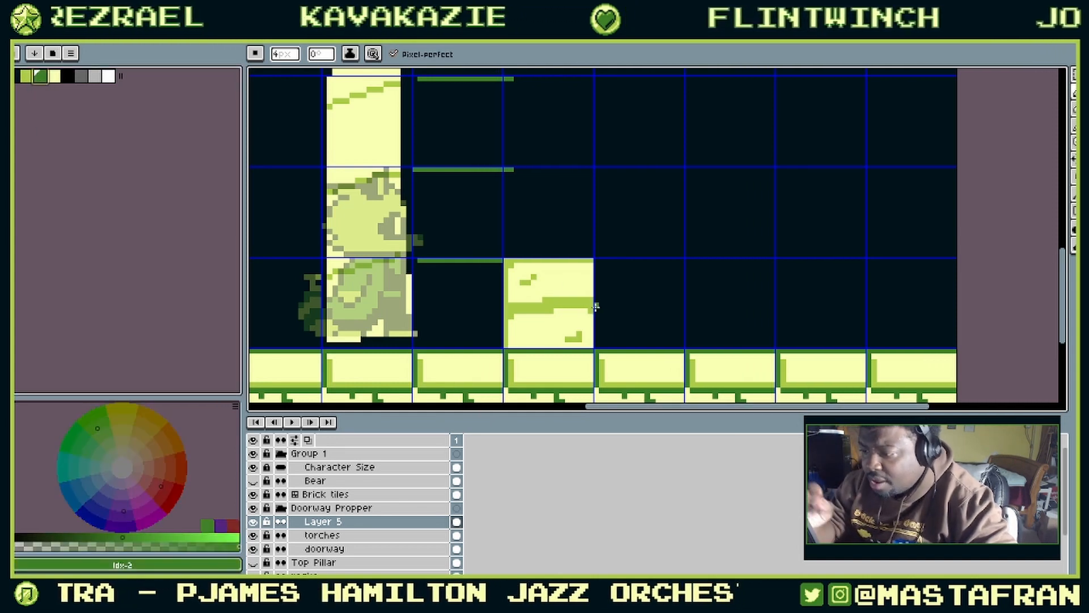
pyautogui.moveTo(590, 286); pyautogui.dragTo(591, 271)
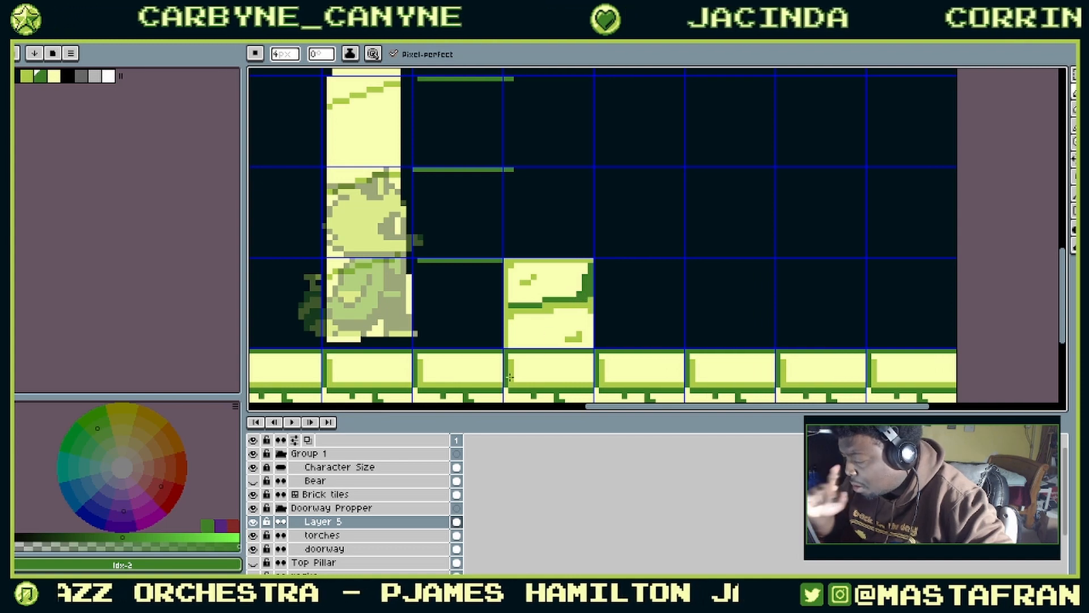
pyautogui.press('v')
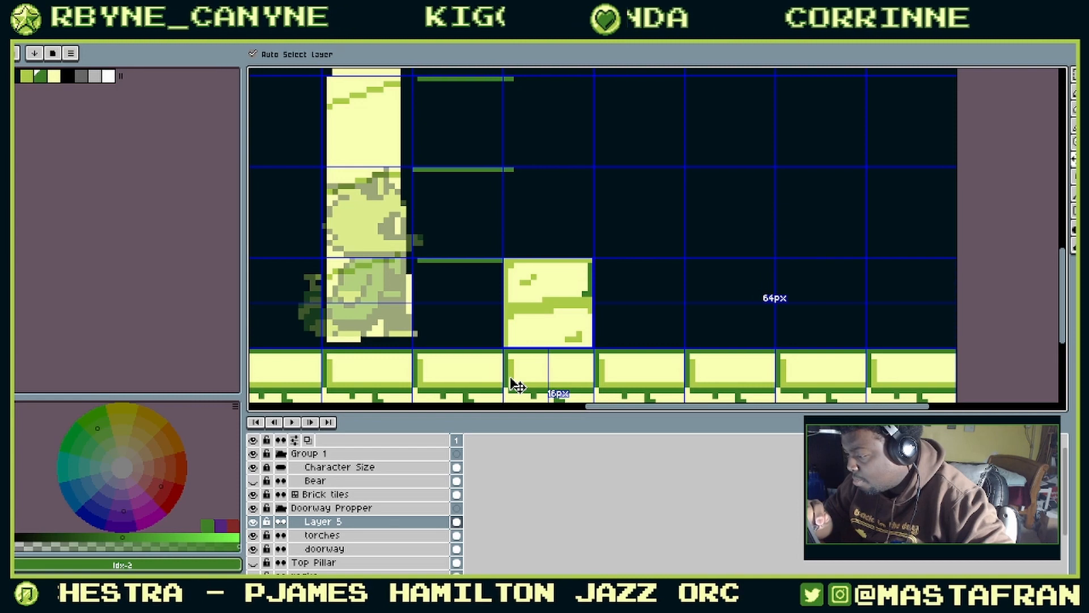
pyautogui.press('b')
pyautogui.press('g')
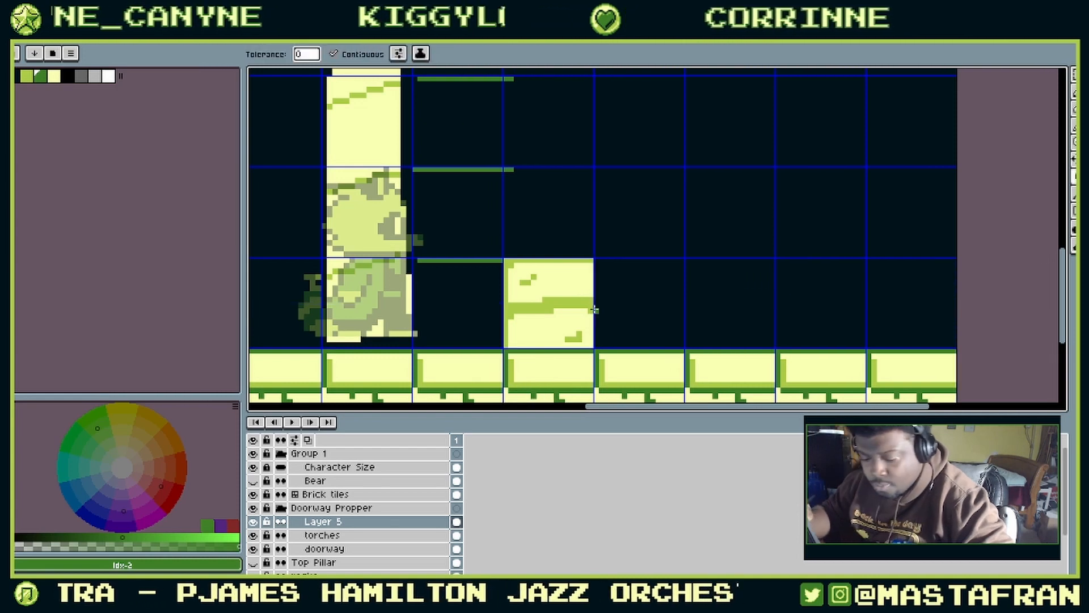
pyautogui.click(588, 310)
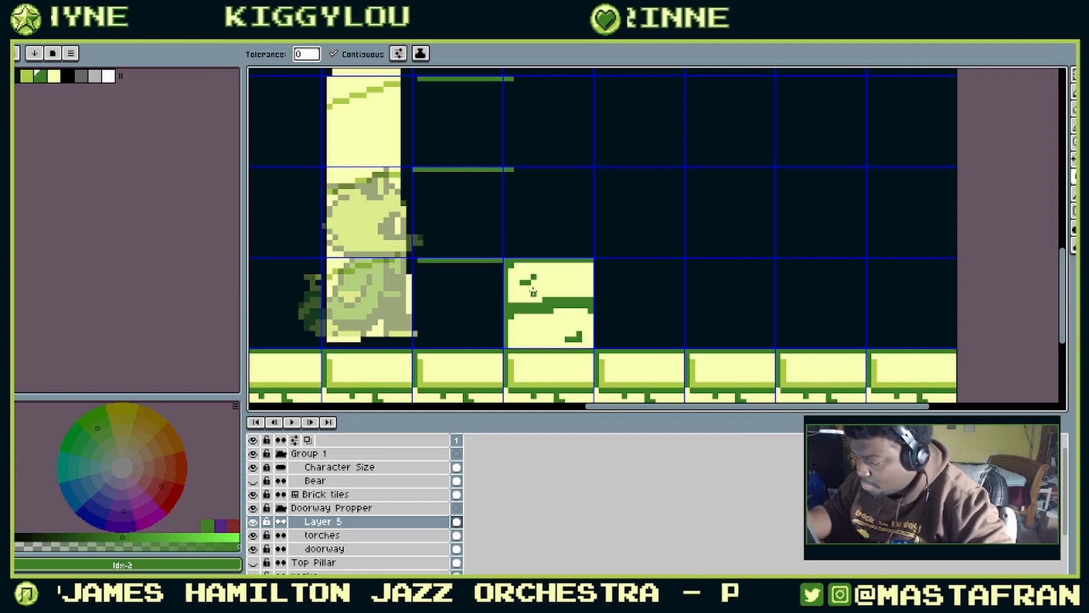
# Step: Shade the upper brick's lower-right corner in light green and redraw the dark green crack beneath it
pyautogui.press('b')
pyautogui.click(29, 75)
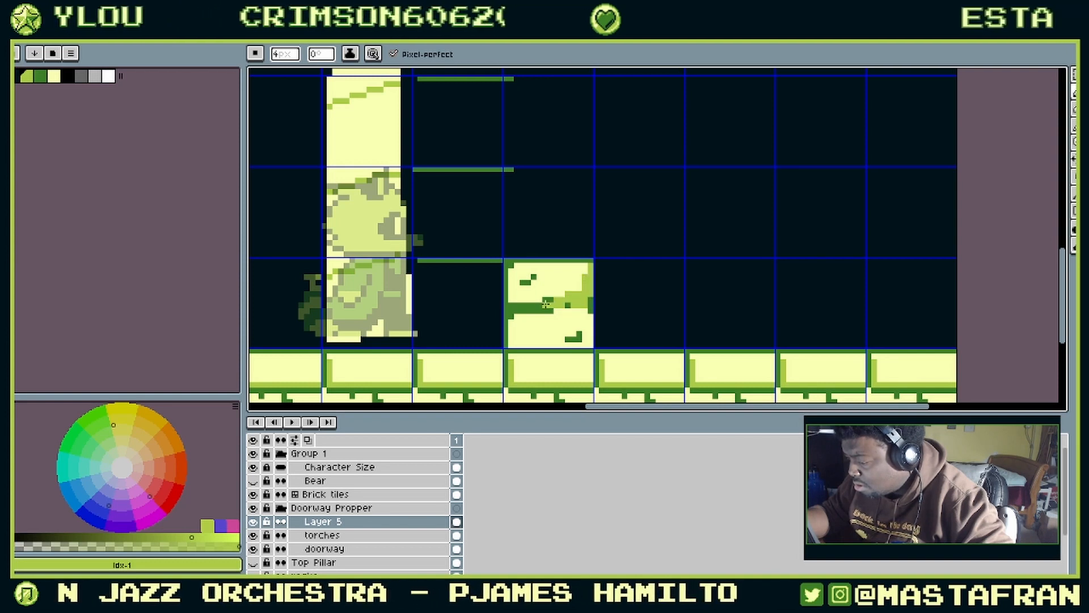
pyautogui.moveTo(544, 300)
pyautogui.mouseDown()
pyautogui.moveTo(587, 292)
pyautogui.moveTo(543, 304)
pyautogui.mouseUp()
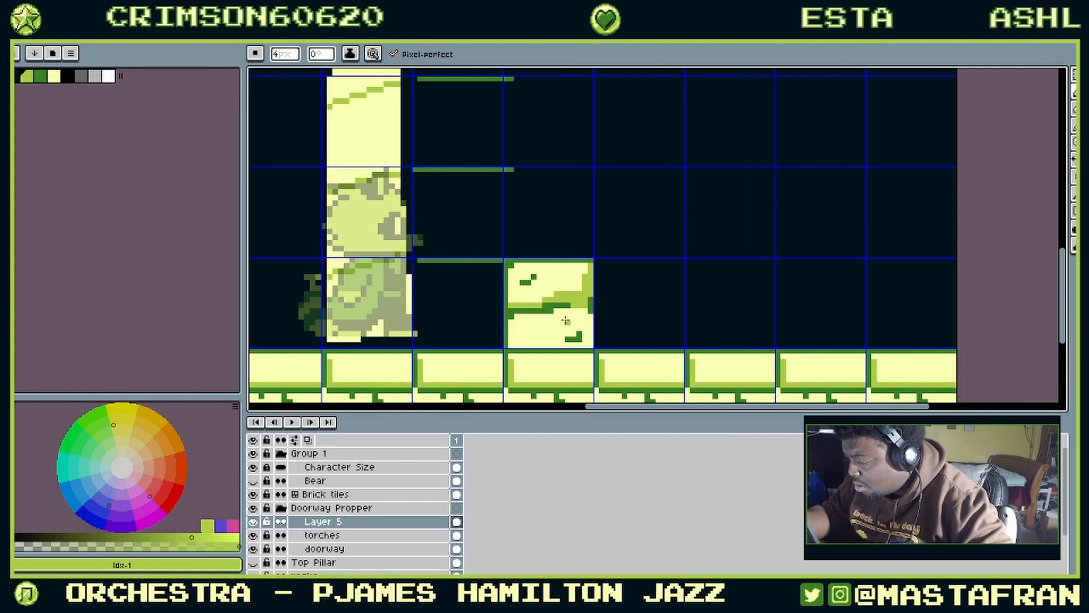
pyautogui.press('i')
pyautogui.keyDown('alt'); pyautogui.click(554, 308); pyautogui.keyUp('alt')
pyautogui.moveTo(564, 306); pyautogui.dragTo(590, 305)
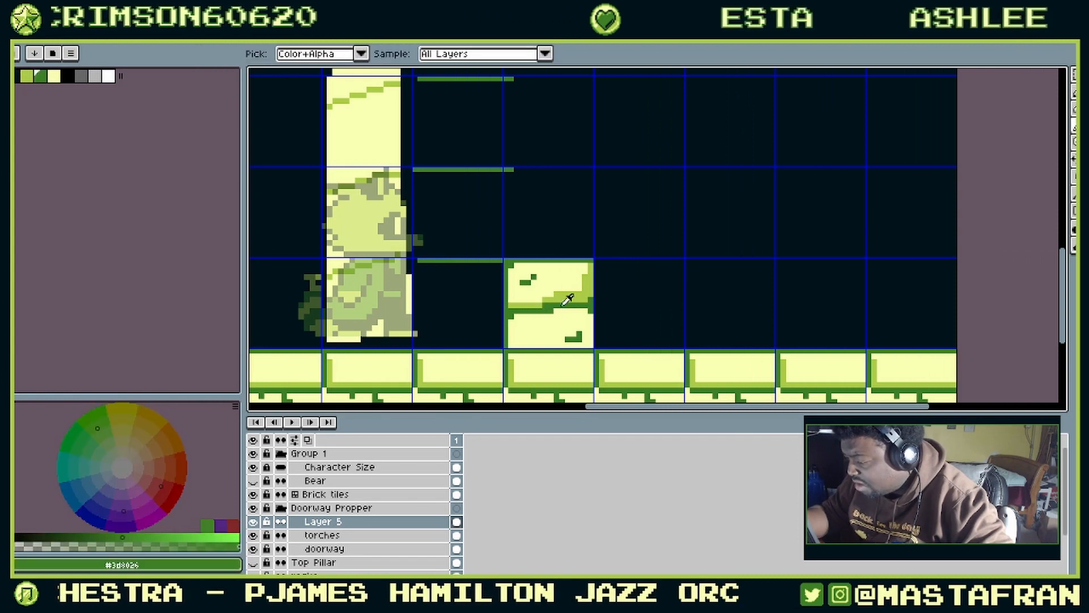
# Step: Shade the lower brick's right and bottom edges in light green and refine its dark green chip marks
pyautogui.keyDown('alt'); pyautogui.click(568, 300); pyautogui.keyUp('alt')
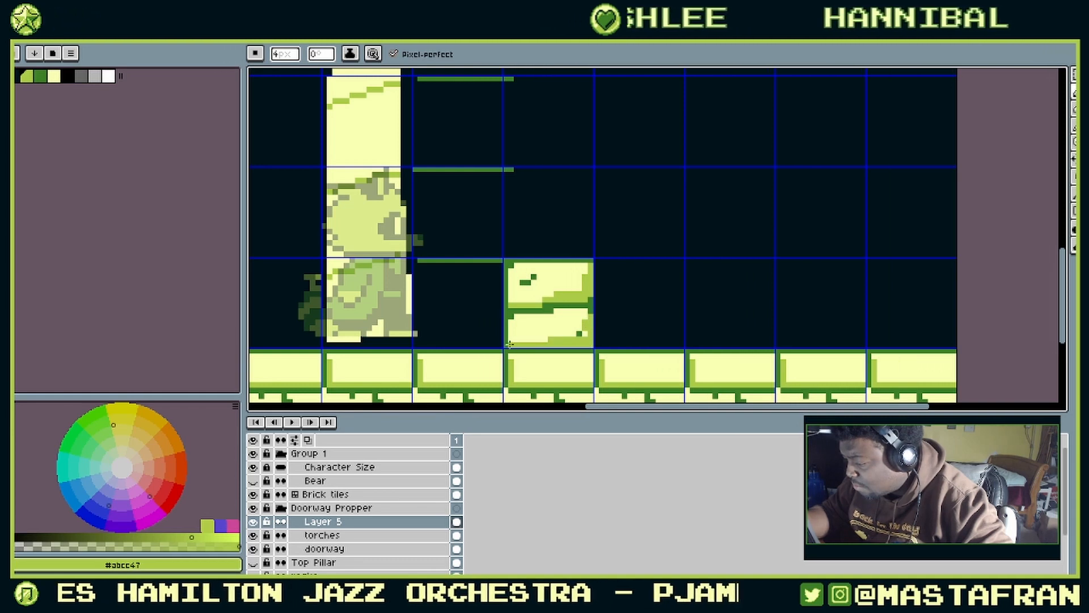
pyautogui.keyDown('alt'); pyautogui.click(578, 335); pyautogui.keyUp('alt')
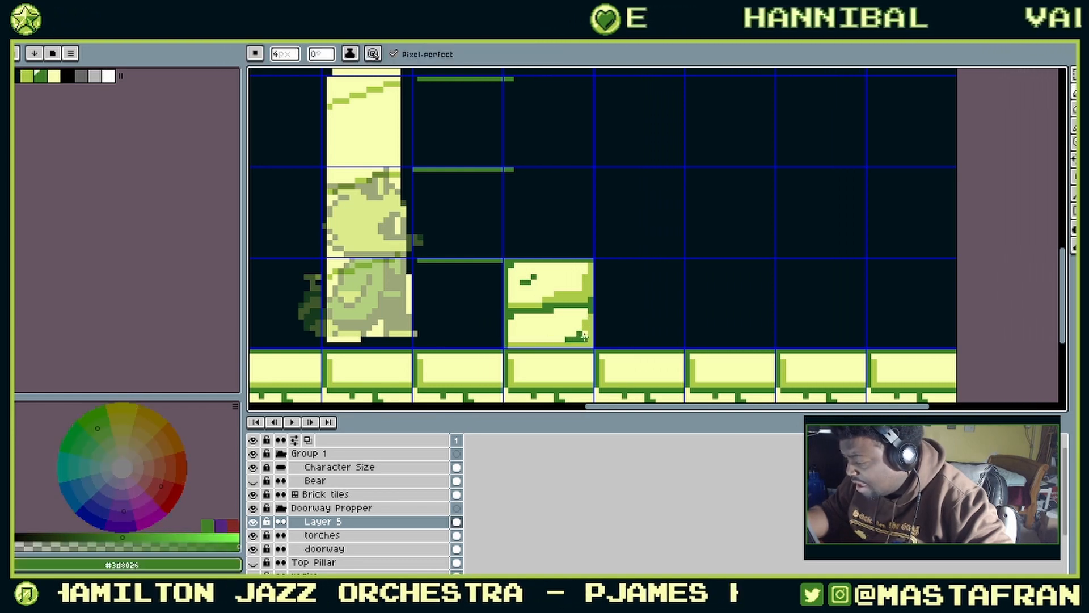
pyautogui.keyDown('alt'); pyautogui.click(586, 338); pyautogui.keyUp('alt')
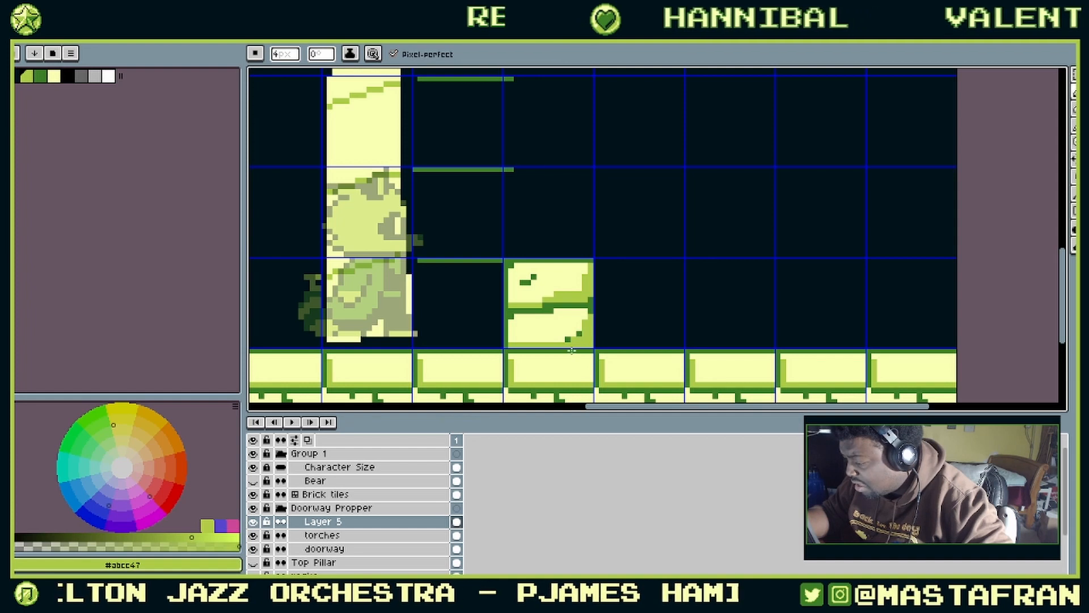
pyautogui.keyDown('alt'); pyautogui.click(568, 339); pyautogui.keyUp('alt')
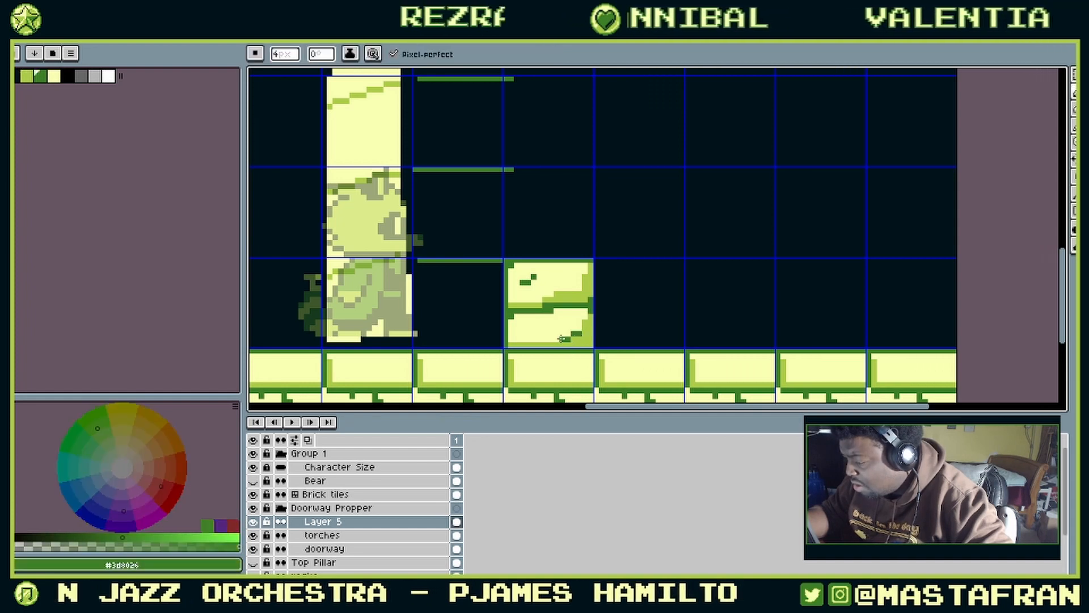
pyautogui.moveTo(527, 323)
pyautogui.mouseDown()
pyautogui.moveTo(517, 327)
pyautogui.moveTo(572, 329)
pyautogui.moveTo(578, 362)
pyautogui.mouseUp()
pyautogui.keyDown('alt'); pyautogui.click(538, 345); pyautogui.keyUp('alt')
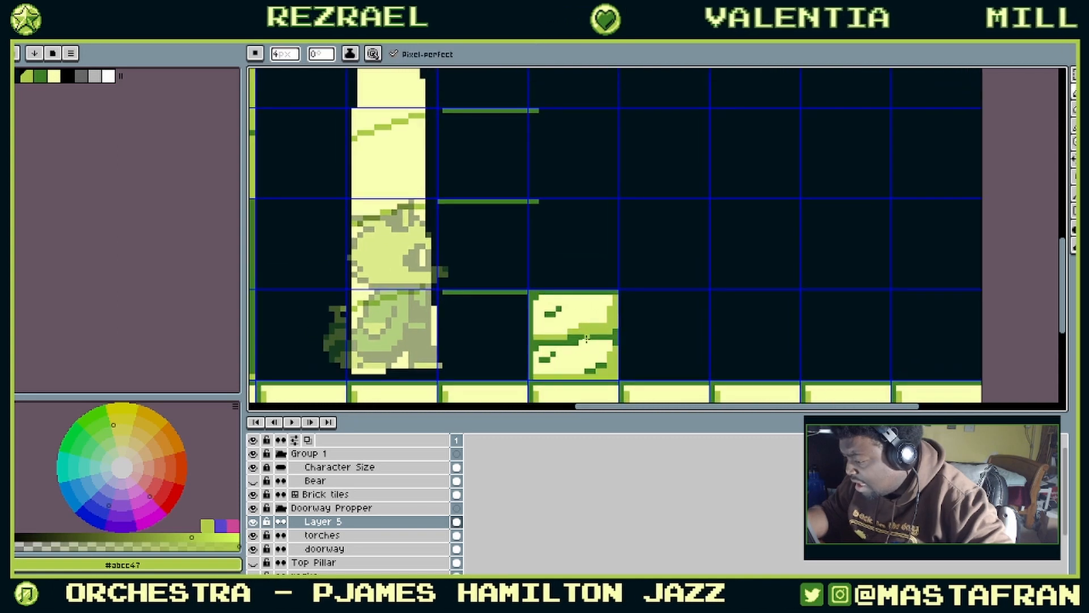
# Step: Convert Layer 5 with the finished brick block into a tilemap layer
pyautogui.moveTo(580, 313); pyautogui.dragTo(596, 209)
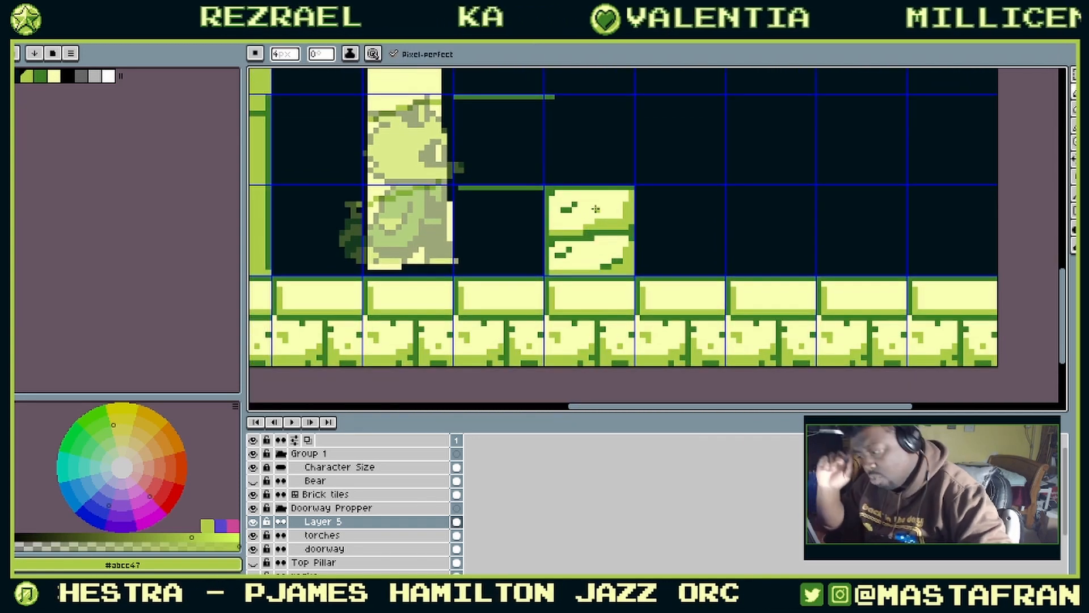
pyautogui.scroll(-2, 576, 165)
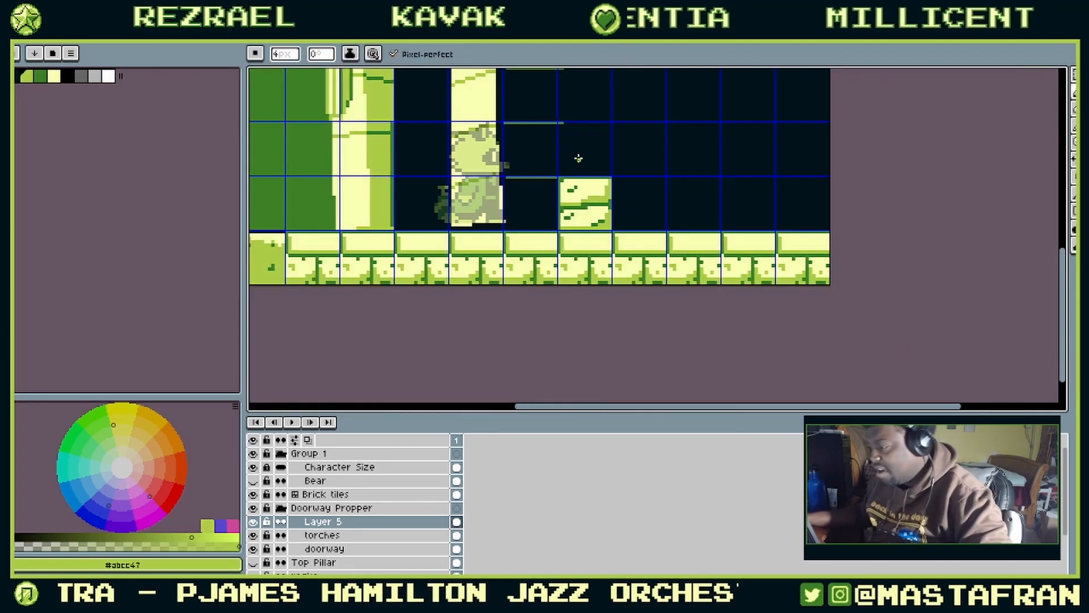
pyautogui.rightClick(403, 522)
pyautogui.moveTo(511, 557)
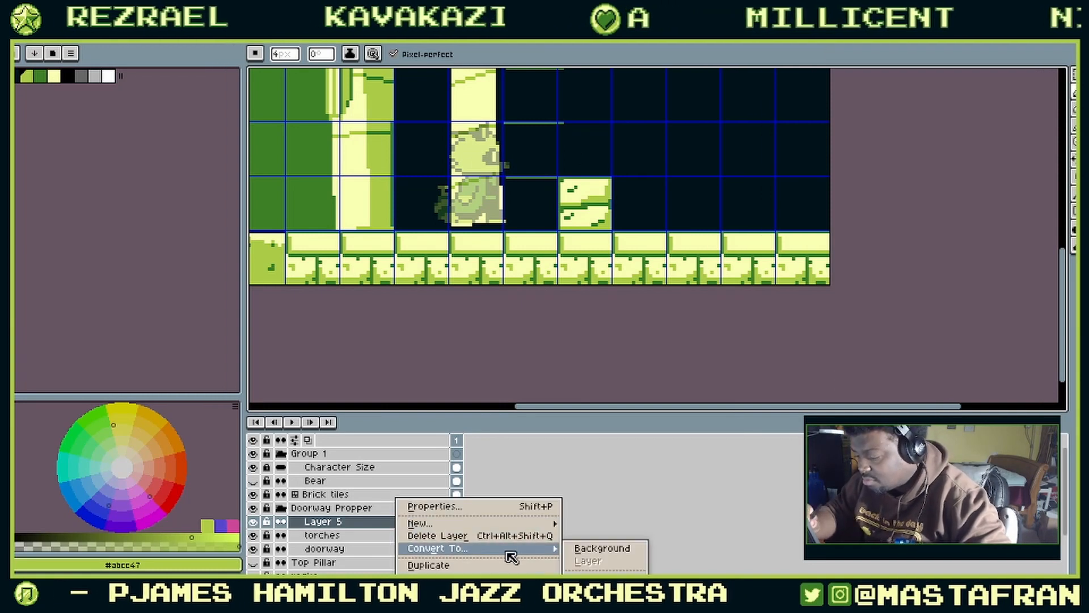
pyautogui.click(611, 573)
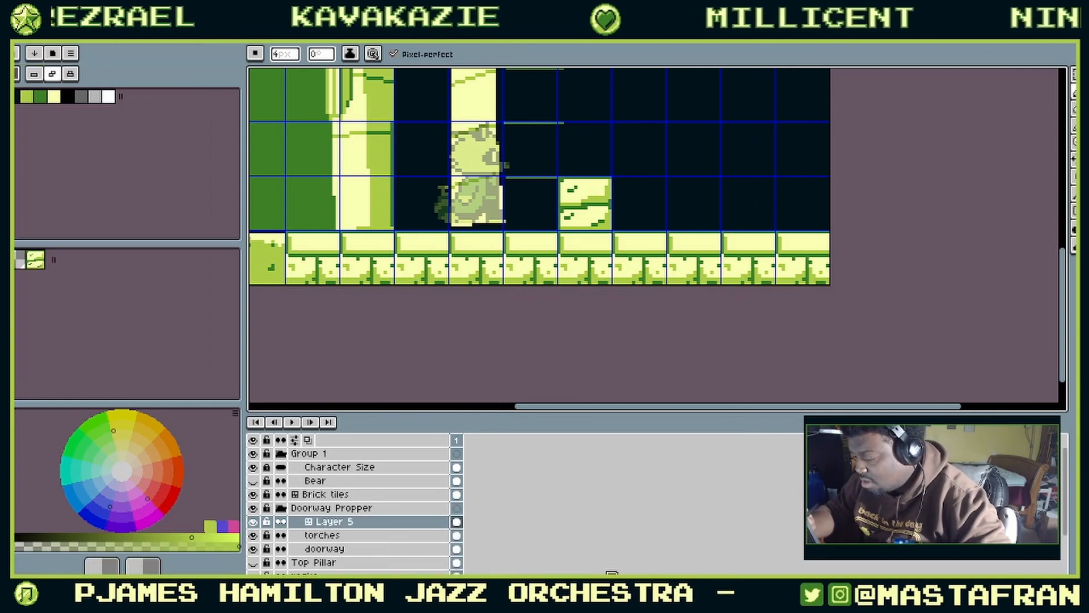
# Step: Paint a vertical column of the new brick tile over the pillar beside the dark doorway, up to the canvas top
pyautogui.click(40, 262)
pyautogui.moveTo(481, 194)
pyautogui.mouseDown()
pyautogui.moveTo(548, 276)
pyautogui.moveTo(553, 132)
pyautogui.moveTo(559, 269)
pyautogui.moveTo(533, 171)
pyautogui.moveTo(552, 293)
pyautogui.moveTo(529, 219)
pyautogui.mouseUp()
pyautogui.click(529, 181)
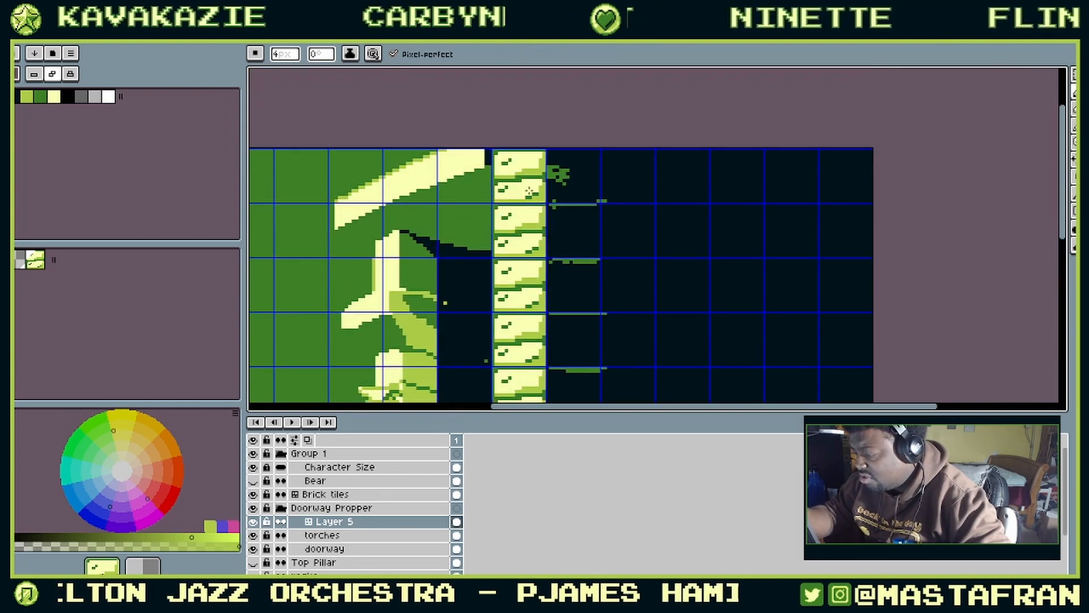
pyautogui.click(572, 340)
pyautogui.moveTo(566, 350); pyautogui.dragTo(544, 264)
pyautogui.moveTo(621, 315); pyautogui.dragTo(520, 177)
pyautogui.moveTo(491, 335); pyautogui.dragTo(698, 335)
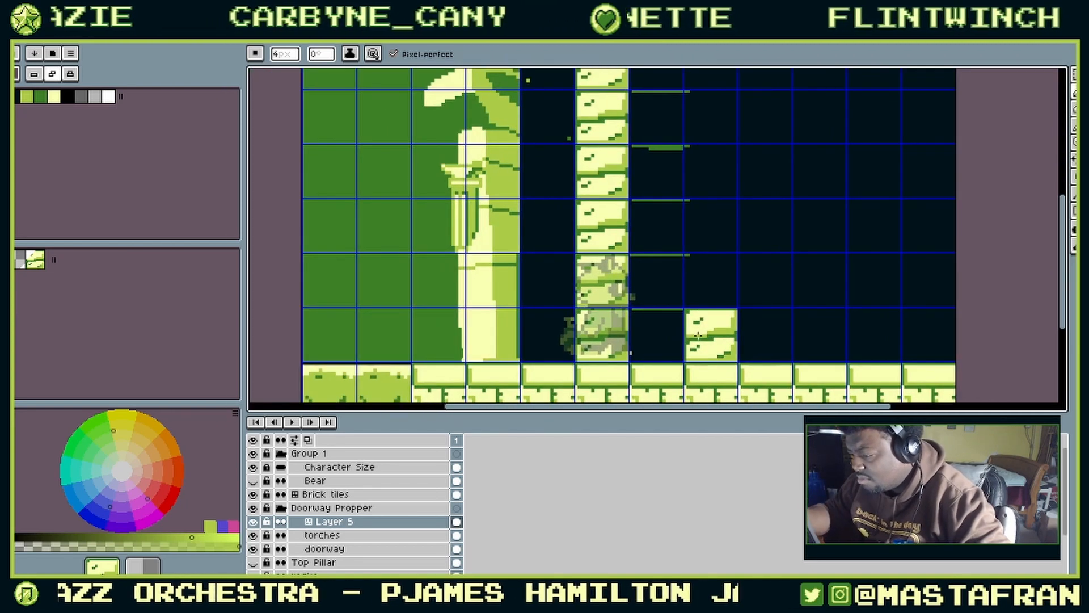
pyautogui.scroll(-2, 778, 312)
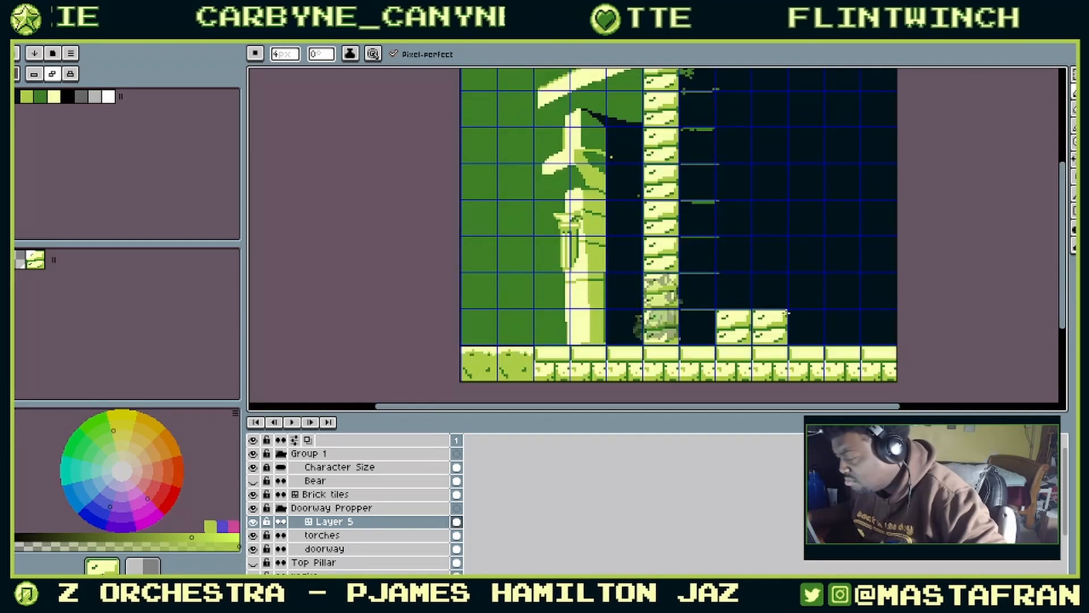
pyautogui.click(21, 259)
pyautogui.click(721, 338)
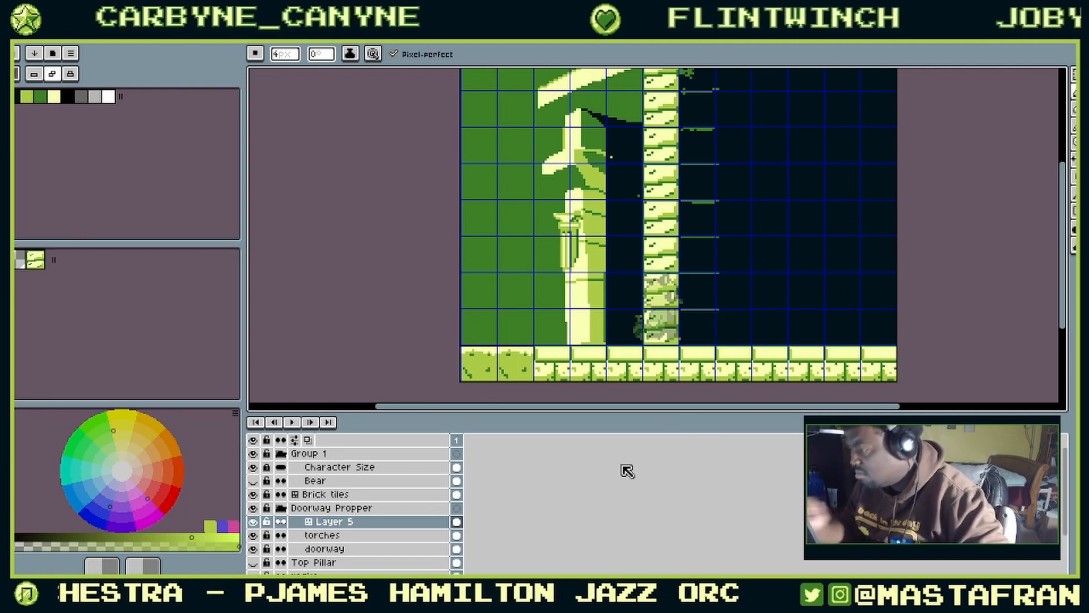
# Step: Paint a second vertical column of the brick tile along the doorway's left side, from the ground row to the canvas top
pyautogui.click(35, 260)
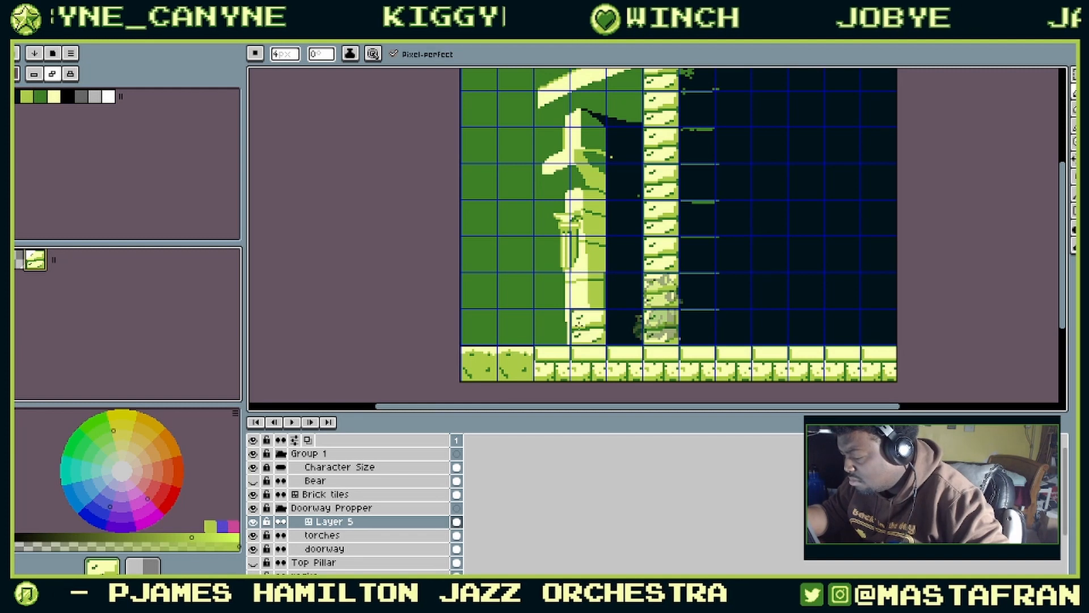
pyautogui.moveTo(588, 326)
pyautogui.mouseDown()
pyautogui.moveTo(592, 127)
pyautogui.moveTo(613, 193)
pyautogui.moveTo(603, 295)
pyautogui.mouseUp()
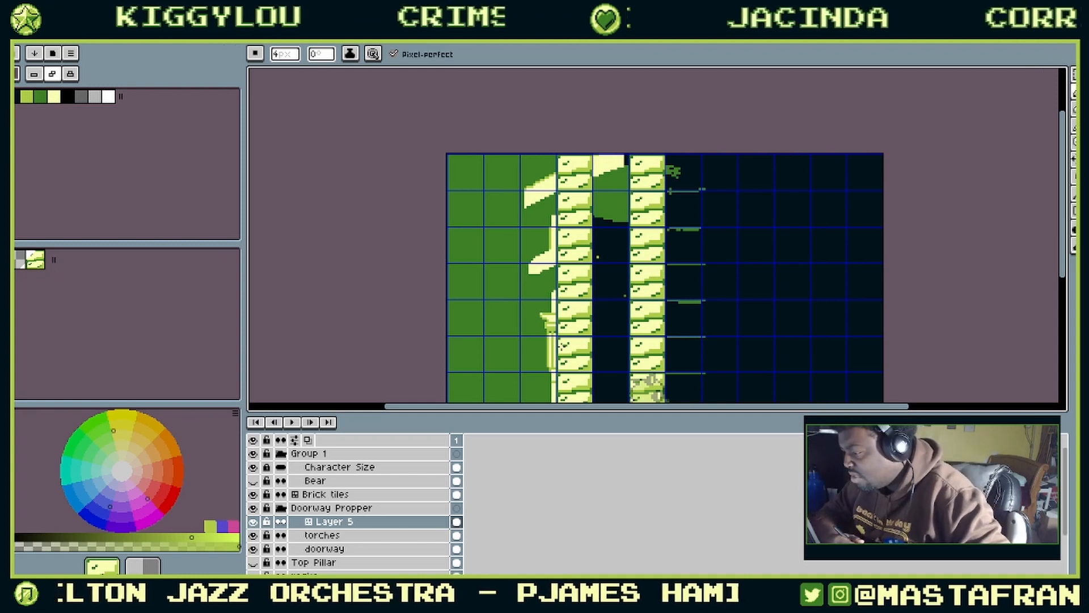
# Step: Rename the brick tilemap layer Layer 5 as "Tepl Brick"
pyautogui.doubleClick(360, 522)
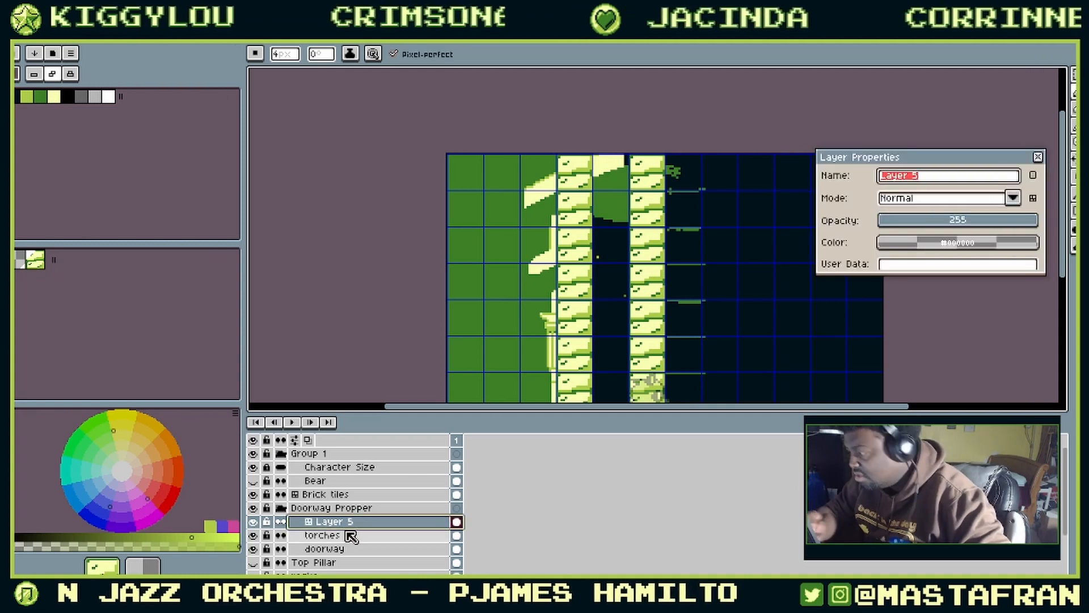
pyautogui.write('Tem')
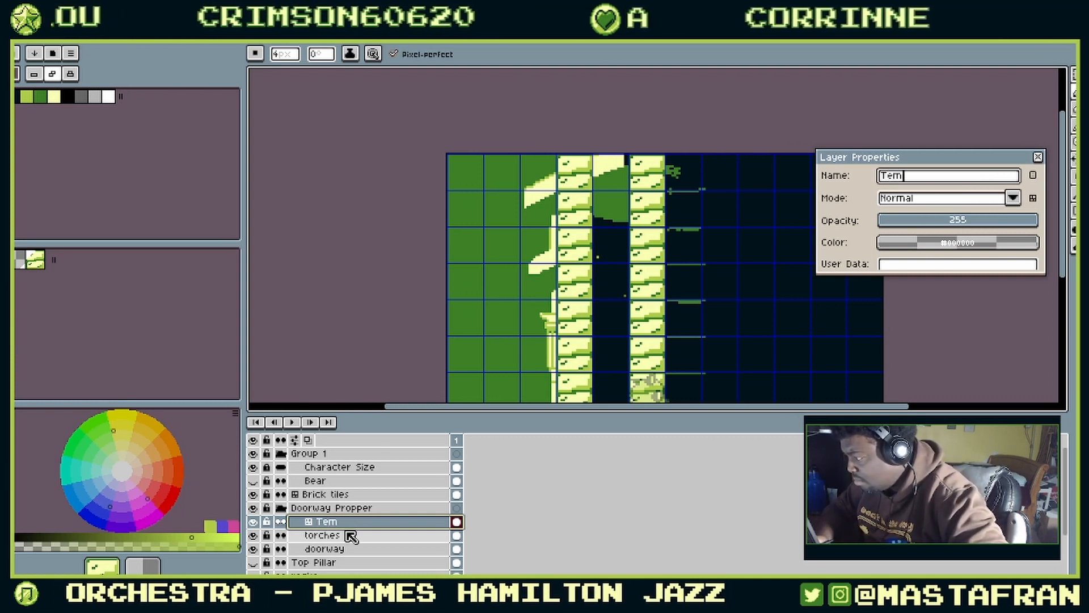
pyautogui.press('BackSpace')
pyautogui.write('pl ')
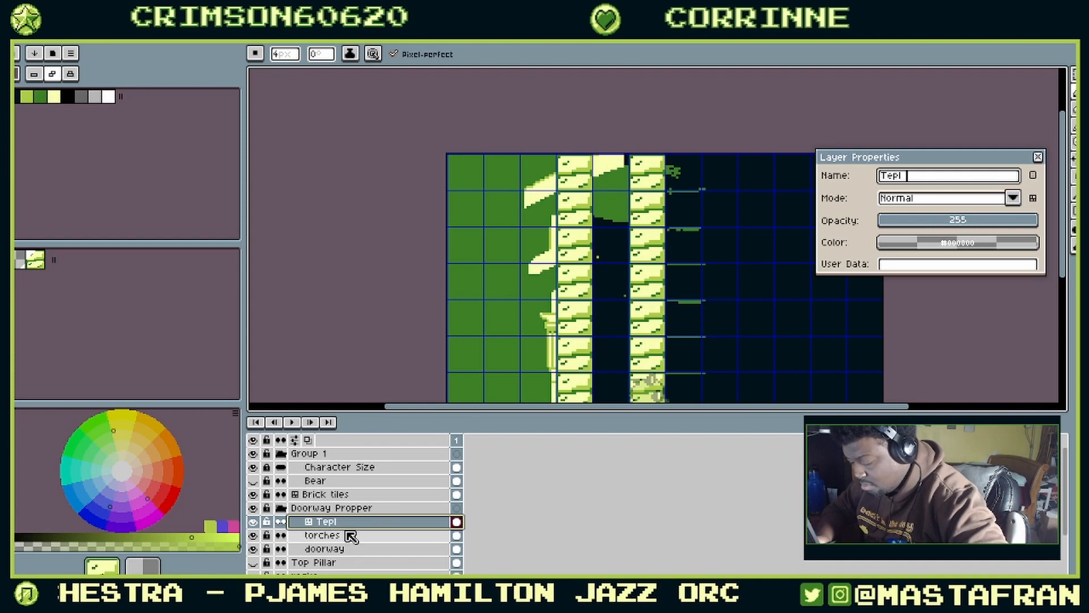
pyautogui.write('Bri')
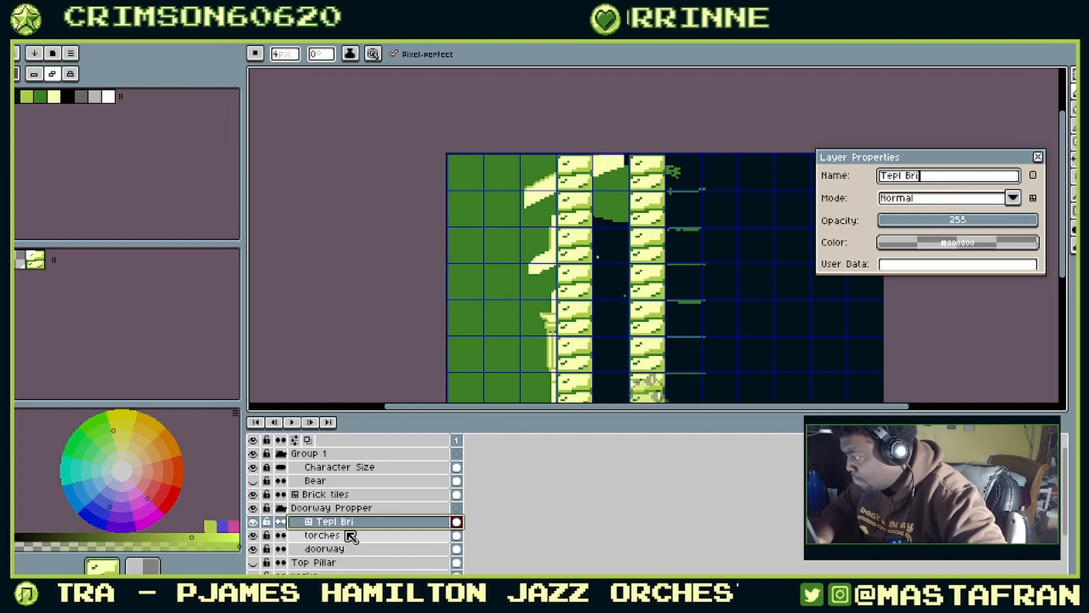
pyautogui.write('ck')
pyautogui.press('Return')
# Step: Hide and reshow the Tepl Brick layer to compare the two brick columns with the original pillars underneath
pyautogui.scroll(-3, 715, 139)
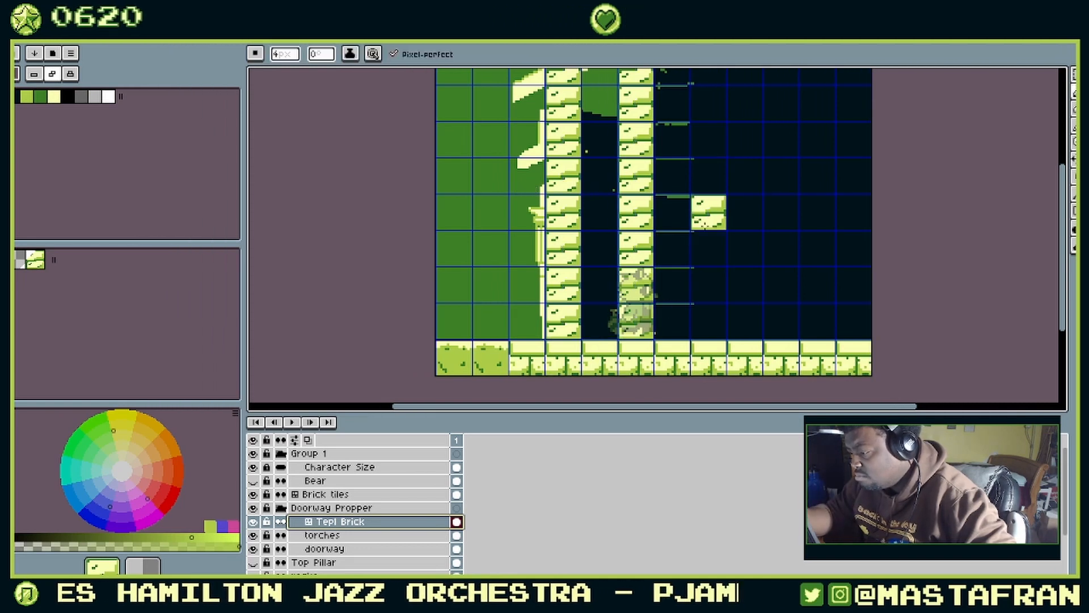
pyautogui.moveTo(708, 224); pyautogui.dragTo(628, 285)
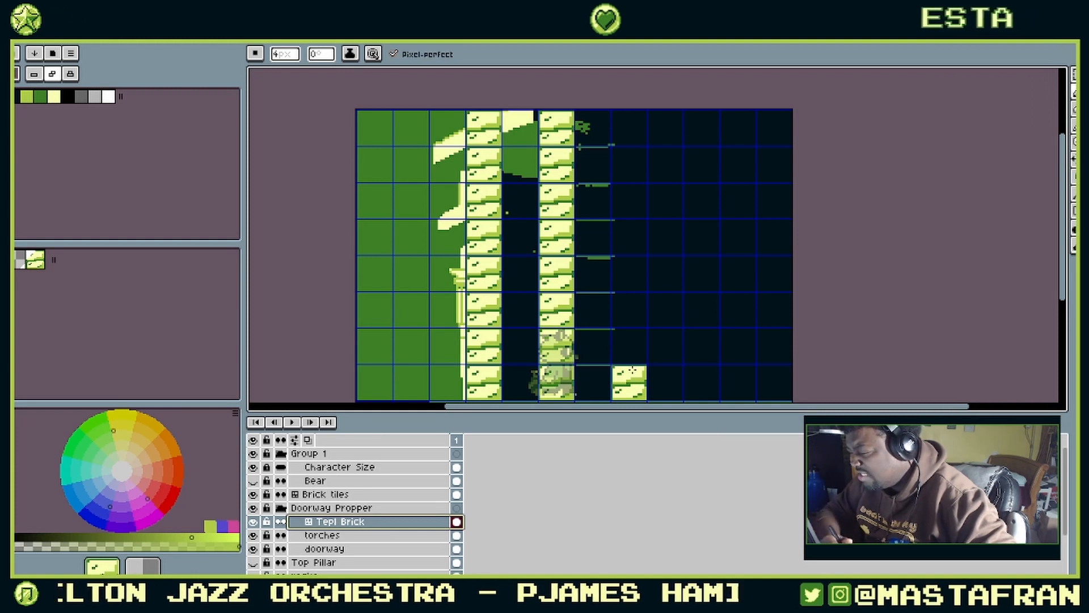
pyautogui.click(252, 521)
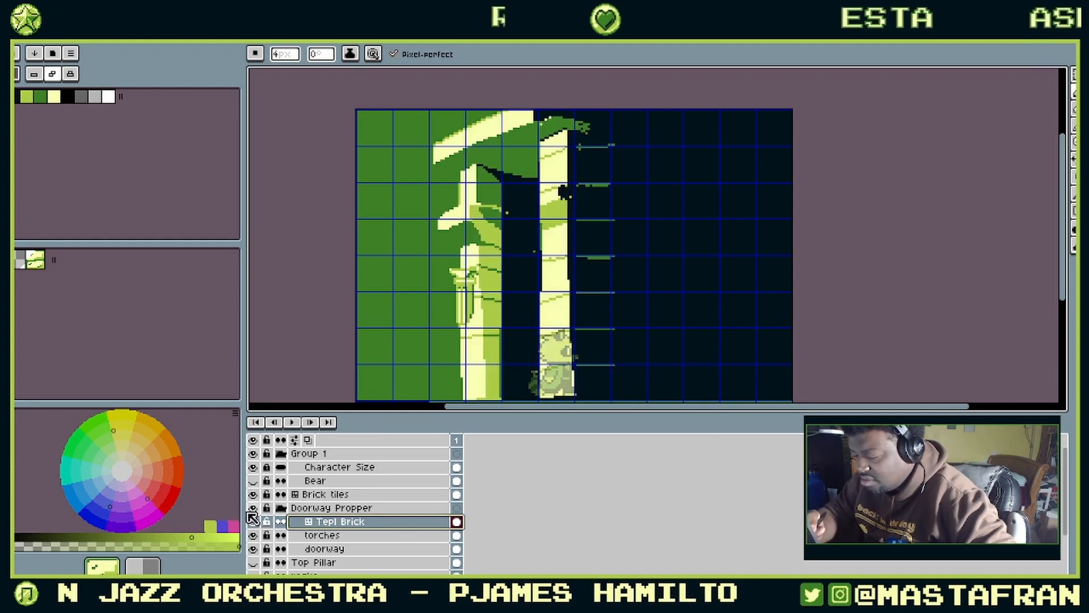
pyautogui.moveTo(600, 308); pyautogui.dragTo(623, 217)
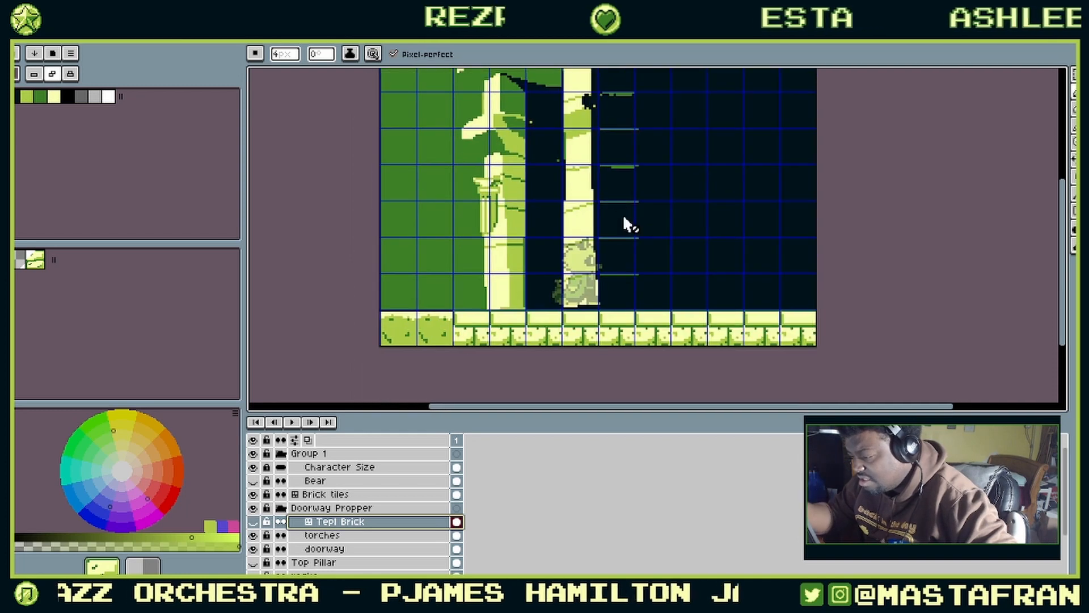
pyautogui.click(252, 521)
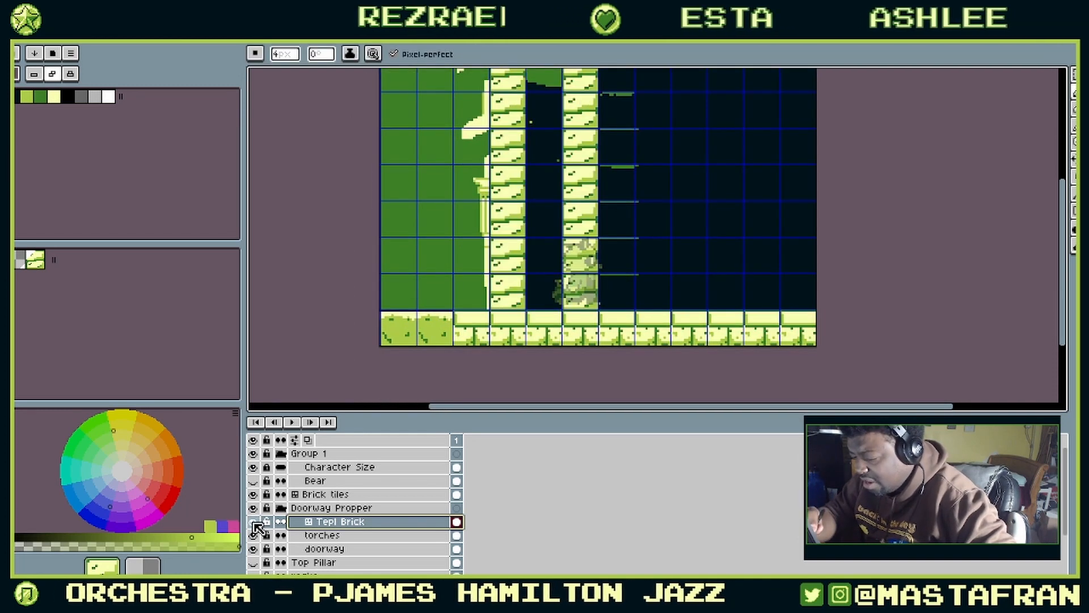
pyautogui.moveTo(581, 215); pyautogui.dragTo(569, 337)
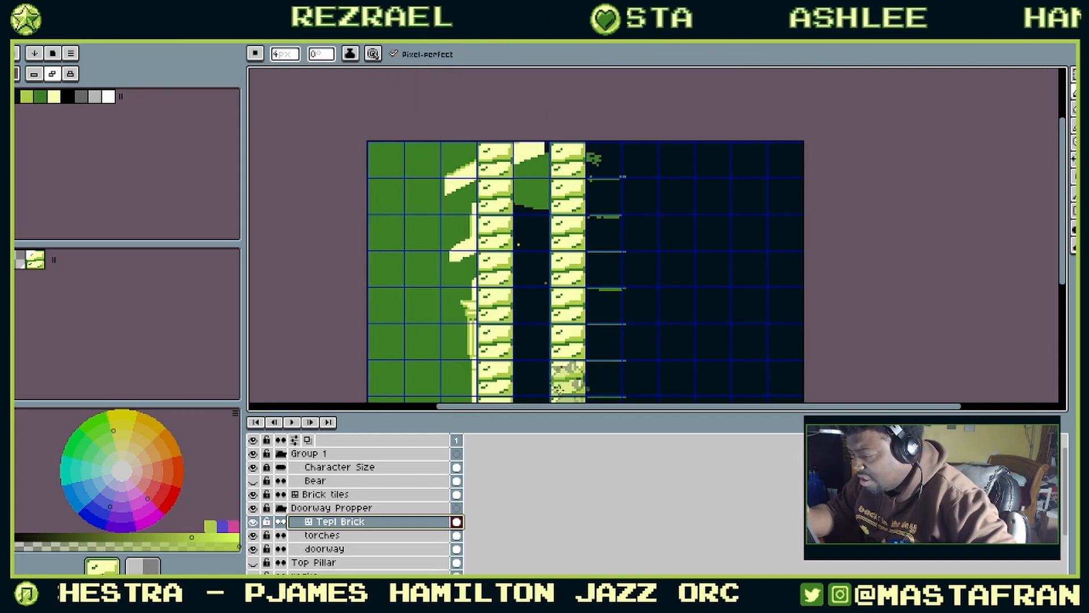
# Step: Redraw the upper brick of the tile with a slanted dark green top edge and light green shading
pyautogui.press('b')
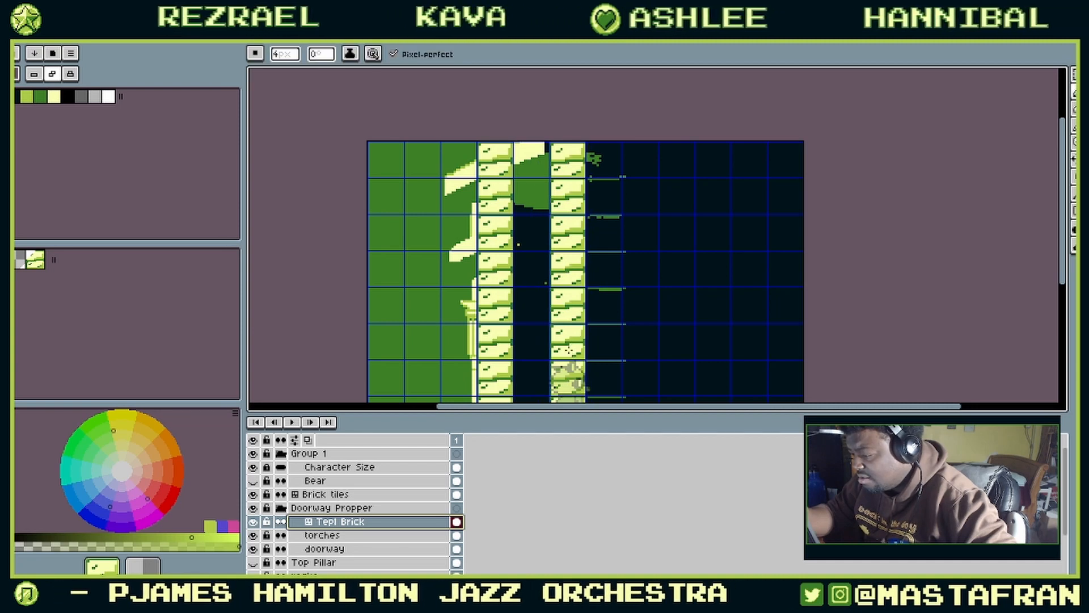
pyautogui.moveTo(578, 280); pyautogui.dragTo(578, 233)
pyautogui.scroll(2, 573, 245)
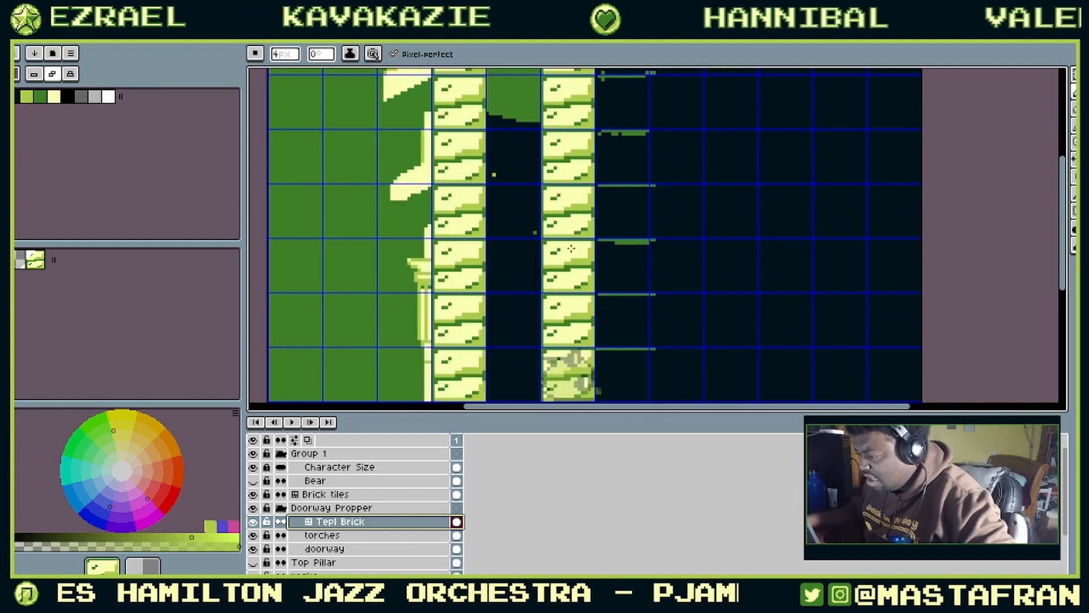
pyautogui.scroll(2, 570, 249)
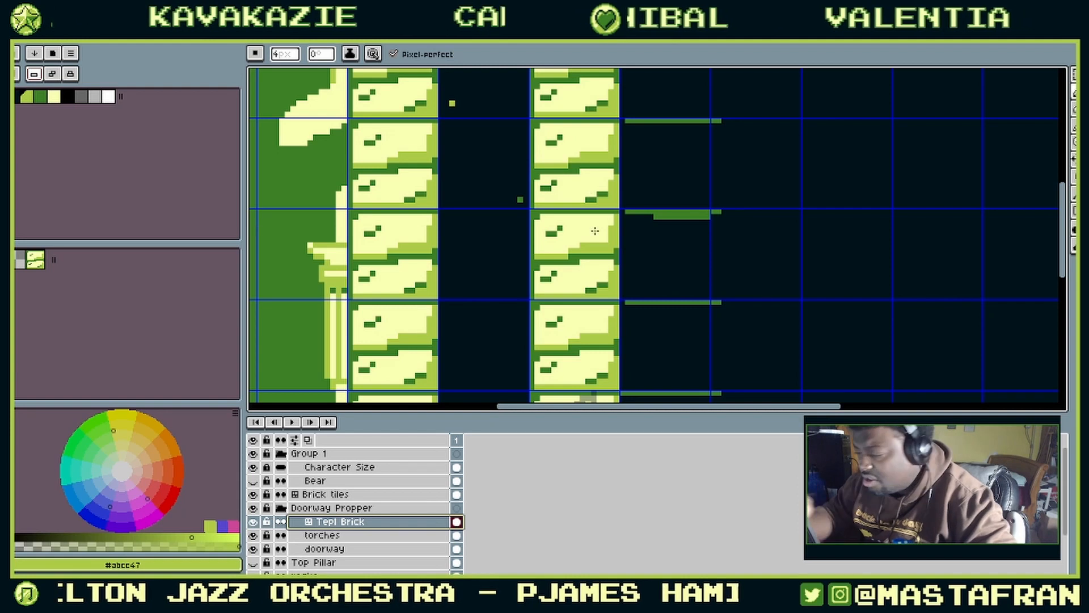
pyautogui.keyDown('alt'); pyautogui.click(535, 215); pyautogui.keyUp('alt')
pyautogui.moveTo(546, 228)
pyautogui.mouseDown()
pyautogui.moveTo(618, 216)
pyautogui.moveTo(555, 221)
pyautogui.mouseUp()
pyautogui.hotkey('ctrl', 'z')
pyautogui.keyDown('alt'); pyautogui.click(617, 190); pyautogui.keyUp('alt')
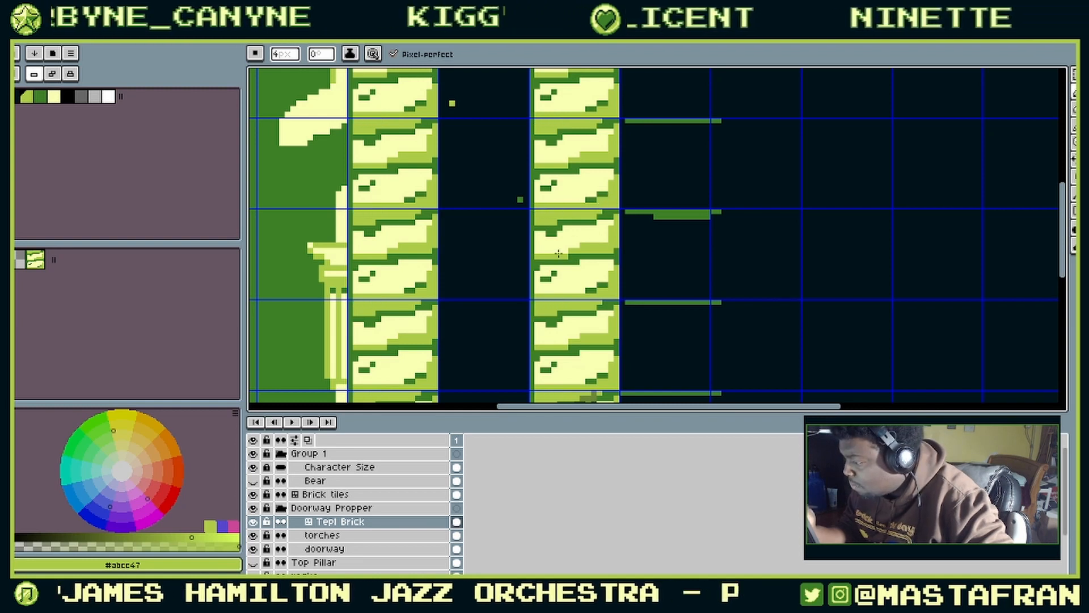
# Step: Rework the upper brick's top seam with light green and cream pixels and add a near-black notch at its left edge
pyautogui.moveTo(558, 254); pyautogui.dragTo(529, 269)
pyautogui.press('v')
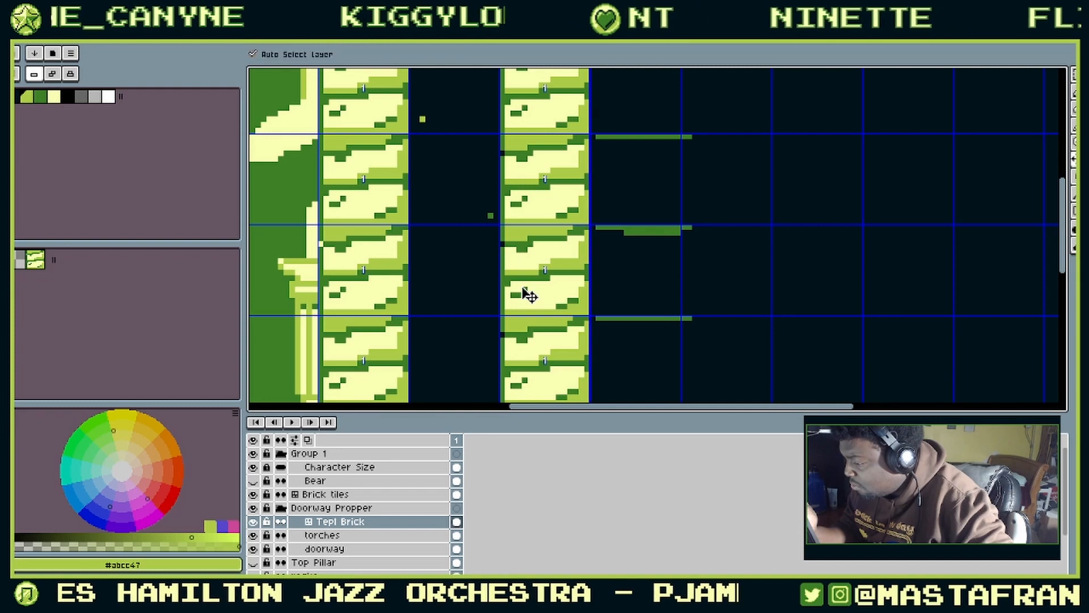
pyautogui.press('b')
pyautogui.keyDown('alt'); pyautogui.click(506, 244); pyautogui.keyUp('alt')
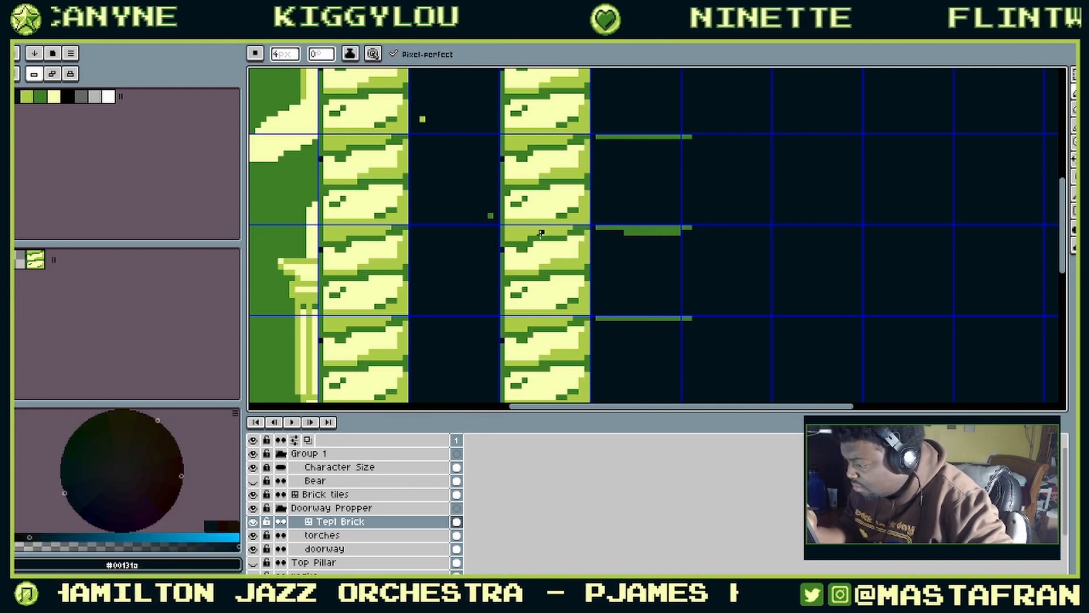
pyautogui.press('alt')
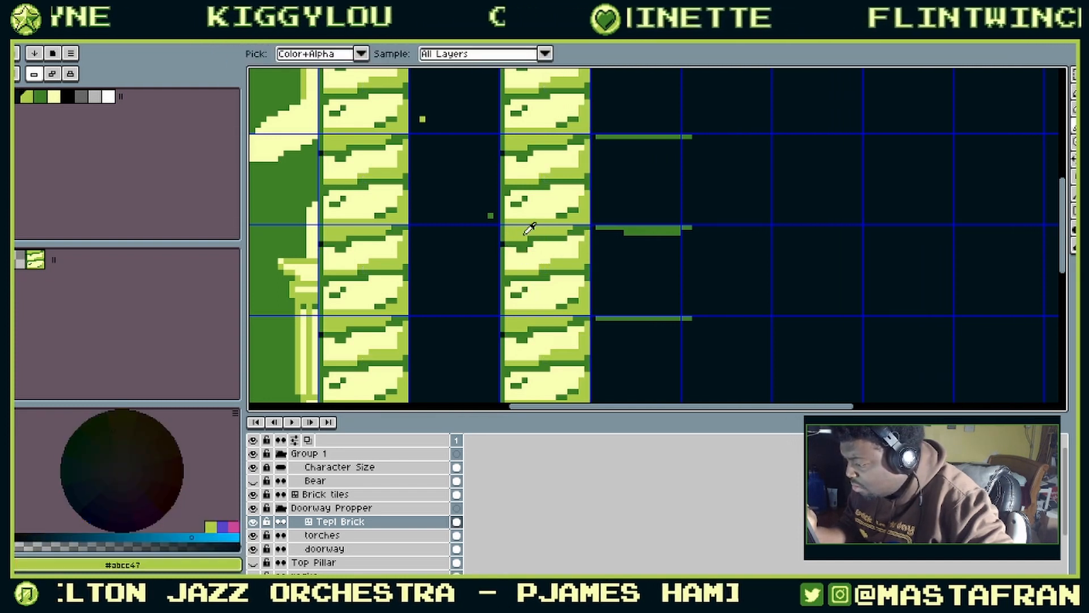
pyautogui.keyDown('alt'); pyautogui.click(529, 228); pyautogui.keyUp('alt')
pyautogui.keyDown('alt'); pyautogui.click(513, 218); pyautogui.keyUp('alt')
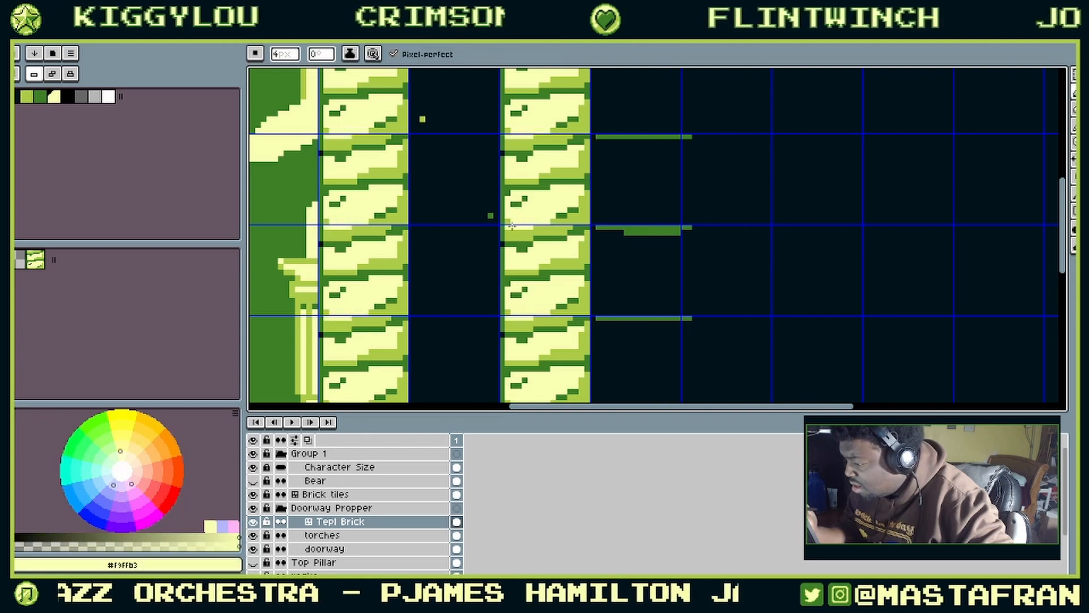
pyautogui.hscroll(-2, 688, 284)
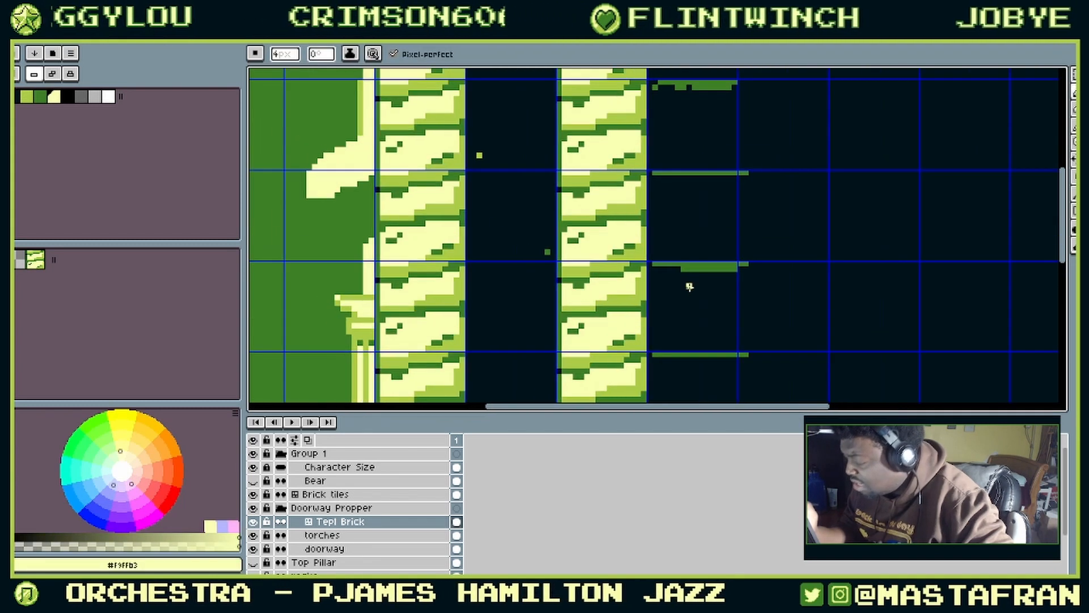
pyautogui.scroll(-4, 736, 238)
pyautogui.scroll(2, 746, 234)
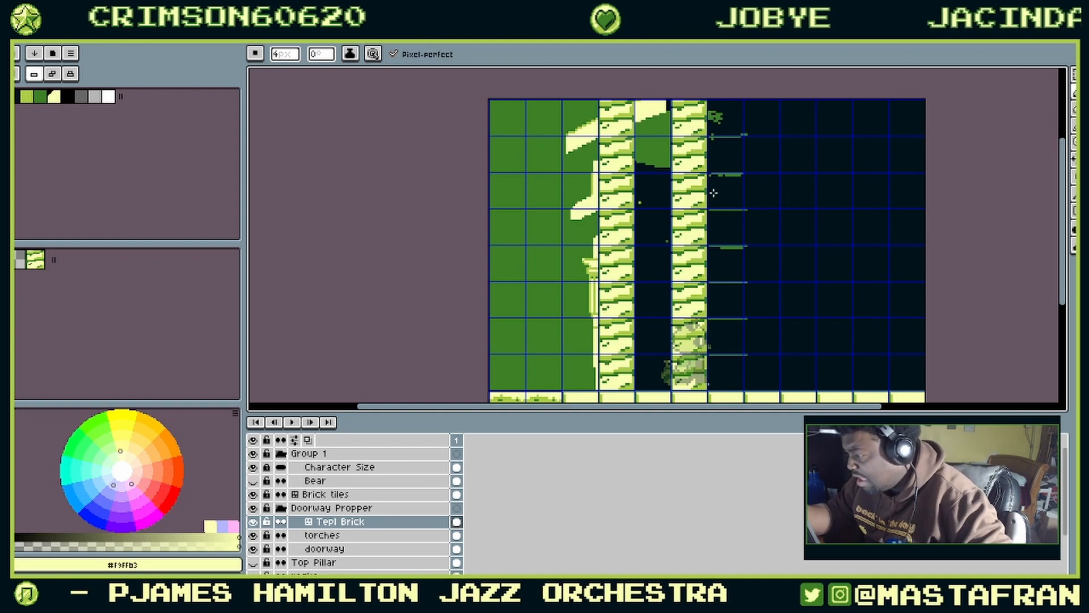
# Step: Extend the slanted dark green crack across the upper brick and fill the area above it with light green
pyautogui.scroll(2, 713, 193)
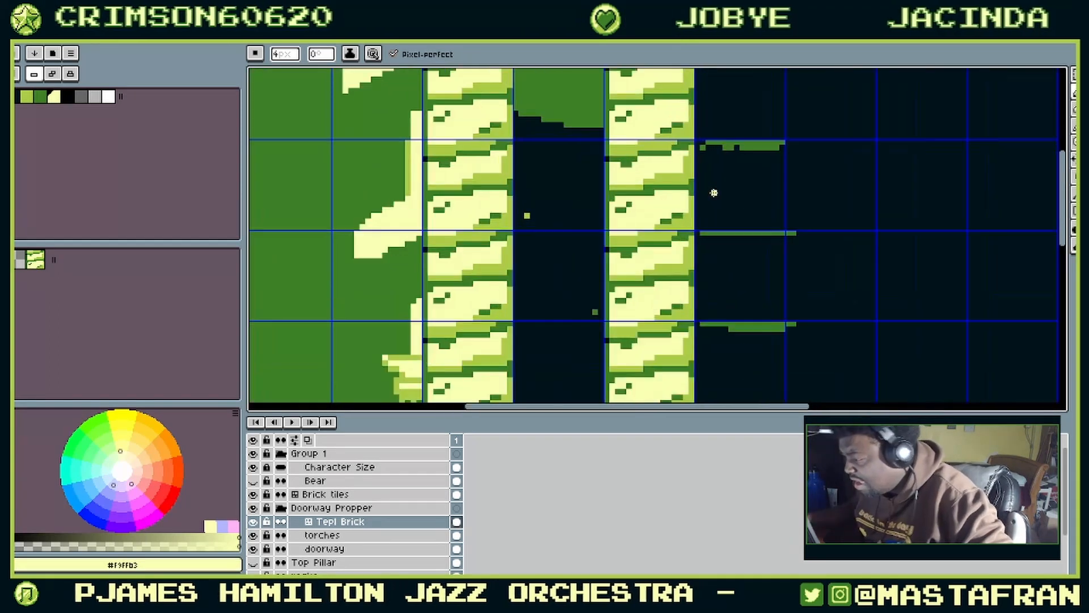
pyautogui.keyDown('alt'); pyautogui.click(619, 165); pyautogui.keyUp('alt')
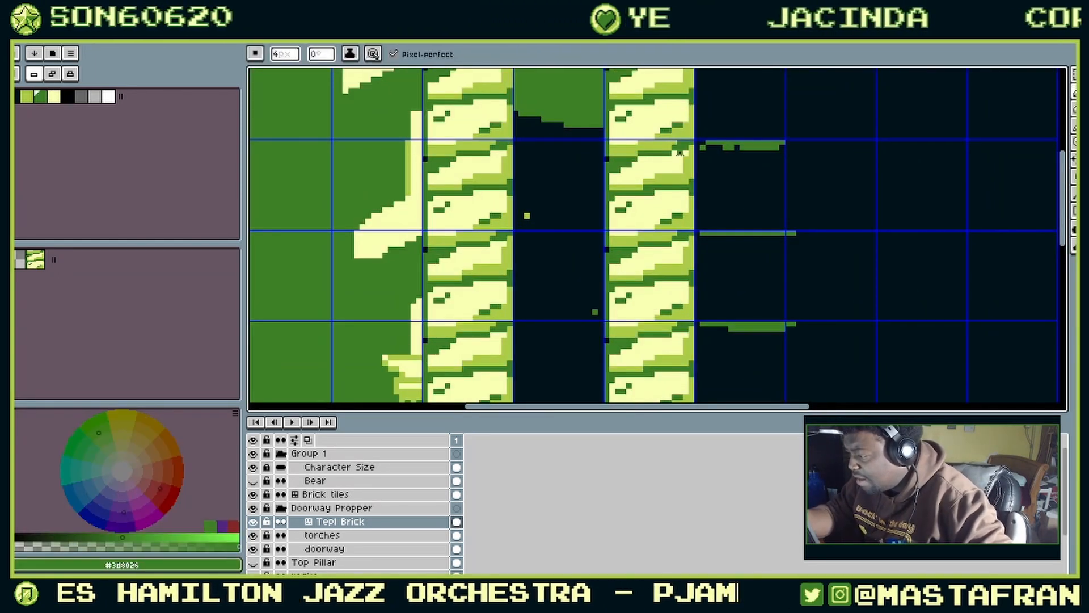
pyautogui.keyDown('alt'); pyautogui.click(608, 164); pyautogui.keyUp('alt')
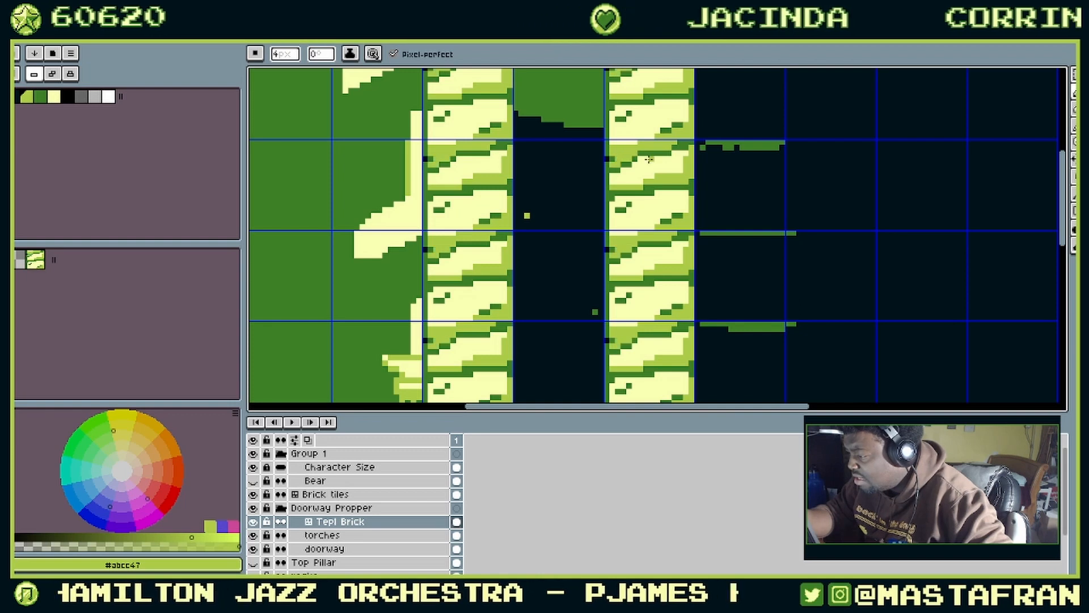
pyautogui.keyDown('alt'); pyautogui.click(634, 161); pyautogui.keyUp('alt')
pyautogui.moveTo(635, 164); pyautogui.dragTo(657, 158)
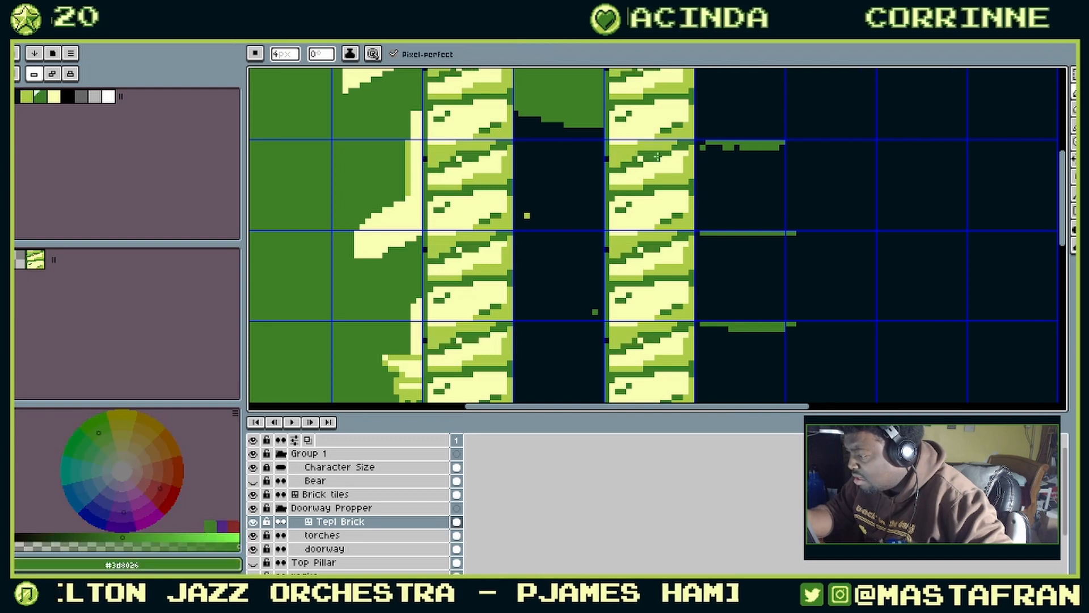
pyautogui.keyDown('alt'); pyautogui.click(643, 154); pyautogui.keyUp('alt')
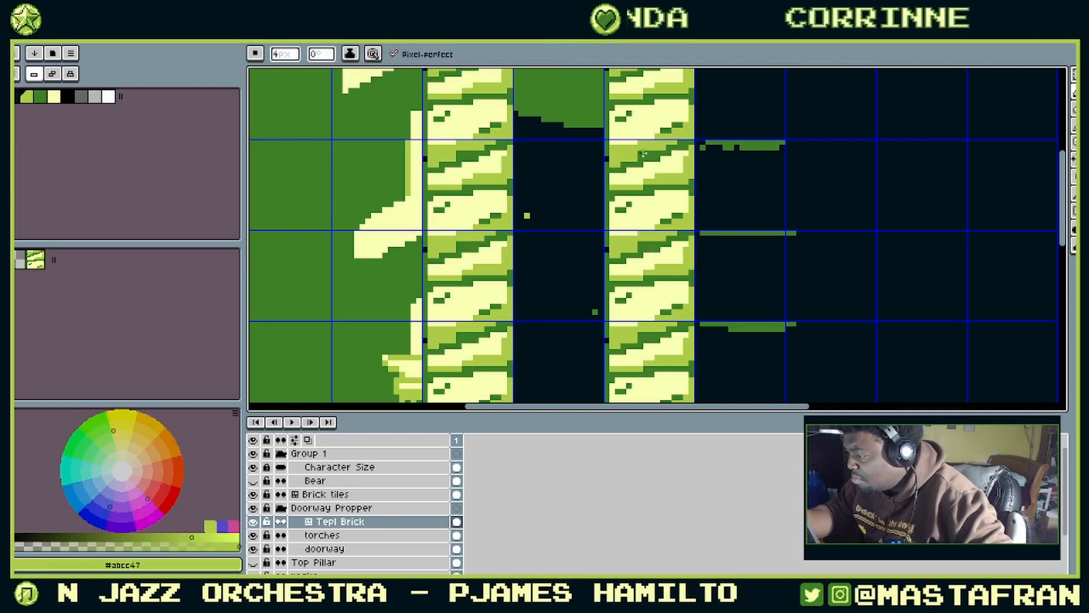
# Step: Add a dark green crack to the lower brick's upper-left part and shade its top edge in light green
pyautogui.moveTo(685, 140); pyautogui.dragTo(640, 258)
pyautogui.keyDown('alt'); pyautogui.click(593, 207); pyautogui.keyUp('alt')
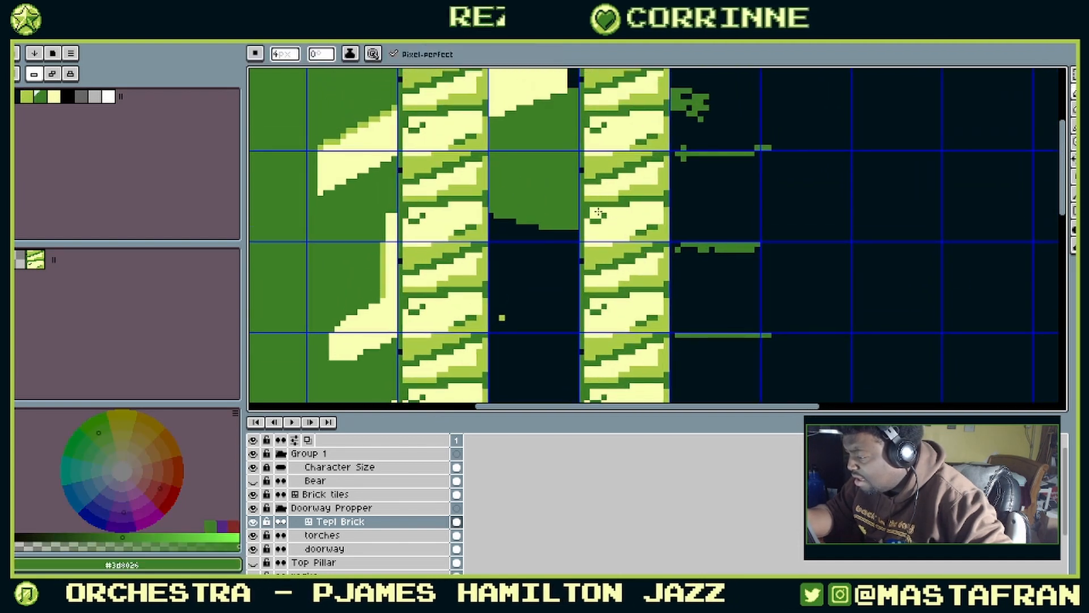
pyautogui.keyDown('alt'); pyautogui.click(636, 193); pyautogui.keyUp('alt')
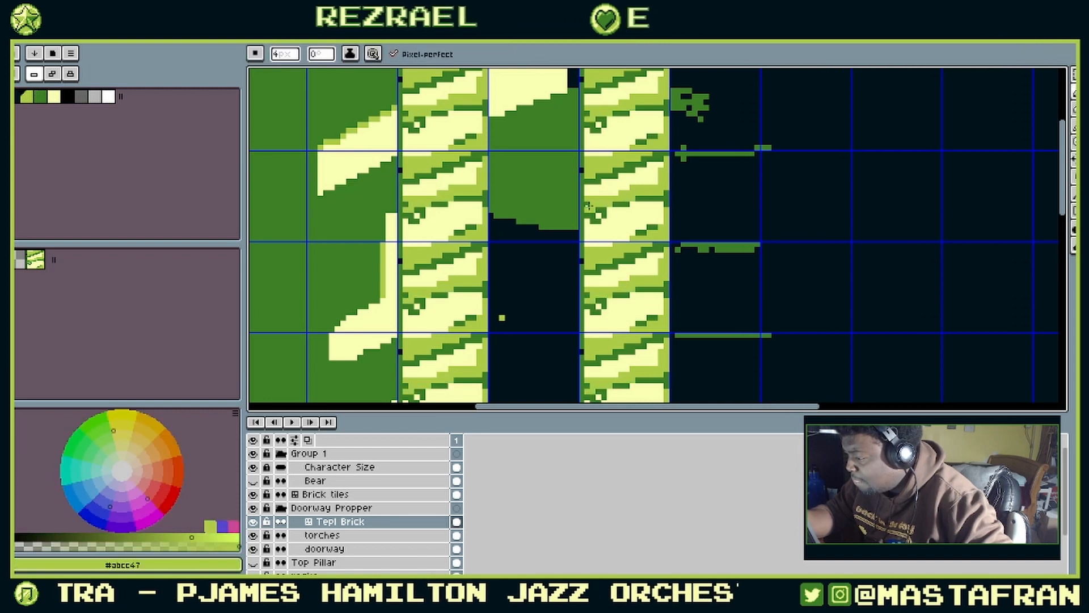
pyautogui.press('alt')
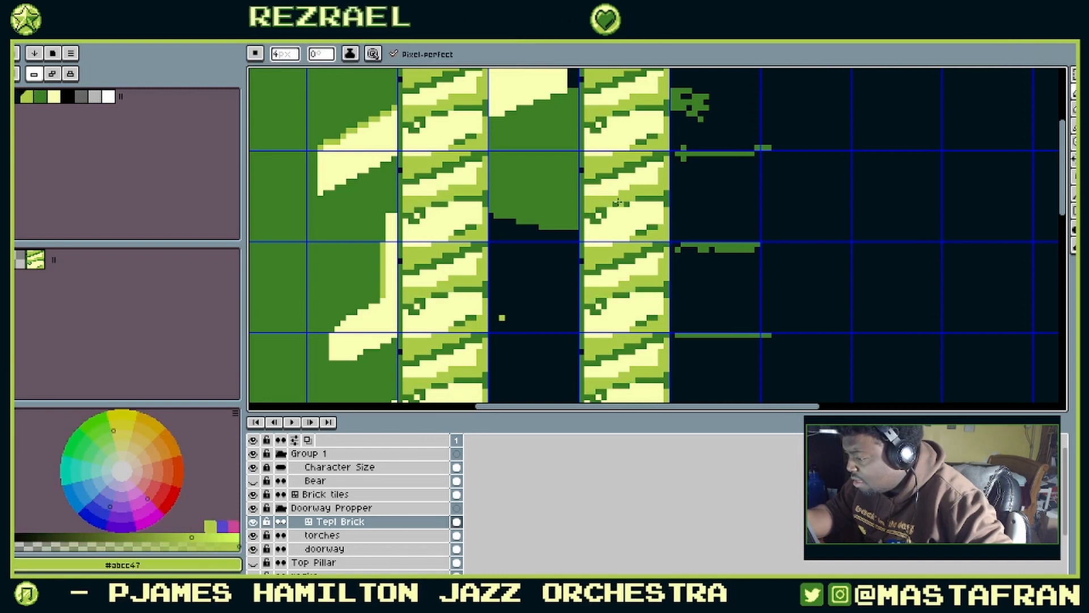
pyautogui.moveTo(593, 193)
pyautogui.mouseDown()
pyautogui.moveTo(544, 317)
pyautogui.moveTo(618, 137)
pyautogui.mouseUp()
pyautogui.moveTo(593, 300); pyautogui.dragTo(553, 283)
pyautogui.moveTo(630, 226); pyautogui.dragTo(634, 279)
pyautogui.scroll(-4, 661, 318)
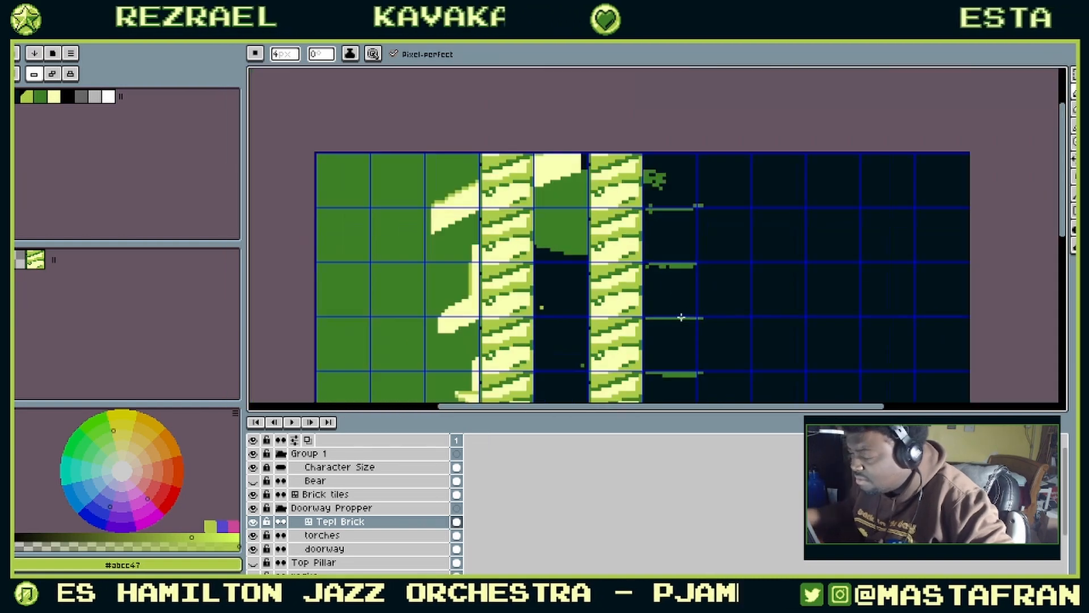
pyautogui.moveTo(661, 319); pyautogui.dragTo(661, 174)
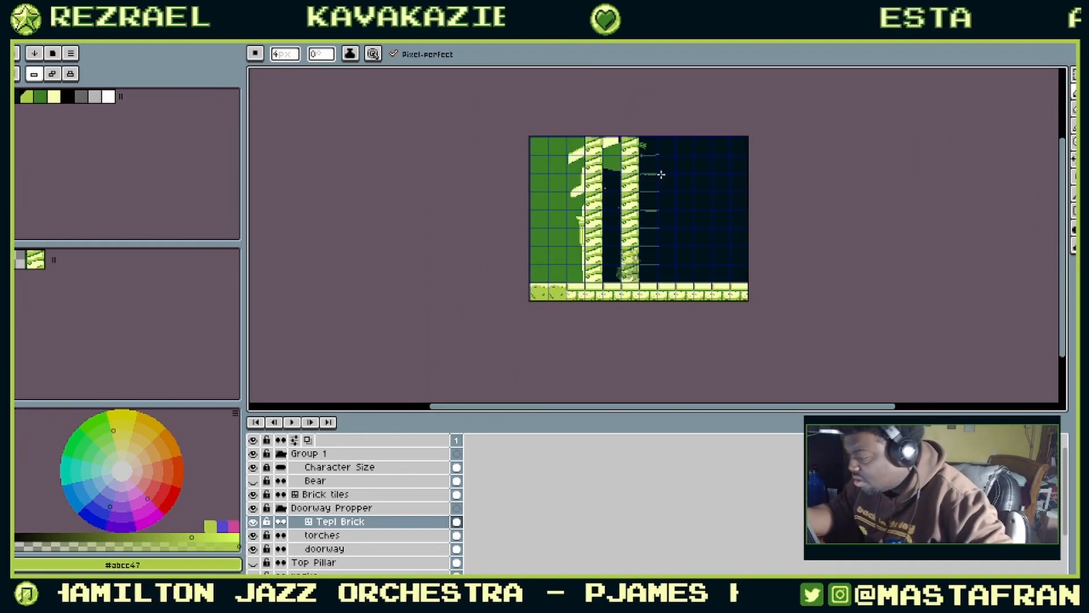
# Step: Paint over the dark green crack at the lower brick's left and touch up the tile's right edge, using colours sampled from the pillar
pyautogui.scroll(3, 661, 175)
pyautogui.keyDown('alt'); pyautogui.click(476, 203); pyautogui.keyUp('alt')
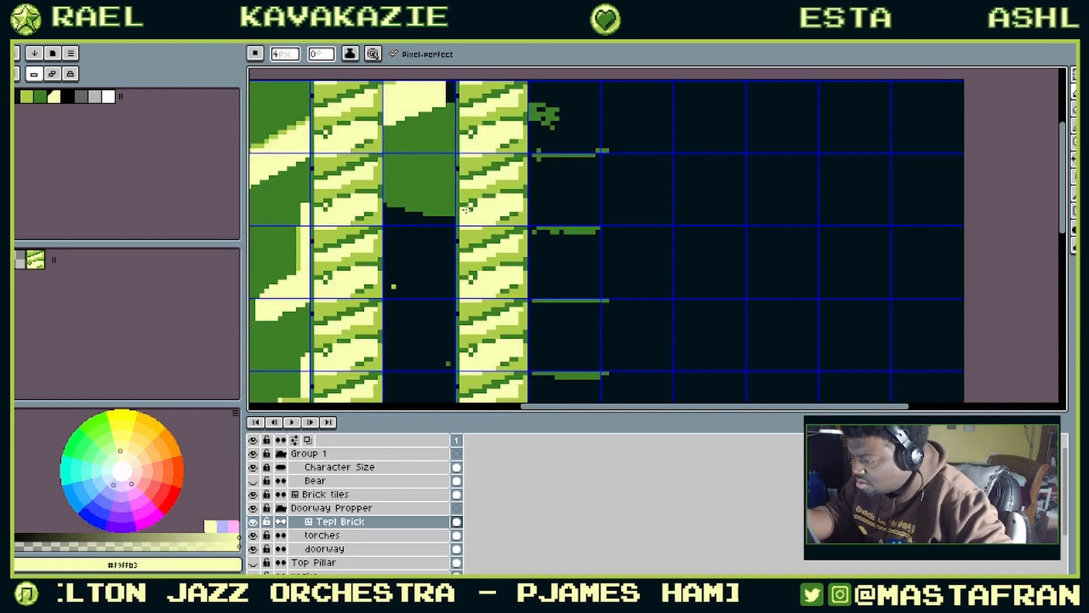
pyautogui.keyDown('alt'); pyautogui.click(478, 199); pyautogui.keyUp('alt')
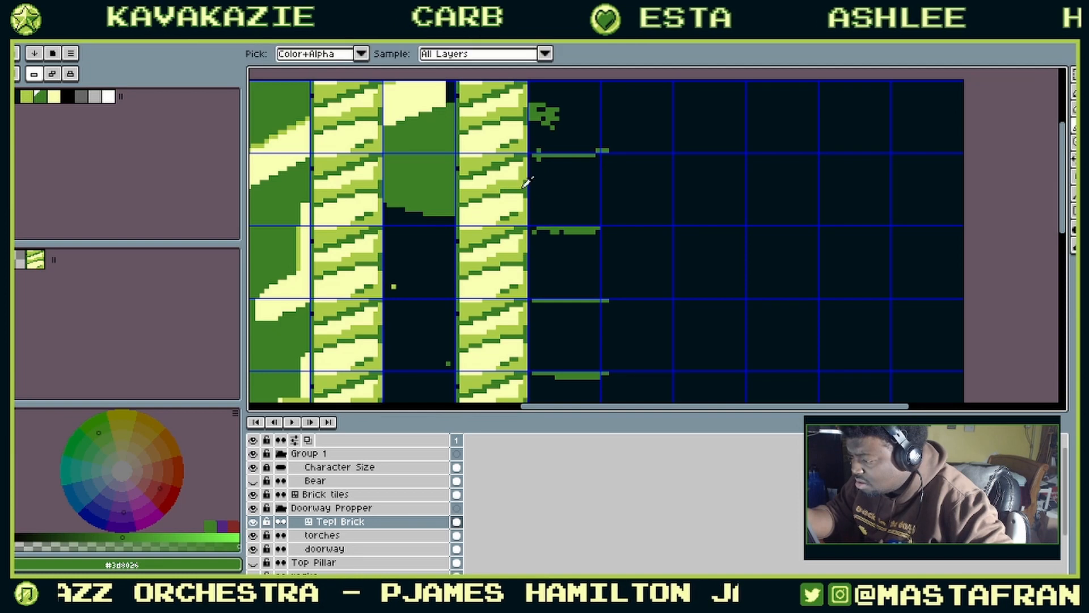
pyautogui.keyDown('alt'); pyautogui.click(528, 196); pyautogui.keyUp('alt')
pyautogui.keyDown('alt'); pyautogui.click(527, 192); pyautogui.keyUp('alt')
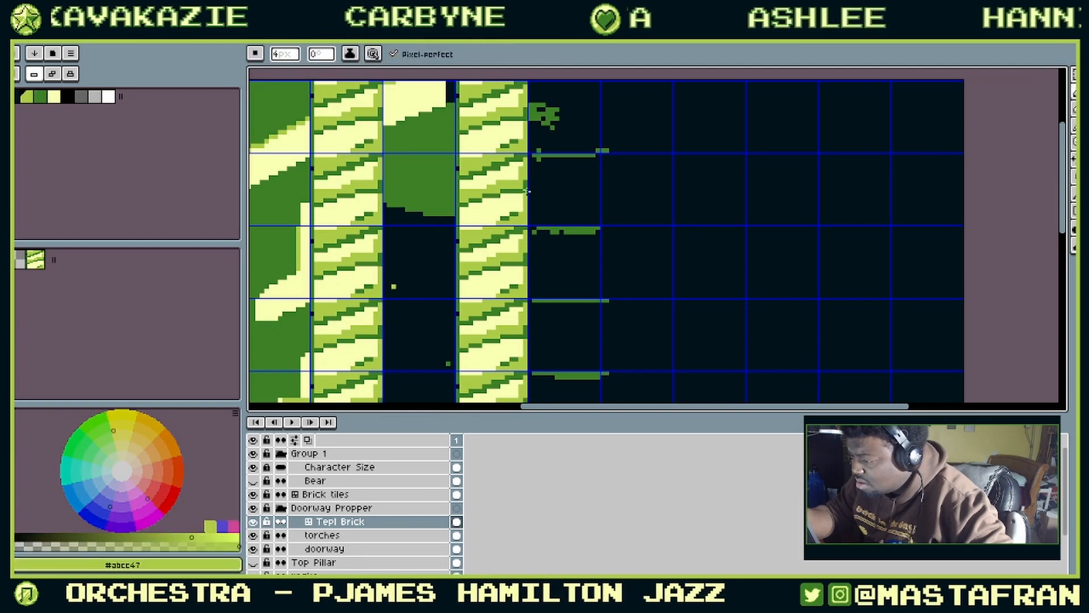
pyautogui.moveTo(533, 275); pyautogui.dragTo(669, 142)
pyautogui.moveTo(639, 201); pyautogui.dragTo(592, 255)
pyautogui.press('alt')
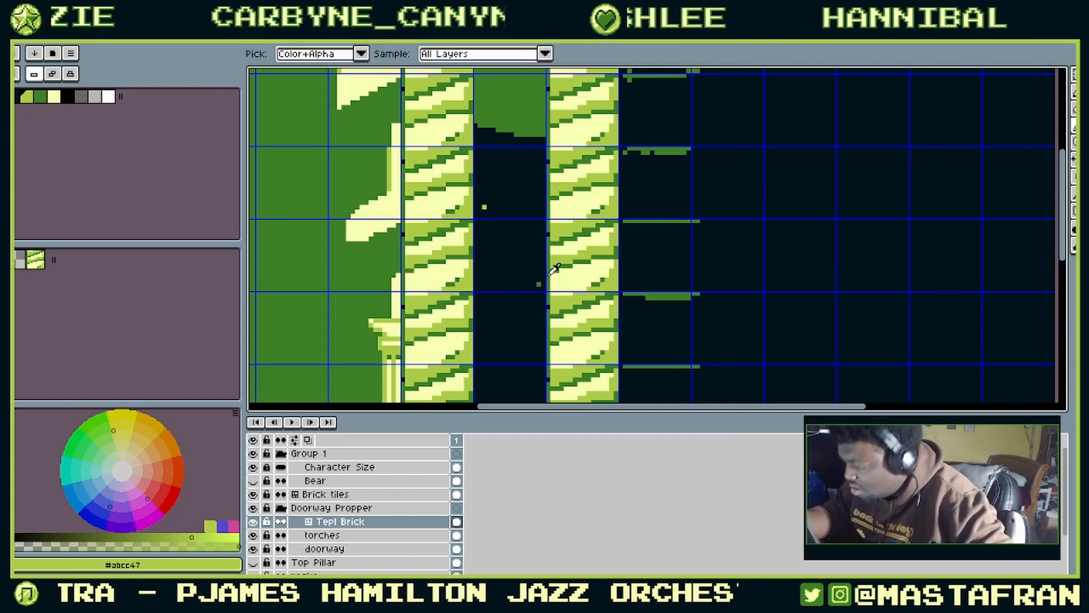
pyautogui.keyDown('alt'); pyautogui.click(551, 273); pyautogui.keyUp('alt')
pyautogui.scroll(-5, 671, 161)
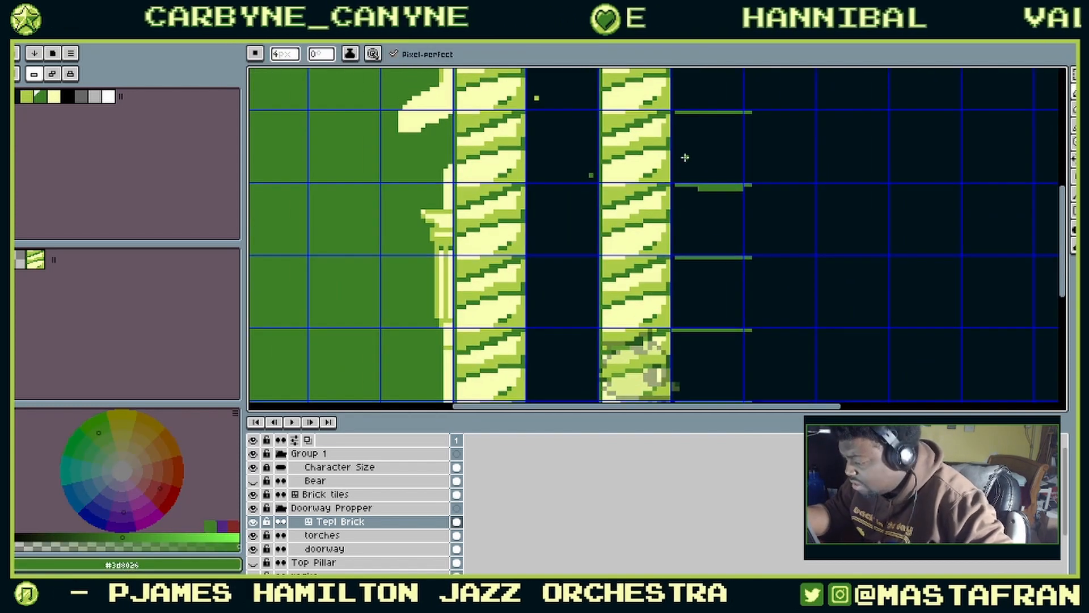
pyautogui.scroll(3, 749, 200)
pyautogui.scroll(-1, 749, 189)
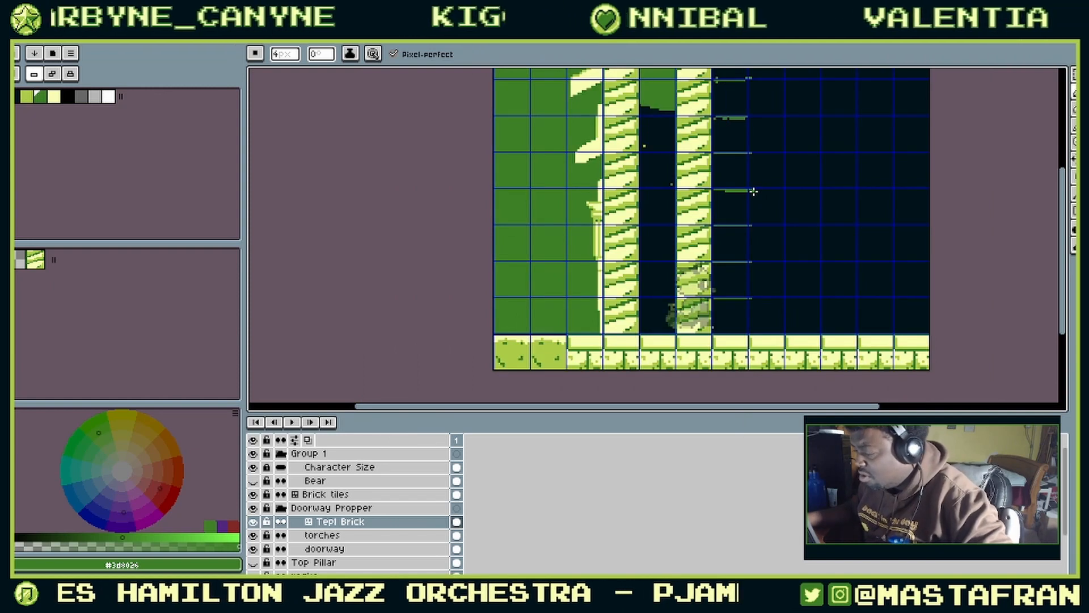
# Step: Convert the Tepl Brick tilemap layer into a regular layer
pyautogui.rightClick(378, 520)
pyautogui.moveTo(502, 551)
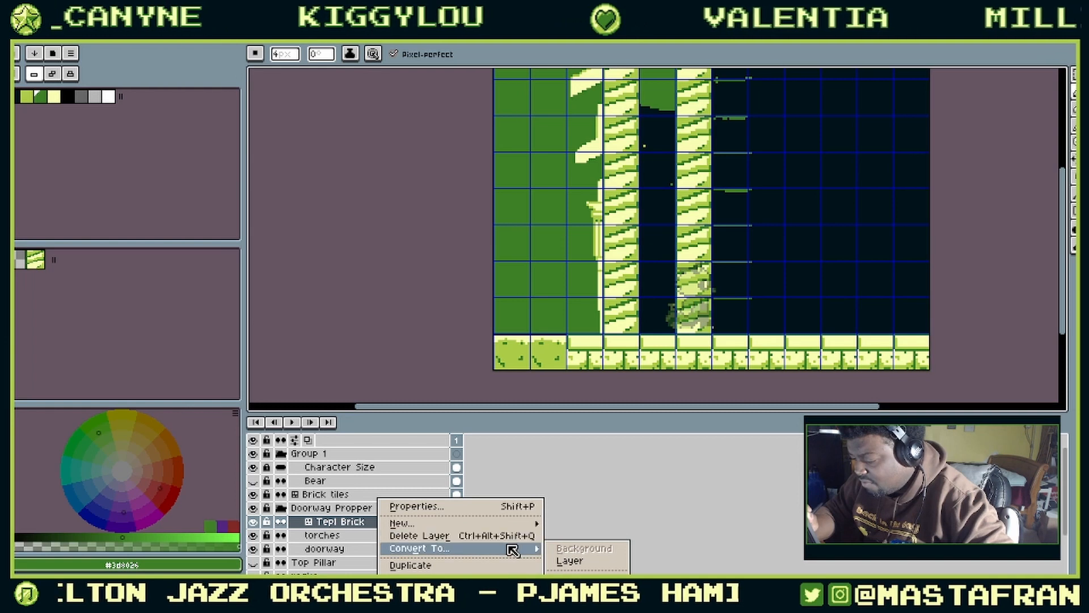
pyautogui.click(567, 561)
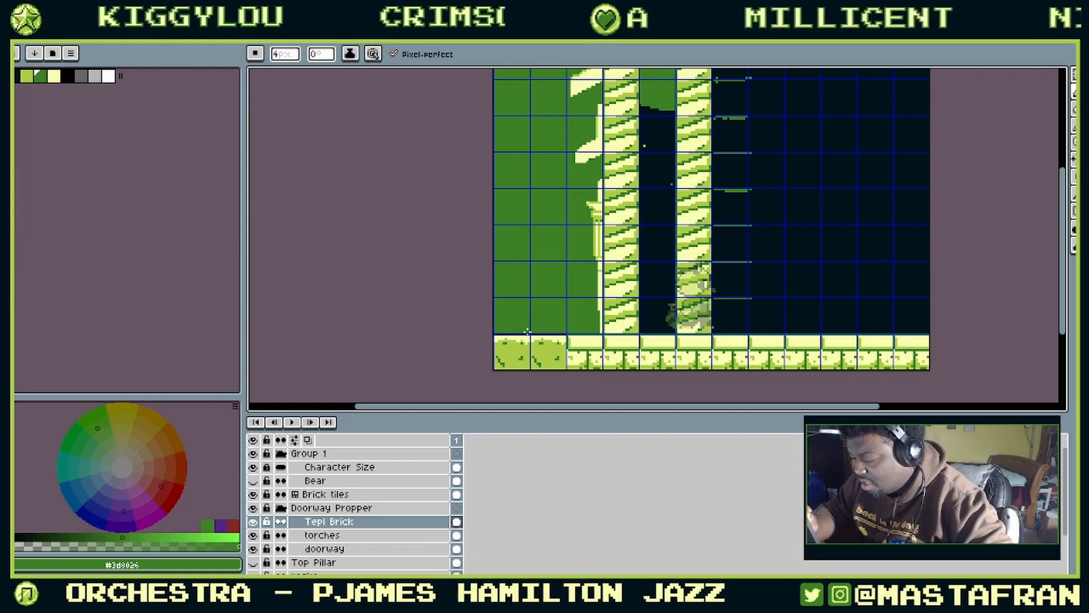
pyautogui.press('q')
pyautogui.moveTo(699, 128); pyautogui.dragTo(673, 193)
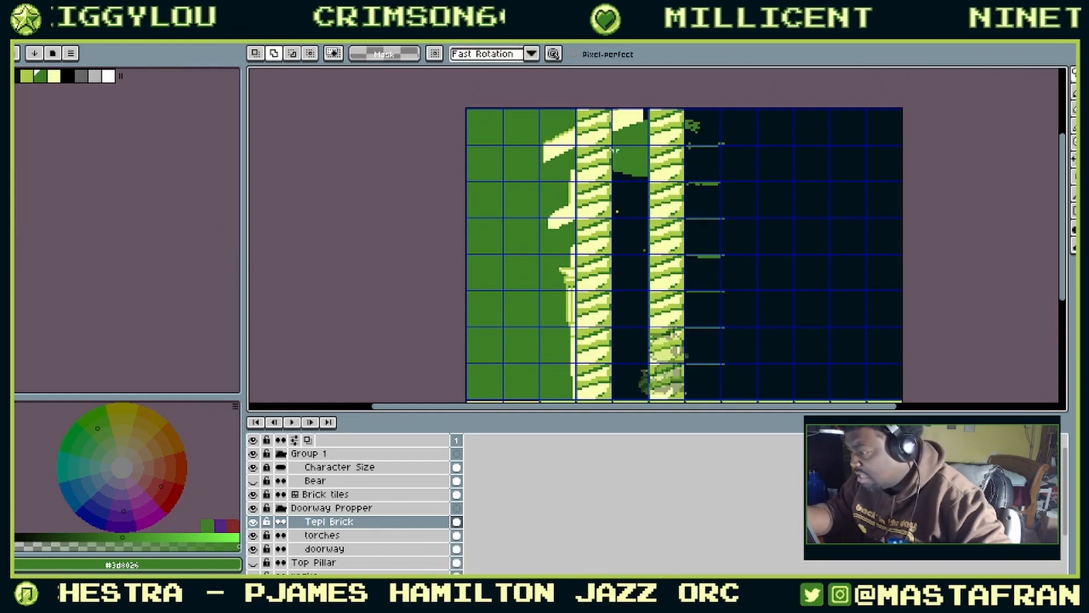
pyautogui.moveTo(578, 99); pyautogui.dragTo(574, 85)
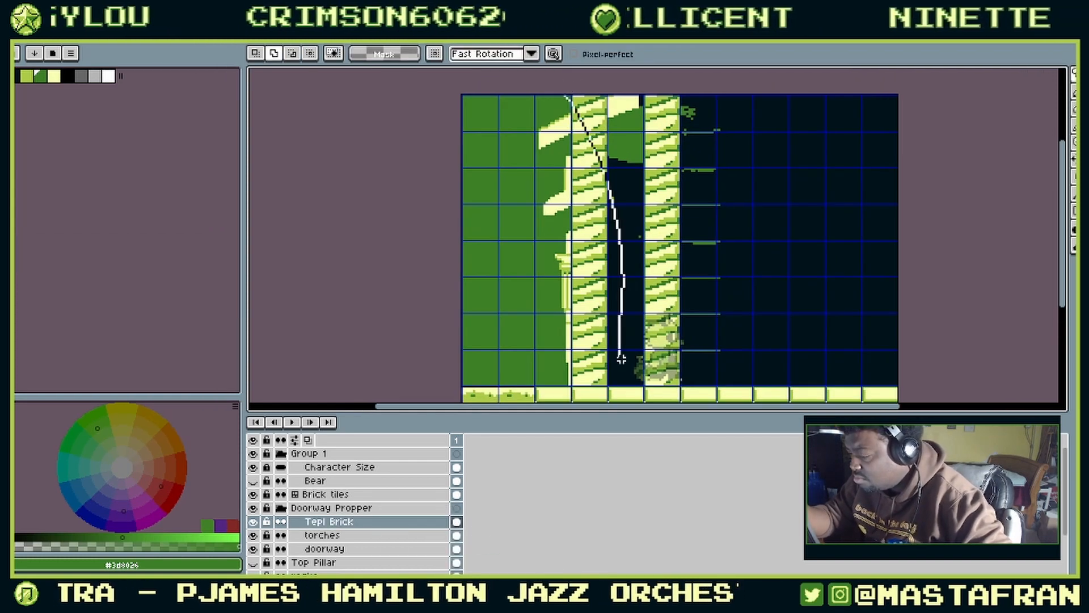
pyautogui.scroll(3, 623, 91)
pyautogui.scroll(-10, 599, 389)
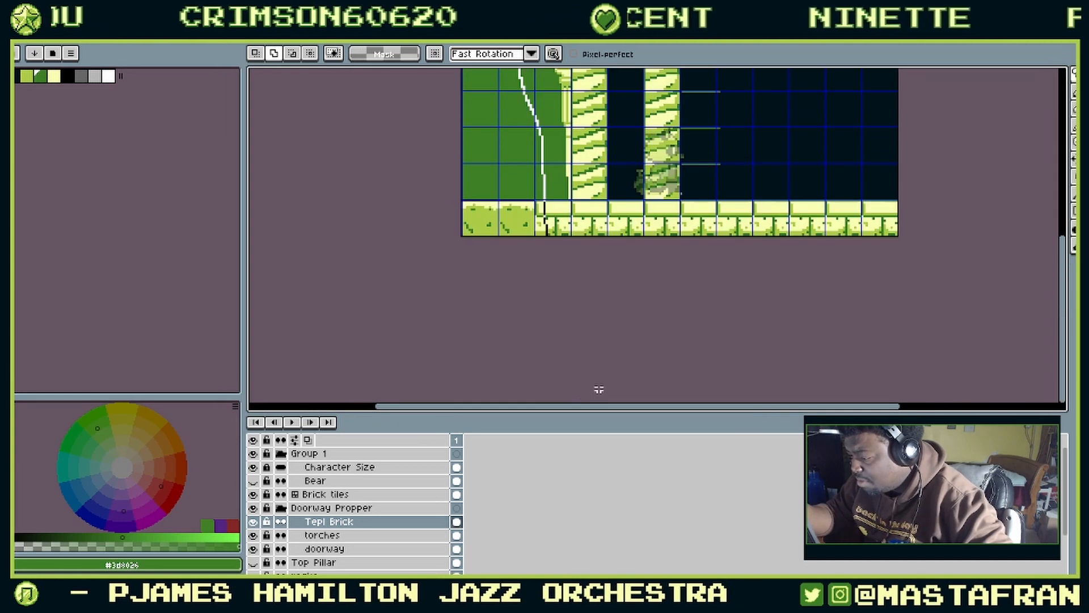
pyautogui.scroll(6, 631, 74)
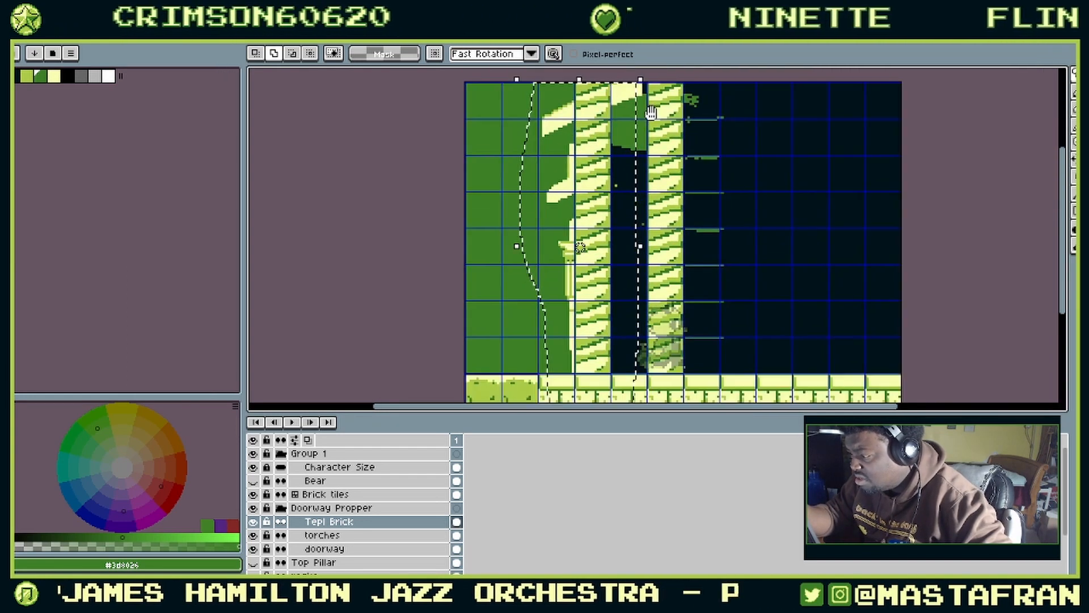
pyautogui.moveTo(601, 244); pyautogui.dragTo(626, 236)
pyautogui.hotkey('ctrl', 'z')
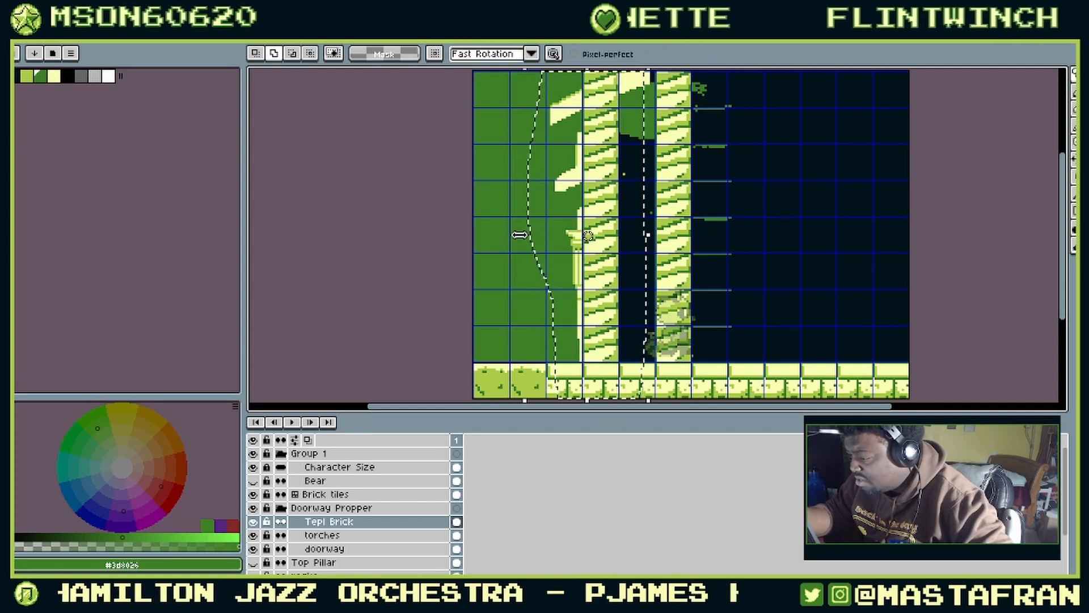
pyautogui.moveTo(522, 236); pyautogui.dragTo(536, 240)
pyautogui.hotkey('ctrl', 'z')
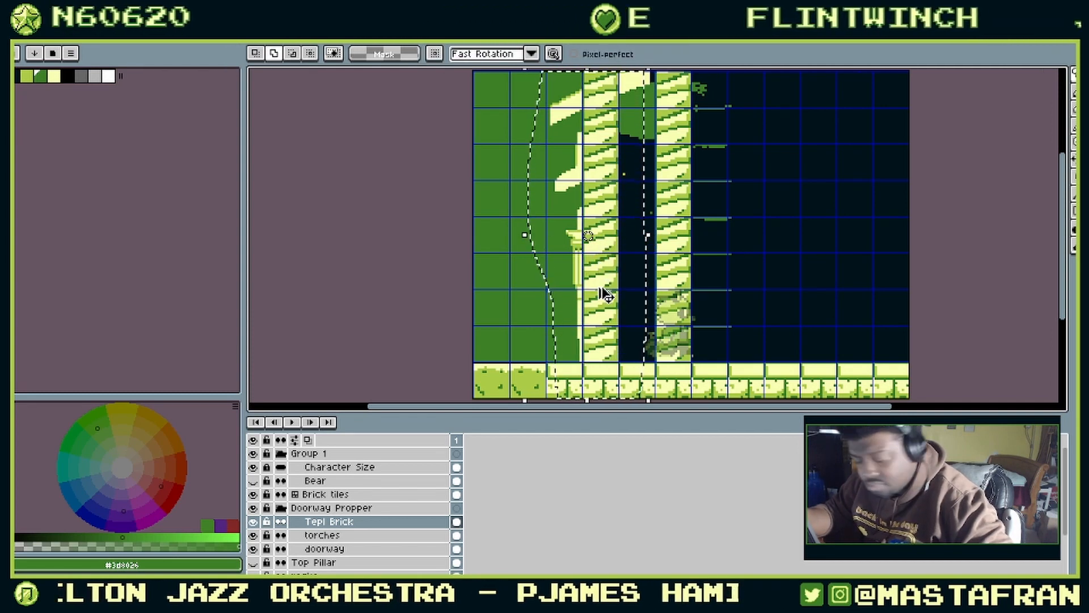
pyautogui.hotkey('ctrl', 'd')
# Step: Select the full height of the doorway's left pillar and squeeze the selection to 10 px wide
pyautogui.moveTo(683, 297); pyautogui.dragTo(702, 293)
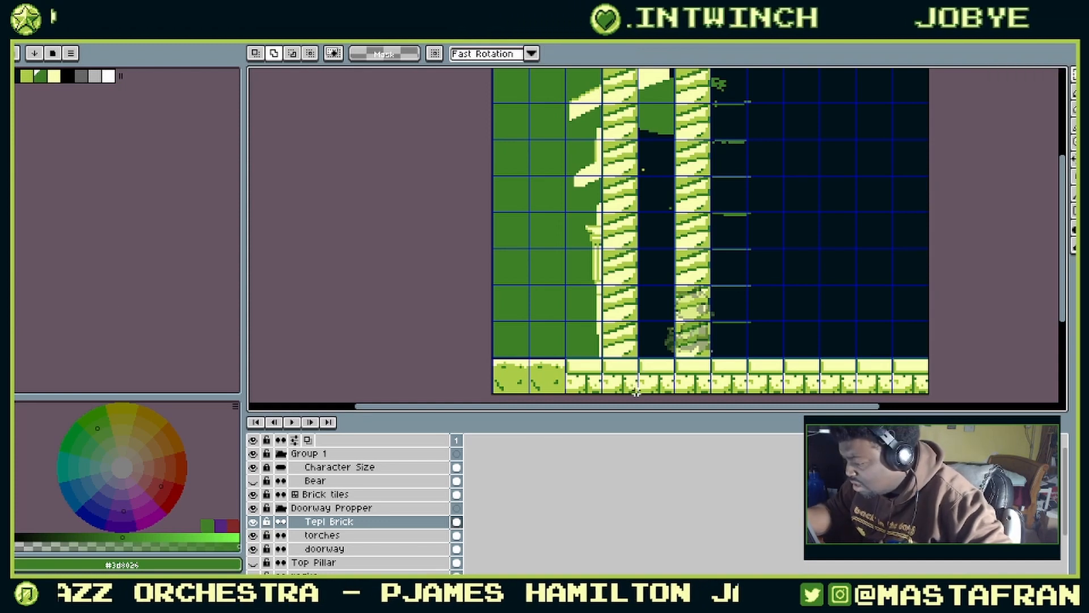
pyautogui.scroll(3, 602, 71)
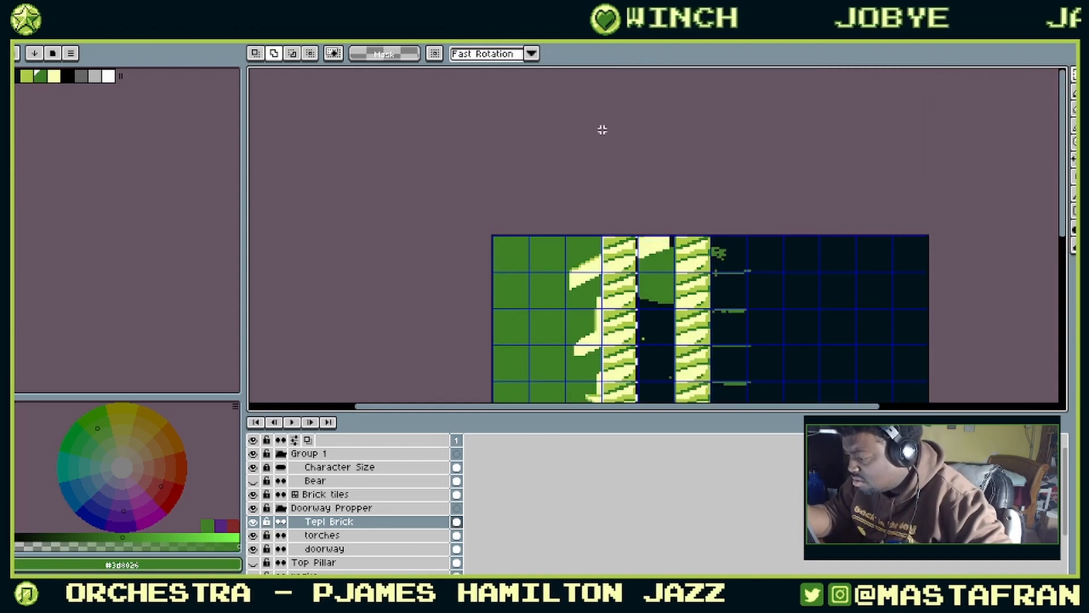
pyautogui.scroll(-2, 596, 214)
pyautogui.click(619, 275)
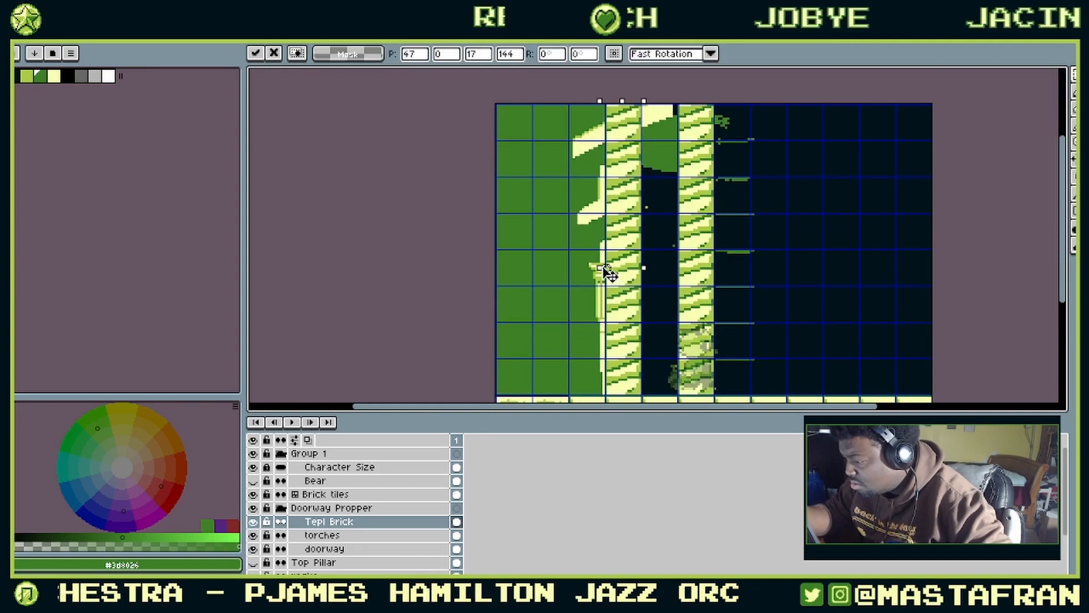
pyautogui.moveTo(644, 268); pyautogui.dragTo(629, 268)
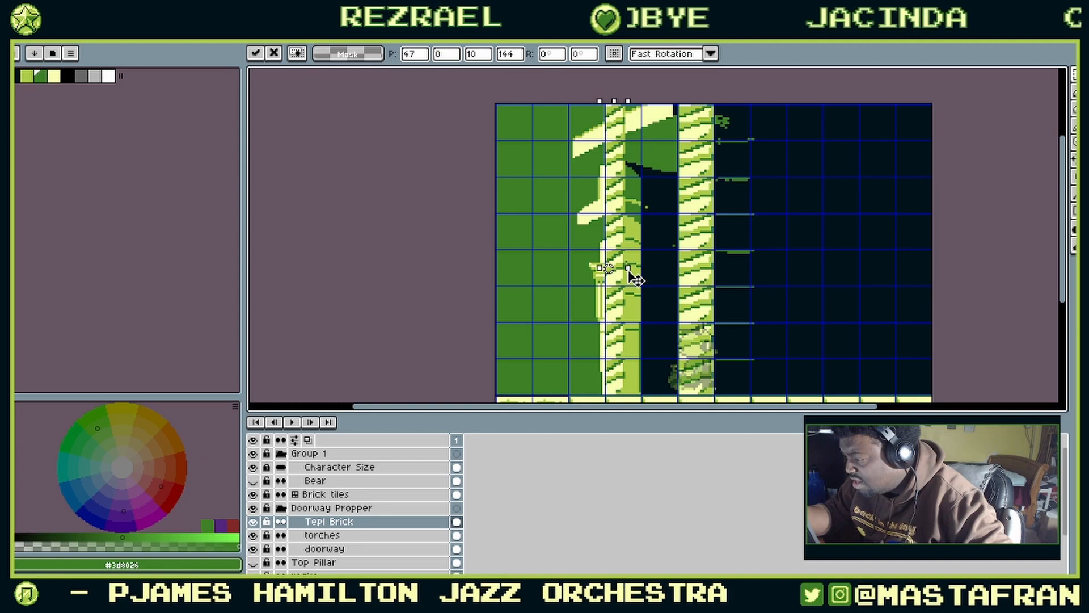
pyautogui.press('Return')
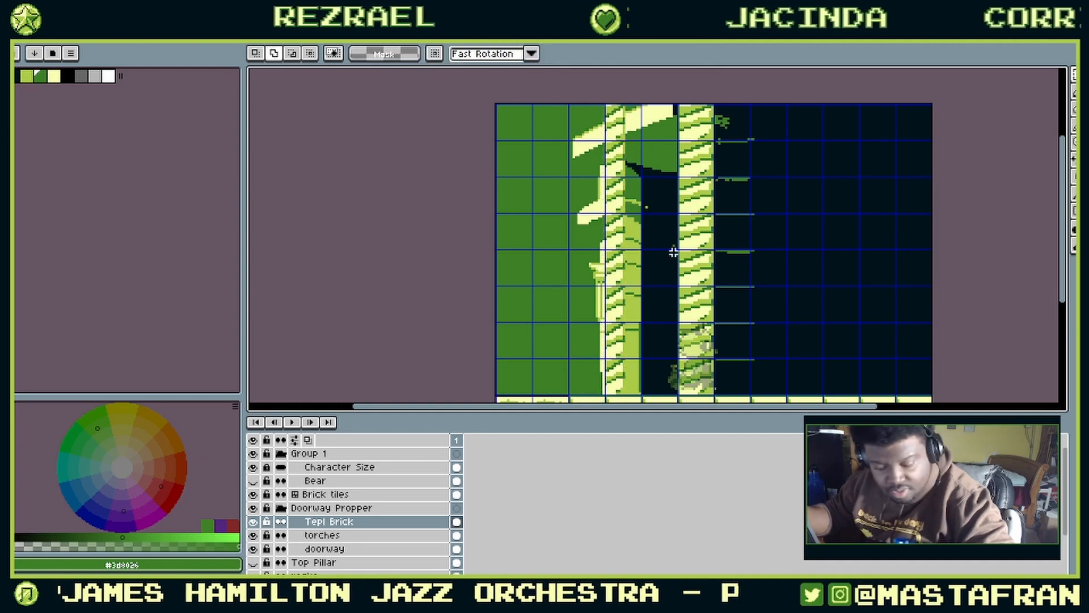
# Step: Select the strip exposed beside the narrowed pillar, fill it with near-black #00131a, and clear the selection
pyautogui.moveTo(650, 214); pyautogui.dragTo(603, 222)
pyautogui.moveTo(577, 112); pyautogui.dragTo(596, 307)
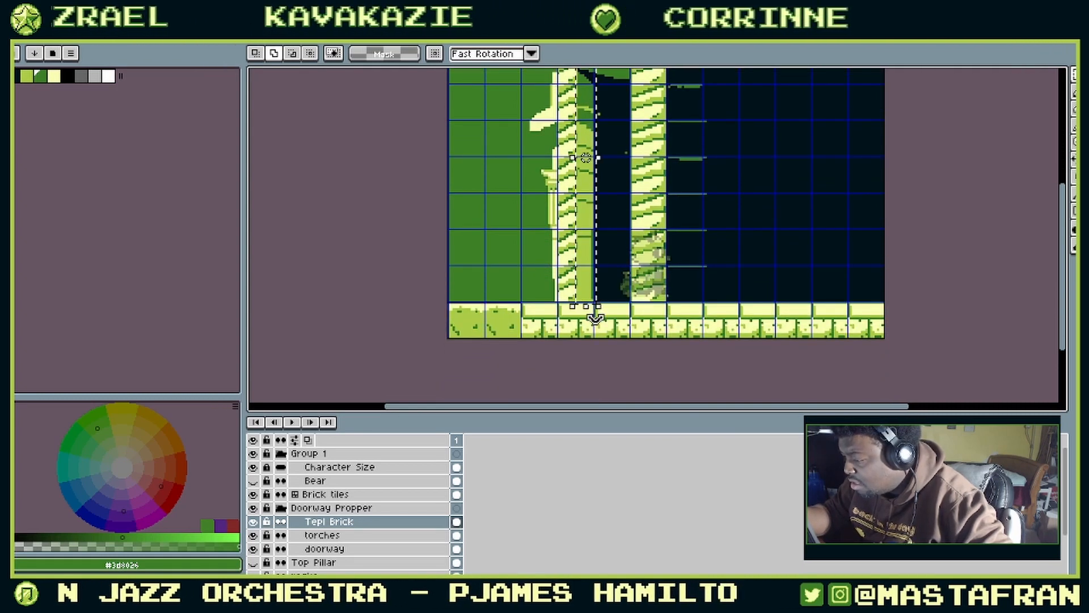
pyautogui.press('g')
pyautogui.keyDown('alt'); pyautogui.click(614, 240); pyautogui.keyUp('alt')
pyautogui.click(587, 241)
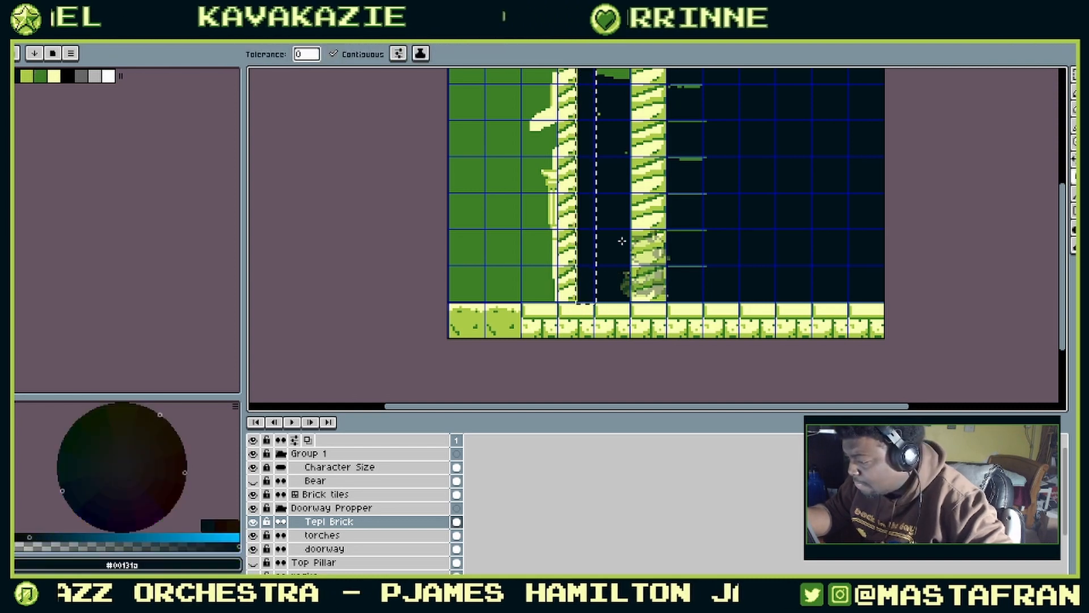
pyautogui.scroll(3, 623, 241)
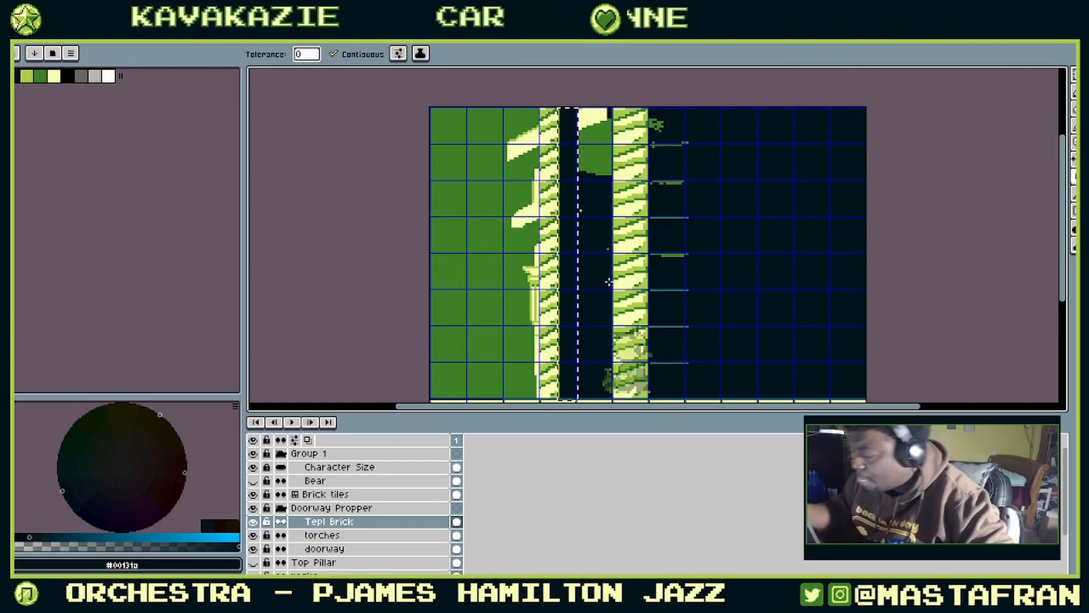
pyautogui.scroll(1, 609, 282)
pyautogui.scroll(2, 577, 251)
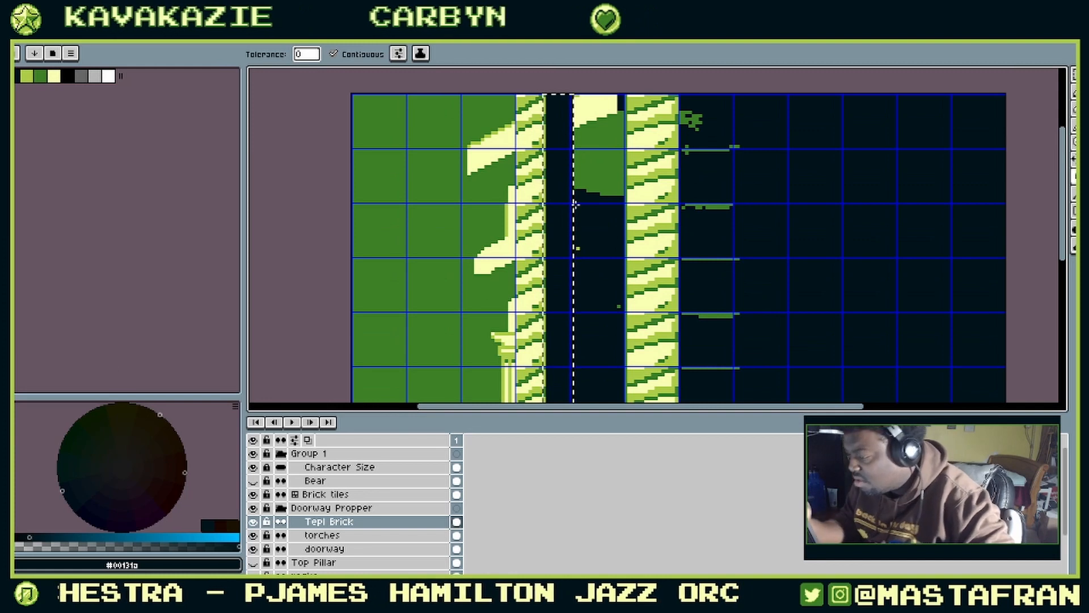
pyautogui.press('v')
pyautogui.press('f')
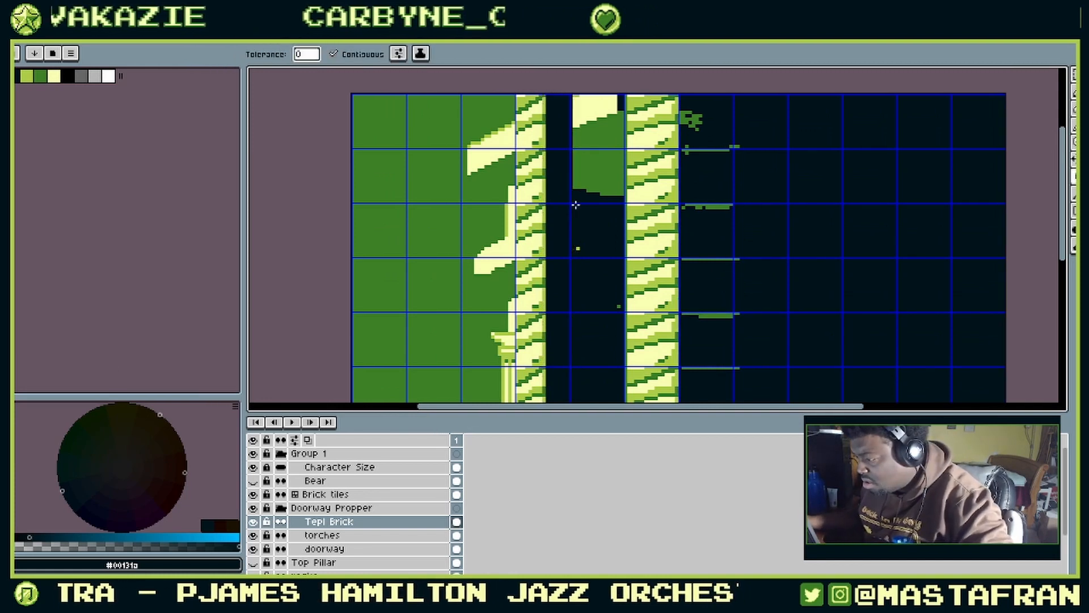
# Step: Draw a light green #abcc47 seam line from the narrowed pillar's right edge across the dark strip and sample near-black for trimming its end
pyautogui.scroll(1, 574, 217)
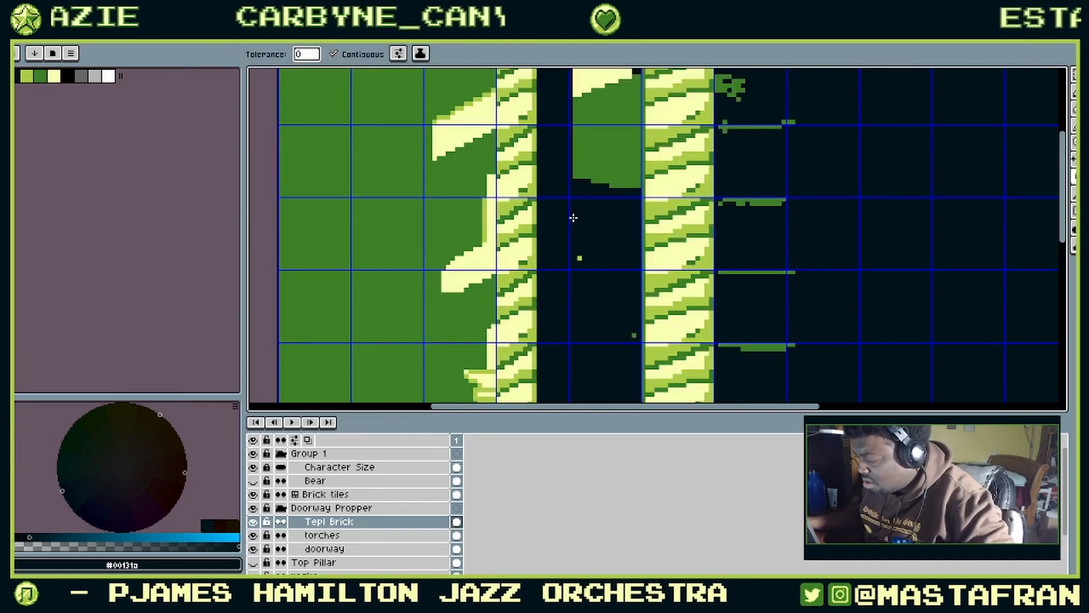
pyautogui.press('b')
pyautogui.keyDown('alt'); pyautogui.click(535, 205); pyautogui.keyUp('alt')
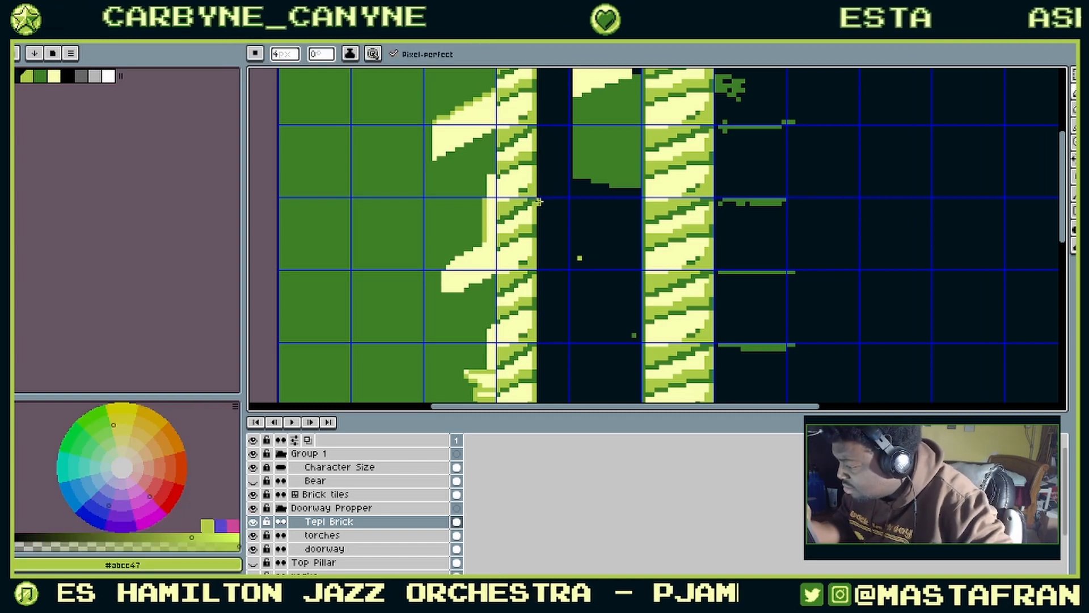
pyautogui.moveTo(539, 200); pyautogui.dragTo(570, 200)
pyautogui.moveTo(535, 234); pyautogui.dragTo(558, 232)
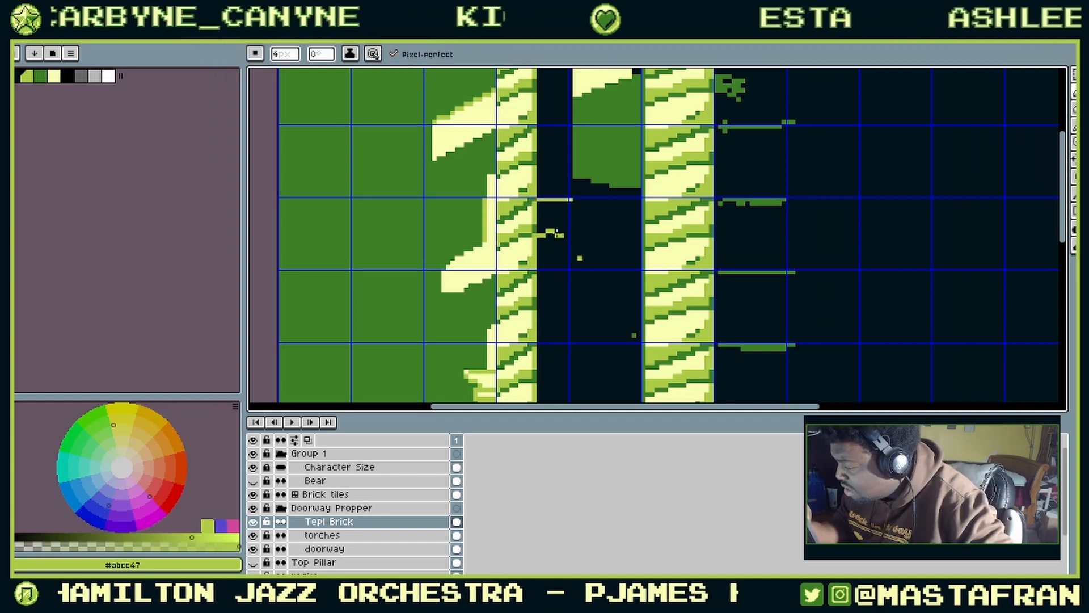
pyautogui.hotkey('ctrl', 'z')
pyautogui.press('alt')
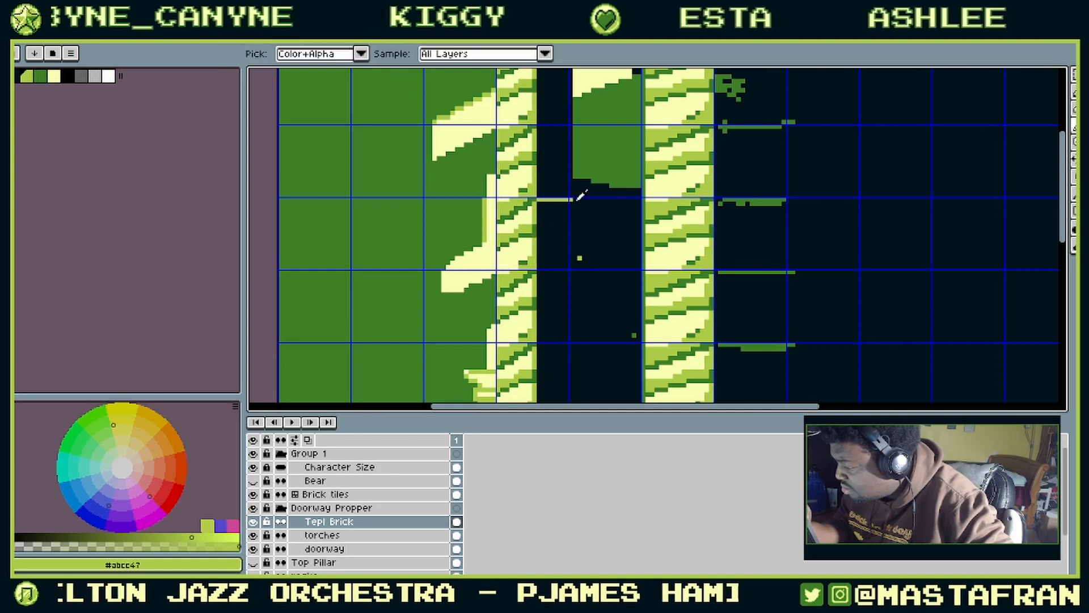
pyautogui.click(578, 198)
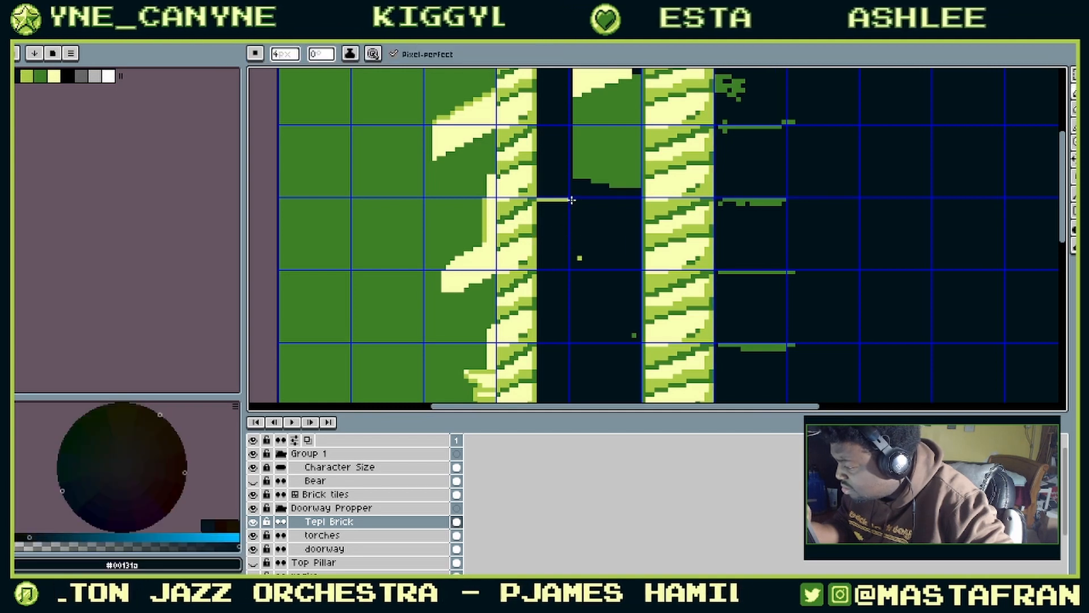
# Step: Add a second light green seam line below the first and redraw the first one slightly higher, erasing the old line in near-black
pyautogui.click(537, 240)
pyautogui.hotkey('ctrl', 'z')
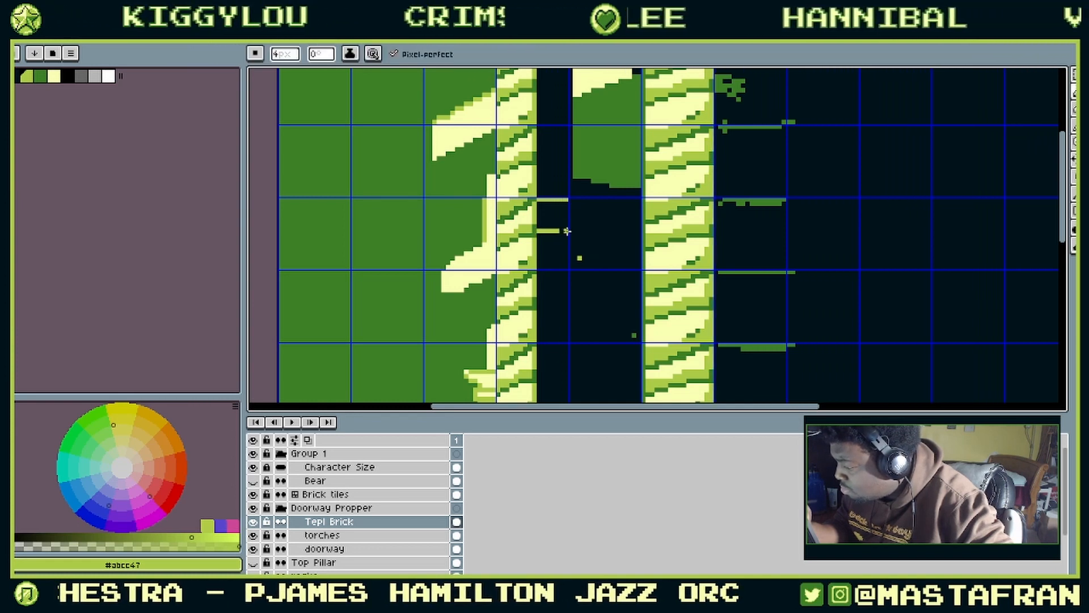
pyautogui.keyDown('alt'); pyautogui.click(548, 201); pyautogui.keyUp('alt')
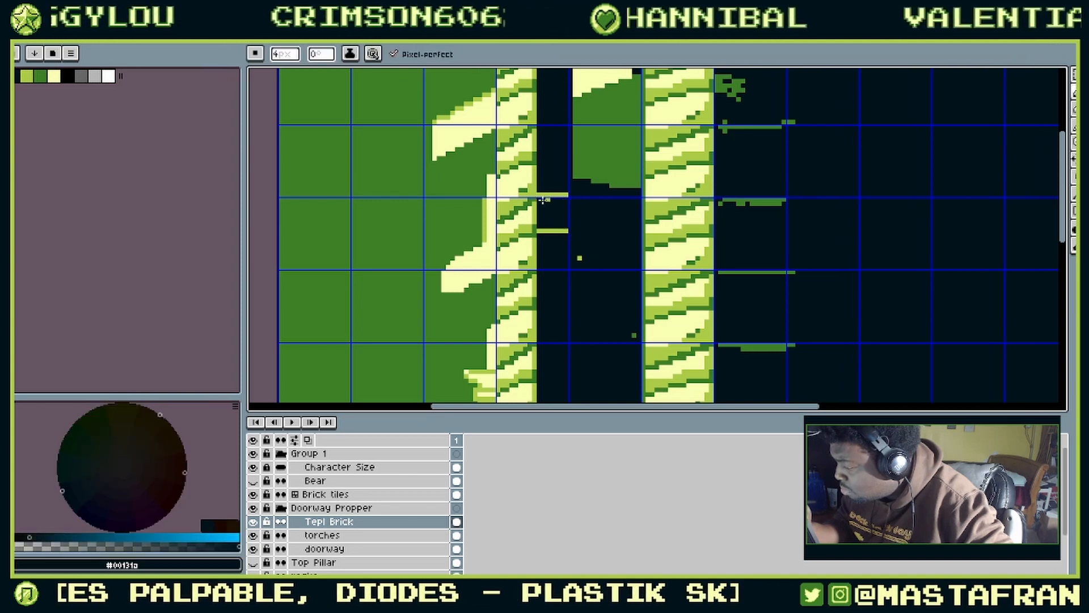
pyautogui.keyDown('alt'); pyautogui.click(551, 231); pyautogui.keyUp('alt')
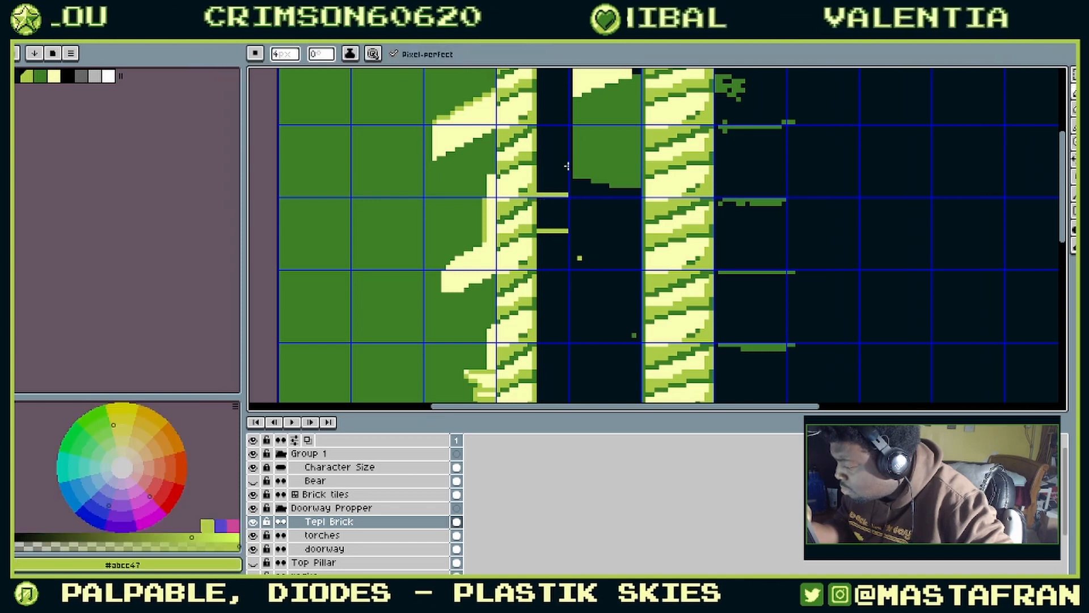
# Step: Draw light green #abcc47 seam lines across the dark strip beside the left pillar's upper and middle bricks
pyautogui.moveTo(539, 163); pyautogui.dragTo(526, 259)
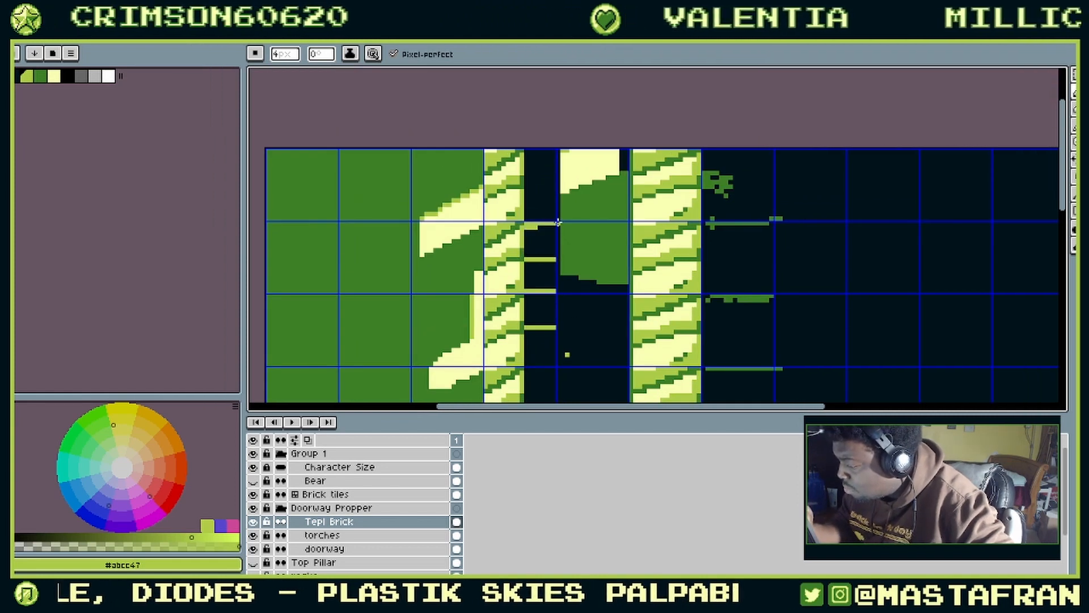
pyautogui.moveTo(546, 198); pyautogui.dragTo(512, 265)
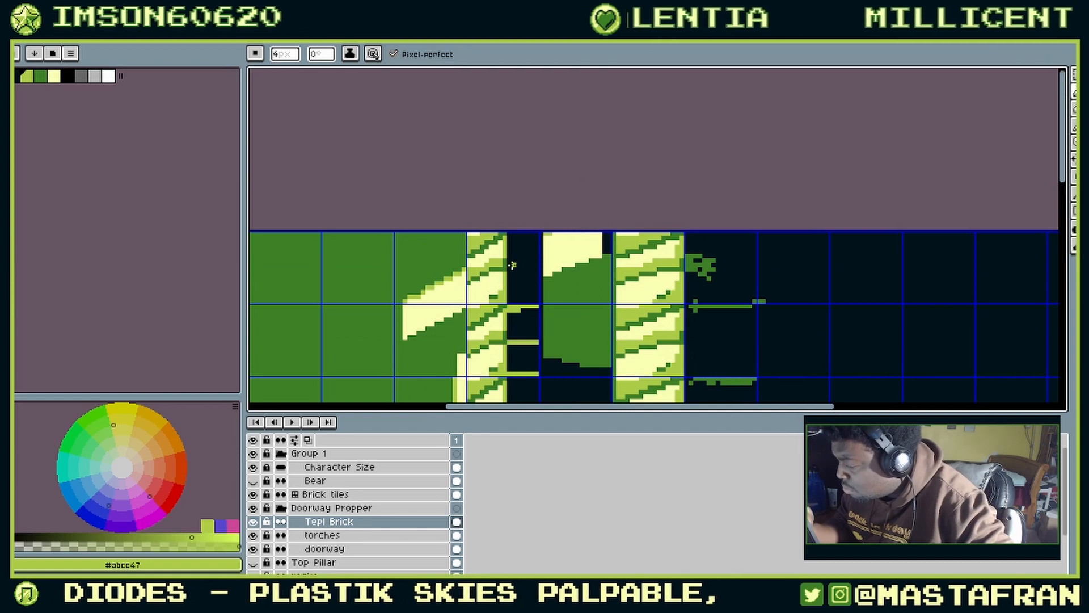
pyautogui.scroll(-5, 596, 260)
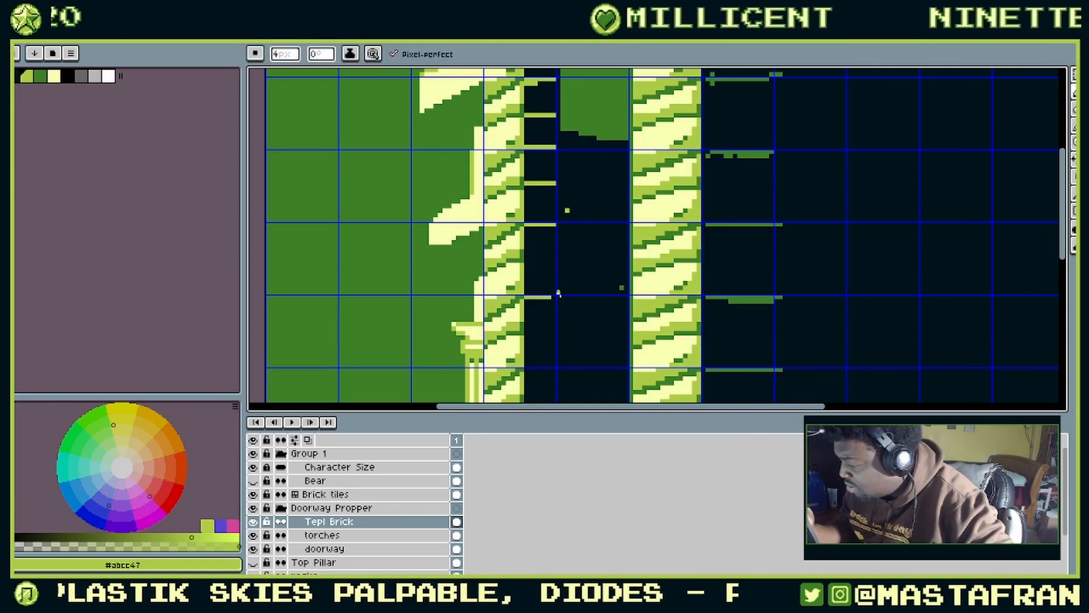
pyautogui.scroll(-4, 562, 239)
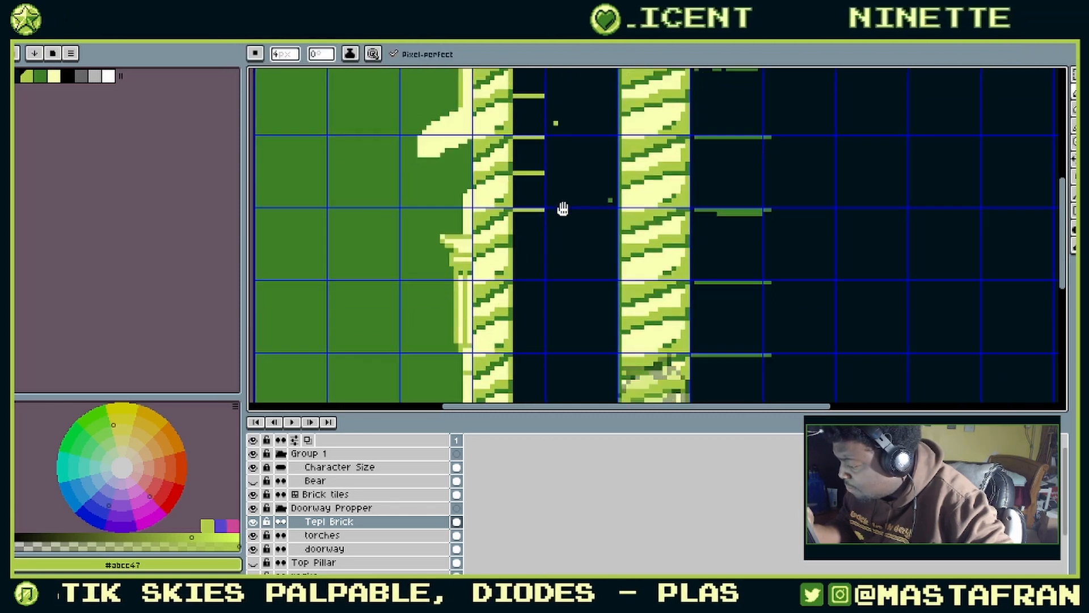
# Step: Continue the light green seam lines across the dark strip beside the left pillar's lower bricks, down towards the floor
pyautogui.scroll(2, 552, 227)
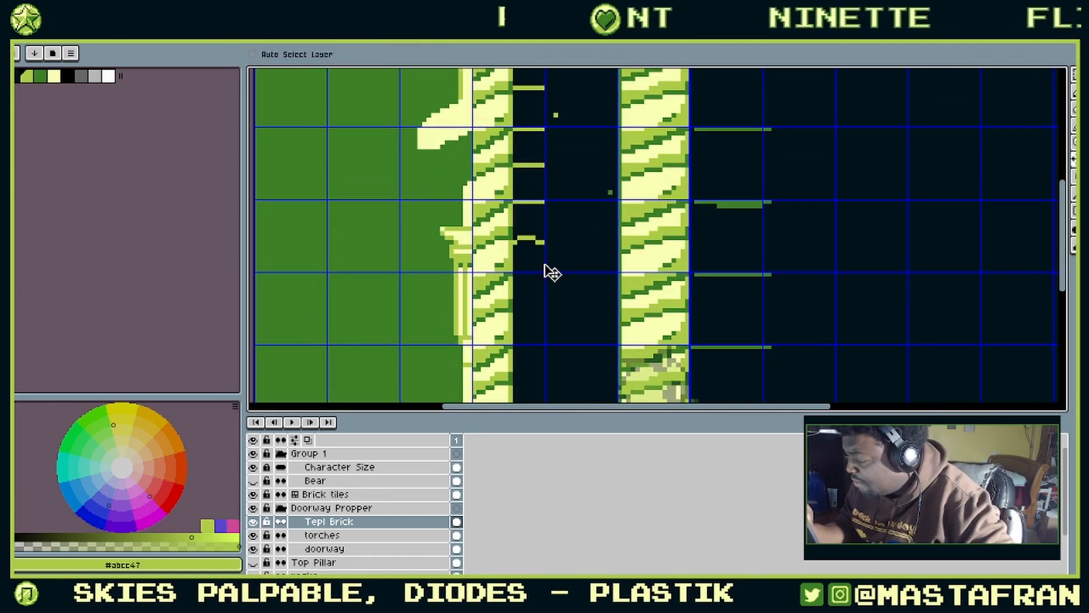
pyautogui.moveTo(546, 248)
pyautogui.mouseDown()
pyautogui.moveTo(530, 280)
pyautogui.moveTo(537, 252)
pyautogui.mouseUp()
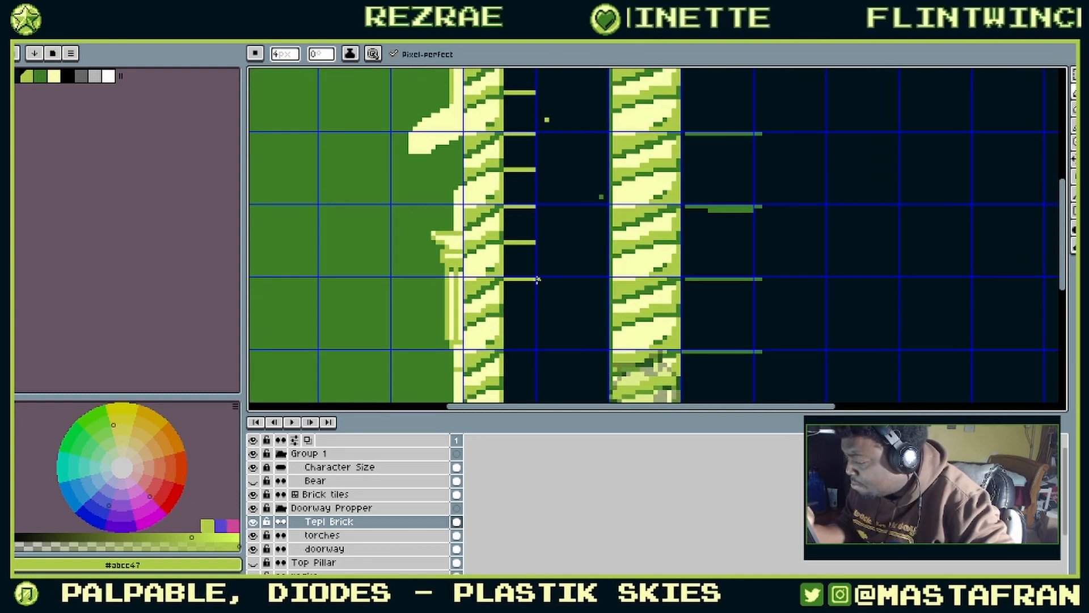
pyautogui.scroll(-2, 527, 249)
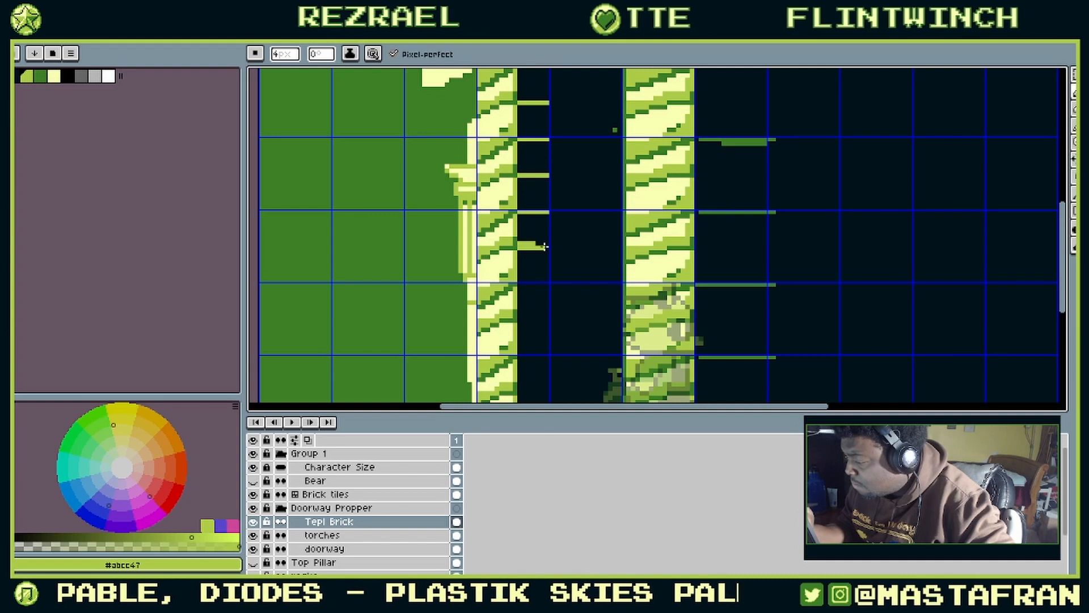
pyautogui.moveTo(545, 247); pyautogui.dragTo(549, 248)
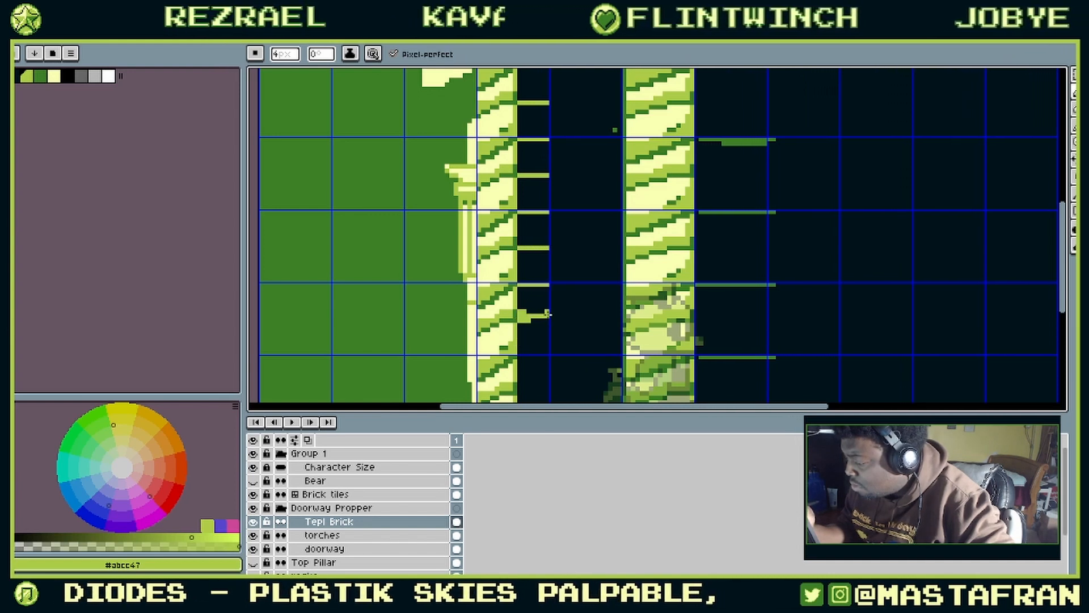
pyautogui.scroll(-3, 547, 313)
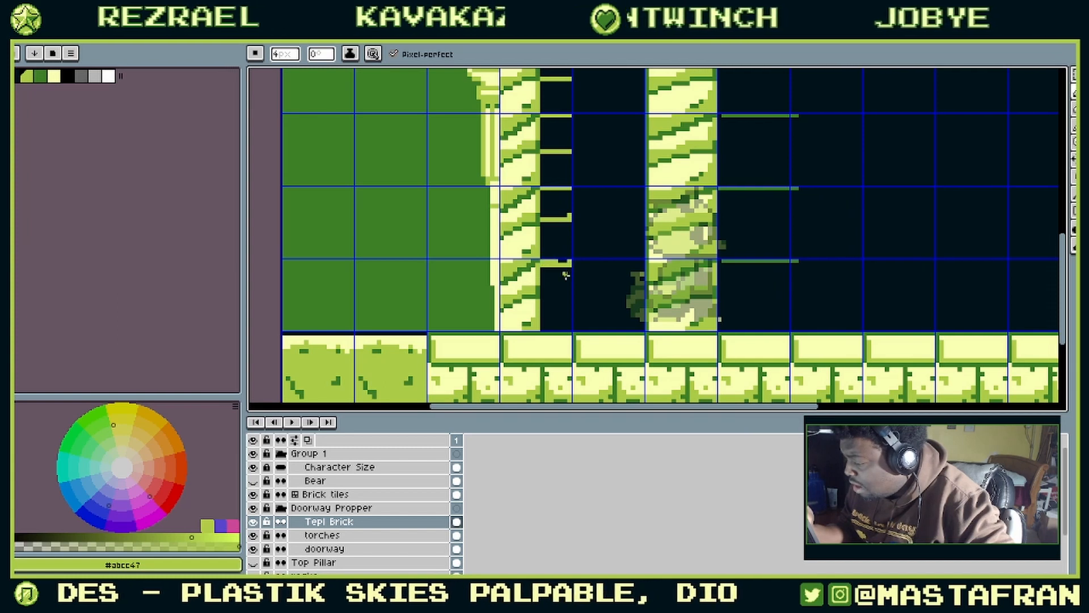
pyautogui.scroll(-3, 571, 293)
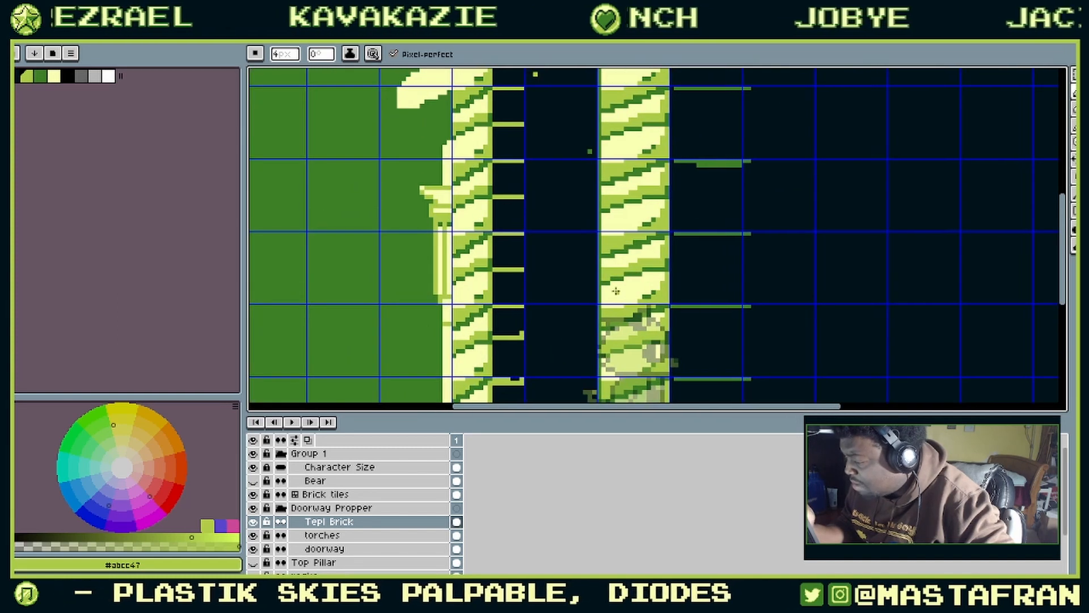
# Step: Hide the green background layer, the doorway layer and the torches layer
pyautogui.scroll(-1, 641, 287)
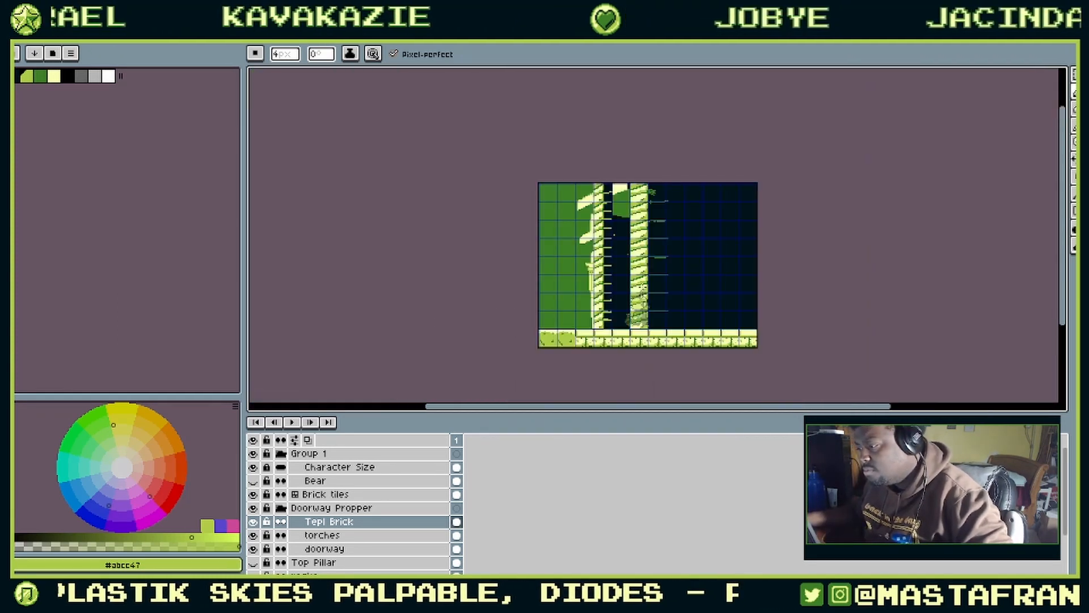
pyautogui.scroll(-3, 288, 567)
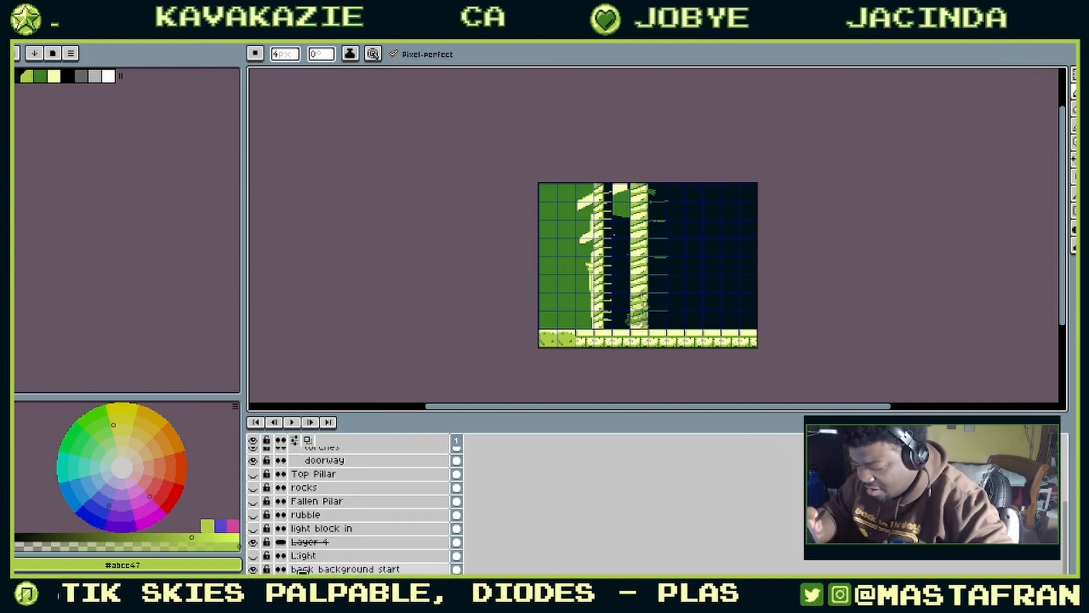
pyautogui.scroll(-1, 303, 572)
pyautogui.click(253, 577)
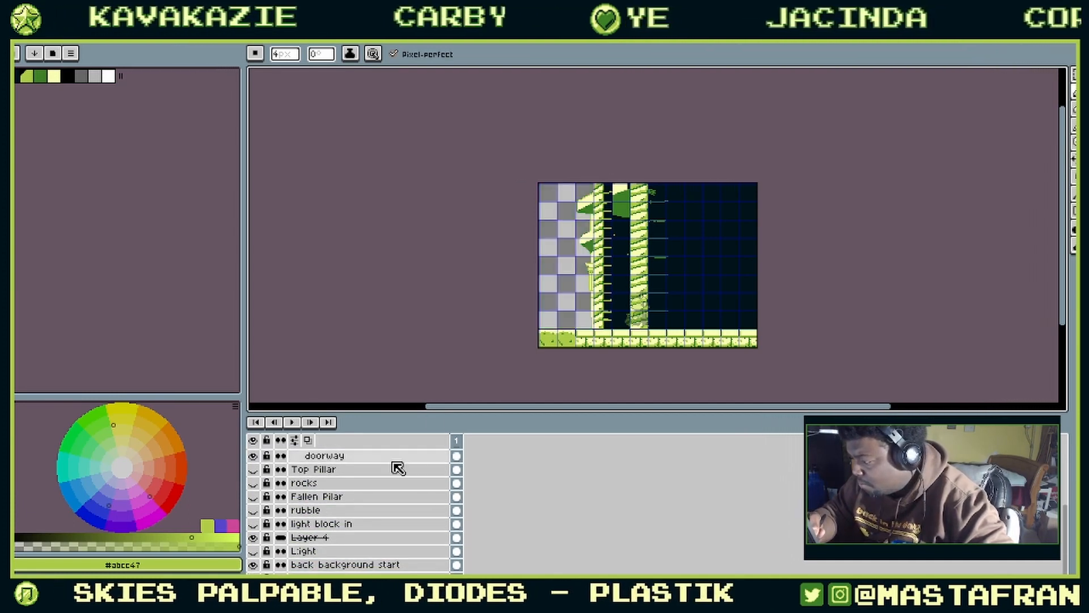
pyautogui.scroll(4, 358, 496)
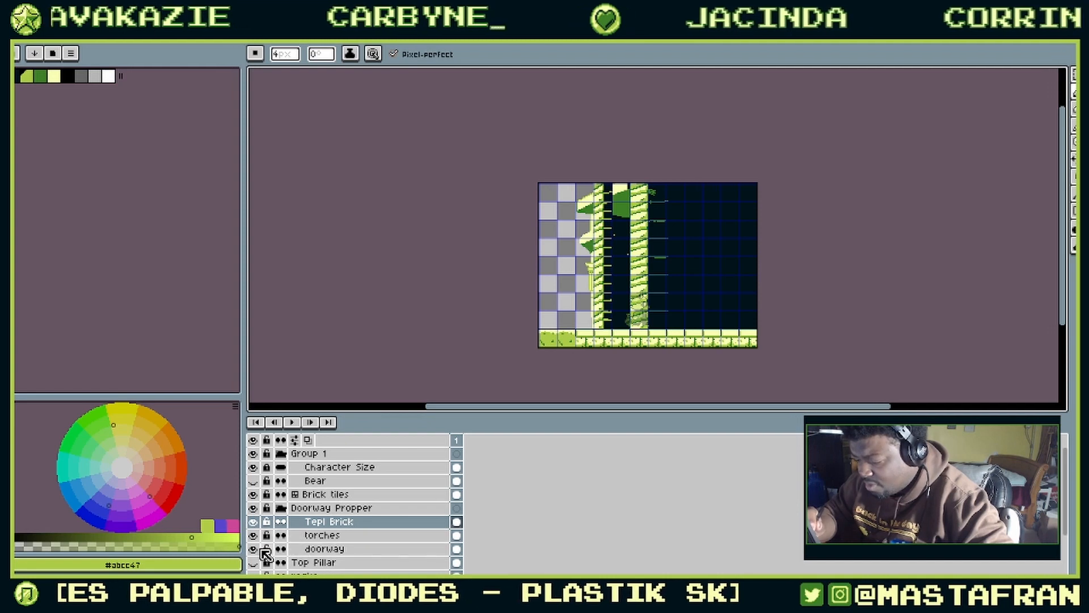
pyautogui.click(253, 548)
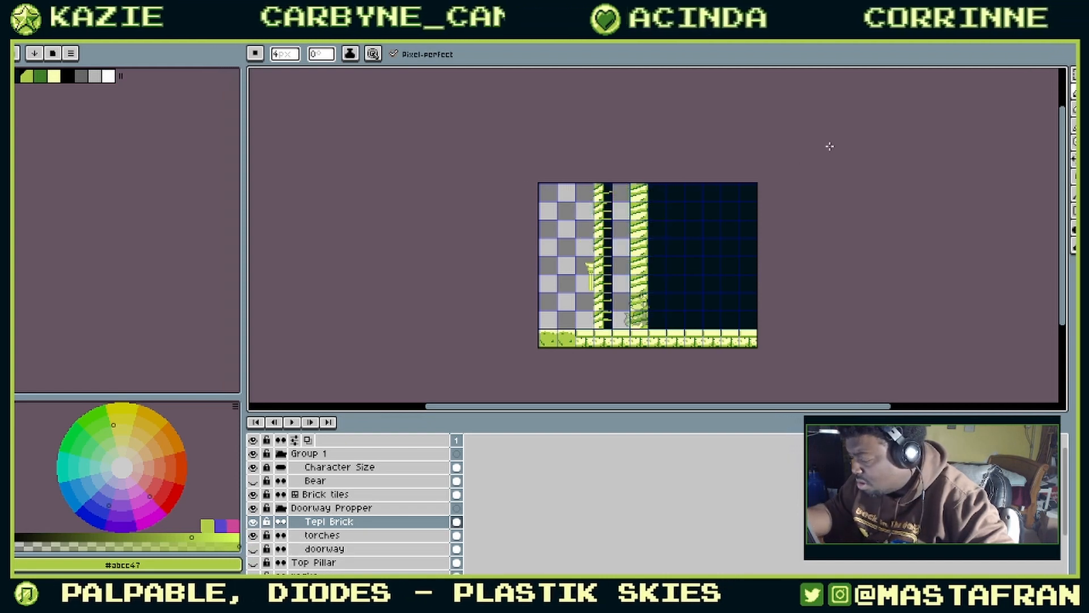
pyautogui.click(253, 535)
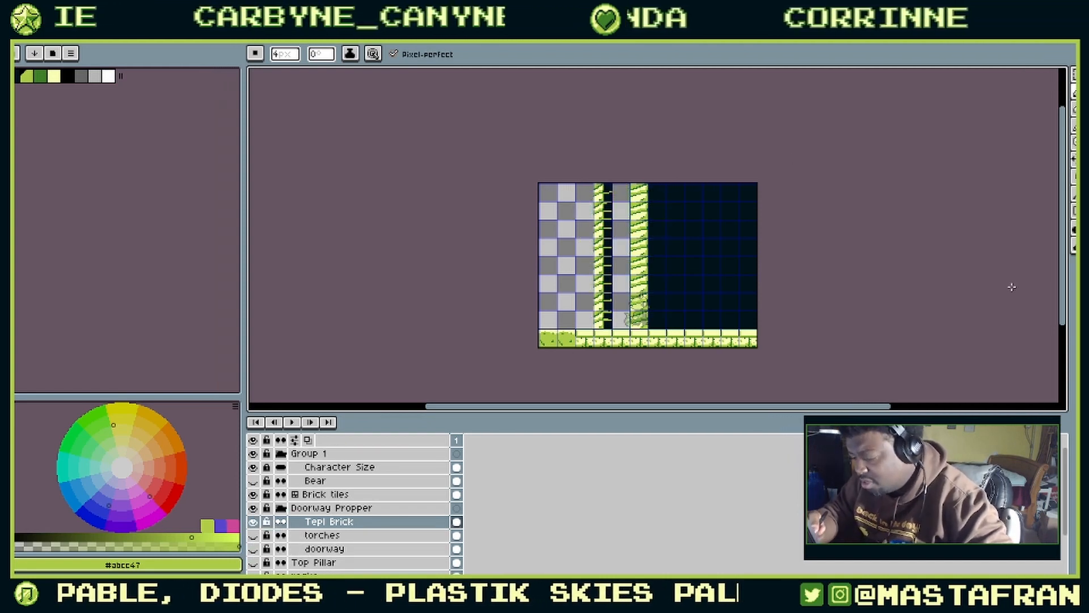
# Step: Lasso the whole left pillar with its dark side strip and squash it down from the top to 138 px high
pyautogui.scroll(1, 754, 264)
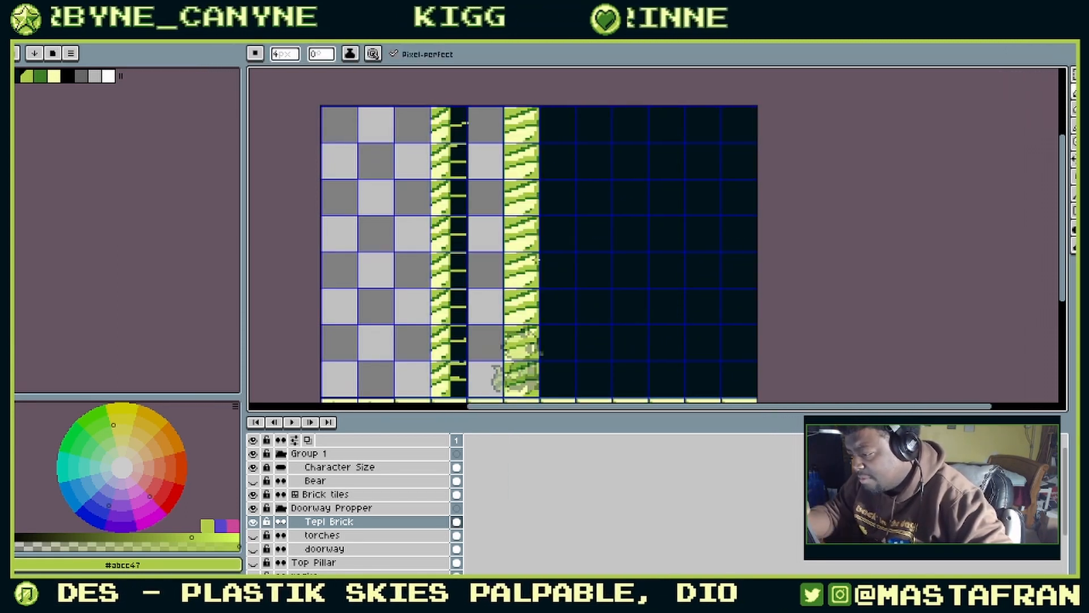
pyautogui.moveTo(536, 259); pyautogui.dragTo(679, 269)
pyautogui.press('m')
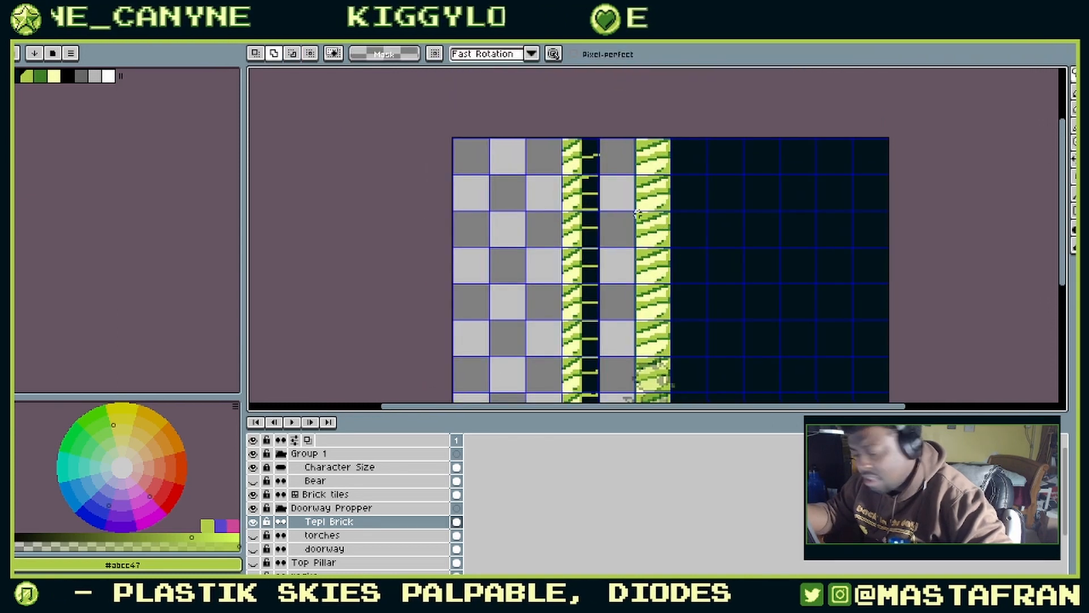
pyautogui.scroll(-4, 535, 341)
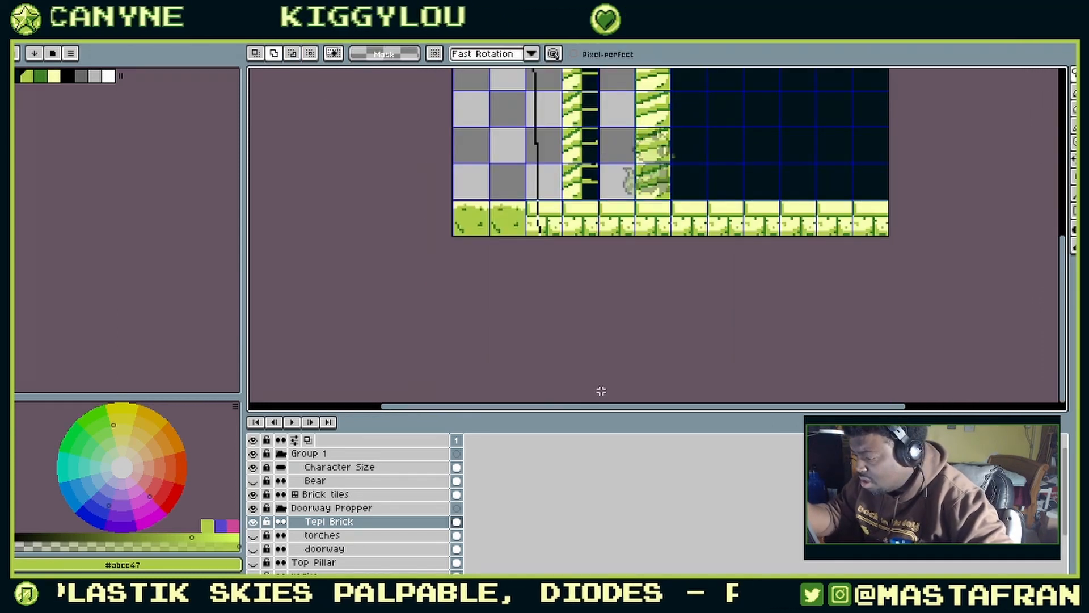
pyautogui.moveTo(628, 128); pyautogui.dragTo(632, 195)
pyautogui.moveTo(645, 194); pyautogui.dragTo(639, 110)
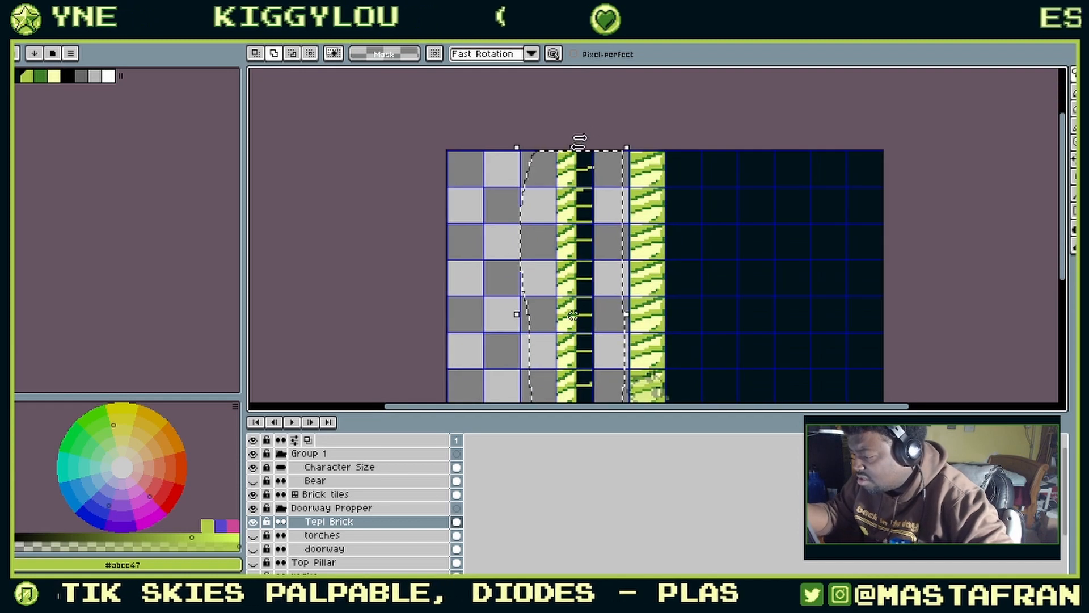
pyautogui.moveTo(575, 149); pyautogui.dragTo(577, 159)
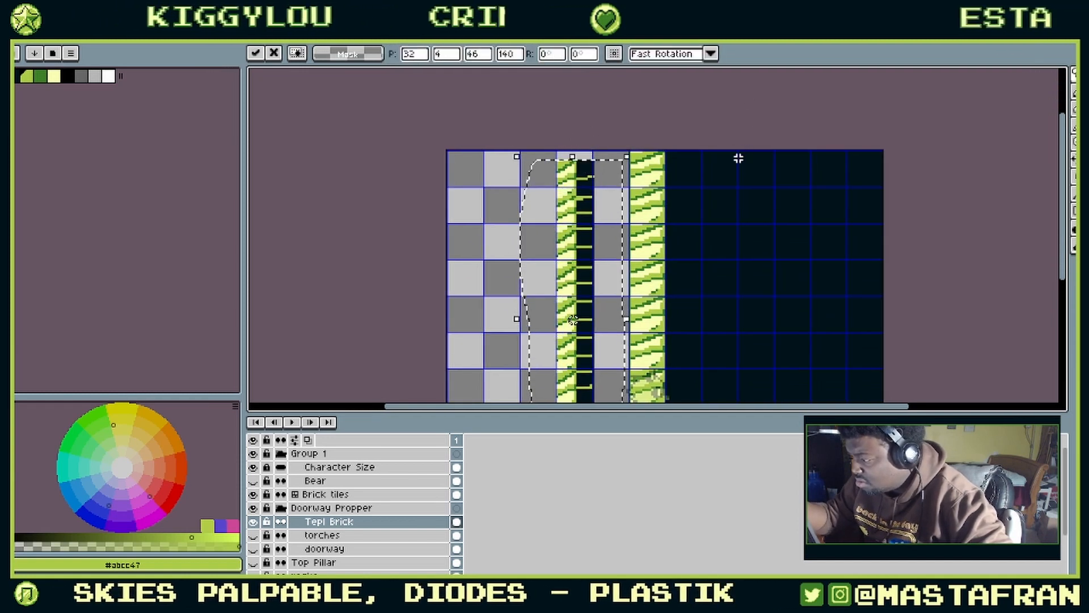
pyautogui.moveTo(739, 158); pyautogui.dragTo(733, 118)
pyautogui.moveTo(566, 116); pyautogui.dragTo(567, 120)
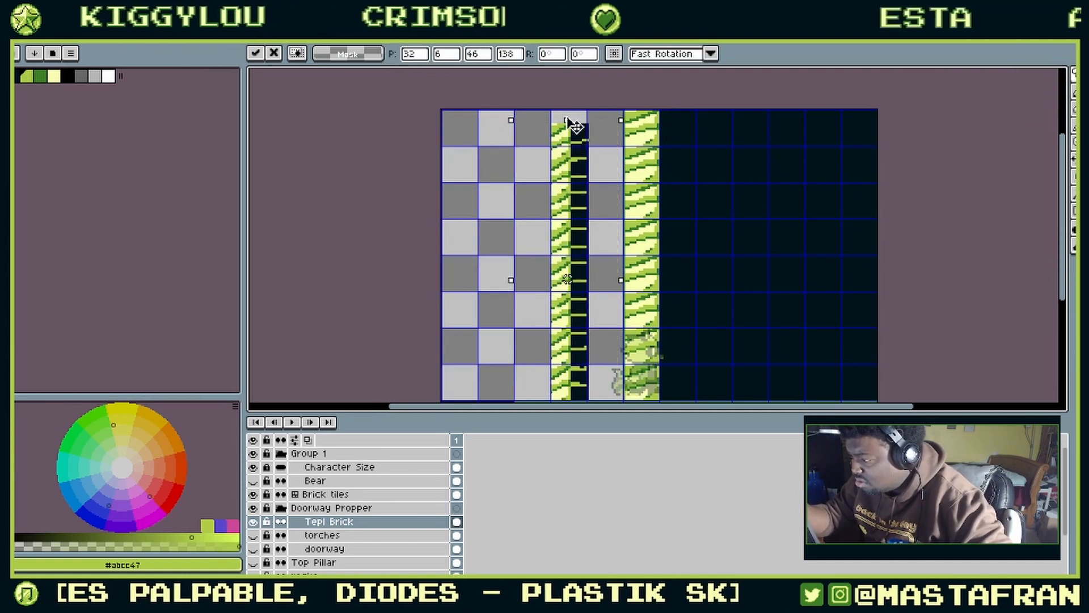
pyautogui.press('Return')
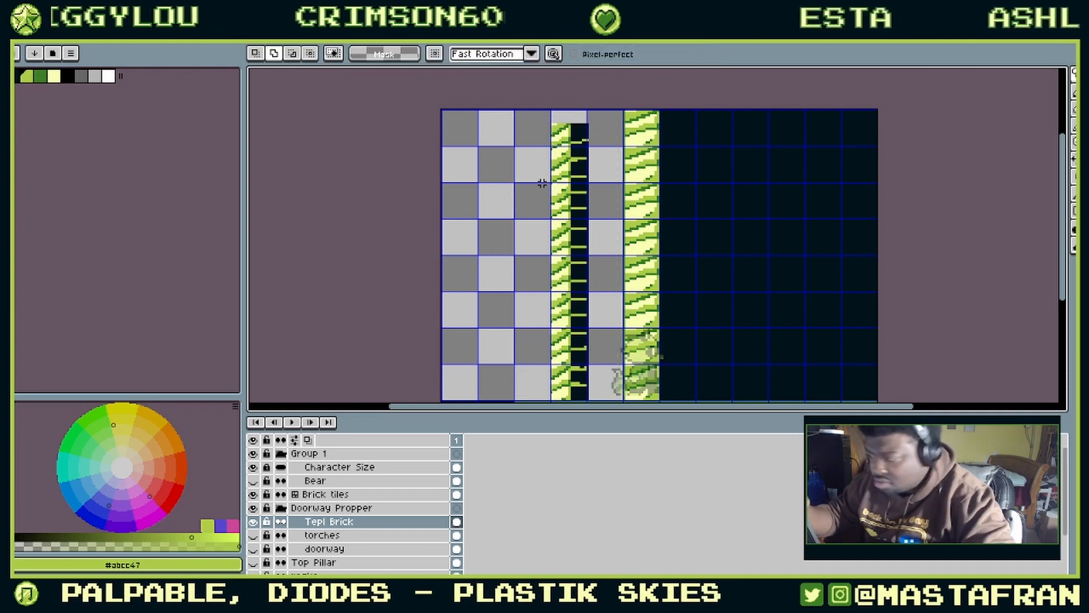
# Step: Extend one light green seam line midway down the left pillar past the outer edge of its dark strip
pyautogui.moveTo(761, 274); pyautogui.dragTo(734, 145)
pyautogui.moveTo(670, 135); pyautogui.dragTo(682, 290)
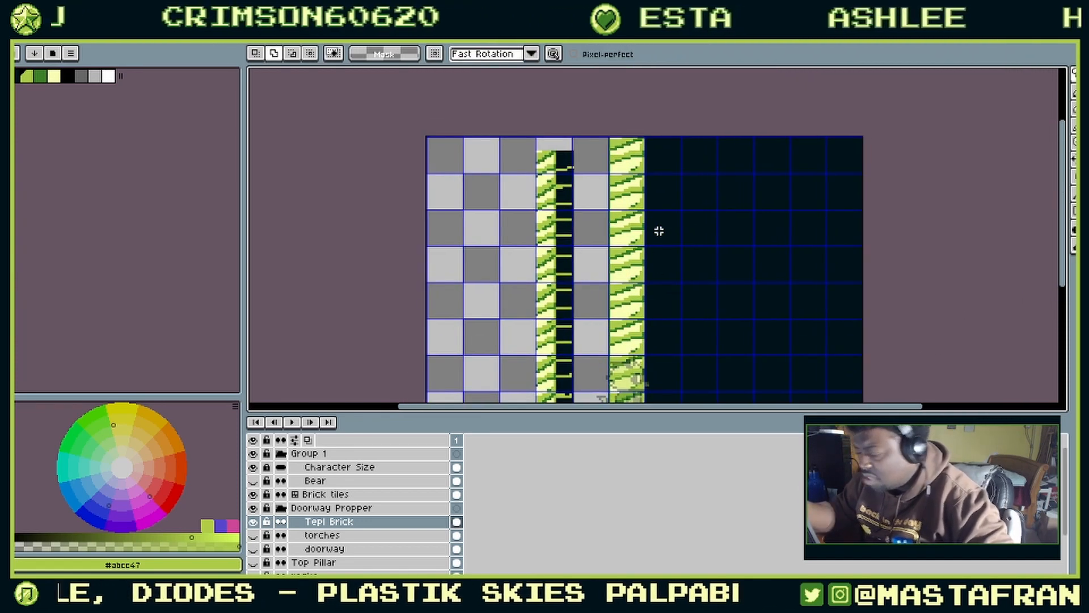
pyautogui.scroll(1, 659, 231)
pyautogui.scroll(-1, 653, 224)
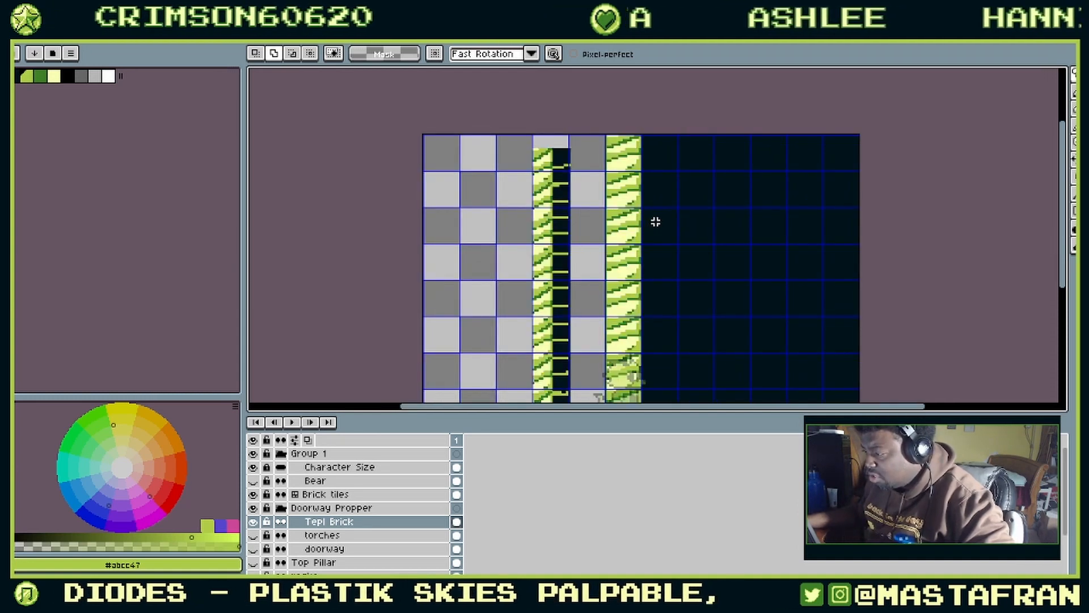
pyautogui.moveTo(656, 221); pyautogui.dragTo(677, 116)
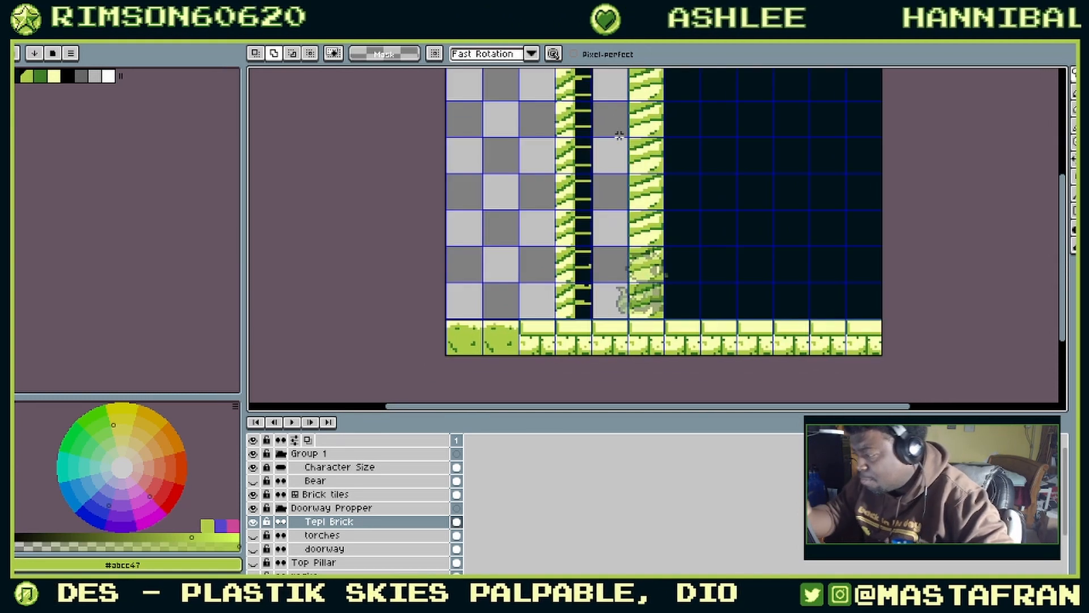
pyautogui.moveTo(687, 180); pyautogui.dragTo(657, 258)
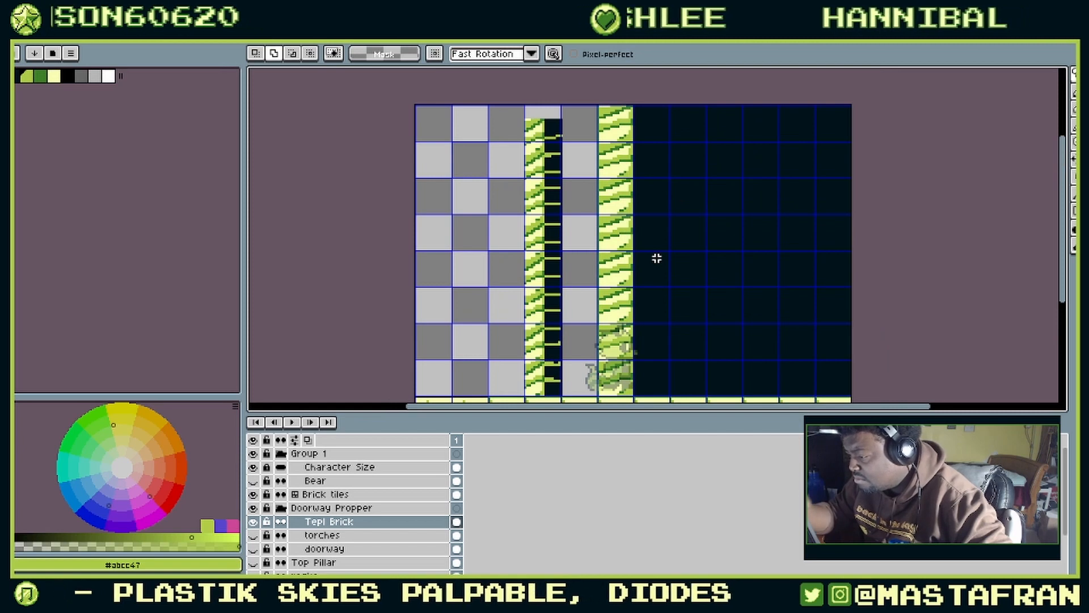
pyautogui.scroll(2, 617, 299)
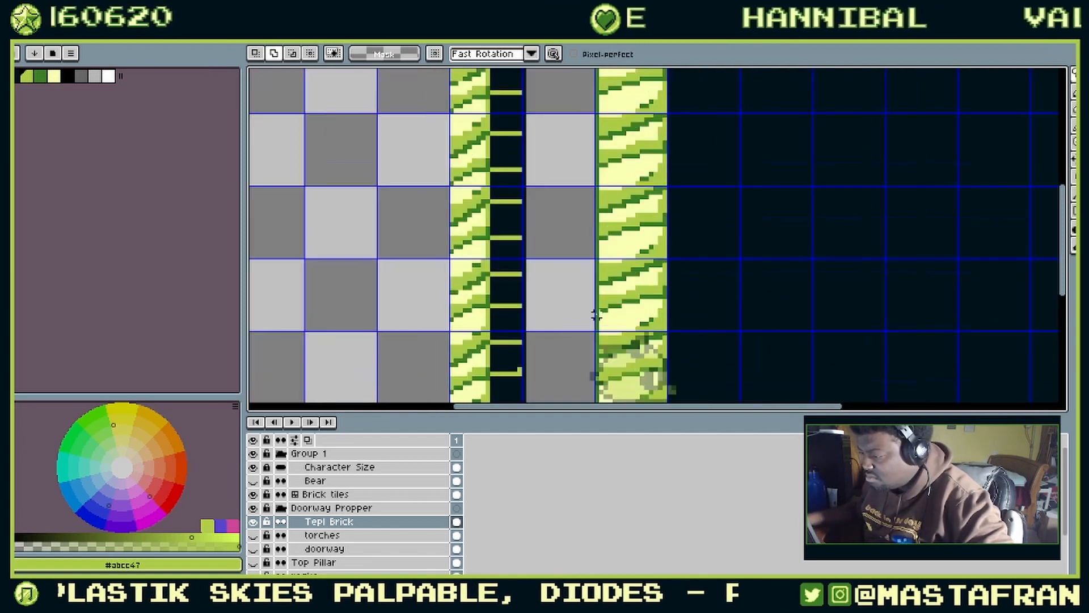
pyautogui.press('b')
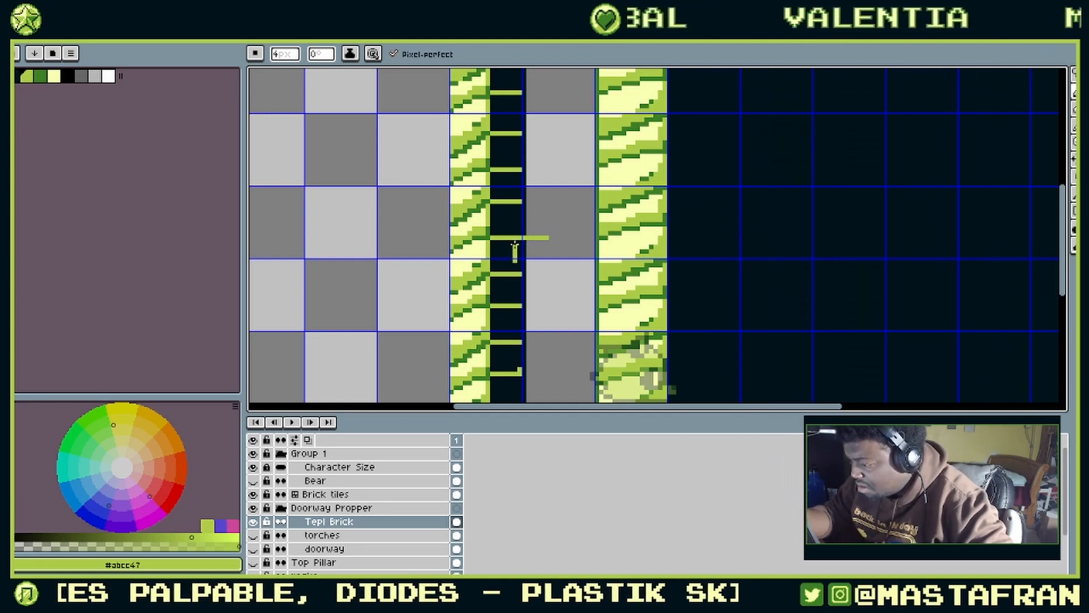
pyautogui.press('v')
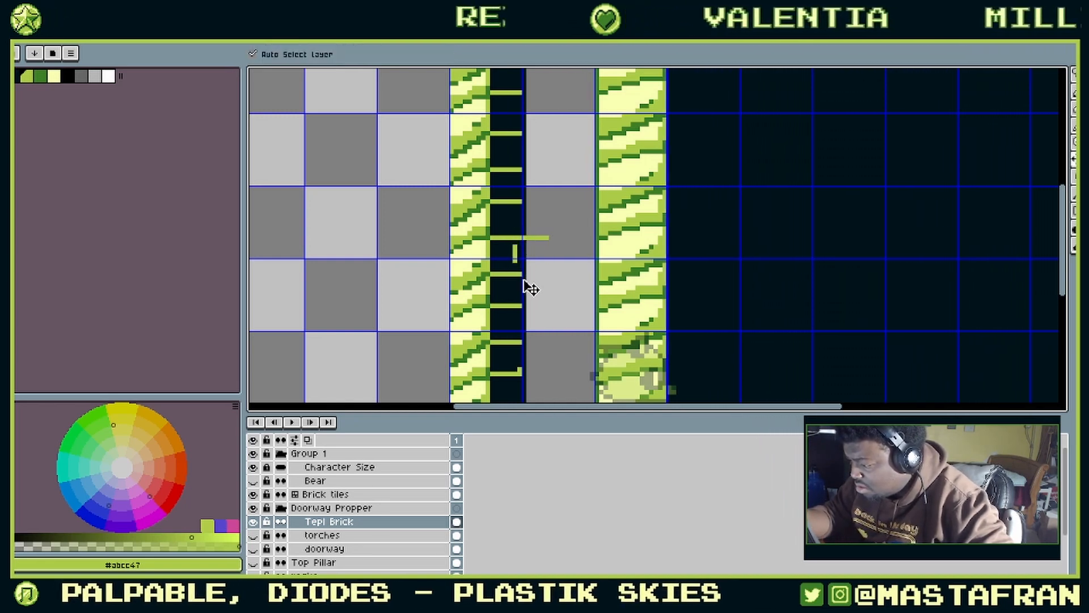
# Step: Sample dark green #3d8026 from the left pillar and fill the near-black sections of its side strip between the seams
pyautogui.keyDown('alt'); pyautogui.click(486, 273); pyautogui.keyUp('alt')
pyautogui.press('g')
pyautogui.click(522, 259)
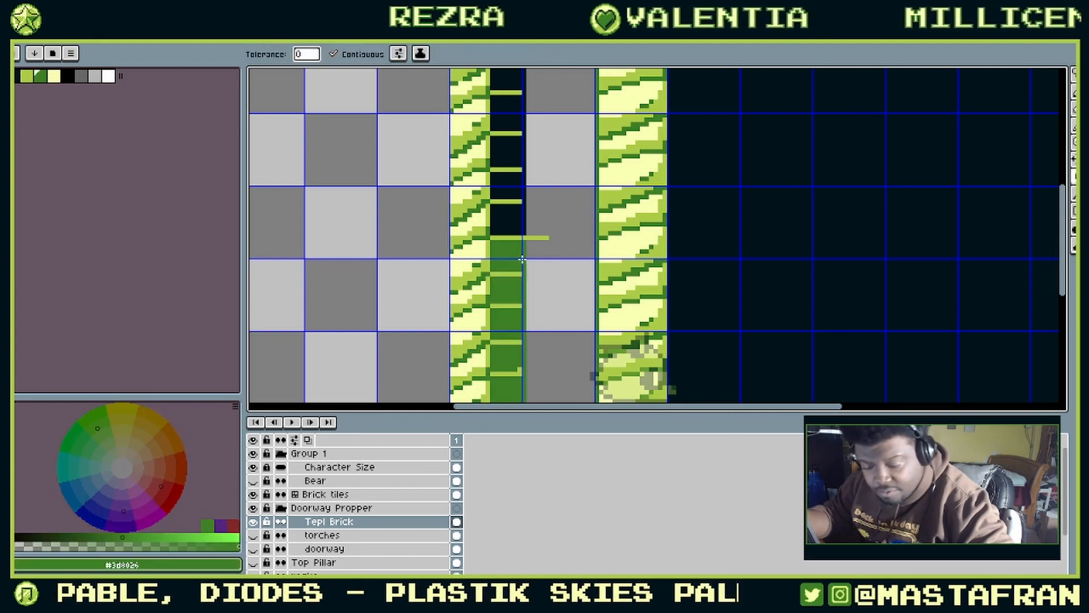
pyautogui.click(518, 224)
pyautogui.moveTo(527, 196); pyautogui.dragTo(520, 341)
pyautogui.moveTo(509, 105); pyautogui.dragTo(505, 243)
pyautogui.click(508, 227)
pyautogui.moveTo(637, 272); pyautogui.dragTo(589, 217)
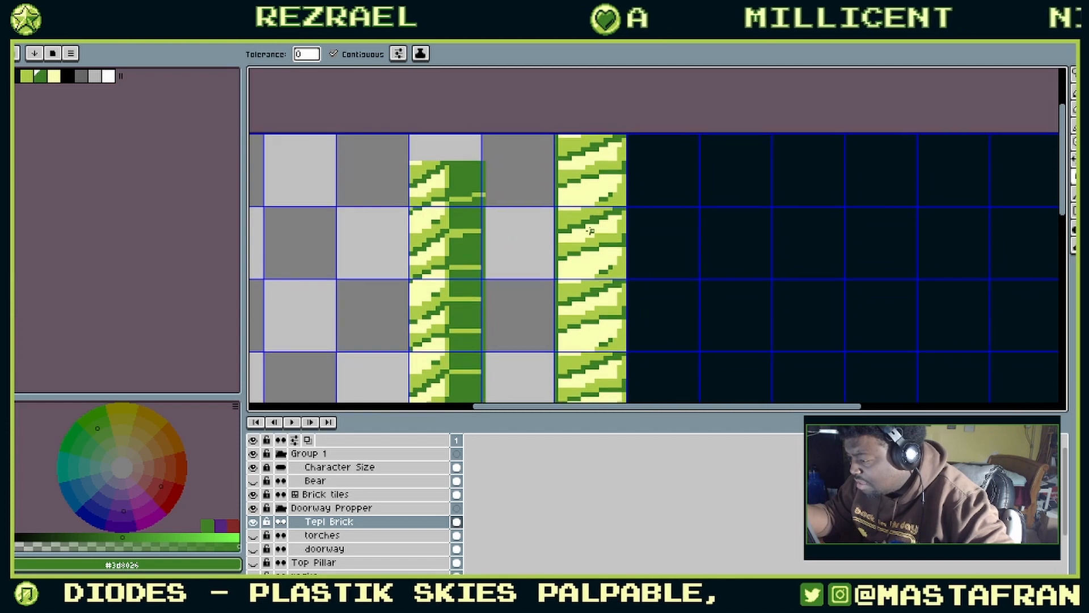
# Step: Sample near-black #00131a from the background and outline a narrow full-height strip along the inner edge of the left pillar's dark green side
pyautogui.press('b')
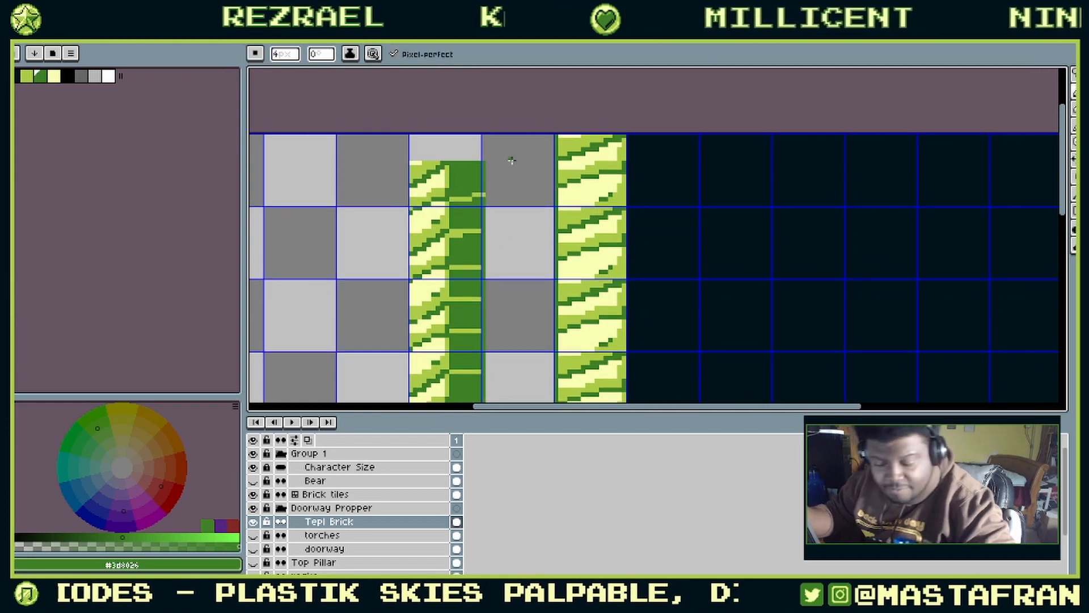
pyautogui.keyDown('alt'); pyautogui.click(640, 171); pyautogui.keyUp('alt')
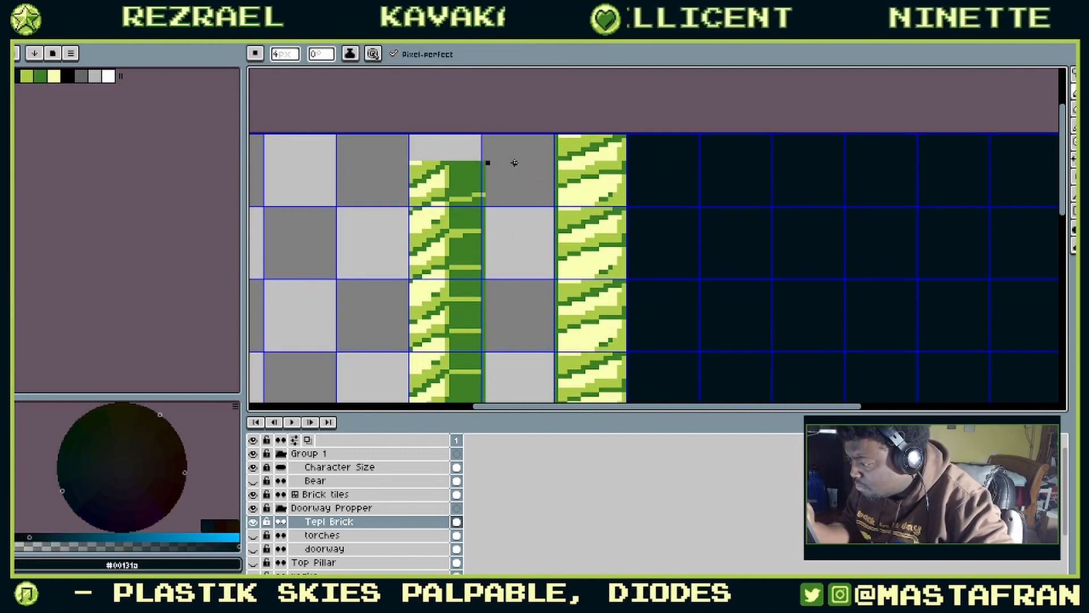
pyautogui.moveTo(488, 163); pyautogui.dragTo(506, 163)
pyautogui.moveTo(501, 361); pyautogui.dragTo(495, 248)
pyautogui.keyDown('shift'); pyautogui.click(508, 319); pyautogui.keyUp('shift')
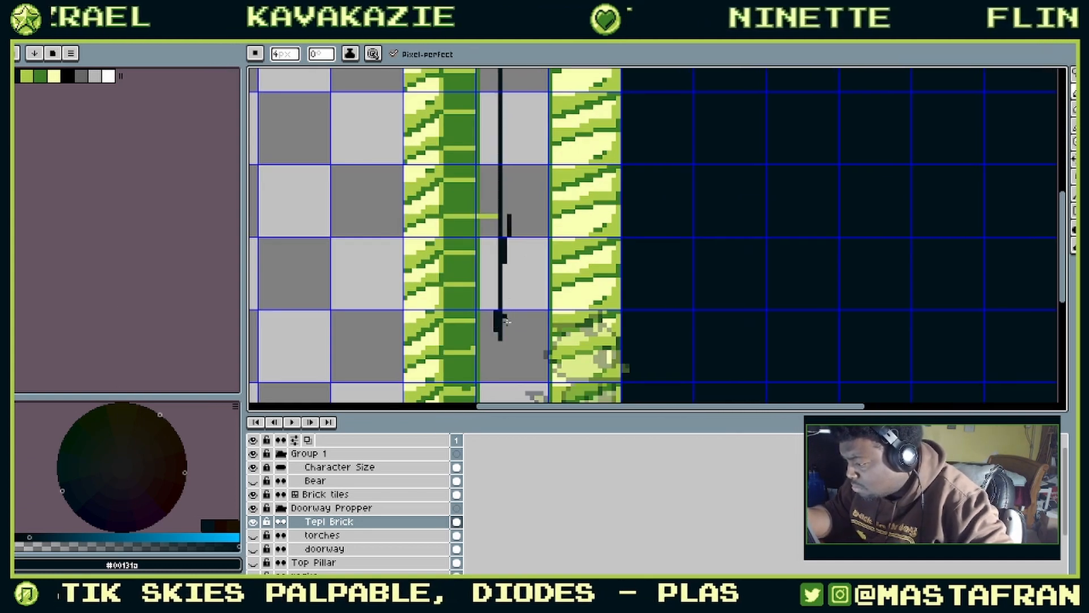
pyautogui.scroll(-3, 505, 322)
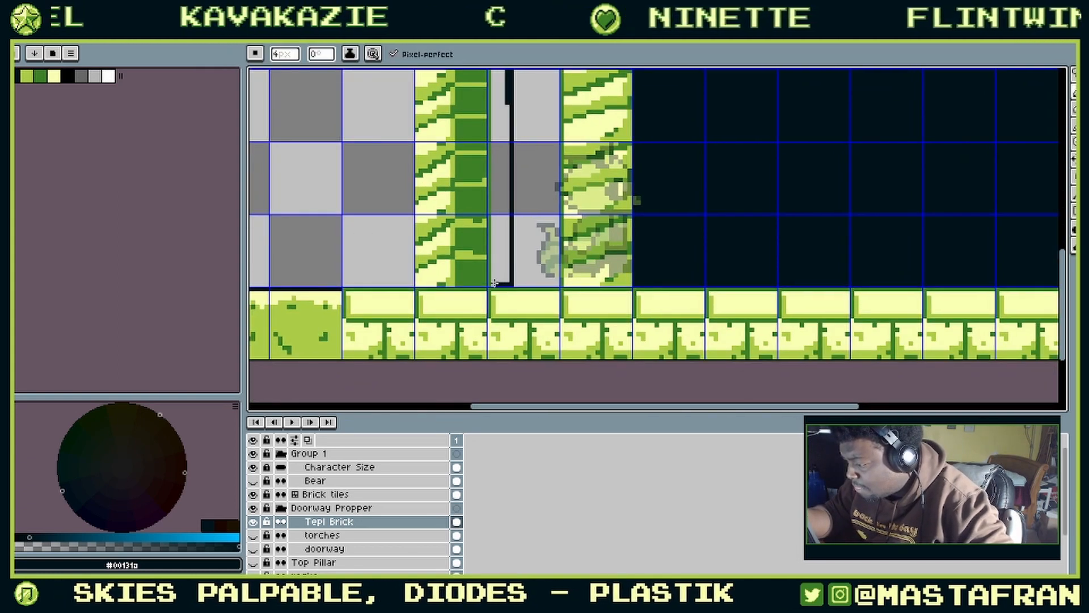
pyautogui.scroll(5, 501, 255)
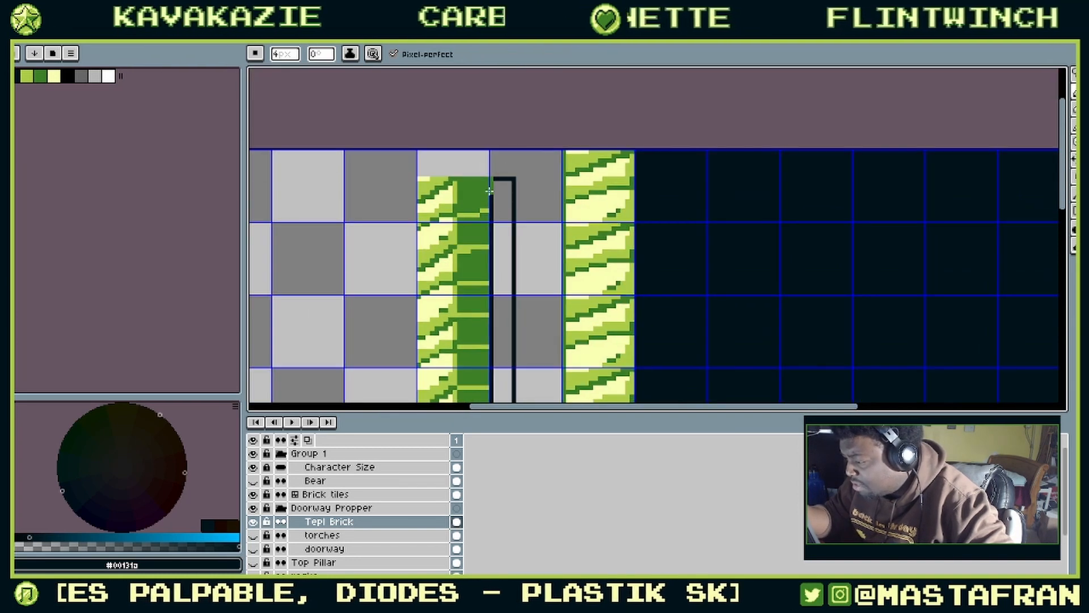
pyautogui.keyDown('shift'); pyautogui.click(494, 179); pyautogui.keyUp('shift')
pyautogui.moveTo(521, 255); pyautogui.dragTo(533, 163)
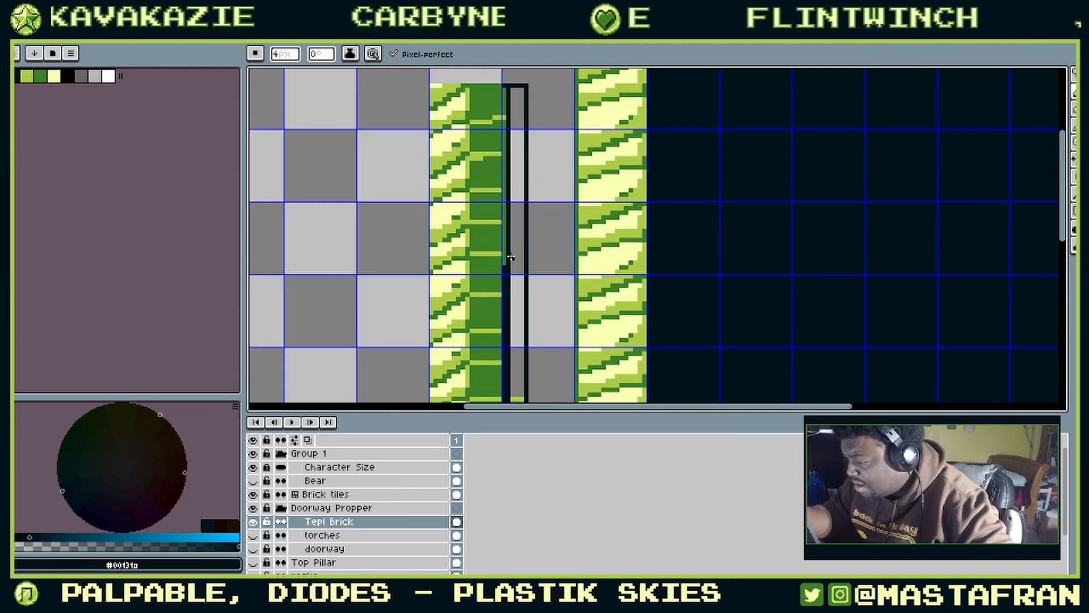
# Step: Fill the inside of the outlined strip beside the left pillar with near-black #00131a
pyautogui.press('g')
pyautogui.click(513, 249)
pyautogui.scroll(-3, 522, 223)
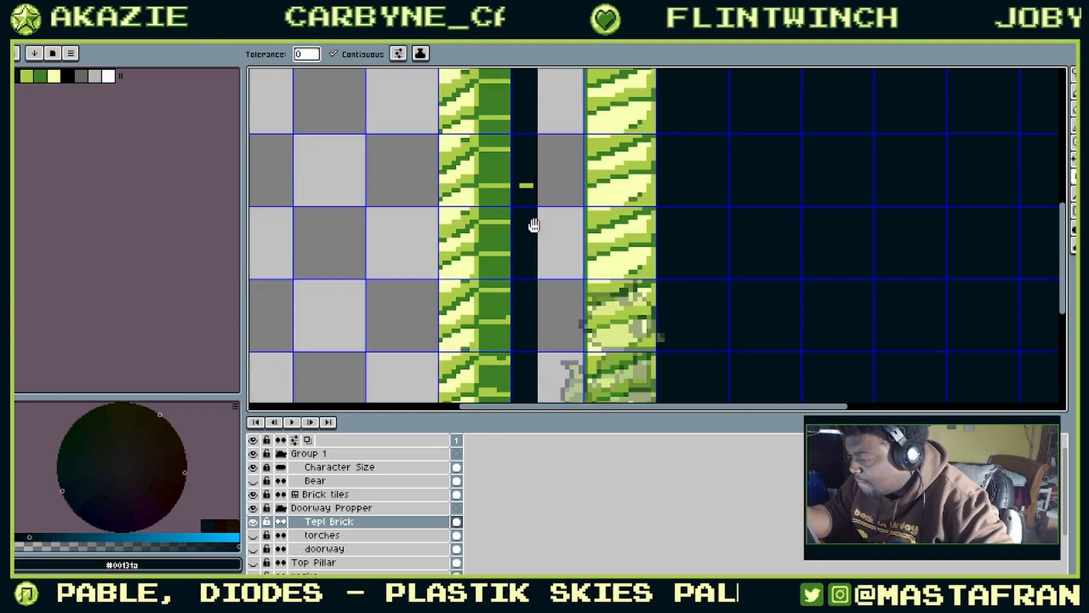
pyautogui.scroll(2, 544, 231)
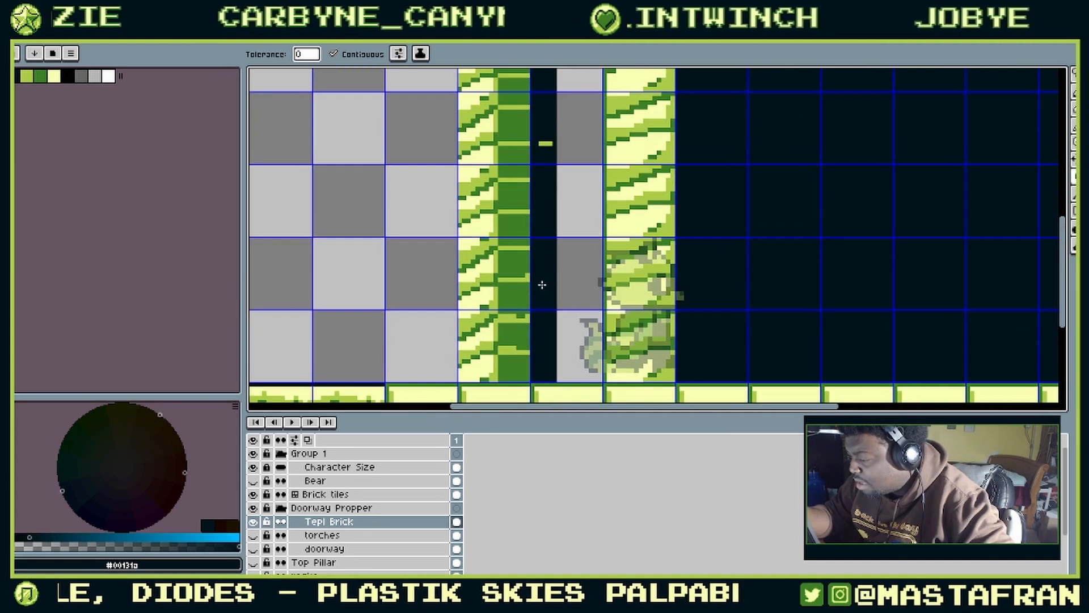
# Step: Sample light green #abcc47 from a pillar seam and draw brick seam lines across the lower part of the near-black strip
pyautogui.press('b')
pyautogui.press('v')
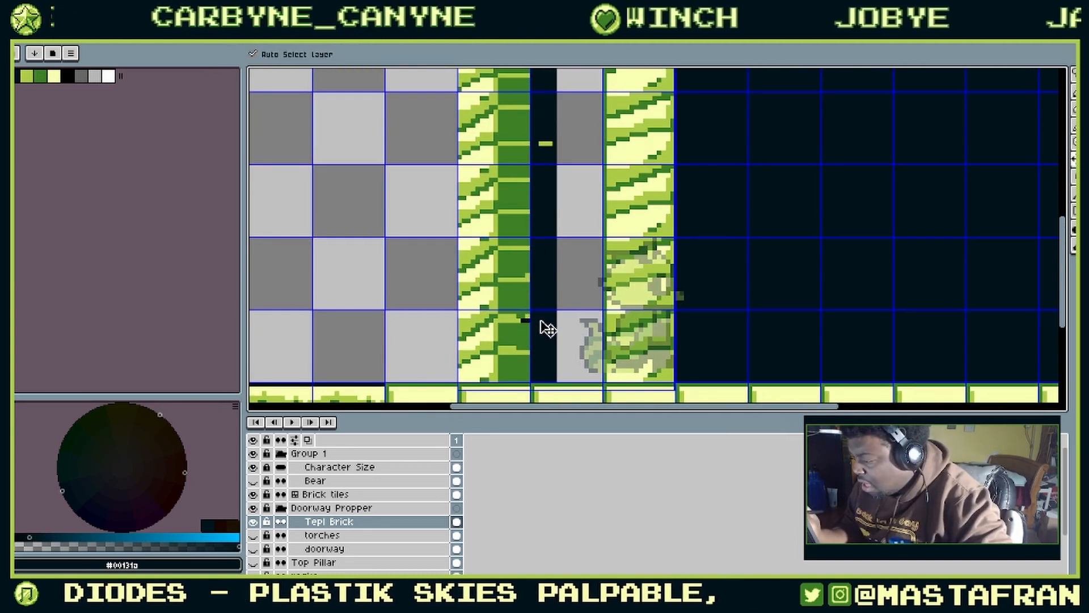
pyautogui.press('b')
pyautogui.keyDown('alt'); pyautogui.click(519, 316); pyautogui.keyUp('alt')
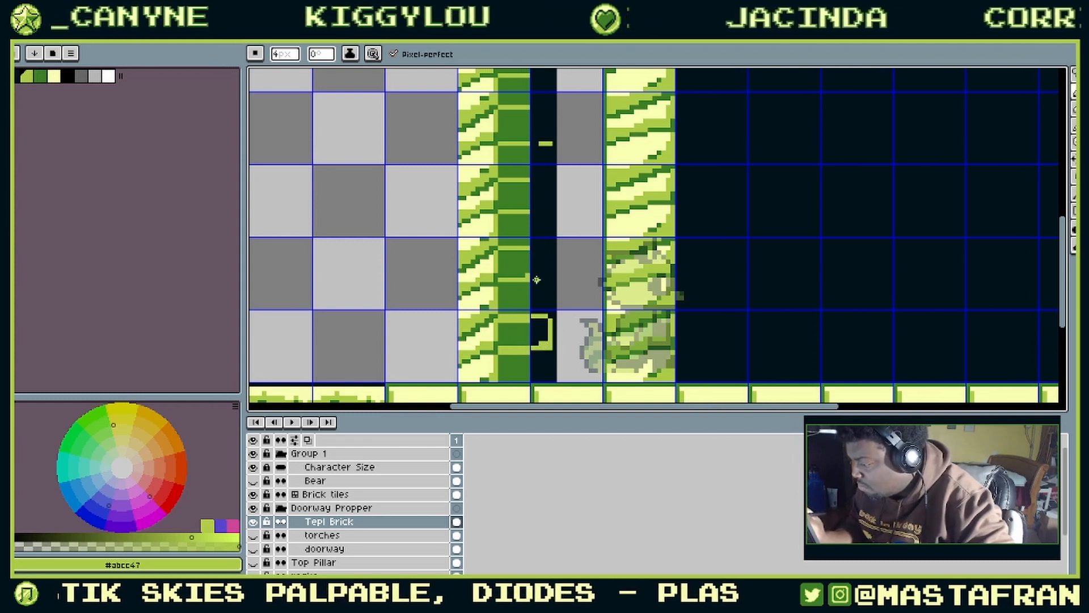
pyautogui.moveTo(531, 275)
pyautogui.mouseDown()
pyautogui.moveTo(551, 276)
pyautogui.moveTo(552, 212)
pyautogui.mouseUp()
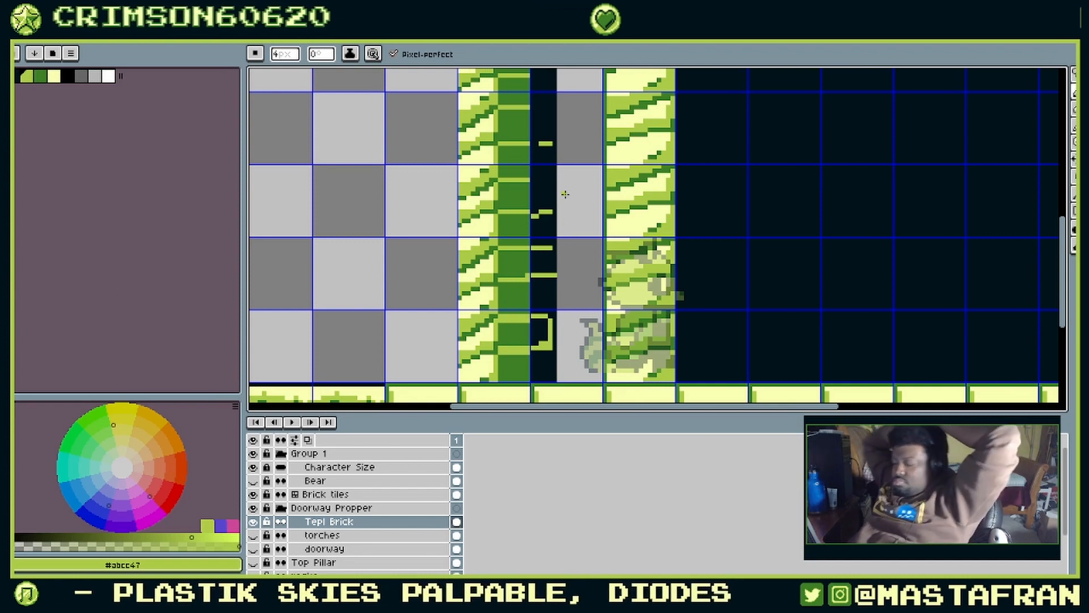
# Step: Compare the brick pillars with the original doorway by swapping the Tepl Brick and doorway layers' visibility and restoring it
pyautogui.moveTo(688, 208); pyautogui.dragTo(616, 397)
pyautogui.moveTo(639, 214); pyautogui.dragTo(650, 302)
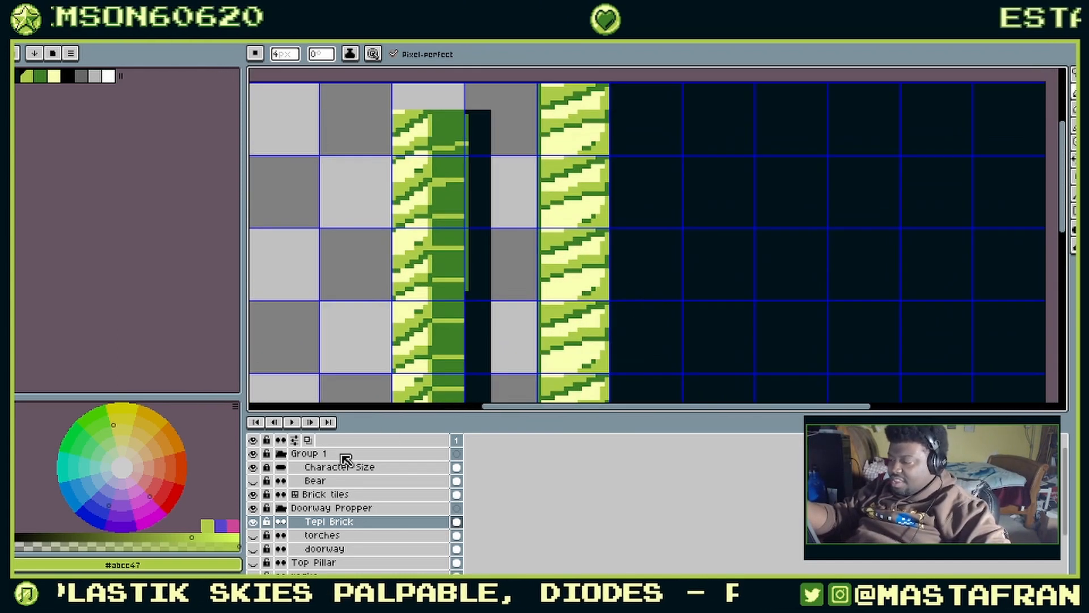
pyautogui.click(253, 521)
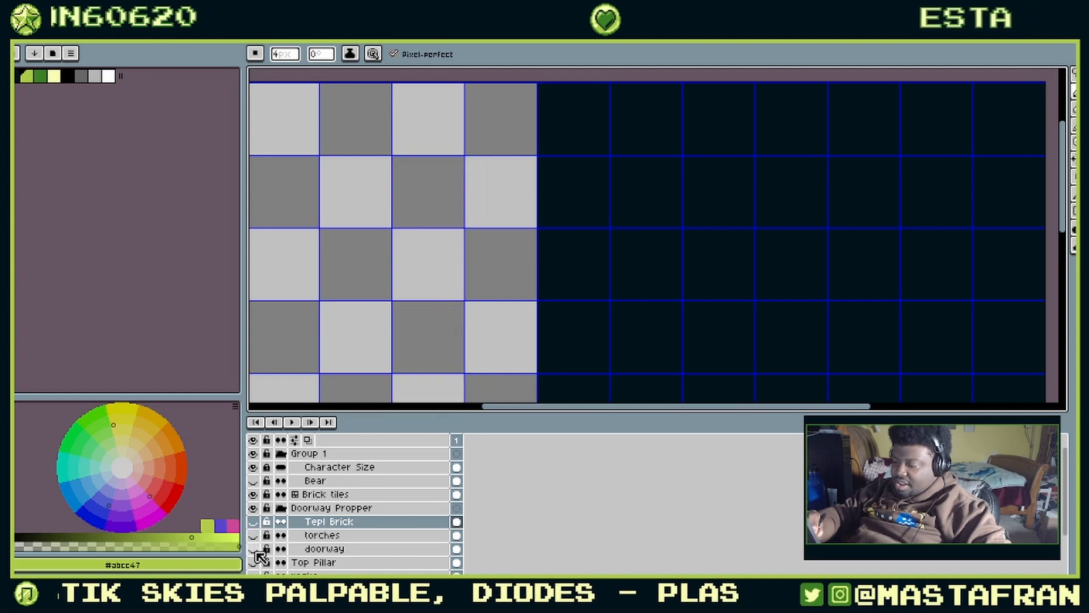
pyautogui.click(254, 549)
pyautogui.moveTo(609, 296); pyautogui.dragTo(584, 182)
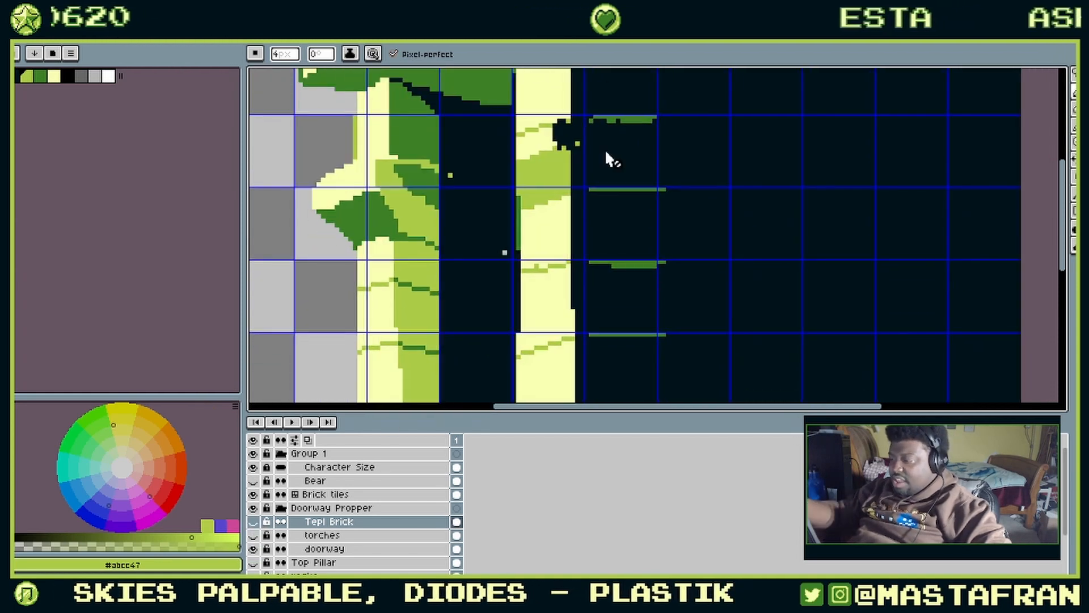
pyautogui.scroll(-2, 606, 148)
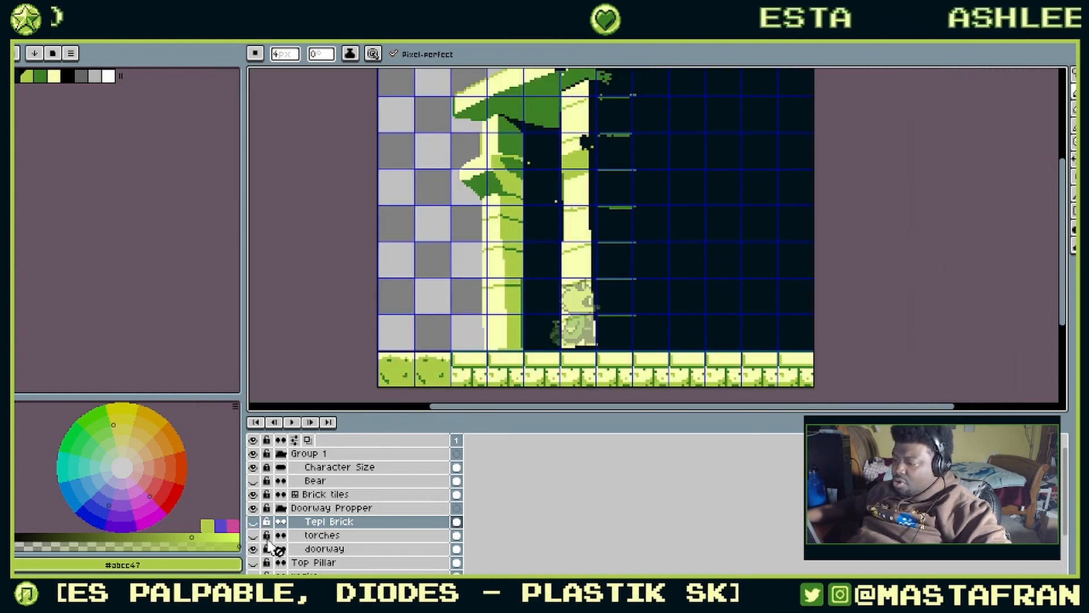
pyautogui.click(253, 522)
pyautogui.click(252, 548)
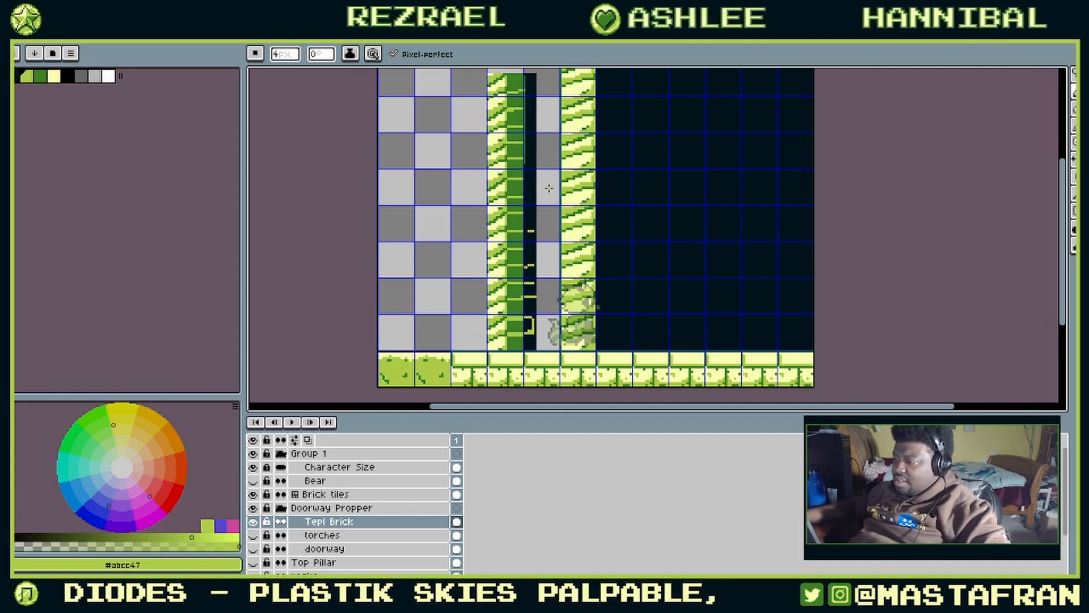
# Step: Hide the Tepl Brick layer and show the doorway layer
pyautogui.scroll(1, 550, 188)
pyautogui.scroll(-2, 549, 188)
pyautogui.scroll(1, 551, 185)
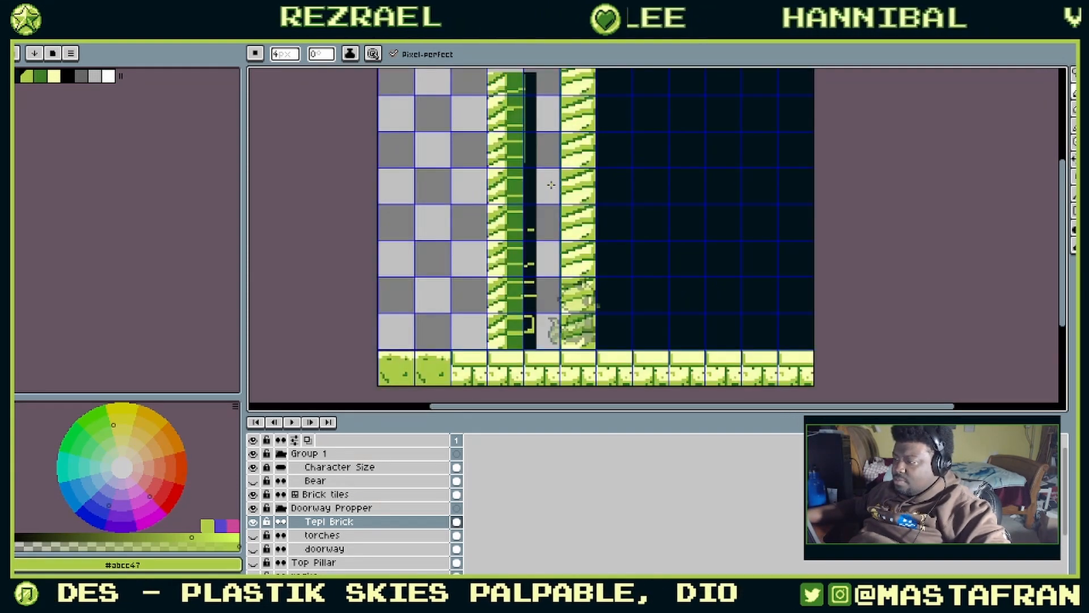
pyautogui.scroll(-1, 551, 185)
pyautogui.scroll(1, 550, 185)
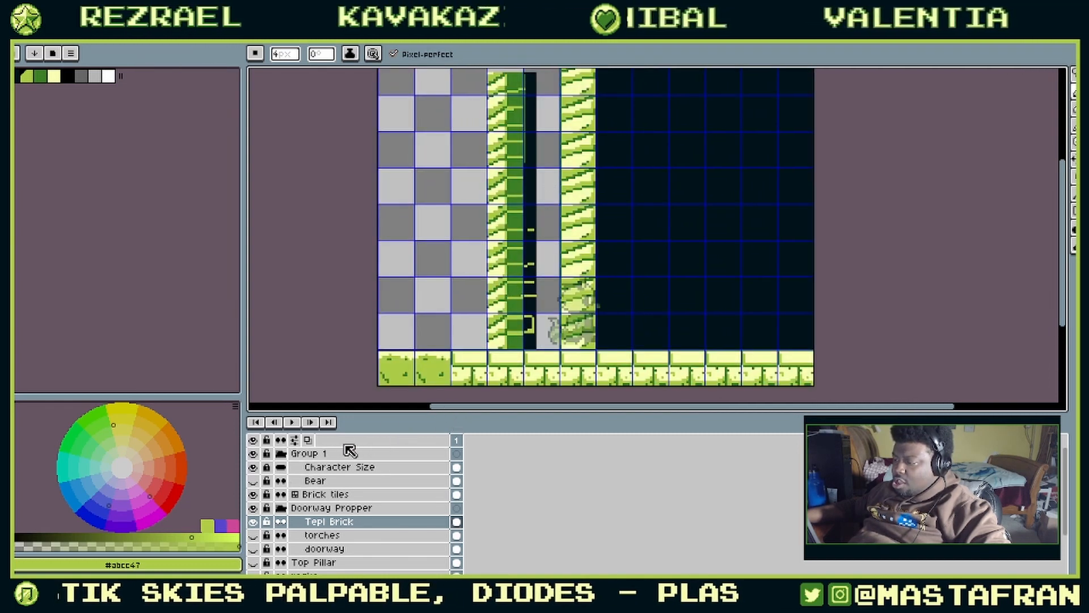
pyautogui.click(253, 525)
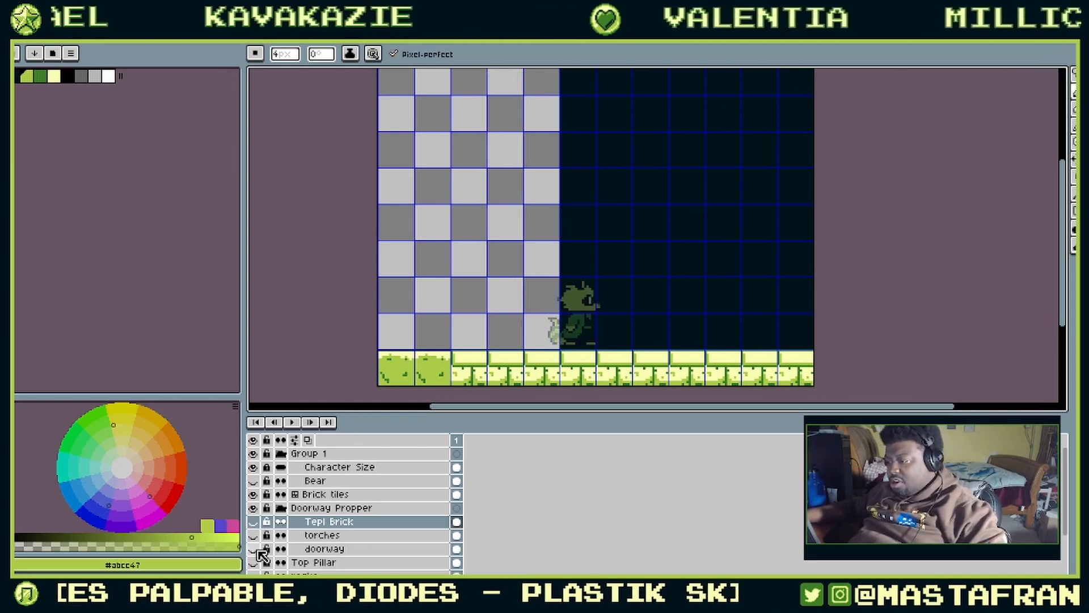
pyautogui.click(254, 549)
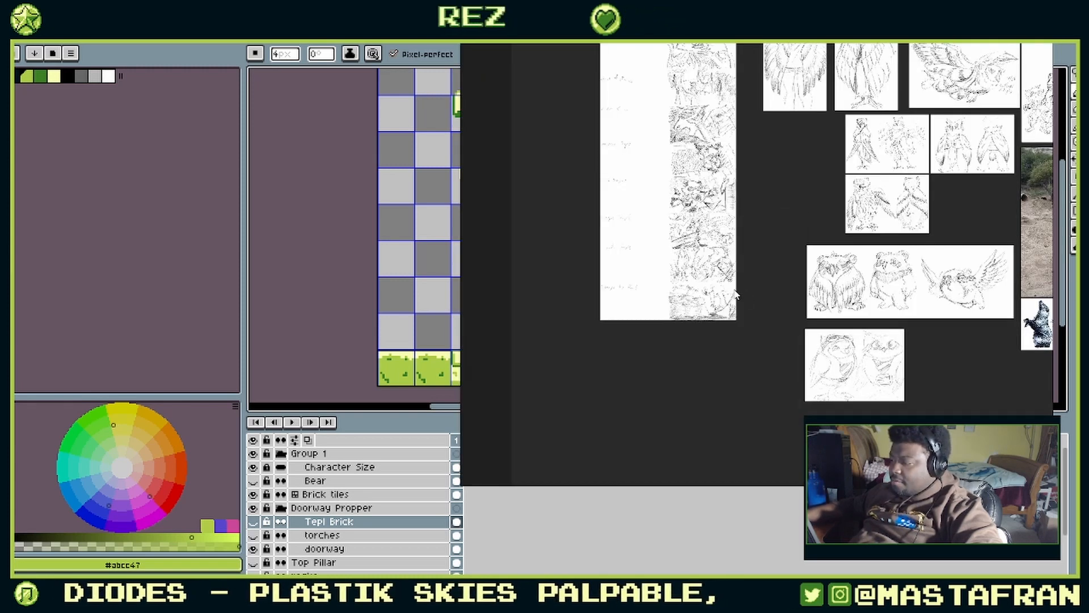
# Step: Switch to the reference image board and look through it for the temple's outside, entrance and interior references
pyautogui.scroll(-3, 738, 283)
pyautogui.scroll(4, 743, 286)
pyautogui.moveTo(743, 287); pyautogui.dragTo(407, 240)
pyautogui.moveTo(895, 283)
pyautogui.mouseDown()
pyautogui.moveTo(596, 271)
pyautogui.moveTo(607, 315)
pyautogui.moveTo(572, 340)
pyautogui.moveTo(604, 389)
pyautogui.moveTo(627, 472)
pyautogui.mouseUp()
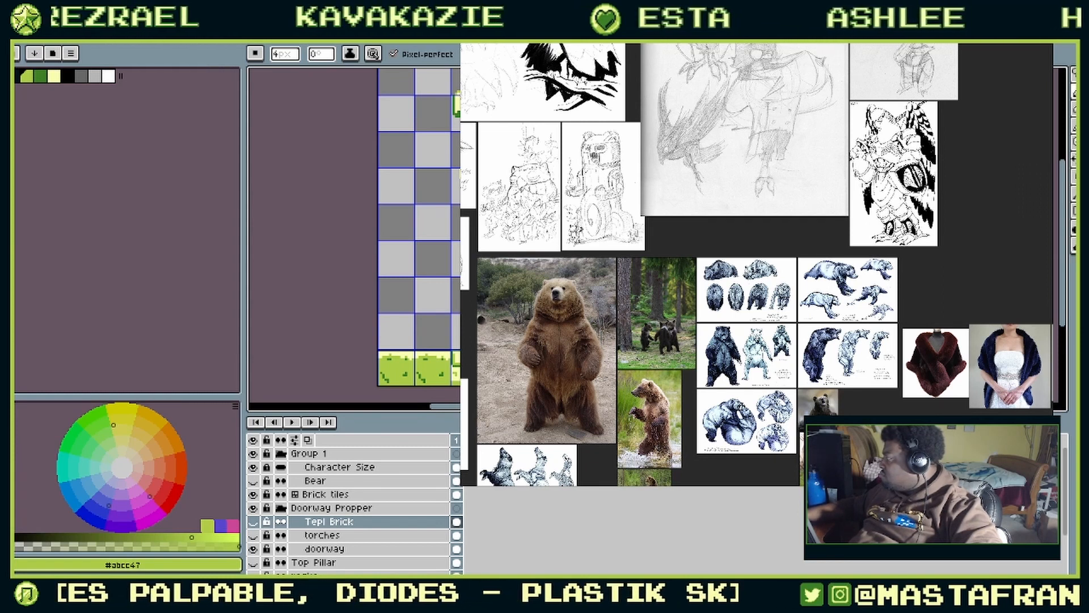
pyautogui.hotkey('ctrl', 'n')
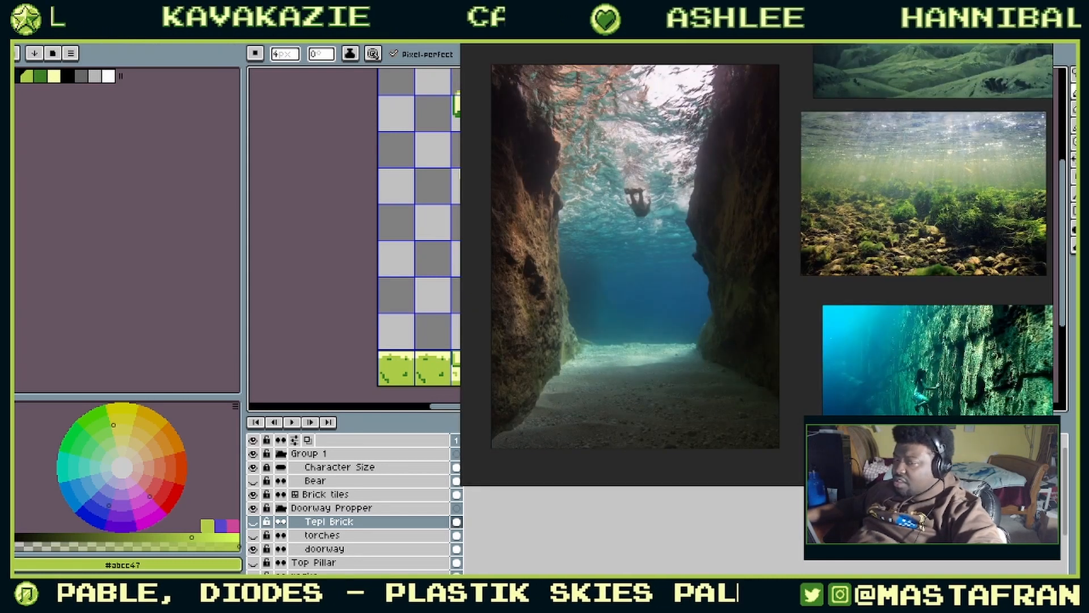
pyautogui.scroll(-4, 919, 363)
pyautogui.moveTo(930, 351); pyautogui.dragTo(720, 373)
pyautogui.moveTo(773, 257); pyautogui.dragTo(587, 459)
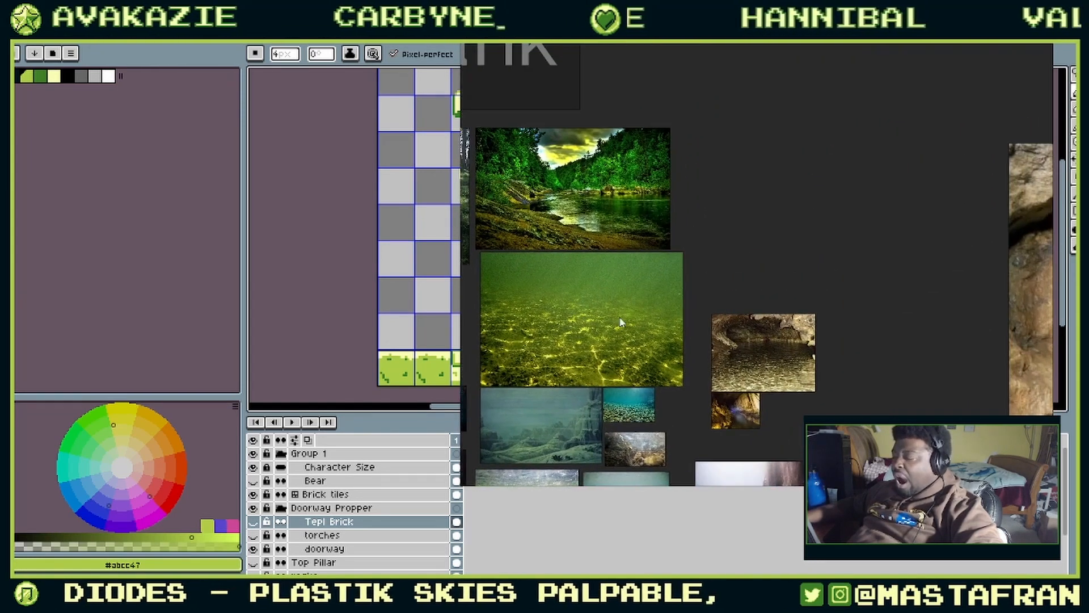
pyautogui.moveTo(633, 276)
pyautogui.mouseDown()
pyautogui.moveTo(747, 379)
pyautogui.moveTo(648, 446)
pyautogui.mouseUp()
pyautogui.scroll(-4, 766, 350)
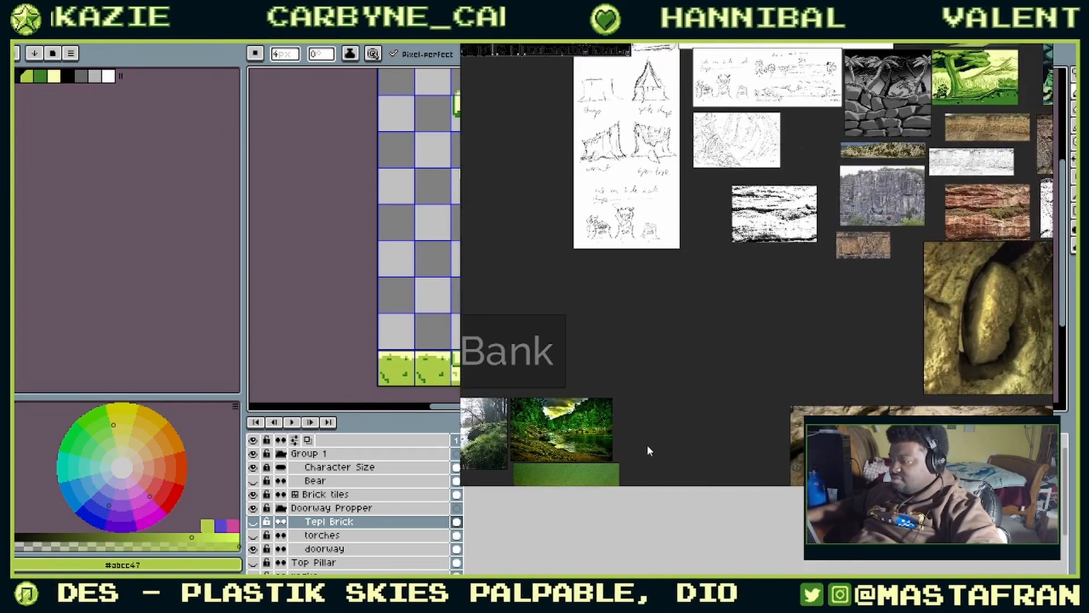
pyautogui.scroll(-2, 729, 286)
pyautogui.moveTo(597, 195); pyautogui.dragTo(496, 341)
pyautogui.moveTo(707, 298); pyautogui.dragTo(517, 316)
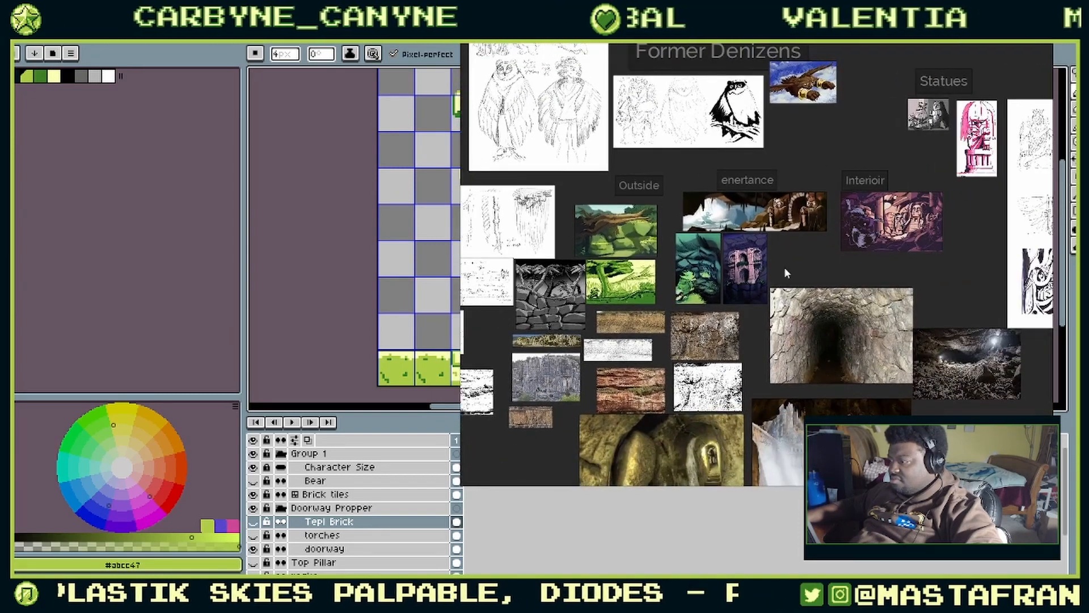
# Step: Examine the pillars, arches and ledges in the pink temple facade painting, along with the green cave painting beside it
pyautogui.scroll(3, 787, 274)
pyautogui.scroll(3, 704, 262)
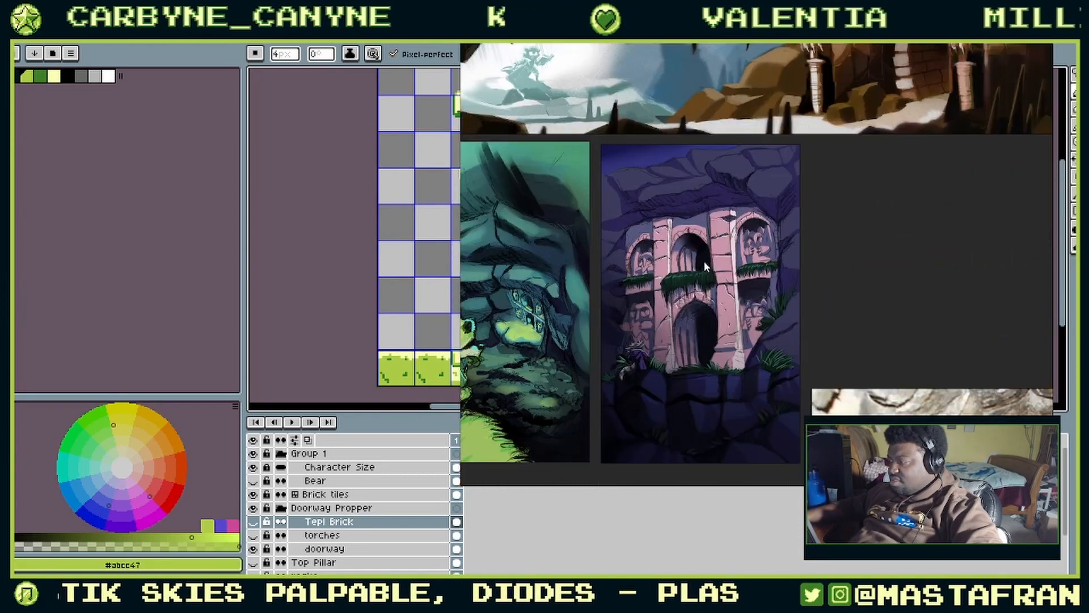
pyautogui.scroll(3, 707, 285)
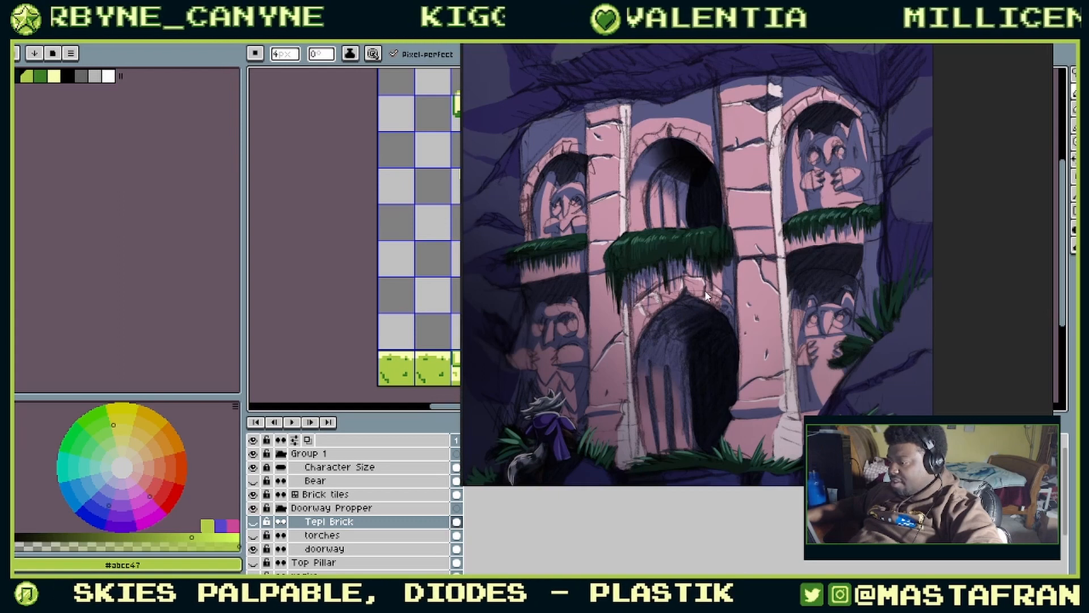
pyautogui.scroll(1, 704, 291)
pyautogui.scroll(1, 763, 292)
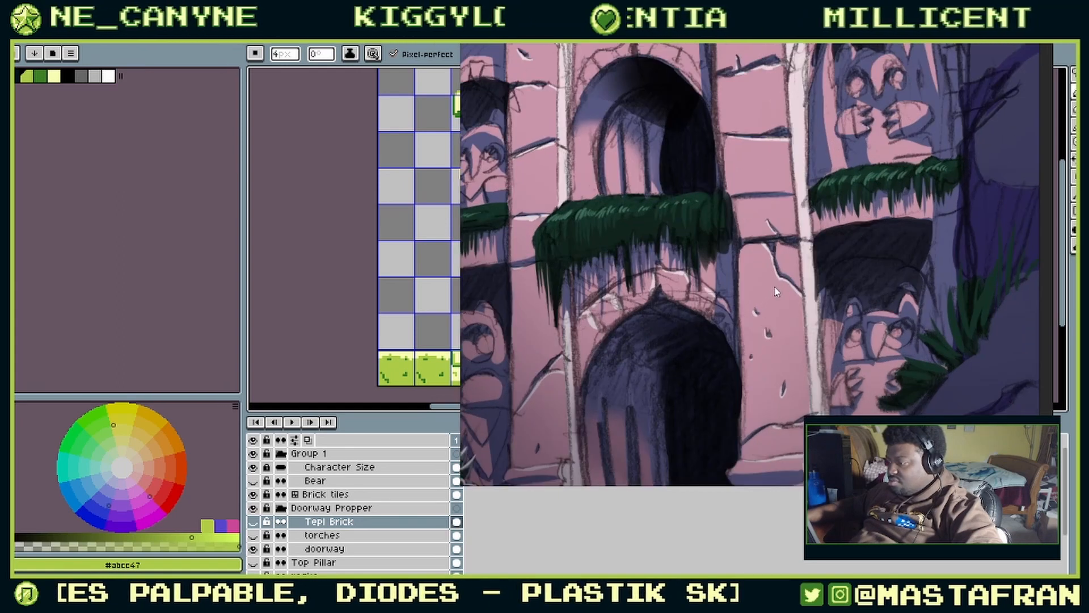
pyautogui.scroll(-2, 776, 292)
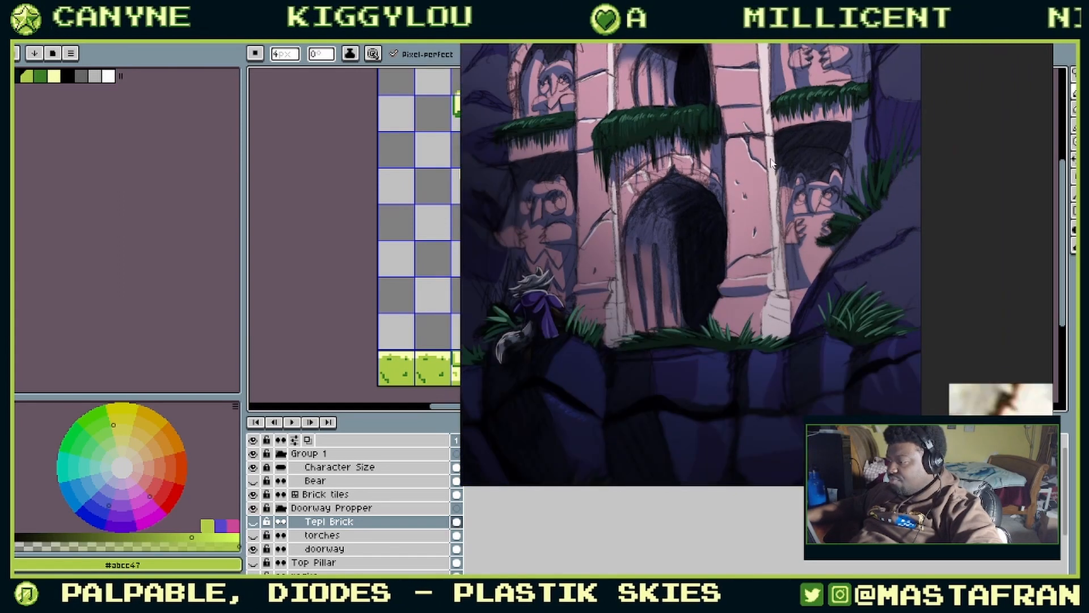
pyautogui.scroll(-4, 770, 164)
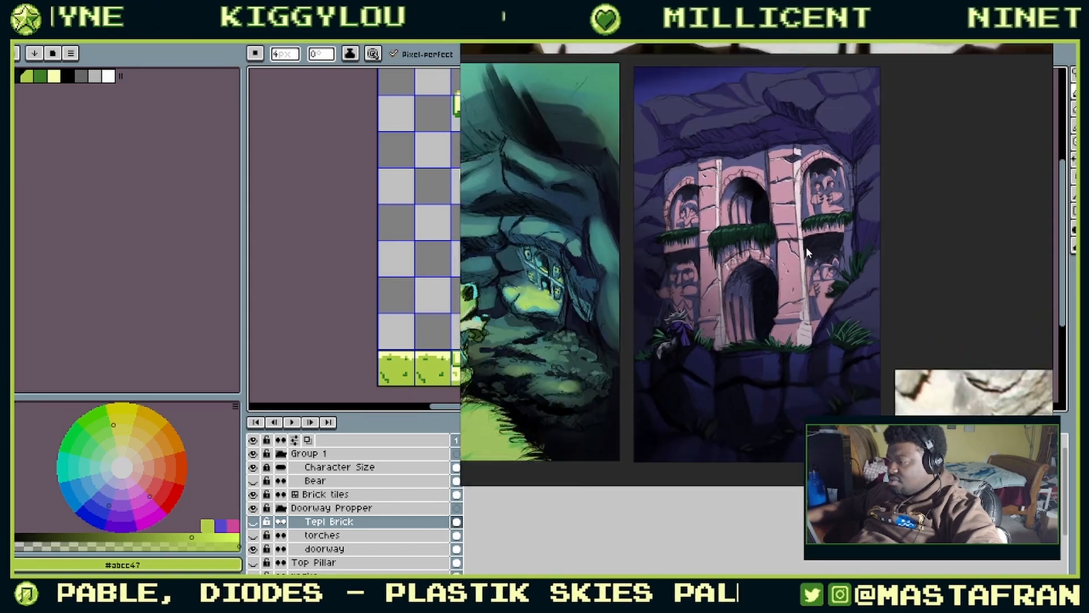
pyautogui.scroll(-2, 807, 252)
pyautogui.scroll(-1, 807, 252)
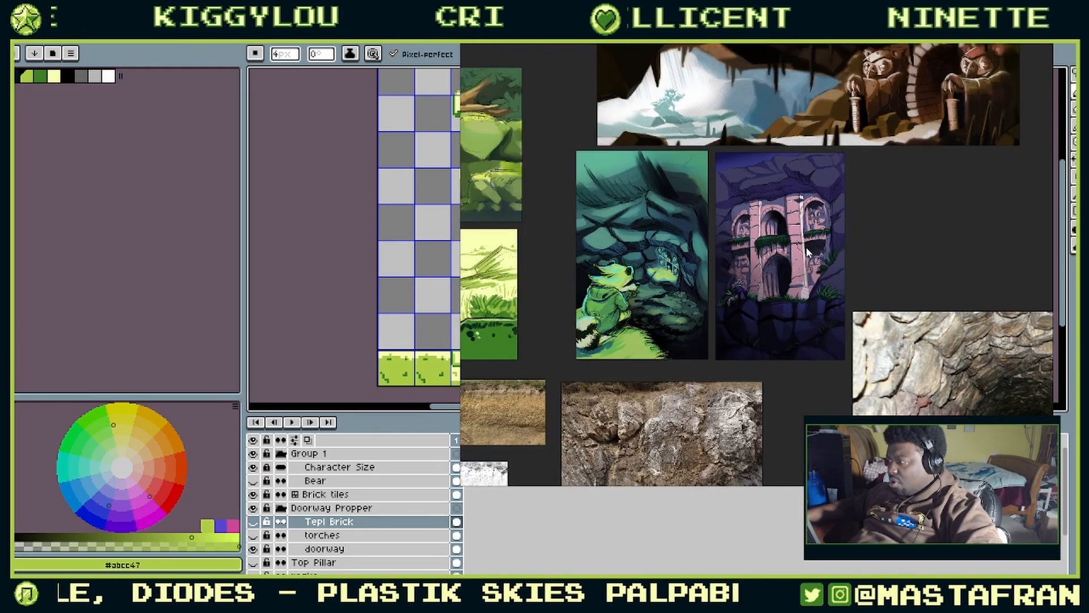
pyautogui.scroll(2, 818, 279)
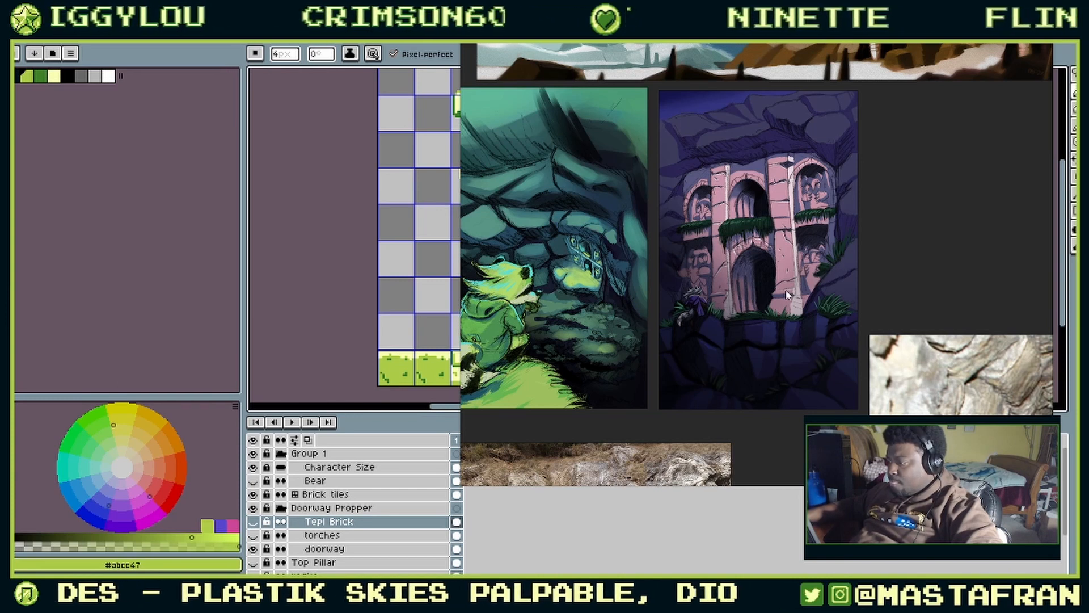
pyautogui.scroll(2, 789, 292)
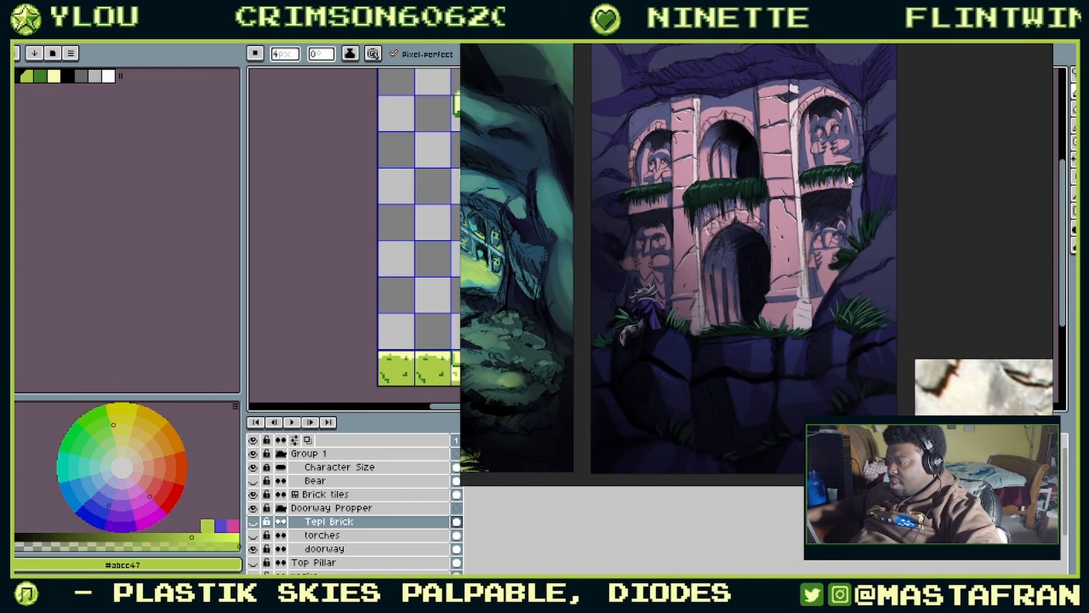
pyautogui.scroll(-2, 572, 229)
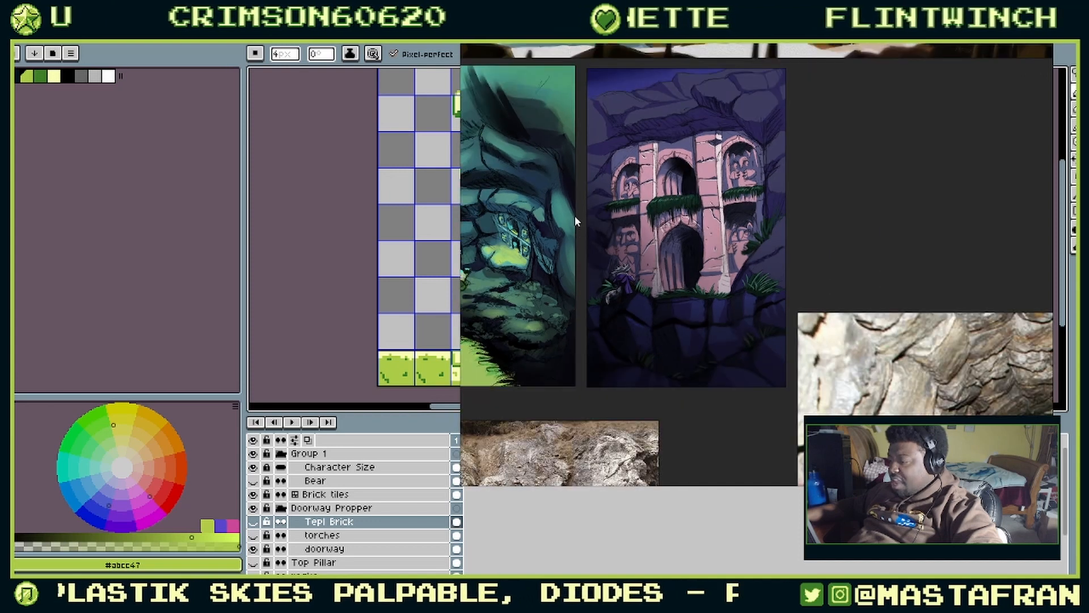
pyautogui.moveTo(574, 215); pyautogui.dragTo(717, 265)
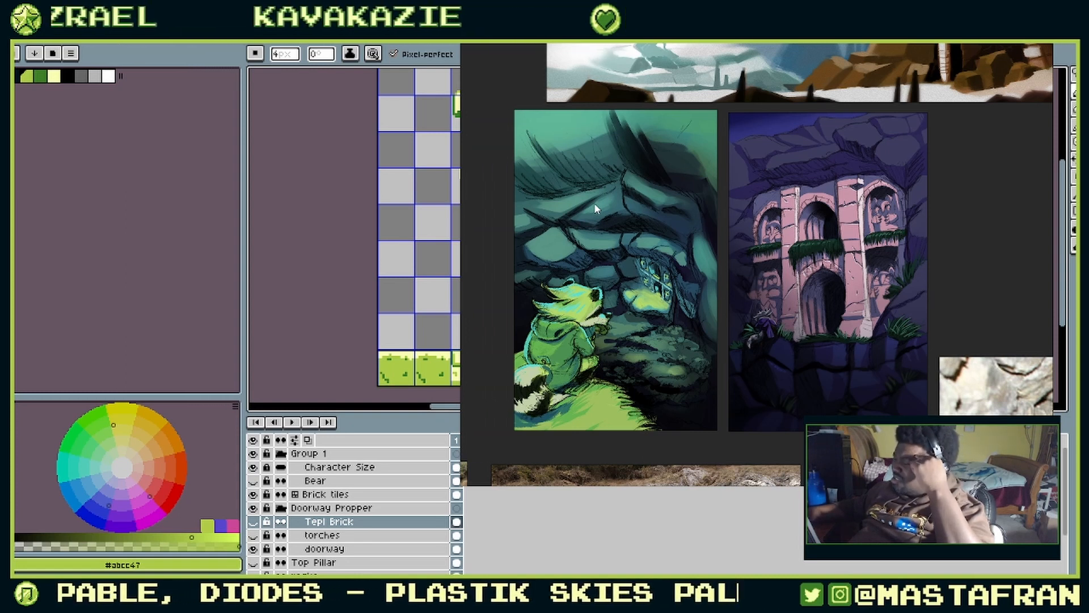
# Step: Examine the arches and pillars of the pink temple painting up close, look over the bear references, and return to the sprite canvas
pyautogui.scroll(-3, 594, 203)
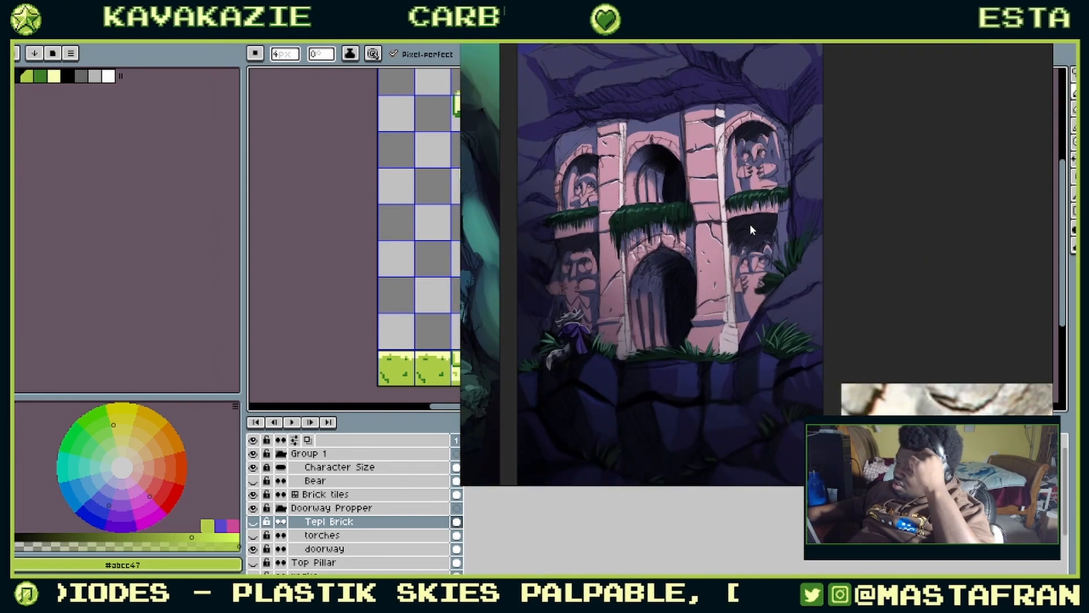
pyautogui.doubleClick(749, 224)
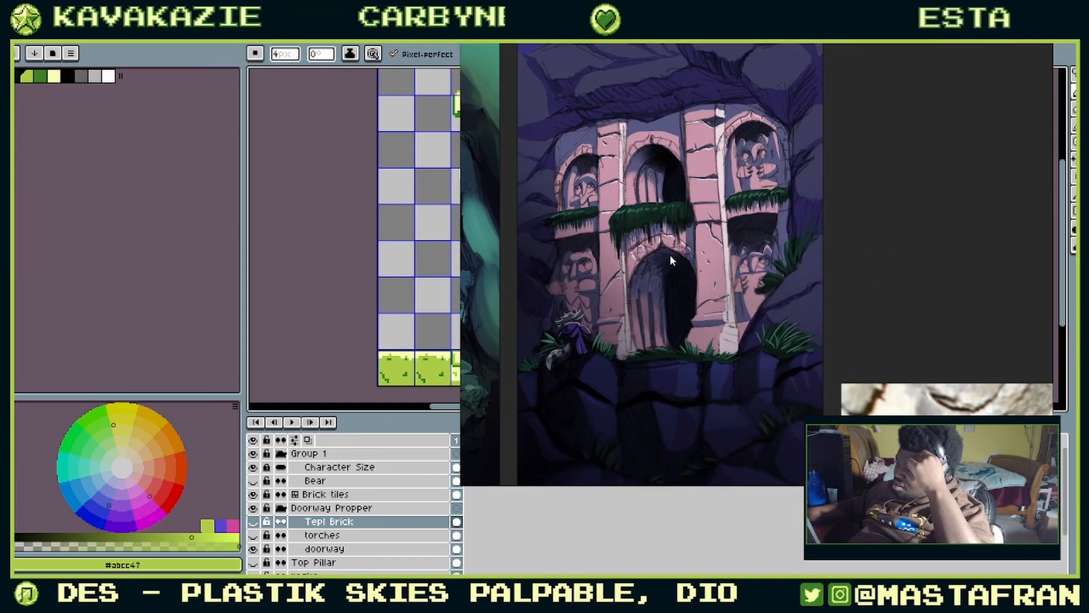
pyautogui.scroll(2, 672, 256)
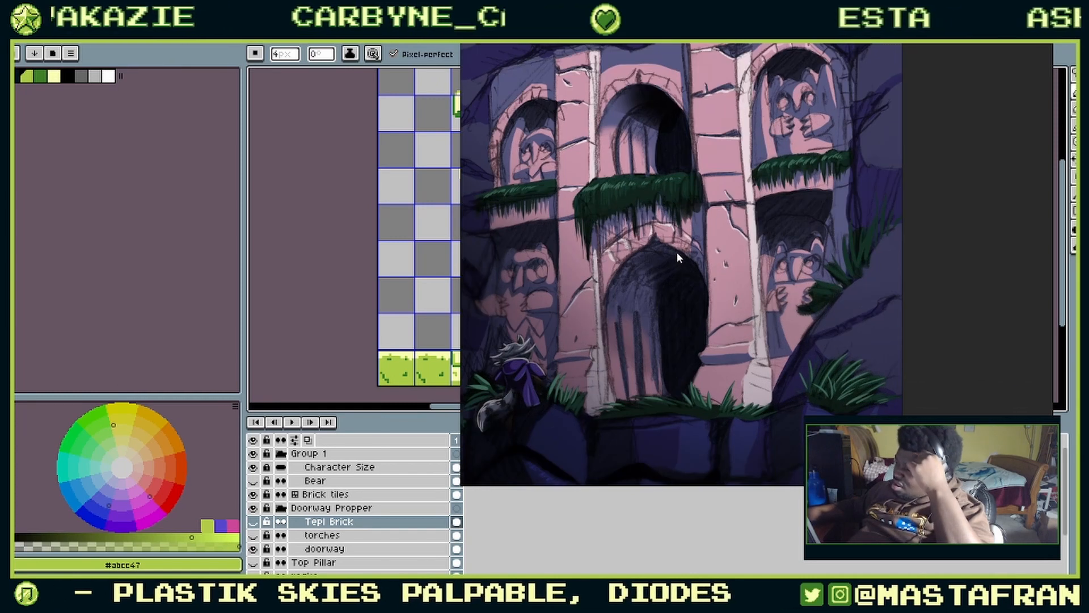
pyautogui.moveTo(676, 252); pyautogui.dragTo(746, 267)
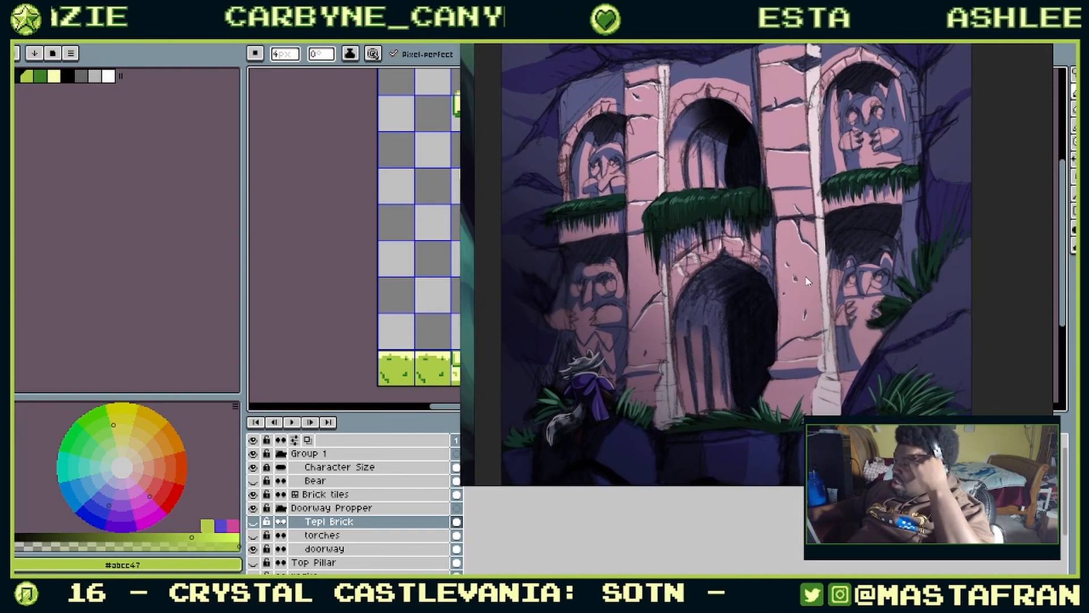
pyautogui.moveTo(993, 191); pyautogui.dragTo(1088, 162)
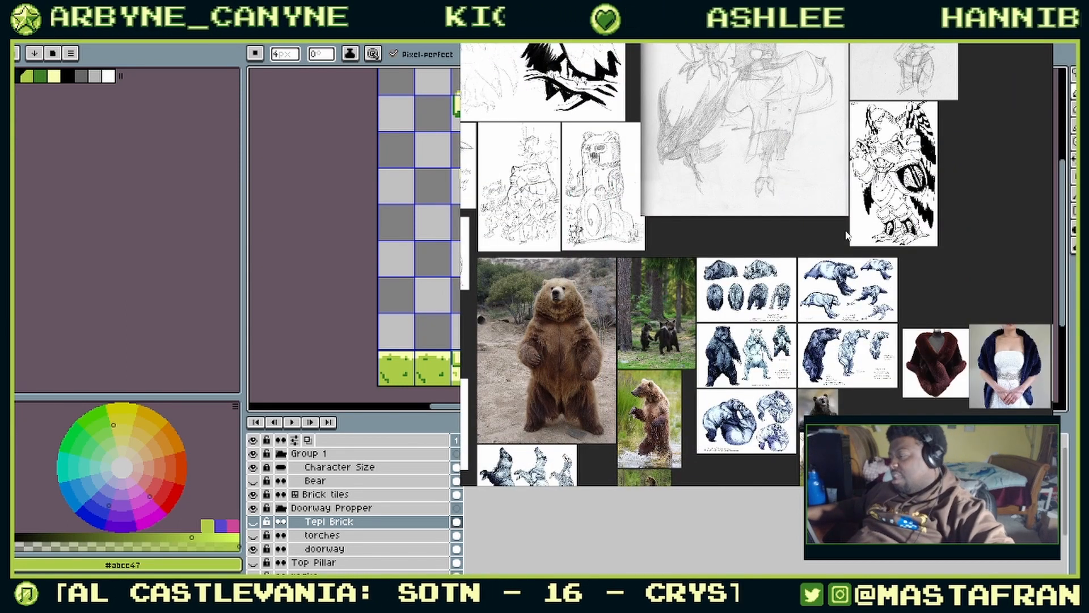
pyautogui.moveTo(934, 263); pyautogui.dragTo(1088, 261)
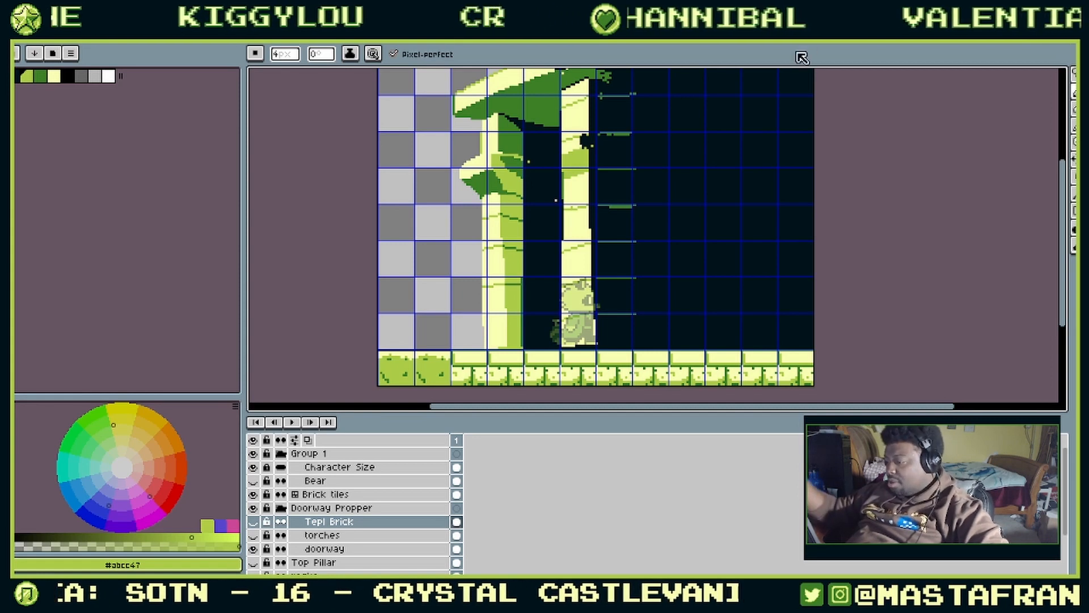
# Step: On the doorway layer, outline a small base block in pale yellow (#f9ffb3) beside the foot of the left pillar
pyautogui.click(357, 548)
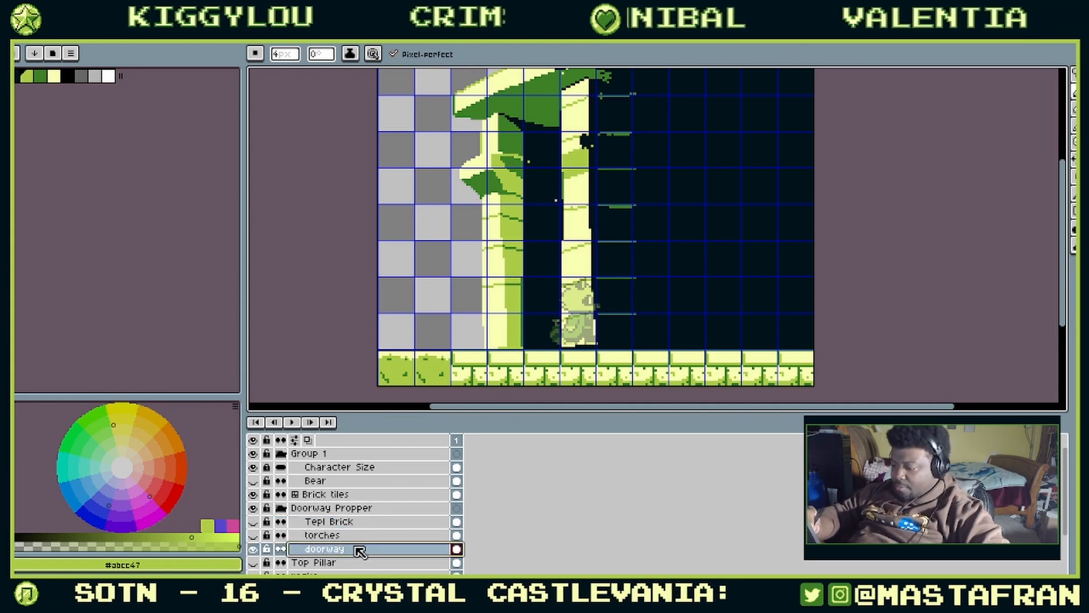
pyautogui.click(254, 549)
pyautogui.click(254, 549)
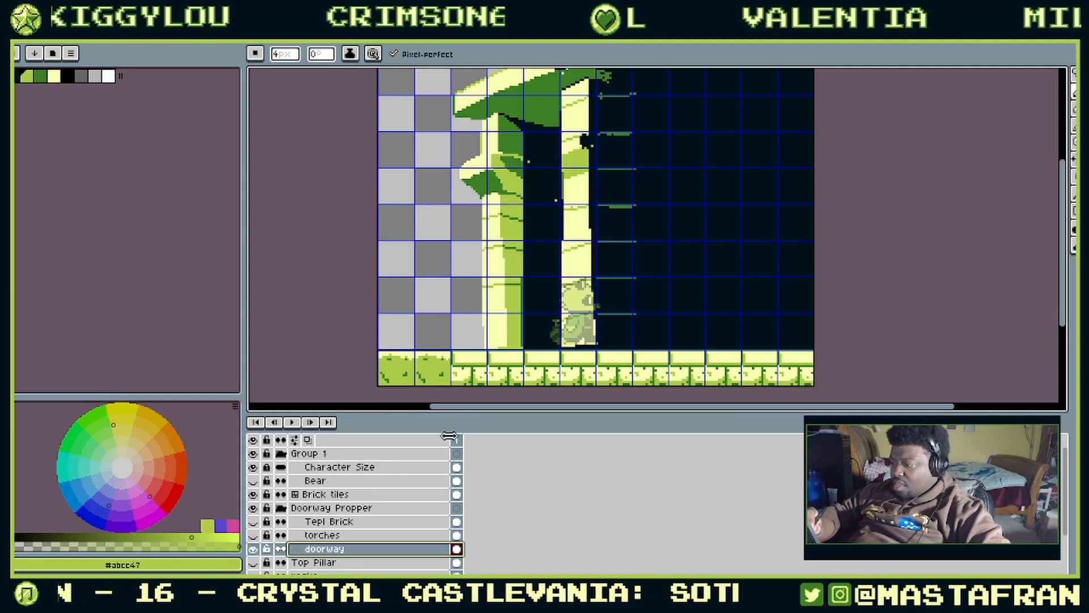
pyautogui.scroll(1, 474, 231)
pyautogui.moveTo(613, 328); pyautogui.dragTo(741, 232)
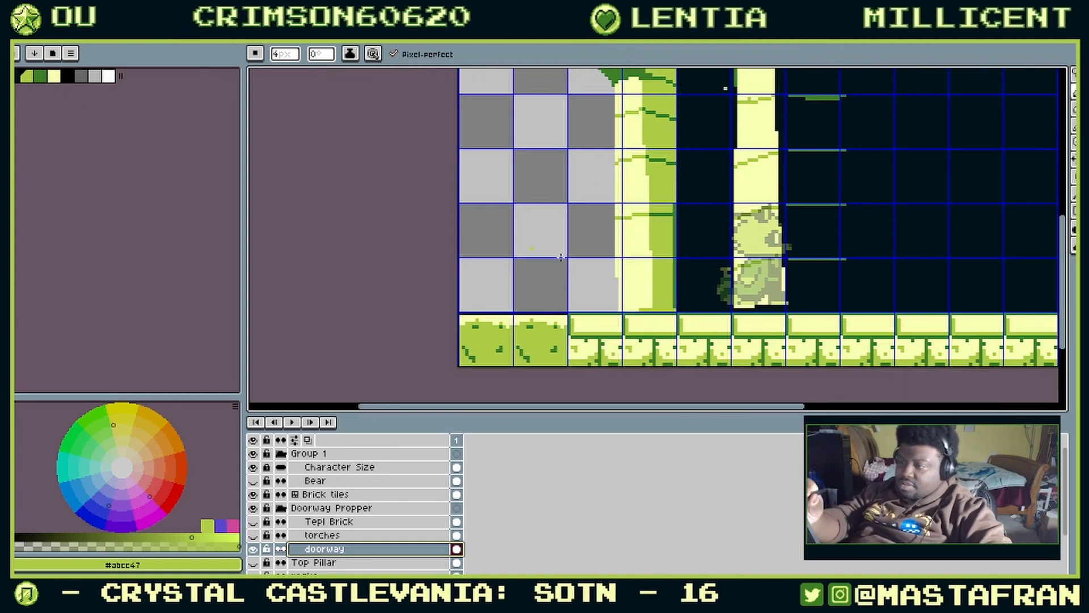
pyautogui.keyDown('alt'); pyautogui.click(642, 286); pyautogui.keyUp('alt')
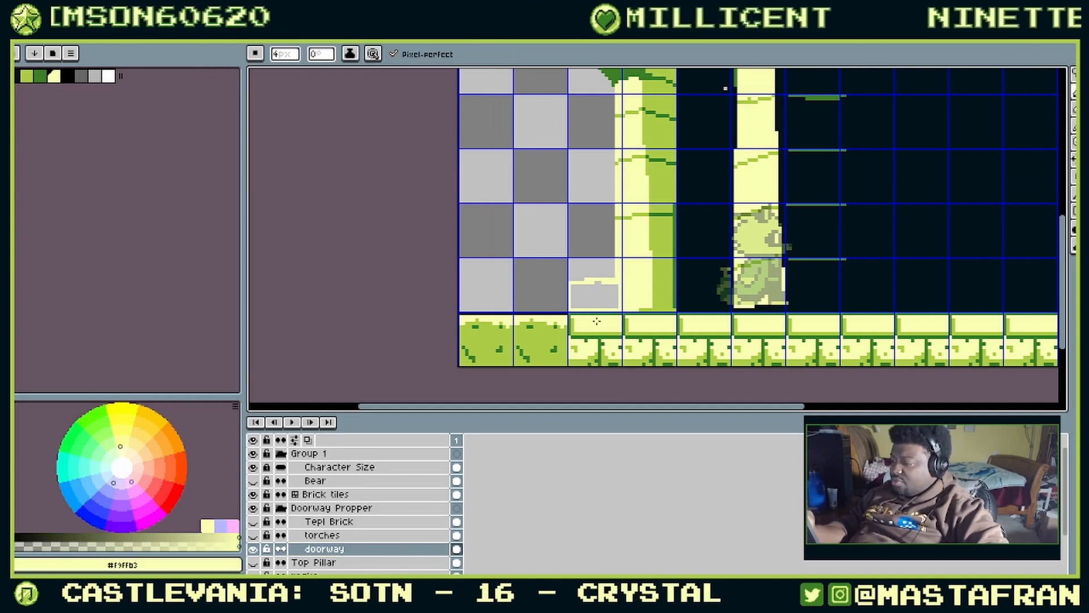
# Step: Draw a pale yellow ledge above the base block, with a light green (#abcc47) underside and a rounded outer end
pyautogui.keyDown('alt'); pyautogui.click(613, 259); pyautogui.keyUp('alt')
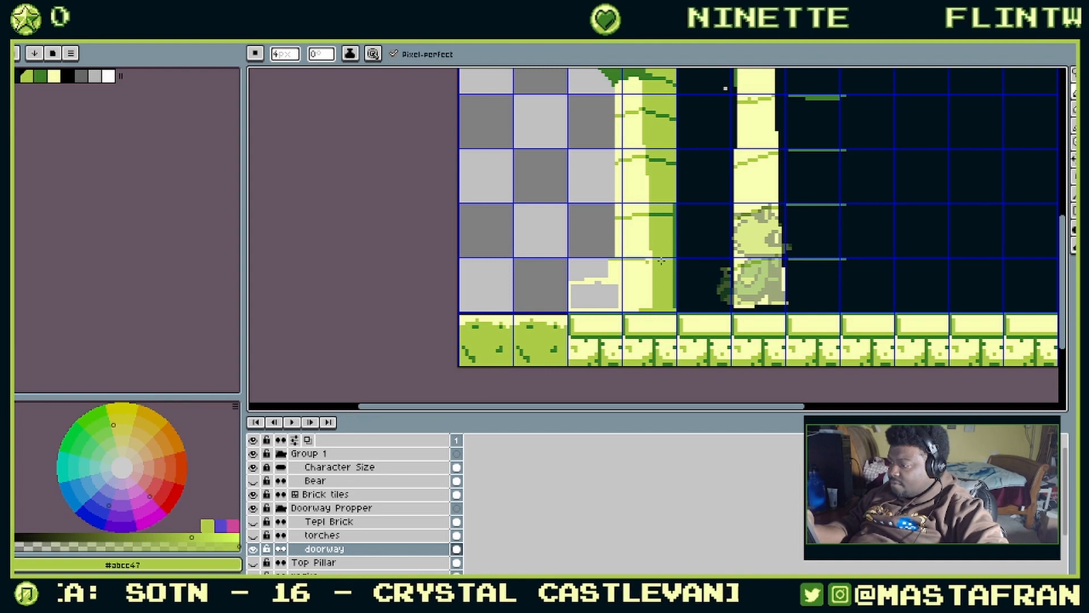
pyautogui.scroll(2, 640, 296)
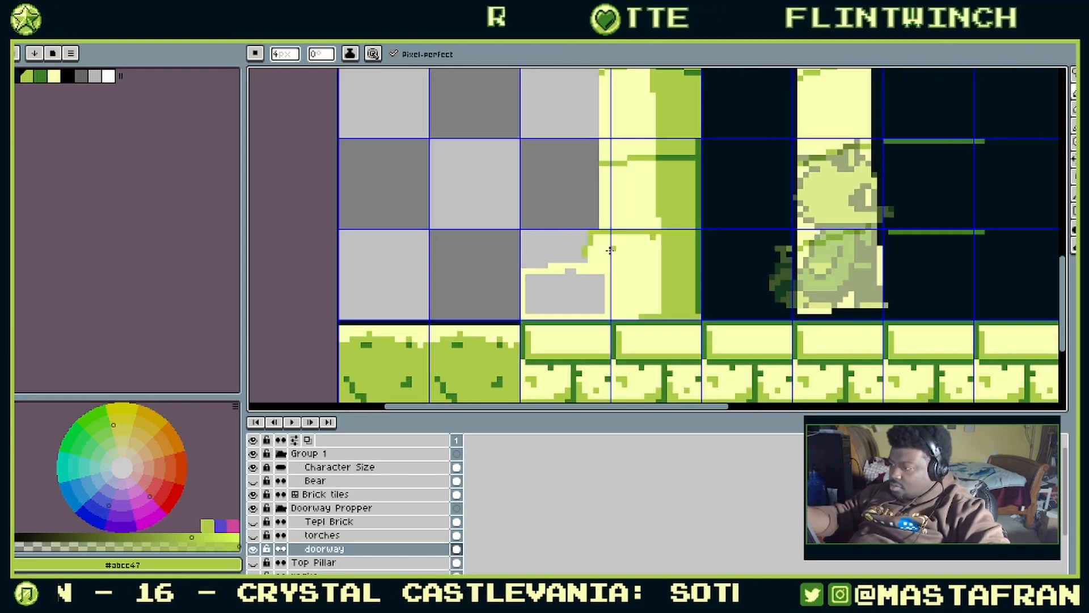
pyautogui.moveTo(617, 253)
pyautogui.mouseDown()
pyautogui.moveTo(658, 249)
pyautogui.moveTo(612, 259)
pyautogui.mouseUp()
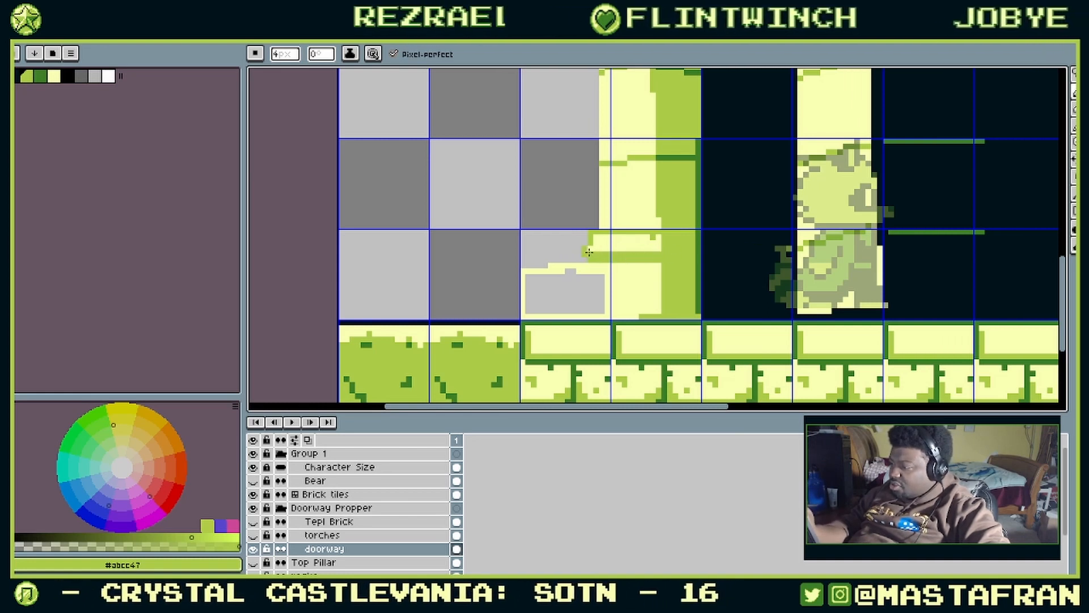
pyautogui.keyDown('alt'); pyautogui.click(613, 245); pyautogui.keyUp('alt')
pyautogui.moveTo(591, 243); pyautogui.dragTo(590, 237)
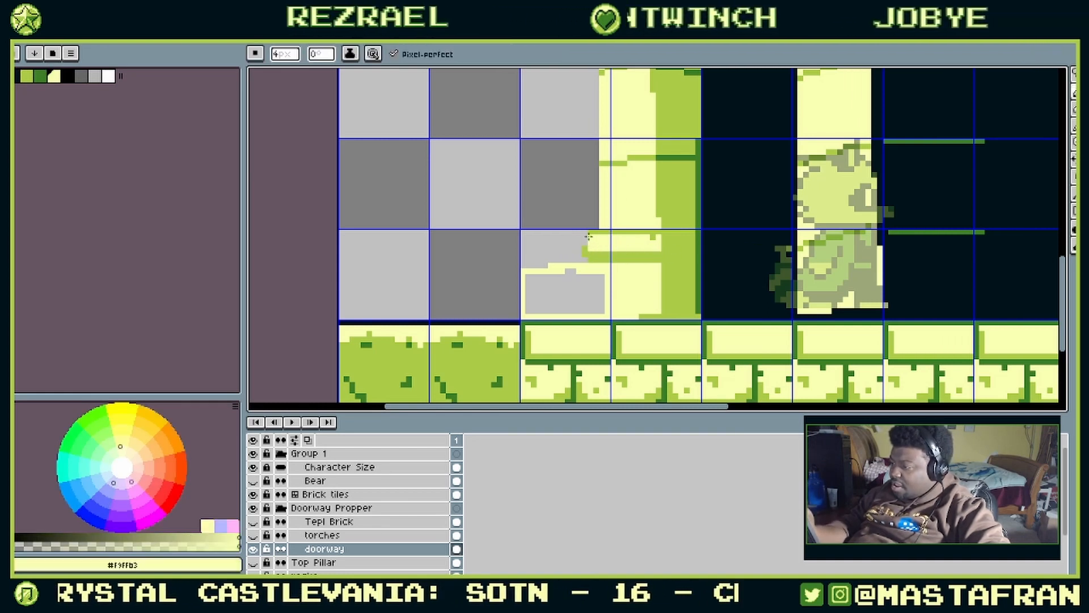
pyautogui.keyDown('alt'); pyautogui.rightClick(575, 219); pyautogui.keyUp('alt')
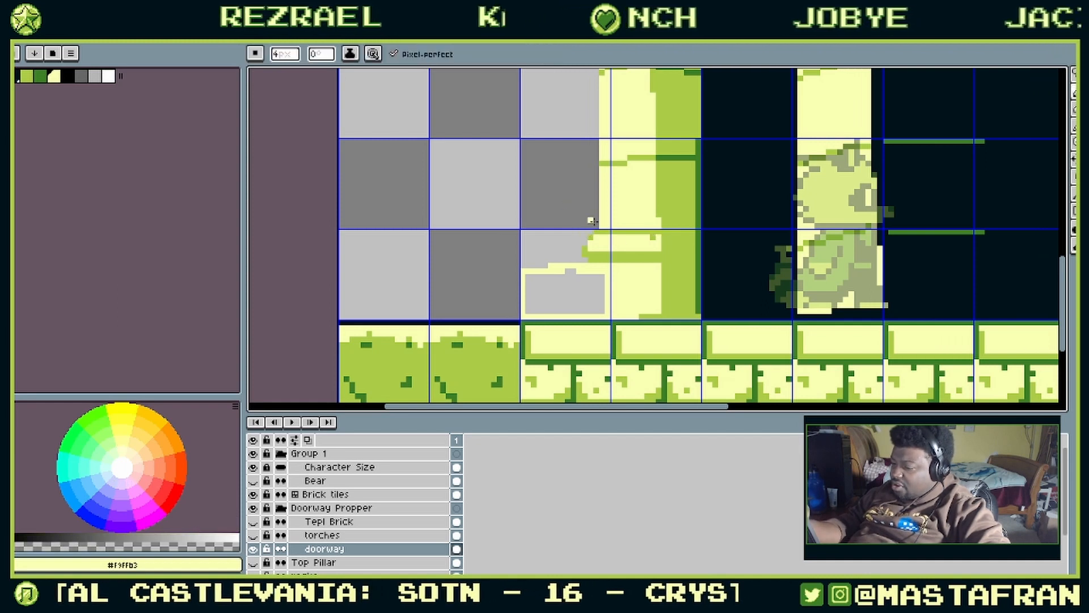
pyautogui.keyDown('alt'); pyautogui.click(600, 232); pyautogui.keyUp('alt')
pyautogui.click(587, 243)
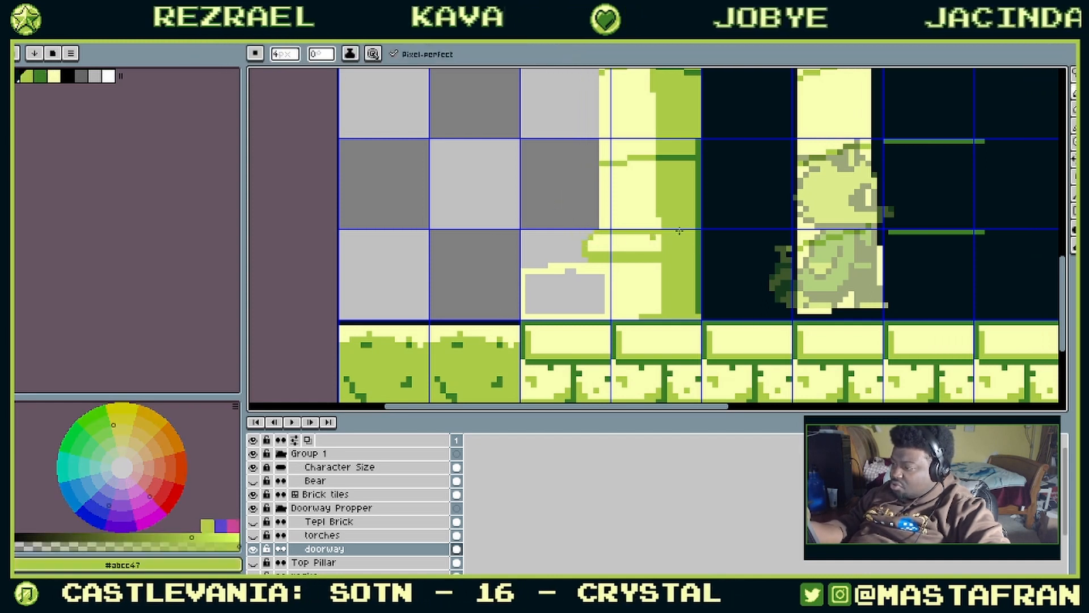
# Step: Reshape the ledge's inner end with light green and pale yellow pixels where it meets the pillar's shaded side
pyautogui.keyDown('alt'); pyautogui.click(674, 237); pyautogui.keyUp('alt')
pyautogui.moveTo(653, 241); pyautogui.dragTo(660, 241)
pyautogui.keyDown('alt'); pyautogui.click(657, 237); pyautogui.keyUp('alt')
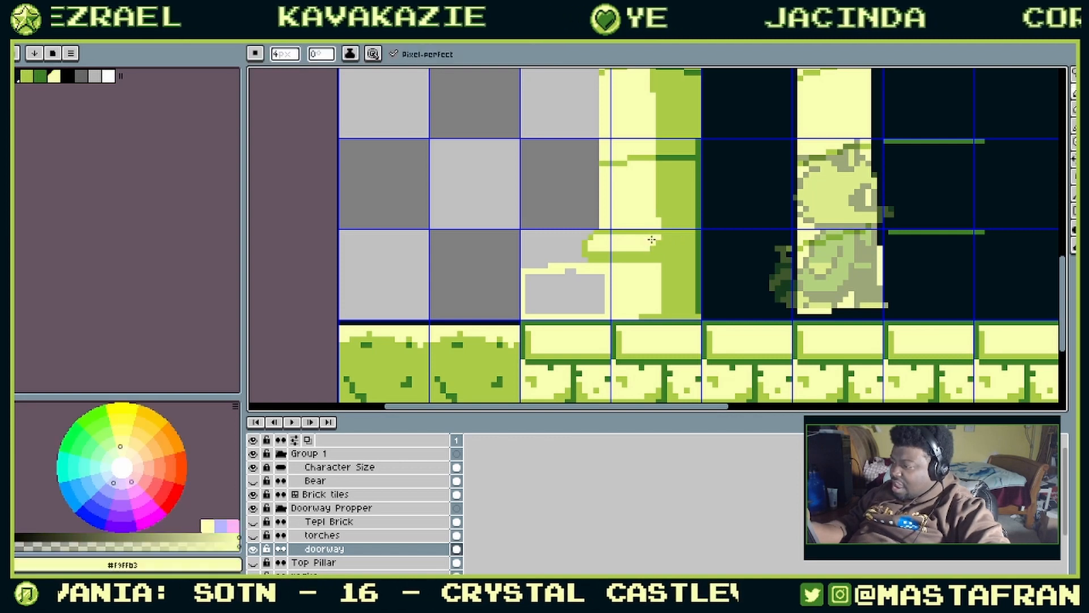
pyautogui.moveTo(716, 235); pyautogui.dragTo(697, 268)
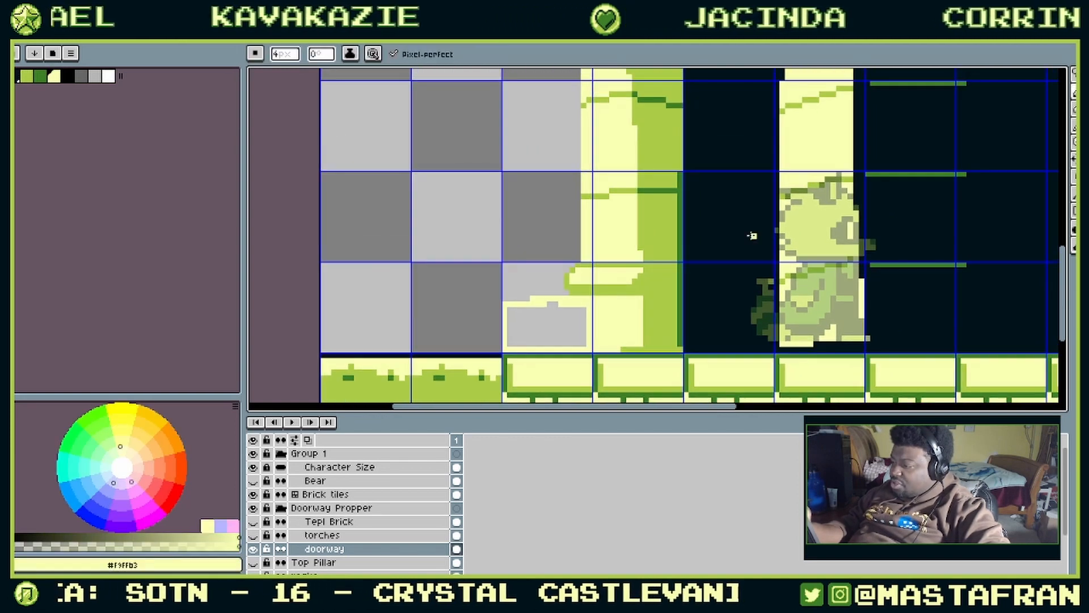
pyautogui.scroll(1, 752, 235)
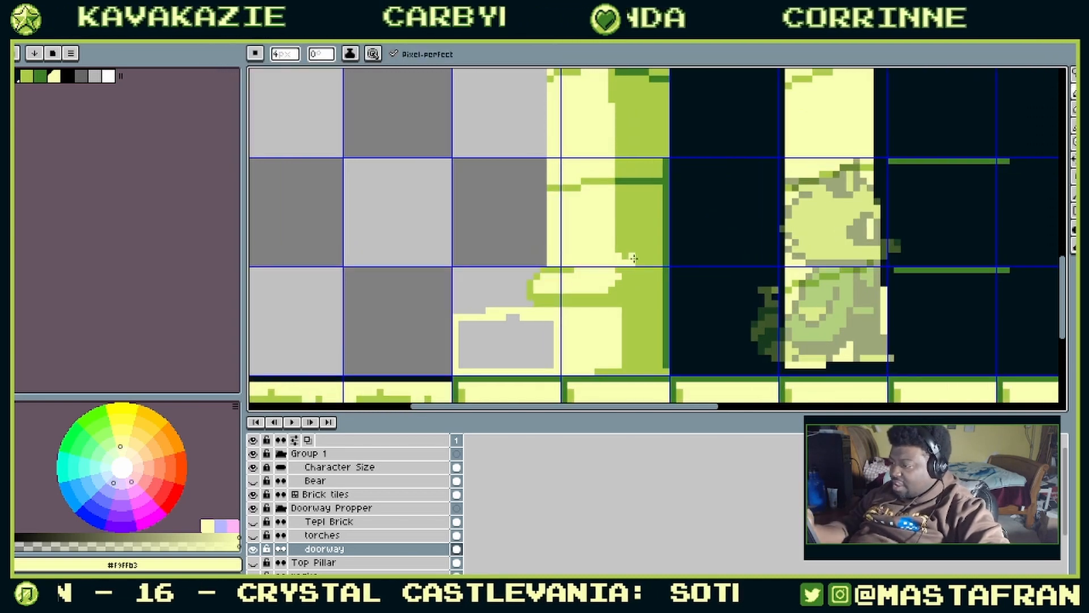
# Step: Draw a light green seam between the pillar and the ledge, and refine the ledge's stepped inner end in pale yellow
pyautogui.keyDown('alt'); pyautogui.click(608, 261); pyautogui.keyUp('alt')
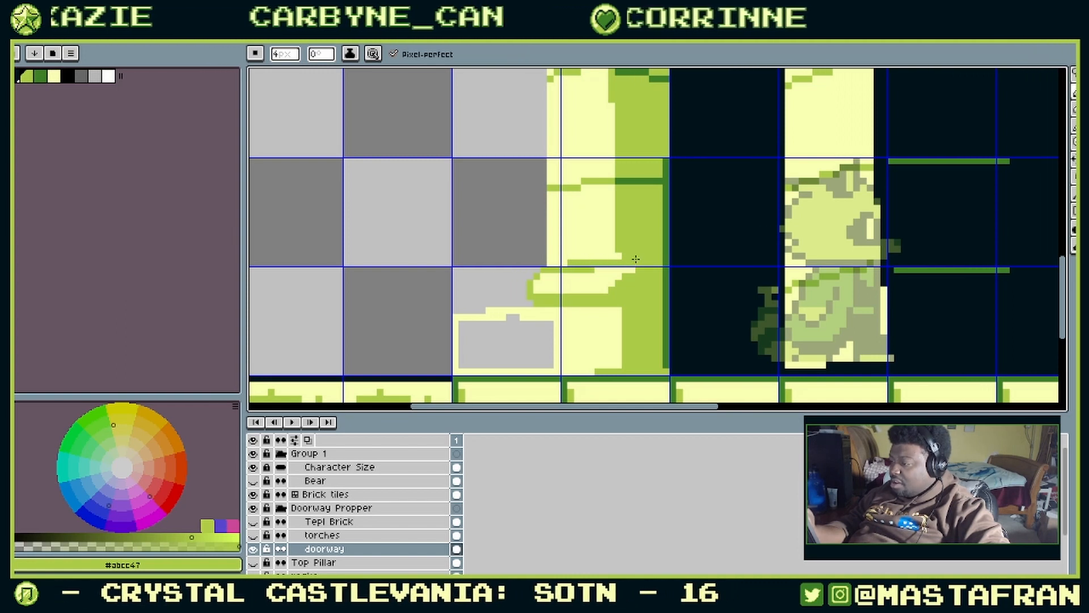
pyautogui.press('alt')
pyautogui.keyDown('alt'); pyautogui.click(582, 277); pyautogui.keyUp('alt')
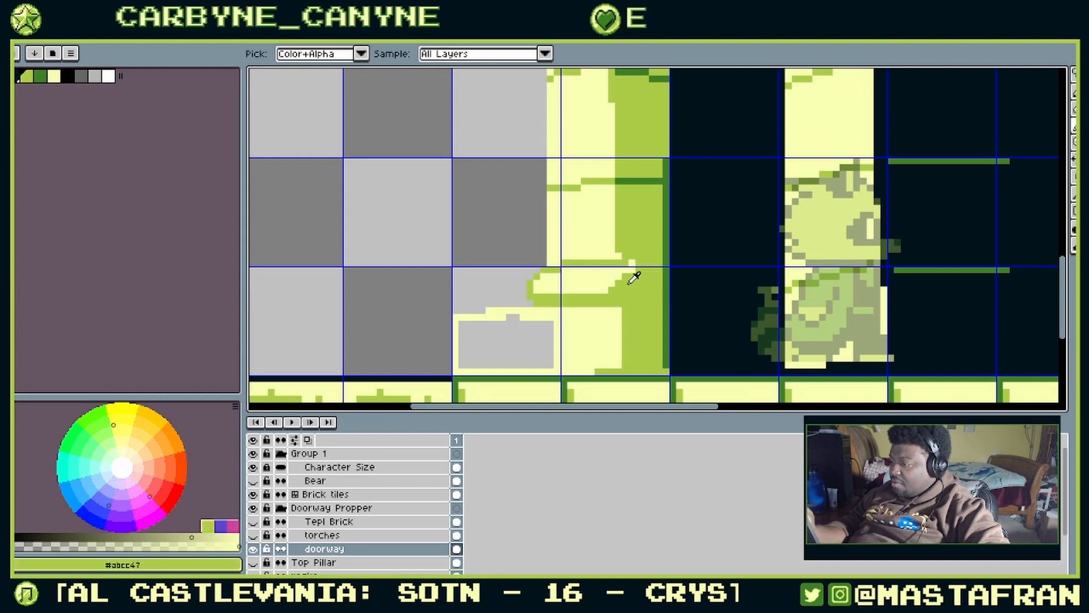
pyautogui.keyDown('alt'); pyautogui.click(627, 263); pyautogui.keyUp('alt')
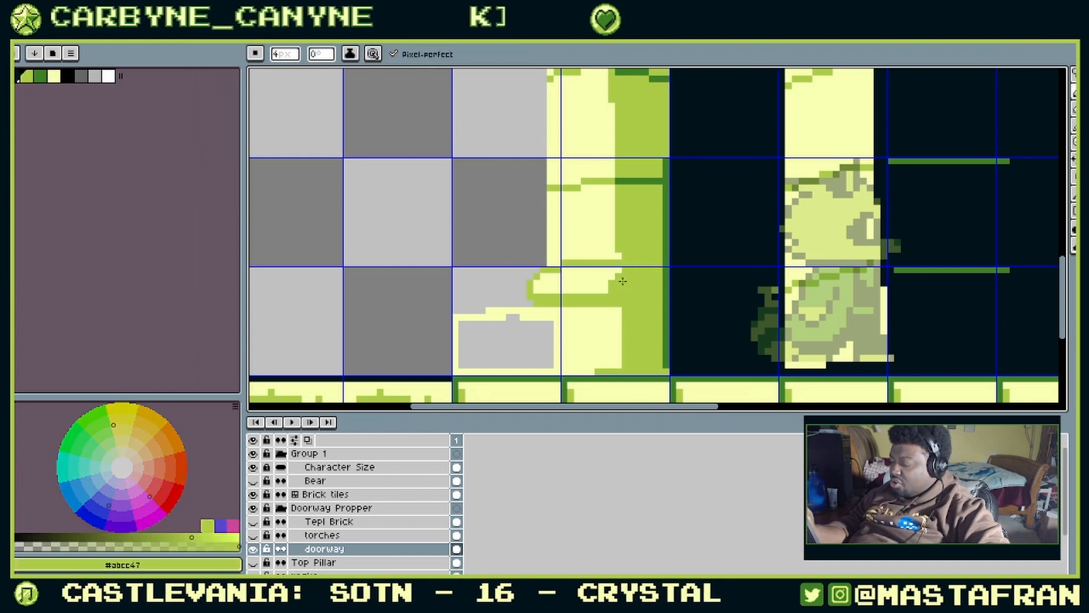
pyautogui.keyDown('alt'); pyautogui.click(608, 280); pyautogui.keyUp('alt')
pyautogui.keyDown('alt'); pyautogui.click(593, 291); pyautogui.keyUp('alt')
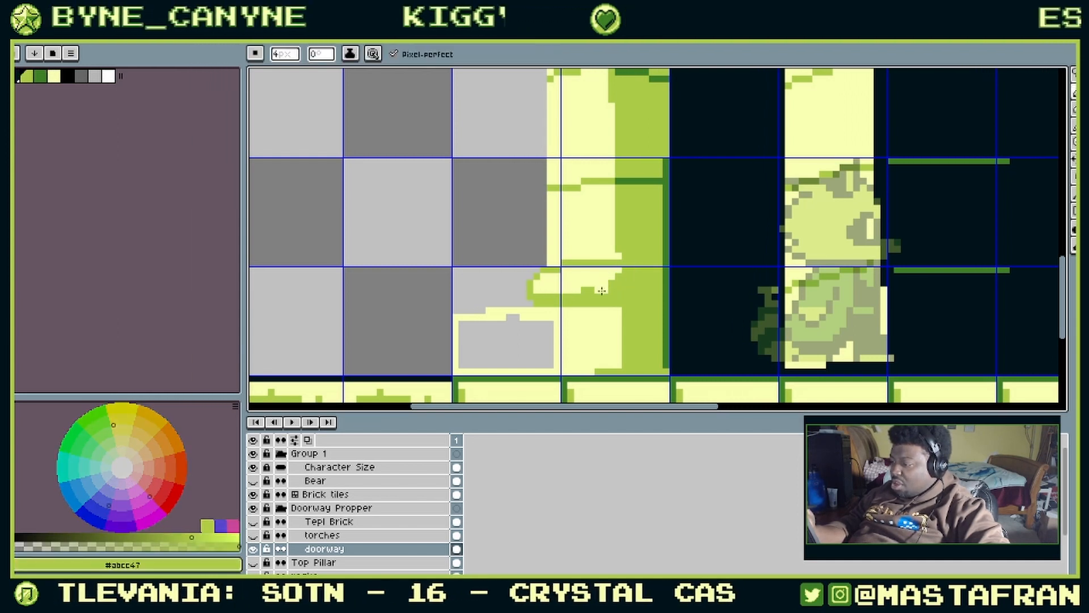
pyautogui.keyDown('alt'); pyautogui.click(583, 289); pyautogui.keyUp('alt')
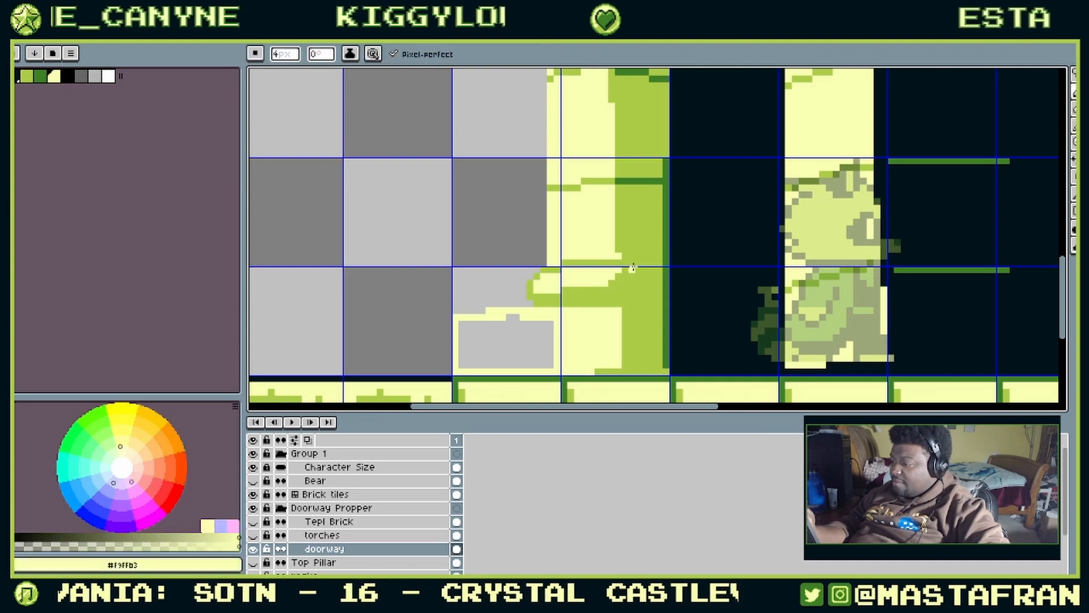
# Step: Extend the ledge into the dark opening with a thin pale yellow top edge and a tapering light green underside
pyautogui.moveTo(625, 262)
pyautogui.mouseDown()
pyautogui.moveTo(647, 275)
pyautogui.moveTo(660, 264)
pyautogui.mouseUp()
pyautogui.hotkey('ctrl', 'z')
pyautogui.hotkey('ctrl', 'z')
pyautogui.moveTo(778, 255)
pyautogui.mouseDown()
pyautogui.moveTo(682, 335)
pyautogui.moveTo(758, 253)
pyautogui.moveTo(703, 262)
pyautogui.moveTo(621, 312)
pyautogui.moveTo(738, 249)
pyautogui.mouseUp()
pyautogui.keyDown('alt'); pyautogui.click(645, 279); pyautogui.keyUp('alt')
pyautogui.moveTo(655, 275); pyautogui.dragTo(674, 271)
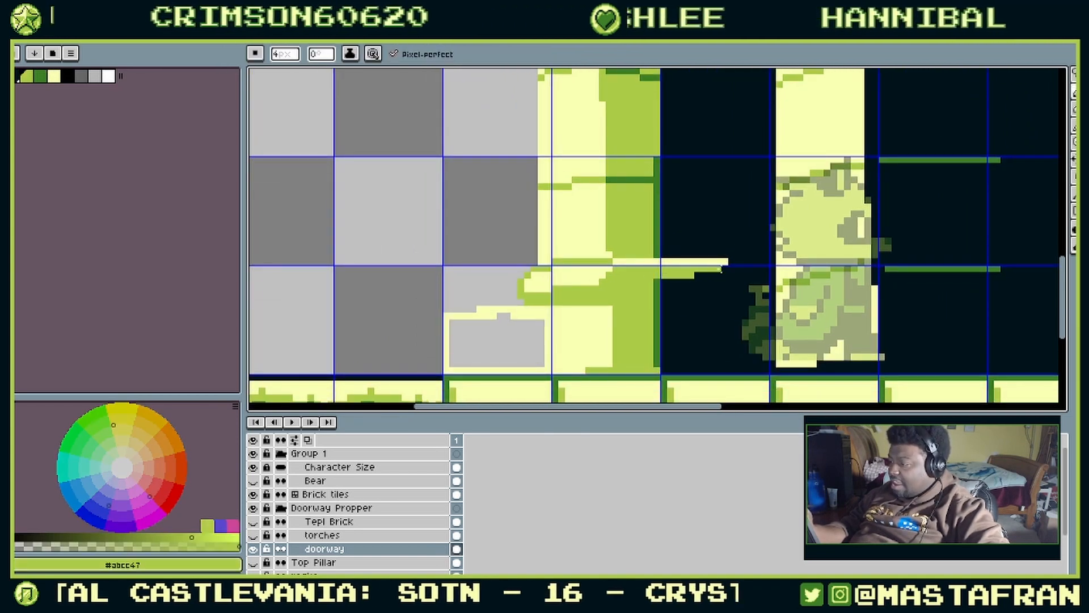
pyautogui.moveTo(669, 284); pyautogui.dragTo(690, 241)
pyautogui.keyDown('alt'); pyautogui.click(671, 278); pyautogui.keyUp('alt')
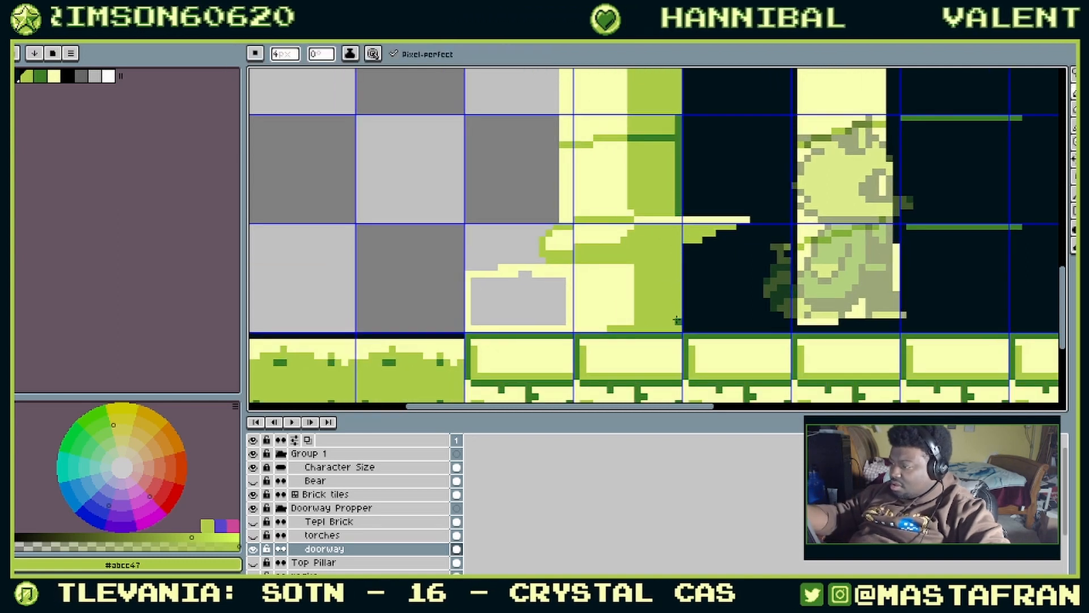
# Step: Mark the base block's corner and the upper edge of its shaded side with light green lines, undoing stray strokes
pyautogui.moveTo(643, 305); pyautogui.dragTo(755, 334)
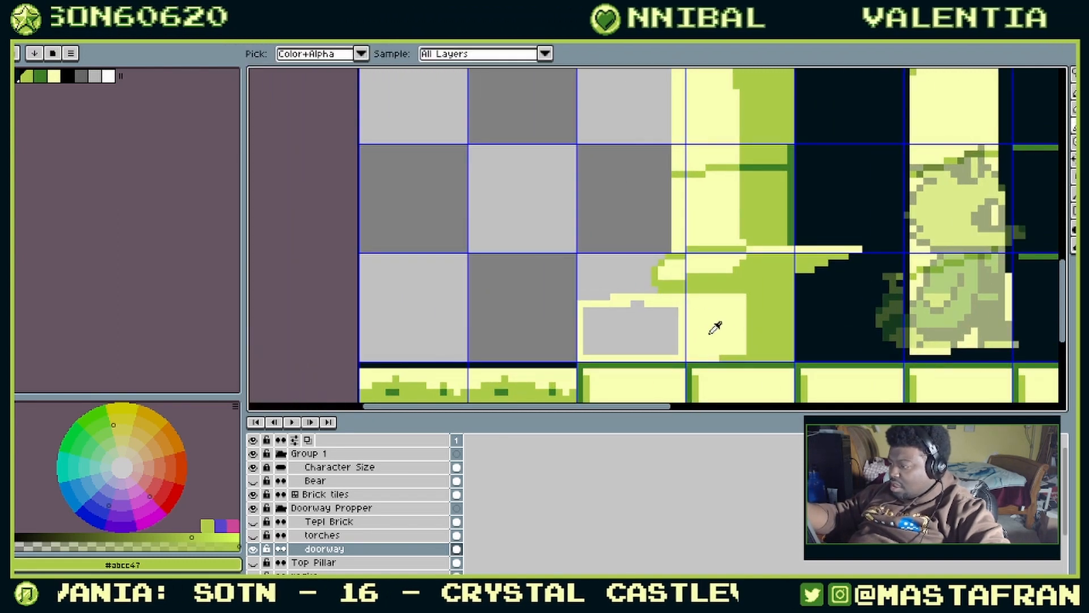
pyautogui.keyDown('alt'); pyautogui.click(756, 337); pyautogui.keyUp('alt')
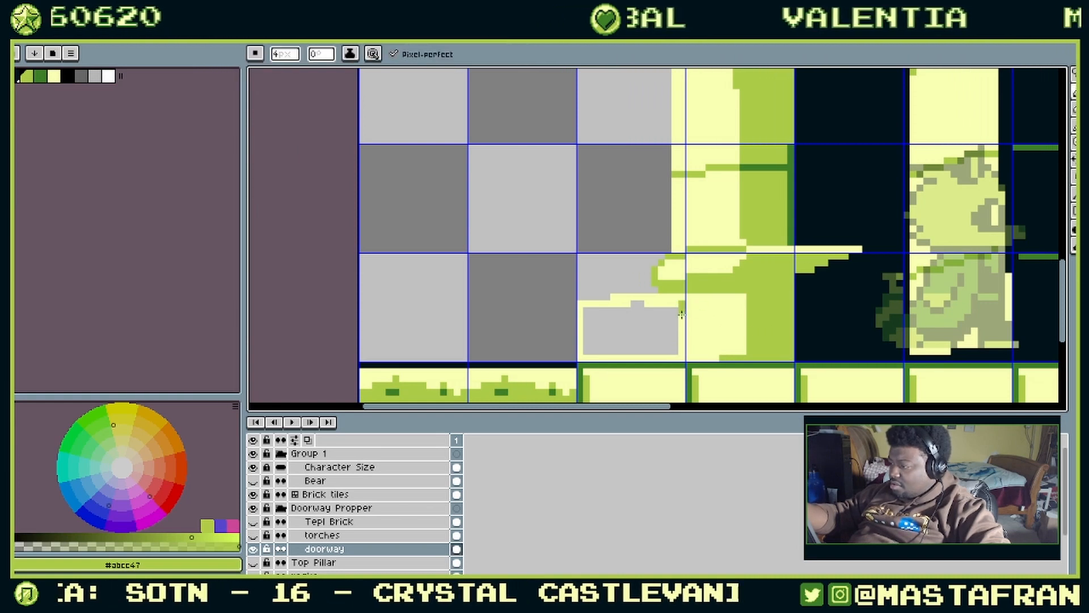
pyautogui.moveTo(685, 300)
pyautogui.mouseDown()
pyautogui.moveTo(753, 300)
pyautogui.moveTo(682, 302)
pyautogui.moveTo(736, 309)
pyautogui.moveTo(742, 299)
pyautogui.moveTo(694, 301)
pyautogui.moveTo(756, 298)
pyautogui.moveTo(686, 300)
pyautogui.moveTo(754, 298)
pyautogui.mouseUp()
pyautogui.hotkey('ctrl', 'z')
pyautogui.hotkey('ctrl', 'z')
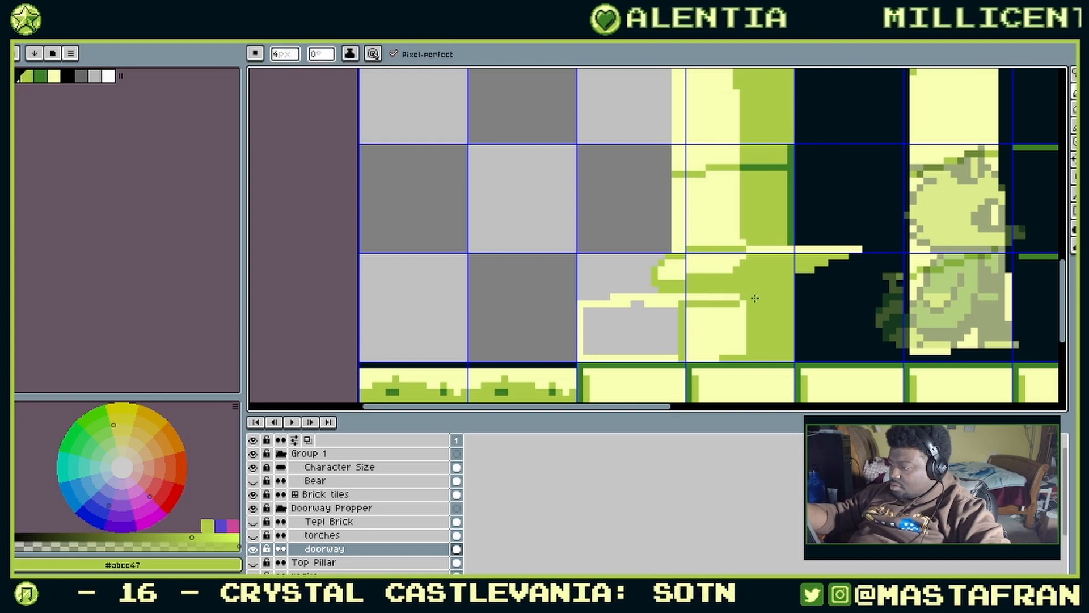
# Step: Fill the base's shaded side with light green and the block's front face with pale yellow
pyautogui.press('g')
pyautogui.click(709, 345)
pyautogui.keyDown('alt'); pyautogui.click(670, 301); pyautogui.keyUp('alt')
pyautogui.click(672, 323)
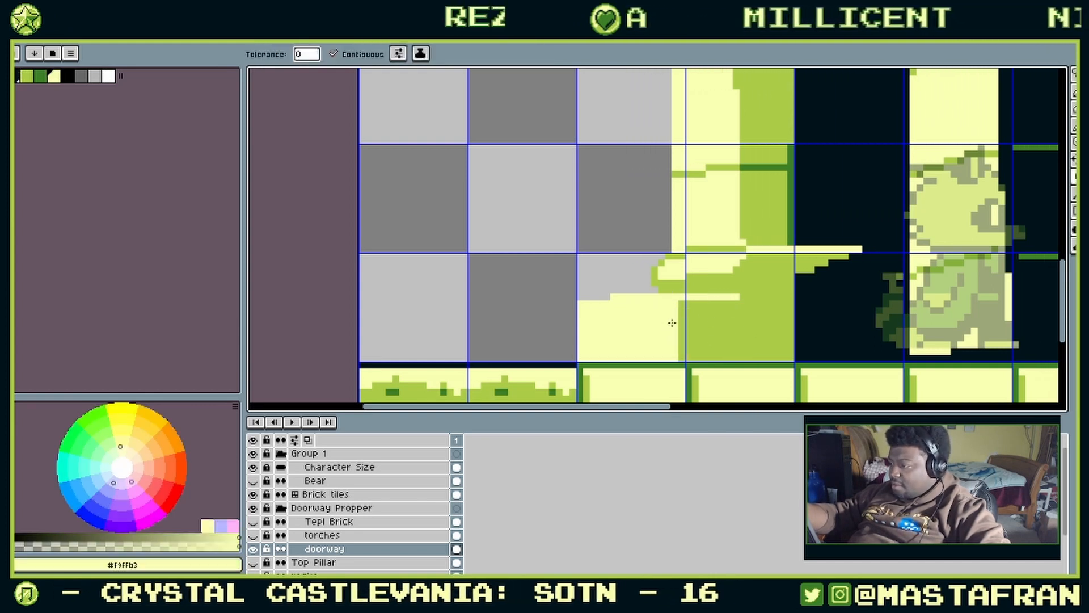
# Step: Square off the base block's upper corner and outline its top and outer edges in light green
pyautogui.press('b')
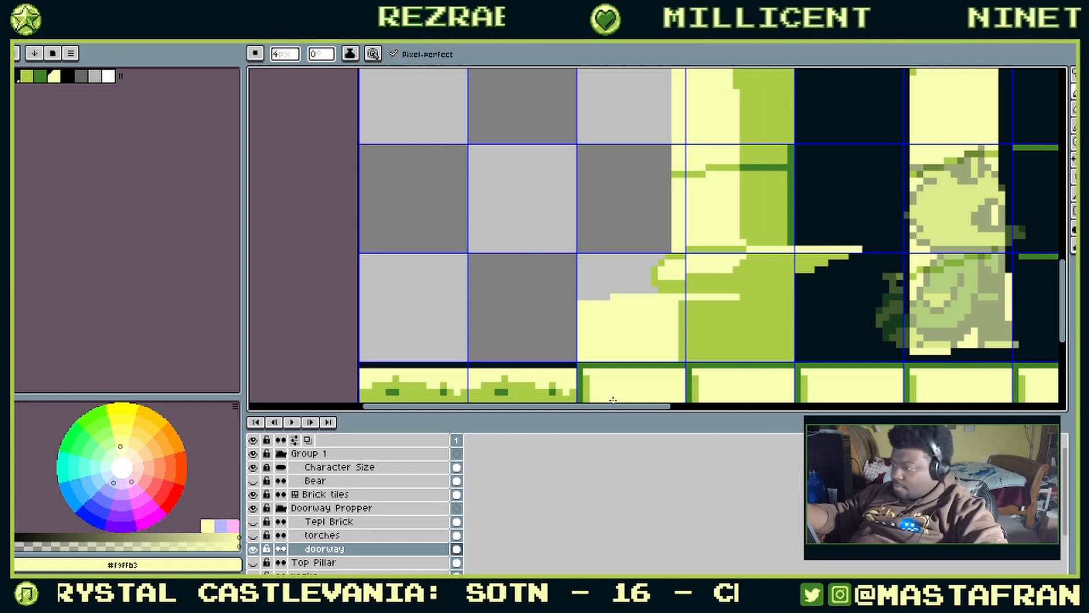
pyautogui.keyDown('alt'); pyautogui.click(698, 281); pyautogui.keyUp('alt')
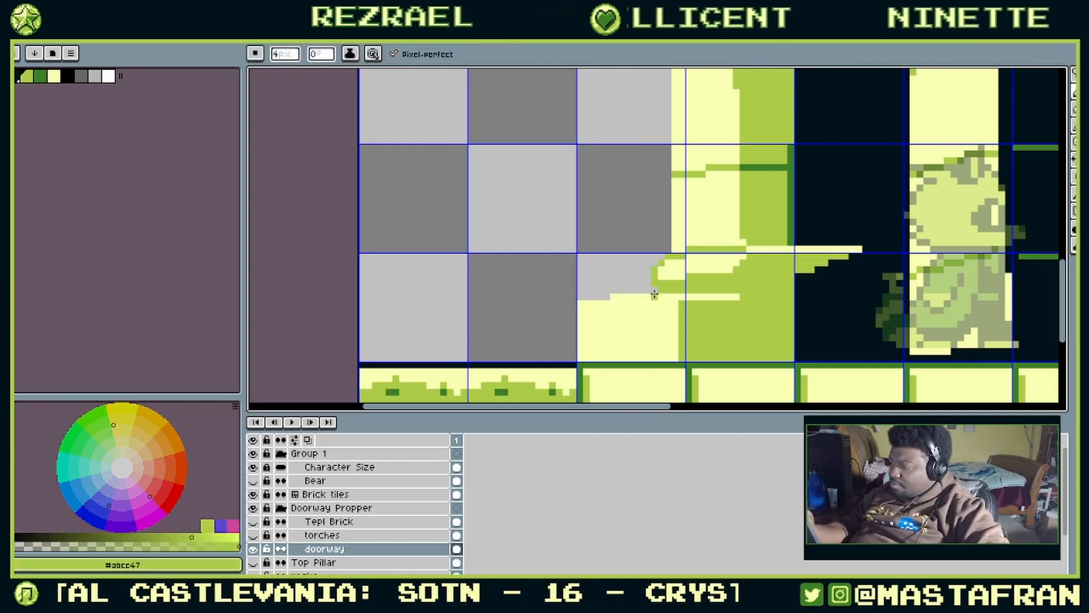
pyautogui.moveTo(621, 296)
pyautogui.mouseDown()
pyautogui.moveTo(556, 334)
pyautogui.moveTo(607, 297)
pyautogui.moveTo(578, 295)
pyautogui.moveTo(579, 357)
pyautogui.mouseUp()
pyautogui.click(614, 296)
pyautogui.moveTo(764, 285)
pyautogui.mouseDown()
pyautogui.moveTo(680, 265)
pyautogui.moveTo(706, 253)
pyautogui.mouseUp()
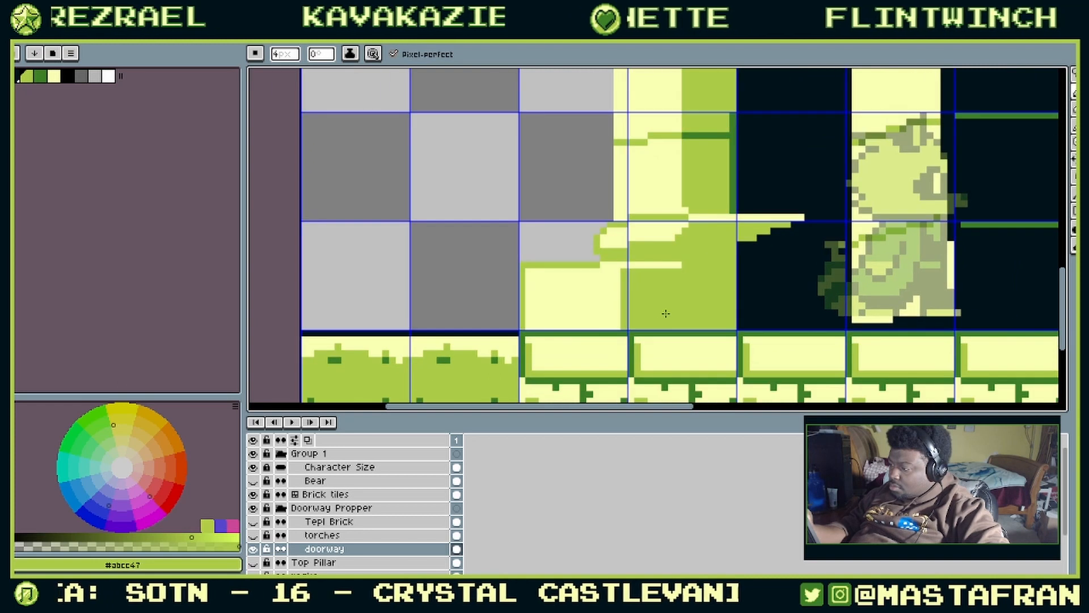
# Step: Outline the left pillar shaft's outer edge in light green from the ledge up to the flared capital
pyautogui.moveTo(659, 308); pyautogui.dragTo(578, 376)
pyautogui.moveTo(564, 296); pyautogui.dragTo(592, 359)
pyautogui.moveTo(575, 316); pyautogui.dragTo(658, 277)
pyautogui.moveTo(714, 219)
pyautogui.mouseDown()
pyautogui.moveTo(702, 361)
pyautogui.moveTo(698, 227)
pyautogui.mouseUp()
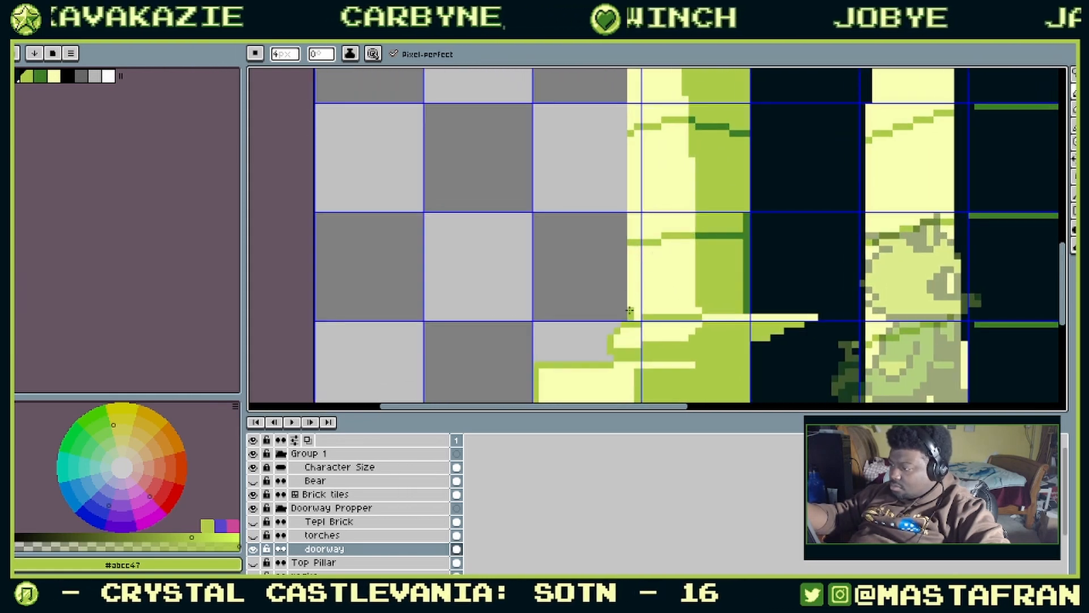
pyautogui.moveTo(629, 242); pyautogui.dragTo(623, 330)
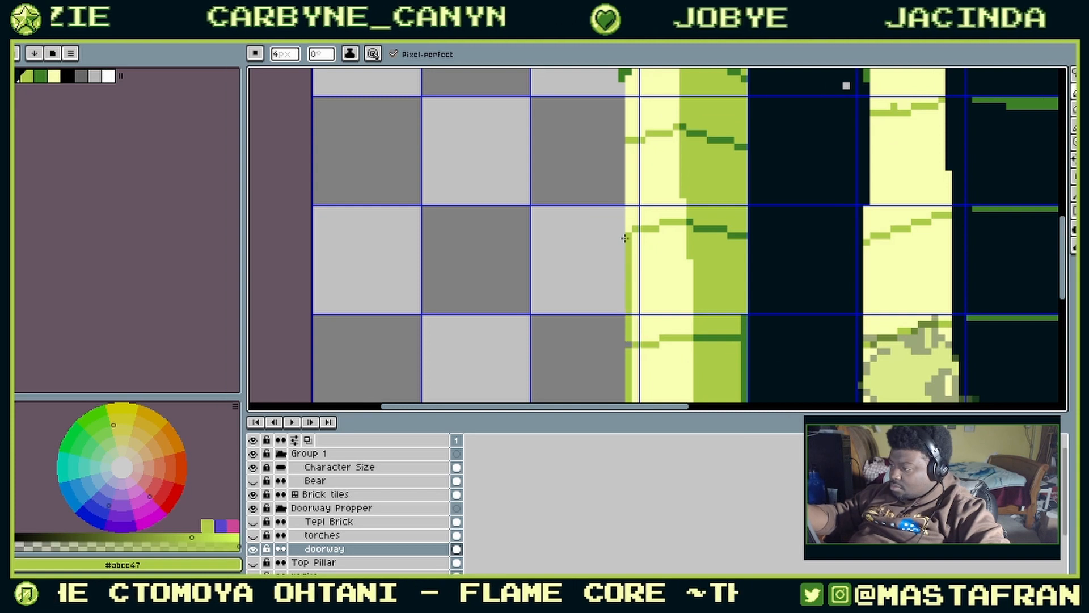
pyautogui.moveTo(707, 159); pyautogui.dragTo(690, 251)
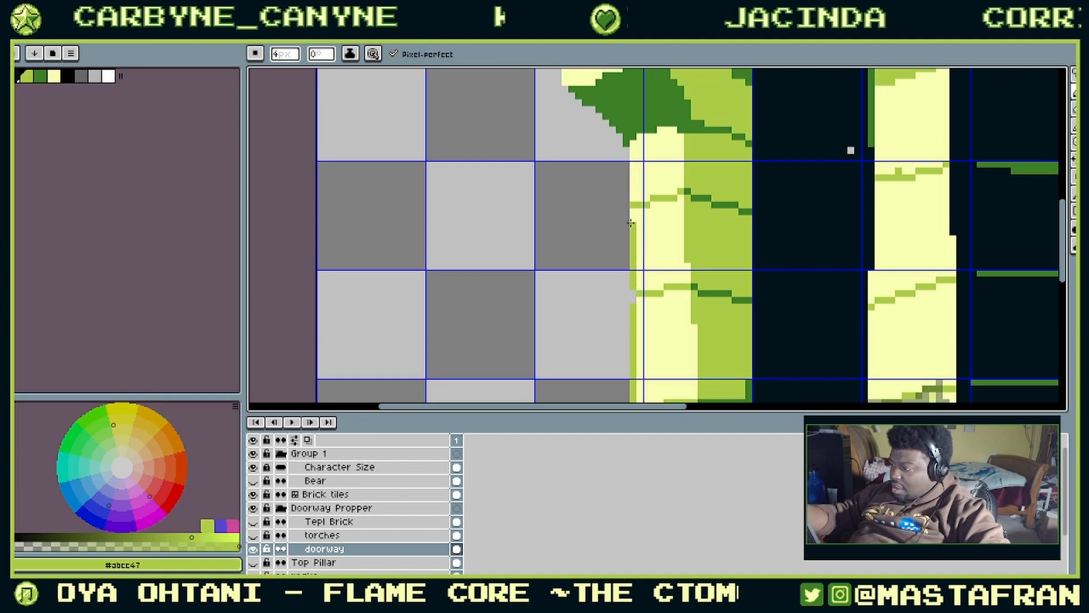
pyautogui.moveTo(633, 199)
pyautogui.mouseDown()
pyautogui.moveTo(632, 150)
pyautogui.moveTo(630, 247)
pyautogui.mouseUp()
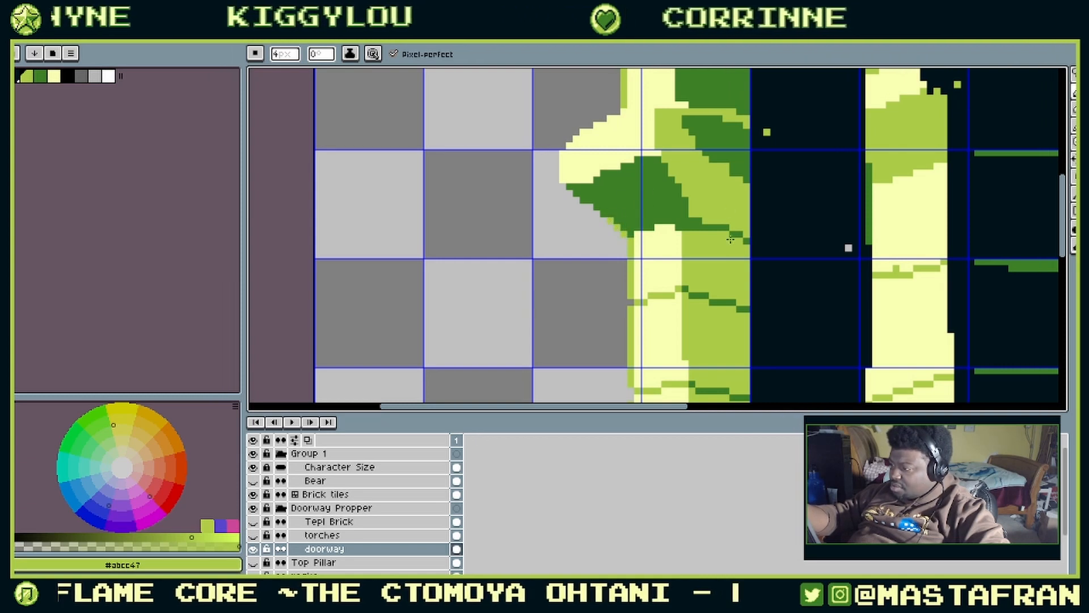
# Step: Draw a diagonal light green crack across the pillar's pale front face, rising from the outer edge to the shaded side
pyautogui.scroll(-2, 677, 176)
pyautogui.keyDown('alt'); pyautogui.click(656, 193); pyautogui.keyUp('alt')
pyautogui.moveTo(688, 244); pyautogui.dragTo(687, 163)
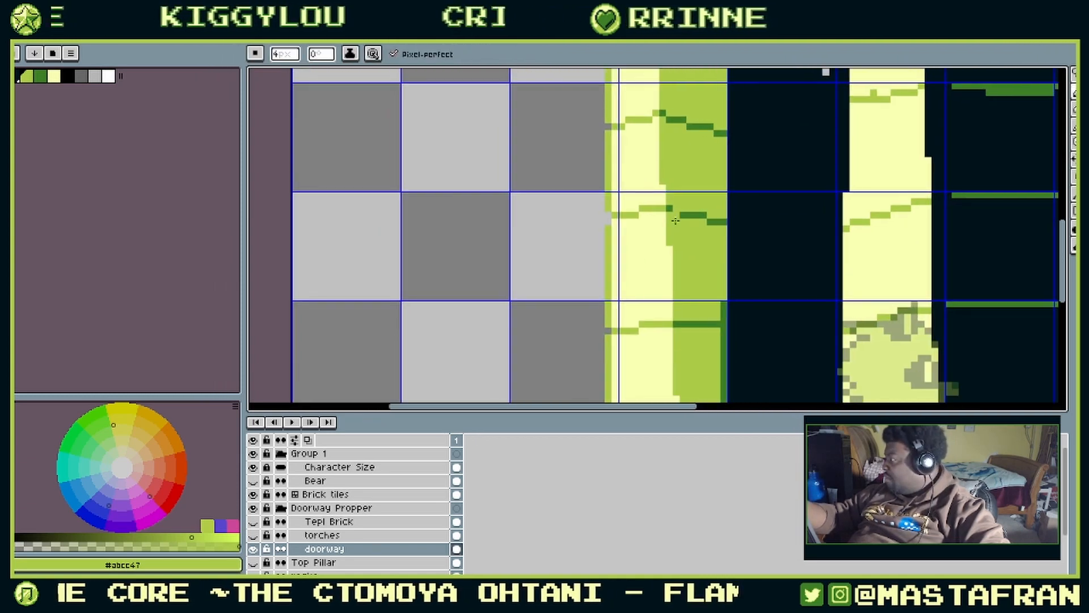
pyautogui.moveTo(654, 230); pyautogui.dragTo(650, 166)
pyautogui.keyDown('alt'); pyautogui.click(655, 142); pyautogui.keyUp('alt')
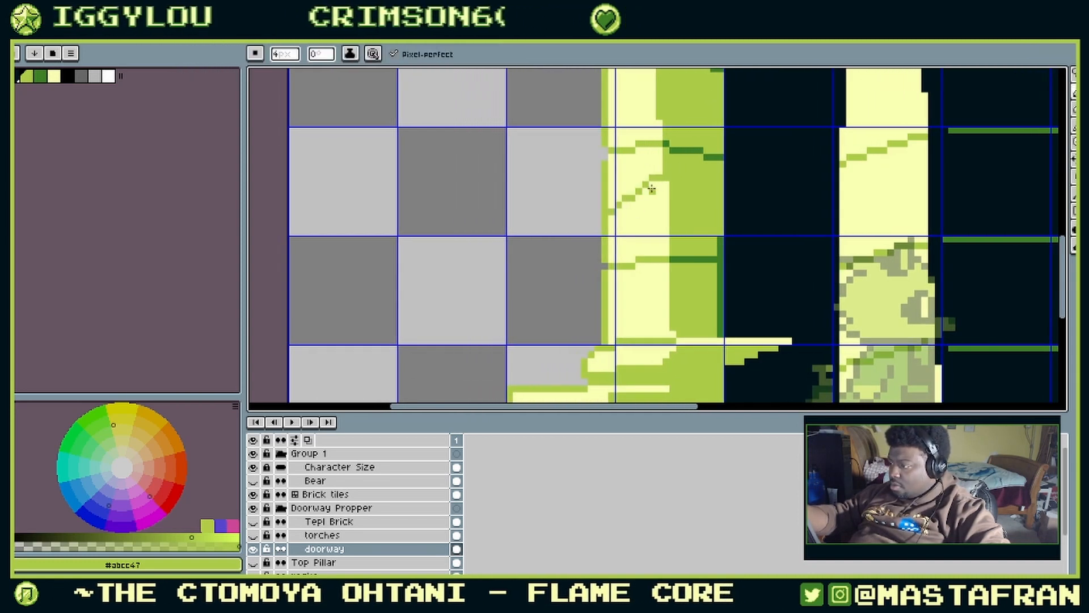
# Step: Refine the crack's upper end where it meets the shaded side, using light green and pale yellow #f9ffb3 pixels
pyautogui.scroll(-1, 717, 185)
pyautogui.keyDown('alt'); pyautogui.click(622, 241); pyautogui.keyUp('alt')
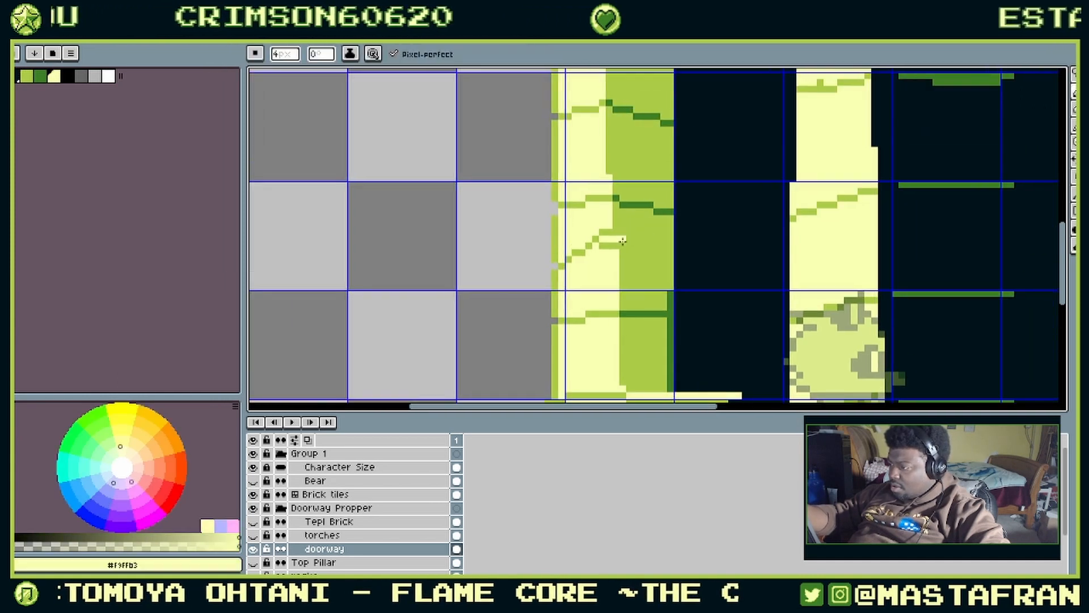
pyautogui.keyDown('alt'); pyautogui.click(645, 215); pyautogui.keyUp('alt')
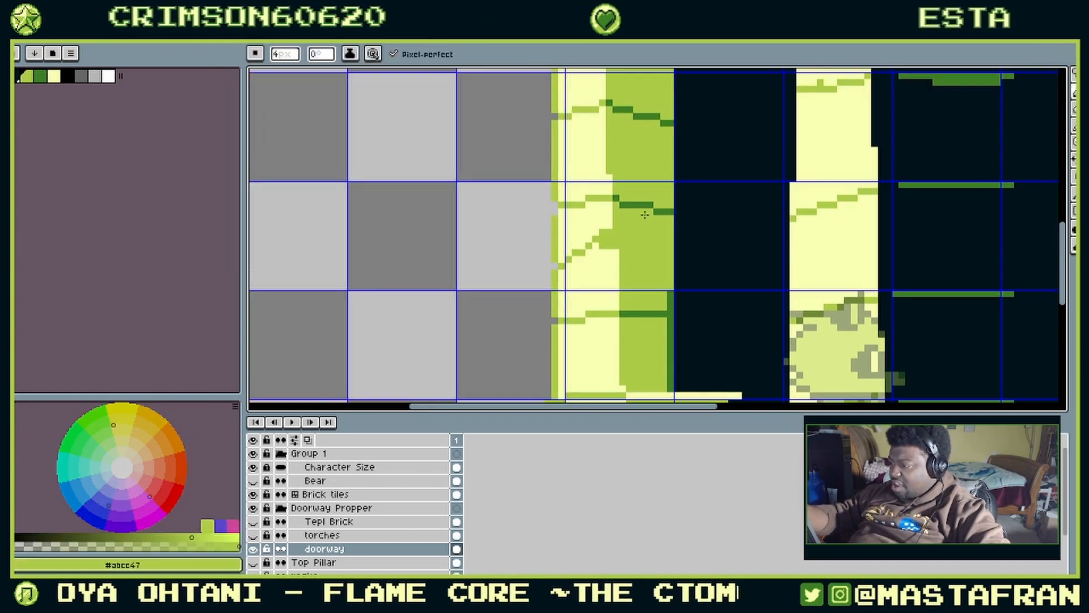
pyautogui.moveTo(651, 275); pyautogui.dragTo(675, 296)
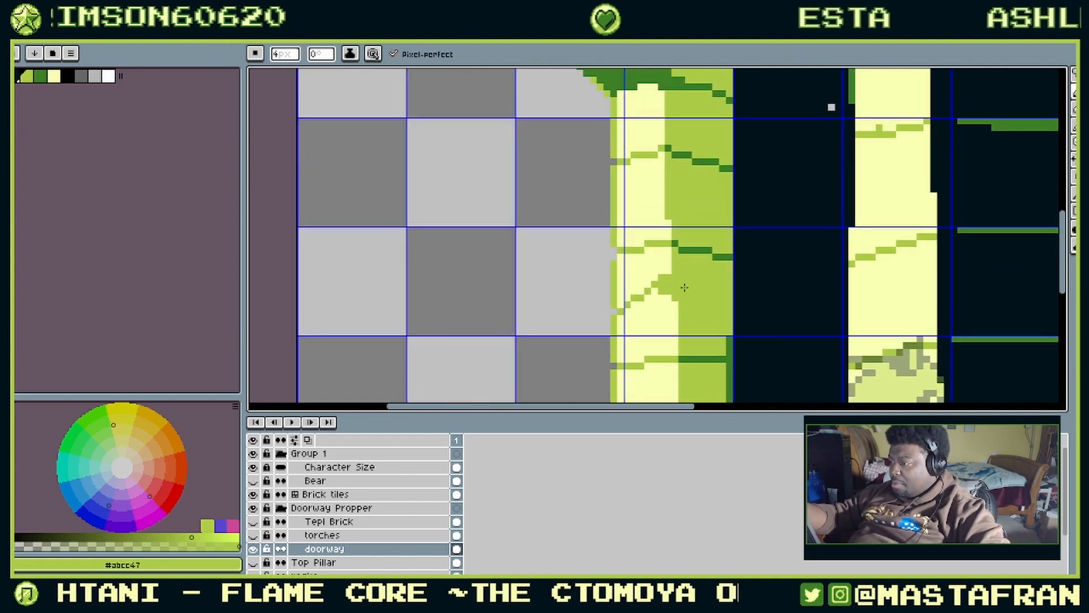
pyautogui.keyDown('alt'); pyautogui.click(663, 262); pyautogui.keyUp('alt')
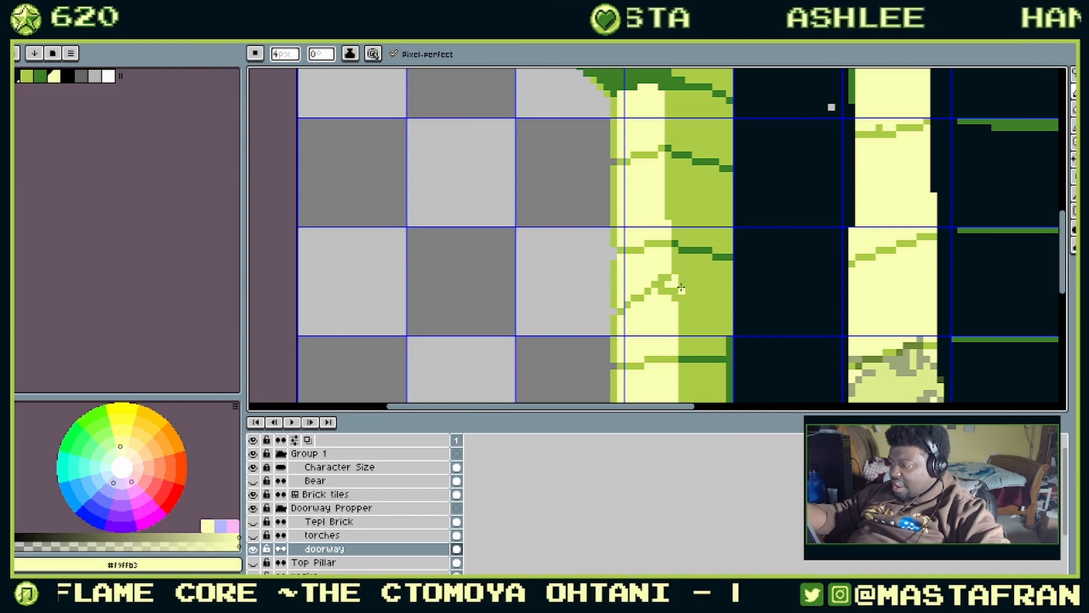
pyautogui.moveTo(680, 287)
pyautogui.mouseDown()
pyautogui.moveTo(703, 304)
pyautogui.moveTo(691, 290)
pyautogui.mouseUp()
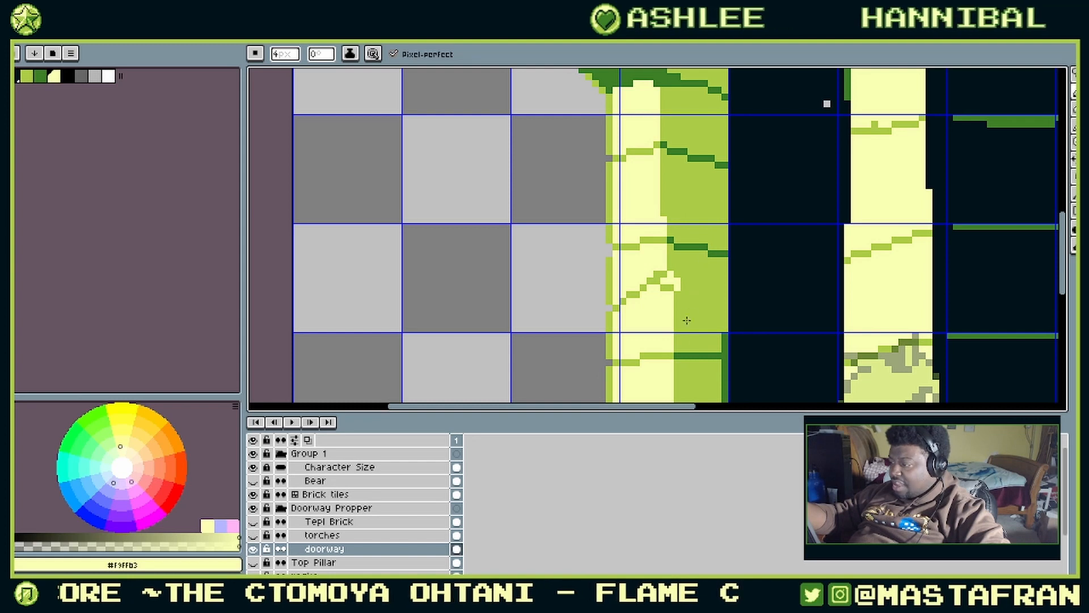
# Step: Draw a dark green (#3d8026) crack sloping down across the pillar's shaded side, from the highlight boundary to the outer edge
pyautogui.moveTo(705, 336)
pyautogui.mouseDown()
pyautogui.moveTo(746, 225)
pyautogui.moveTo(716, 304)
pyautogui.moveTo(689, 286)
pyautogui.mouseUp()
pyautogui.keyDown('alt'); pyautogui.click(701, 247); pyautogui.keyUp('alt')
pyautogui.click(675, 282)
pyautogui.click(682, 275)
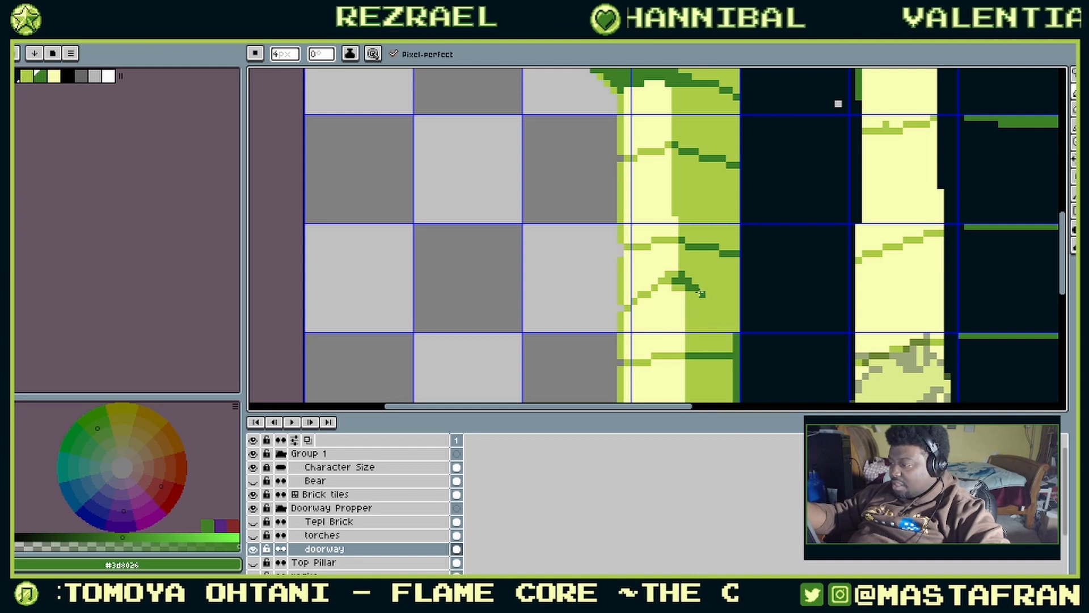
pyautogui.moveTo(754, 241); pyautogui.dragTo(759, 137)
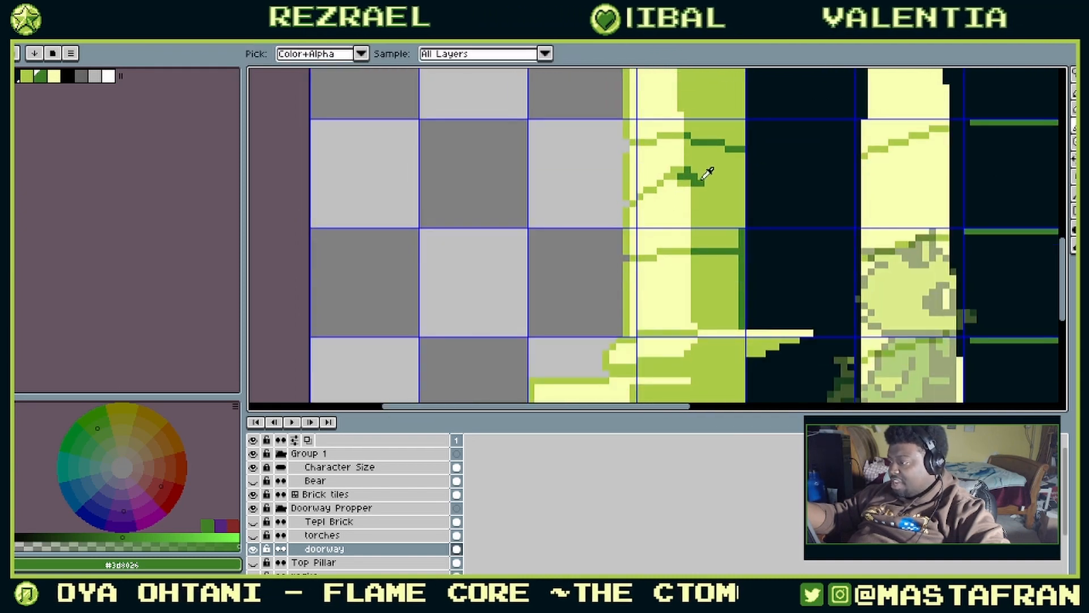
pyautogui.moveTo(712, 191); pyautogui.dragTo(746, 205)
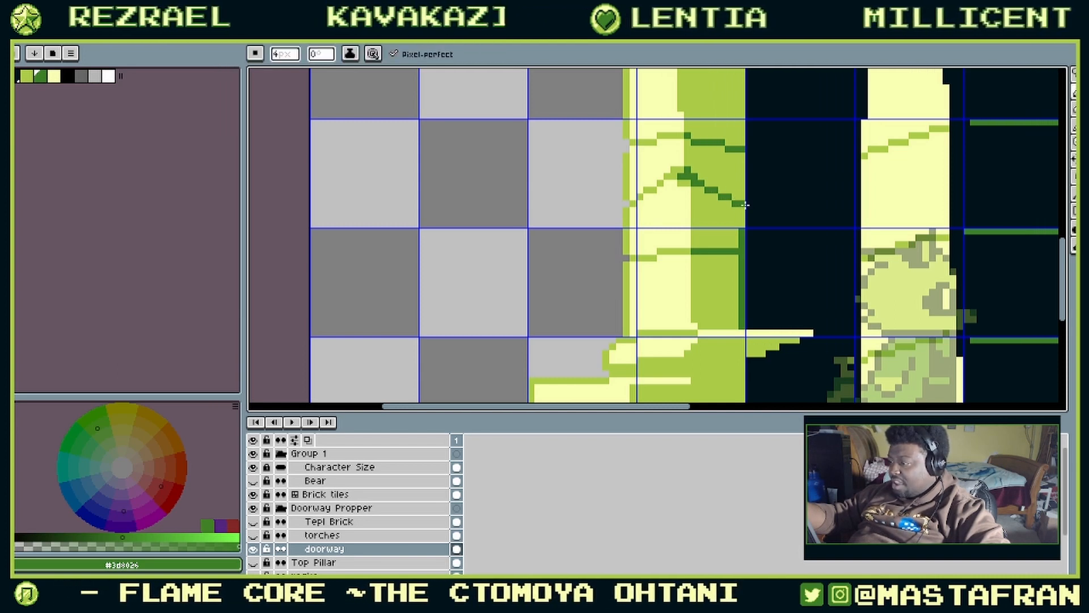
pyautogui.click(742, 210)
# Step: Notch the crack's end at the pillar edge with near-black #00131a and add light green #abcc47 pixels just beyond it
pyautogui.press('alt')
pyautogui.keyDown('alt'); pyautogui.click(759, 206); pyautogui.keyUp('alt')
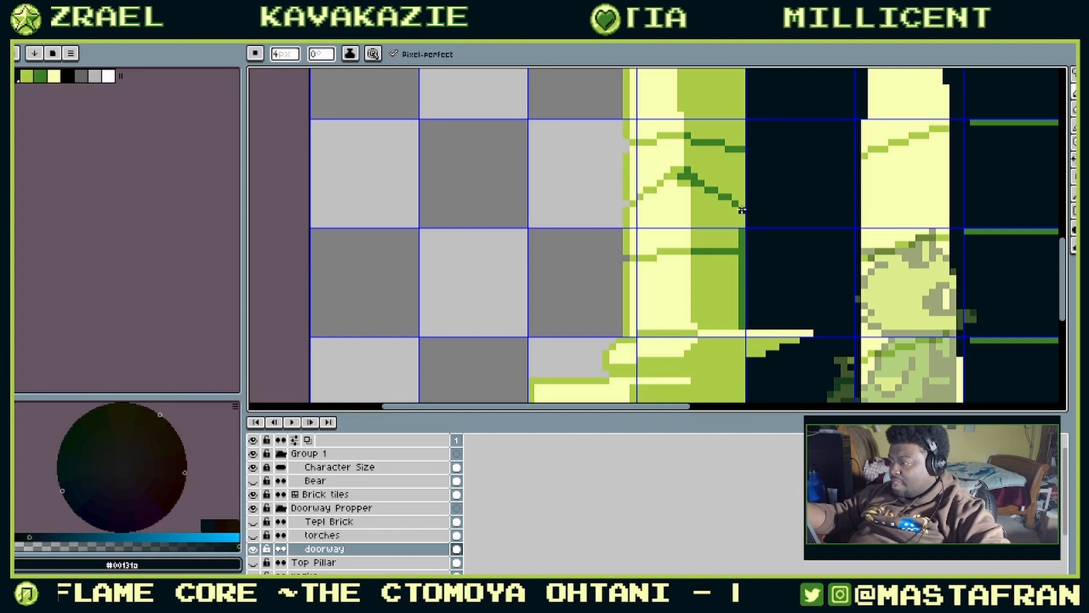
pyautogui.moveTo(792, 198); pyautogui.dragTo(733, 251)
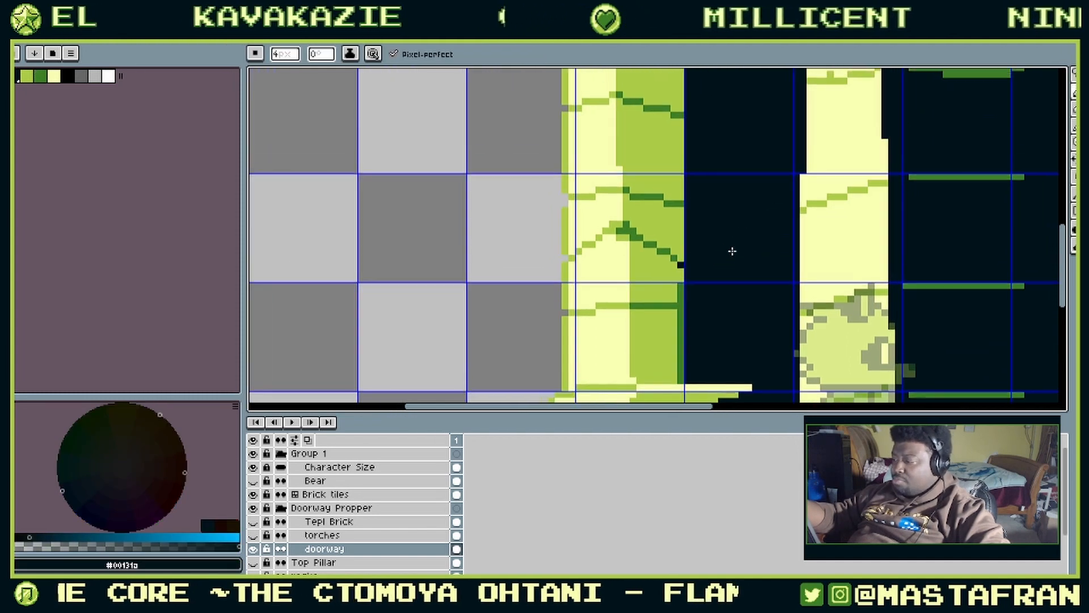
pyautogui.keyDown('alt'); pyautogui.click(682, 264); pyautogui.keyUp('alt')
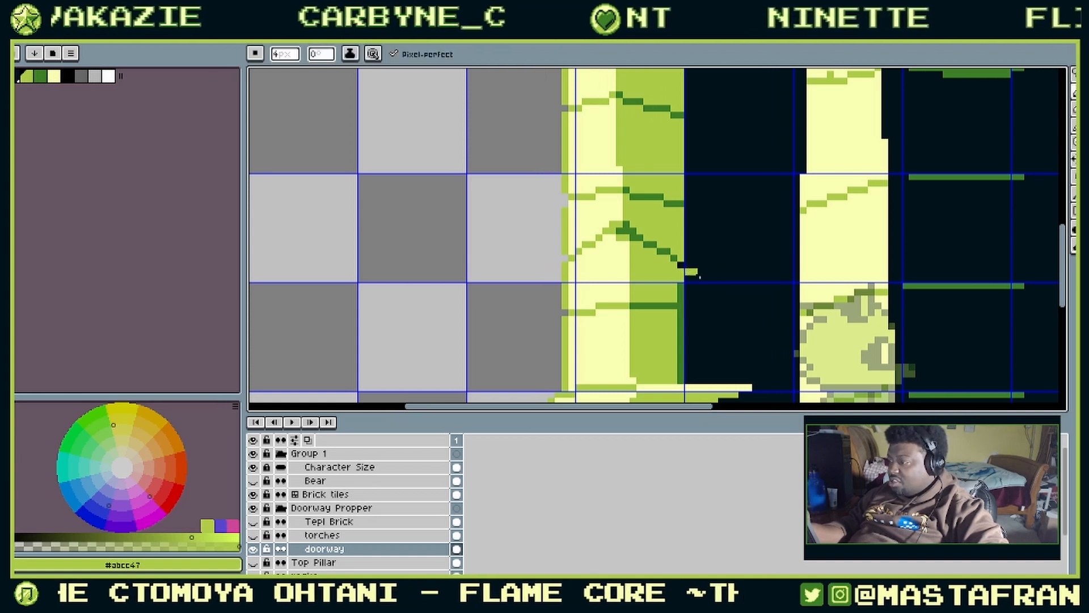
pyautogui.press('v')
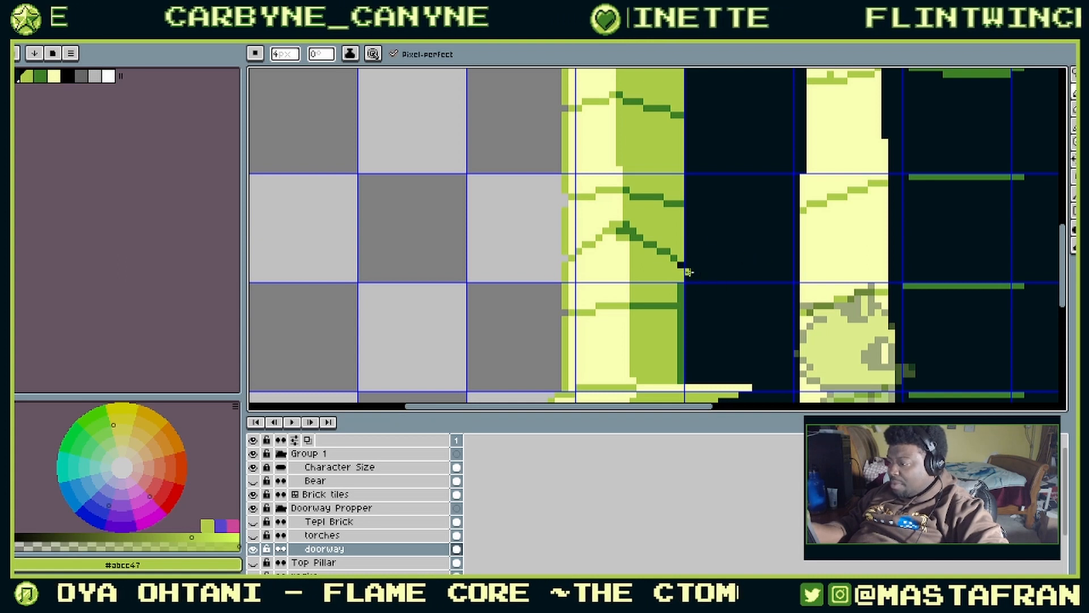
pyautogui.moveTo(746, 232); pyautogui.dragTo(713, 327)
pyautogui.moveTo(678, 287)
pyautogui.mouseDown()
pyautogui.moveTo(741, 199)
pyautogui.moveTo(798, 227)
pyautogui.moveTo(712, 285)
pyautogui.mouseUp()
pyautogui.scroll(-2, 765, 220)
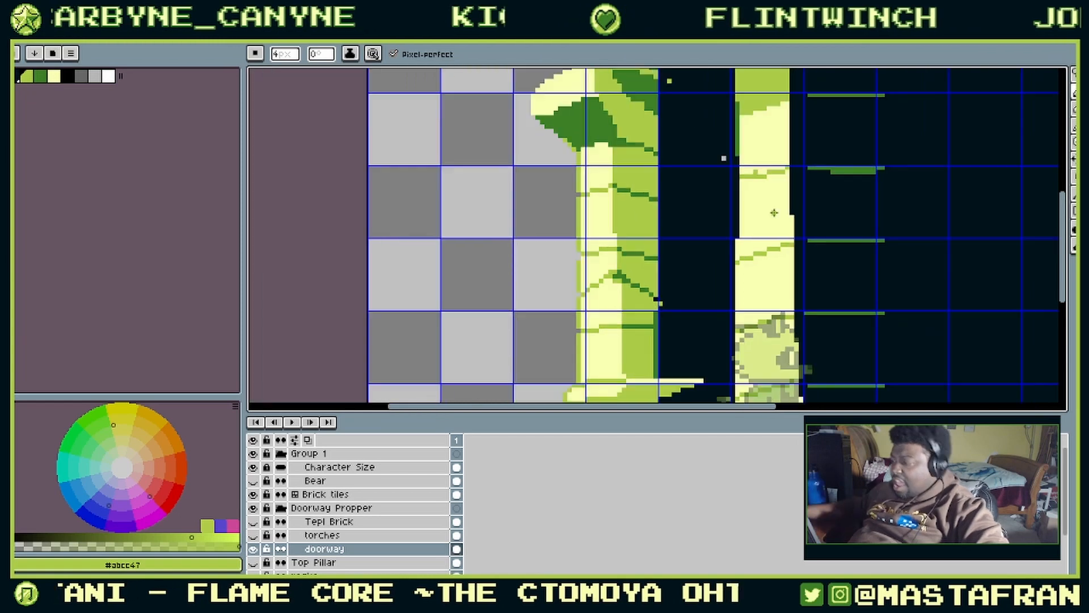
# Step: Replace the sloping crack above with a straight dark green line extending past the pillar edge, and add a light green wedge beneath it
pyautogui.scroll(-2, 774, 213)
pyautogui.scroll(2, 760, 227)
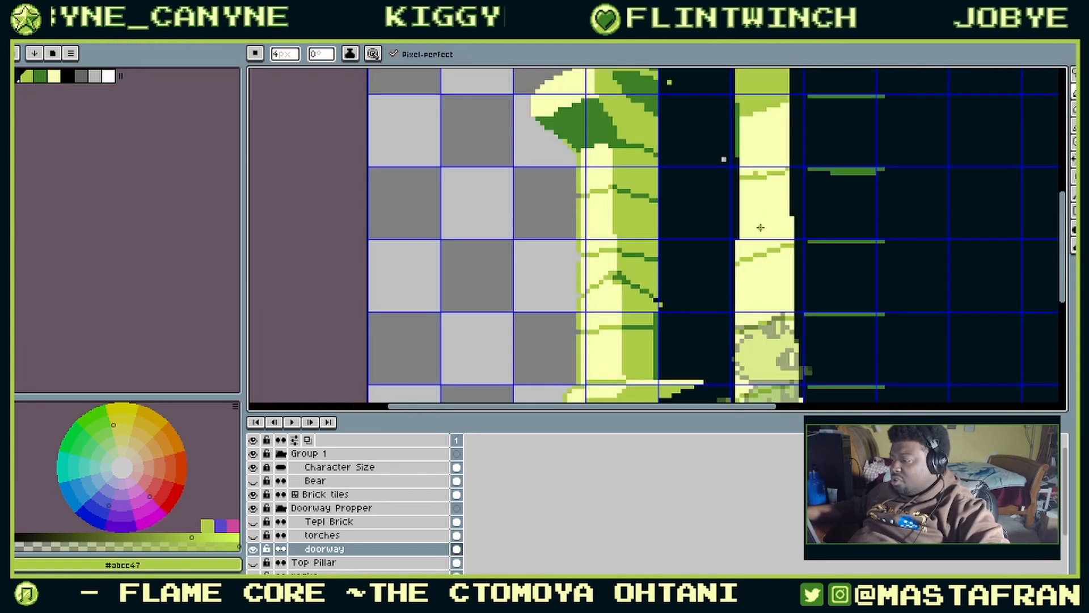
pyautogui.scroll(1, 758, 232)
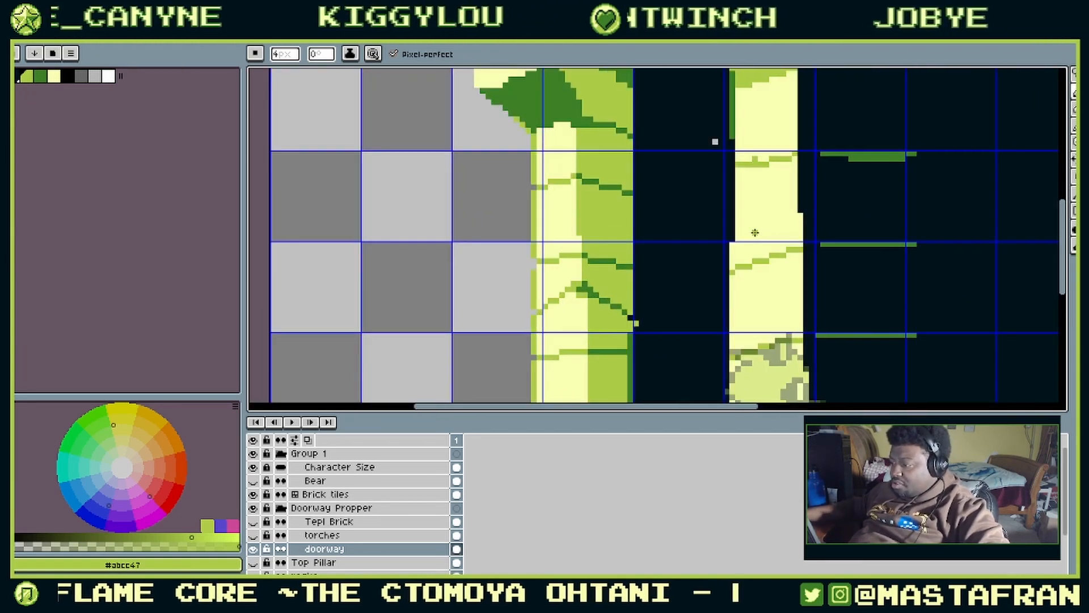
pyautogui.keyDown('alt'); pyautogui.click(590, 252); pyautogui.keyUp('alt')
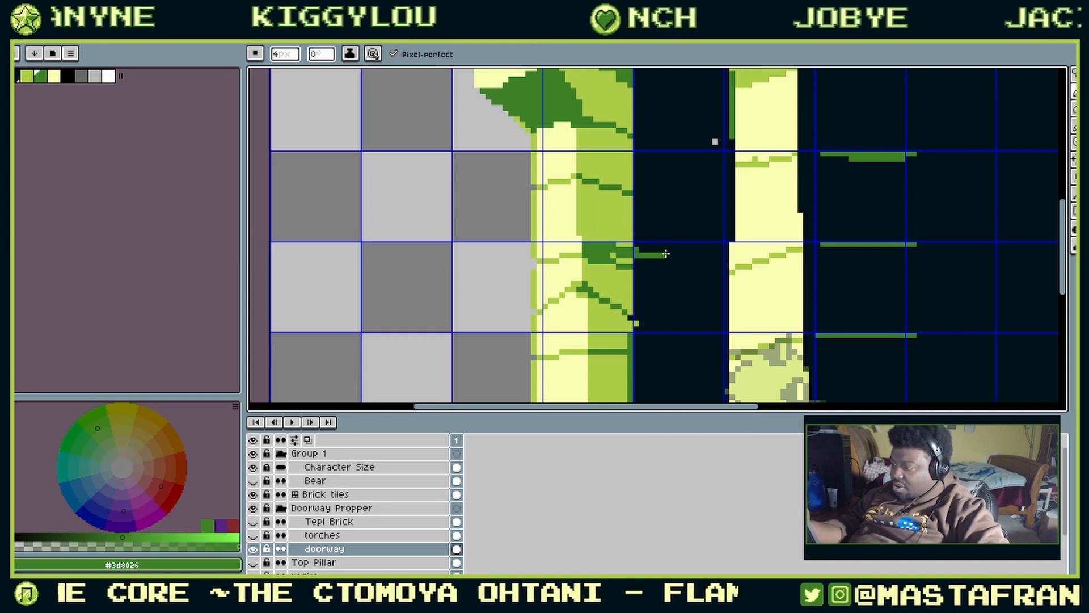
pyautogui.keyDown('alt'); pyautogui.click(620, 260); pyautogui.keyUp('alt')
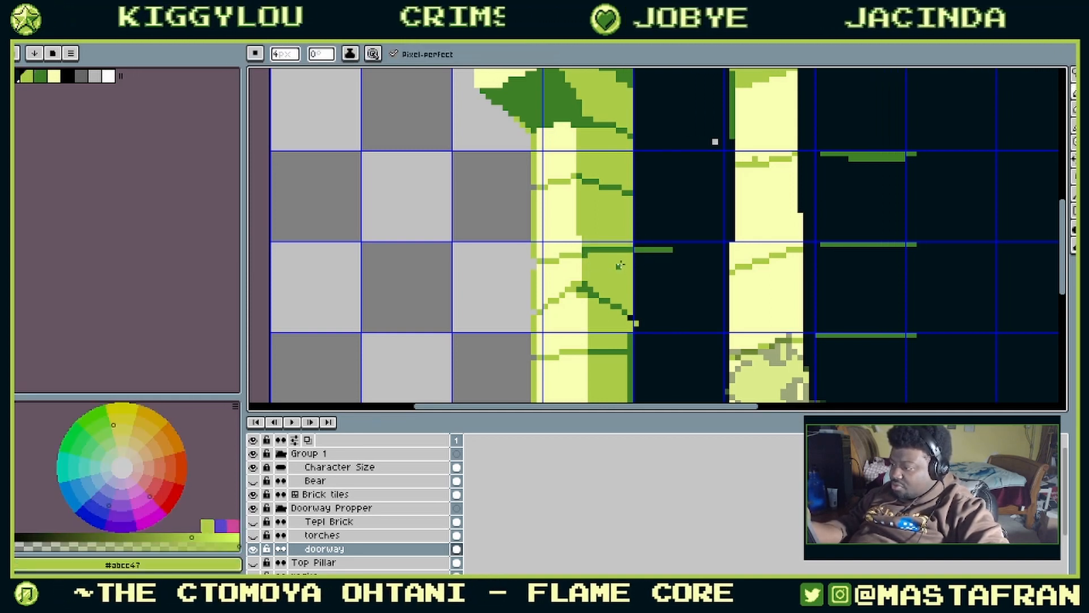
pyautogui.moveTo(636, 255)
pyautogui.mouseDown()
pyautogui.moveTo(670, 255)
pyautogui.moveTo(636, 268)
pyautogui.moveTo(653, 266)
pyautogui.moveTo(636, 283)
pyautogui.mouseUp()
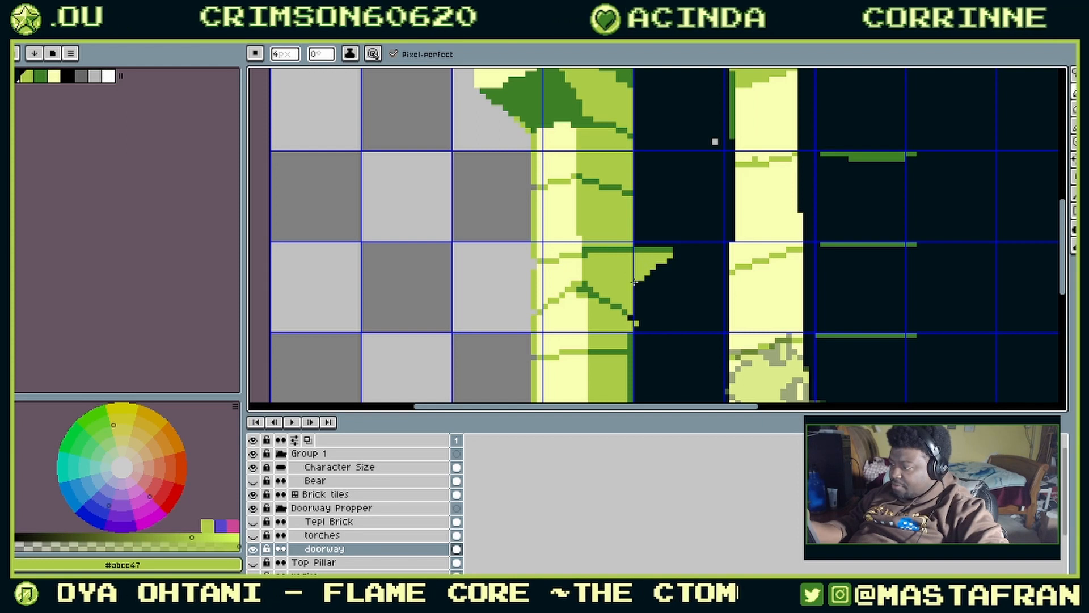
# Step: Carry the light green wedge down to the diagonal crack and rough in a second light green bulge below it
pyautogui.moveTo(672, 240)
pyautogui.mouseDown()
pyautogui.moveTo(663, 219)
pyautogui.moveTo(666, 228)
pyautogui.mouseUp()
pyautogui.moveTo(645, 278); pyautogui.dragTo(631, 304)
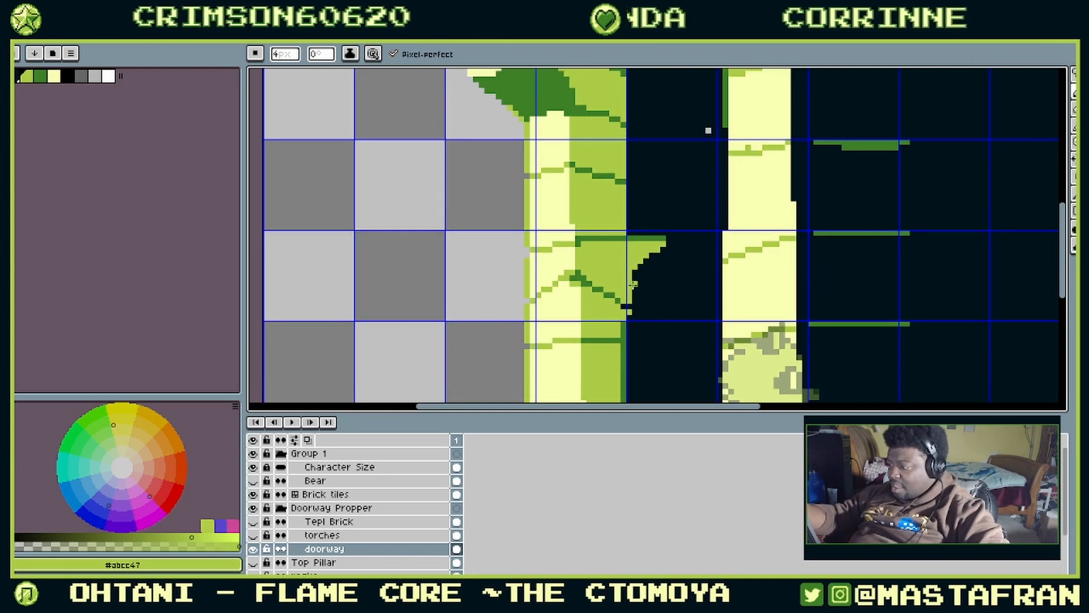
pyautogui.moveTo(714, 261); pyautogui.dragTo(756, 176)
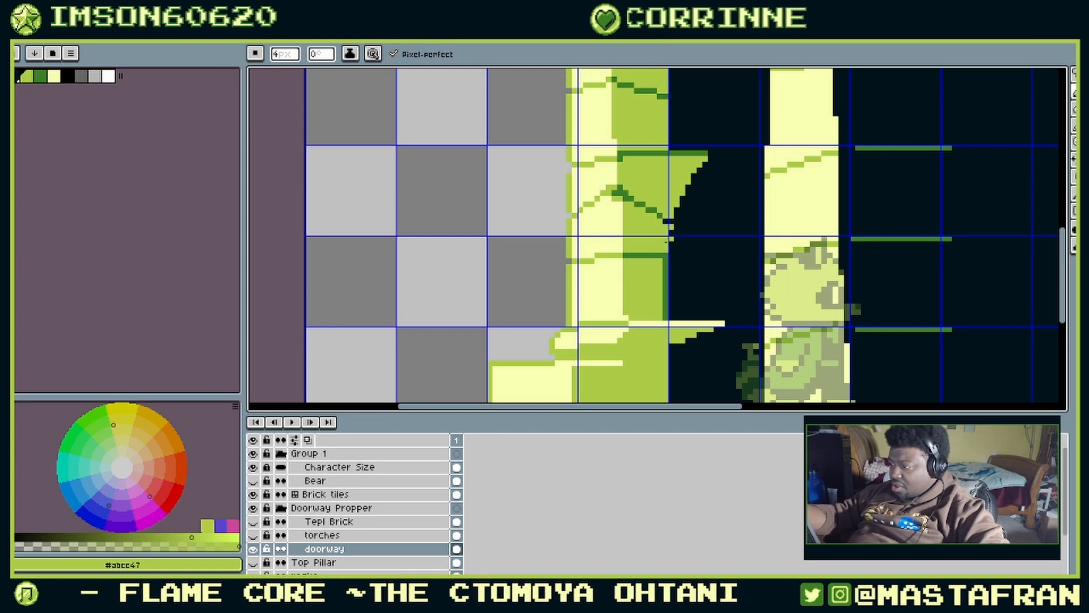
pyautogui.moveTo(683, 242); pyautogui.dragTo(717, 224)
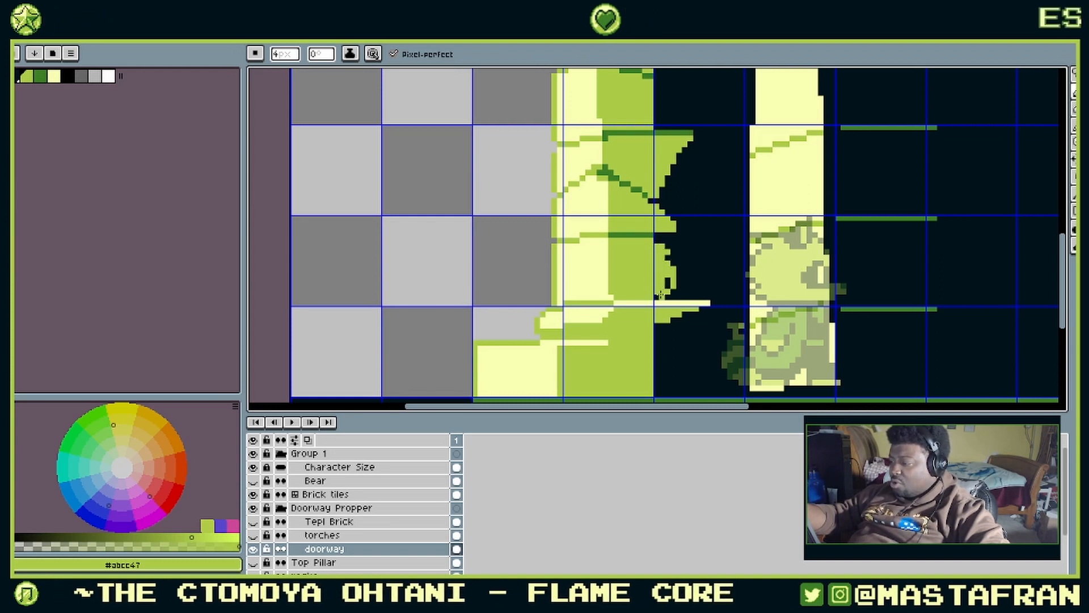
# Step: Shape the two bulges into light green rectangular bricks jutting into the dark doorway, and fill the hollow inside the upper one
pyautogui.moveTo(667, 258)
pyautogui.mouseDown()
pyautogui.moveTo(708, 296)
pyautogui.moveTo(705, 245)
pyautogui.moveTo(678, 241)
pyautogui.mouseUp()
pyautogui.hotkey('ctrl', 'z')
pyautogui.moveTo(708, 298)
pyautogui.mouseDown()
pyautogui.moveTo(708, 247)
pyautogui.moveTo(658, 246)
pyautogui.mouseUp()
pyautogui.moveTo(664, 297)
pyautogui.mouseDown()
pyautogui.moveTo(701, 297)
pyautogui.moveTo(657, 296)
pyautogui.moveTo(679, 291)
pyautogui.moveTo(697, 257)
pyautogui.moveTo(702, 281)
pyautogui.moveTo(679, 257)
pyautogui.mouseUp()
pyautogui.moveTo(679, 251)
pyautogui.mouseDown()
pyautogui.moveTo(683, 273)
pyautogui.moveTo(702, 248)
pyautogui.moveTo(678, 249)
pyautogui.moveTo(682, 290)
pyautogui.moveTo(693, 285)
pyautogui.moveTo(696, 251)
pyautogui.moveTo(735, 216)
pyautogui.moveTo(703, 278)
pyautogui.moveTo(747, 351)
pyautogui.mouseUp()
pyautogui.click(702, 250)
pyautogui.click(696, 252)
pyautogui.click(691, 286)
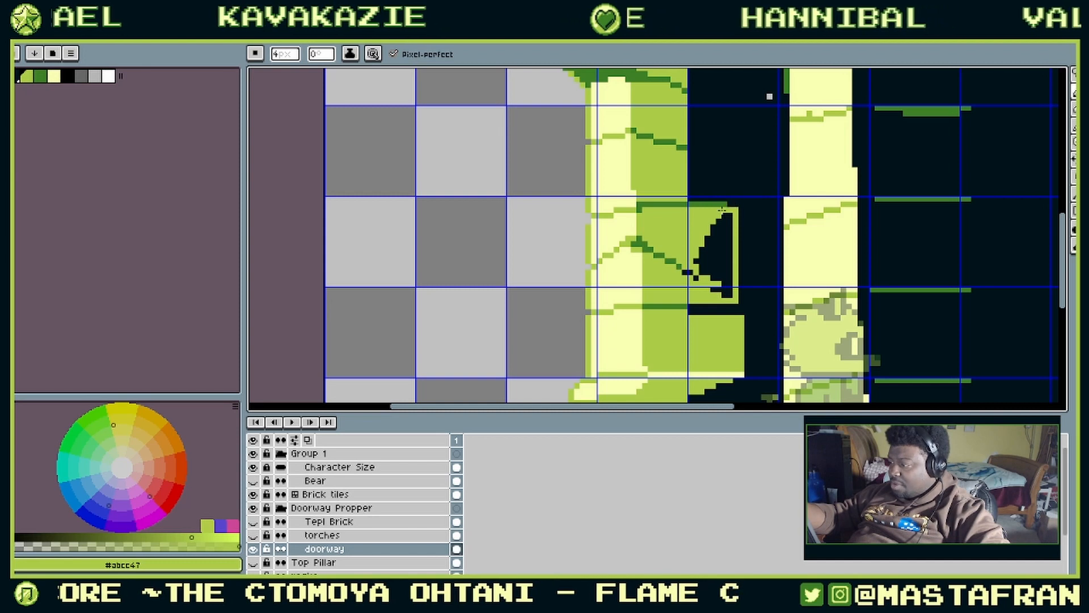
pyautogui.press('g')
pyautogui.click(732, 278)
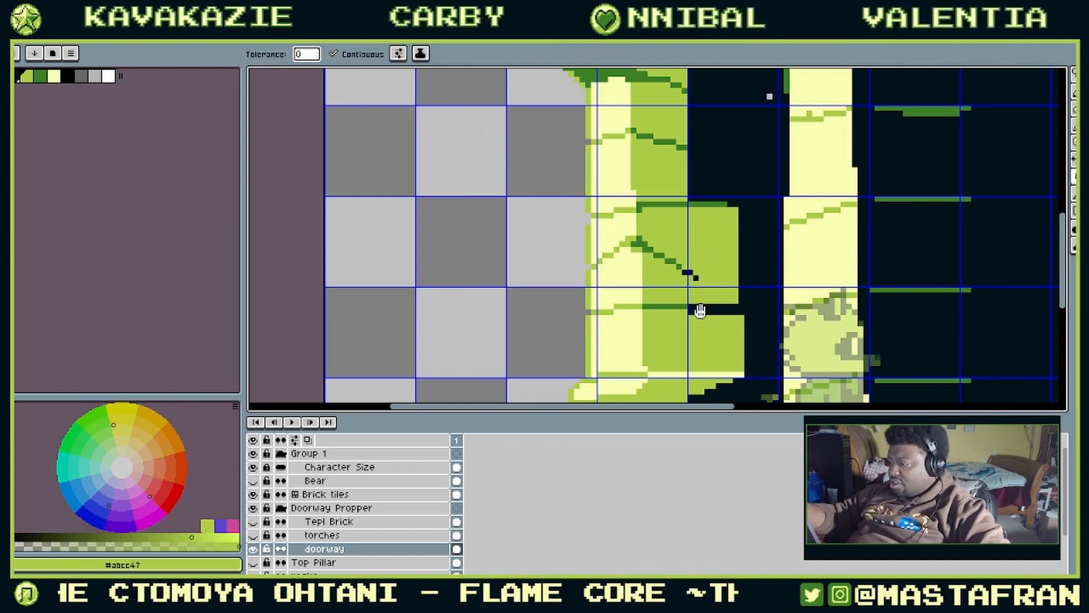
# Step: Recolor the near-black pixels at the diagonal crack's end with dark green #3d8026
pyautogui.moveTo(700, 310); pyautogui.dragTo(696, 335)
pyautogui.keyDown('alt'); pyautogui.click(679, 293); pyautogui.keyUp('alt')
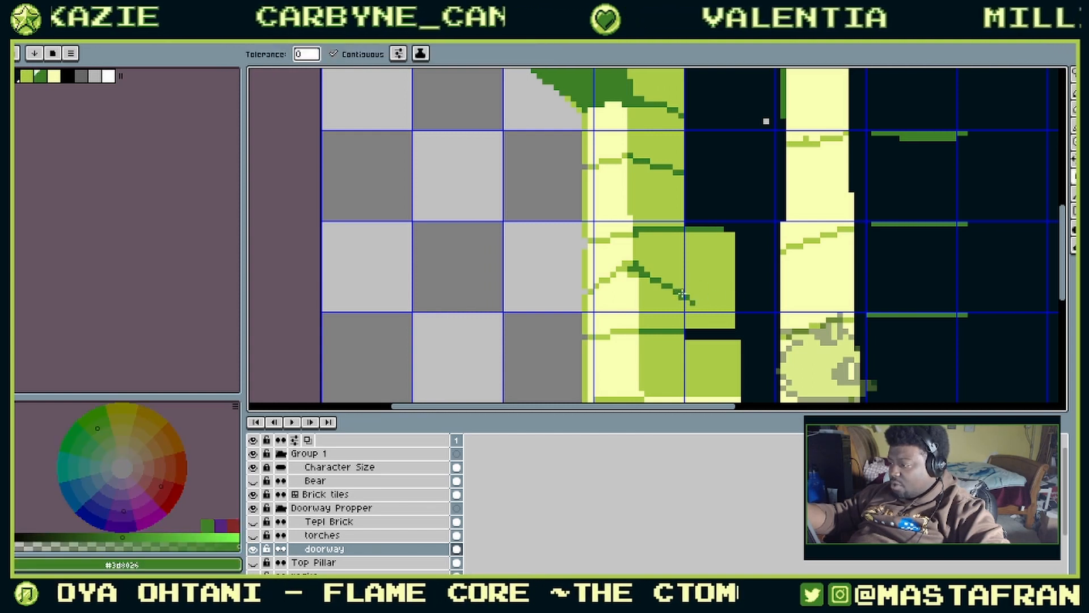
pyautogui.click(681, 298)
pyautogui.hotkey('ctrl', 'z')
pyautogui.press('b')
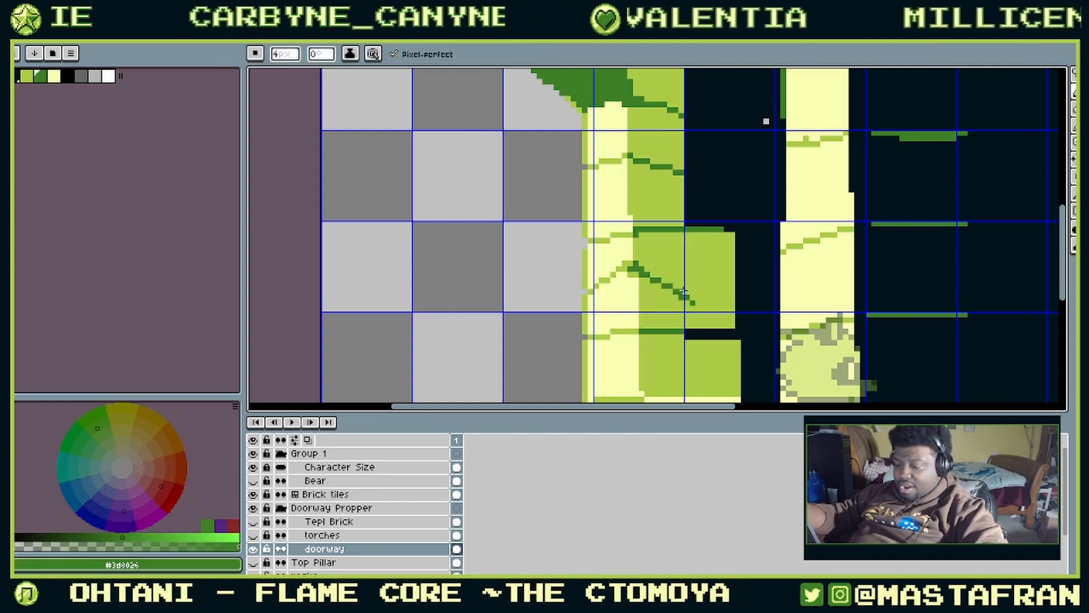
pyautogui.keyDown('alt'); pyautogui.click(681, 296); pyautogui.keyUp('alt')
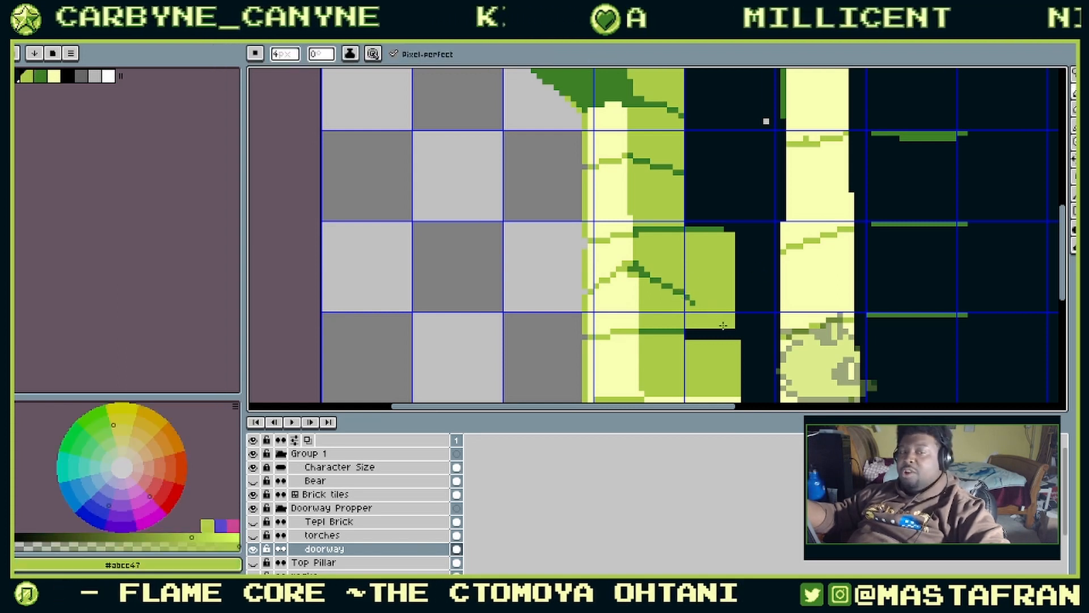
# Step: Extend the dark green crack diagonally to the upper brick's lower outer corner and trim its stray pixels with light green #abcc47
pyautogui.moveTo(737, 297); pyautogui.dragTo(686, 252)
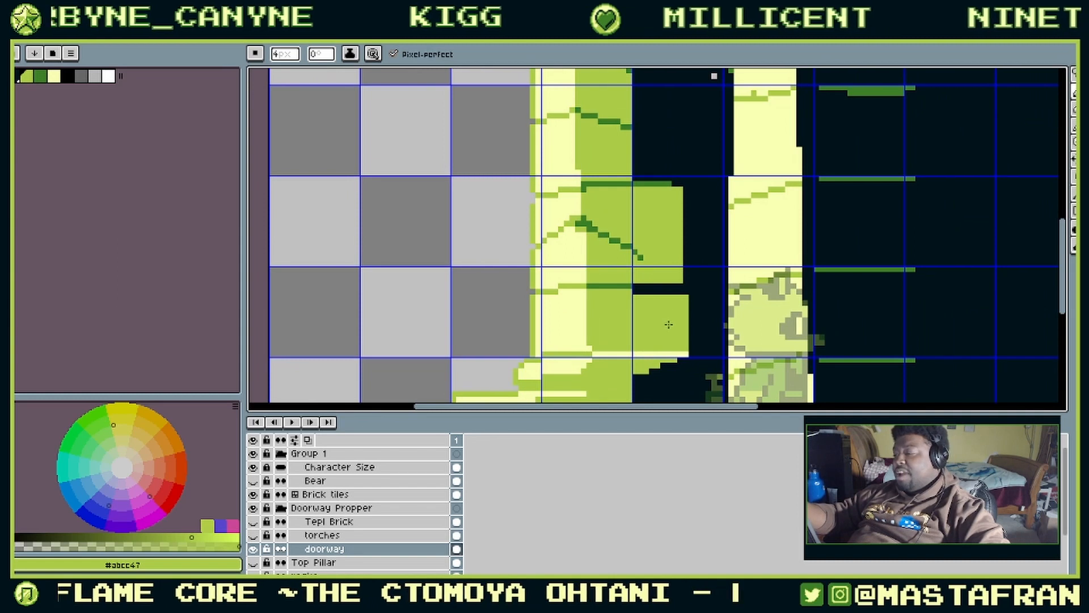
pyautogui.keyDown('alt'); pyautogui.click(651, 262); pyautogui.keyUp('alt')
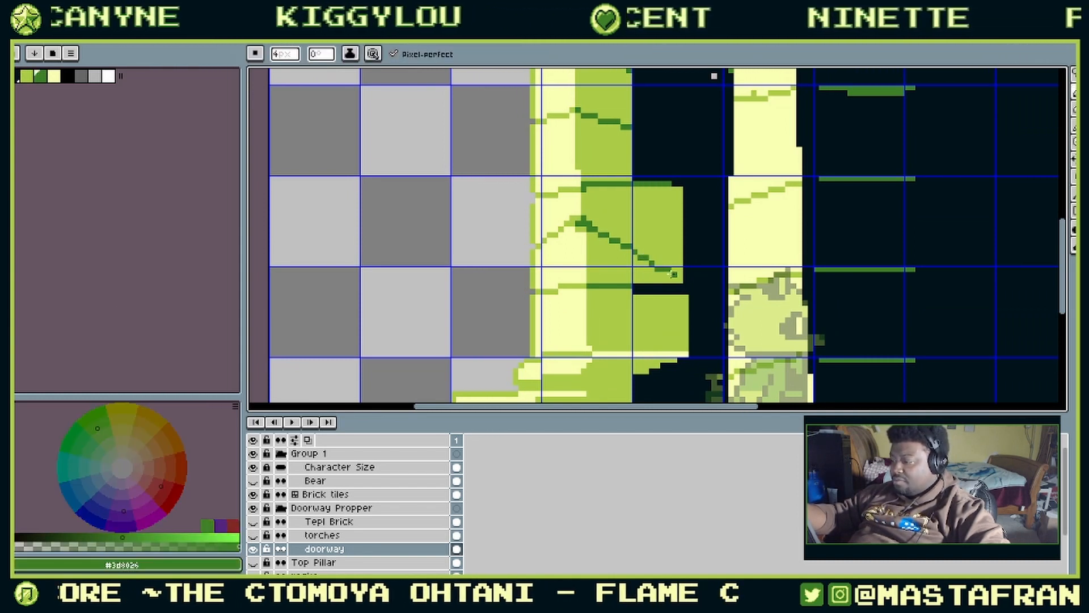
pyautogui.keyDown('alt'); pyautogui.click(673, 271); pyautogui.keyUp('alt')
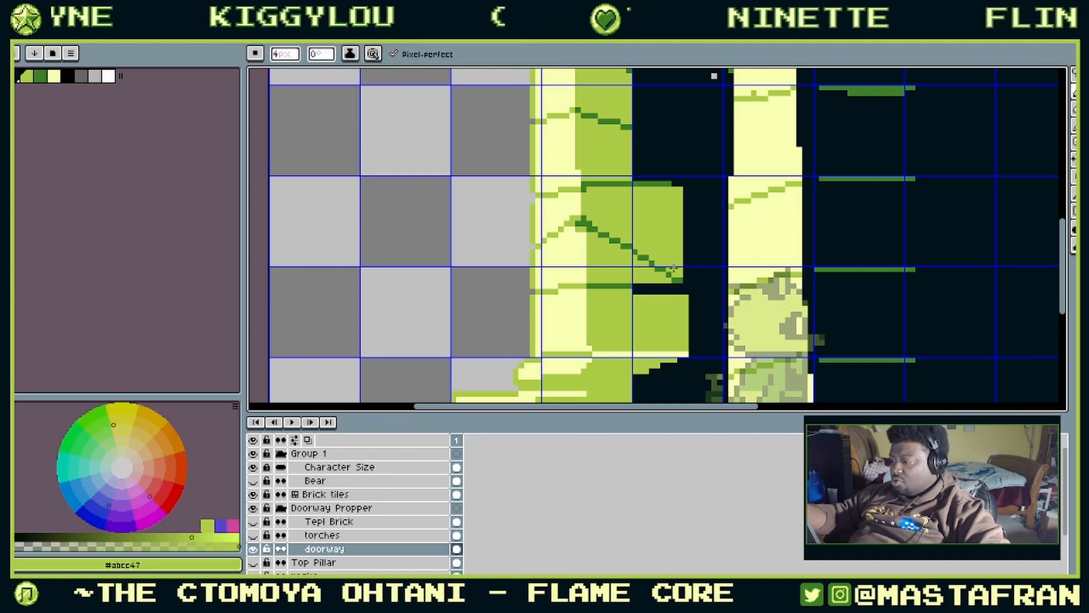
pyautogui.keyDown('alt'); pyautogui.click(646, 261); pyautogui.keyUp('alt')
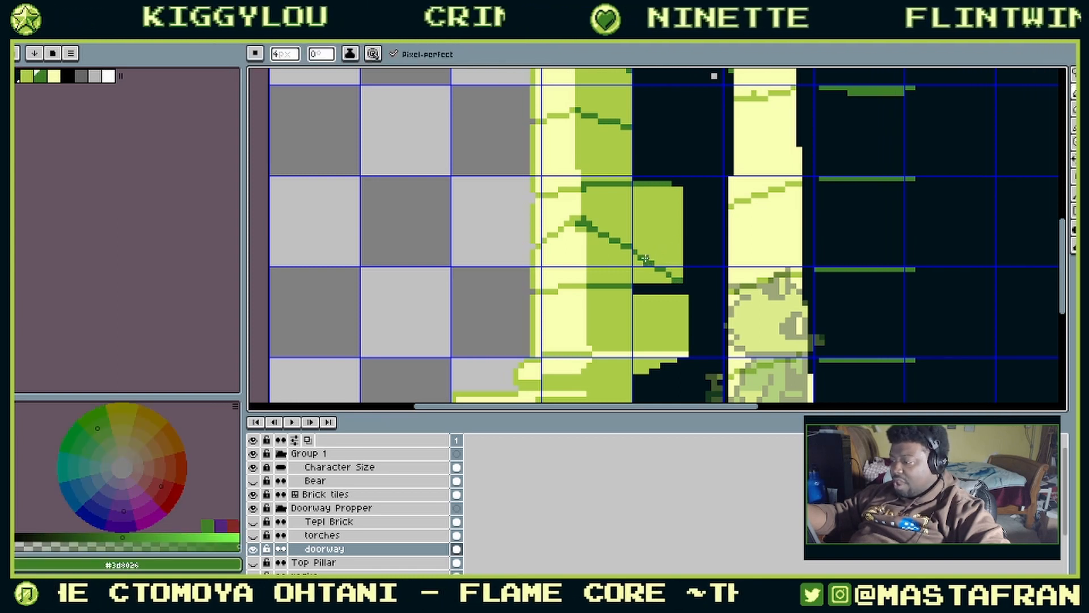
pyautogui.keyDown('alt'); pyautogui.click(682, 273); pyautogui.keyUp('alt')
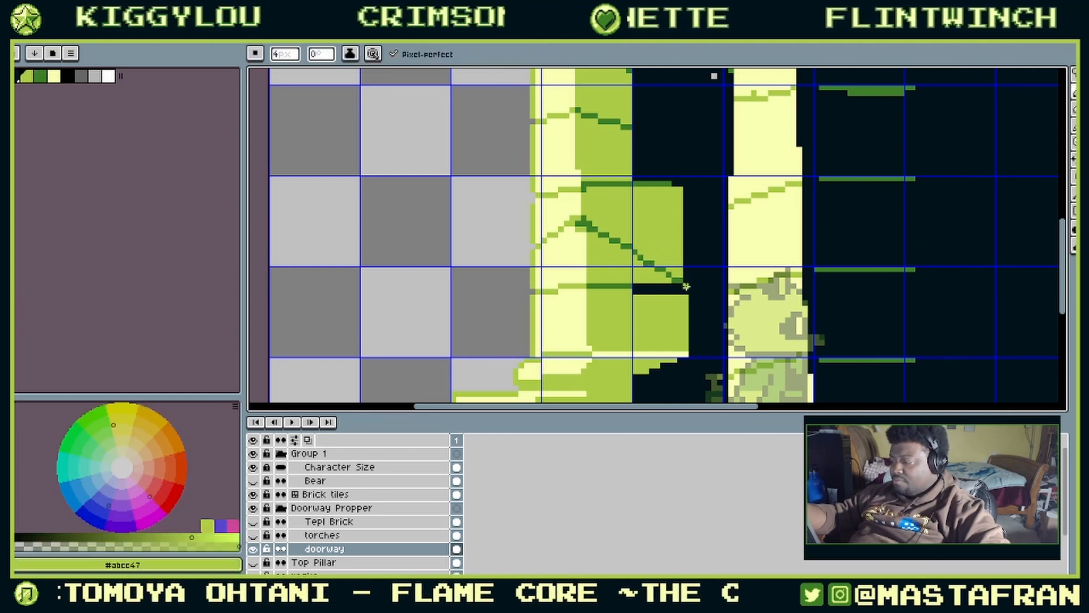
pyautogui.keyDown('alt'); pyautogui.click(680, 280); pyautogui.keyUp('alt')
# Step: Draw a thin near-black #00131a shadow line on the pillar's shaded side, just above the base block, undoing the misplaced strokes
pyautogui.moveTo(705, 266)
pyautogui.mouseDown()
pyautogui.moveTo(683, 311)
pyautogui.moveTo(710, 138)
pyautogui.moveTo(788, 214)
pyautogui.moveTo(769, 177)
pyautogui.moveTo(755, 197)
pyautogui.mouseUp()
pyautogui.moveTo(753, 244); pyautogui.dragTo(751, 198)
pyautogui.keyDown('alt'); pyautogui.click(631, 325); pyautogui.keyUp('alt')
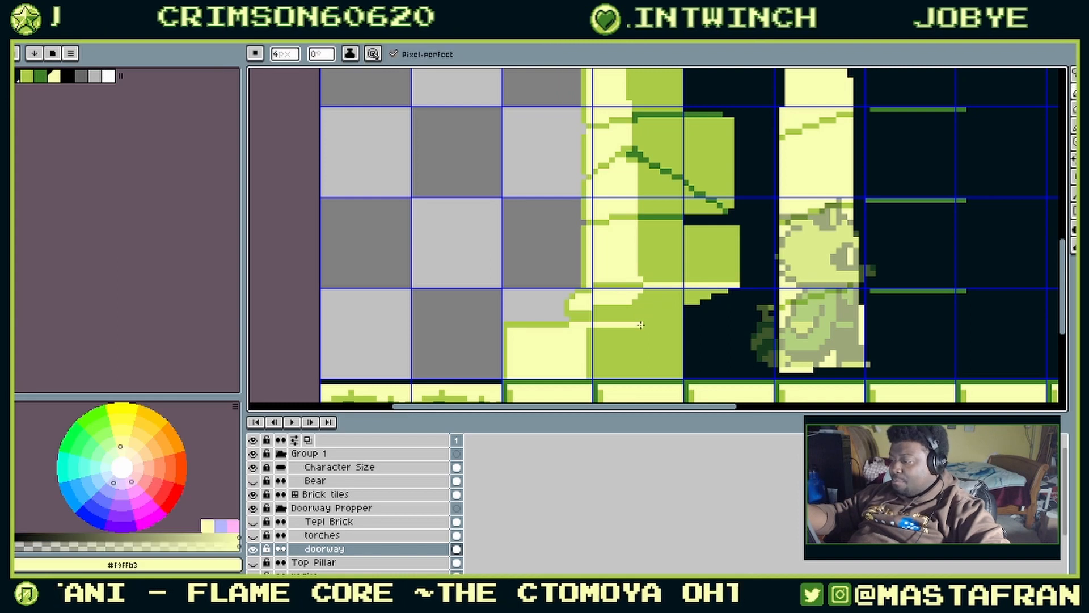
pyautogui.keyDown('alt'); pyautogui.click(698, 321); pyautogui.keyUp('alt')
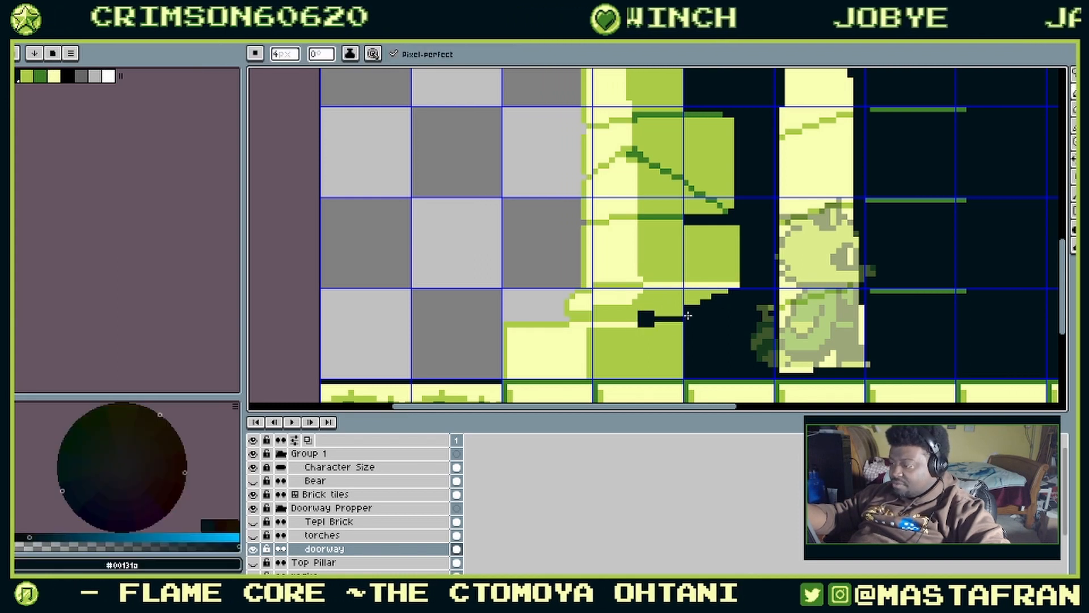
pyautogui.hotkey('ctrl', 'z')
pyautogui.moveTo(641, 314); pyautogui.dragTo(683, 317)
pyautogui.hotkey('ctrl', 'z')
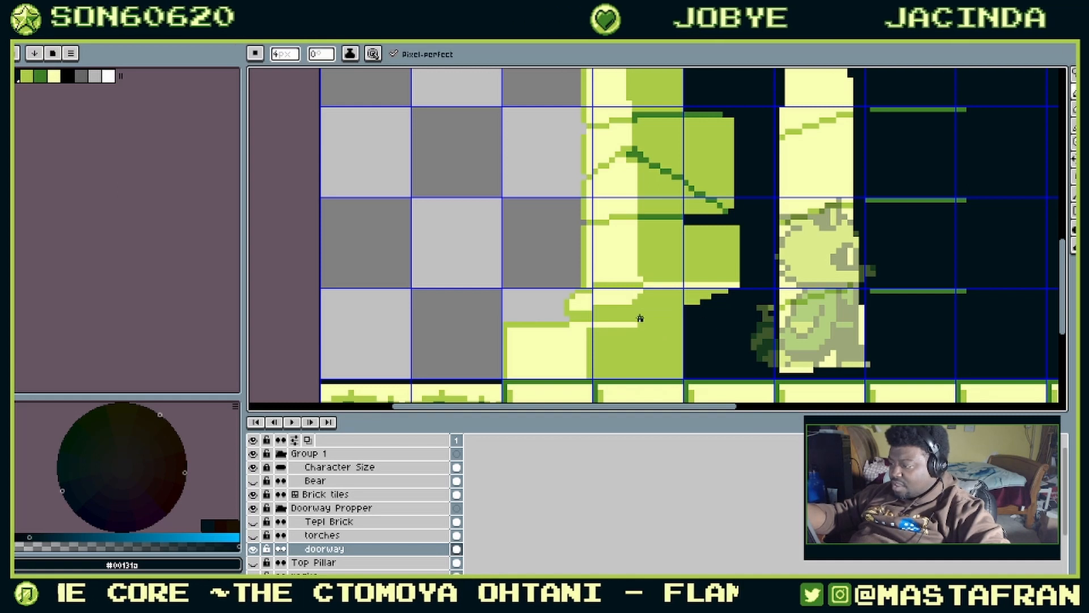
# Step: Show the "back background start" layer and check the doorway against the whole scene
pyautogui.scroll(-5, 311, 469)
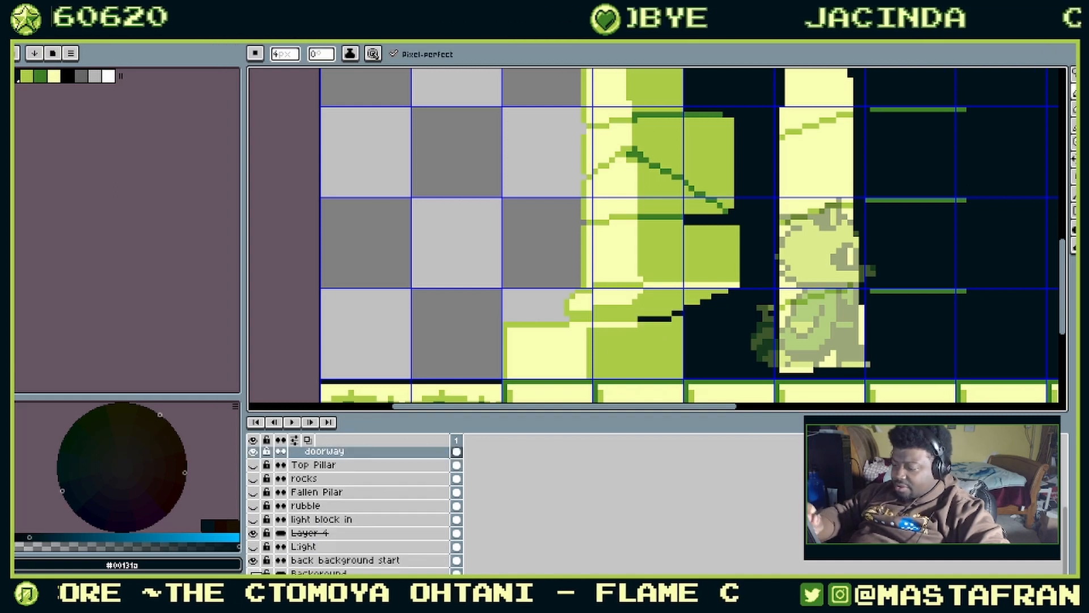
pyautogui.click(253, 560)
pyautogui.scroll(-1, 691, 187)
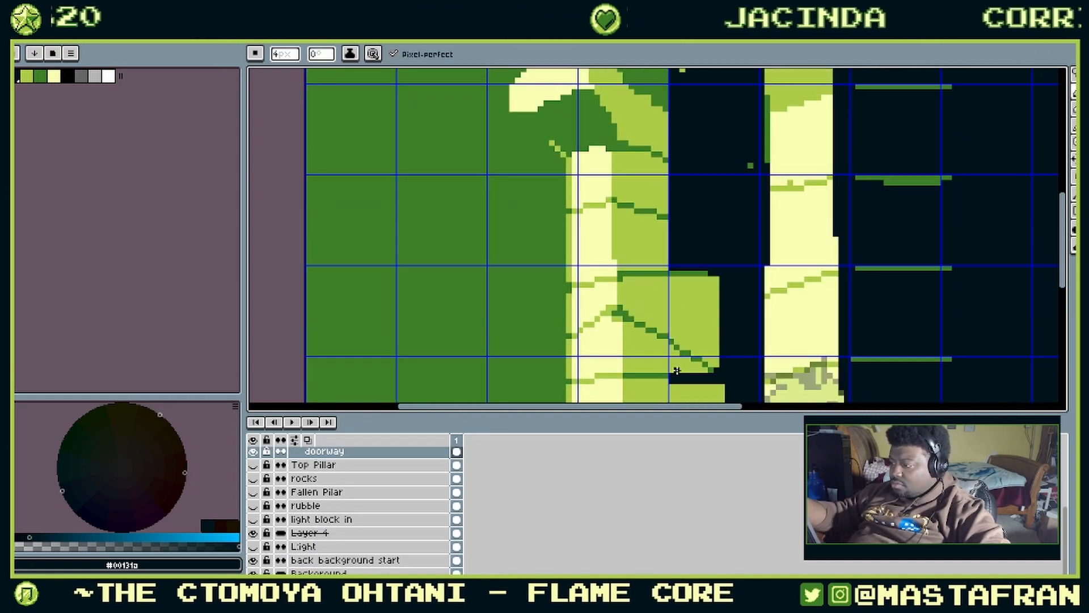
pyautogui.scroll(-1, 685, 359)
pyautogui.scroll(-1, 683, 358)
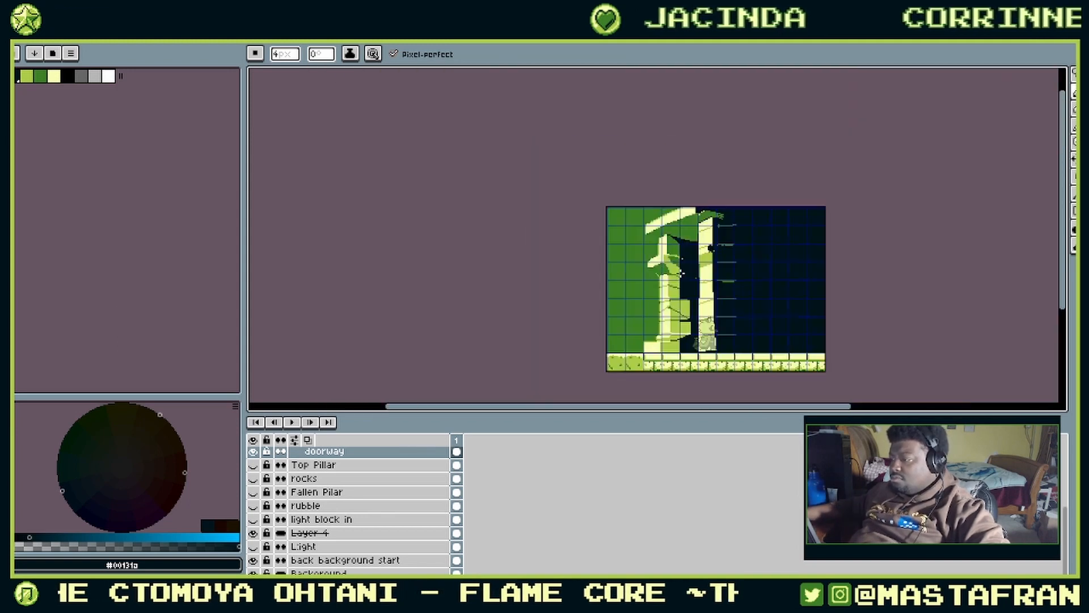
pyautogui.scroll(-1, 684, 340)
pyautogui.scroll(2, 681, 273)
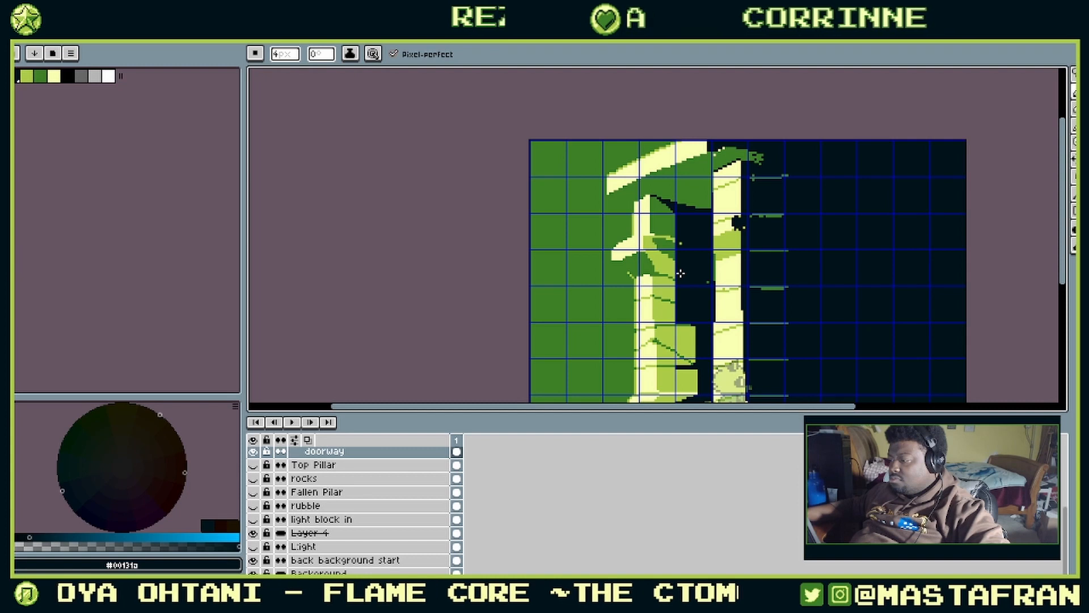
pyautogui.scroll(-2, 680, 274)
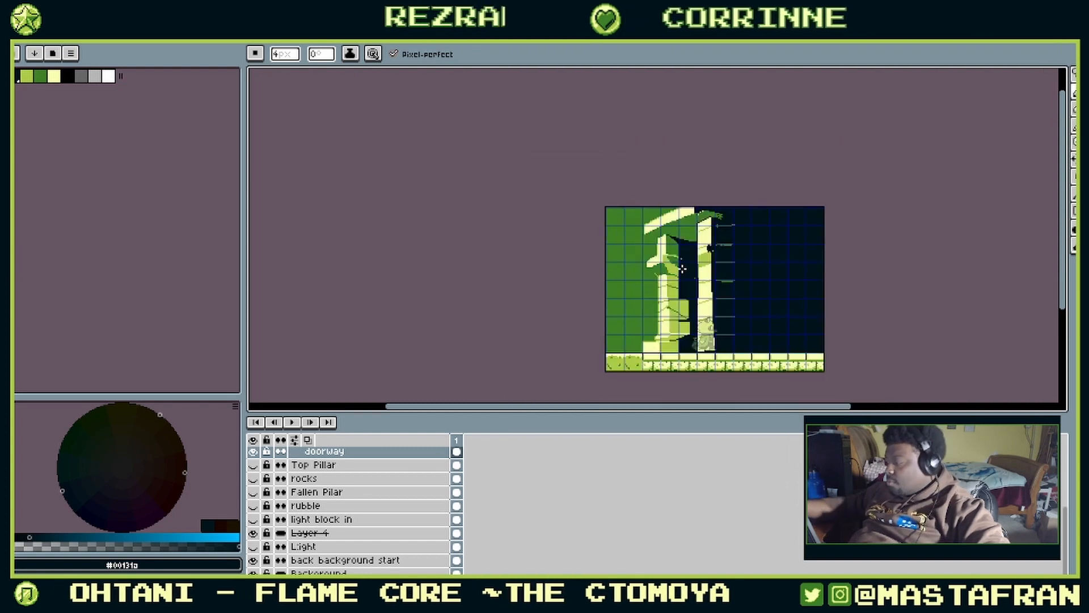
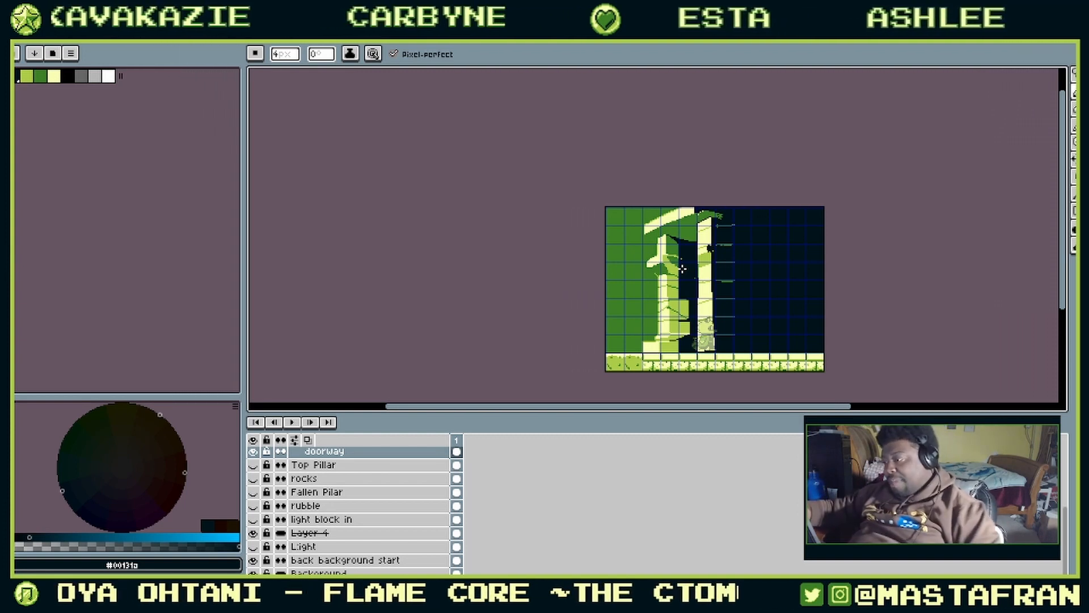
# Step: Paint a near-black #00131a dividing line along the pillar's shaded edge and fill the two protruding lower bricks with near-black
pyautogui.scroll(2, 682, 268)
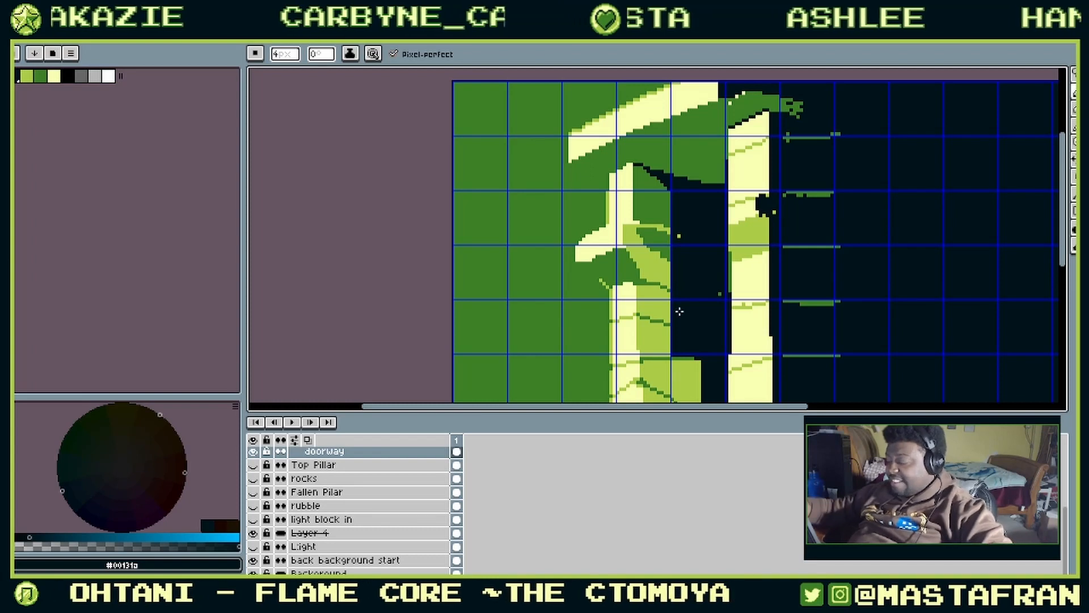
pyautogui.scroll(-2, 656, 373)
pyautogui.scroll(2, 677, 301)
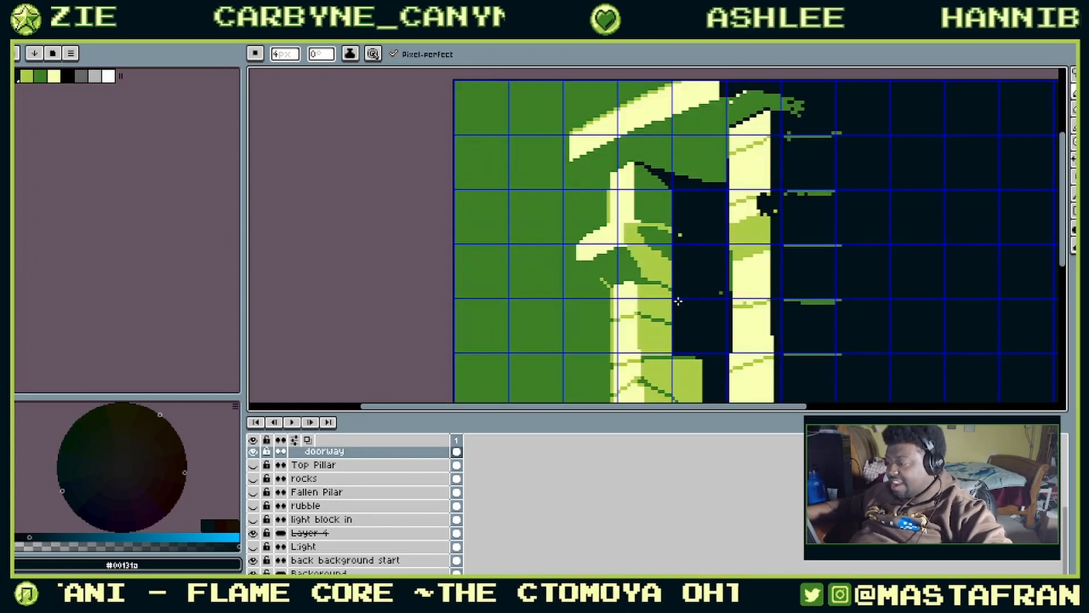
pyautogui.moveTo(752, 318); pyautogui.dragTo(764, 142)
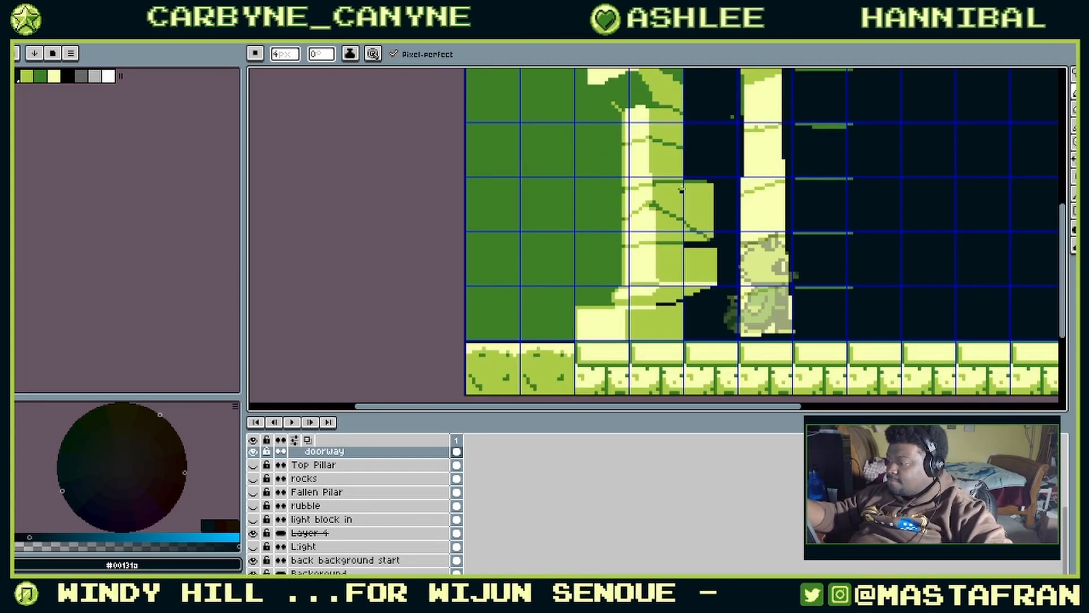
pyautogui.moveTo(686, 169); pyautogui.dragTo(692, 291)
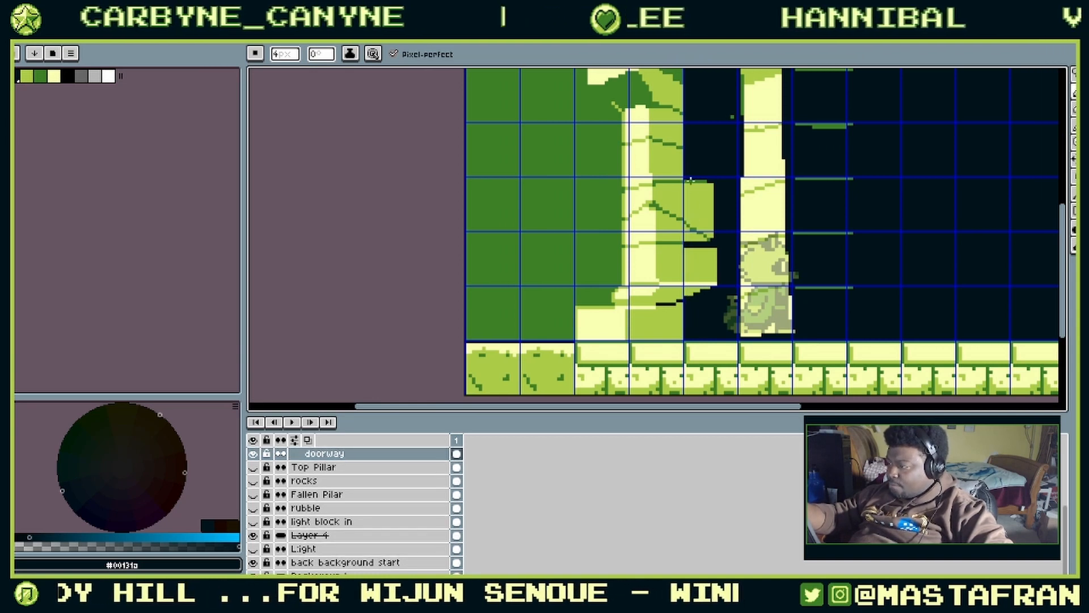
pyautogui.press('g')
pyautogui.click(704, 238)
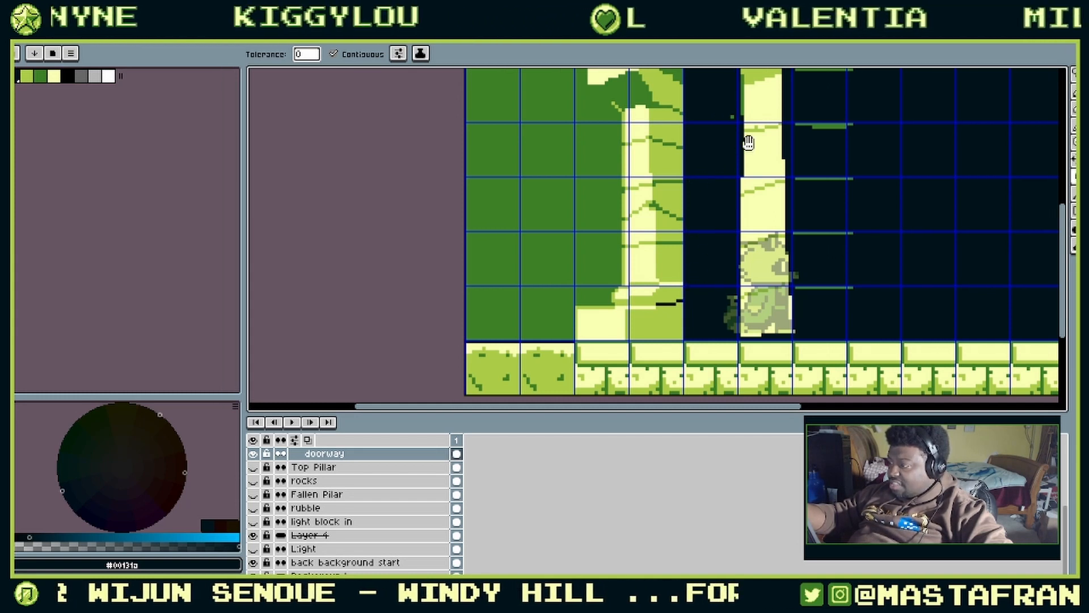
# Step: Hide the Background layer and outline the outer tip and underside of the pillar's flared bulge with light green #abcc47
pyautogui.moveTo(749, 143); pyautogui.dragTo(731, 234)
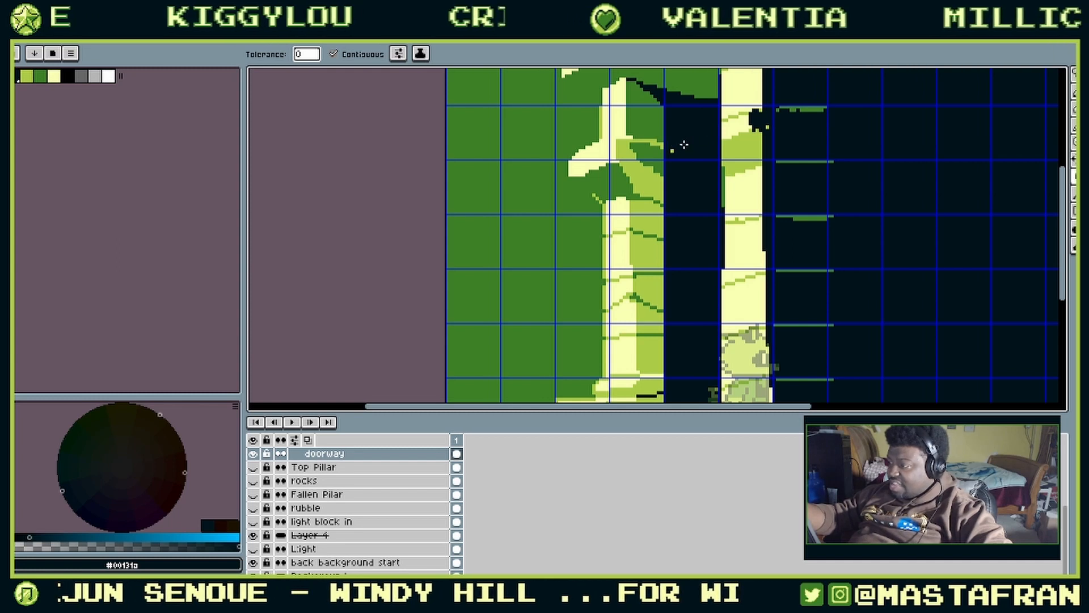
pyautogui.moveTo(779, 155); pyautogui.dragTo(725, 315)
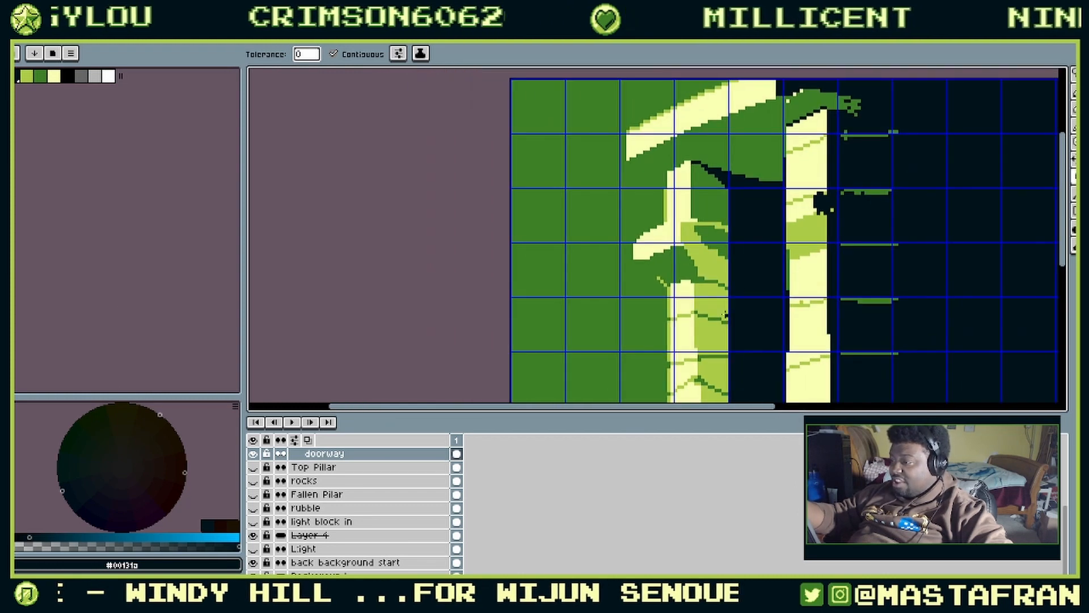
pyautogui.click(255, 573)
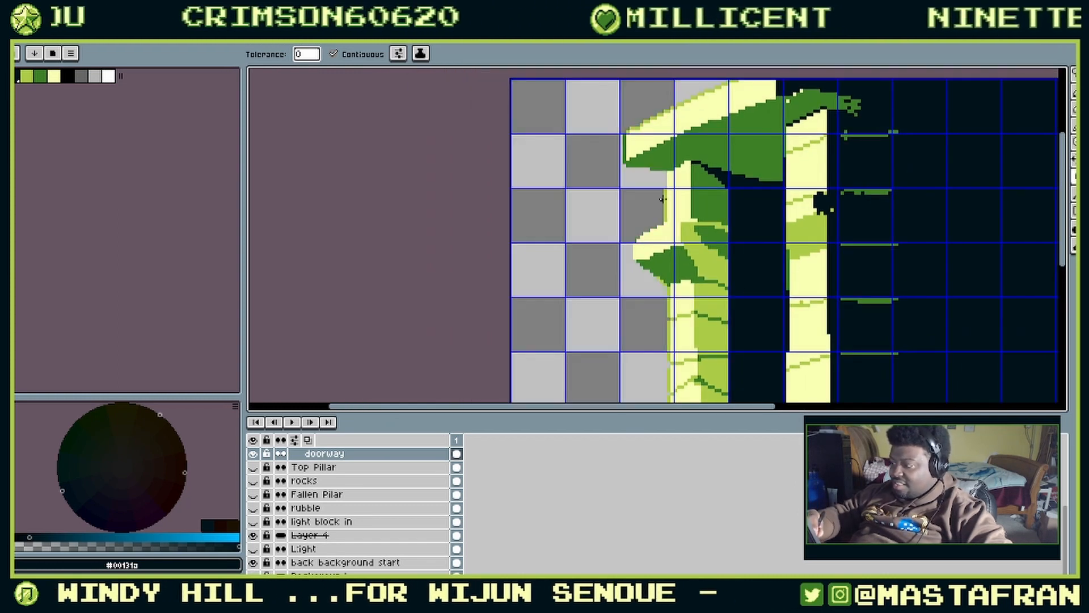
pyautogui.press('b')
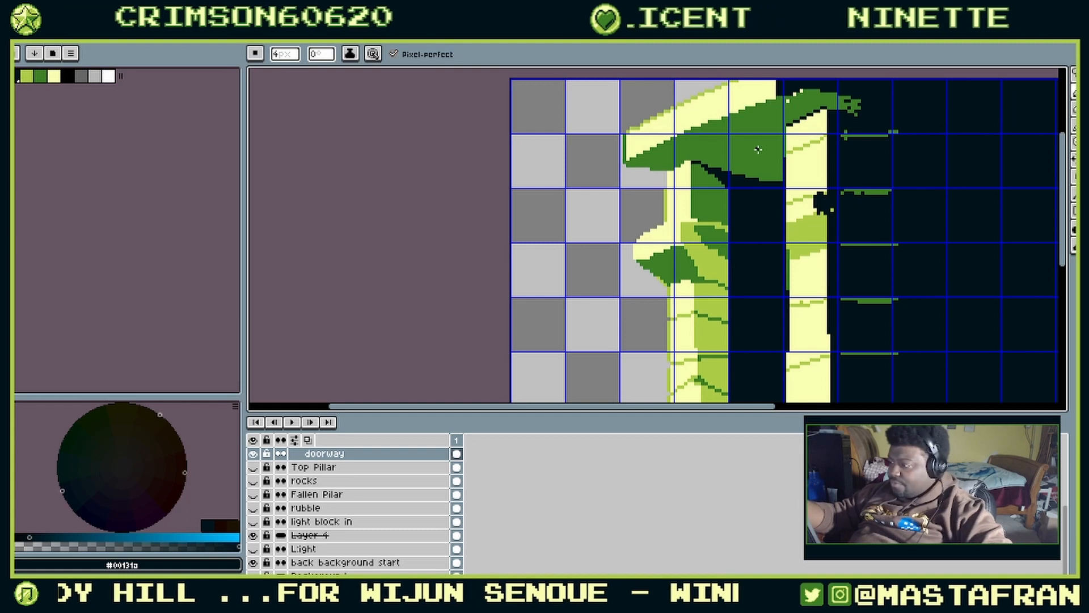
pyautogui.scroll(2, 758, 150)
pyautogui.keyDown('alt'); pyautogui.click(608, 196); pyautogui.keyUp('alt')
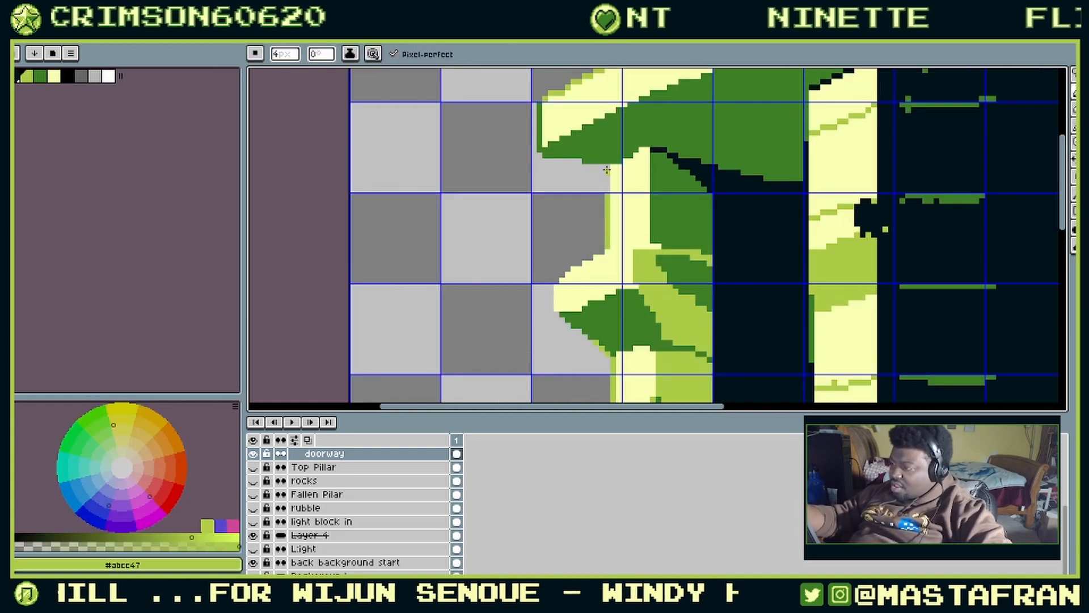
pyautogui.moveTo(582, 293); pyautogui.dragTo(625, 246)
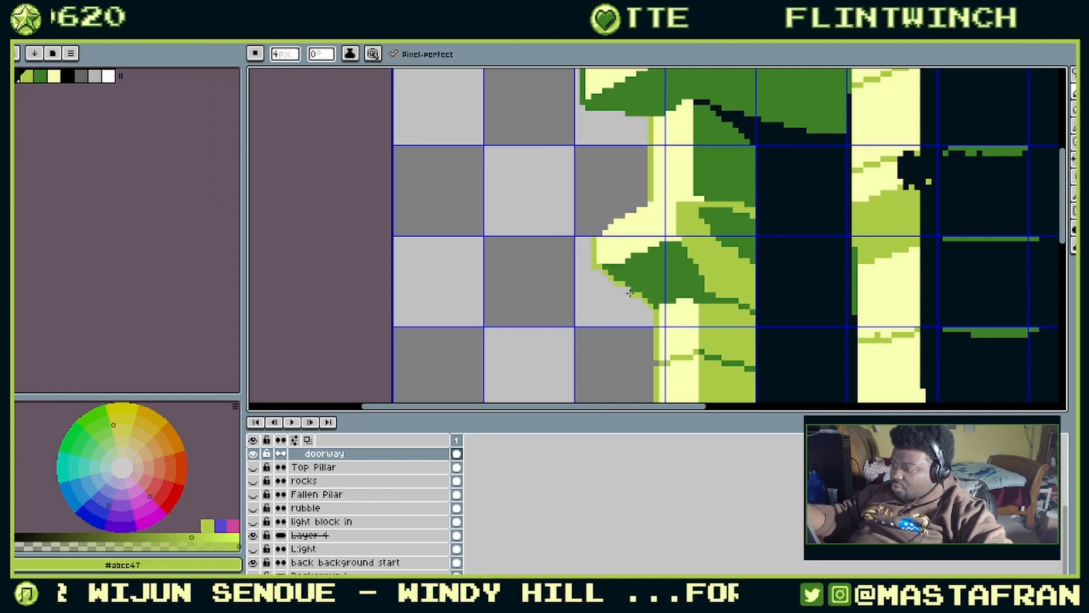
pyautogui.moveTo(683, 382); pyautogui.dragTo(713, 352)
# Step: Outline the upper curved edge of the pillar's flared bulge with light green #abcc47 up to the shaft
pyautogui.moveTo(706, 171); pyautogui.dragTo(711, 336)
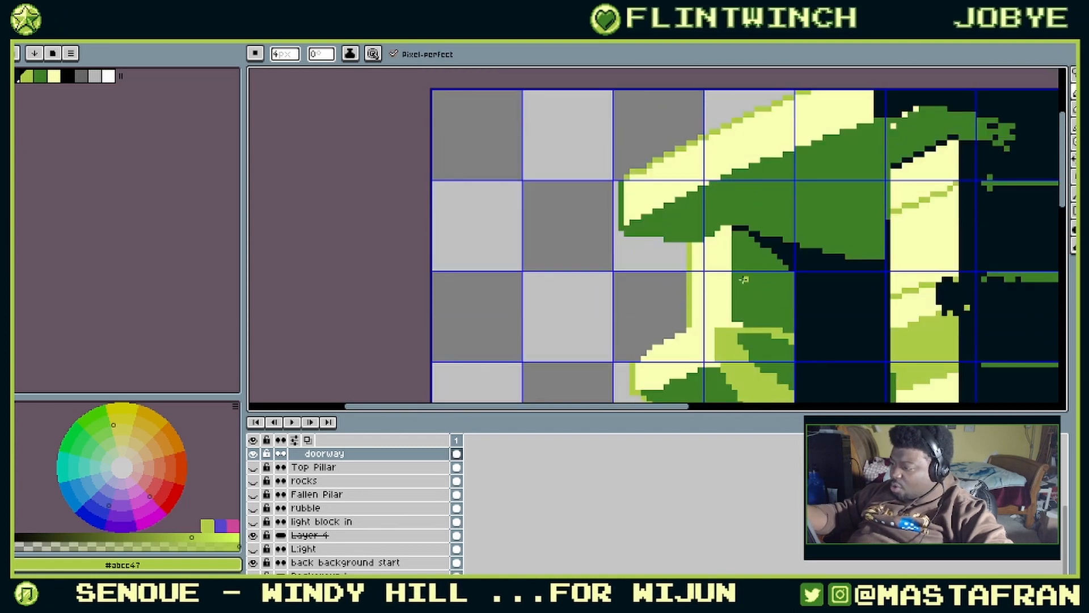
pyautogui.scroll(2, 744, 279)
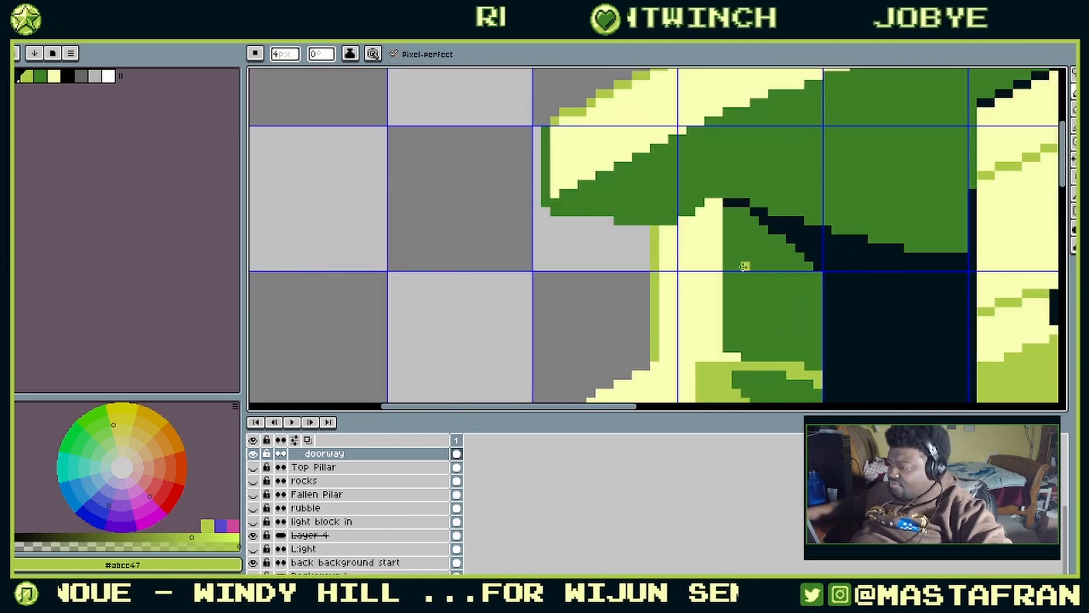
pyautogui.moveTo(627, 361); pyautogui.dragTo(704, 266)
pyautogui.moveTo(660, 306); pyautogui.dragTo(724, 270)
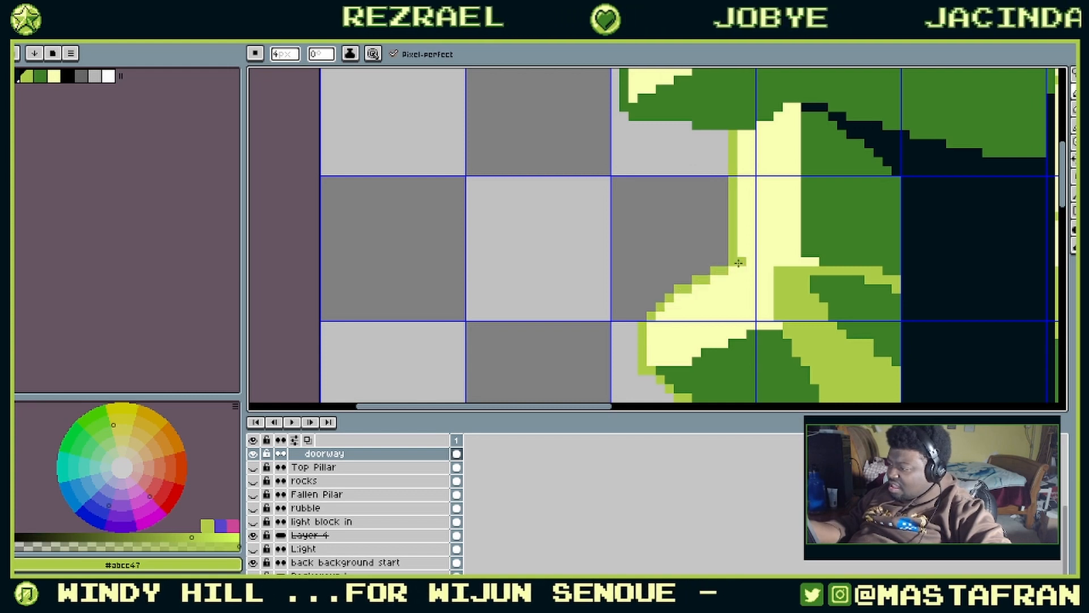
# Step: Outline the arch's outer end and underside with light green #abcc47, undo the stray stroke, and show the Background layer again
pyautogui.moveTo(715, 122)
pyautogui.mouseDown()
pyautogui.moveTo(730, 251)
pyautogui.moveTo(744, 235)
pyautogui.moveTo(679, 246)
pyautogui.moveTo(708, 260)
pyautogui.moveTo(671, 248)
pyautogui.moveTo(730, 252)
pyautogui.moveTo(664, 241)
pyautogui.moveTo(655, 163)
pyautogui.moveTo(655, 230)
pyautogui.moveTo(679, 168)
pyautogui.moveTo(664, 285)
pyautogui.mouseUp()
pyautogui.hotkey('ctrl', 'z')
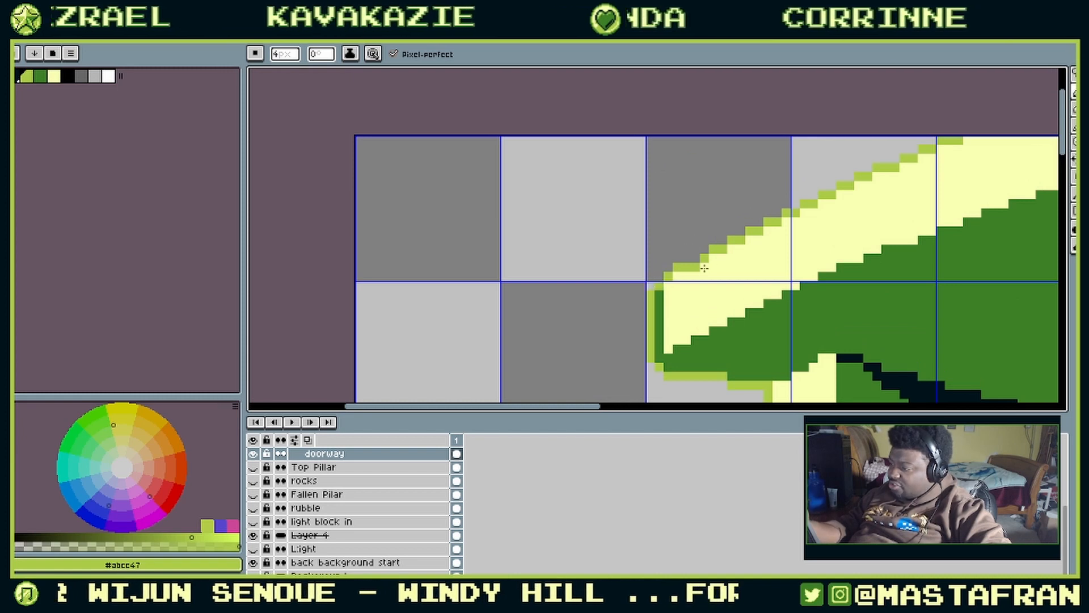
pyautogui.moveTo(840, 219); pyautogui.dragTo(693, 141)
pyautogui.click(253, 573)
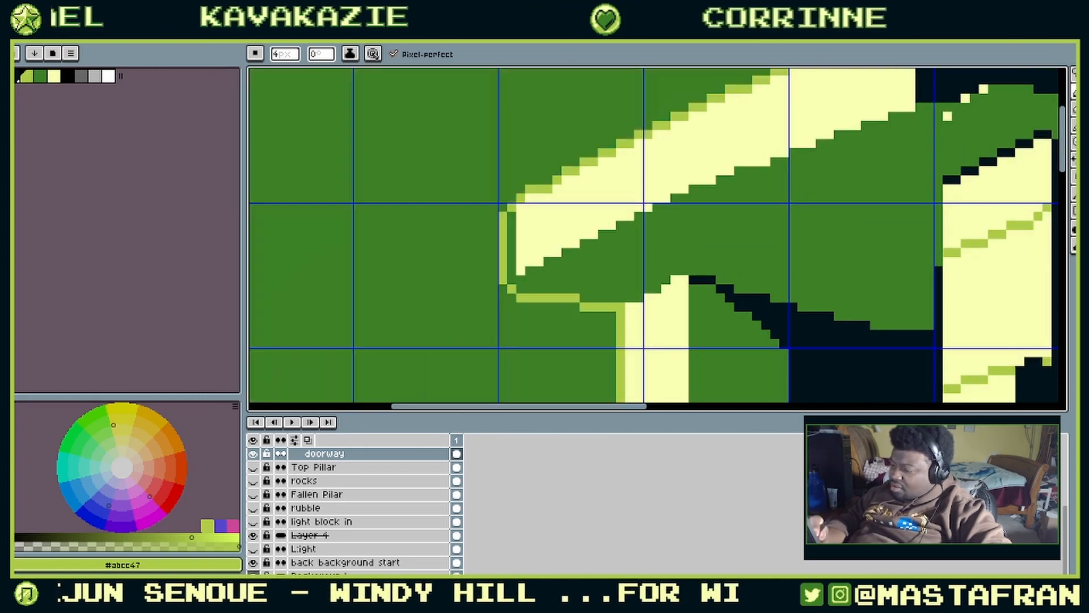
# Step: Check the light green outlines of the arch and pillar against the green background
pyautogui.moveTo(574, 287); pyautogui.dragTo(614, 124)
pyautogui.scroll(-2, 615, 100)
pyautogui.scroll(-1, 615, 100)
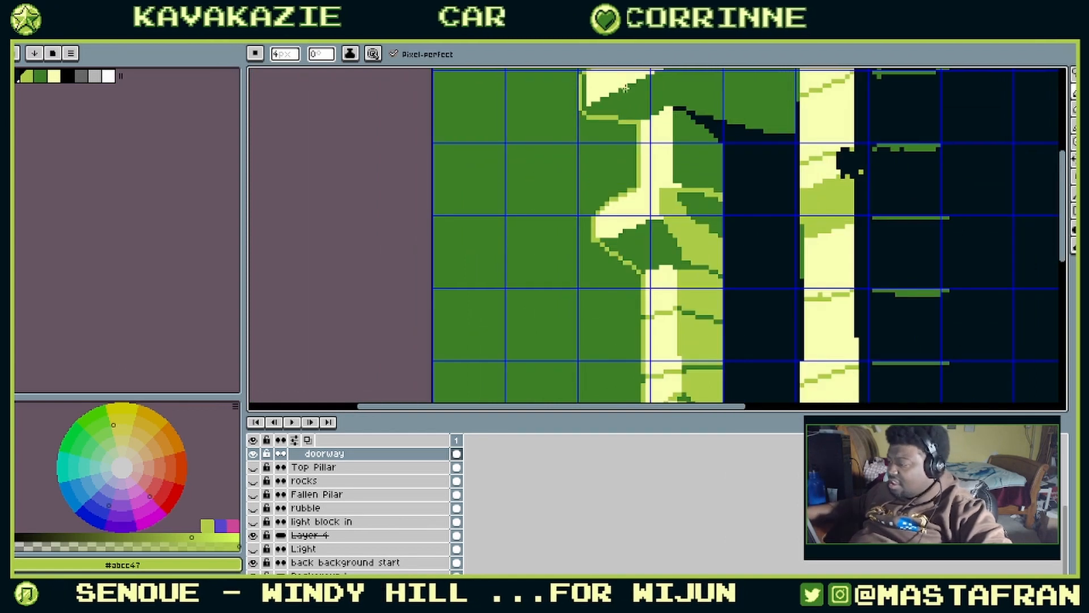
pyautogui.scroll(-1, 624, 93)
pyautogui.moveTo(628, 89); pyautogui.dragTo(630, 243)
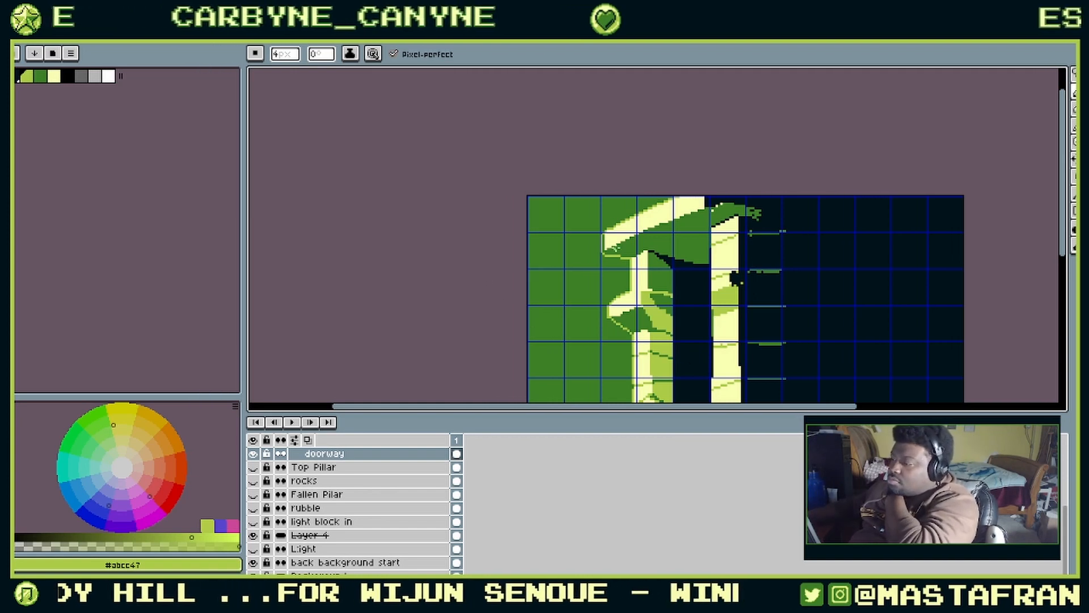
pyautogui.scroll(1, 626, 250)
pyautogui.scroll(1, 627, 250)
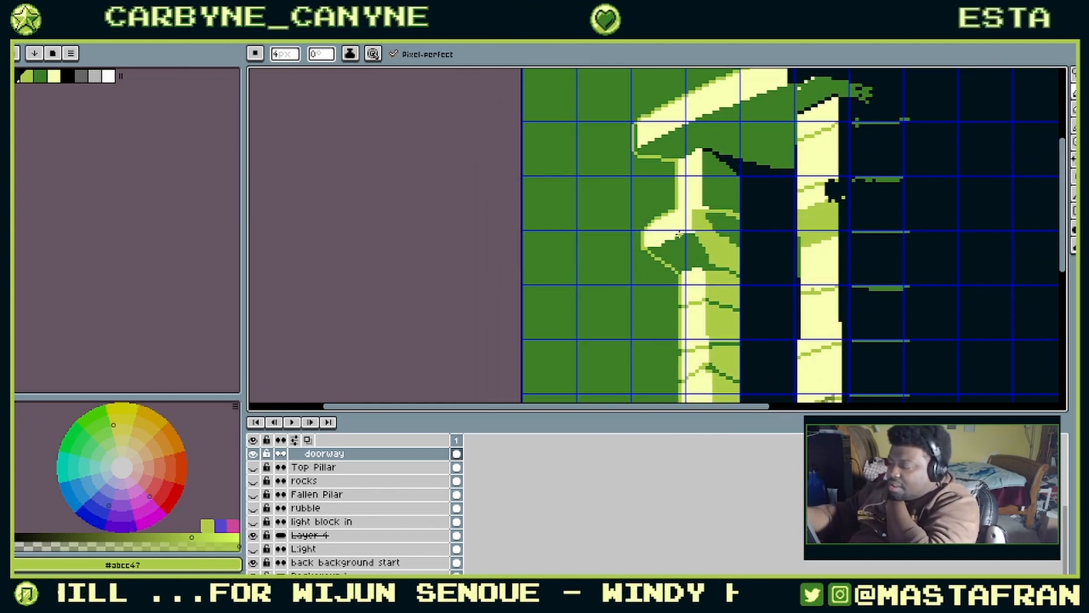
# Step: Draw a light green #abcc47 ledge line across the pillar above the bulge and darken the area beneath it with #3d8026
pyautogui.scroll(1, 680, 200)
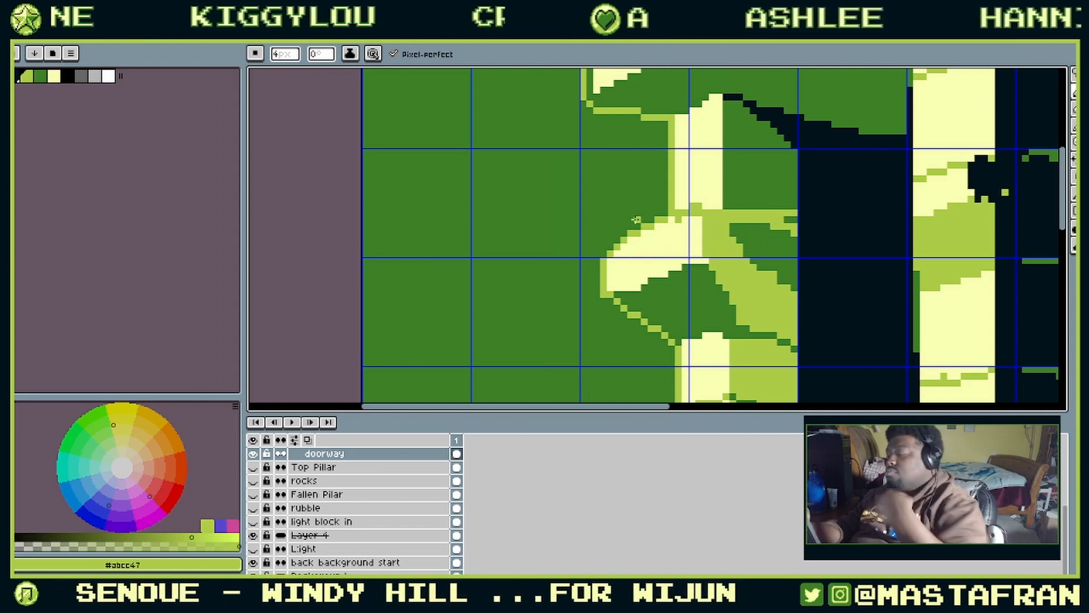
pyautogui.keyDown('alt'); pyautogui.click(678, 220); pyautogui.keyUp('alt')
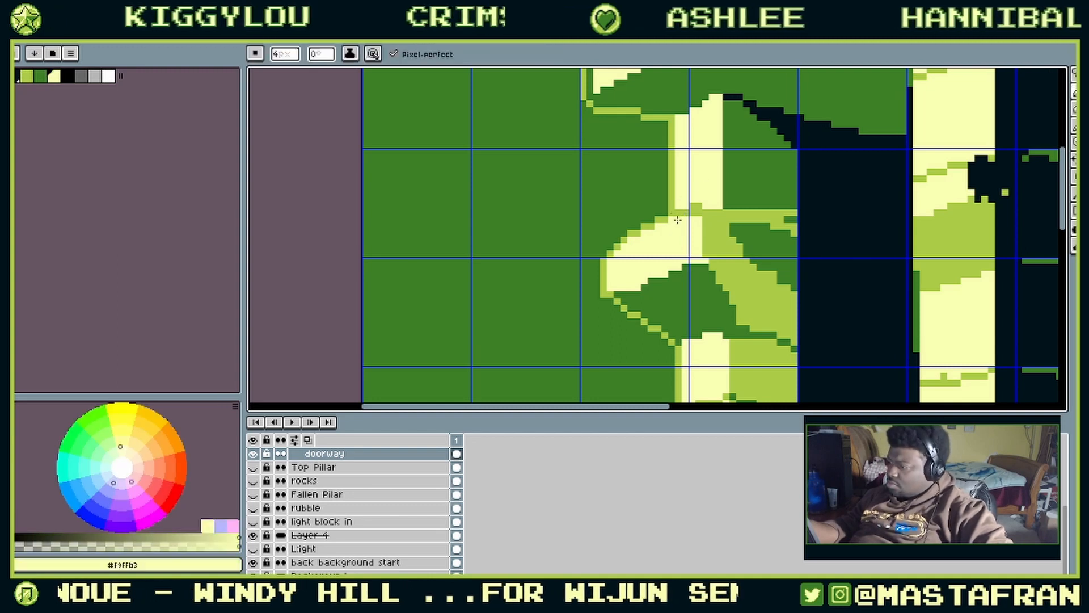
pyautogui.keyDown('alt'); pyautogui.click(708, 206); pyautogui.keyUp('alt')
pyautogui.keyDown('alt'); pyautogui.click(713, 218); pyautogui.keyUp('alt')
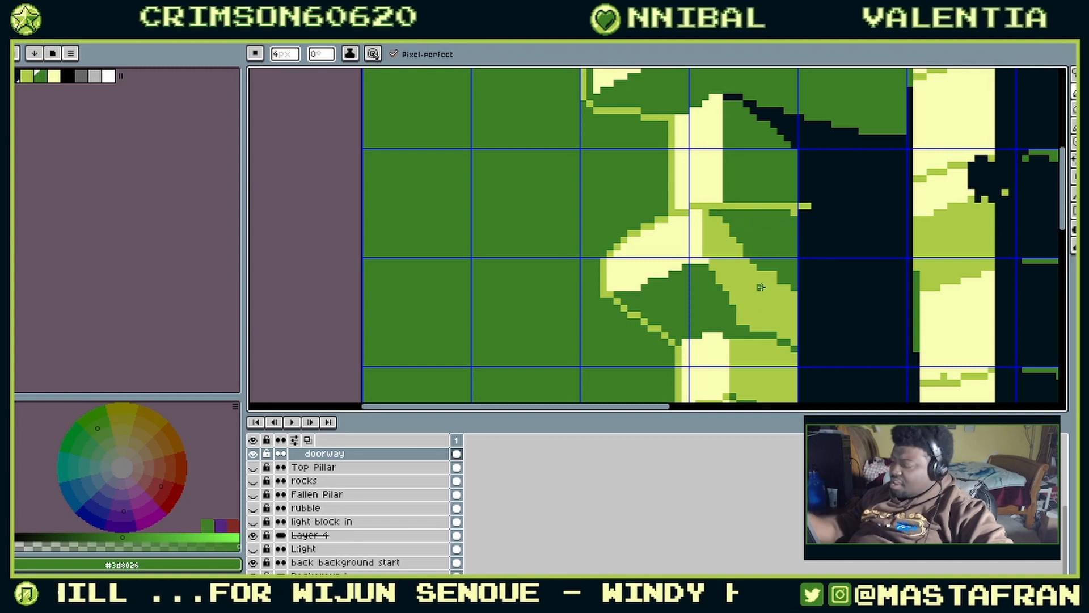
# Step: Fill the dark green underside of the pillar's bulge with light green #abcc47
pyautogui.moveTo(752, 301); pyautogui.dragTo(704, 221)
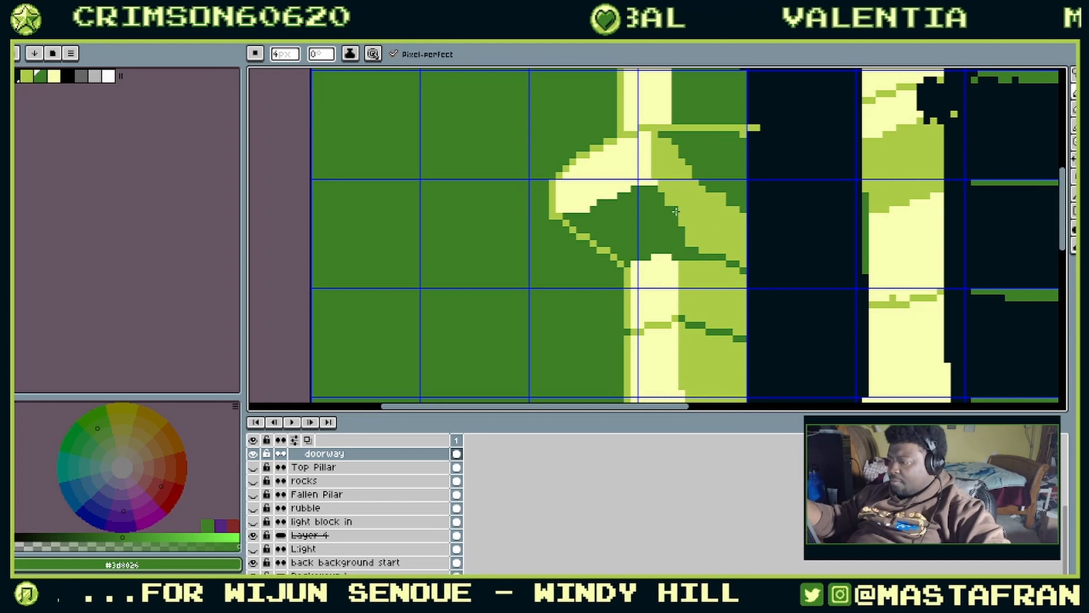
pyautogui.moveTo(683, 204); pyautogui.dragTo(728, 228)
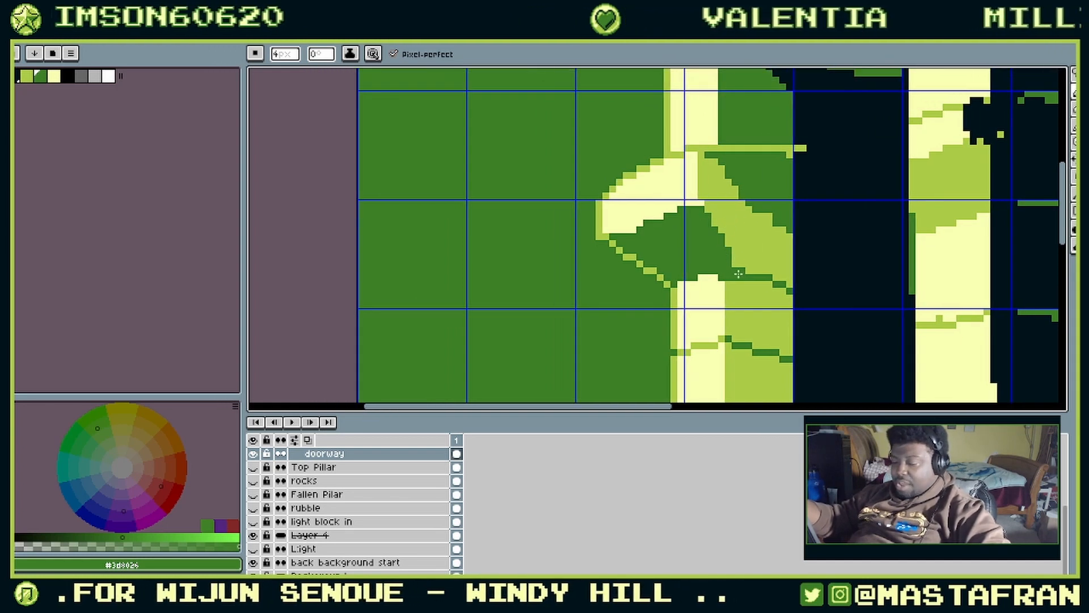
pyautogui.press('i')
pyautogui.click(743, 292)
pyautogui.press('g')
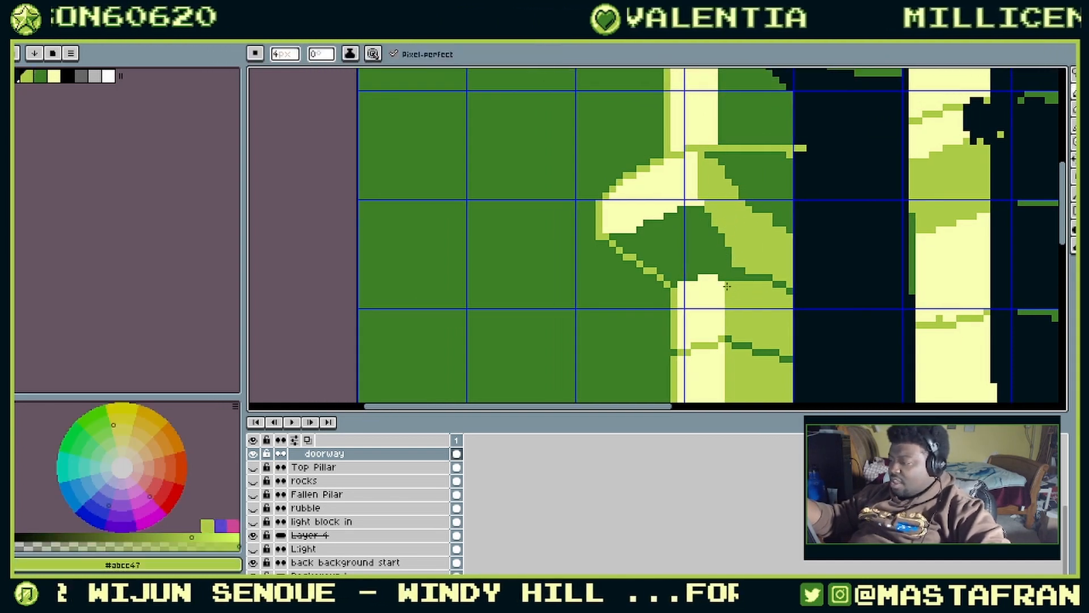
pyautogui.click(709, 250)
# Step: Extend the shadow beneath the ledge with a dark green #3d8026 vertical and diagonal border, filling the area it encloses
pyautogui.press('i')
pyautogui.click(746, 186)
pyautogui.press('g')
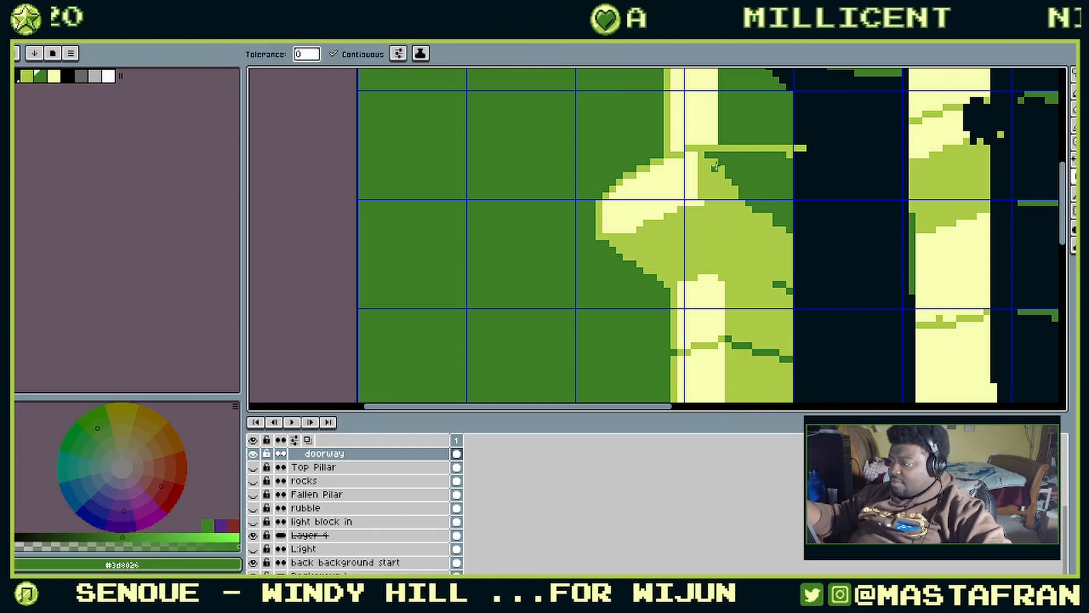
pyautogui.press('b')
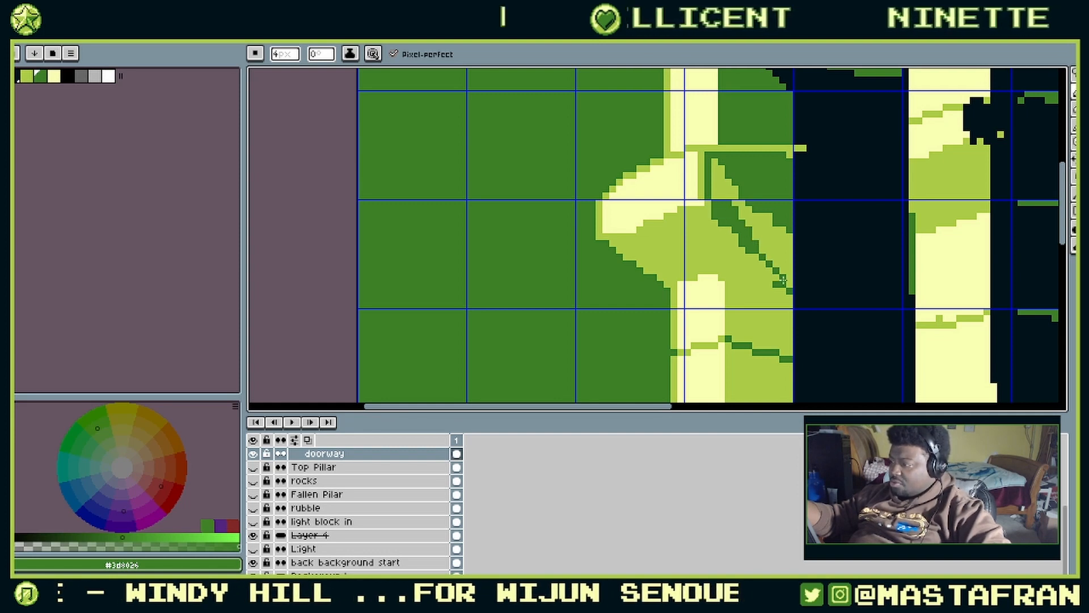
pyautogui.press('g')
pyautogui.click(774, 241)
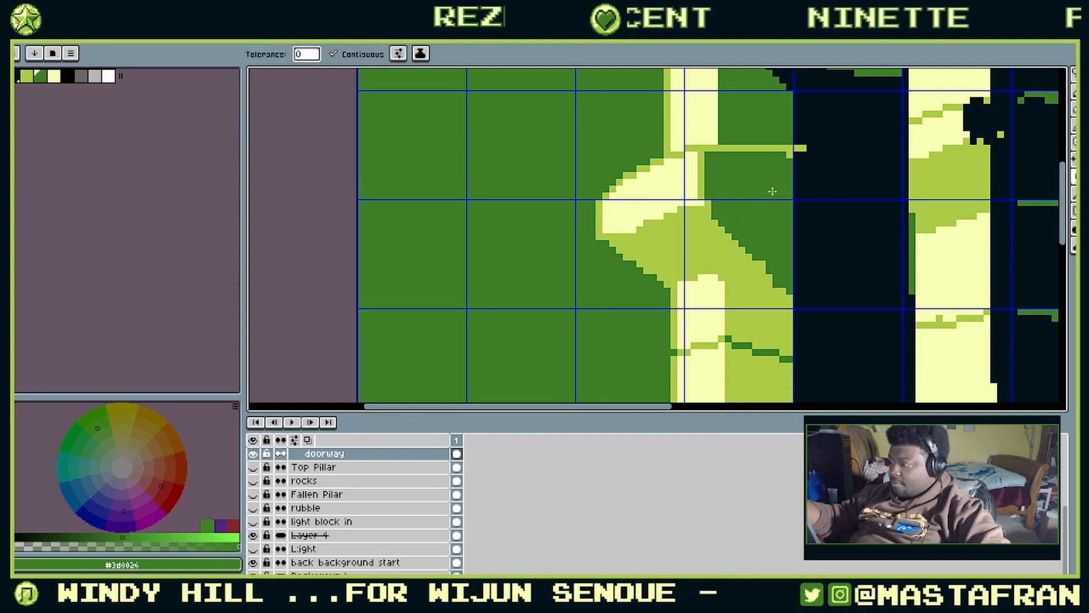
# Step: Try a near-black #00131a fill in the shadow beneath the pillar's ledge, compare it with dark green #3d8026, and undo the fills
pyautogui.moveTo(772, 191); pyautogui.dragTo(779, 316)
pyautogui.keyDown('alt'); pyautogui.click(794, 258); pyautogui.keyUp('alt')
pyautogui.click(748, 226)
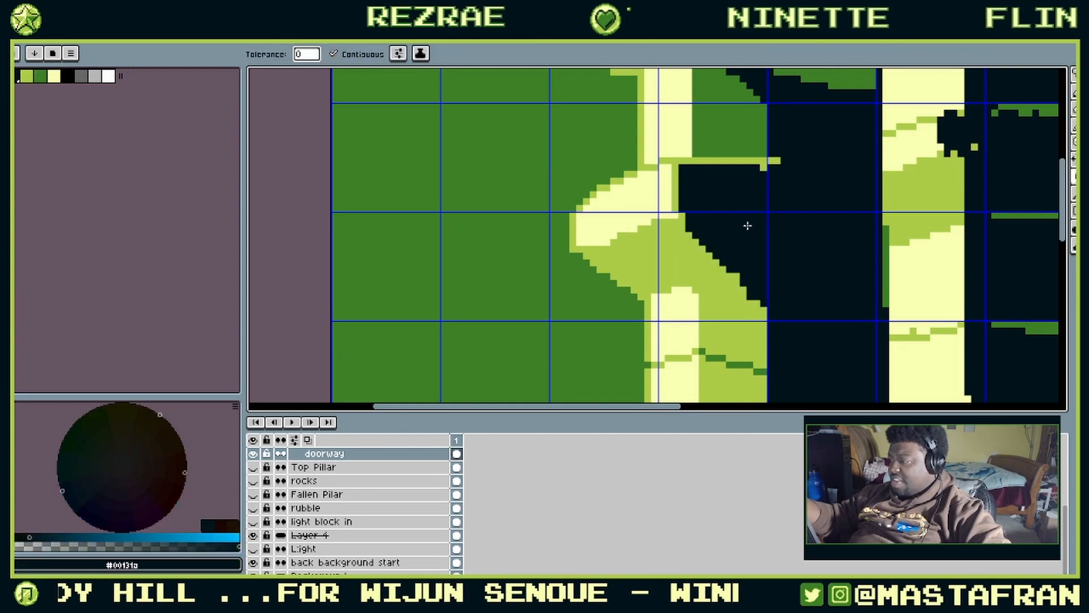
pyautogui.moveTo(784, 213); pyautogui.dragTo(748, 180)
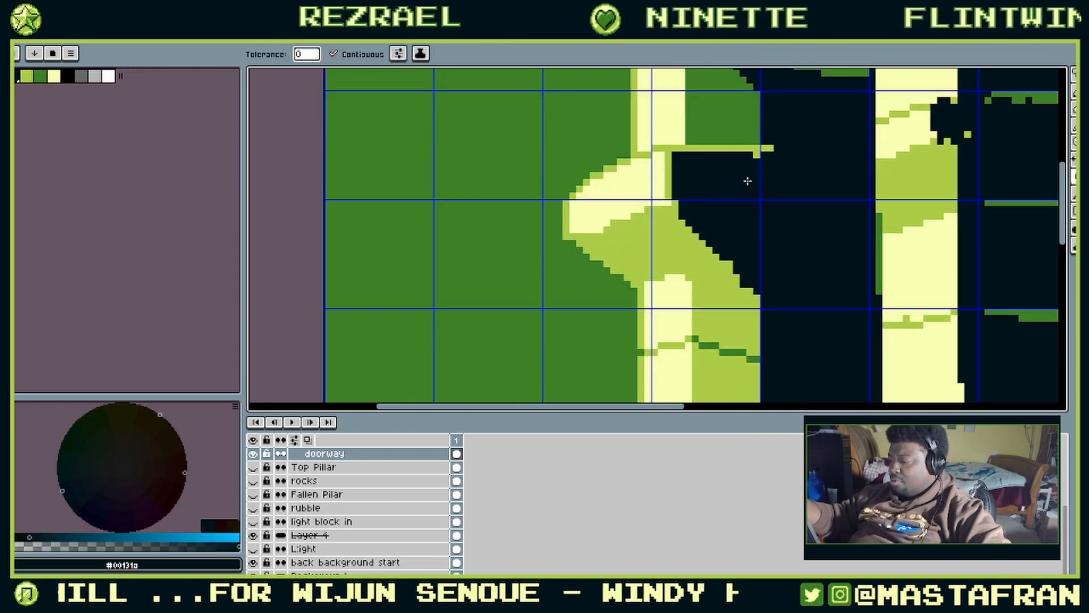
pyautogui.keyDown('alt'); pyautogui.click(739, 106); pyautogui.keyUp('alt')
pyautogui.click(735, 211)
pyautogui.hotkey('ctrl', 'z')
pyautogui.moveTo(794, 213); pyautogui.dragTo(754, 91)
pyautogui.hotkey('ctrl', 'z')
pyautogui.hotkey('ctrl', 'z')
pyautogui.hotkey('ctrl', 'shift', 'z')
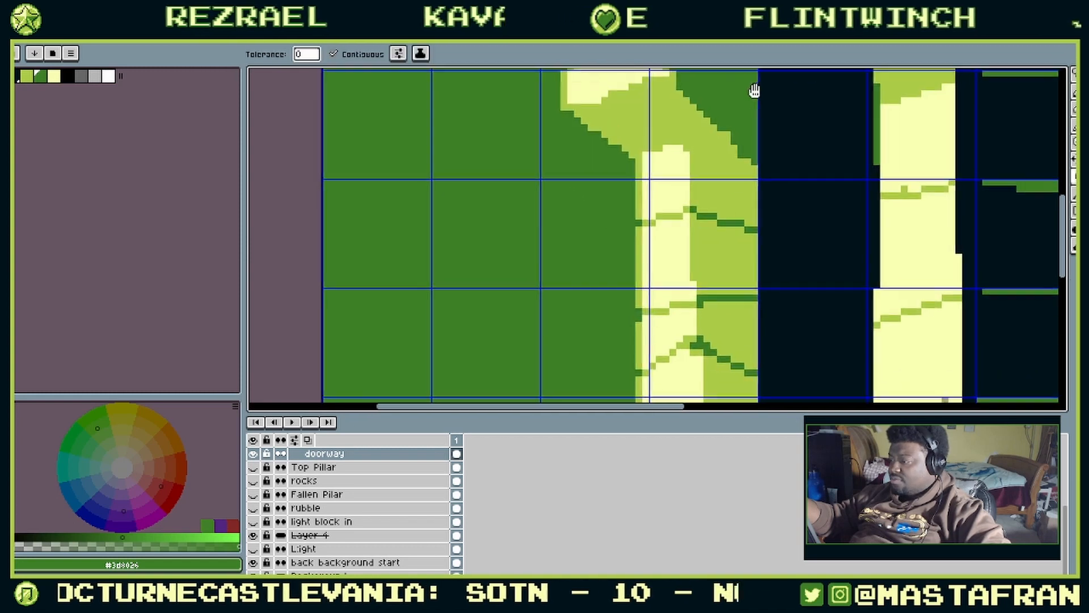
# Step: Check the reshaped bulge and its dark green shadow against the whole scene and up close
pyautogui.scroll(-3, 831, 210)
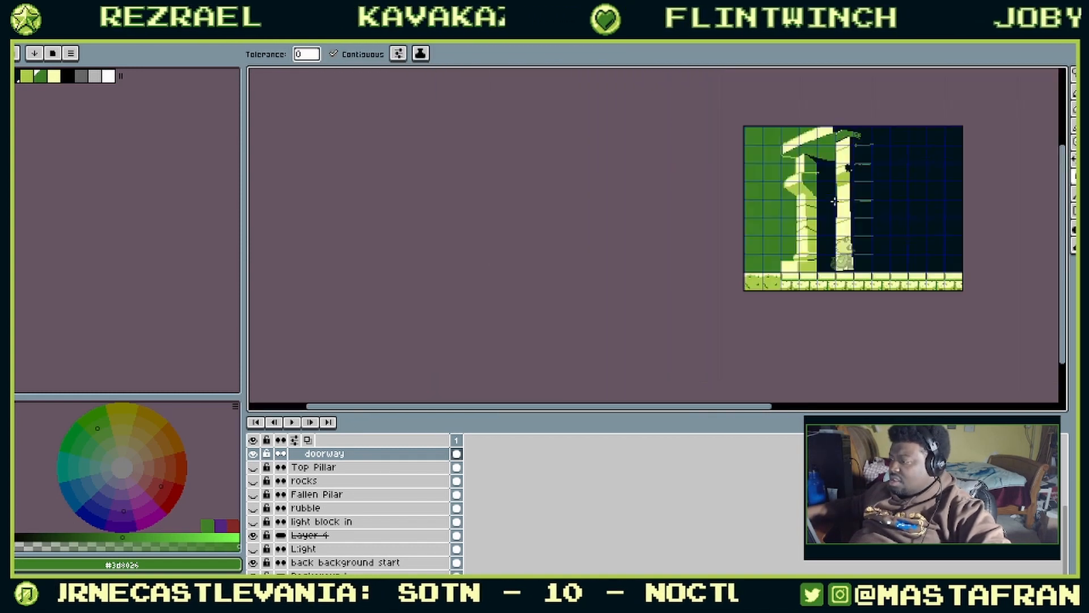
pyautogui.scroll(3, 792, 184)
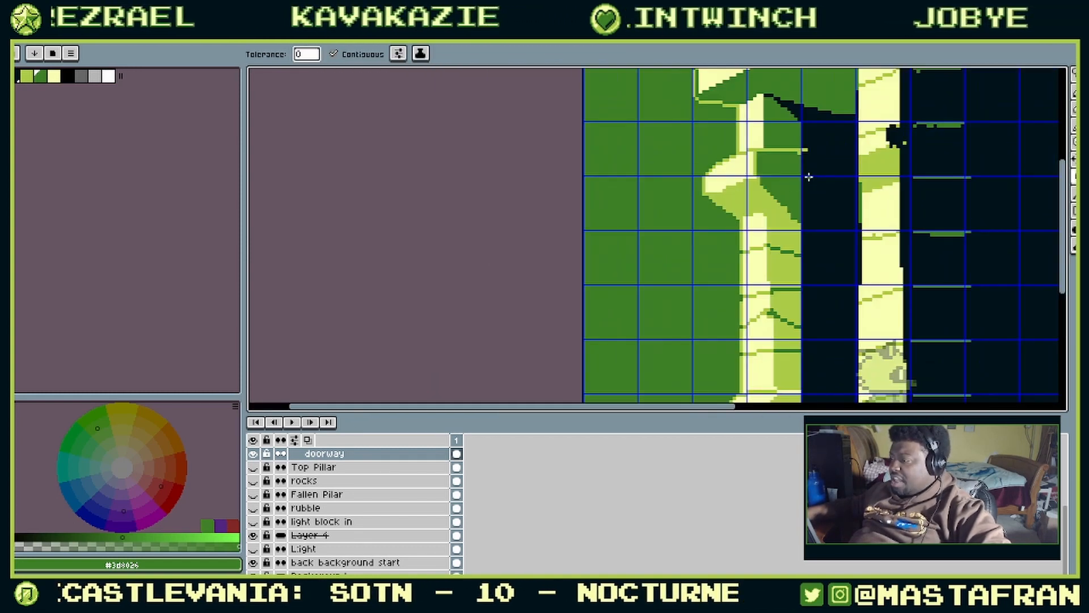
pyautogui.scroll(-3, 809, 177)
pyautogui.scroll(3, 797, 177)
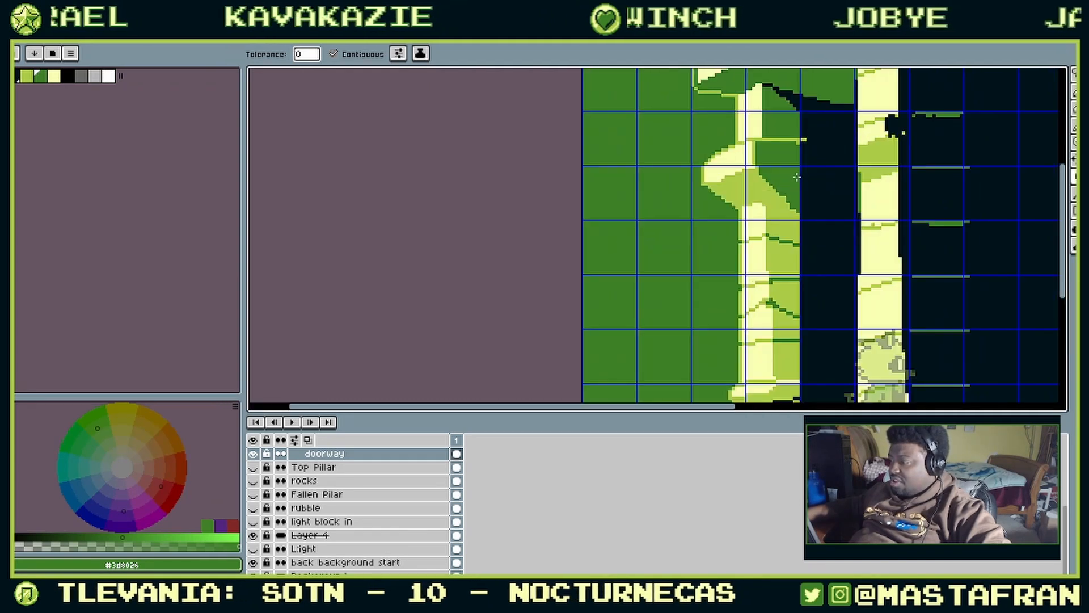
pyautogui.moveTo(752, 130); pyautogui.dragTo(739, 252)
pyautogui.press('alt')
pyautogui.moveTo(773, 295); pyautogui.dragTo(789, 196)
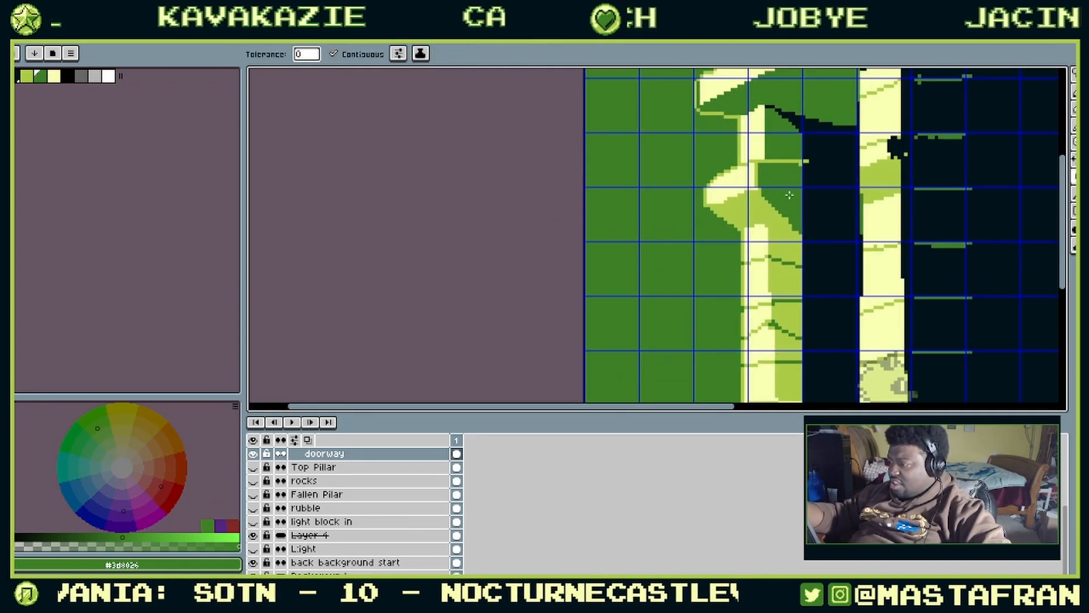
# Step: Outline the underside of the pillar's bulge in dark green #3d8026 and fill the enclosed light green area with it
pyautogui.scroll(2, 827, 167)
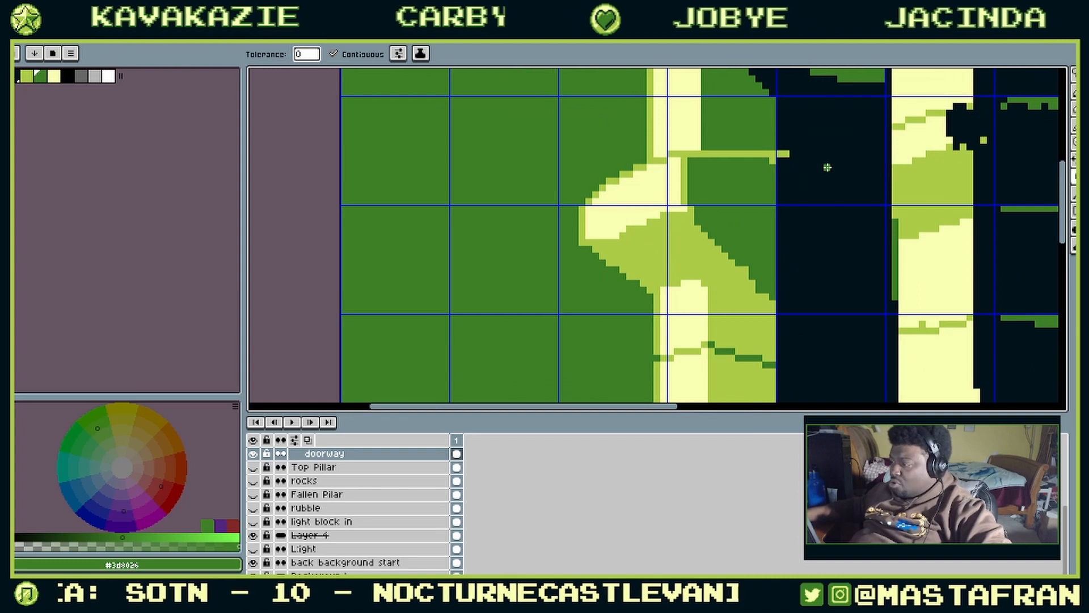
pyautogui.press('b')
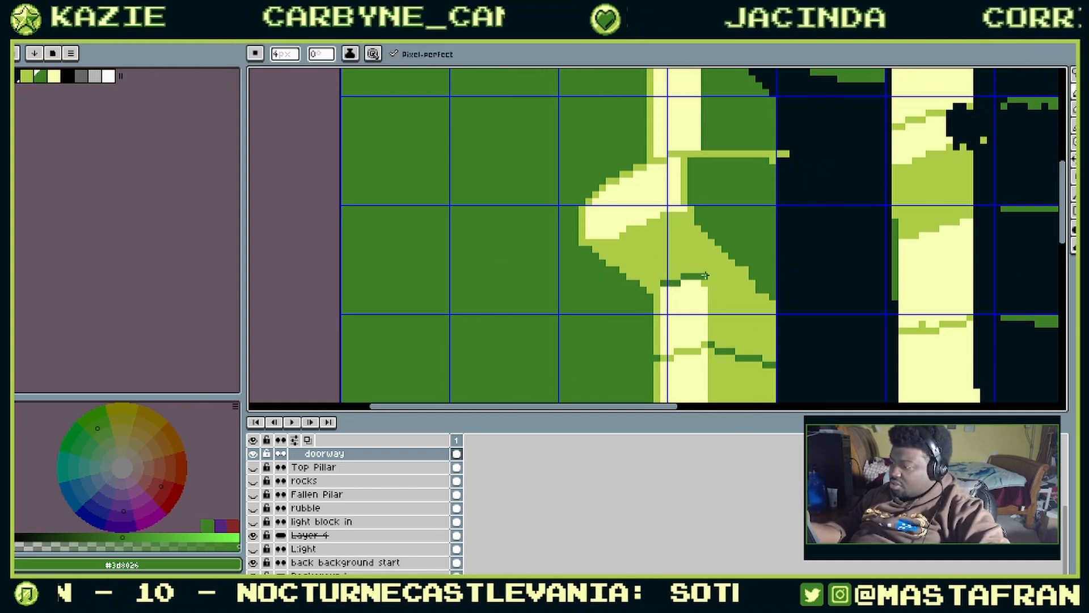
pyautogui.moveTo(713, 274); pyautogui.dragTo(747, 277)
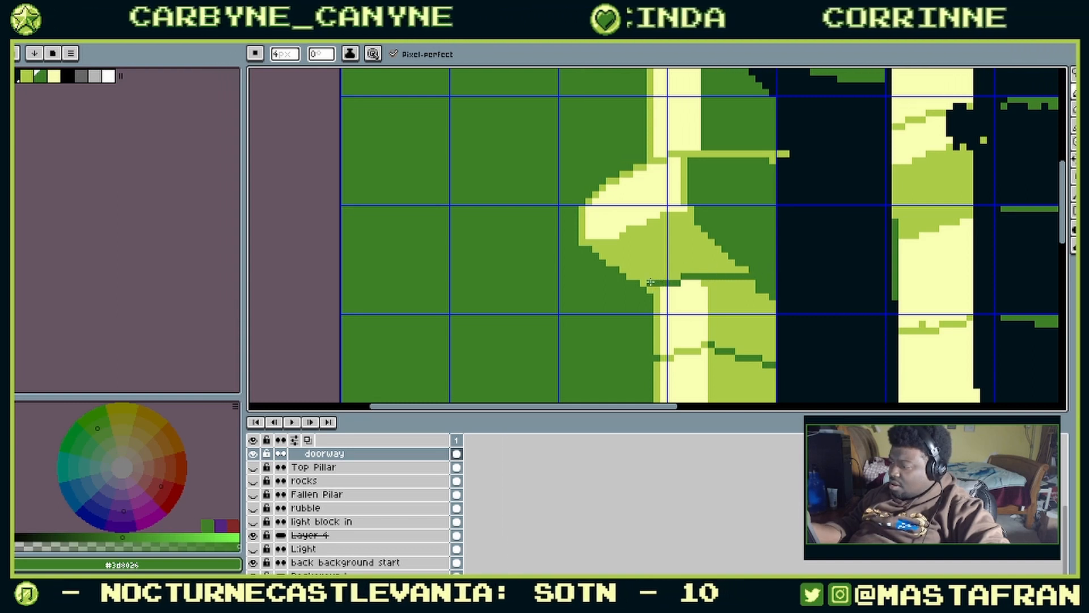
pyautogui.moveTo(659, 283); pyautogui.dragTo(603, 249)
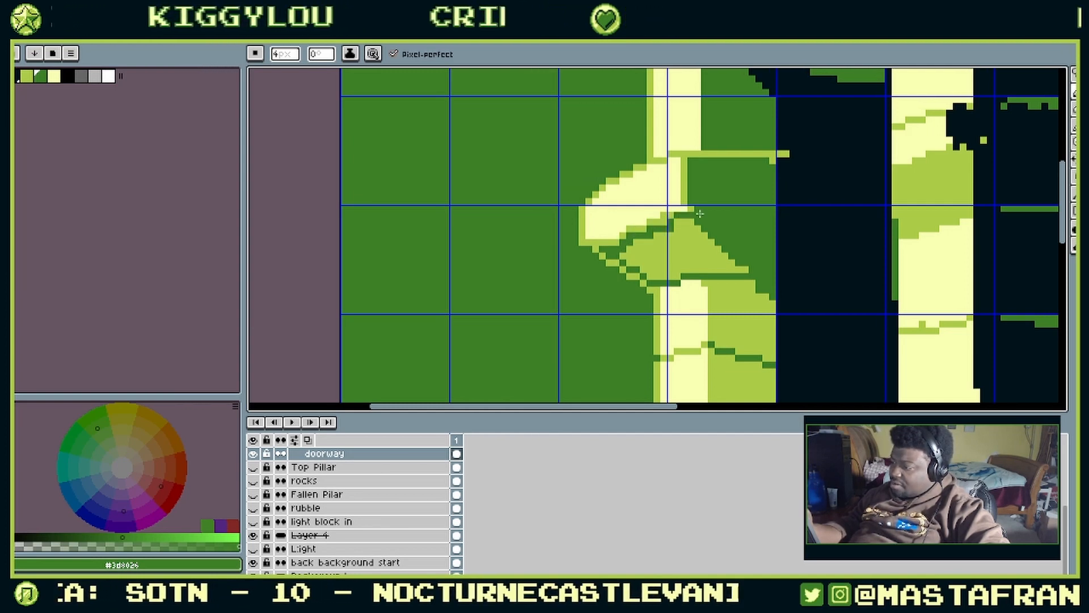
pyautogui.press('g')
pyautogui.click(698, 254)
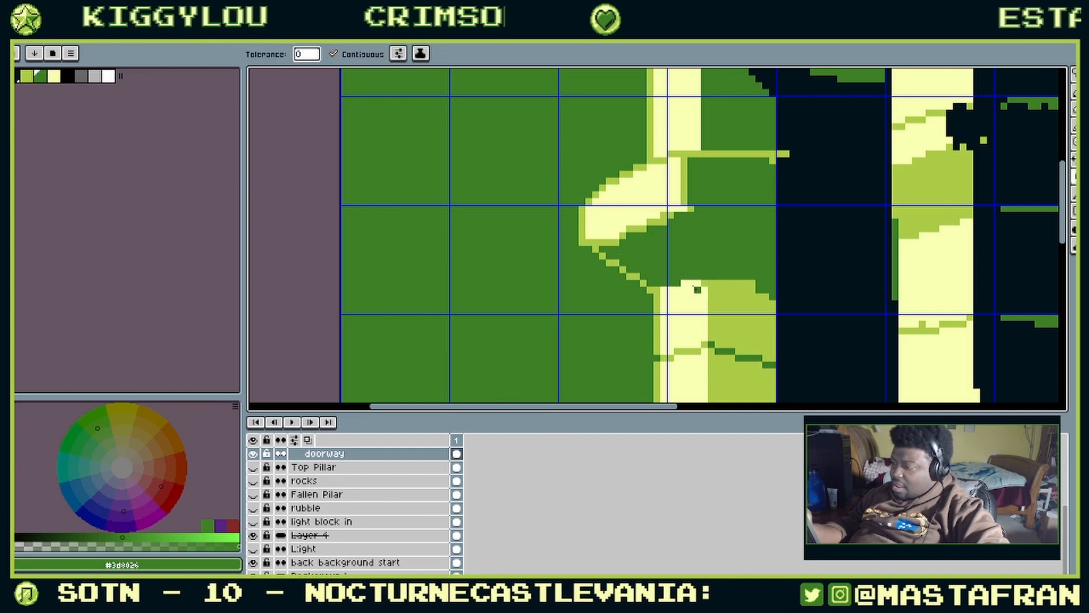
pyautogui.moveTo(751, 308)
pyautogui.mouseDown()
pyautogui.moveTo(726, 171)
pyautogui.moveTo(738, 288)
pyautogui.mouseUp()
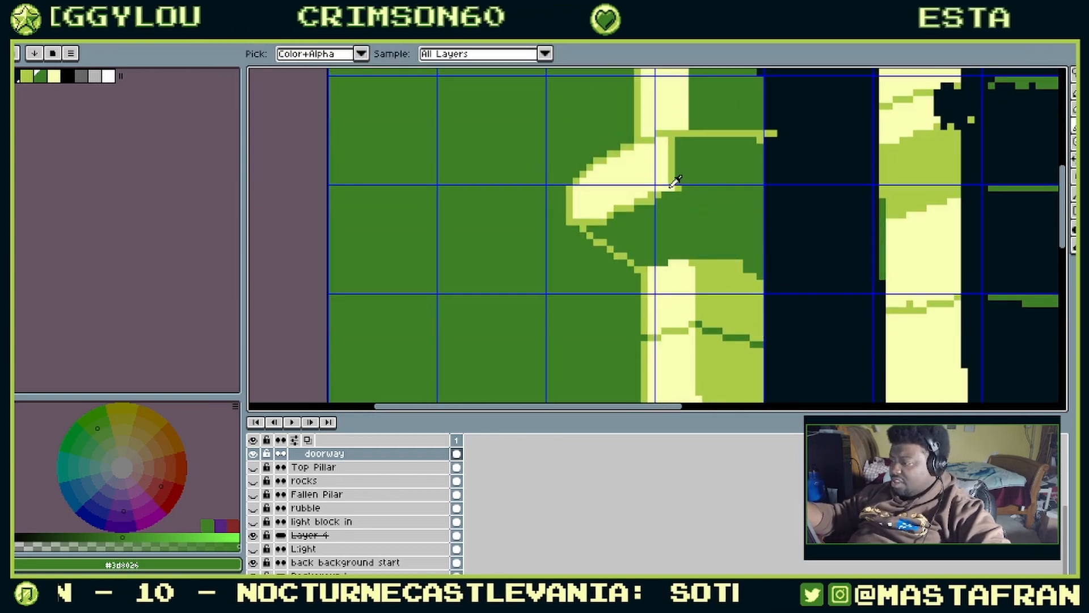
pyautogui.keyDown('alt'); pyautogui.click(678, 189); pyautogui.keyUp('alt')
pyautogui.click(678, 199)
pyautogui.hotkey('ctrl', 'z')
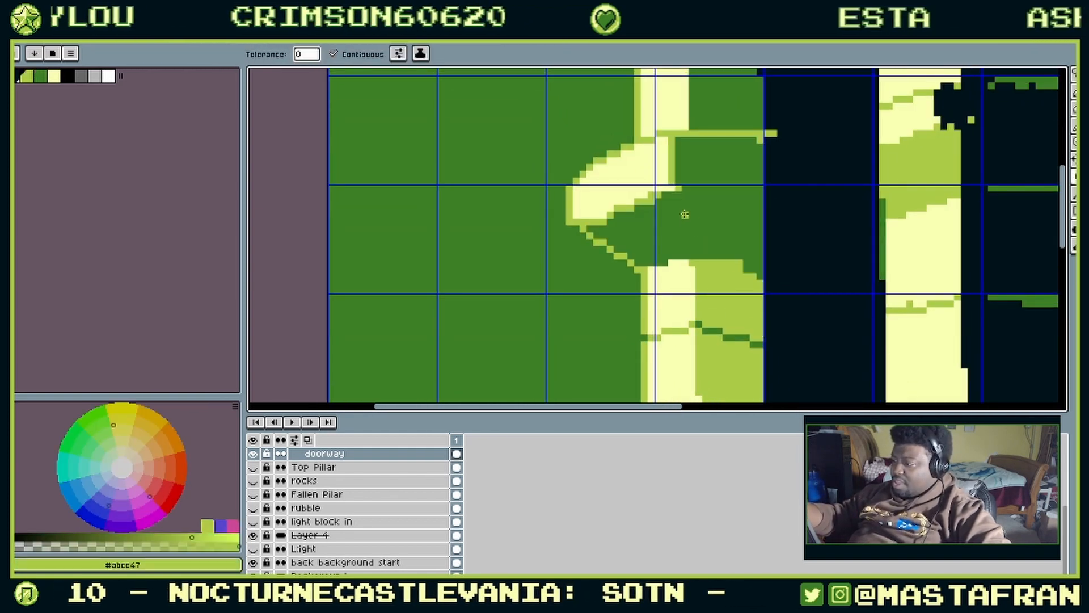
# Step: Draw a cream #f9ffb3 diagonal from the bulge's inner corner down to the lower pillar and thin it with dark green #3d8026
pyautogui.press('b')
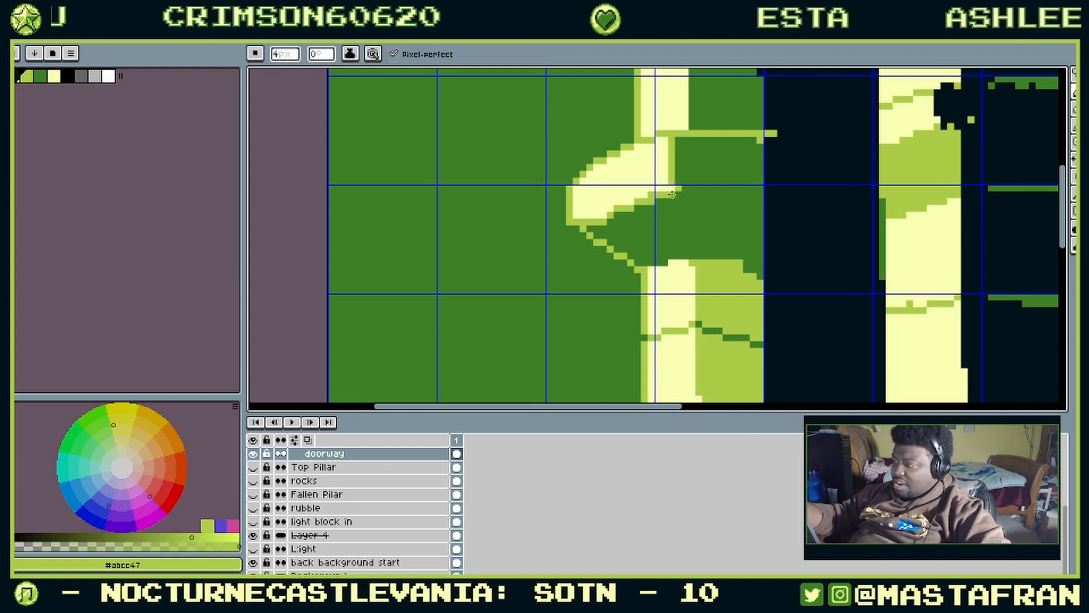
pyautogui.keyDown('alt'); pyautogui.click(677, 182); pyautogui.keyUp('alt')
pyautogui.moveTo(679, 196); pyautogui.dragTo(740, 256)
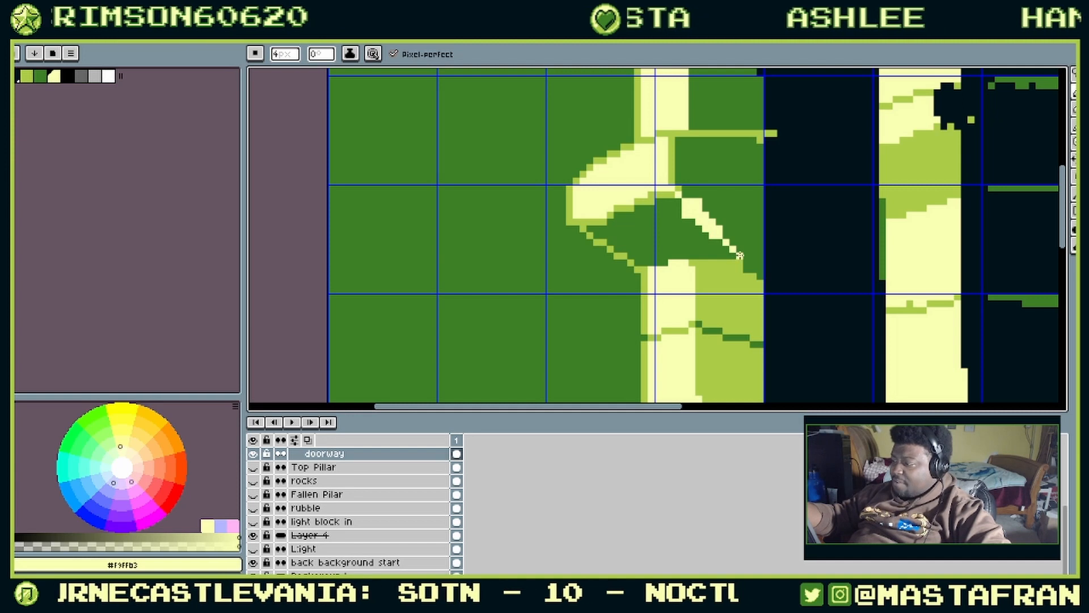
pyautogui.moveTo(704, 219); pyautogui.dragTo(734, 262)
pyautogui.keyDown('alt'); pyautogui.click(738, 287); pyautogui.keyUp('alt')
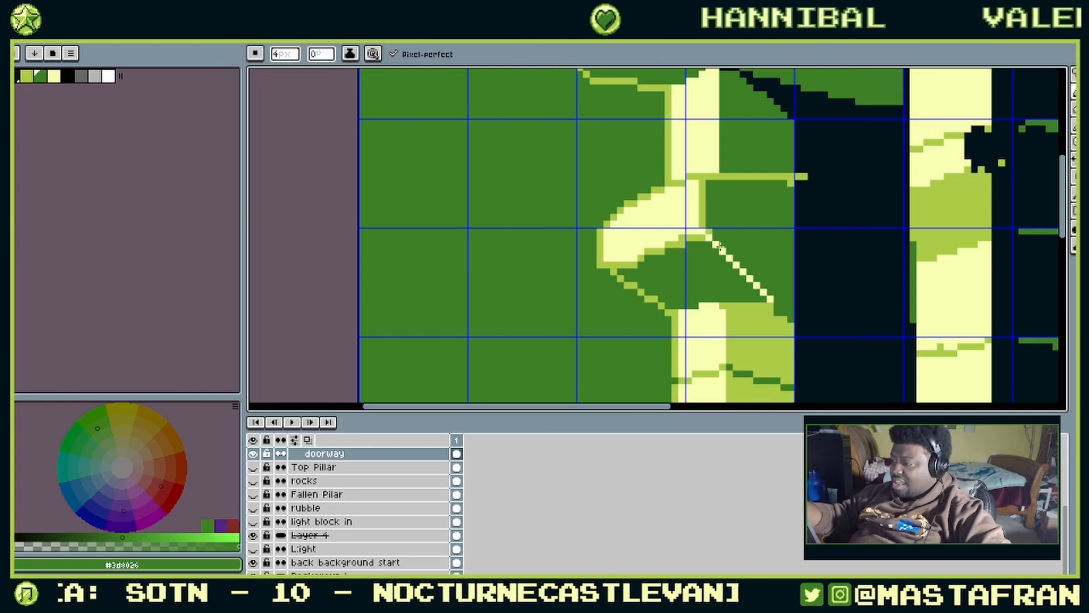
# Step: Recolour the diagonal line beside the bulge's shadow with light green #abcc47, pixel by pixel
pyautogui.press('g')
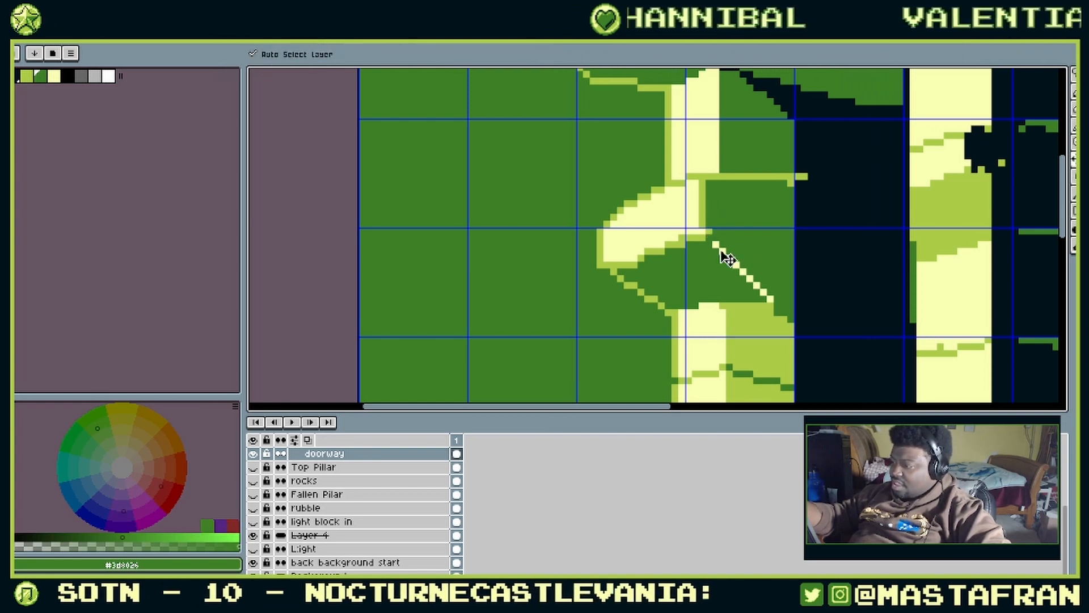
pyautogui.keyDown('alt'); pyautogui.click(709, 232); pyautogui.keyUp('alt')
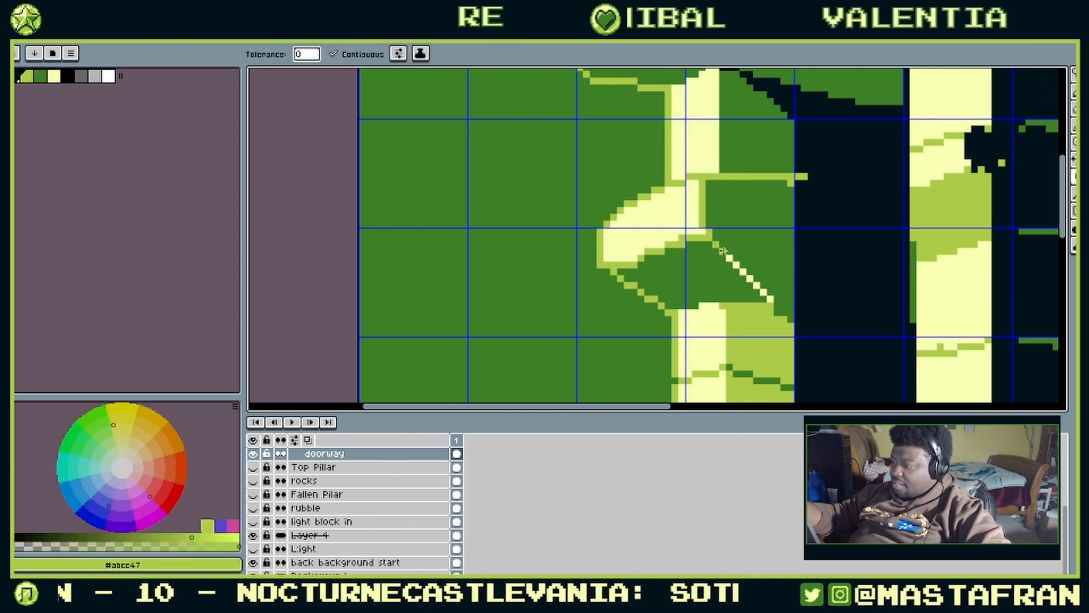
pyautogui.click(749, 277)
pyautogui.click(744, 273)
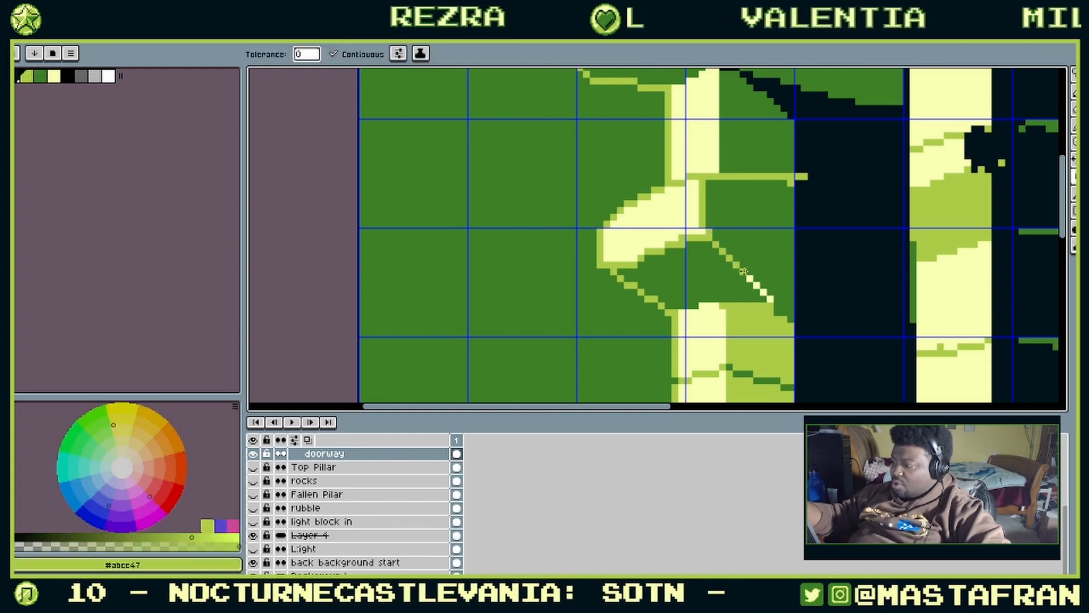
pyautogui.click(757, 285)
pyautogui.click(763, 292)
pyautogui.click(769, 298)
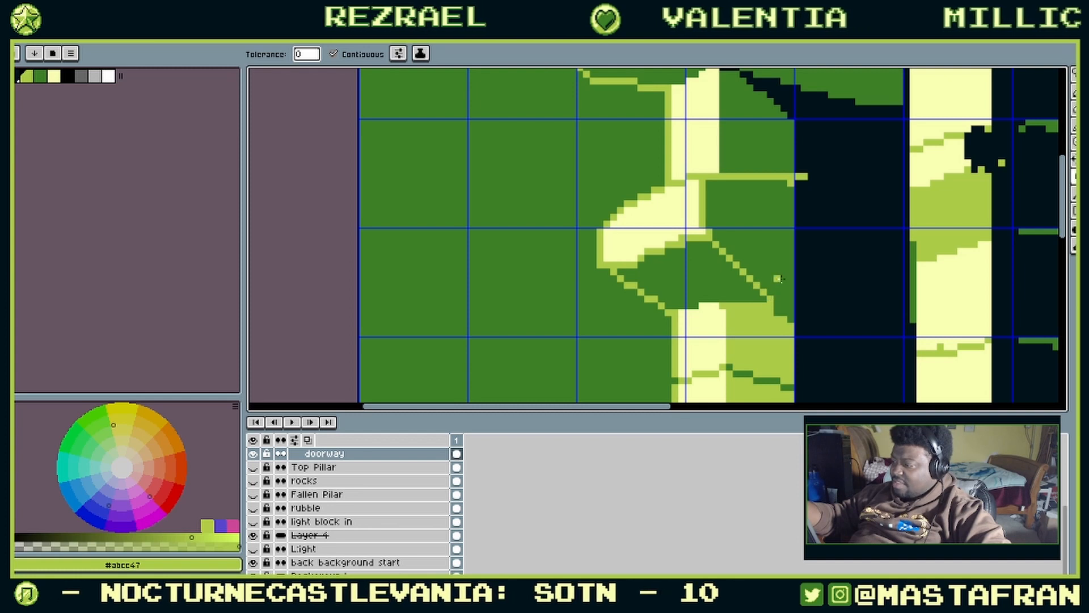
# Step: Close the diagonal at the pillar's inner edge and fill the area between it and the ledge with light green #abcc47
pyautogui.click(784, 319)
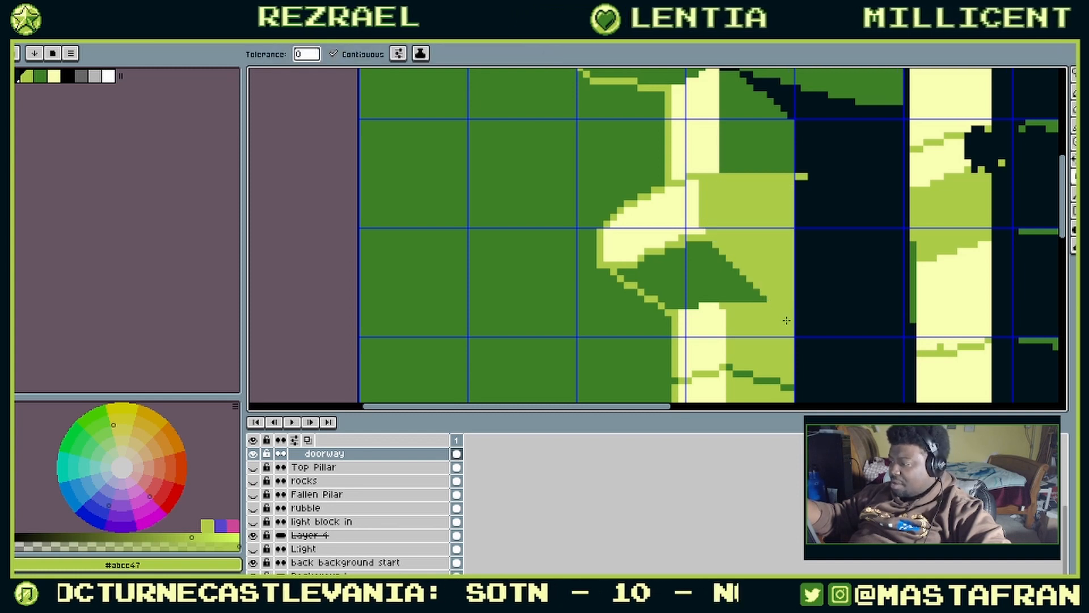
pyautogui.hotkey('ctrl', 'z')
pyautogui.press('b')
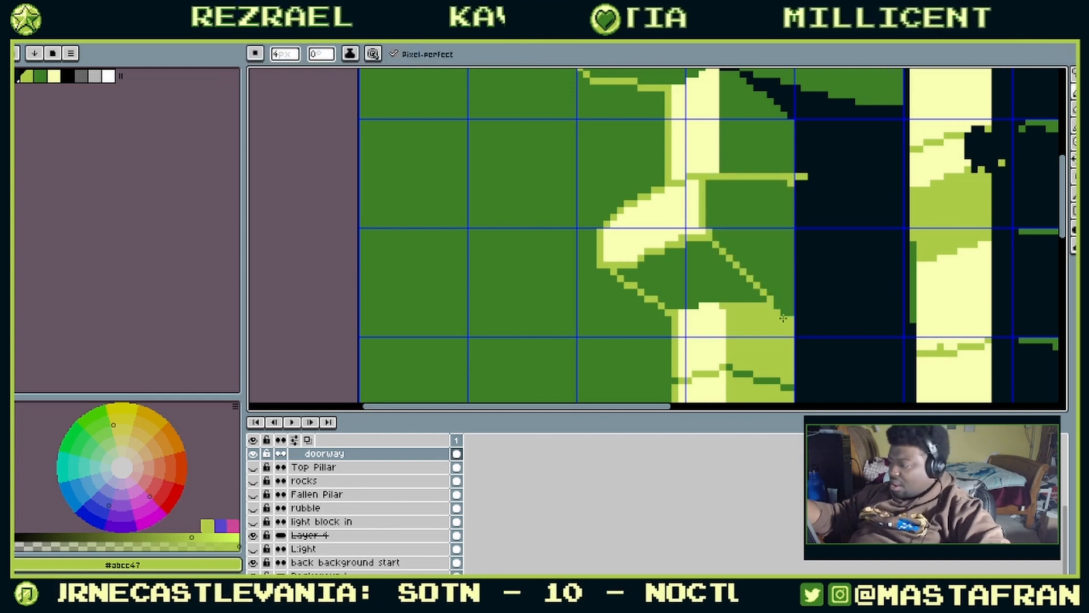
pyautogui.moveTo(781, 249)
pyautogui.mouseDown()
pyautogui.moveTo(821, 244)
pyautogui.moveTo(798, 194)
pyautogui.moveTo(773, 189)
pyautogui.moveTo(794, 226)
pyautogui.mouseUp()
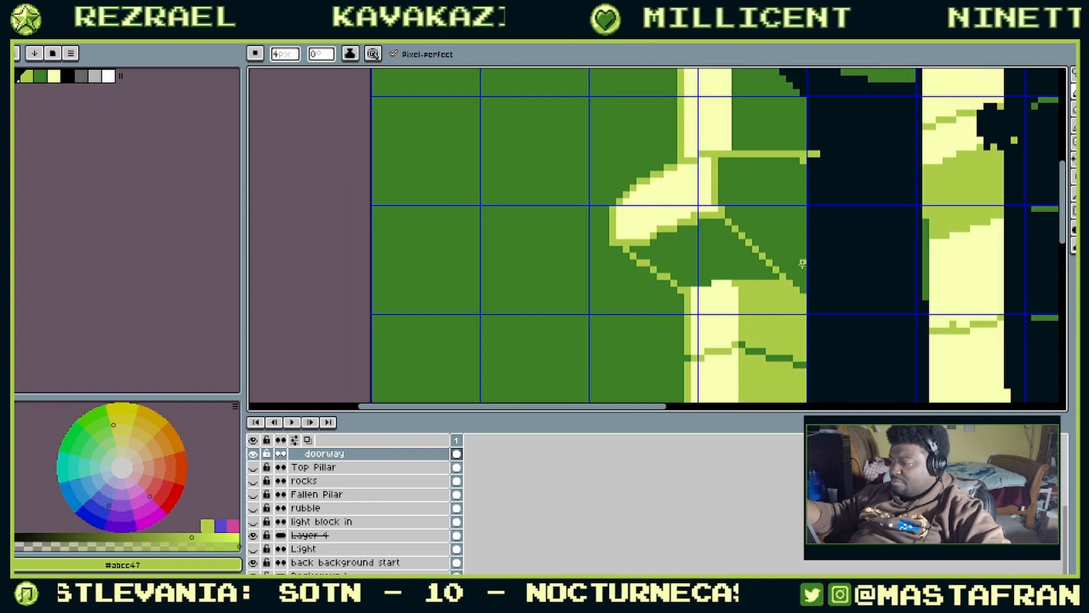
pyautogui.keyDown('alt'); pyautogui.click(795, 305); pyautogui.keyUp('alt')
pyautogui.press('g')
pyautogui.click(788, 261)
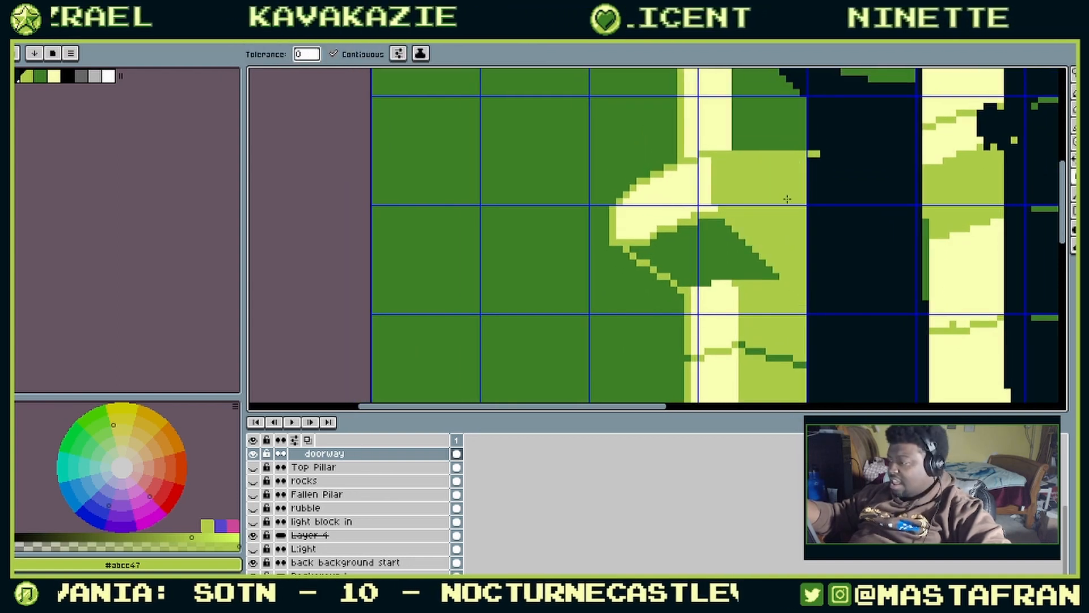
# Step: Draw a cream #f9ffb3 highlight along the thin ledge above the bulge
pyautogui.moveTo(787, 198); pyautogui.dragTo(794, 274)
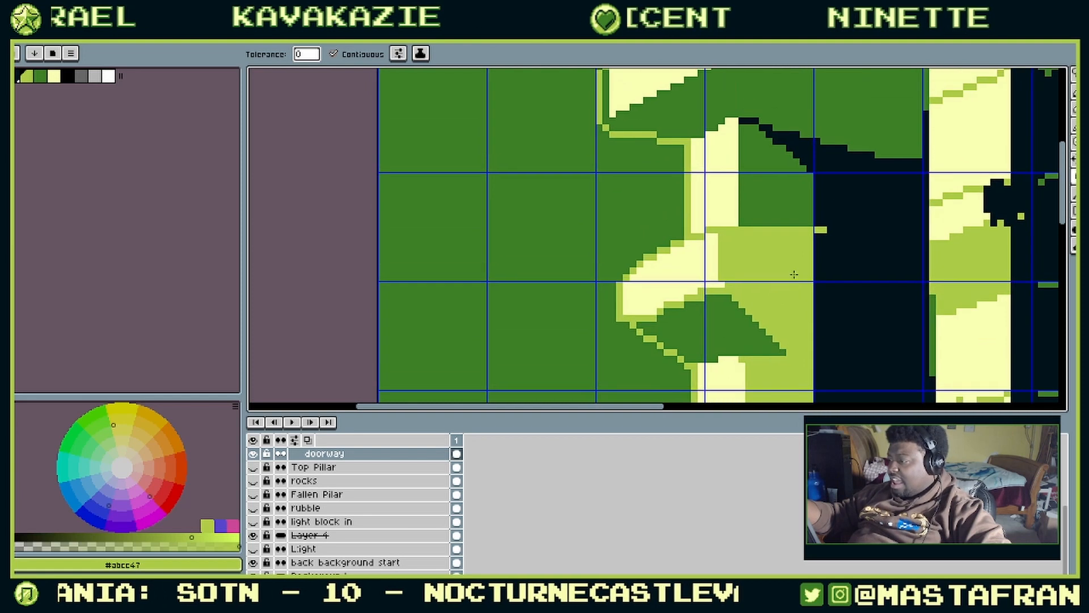
pyautogui.keyDown('alt'); pyautogui.click(702, 245); pyautogui.keyUp('alt')
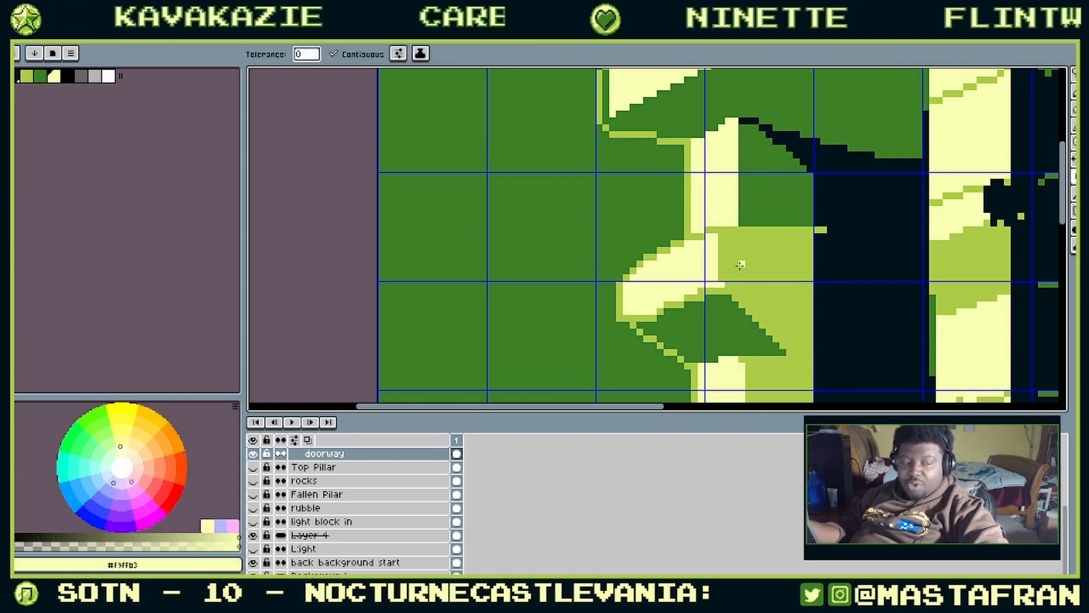
pyautogui.press('b')
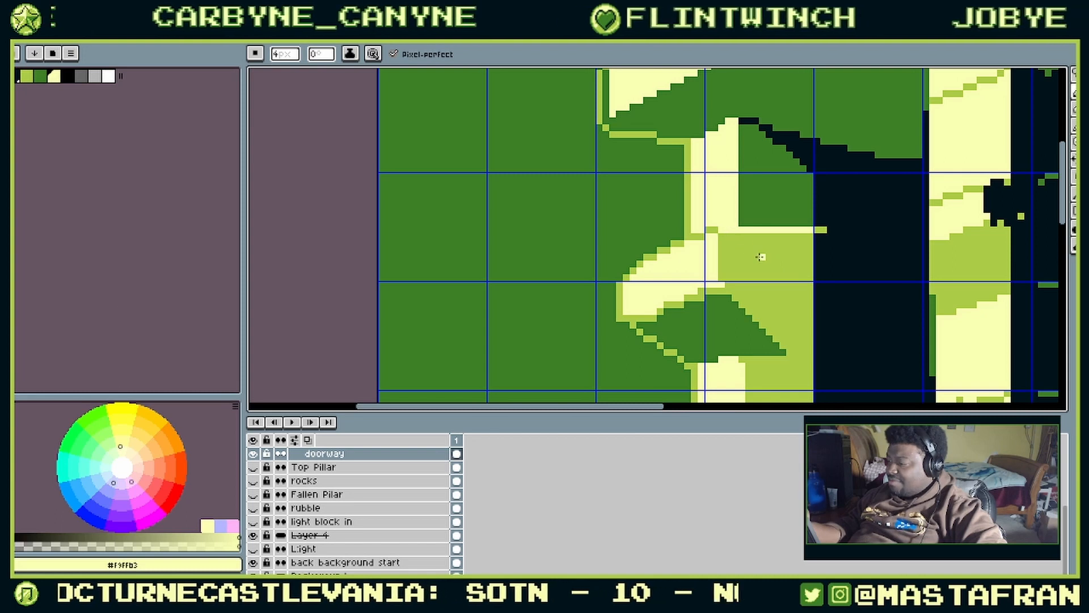
pyautogui.moveTo(760, 257); pyautogui.dragTo(756, 256)
# Step: Widen the bulge's lit face toward the doorway with cream #f9ffb3 and touch up its upper outline in light green #abcc47
pyautogui.keyDown('alt'); pyautogui.click(714, 265); pyautogui.keyUp('alt')
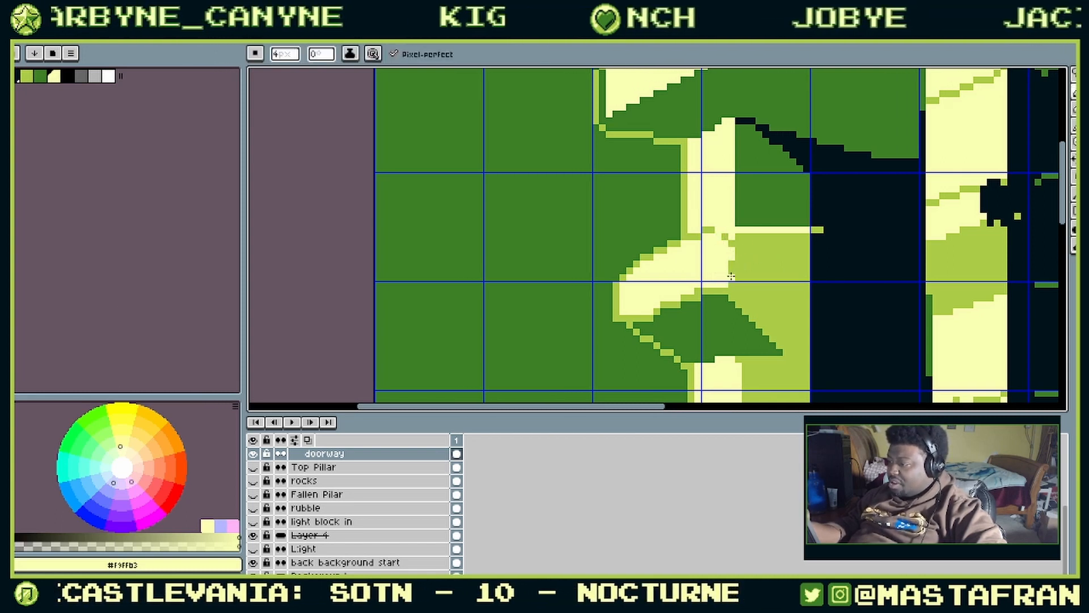
pyautogui.keyDown('alt'); pyautogui.click(721, 226); pyautogui.keyUp('alt')
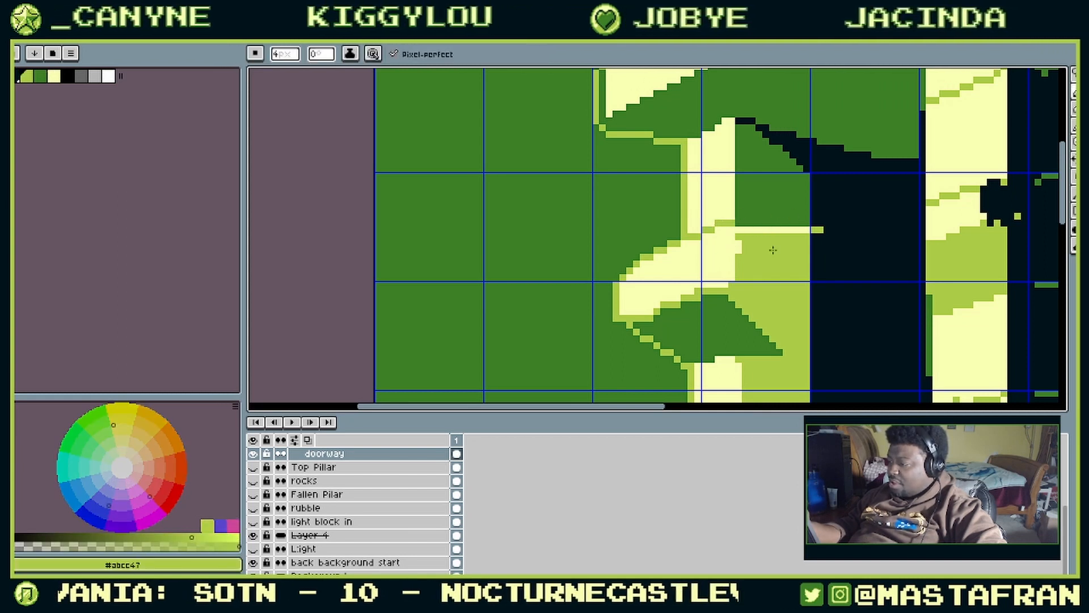
pyautogui.keyDown('alt'); pyautogui.click(740, 244); pyautogui.keyUp('alt')
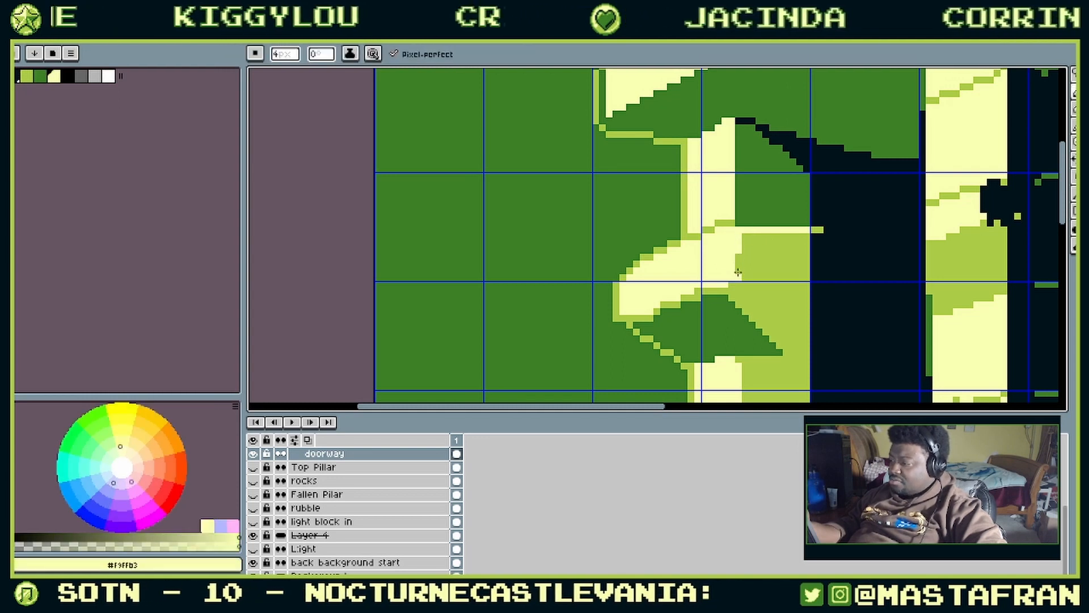
pyautogui.moveTo(737, 272)
pyautogui.mouseDown()
pyautogui.moveTo(750, 230)
pyautogui.moveTo(776, 235)
pyautogui.moveTo(753, 270)
pyautogui.moveTo(747, 229)
pyautogui.moveTo(745, 264)
pyautogui.mouseUp()
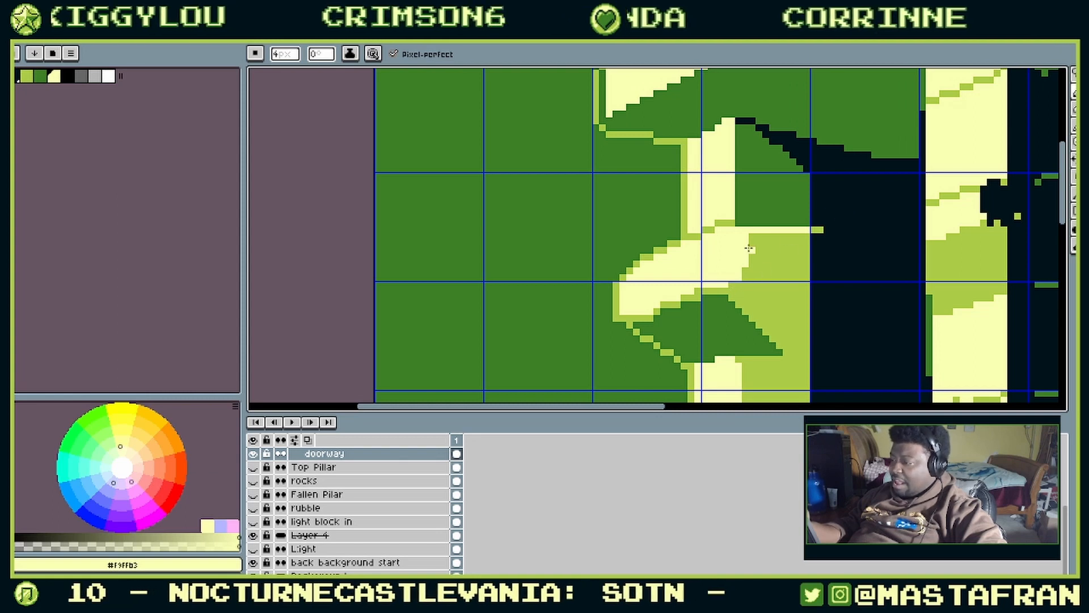
# Step: Draw a near-black #00131a line just above the ledge, from the pillar's lit face to the doorway opening
pyautogui.press('alt')
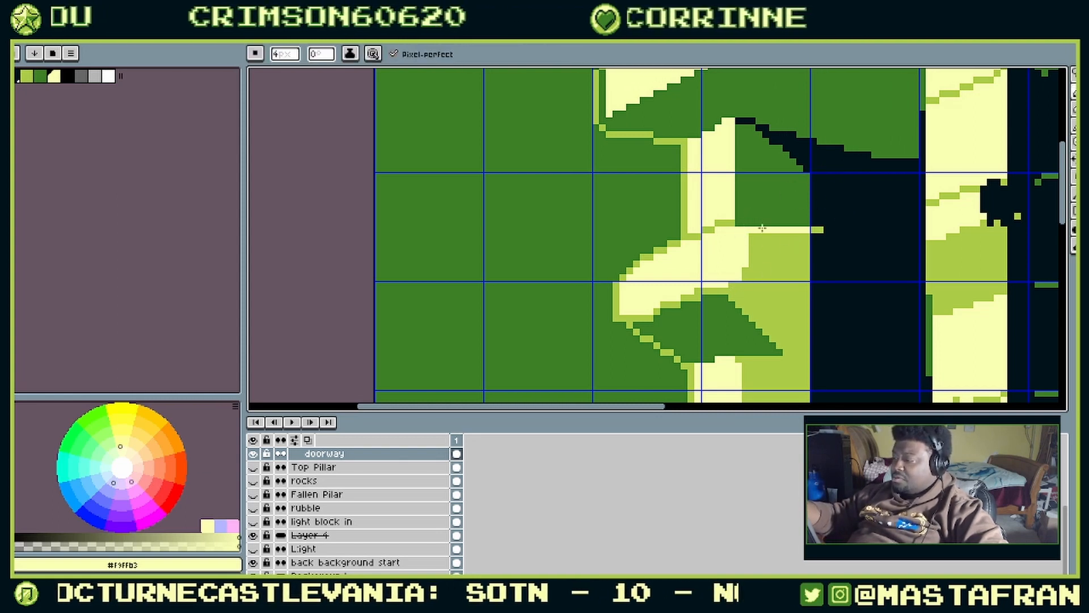
pyautogui.keyDown('alt'); pyautogui.click(797, 144); pyautogui.keyUp('alt')
pyautogui.moveTo(739, 223); pyautogui.dragTo(806, 224)
pyautogui.hotkey('ctrl', 'z')
pyautogui.moveTo(752, 217); pyautogui.dragTo(777, 189)
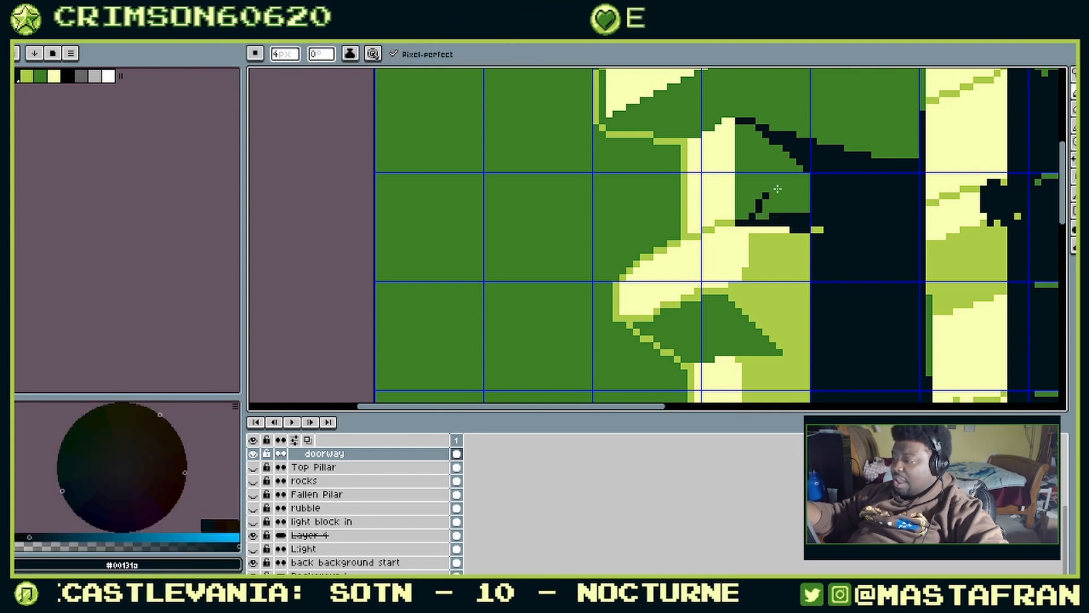
# Step: Paint the ledge's cream highlight light green #abcc47 and trim the bulge's lit face to line up with the pillar above
pyautogui.keyDown('alt'); pyautogui.click(746, 258); pyautogui.keyUp('alt')
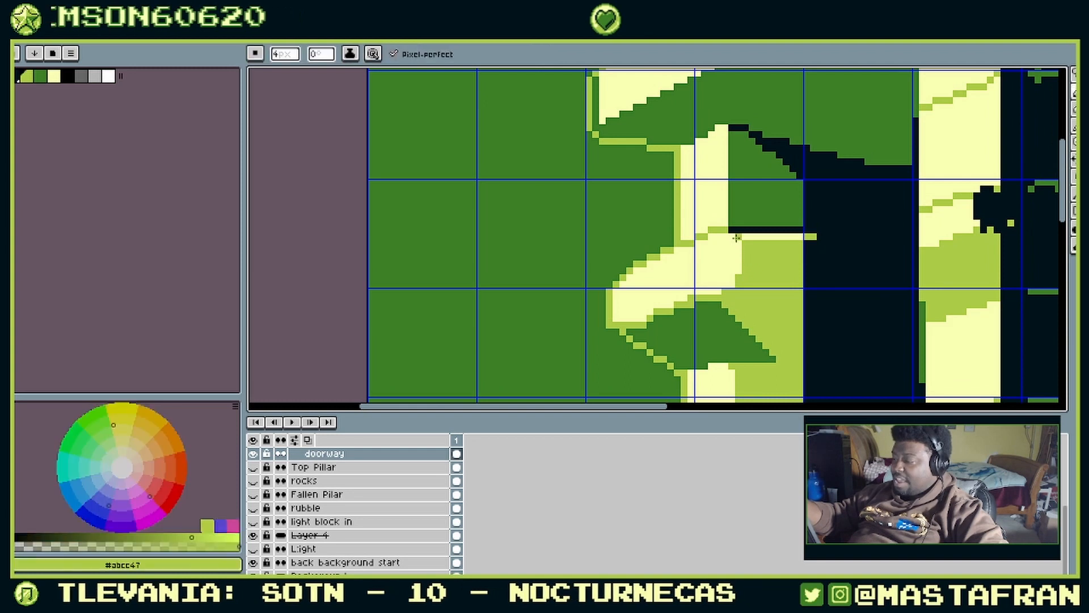
pyautogui.moveTo(771, 235); pyautogui.dragTo(800, 236)
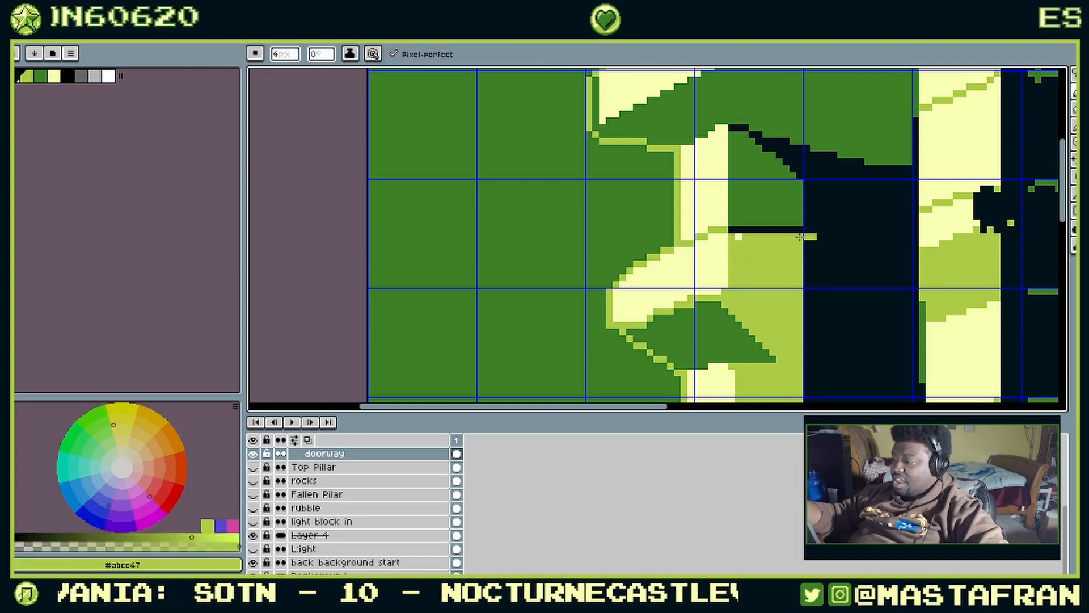
pyautogui.click(738, 236)
pyautogui.moveTo(735, 312); pyautogui.dragTo(775, 298)
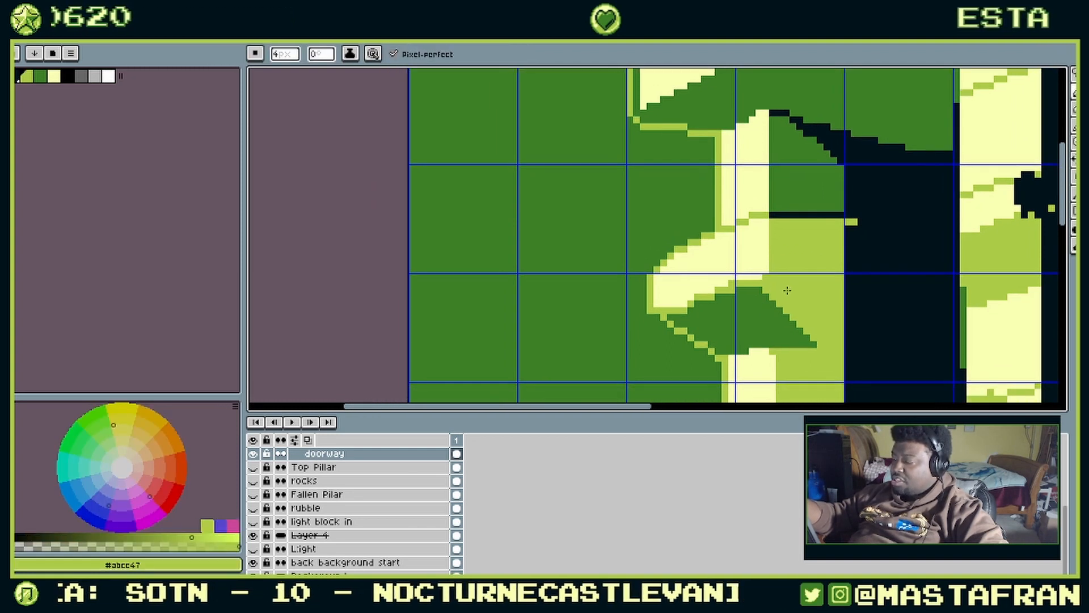
# Step: Extend the shadow under the bulge with dark green #3d8026 at its upper corner and along its diagonal edge
pyautogui.keyDown('alt'); pyautogui.click(694, 310); pyautogui.keyUp('alt')
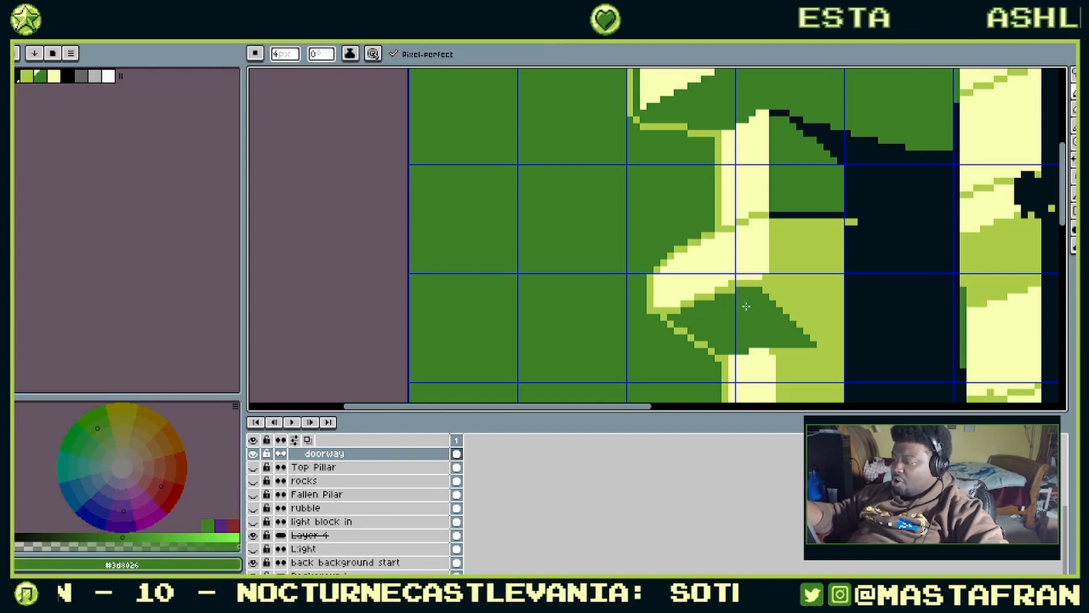
pyautogui.keyDown('alt'); pyautogui.click(726, 290); pyautogui.keyUp('alt')
pyautogui.keyDown('alt'); pyautogui.click(724, 305); pyautogui.keyUp('alt')
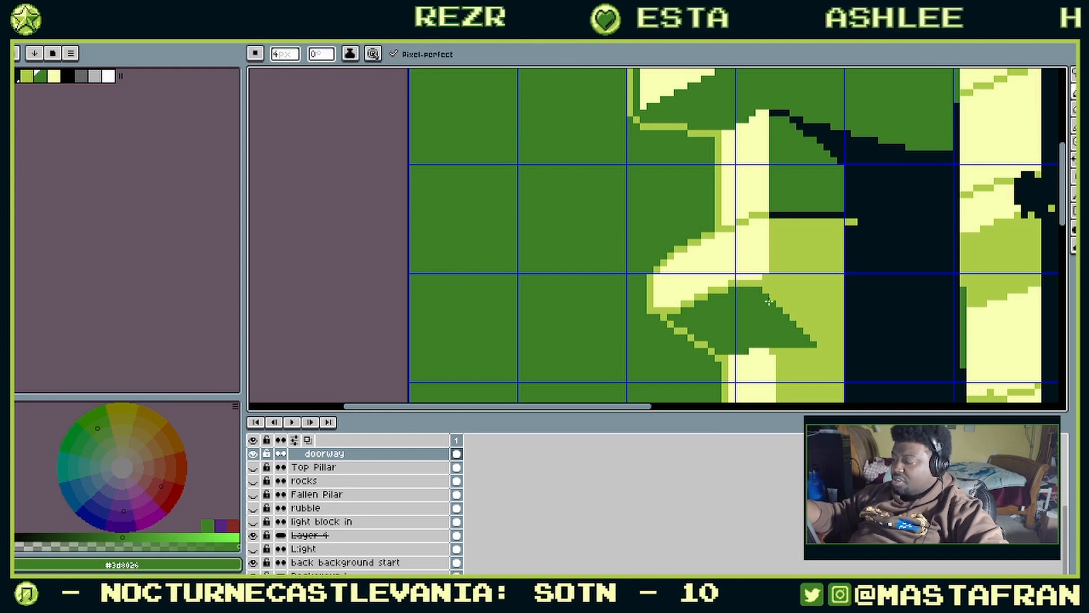
pyautogui.keyDown('alt'); pyautogui.click(771, 271); pyautogui.keyUp('alt')
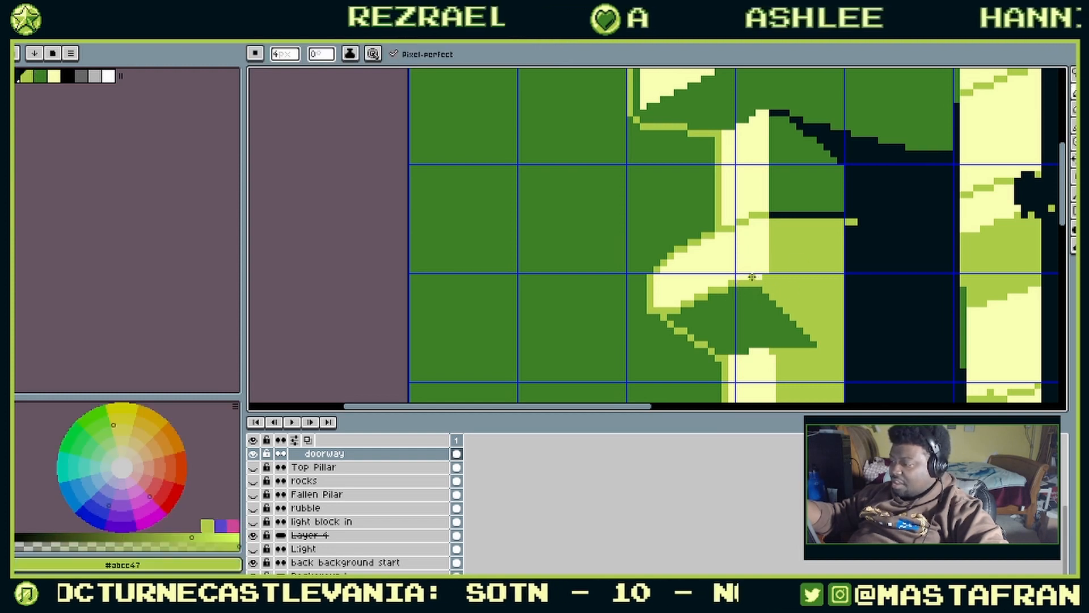
pyautogui.keyDown('alt'); pyautogui.click(771, 286); pyautogui.keyUp('alt')
pyautogui.click(765, 289)
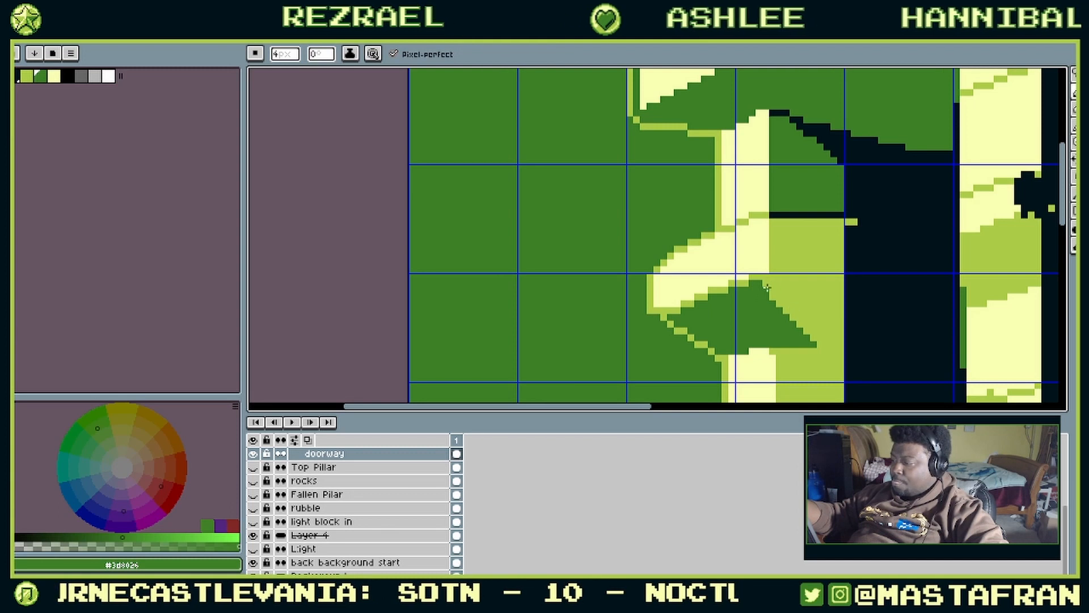
pyautogui.moveTo(812, 339); pyautogui.dragTo(812, 334)
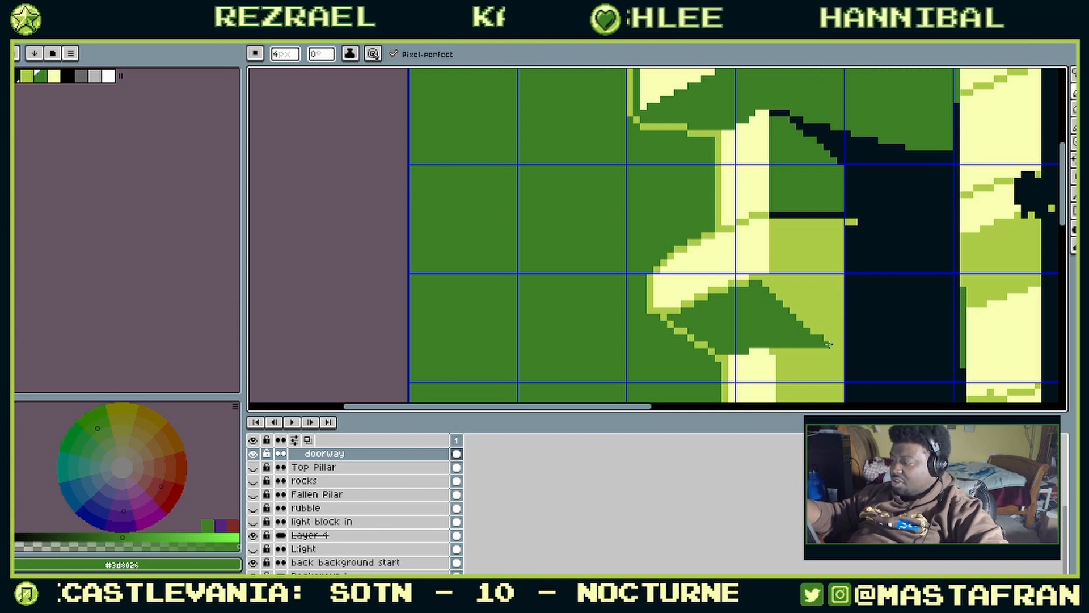
# Step: Extend the bulge's base in dark green #3d8026 and its top edge in light green #abcc47 as thin lines into the doorway opening
pyautogui.scroll(-3, 794, 317)
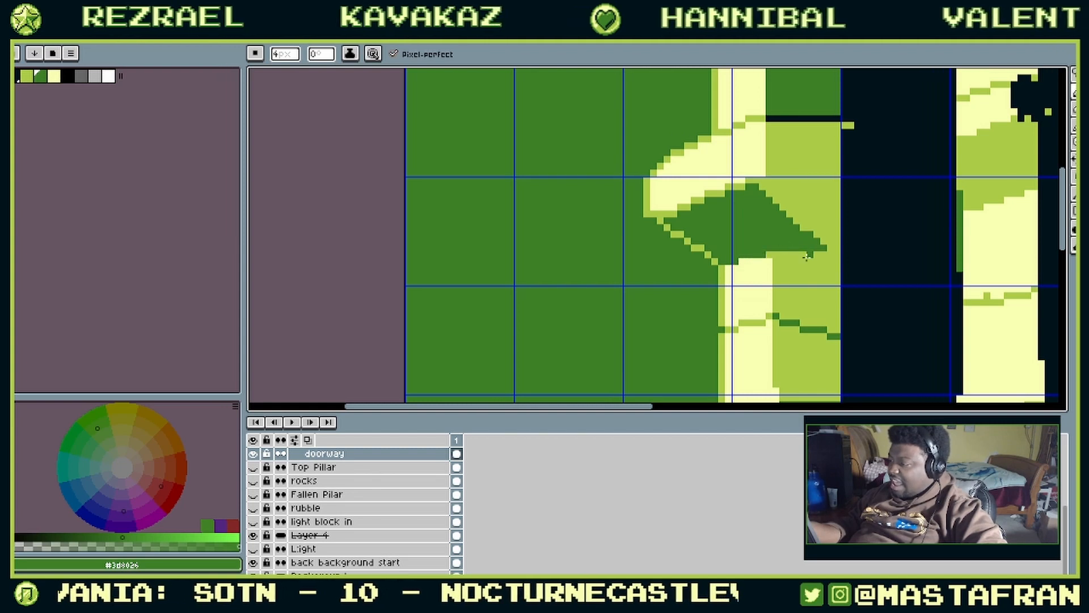
pyautogui.hscroll(3, 806, 256)
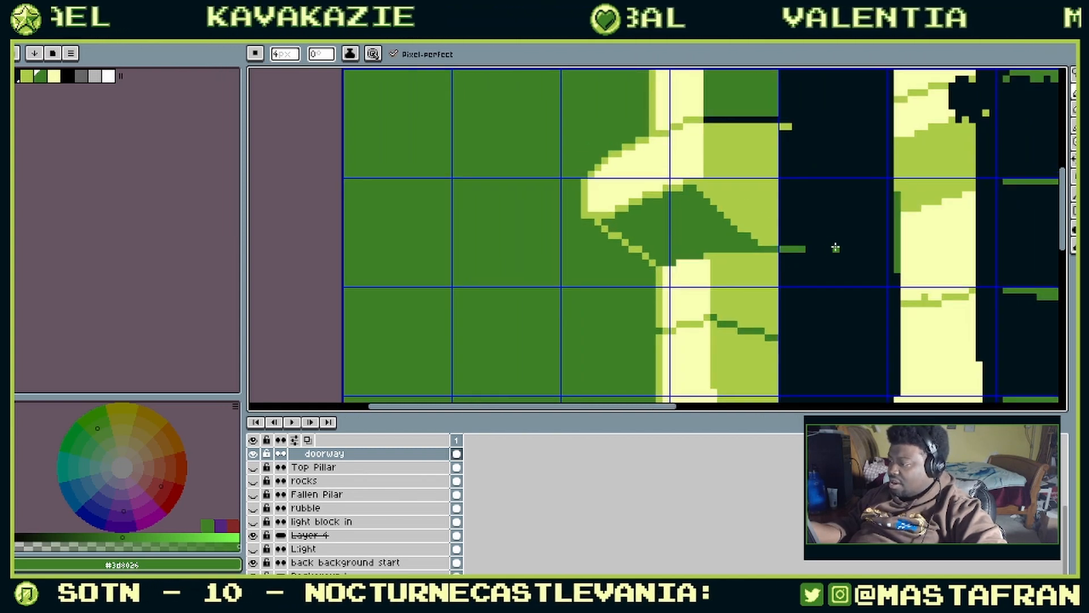
pyautogui.moveTo(860, 228); pyautogui.dragTo(770, 288)
pyautogui.keyDown('alt'); pyautogui.click(695, 186); pyautogui.keyUp('alt')
pyautogui.moveTo(698, 186); pyautogui.dragTo(759, 186)
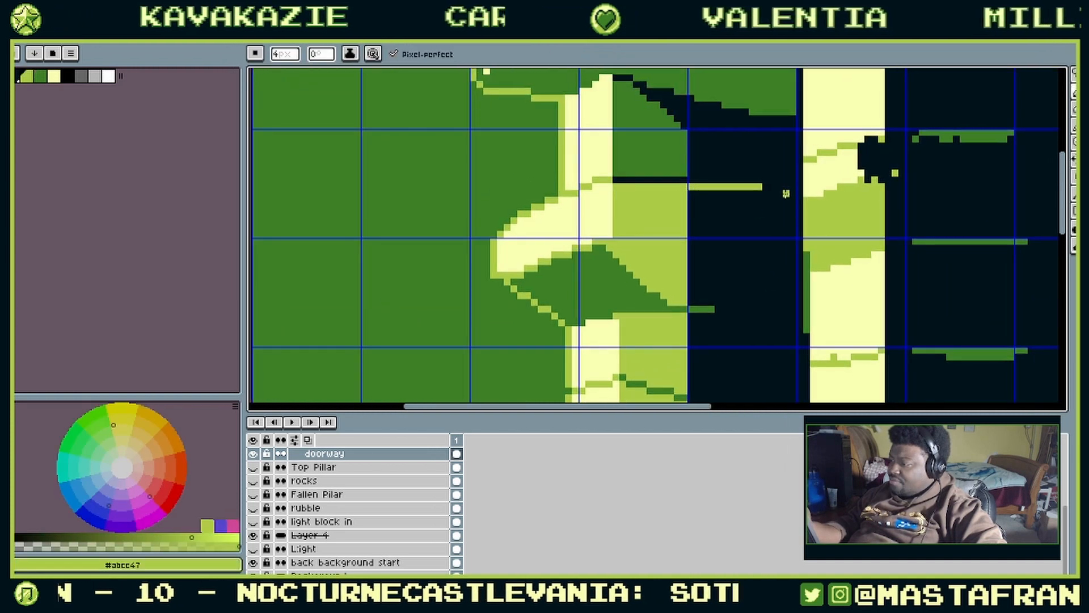
pyautogui.moveTo(793, 243)
pyautogui.mouseDown()
pyautogui.moveTo(782, 236)
pyautogui.moveTo(813, 187)
pyautogui.mouseUp()
pyautogui.keyDown('alt'); pyautogui.click(722, 253); pyautogui.keyUp('alt')
pyautogui.moveTo(738, 247); pyautogui.dragTo(757, 247)
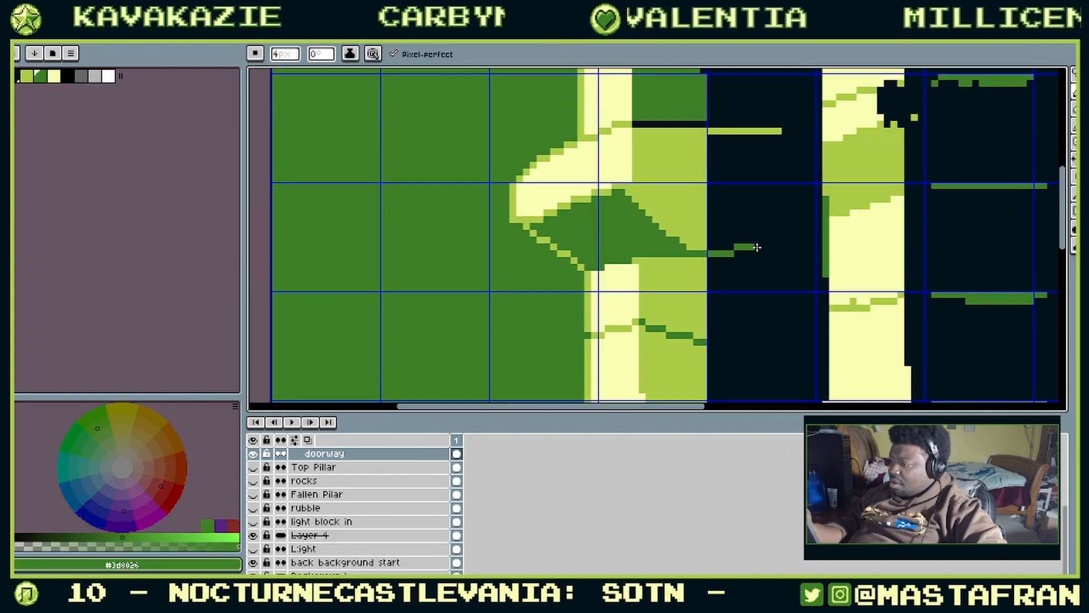
pyautogui.hotkey('ctrl', 'z')
# Step: Draw the lower ledge line into the doorway in light green #abcc47 and thin it with near-black #00131a
pyautogui.keyDown('alt'); pyautogui.click(706, 259); pyautogui.keyUp('alt')
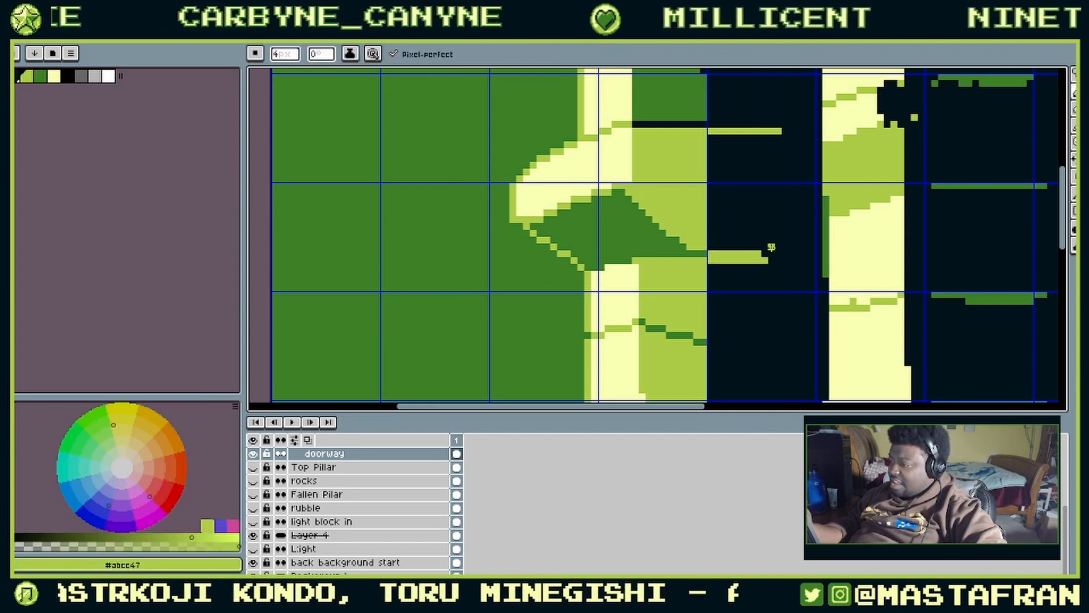
pyautogui.keyDown('alt'); pyautogui.click(725, 242); pyautogui.keyUp('alt')
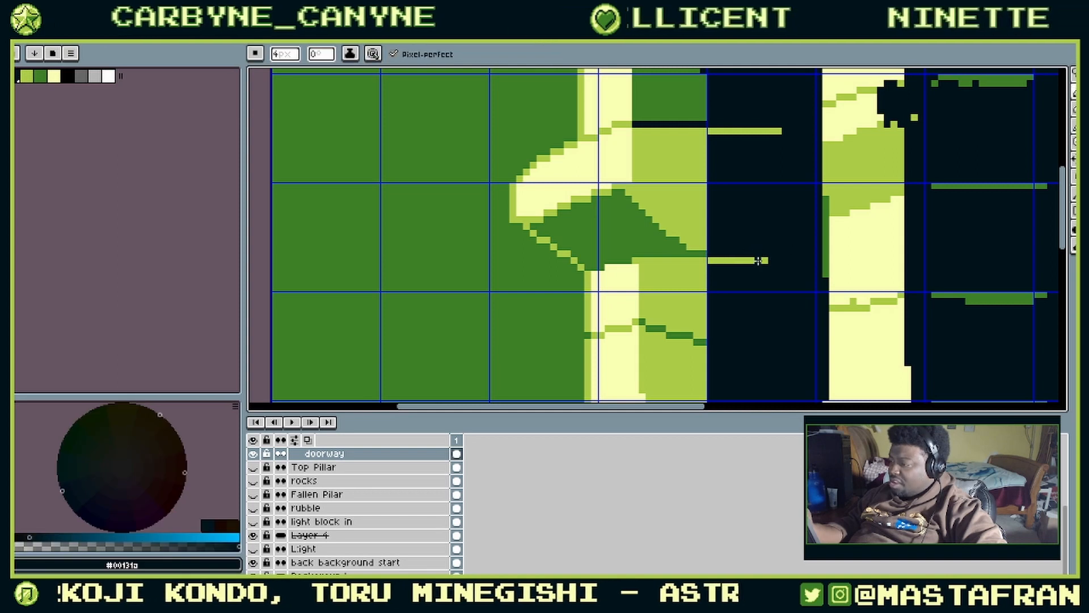
pyautogui.moveTo(728, 150); pyautogui.dragTo(810, 193)
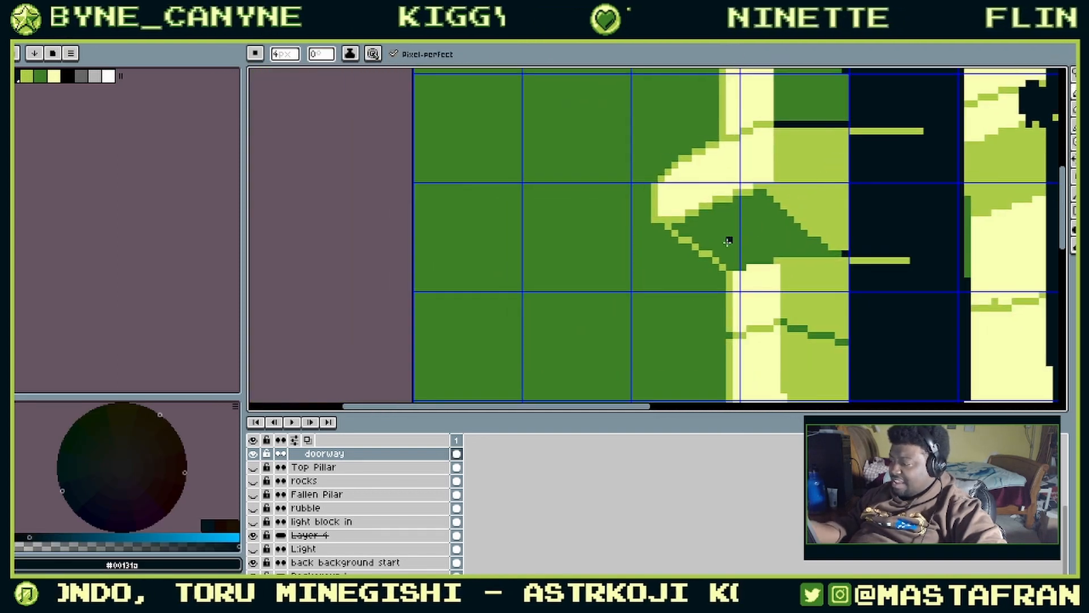
# Step: Add ragged light green #abcc47 notches and a small loose fragment beneath the upper ledge line in the doorway
pyautogui.moveTo(727, 241); pyautogui.dragTo(548, 338)
pyautogui.scroll(-2, 653, 264)
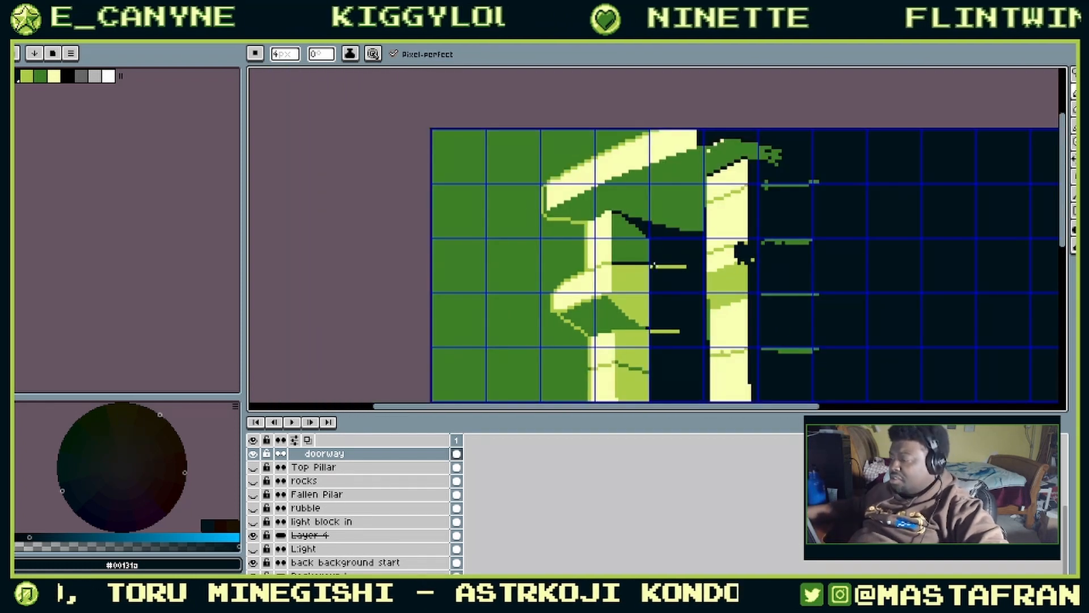
pyautogui.scroll(2, 668, 247)
pyautogui.scroll(-1, 668, 247)
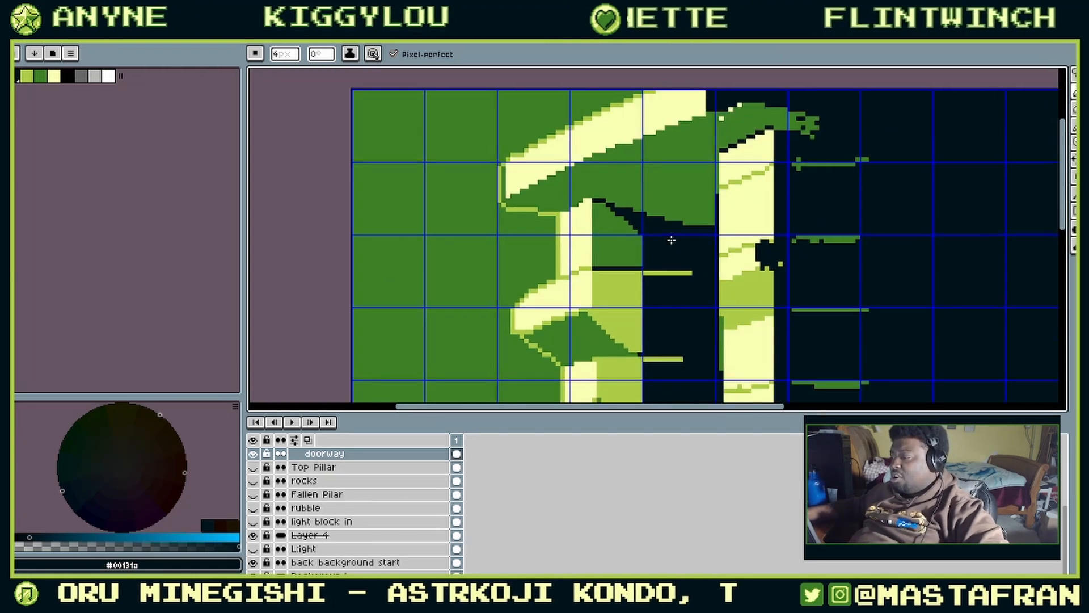
pyautogui.scroll(3, 669, 237)
pyautogui.press('i')
pyautogui.keyDown('alt'); pyautogui.click(633, 333); pyautogui.keyUp('alt')
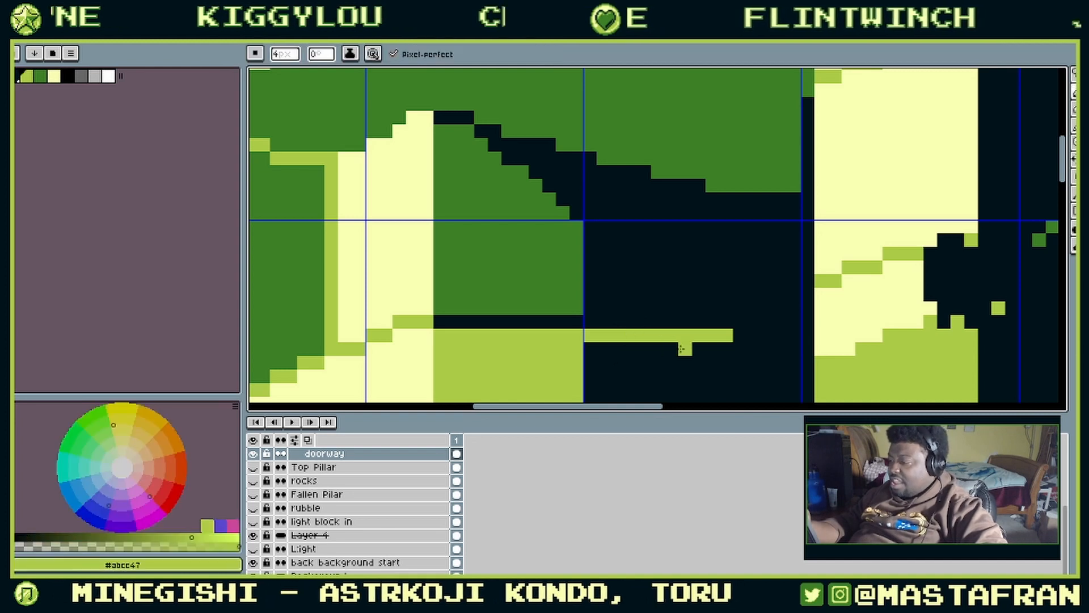
pyautogui.moveTo(684, 359)
pyautogui.mouseDown()
pyautogui.moveTo(813, 259)
pyautogui.moveTo(715, 261)
pyautogui.moveTo(729, 162)
pyautogui.mouseUp()
pyautogui.moveTo(727, 230)
pyautogui.mouseDown()
pyautogui.moveTo(681, 312)
pyautogui.moveTo(673, 250)
pyautogui.moveTo(691, 235)
pyautogui.mouseUp()
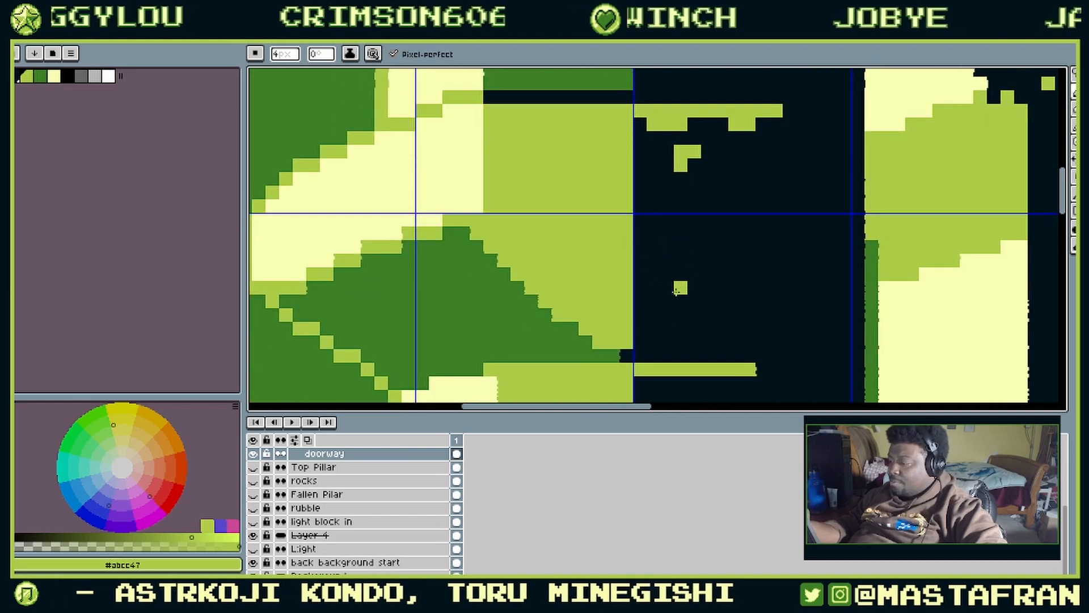
# Step: Paint a light green #abcc47 broken edge and a small stepped fragment beneath the lower ledge line in the doorway
pyautogui.scroll(-3, 677, 291)
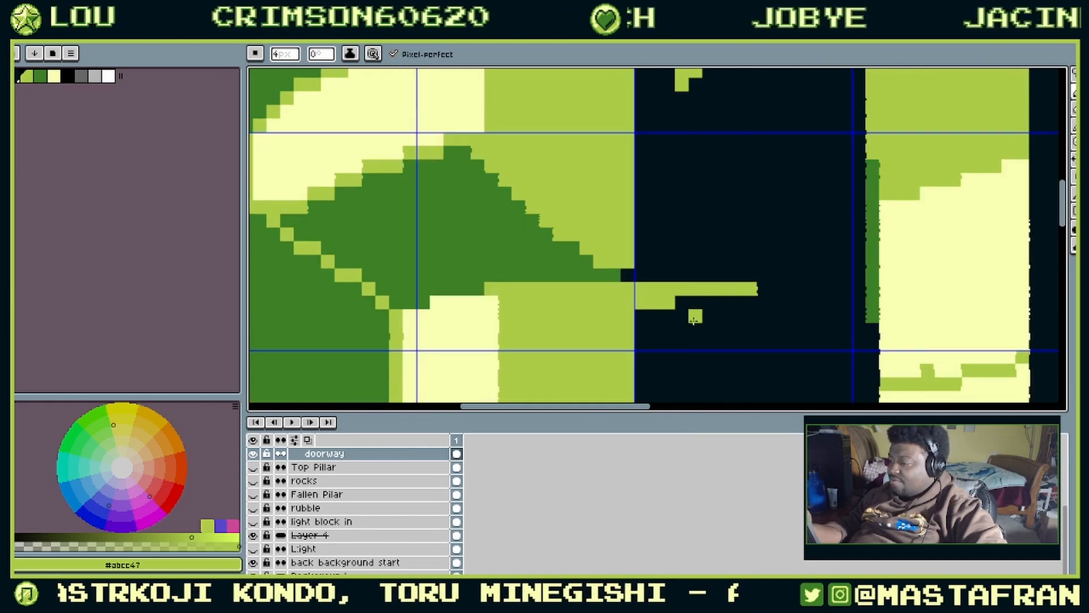
pyautogui.hotkey('ctrl', 'z')
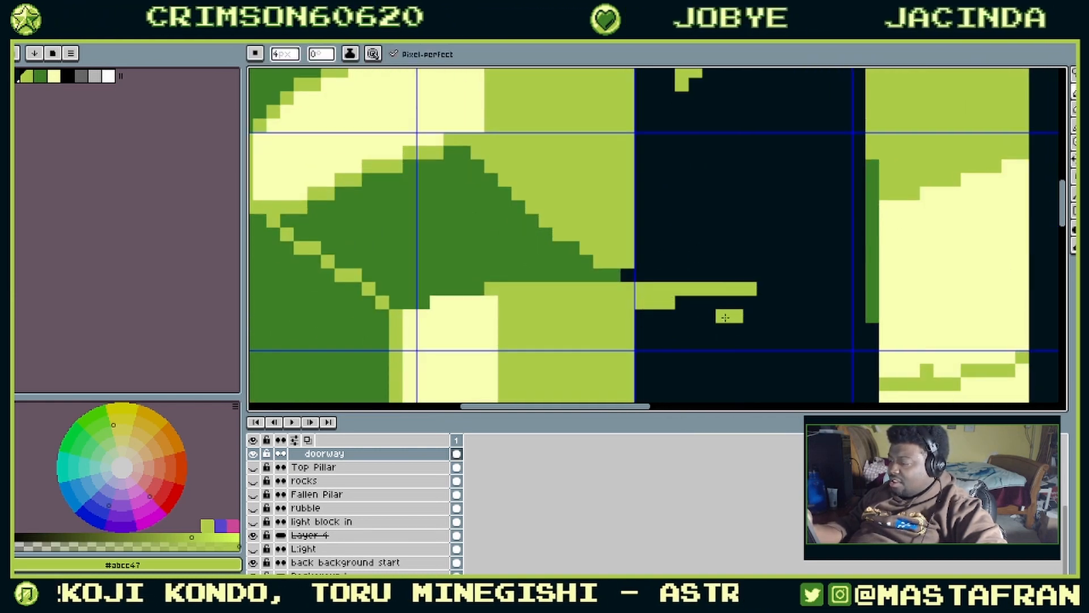
pyautogui.moveTo(762, 324); pyautogui.dragTo(683, 384)
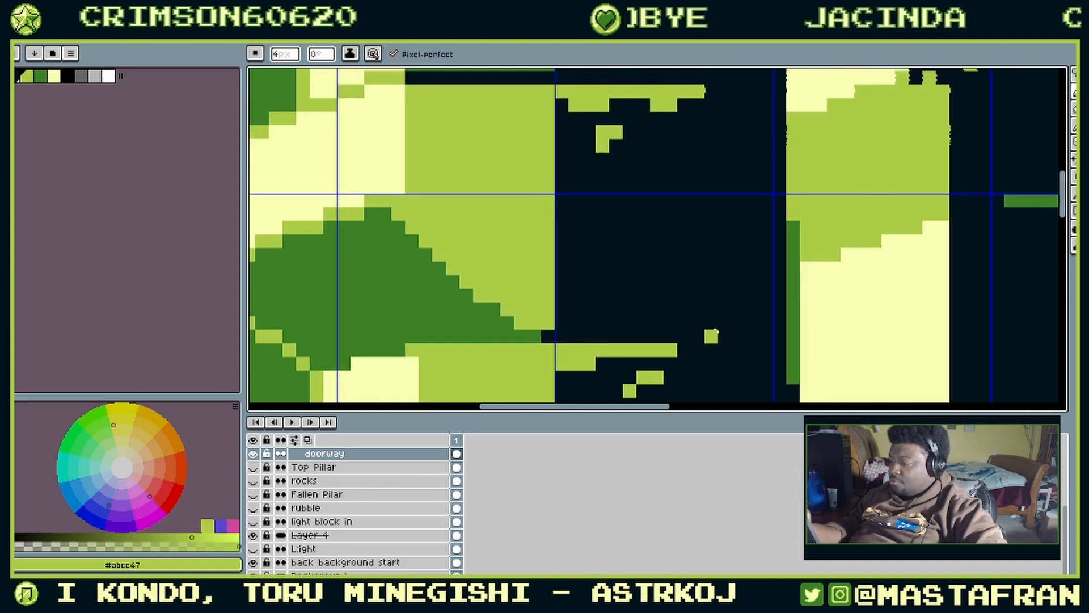
# Step: Cover the doorway side of the bulge's lit face and shadow with light green #abcc47, keeping a dark green #3d8026 line along its base
pyautogui.scroll(-4, 796, 308)
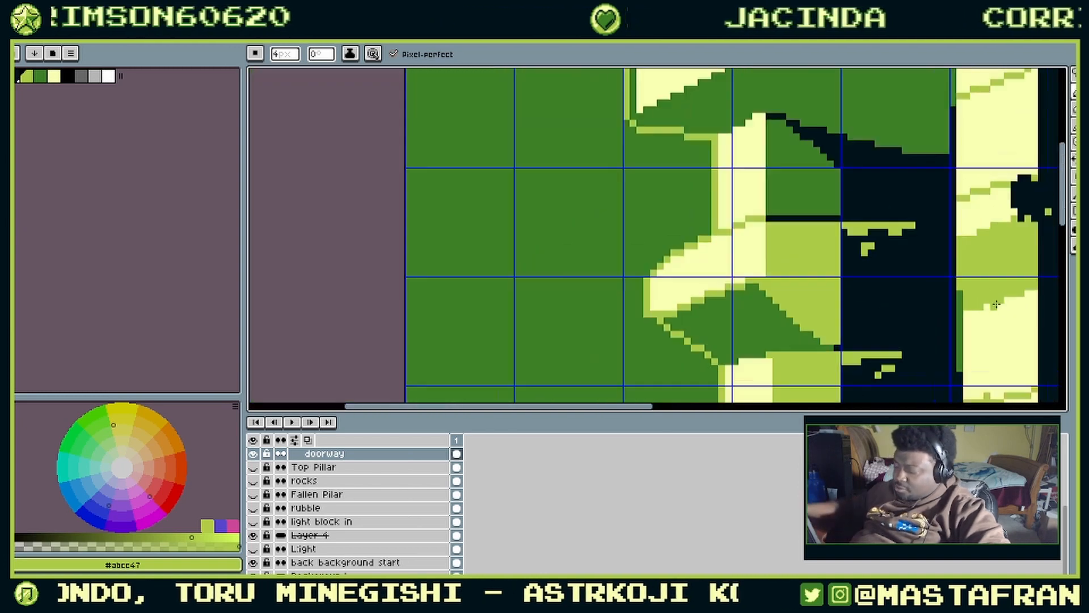
pyautogui.moveTo(968, 292); pyautogui.dragTo(711, 311)
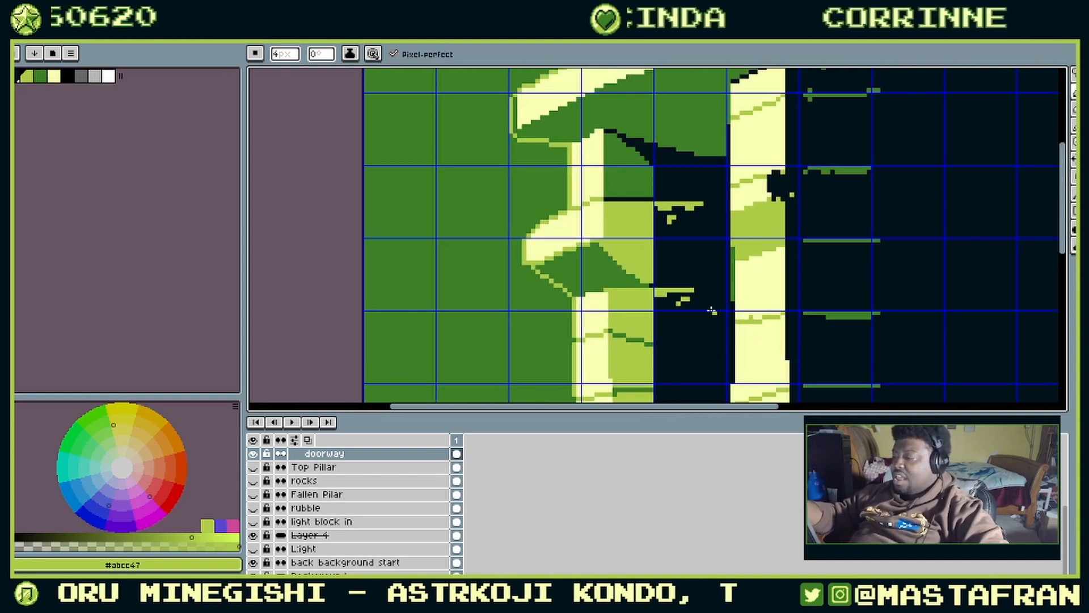
pyautogui.scroll(-5, 764, 321)
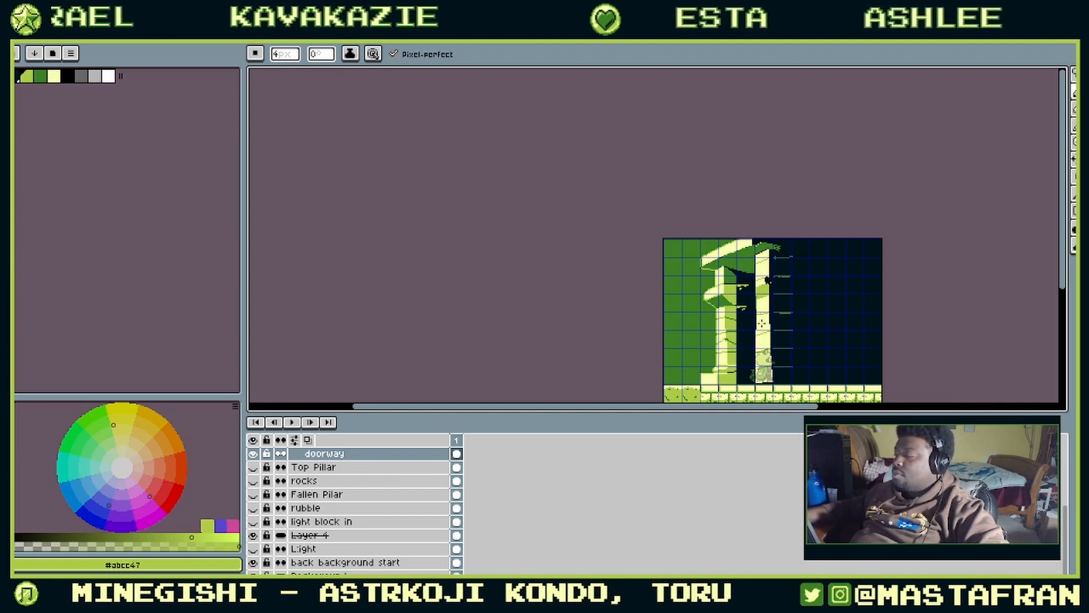
pyautogui.scroll(2, 761, 323)
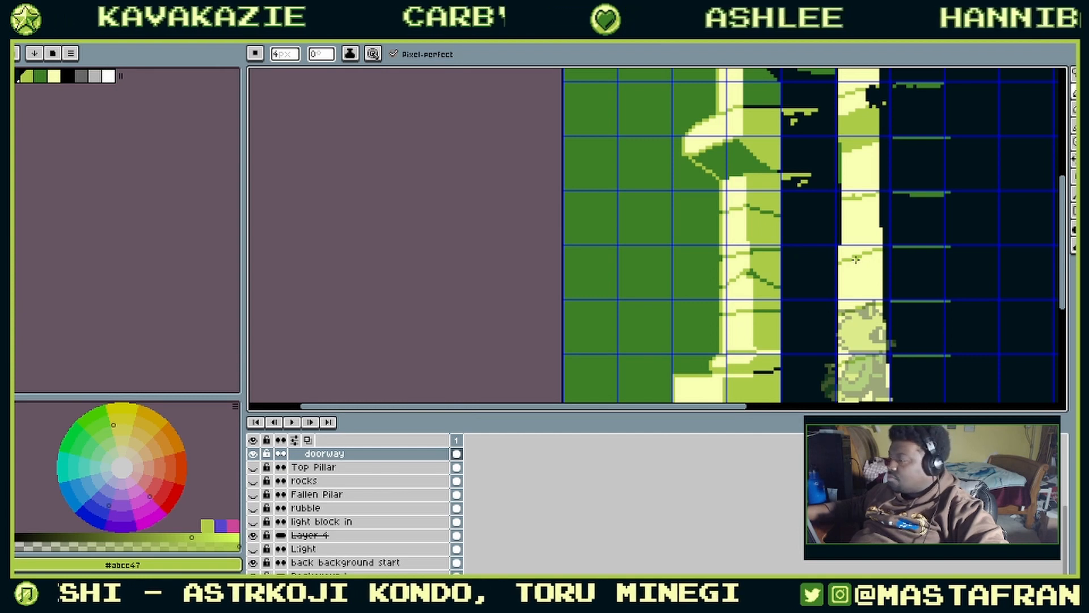
pyautogui.scroll(-1, 856, 259)
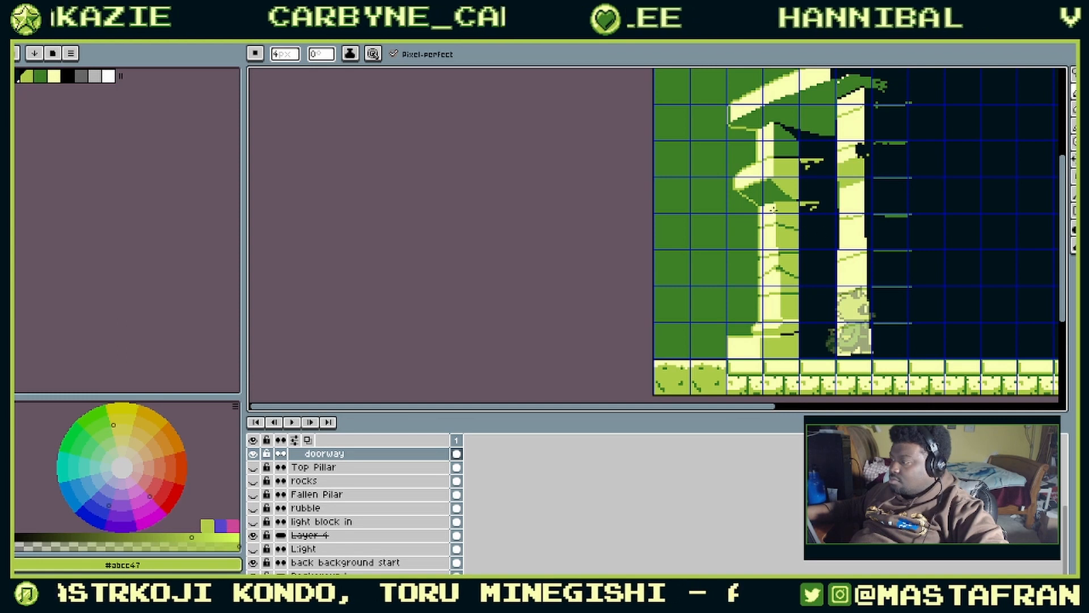
pyautogui.scroll(3, 774, 193)
pyautogui.scroll(-1, 781, 193)
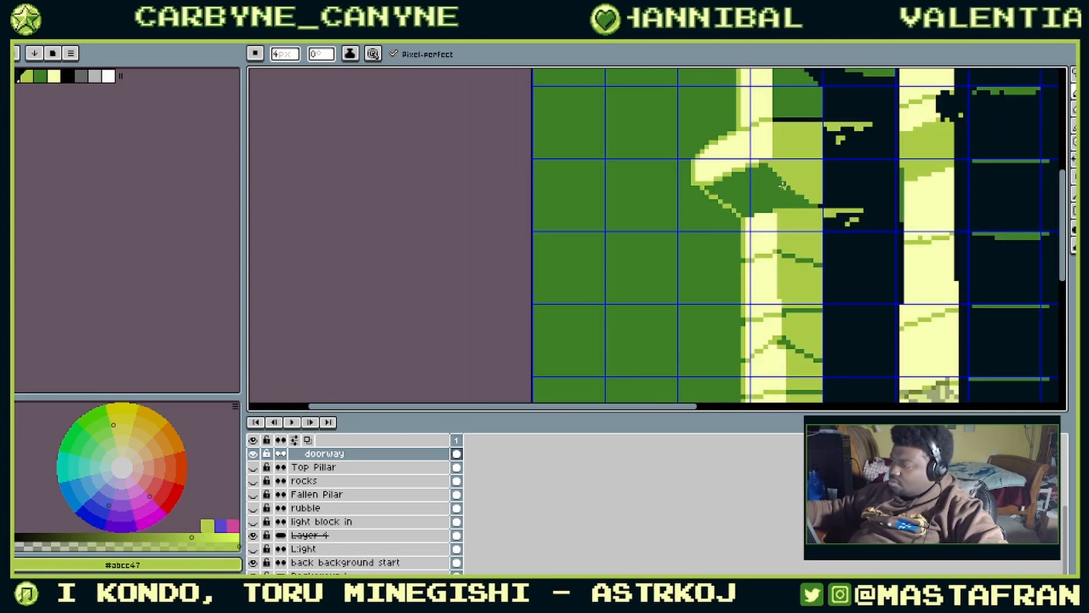
pyautogui.press('alt')
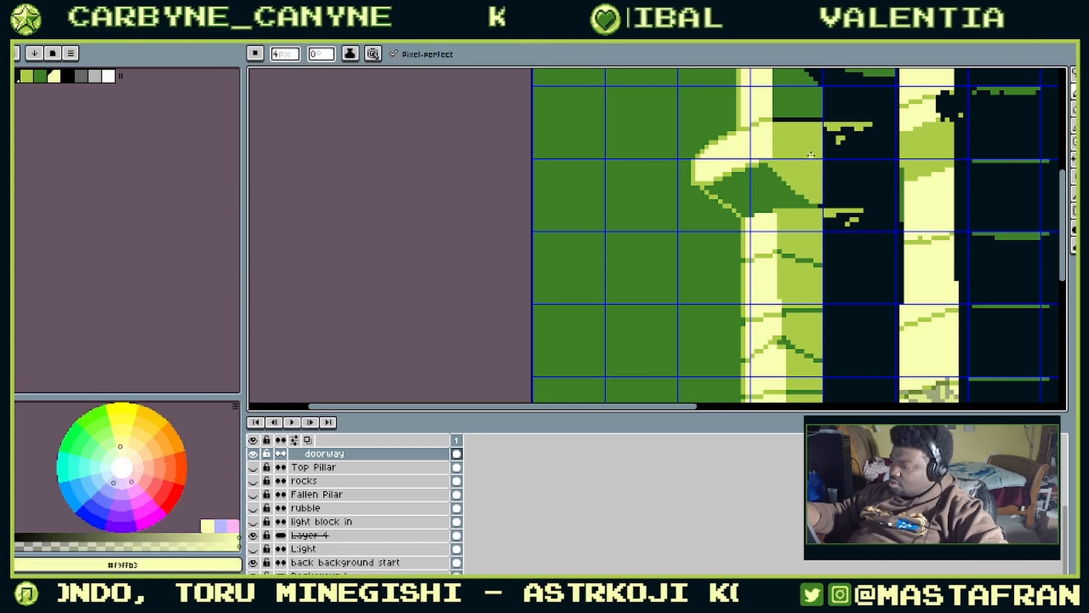
pyautogui.keyDown('alt'); pyautogui.click(765, 176); pyautogui.keyUp('alt')
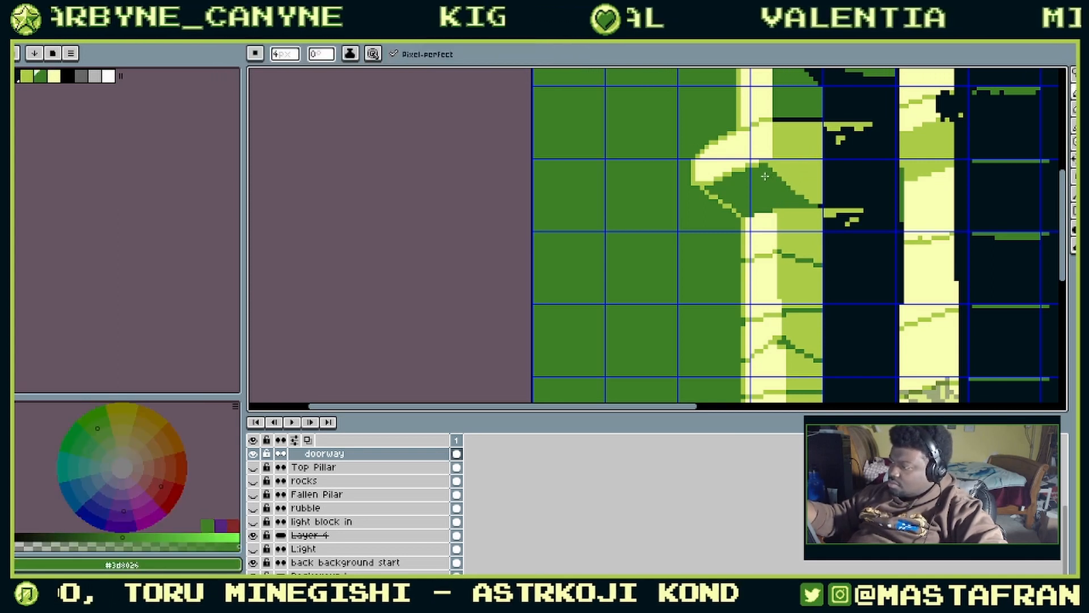
pyautogui.keyDown('alt'); pyautogui.click(795, 204); pyautogui.keyUp('alt')
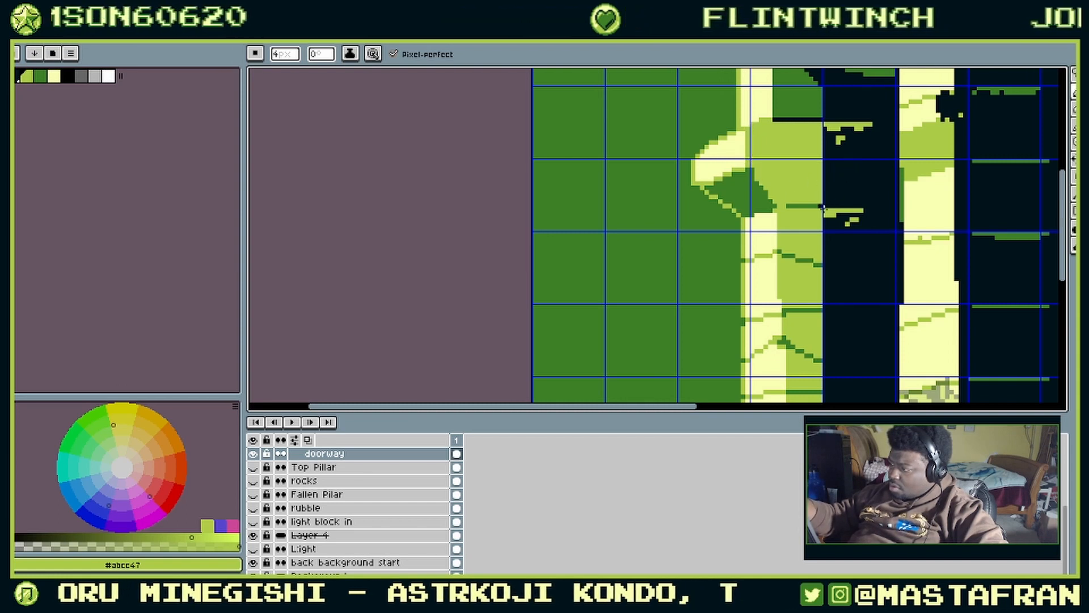
# Step: Square off the pillar's lit face above the bulge with cream #f9ffb3 and thicken the adjoining ledge line with near-black #00131a
pyautogui.keyDown('alt'); pyautogui.click(749, 119); pyautogui.keyUp('alt')
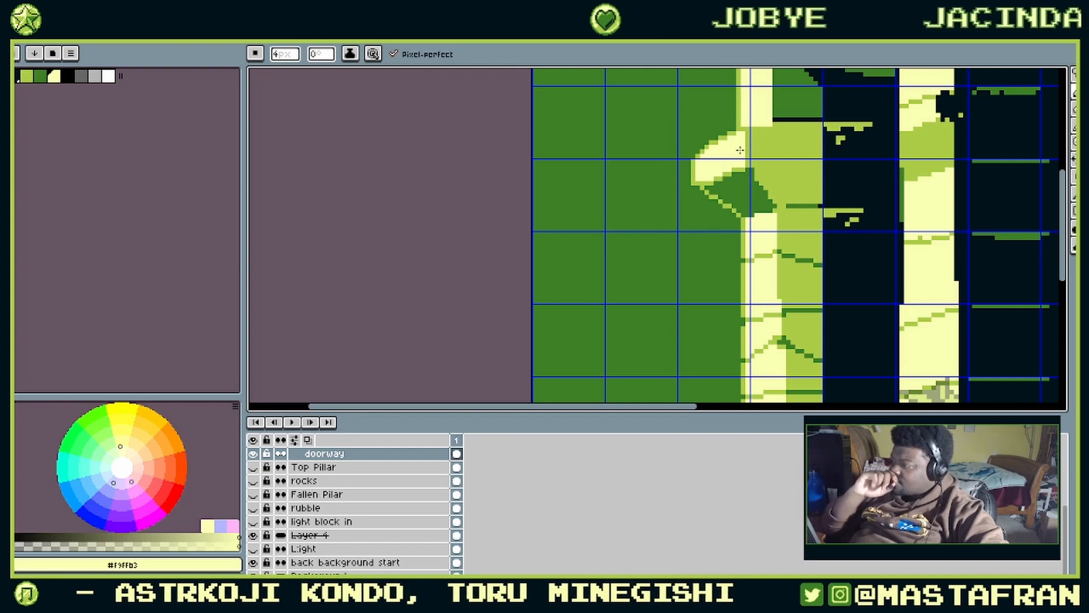
pyautogui.moveTo(848, 109); pyautogui.dragTo(773, 154)
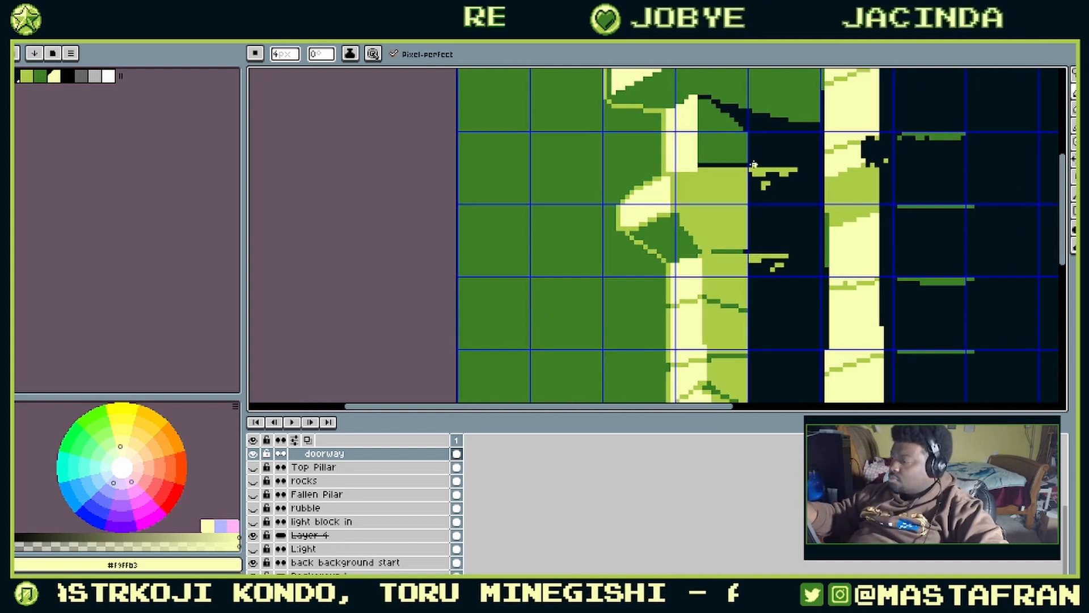
pyautogui.scroll(2, 738, 133)
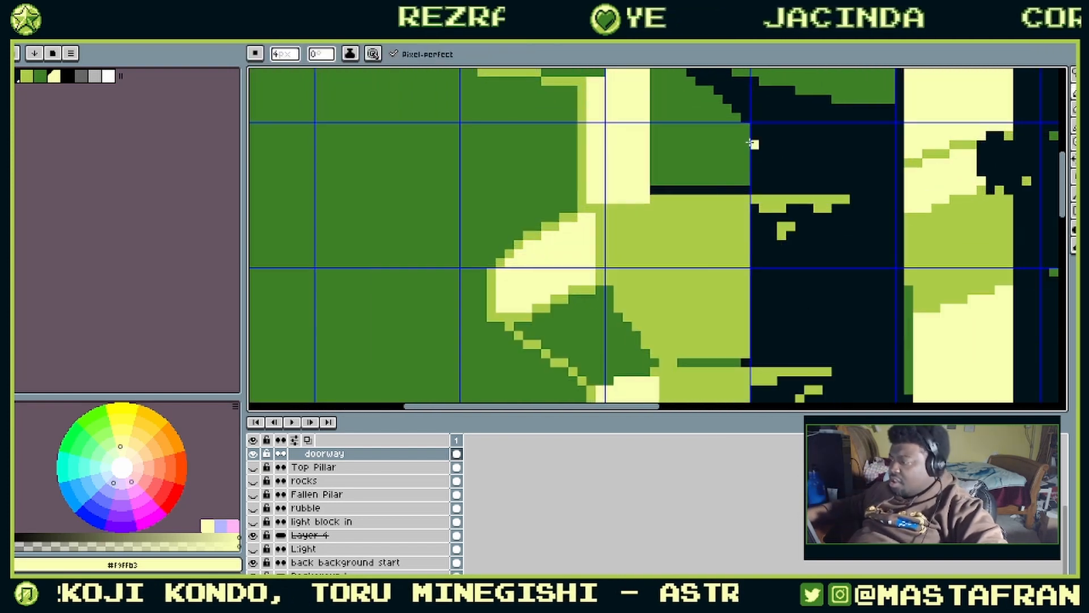
pyautogui.keyDown('alt'); pyautogui.click(655, 200); pyautogui.keyUp('alt')
pyautogui.moveTo(655, 200)
pyautogui.mouseDown()
pyautogui.moveTo(743, 200)
pyautogui.moveTo(725, 200)
pyautogui.moveTo(696, 355)
pyautogui.mouseUp()
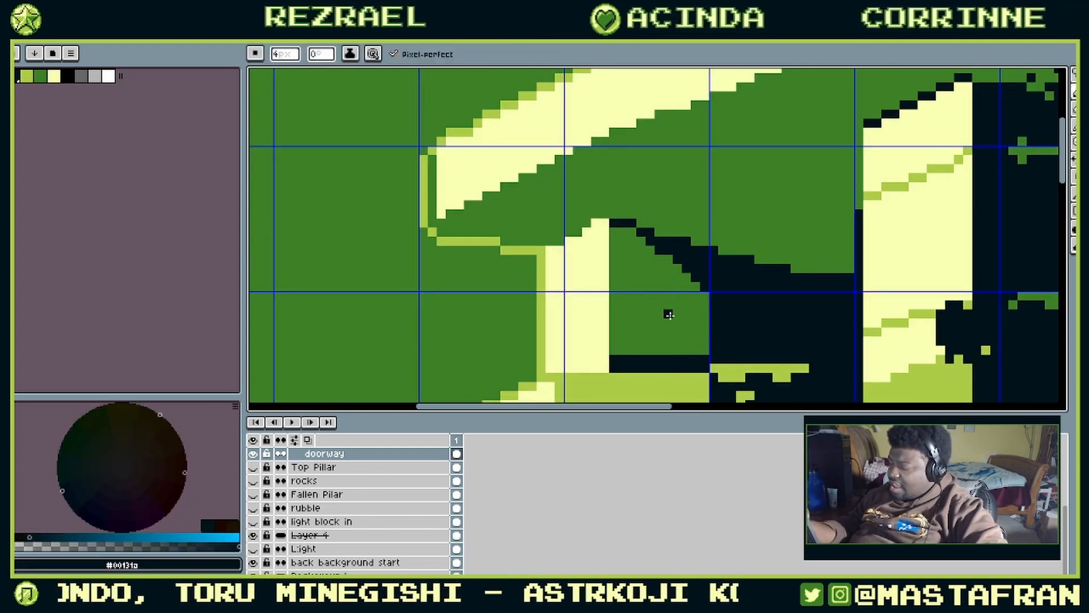
# Step: Fill the dark green pillar side between the arch shadow and the near-black ledge line with light green #abcc47
pyautogui.keyDown('alt'); pyautogui.click(669, 379); pyautogui.keyUp('alt')
pyautogui.press('g')
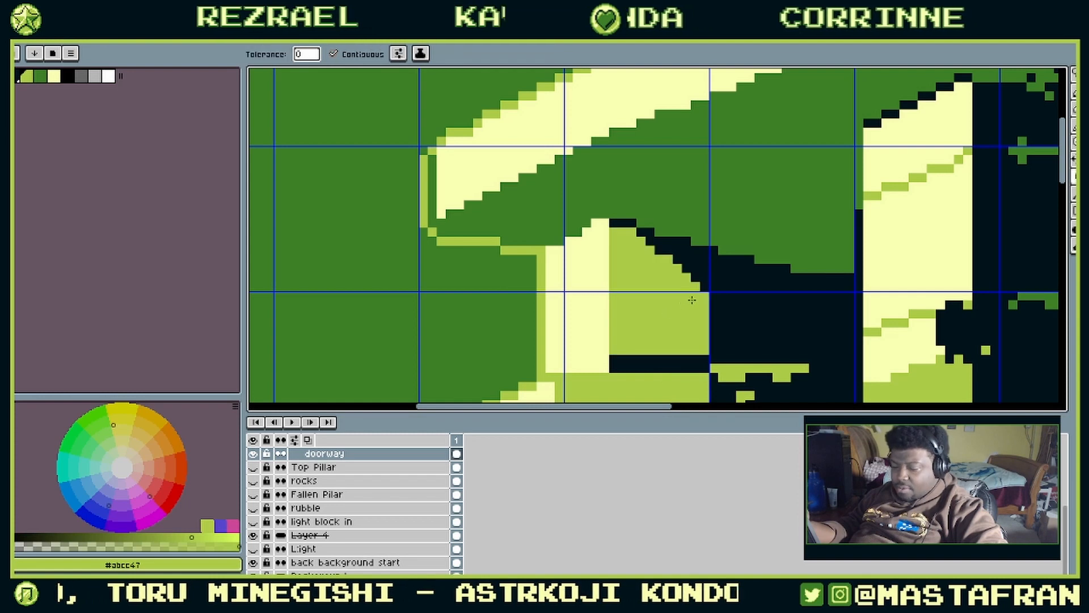
pyautogui.click(670, 321)
# Step: Thin the near-black ledge line to one pixel by painting its upper row light green #abcc47
pyautogui.moveTo(695, 295); pyautogui.dragTo(650, 259)
pyautogui.scroll(-1, 650, 259)
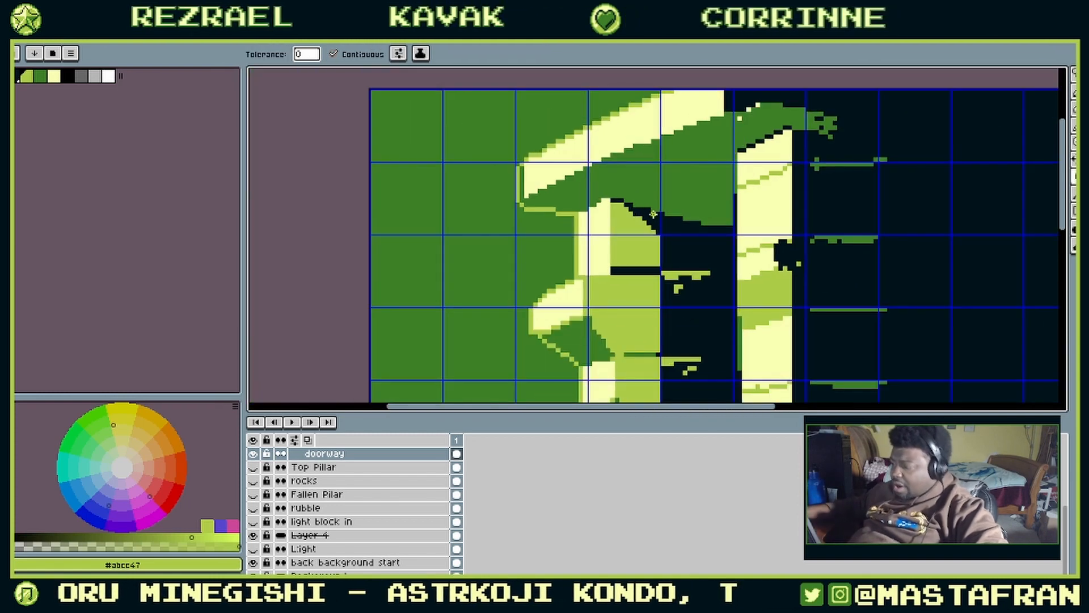
pyautogui.scroll(-1, 649, 198)
pyautogui.scroll(1, 650, 198)
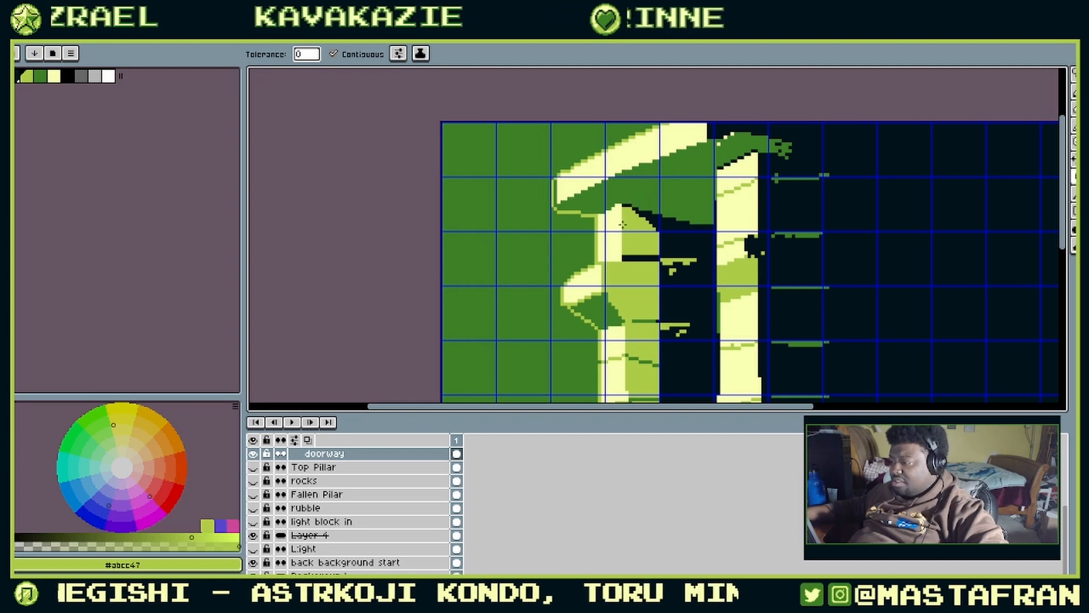
pyautogui.scroll(1, 622, 225)
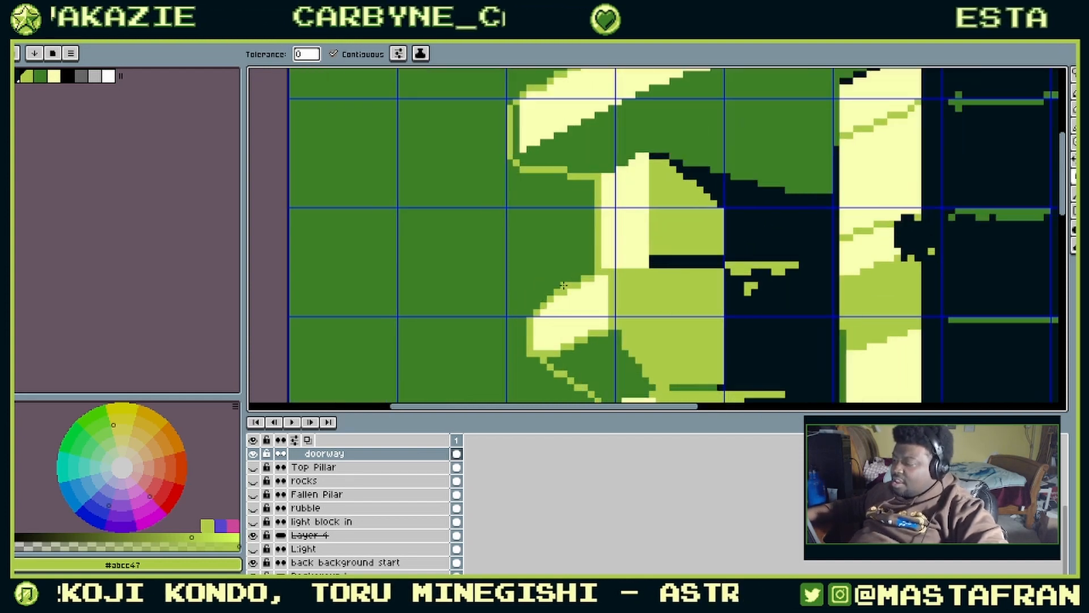
pyautogui.scroll(1, 654, 267)
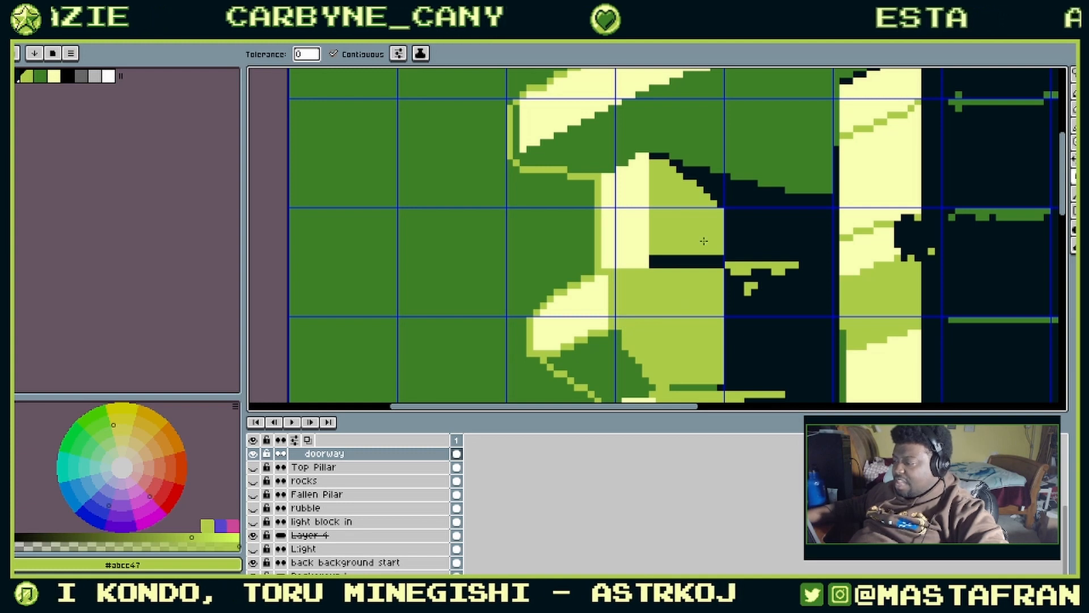
pyautogui.press('i')
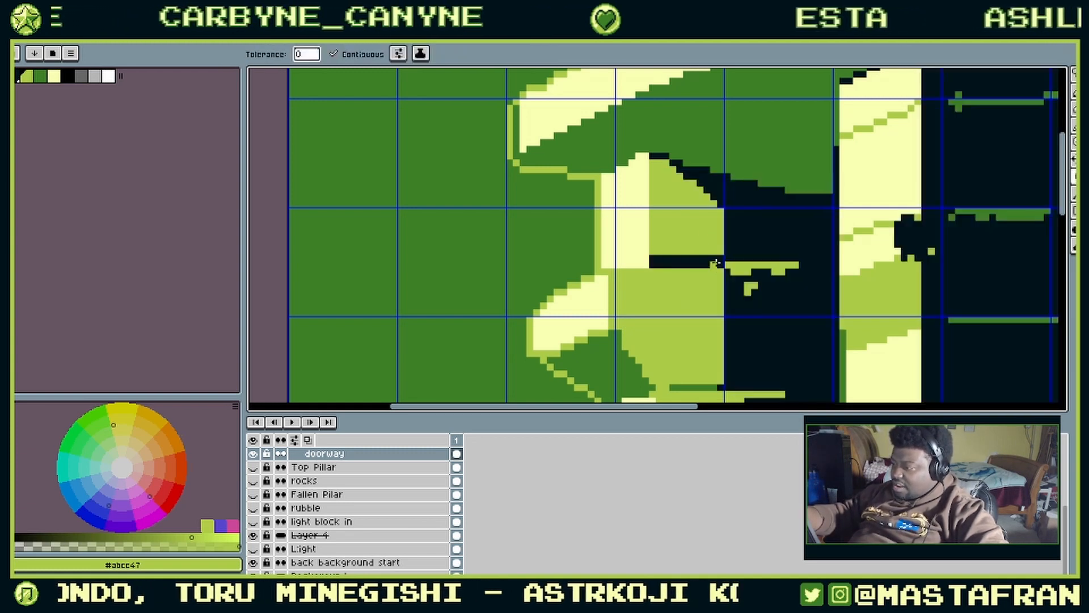
pyautogui.press('b')
pyautogui.moveTo(652, 258)
pyautogui.mouseDown()
pyautogui.moveTo(720, 257)
pyautogui.moveTo(667, 256)
pyautogui.mouseUp()
pyautogui.hotkey('ctrl', 'z')
pyautogui.scroll(-1, 666, 257)
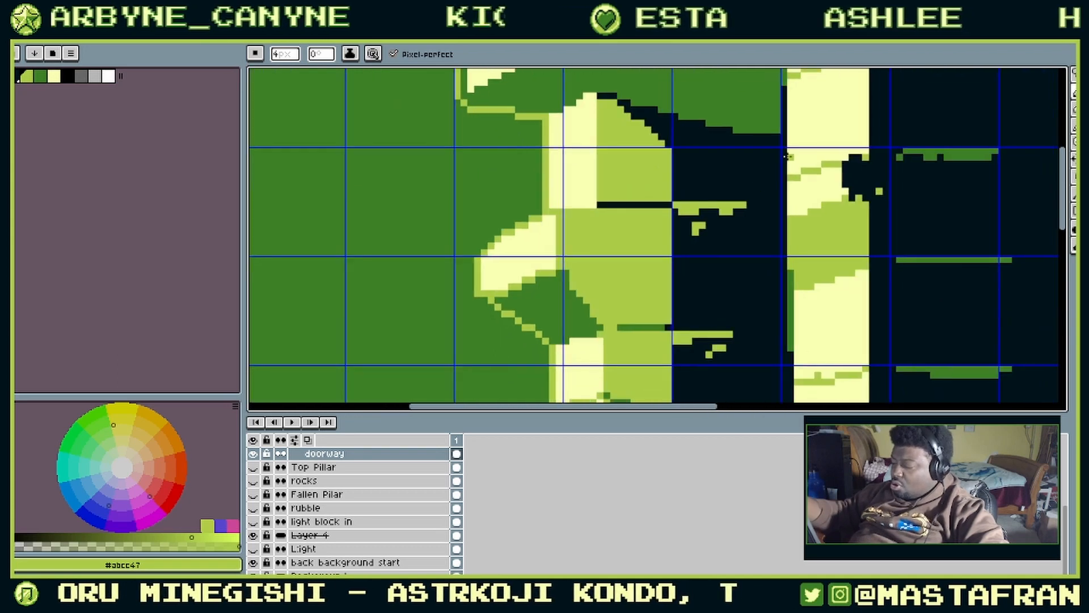
pyautogui.scroll(-1, 792, 153)
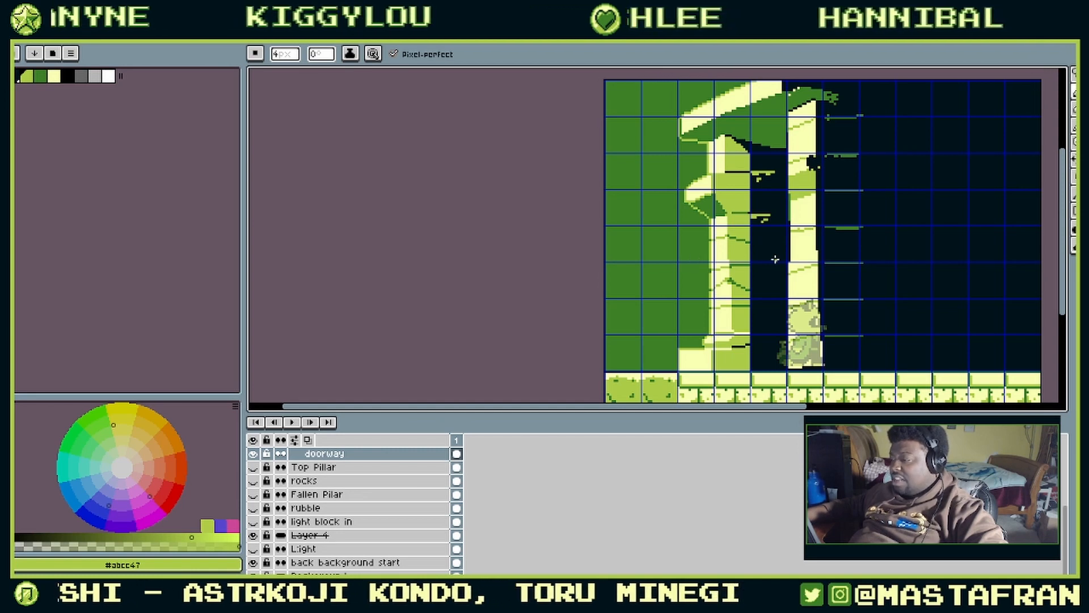
# Step: On the doorway layer, lasso the second pillar with its ledge lines, move it one grid cell to the right, and cut it
pyautogui.keyDown('ctrl'); pyautogui.click(809, 342); pyautogui.keyUp('ctrl')
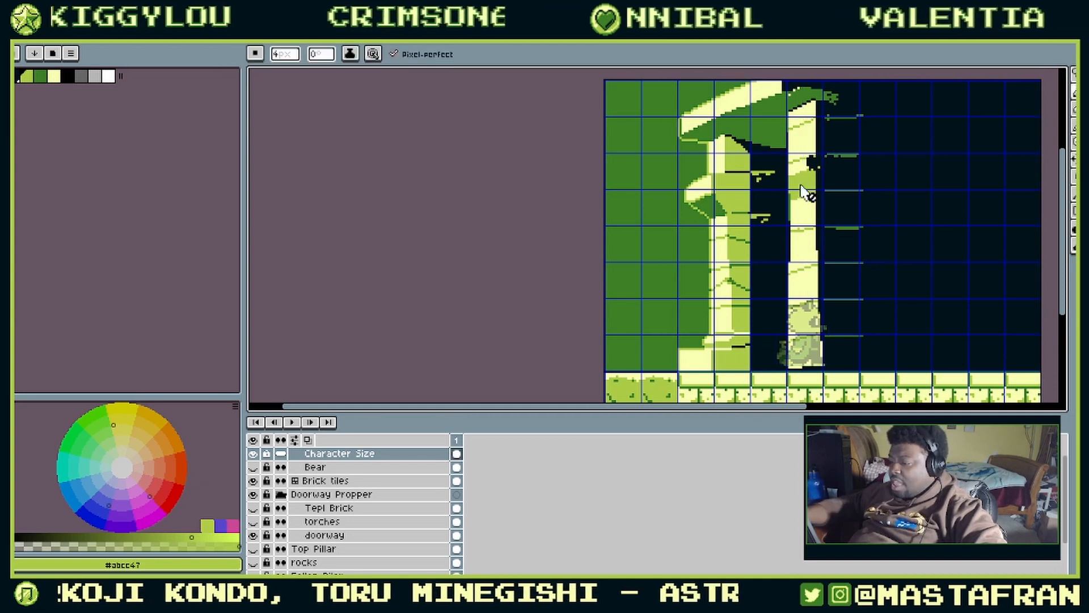
pyautogui.press('m')
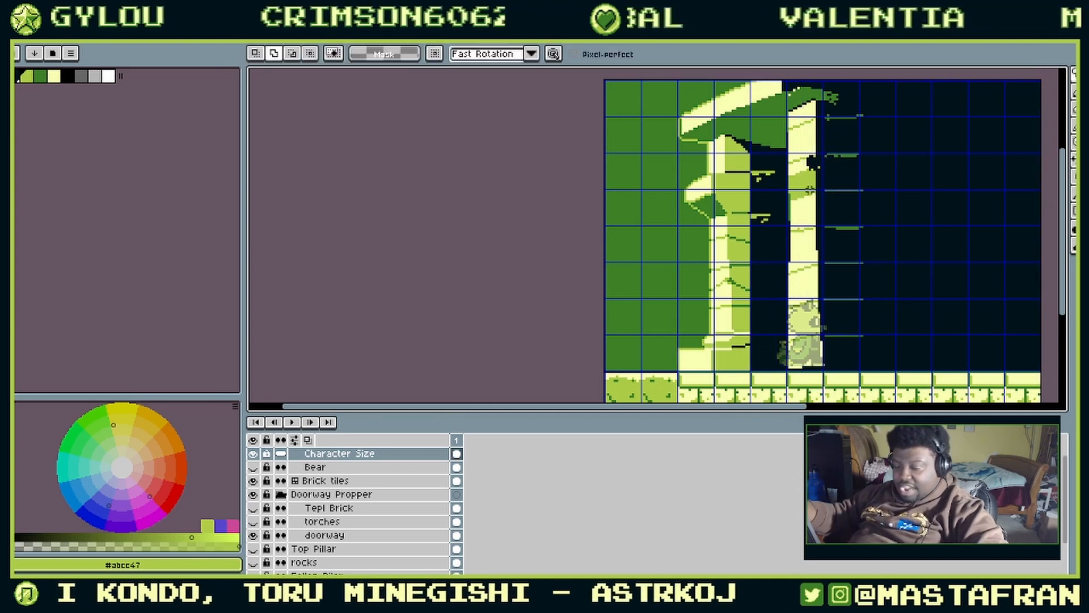
pyautogui.click(413, 508)
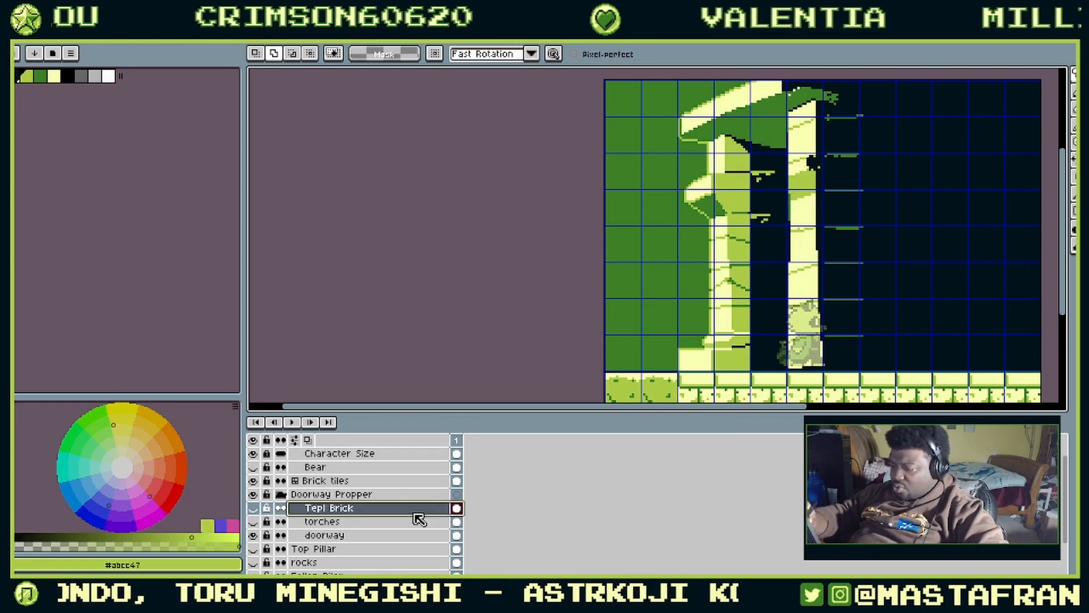
pyautogui.click(414, 535)
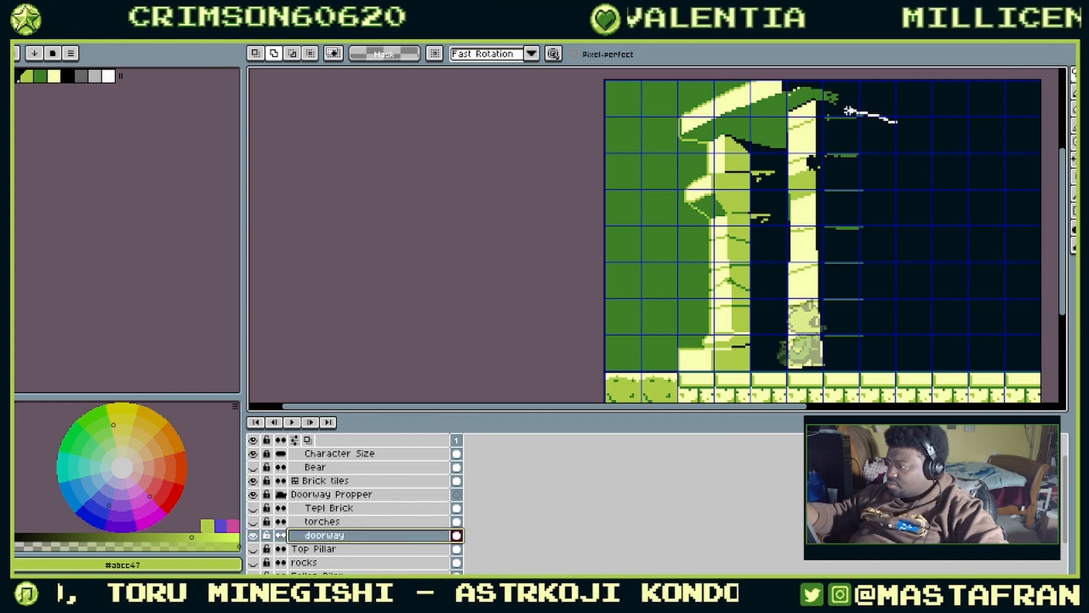
pyautogui.moveTo(781, 376); pyautogui.dragTo(786, 400)
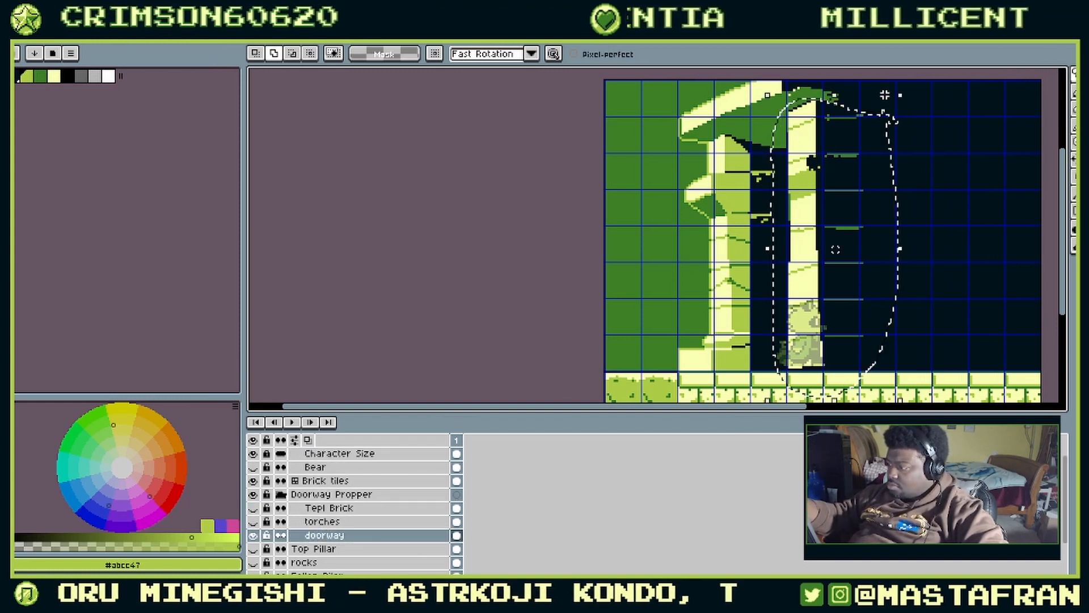
pyautogui.moveTo(848, 234)
pyautogui.mouseDown()
pyautogui.moveTo(883, 227)
pyautogui.moveTo(862, 224)
pyautogui.mouseUp()
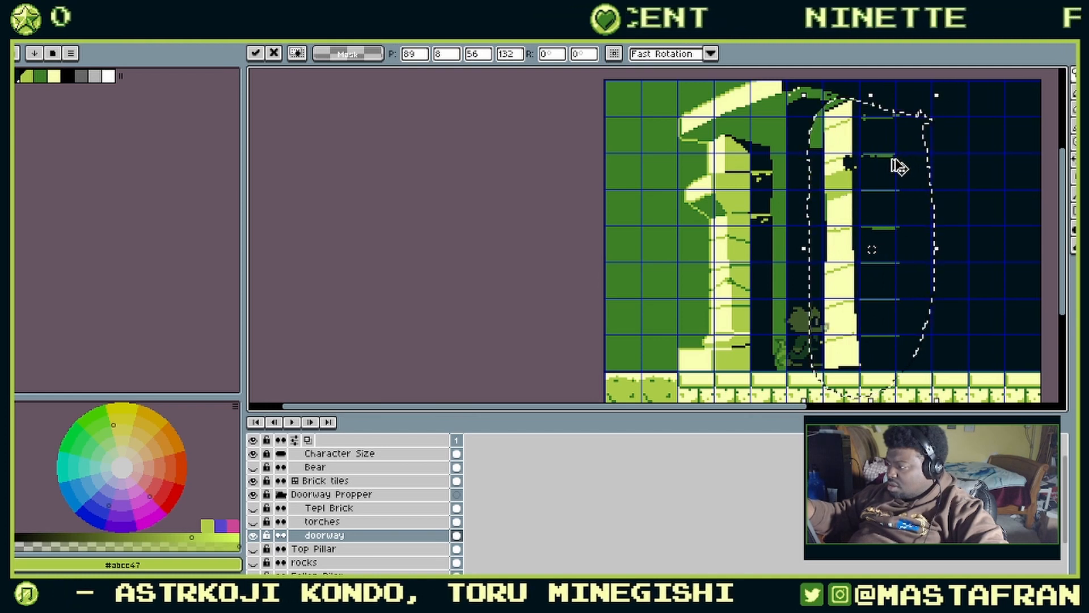
pyautogui.hotkey('ctrl', 'd')
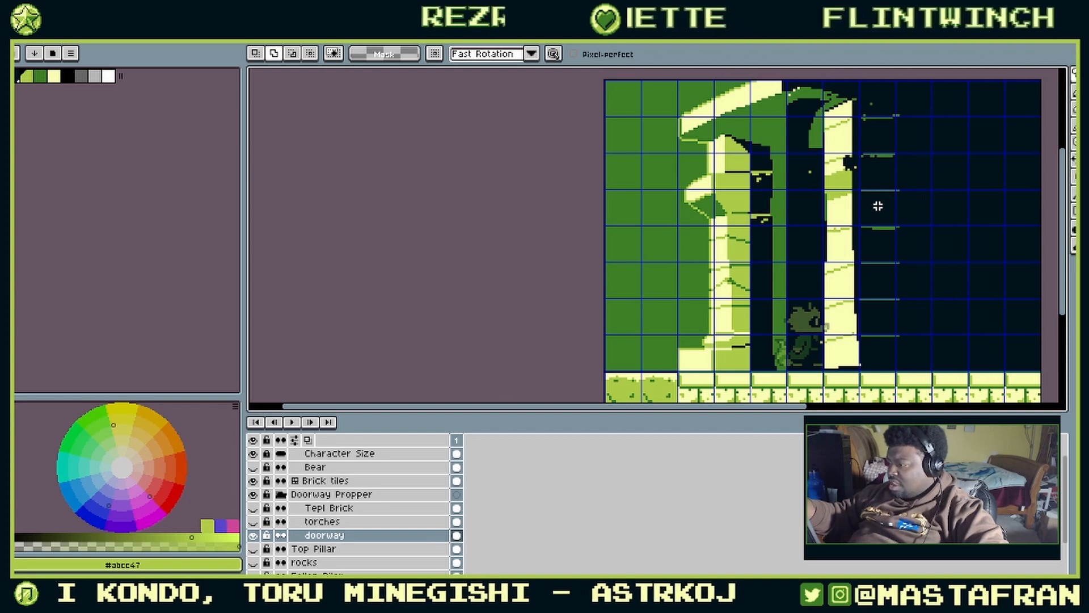
pyautogui.hotkey('ctrl', 'shift', 'd')
pyautogui.press('Delete')
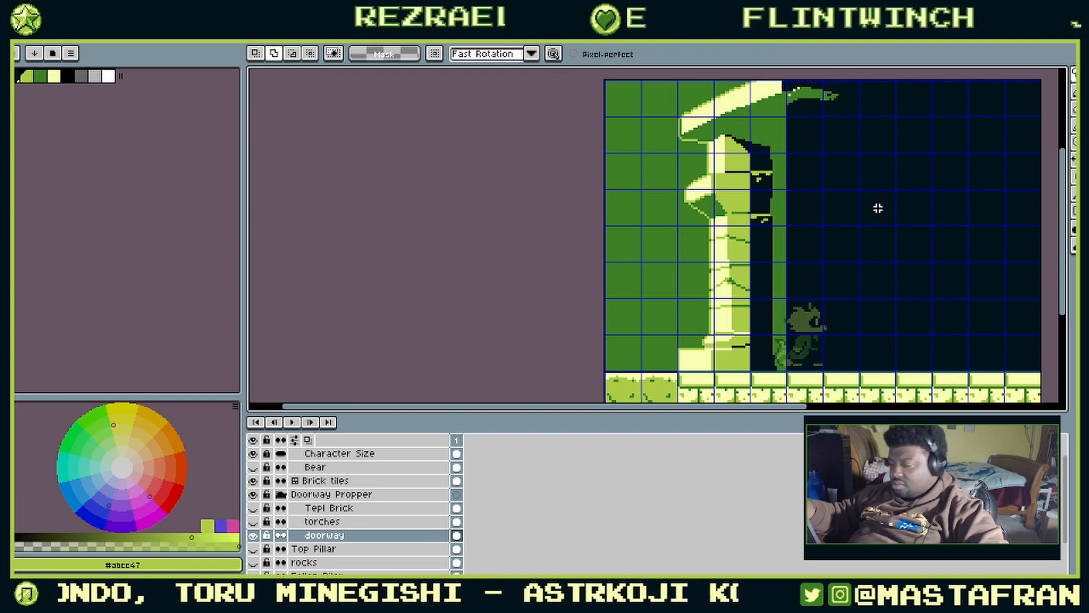
# Step: Rename the doorway layer to "background doorway"
pyautogui.doubleClick(344, 541)
pyautogui.click(944, 176)
pyautogui.doubleClick(944, 176)
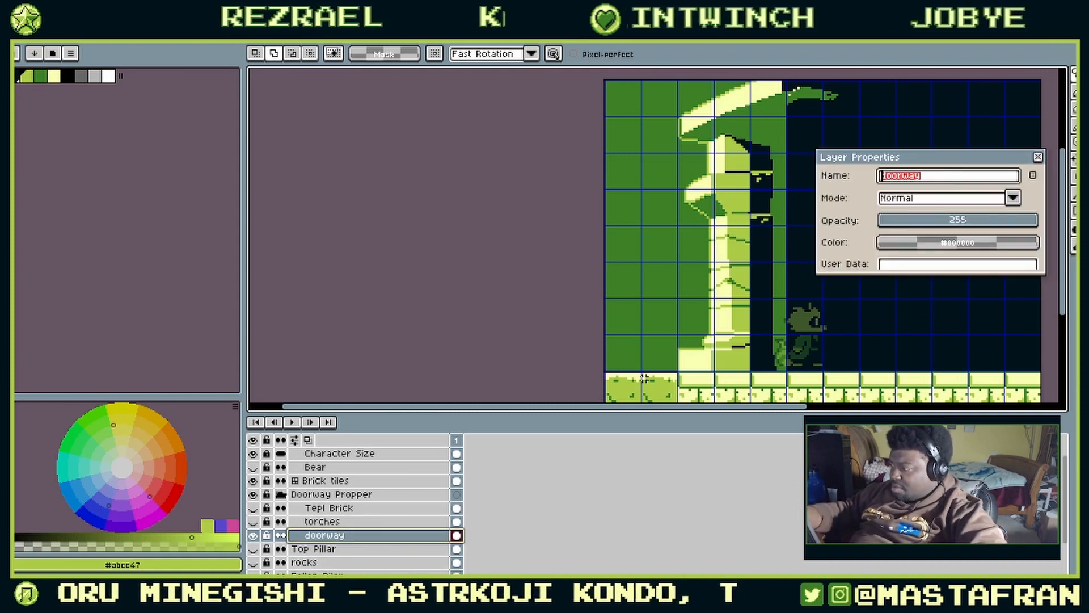
pyautogui.write('bg')
pyautogui.press('Return')
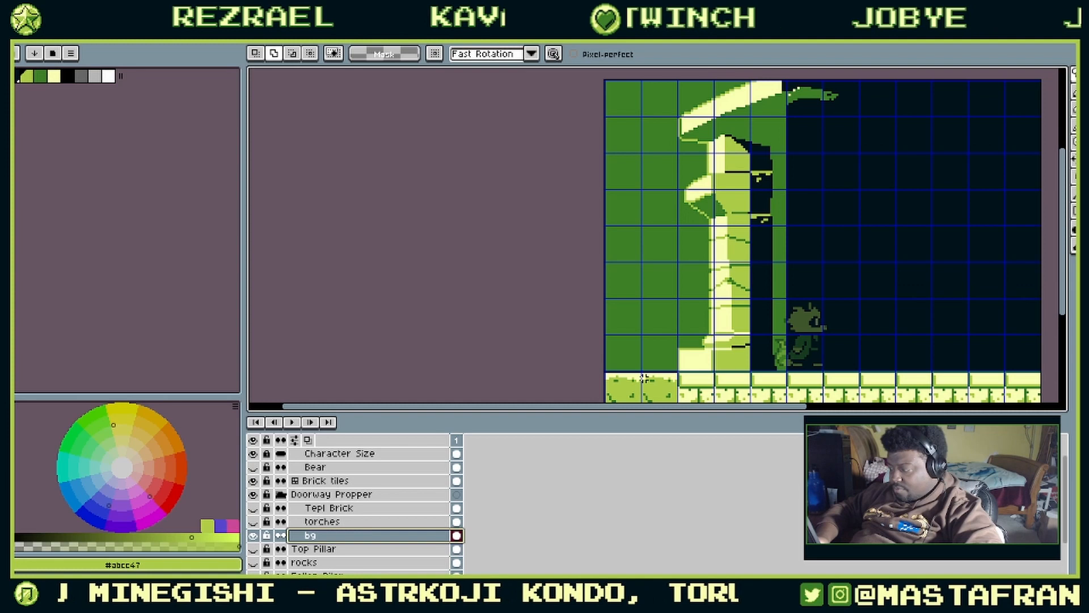
pyautogui.doubleClick(374, 538)
pyautogui.write('background doorway')
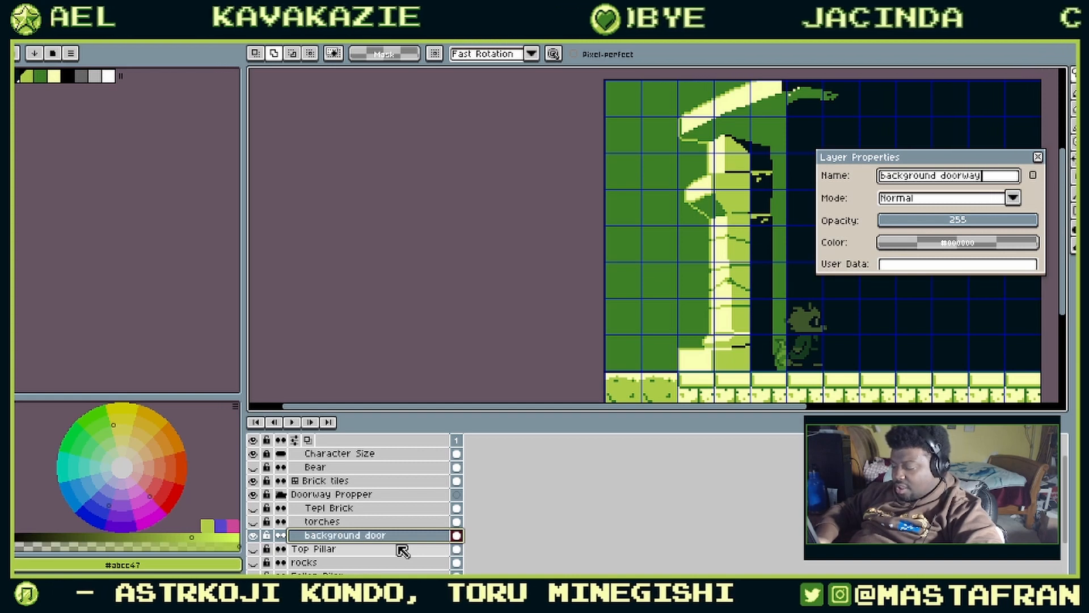
pyautogui.press('Return')
# Step: Add a layer named "foreground doorway" above background doorway and paste the cut pillar onto it in its shifted position
pyautogui.rightClick(404, 536)
pyautogui.moveTo(522, 527)
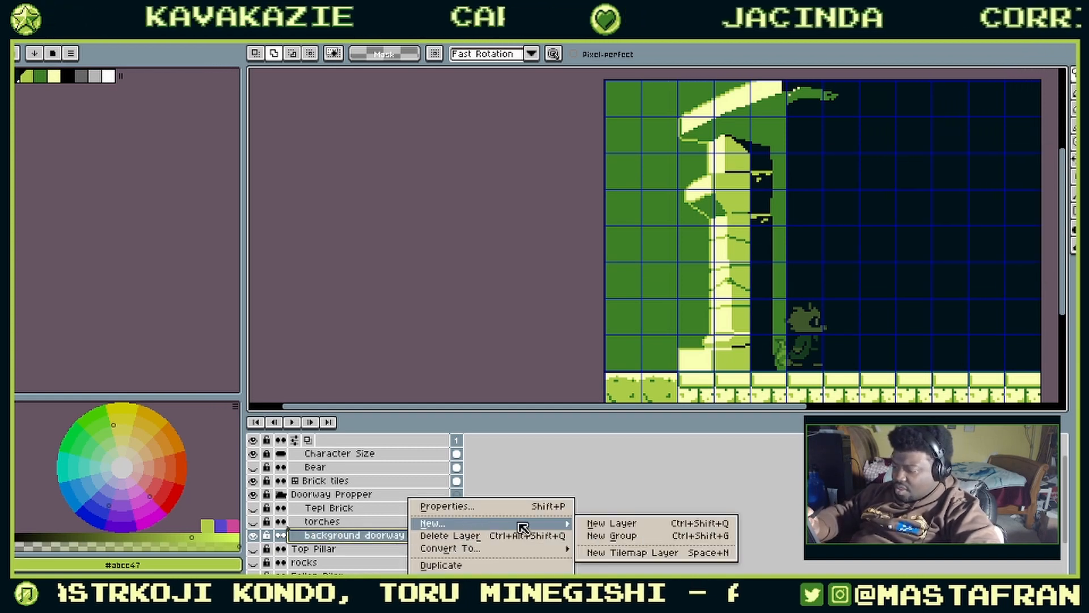
pyautogui.click(609, 524)
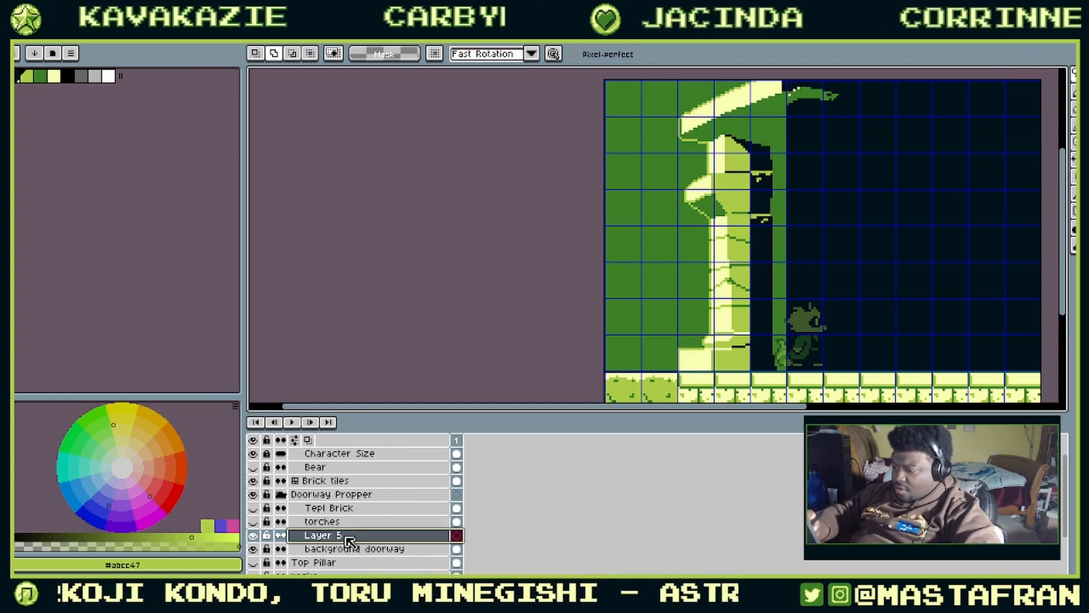
pyautogui.doubleClick(344, 538)
pyautogui.write('fore')
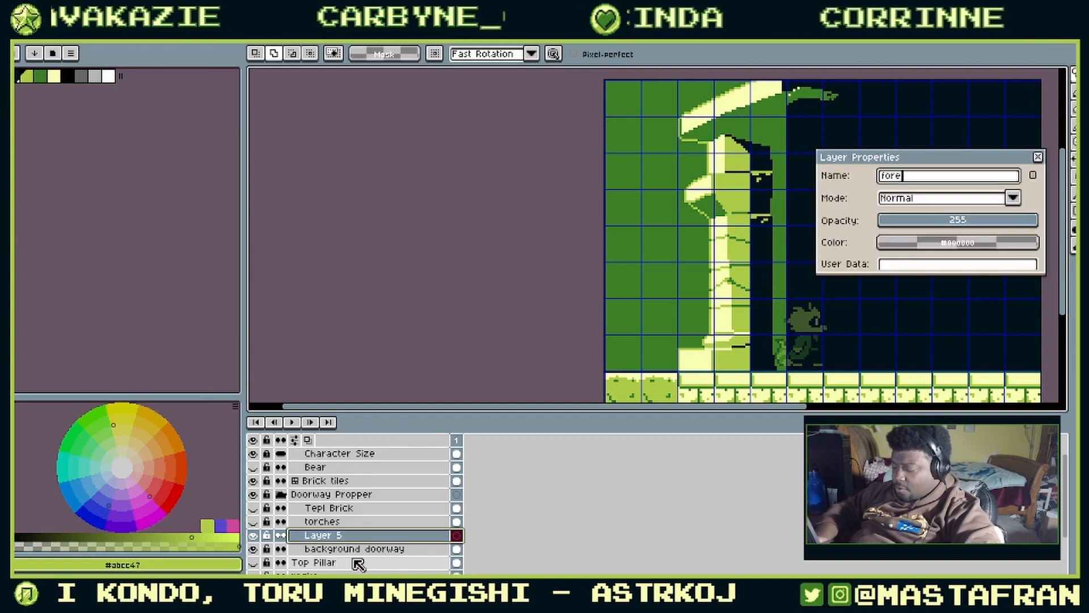
pyautogui.write('ground door')
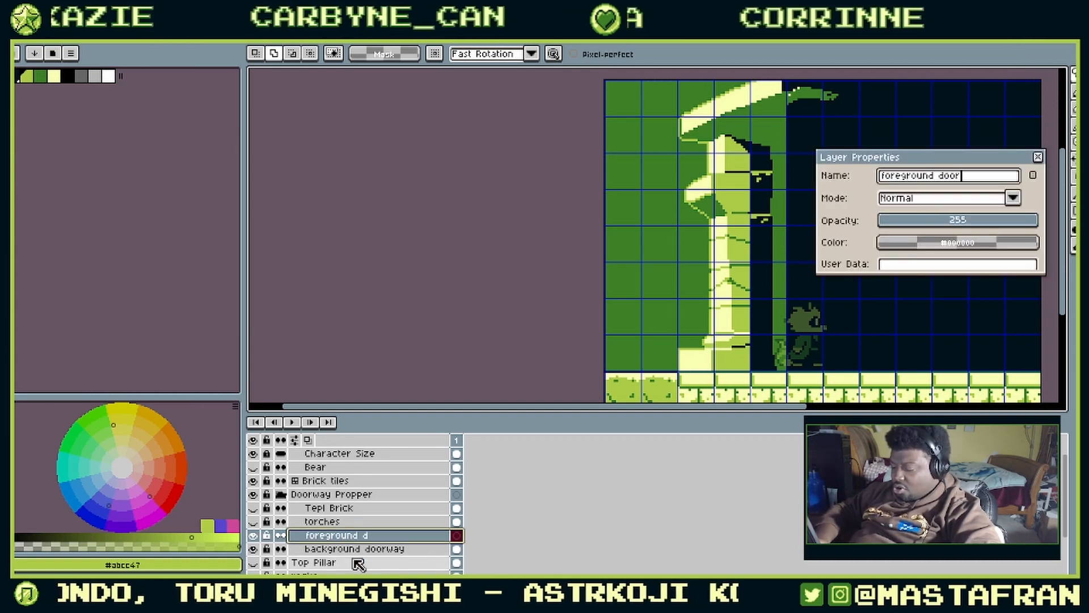
pyautogui.write('way')
pyautogui.press('Return')
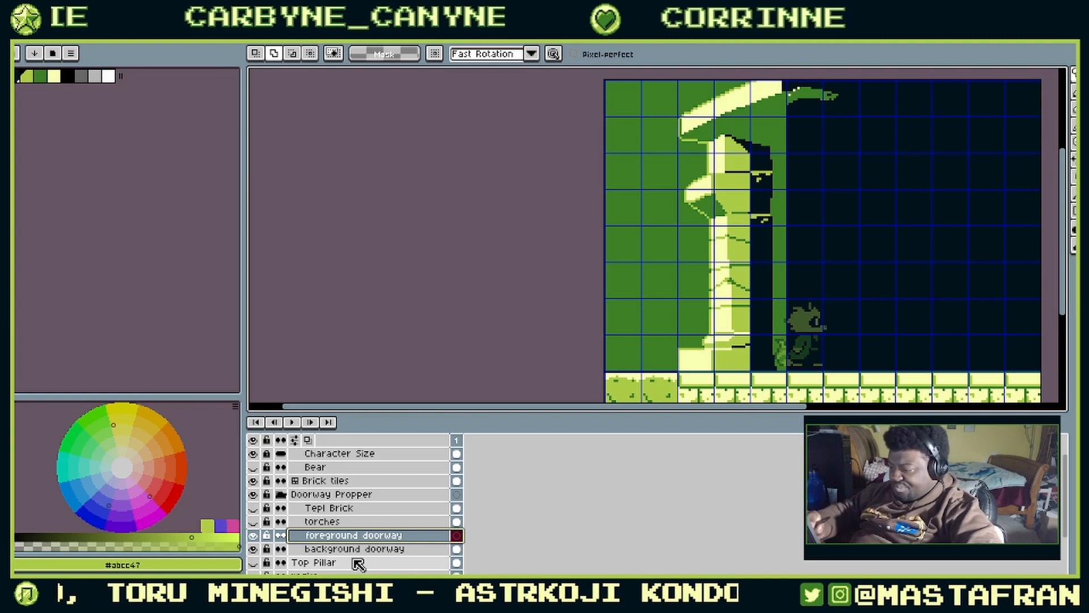
pyautogui.hotkey('ctrl', 'v')
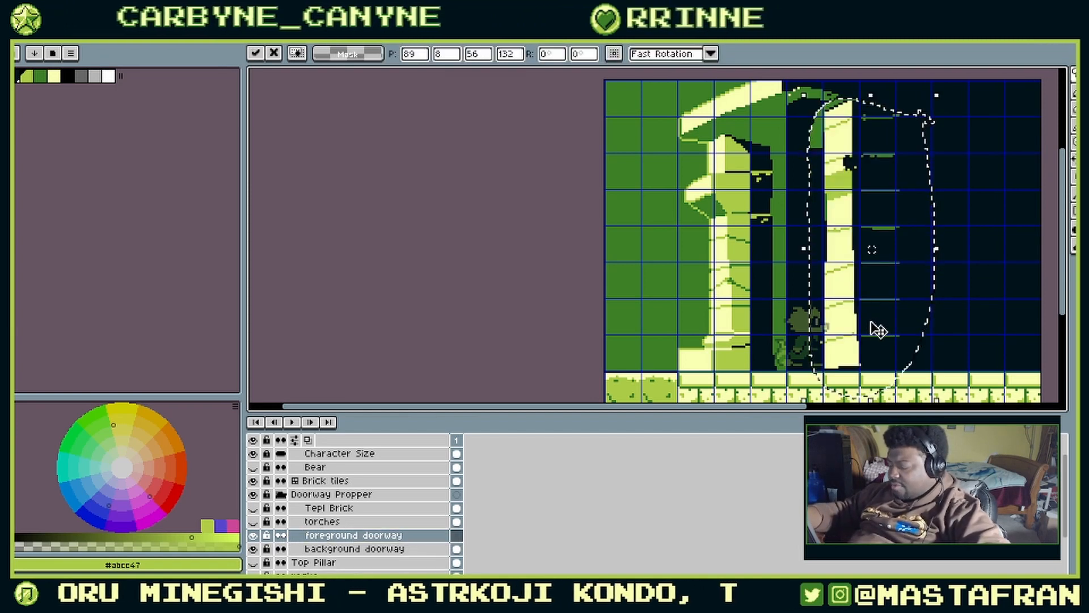
pyautogui.press('Return')
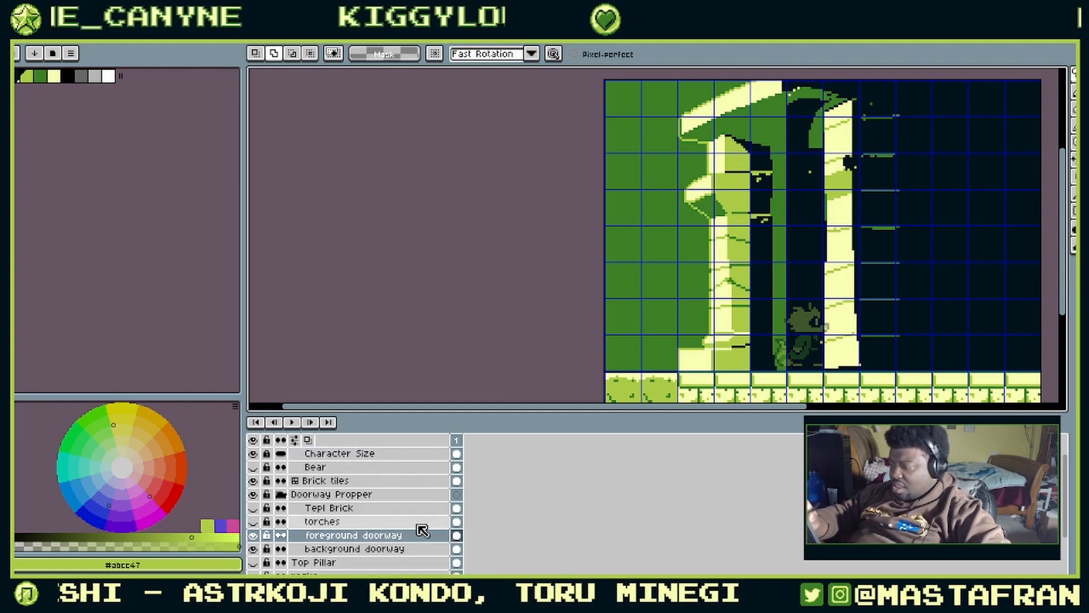
# Step: Try moving the foreground doorway layer to the top of the layer stack, above Group 1, and undo the move
pyautogui.click(390, 539)
pyautogui.moveTo(391, 542); pyautogui.dragTo(425, 454)
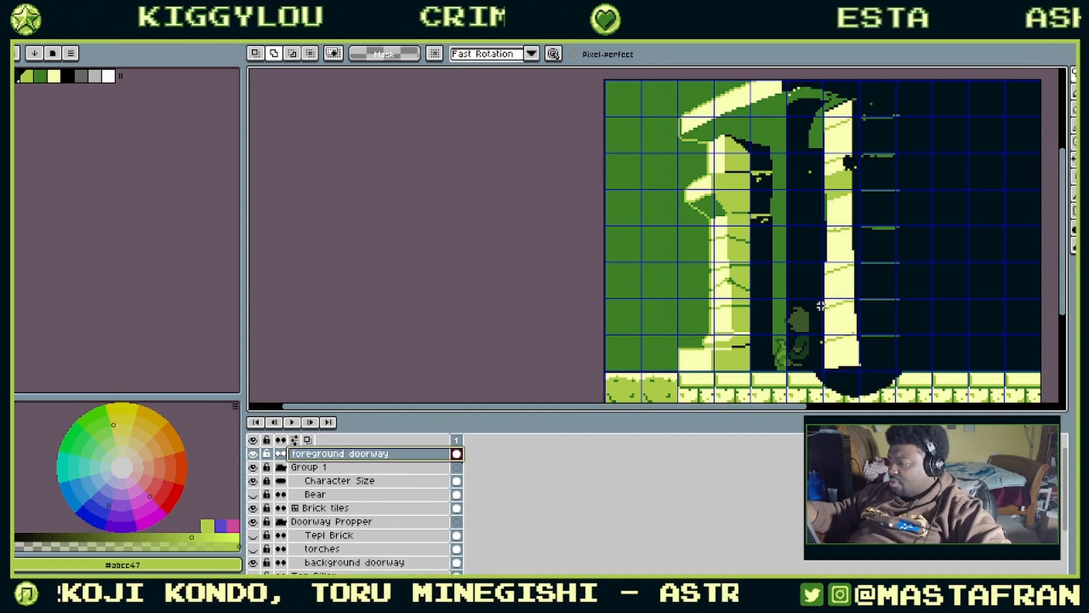
pyautogui.hotkey('ctrl', 'z')
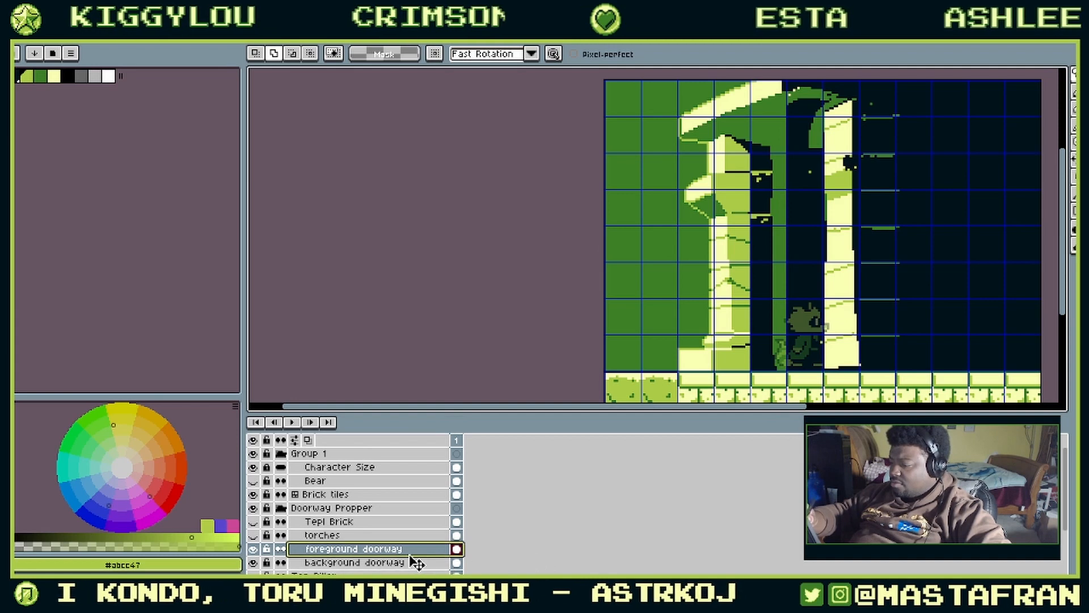
# Step: Hide the back background start and Background layers so only the doorway artwork shows over transparency
pyautogui.press('g')
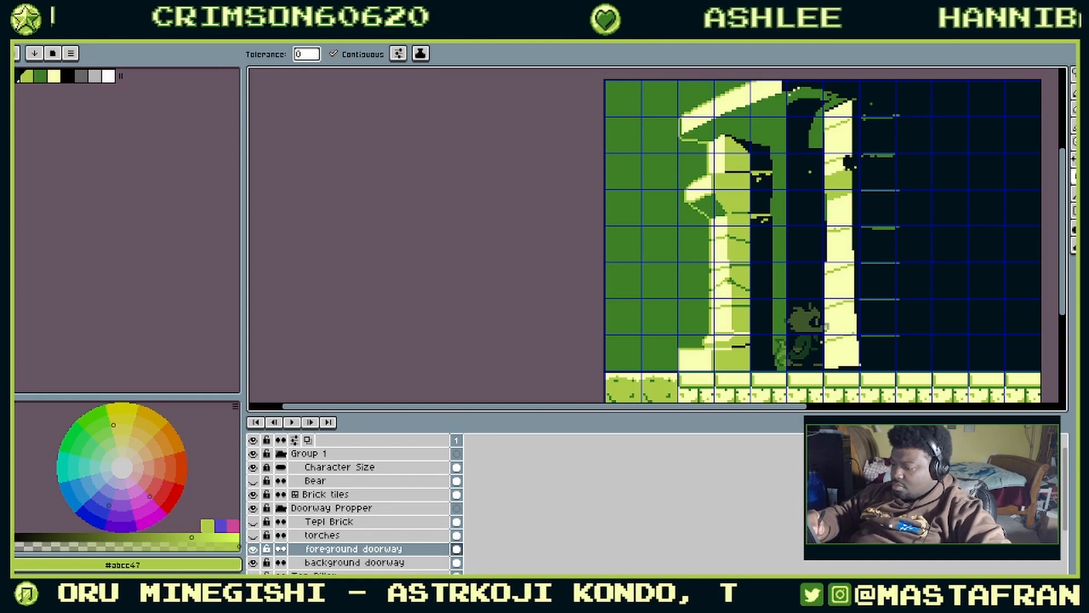
pyautogui.click(253, 562)
pyautogui.click(253, 562)
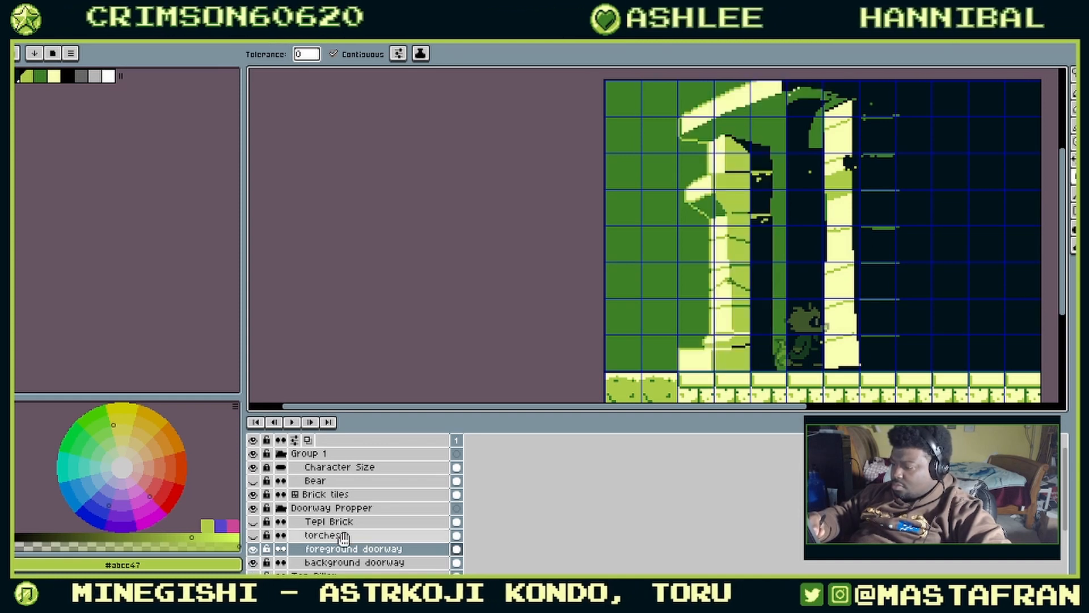
pyautogui.scroll(-2, 261, 564)
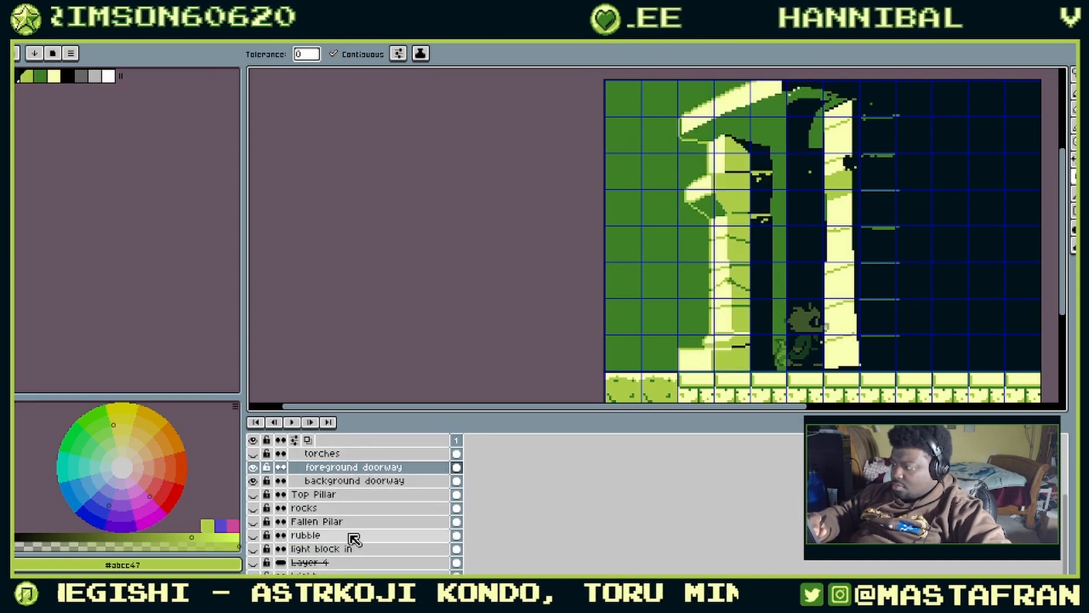
pyautogui.scroll(-1, 258, 568)
pyautogui.click(253, 561)
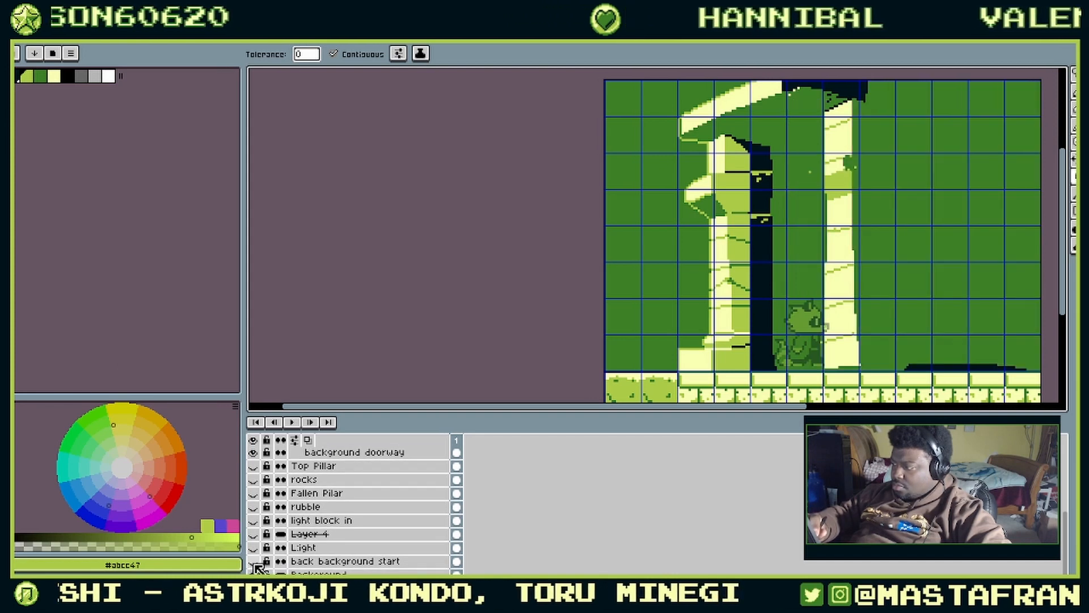
pyautogui.click(254, 573)
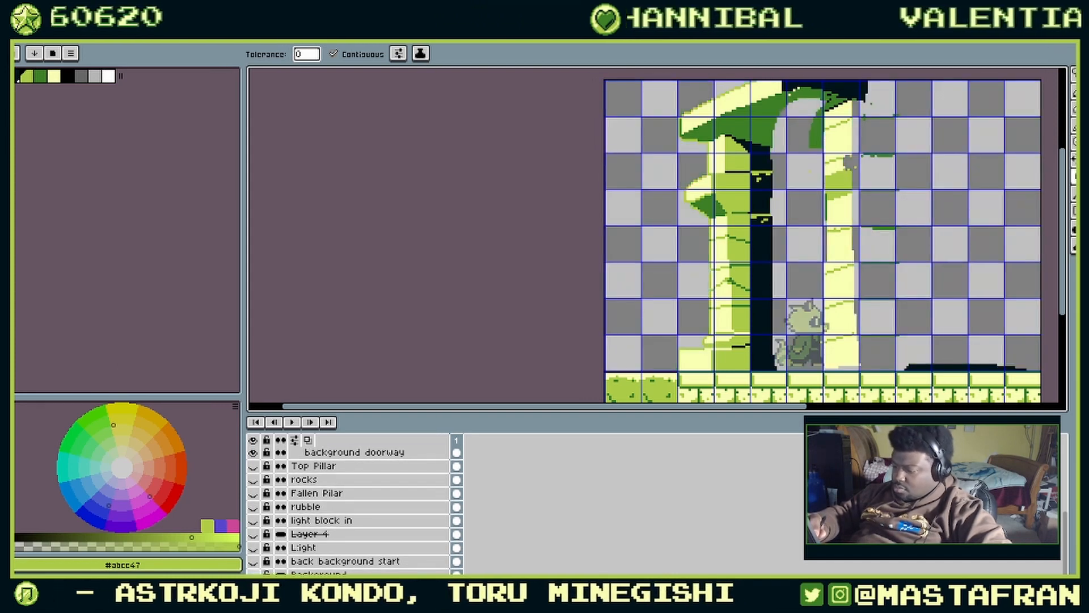
pyautogui.click(253, 573)
pyautogui.click(253, 573)
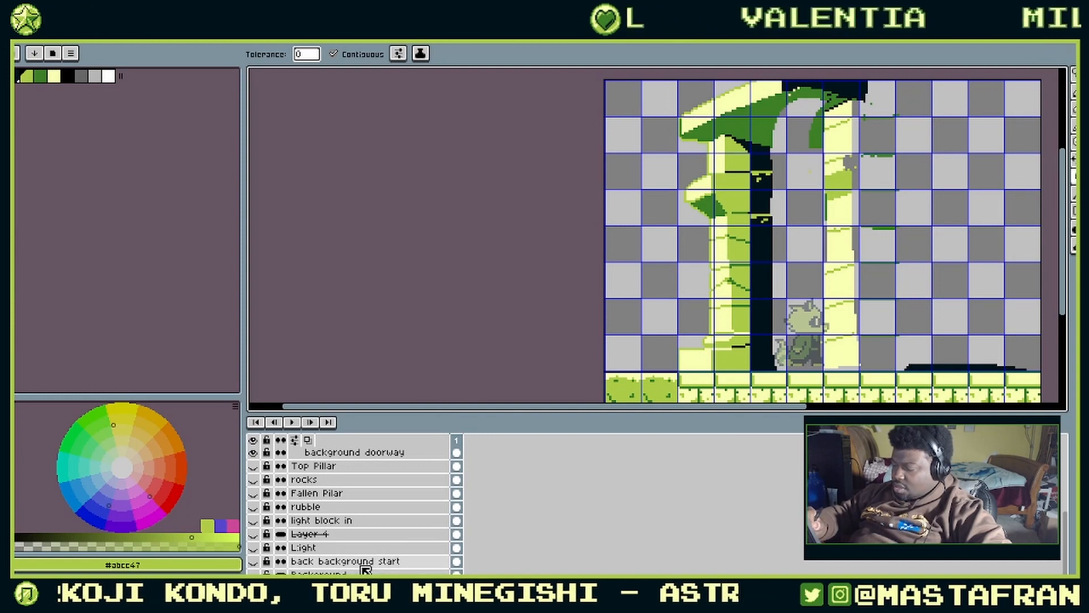
pyautogui.scroll(4, 392, 559)
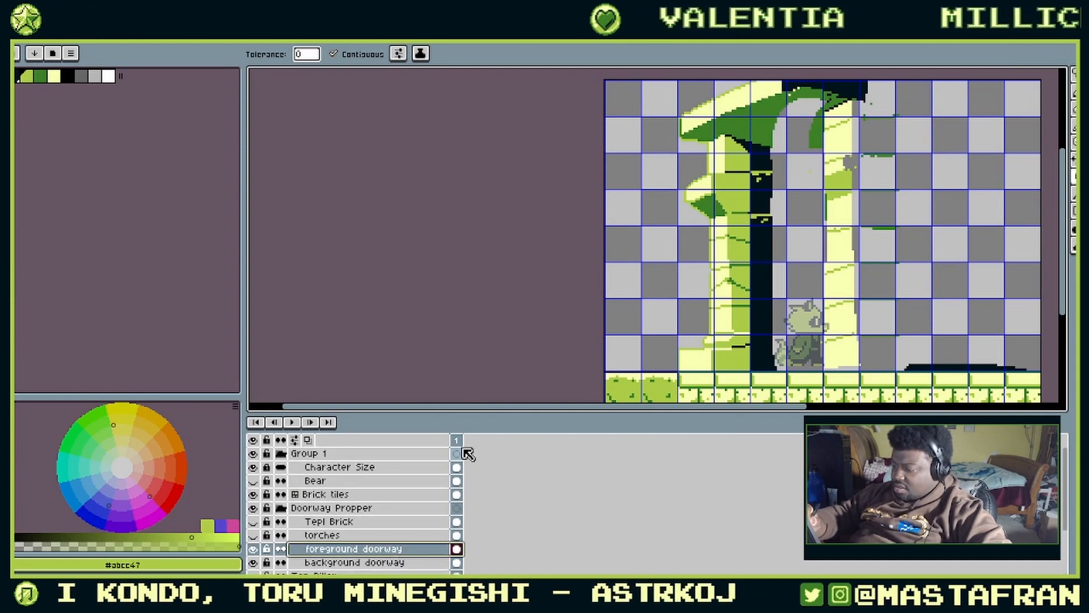
# Step: On the foreground doorway layer, lasso a first area beside the pillar's upper part, spanning its top ledge lines
pyautogui.moveTo(865, 189); pyautogui.dragTo(623, 333)
pyautogui.moveTo(658, 277); pyautogui.dragTo(653, 236)
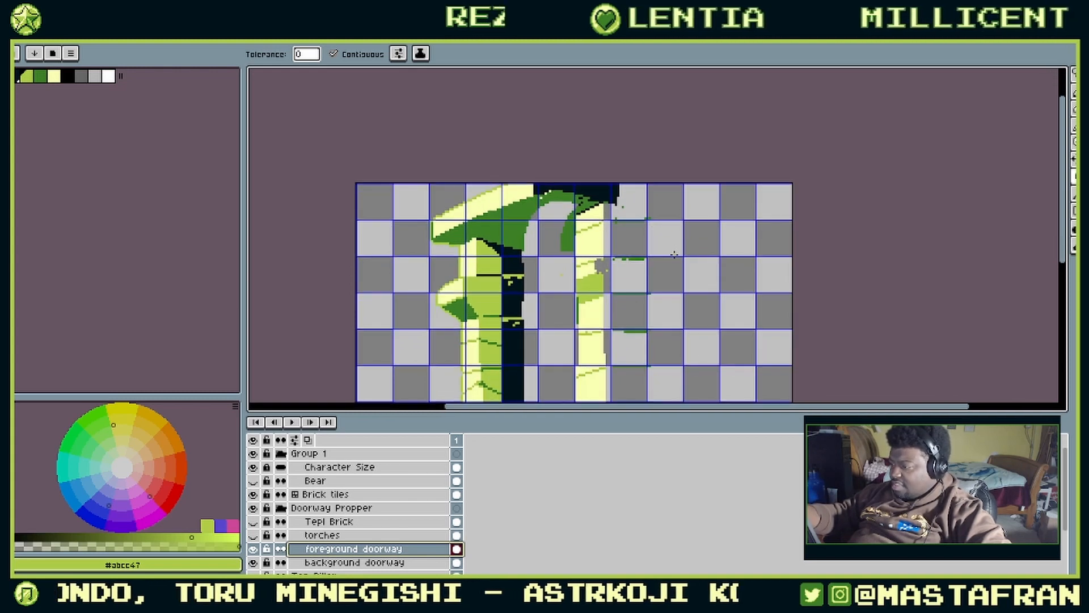
pyautogui.press('m')
pyautogui.scroll(2, 723, 204)
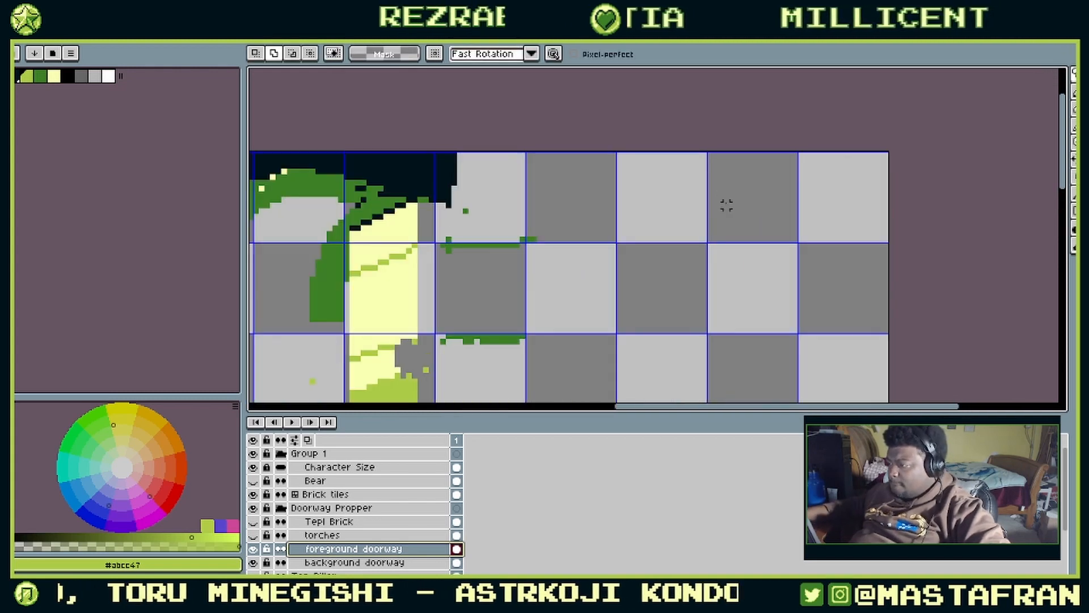
pyautogui.moveTo(425, 198); pyautogui.dragTo(516, 213)
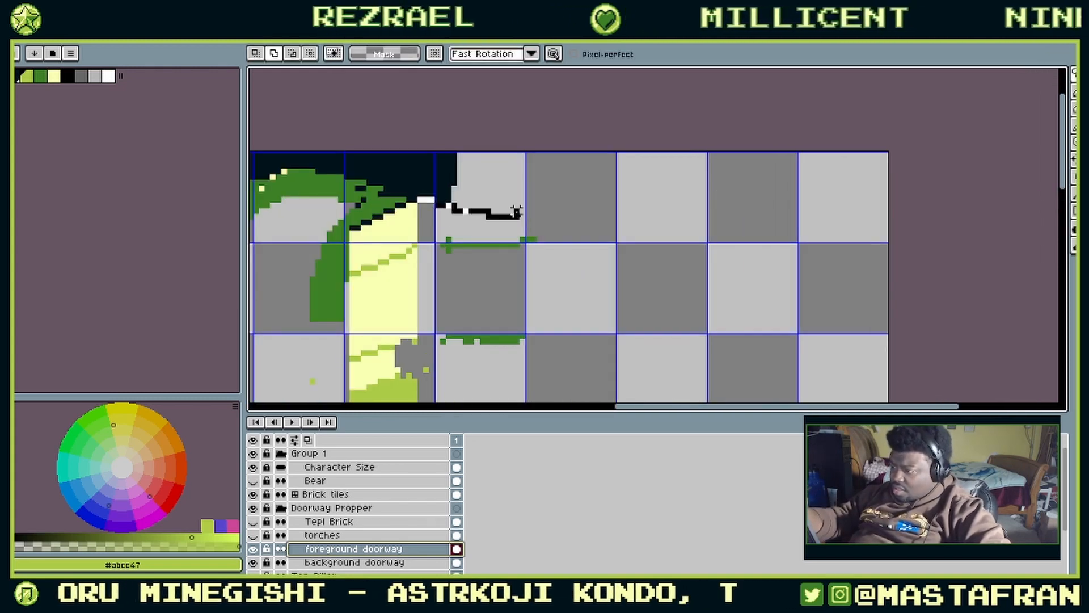
pyautogui.hotkey('ctrl', 'z')
pyautogui.moveTo(420, 200)
pyautogui.mouseDown()
pyautogui.moveTo(529, 194)
pyautogui.moveTo(522, 382)
pyautogui.mouseUp()
pyautogui.moveTo(547, 319); pyautogui.dragTo(578, 121)
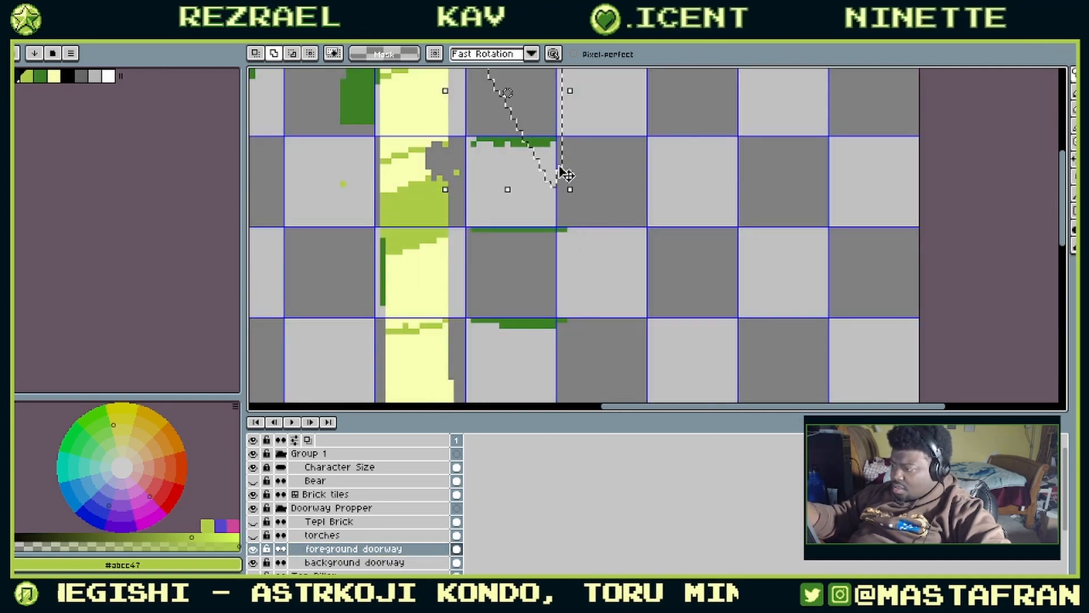
# Step: Extend the lasso selection over the remaining ledge lines beside the pillar, down to the brick floor
pyautogui.moveTo(566, 175)
pyautogui.mouseDown()
pyautogui.moveTo(563, 250)
pyautogui.moveTo(544, 324)
pyautogui.mouseUp()
pyautogui.moveTo(594, 308); pyautogui.dragTo(587, 328)
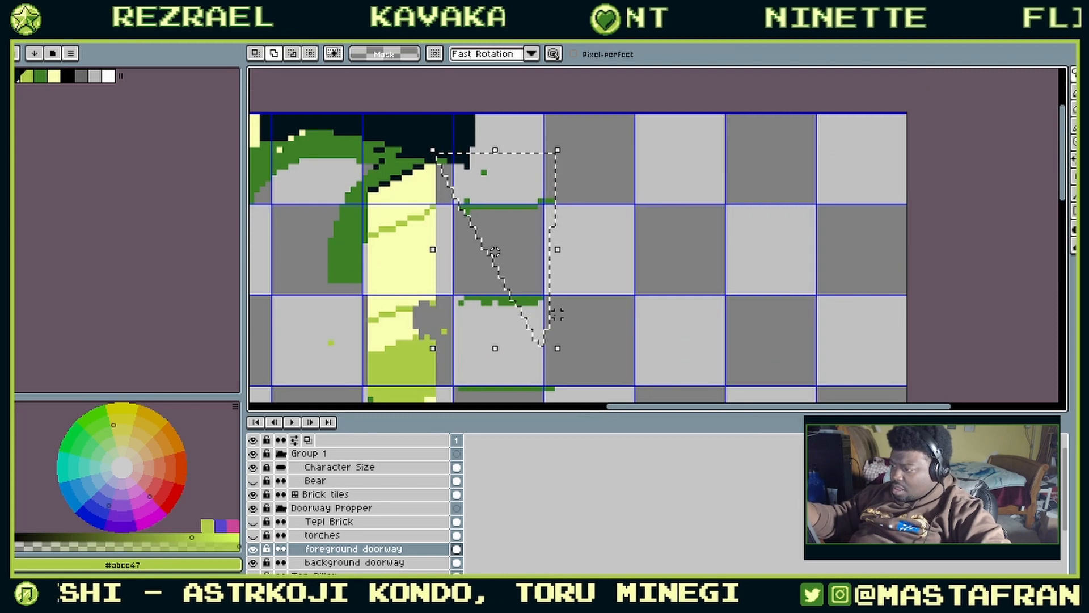
pyautogui.moveTo(494, 392); pyautogui.dragTo(543, 374)
pyautogui.moveTo(568, 321); pyautogui.dragTo(584, 119)
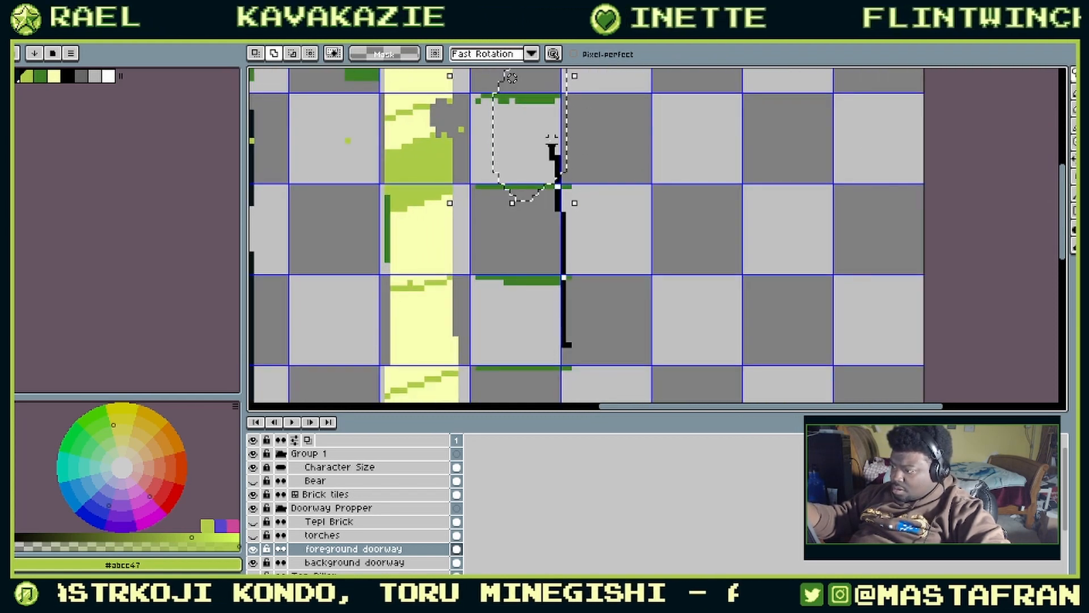
pyautogui.moveTo(568, 309); pyautogui.dragTo(560, 88)
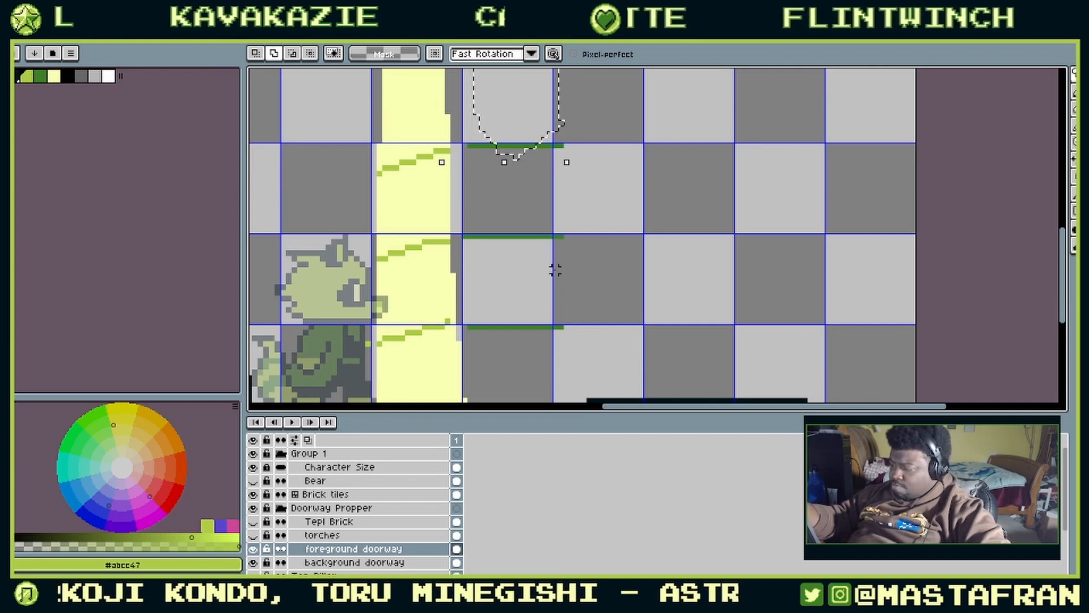
pyautogui.moveTo(566, 292); pyautogui.dragTo(578, 116)
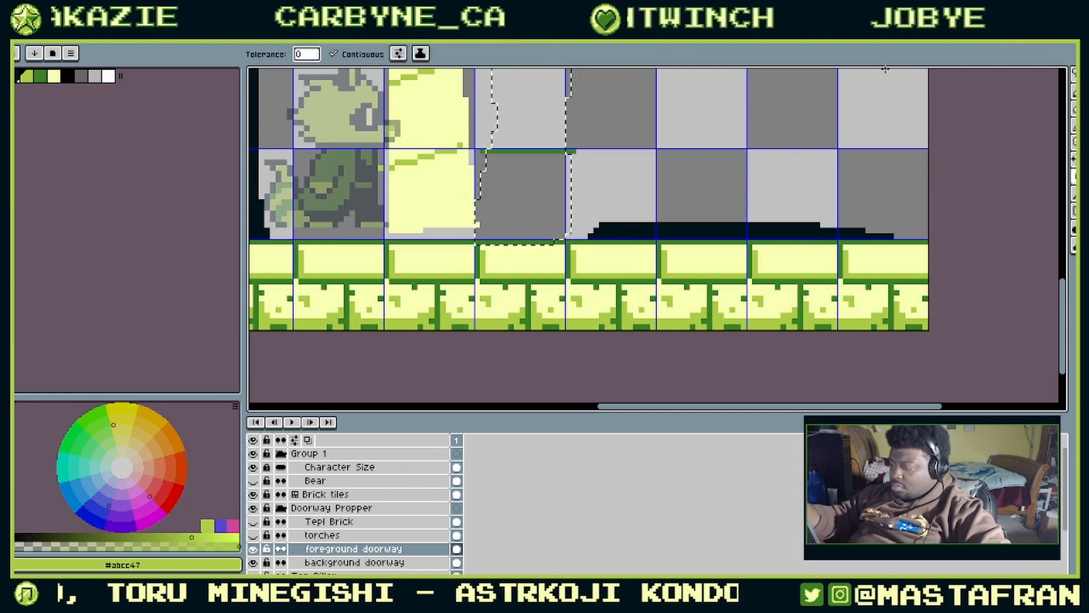
# Step: Fill the lassoed areas between the ledge lines with near-black #00131a, deselect, and fill the gap between them and the pillar
pyautogui.keyDown('alt'); pyautogui.click(643, 225); pyautogui.keyUp('alt')
pyautogui.click(522, 199)
pyautogui.moveTo(562, 95); pyautogui.dragTo(557, 270)
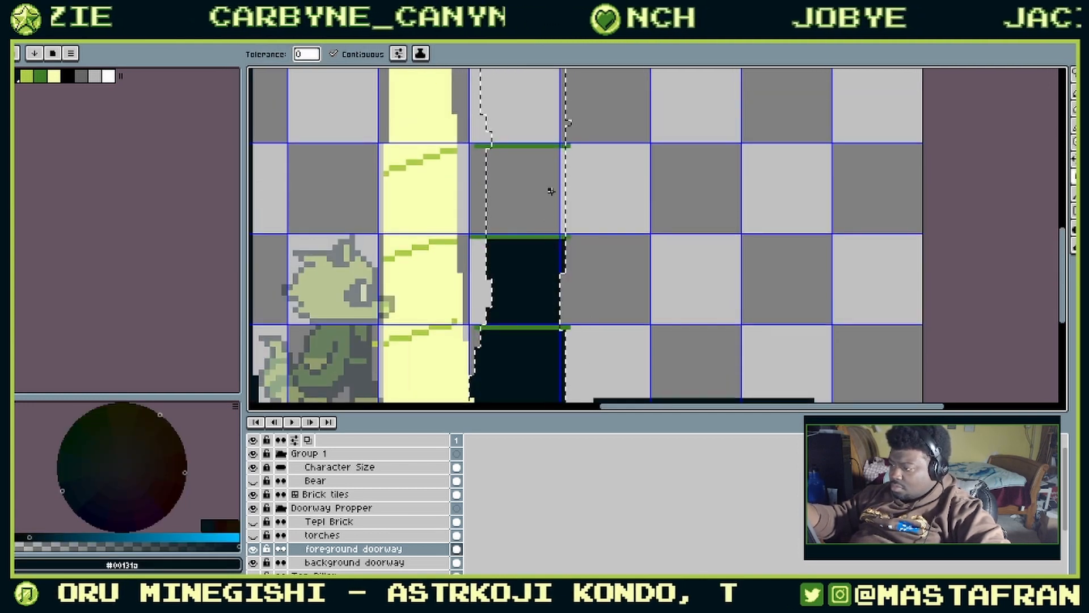
pyautogui.click(550, 192)
pyautogui.moveTo(567, 156); pyautogui.dragTo(585, 361)
pyautogui.moveTo(555, 227); pyautogui.dragTo(579, 322)
pyautogui.click(576, 241)
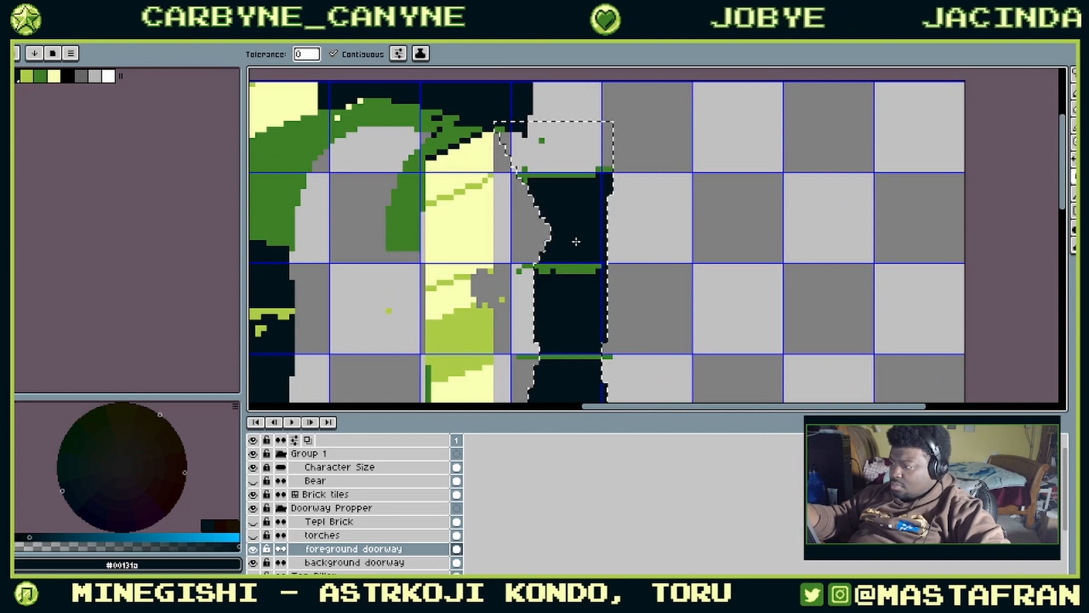
pyautogui.hotkey('ctrl', 'd')
pyautogui.click(534, 227)
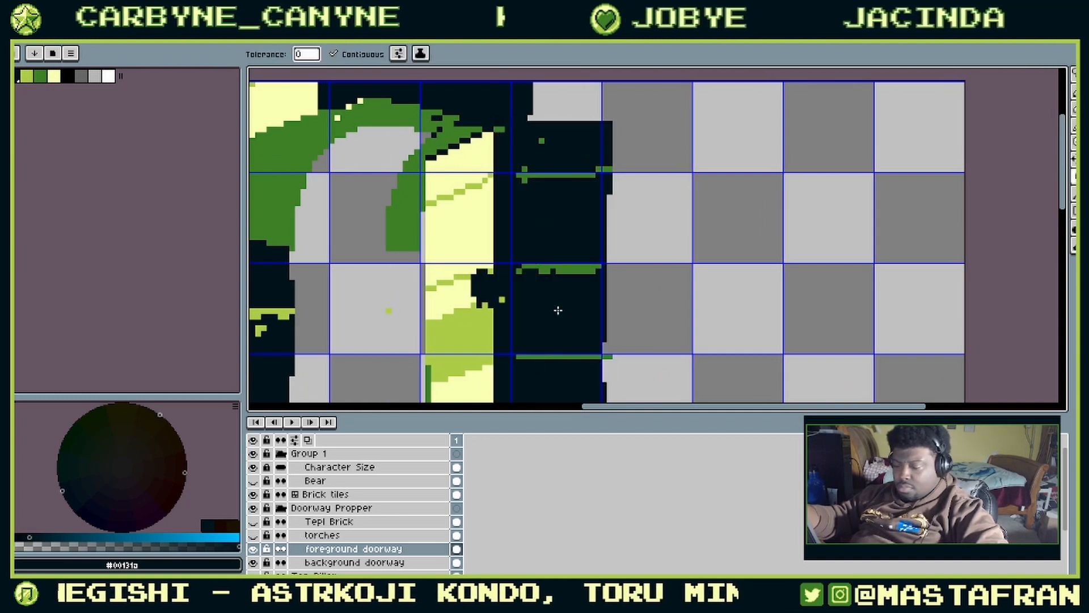
# Step: Try to fill the gap at the pillar's foot with near-black #00131a, and undo the fill
pyautogui.moveTo(550, 397); pyautogui.dragTo(643, 162)
pyautogui.moveTo(621, 389); pyautogui.dragTo(672, 174)
pyautogui.click(635, 343)
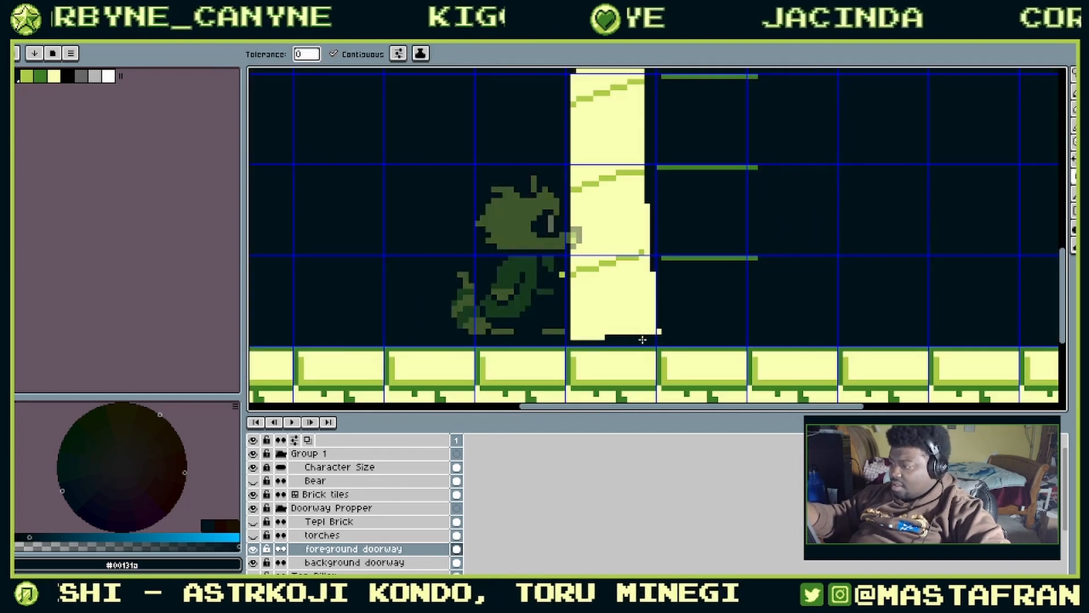
pyautogui.hotkey('ctrl', 'z')
# Step: Paint the transparent gap at the pillar's foot with its pale yellow #f9ffb3, down to the brick floor
pyautogui.keyDown('alt'); pyautogui.click(574, 337); pyautogui.keyUp('alt')
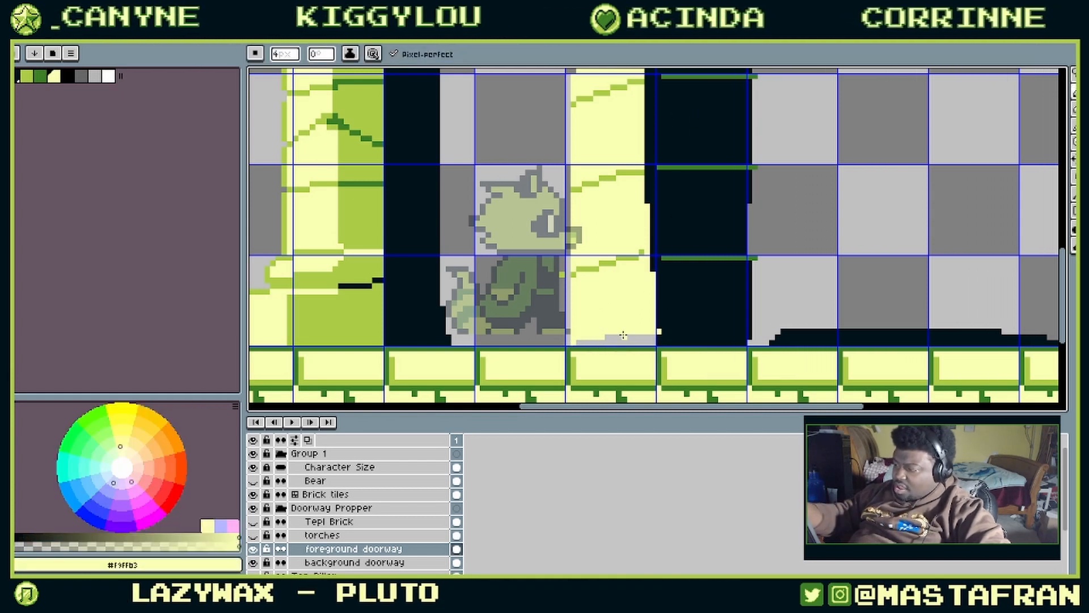
pyautogui.moveTo(579, 340); pyautogui.dragTo(614, 340)
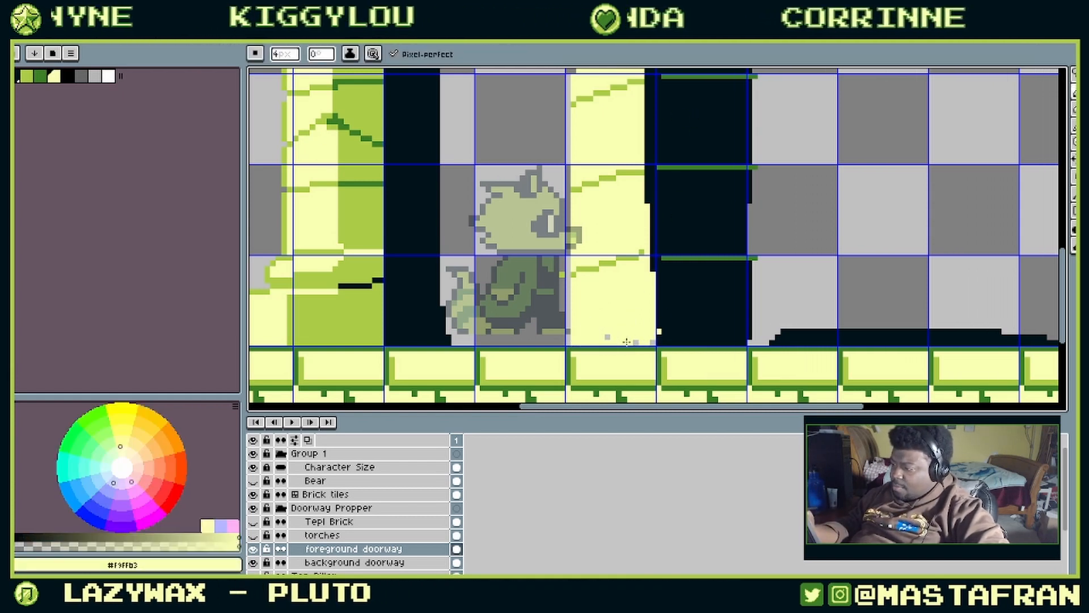
# Step: Outline a stone block jutting out from the upper part of the pillar into the opening in light green #abcc47
pyautogui.moveTo(648, 177); pyautogui.dragTo(649, 392)
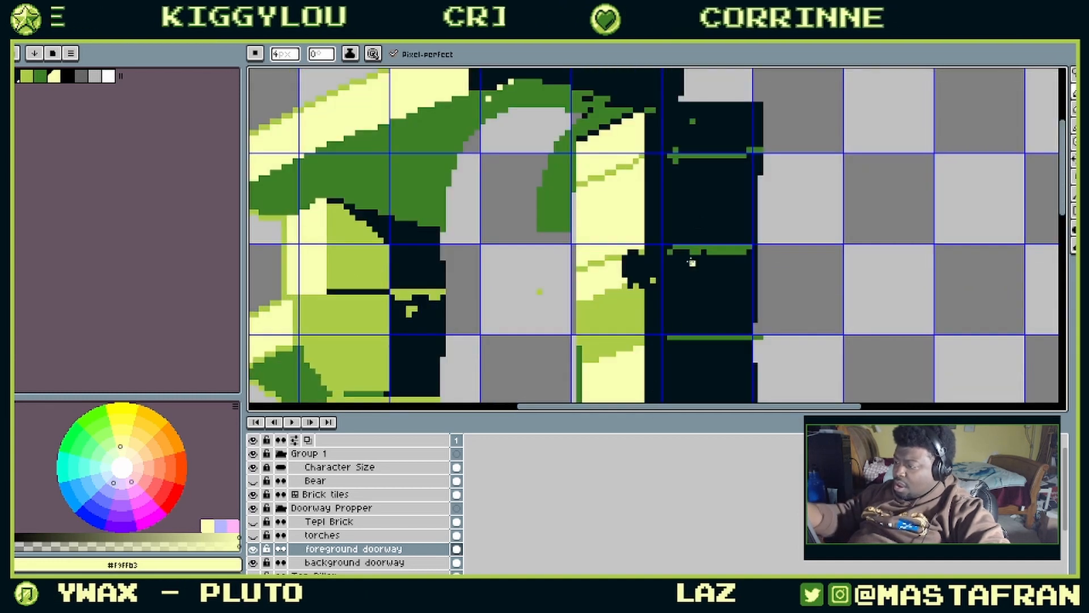
pyautogui.moveTo(682, 253); pyautogui.dragTo(715, 364)
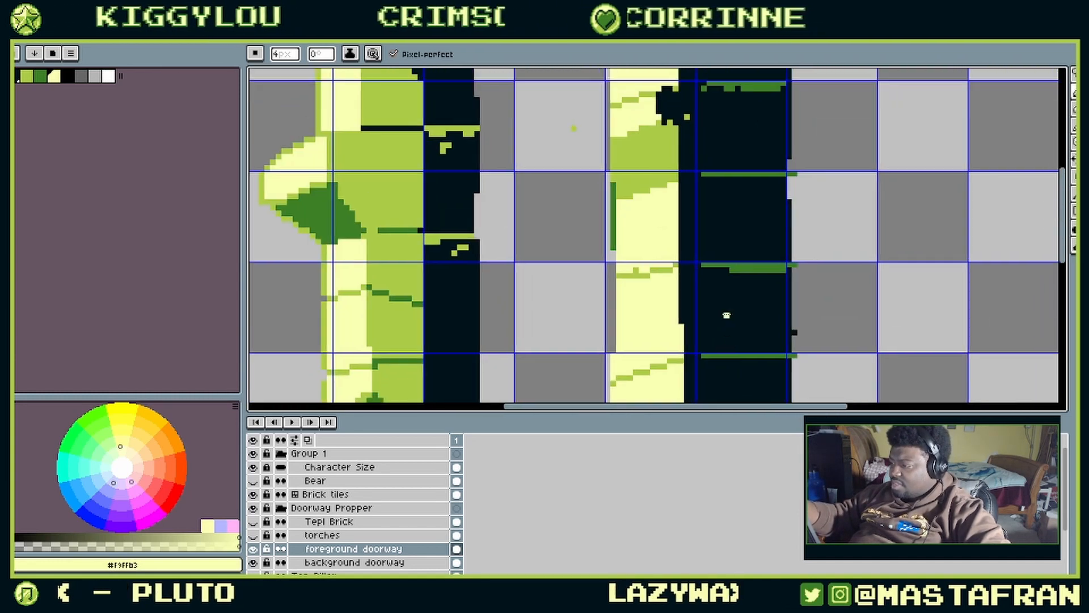
pyautogui.moveTo(743, 186); pyautogui.dragTo(729, 288)
pyautogui.moveTo(647, 238); pyautogui.dragTo(737, 281)
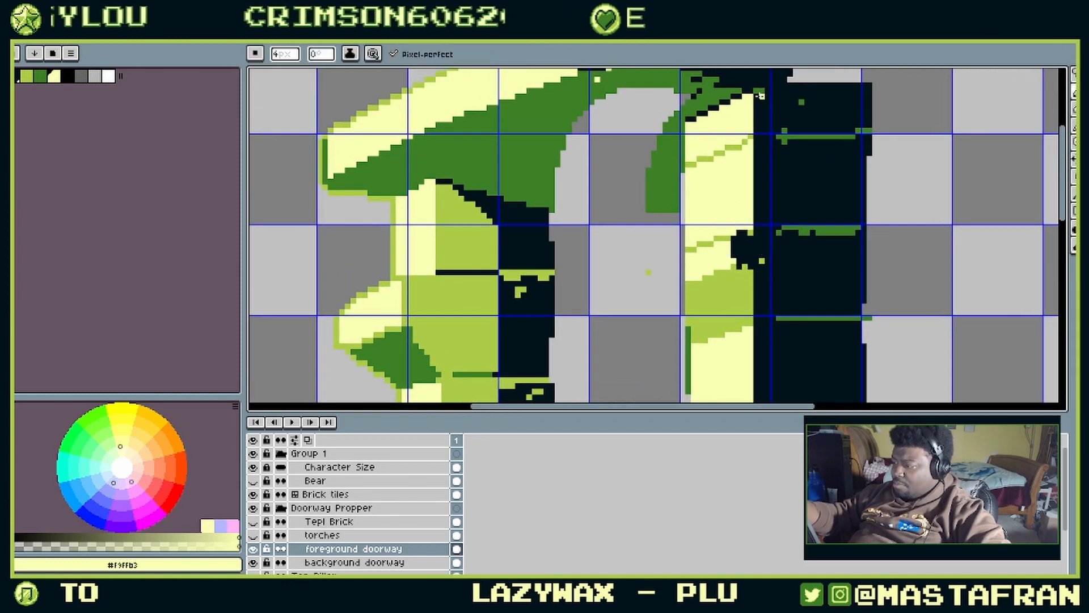
pyautogui.keyDown('alt'); pyautogui.click(701, 244); pyautogui.keyUp('alt')
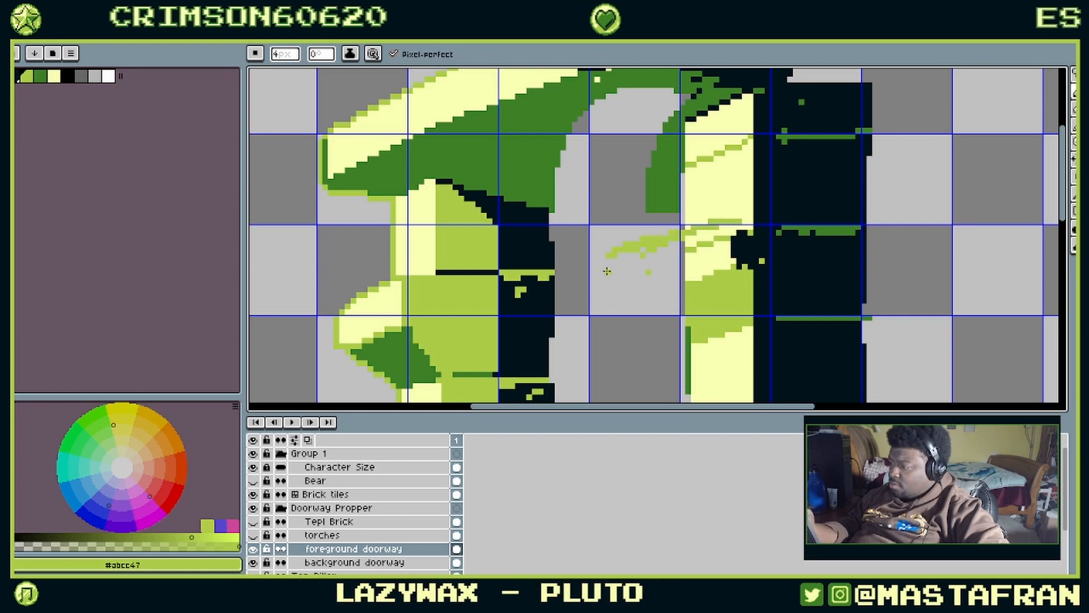
pyautogui.moveTo(612, 252)
pyautogui.mouseDown()
pyautogui.moveTo(692, 253)
pyautogui.moveTo(637, 298)
pyautogui.moveTo(613, 300)
pyautogui.moveTo(720, 270)
pyautogui.moveTo(605, 291)
pyautogui.mouseUp()
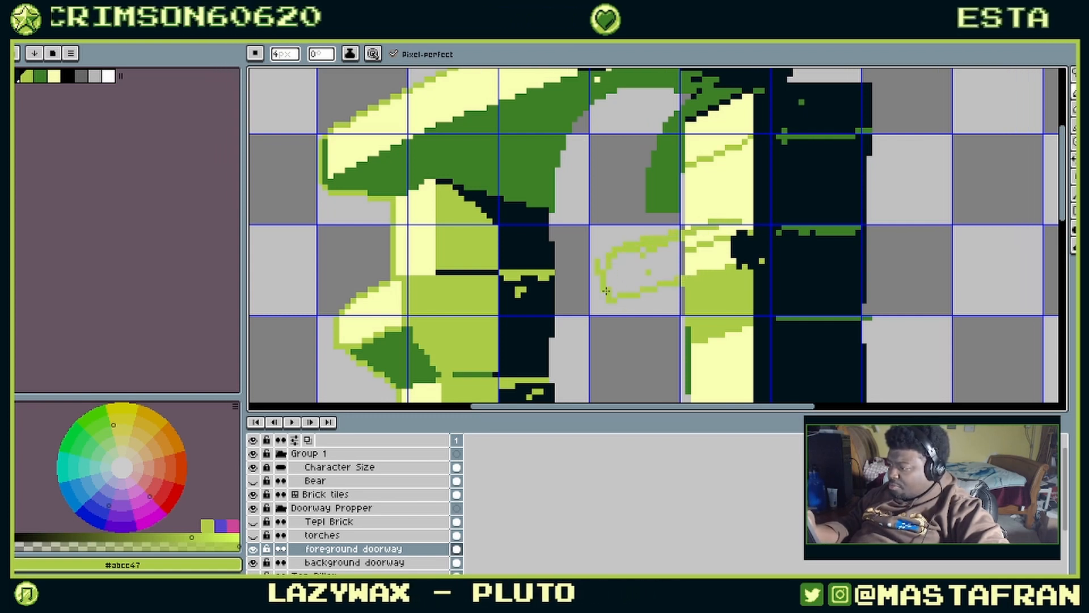
# Step: Paint near-black #00131a over the first half of the ledge line beside the pillar's dark notch
pyautogui.press('alt')
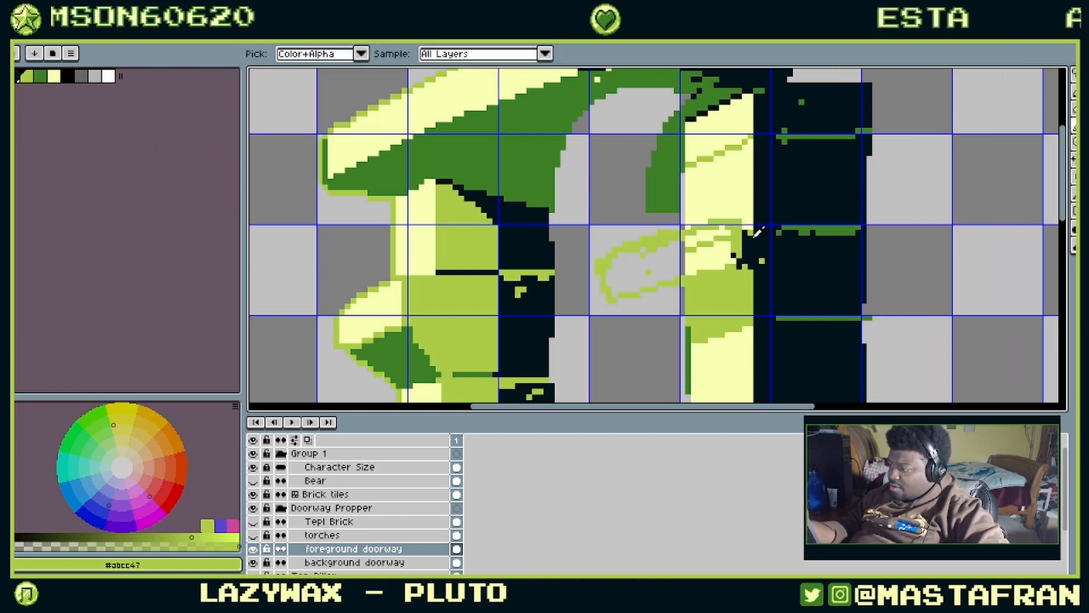
pyautogui.keyDown('alt'); pyautogui.click(755, 236); pyautogui.keyUp('alt')
pyautogui.moveTo(815, 230); pyautogui.dragTo(744, 229)
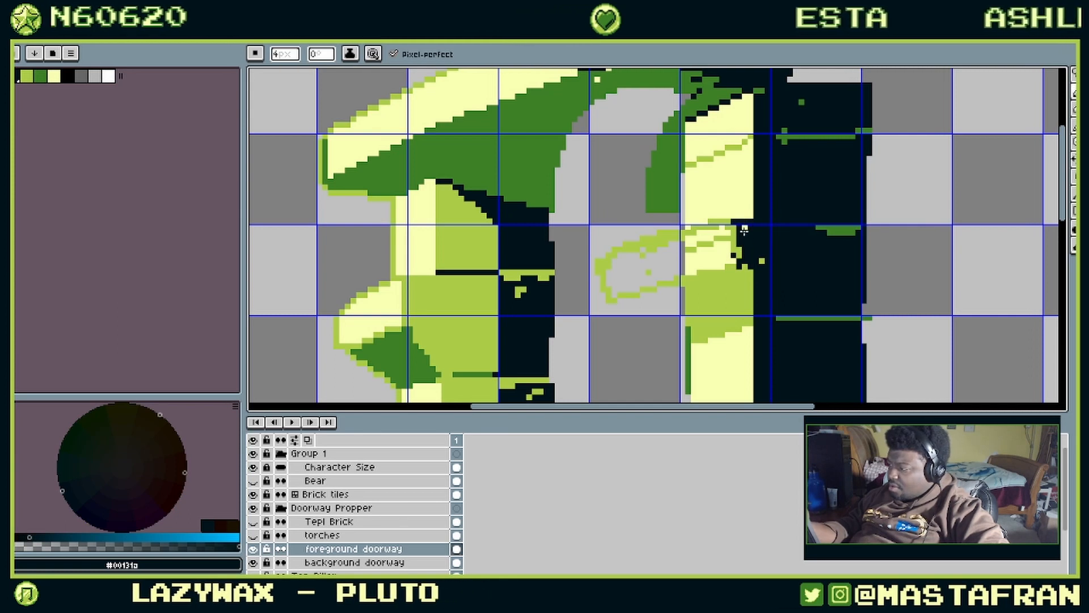
# Step: Draw the jutting stone's slanted lower edge in light green #abcc47 and fill its whole underside with dark green #3d8026
pyautogui.keyDown('alt'); pyautogui.click(617, 286); pyautogui.keyUp('alt')
pyautogui.moveTo(617, 286); pyautogui.dragTo(662, 219)
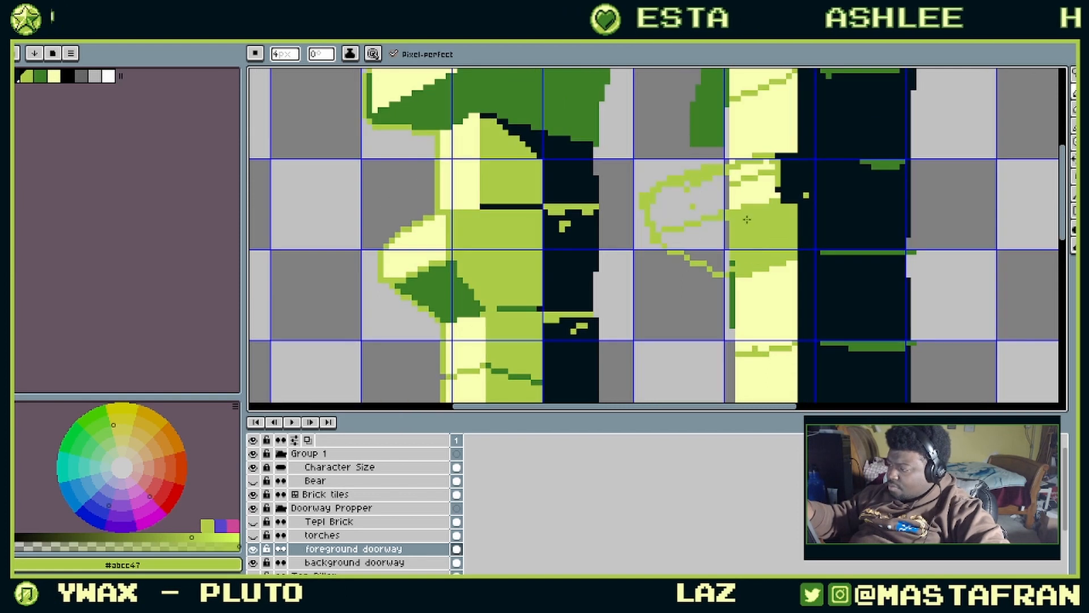
pyautogui.keyDown('alt'); pyautogui.click(715, 130); pyautogui.keyUp('alt')
pyautogui.moveTo(748, 254)
pyautogui.mouseDown()
pyautogui.moveTo(717, 273)
pyautogui.moveTo(713, 263)
pyautogui.mouseUp()
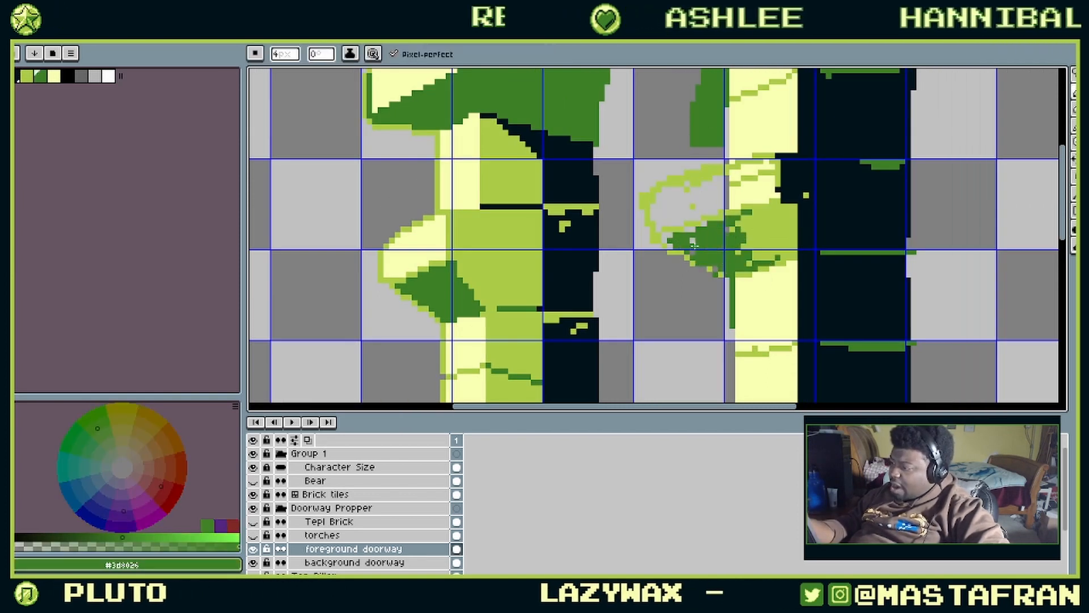
pyautogui.hotkey('ctrl', 'z')
pyautogui.press('g')
pyautogui.click(701, 244)
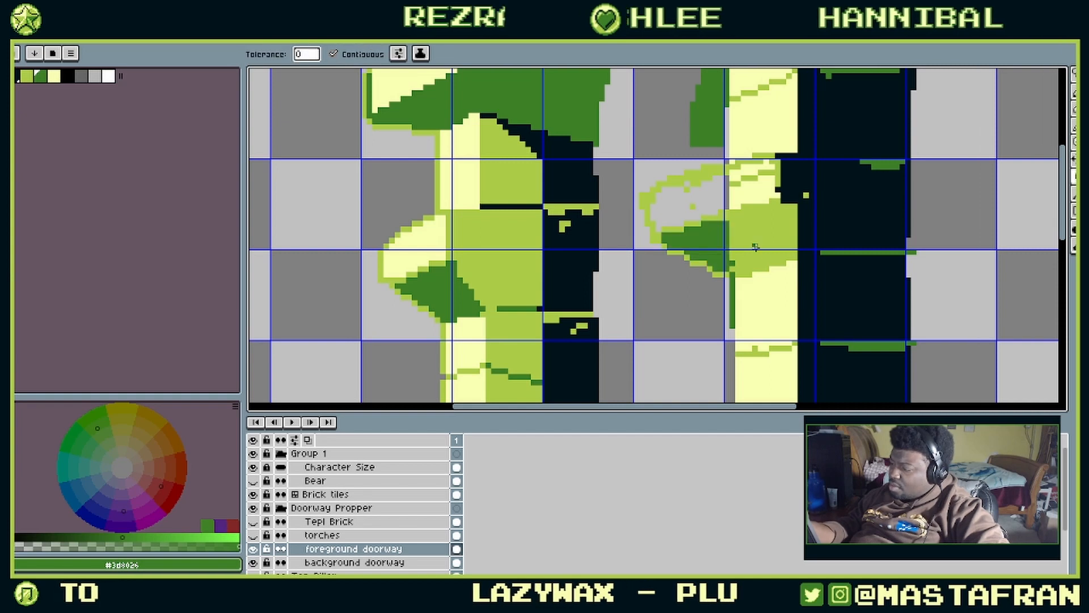
pyautogui.click(756, 247)
# Step: Try to stretch the selected foreground doorway artwork to 72 px wide, cancel the transformation, and clear the selection
pyautogui.moveTo(755, 248); pyautogui.dragTo(659, 286)
pyautogui.press('b')
pyautogui.moveTo(657, 342); pyautogui.dragTo(629, 166)
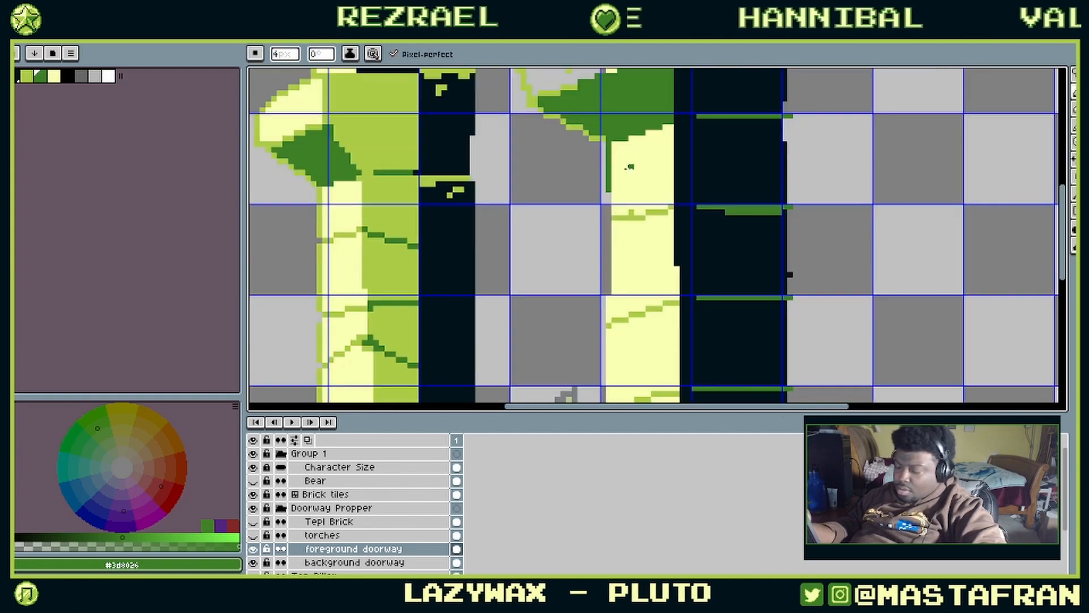
pyautogui.scroll(-4, 630, 166)
pyautogui.scroll(2, 667, 274)
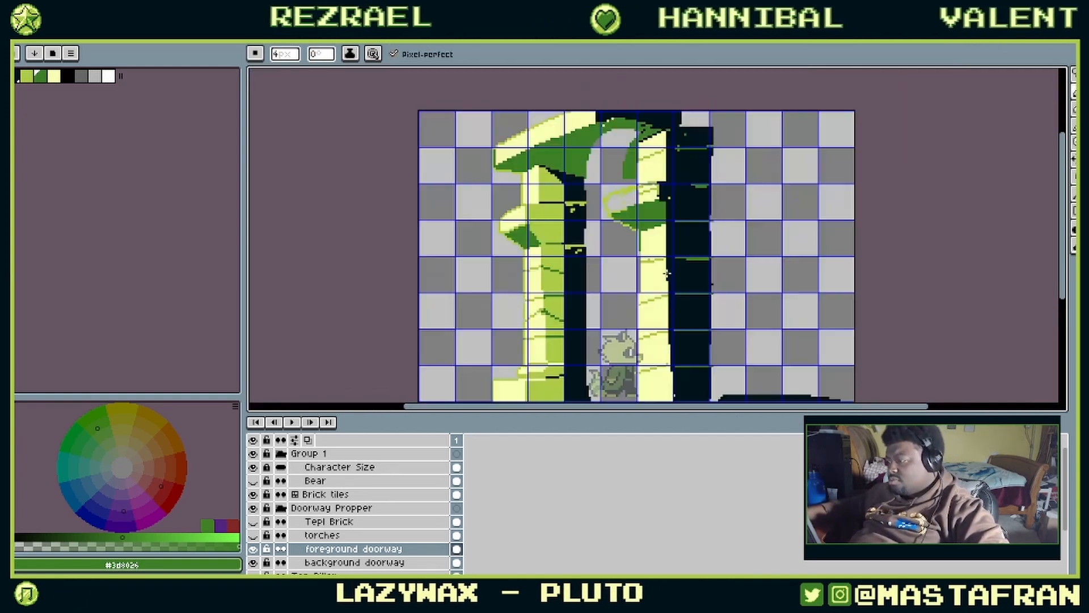
pyautogui.hotkey('ctrl', 't')
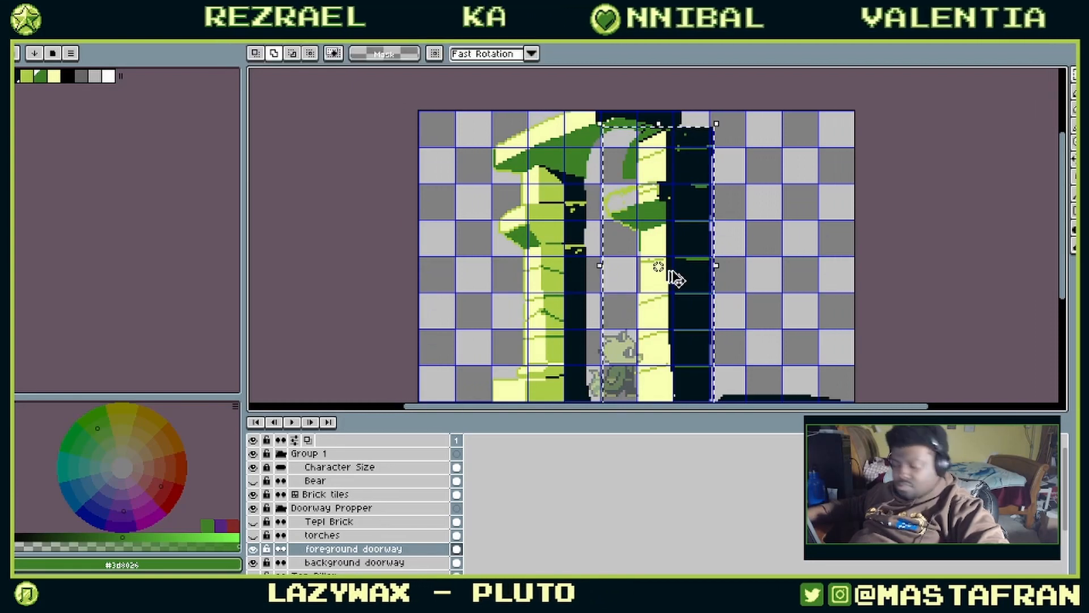
pyautogui.moveTo(719, 269); pyautogui.dragTo(768, 274)
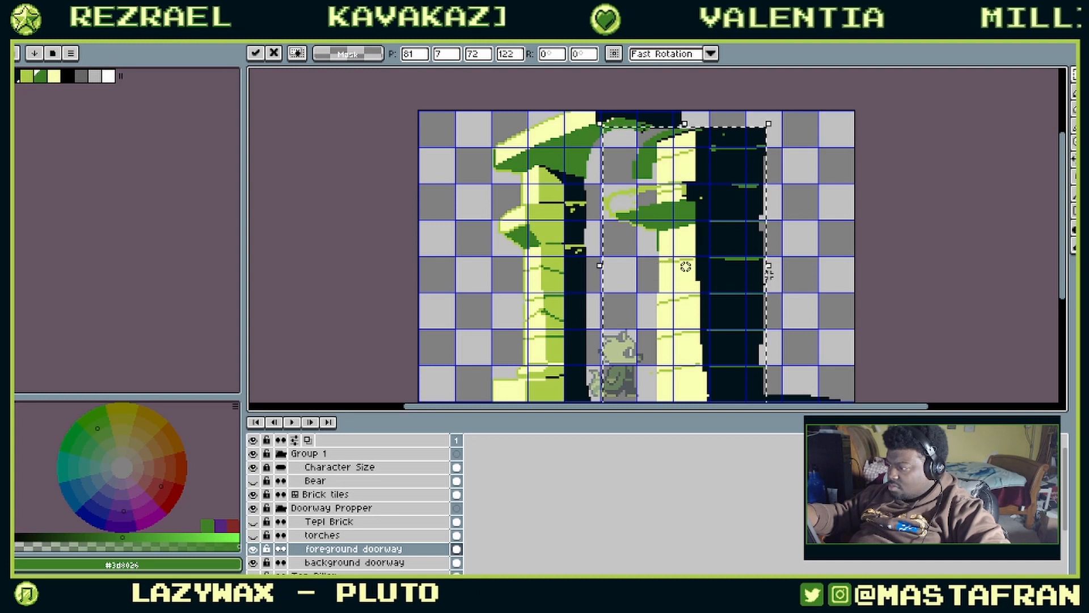
pyautogui.press('Escape')
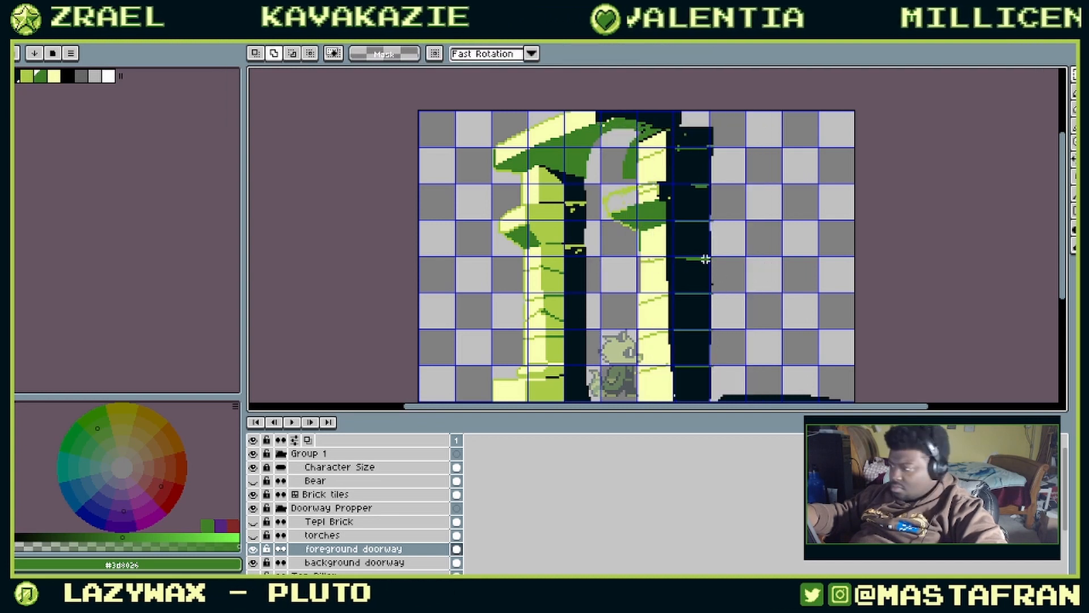
pyautogui.moveTo(696, 264); pyautogui.dragTo(758, 231)
pyautogui.hotkey('ctrl', 't')
pyautogui.hotkey('ctrl', 'd')
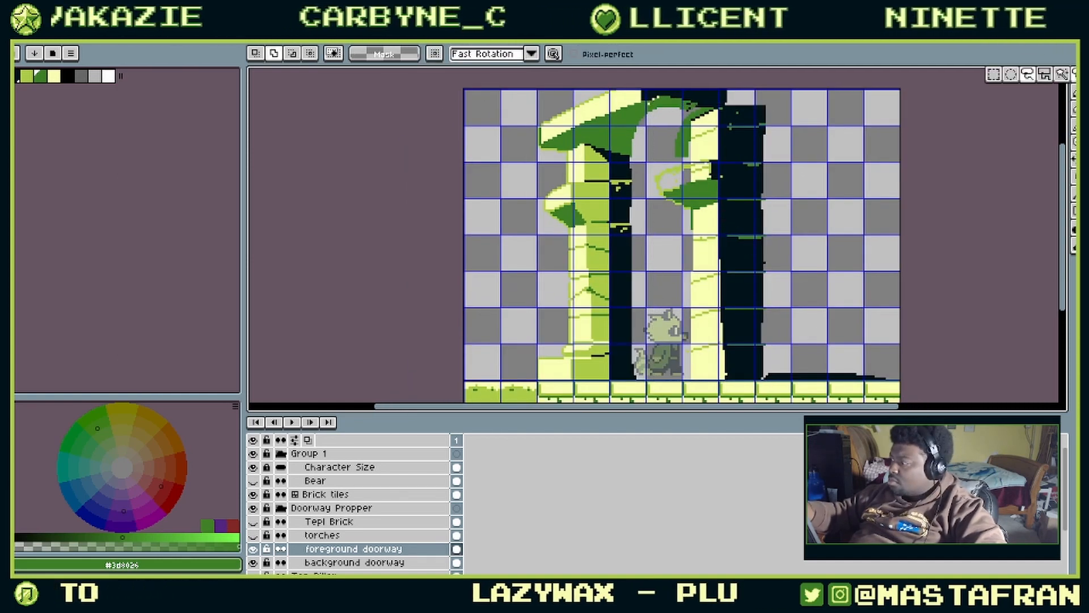
# Step: Lasso the pale pillar with its jutting stone, stretch it toward the opening to 39 px wide, and deselect
pyautogui.moveTo(721, 101); pyautogui.dragTo(647, 393)
pyautogui.hotkey('ctrl', 't')
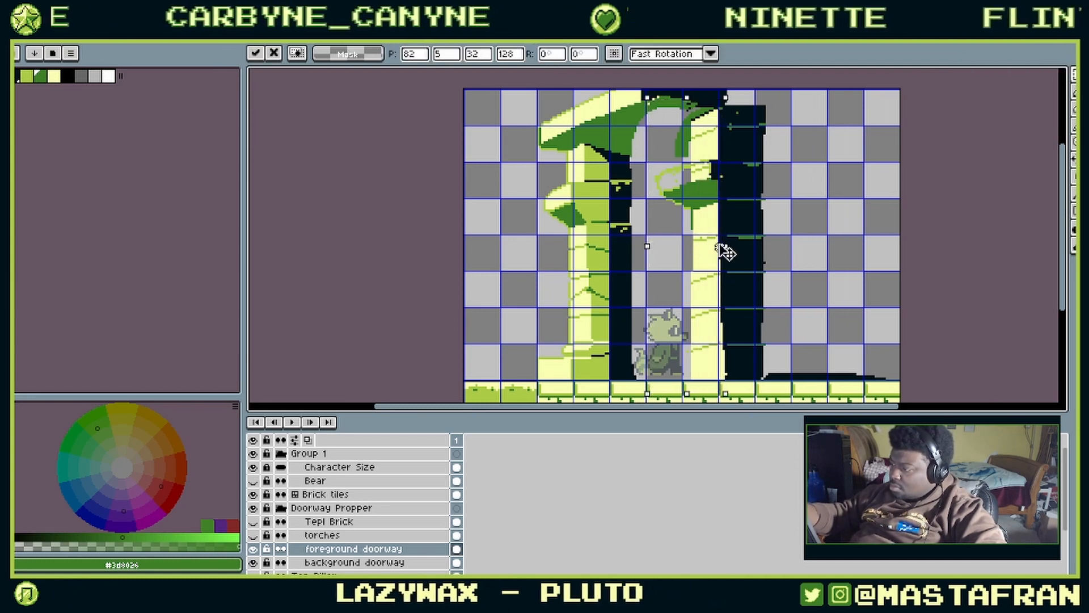
pyautogui.moveTo(647, 246); pyautogui.dragTo(631, 259)
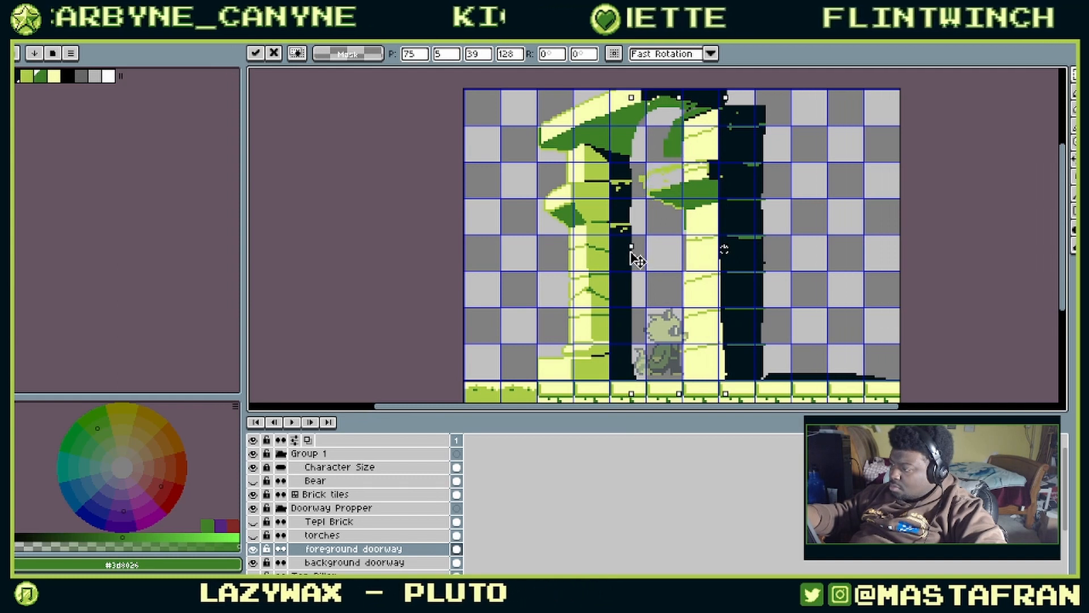
pyautogui.hotkey('ctrl', 'd')
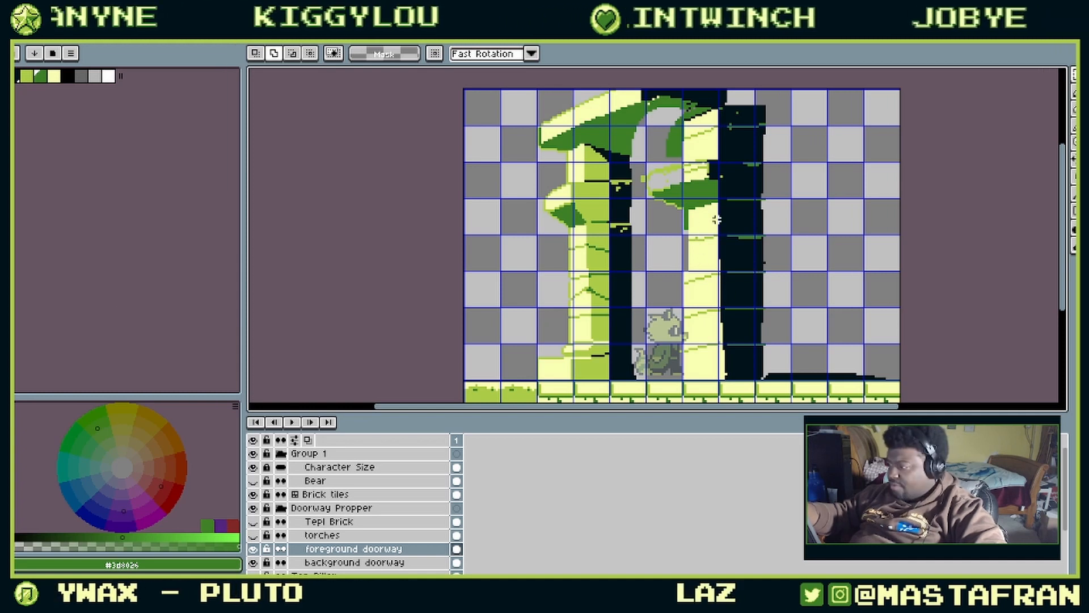
# Step: Select the stretched outer end of the jutting stone in a narrow rectangle and delete it
pyautogui.scroll(1, 716, 219)
pyautogui.scroll(1, 722, 203)
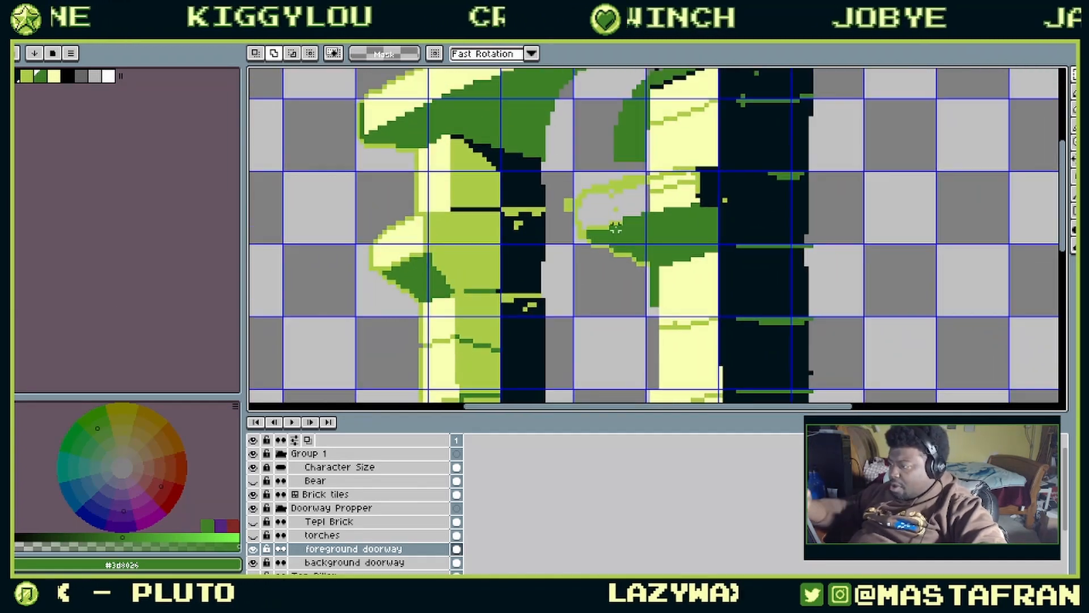
pyautogui.moveTo(551, 164); pyautogui.dragTo(634, 291)
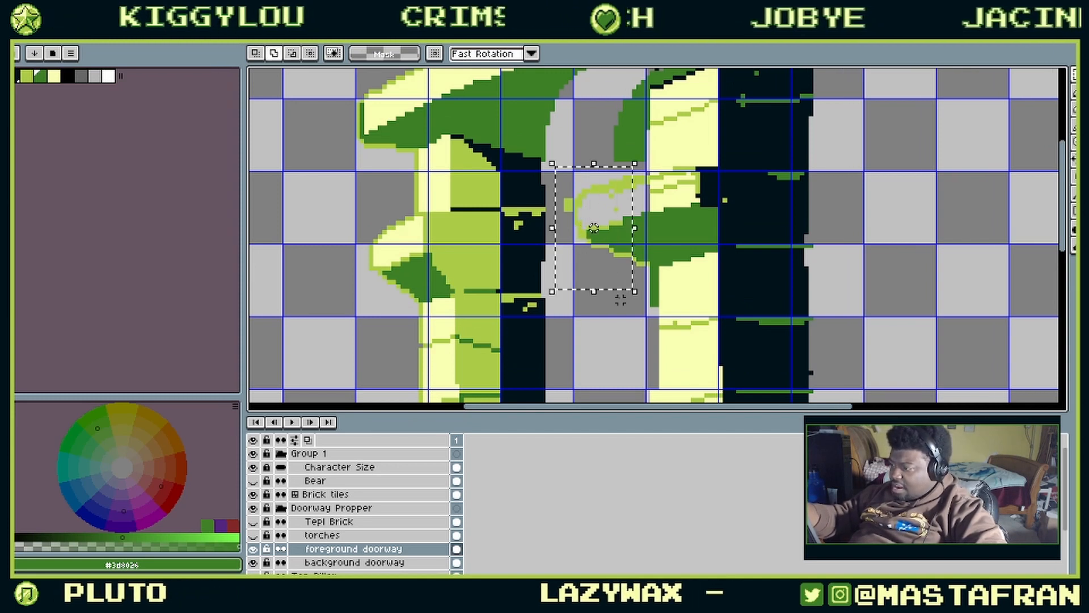
pyautogui.moveTo(552, 168); pyautogui.dragTo(607, 295)
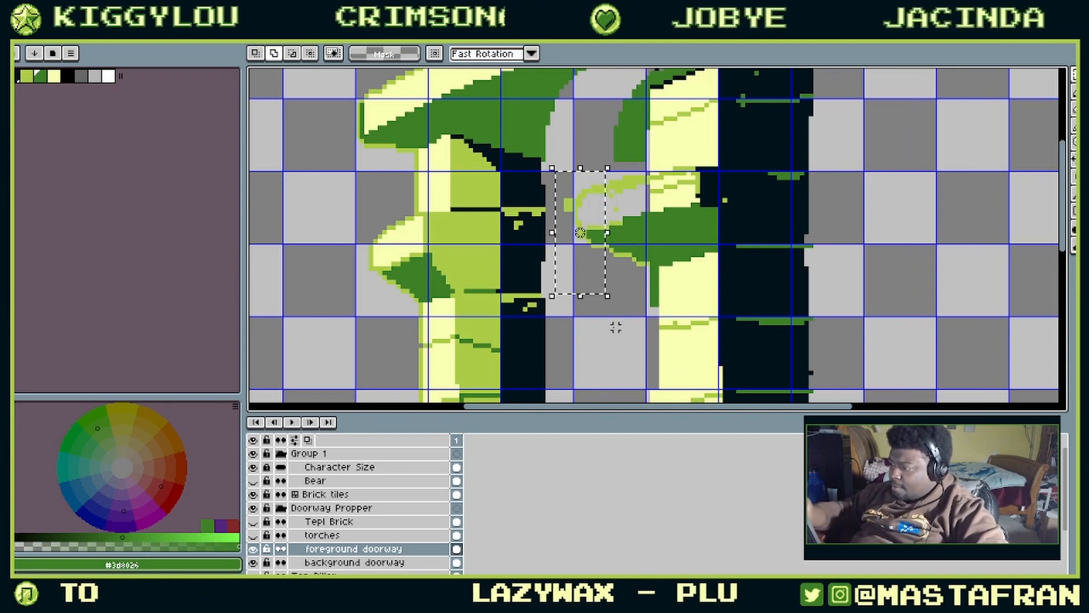
pyautogui.press('Delete')
# Step: Redraw the stone's cut end as a rounded #abcc47 outline continuing under its underside, and fill its top face with #f9ffb3
pyautogui.press('b')
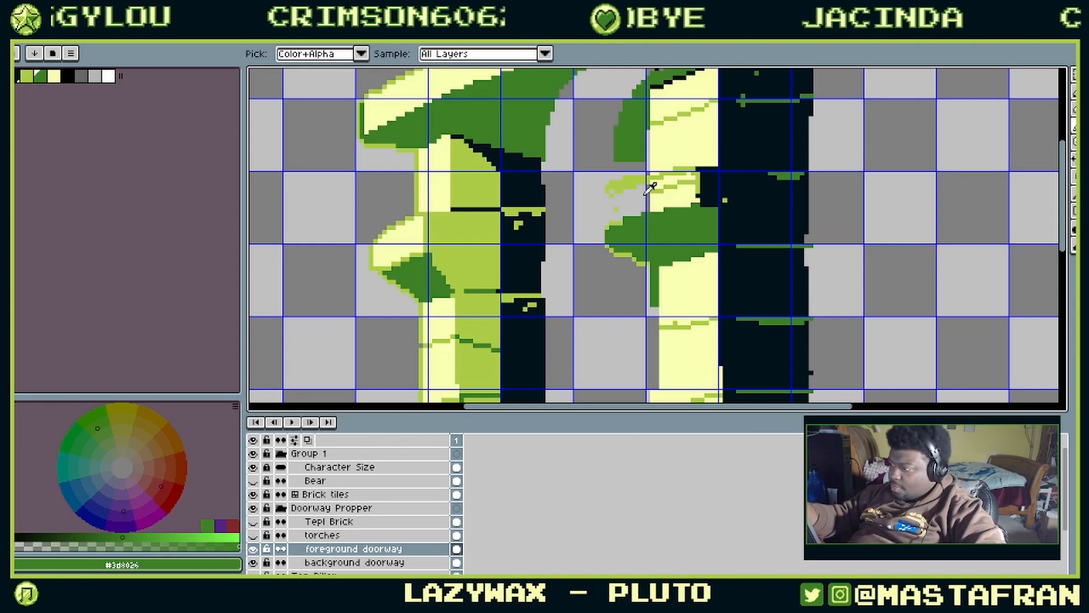
pyautogui.keyDown('alt'); pyautogui.click(610, 196); pyautogui.keyUp('alt')
pyautogui.keyDown('alt'); pyautogui.click(675, 196); pyautogui.keyUp('alt')
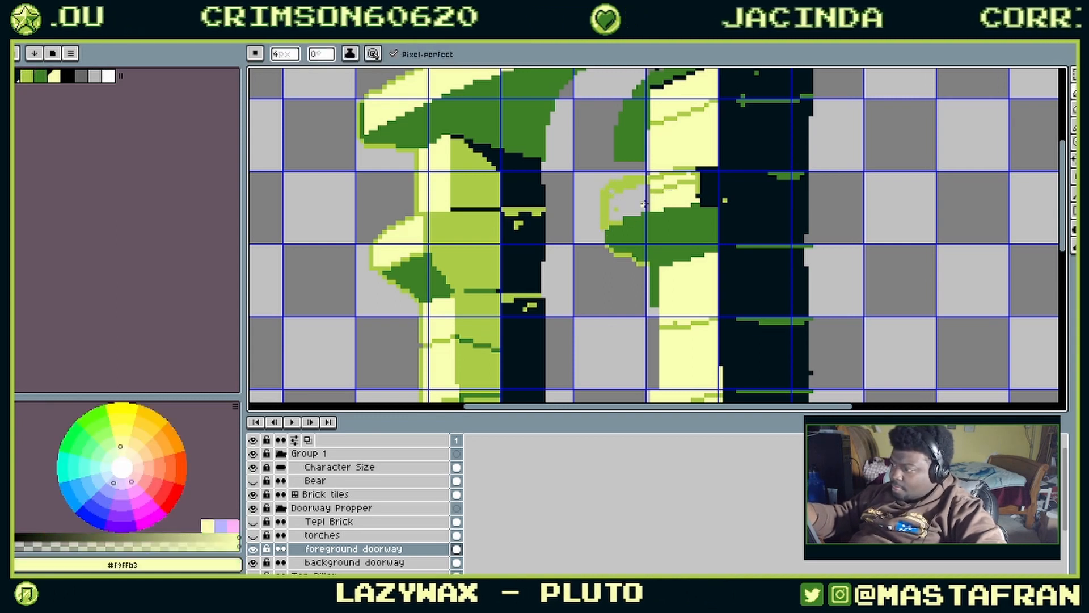
pyautogui.press('g')
pyautogui.click(631, 200)
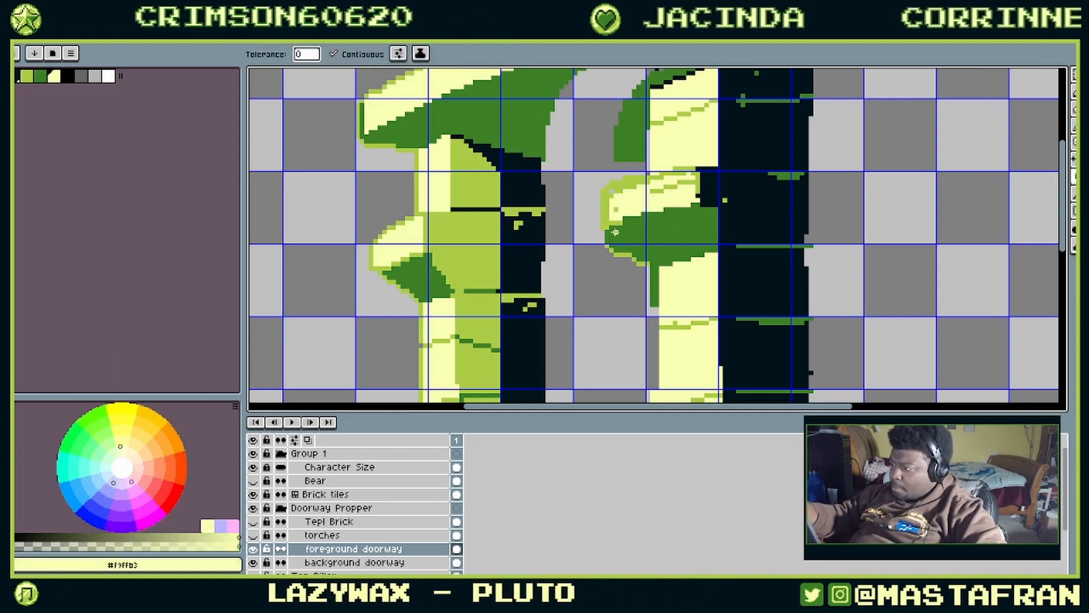
pyautogui.press('b')
pyautogui.keyDown('alt'); pyautogui.click(607, 227); pyautogui.keyUp('alt')
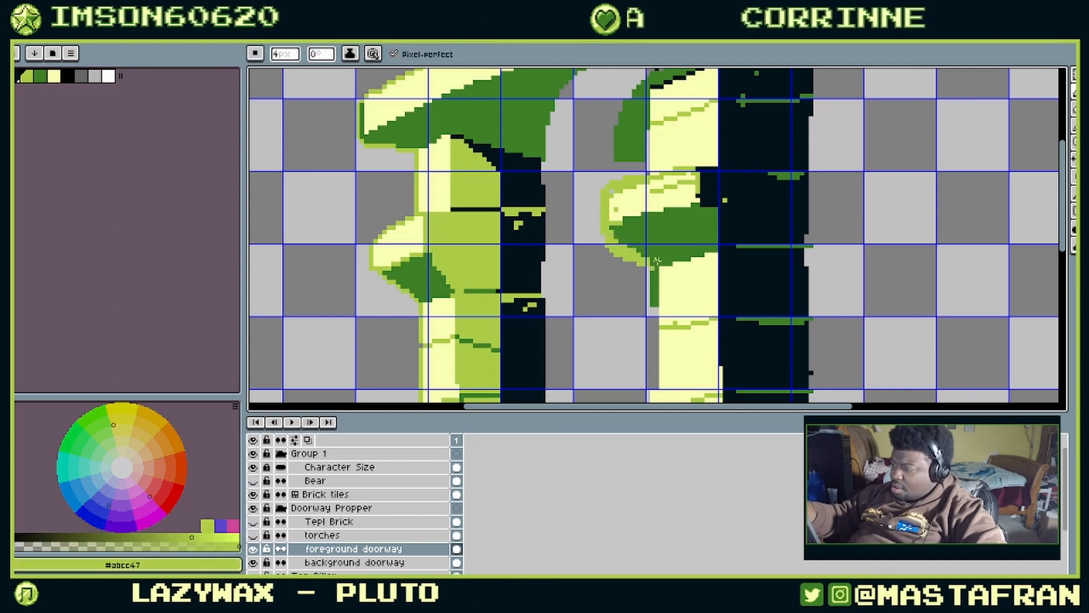
# Step: Trim the dark green strip below the jutting stone, and trace a #abcc47 outline down the pillar's outer edge to the ground
pyautogui.moveTo(691, 304); pyautogui.dragTo(705, 190)
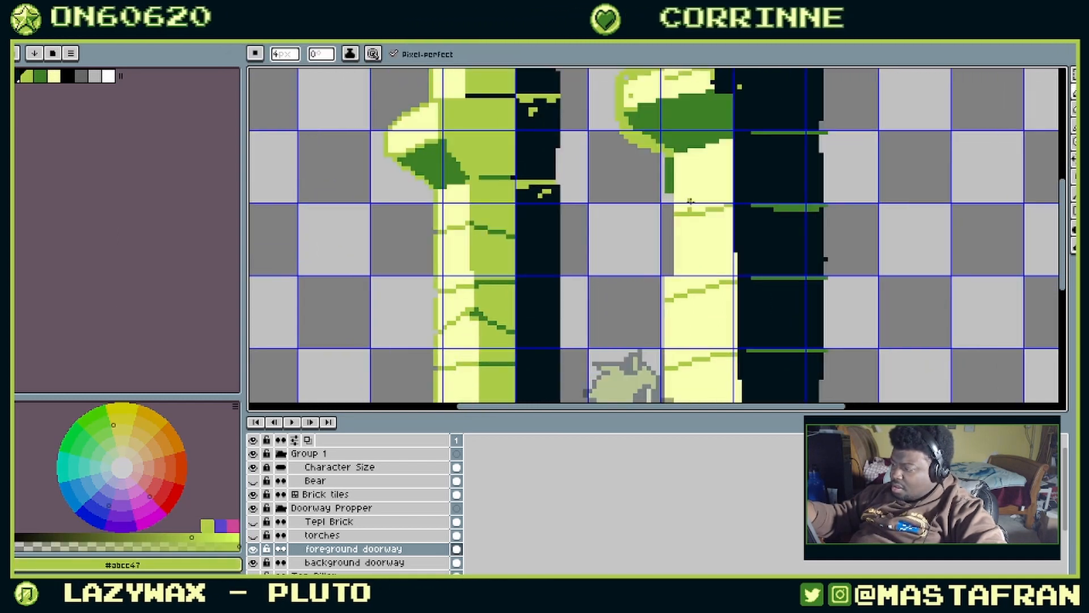
pyautogui.press('alt')
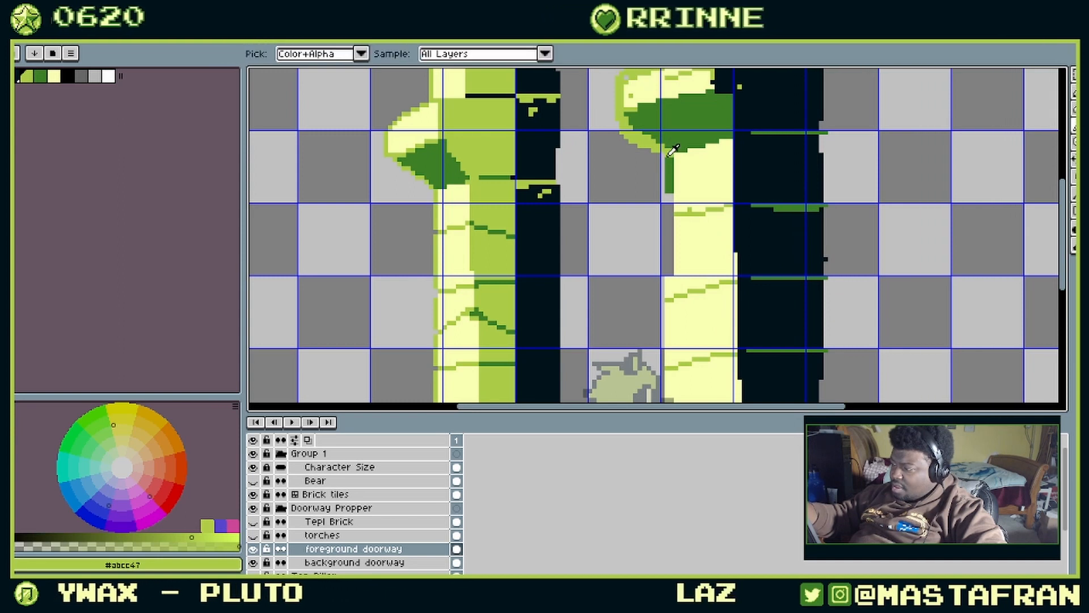
pyautogui.keyDown('alt'); pyautogui.click(661, 161); pyautogui.keyUp('alt')
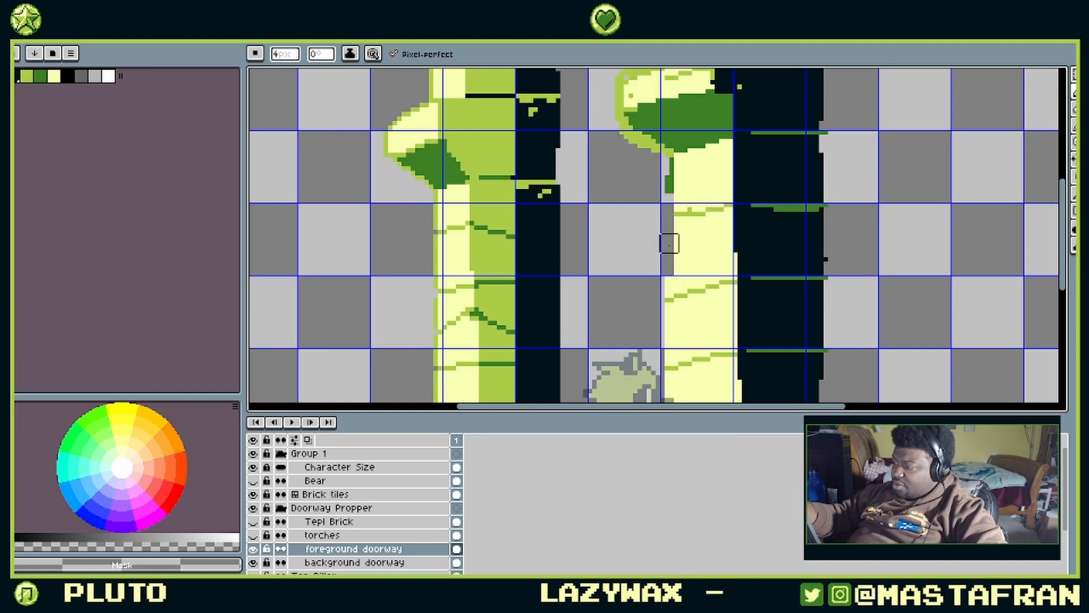
pyautogui.scroll(1, 669, 187)
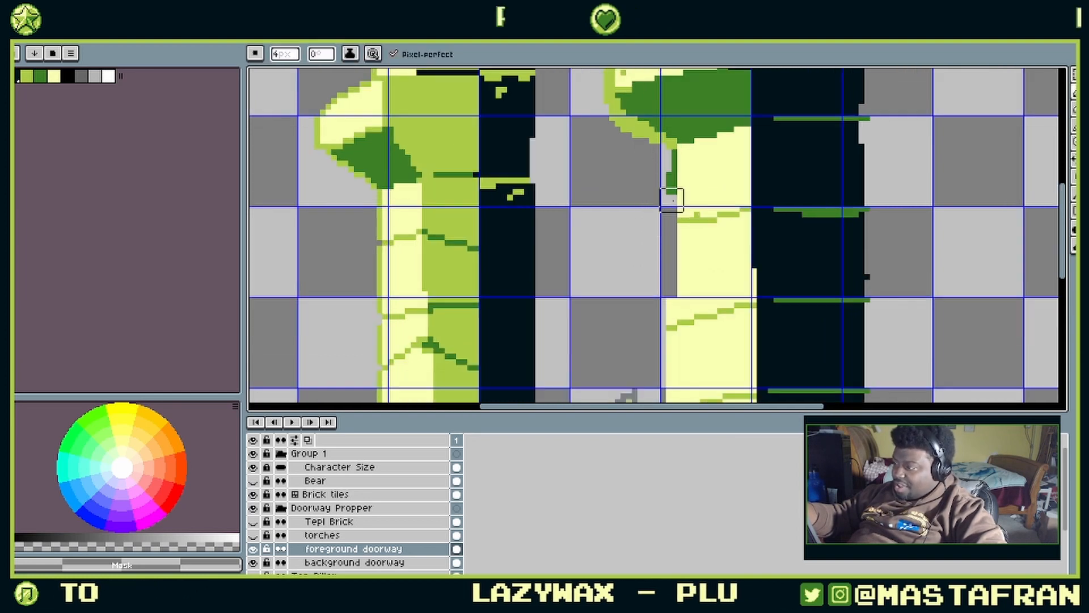
pyautogui.keyDown('alt'); pyautogui.click(672, 151); pyautogui.keyUp('alt')
pyautogui.moveTo(672, 150)
pyautogui.mouseDown()
pyautogui.moveTo(661, 173)
pyautogui.moveTo(665, 252)
pyautogui.mouseUp()
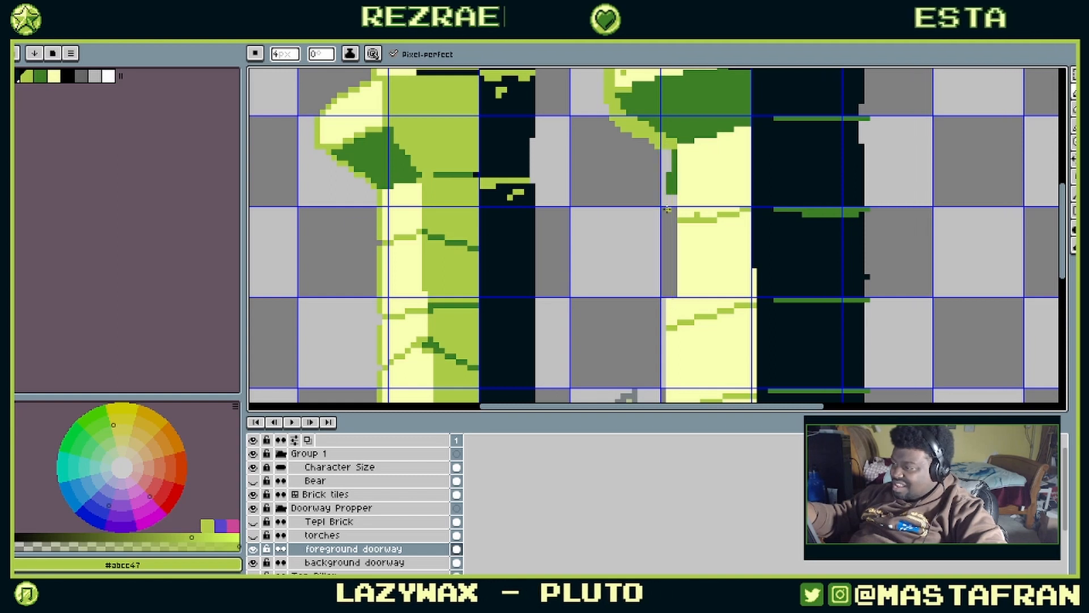
pyautogui.moveTo(670, 316); pyautogui.dragTo(664, 221)
pyautogui.moveTo(665, 345); pyautogui.dragTo(662, 164)
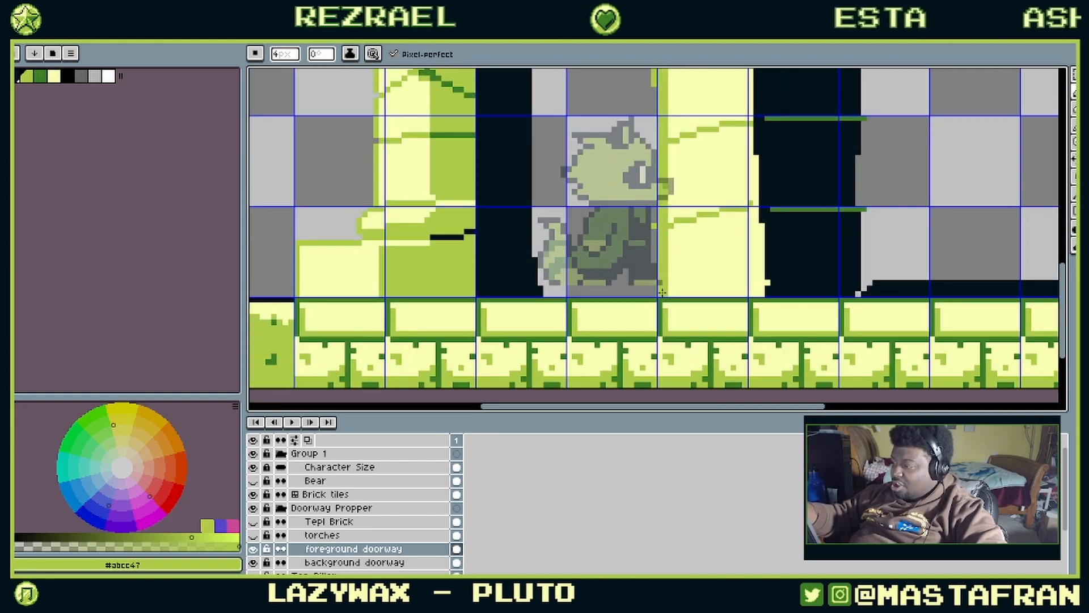
pyautogui.moveTo(738, 127); pyautogui.dragTo(690, 393)
pyautogui.moveTo(672, 199); pyautogui.dragTo(686, 284)
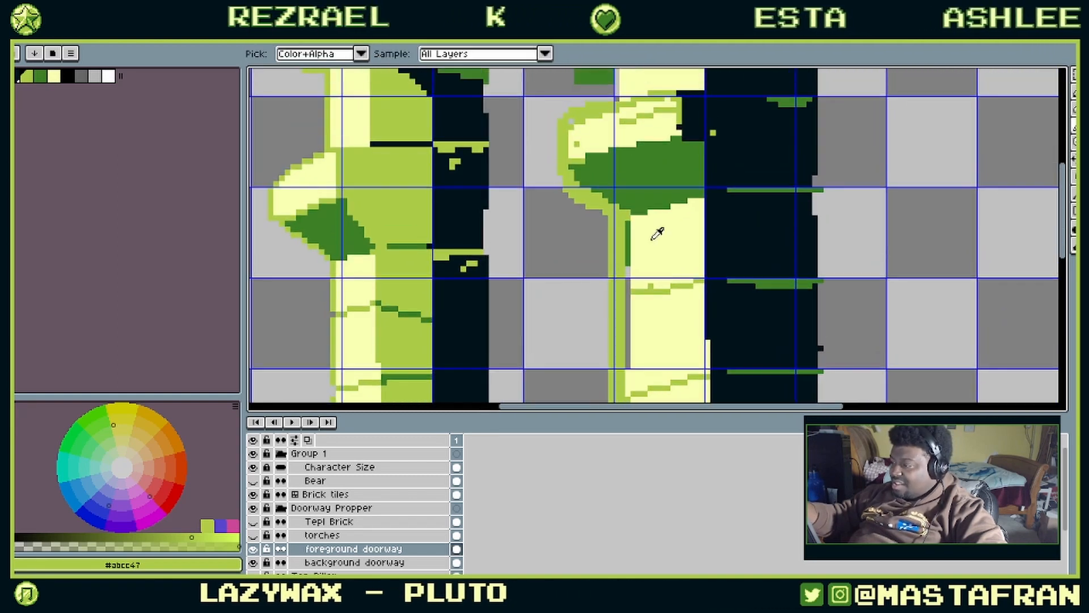
# Step: Fill the gap between the pillar's new outline and its face with #f9ffb3, covering the remaining dark green strip
pyautogui.keyDown('alt'); pyautogui.click(656, 233); pyautogui.keyUp('alt')
pyautogui.moveTo(628, 225)
pyautogui.mouseDown()
pyautogui.moveTo(629, 289)
pyautogui.moveTo(644, 251)
pyautogui.mouseUp()
pyautogui.moveTo(632, 290)
pyautogui.mouseDown()
pyautogui.moveTo(631, 226)
pyautogui.moveTo(626, 311)
pyautogui.mouseUp()
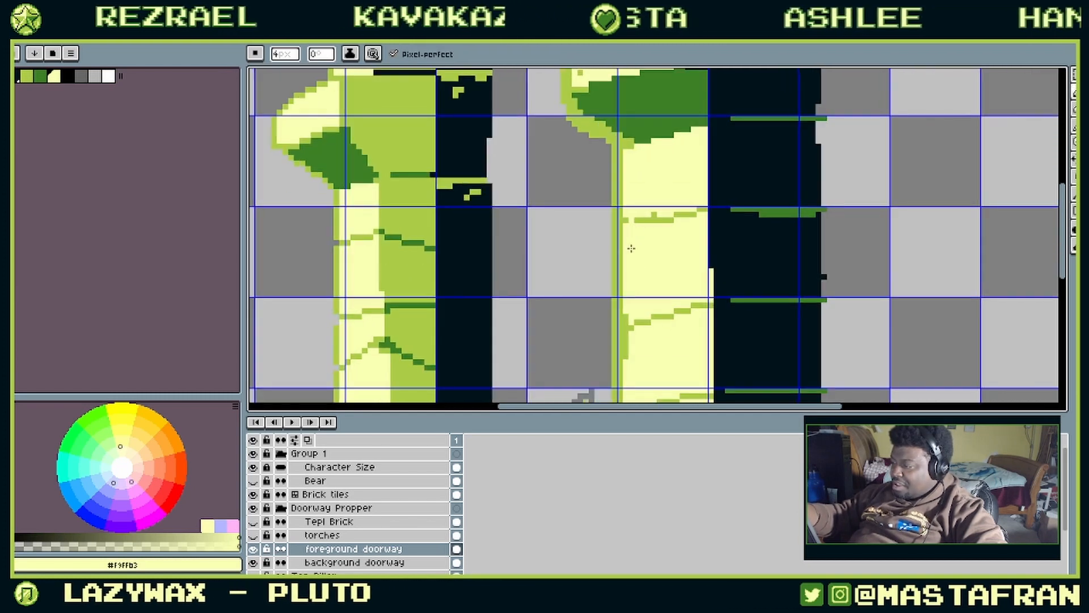
pyautogui.moveTo(633, 368); pyautogui.dragTo(636, 291)
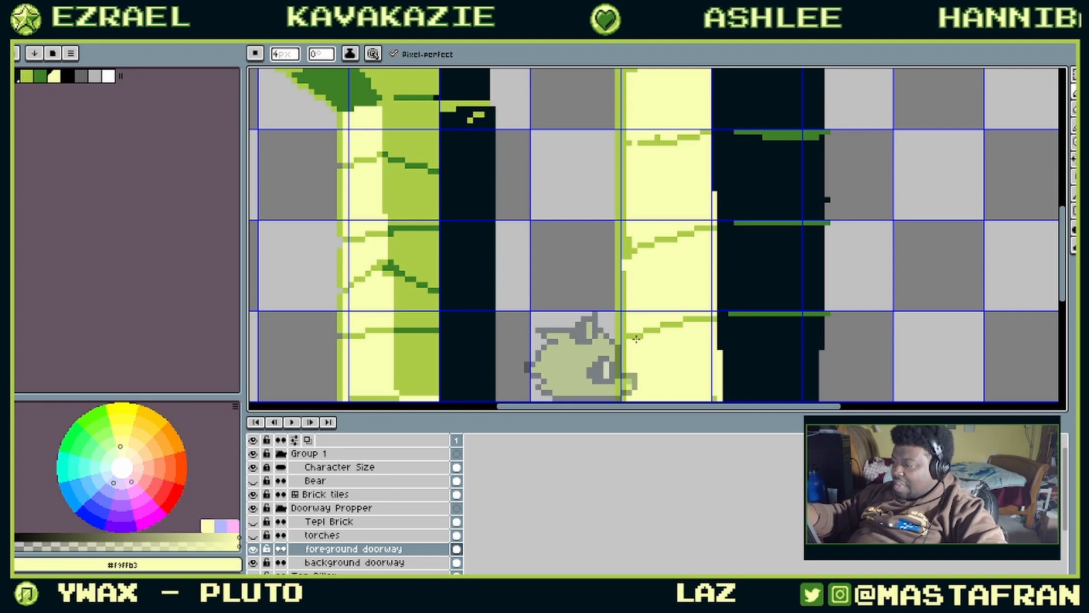
pyautogui.moveTo(636, 339)
pyautogui.mouseDown()
pyautogui.moveTo(638, 278)
pyautogui.moveTo(636, 347)
pyautogui.mouseUp()
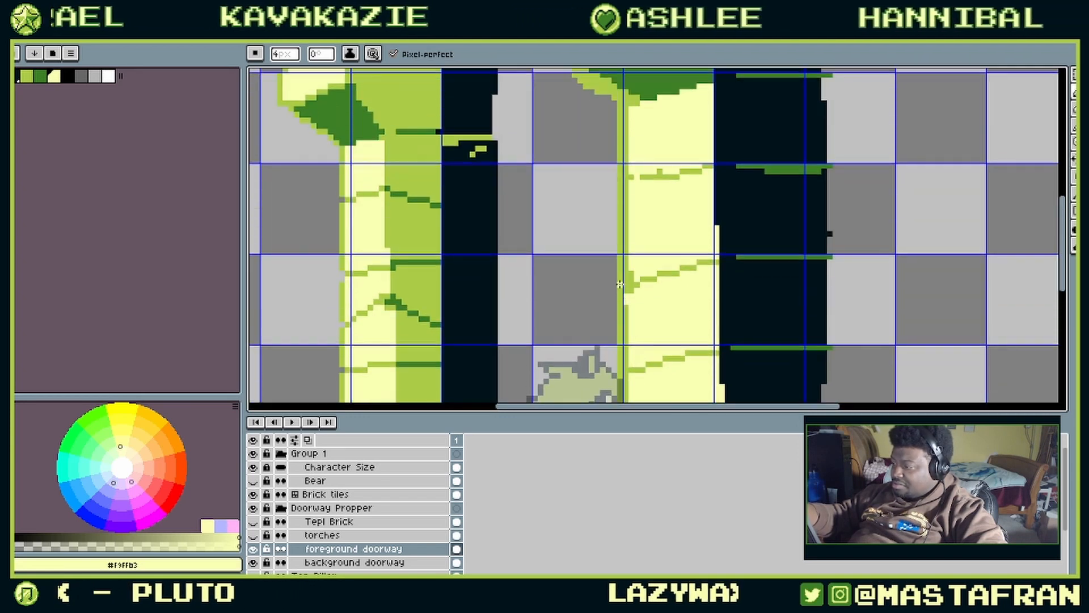
pyautogui.press('v')
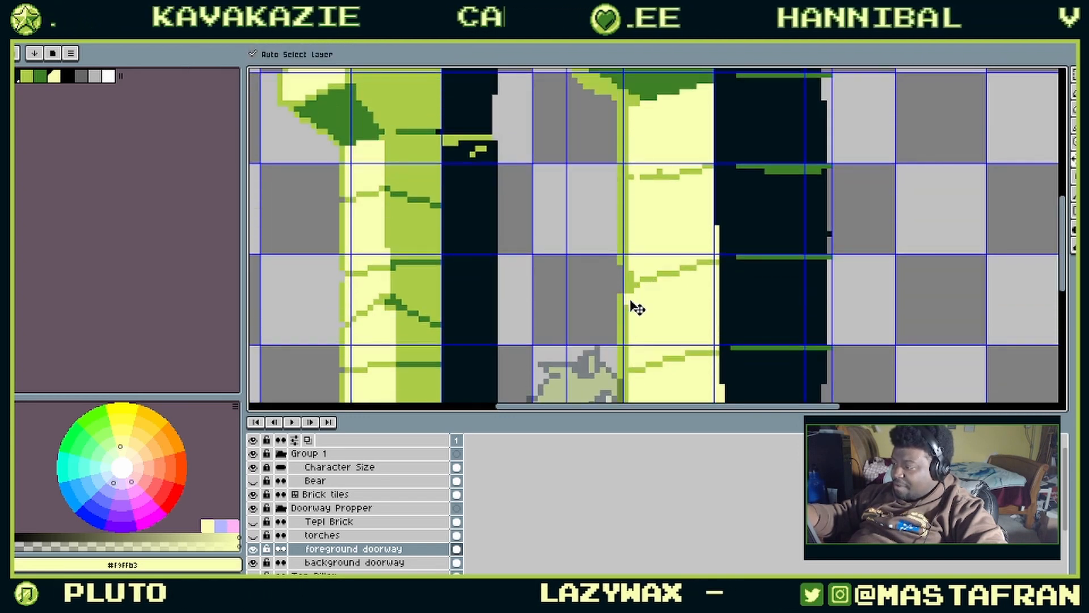
pyautogui.press('b')
# Step: Touch up the lower end of the pillar's outer outline near the ground using #abcc47 and #f9ffb3
pyautogui.moveTo(642, 344); pyautogui.dragTo(691, 142)
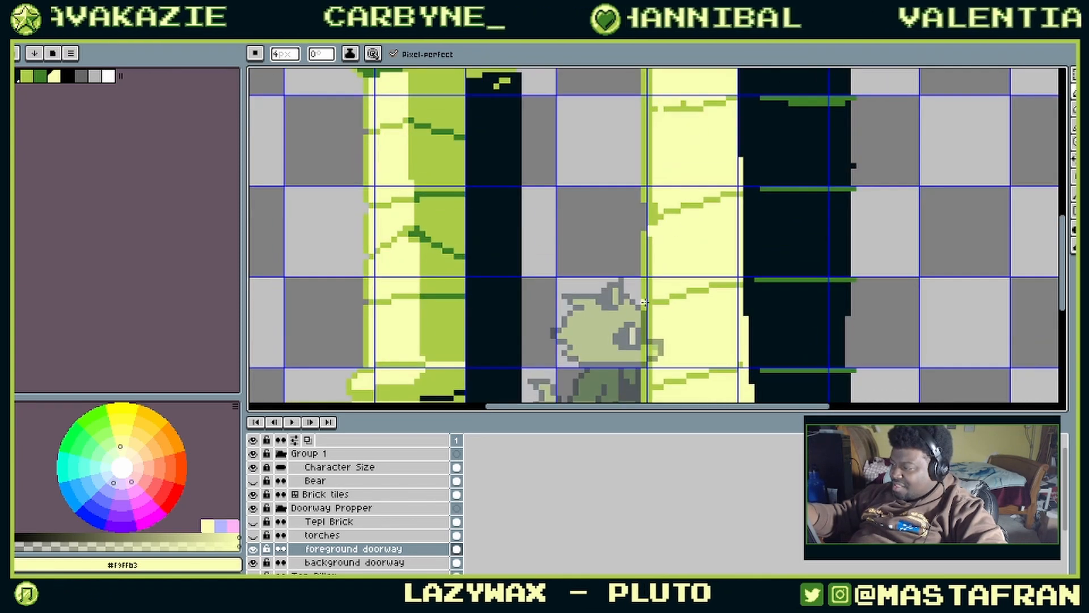
pyautogui.scroll(-3, 697, 296)
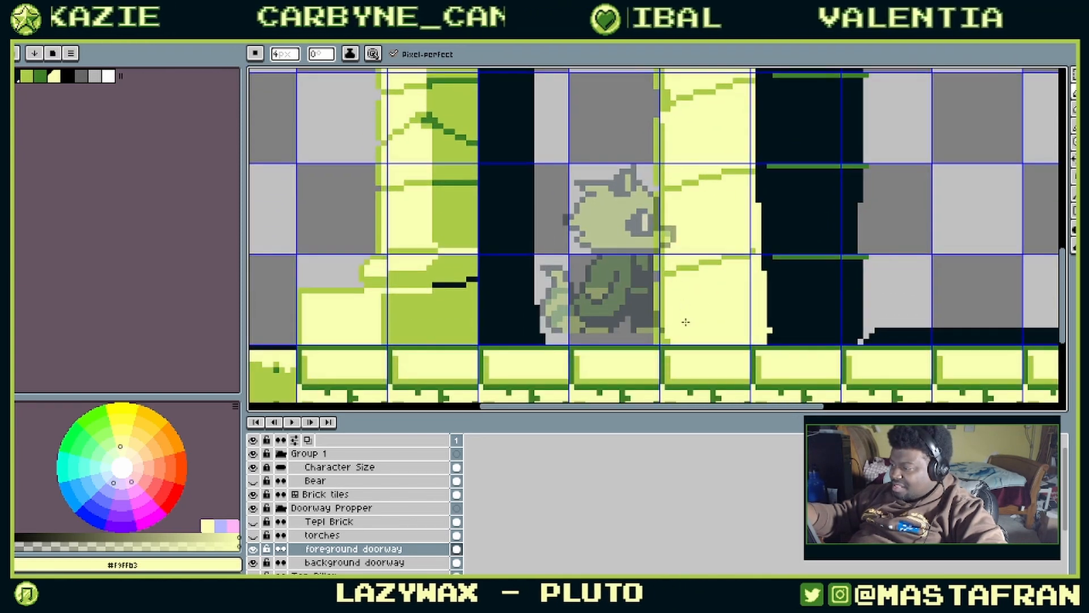
pyautogui.press('i')
pyautogui.click(662, 298)
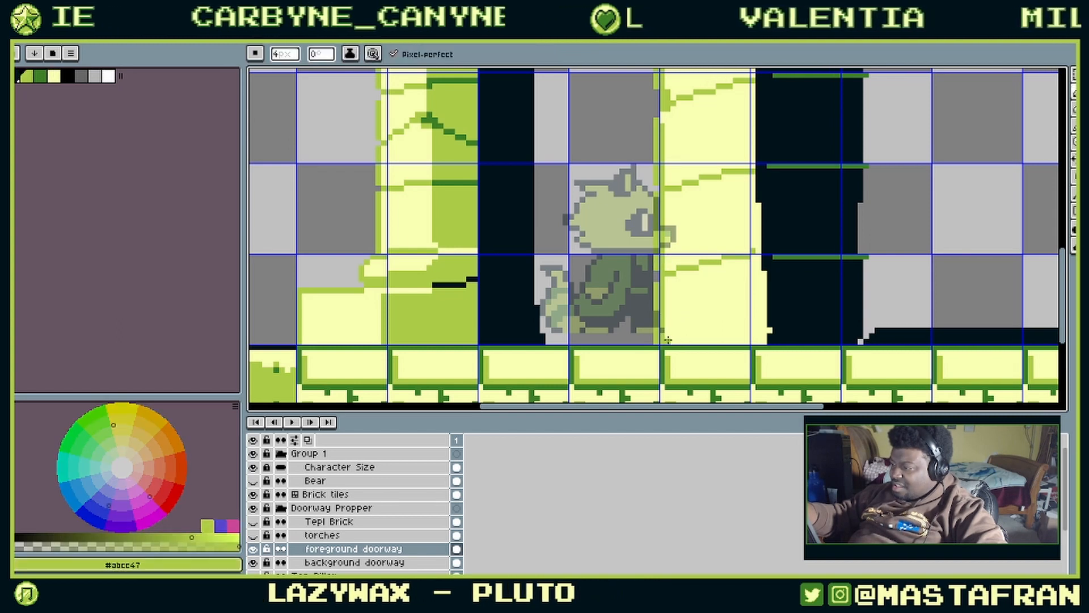
pyautogui.press('i')
pyautogui.click(665, 328)
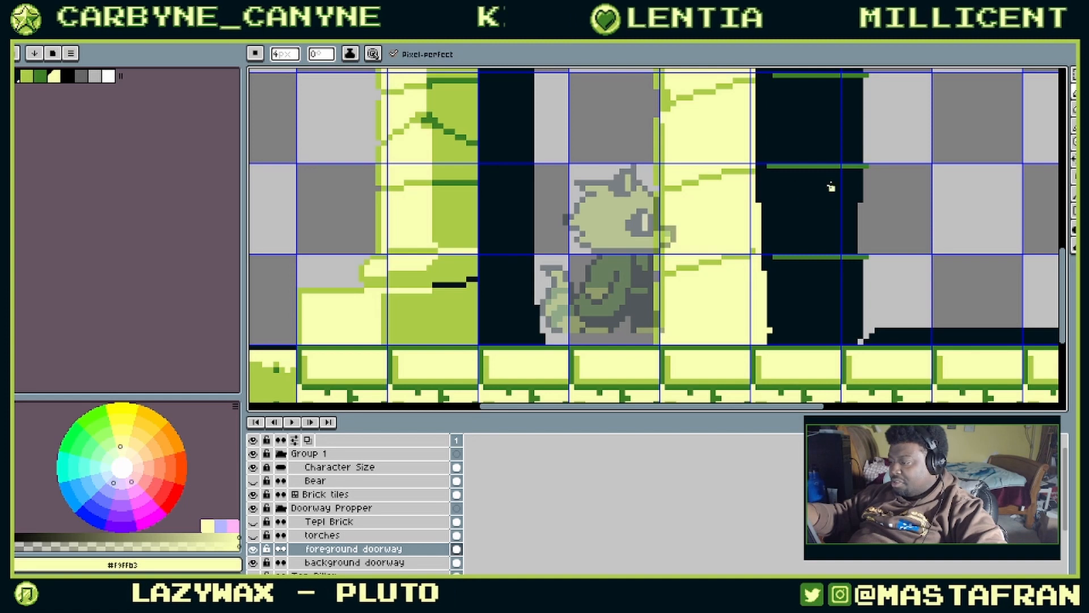
# Step: Straighten the flared edge at the pillar's base by painting over the protruding pale pixels with #00131a
pyautogui.moveTo(737, 245); pyautogui.dragTo(728, 329)
pyautogui.moveTo(793, 316); pyautogui.dragTo(760, 185)
pyautogui.press('i')
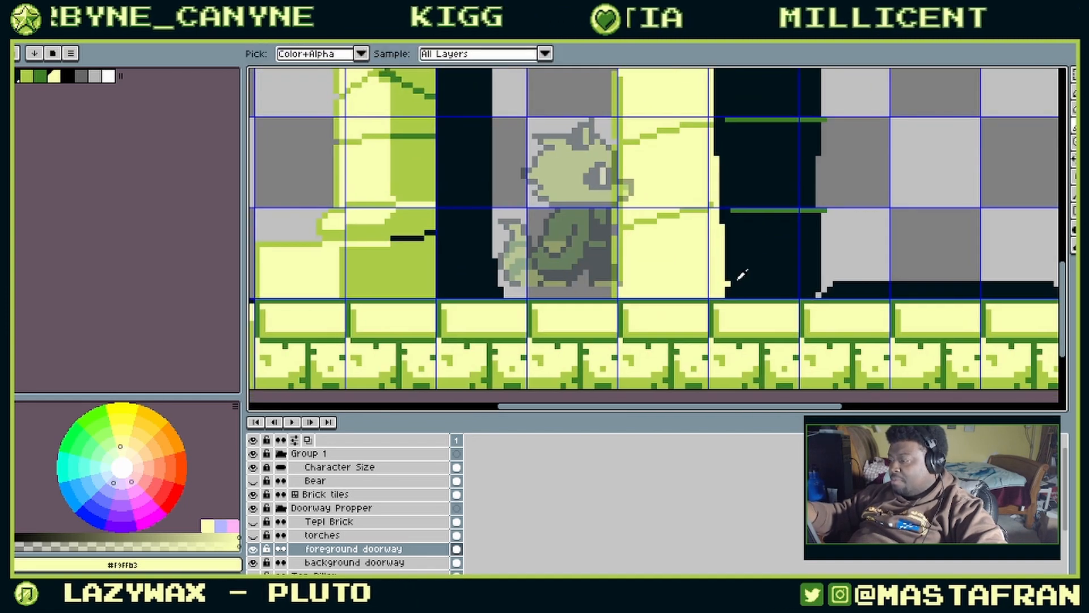
pyautogui.click(738, 278)
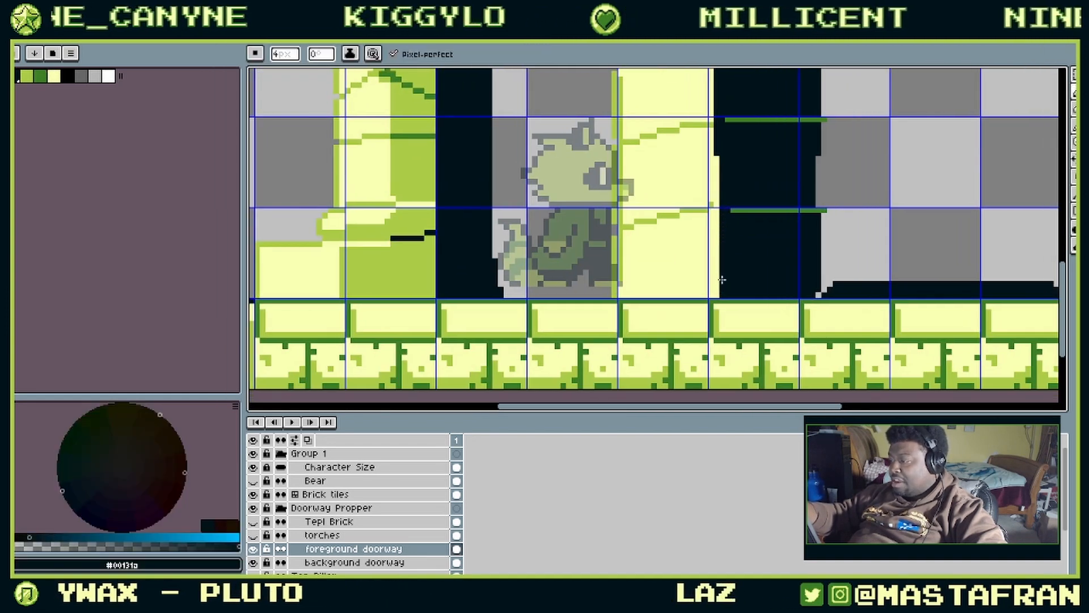
pyautogui.moveTo(721, 280); pyautogui.dragTo(719, 333)
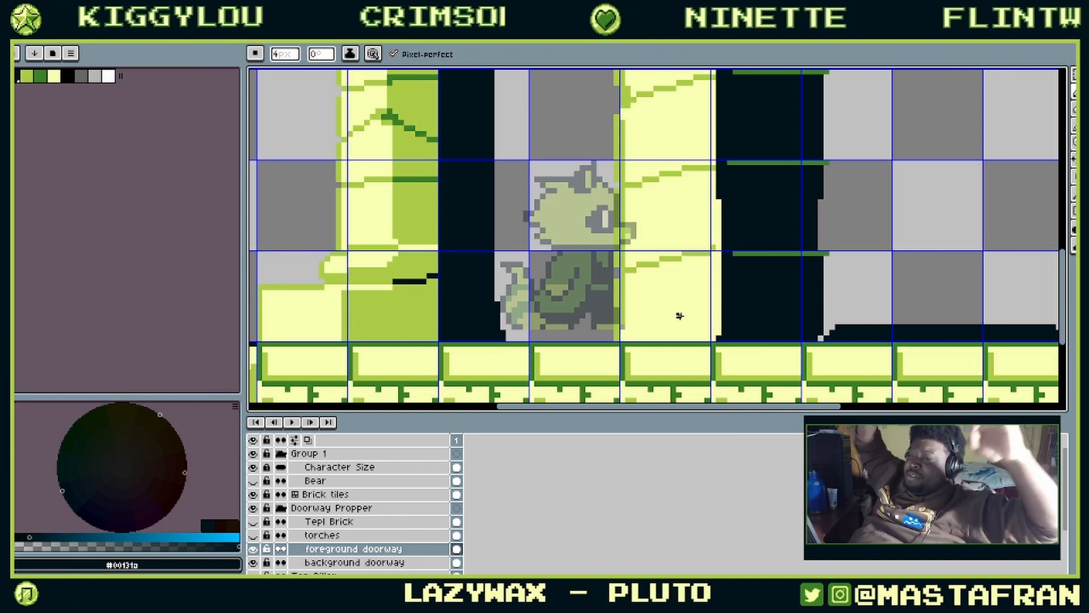
# Step: Sketch two overlapping dark circles on the empty canvas beside the doorway, filling the overlap dark green, one circle pale yellow and the other light green
pyautogui.moveTo(679, 316); pyautogui.dragTo(435, 399)
pyautogui.moveTo(798, 149); pyautogui.dragTo(658, 277)
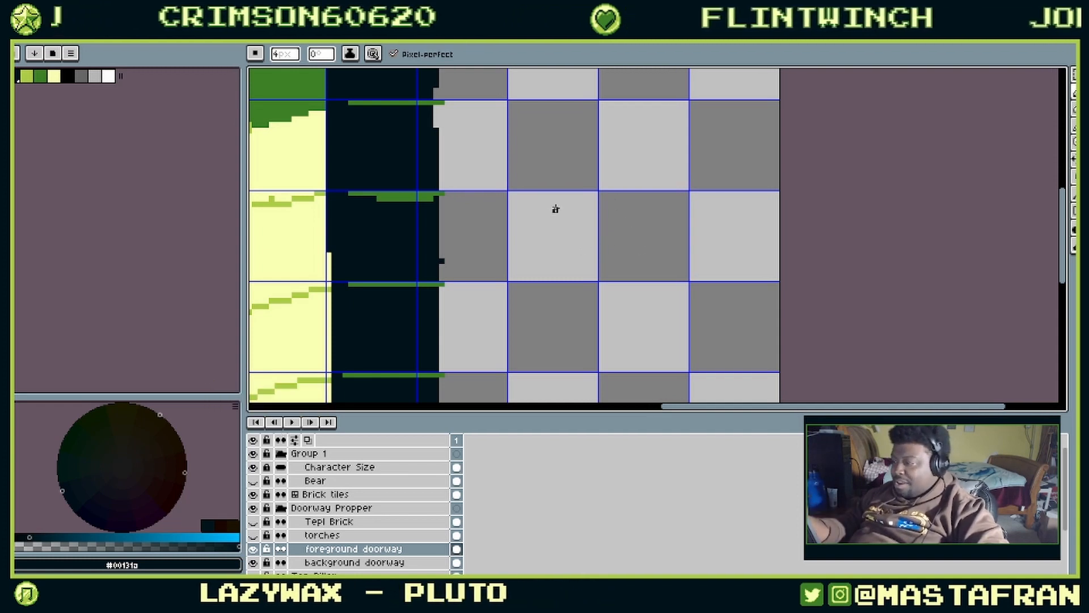
pyautogui.moveTo(567, 193)
pyautogui.mouseDown()
pyautogui.moveTo(590, 294)
pyautogui.moveTo(522, 199)
pyautogui.moveTo(634, 172)
pyautogui.mouseUp()
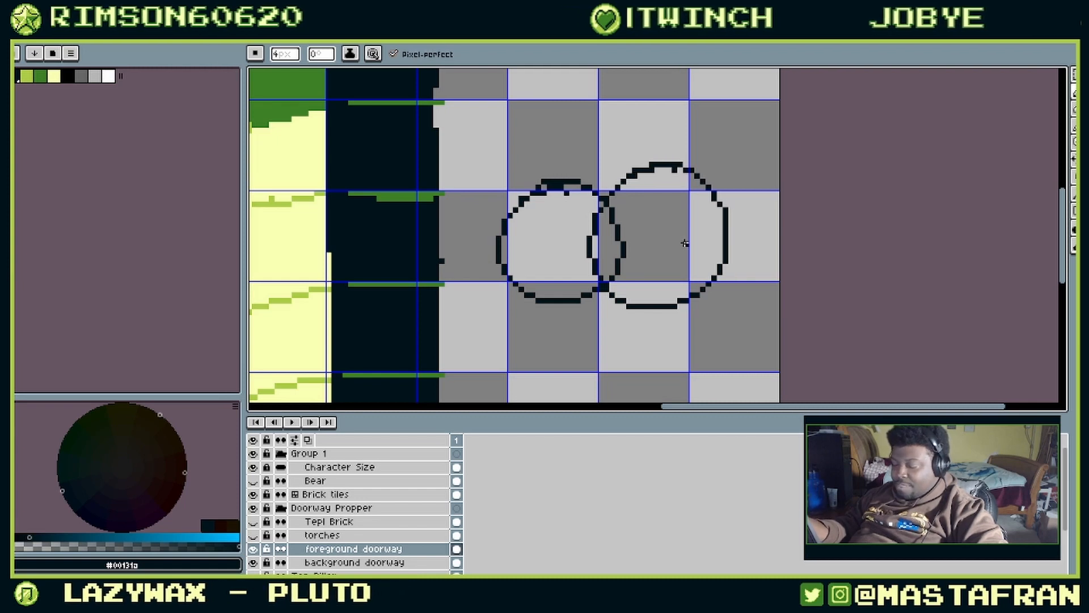
pyautogui.press('g')
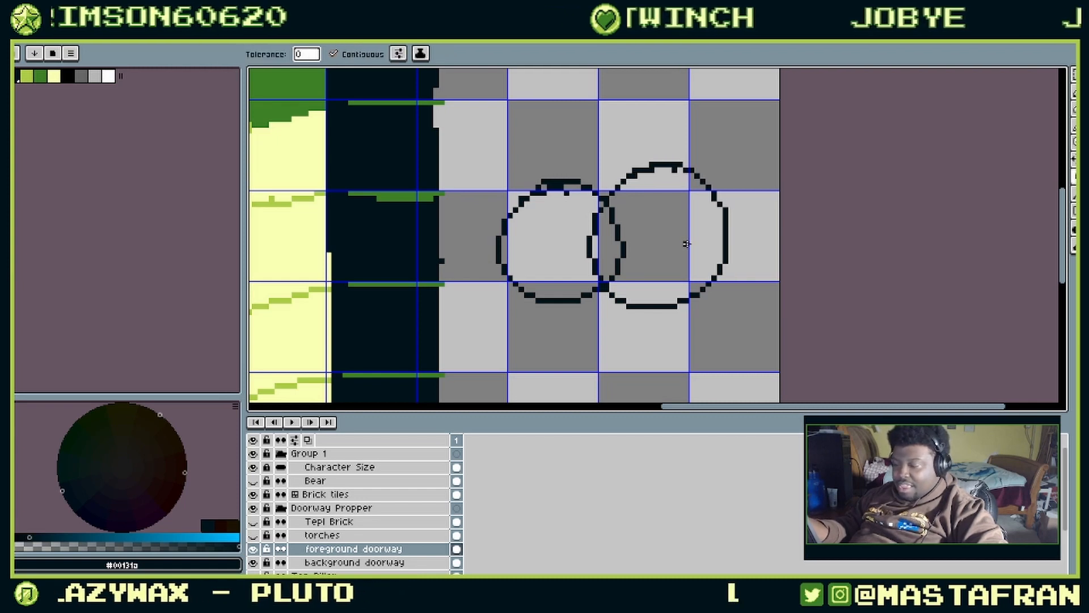
pyautogui.click(41, 76)
pyautogui.click(605, 244)
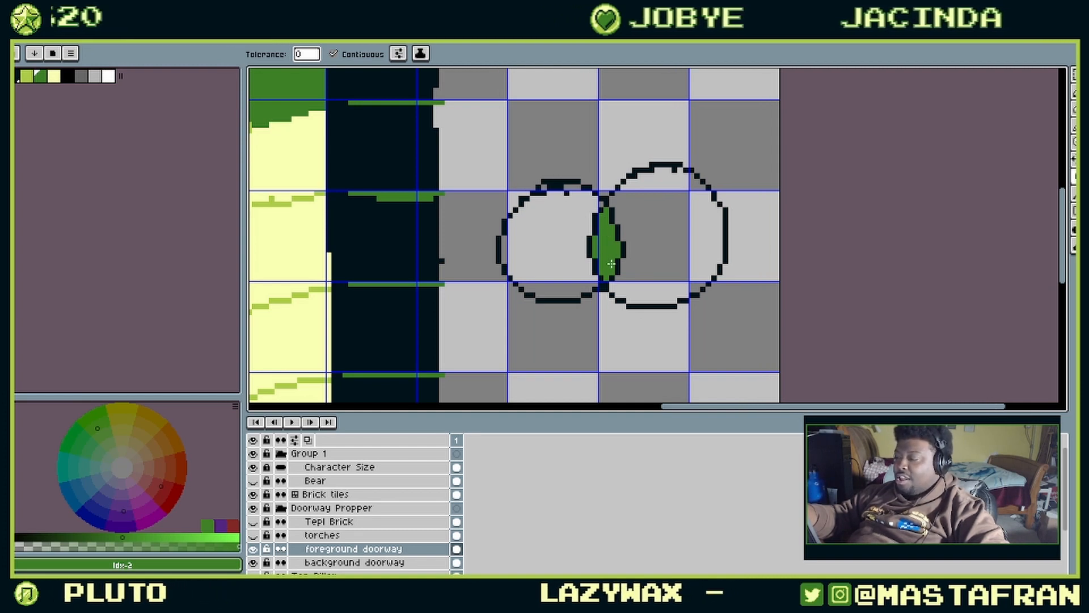
pyautogui.click(54, 76)
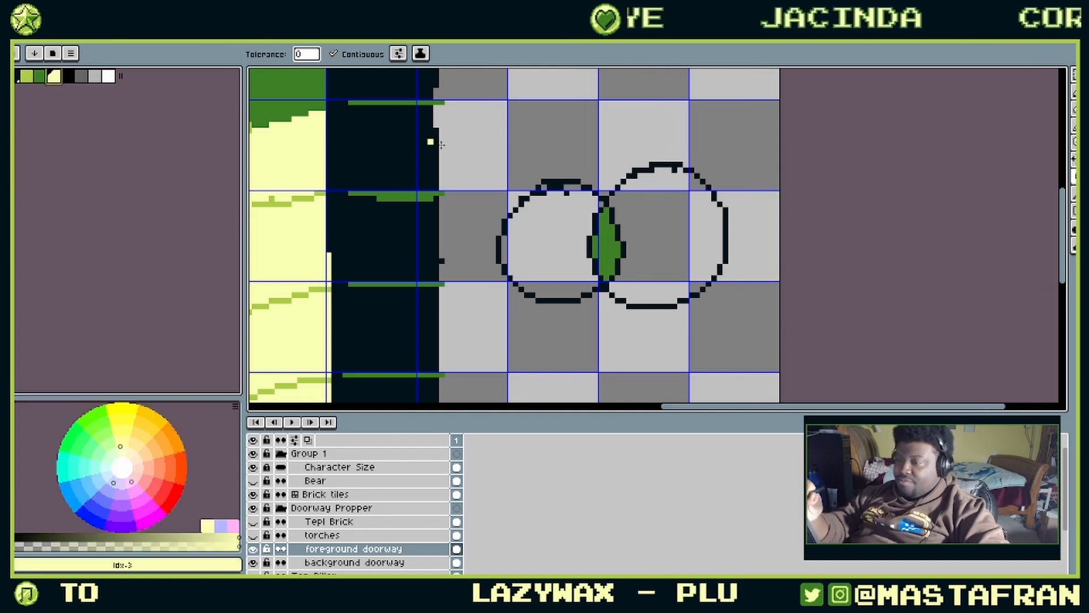
pyautogui.click(572, 230)
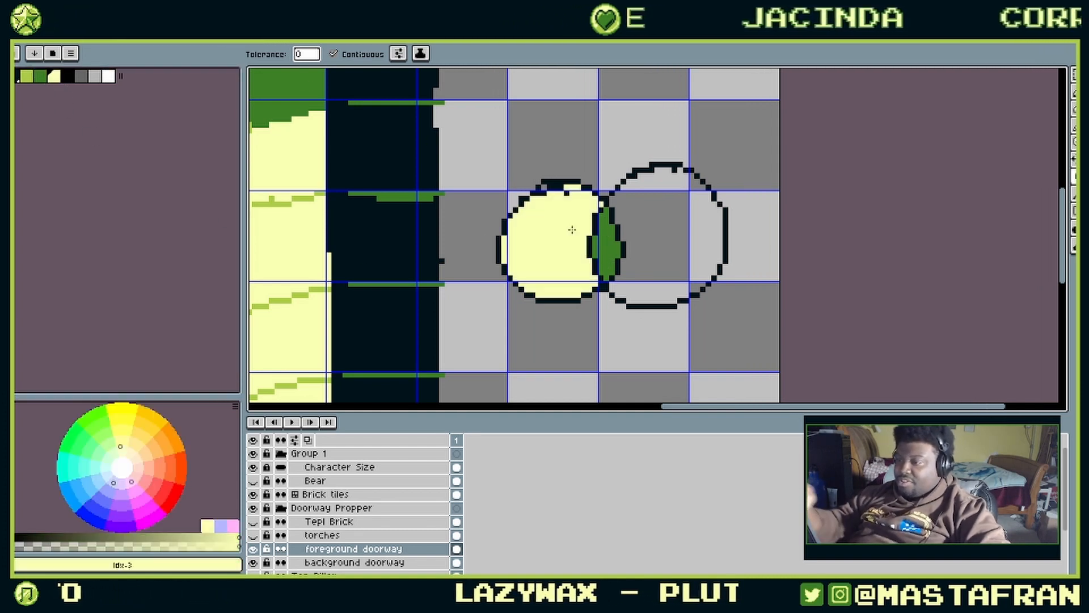
pyautogui.click(28, 78)
pyautogui.click(657, 205)
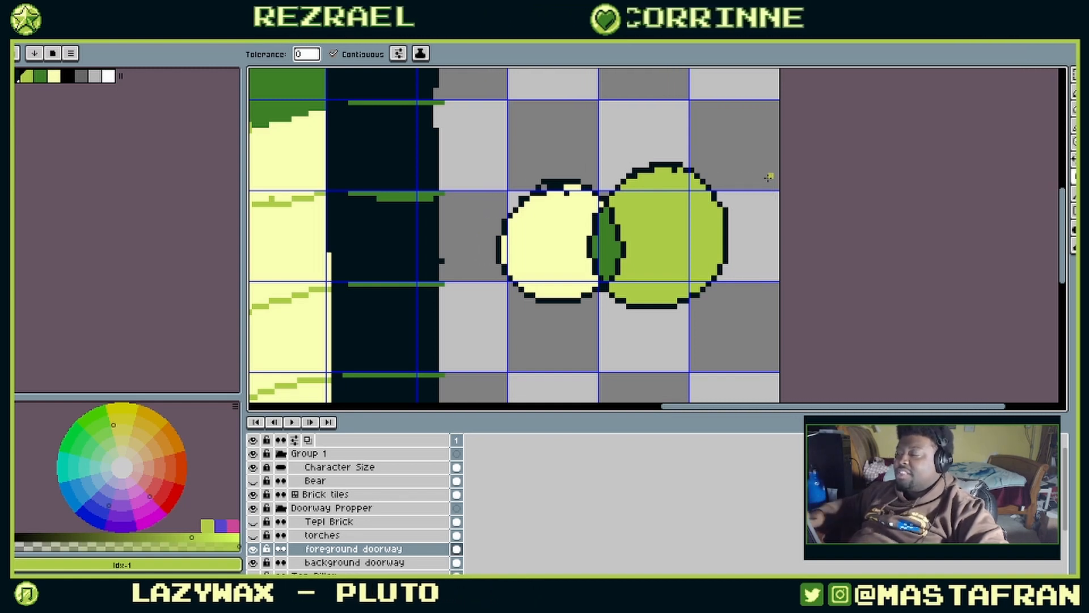
# Step: Lasso the two overlapping circles and delete them
pyautogui.press('m')
pyautogui.moveTo(770, 176)
pyautogui.mouseDown()
pyautogui.moveTo(518, 357)
pyautogui.moveTo(639, 74)
pyautogui.mouseUp()
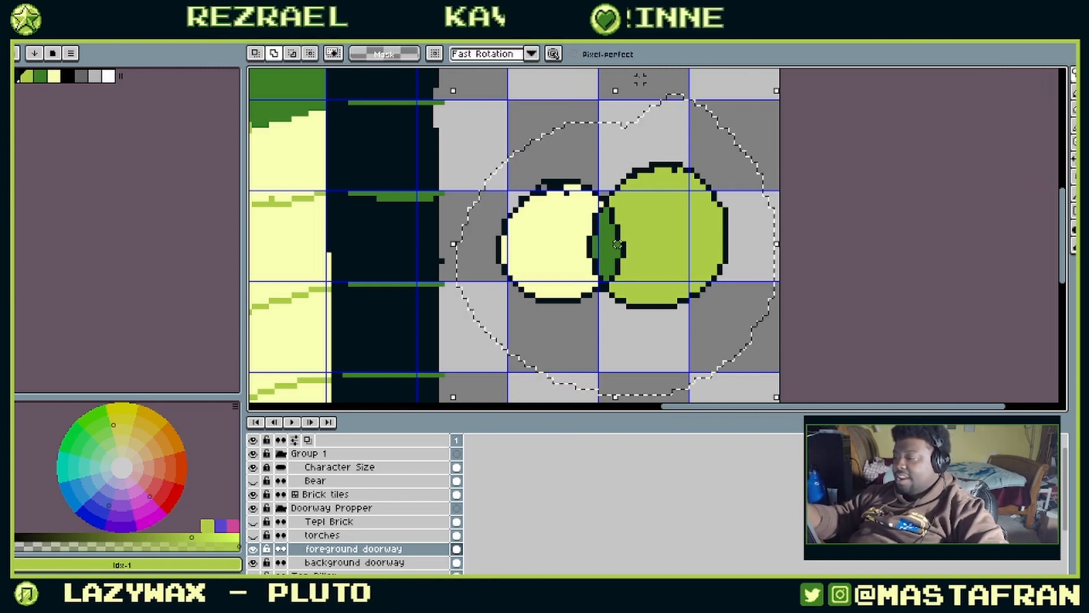
pyautogui.press('Delete')
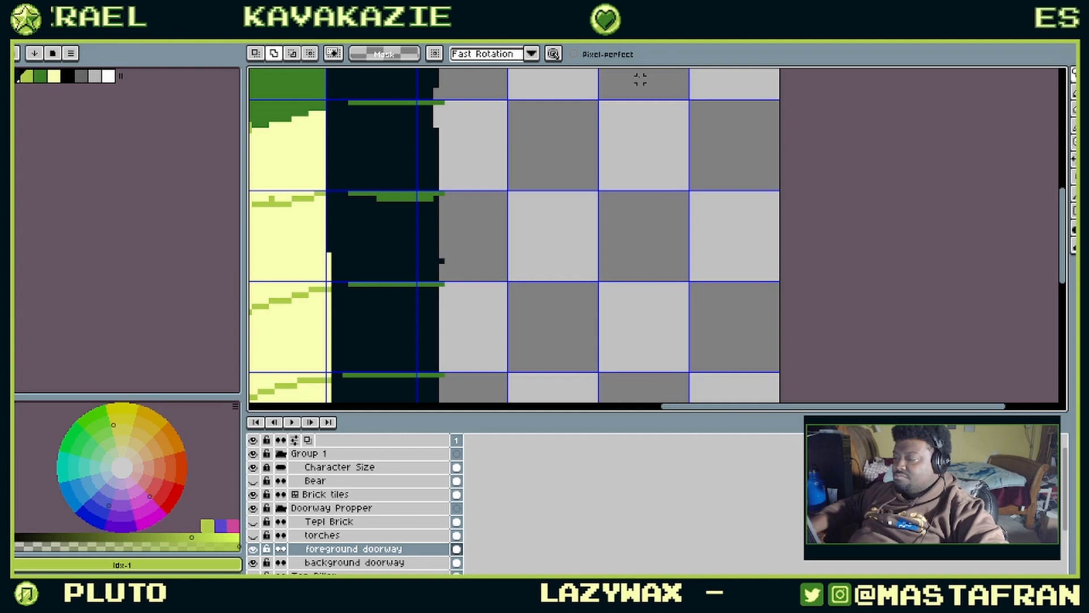
# Step: Bring up the reference board, widen it and examine the grey painting of the brick wall and arched doorway up close
pyautogui.hscroll(-5, 640, 80)
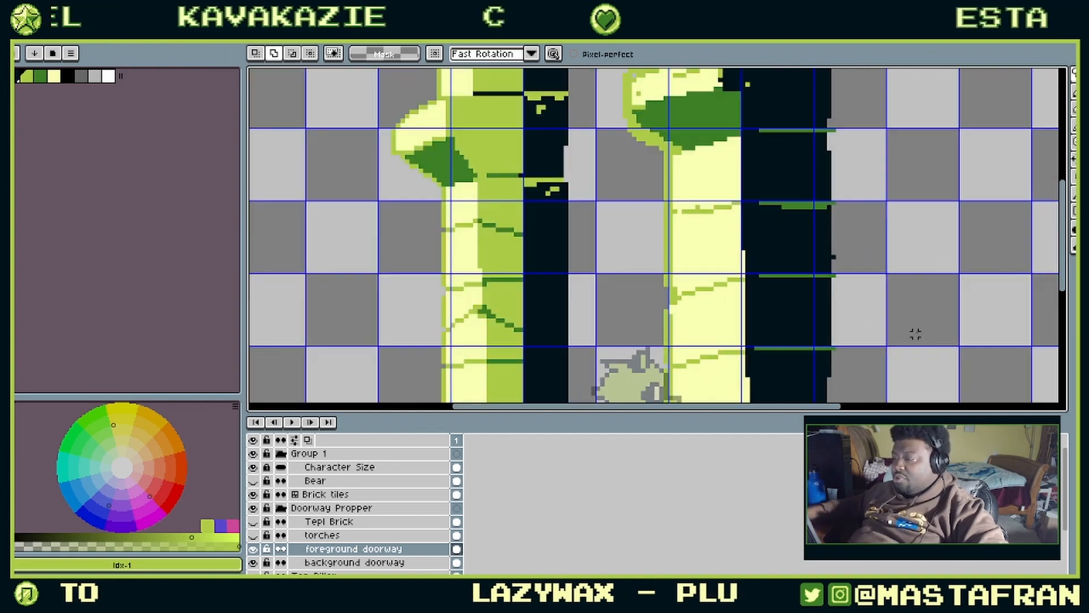
pyautogui.scroll(-4, 914, 332)
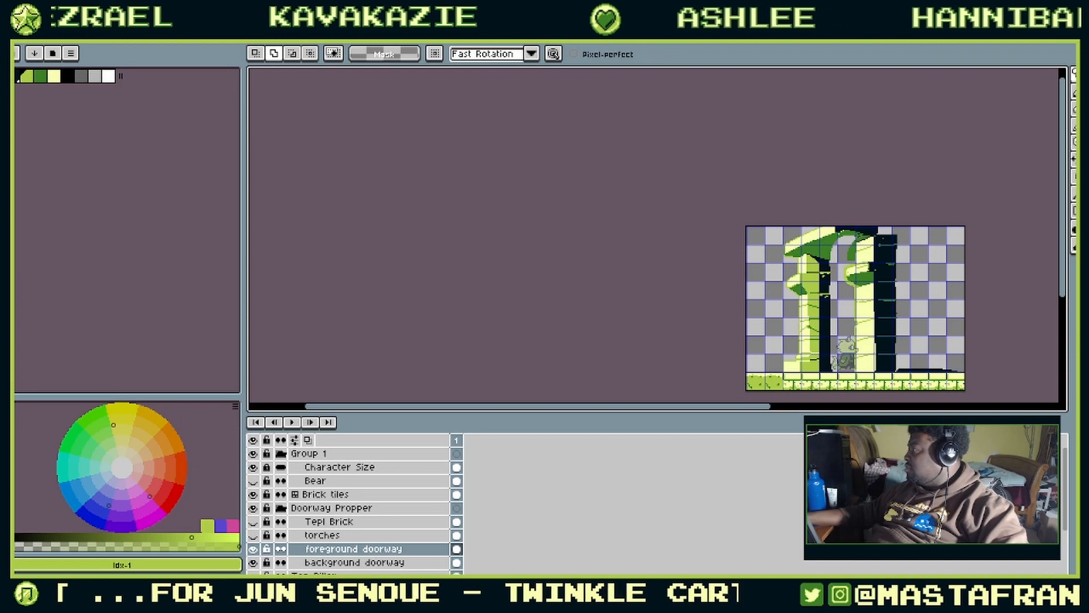
pyautogui.moveTo(1088, 244); pyautogui.dragTo(464, 232)
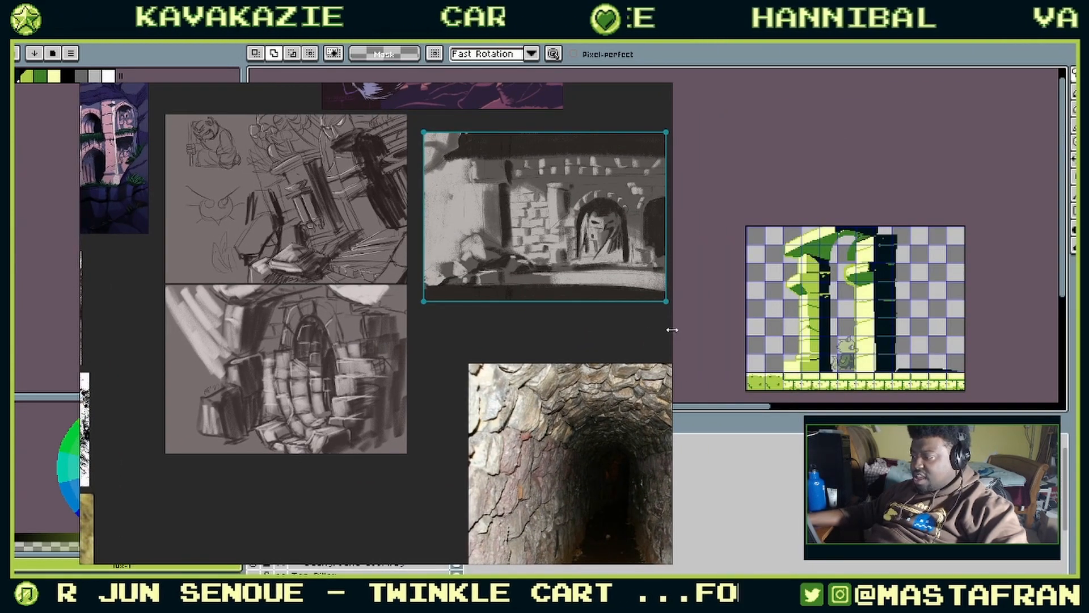
pyautogui.moveTo(672, 330); pyautogui.dragTo(863, 329)
pyautogui.scroll(5, 525, 225)
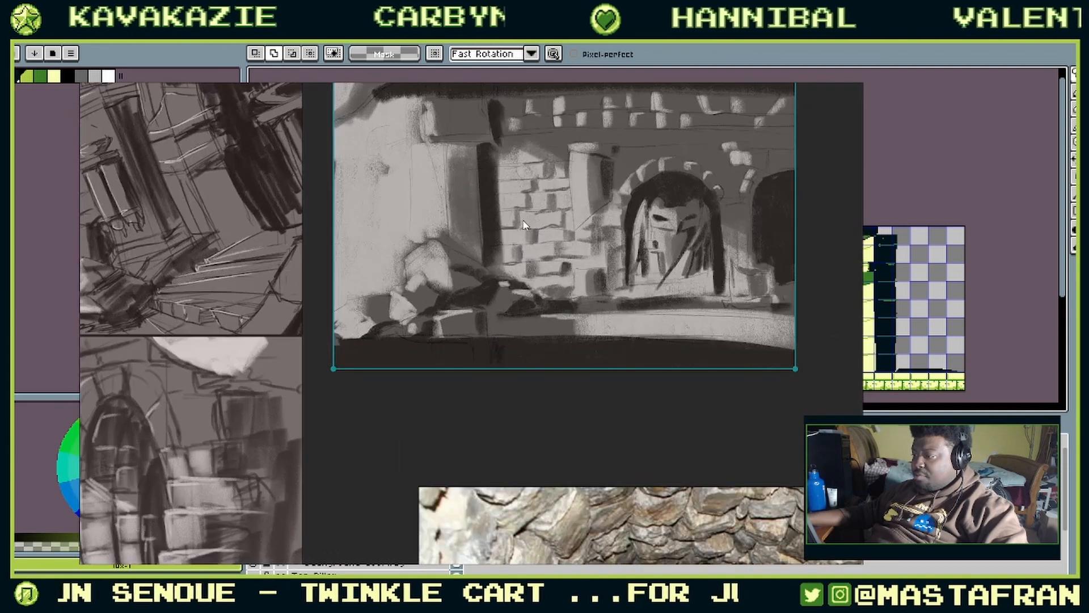
pyautogui.moveTo(525, 225); pyautogui.dragTo(617, 253)
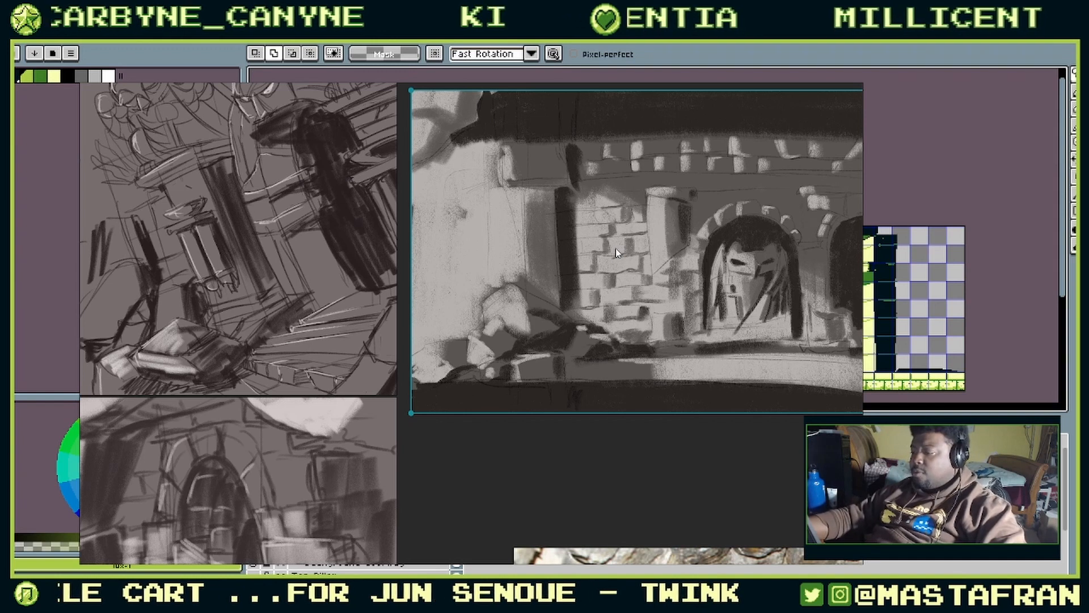
pyautogui.moveTo(617, 252); pyautogui.dragTo(471, 265)
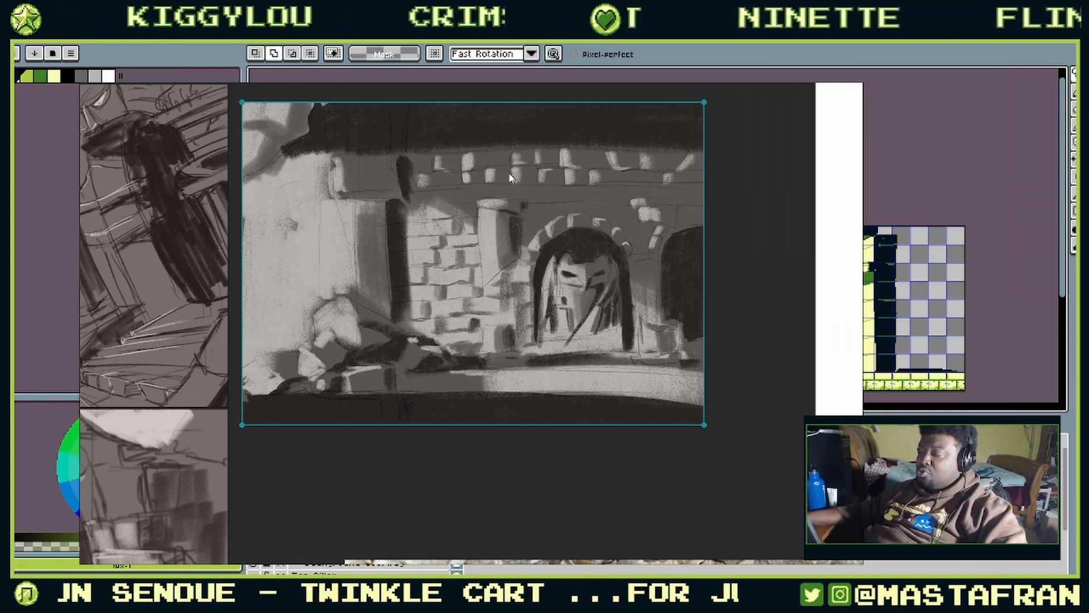
pyautogui.scroll(1, 444, 158)
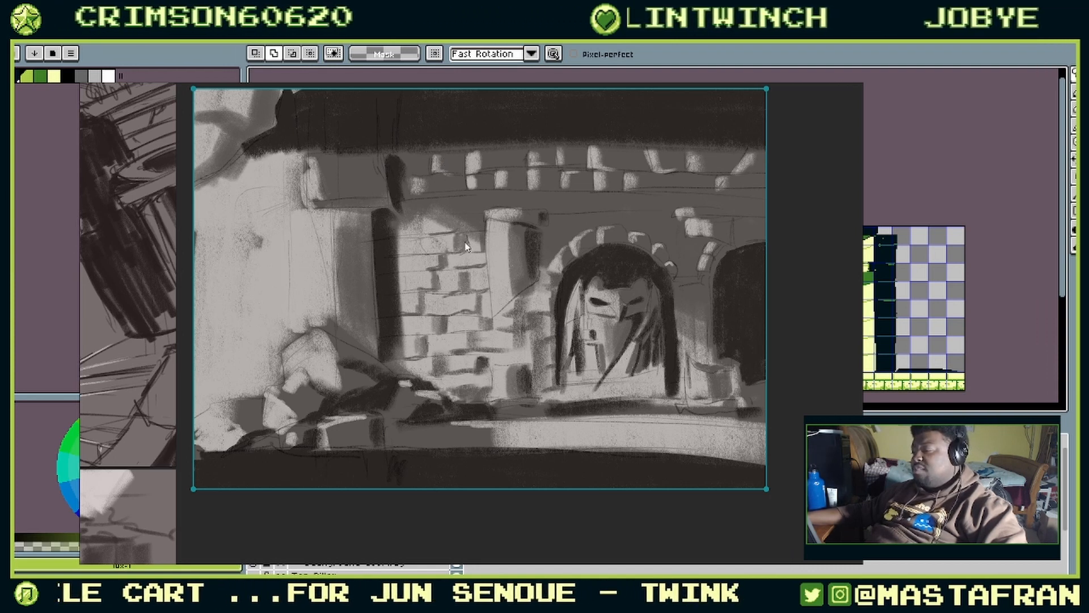
pyautogui.scroll(5, 431, 189)
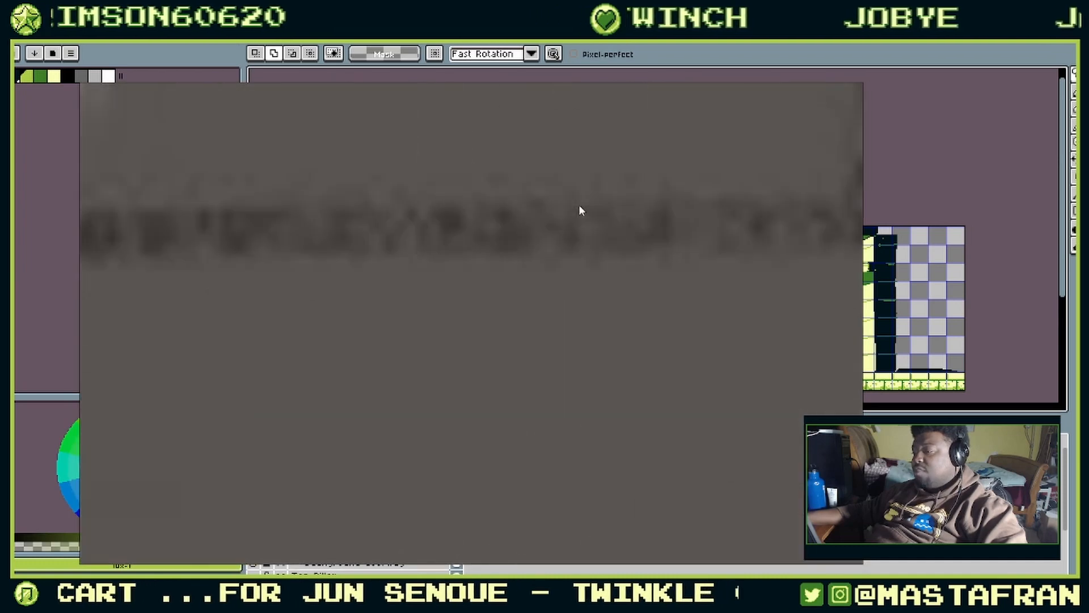
pyautogui.scroll(-5, 585, 198)
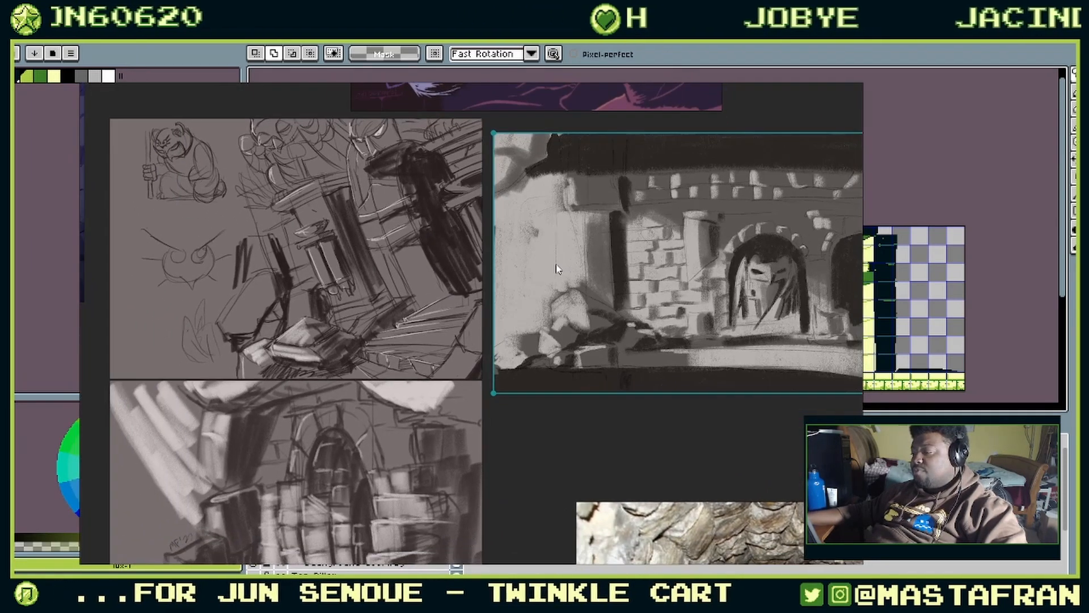
# Step: Examine the ruined pillar and arched doorway sketches and the cave entrance painting, and put the reference board away
pyautogui.moveTo(556, 264); pyautogui.dragTo(625, 241)
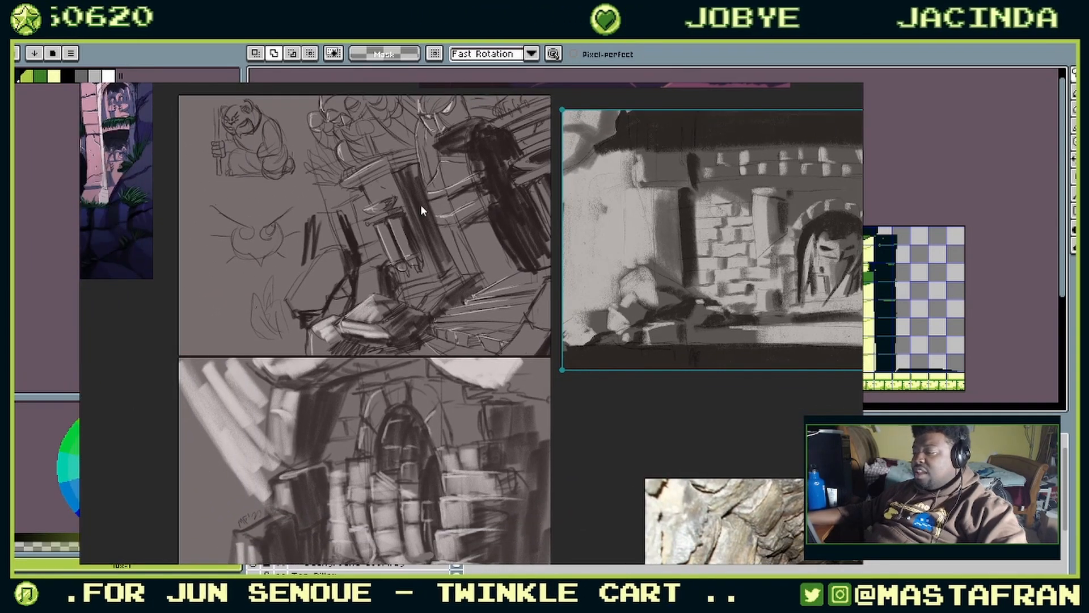
pyautogui.moveTo(420, 204); pyautogui.dragTo(420, 179)
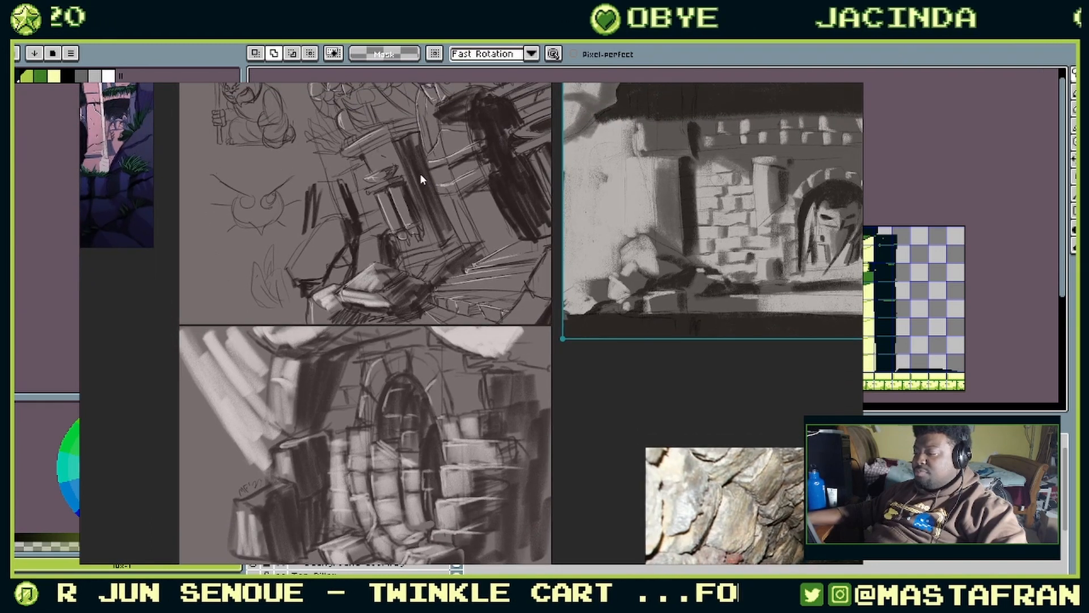
pyautogui.moveTo(384, 286); pyautogui.dragTo(378, 227)
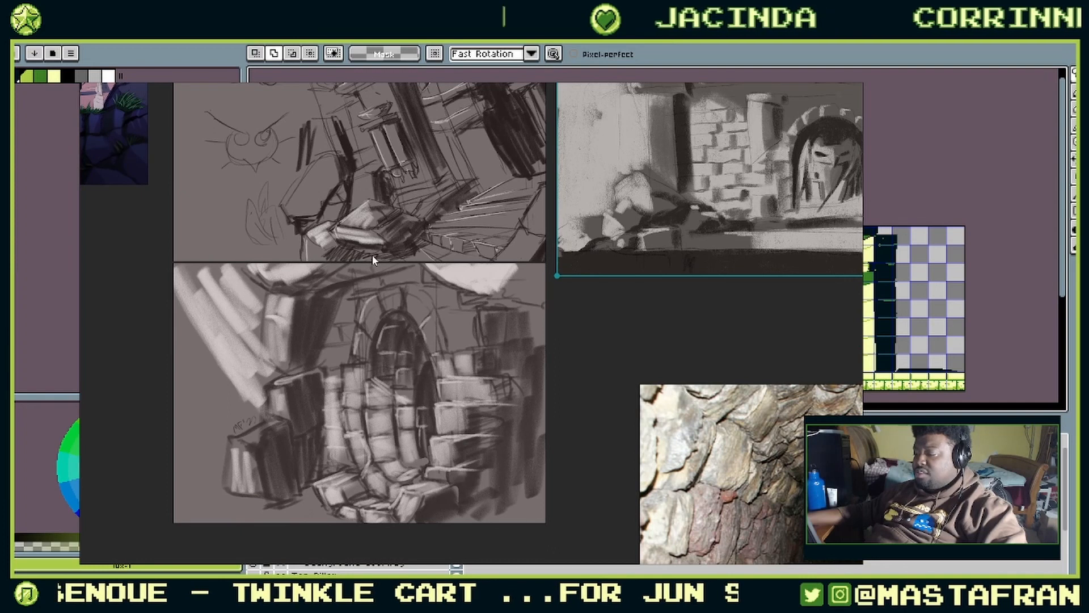
pyautogui.scroll(-5, 372, 257)
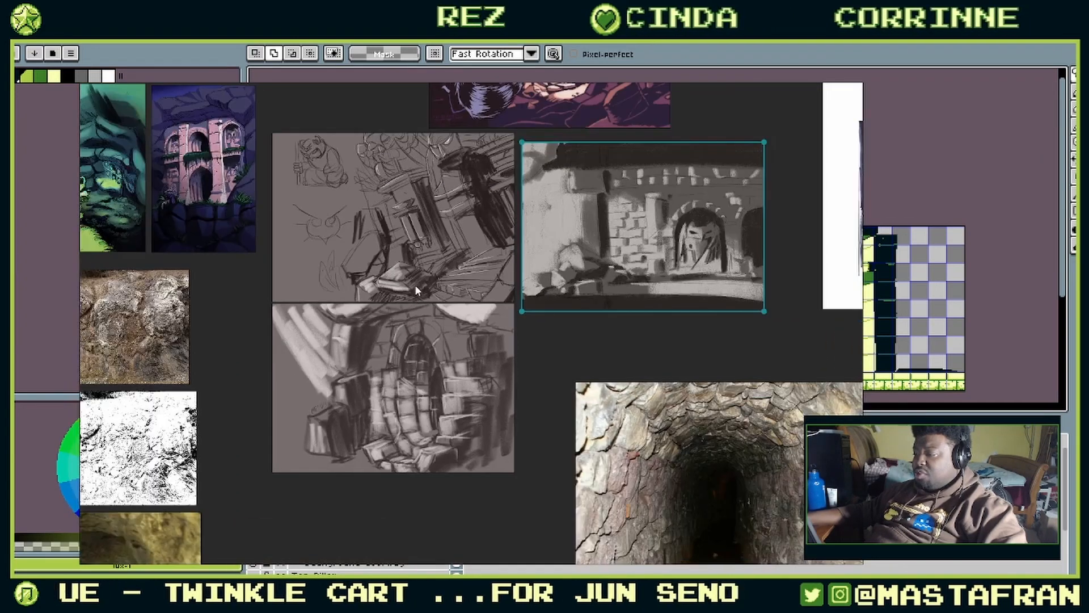
pyautogui.moveTo(409, 278); pyautogui.dragTo(485, 255)
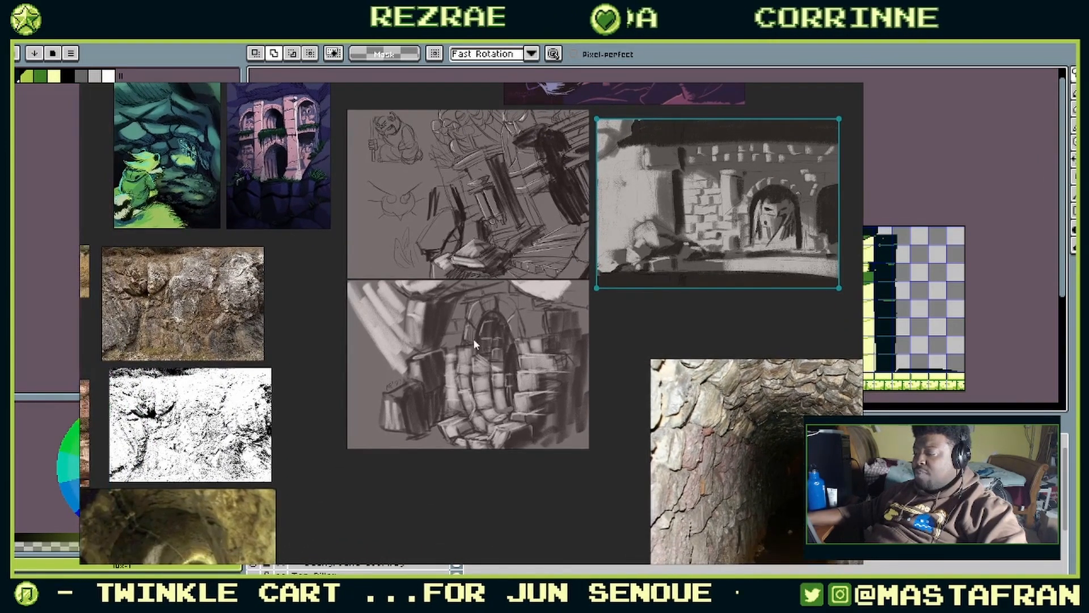
pyautogui.moveTo(336, 303); pyautogui.dragTo(482, 464)
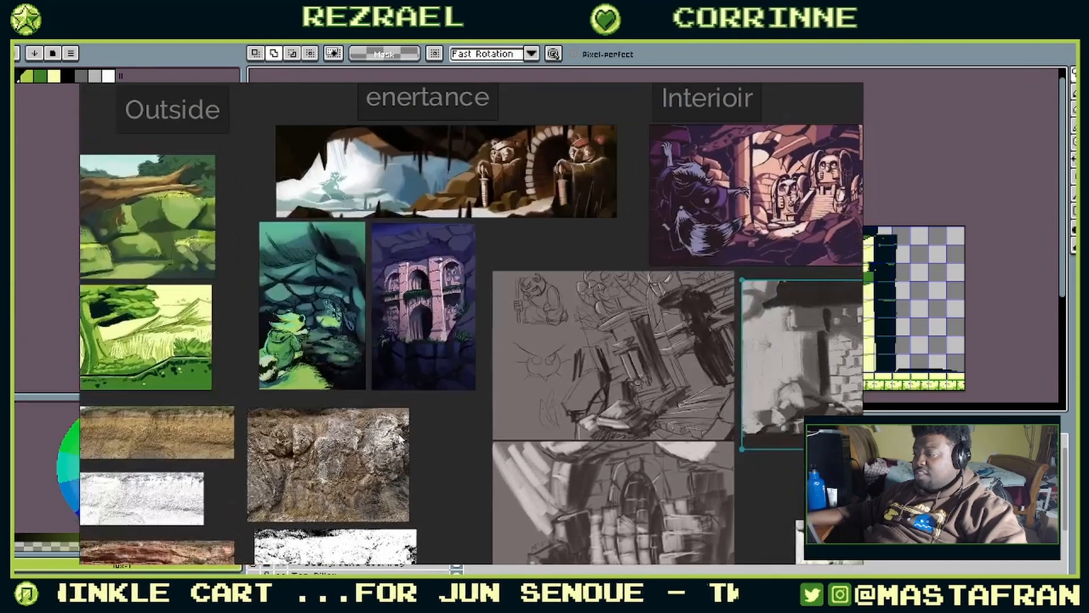
pyautogui.scroll(4, 539, 178)
pyautogui.moveTo(557, 172); pyautogui.dragTo(650, 253)
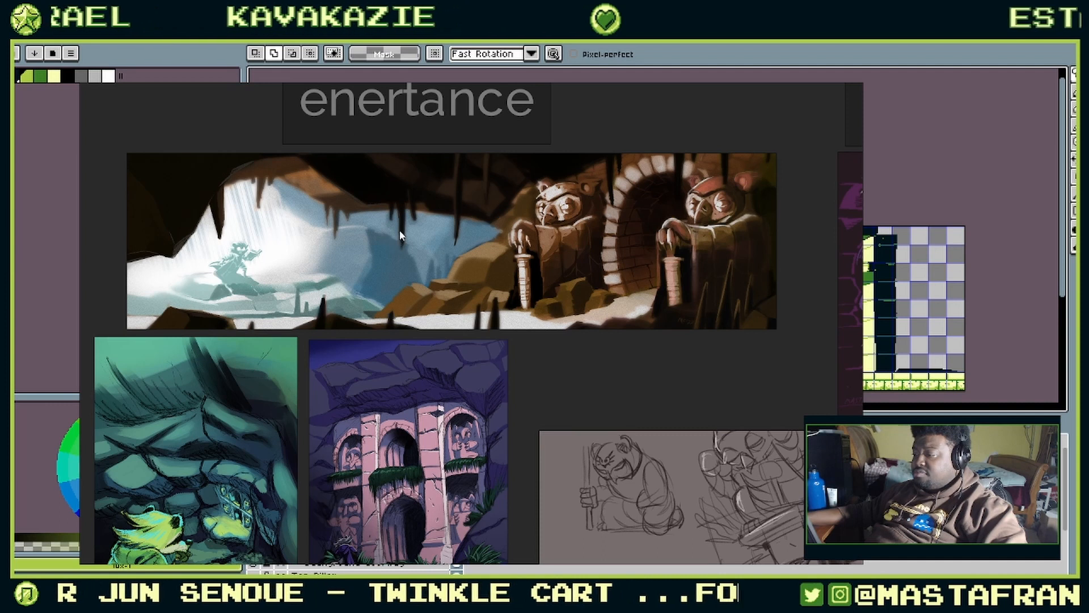
pyautogui.moveTo(732, 347); pyautogui.dragTo(448, 159)
pyautogui.scroll(-3, 540, 281)
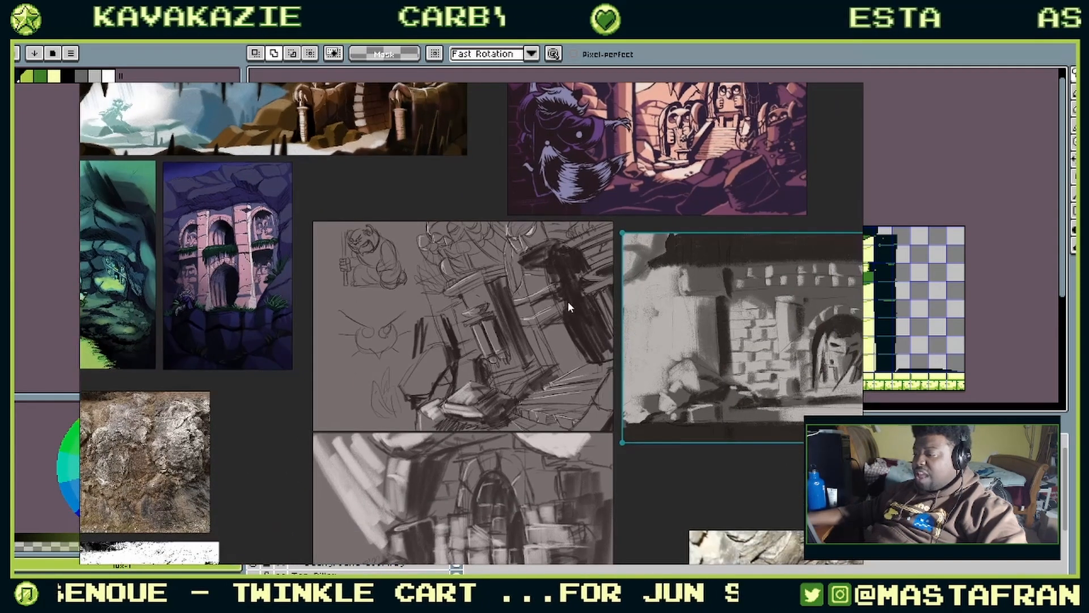
pyautogui.moveTo(567, 301); pyautogui.dragTo(502, 191)
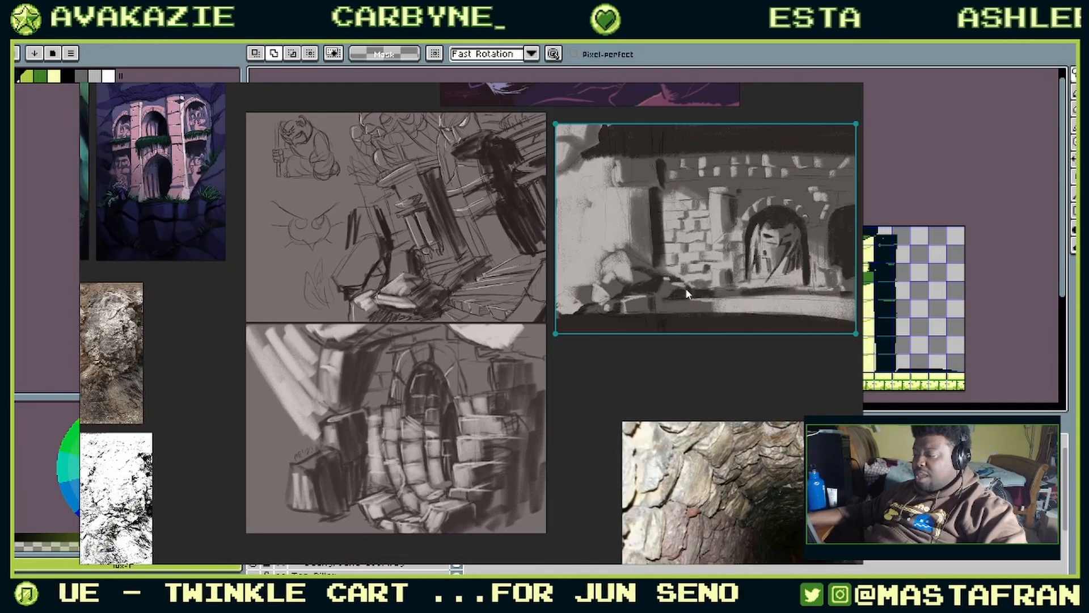
pyautogui.moveTo(685, 288); pyautogui.dragTo(479, 307)
pyautogui.moveTo(658, 170); pyautogui.dragTo(1088, 142)
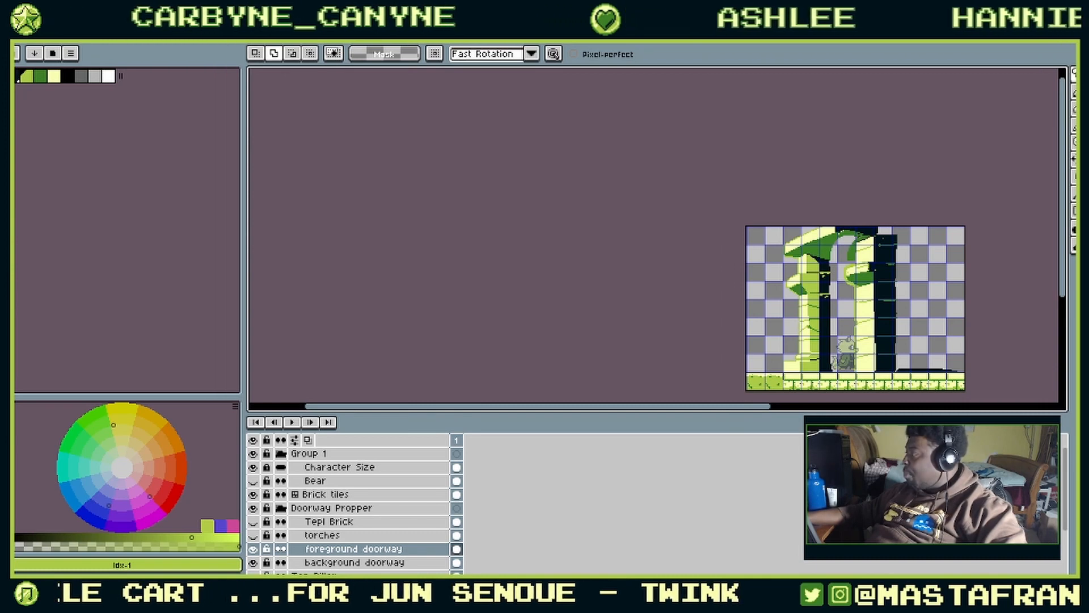
# Step: Try painting over the light green outline along the arch's sloping upper edge with #f9ffb3
pyautogui.moveTo(839, 317); pyautogui.dragTo(691, 262)
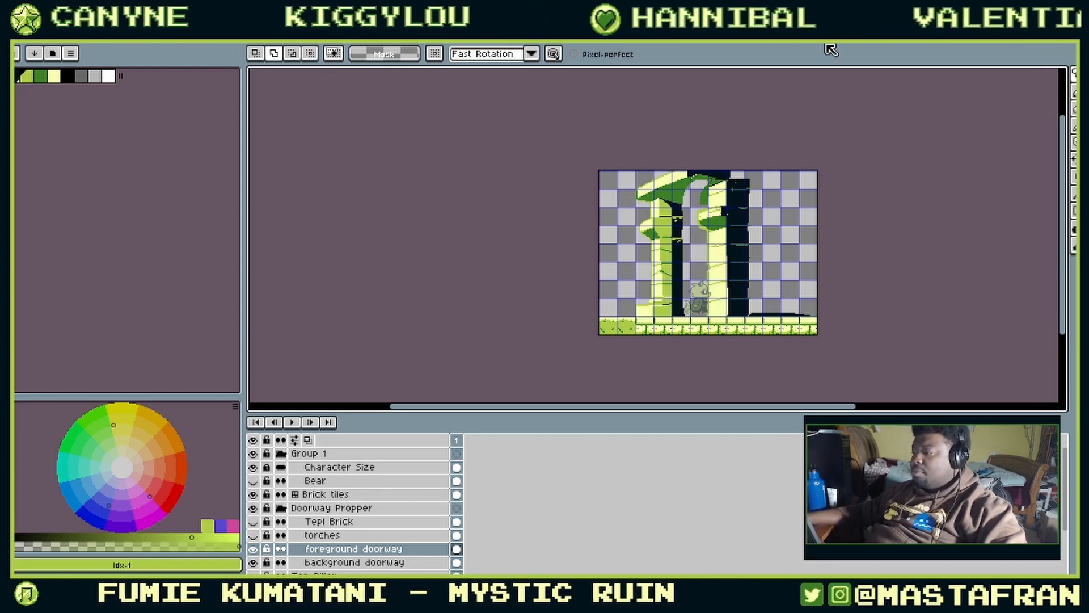
pyautogui.scroll(3, 718, 260)
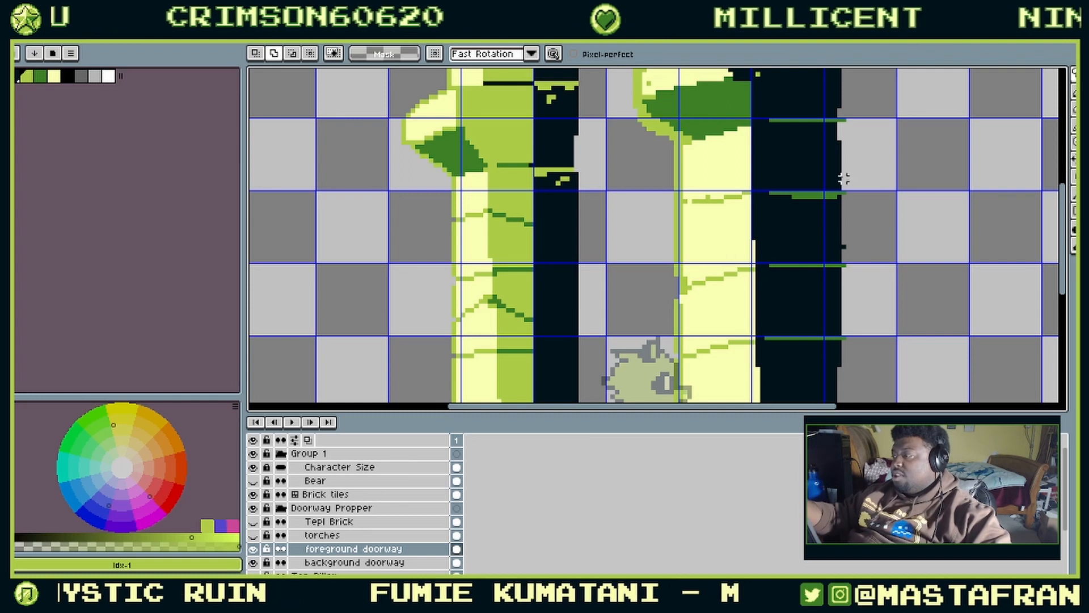
pyautogui.moveTo(844, 179); pyautogui.dragTo(756, 312)
pyautogui.keyDown('alt'); pyautogui.click(579, 213); pyautogui.keyUp('alt')
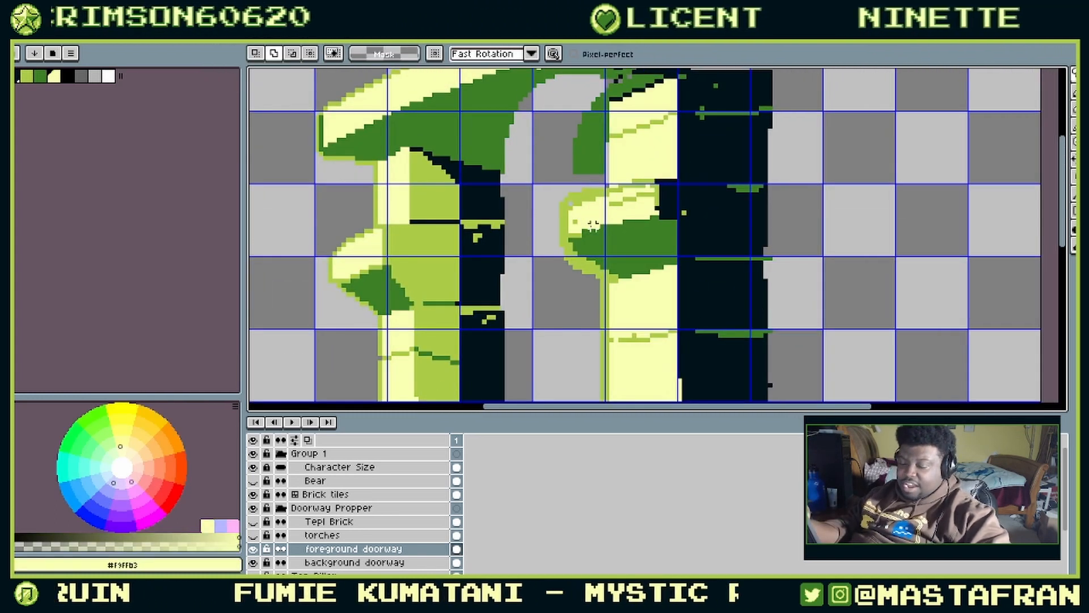
pyautogui.press('b')
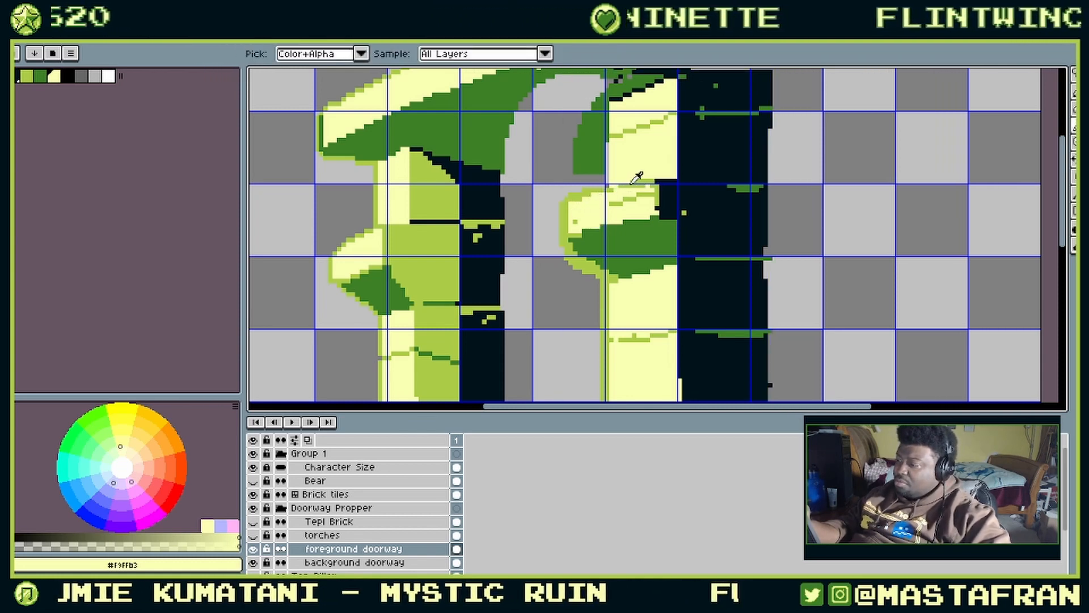
pyautogui.keyDown('alt'); pyautogui.click(636, 181); pyautogui.keyUp('alt')
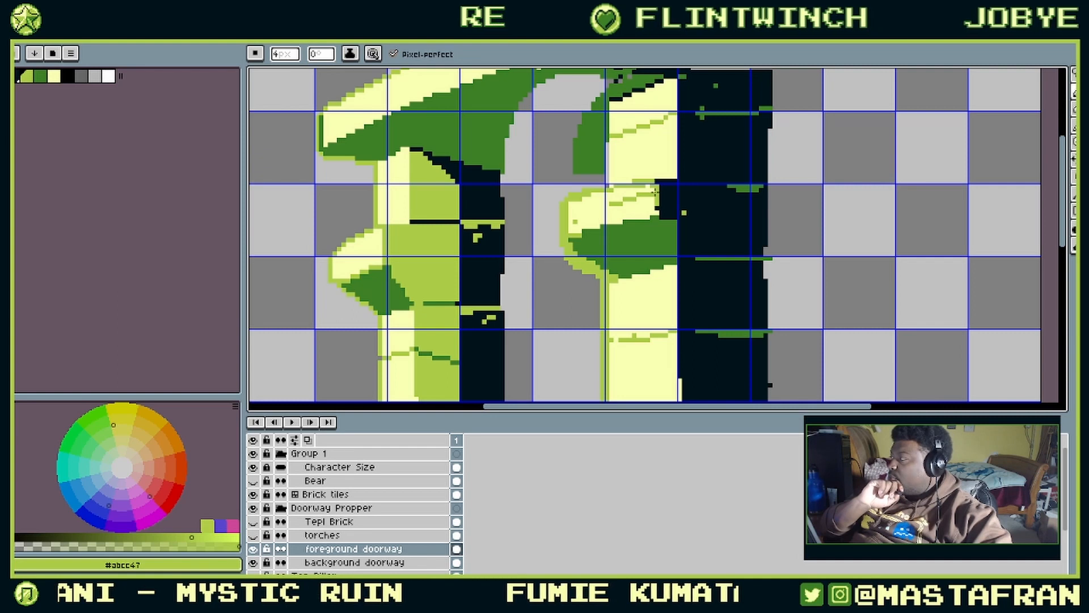
pyautogui.moveTo(618, 141); pyautogui.dragTo(723, 207)
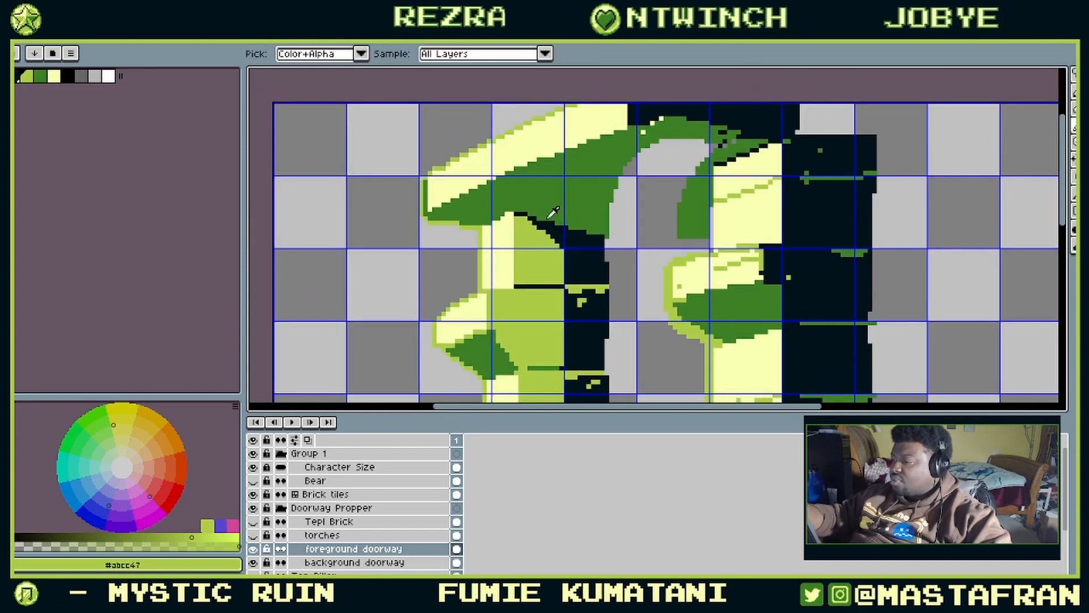
pyautogui.moveTo(489, 145)
pyautogui.mouseDown()
pyautogui.moveTo(518, 217)
pyautogui.moveTo(575, 181)
pyautogui.moveTo(603, 178)
pyautogui.mouseUp()
pyautogui.keyDown('alt'); pyautogui.click(509, 227); pyautogui.keyUp('alt')
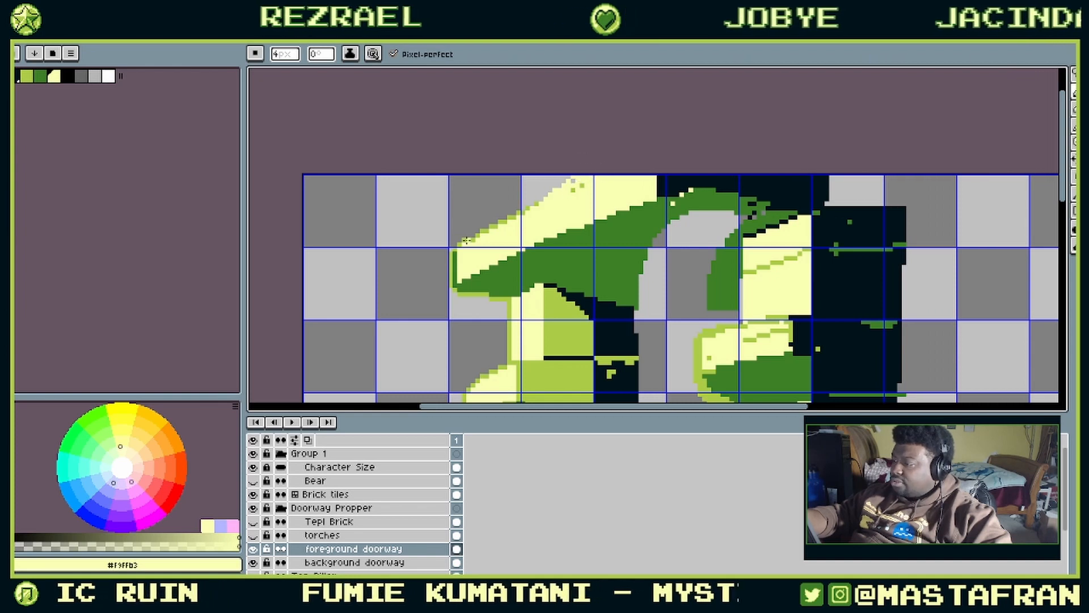
pyautogui.moveTo(503, 223); pyautogui.dragTo(583, 171)
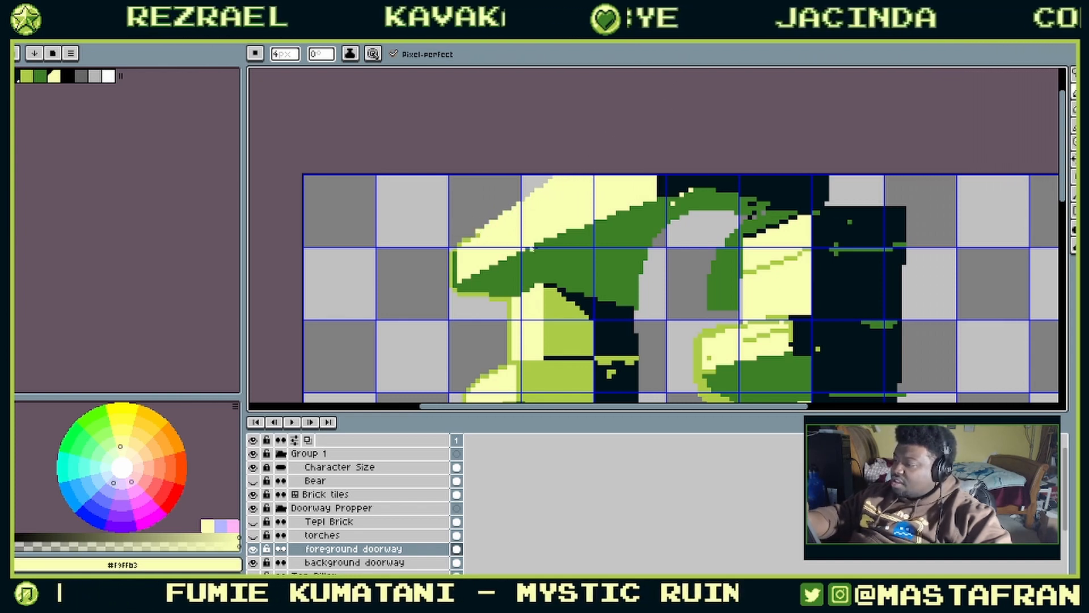
# Step: Try extending the arch's pale face across its dark top toward the foreground pillar using #f9ffb3
pyautogui.keyDown('alt'); pyautogui.click(502, 253); pyautogui.keyUp('alt')
pyautogui.moveTo(506, 257)
pyautogui.mouseDown()
pyautogui.moveTo(716, 204)
pyautogui.moveTo(711, 177)
pyautogui.moveTo(662, 183)
pyautogui.mouseUp()
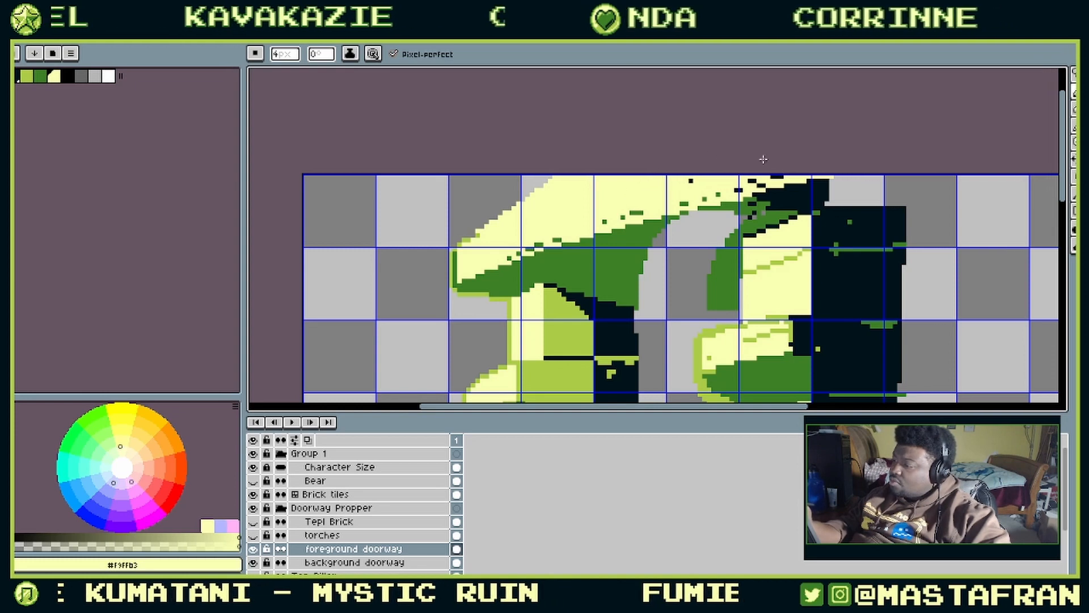
pyautogui.scroll(-3, 763, 160)
pyautogui.scroll(-2, 887, 106)
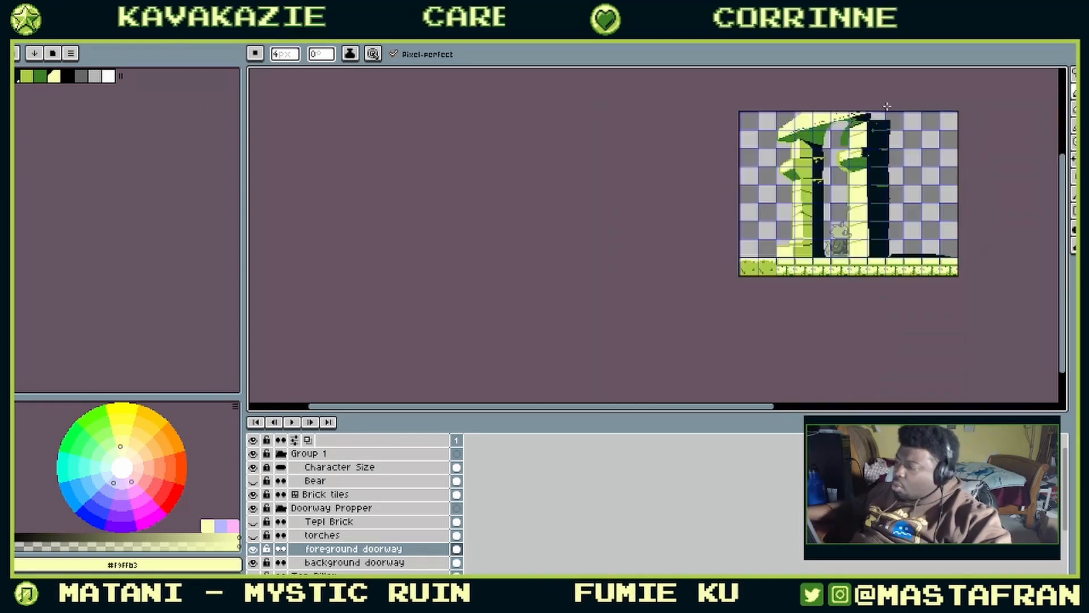
pyautogui.scroll(2, 886, 106)
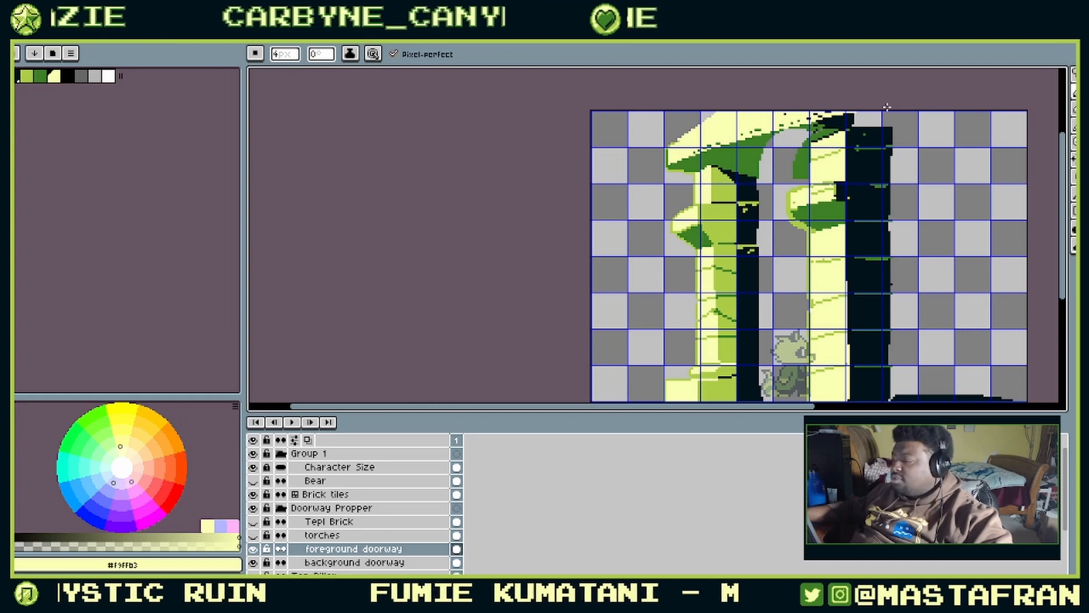
pyautogui.moveTo(772, 233); pyautogui.dragTo(671, 170)
pyautogui.moveTo(843, 153); pyautogui.dragTo(777, 279)
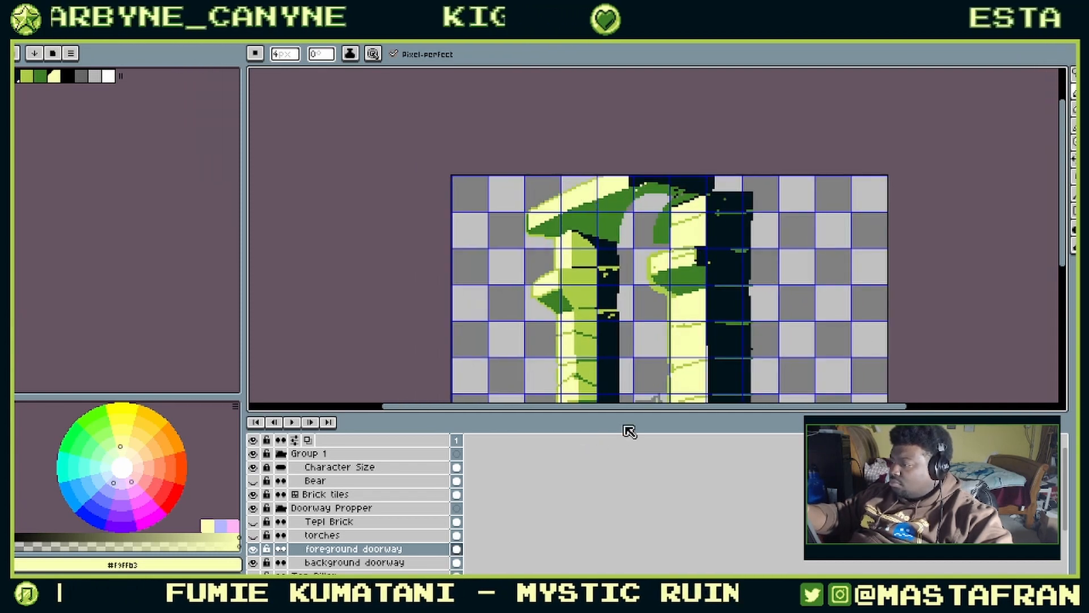
# Step: Hide the foreground doorway layer and make the background doorway layer active
pyautogui.press('v')
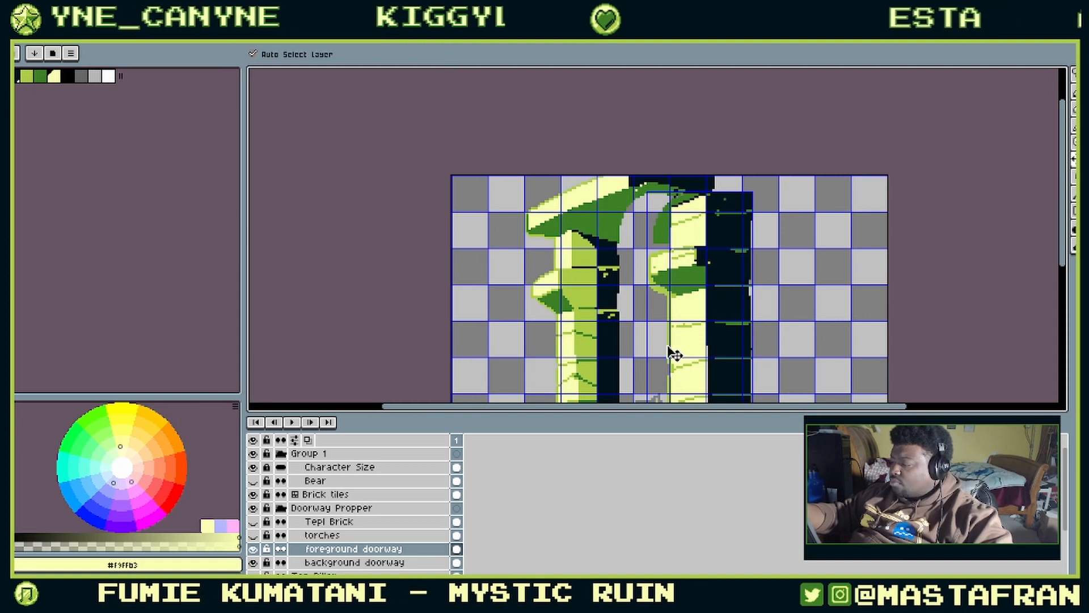
pyautogui.moveTo(754, 285); pyautogui.dragTo(759, 188)
pyautogui.press('b')
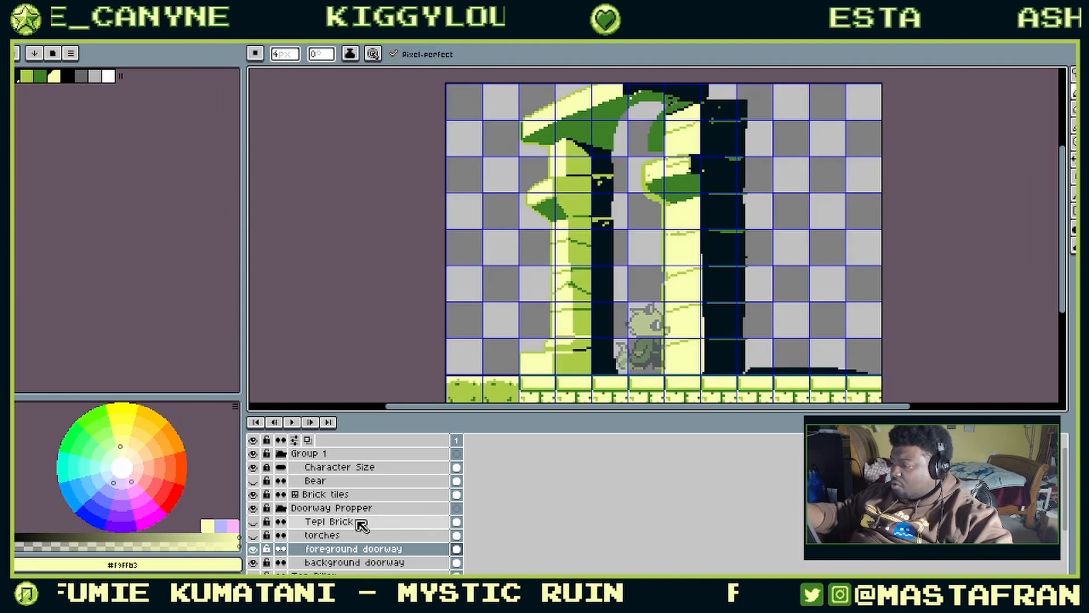
pyautogui.click(253, 549)
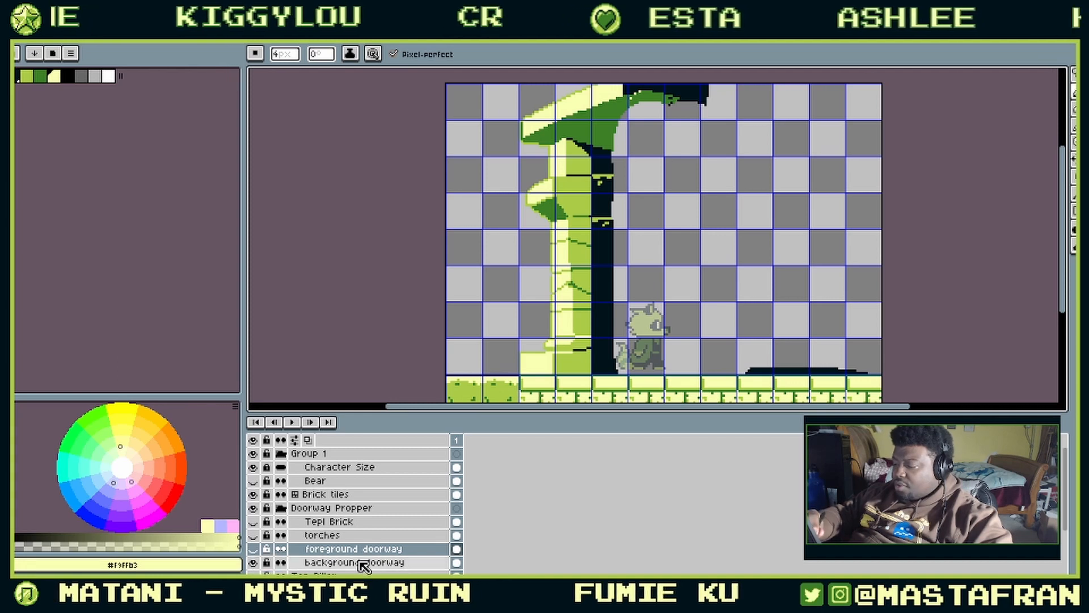
pyautogui.click(363, 563)
pyautogui.scroll(-2, 367, 485)
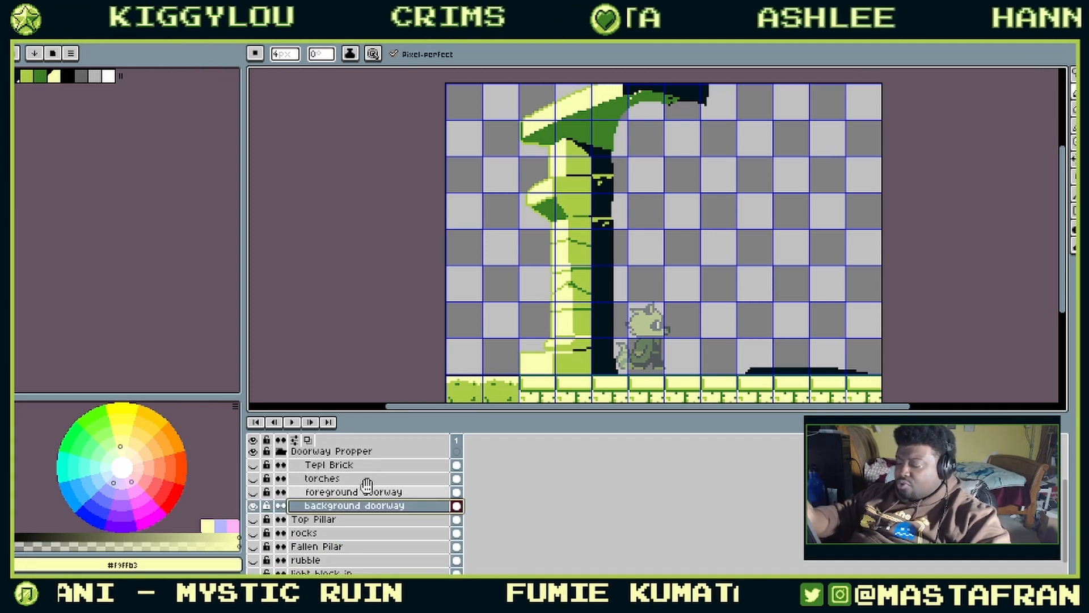
# Step: Show the back background start and Light layers, and make the Light layer active
pyautogui.scroll(-2, 367, 485)
pyautogui.click(253, 559)
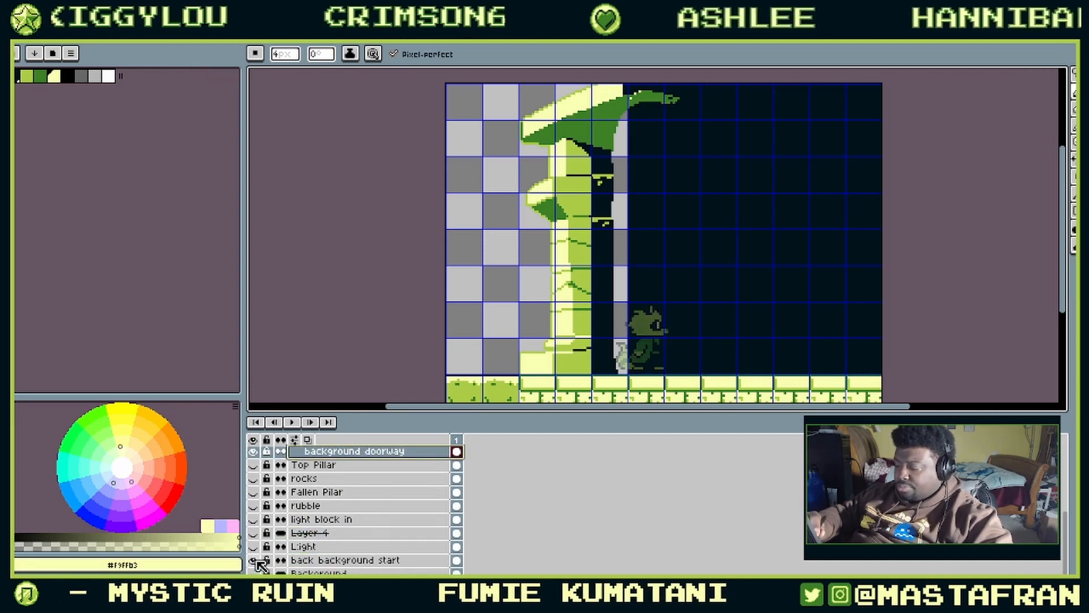
pyautogui.click(253, 547)
pyautogui.click(254, 546)
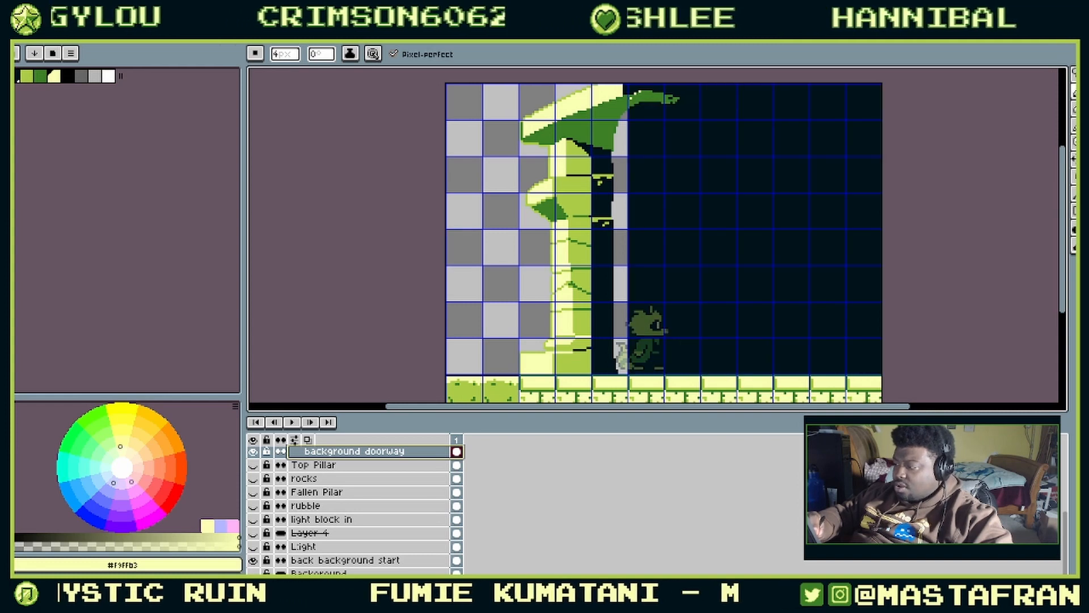
pyautogui.click(254, 546)
pyautogui.click(340, 546)
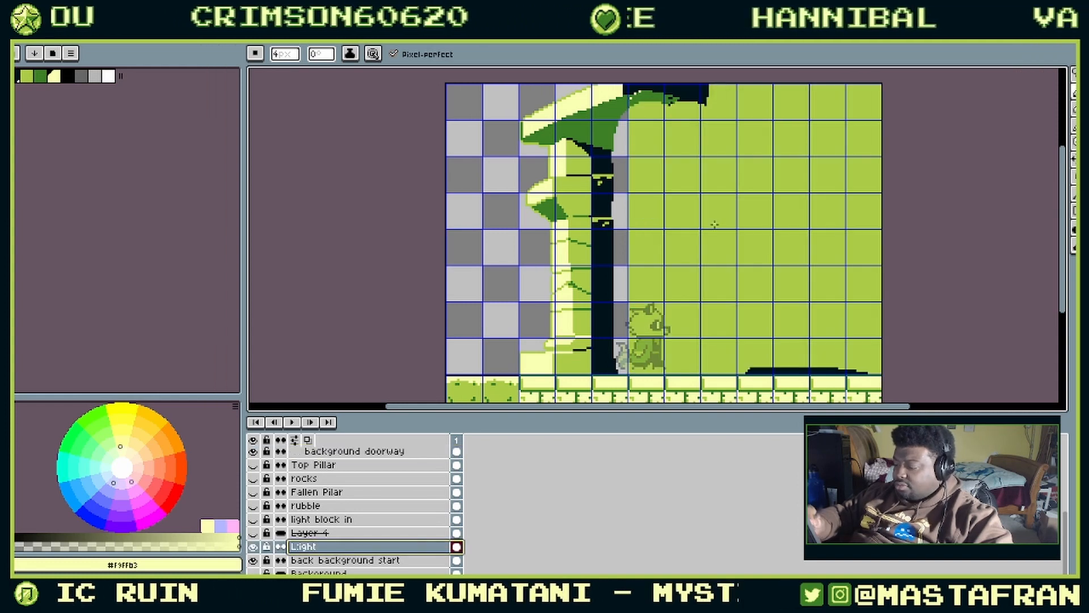
# Step: Cut a narrow diagonal wedge out of the Light layer, from the arch's underside to the lower-right floor, with the polygonal lasso
pyautogui.press('m')
pyautogui.click(1046, 75)
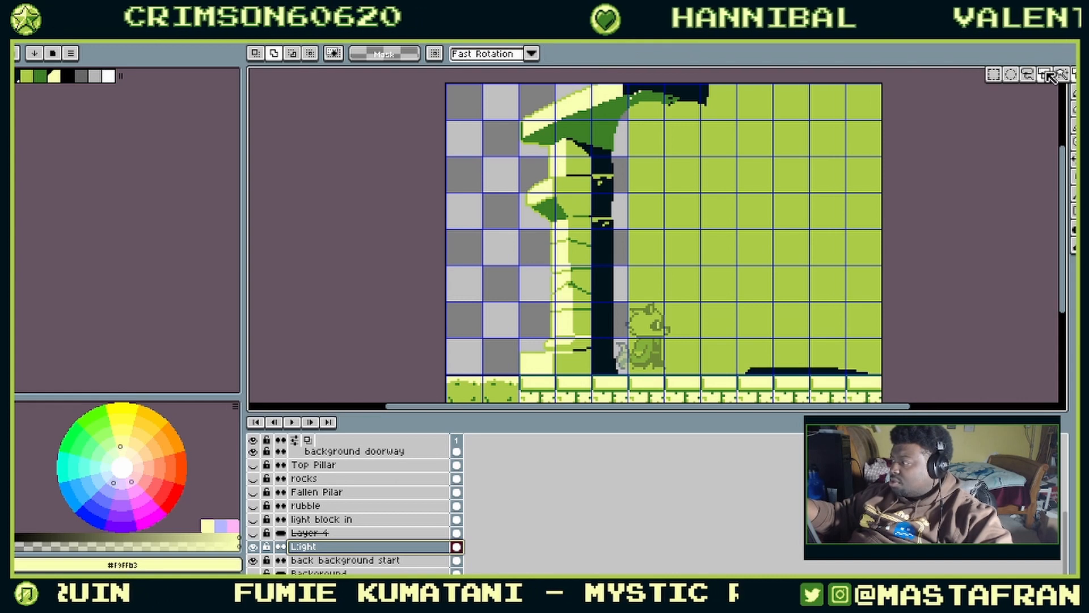
pyautogui.click(620, 91)
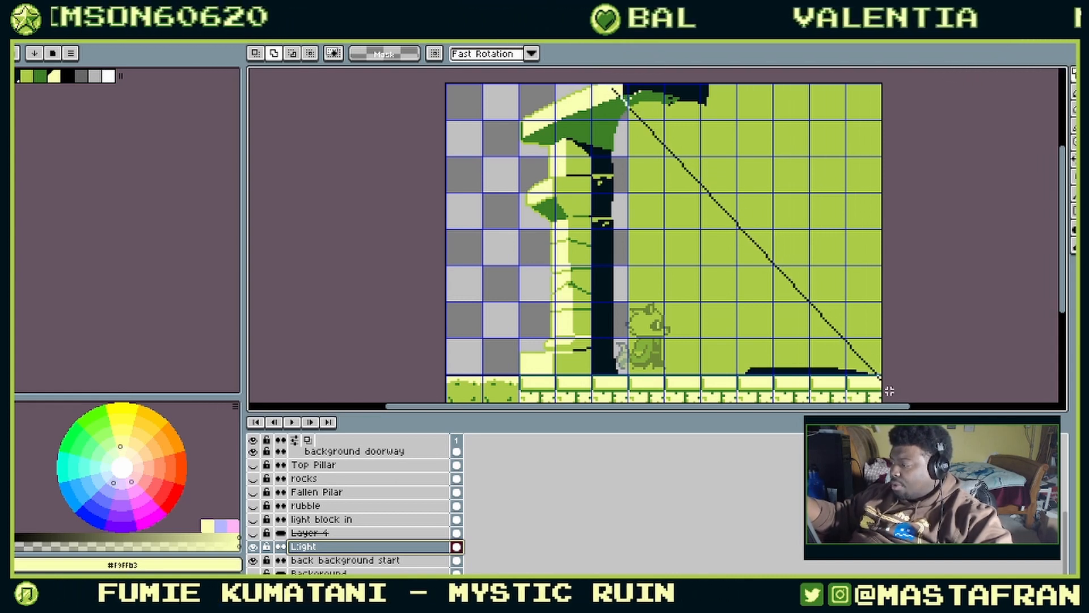
pyautogui.click(846, 374)
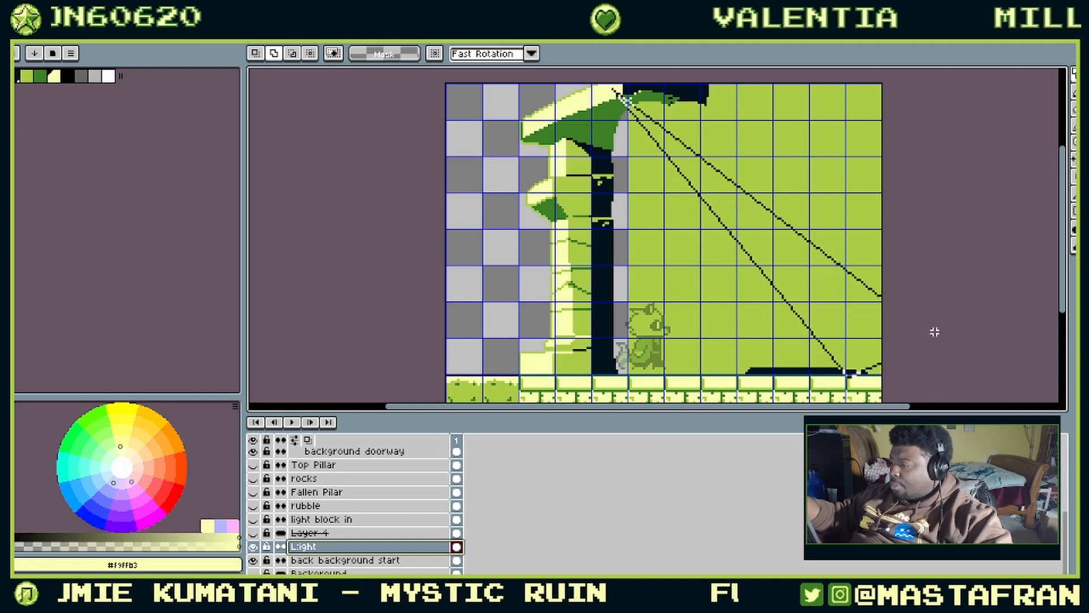
pyautogui.doubleClick(916, 382)
pyautogui.moveTo(892, 233)
pyautogui.mouseDown()
pyautogui.moveTo(862, 255)
pyautogui.moveTo(809, 256)
pyautogui.mouseUp()
pyautogui.press('Delete')
pyautogui.scroll(-2, 808, 257)
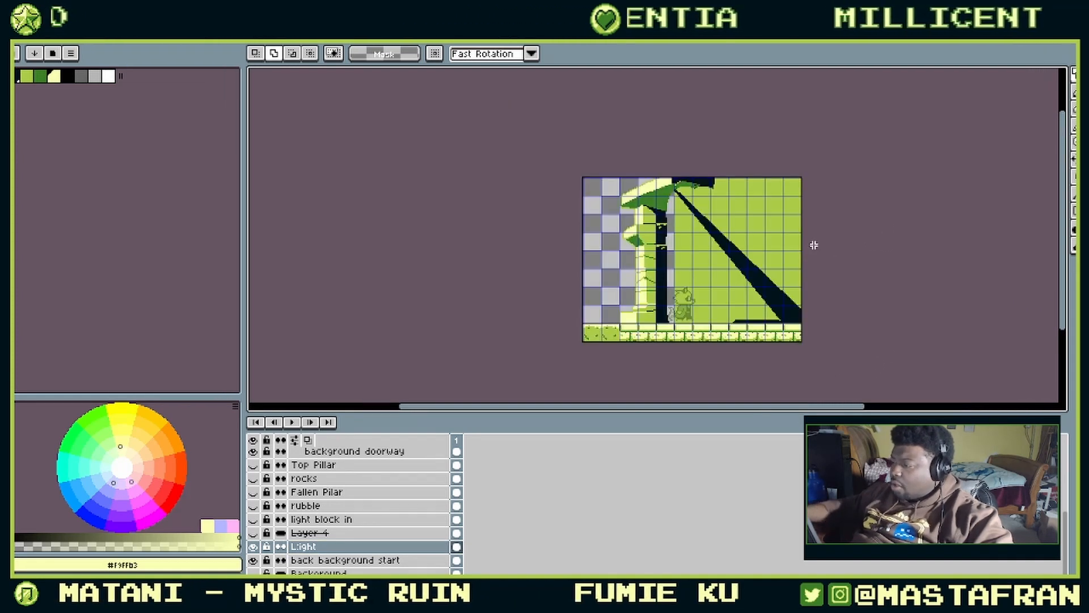
# Step: Fill the light area above the diagonal cut with #f9ffb3, select that area by colour and delete it from the Light layer
pyautogui.press('g')
pyautogui.click(775, 228)
pyautogui.press('Delete')
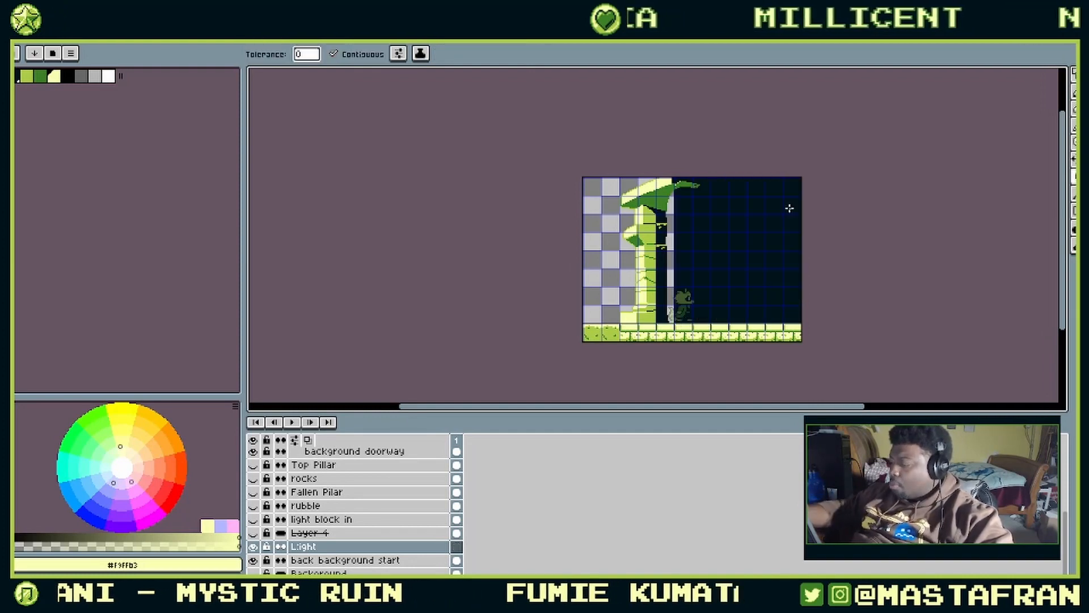
pyautogui.hotkey('ctrl', 'z')
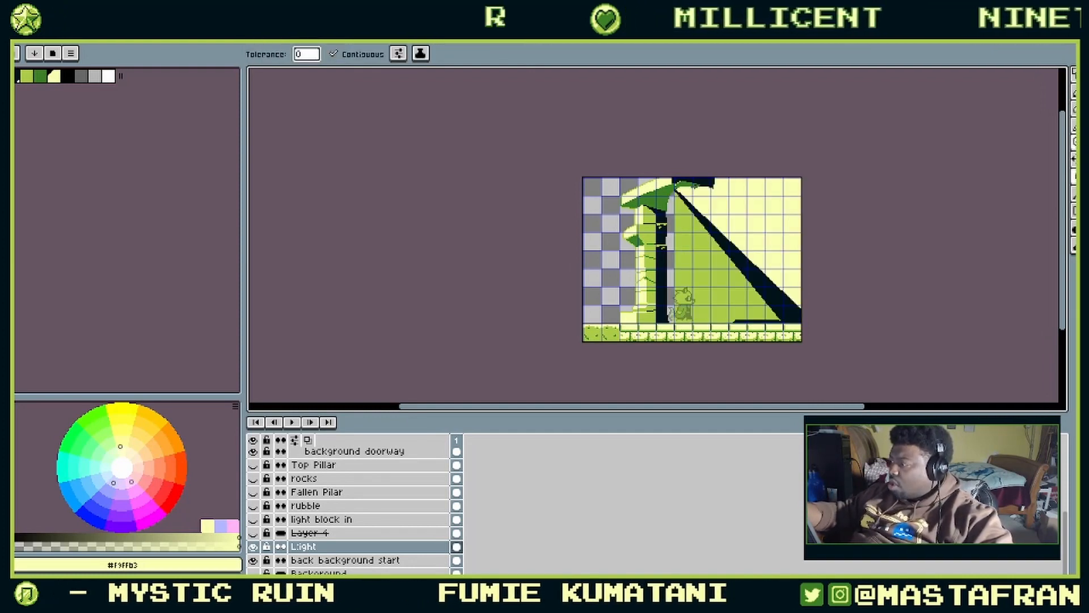
pyautogui.press('b')
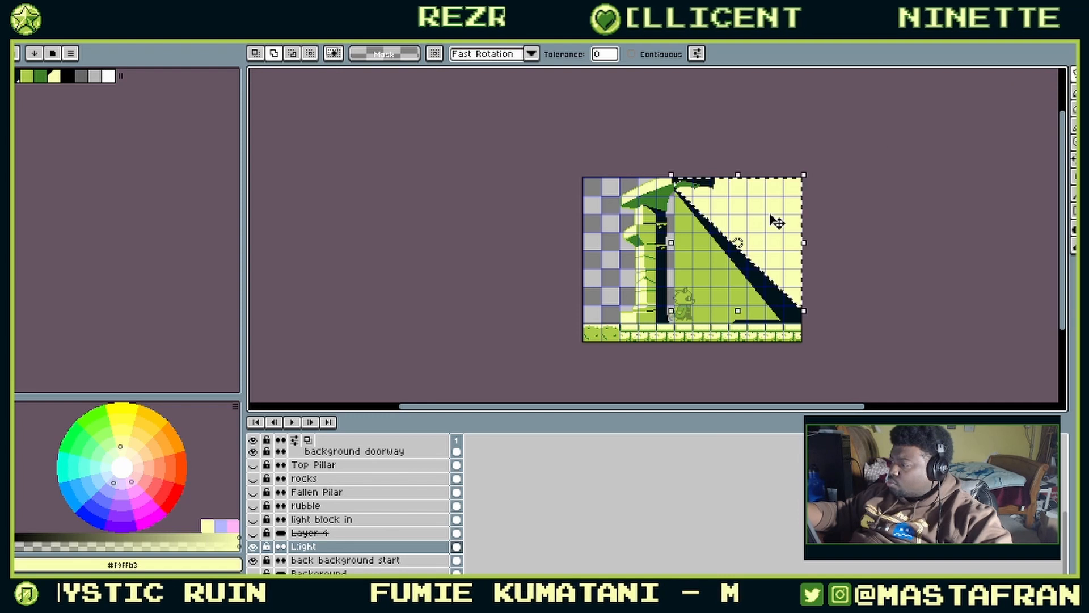
pyautogui.press('Delete')
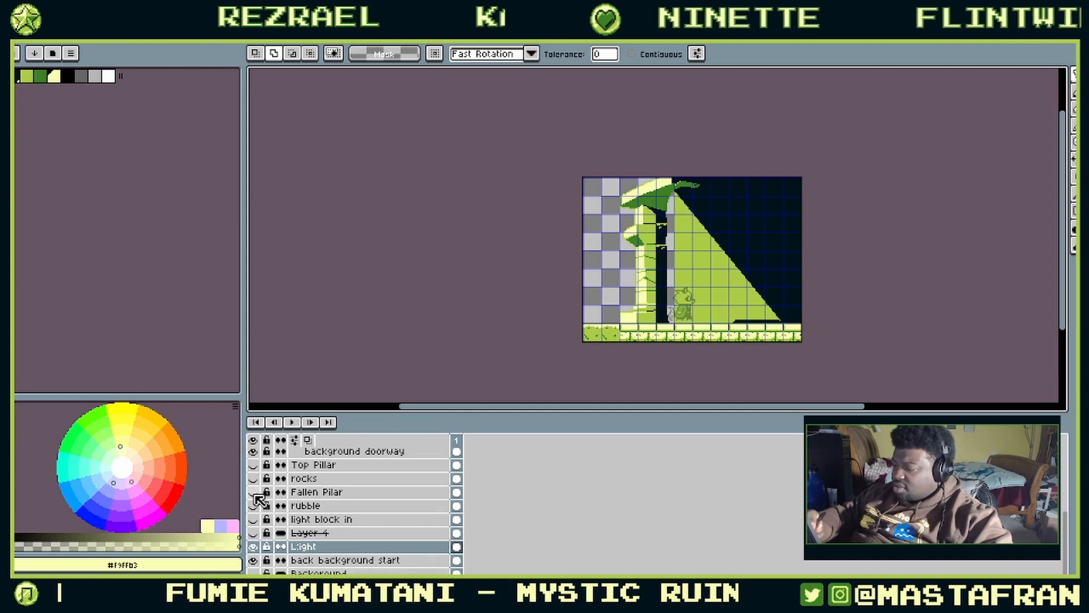
# Step: Make the background doorway layer active and remove its stray dark patch on the floor at the foot of the light beam
pyautogui.moveTo(310, 497); pyautogui.dragTo(335, 478)
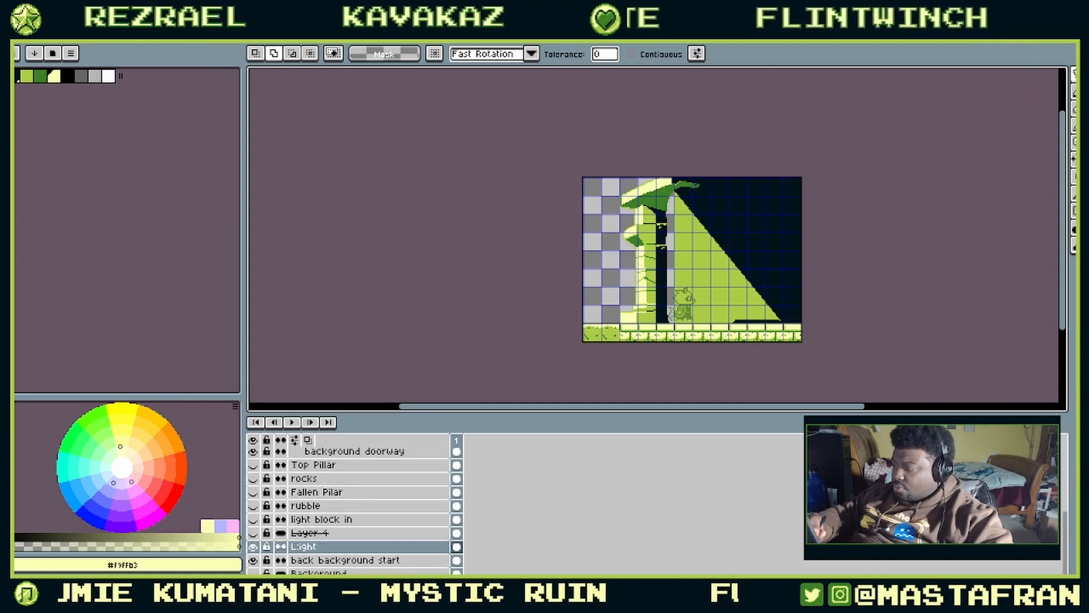
pyautogui.scroll(3, 349, 504)
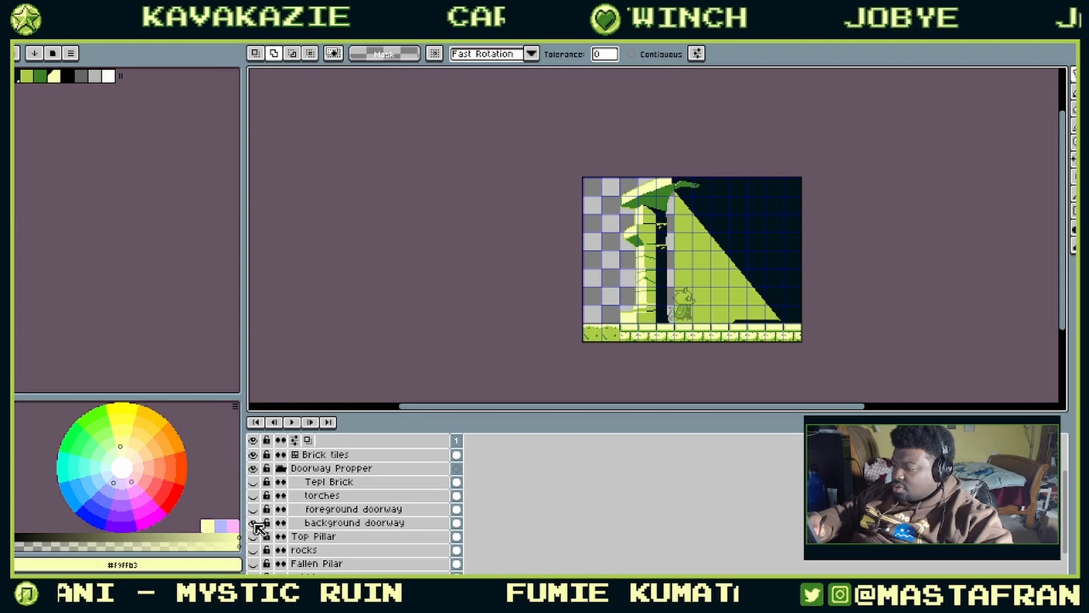
pyautogui.click(331, 523)
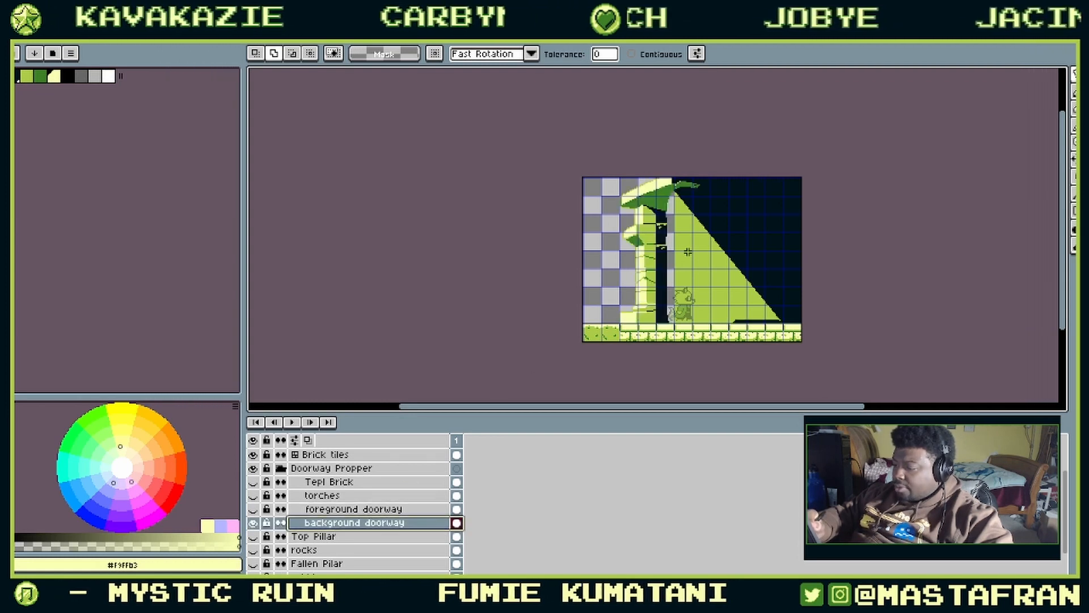
pyautogui.hotkey('ctrl', 't')
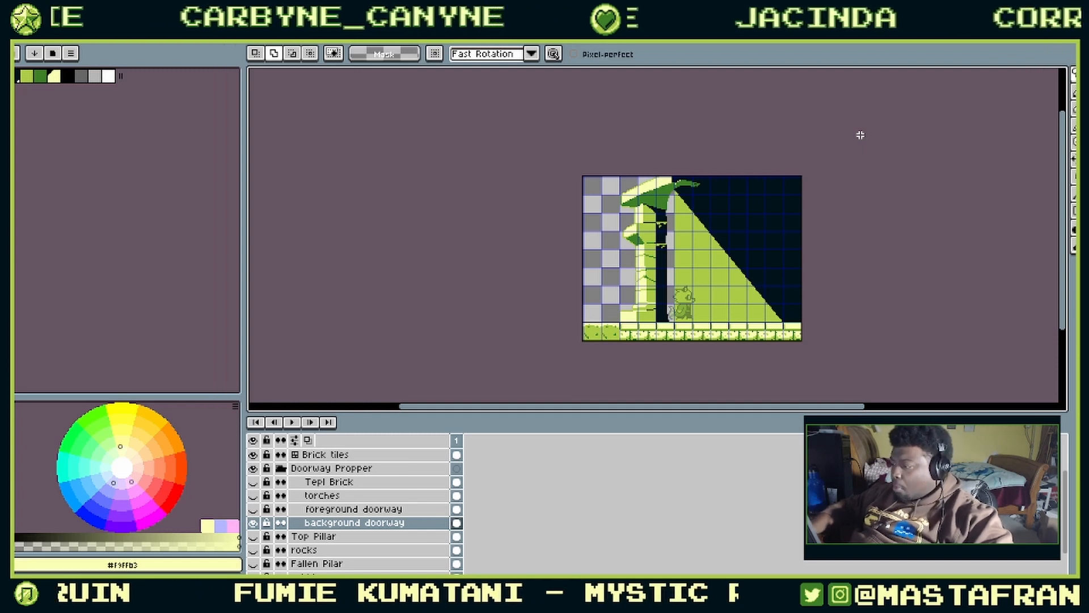
pyautogui.scroll(2, 861, 134)
pyautogui.scroll(-1, 862, 130)
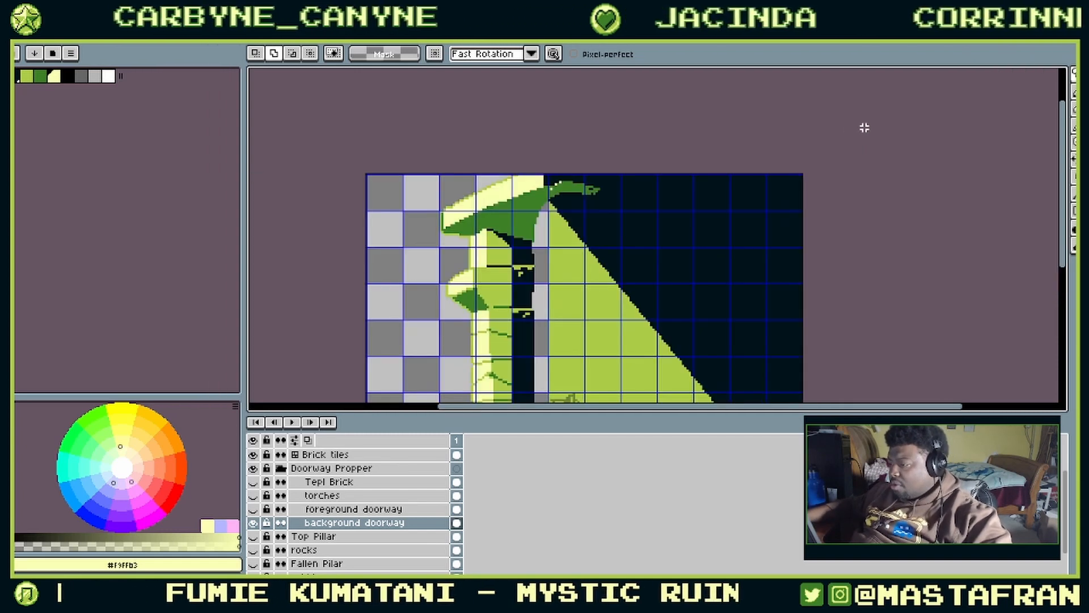
# Step: Sample the dark colour #00131a from the pillar's shadow and make the Tepl Brick layer active
pyautogui.moveTo(658, 296); pyautogui.dragTo(637, 212)
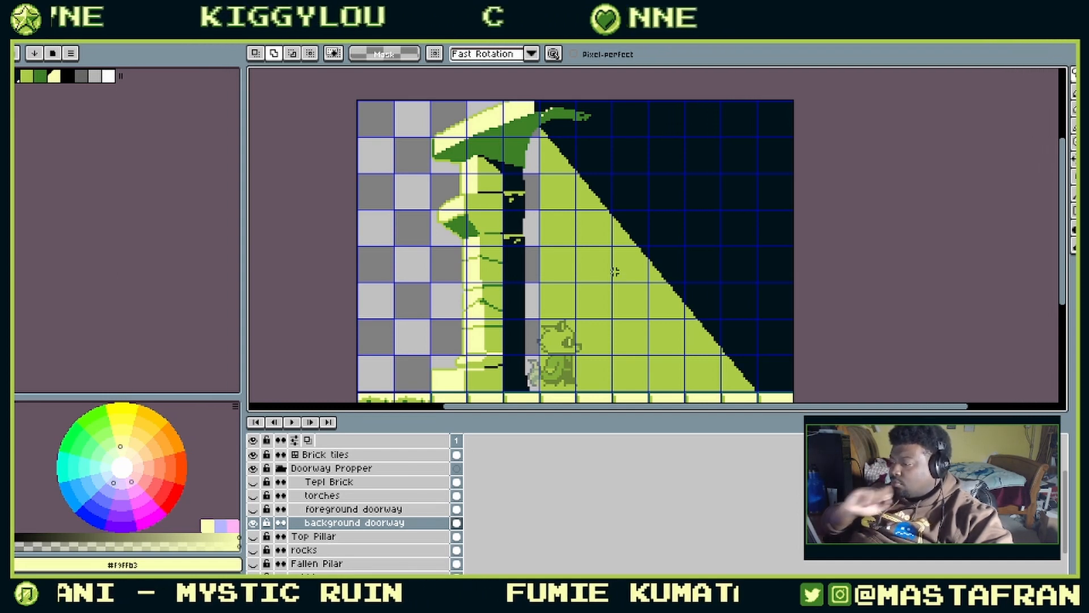
pyautogui.moveTo(576, 291); pyautogui.dragTo(642, 330)
pyautogui.press('i')
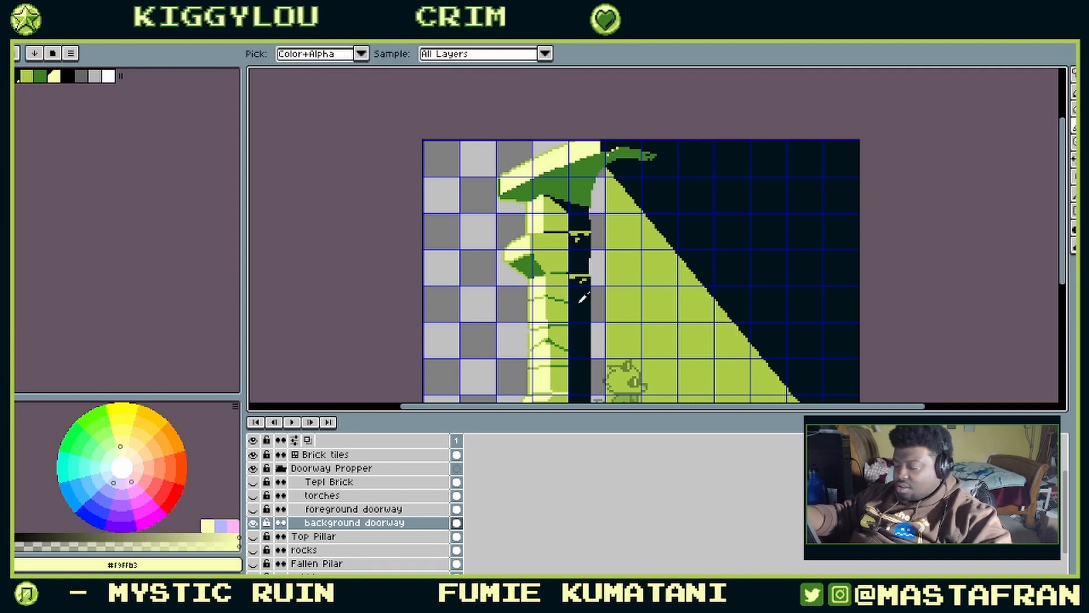
pyautogui.click(573, 292)
pyautogui.press('g')
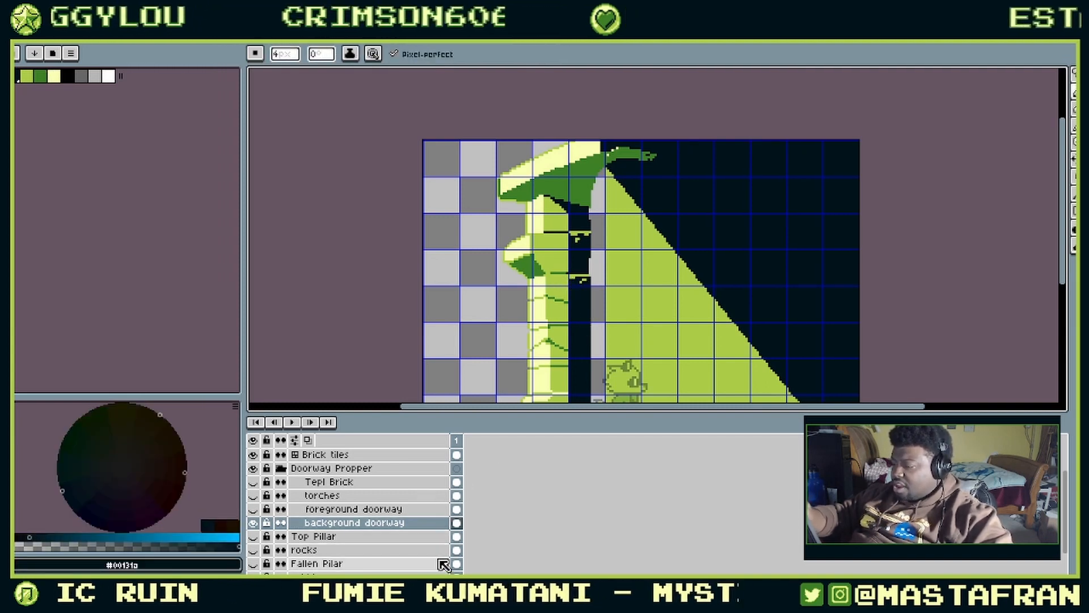
pyautogui.click(368, 494)
pyautogui.click(367, 483)
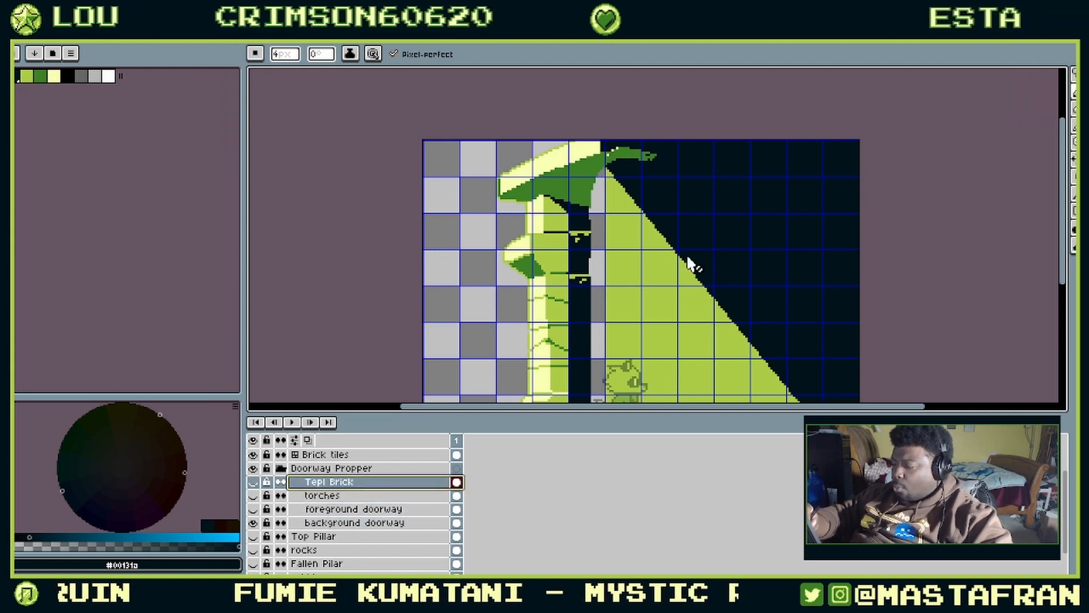
pyautogui.hscroll(3, 709, 249)
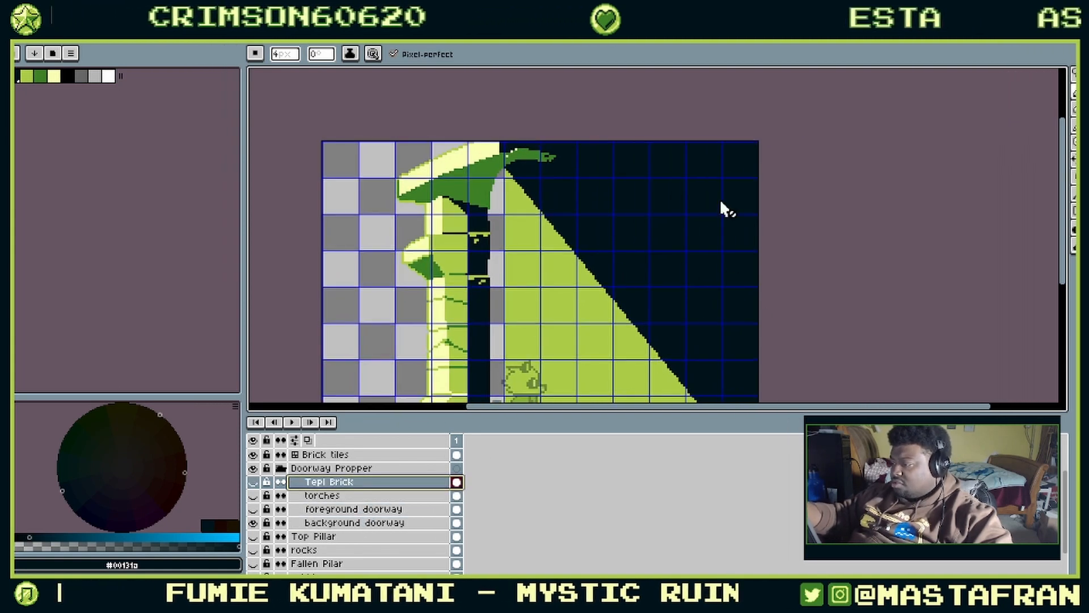
pyautogui.scroll(-2, 719, 198)
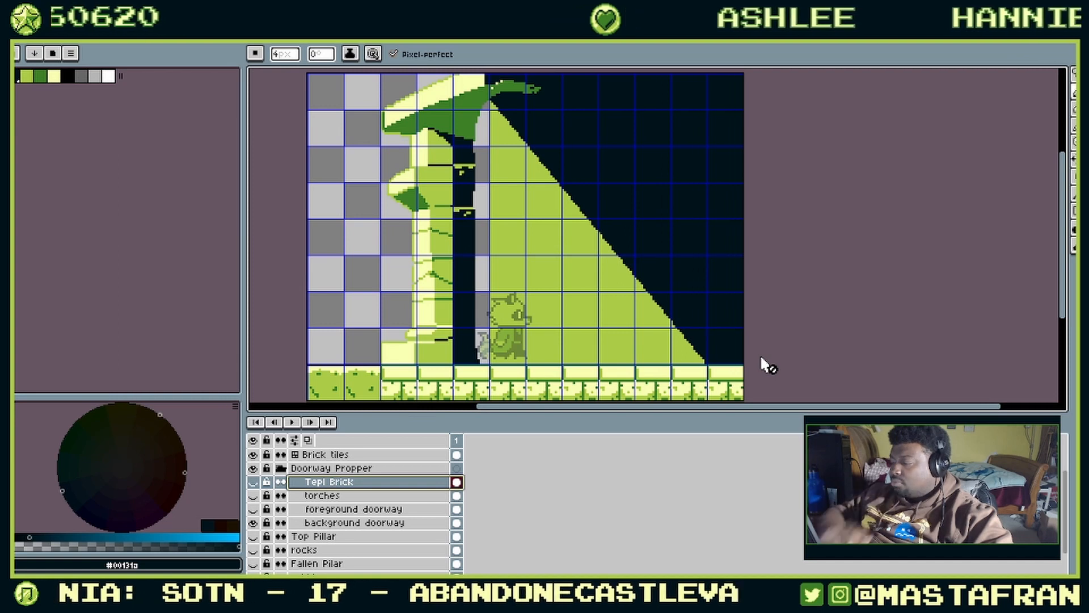
# Step: Show the foreground doorway layer over the new light beam
pyautogui.click(252, 508)
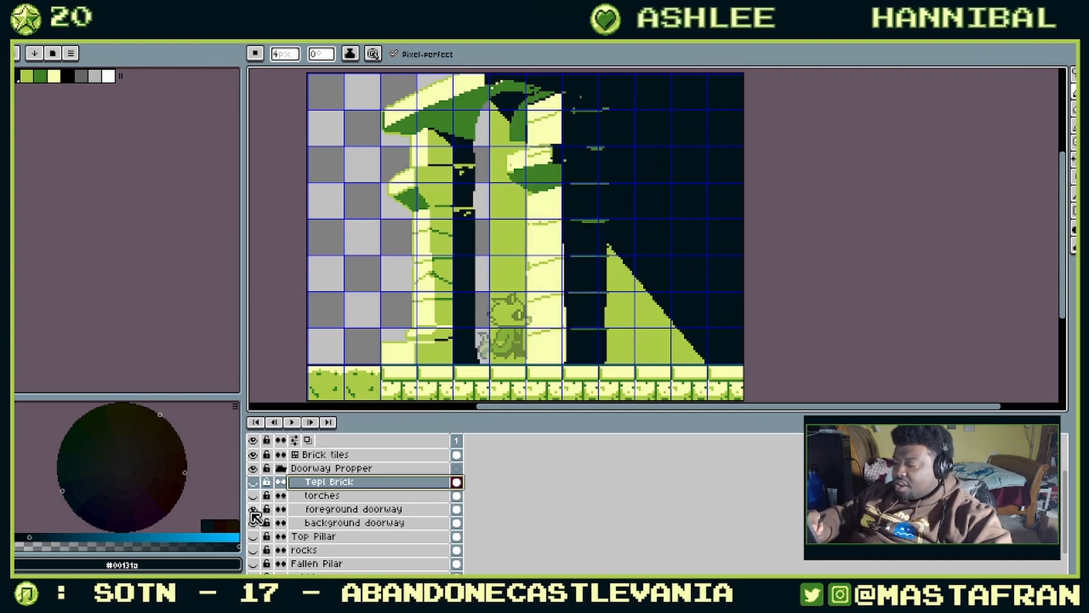
pyautogui.press('ctrl')
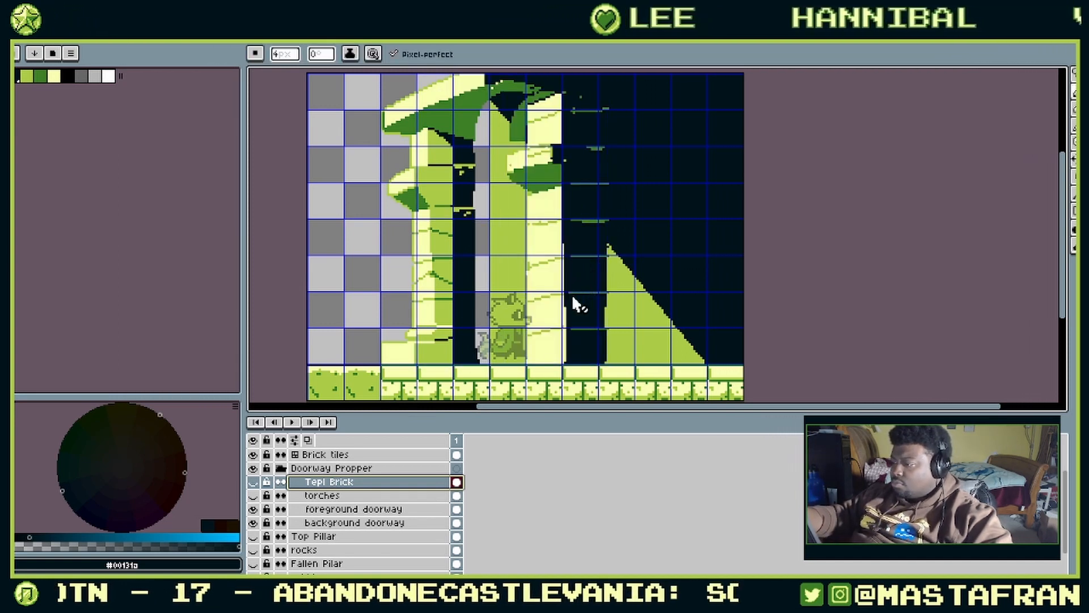
pyautogui.press('ctrl')
pyautogui.moveTo(556, 255); pyautogui.dragTo(631, 243)
pyautogui.scroll(-3, 406, 499)
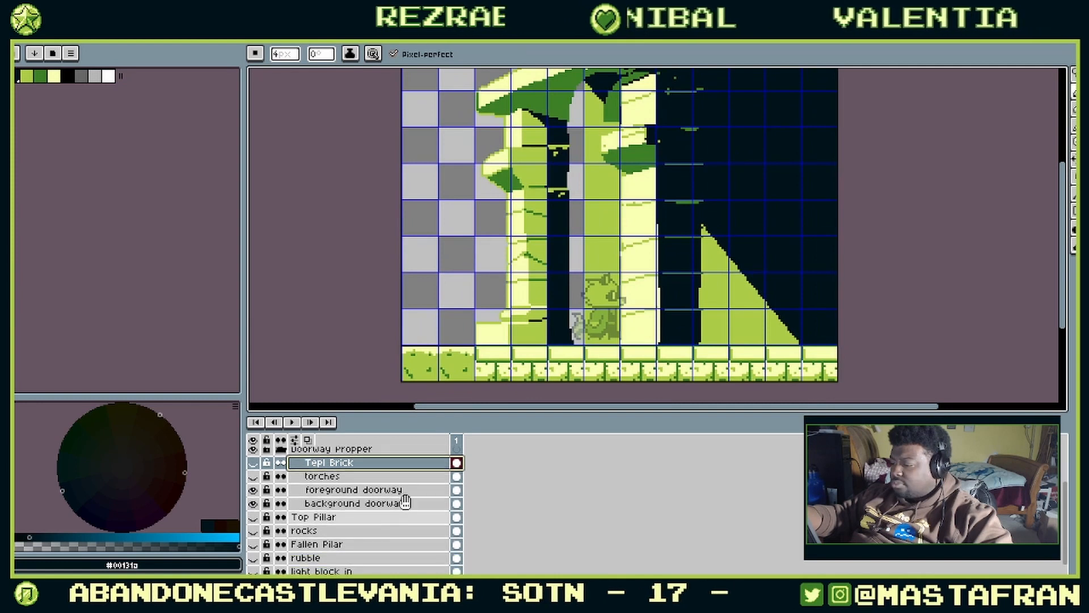
# Step: Check the light block in and back background start layers by toggling their visibility, and make the Light layer active
pyautogui.click(381, 519)
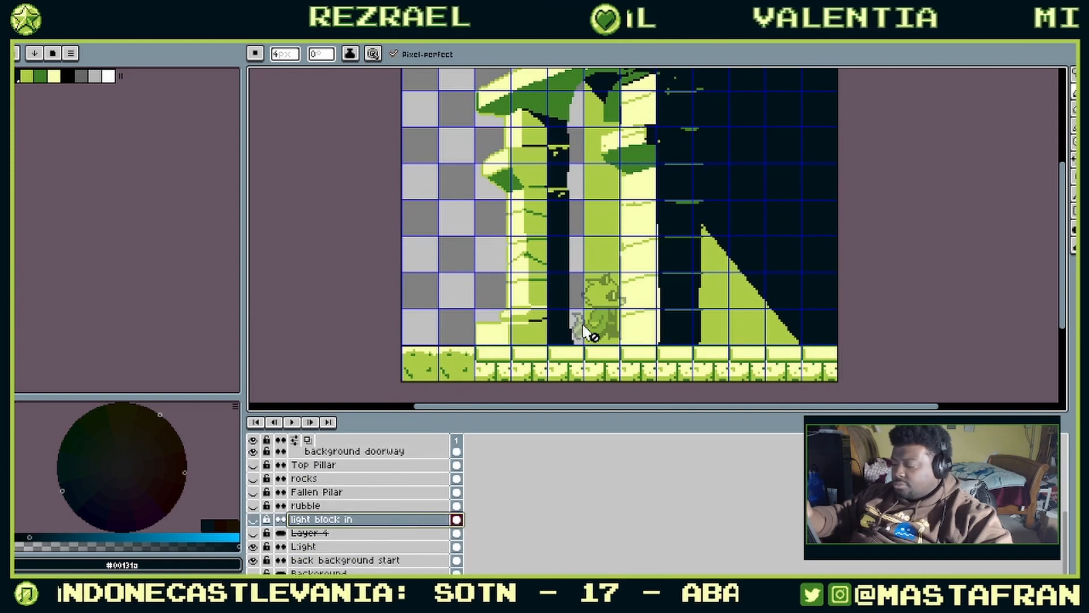
pyautogui.click(253, 520)
pyautogui.click(253, 520)
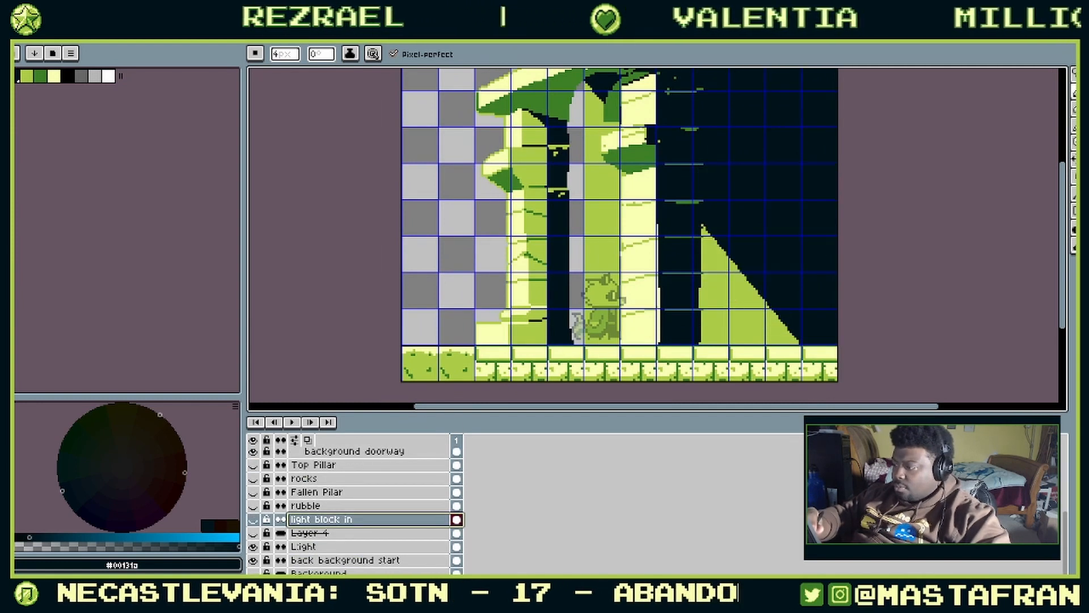
pyautogui.click(253, 560)
pyautogui.click(253, 559)
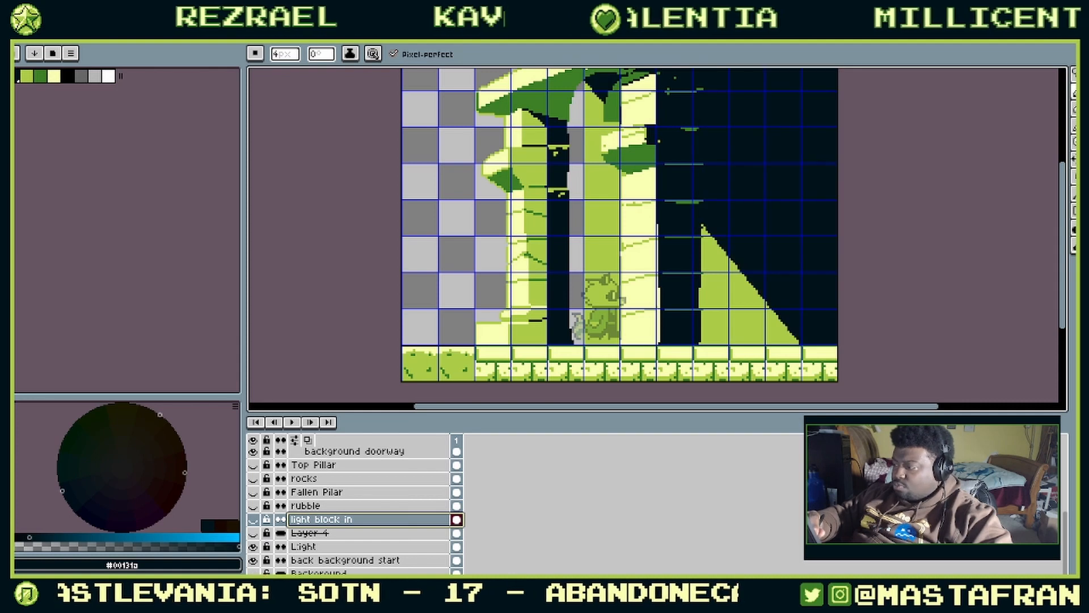
pyautogui.click(341, 546)
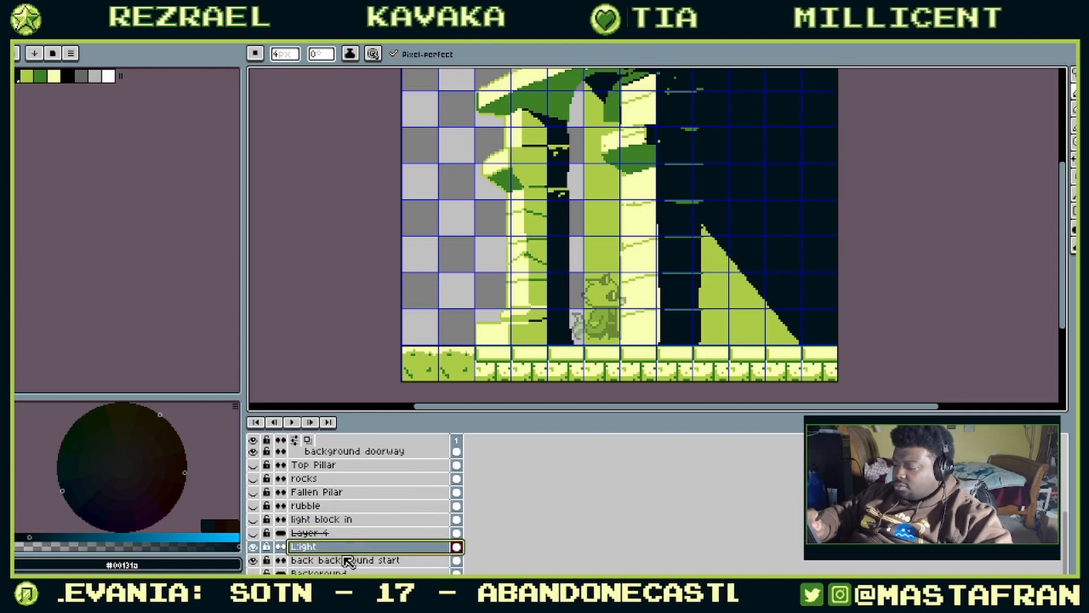
# Step: Fill the transparent gap beside the background pillar's dark side with #abcc47 on the Light layer, within a one-tile-wide column selection
pyautogui.press('w')
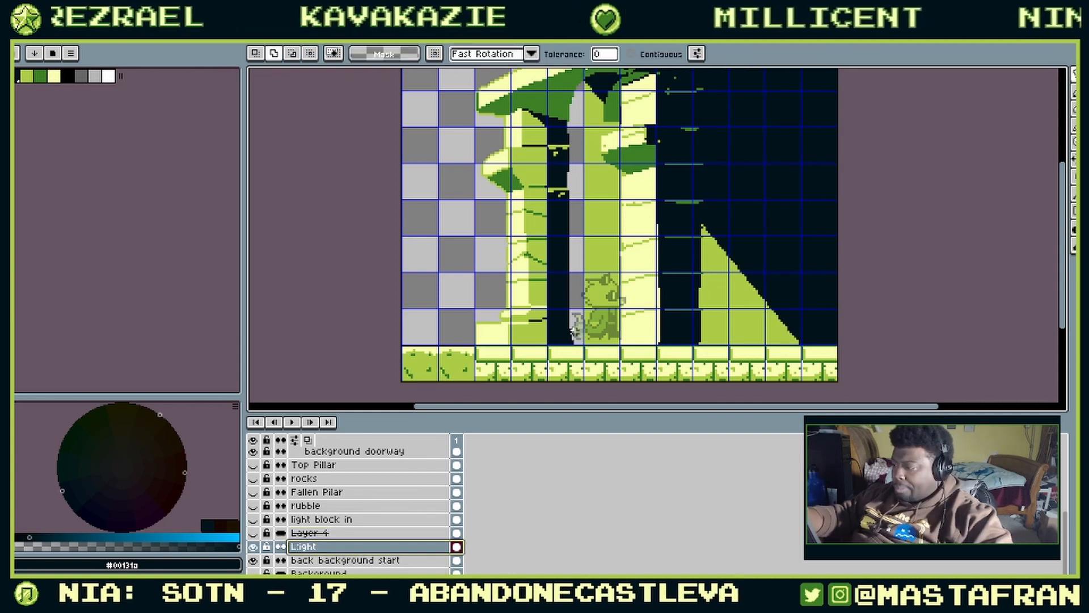
pyautogui.click(584, 324)
pyautogui.hotkey('ctrl', 'd')
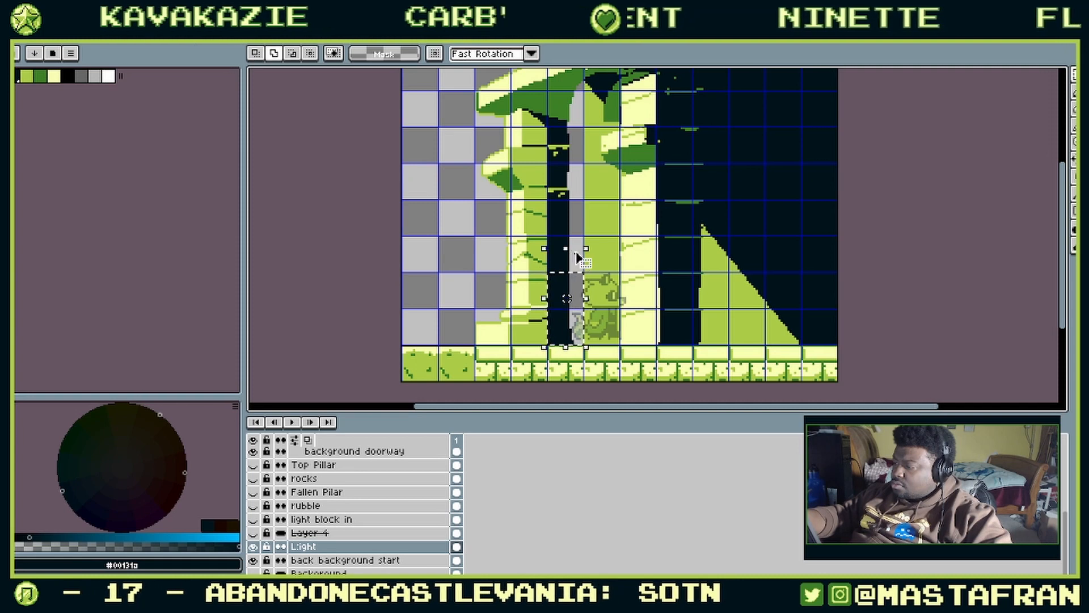
pyautogui.moveTo(631, 167); pyautogui.dragTo(642, 345)
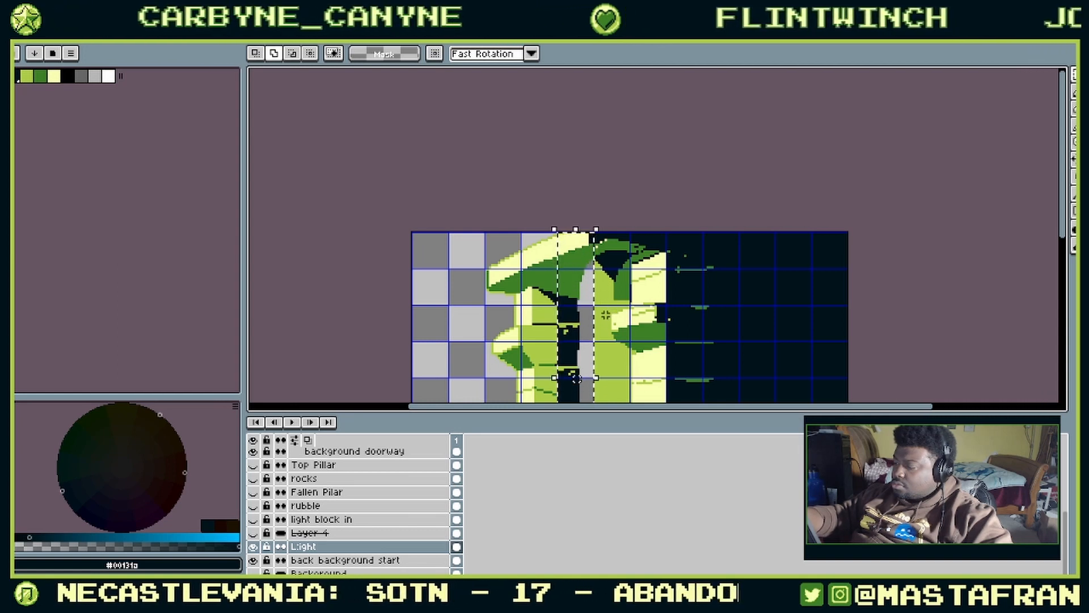
pyautogui.press('b')
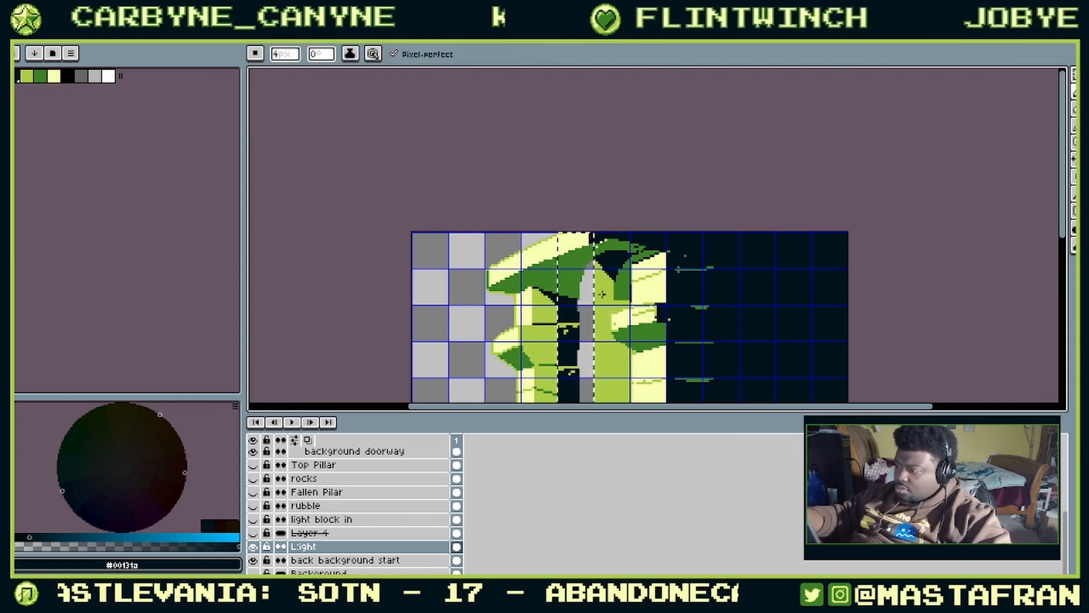
pyautogui.keyDown('alt'); pyautogui.click(605, 291); pyautogui.keyUp('alt')
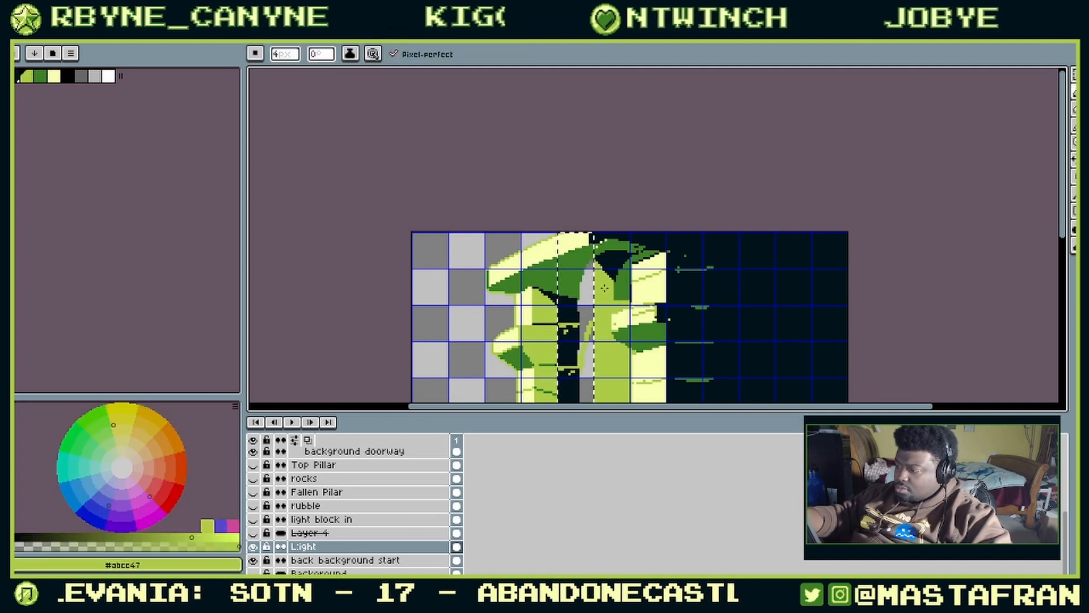
pyautogui.moveTo(638, 309); pyautogui.dragTo(611, 171)
pyautogui.hotkey('ctrl', 'd')
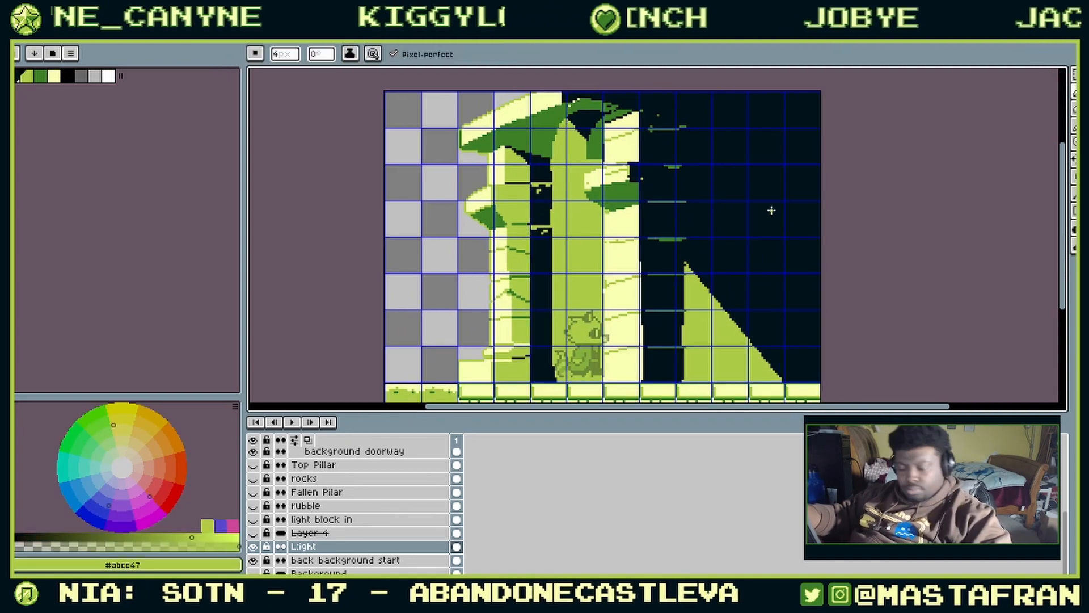
# Step: Try dithering the light beam's diagonal edge on the Light layer with a checkered custom brush in #abcc47, and undo the strokes
pyautogui.moveTo(775, 211); pyautogui.dragTo(661, 227)
pyautogui.moveTo(632, 309); pyautogui.dragTo(709, 216)
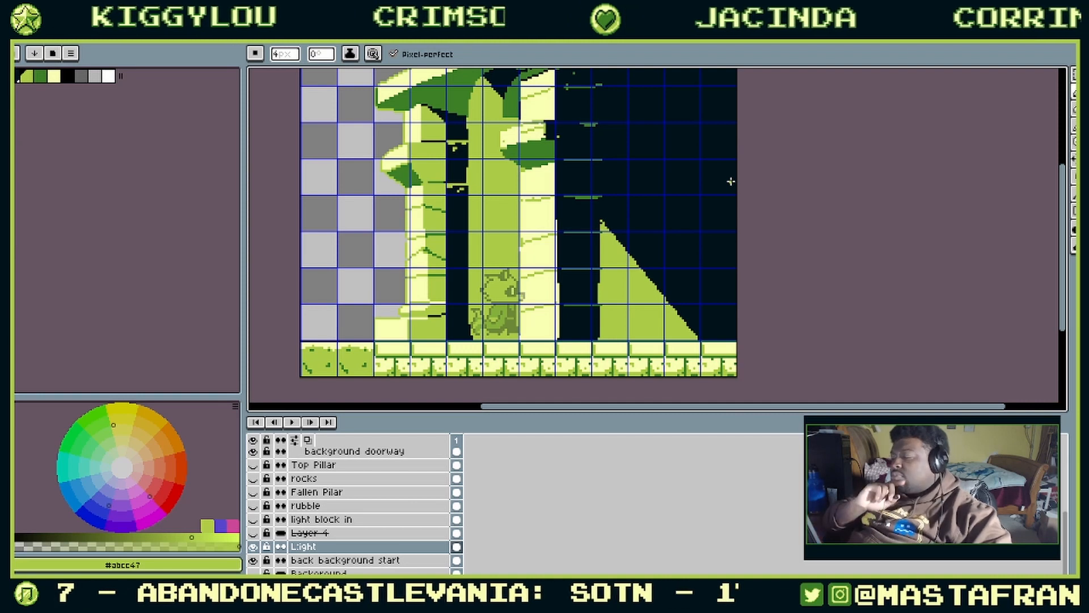
pyautogui.moveTo(759, 236); pyautogui.dragTo(768, 287)
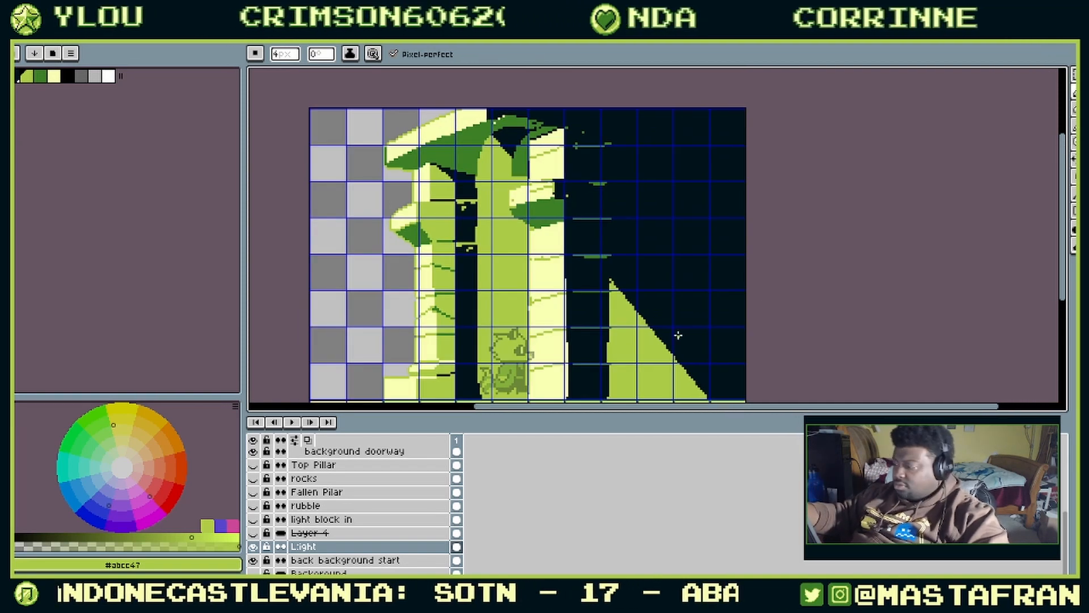
pyautogui.press('m')
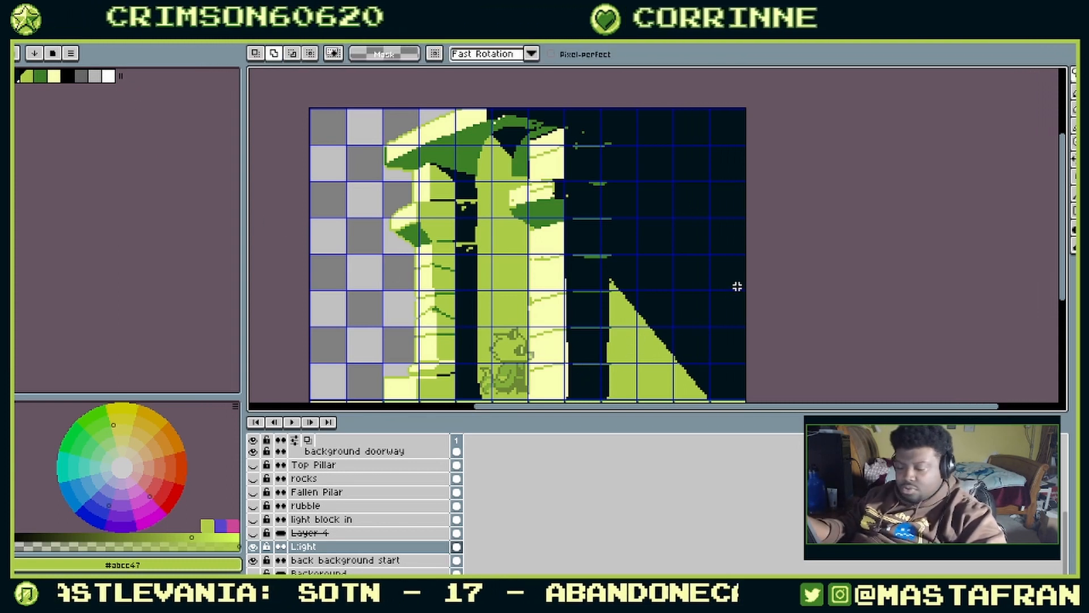
pyautogui.press('b')
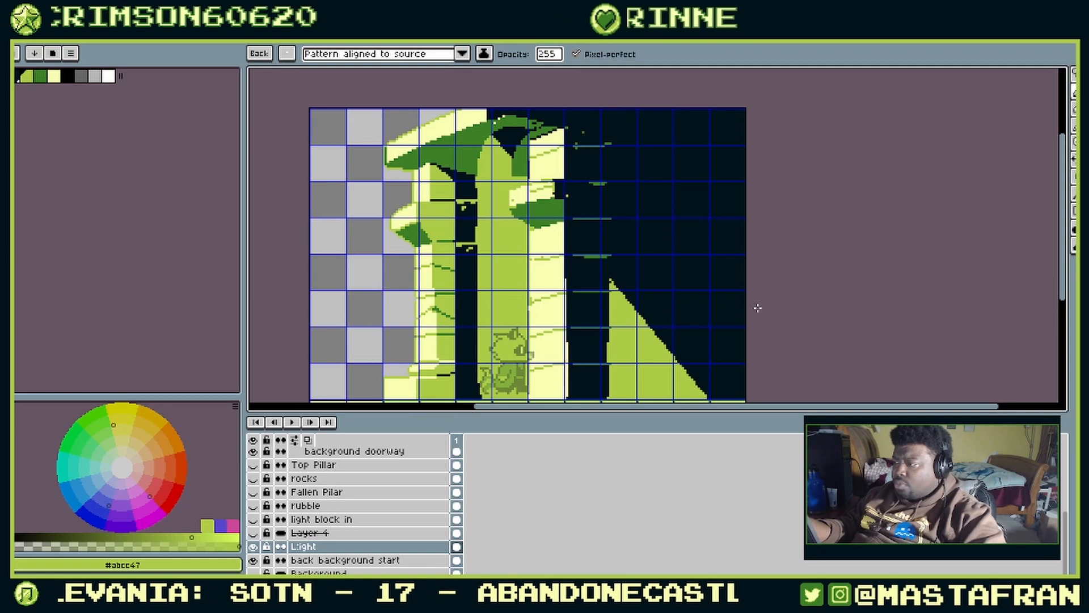
pyautogui.click(27, 76)
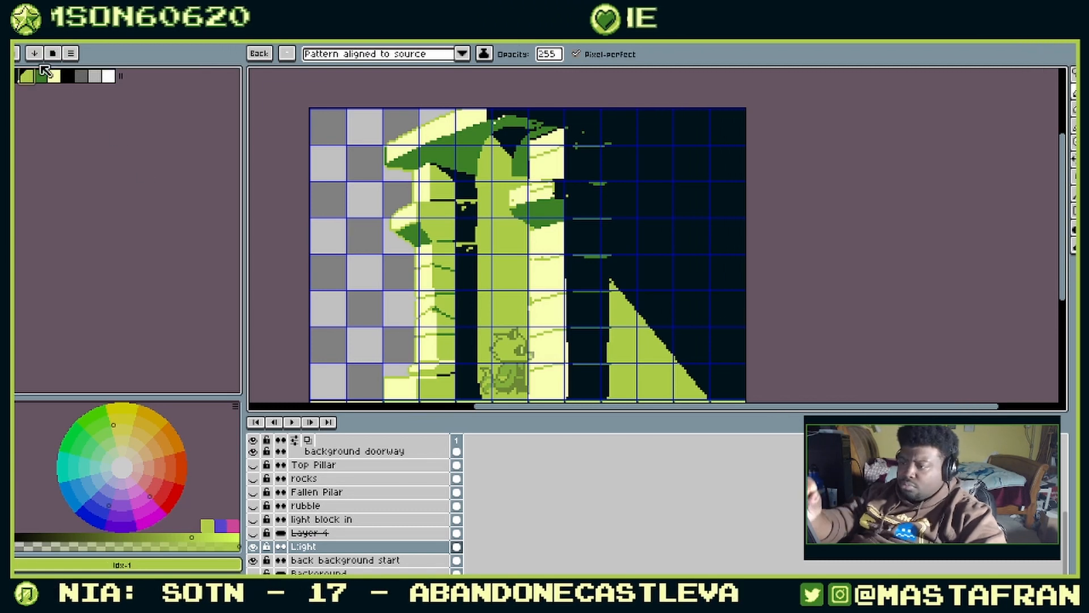
pyautogui.click(288, 55)
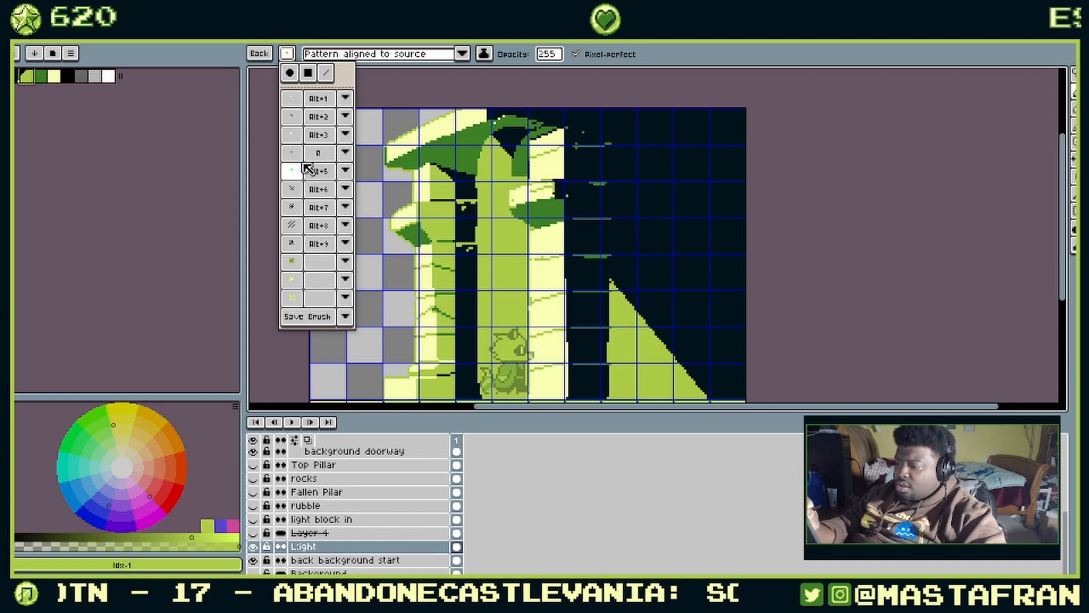
pyautogui.click(291, 225)
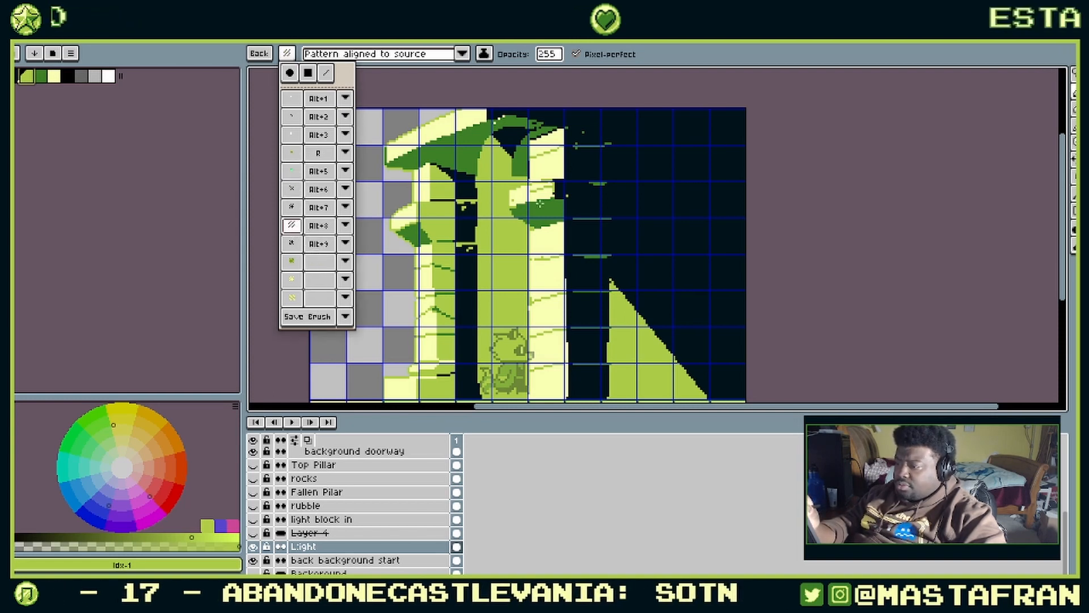
pyautogui.click(674, 318)
pyautogui.moveTo(659, 327)
pyautogui.mouseDown()
pyautogui.moveTo(690, 360)
pyautogui.moveTo(710, 390)
pyautogui.mouseUp()
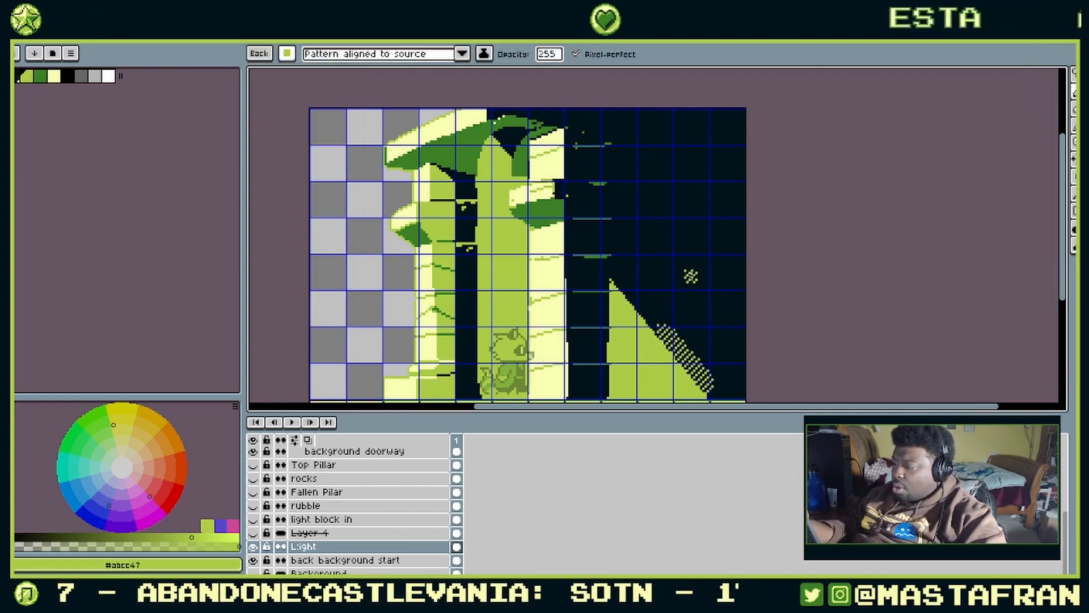
pyautogui.moveTo(691, 276); pyautogui.dragTo(610, 195)
pyautogui.moveTo(531, 199); pyautogui.dragTo(580, 244)
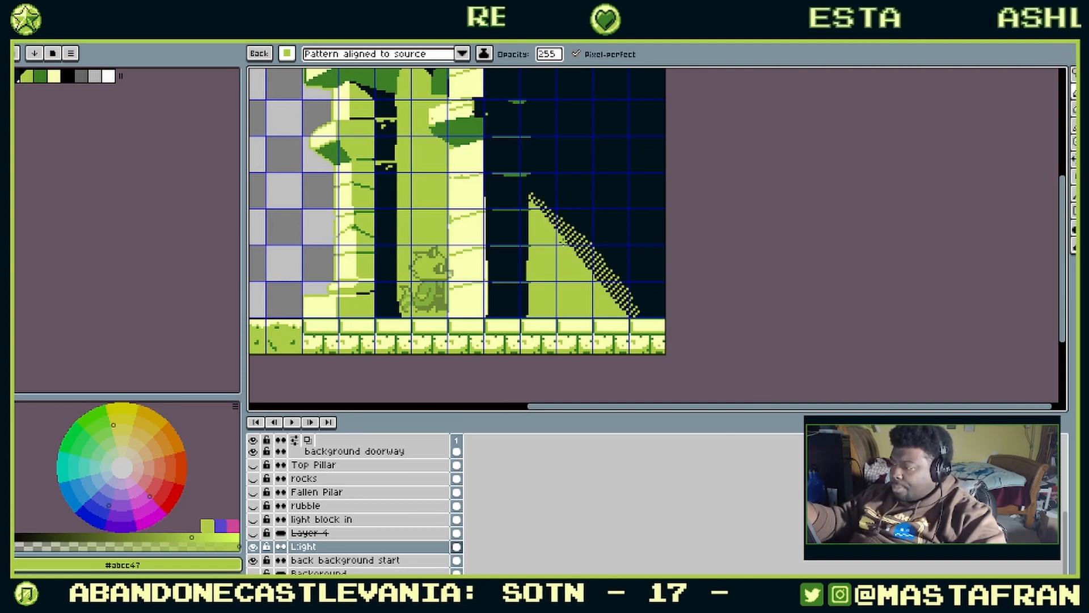
pyautogui.hotkey('ctrl', 'z')
pyautogui.hotkey('ctrl', 'z')
# Step: Try the mint-green dotted custom brush along the beam's diagonal edge and undo the stroke
pyautogui.moveTo(407, 188)
pyautogui.mouseDown()
pyautogui.moveTo(442, 226)
pyautogui.moveTo(486, 245)
pyautogui.mouseUp()
pyautogui.click(287, 53)
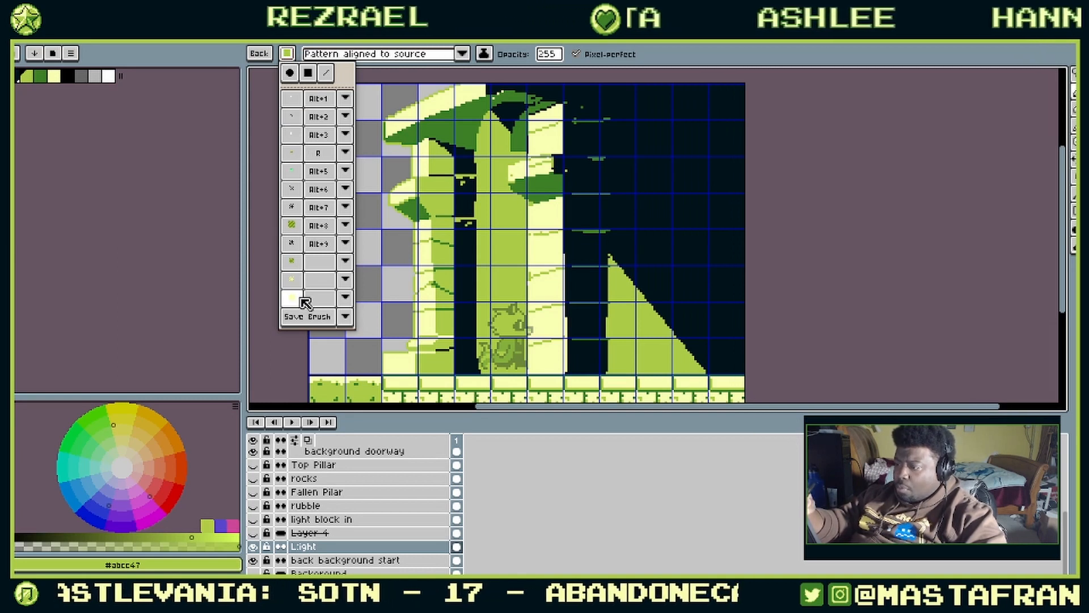
pyautogui.click(313, 170)
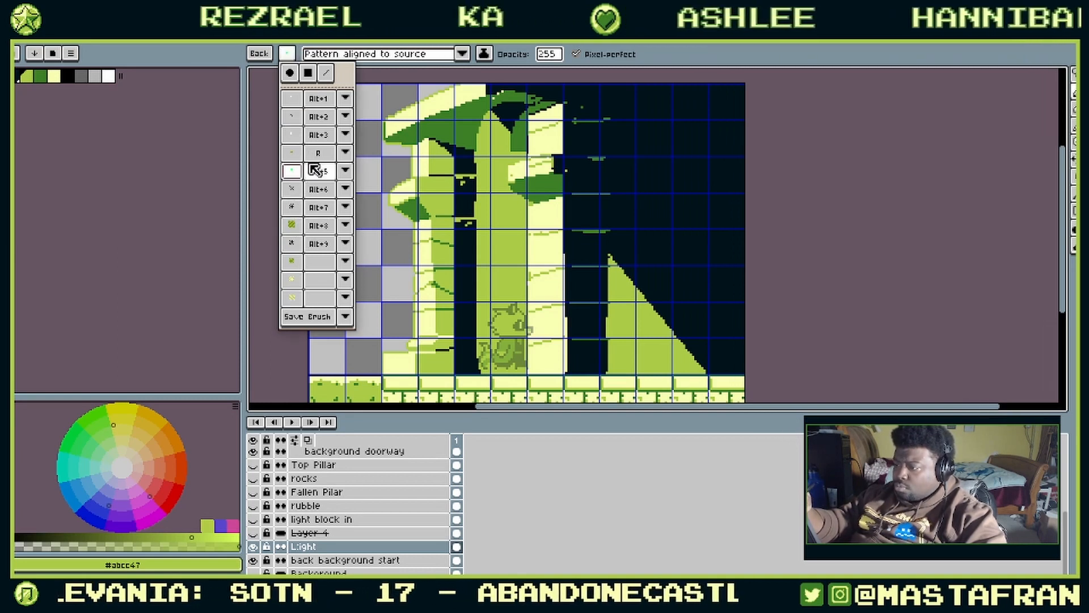
pyautogui.moveTo(672, 328); pyautogui.dragTo(699, 337)
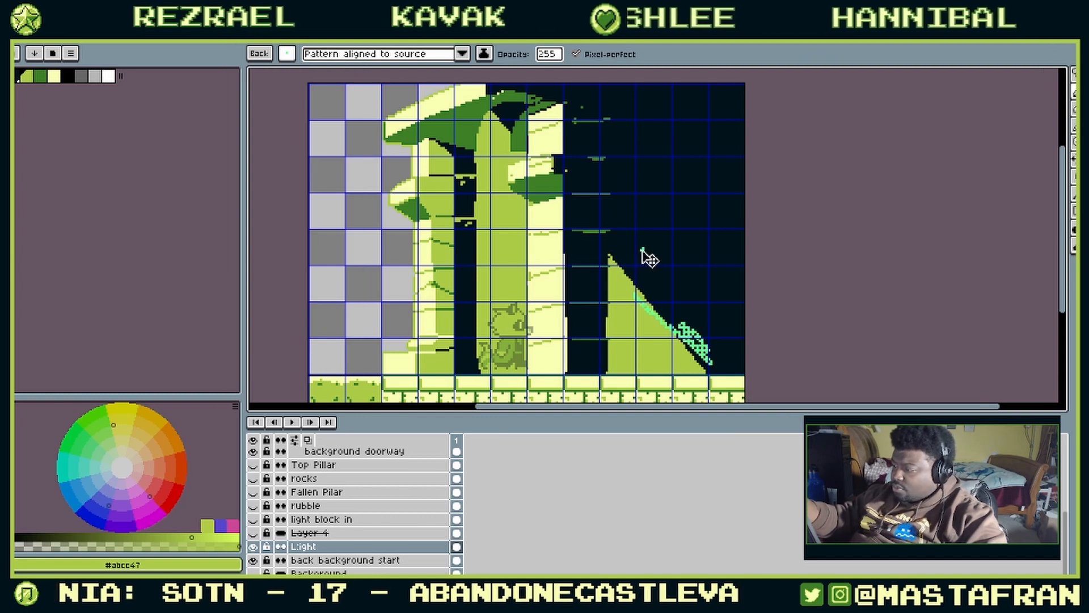
pyautogui.hotkey('ctrl', 'z')
# Step: Switch to the horizontal-line custom brush and cut #00131a stripes into the lower part of the beam's diagonal edge
pyautogui.click(287, 54)
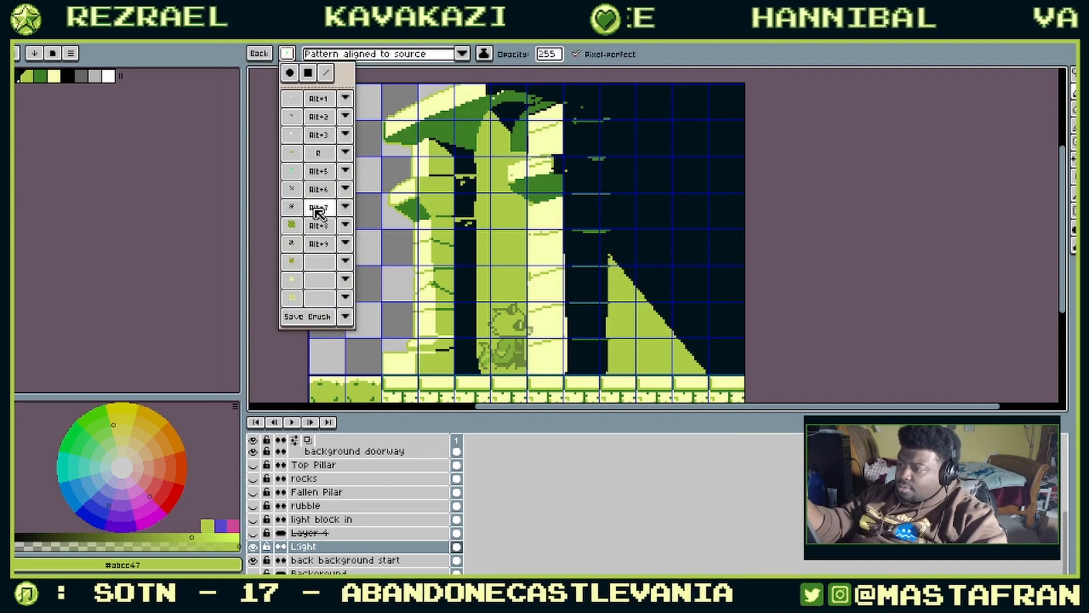
pyautogui.press('i')
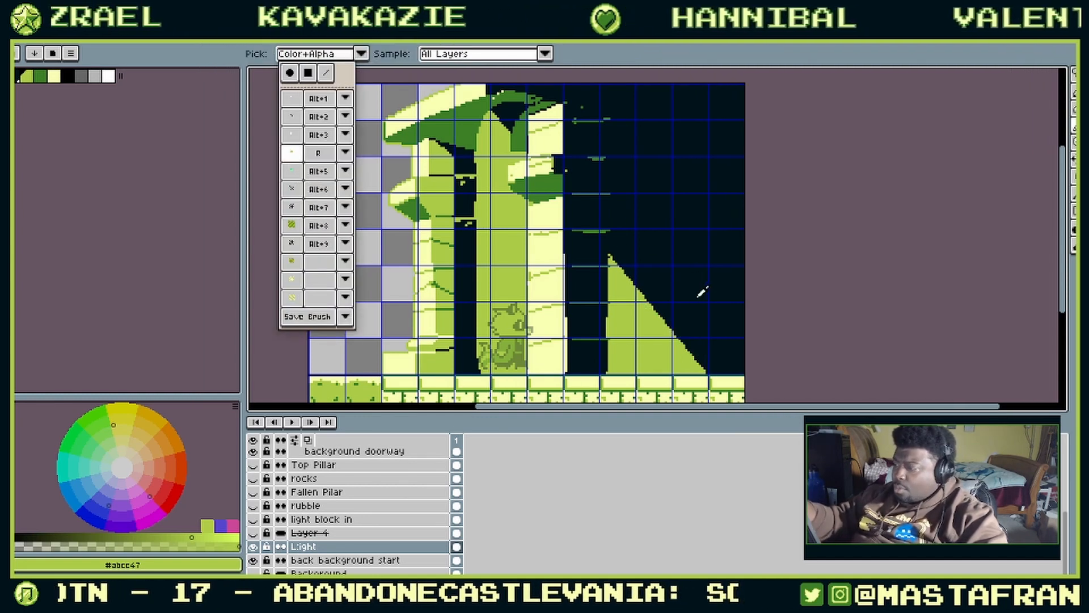
pyautogui.keyDown('alt'); pyautogui.click(685, 344); pyautogui.keyUp('alt')
pyautogui.keyDown('alt'); pyautogui.click(688, 337); pyautogui.keyUp('alt')
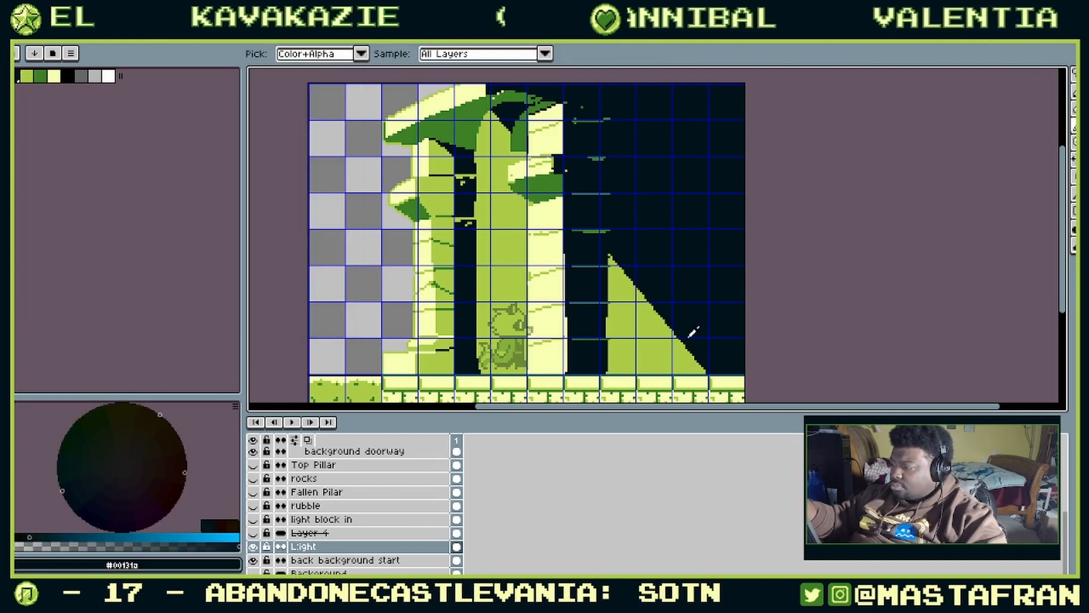
pyautogui.moveTo(701, 367); pyautogui.dragTo(686, 348)
pyautogui.press('alt')
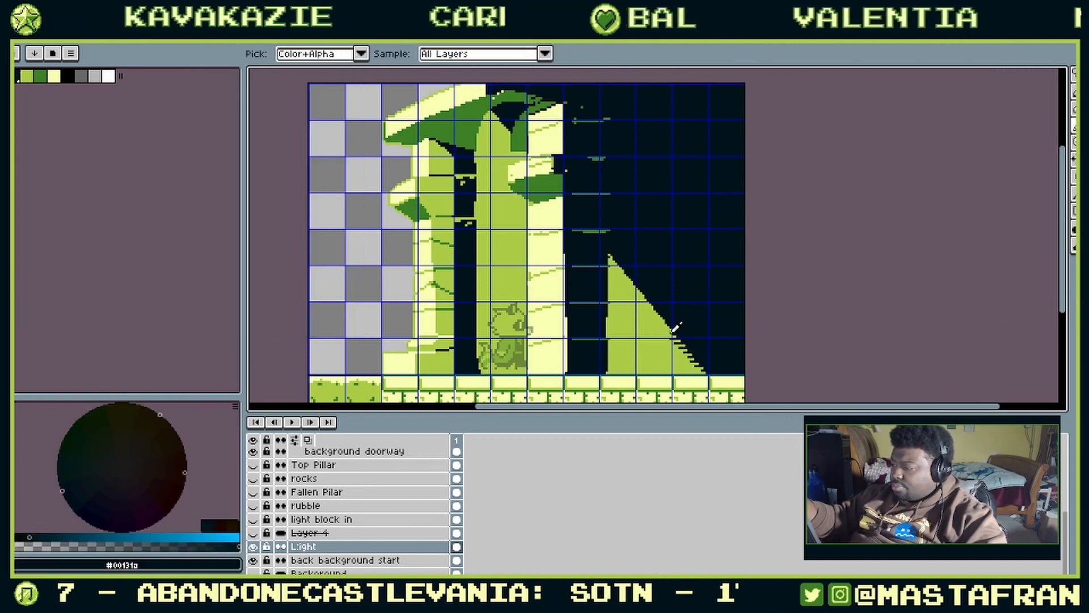
# Step: Extend #abcc47 horizontal stripes outward along the beam's diagonal edge and inside the arch opening, undoing the unwanted strokes
pyautogui.keyDown('alt'); pyautogui.click(674, 340); pyautogui.keyUp('alt')
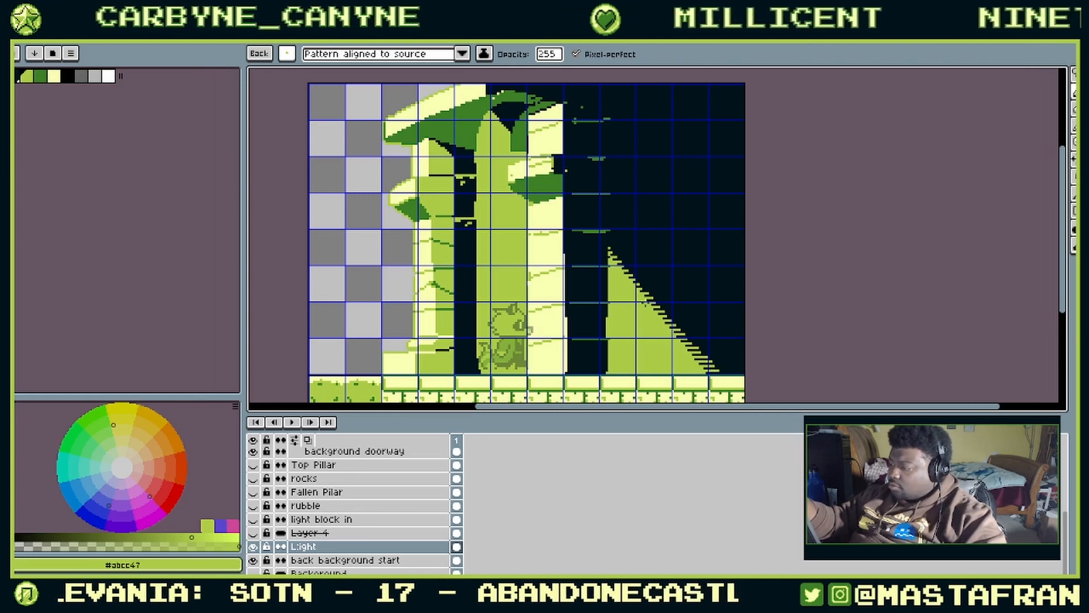
pyautogui.scroll(3, 599, 231)
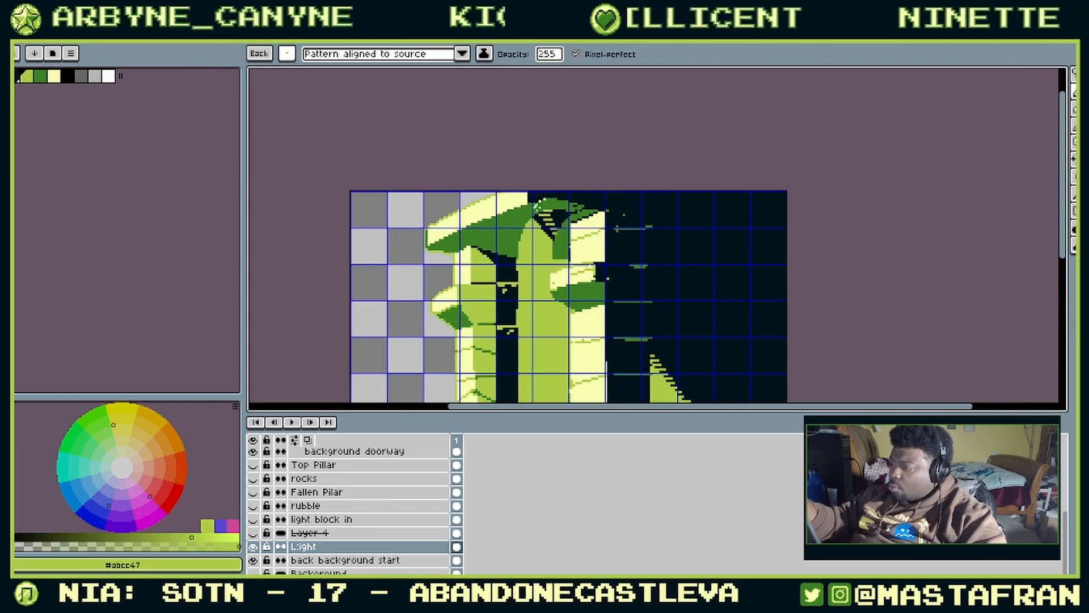
pyautogui.hotkey('ctrl', 'z')
pyautogui.hotkey('ctrl', 'z')
pyautogui.hotkey('ctrl', 'z')
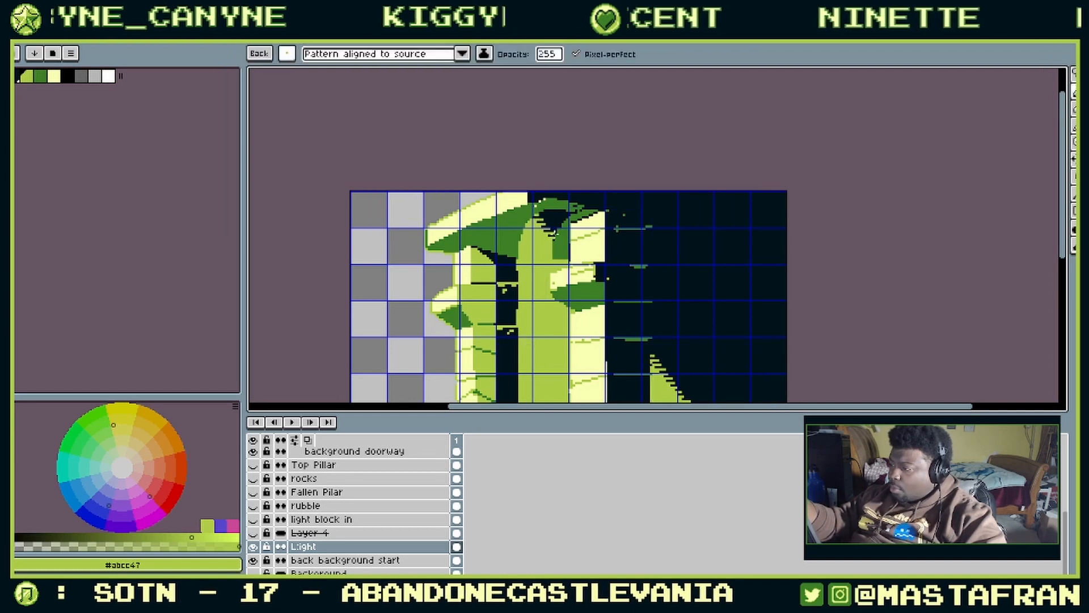
pyautogui.scroll(-3, 598, 277)
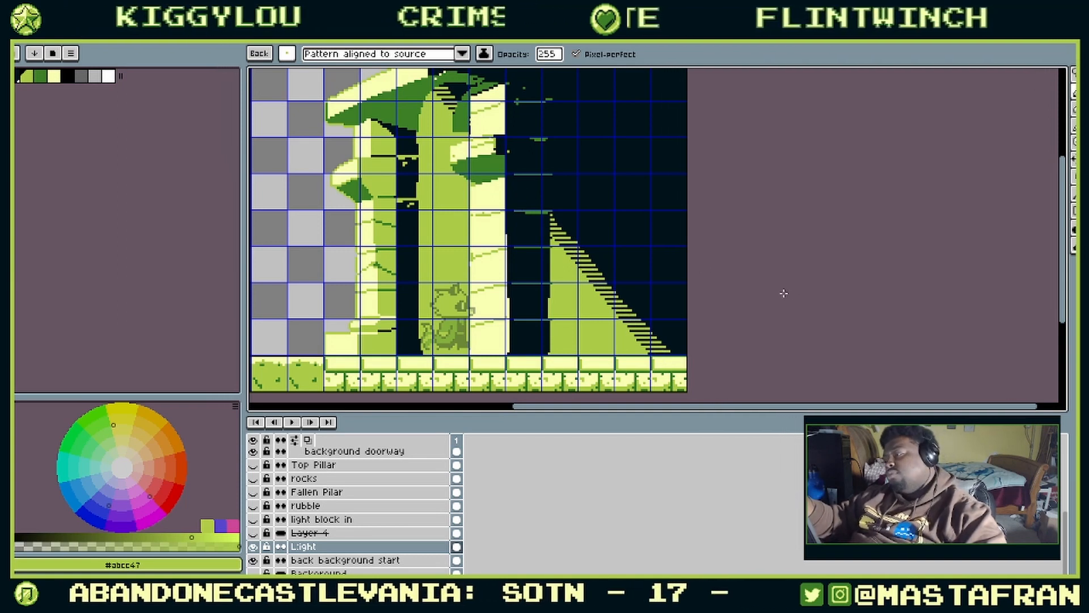
# Step: Review the striped beam at a small size and undo all the stripes along its diagonal edge
pyautogui.moveTo(747, 274); pyautogui.dragTo(716, 307)
pyautogui.scroll(-5, 682, 294)
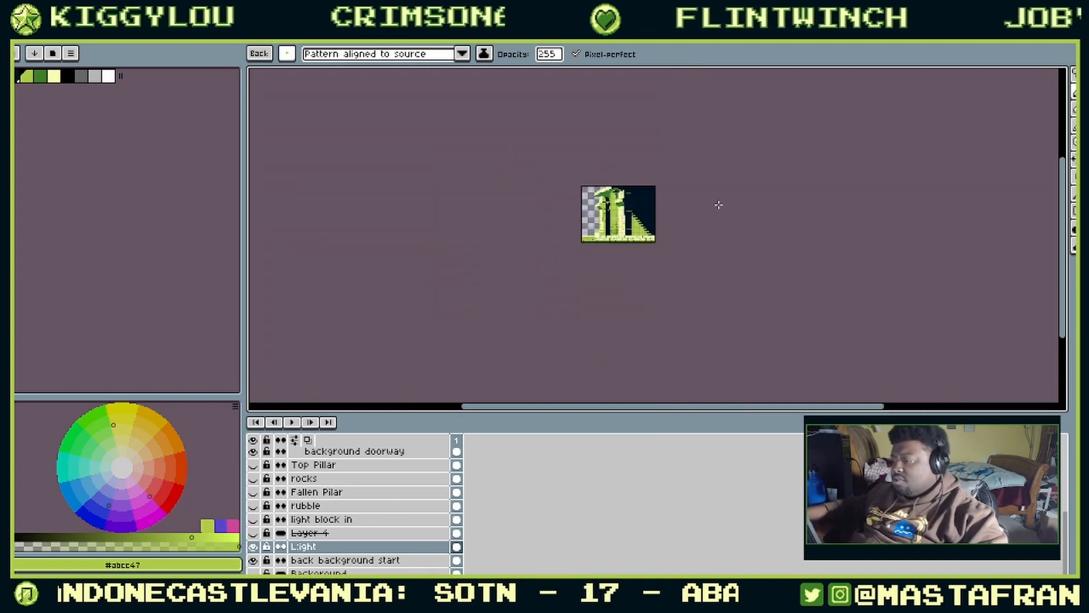
pyautogui.scroll(4, 724, 194)
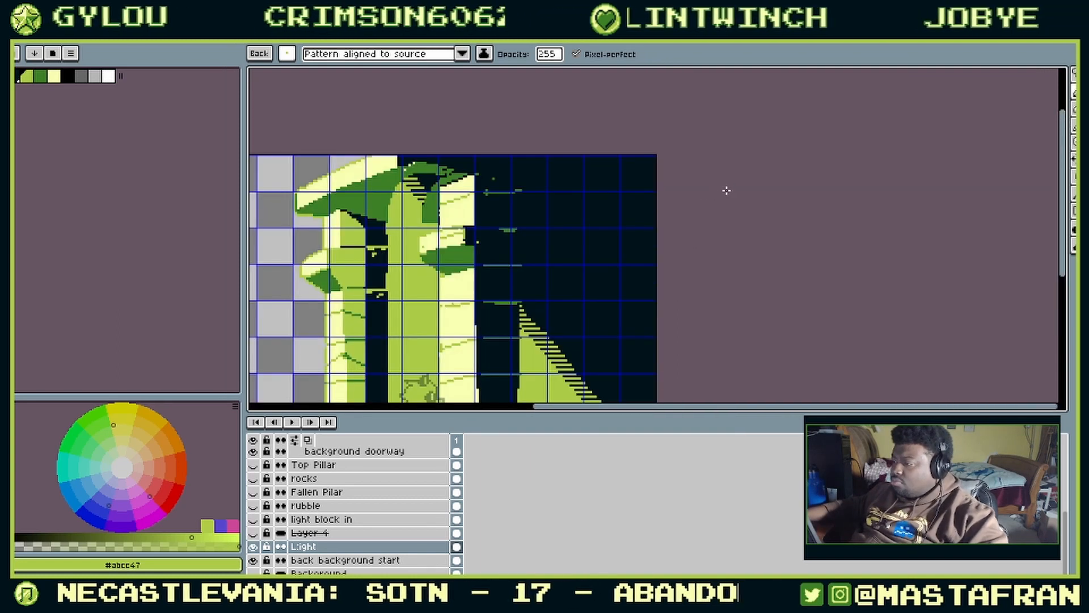
pyautogui.moveTo(593, 255); pyautogui.dragTo(802, 119)
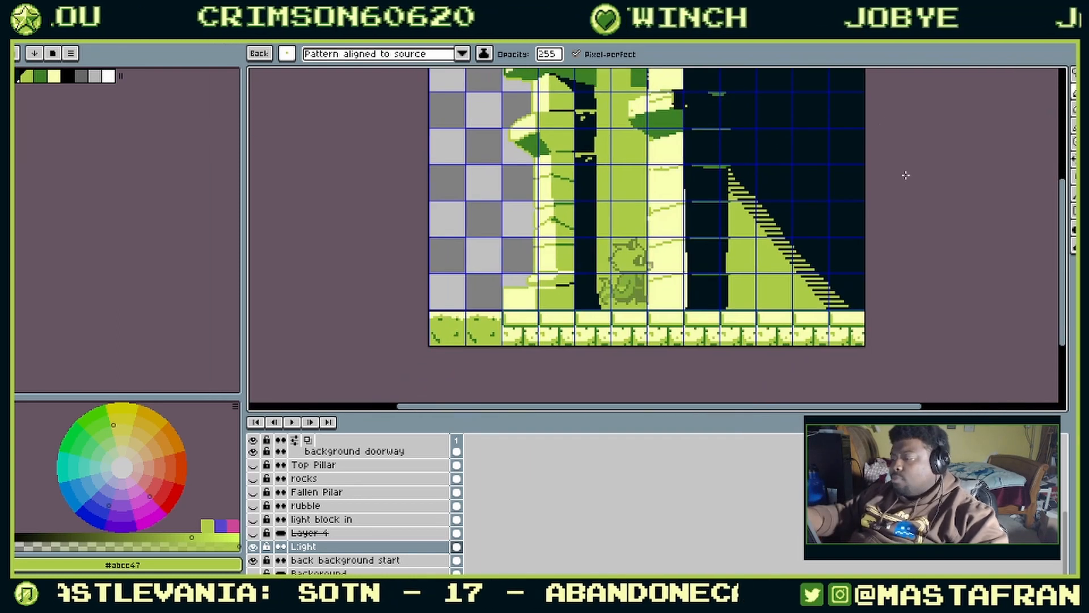
pyautogui.moveTo(867, 200); pyautogui.dragTo(789, 268)
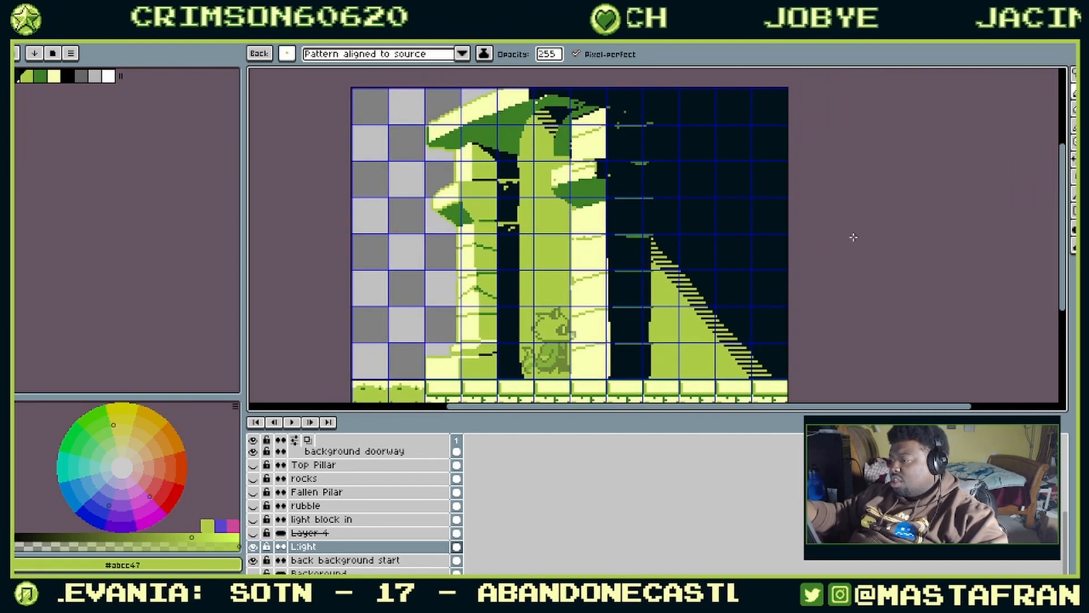
pyautogui.press('ctrl')
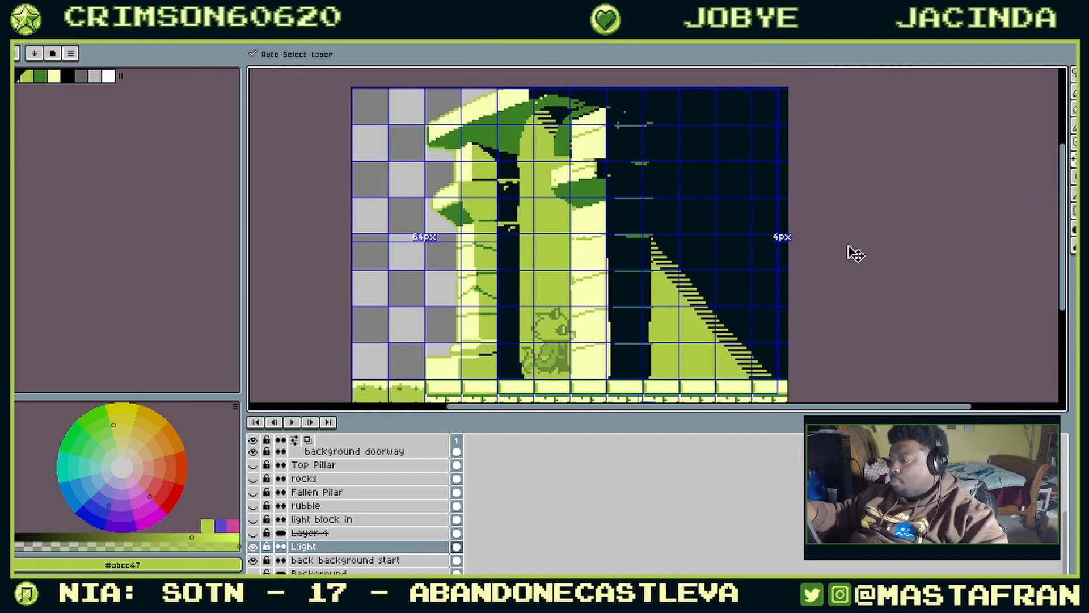
pyautogui.moveTo(854, 258); pyautogui.dragTo(820, 320)
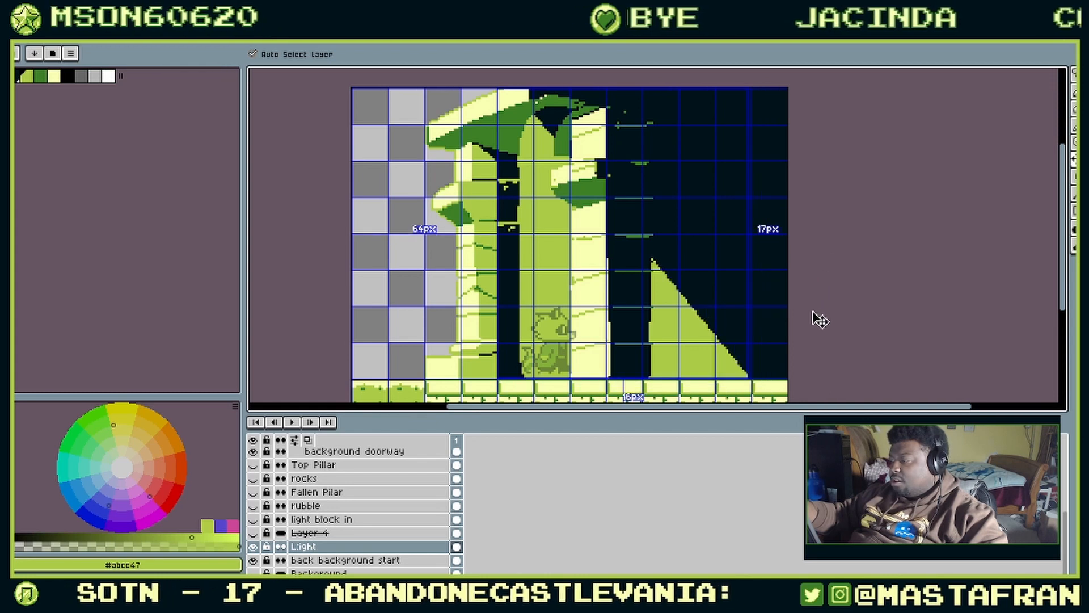
# Step: Cut a wide band of horizontal #00131a stripes into the beam's diagonal edge, both beside the pillar and inside the arch opening
pyautogui.keyDown('alt'); pyautogui.click(742, 328); pyautogui.keyUp('alt')
pyautogui.moveTo(653, 262); pyautogui.dragTo(718, 339)
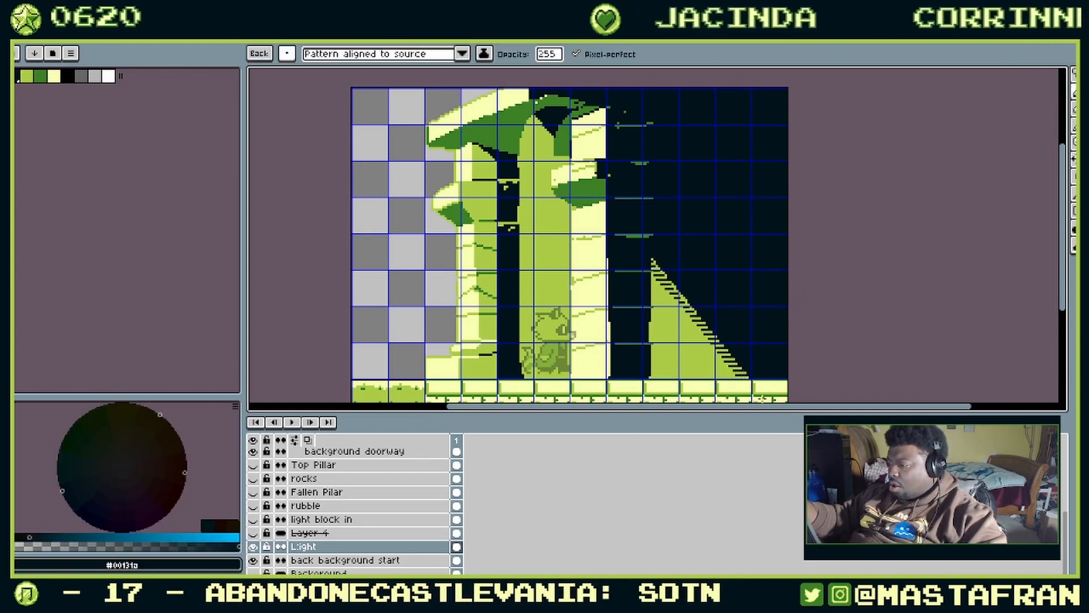
pyautogui.moveTo(563, 160); pyautogui.dragTo(532, 121)
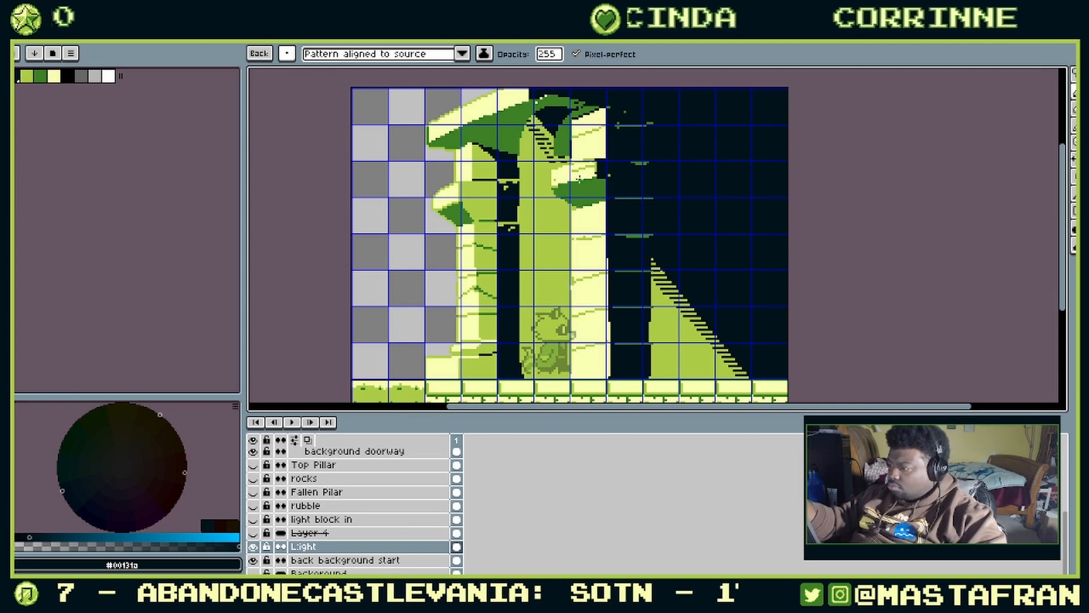
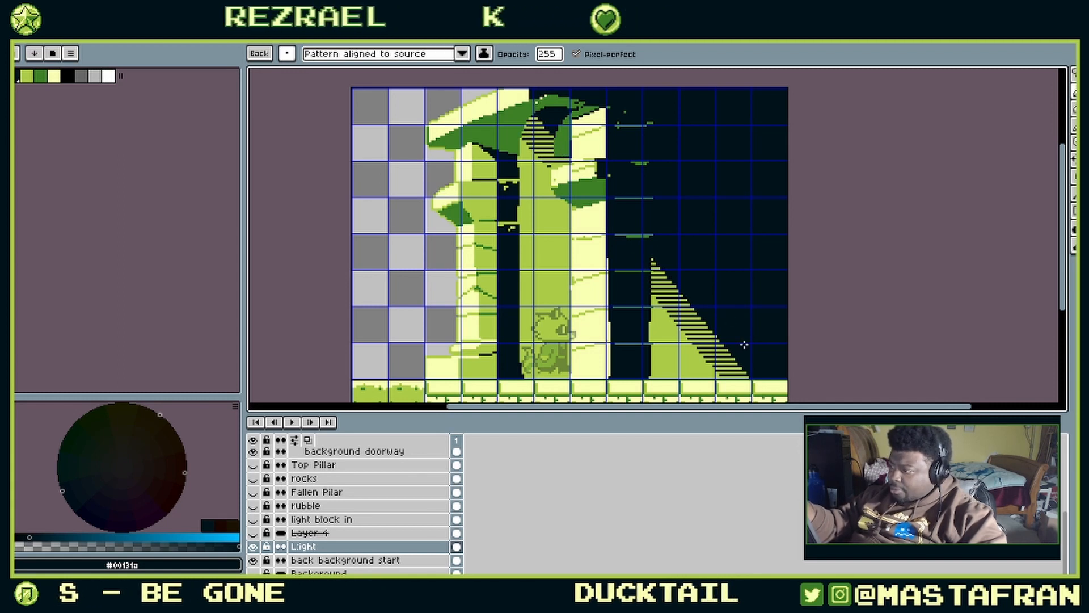
pyautogui.moveTo(820, 220); pyautogui.dragTo(686, 229)
pyautogui.scroll(-3, 687, 228)
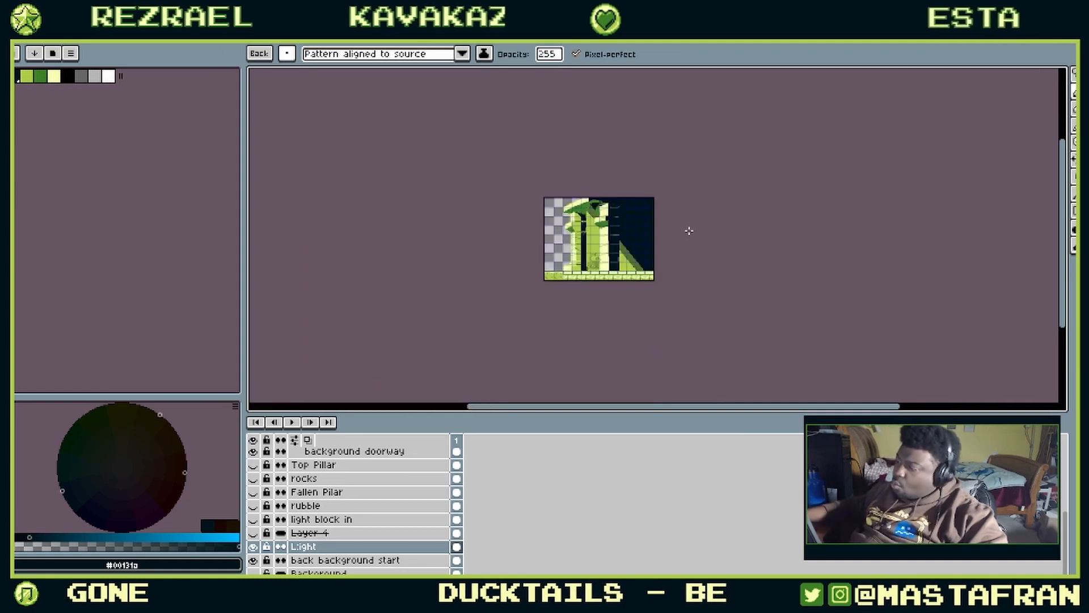
pyautogui.scroll(1, 689, 230)
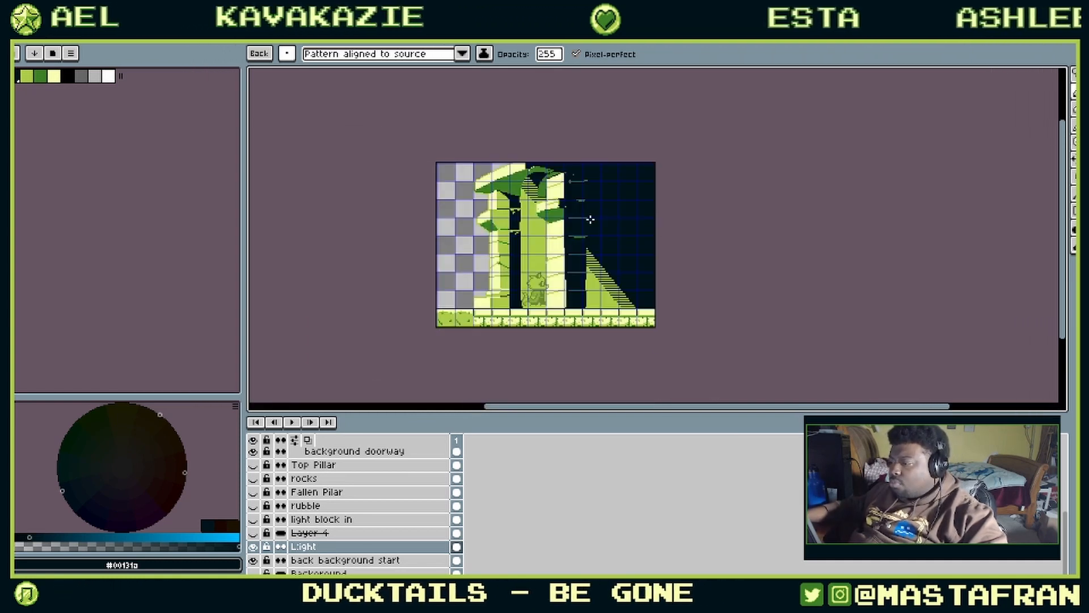
pyautogui.scroll(1, 590, 220)
pyautogui.moveTo(689, 264); pyautogui.dragTo(722, 151)
pyautogui.moveTo(803, 199); pyautogui.dragTo(744, 245)
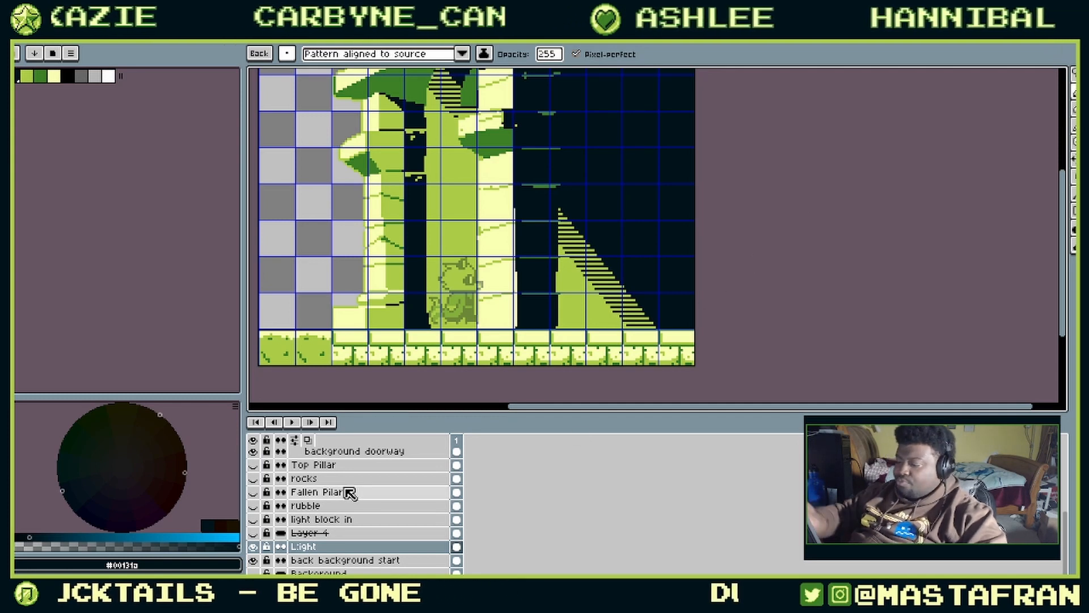
# Step: Make the background doorway layer active and switch back to the 4 px square brush
pyautogui.scroll(2, 349, 490)
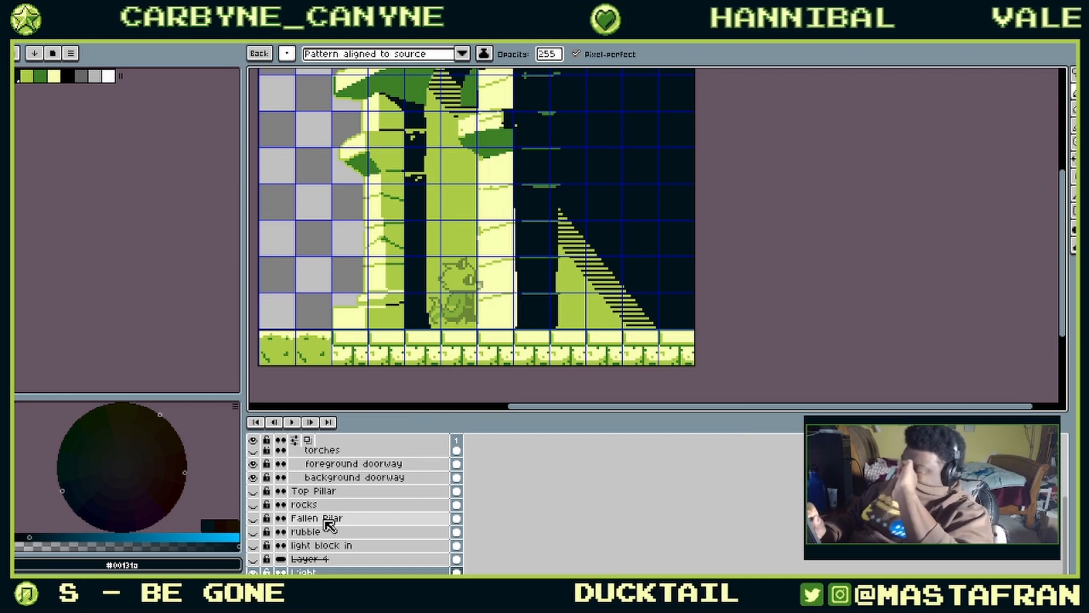
pyautogui.click(377, 463)
pyautogui.click(367, 479)
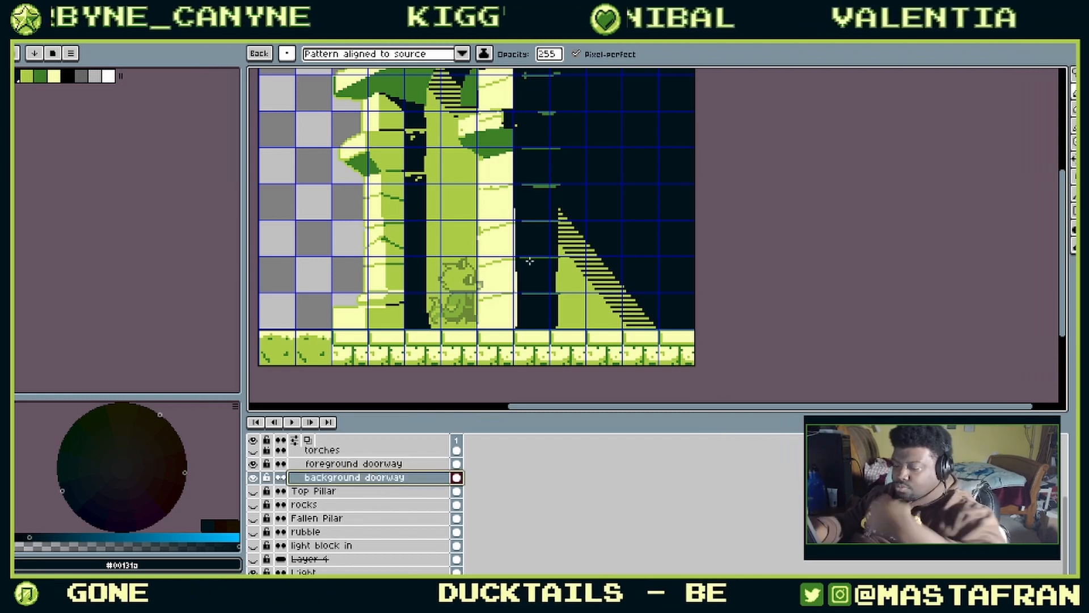
pyautogui.press('b')
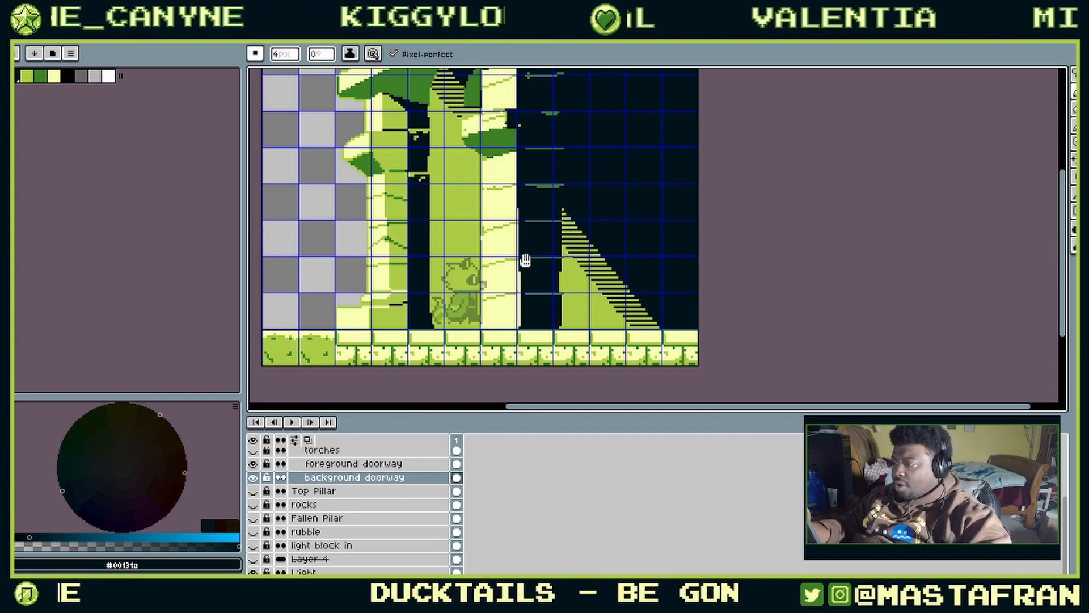
# Step: Pick the light green and try a short diagonal stroke in the dark strip behind the left pillar, undoing it
pyautogui.moveTo(525, 258); pyautogui.dragTo(624, 280)
pyautogui.click(26, 74)
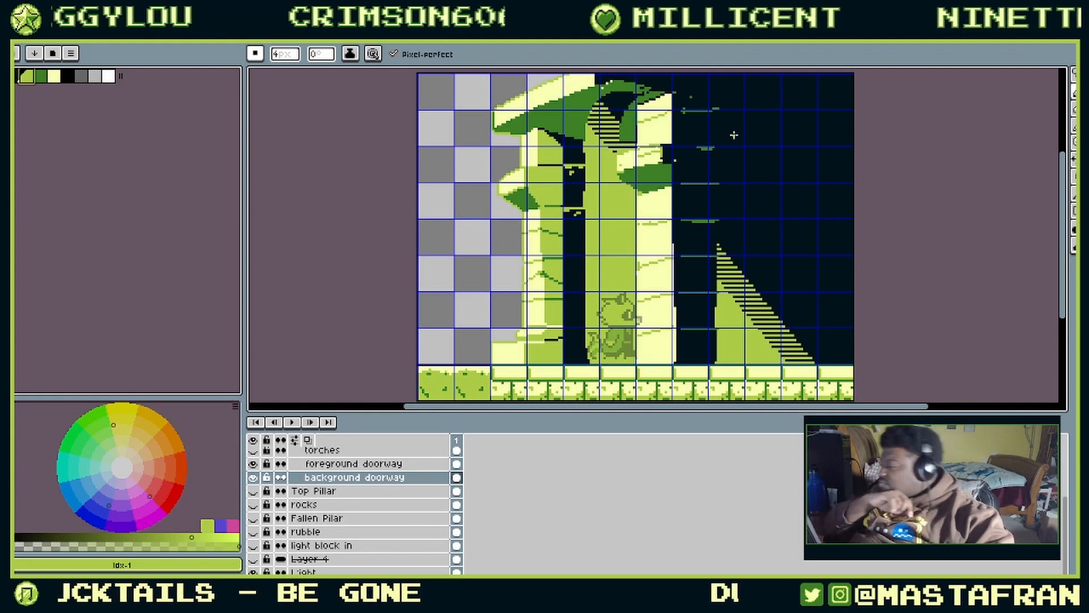
pyautogui.scroll(2, 585, 253)
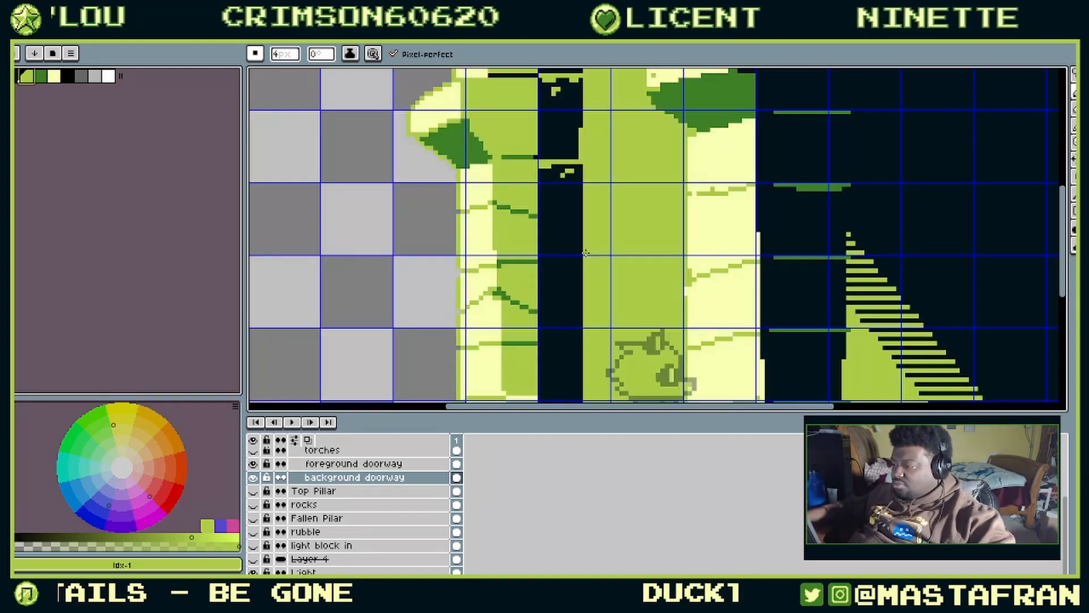
pyautogui.moveTo(531, 302); pyautogui.dragTo(533, 283)
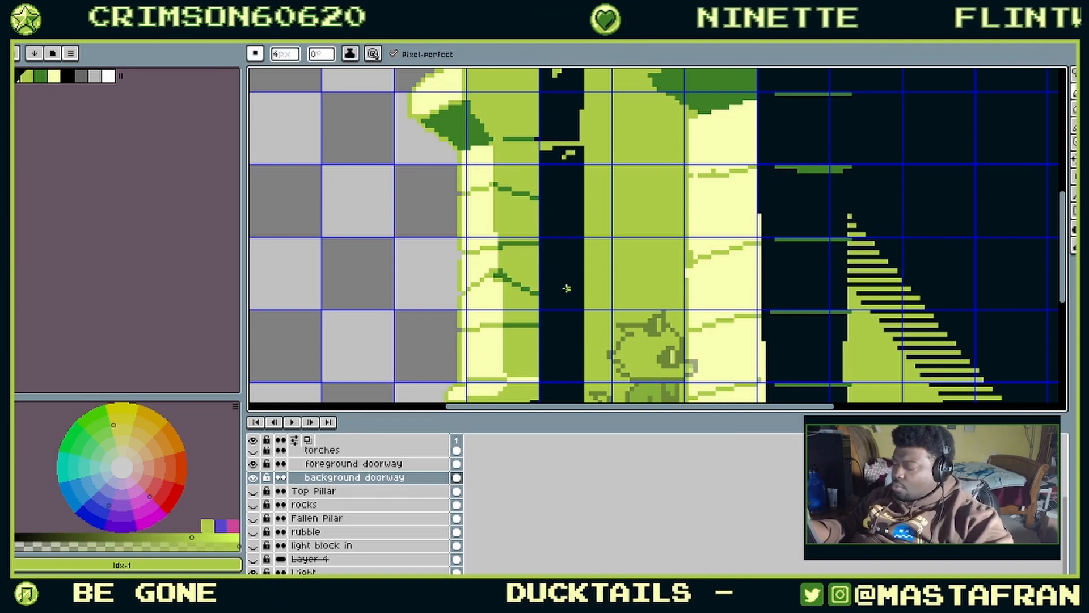
pyautogui.moveTo(573, 271); pyautogui.dragTo(557, 258)
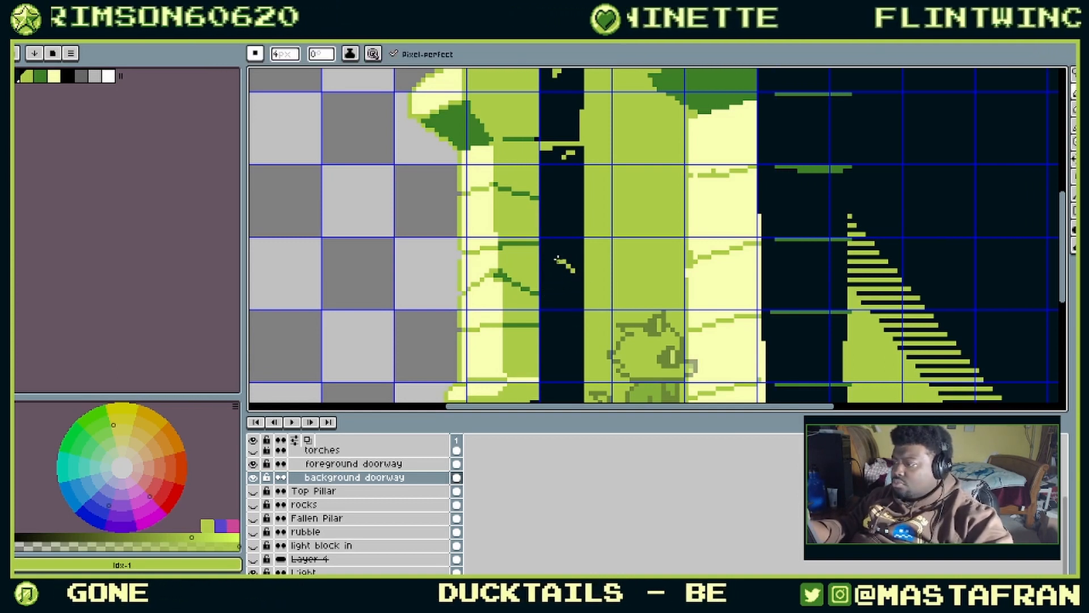
pyautogui.hotkey('ctrl', 'z')
# Step: Try light green Paint Bucket fills in the dark strip sections behind the left pillar, review them at a small size and undo them
pyautogui.press('g')
pyautogui.click(561, 275)
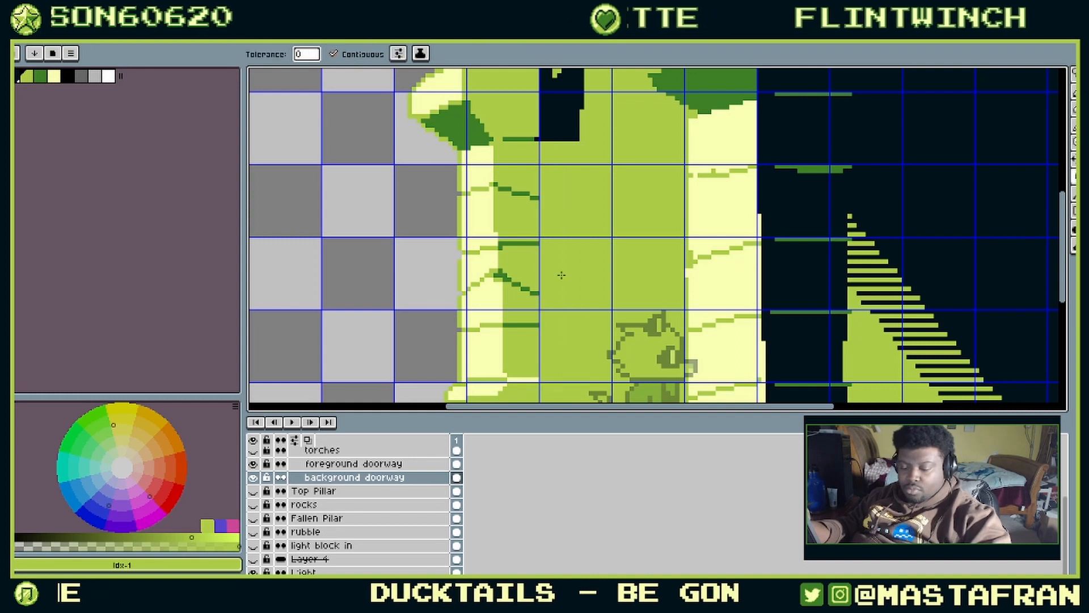
pyautogui.moveTo(568, 154); pyautogui.dragTo(614, 436)
pyautogui.click(549, 279)
pyautogui.click(559, 197)
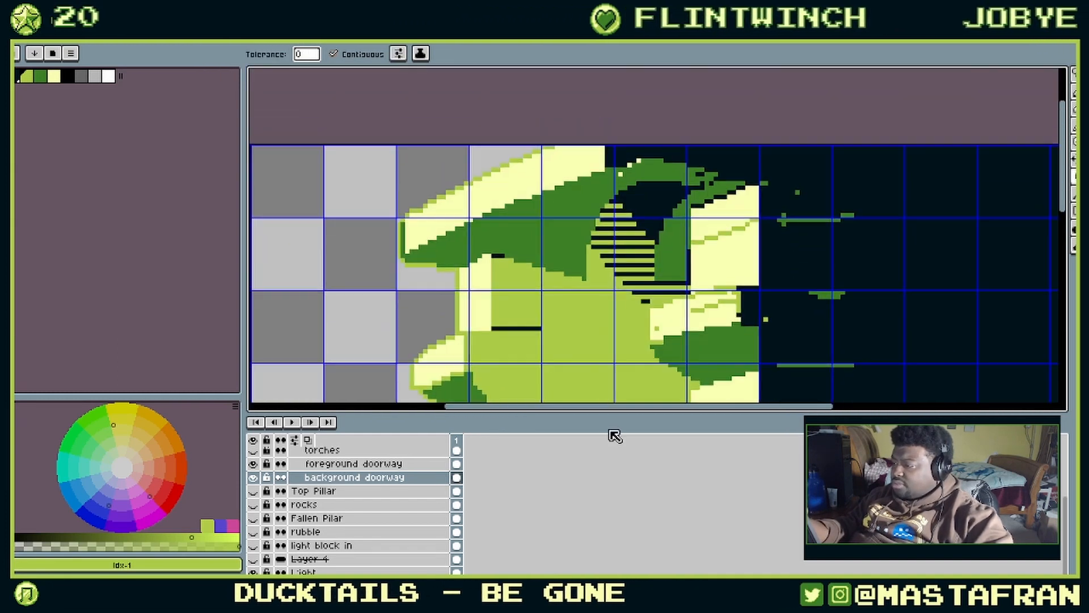
pyautogui.moveTo(604, 326); pyautogui.dragTo(594, 200)
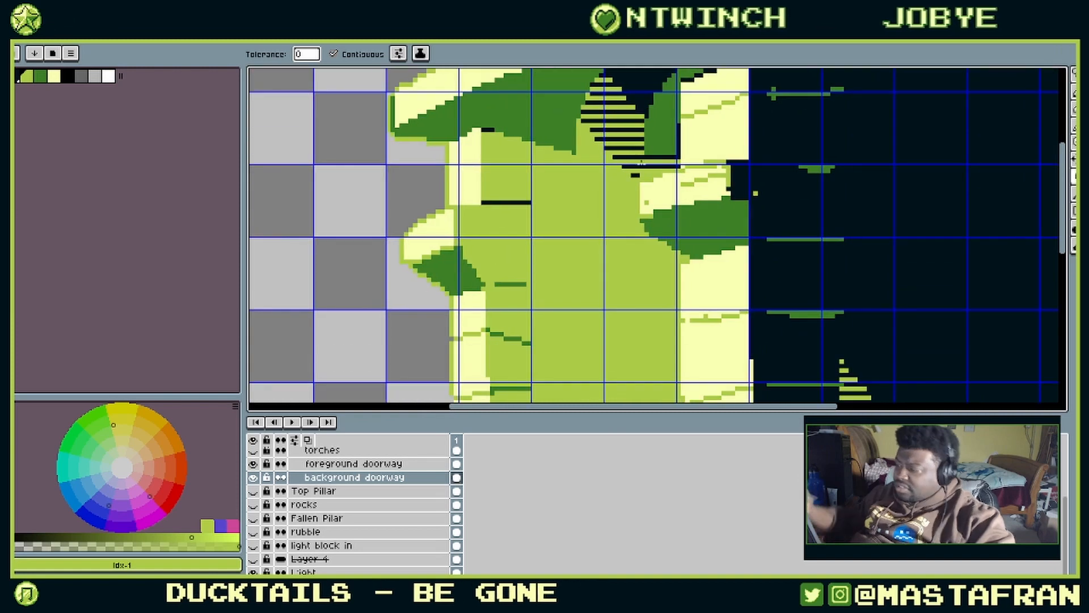
pyautogui.scroll(-3, 641, 162)
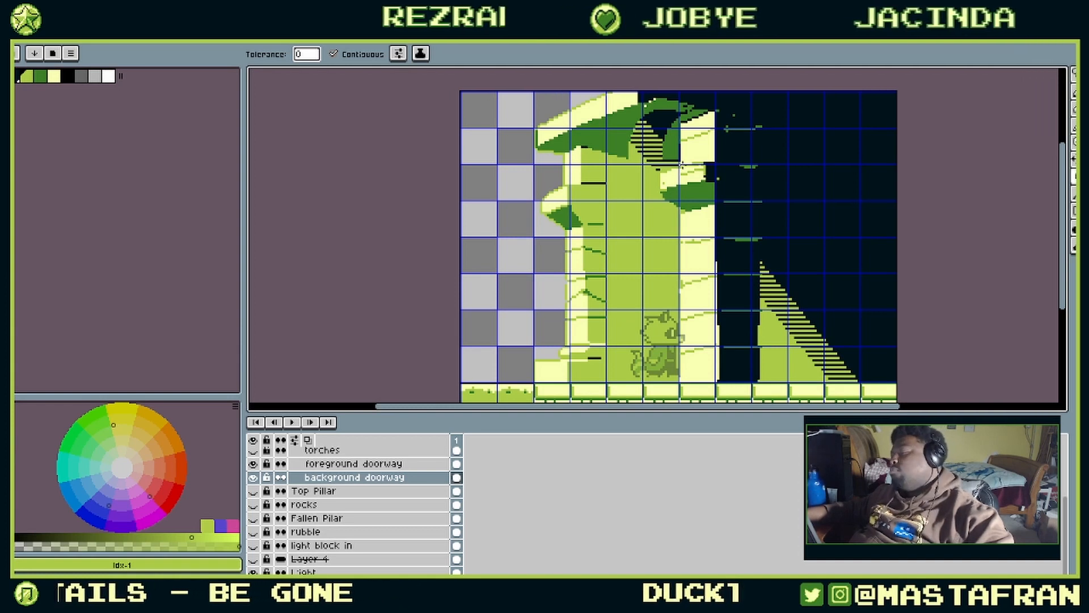
pyautogui.hotkey('ctrl', 'z')
pyautogui.hotkey('ctrl', 'z')
pyautogui.hotkey('ctrl', 'z')
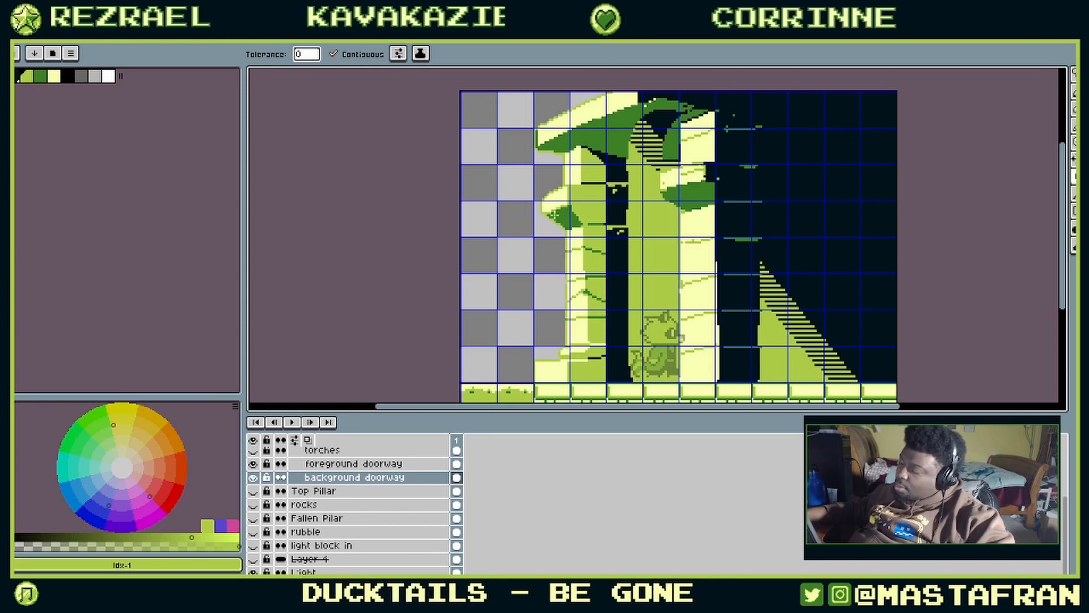
# Step: Fill the lower, middle and upper sections of the dark strip beside the left pillar with light green
pyautogui.click(617, 272)
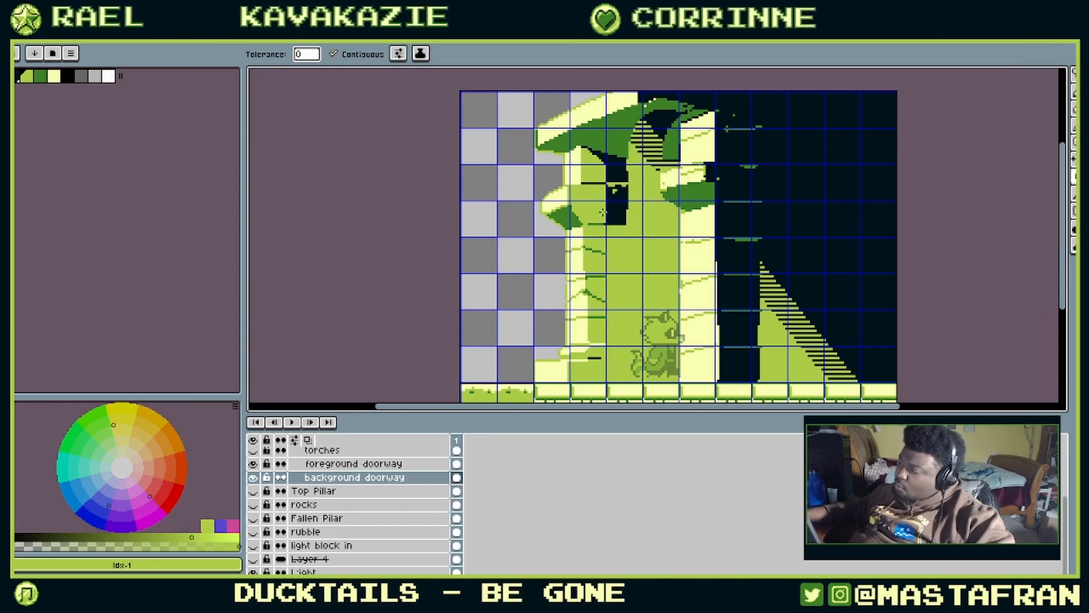
pyautogui.click(622, 212)
pyautogui.click(613, 172)
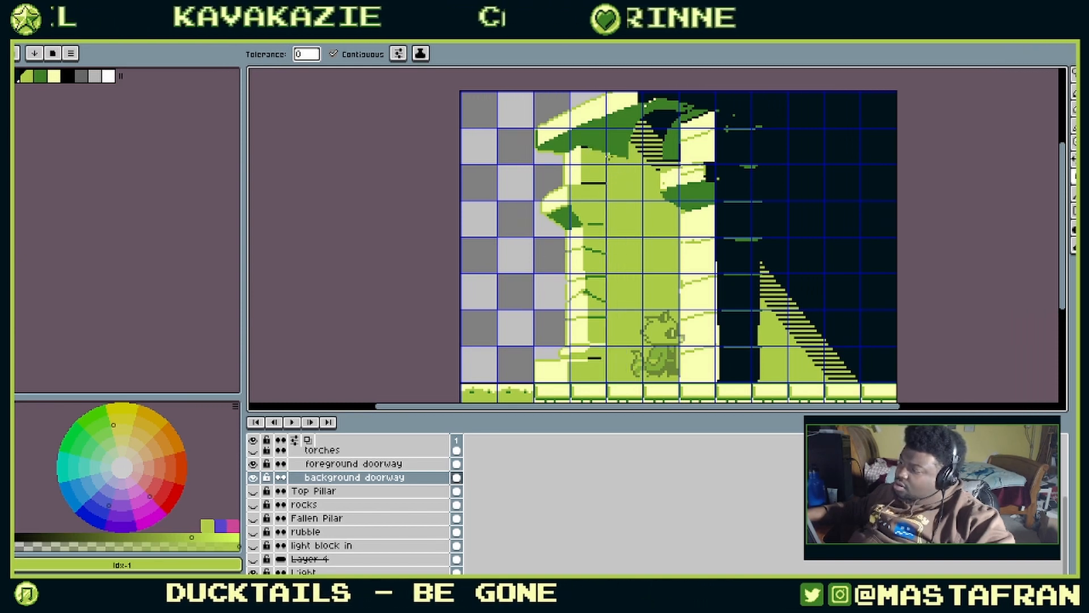
# Step: Undo the last three light-green fills on the inner side of the left doorway column
pyautogui.hotkey('ctrl', 'z')
pyautogui.hotkey('ctrl', 'z')
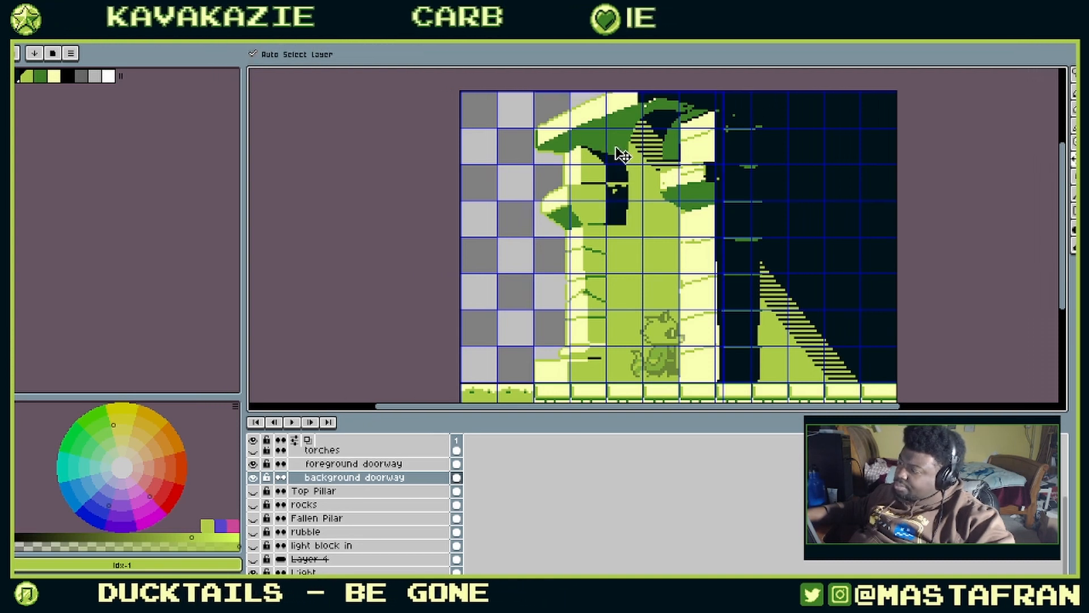
pyautogui.hotkey('ctrl', 'z')
# Step: Sample dark green #3d8026 from the arch and fill the black strip along the left column's inner side with it
pyautogui.press('i')
pyautogui.click(621, 138)
pyautogui.press('g')
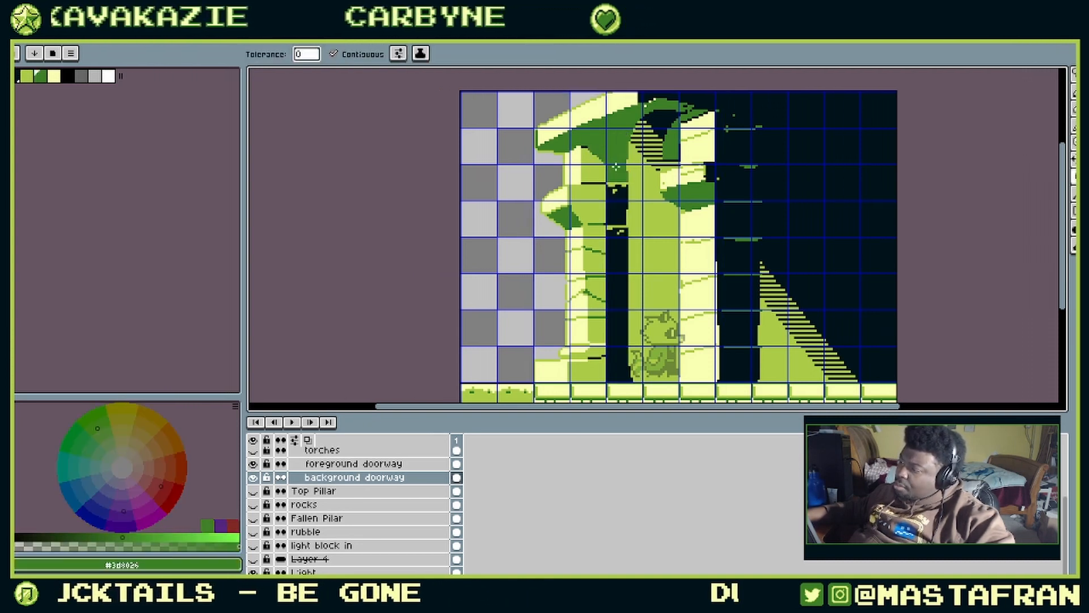
pyautogui.click(620, 238)
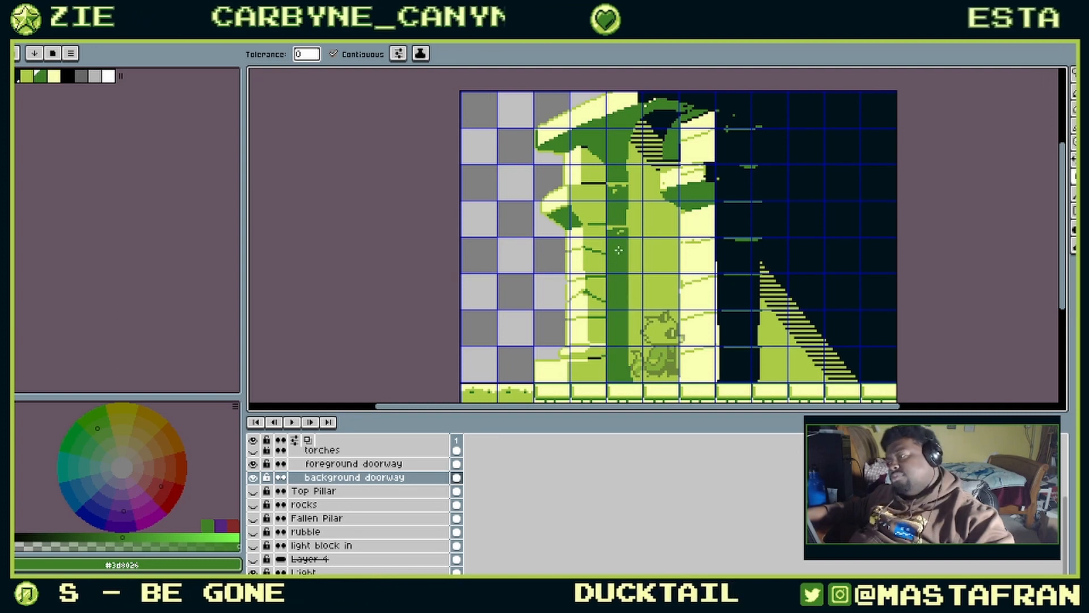
# Step: Make the Light layer active and fill its light-green shape inside the doorway with dark green #3d8026
pyautogui.scroll(-1, 390, 546)
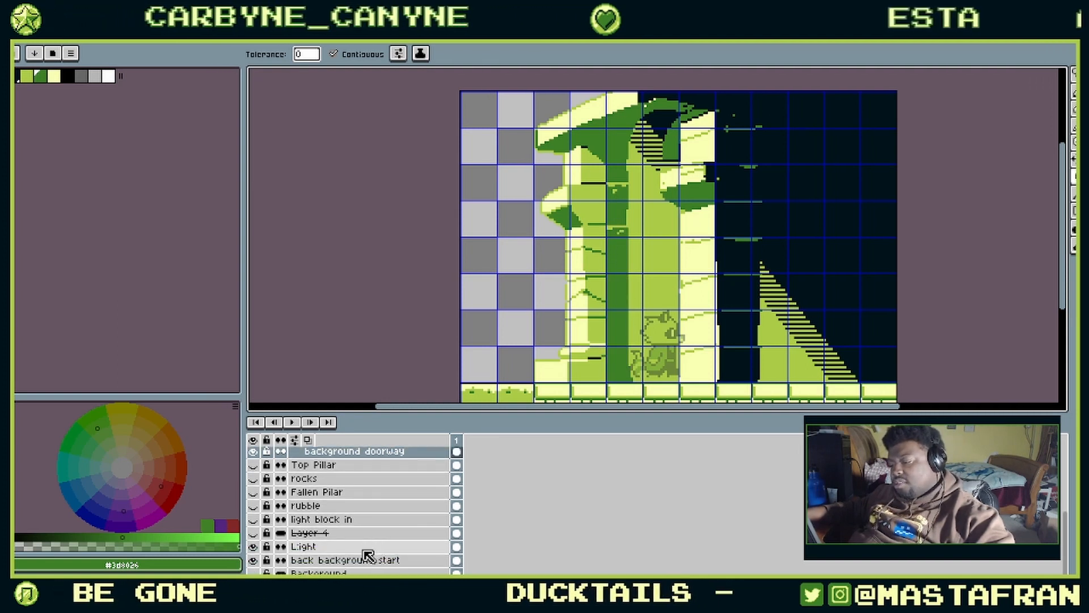
pyautogui.click(360, 546)
pyautogui.click(647, 293)
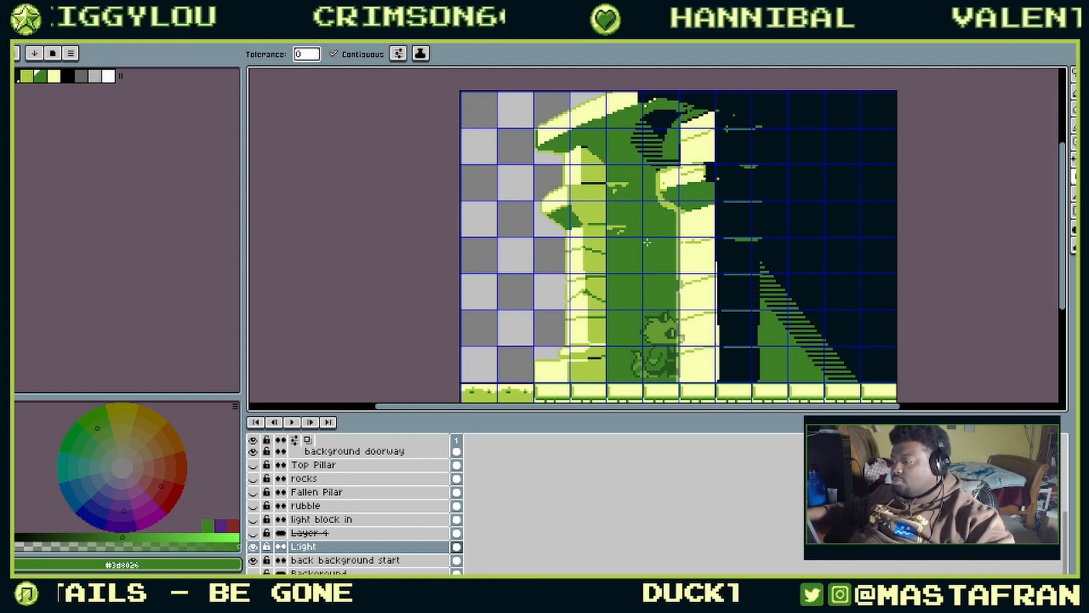
# Step: Check the foreground doorway and background doorway layers by toggling their visibility, and make background doorway the active layer
pyautogui.scroll(3, 329, 507)
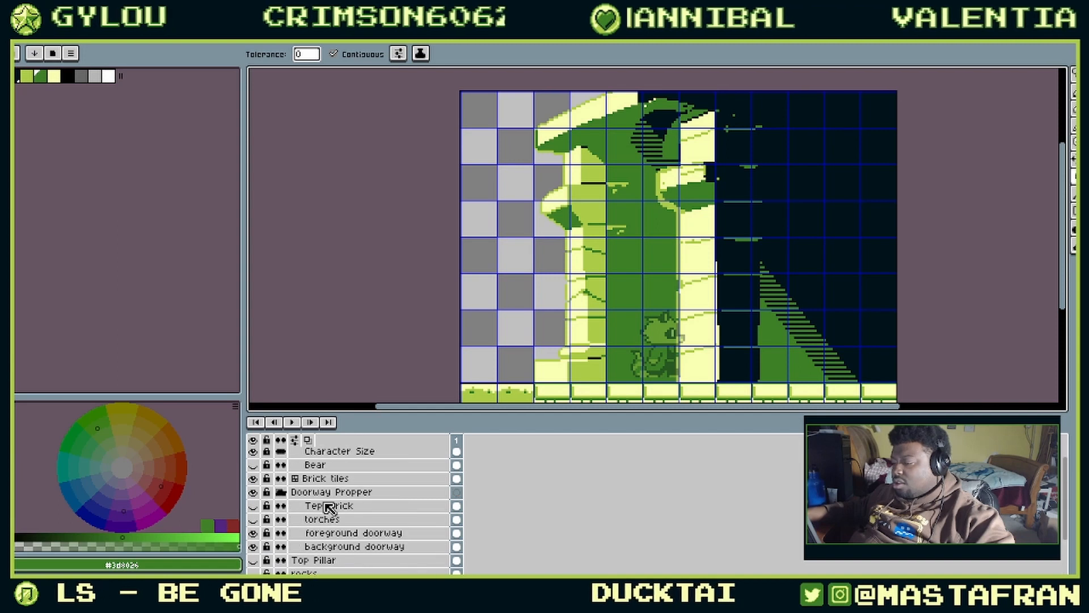
pyautogui.click(373, 533)
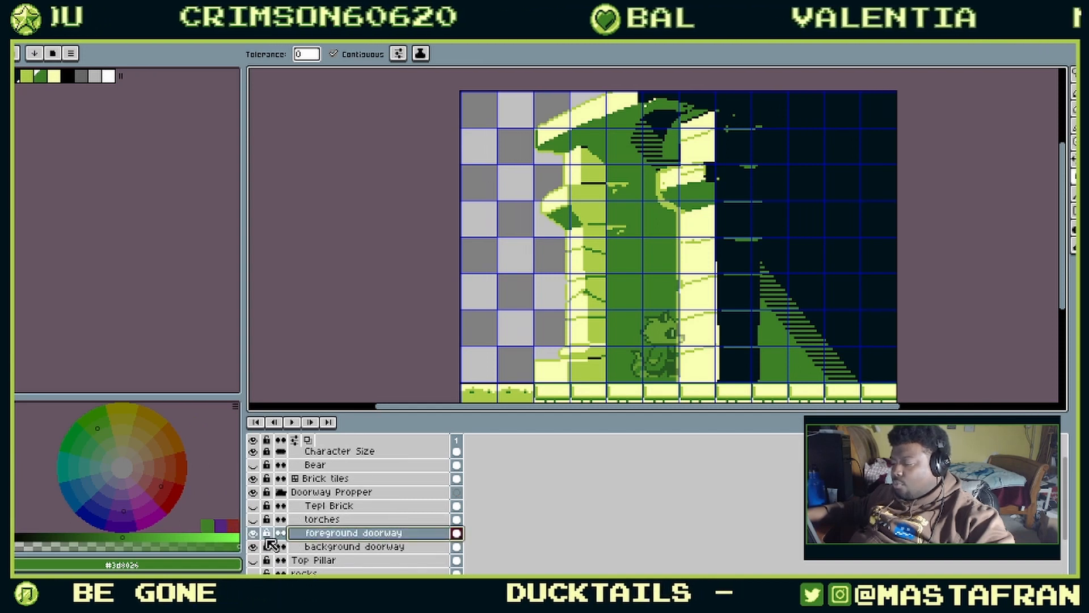
pyautogui.click(259, 537)
pyautogui.click(258, 537)
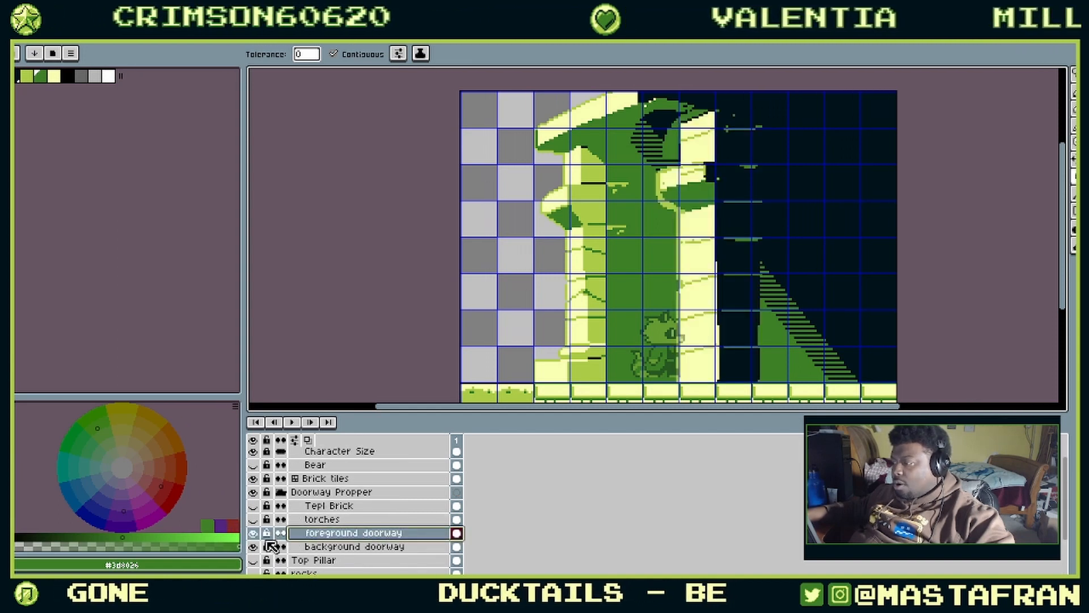
pyautogui.click(255, 547)
pyautogui.click(255, 547)
pyautogui.click(309, 547)
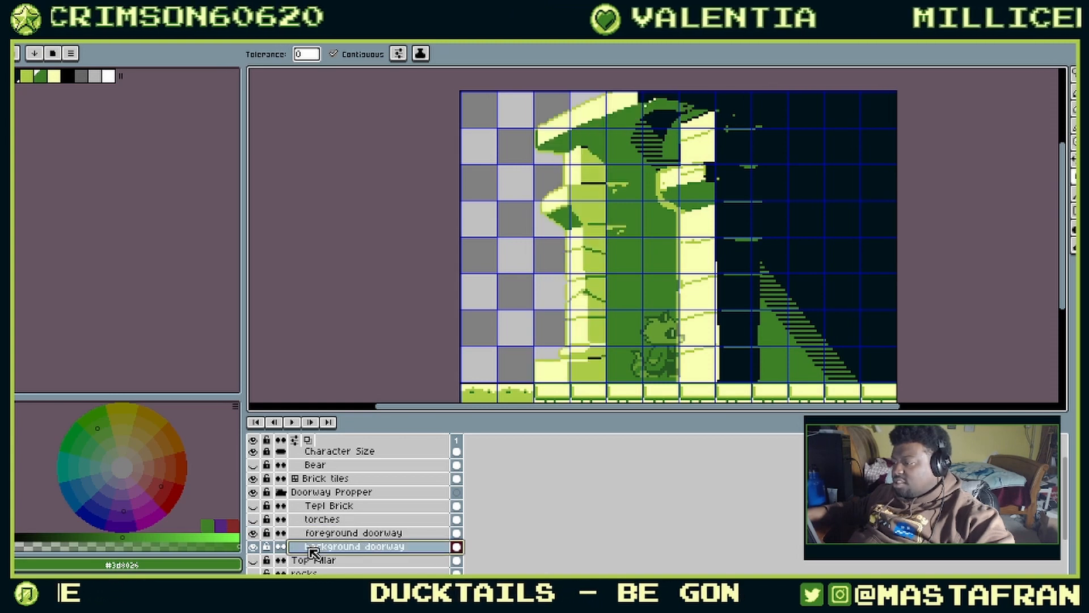
# Step: Hide the Light layer and draw a vertical #00131a pencil line along the left column's inner edge on the background doorway layer
pyautogui.press('b')
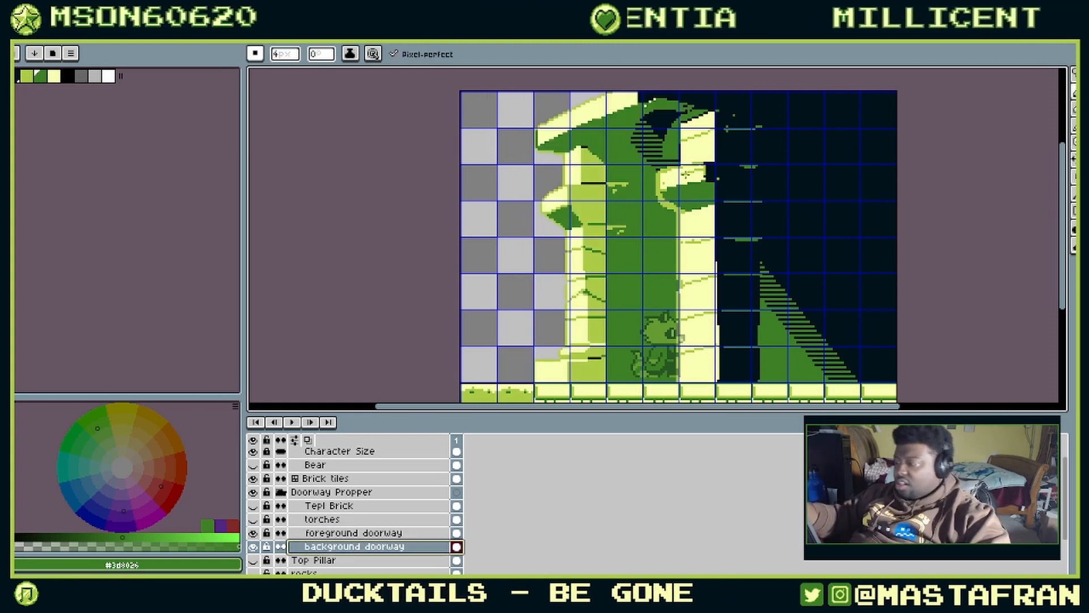
pyautogui.keyDown('alt'); pyautogui.click(783, 165); pyautogui.keyUp('alt')
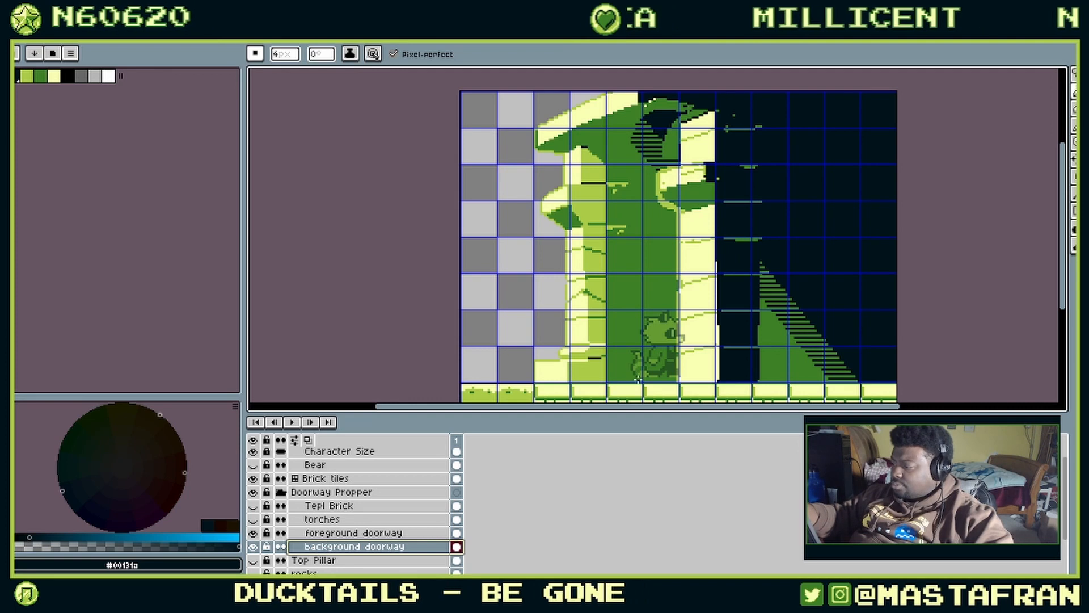
pyautogui.moveTo(322, 542); pyautogui.dragTo(325, 447)
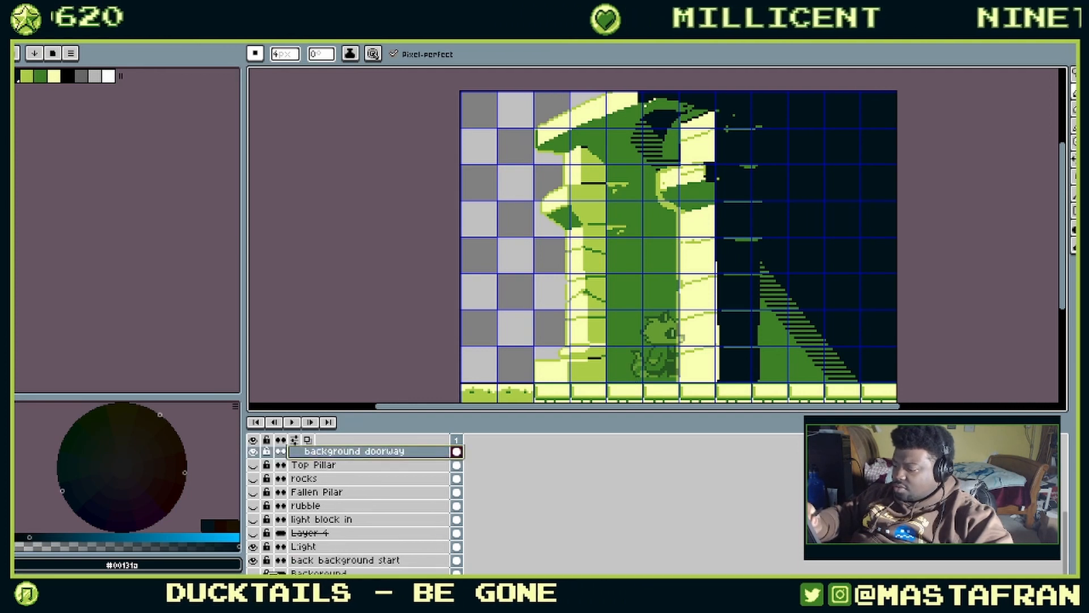
pyautogui.click(253, 546)
pyautogui.moveTo(629, 379); pyautogui.dragTo(628, 225)
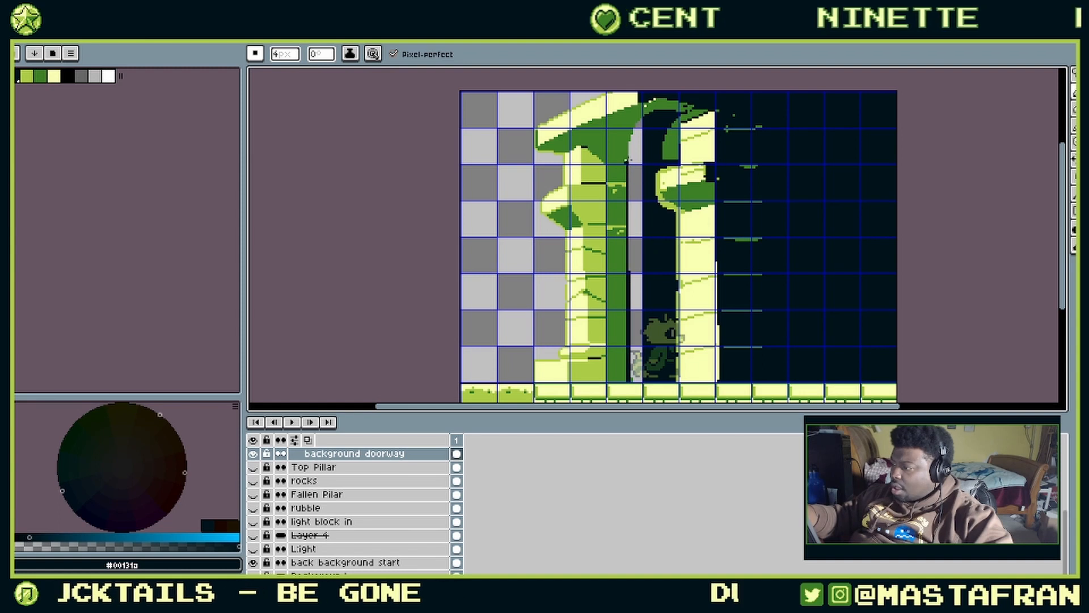
# Step: Show the Background layer and extend the dark vertical line with a curve bending up into the arch
pyautogui.click(254, 573)
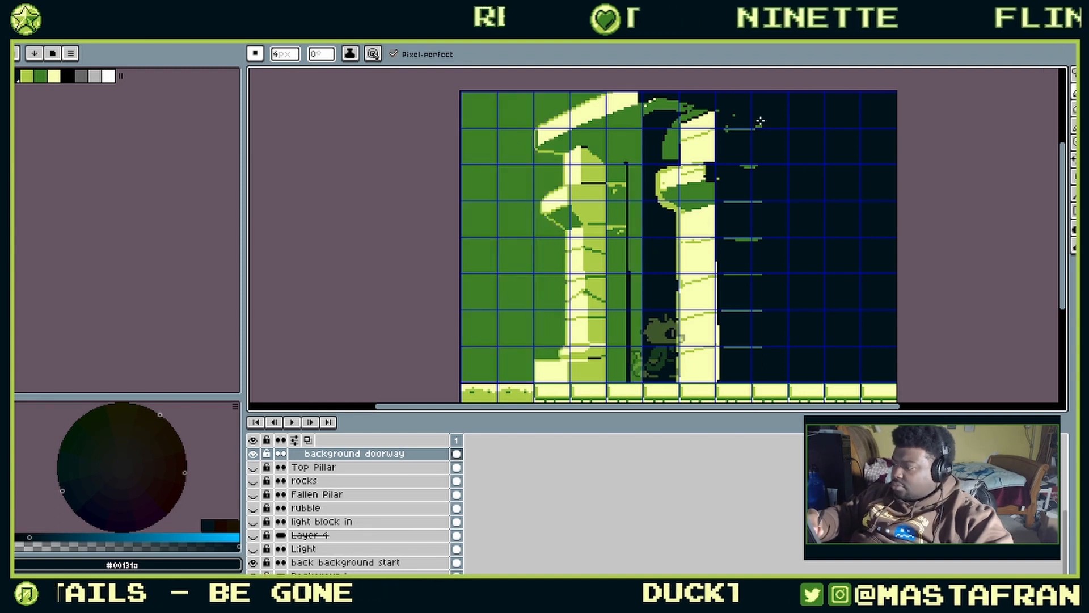
pyautogui.scroll(2, 806, 100)
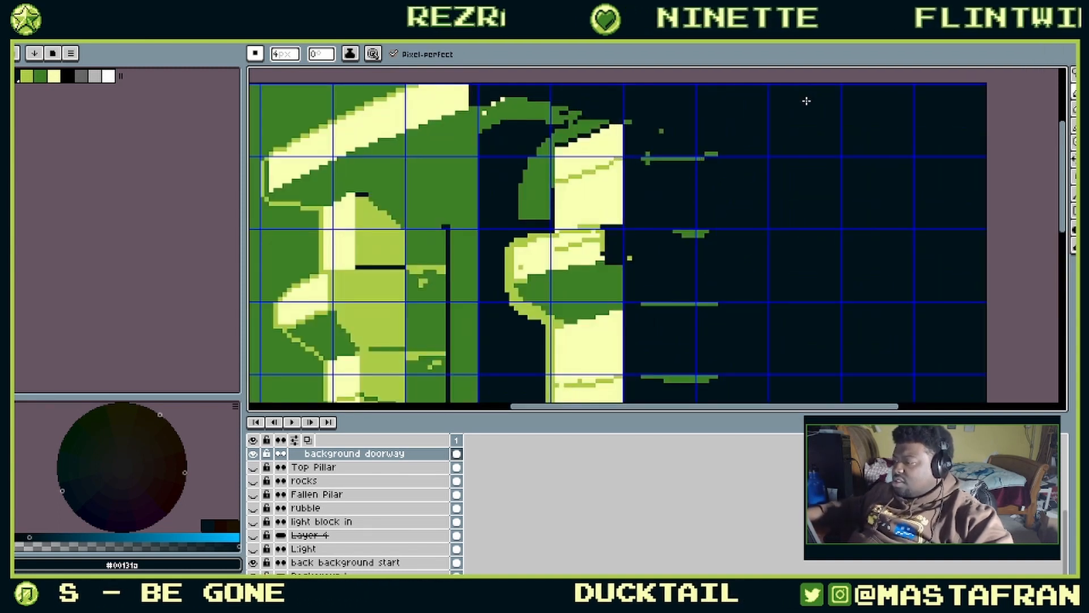
pyautogui.moveTo(520, 181); pyautogui.dragTo(689, 221)
pyautogui.moveTo(614, 266); pyautogui.dragTo(645, 225)
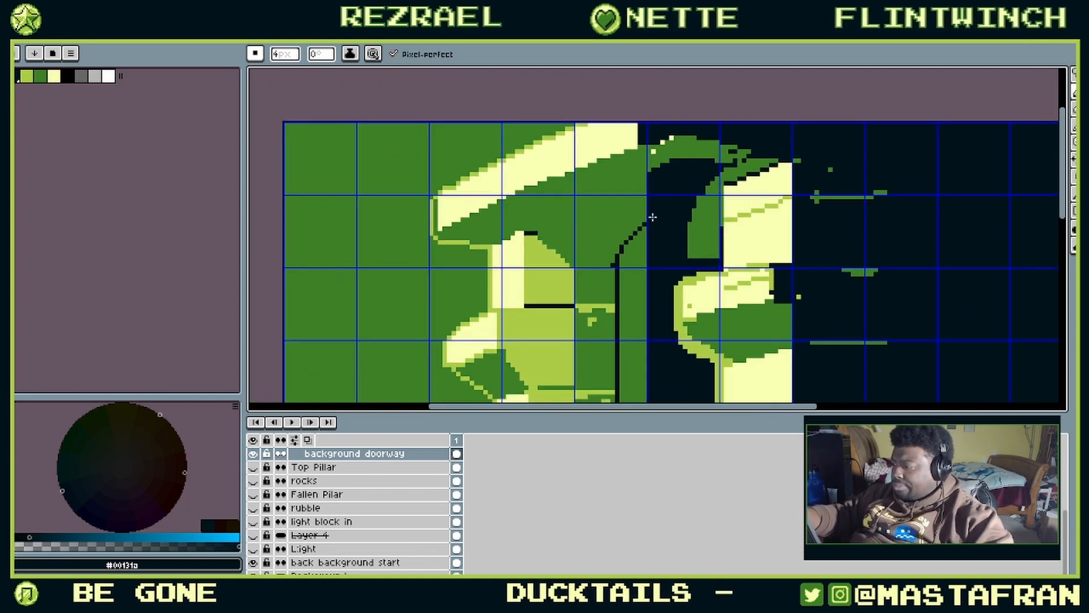
pyautogui.moveTo(762, 181); pyautogui.dragTo(841, 182)
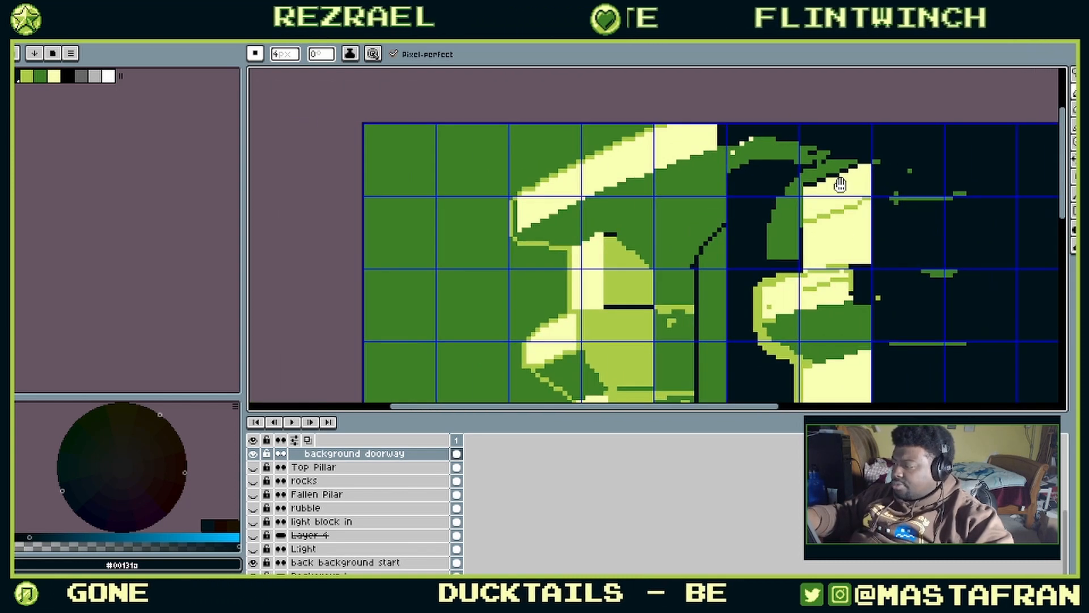
pyautogui.moveTo(709, 237)
pyautogui.mouseDown()
pyautogui.moveTo(681, 213)
pyautogui.moveTo(618, 193)
pyautogui.mouseUp()
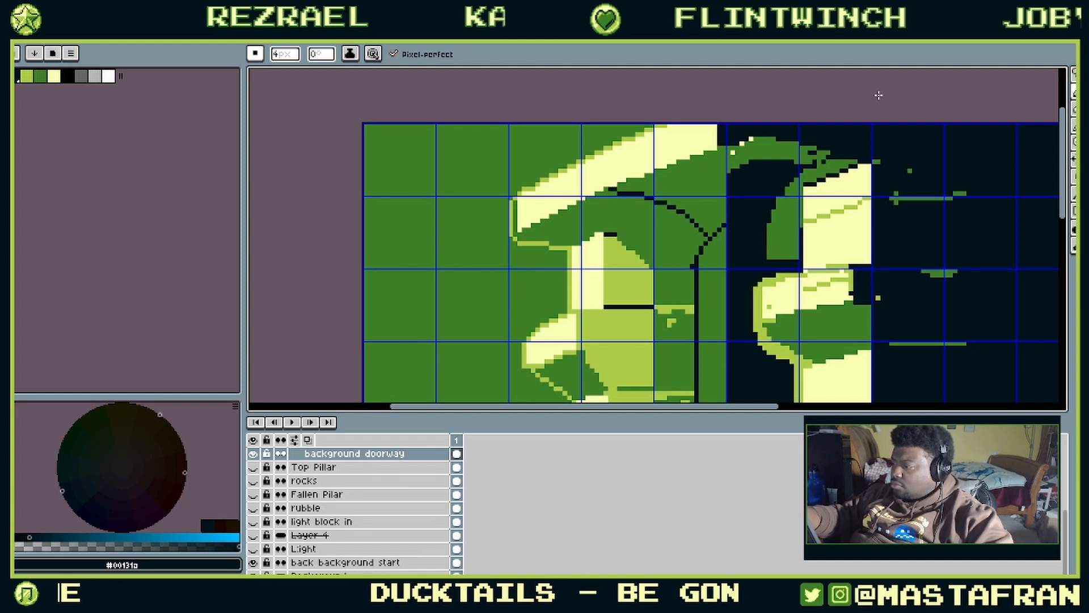
pyautogui.moveTo(878, 95); pyautogui.dragTo(805, 64)
pyautogui.hotkey('ctrl', 'z')
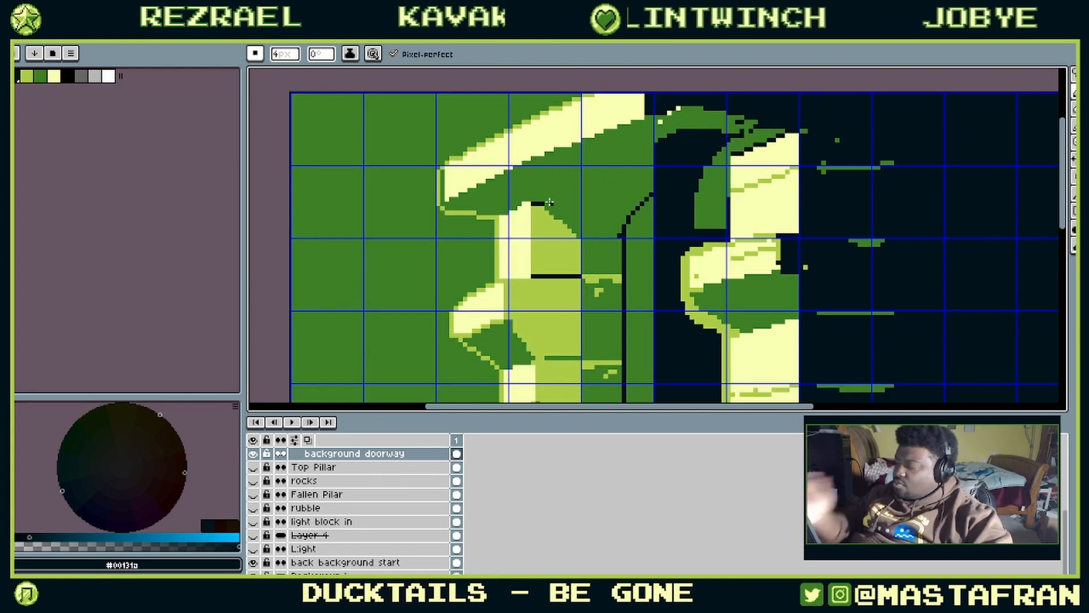
pyautogui.moveTo(547, 202); pyautogui.dragTo(610, 200)
pyautogui.hotkey('ctrl', 'z')
# Step: Draw dark horizontal joint lines across the upper half of the left column's shaded side, reaching the inner edge line
pyautogui.moveTo(533, 203); pyautogui.dragTo(650, 199)
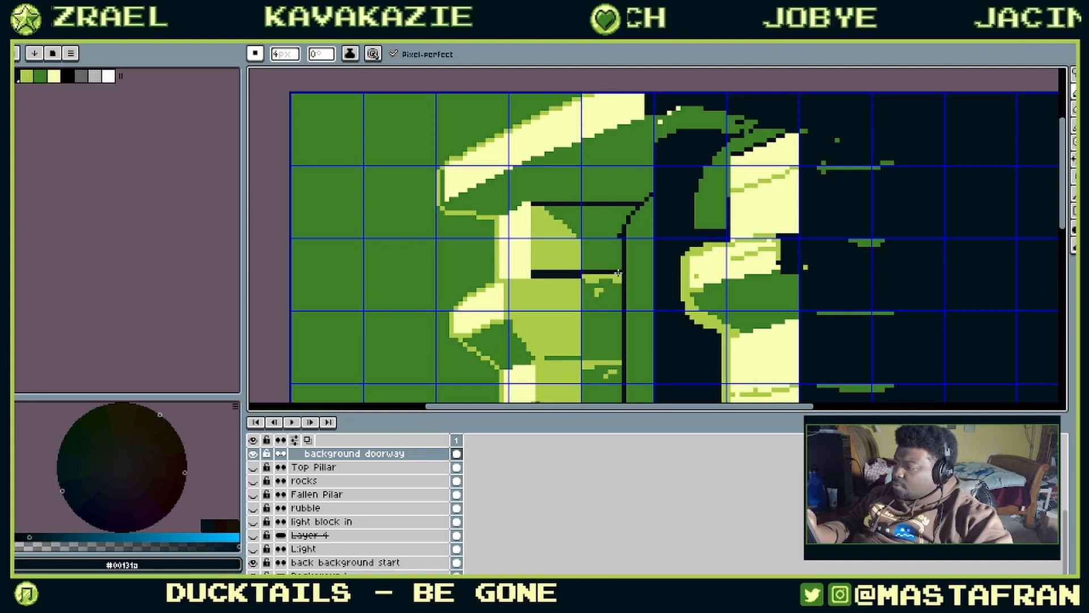
pyautogui.scroll(-3, 620, 276)
pyautogui.hscroll(-1, 621, 276)
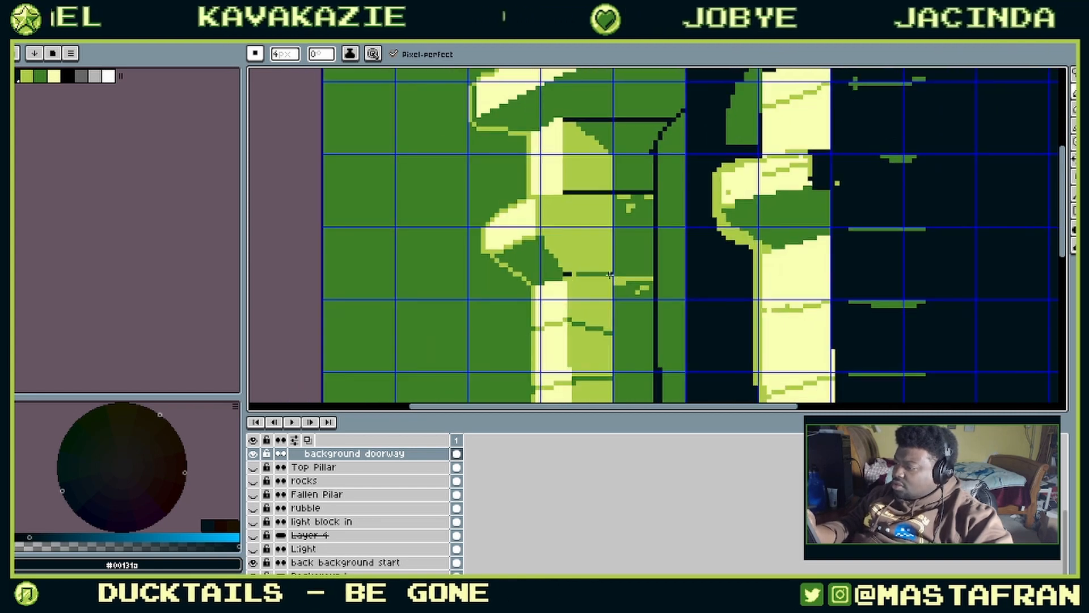
pyautogui.scroll(-1, 591, 299)
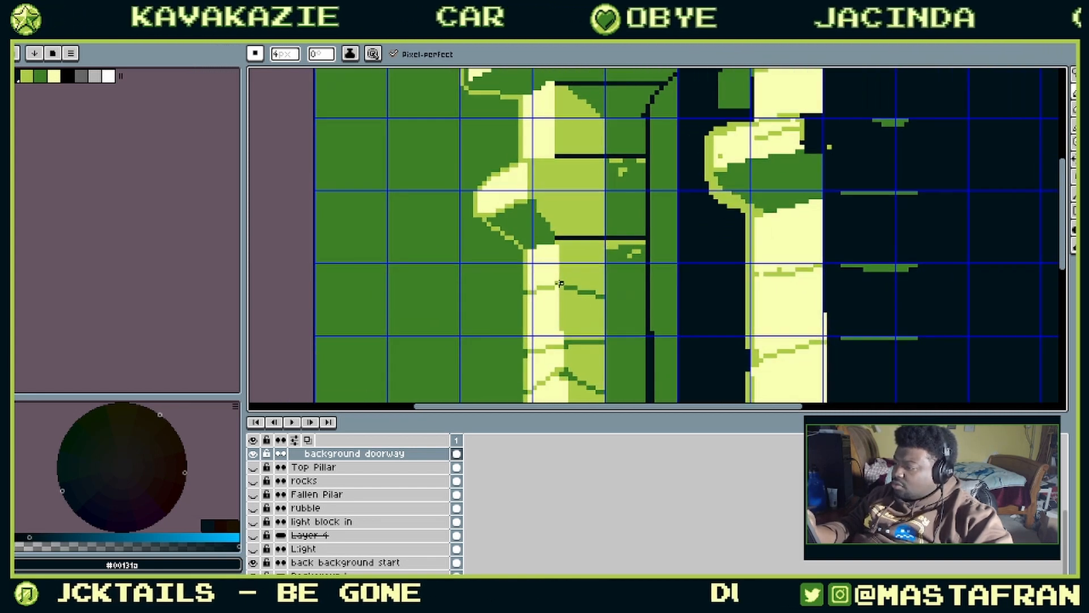
pyautogui.scroll(-2, 608, 266)
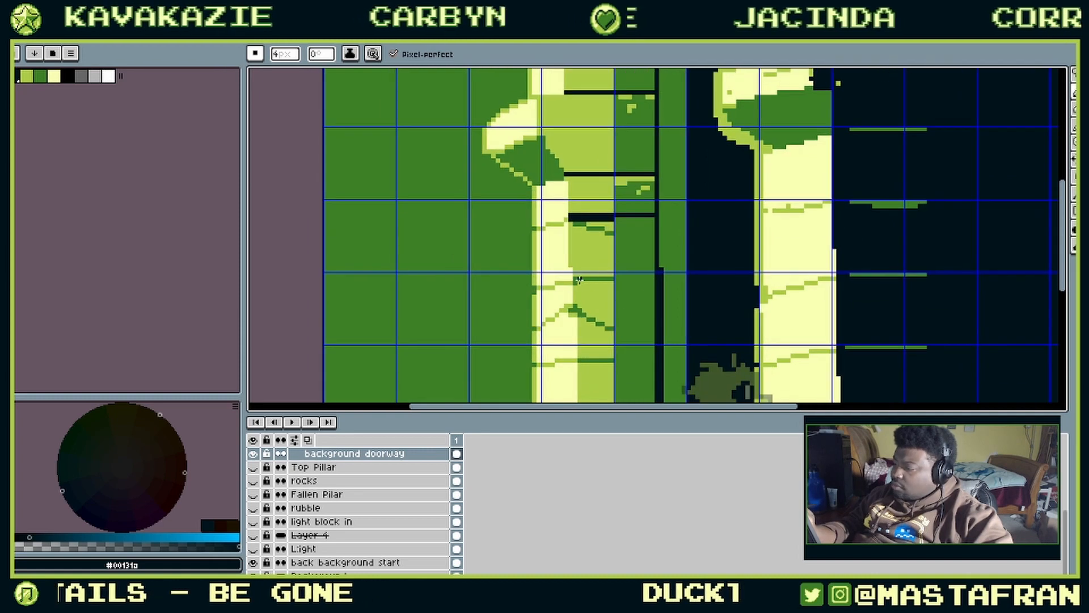
# Step: Extend the cracks and joints on the left column's lower half to its inner edge line with dark pencil strokes
pyautogui.scroll(-2, 629, 267)
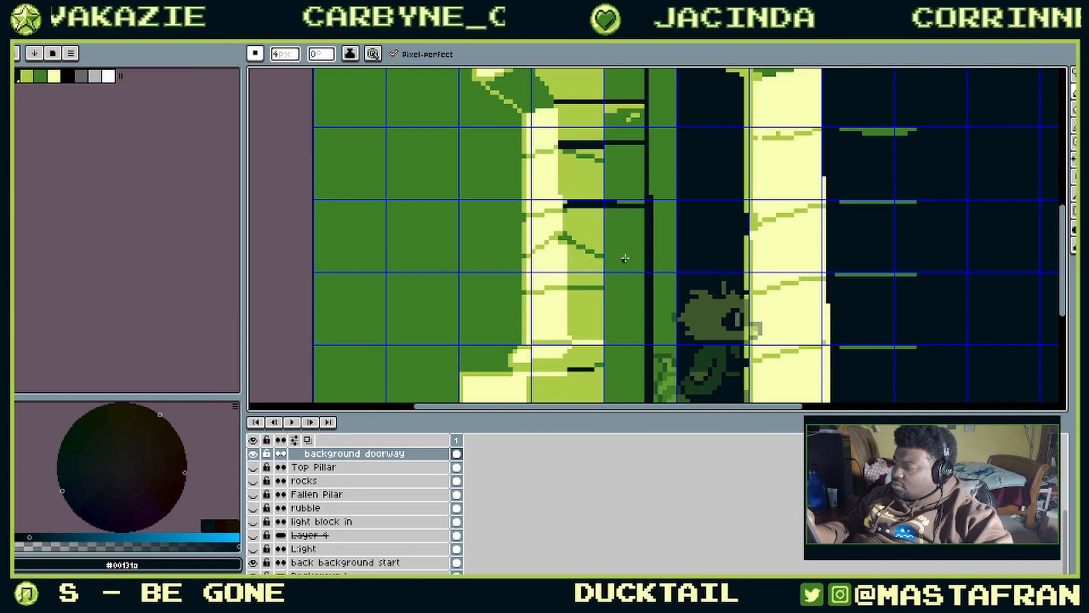
pyautogui.moveTo(606, 258)
pyautogui.mouseDown()
pyautogui.moveTo(639, 272)
pyautogui.moveTo(625, 266)
pyautogui.moveTo(644, 291)
pyautogui.mouseUp()
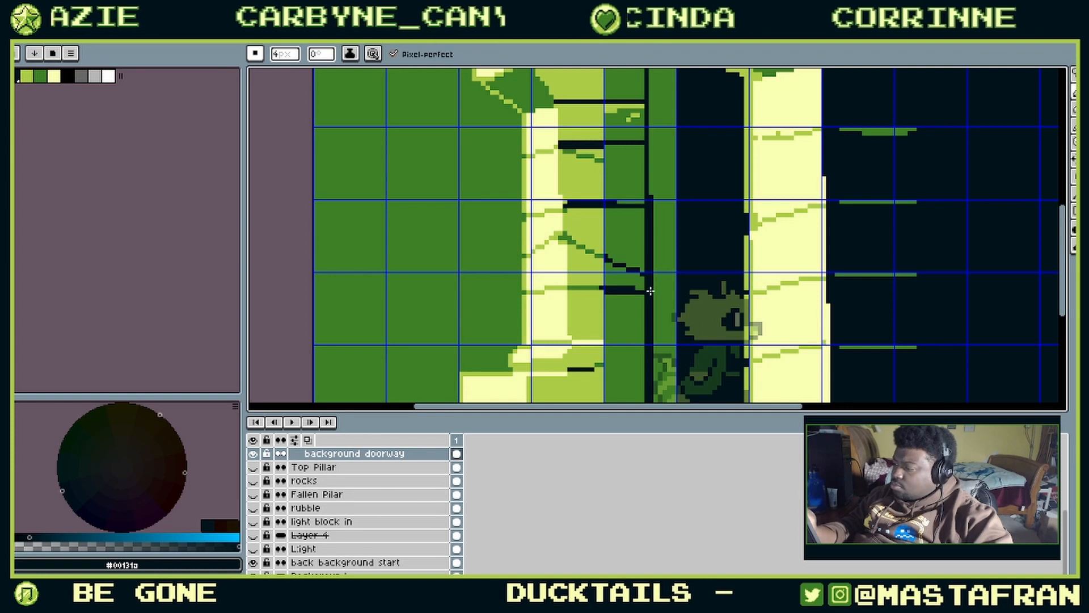
pyautogui.scroll(-2, 644, 323)
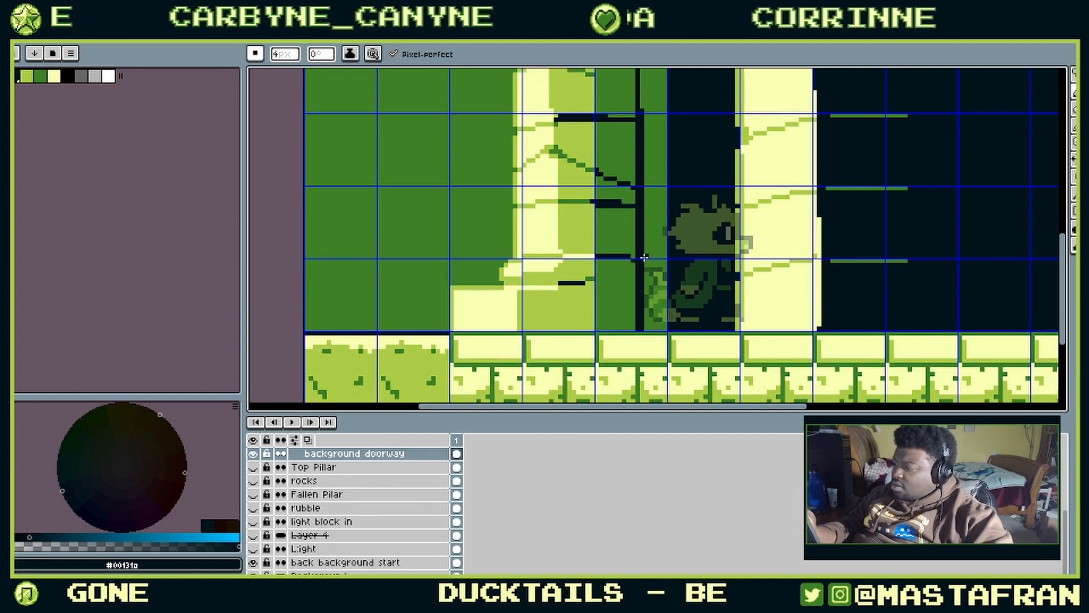
pyautogui.moveTo(589, 278)
pyautogui.mouseDown()
pyautogui.moveTo(646, 278)
pyautogui.moveTo(611, 293)
pyautogui.moveTo(577, 374)
pyautogui.mouseUp()
# Step: Sample light green #abcc47 and draw a diagonal shadow edge across the column's top section down to the first joint's inner end
pyautogui.moveTo(543, 130); pyautogui.dragTo(632, 396)
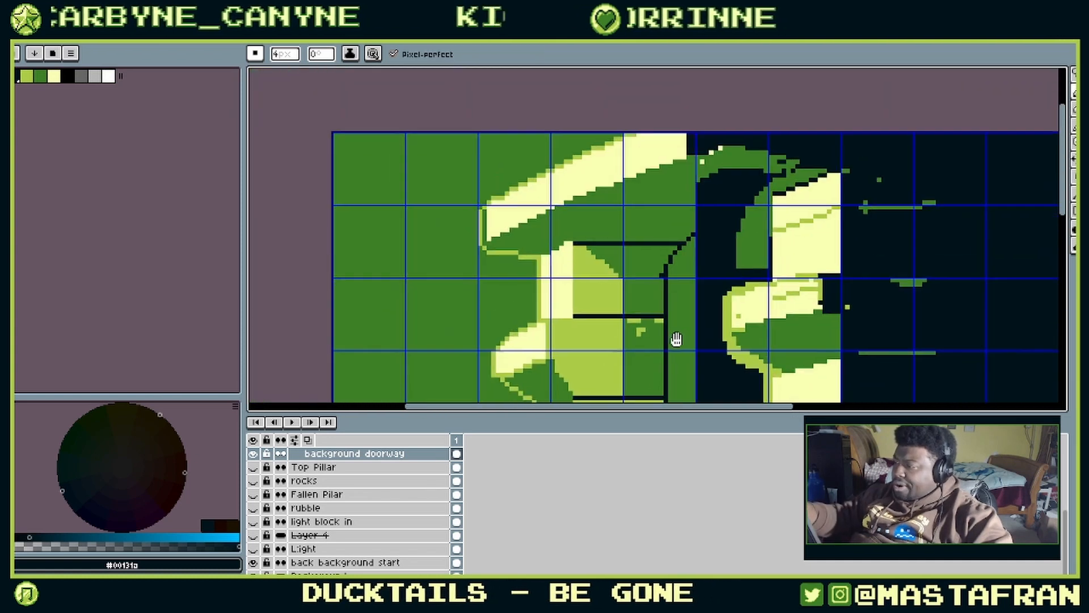
pyautogui.moveTo(675, 338); pyautogui.dragTo(697, 245)
pyautogui.moveTo(685, 188); pyautogui.dragTo(749, 256)
pyautogui.moveTo(727, 292); pyautogui.dragTo(742, 347)
pyautogui.moveTo(735, 314); pyautogui.dragTo(774, 285)
pyautogui.keyDown('alt'); pyautogui.click(709, 258); pyautogui.keyUp('alt')
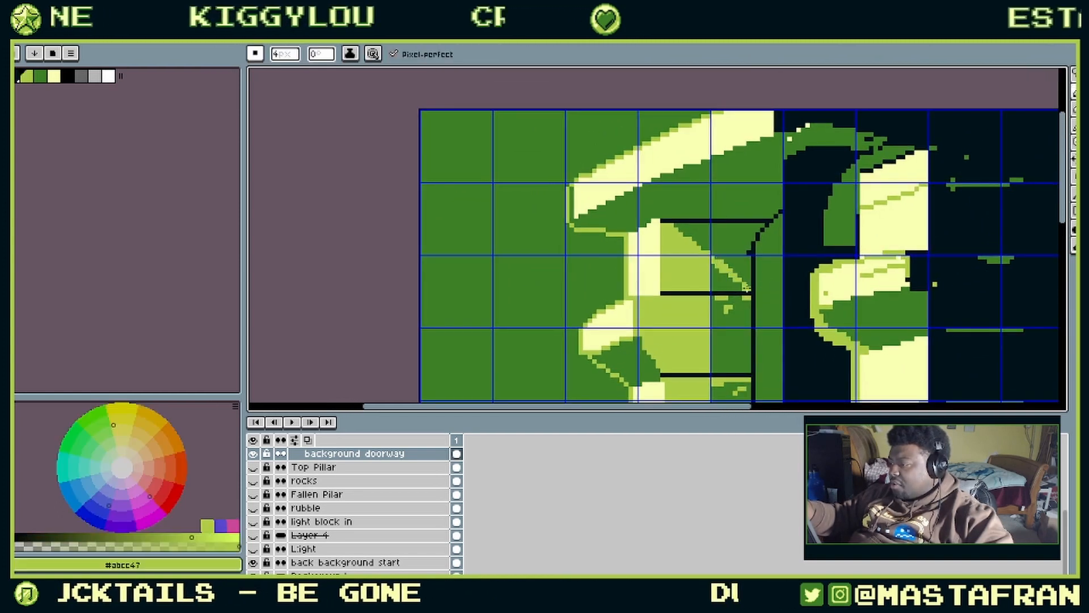
pyautogui.moveTo(746, 289); pyautogui.dragTo(748, 293)
# Step: Fill the dark-green areas between the upper joints of the left column with light green #abcc47
pyautogui.moveTo(783, 283)
pyautogui.mouseDown()
pyautogui.moveTo(778, 274)
pyautogui.moveTo(789, 297)
pyautogui.moveTo(747, 143)
pyautogui.mouseUp()
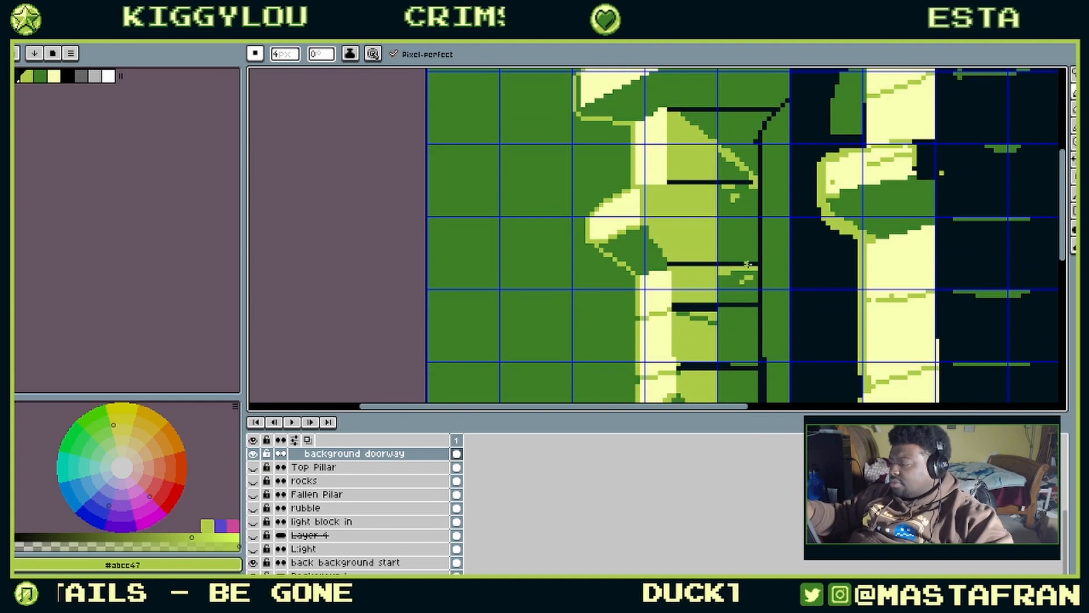
pyautogui.press('g')
pyautogui.click(738, 227)
pyautogui.click(738, 335)
pyautogui.click(745, 286)
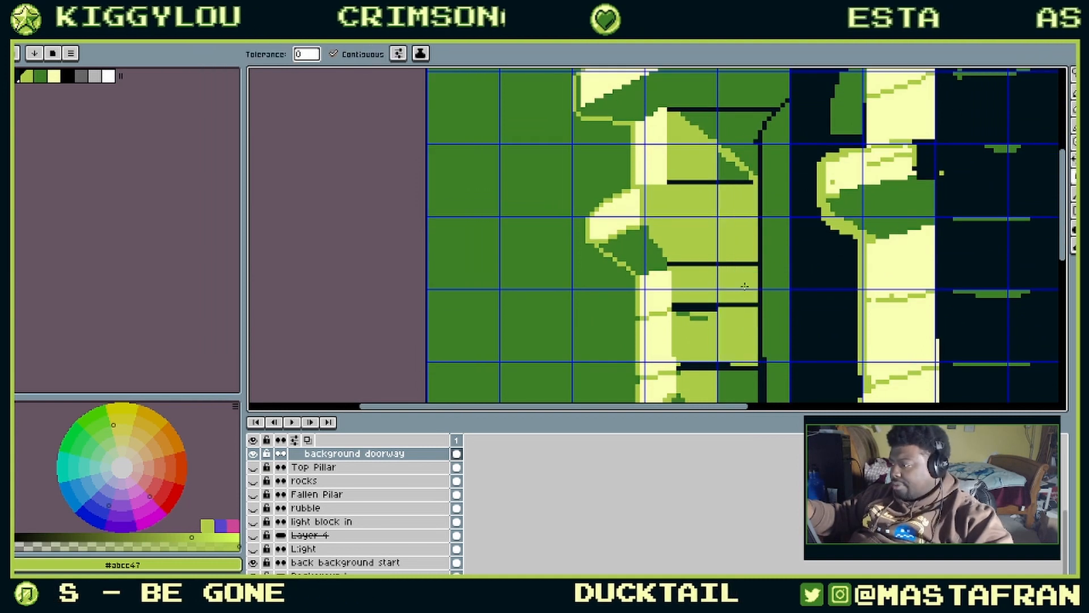
# Step: Fill the remaining dark-green areas between the left column's lower joints, down to its base, with light green #abcc47
pyautogui.moveTo(753, 311); pyautogui.dragTo(751, 172)
pyautogui.click(740, 252)
pyautogui.click(740, 296)
pyautogui.moveTo(744, 335); pyautogui.dragTo(735, 246)
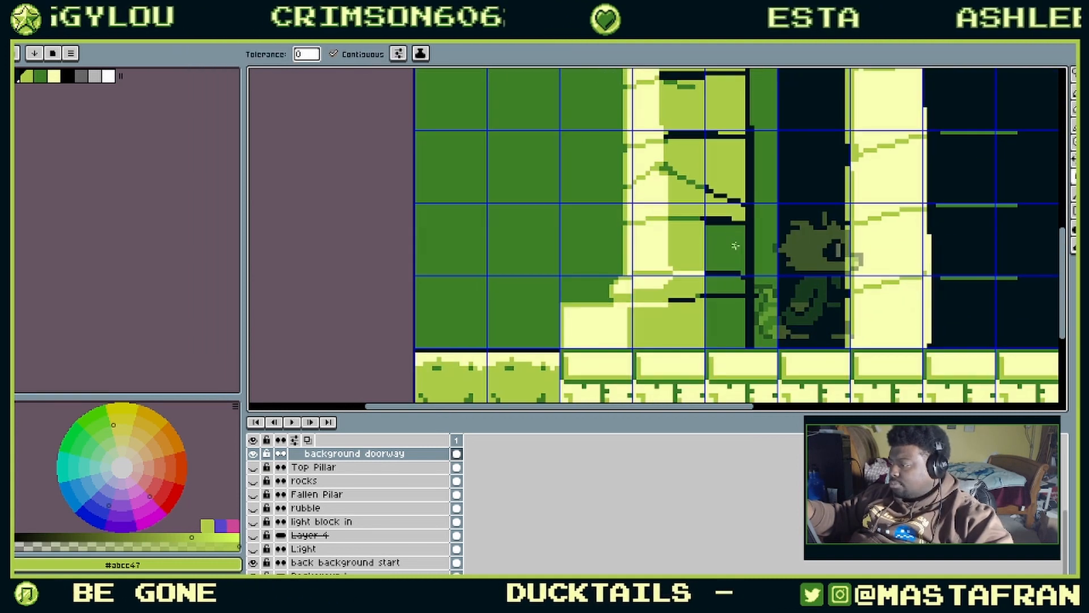
pyautogui.click(735, 245)
pyautogui.click(738, 323)
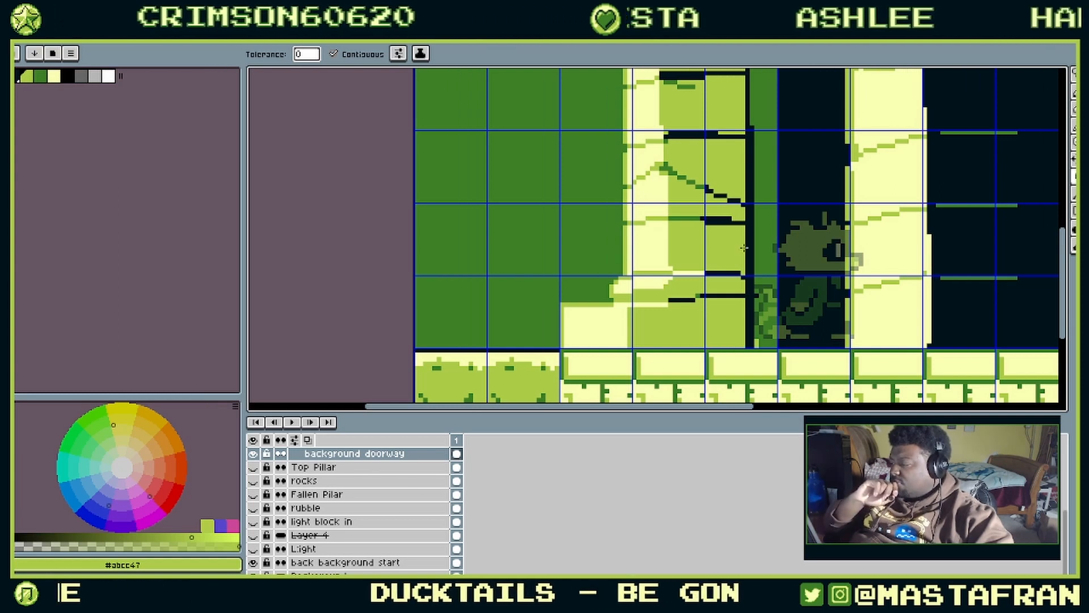
# Step: Fill the leftover patch beneath the left column's diagonal shadow edge with light green #abcc47 and recolour the first joint dark green #3d8026
pyautogui.moveTo(752, 250); pyautogui.dragTo(745, 389)
pyautogui.moveTo(757, 182); pyautogui.dragTo(807, 88)
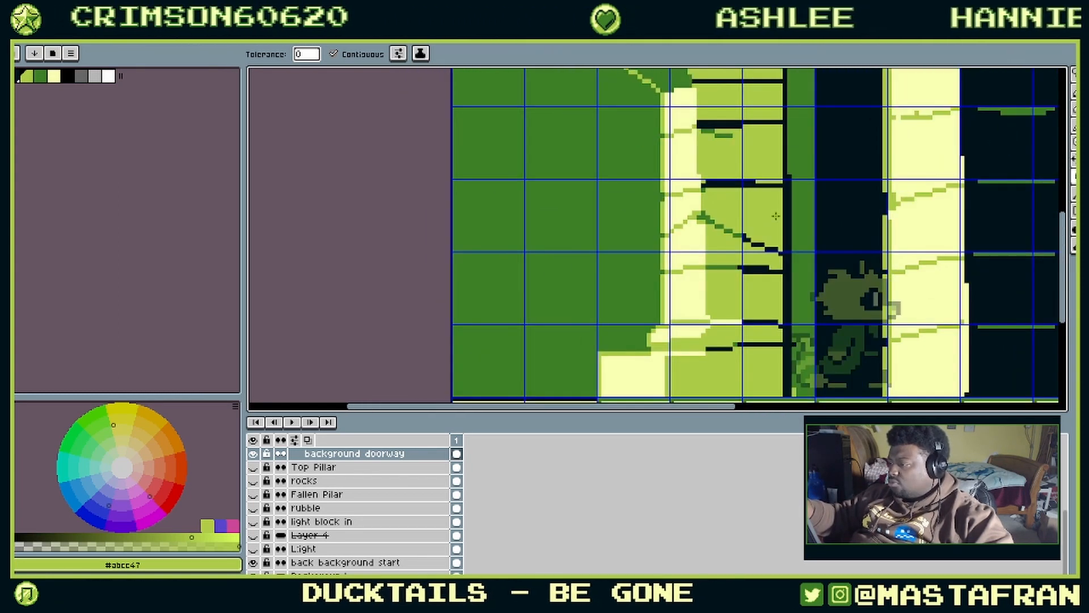
pyautogui.moveTo(776, 216); pyautogui.dragTo(775, 300)
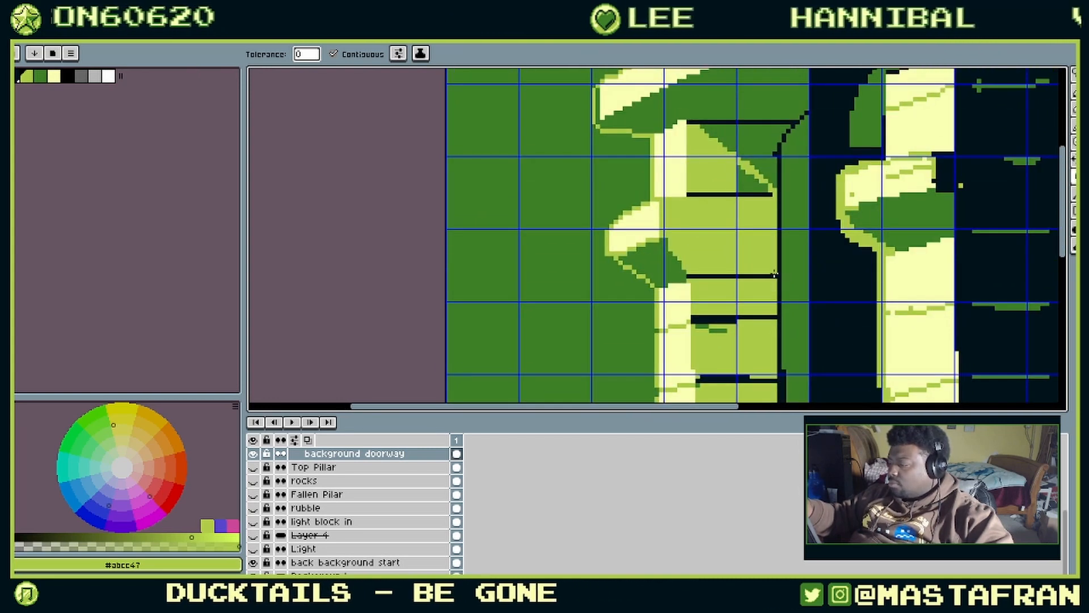
pyautogui.press('b')
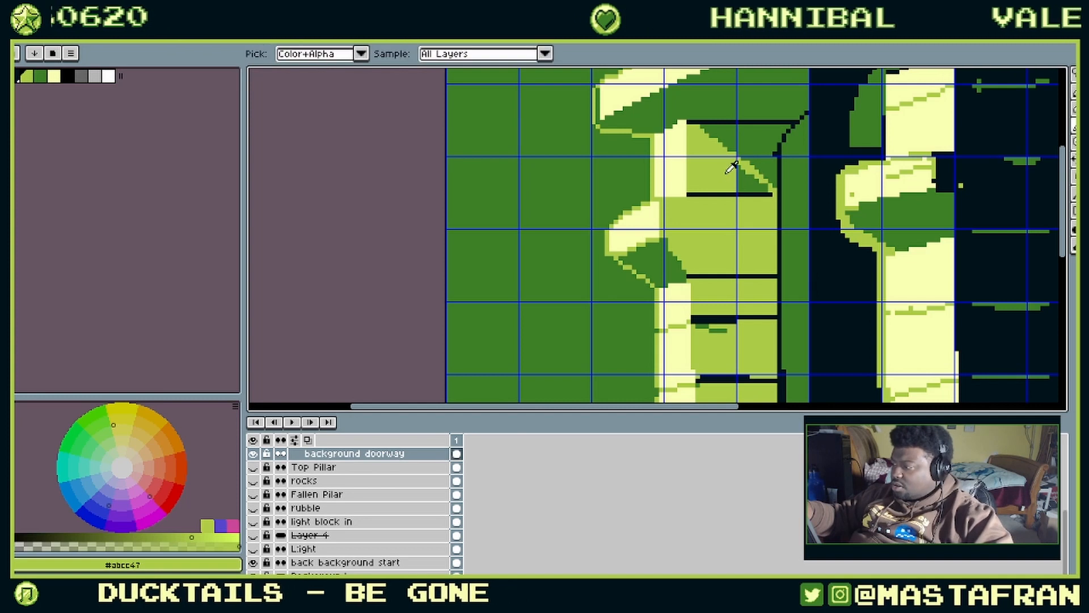
pyautogui.press('g')
pyautogui.click(763, 195)
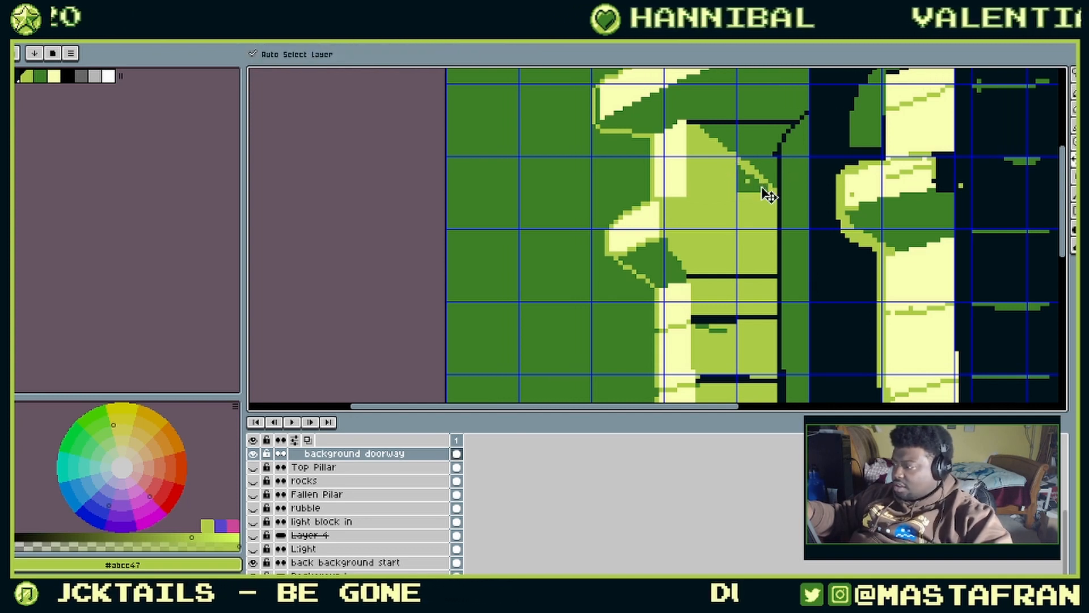
pyautogui.hotkey('ctrl', 'z')
pyautogui.click(765, 183)
pyautogui.keyDown('alt'); pyautogui.click(768, 171); pyautogui.keyUp('alt')
pyautogui.click(763, 193)
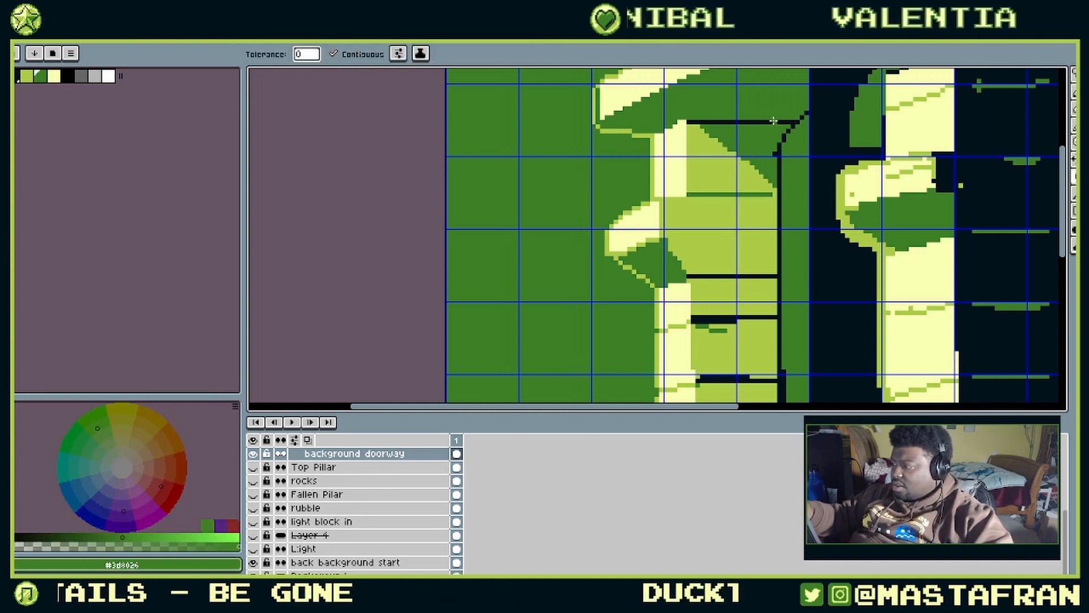
# Step: Separate the left column's remaining dark joints from the inner edge line by recolouring their end pixels with the pencil
pyautogui.scroll(-3, 749, 214)
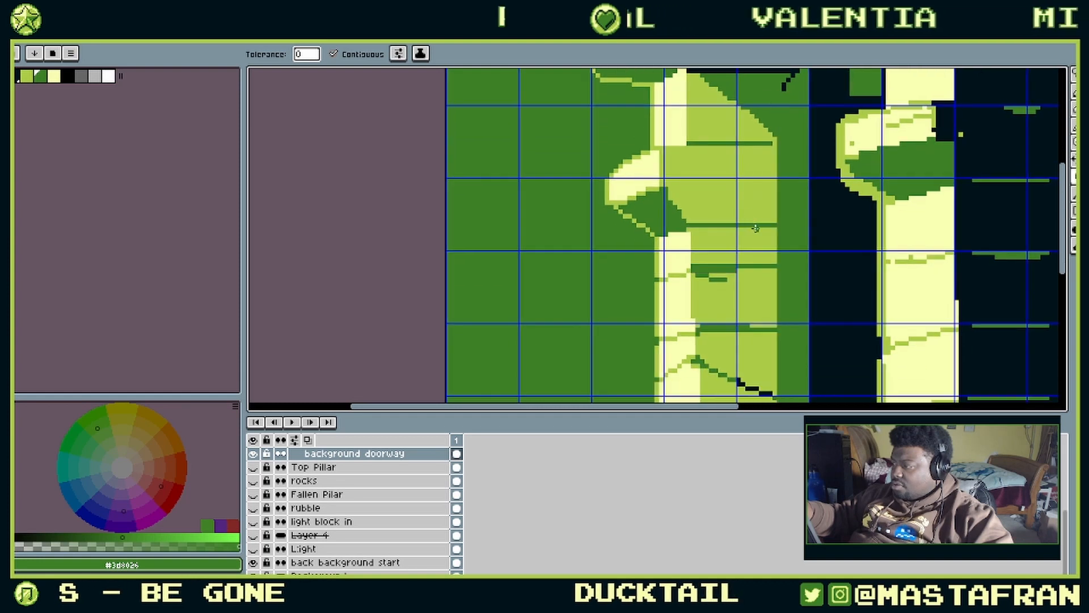
pyautogui.press('v')
pyautogui.press('g')
pyautogui.press('b')
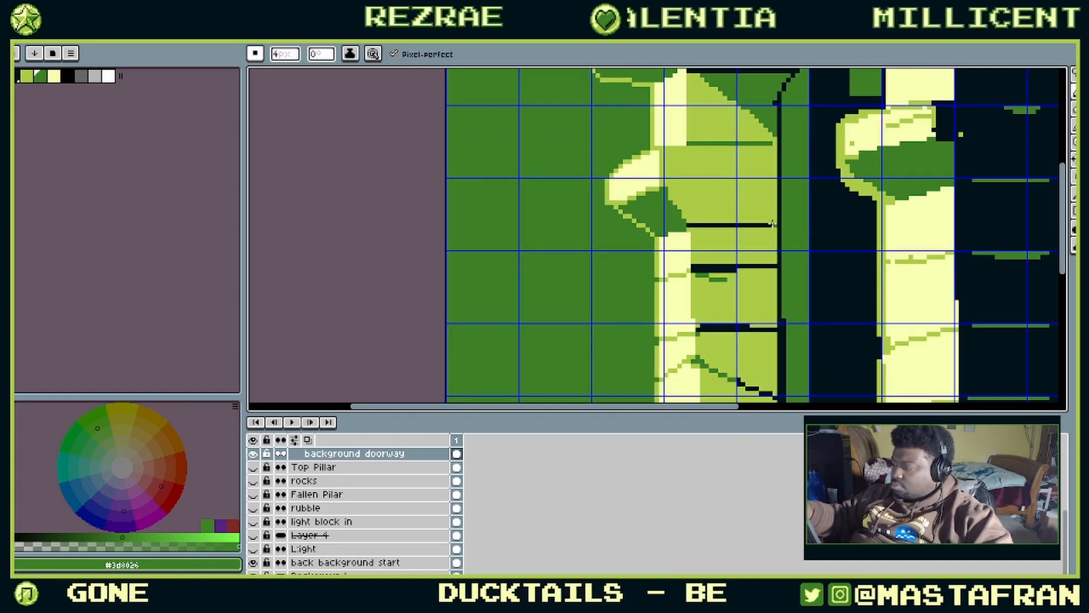
pyautogui.scroll(-1, 766, 309)
pyautogui.moveTo(766, 309); pyautogui.dragTo(758, 236)
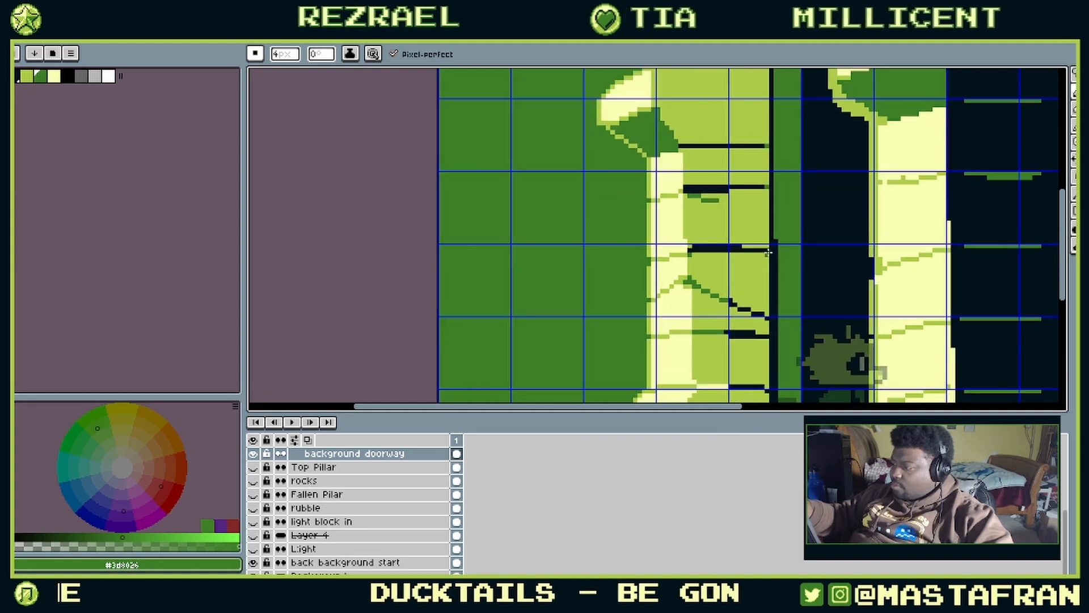
pyautogui.moveTo(772, 332); pyautogui.dragTo(764, 254)
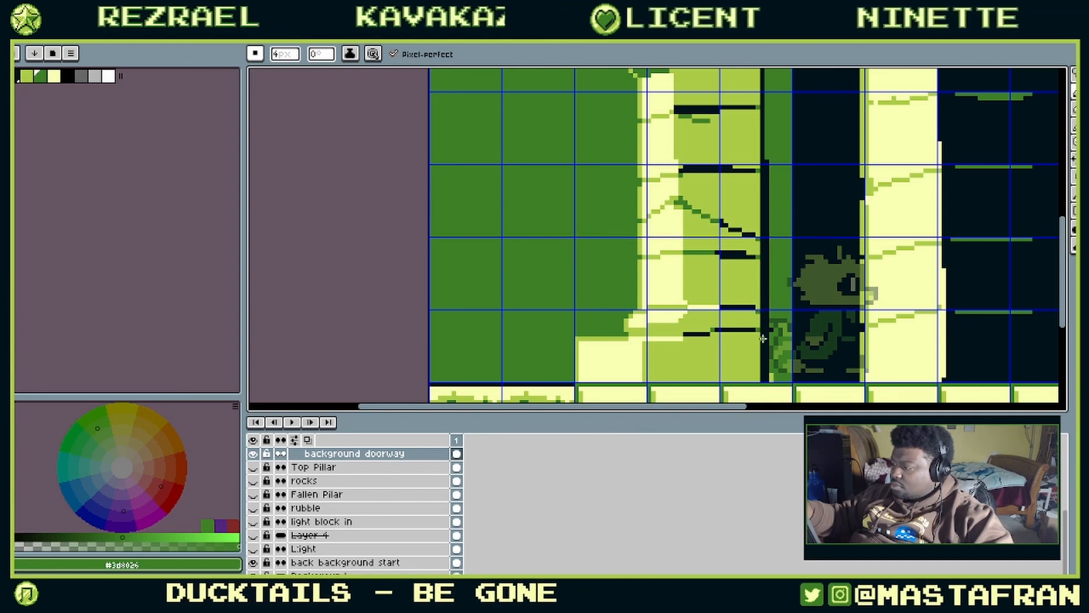
# Step: Fill the left column's remaining near-black joints and diagonal crack with dark green #3d8026
pyautogui.press('g')
pyautogui.click(734, 329)
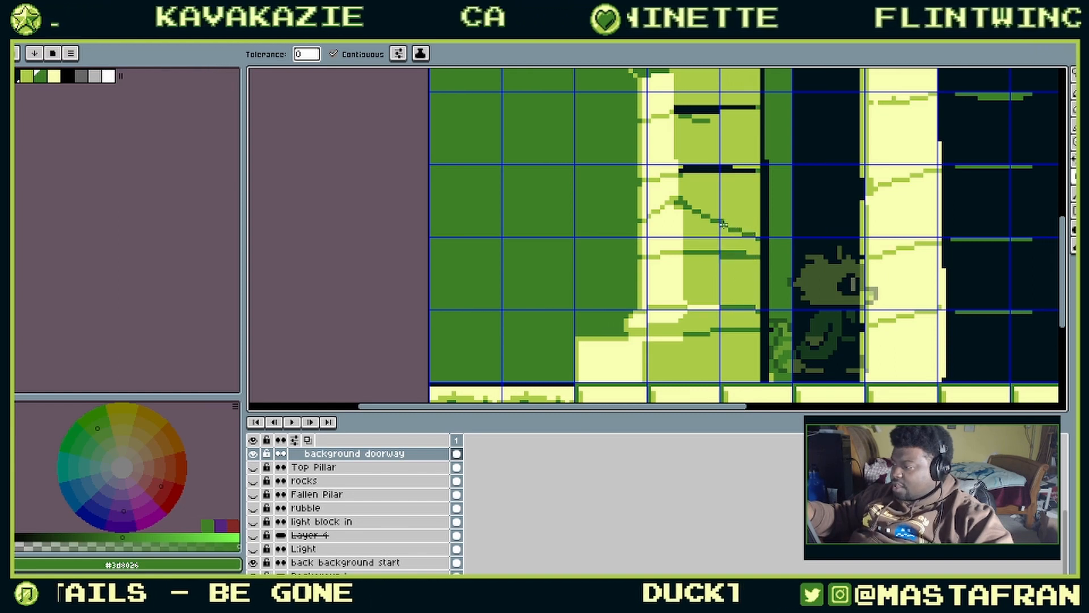
pyautogui.moveTo(739, 139); pyautogui.dragTo(695, 279)
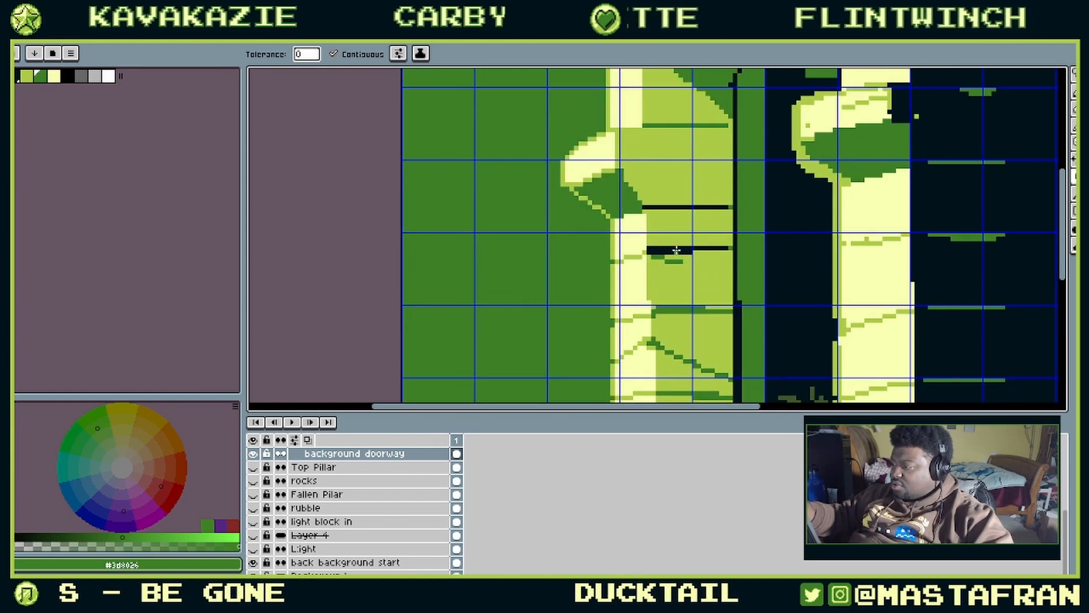
pyautogui.moveTo(756, 159); pyautogui.dragTo(734, 263)
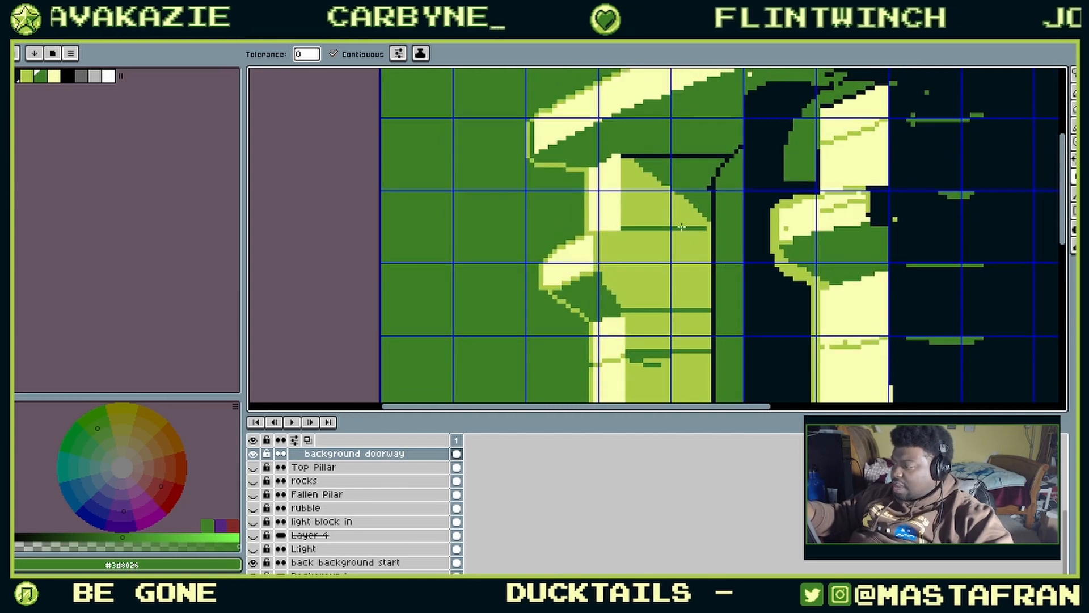
pyautogui.moveTo(691, 221); pyautogui.dragTo(691, 131)
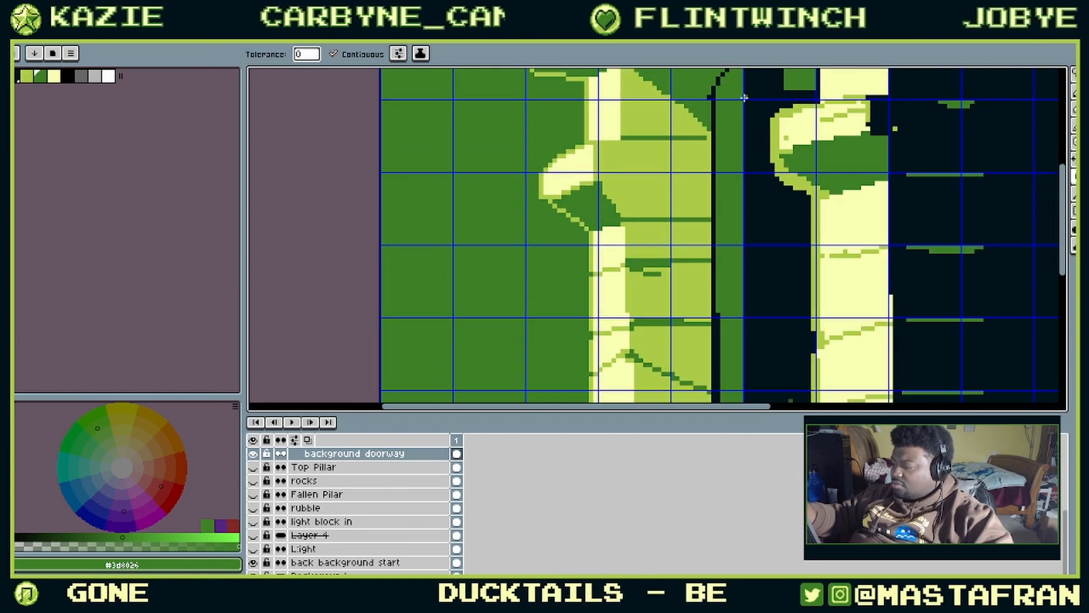
# Step: Enlarge the chip under the left column's third joint in dark green and outline its lower edge in pale yellow #f9ffb3
pyautogui.scroll(3, 750, 91)
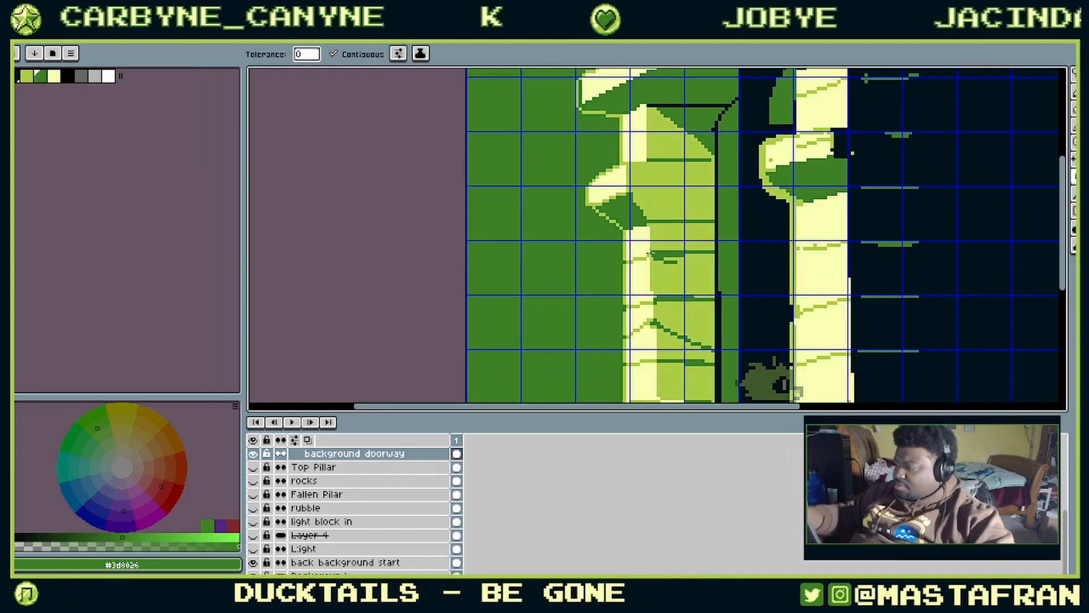
pyautogui.scroll(1, 650, 252)
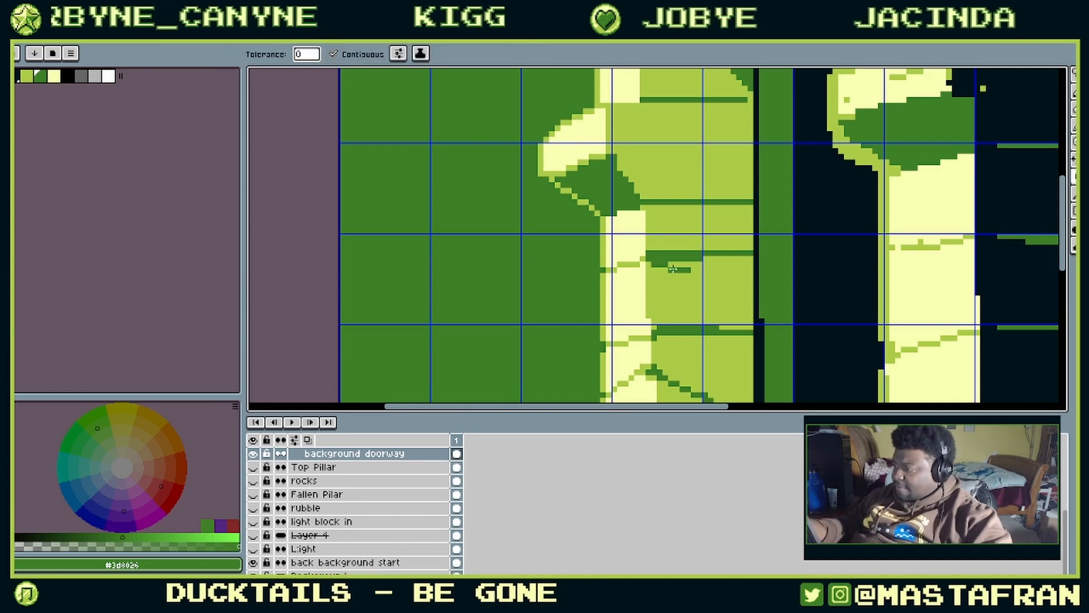
pyautogui.press('b')
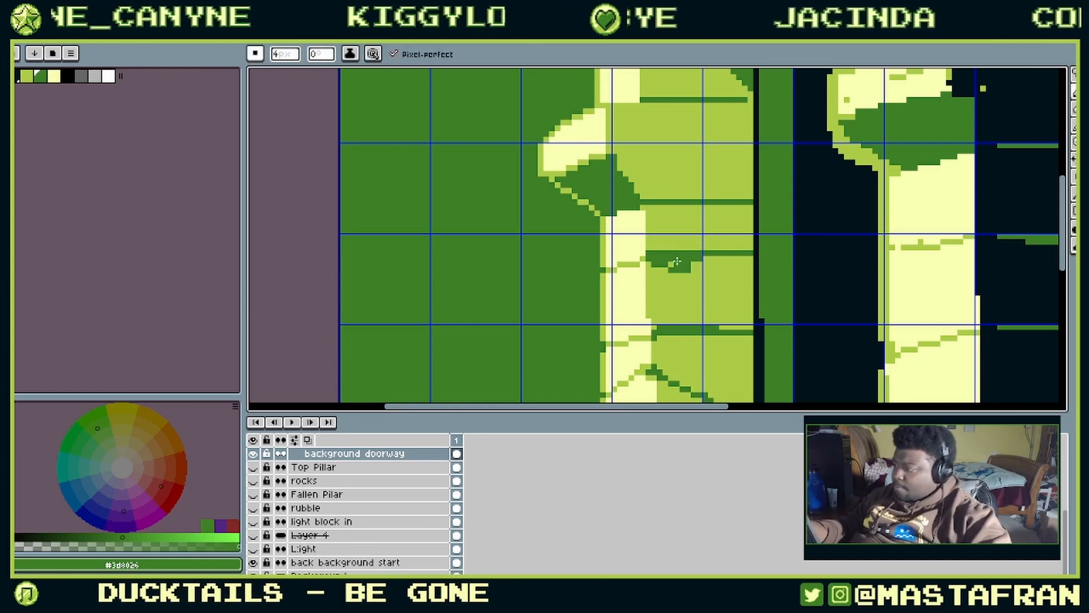
pyautogui.keyDown('alt'); pyautogui.click(708, 258); pyautogui.keyUp('alt')
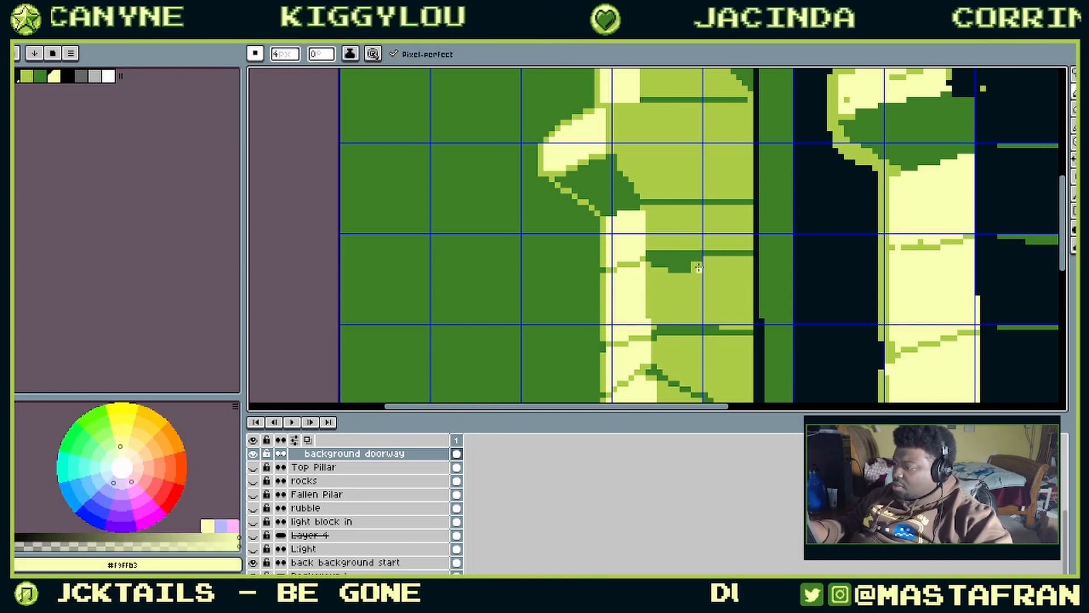
pyautogui.moveTo(698, 259); pyautogui.dragTo(671, 277)
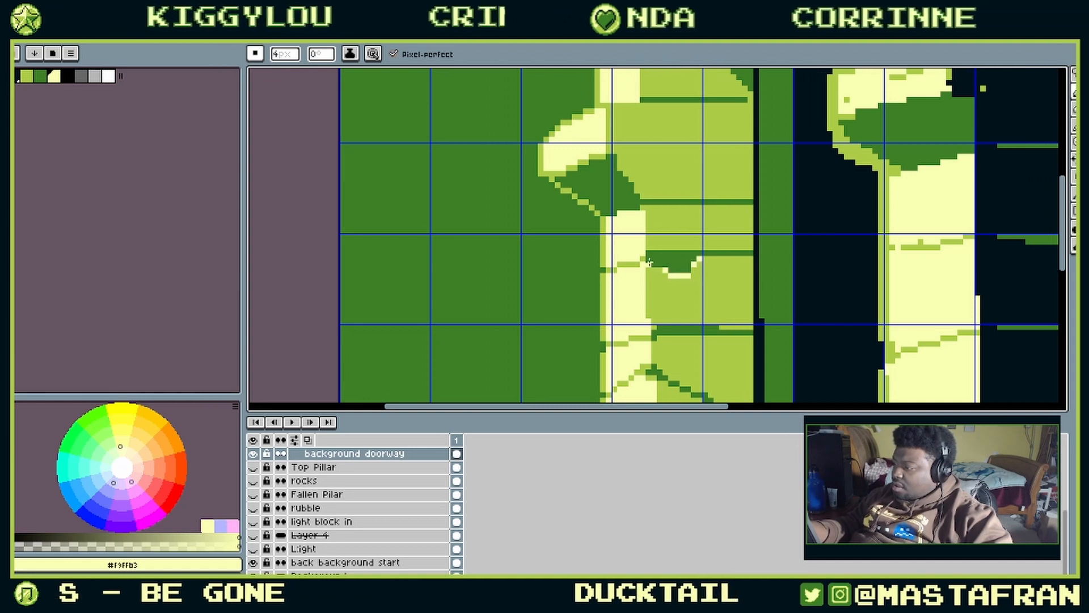
# Step: Draw a small dark-green chip near the second joint's inner end and a pale-yellow #f9ffb3 highlight beneath the chip and joint
pyautogui.scroll(2, 695, 264)
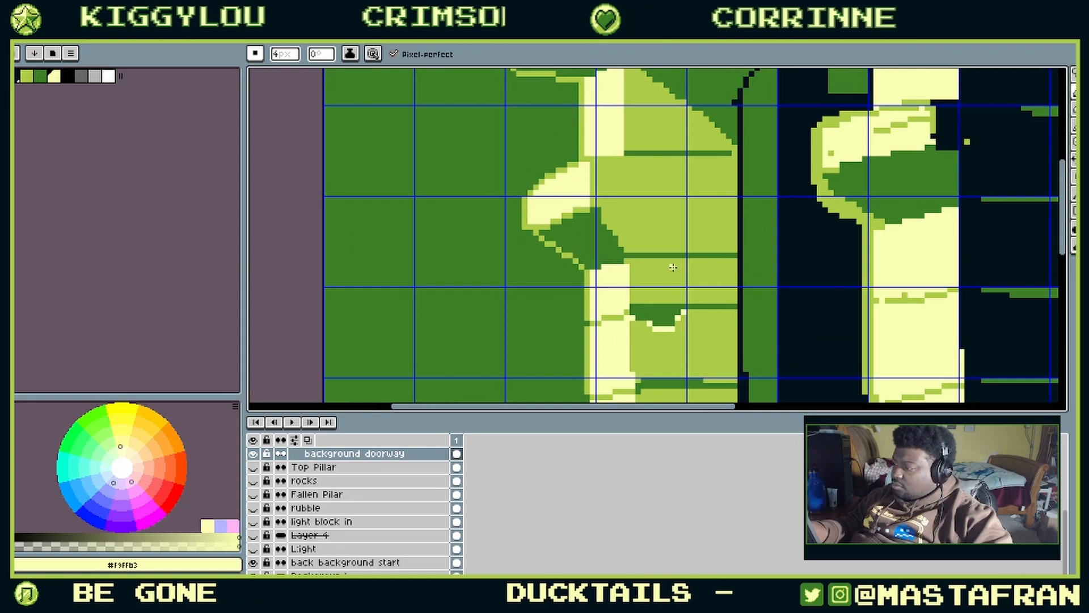
pyautogui.press('i')
pyautogui.keyDown('alt'); pyautogui.click(718, 257); pyautogui.keyUp('alt')
pyautogui.moveTo(701, 261); pyautogui.dragTo(712, 267)
pyautogui.keyDown('alt'); pyautogui.click(723, 256); pyautogui.keyUp('alt')
pyautogui.press('i')
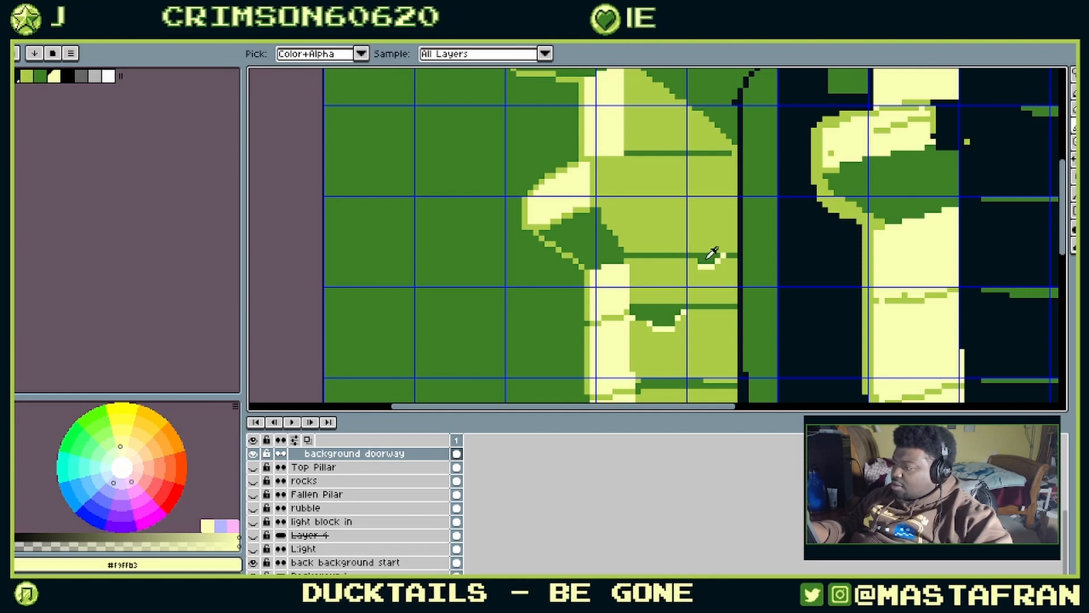
pyautogui.press('b')
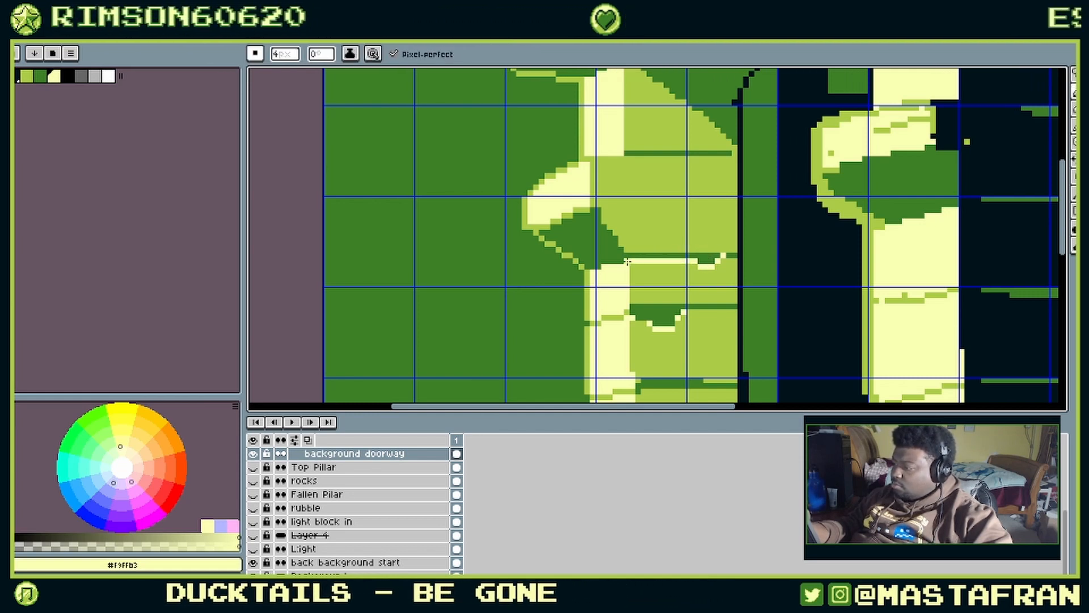
# Step: Draw a pale-yellow #f9ffb3 highlight beneath the fourth joint, refine its outer end and add a highlight pixel on its upper step
pyautogui.scroll(-3, 628, 261)
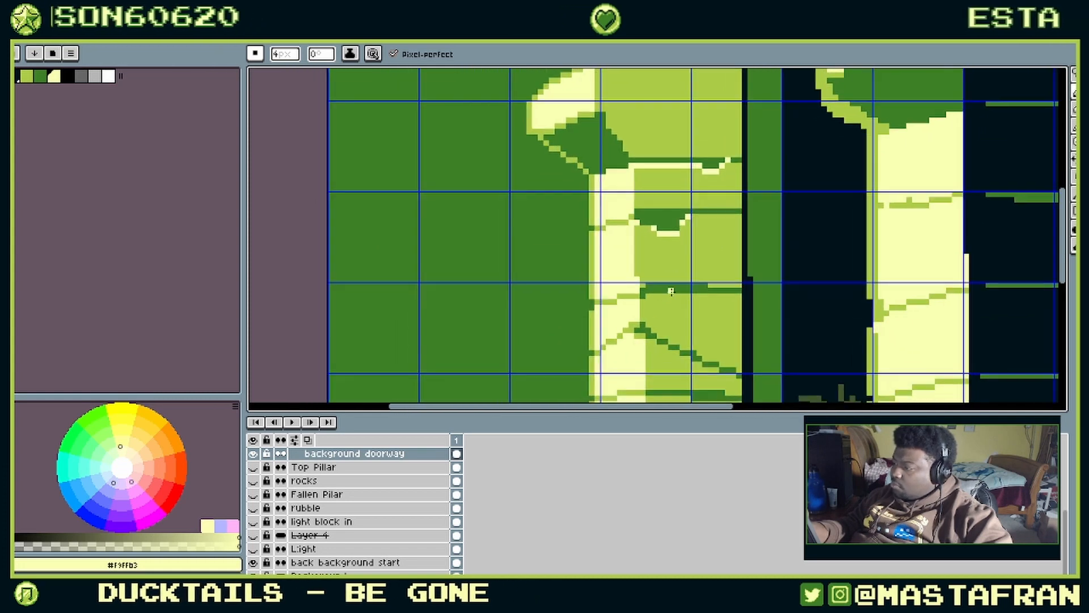
pyautogui.moveTo(648, 296)
pyautogui.mouseDown()
pyautogui.moveTo(740, 290)
pyautogui.moveTo(683, 254)
pyautogui.moveTo(665, 336)
pyautogui.moveTo(659, 309)
pyautogui.moveTo(727, 253)
pyautogui.mouseUp()
pyautogui.keyDown('alt'); pyautogui.click(620, 313); pyautogui.keyUp('alt')
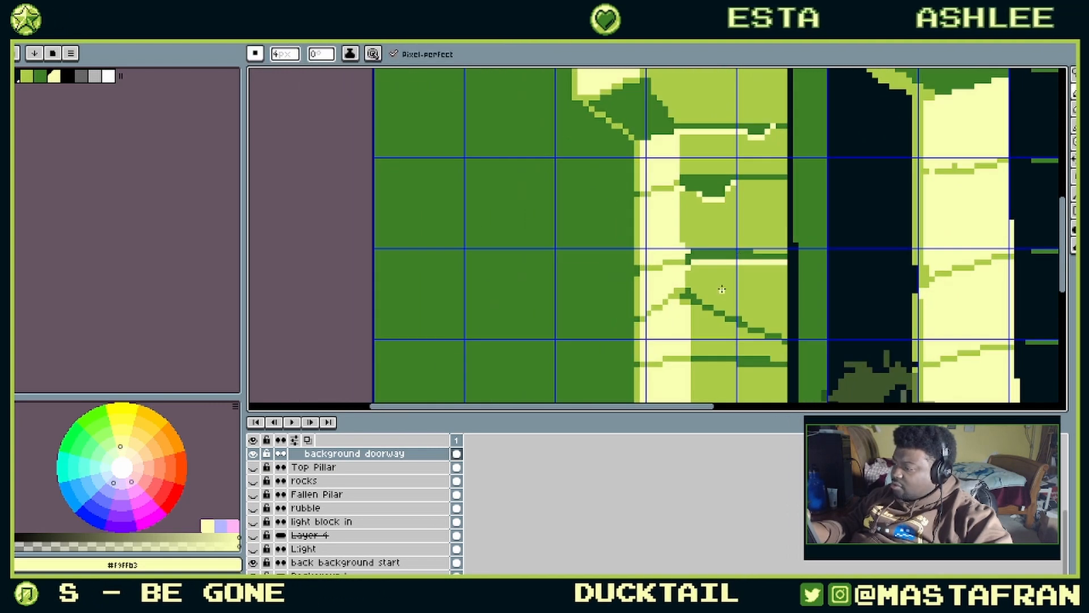
pyautogui.keyDown('alt'); pyautogui.click(691, 245); pyautogui.keyUp('alt')
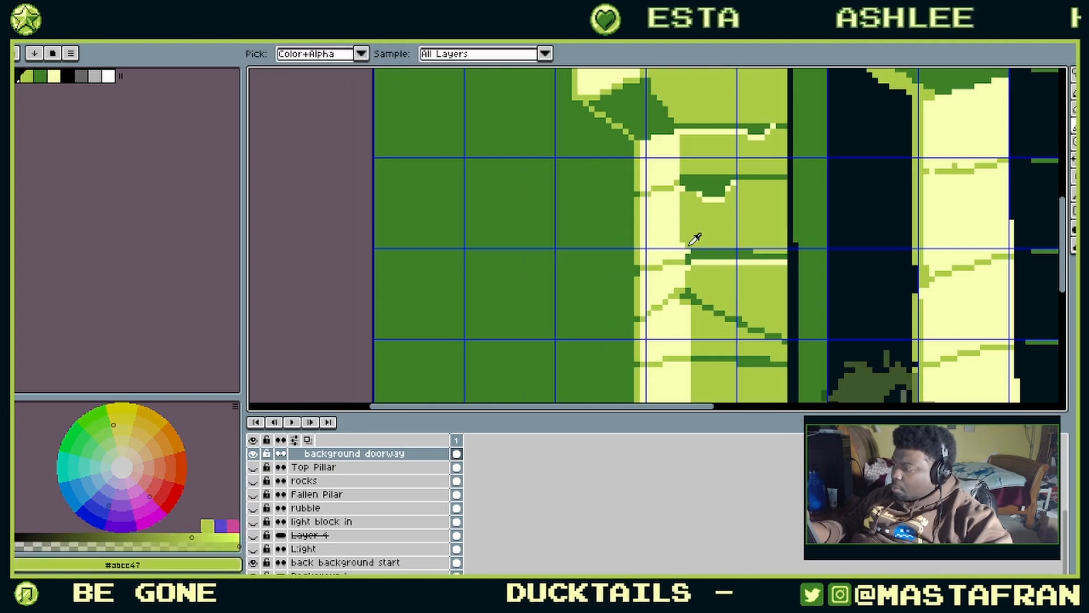
pyautogui.keyDown('alt'); pyautogui.click(694, 248); pyautogui.keyUp('alt')
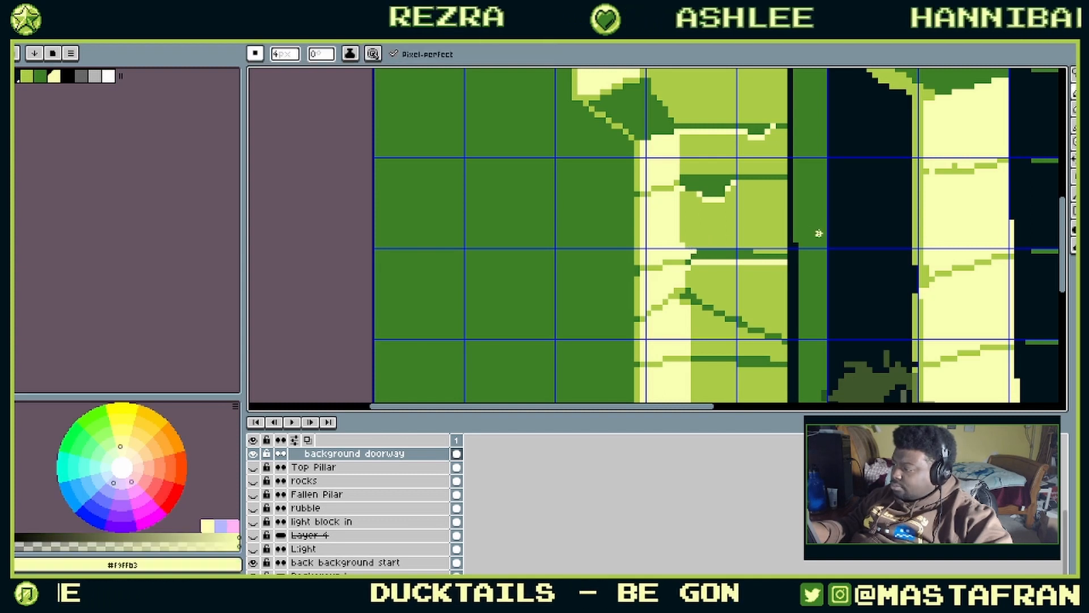
pyautogui.keyDown('alt'); pyautogui.click(725, 236); pyautogui.keyUp('alt')
pyautogui.moveTo(803, 250); pyautogui.dragTo(725, 279)
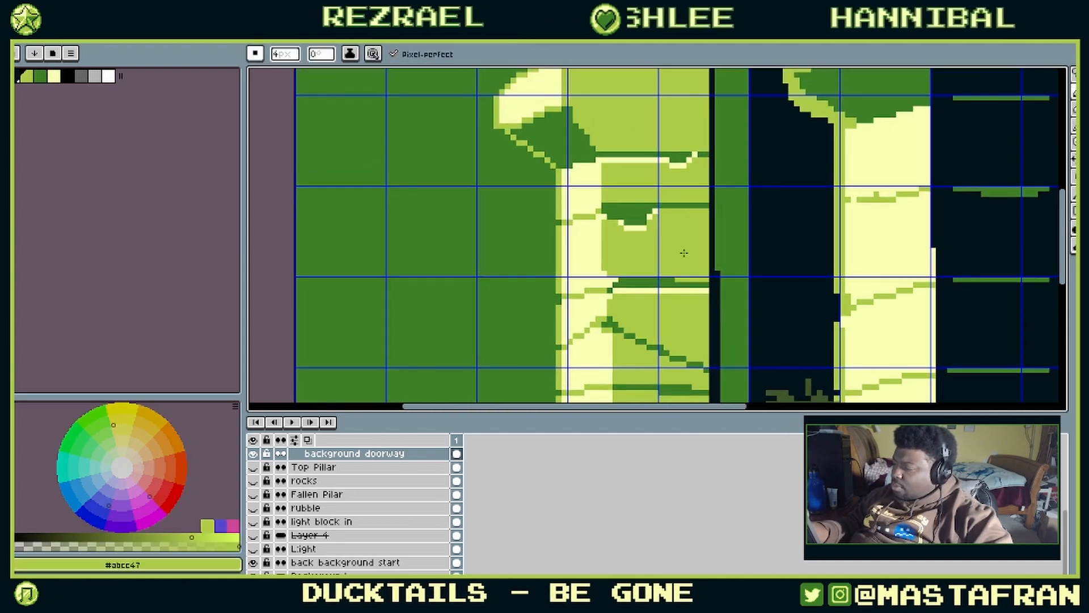
pyautogui.keyDown('alt'); pyautogui.click(641, 228); pyautogui.keyUp('alt')
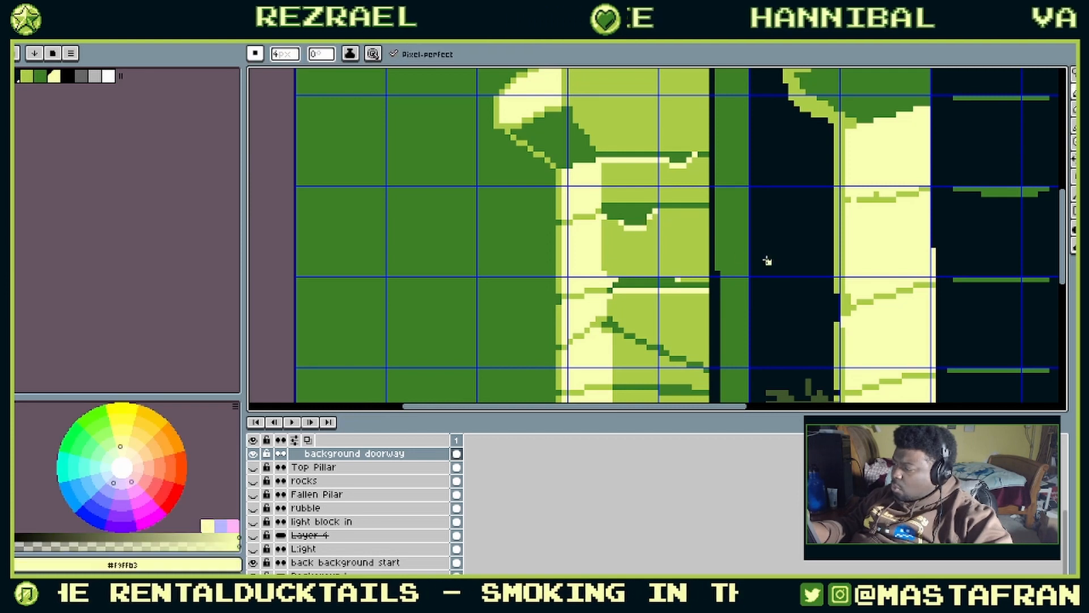
# Step: Draw a pale-yellow #f9ffb3 highlight beneath the inner part of the joint just below the diagonal crack
pyautogui.moveTo(665, 326); pyautogui.dragTo(672, 297)
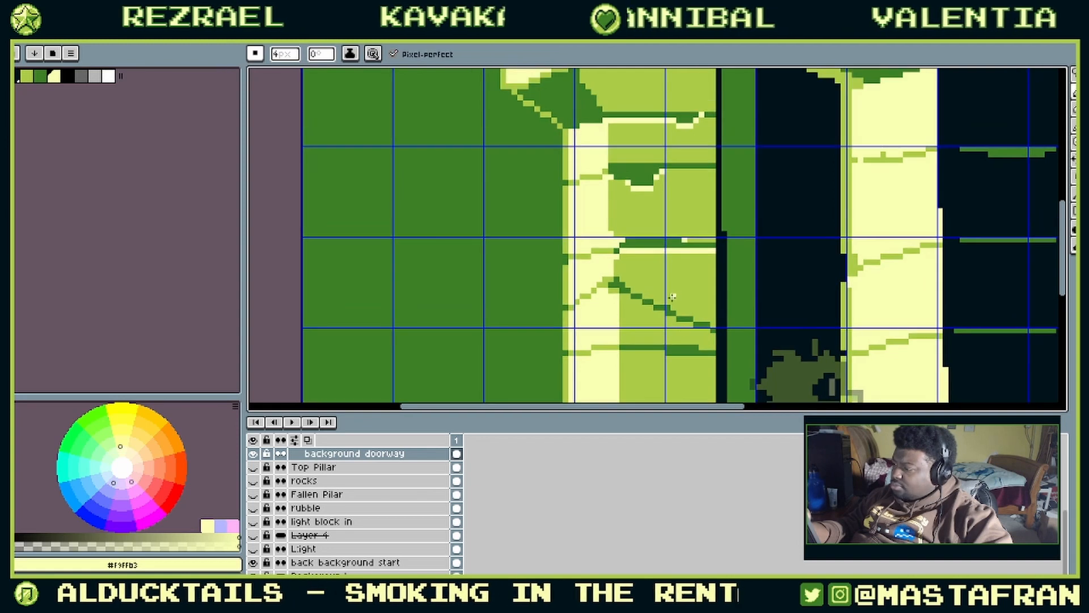
pyautogui.moveTo(676, 335); pyautogui.dragTo(714, 226)
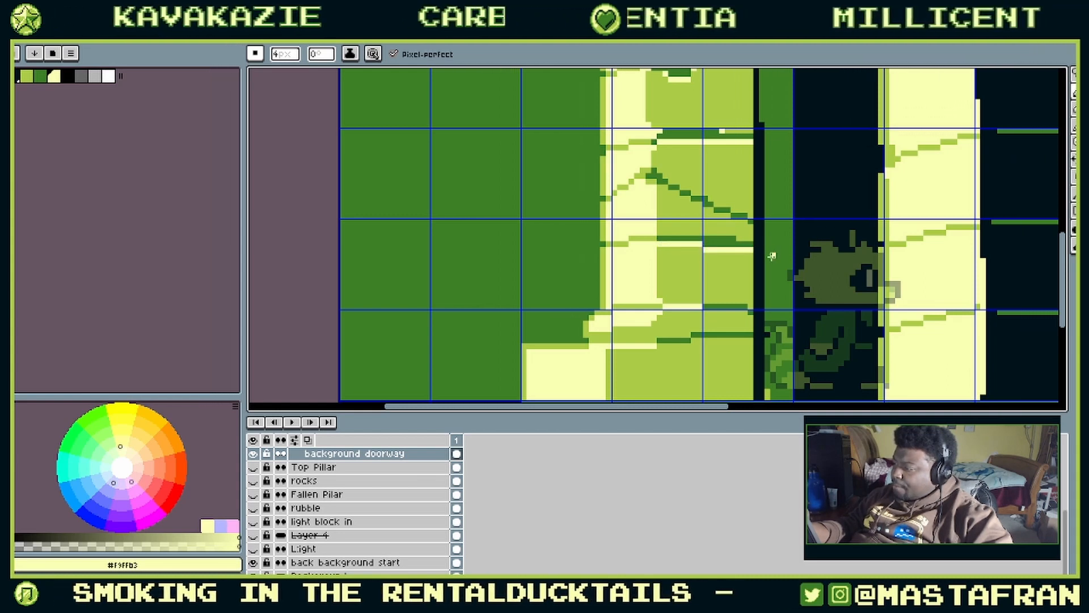
pyautogui.moveTo(751, 265); pyautogui.dragTo(722, 321)
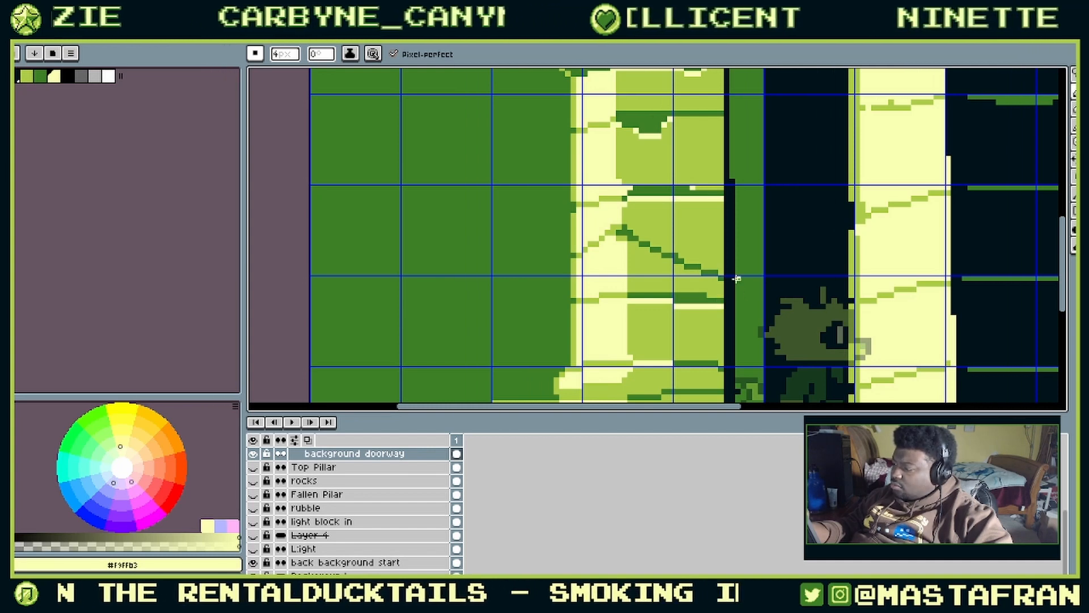
pyautogui.moveTo(722, 279); pyautogui.dragTo(677, 154)
pyautogui.moveTo(676, 203); pyautogui.dragTo(676, 342)
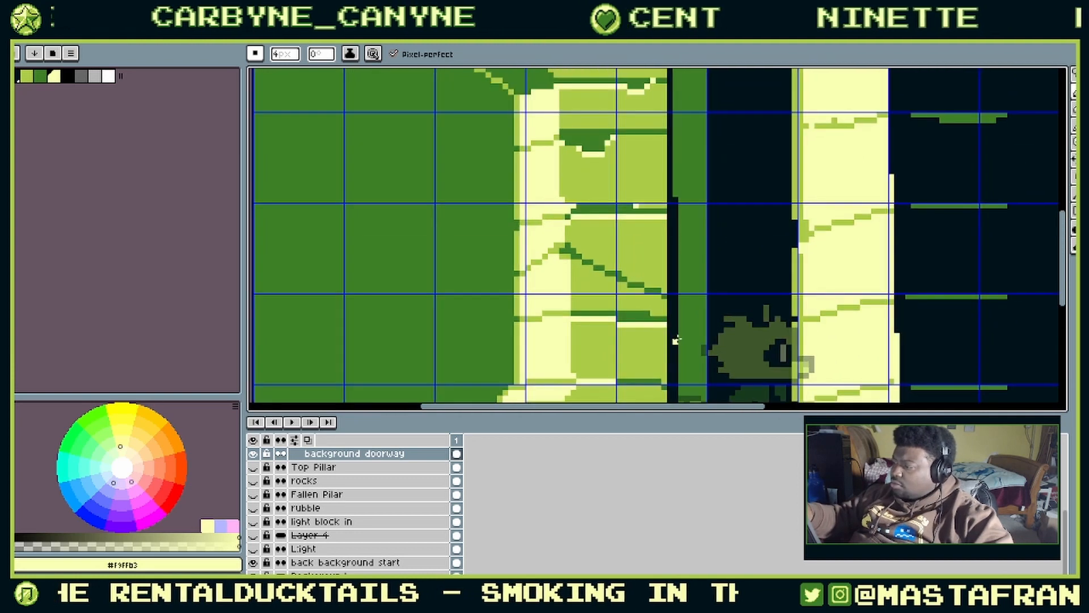
# Step: Sample near-black #00131a and place dark pixels at the inner ends of the left column's joints, up to the first joint
pyautogui.keyDown('alt'); pyautogui.click(665, 313); pyautogui.keyUp('alt')
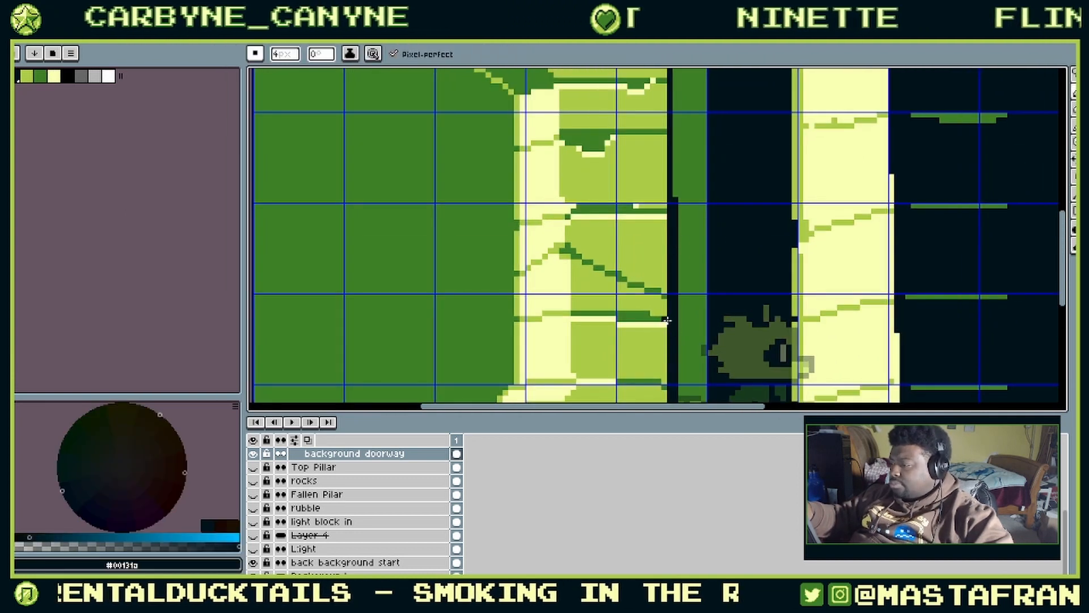
pyautogui.moveTo(670, 244); pyautogui.dragTo(669, 300)
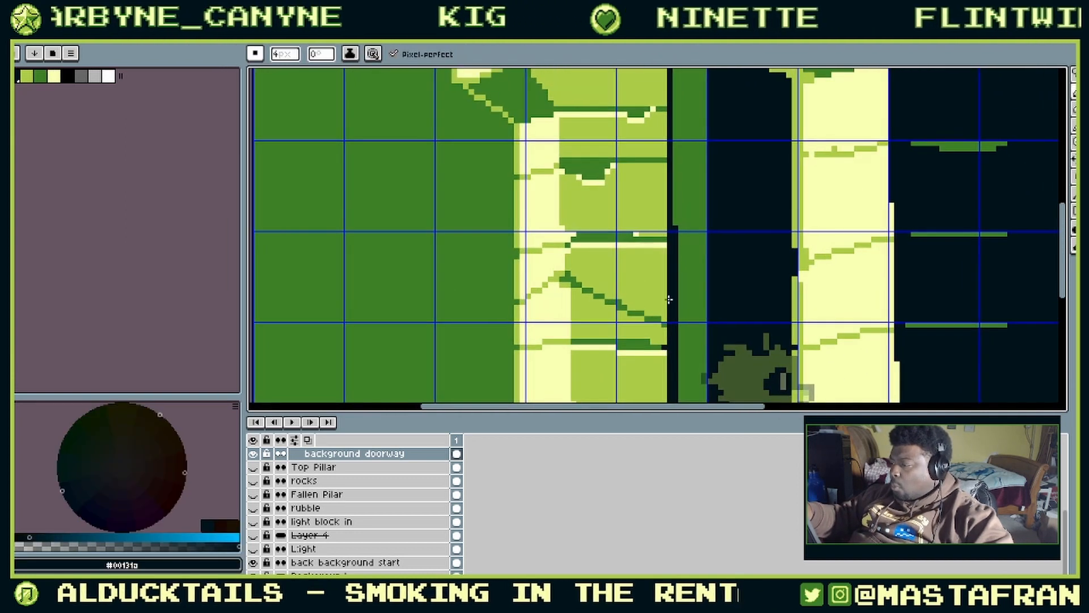
pyautogui.click(665, 240)
pyautogui.moveTo(682, 188); pyautogui.dragTo(673, 260)
pyautogui.click(657, 236)
pyautogui.moveTo(669, 174); pyautogui.dragTo(667, 319)
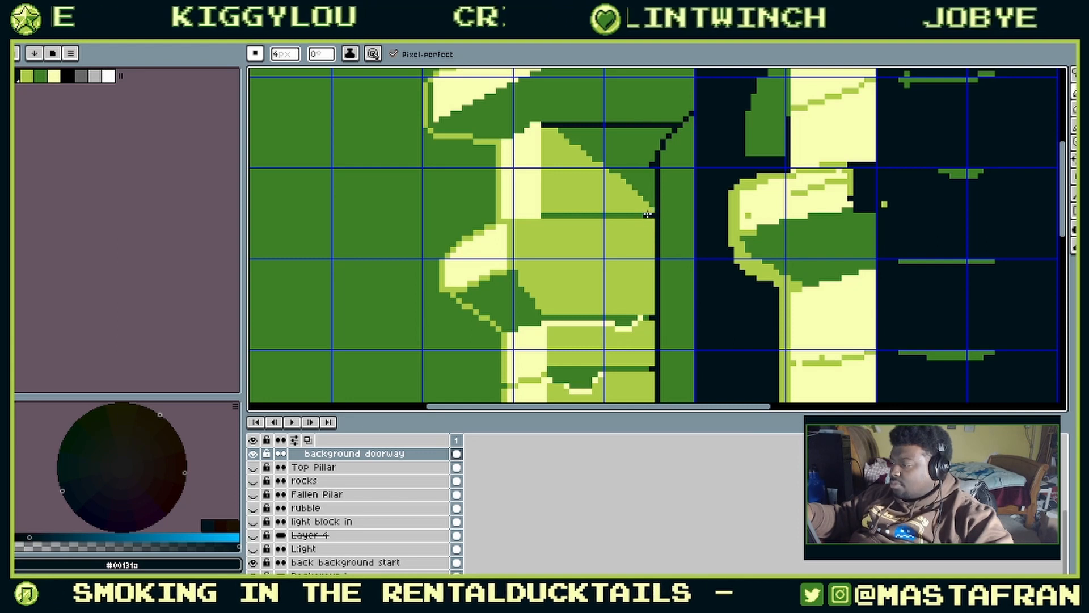
# Step: Extend the left column's inner edge line straight up to the horizontal line beneath the lintel in near-black #00131a
pyautogui.moveTo(700, 174); pyautogui.dragTo(713, 102)
pyautogui.moveTo(743, 287); pyautogui.dragTo(686, 175)
pyautogui.moveTo(675, 77); pyautogui.dragTo(690, 348)
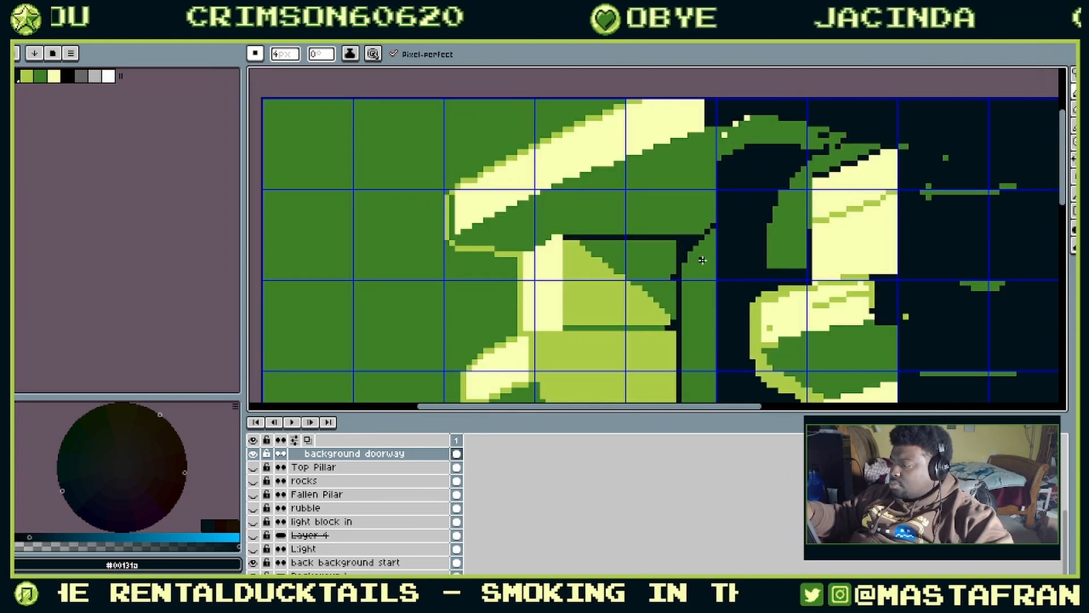
# Step: Sample mid-green #3d8026 and paint over the dark diagonal pixels beside the left column's top inner corner below the lintel
pyautogui.moveTo(702, 260); pyautogui.dragTo(732, 202)
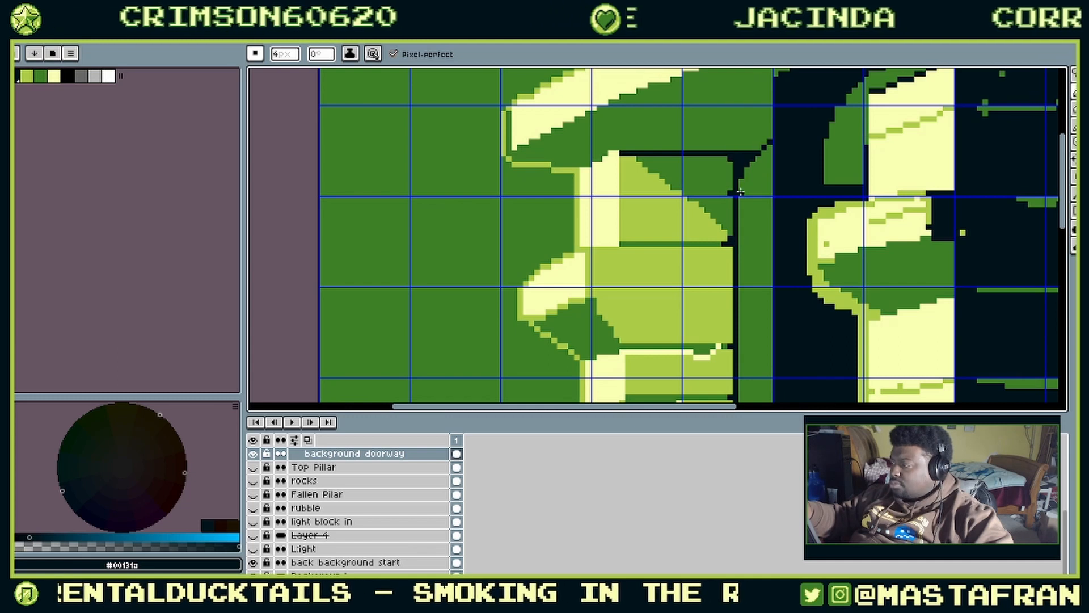
pyautogui.keyDown('alt'); pyautogui.click(742, 188); pyautogui.keyUp('alt')
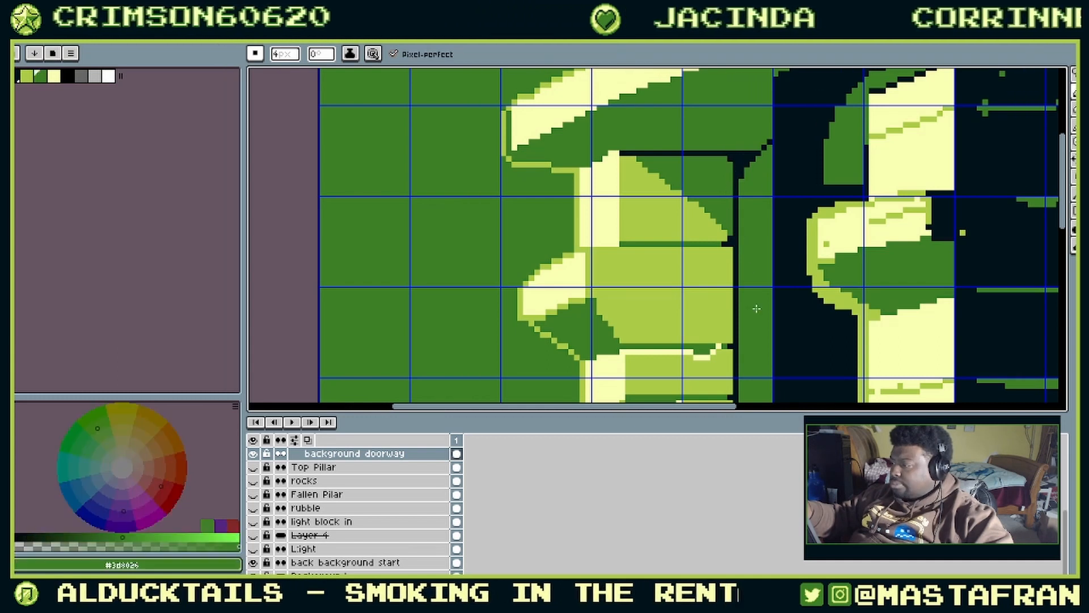
pyautogui.moveTo(752, 318); pyautogui.dragTo(723, 322)
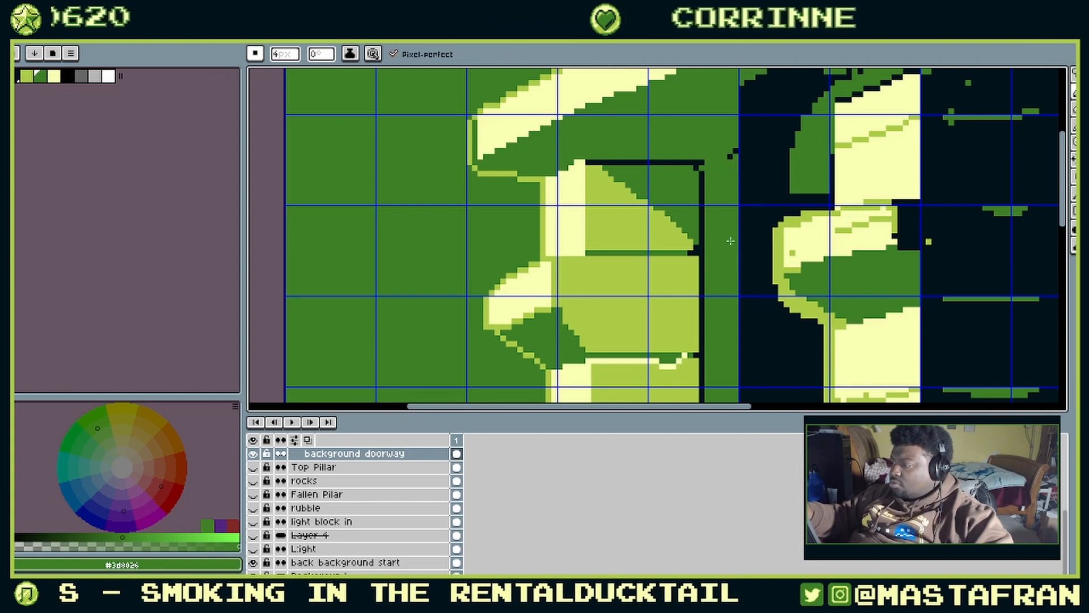
# Step: Thin the lower part of the column's inner edge line with #3d8026 and restore near-black #00131a pixels at the lowest joints' inner ends
pyautogui.moveTo(726, 256); pyautogui.dragTo(709, 175)
pyautogui.moveTo(689, 243); pyautogui.dragTo(688, 171)
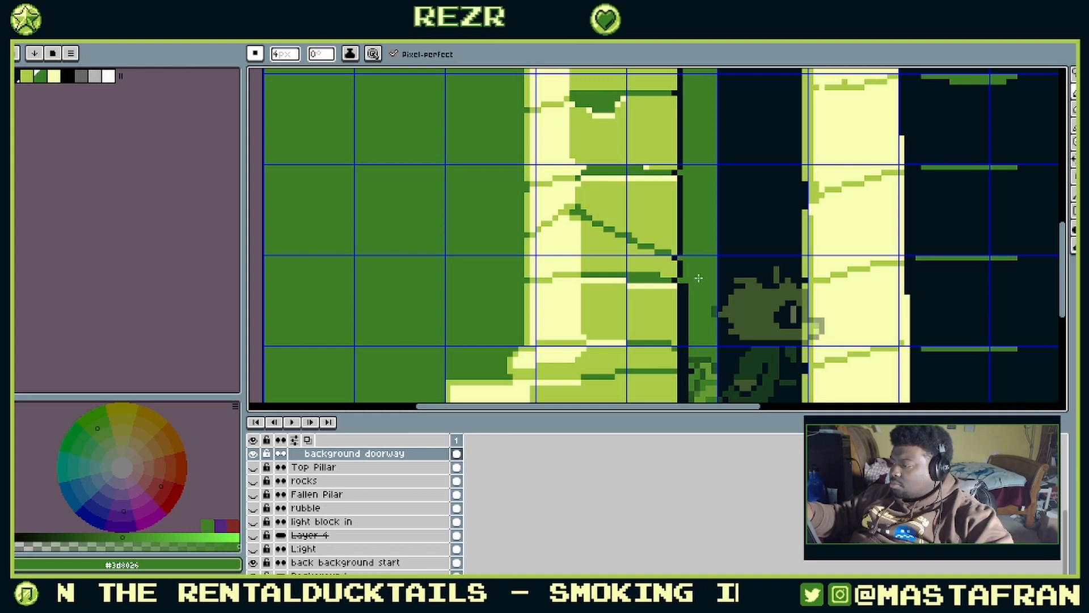
pyautogui.scroll(-3, 698, 278)
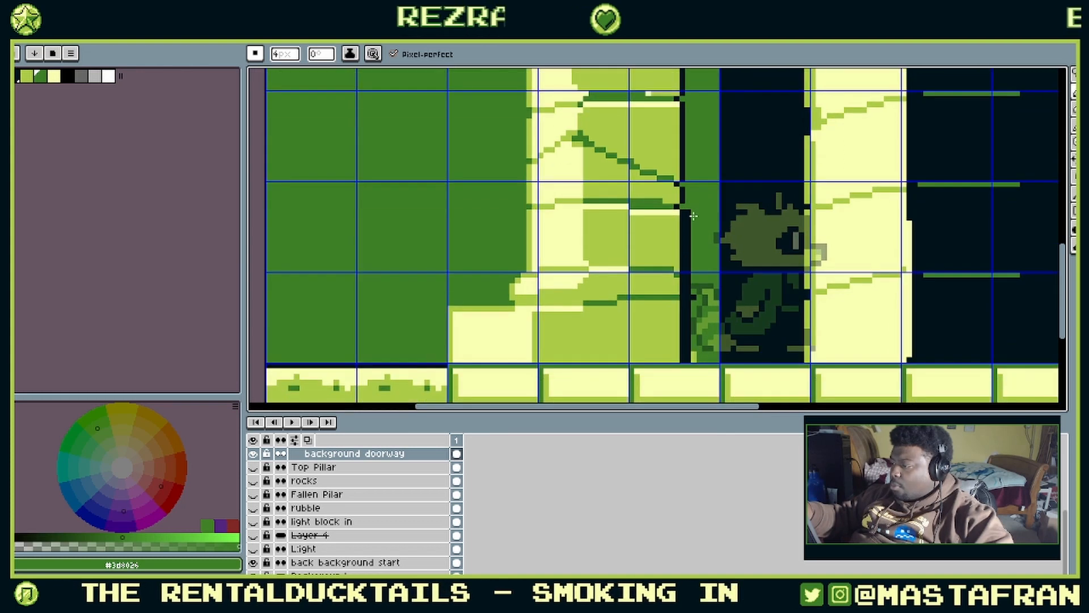
pyautogui.keyDown('alt'); pyautogui.click(681, 271); pyautogui.keyUp('alt')
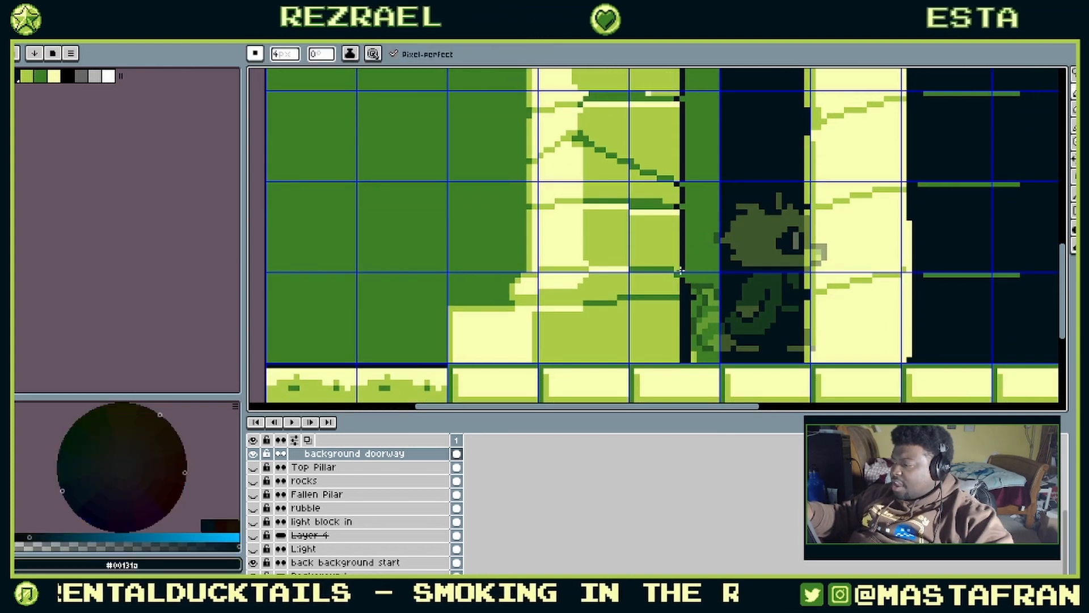
pyautogui.scroll(-2, 682, 271)
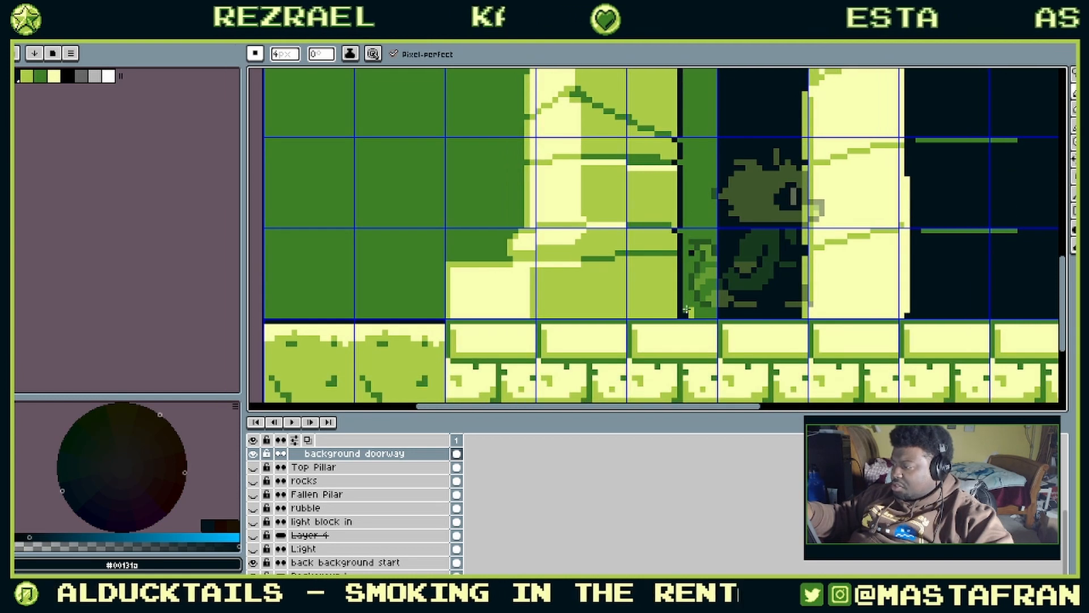
pyautogui.keyDown('alt'); pyautogui.click(680, 255); pyautogui.keyUp('alt')
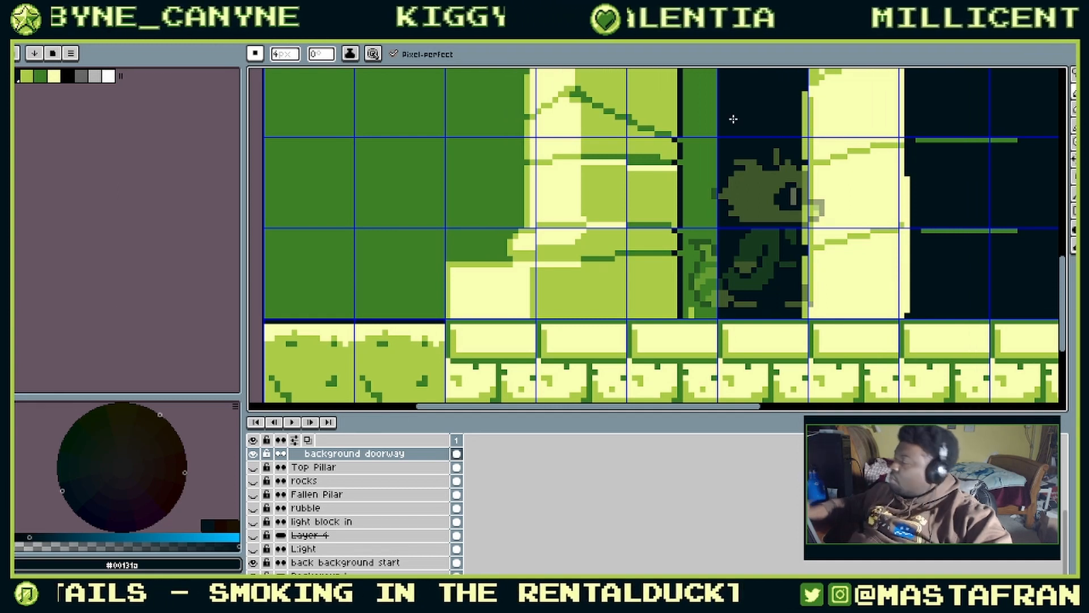
# Step: Examine the left column and its inner edge line from the lintel to the base, close up and at scene scale
pyautogui.moveTo(723, 218); pyautogui.dragTo(690, 408)
pyautogui.moveTo(705, 278); pyautogui.dragTo(718, 202)
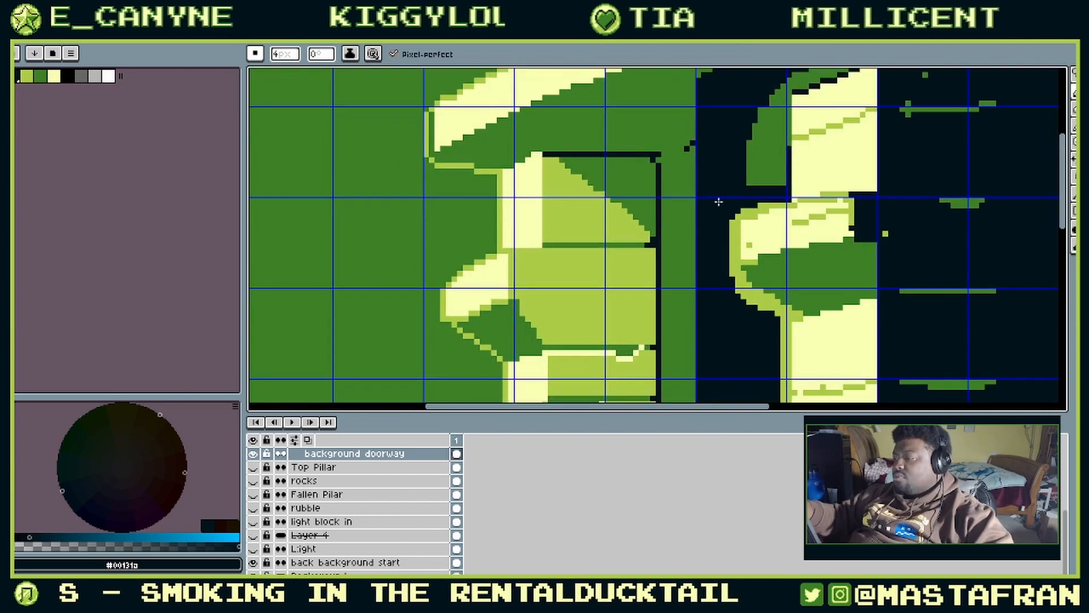
pyautogui.moveTo(676, 321); pyautogui.dragTo(692, 382)
pyautogui.moveTo(703, 342); pyautogui.dragTo(714, 199)
pyautogui.moveTo(705, 317)
pyautogui.mouseDown()
pyautogui.moveTo(708, 236)
pyautogui.moveTo(718, 234)
pyautogui.moveTo(701, 306)
pyautogui.mouseUp()
pyautogui.scroll(-3, 747, 186)
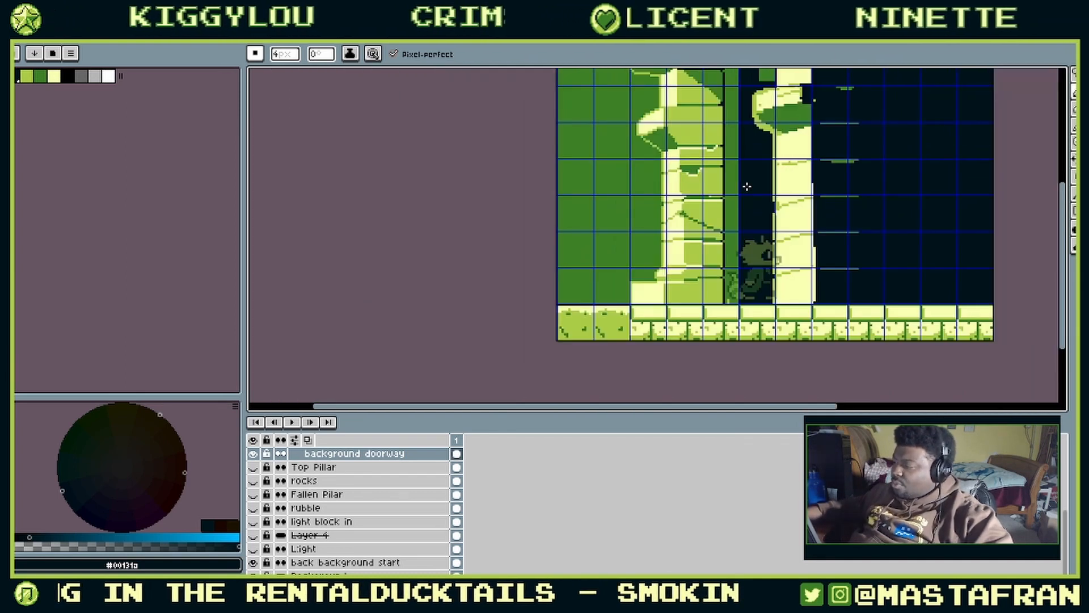
pyautogui.scroll(-3, 746, 187)
pyautogui.scroll(3, 745, 180)
pyautogui.scroll(1, 743, 181)
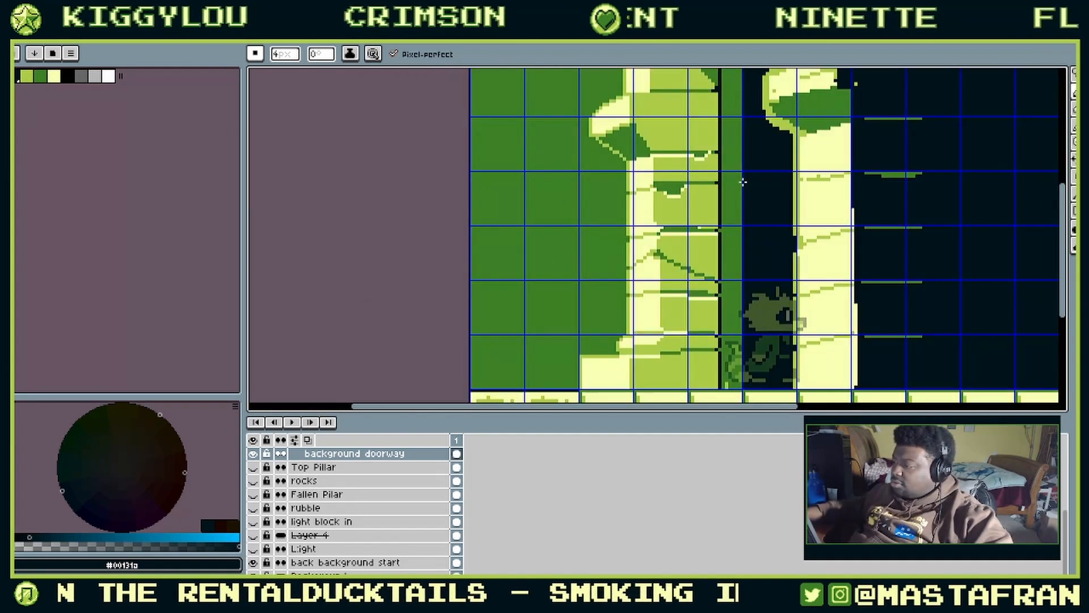
pyautogui.scroll(2, 743, 182)
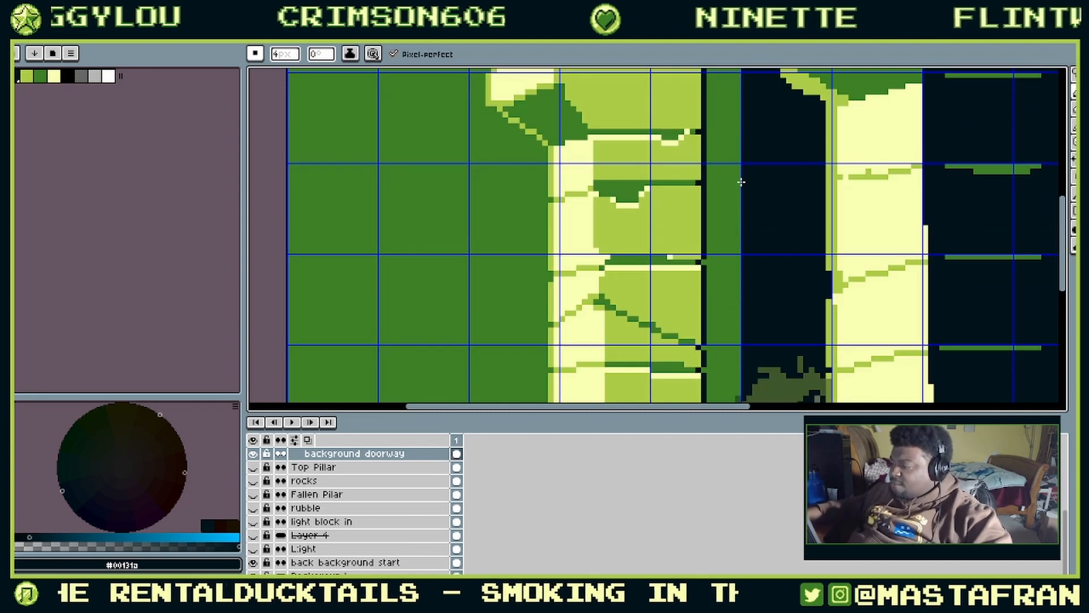
# Step: Add a pale-yellow #f9ffb3 bump to the highlight's edge on the block above the base and draw a small #3d8026 chevron crack there
pyautogui.moveTo(663, 294); pyautogui.dragTo(752, 90)
pyautogui.press('i')
pyautogui.click(693, 192)
pyautogui.press('b')
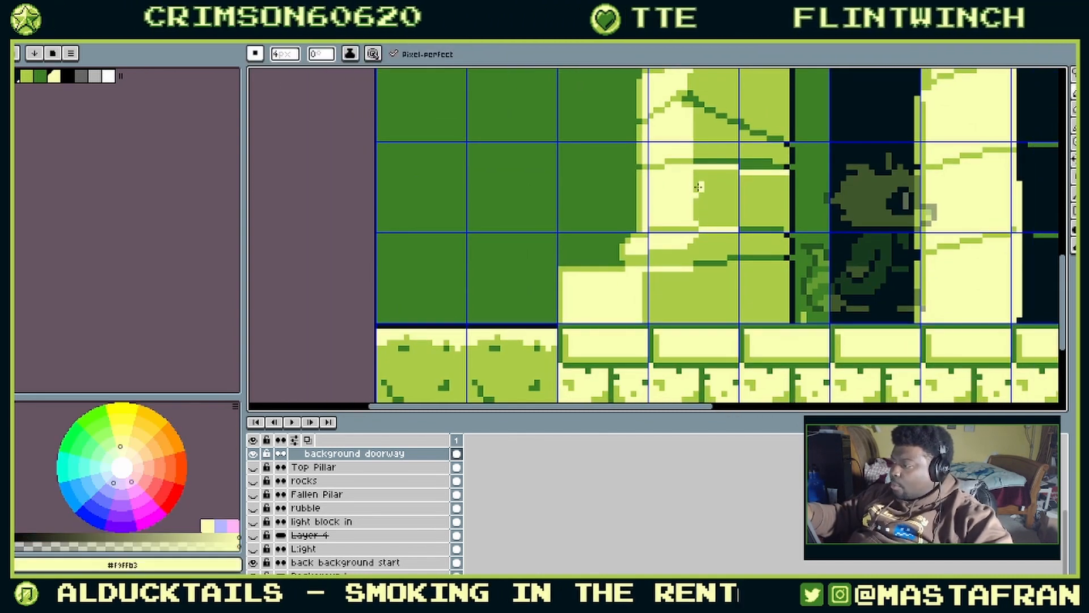
pyautogui.press('i')
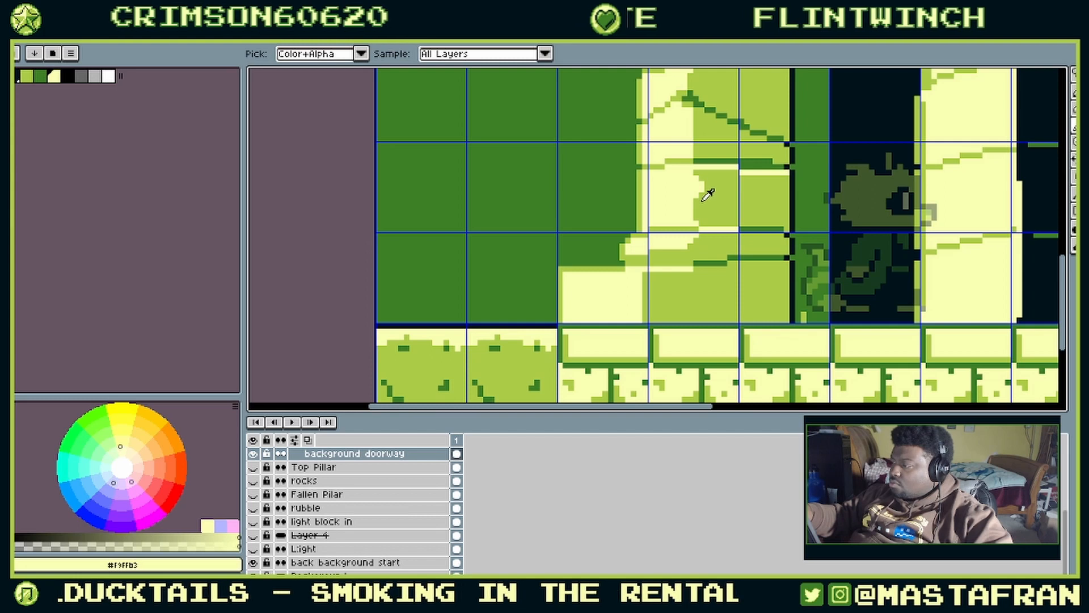
pyautogui.click(710, 162)
pyautogui.press('b')
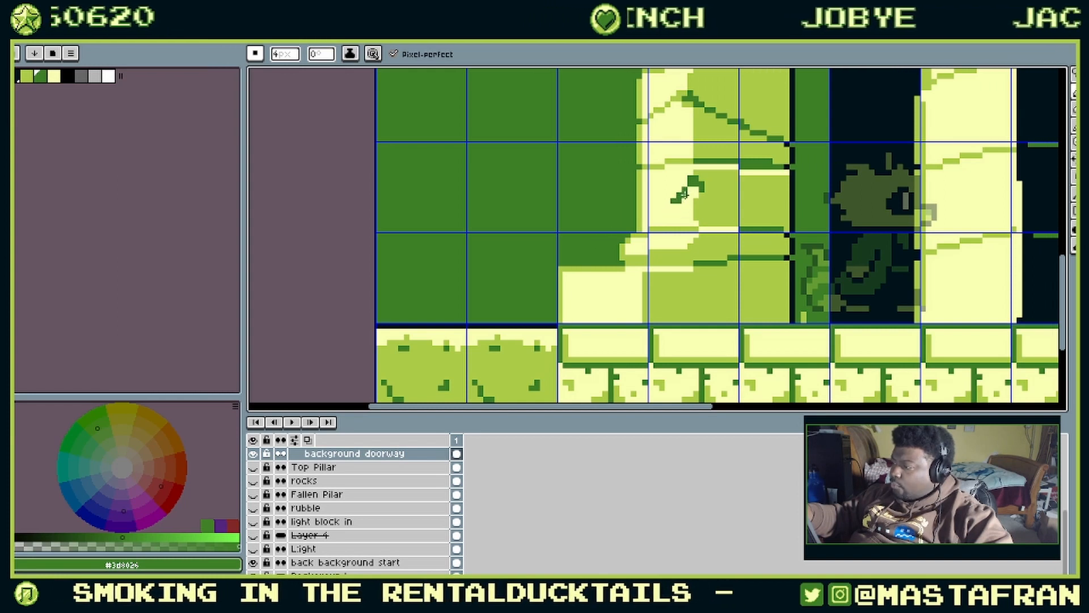
# Step: Clean up the pixels around the chevron crack with the surrounding block colours and redraw its right leg in #3d8026
pyautogui.press('i')
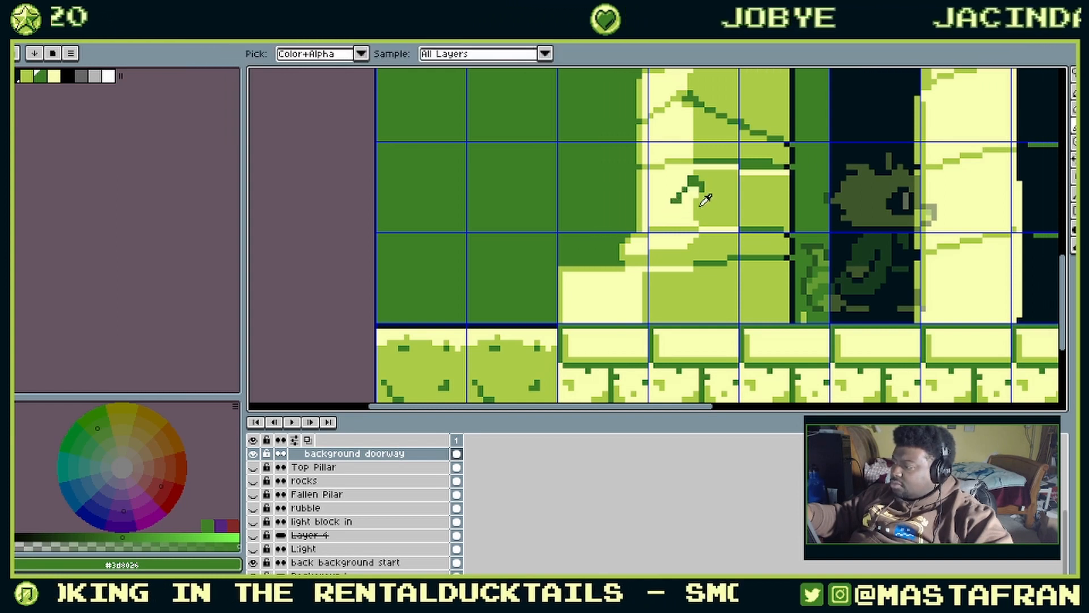
pyautogui.click(701, 205)
pyautogui.press('i')
pyautogui.click(708, 196)
pyautogui.press('i')
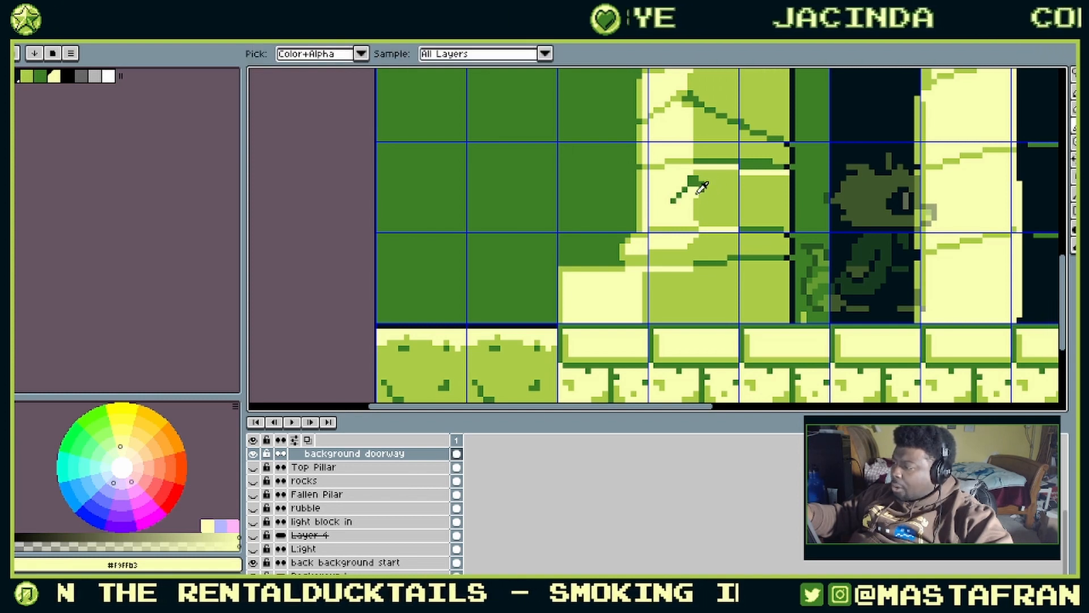
pyautogui.keyDown('alt'); pyautogui.click(701, 180); pyautogui.keyUp('alt')
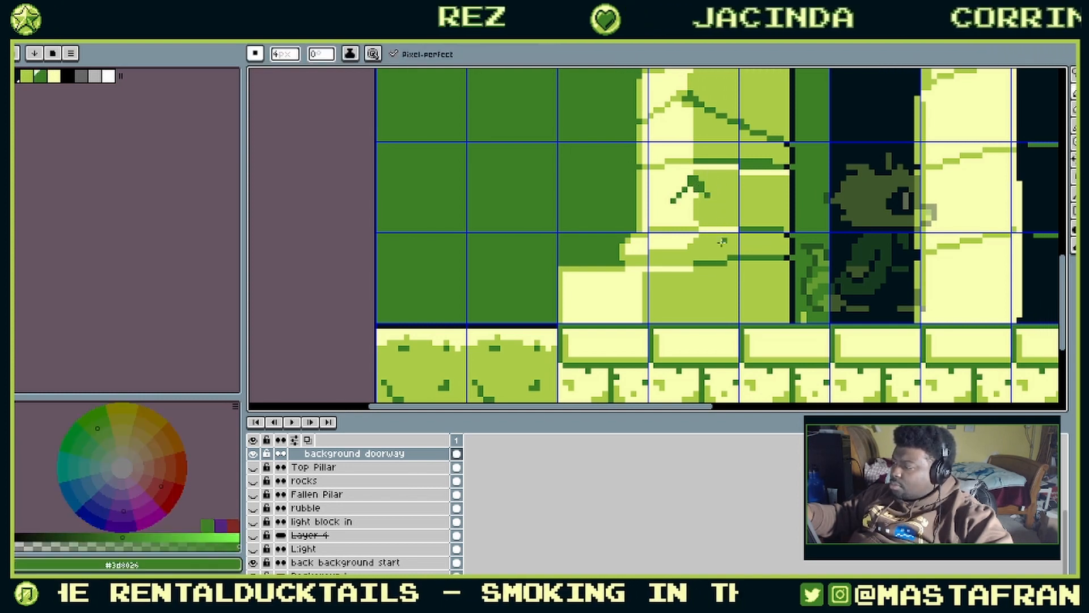
# Step: Refine the chevron crack's peak and underside using lime #abcc47, mid-green #3d8026 and pale-yellow #f9ffb3
pyautogui.keyDown('alt'); pyautogui.click(704, 177); pyautogui.keyUp('alt')
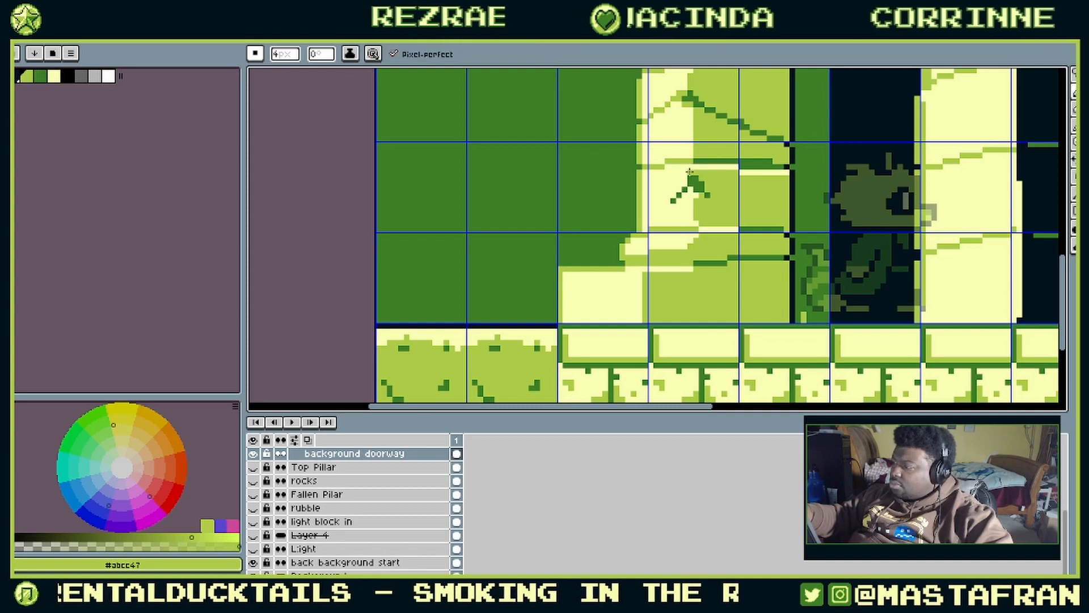
pyautogui.moveTo(717, 230); pyautogui.dragTo(716, 237)
pyautogui.press('alt')
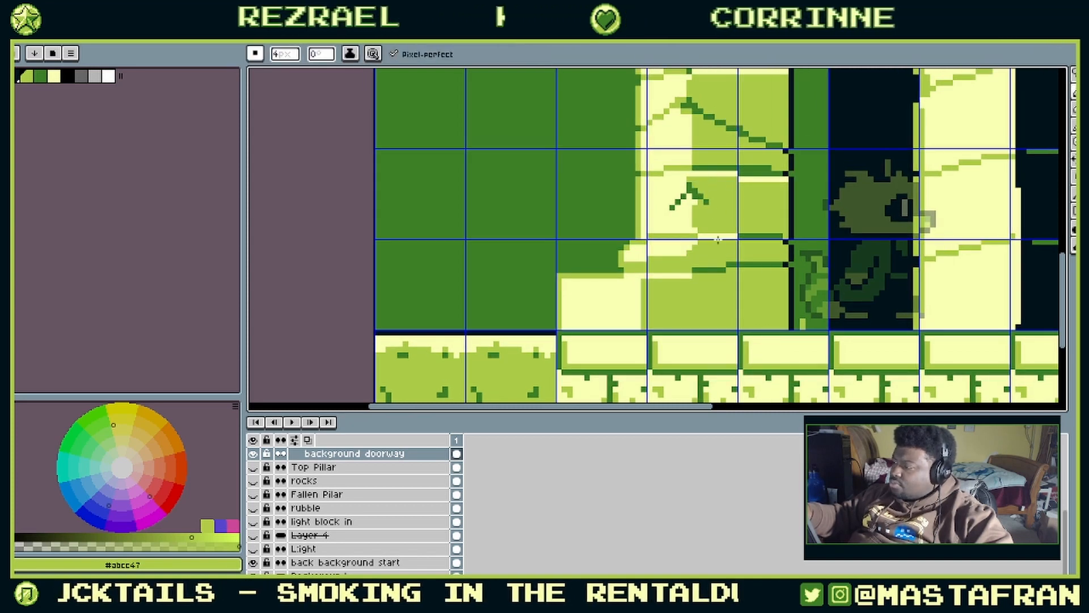
pyautogui.keyDown('alt'); pyautogui.click(701, 186); pyautogui.keyUp('alt')
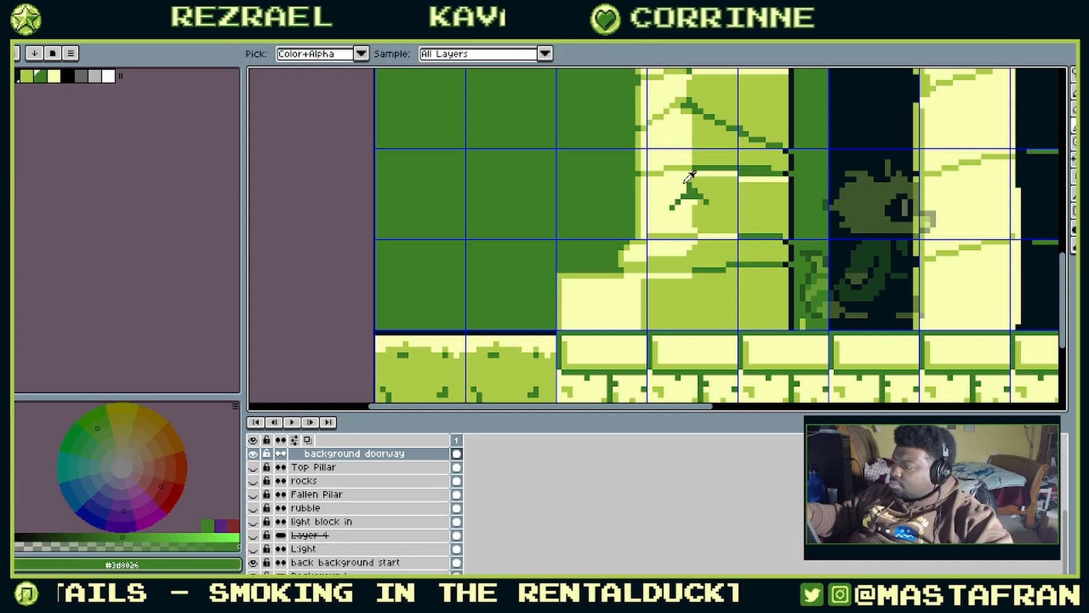
pyautogui.keyDown('alt'); pyautogui.click(690, 176); pyautogui.keyUp('alt')
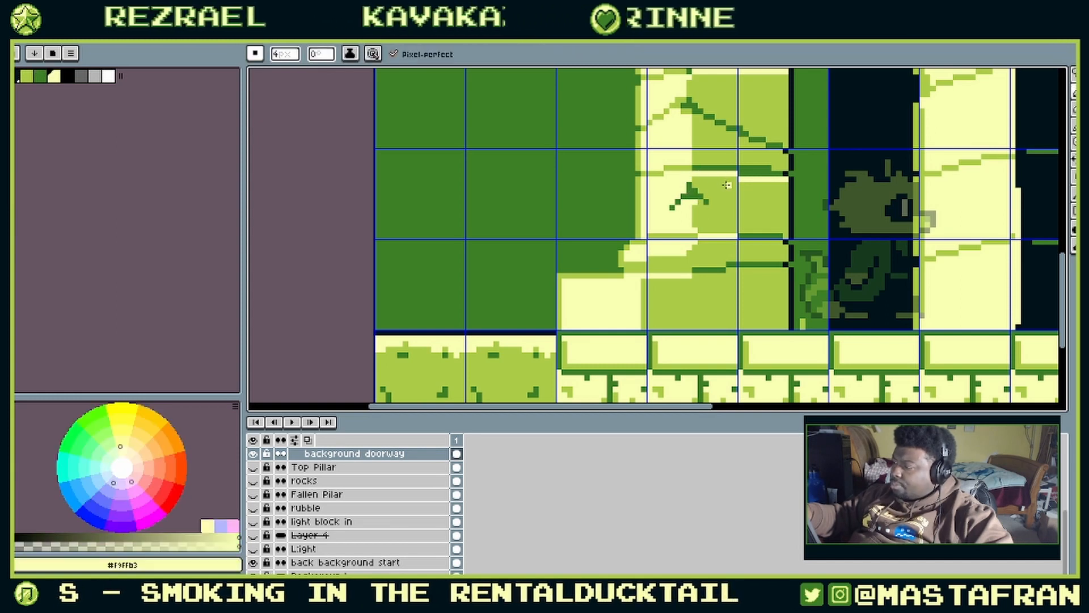
pyautogui.moveTo(713, 205); pyautogui.dragTo(750, 226)
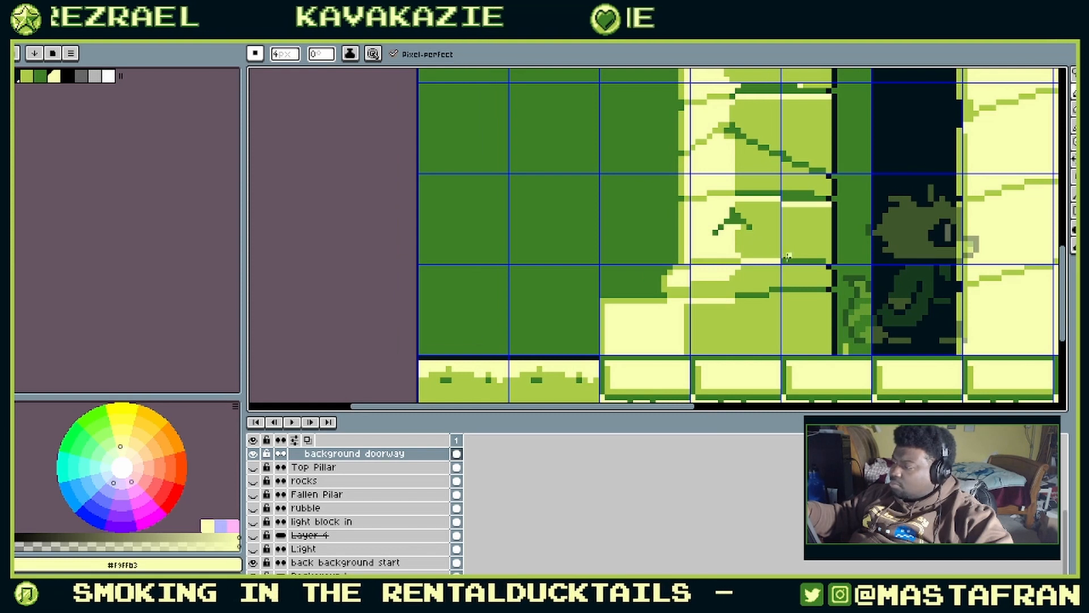
# Step: Extend the chevron crack's right leg in #3d8026 and add a pale-yellow #f9ffb3 highlight beneath its outer end
pyautogui.press('alt')
pyautogui.keyDown('alt'); pyautogui.click(751, 228); pyautogui.keyUp('alt')
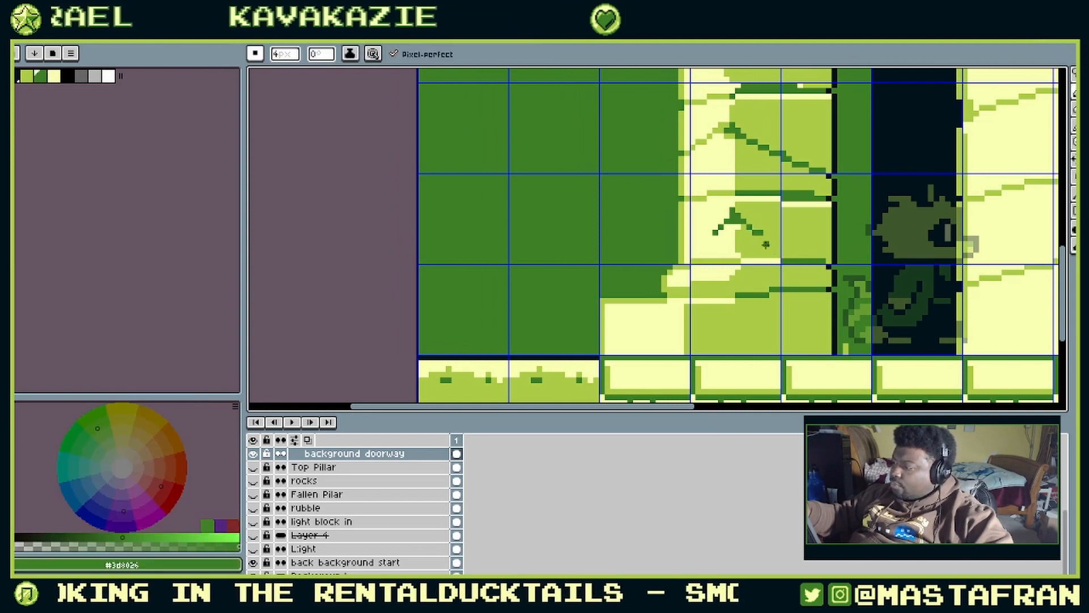
pyautogui.keyDown('alt'); pyautogui.click(760, 237); pyautogui.keyUp('alt')
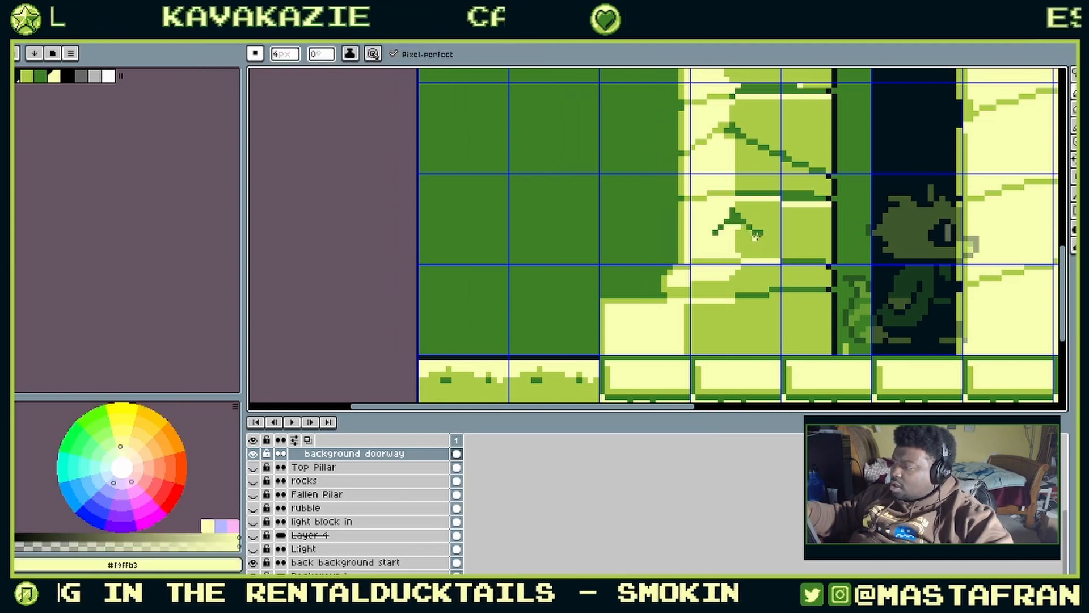
pyautogui.hotkey('ctrl', 'z')
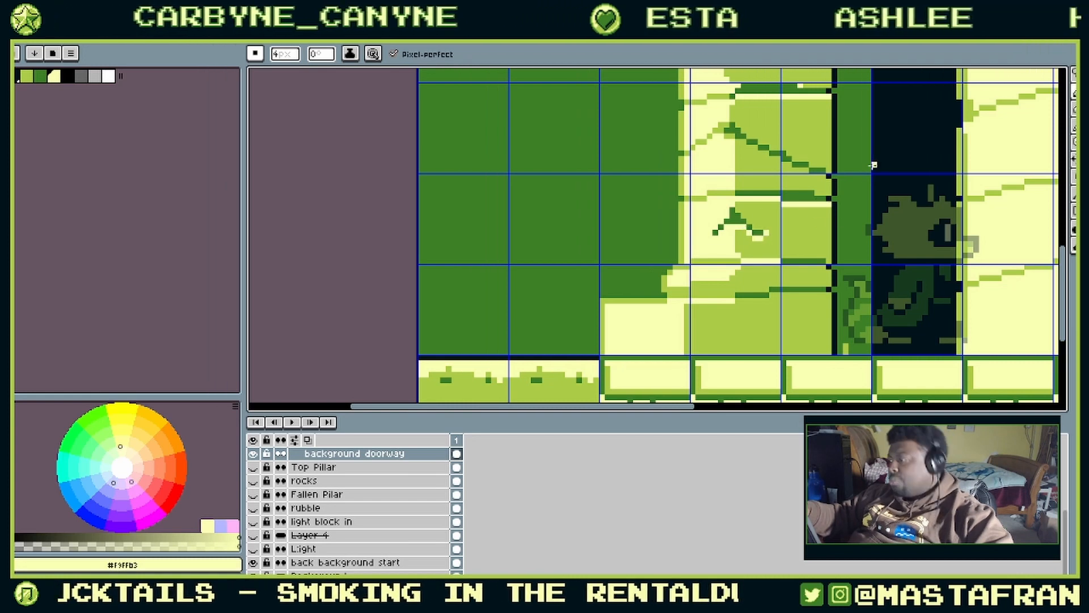
# Step: Sample lime #abcc47 and extend the chevron crack's left leg outward across the column's highlight
pyautogui.moveTo(774, 224)
pyautogui.mouseDown()
pyautogui.moveTo(854, 243)
pyautogui.moveTo(782, 260)
pyautogui.mouseUp()
pyautogui.keyDown('alt'); pyautogui.click(837, 235); pyautogui.keyUp('alt')
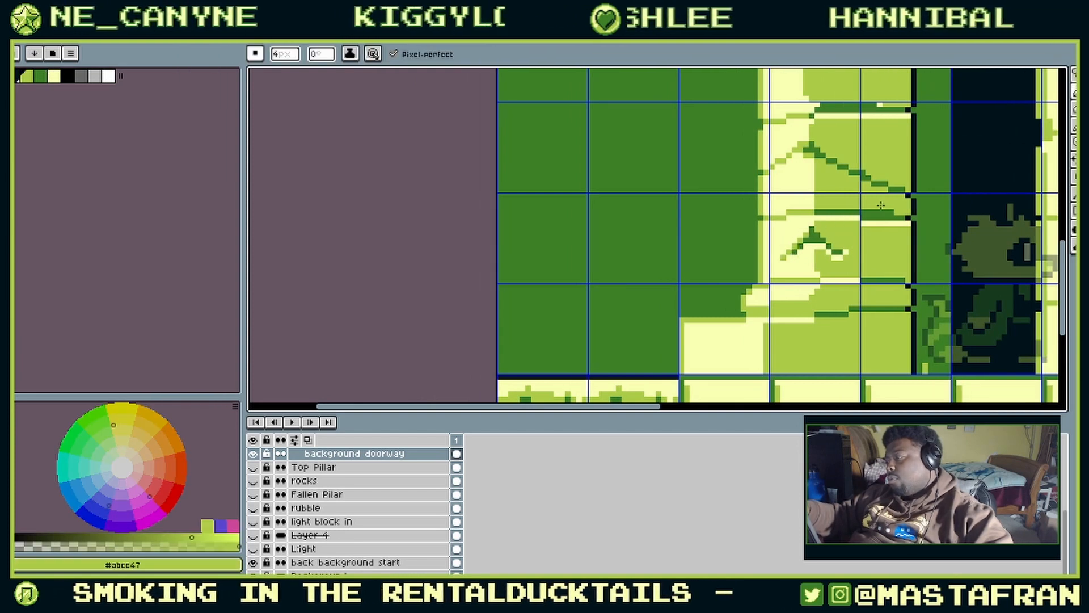
# Step: Examine the shaded left column against the whole scene and along its length down to the base
pyautogui.moveTo(859, 196); pyautogui.dragTo(689, 249)
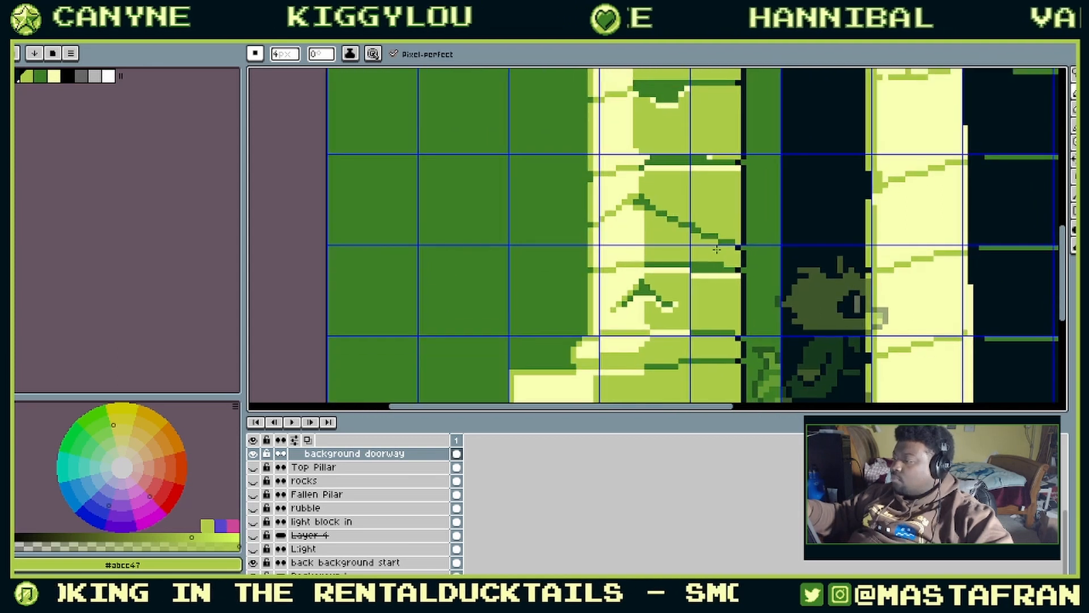
pyautogui.scroll(-4, 716, 249)
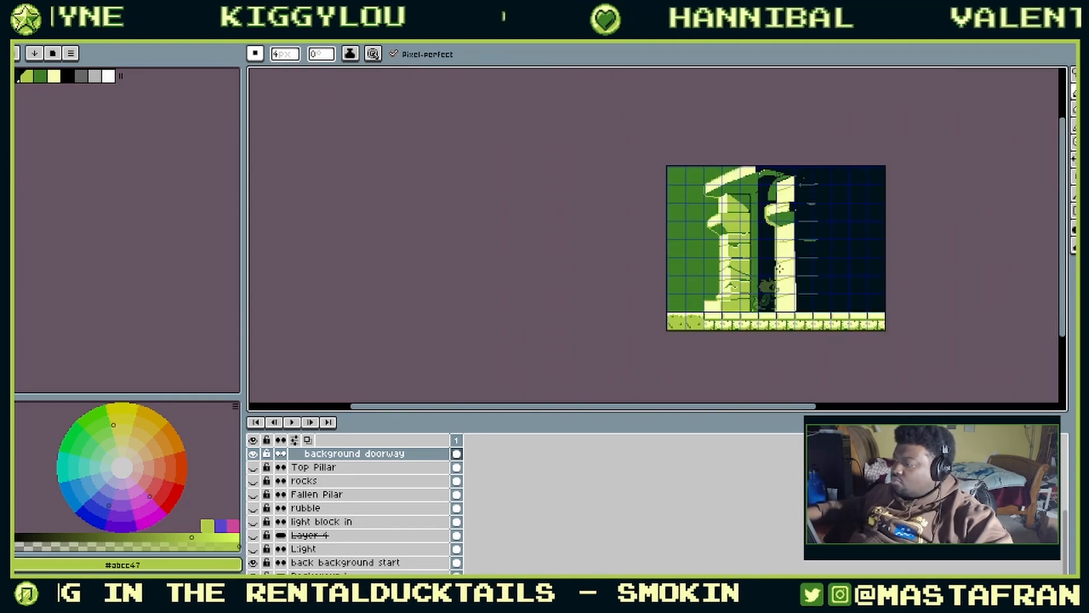
pyautogui.scroll(2, 760, 214)
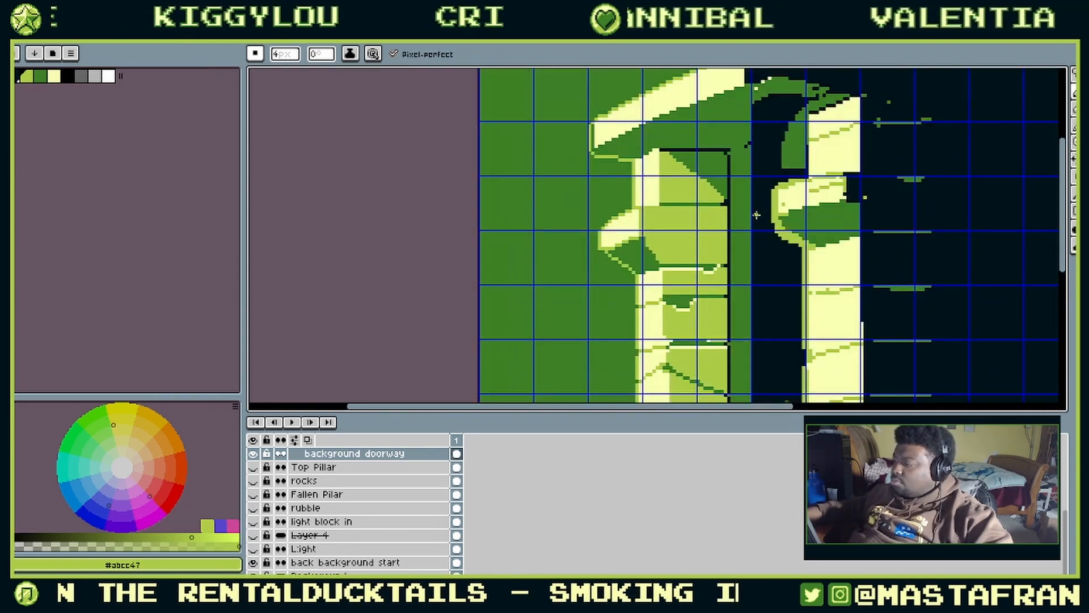
pyautogui.scroll(1, 756, 215)
pyautogui.scroll(-5, 735, 217)
pyautogui.scroll(4, 732, 224)
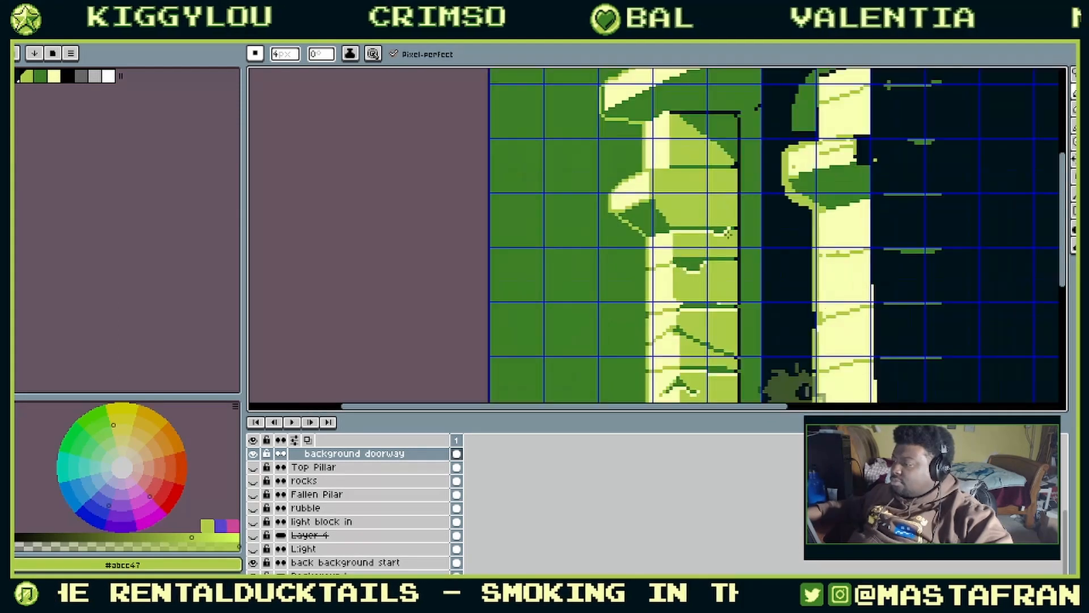
pyautogui.moveTo(728, 236); pyautogui.dragTo(739, 147)
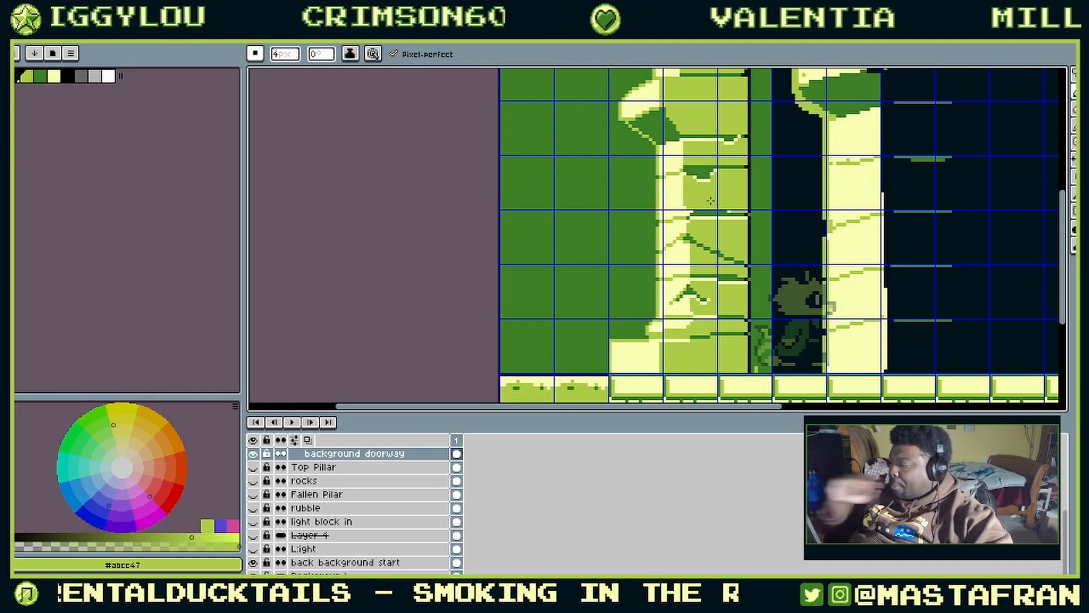
pyautogui.moveTo(713, 340); pyautogui.dragTo(762, 259)
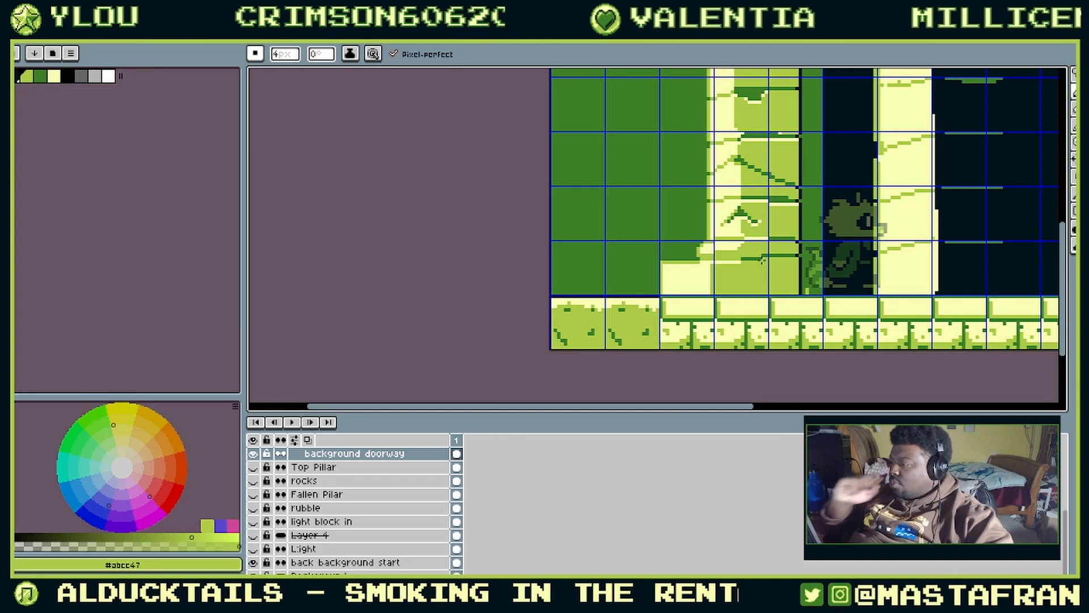
# Step: Draw lime #abcc47 joint lines on the left column's flared base and slope its outer upper corner down toward the floor
pyautogui.scroll(1, 739, 260)
pyautogui.scroll(1, 740, 260)
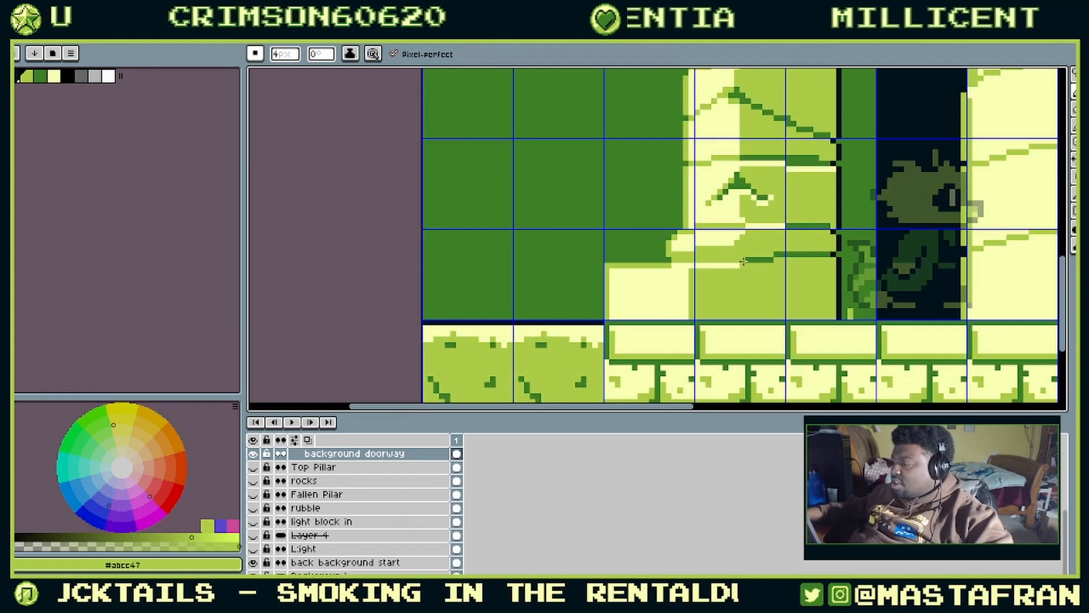
pyautogui.press('i')
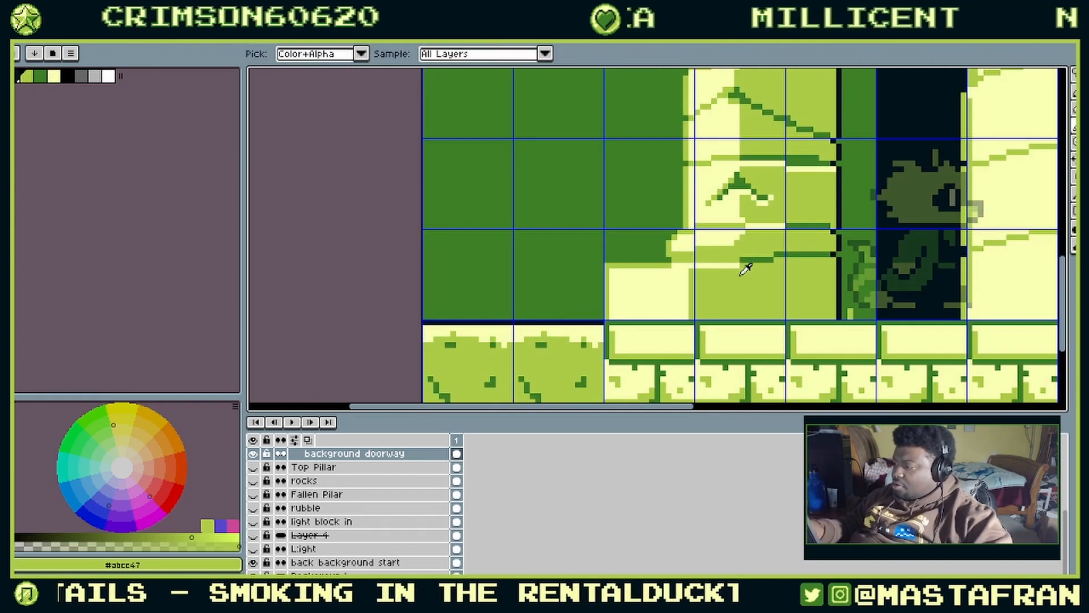
pyautogui.press('b')
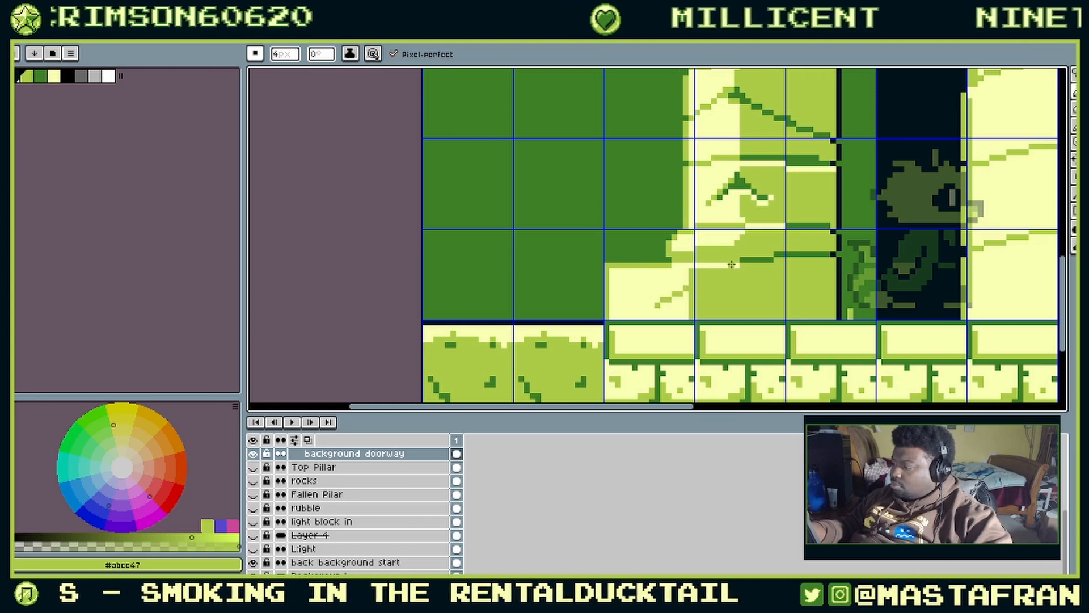
pyautogui.hotkey('ctrl', 'z')
pyautogui.moveTo(631, 281)
pyautogui.mouseDown()
pyautogui.moveTo(647, 272)
pyautogui.moveTo(612, 294)
pyautogui.mouseUp()
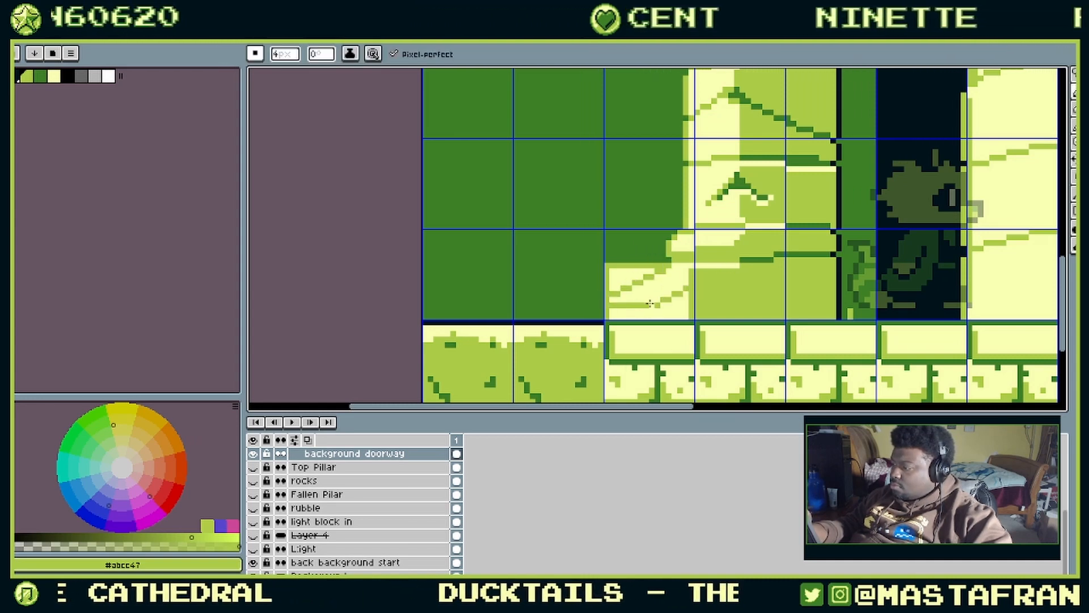
pyautogui.keyDown('alt'); pyautogui.click(632, 288); pyautogui.keyUp('alt')
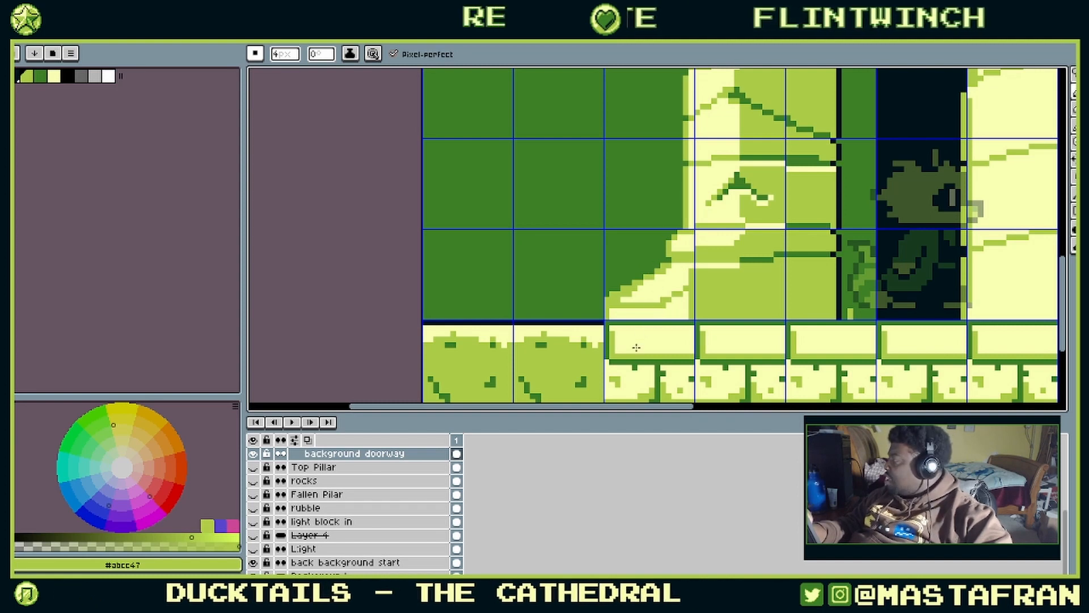
# Step: Examine the reshaped column base and the doorway's upper part against the whole scene
pyautogui.moveTo(690, 314); pyautogui.dragTo(659, 343)
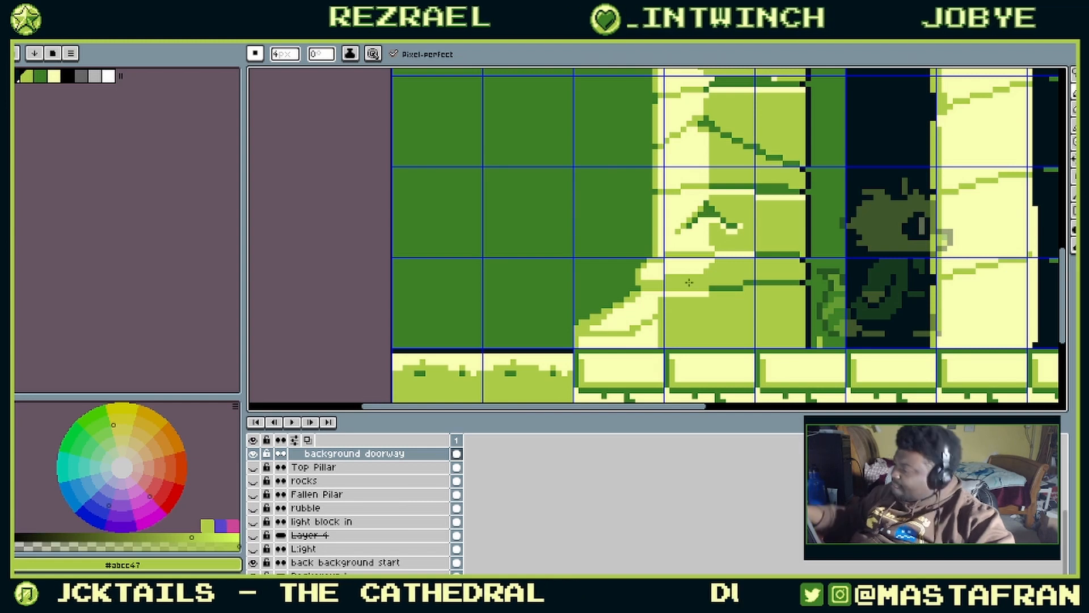
pyautogui.scroll(-2, 718, 280)
pyautogui.scroll(-1, 732, 272)
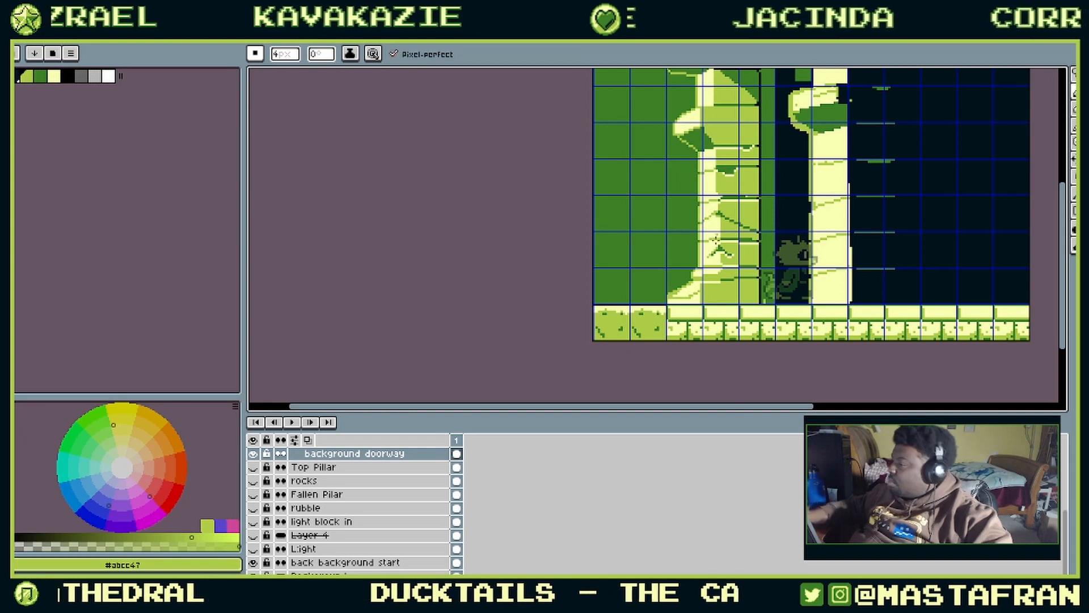
pyautogui.moveTo(797, 243); pyautogui.dragTo(651, 278)
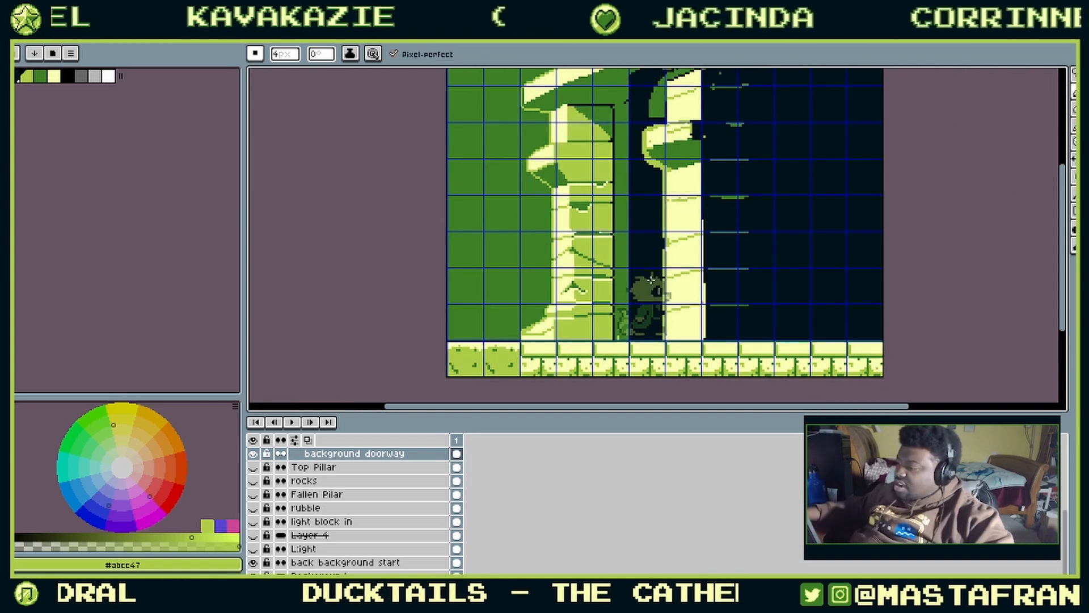
pyautogui.scroll(-2, 651, 278)
pyautogui.scroll(2, 550, 215)
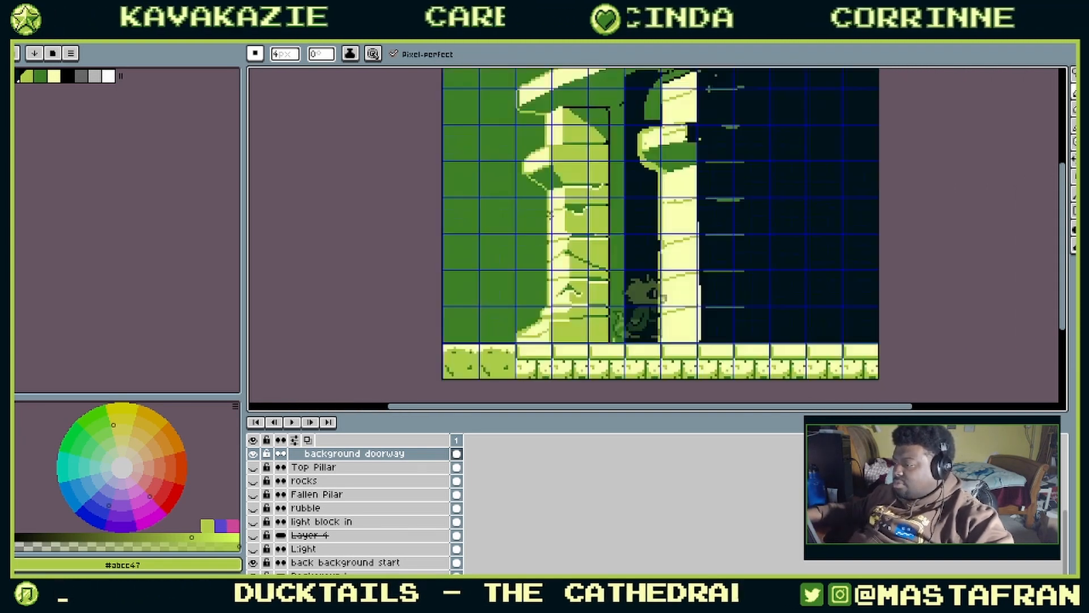
pyautogui.moveTo(626, 212); pyautogui.dragTo(641, 339)
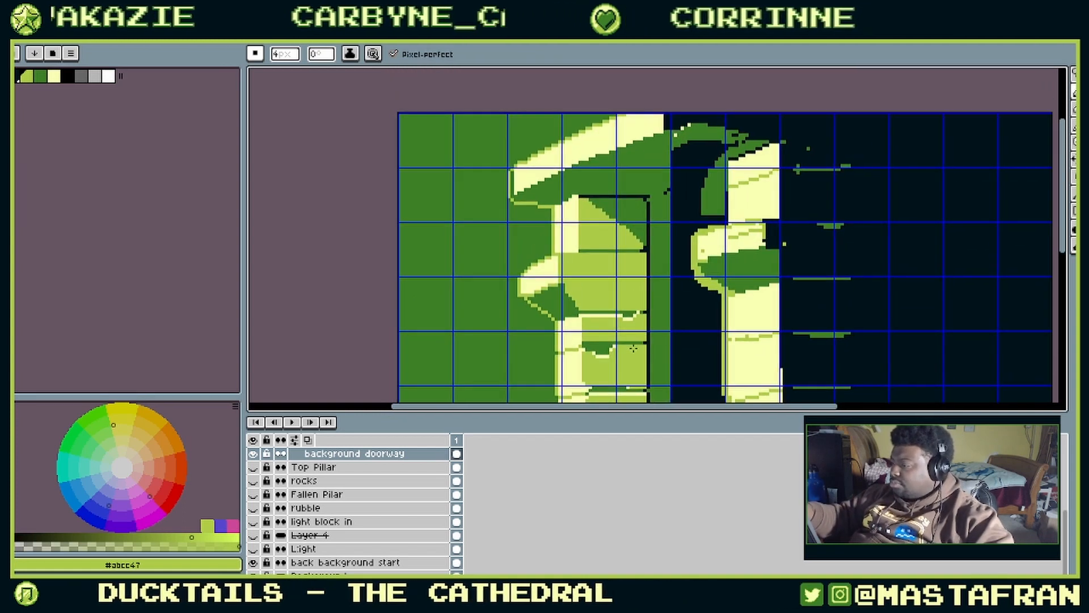
pyautogui.moveTo(687, 252); pyautogui.dragTo(703, 319)
pyautogui.scroll(-3, 720, 276)
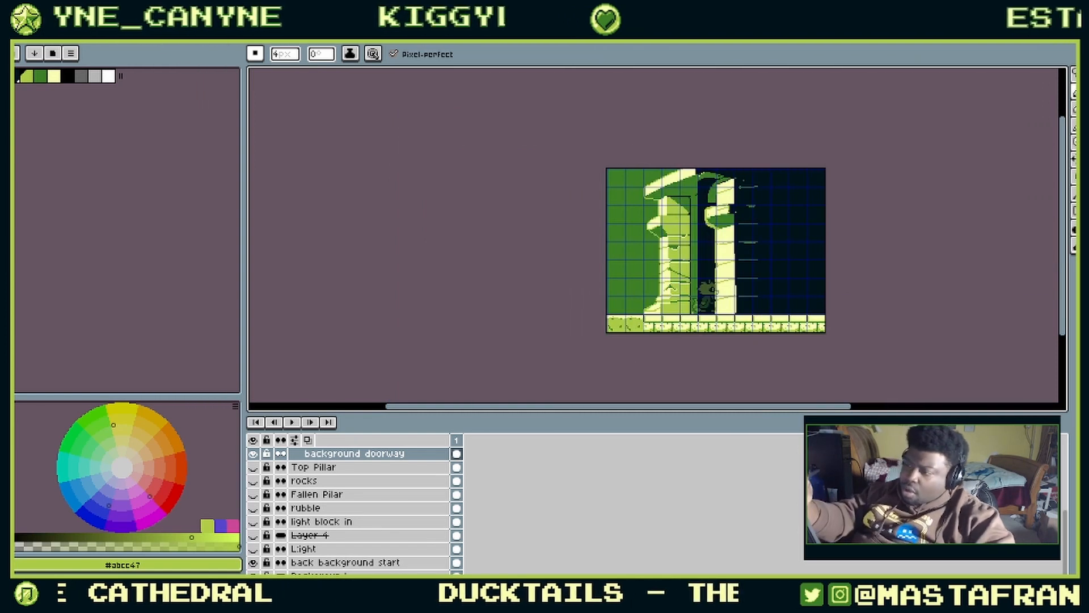
# Step: Increase the canvas height to 144+16 px, anchoring the artwork at the bottom so the extra space is added above
pyautogui.click(69, 21)
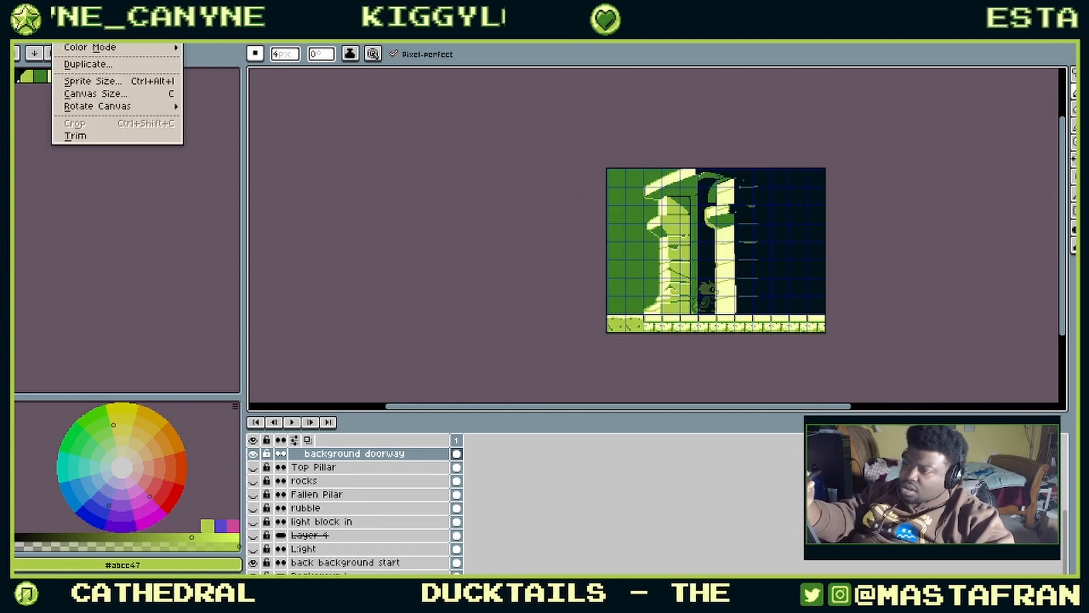
pyautogui.click(129, 91)
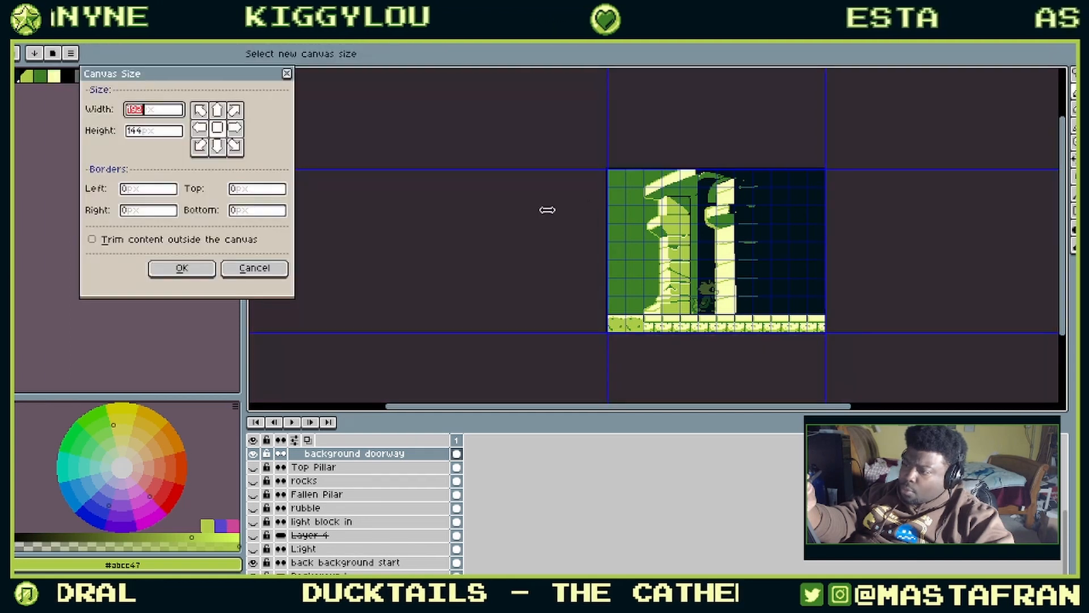
pyautogui.click(219, 145)
pyautogui.click(179, 131)
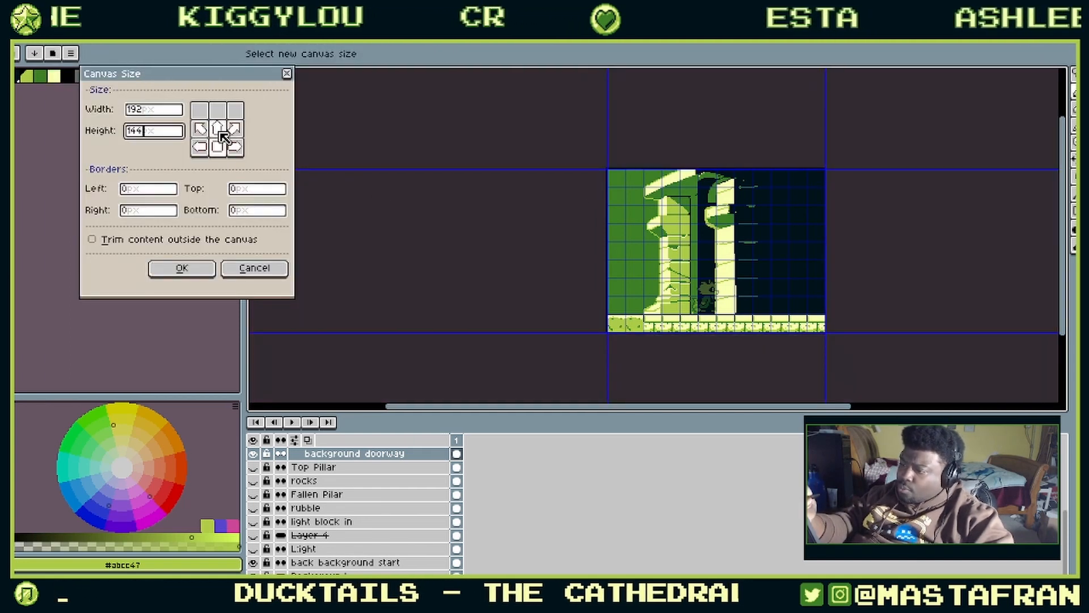
pyautogui.write('+16')
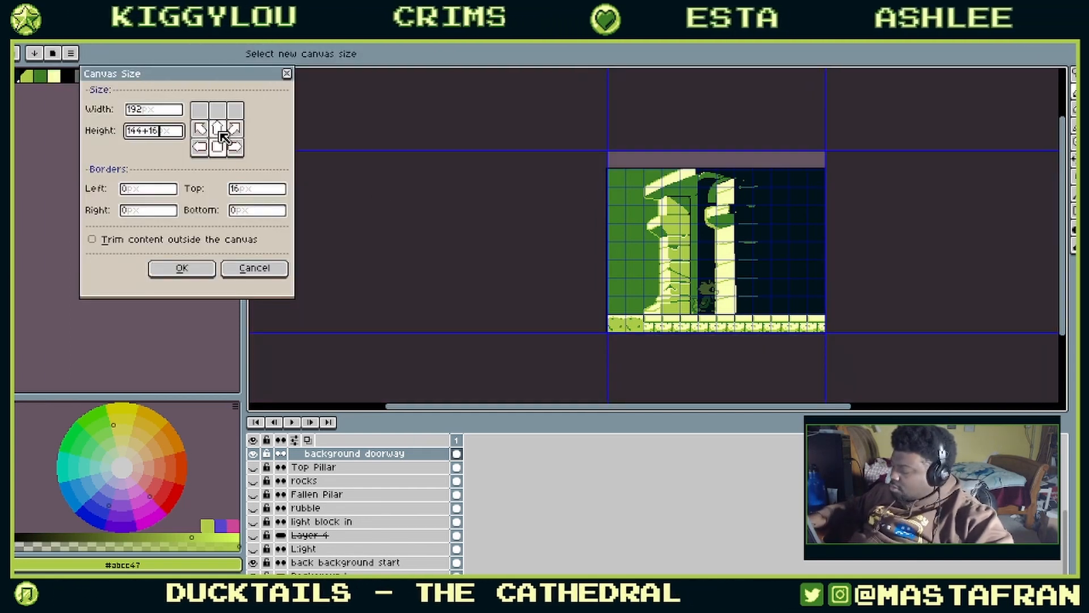
pyautogui.press('Return')
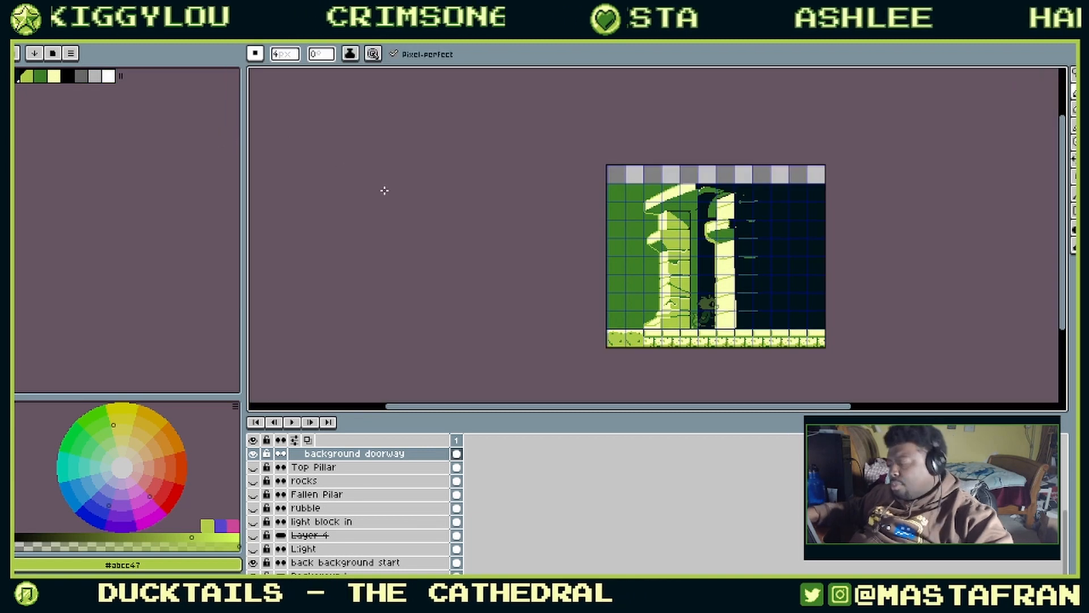
# Step: Sample pale yellow #f9ffb3 and extend the lintel's sloped highlight upward into the empty canvas strip
pyautogui.scroll(3, 777, 126)
pyautogui.moveTo(775, 126); pyautogui.dragTo(1001, 110)
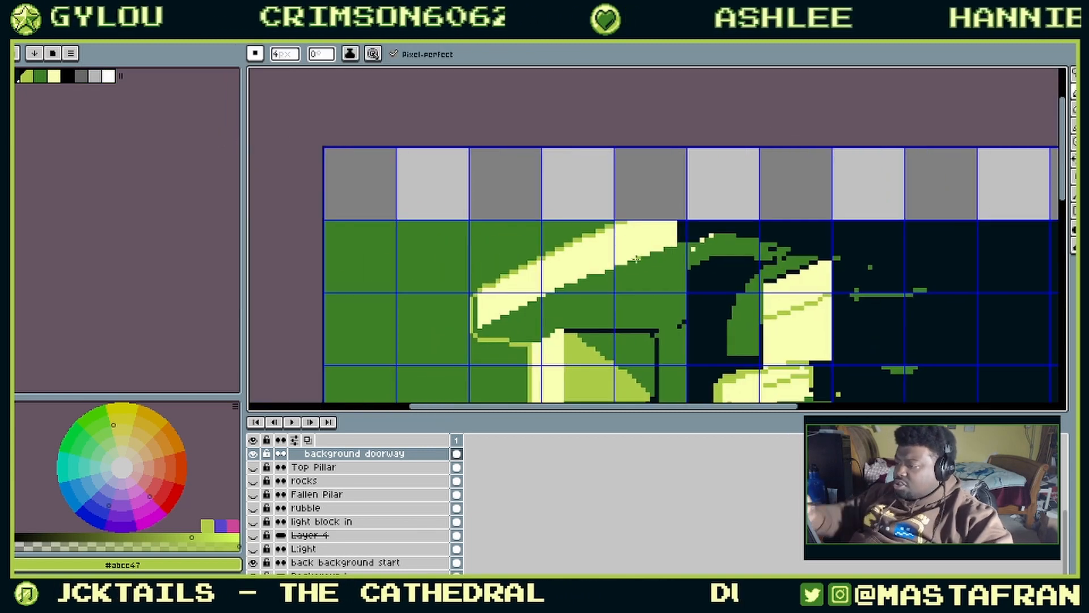
pyautogui.keyDown('alt'); pyautogui.click(615, 239); pyautogui.keyUp('alt')
pyautogui.moveTo(617, 224); pyautogui.dragTo(678, 197)
pyautogui.hotkey('ctrl', 'z')
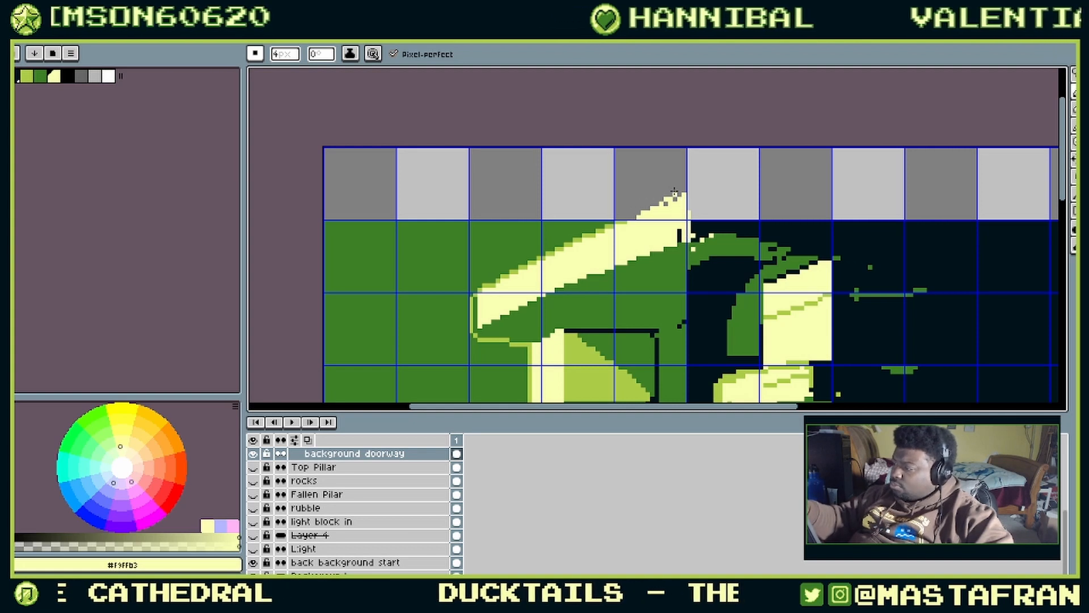
pyautogui.moveTo(658, 203); pyautogui.dragTo(674, 199)
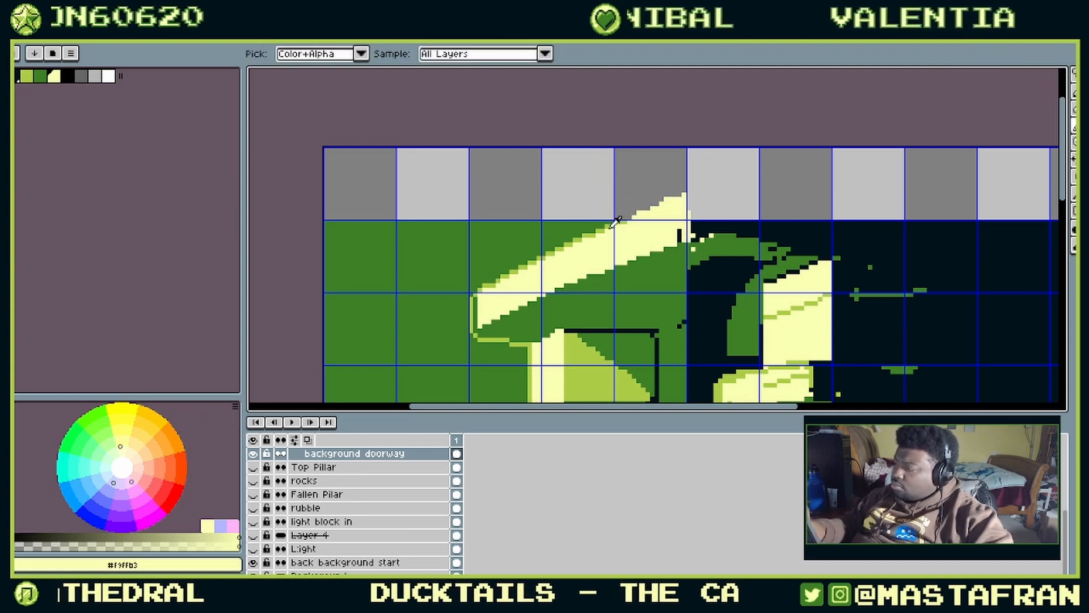
# Step: Edge the extended slope in lime #abcc47 and run a straight horizontal line from its peak across the empty strip
pyautogui.keyDown('alt'); pyautogui.click(602, 226); pyautogui.keyUp('alt')
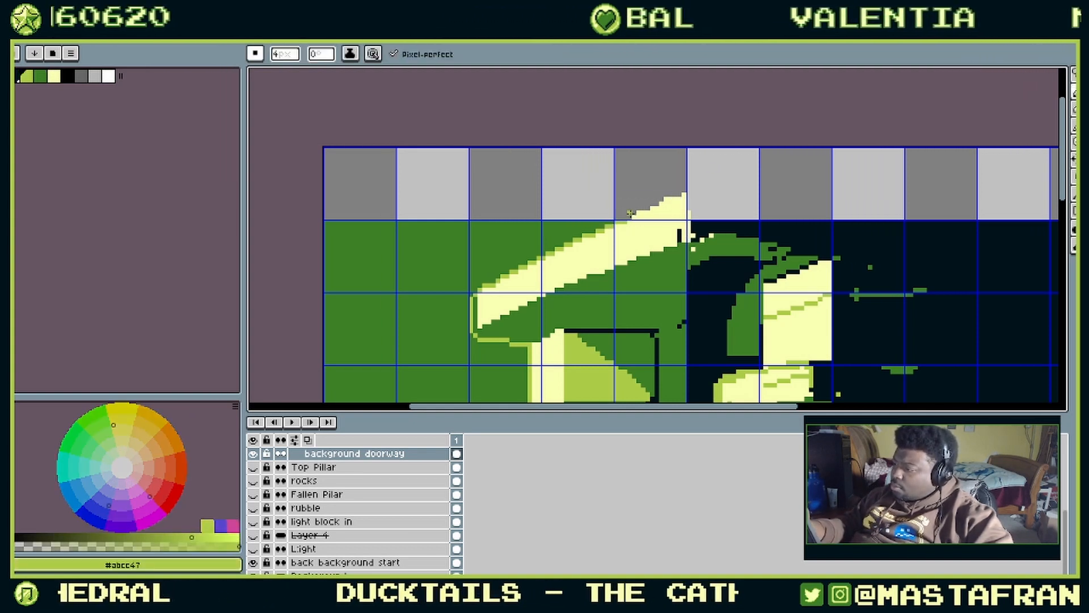
pyautogui.click(682, 195)
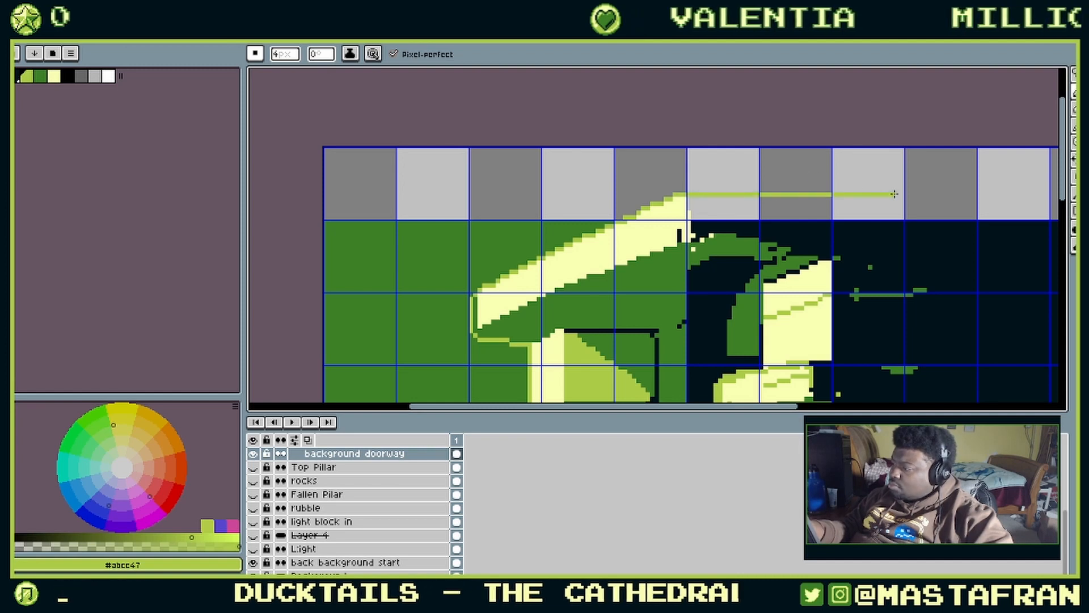
pyautogui.press('alt')
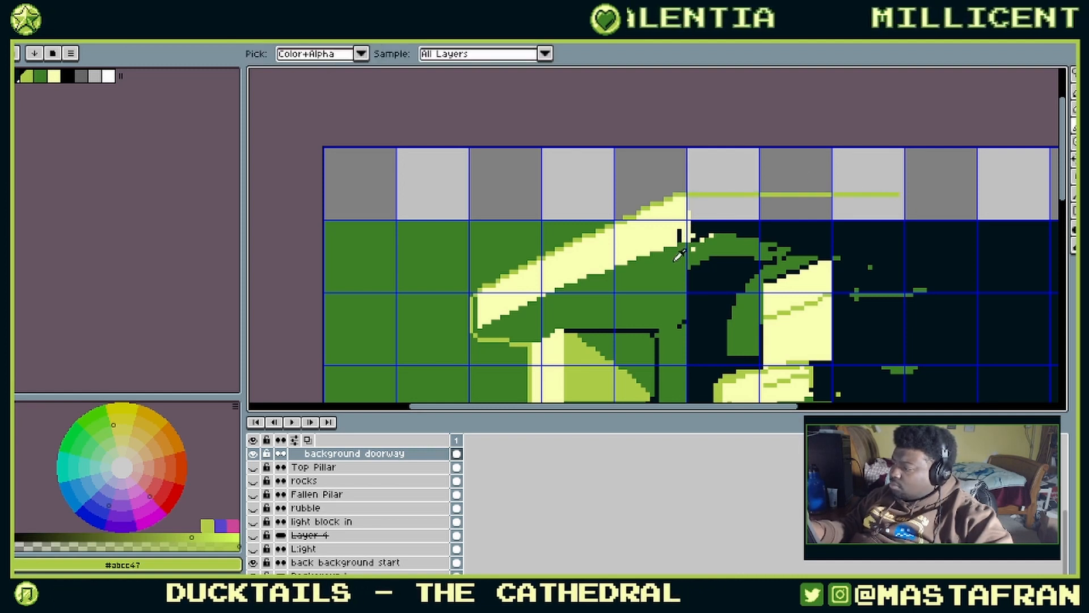
# Step: Paint over the dark pixels at the slope's inner end with pale yellow #f9ffb3
pyautogui.keyDown('alt'); pyautogui.click(679, 252); pyautogui.keyUp('alt')
pyautogui.keyDown('alt'); pyautogui.click(680, 230); pyautogui.keyUp('alt')
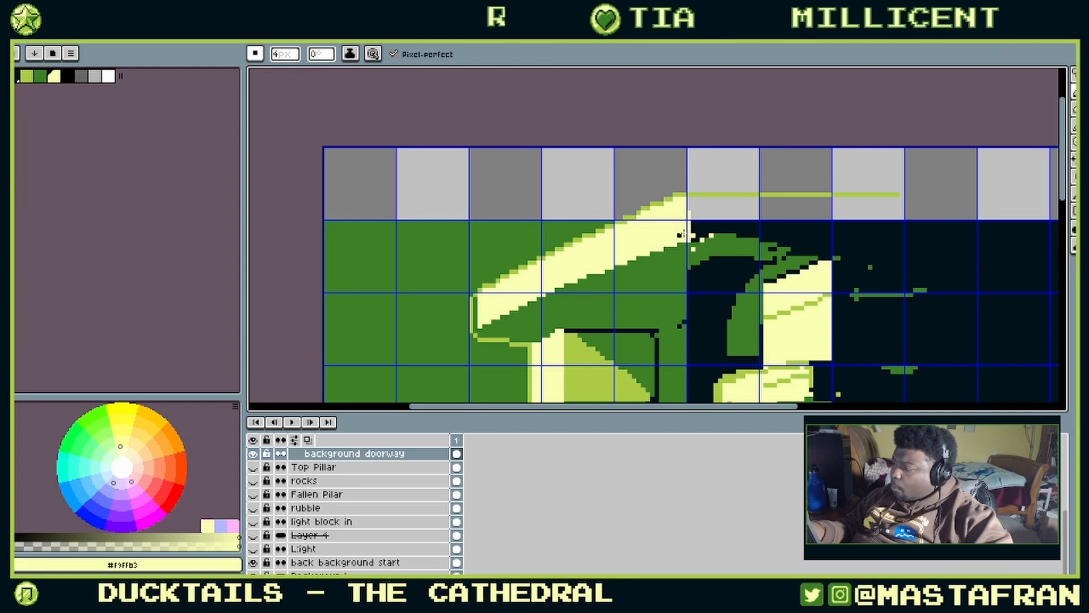
pyautogui.moveTo(760, 235); pyautogui.dragTo(689, 260)
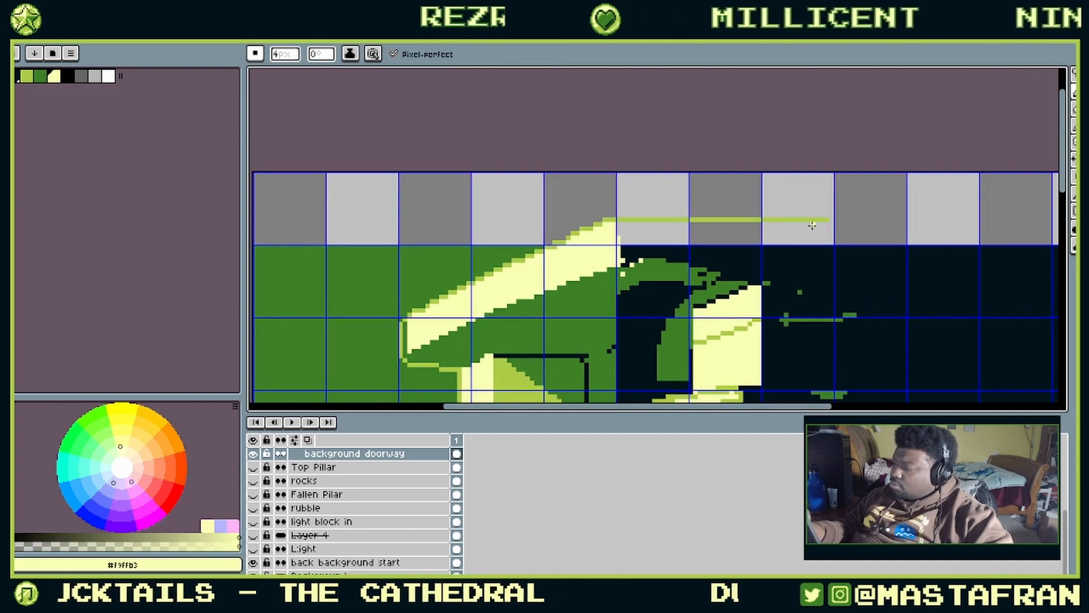
# Step: Outline the lintel's front face in mid-green #3d8026 from the slope's peak and fill the enclosed areas with it
pyautogui.press('alt')
pyautogui.keyDown('alt'); pyautogui.click(613, 266); pyautogui.keyUp('alt')
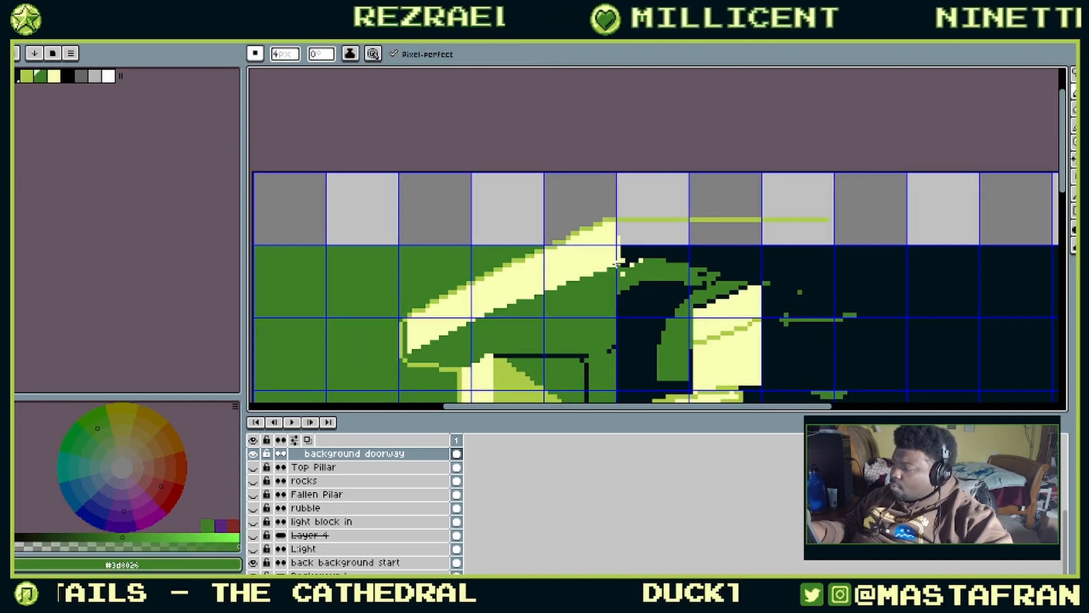
pyautogui.moveTo(616, 220); pyautogui.dragTo(807, 231)
pyautogui.keyDown('shift'); pyautogui.click(832, 220); pyautogui.keyUp('shift')
pyautogui.keyDown('shift'); pyautogui.click(832, 274); pyautogui.keyUp('shift')
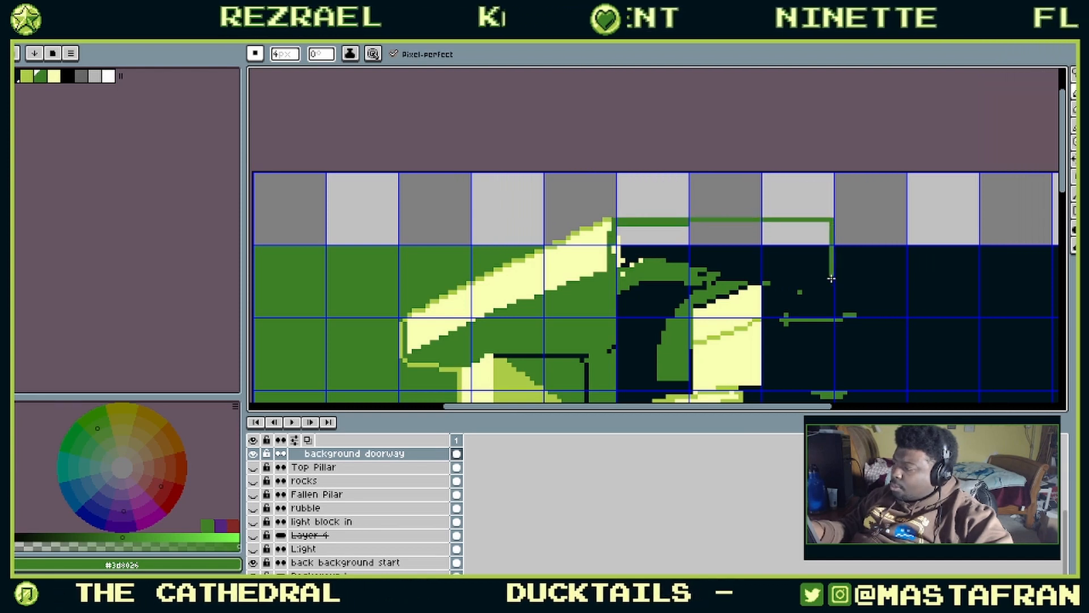
pyautogui.press('g')
pyautogui.click(738, 267)
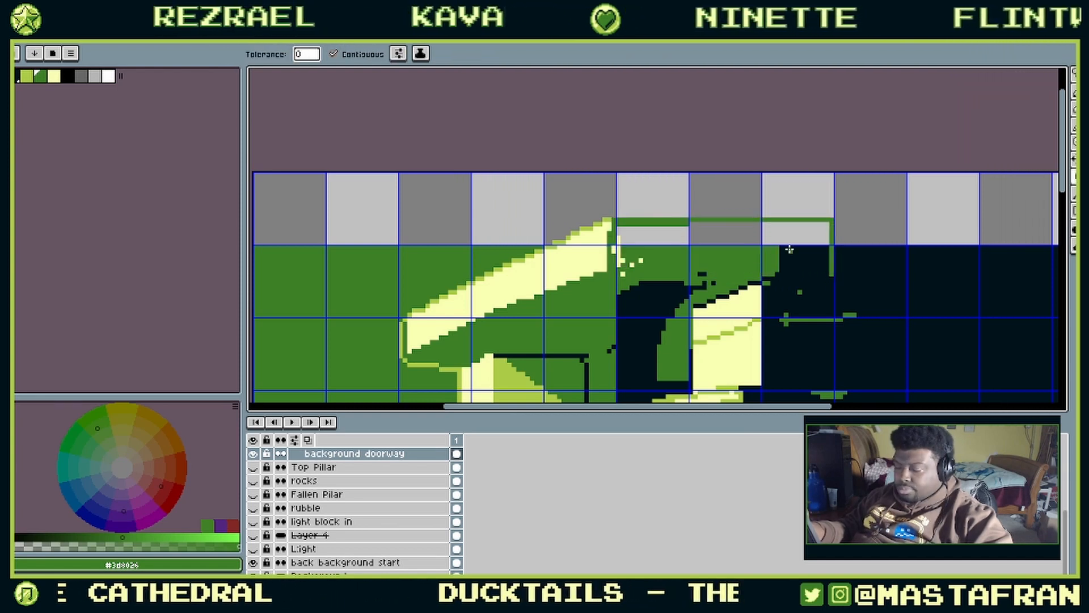
pyautogui.click(799, 262)
# Step: Clean the stray pale pixels off the lintel's front face and draw a straight pale-yellow #f9ffb3 line along its lower edge
pyautogui.moveTo(718, 305); pyautogui.dragTo(652, 245)
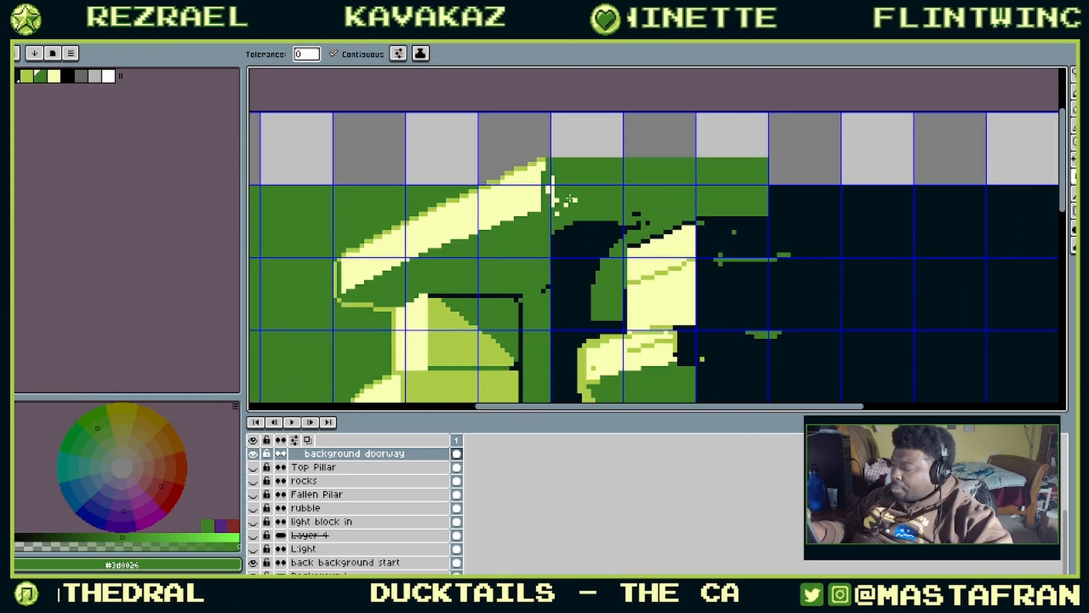
pyautogui.press('b')
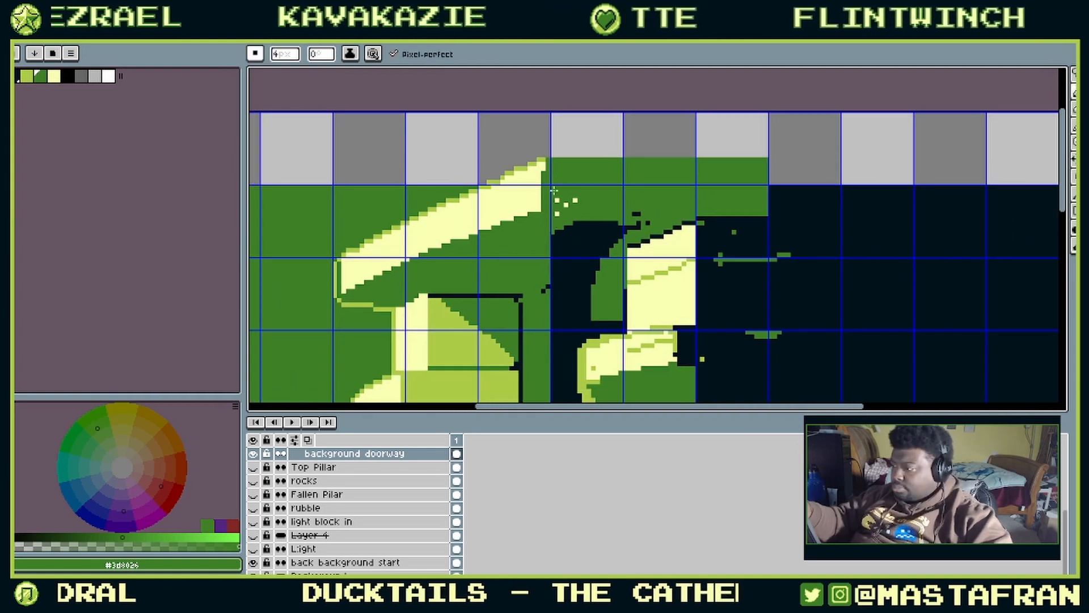
pyautogui.moveTo(613, 214); pyautogui.dragTo(649, 224)
pyautogui.keyDown('alt'); pyautogui.click(569, 215); pyautogui.keyUp('alt')
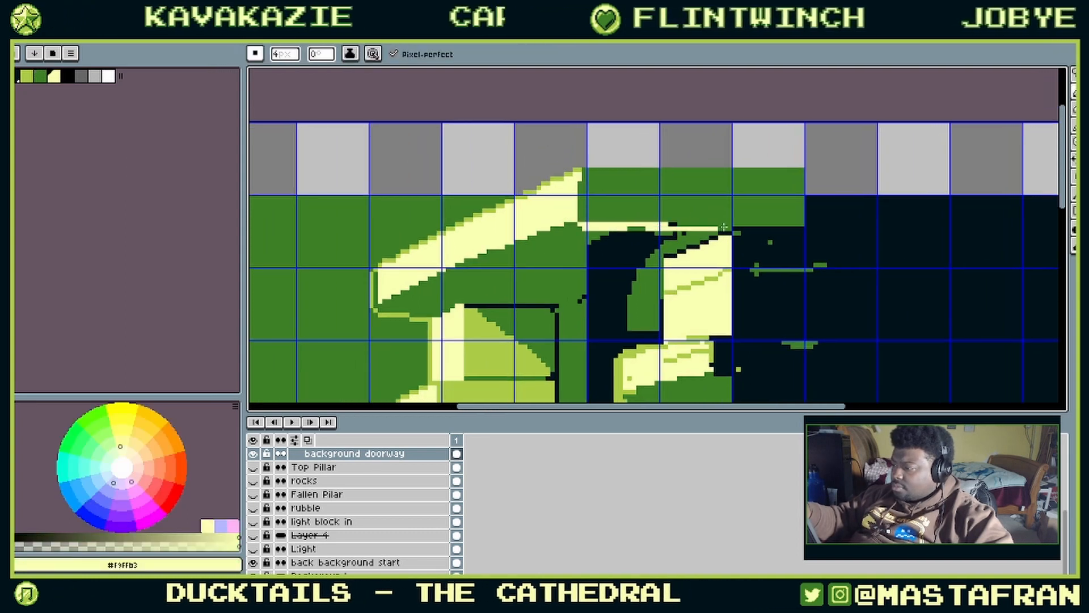
pyautogui.keyDown('shift'); pyautogui.click(802, 224); pyautogui.keyUp('shift')
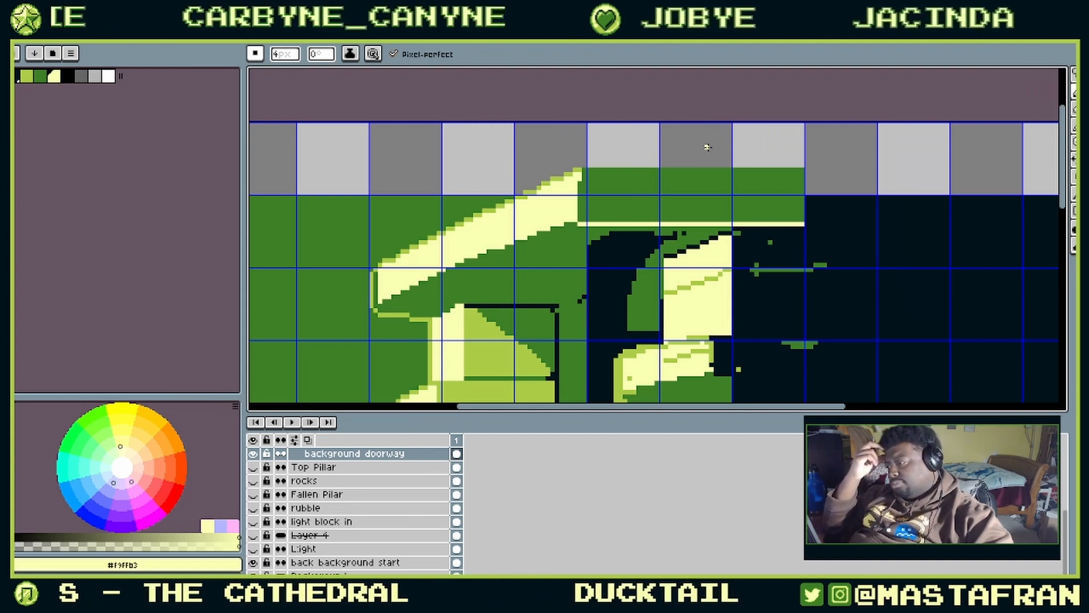
# Step: Sample the background's dark #00131a and fill the lintel's front face above the pale line with it
pyautogui.moveTo(725, 225)
pyautogui.mouseDown()
pyautogui.moveTo(840, 217)
pyautogui.moveTo(787, 253)
pyautogui.mouseUp()
pyautogui.keyDown('alt'); pyautogui.click(899, 241); pyautogui.keyUp('alt')
pyautogui.press('g')
pyautogui.click(879, 187)
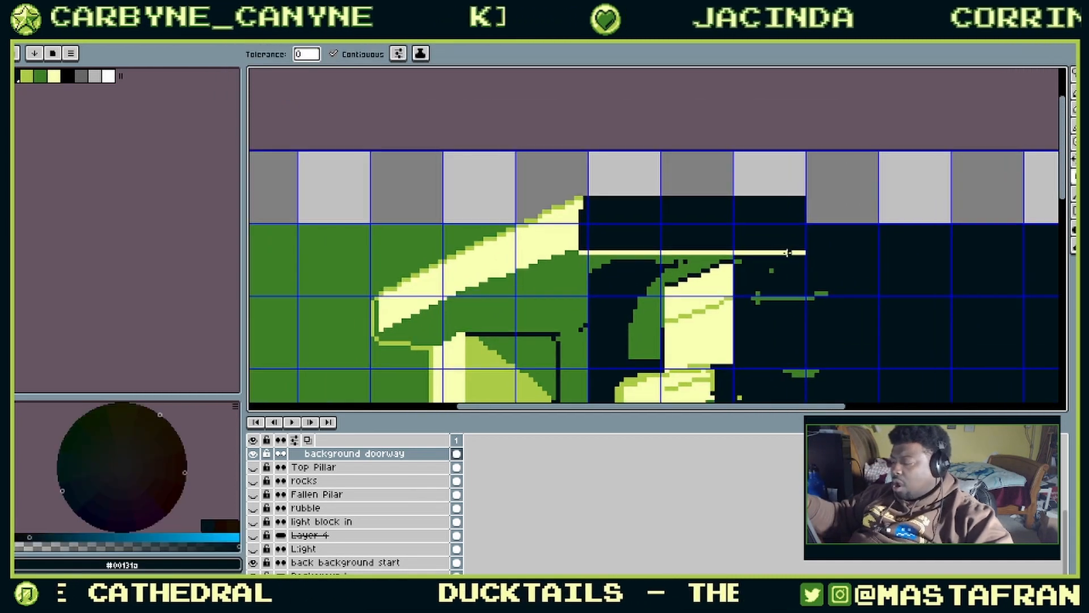
# Step: Examine the dark lintel face against the whole doorway scene
pyautogui.scroll(-5, 777, 211)
pyautogui.scroll(5, 777, 211)
pyautogui.scroll(-3, 777, 211)
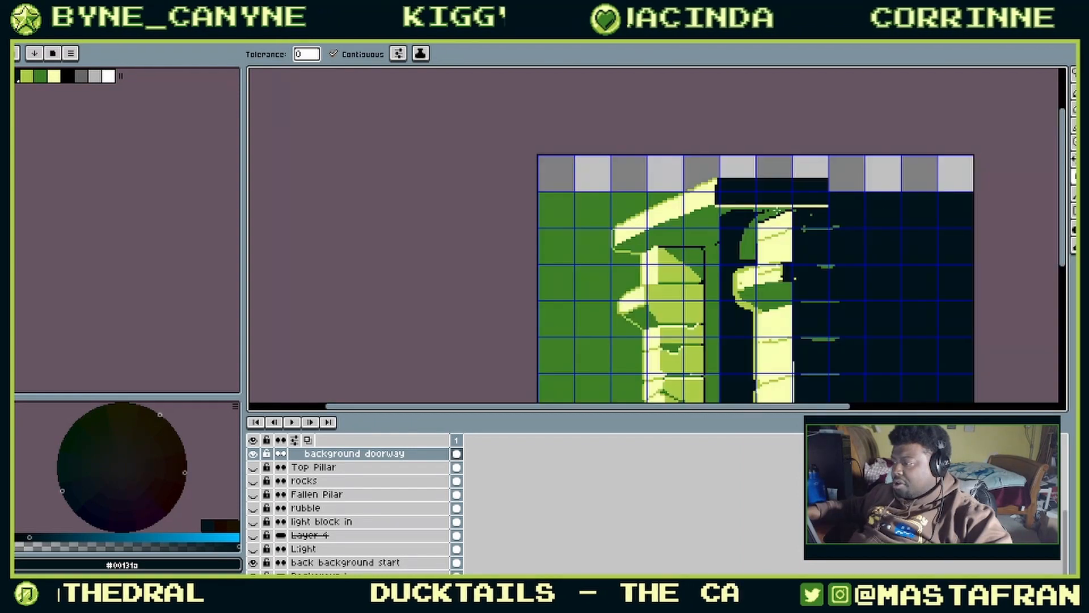
pyautogui.scroll(-2, 795, 202)
pyautogui.scroll(2, 795, 202)
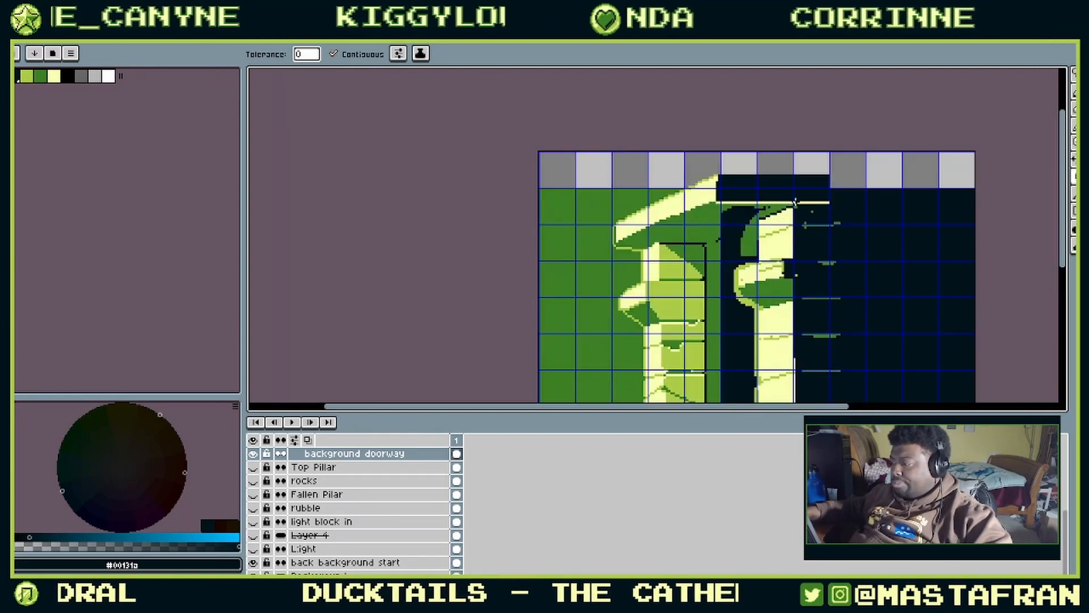
pyautogui.moveTo(794, 202); pyautogui.dragTo(785, 259)
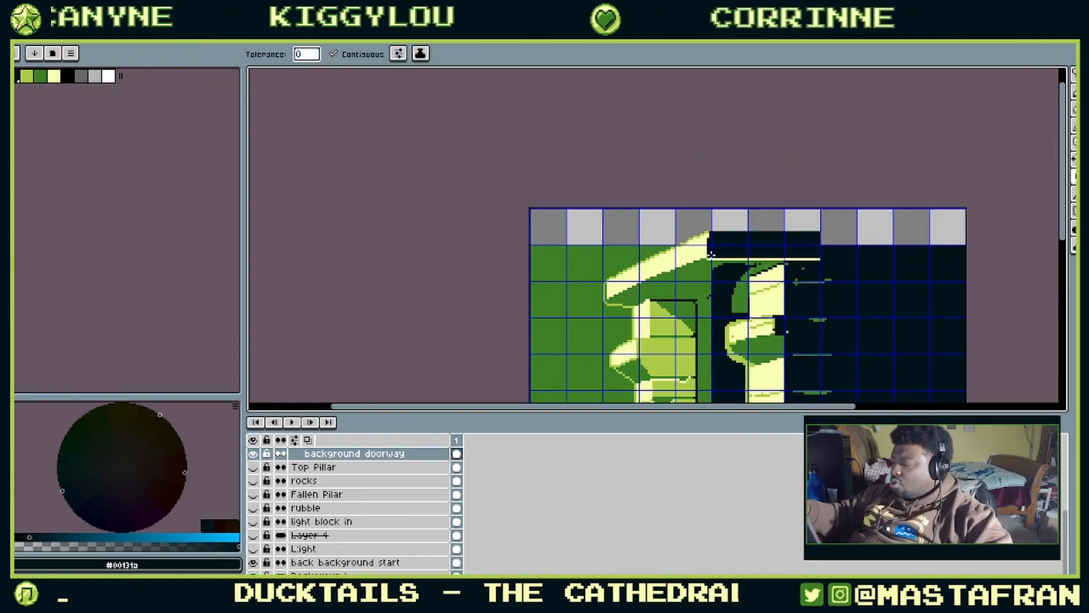
# Step: Select the lintel's dark front face with its pale lower line, move it up to the canvas's upper edge and deselect it
pyautogui.press('m')
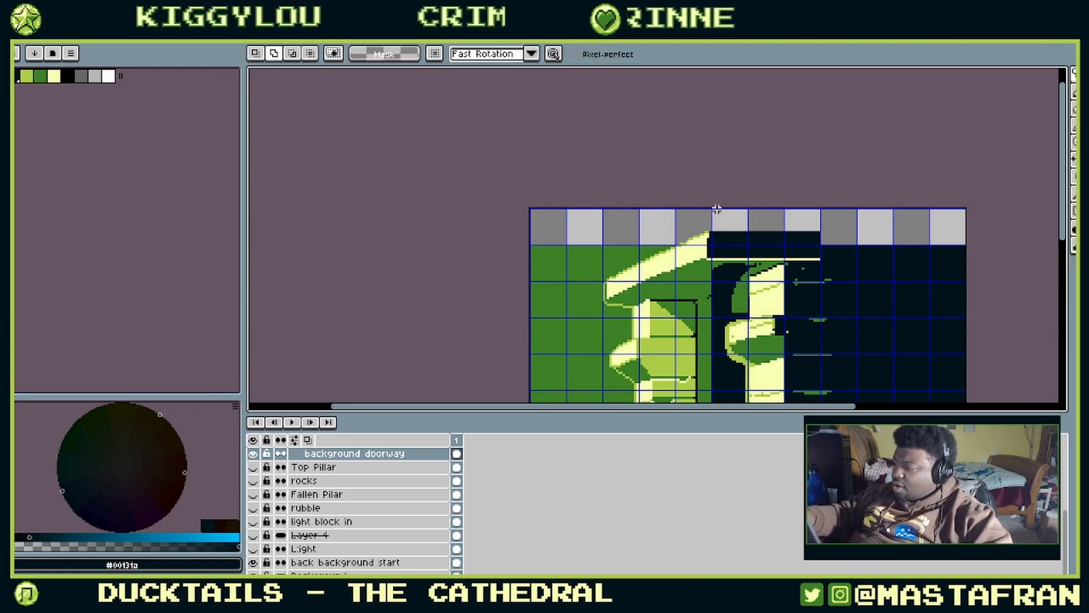
pyautogui.moveTo(717, 209)
pyautogui.mouseDown()
pyautogui.moveTo(754, 285)
pyautogui.moveTo(855, 209)
pyautogui.mouseUp()
pyautogui.moveTo(807, 253); pyautogui.dragTo(812, 237)
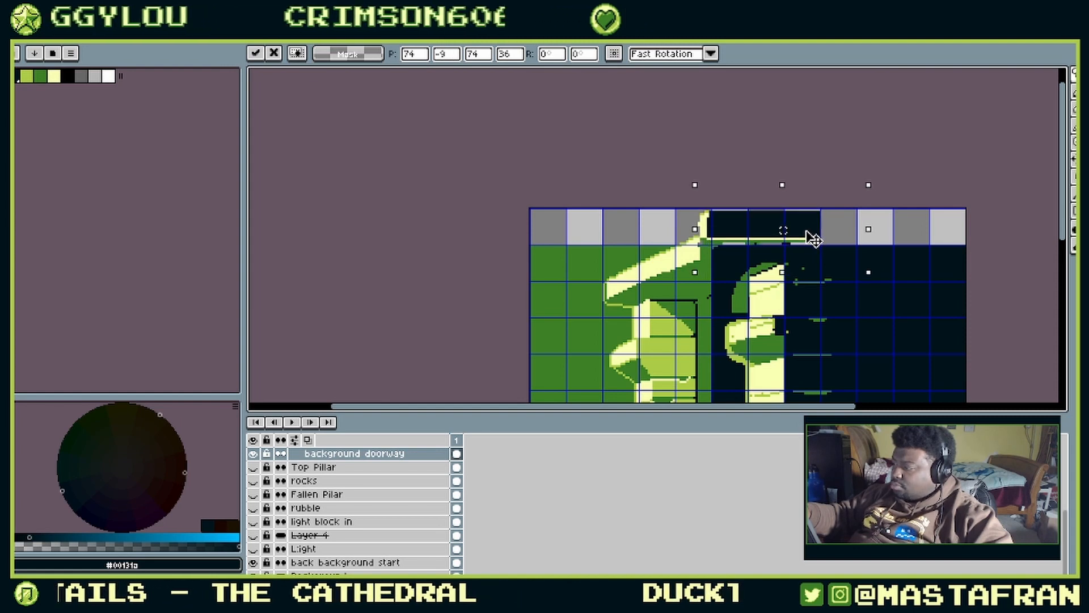
pyautogui.moveTo(807, 230); pyautogui.dragTo(809, 227)
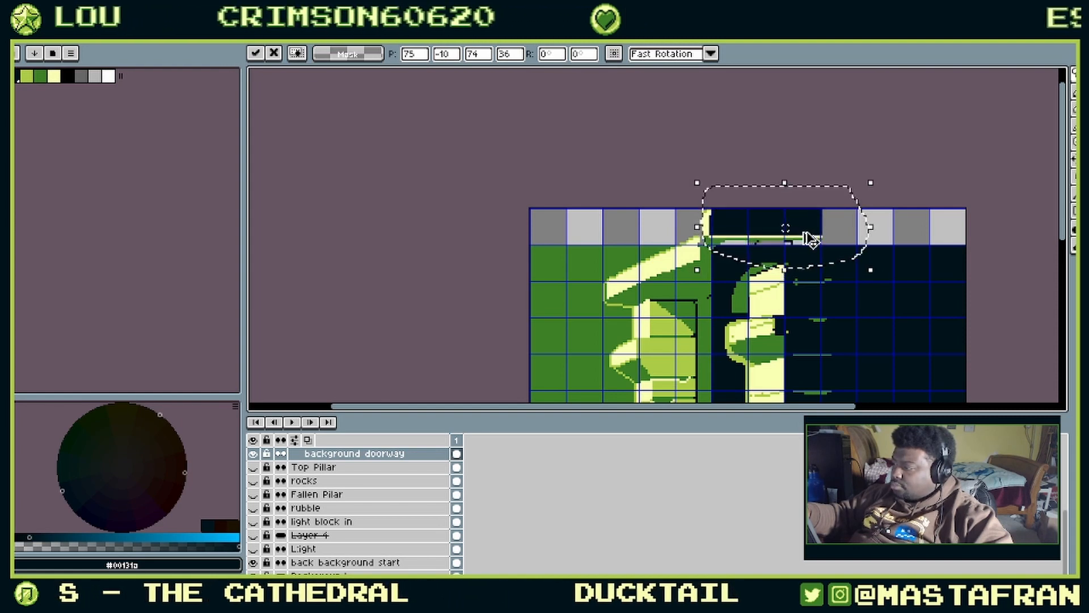
pyautogui.hotkey('ctrl', 'd')
# Step: Extend the sloped band in pale-yellow #f9ffb3 up to the raised lintel and paint over the gaps inside it
pyautogui.press('b')
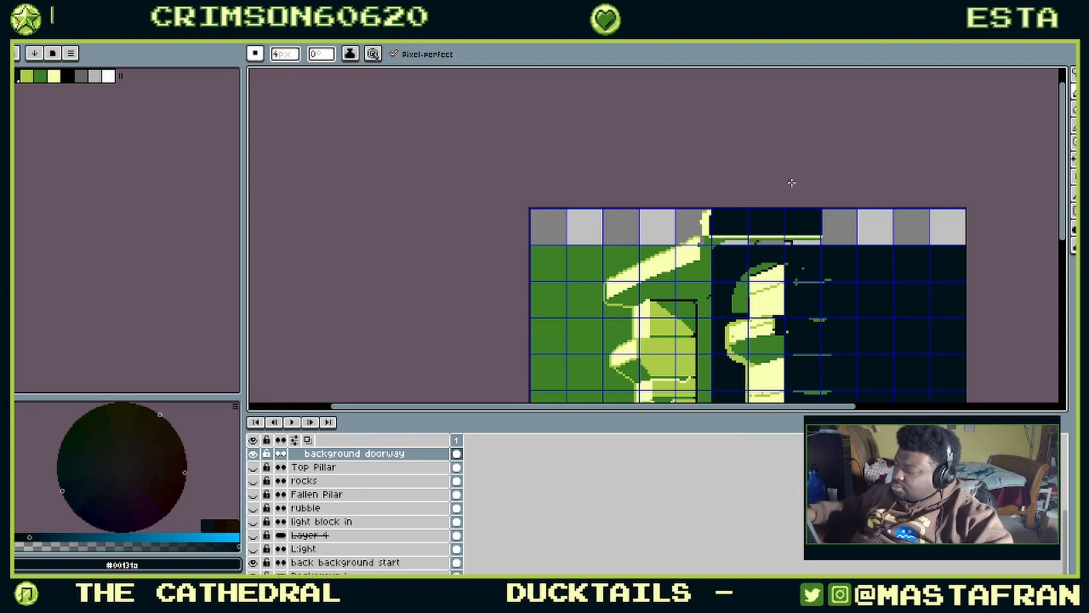
pyautogui.scroll(1, 791, 185)
pyautogui.moveTo(792, 186); pyautogui.dragTo(924, 149)
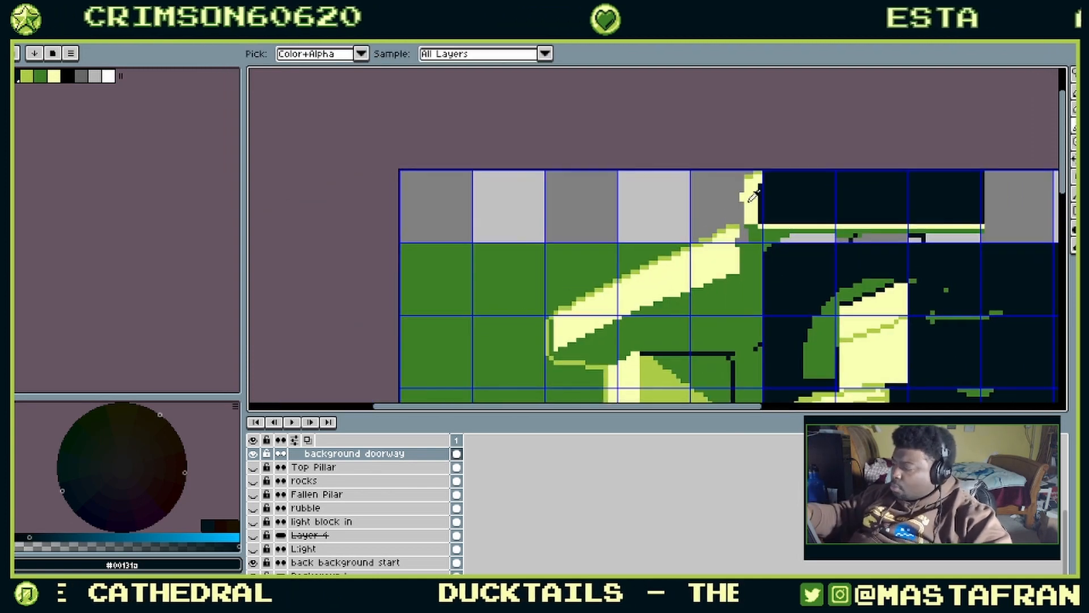
pyautogui.keyDown('alt'); pyautogui.click(569, 319); pyautogui.keyUp('alt')
pyautogui.moveTo(563, 312); pyautogui.dragTo(744, 174)
pyautogui.hotkey('ctrl', 'z')
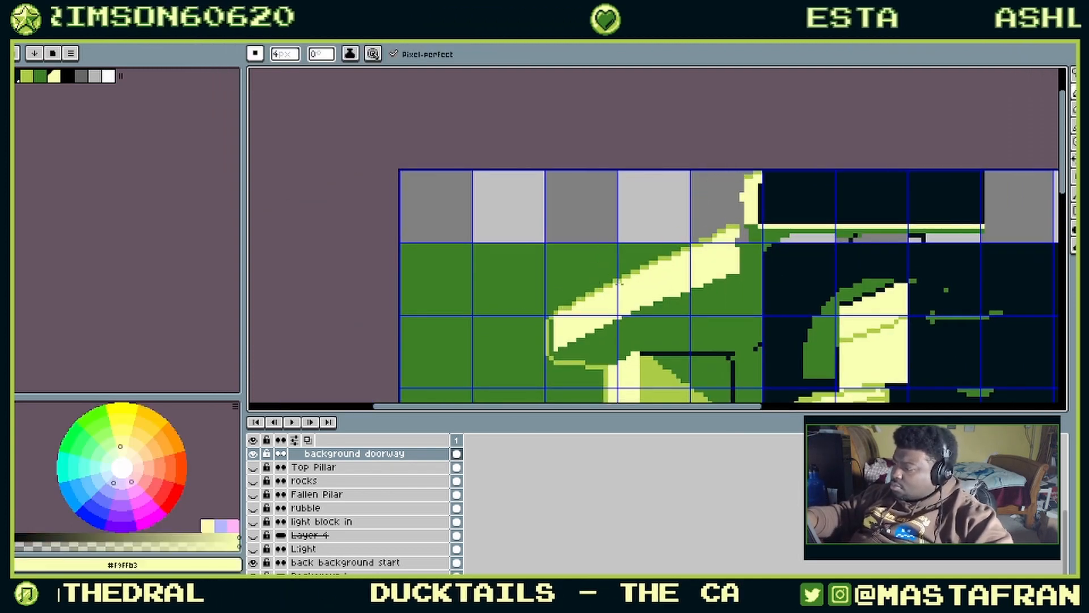
pyautogui.moveTo(569, 298)
pyautogui.mouseDown()
pyautogui.moveTo(747, 175)
pyautogui.moveTo(604, 283)
pyautogui.mouseUp()
pyautogui.hotkey('ctrl', 'z')
pyautogui.press('+')
pyautogui.press('+')
pyautogui.press('+')
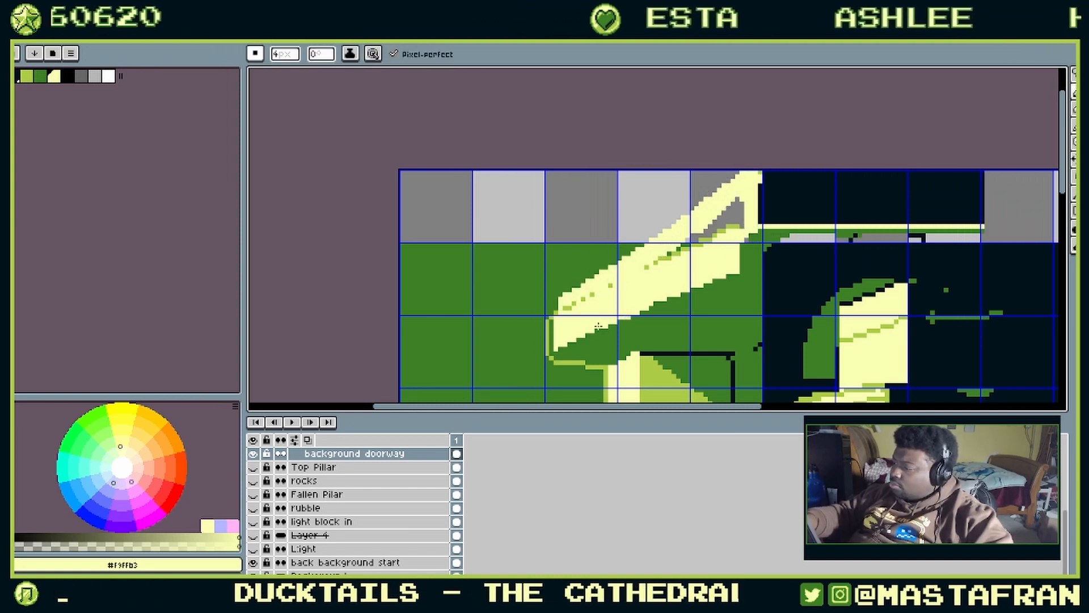
pyautogui.moveTo(681, 252)
pyautogui.mouseDown()
pyautogui.moveTo(736, 206)
pyautogui.moveTo(654, 262)
pyautogui.moveTo(739, 223)
pyautogui.mouseUp()
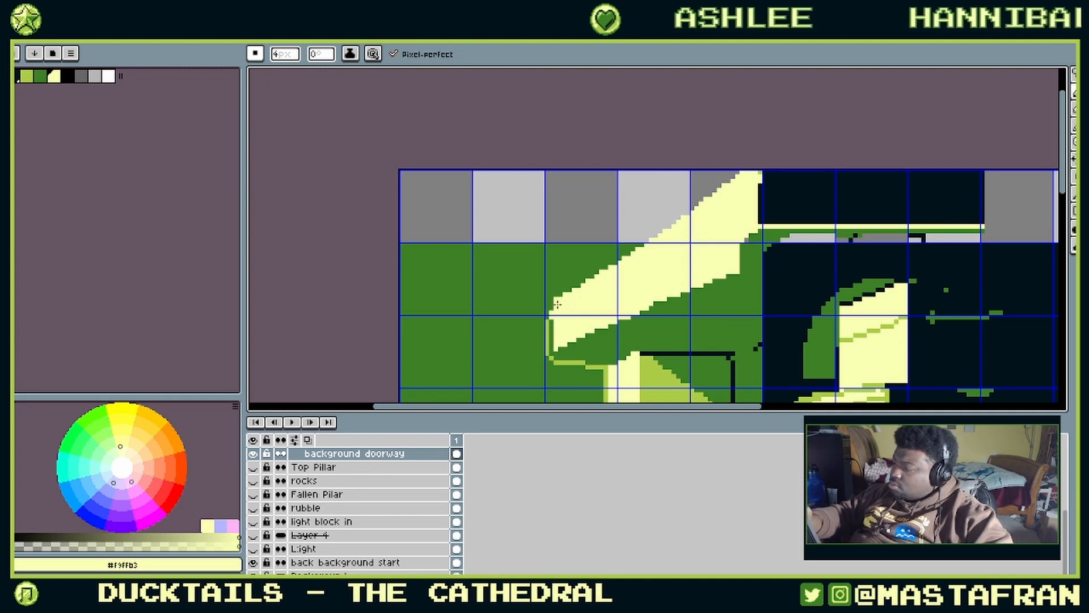
# Step: Reshape the sloped band's lower edge with mid-green #3d8026 and pale-yellow #f9ffb3, widening it towards the lintel
pyautogui.moveTo(805, 176); pyautogui.dragTo(702, 161)
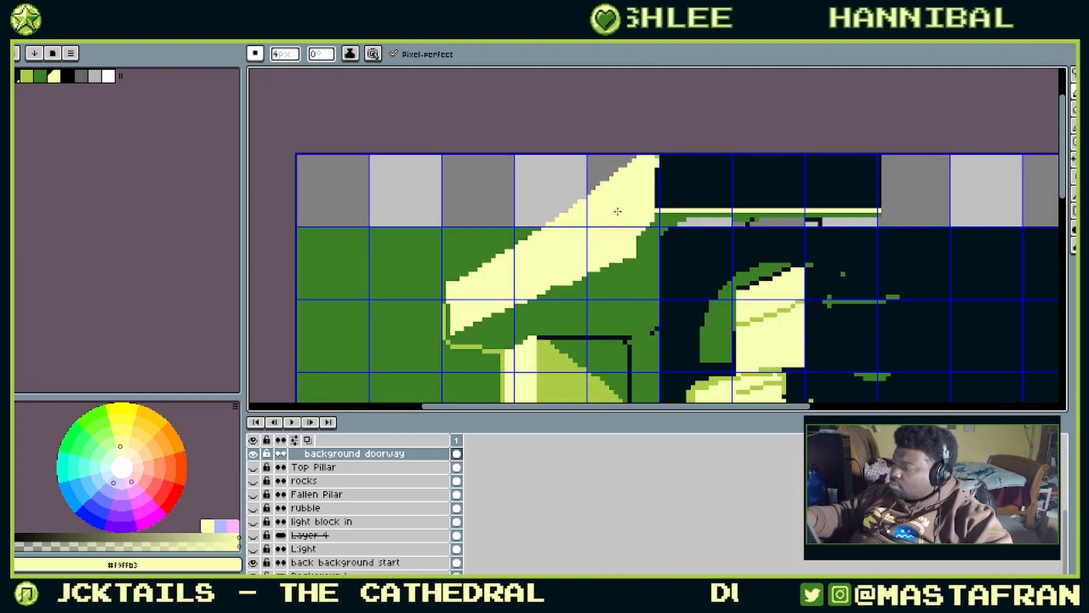
pyautogui.keyDown('alt'); pyautogui.click(552, 319); pyautogui.keyUp('alt')
pyautogui.moveTo(576, 277)
pyautogui.mouseDown()
pyautogui.moveTo(664, 217)
pyautogui.moveTo(578, 287)
pyautogui.mouseUp()
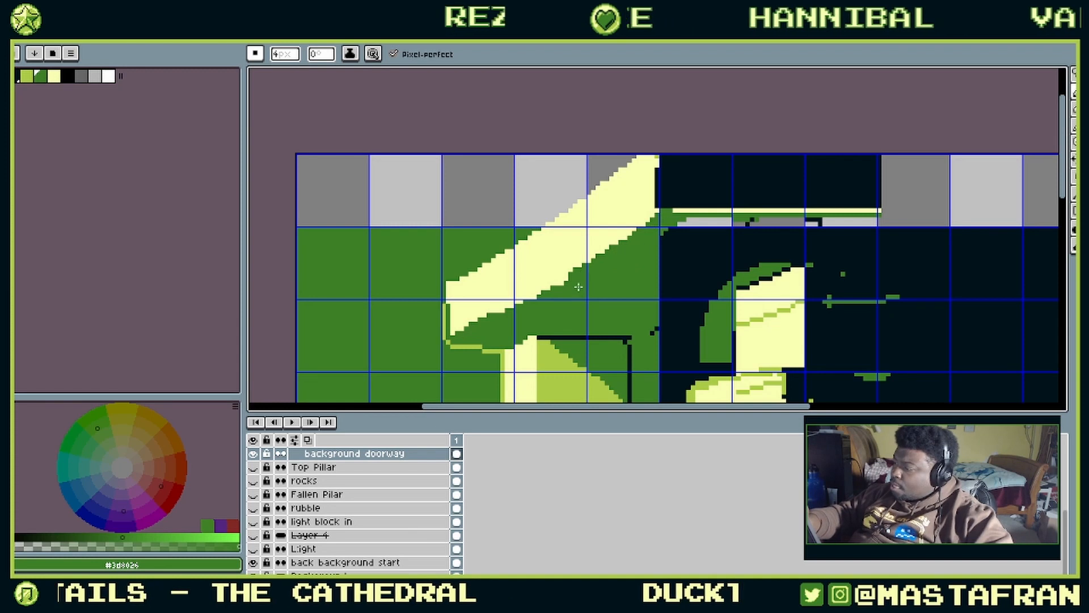
pyautogui.moveTo(472, 323)
pyautogui.mouseDown()
pyautogui.moveTo(590, 258)
pyautogui.moveTo(477, 321)
pyautogui.moveTo(576, 266)
pyautogui.mouseUp()
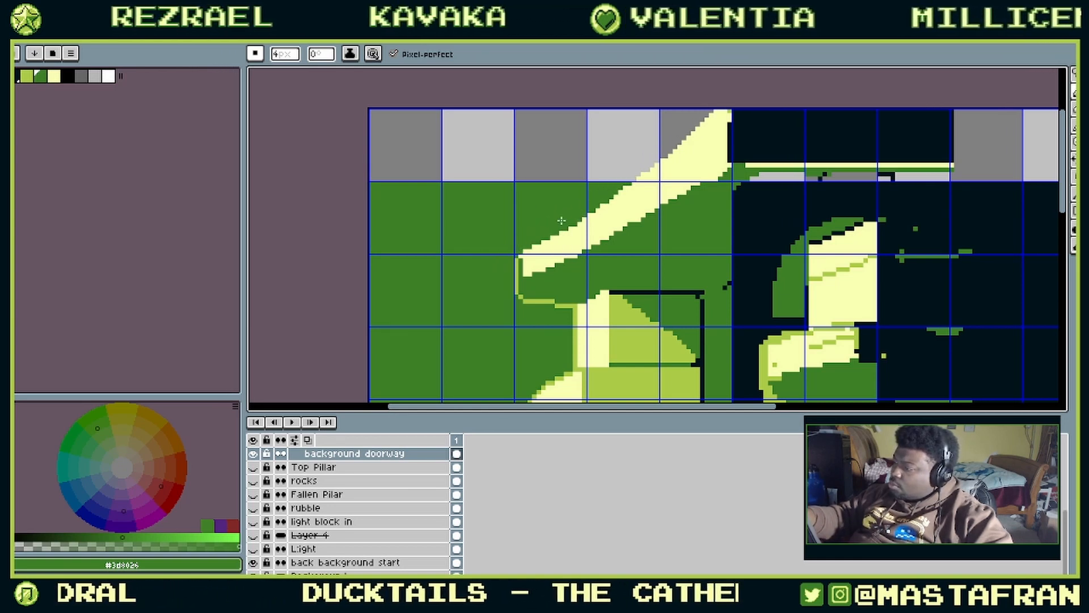
pyautogui.keyDown('alt'); pyautogui.click(525, 270); pyautogui.keyUp('alt')
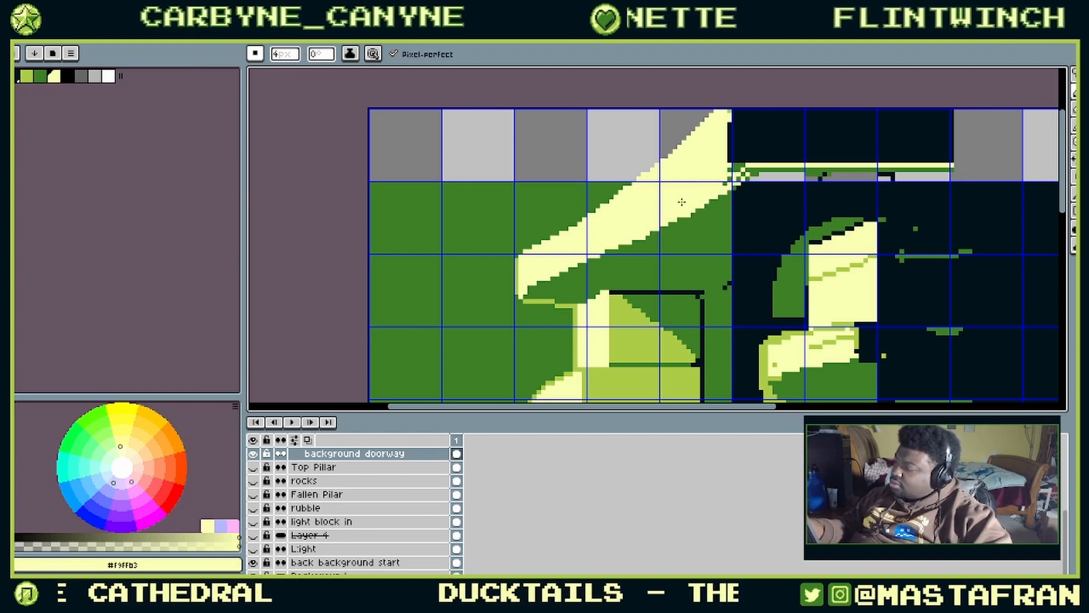
pyautogui.moveTo(650, 255); pyautogui.dragTo(578, 322)
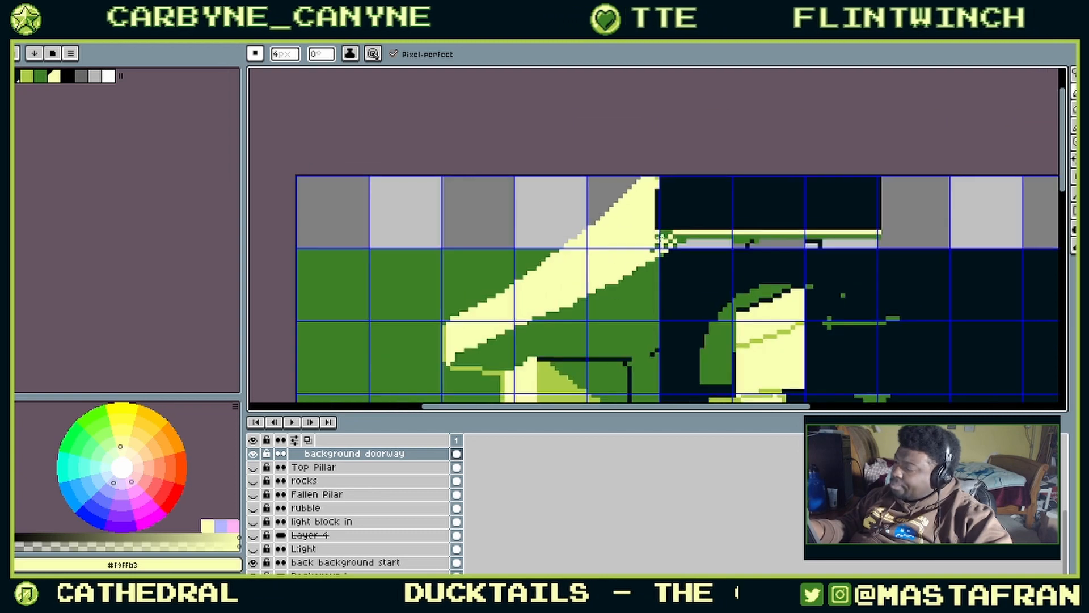
# Step: Cover the lintel's pale lower line, the gap beneath it and the stray pixels beside the slope with dark #00131a
pyautogui.keyDown('alt'); pyautogui.click(699, 213); pyautogui.keyUp('alt')
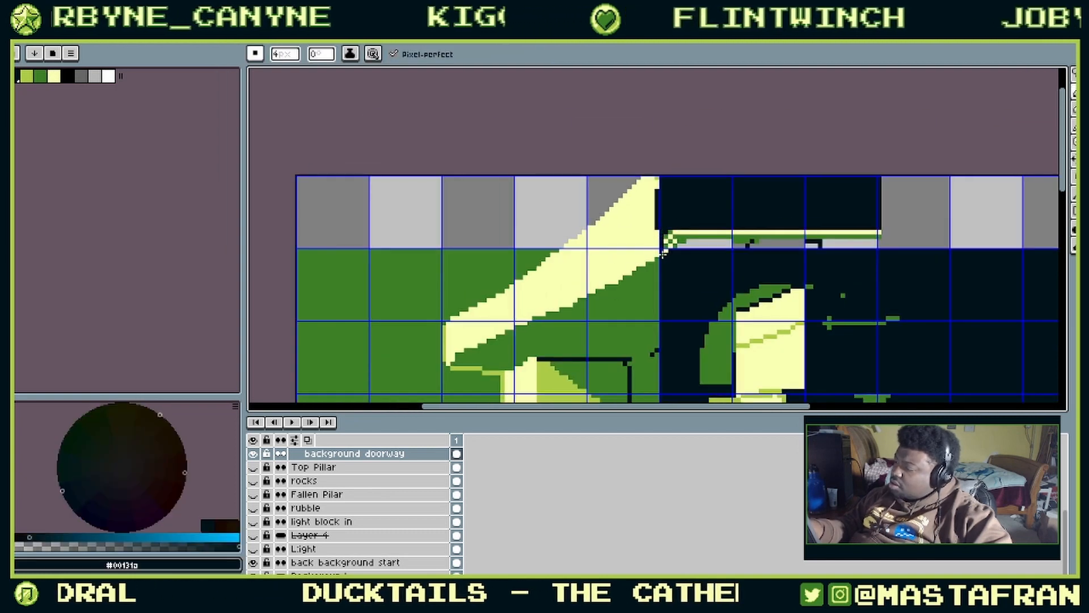
pyautogui.press('g')
pyautogui.click(851, 244)
pyautogui.click(861, 236)
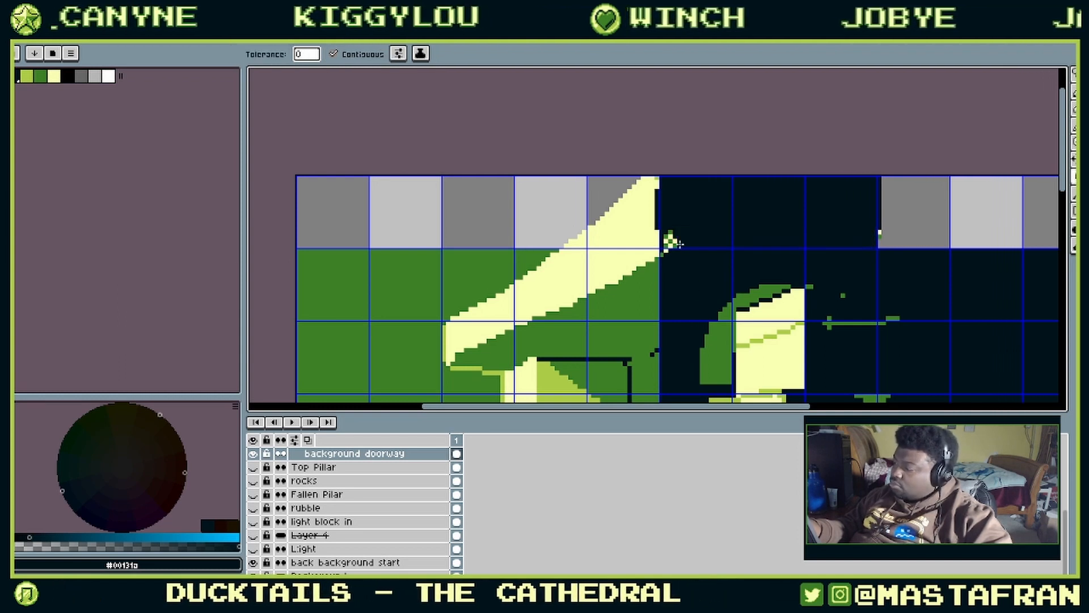
pyautogui.press('b')
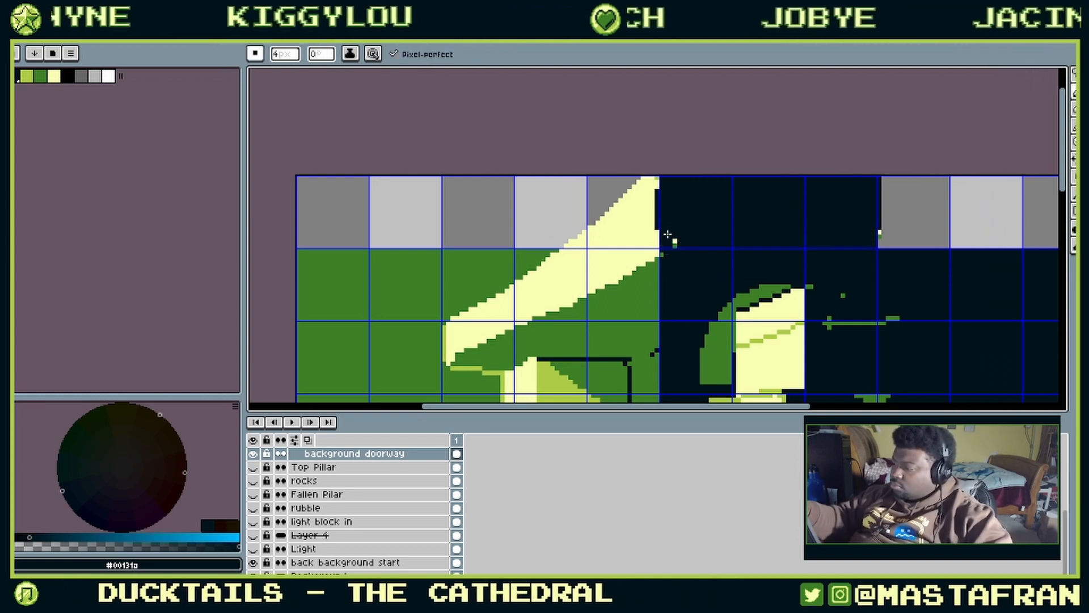
# Step: Square off the slope's upper end and carry the left column's edge up into the slope with pale-yellow #f9ffb3
pyautogui.keyDown('alt'); pyautogui.click(652, 202); pyautogui.keyUp('alt')
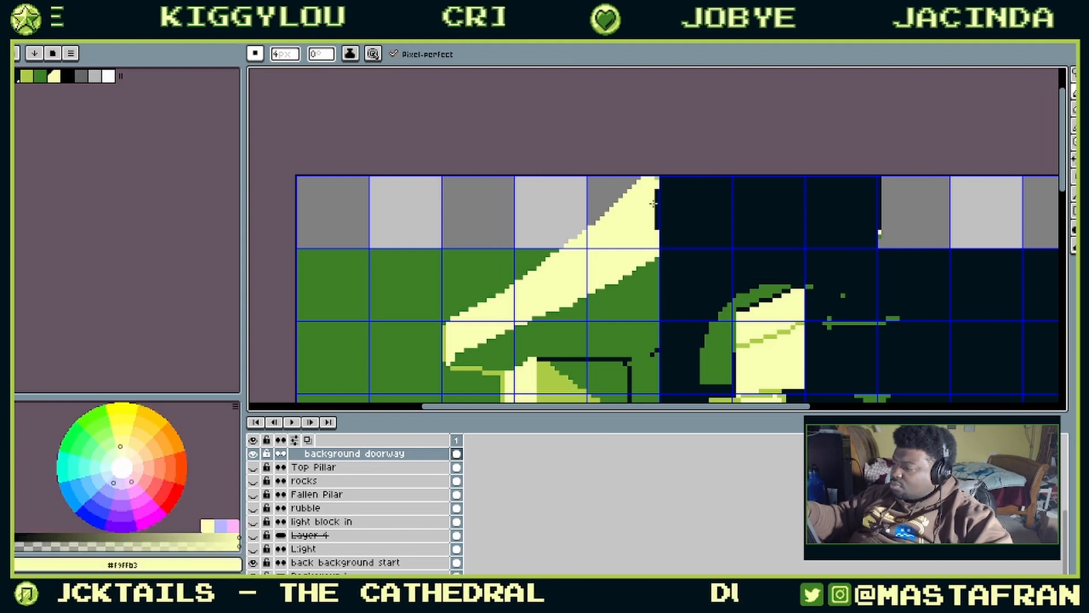
pyautogui.moveTo(657, 231); pyautogui.dragTo(727, 147)
pyautogui.moveTo(728, 195); pyautogui.dragTo(731, 105)
pyautogui.scroll(-4, 773, 71)
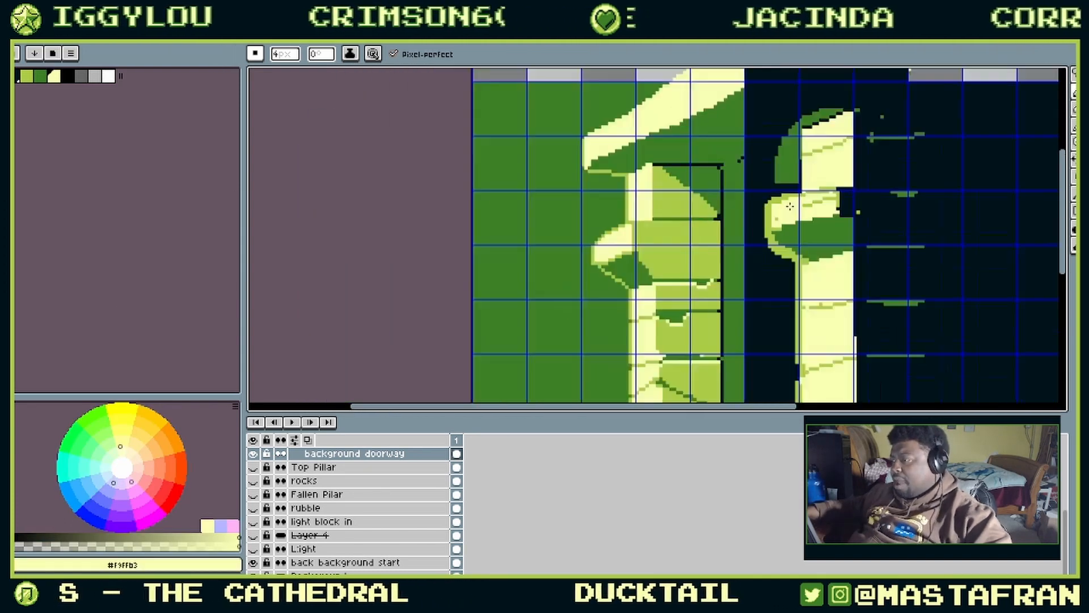
pyautogui.scroll(2, 793, 199)
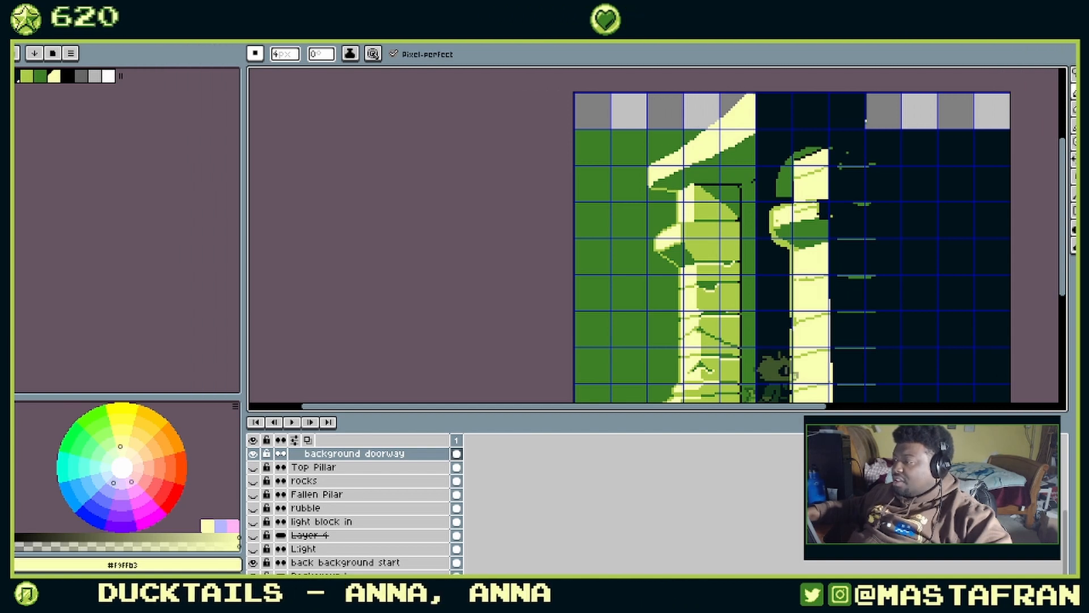
pyautogui.moveTo(699, 208); pyautogui.dragTo(685, 289)
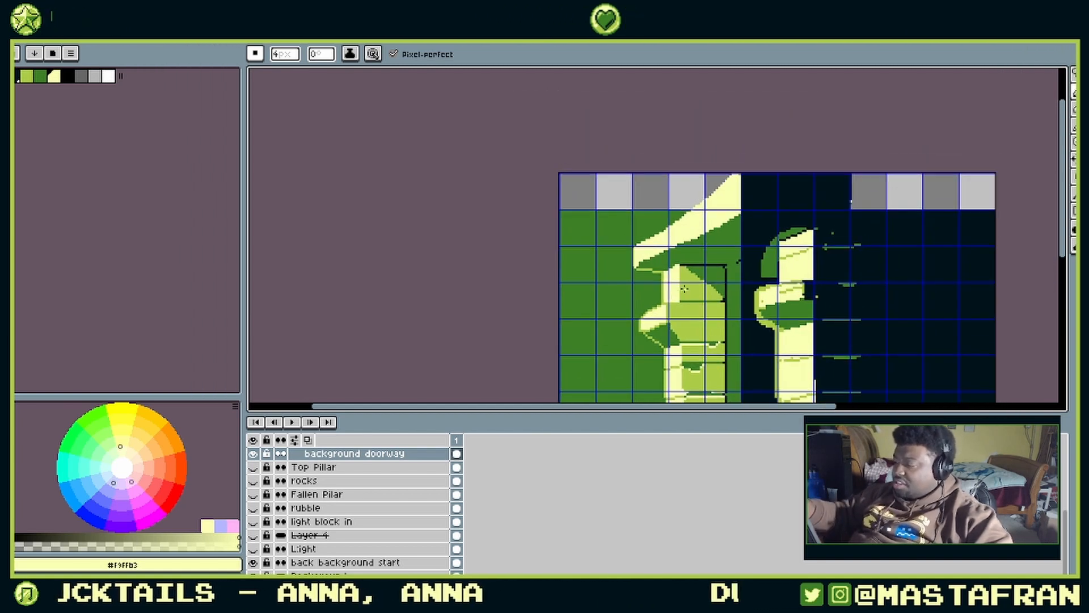
pyautogui.scroll(1, 716, 277)
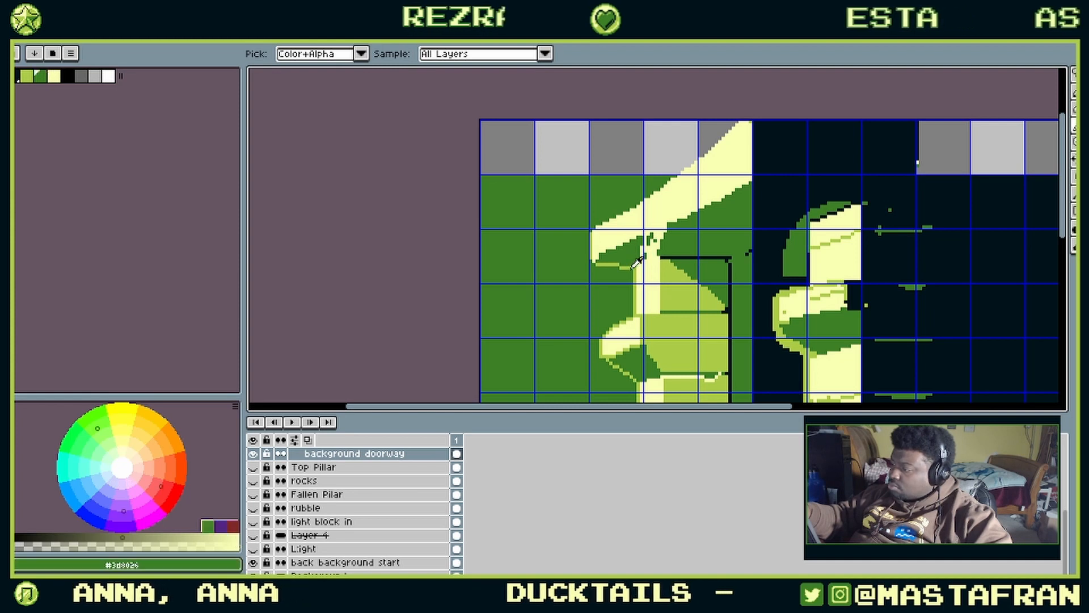
pyautogui.keyDown('alt'); pyautogui.click(651, 241); pyautogui.keyUp('alt')
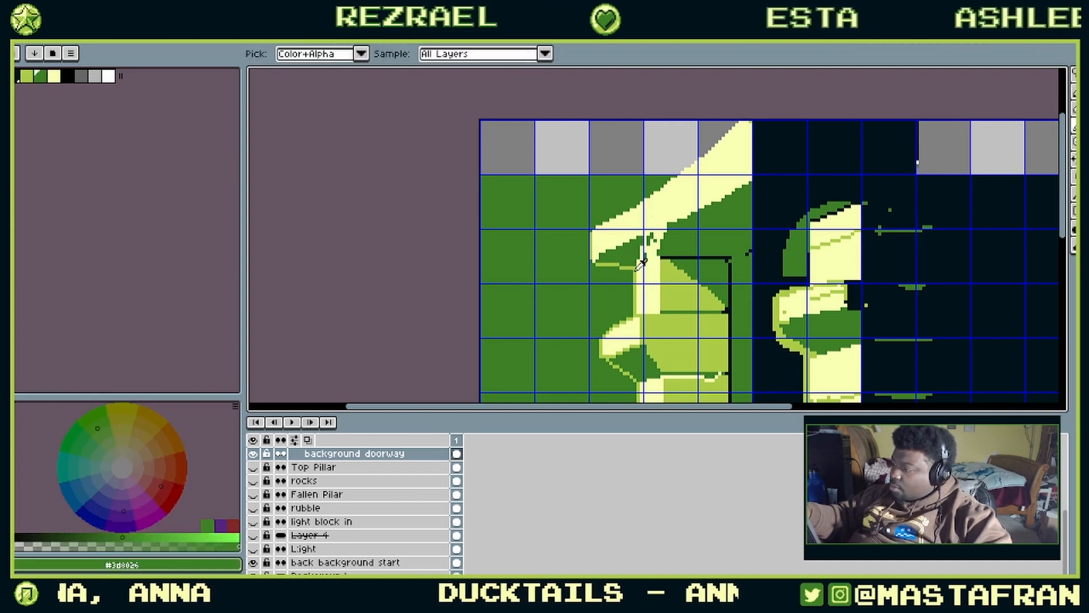
# Step: Outline a curved arch above the slope in light-green #abcc47, fill it with pale-yellow #f9ffb3 and smooth its inner edge
pyautogui.keyDown('alt'); pyautogui.click(645, 287); pyautogui.keyUp('alt')
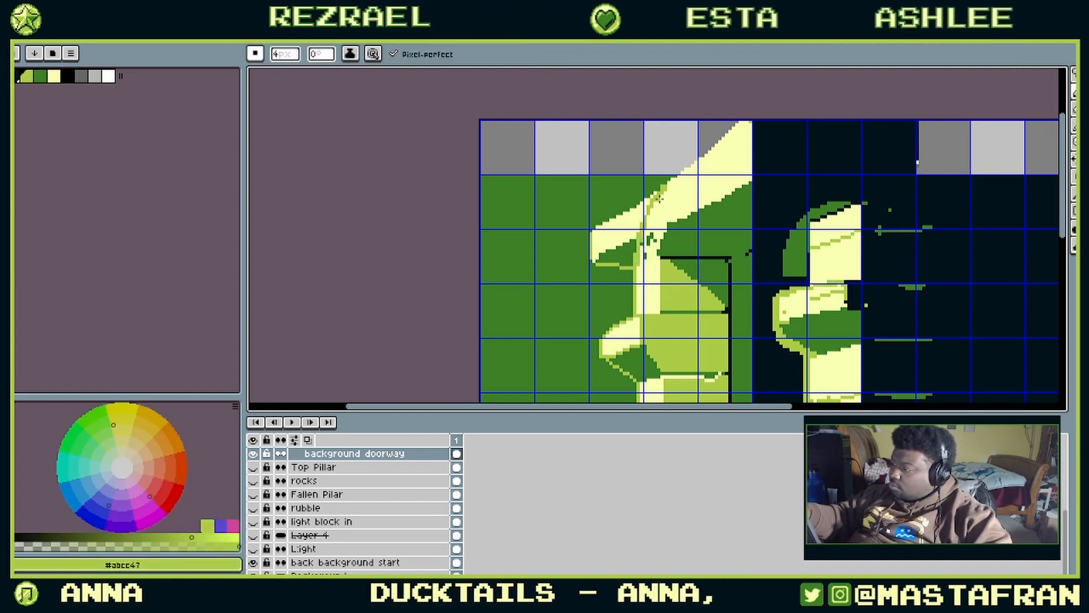
pyautogui.moveTo(648, 216)
pyautogui.mouseDown()
pyautogui.moveTo(690, 154)
pyautogui.moveTo(736, 121)
pyautogui.mouseUp()
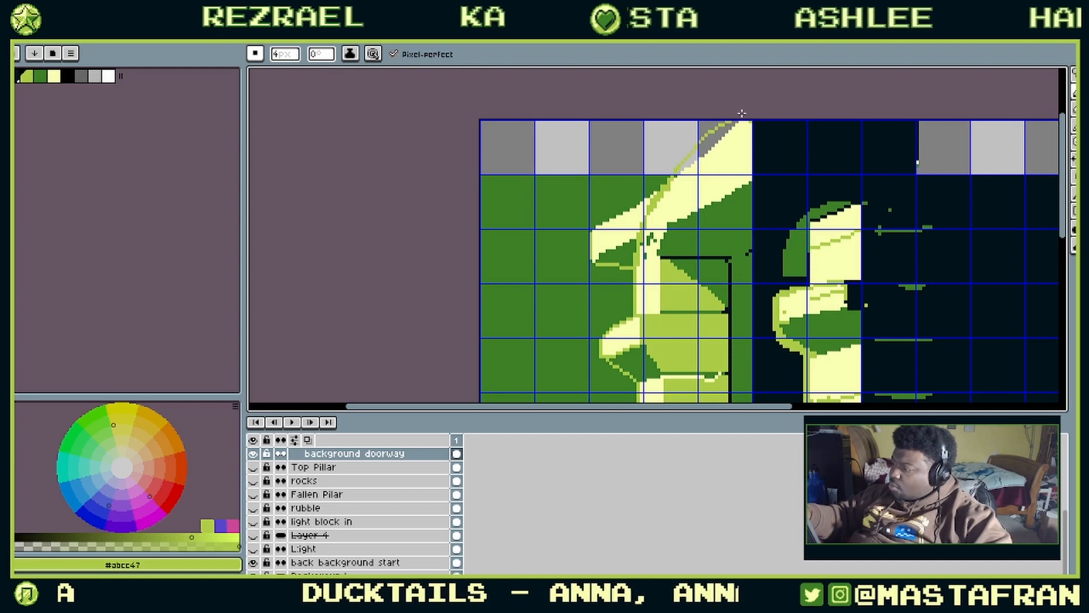
pyautogui.keyDown('alt'); pyautogui.click(699, 165); pyautogui.keyUp('alt')
pyautogui.press('g')
pyautogui.click(699, 163)
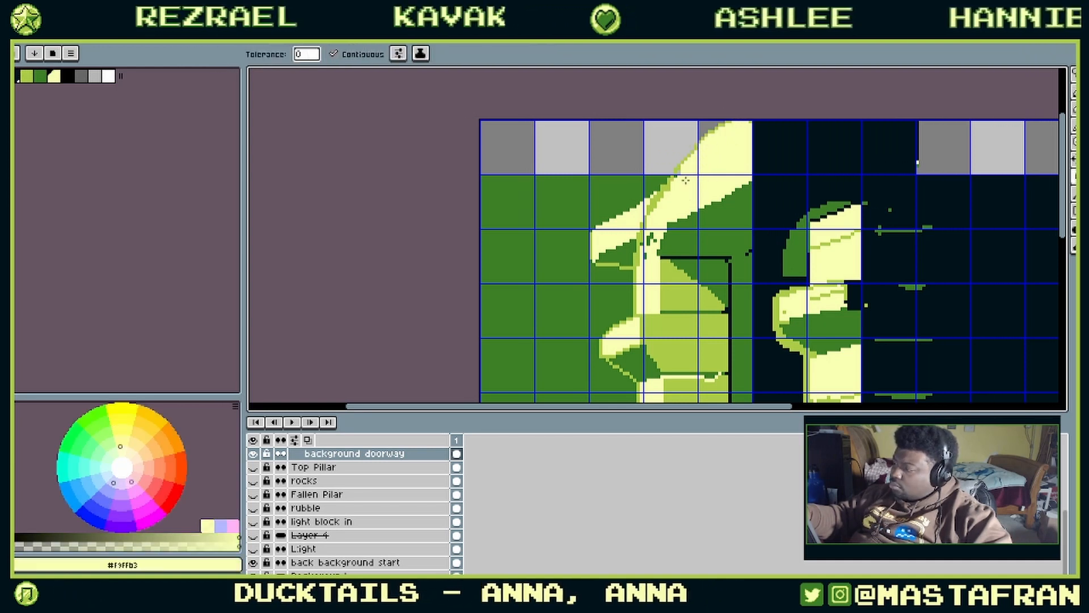
pyautogui.press('b')
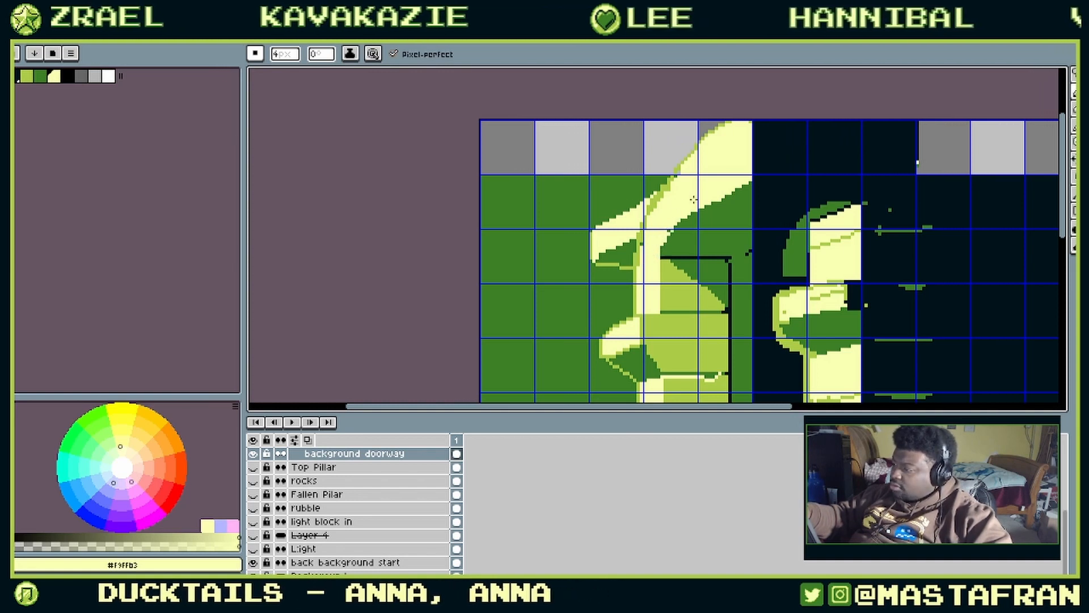
# Step: Draw light-green #abcc47 stone joints across the arch and extend it over the dark lintel area with a pale-yellow #f9ffb3 fill
pyautogui.keyDown('alt'); pyautogui.click(662, 232); pyautogui.keyUp('alt')
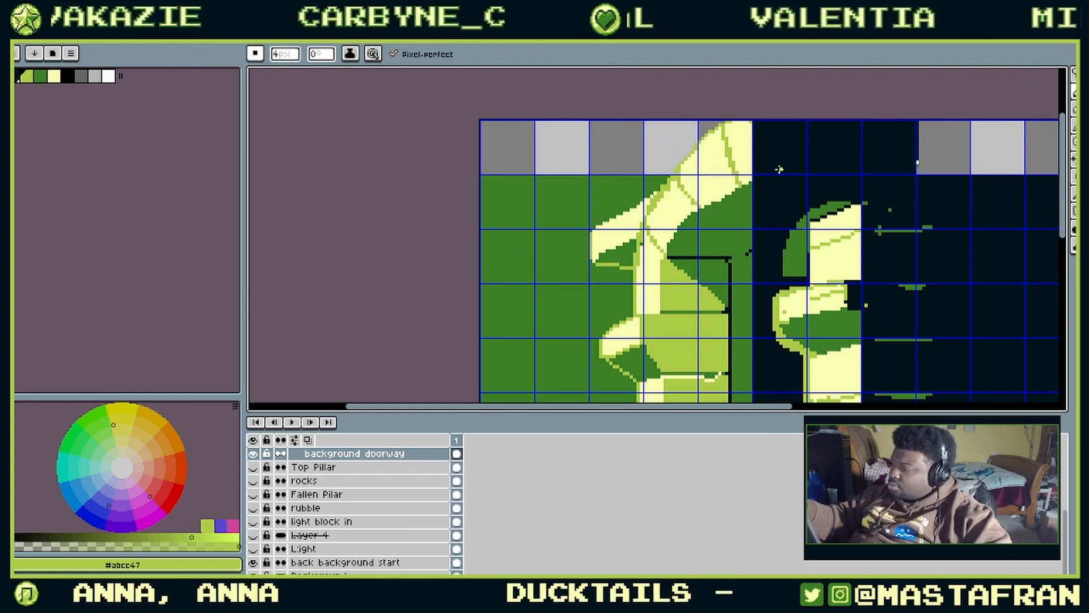
pyautogui.keyDown('alt'); pyautogui.click(745, 161); pyautogui.keyUp('alt')
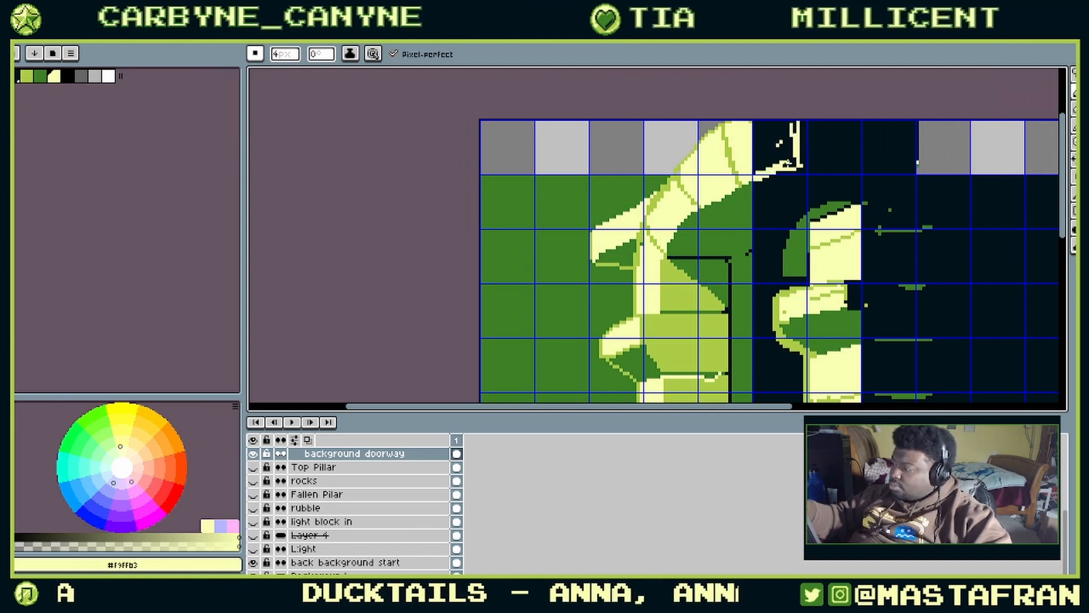
pyautogui.press('g')
pyautogui.click(779, 145)
pyautogui.moveTo(840, 122)
pyautogui.mouseDown()
pyautogui.moveTo(809, 118)
pyautogui.moveTo(765, 214)
pyautogui.moveTo(719, 156)
pyautogui.moveTo(802, 255)
pyautogui.moveTo(761, 242)
pyautogui.moveTo(845, 178)
pyautogui.mouseUp()
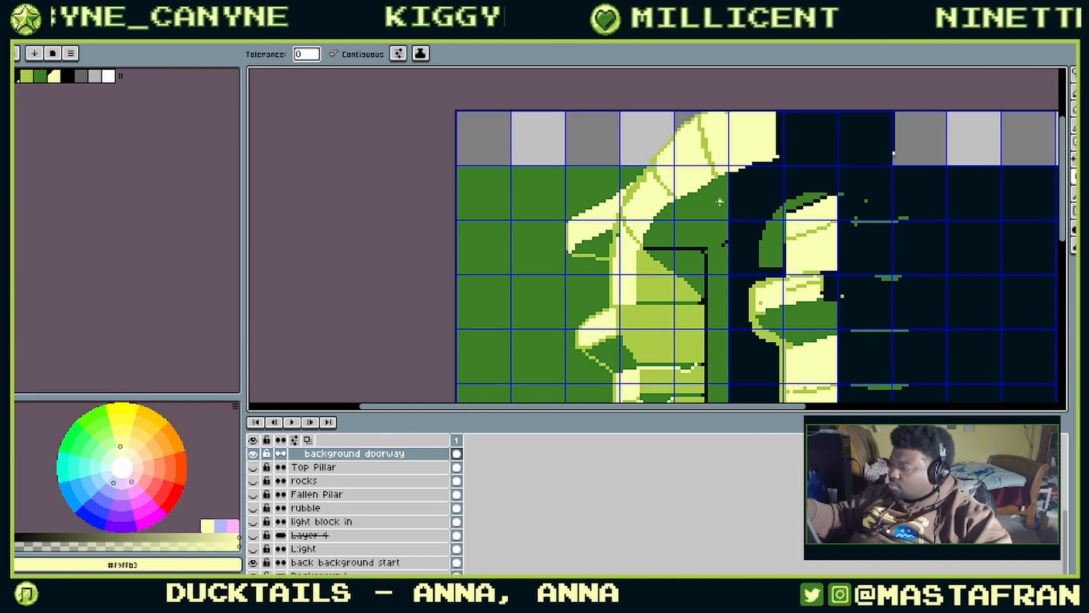
# Step: Paint the arch's curved underside in mid-green #3d8026 across the dark opening, refining its inner edge with dark #00131a
pyautogui.keyDown('alt'); pyautogui.click(704, 190); pyautogui.keyUp('alt')
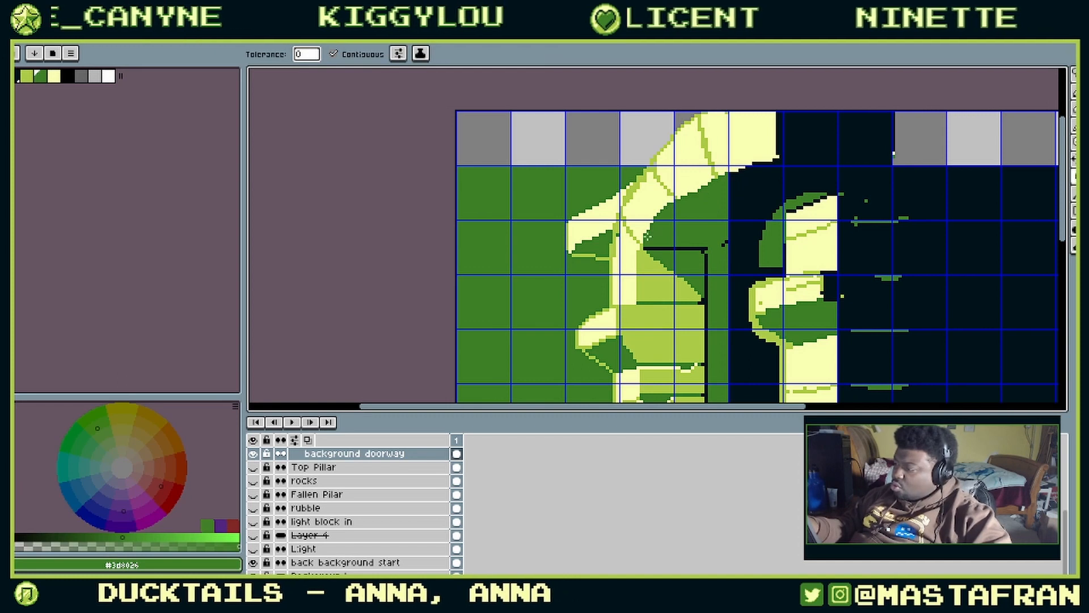
pyautogui.press('b')
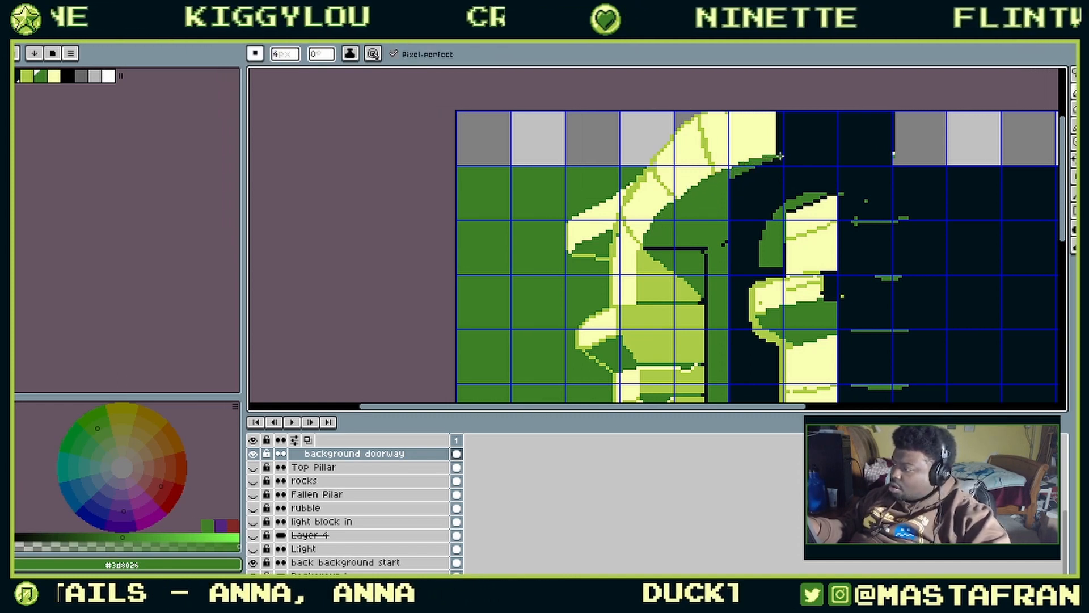
pyautogui.keyDown('alt'); pyautogui.click(726, 175); pyautogui.keyUp('alt')
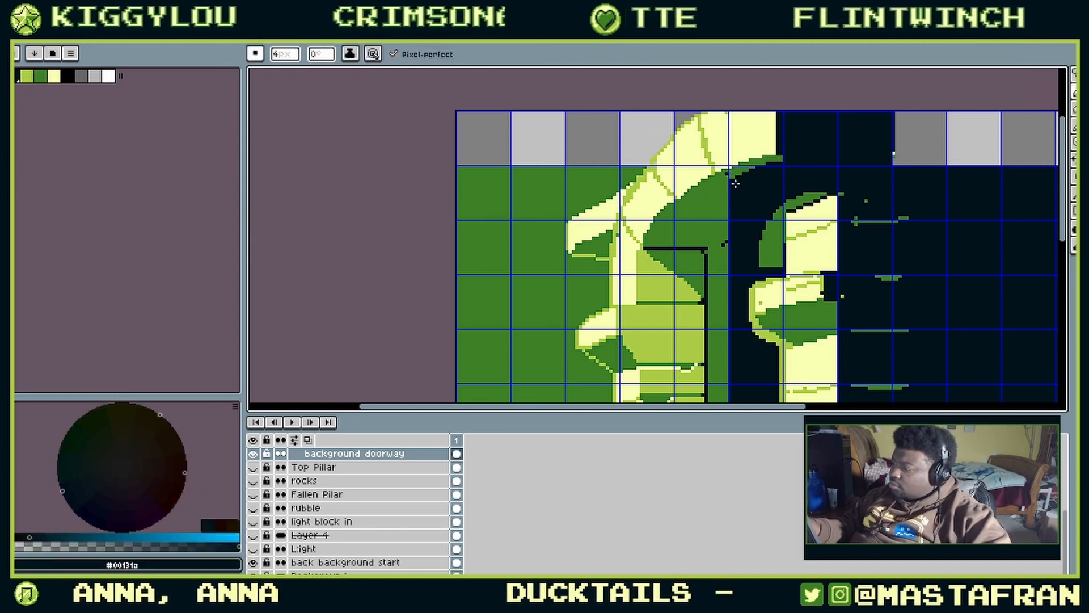
pyautogui.keyDown('alt'); pyautogui.click(749, 166); pyautogui.keyUp('alt')
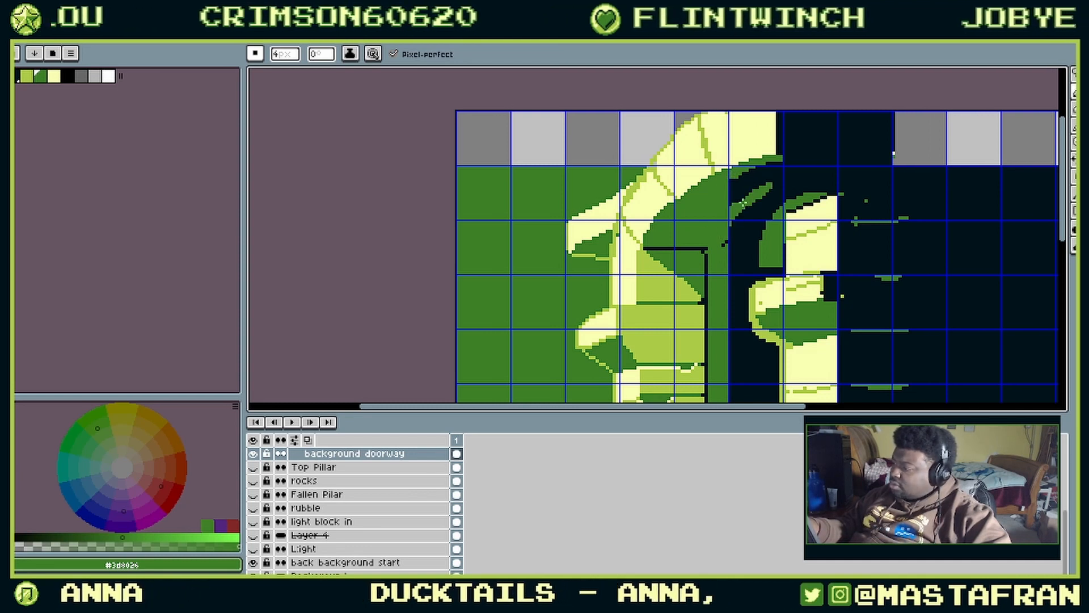
pyautogui.press('alt')
# Step: Draw dark #00131a stone joints across the arch's green underside and continue the column's corner line along the curve
pyautogui.keyDown('alt'); pyautogui.click(713, 240); pyautogui.keyUp('alt')
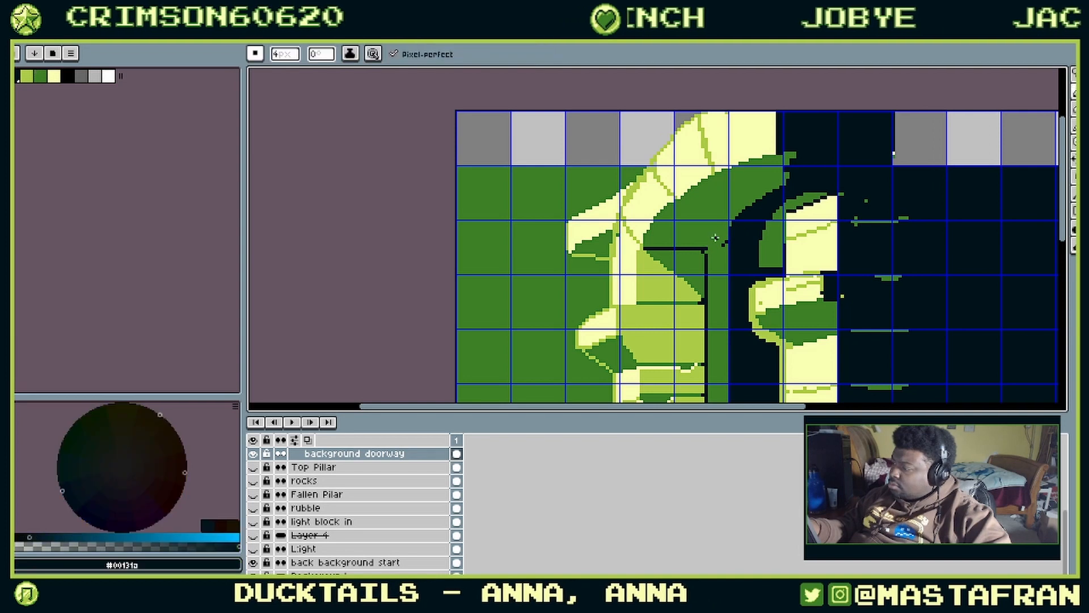
pyautogui.hotkey('ctrl', 'z')
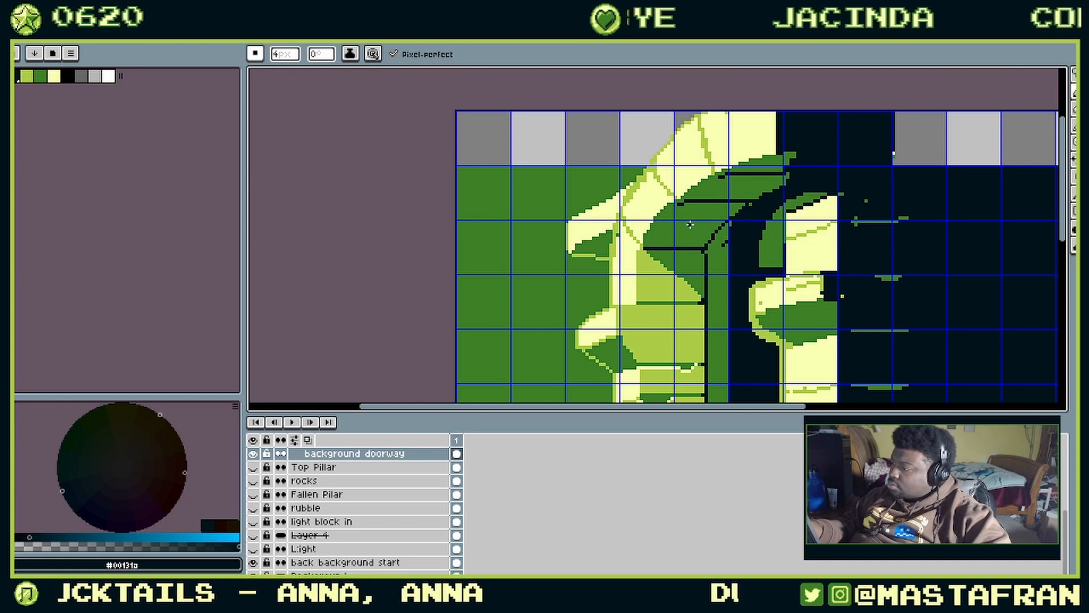
# Step: Separate the pale-yellow protruding stone from the arch's outer edge by cutting a gap between them down to the mid-green background
pyautogui.moveTo(641, 300); pyautogui.dragTo(622, 325)
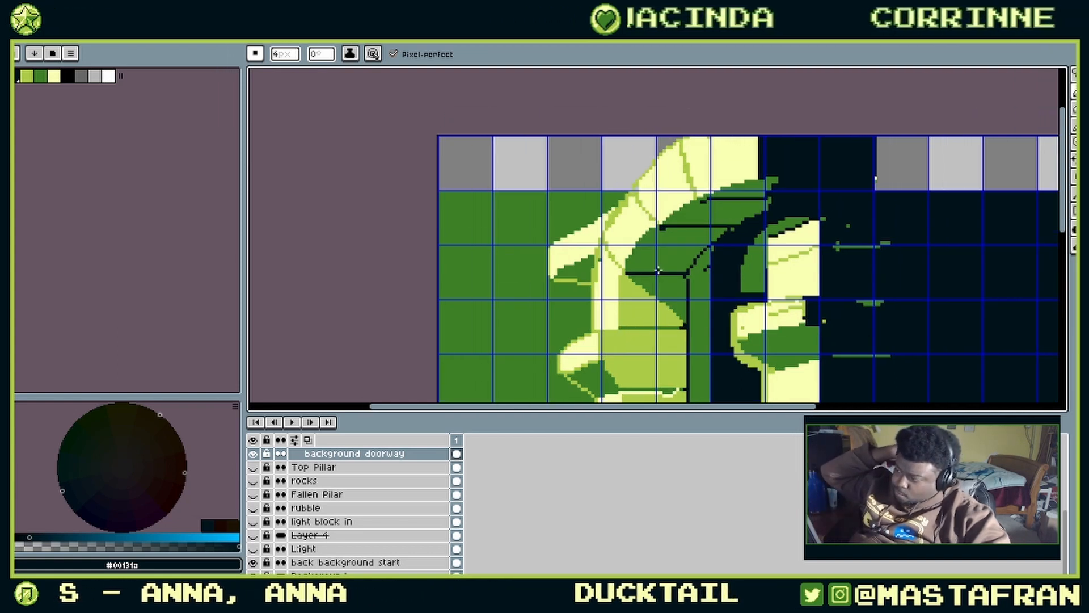
pyautogui.scroll(1, 685, 215)
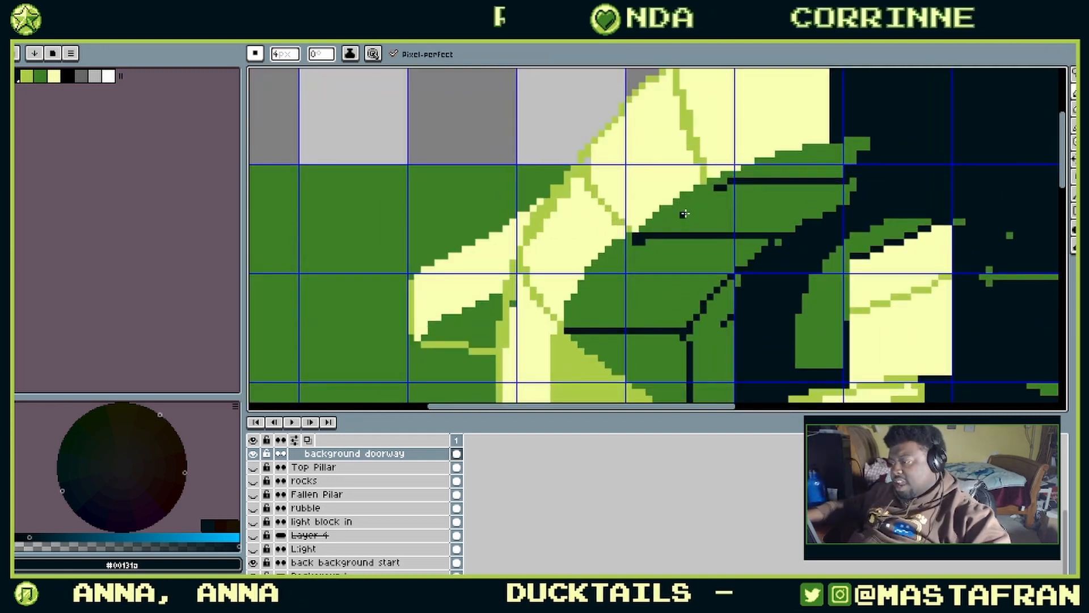
pyautogui.keyDown('alt'); pyautogui.click(559, 310); pyautogui.keyUp('alt')
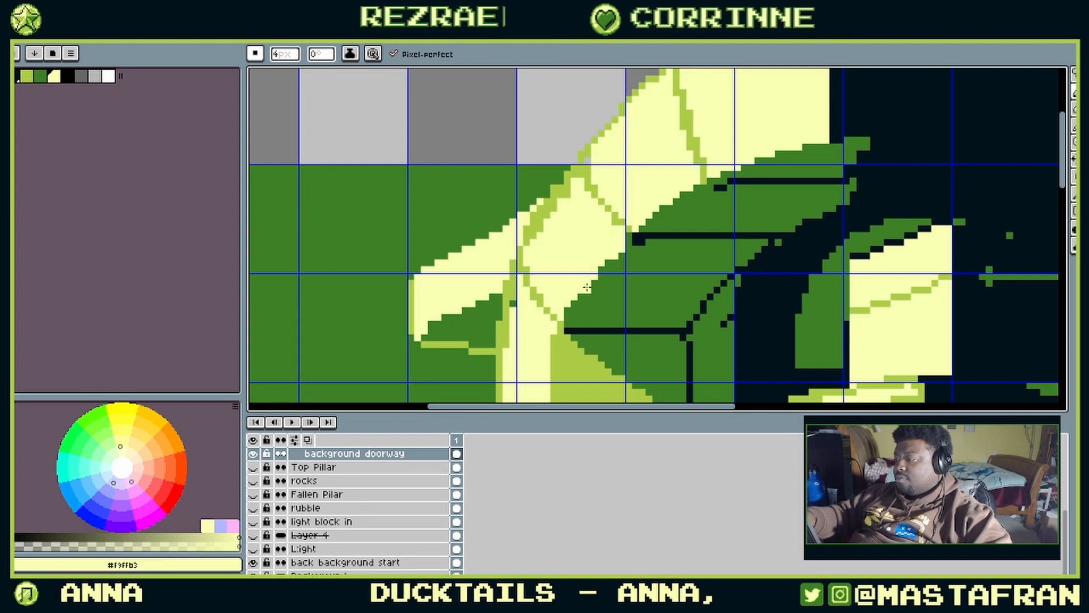
pyautogui.moveTo(692, 188)
pyautogui.mouseDown()
pyautogui.moveTo(651, 217)
pyautogui.moveTo(714, 118)
pyautogui.mouseUp()
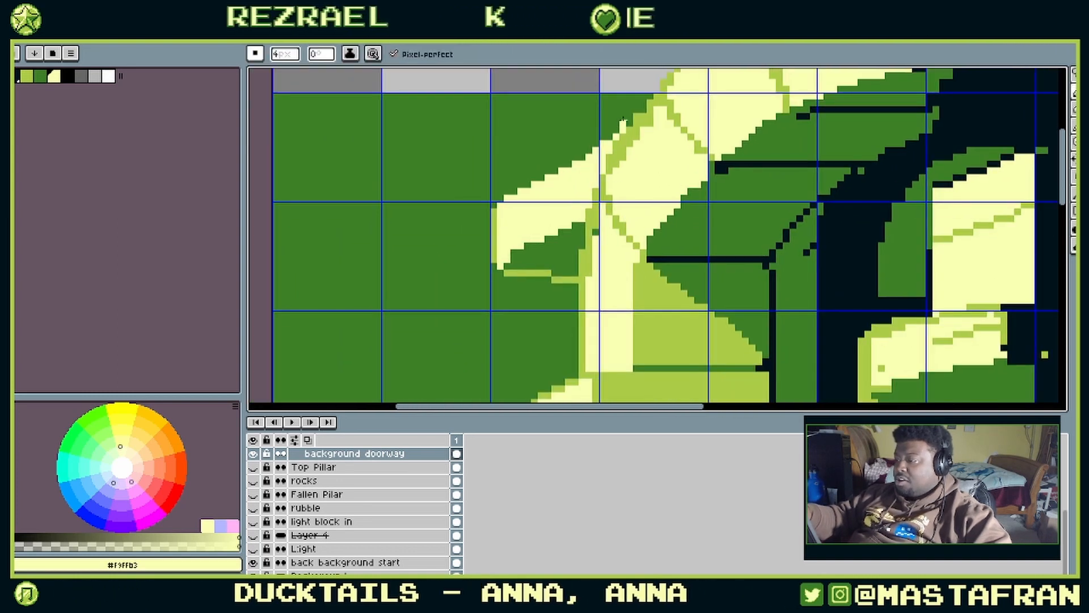
pyautogui.moveTo(609, 142); pyautogui.dragTo(555, 273)
pyautogui.moveTo(588, 164)
pyautogui.mouseDown()
pyautogui.moveTo(561, 250)
pyautogui.moveTo(568, 281)
pyautogui.mouseUp()
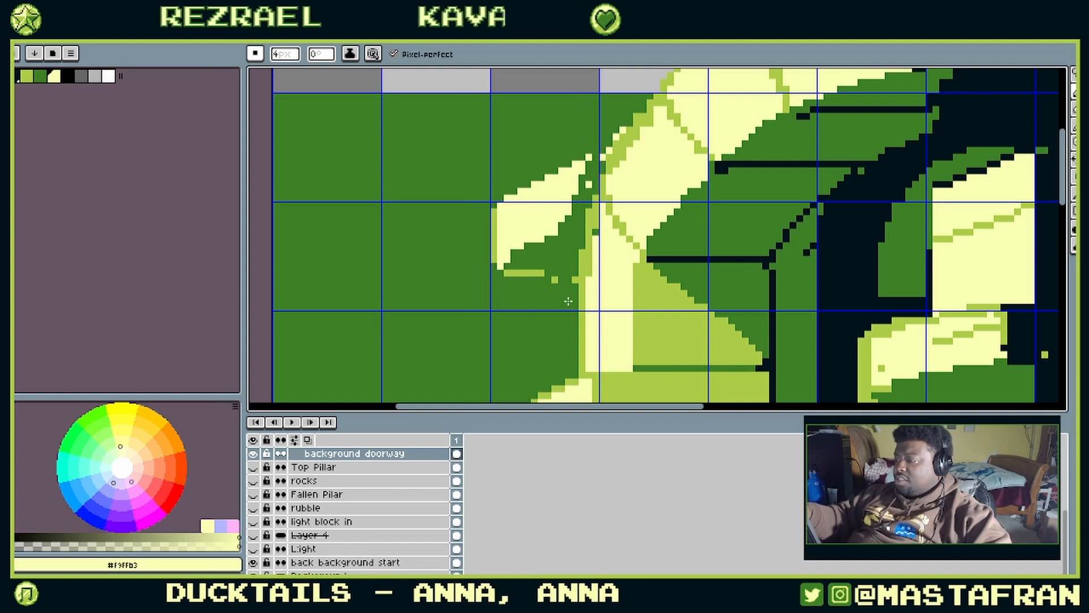
pyautogui.click(574, 281)
pyautogui.click(589, 184)
pyautogui.moveTo(604, 156); pyautogui.dragTo(618, 134)
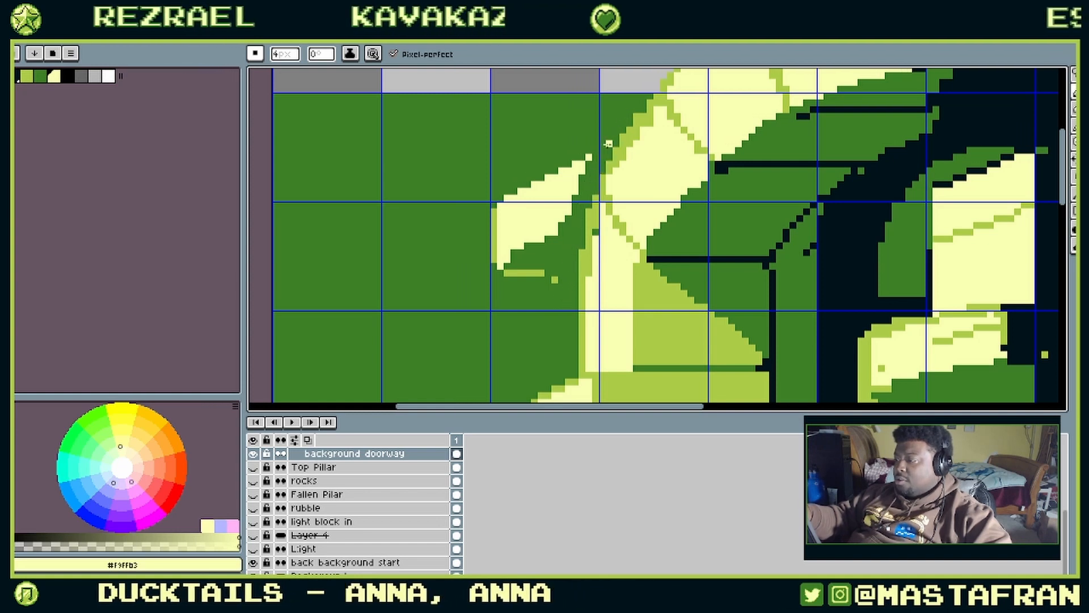
# Step: Clear the detached protruding stone and its leftover light-green and pale-yellow outline pixels beside the arch using the fill tool
pyautogui.press('g')
pyautogui.click(558, 222)
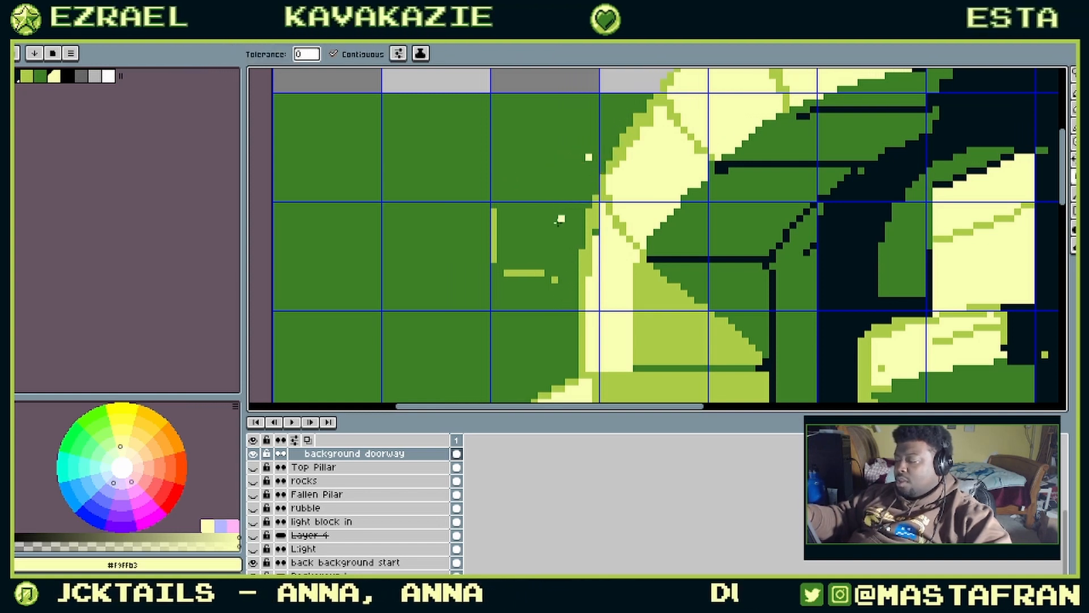
pyautogui.rightClick(532, 272)
pyautogui.rightClick(494, 239)
pyautogui.rightClick(553, 279)
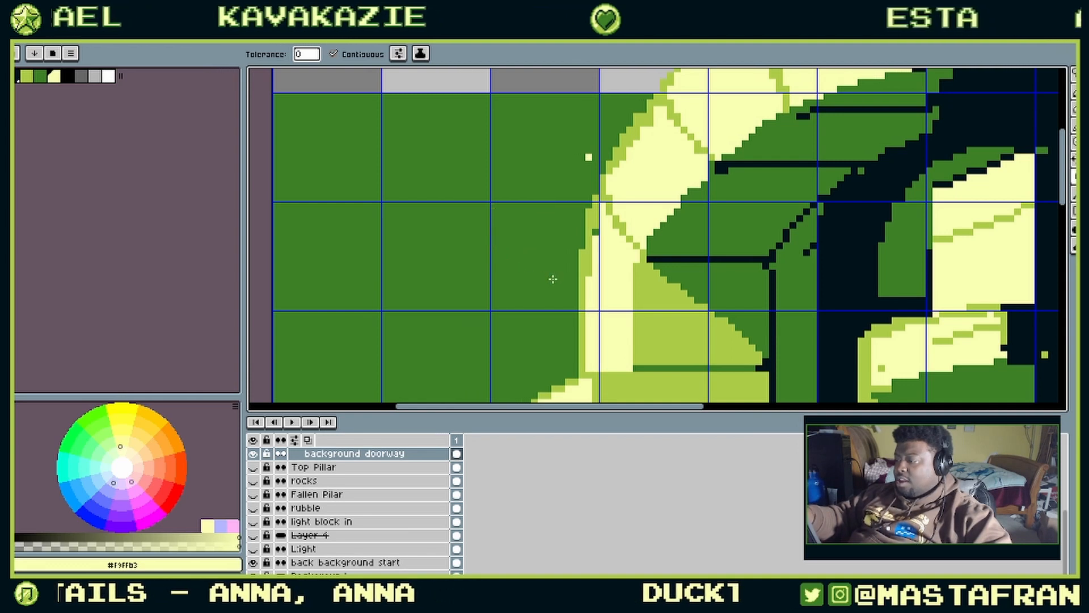
pyautogui.rightClick(582, 188)
pyautogui.rightClick(589, 157)
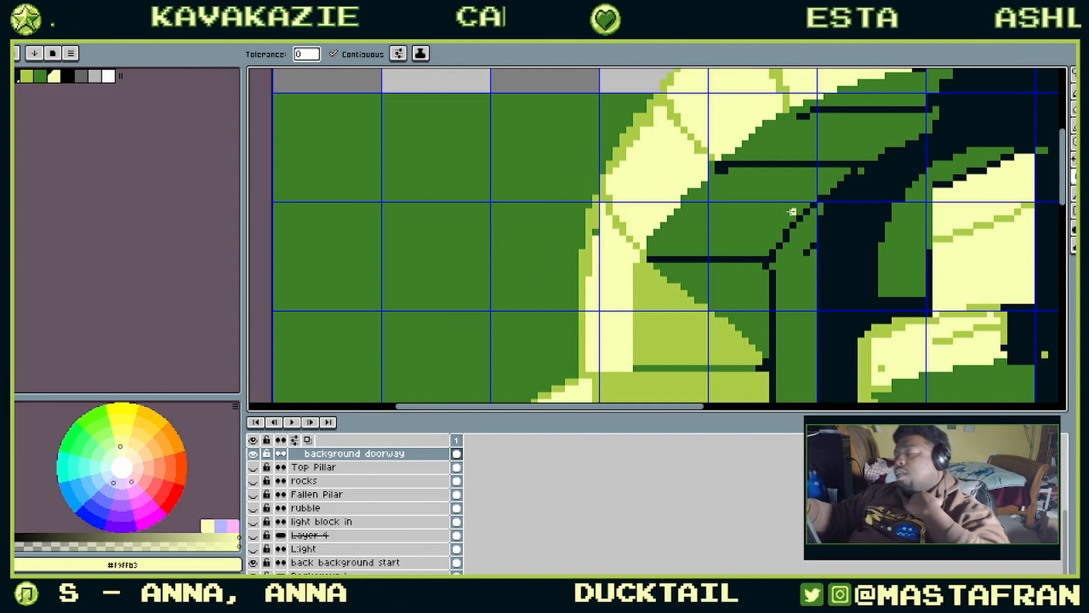
# Step: Try widening the pale-yellow #f9ffb3 strip on the column just below the arch toward the light-green slope
pyautogui.moveTo(773, 305); pyautogui.dragTo(636, 242)
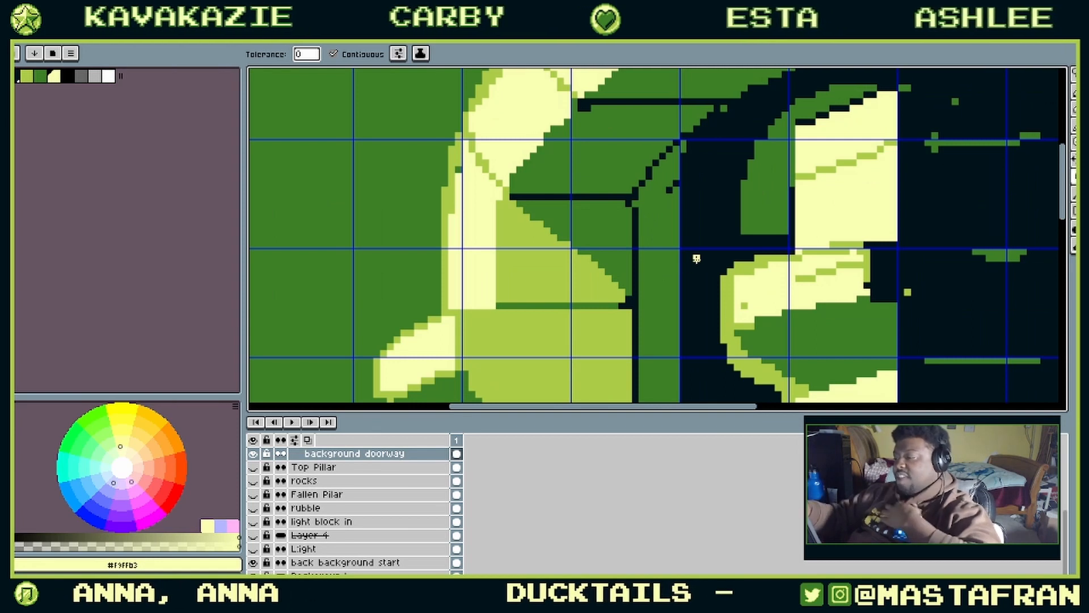
pyautogui.keyDown('alt'); pyautogui.click(483, 229); pyautogui.keyUp('alt')
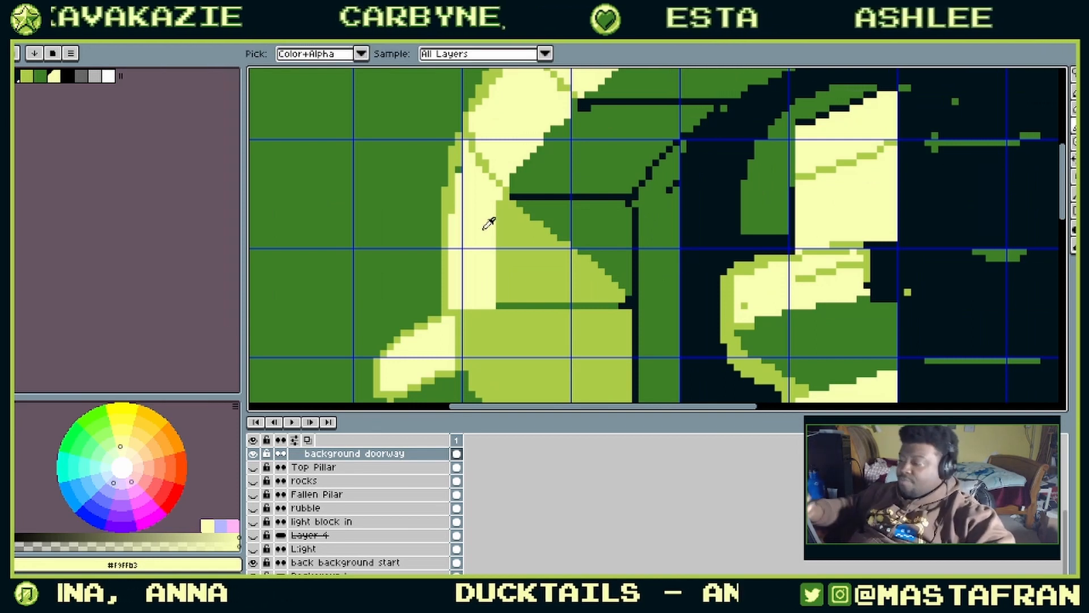
pyautogui.click(505, 203)
pyautogui.hotkey('ctrl', 'z')
pyautogui.press('b')
pyautogui.moveTo(499, 305); pyautogui.dragTo(501, 211)
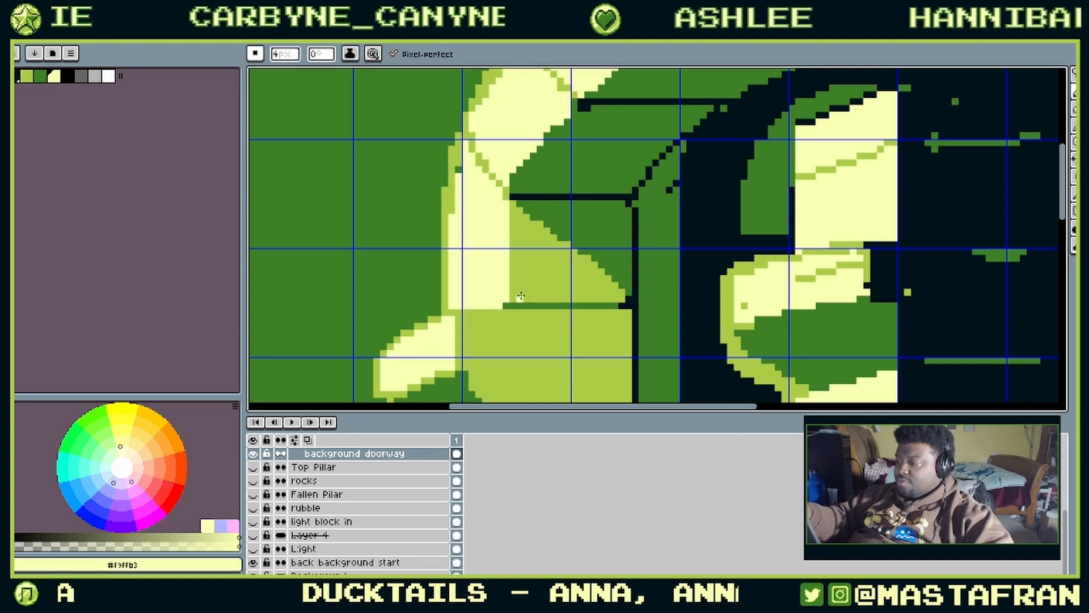
pyautogui.moveTo(512, 290); pyautogui.dragTo(604, 299)
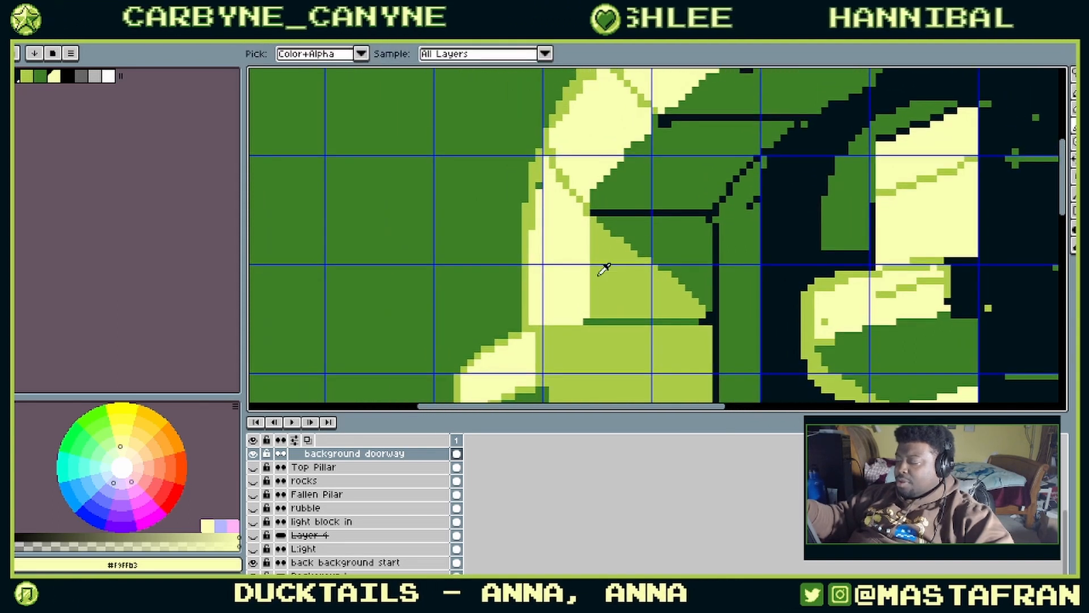
# Step: Shift the upper column's dark #00131a corner line inward, cover the old line in mid-green, and narrow the pale-yellow strip with light-green #abcc47
pyautogui.moveTo(777, 261); pyautogui.dragTo(759, 224)
pyautogui.keyDown('alt'); pyautogui.click(699, 256); pyautogui.keyUp('alt')
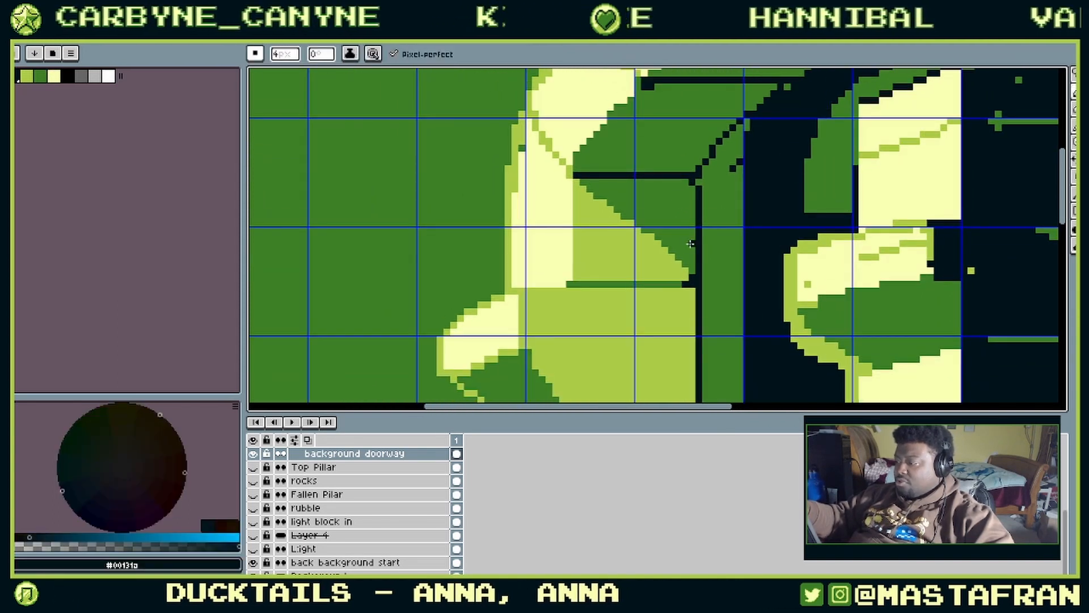
pyautogui.keyDown('alt'); pyautogui.click(581, 196); pyautogui.keyUp('alt')
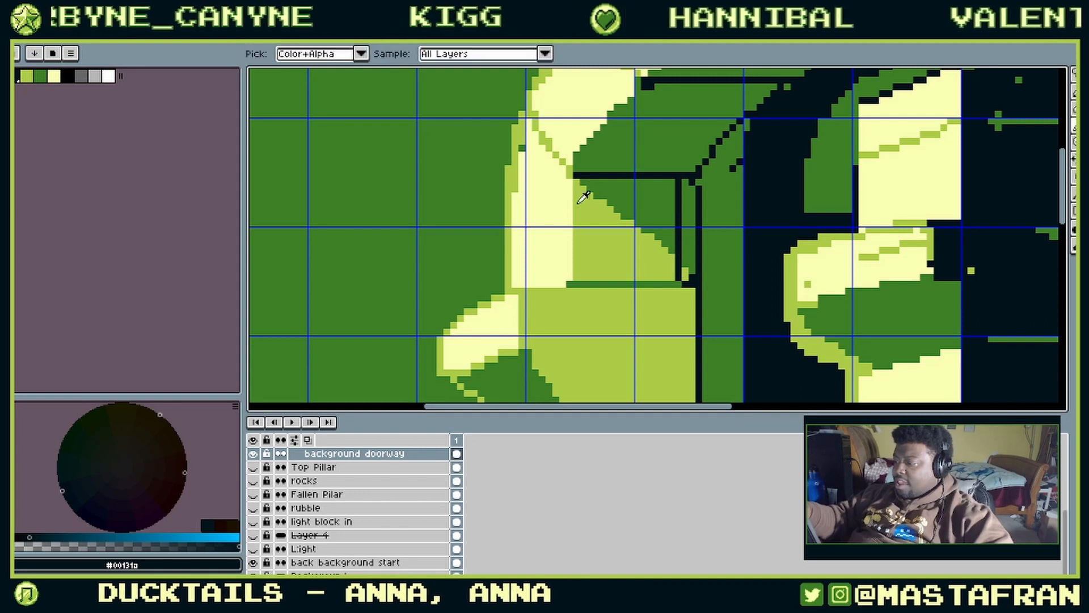
pyautogui.moveTo(569, 173); pyautogui.dragTo(563, 205)
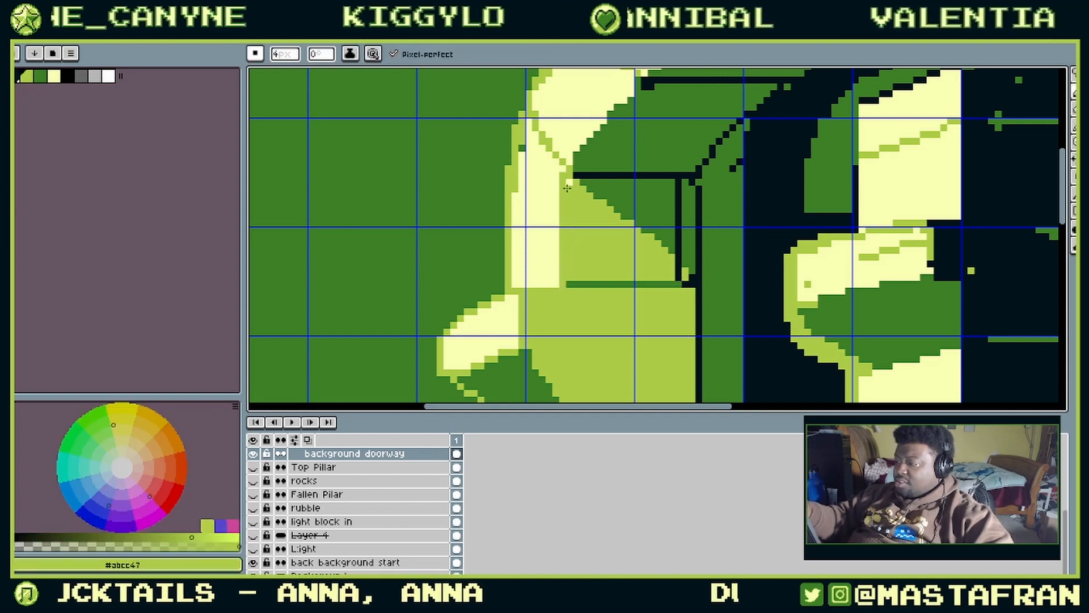
pyautogui.press('alt')
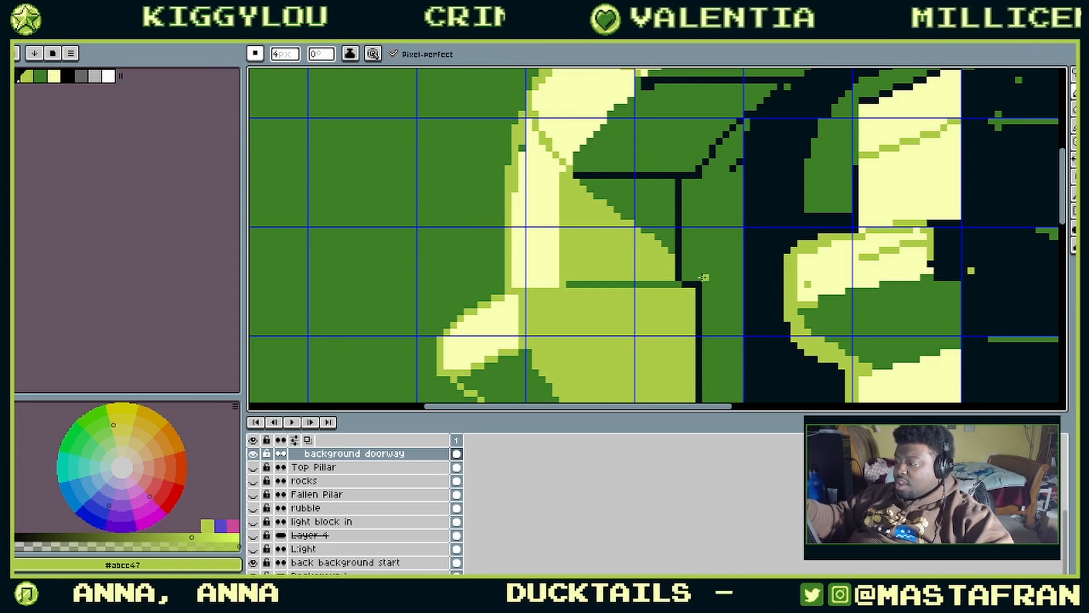
# Step: Paint small dark #00131a chips above the lowest stone joint and below the middle joint on the arch's green underside
pyautogui.moveTo(752, 190); pyautogui.dragTo(625, 281)
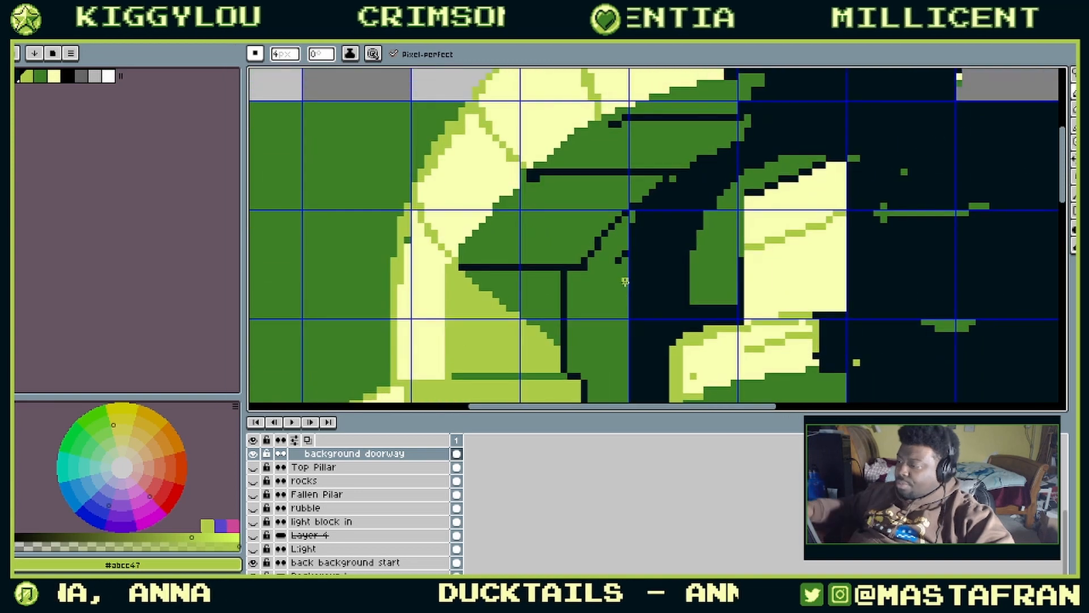
pyautogui.scroll(-2, 625, 282)
pyautogui.scroll(-1, 641, 269)
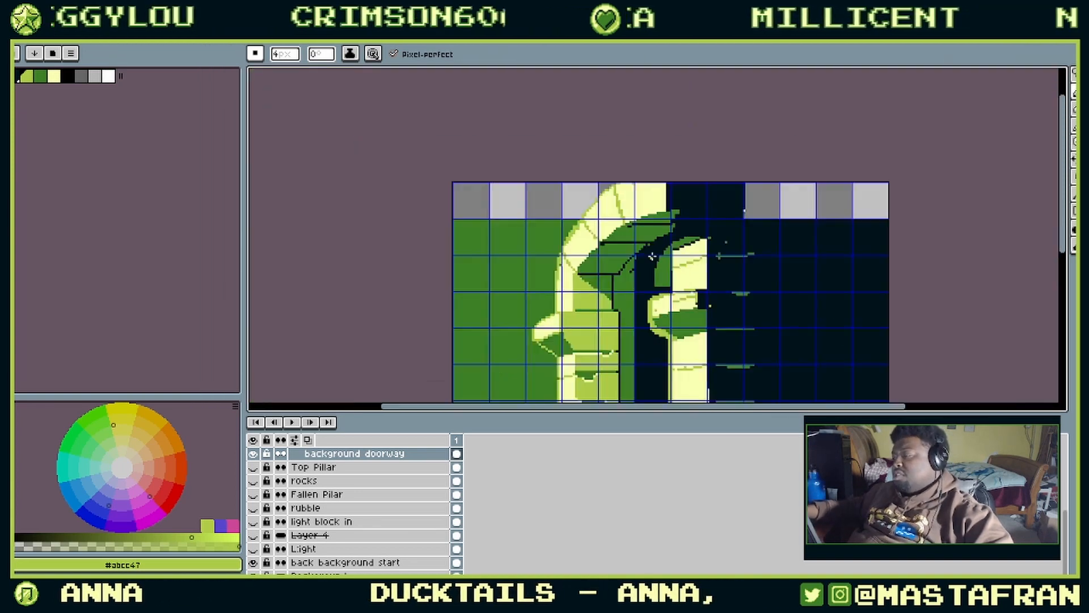
pyautogui.scroll(-1, 620, 287)
pyautogui.scroll(2, 620, 286)
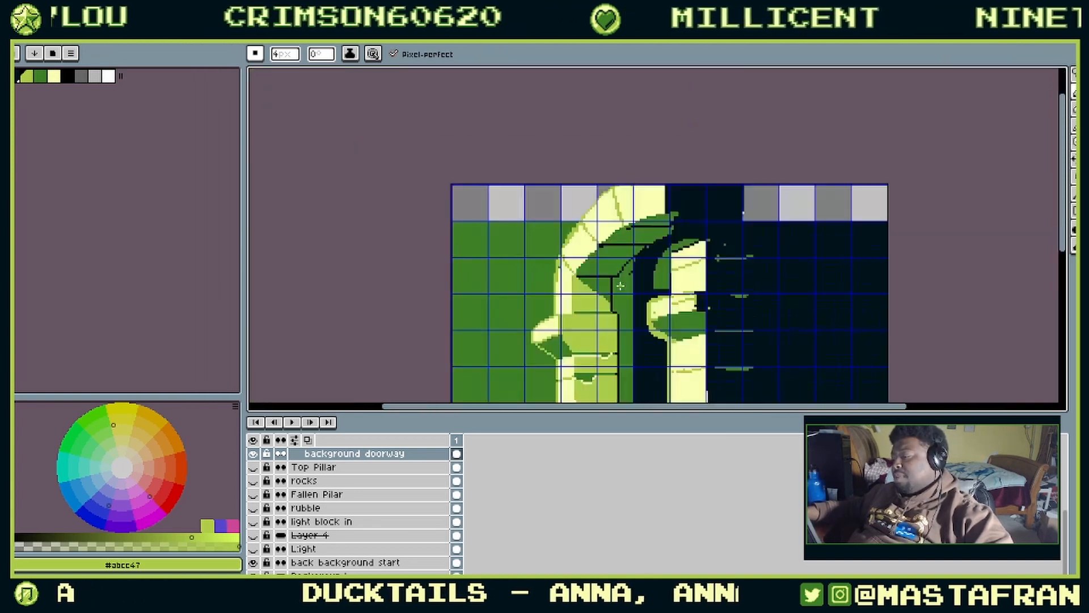
pyautogui.scroll(1, 620, 286)
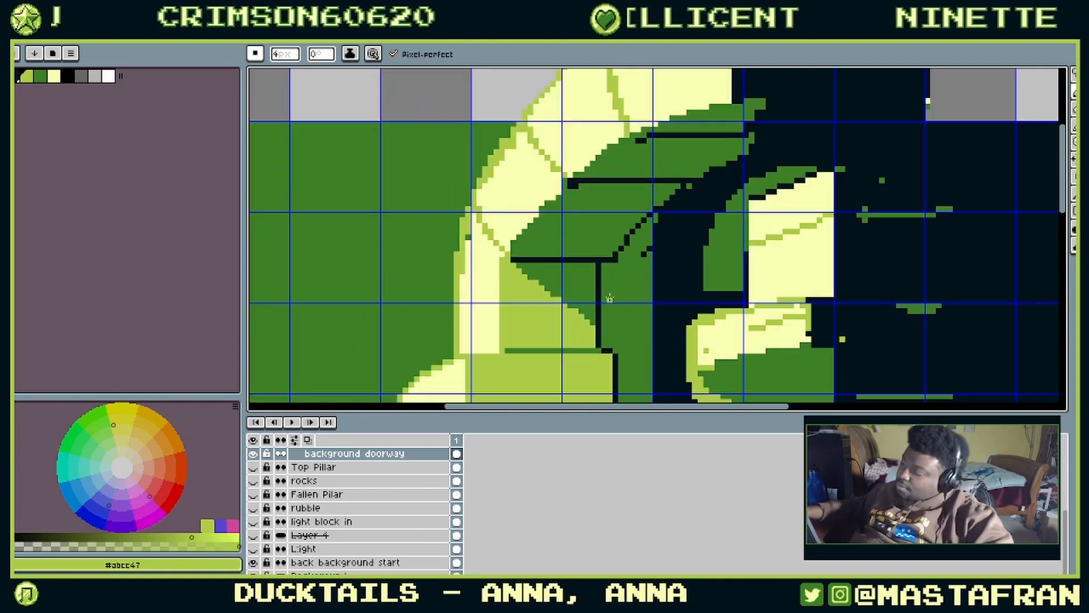
pyautogui.keyDown('alt'); pyautogui.click(541, 255); pyautogui.keyUp('alt')
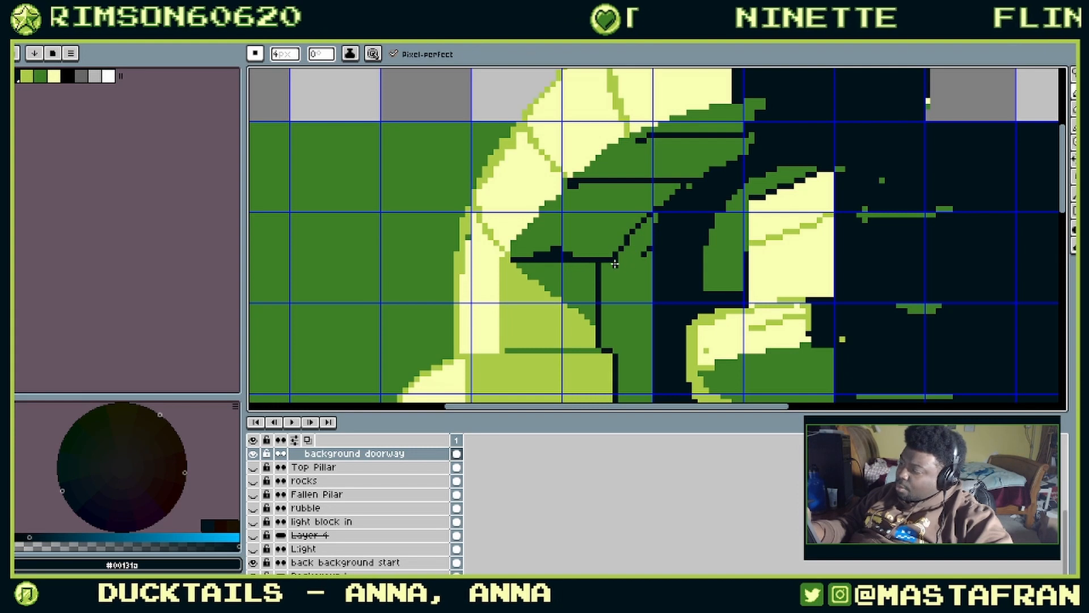
pyautogui.moveTo(616, 275); pyautogui.dragTo(581, 336)
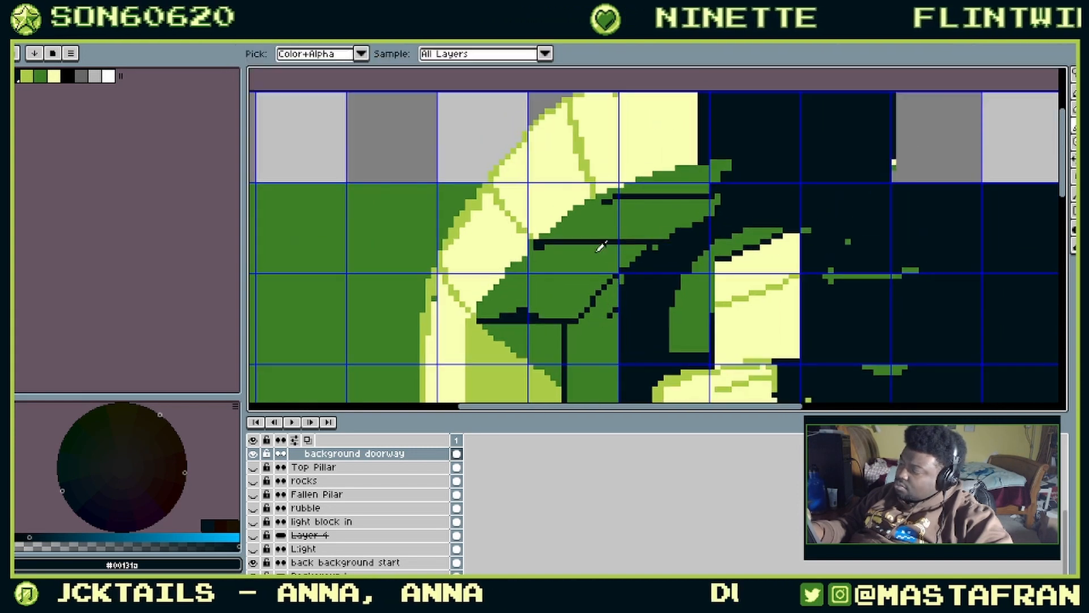
pyautogui.moveTo(580, 247); pyautogui.dragTo(596, 252)
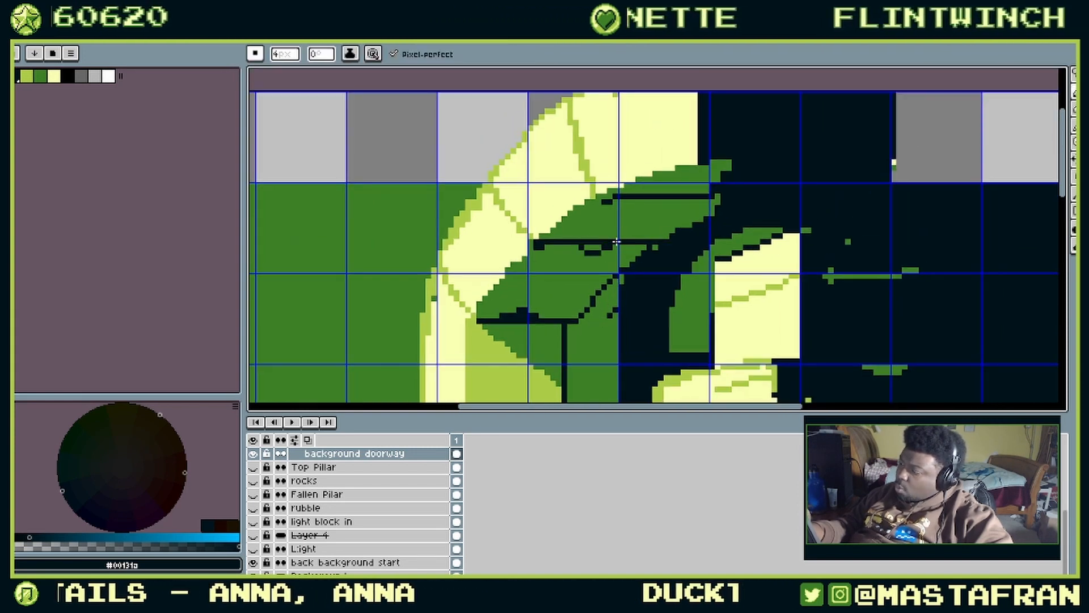
# Step: Add a light-green #abcc47 fleck inside the middle joint's chip and extend the chip above the joint in dark #00131a
pyautogui.press('alt')
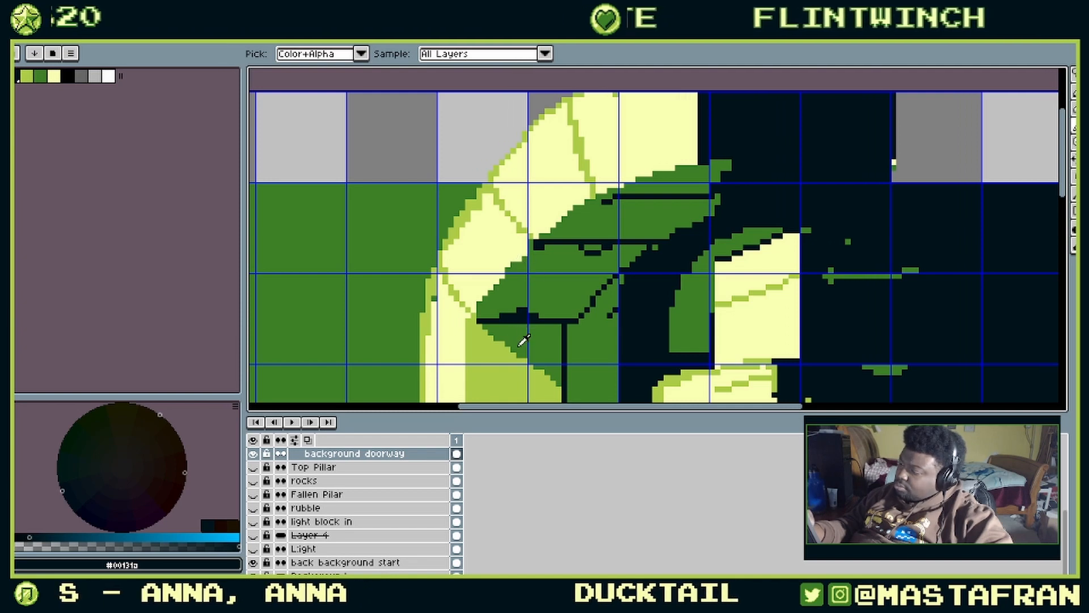
pyautogui.click(494, 359)
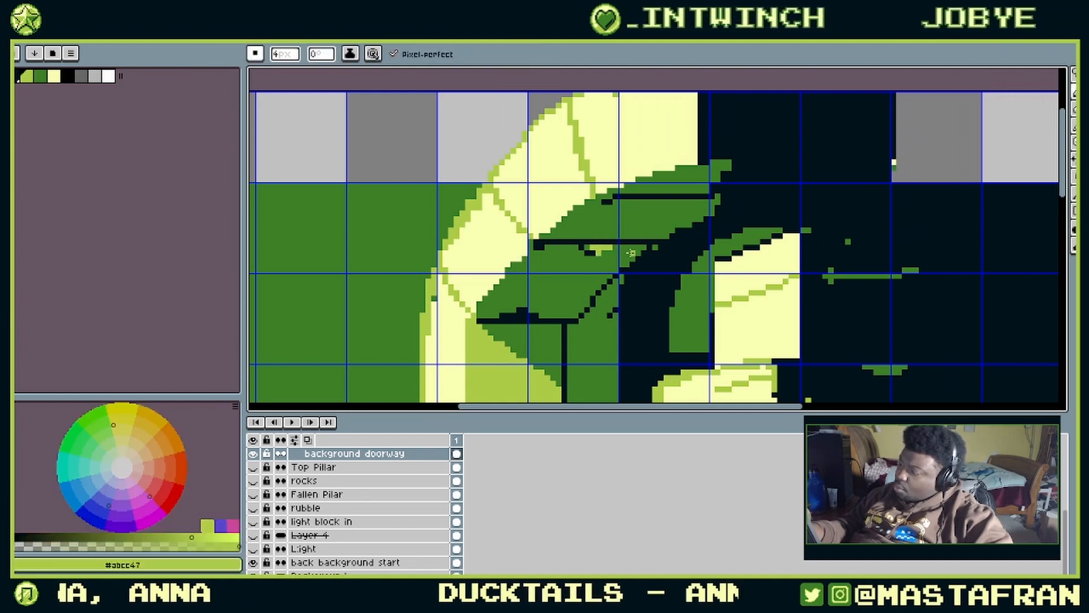
pyautogui.keyDown('alt'); pyautogui.click(591, 250); pyautogui.keyUp('alt')
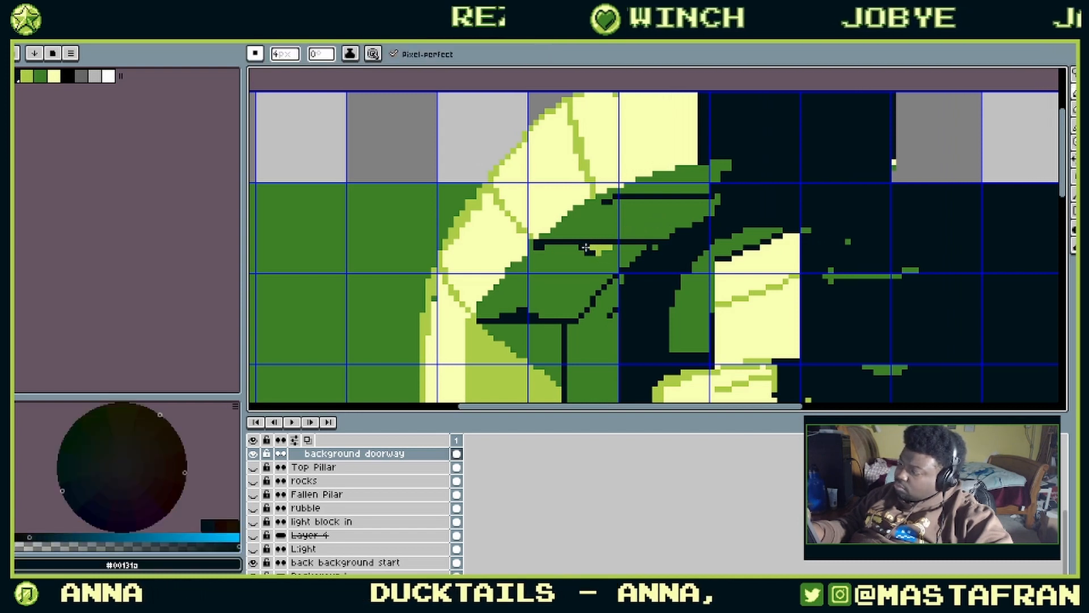
pyautogui.keyDown('alt'); pyautogui.click(589, 249); pyautogui.keyUp('alt')
pyautogui.keyDown('alt'); pyautogui.click(593, 254); pyautogui.keyUp('alt')
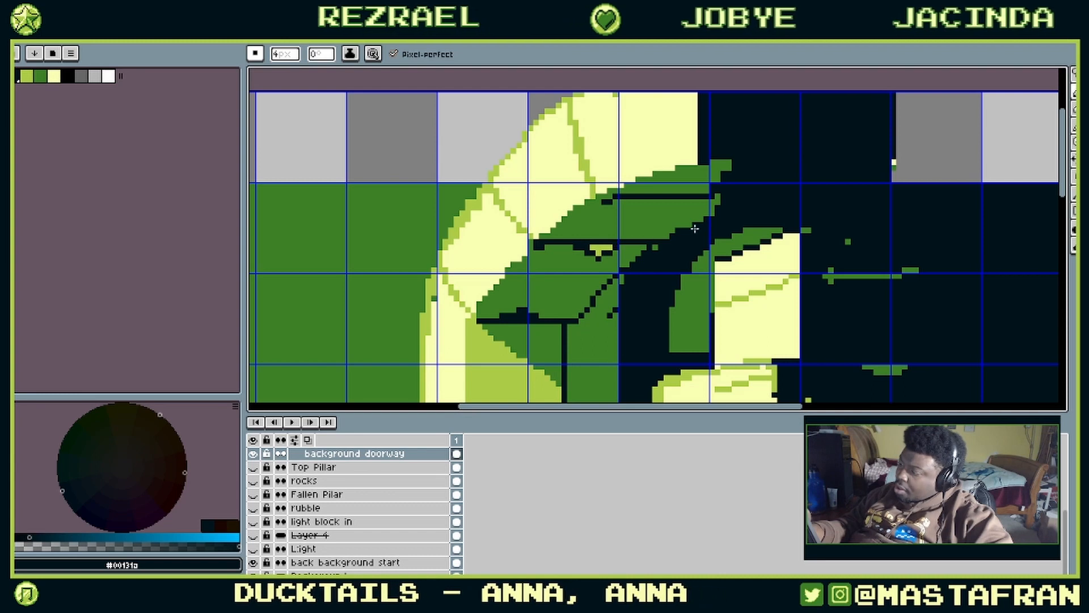
pyautogui.keyDown('alt'); pyautogui.click(600, 258); pyautogui.keyUp('alt')
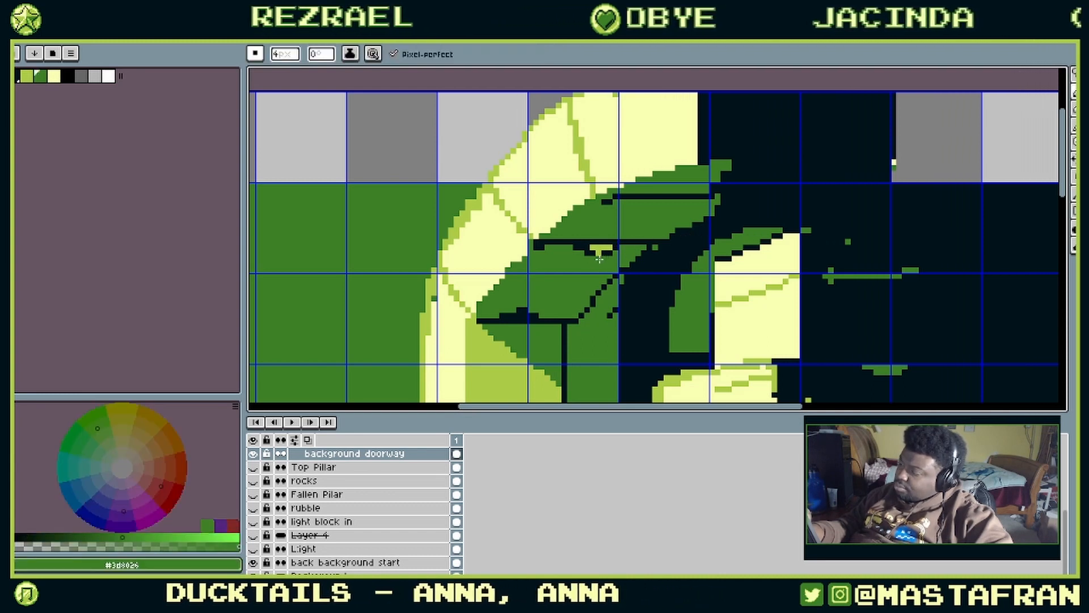
pyautogui.keyDown('alt'); pyautogui.click(655, 247); pyautogui.keyUp('alt')
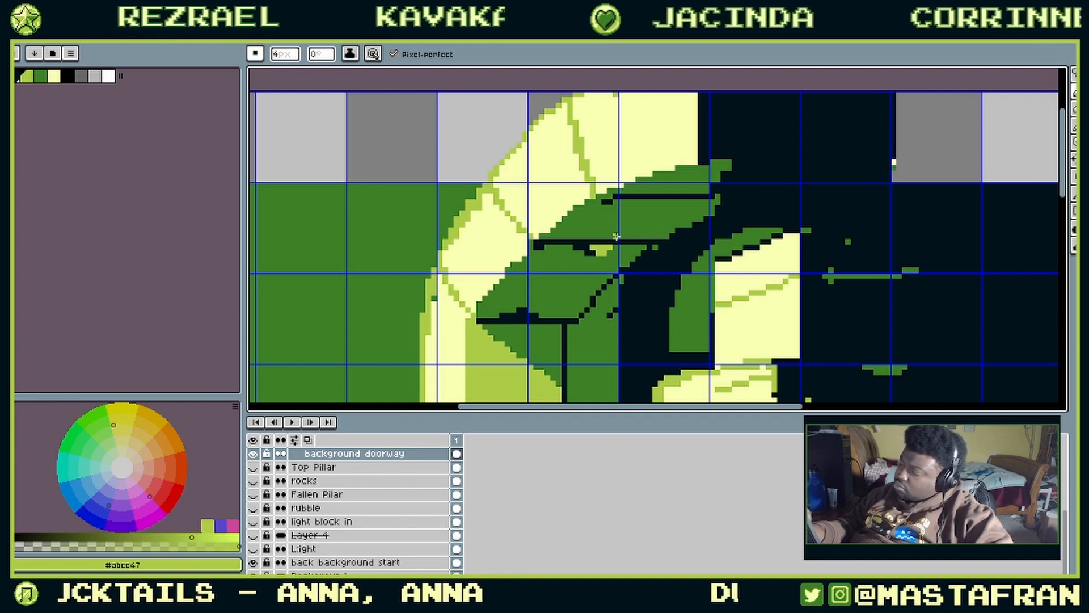
pyautogui.press('alt')
pyautogui.keyDown('alt'); pyautogui.click(591, 237); pyautogui.keyUp('alt')
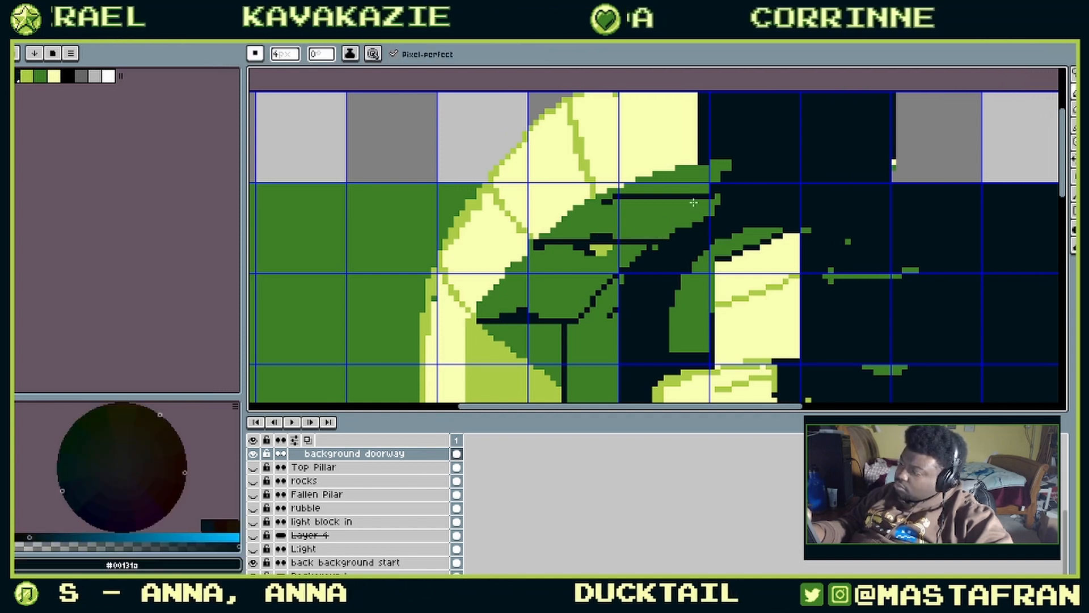
# Step: Add a light-green #abcc47 fleck beside the lowest joint's chip and highlight lines directly above the arch's middle and top joints
pyautogui.moveTo(617, 273); pyautogui.dragTo(692, 214)
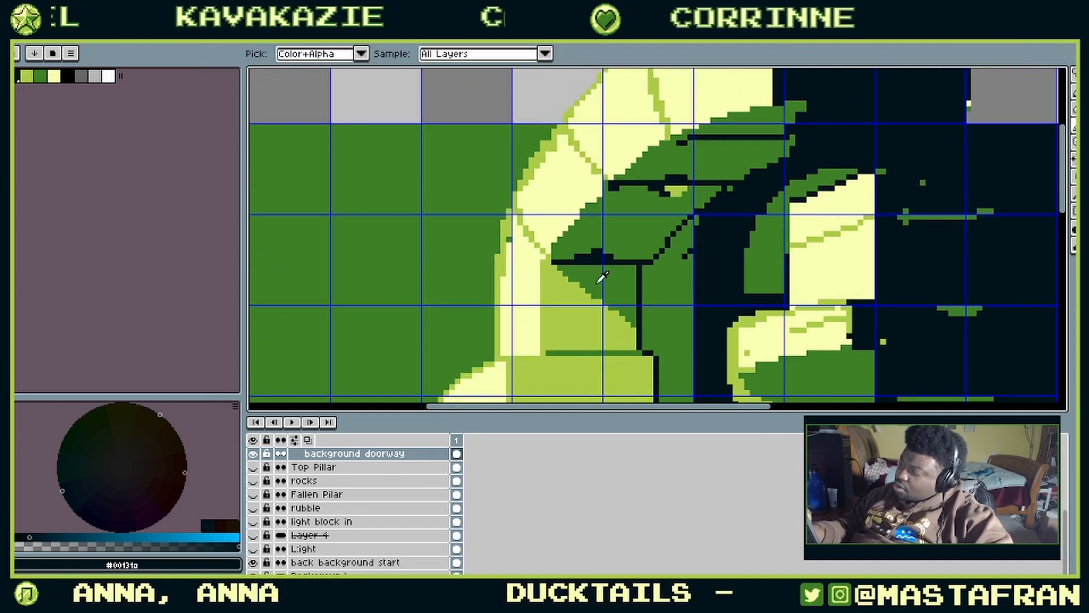
pyautogui.keyDown('alt'); pyautogui.click(595, 306); pyautogui.keyUp('alt')
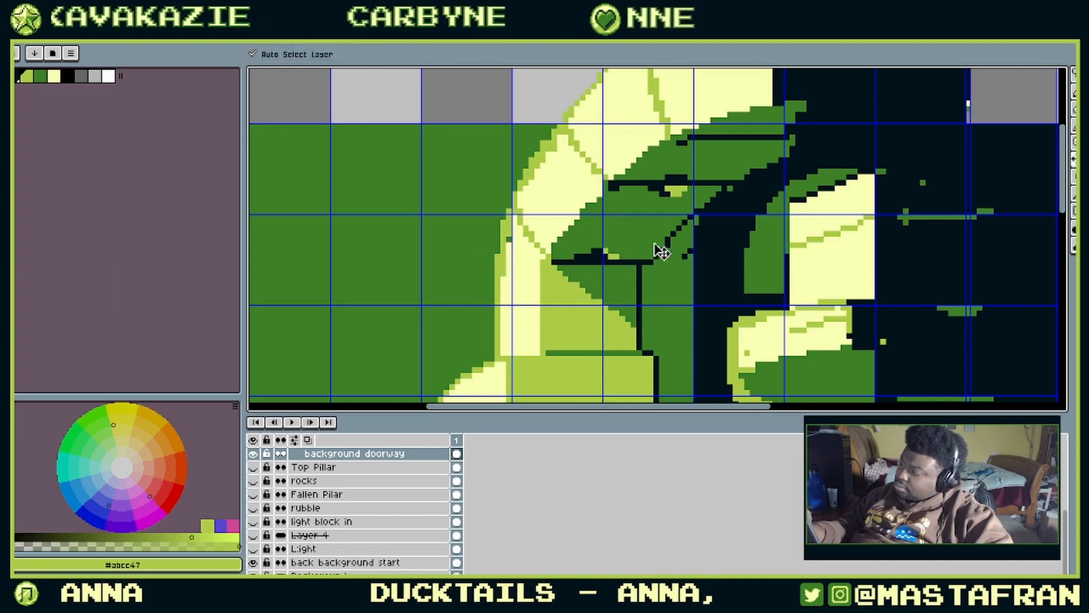
pyautogui.moveTo(731, 206); pyautogui.dragTo(623, 285)
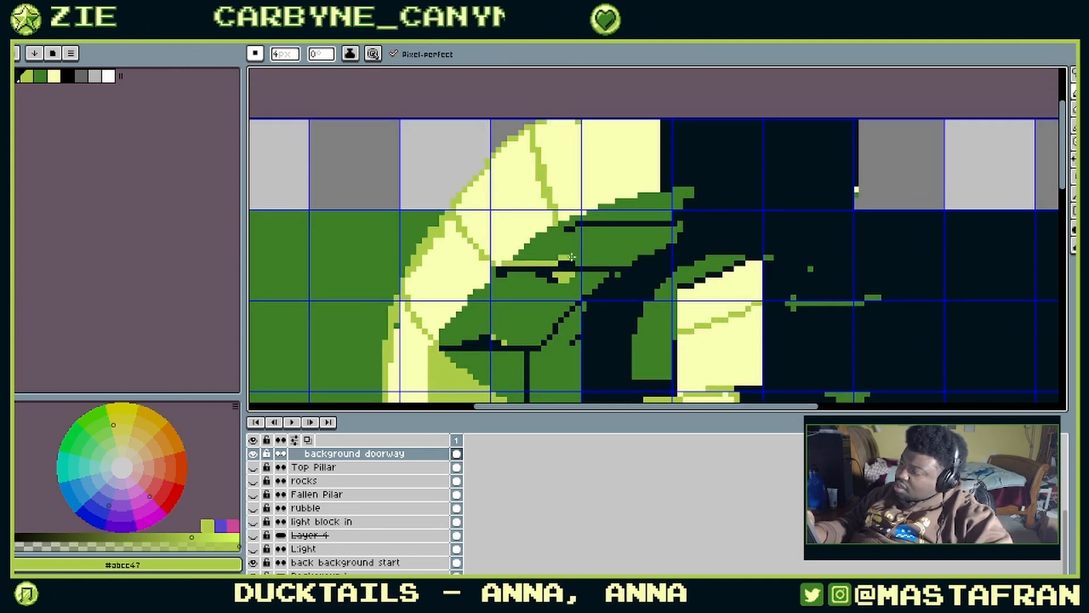
pyautogui.moveTo(577, 263); pyautogui.dragTo(631, 265)
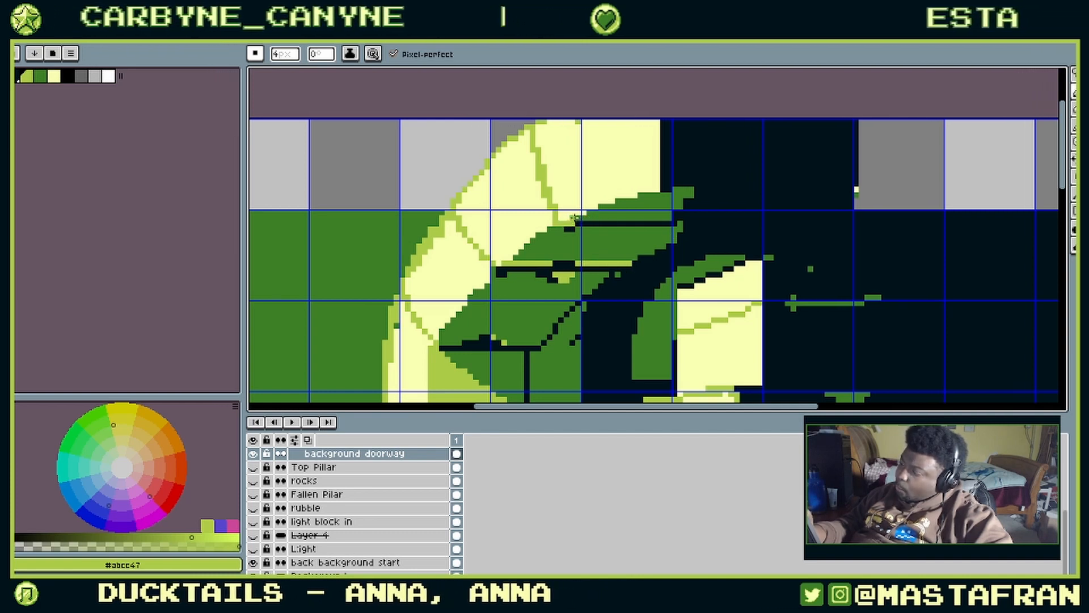
pyautogui.moveTo(584, 216); pyautogui.dragTo(673, 216)
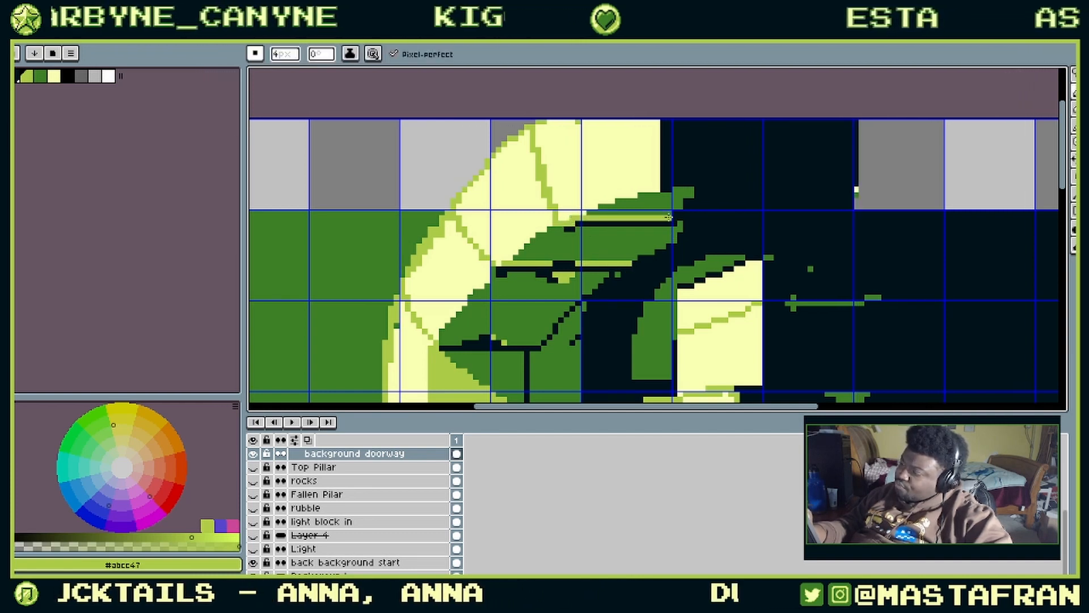
# Step: Touch up the arch's edge around the top joint's outer end with pale-yellow #f9ffb3 and mid-green #3d8026
pyautogui.moveTo(610, 264); pyautogui.dragTo(700, 178)
pyautogui.moveTo(643, 243); pyautogui.dragTo(591, 342)
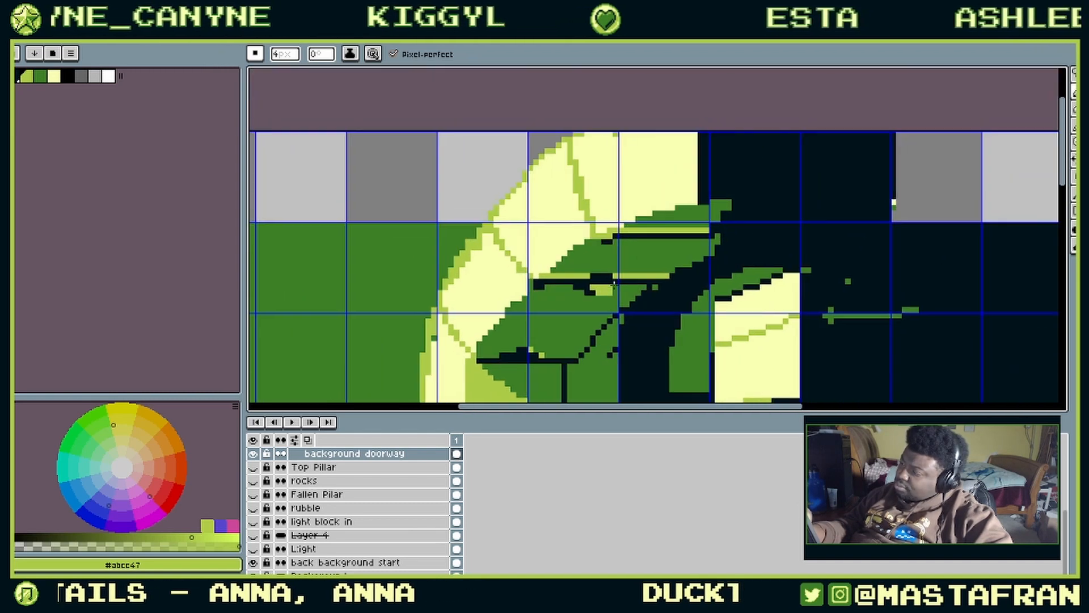
pyautogui.press('i')
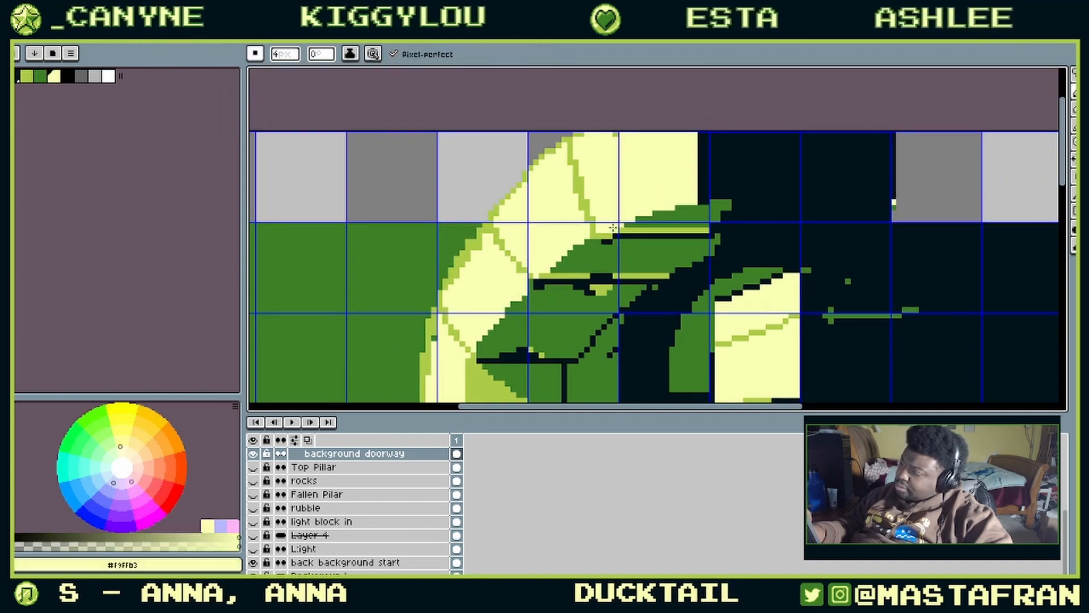
pyautogui.click(595, 240)
pyautogui.press('b')
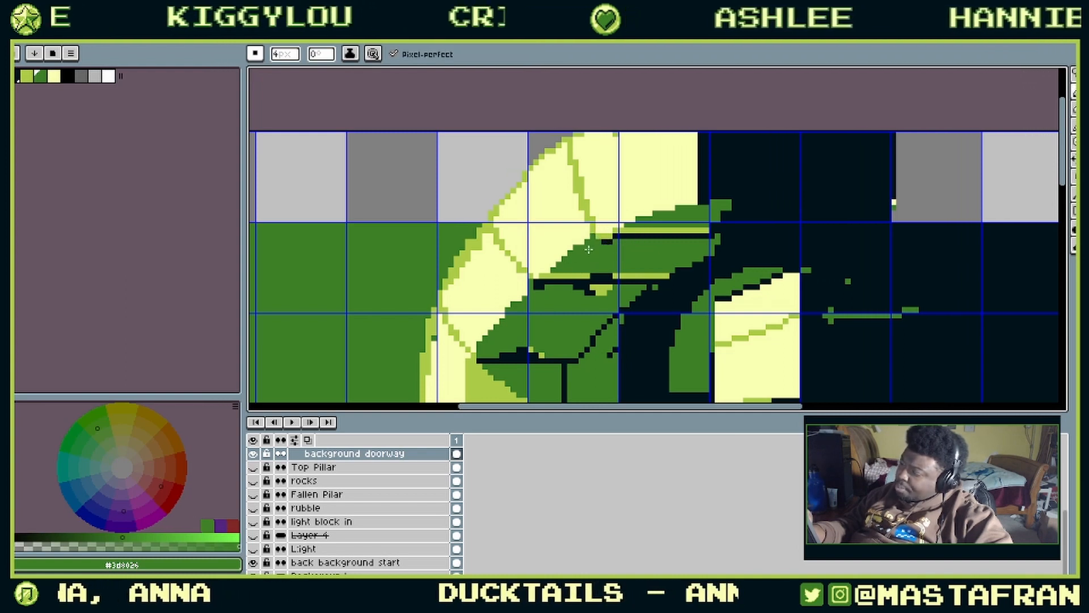
pyautogui.press('i')
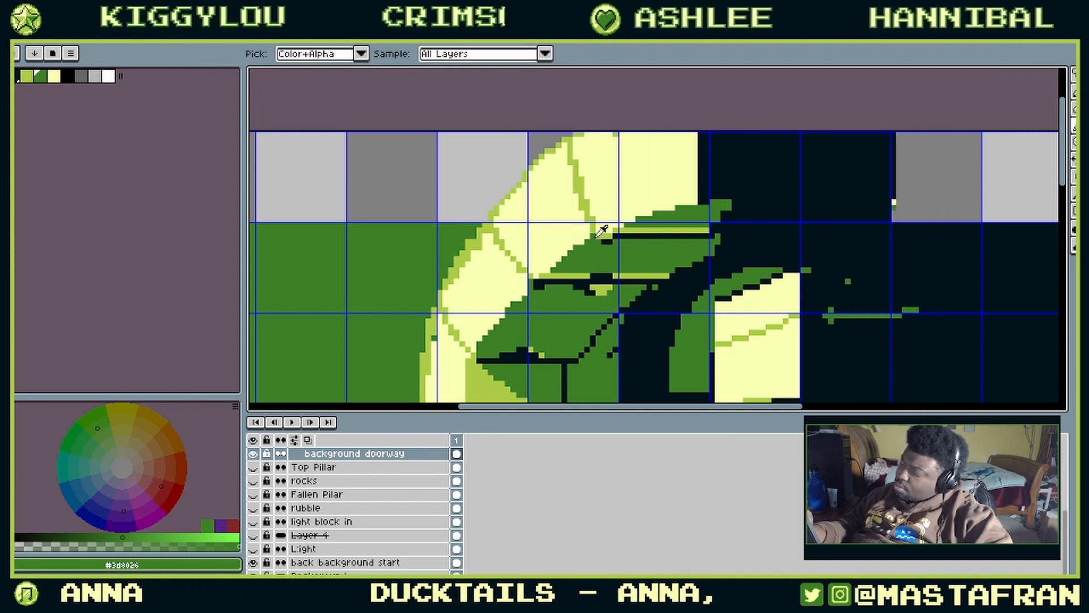
pyautogui.press('b')
# Step: Examine the left column from the arch down to its base and compare it with the whole doorway
pyautogui.moveTo(551, 381); pyautogui.dragTo(635, 221)
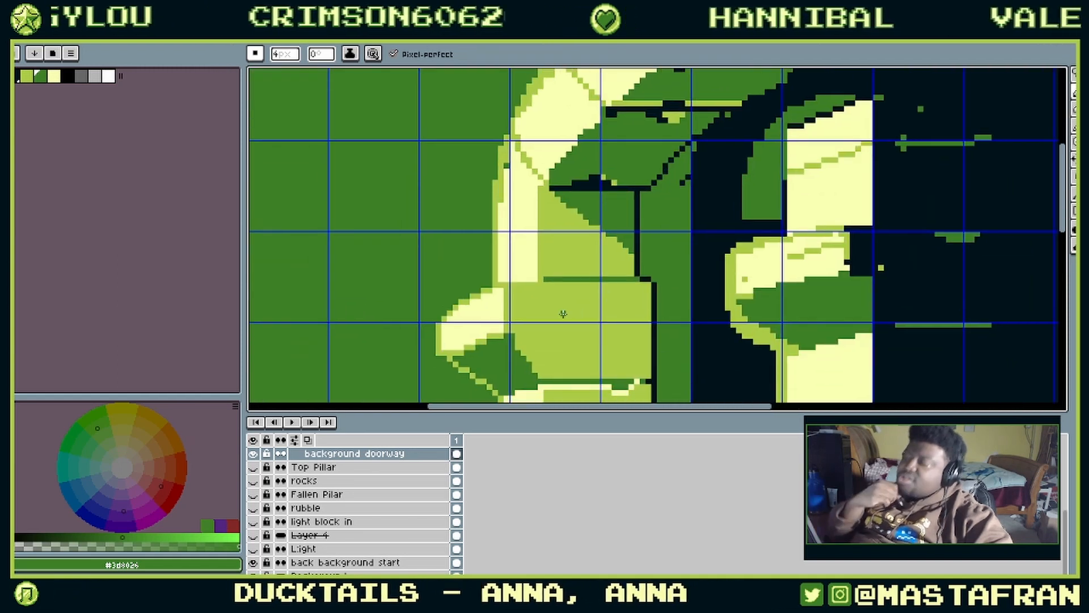
pyautogui.scroll(4, 695, 219)
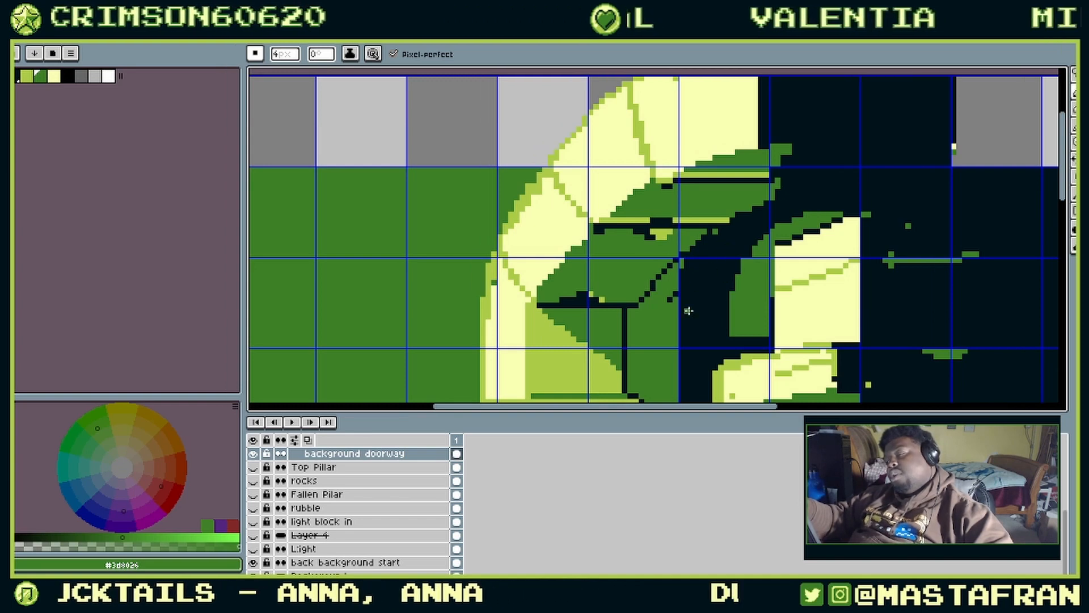
pyautogui.scroll(-6, 688, 310)
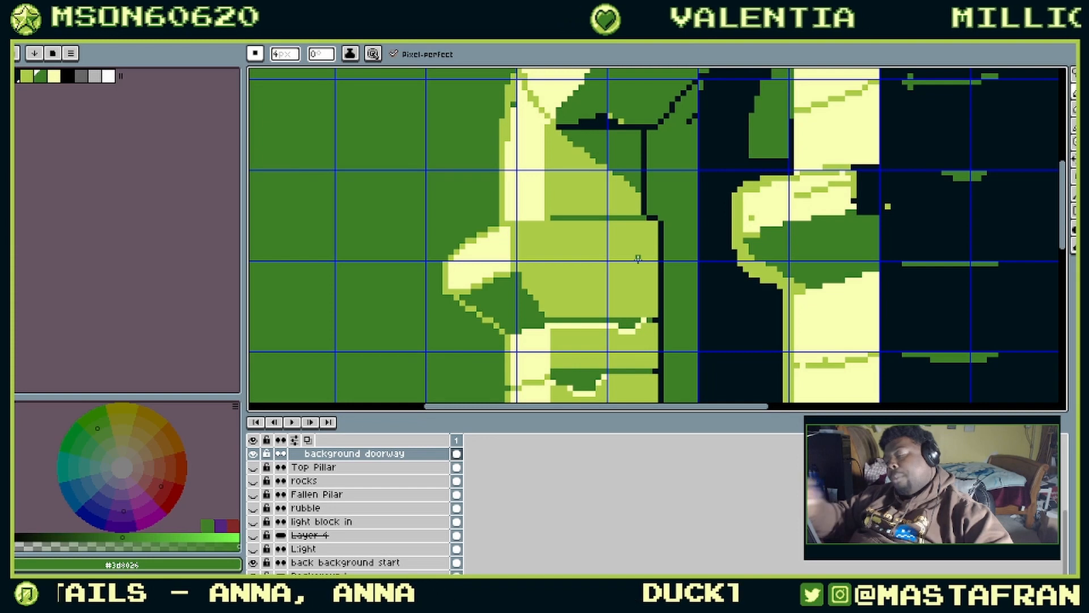
pyautogui.moveTo(595, 316); pyautogui.dragTo(801, 103)
pyautogui.scroll(-3, 801, 103)
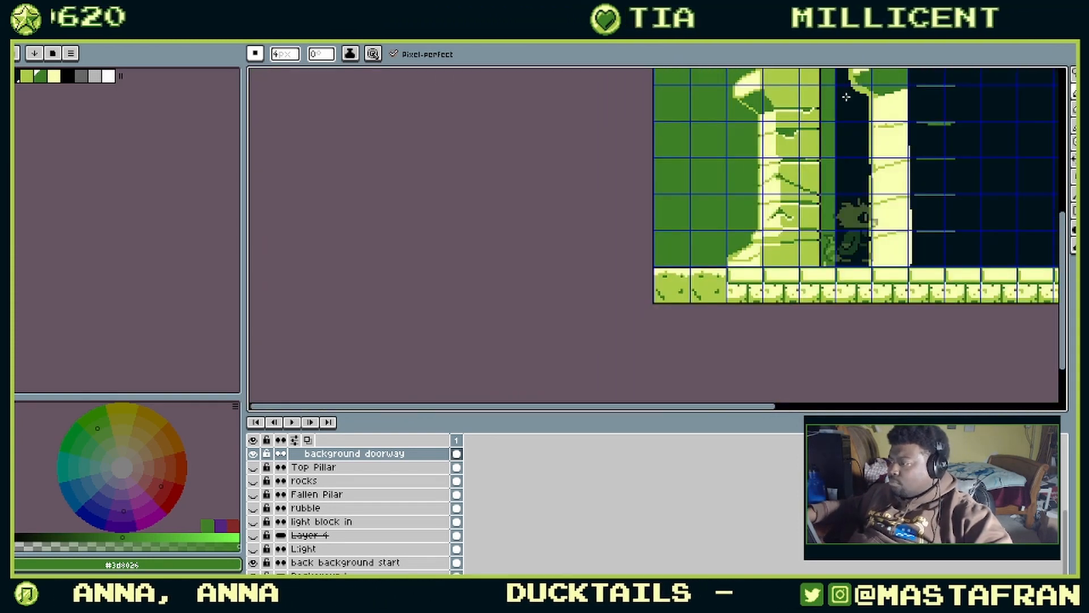
pyautogui.moveTo(802, 206); pyautogui.dragTo(749, 355)
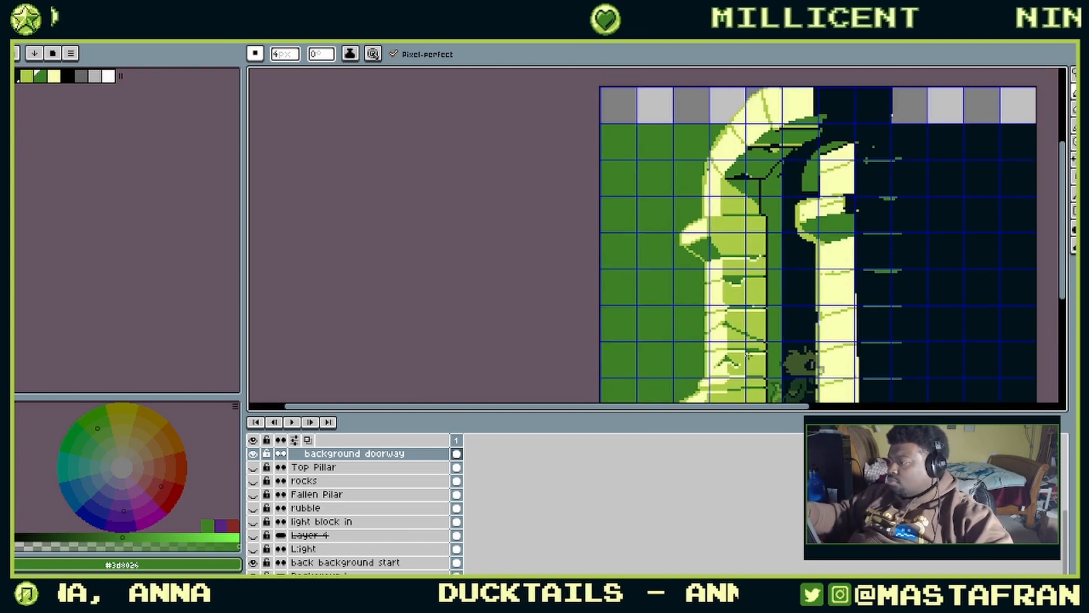
pyautogui.scroll(2, 746, 355)
pyautogui.moveTo(673, 145); pyautogui.dragTo(770, 301)
pyautogui.scroll(1, 775, 340)
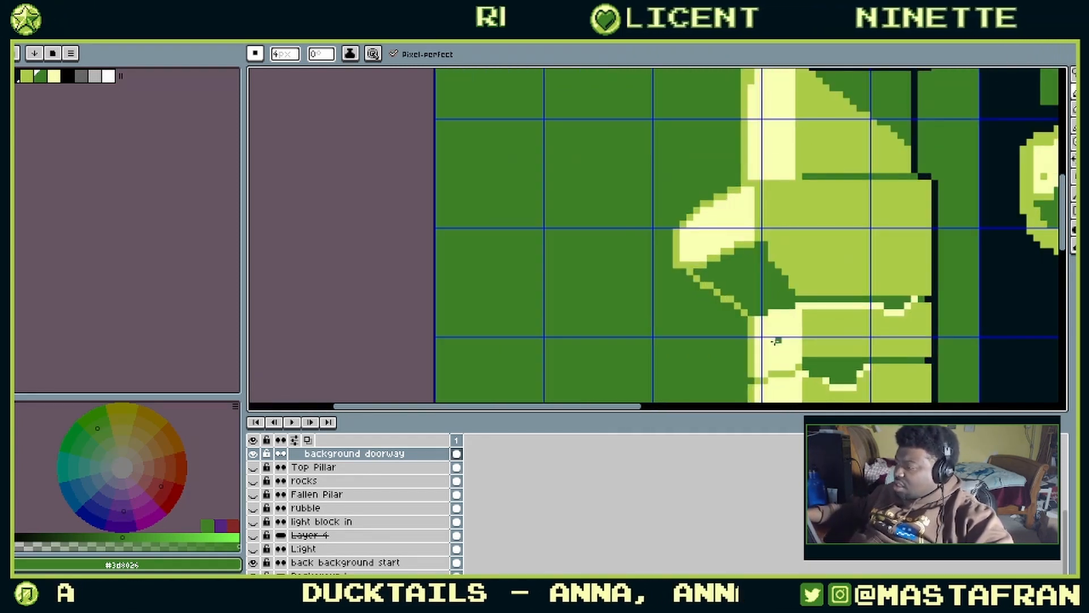
# Step: Extend the left column's protruding ledge outward with pale-yellow #f9ffb3 and outline its new outer edge in light-green #abcc47
pyautogui.keyDown('alt'); pyautogui.click(704, 225); pyautogui.keyUp('alt')
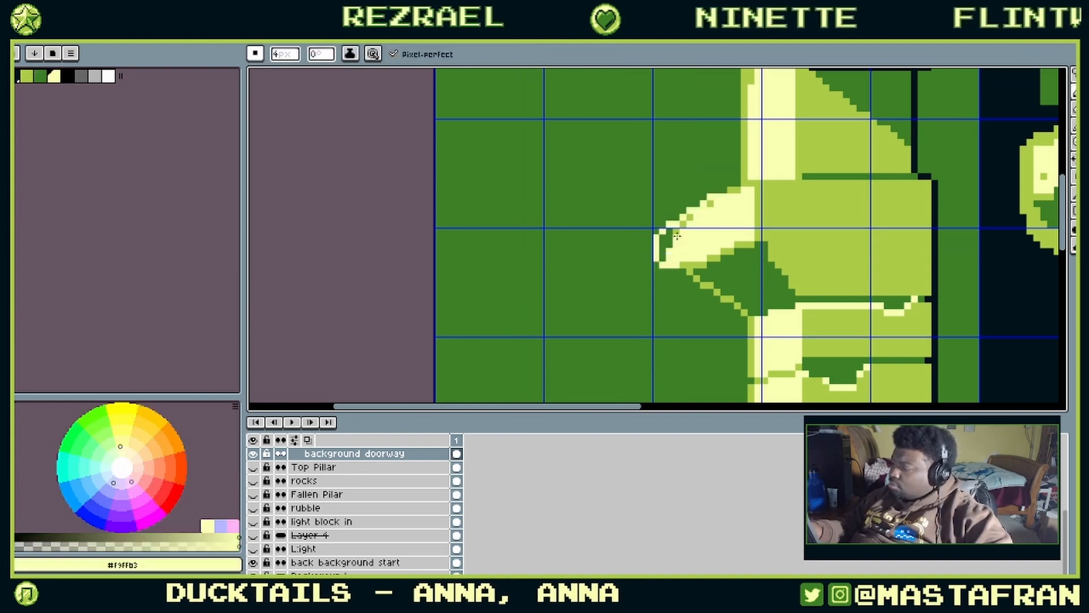
pyautogui.keyDown('alt'); pyautogui.click(732, 190); pyautogui.keyUp('alt')
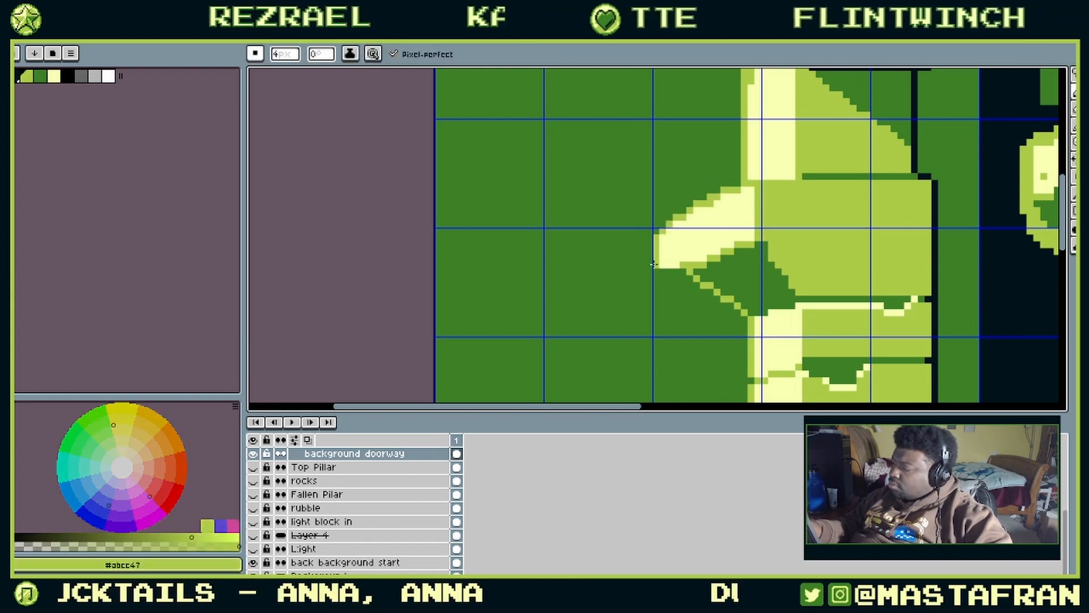
# Step: Redraw the ledge's lower outline in light-green #abcc47 from the extended tip to the column, covering the old line in mid-green #3d8026
pyautogui.keyDown('alt'); pyautogui.click(703, 275); pyautogui.keyUp('alt')
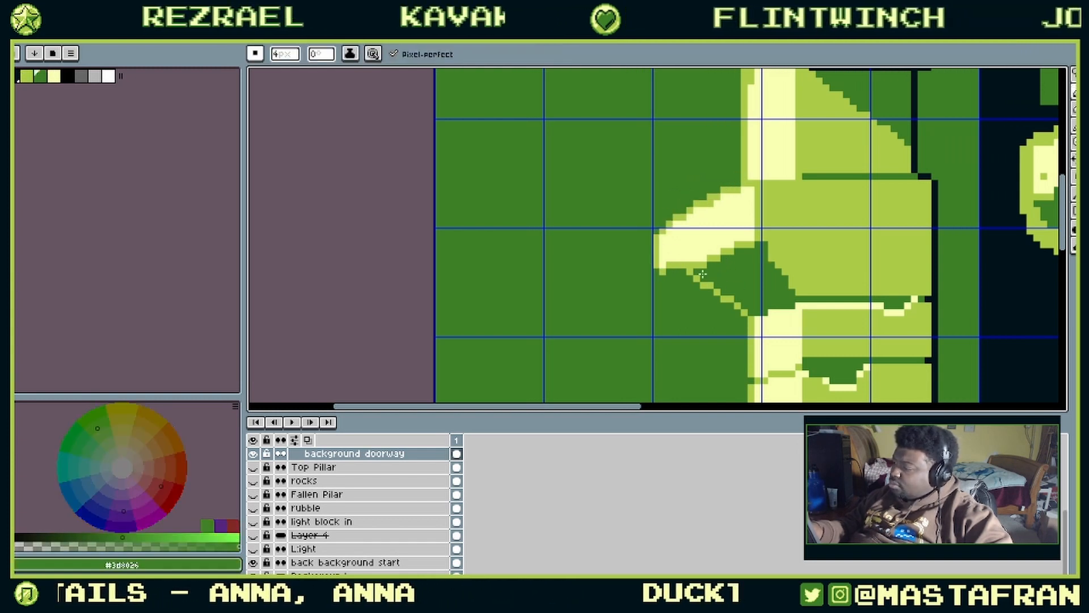
pyautogui.keyDown('alt'); pyautogui.click(708, 286); pyautogui.keyUp('alt')
pyautogui.moveTo(663, 278); pyautogui.dragTo(744, 312)
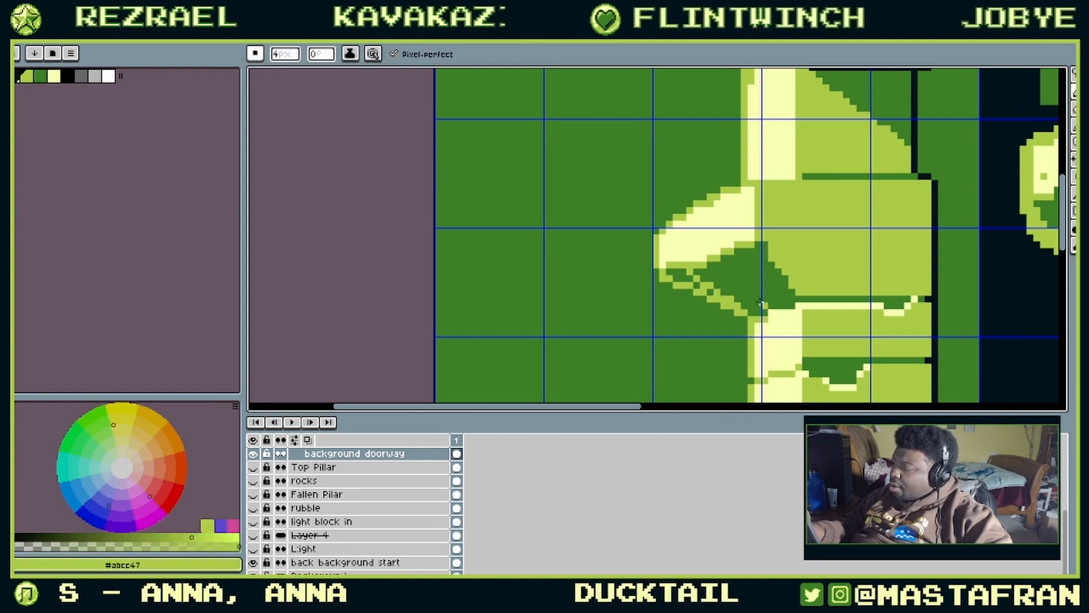
pyautogui.keyDown('alt'); pyautogui.click(708, 276); pyautogui.keyUp('alt')
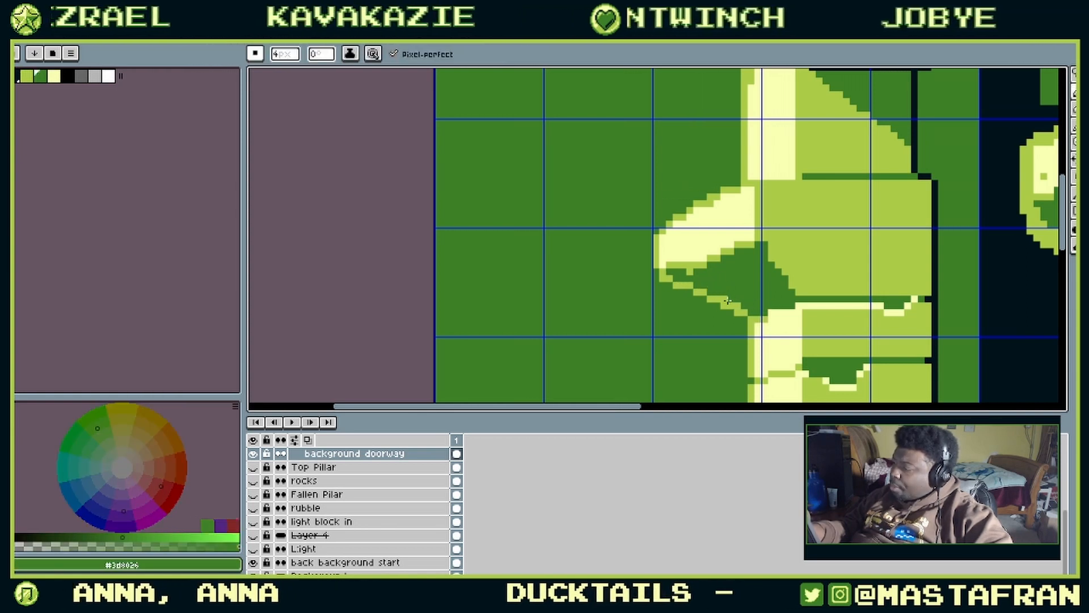
pyautogui.keyDown('alt'); pyautogui.click(705, 260); pyautogui.keyUp('alt')
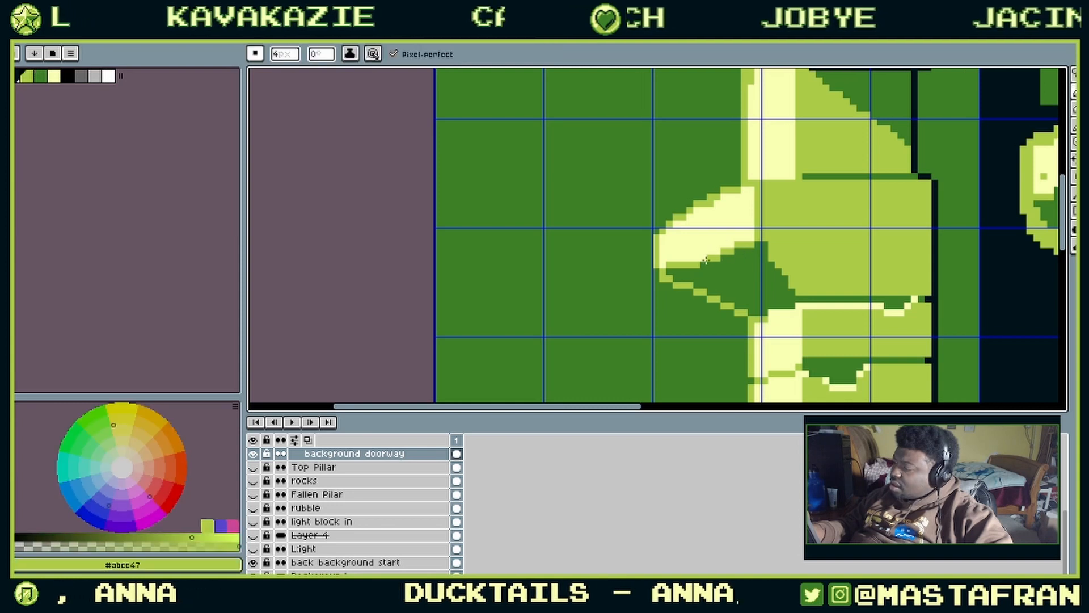
# Step: Widen the ledge's mid-green #3d8026 underside shadow across the stone into a gentler slope down to the joint
pyautogui.keyDown('alt'); pyautogui.click(754, 233); pyautogui.keyUp('alt')
pyautogui.keyDown('alt'); pyautogui.click(777, 251); pyautogui.keyUp('alt')
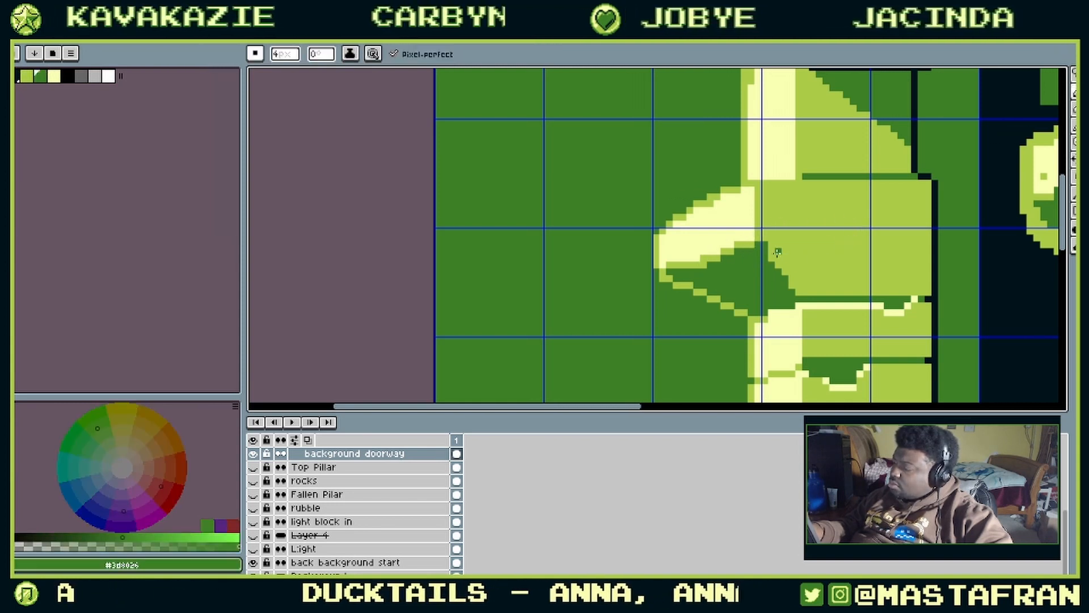
pyautogui.moveTo(821, 284)
pyautogui.mouseDown()
pyautogui.moveTo(766, 254)
pyautogui.moveTo(826, 288)
pyautogui.mouseUp()
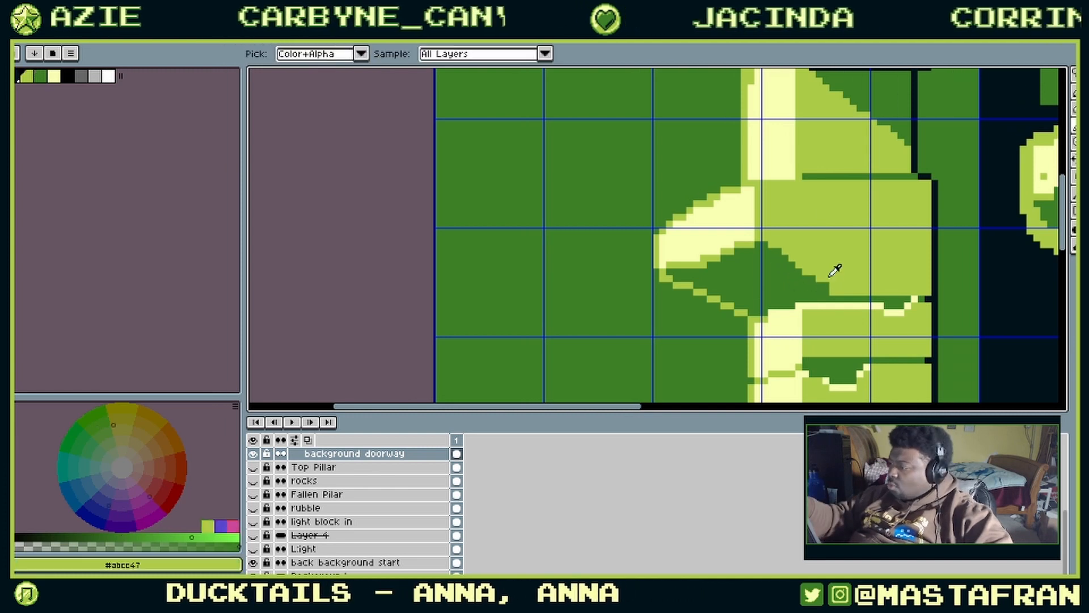
pyautogui.keyDown('alt'); pyautogui.click(834, 265); pyautogui.keyUp('alt')
# Step: Thicken the ledge's lower light-green #abcc47 outline toward the column and clean up its inner edge in mid-green #3d8026
pyautogui.moveTo(890, 244); pyautogui.dragTo(892, 162)
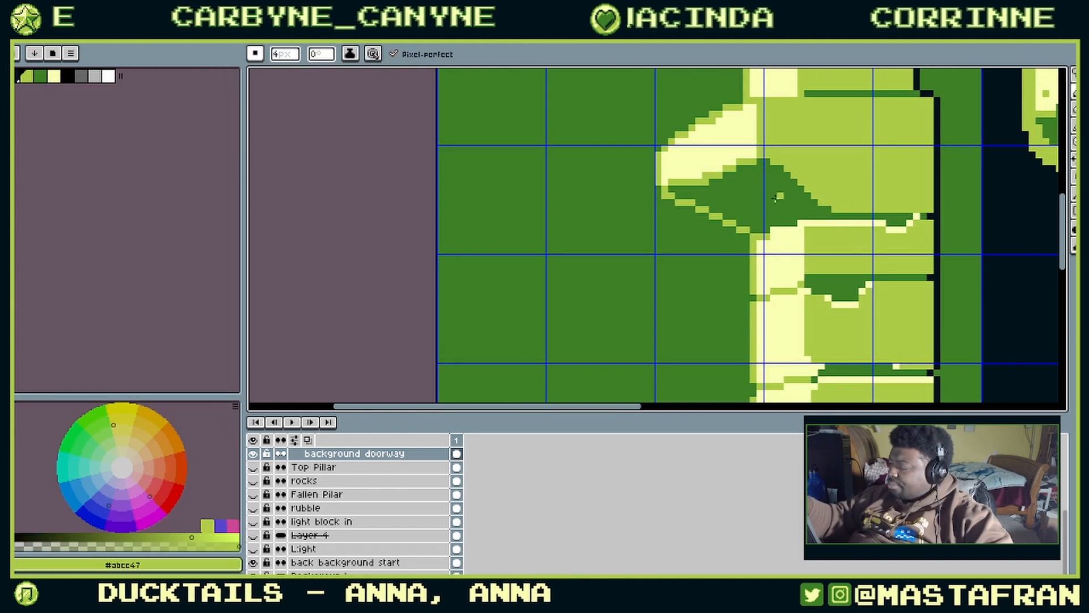
pyautogui.keyDown('alt'); pyautogui.click(757, 228); pyautogui.keyUp('alt')
pyautogui.keyDown('alt'); pyautogui.click(745, 228); pyautogui.keyUp('alt')
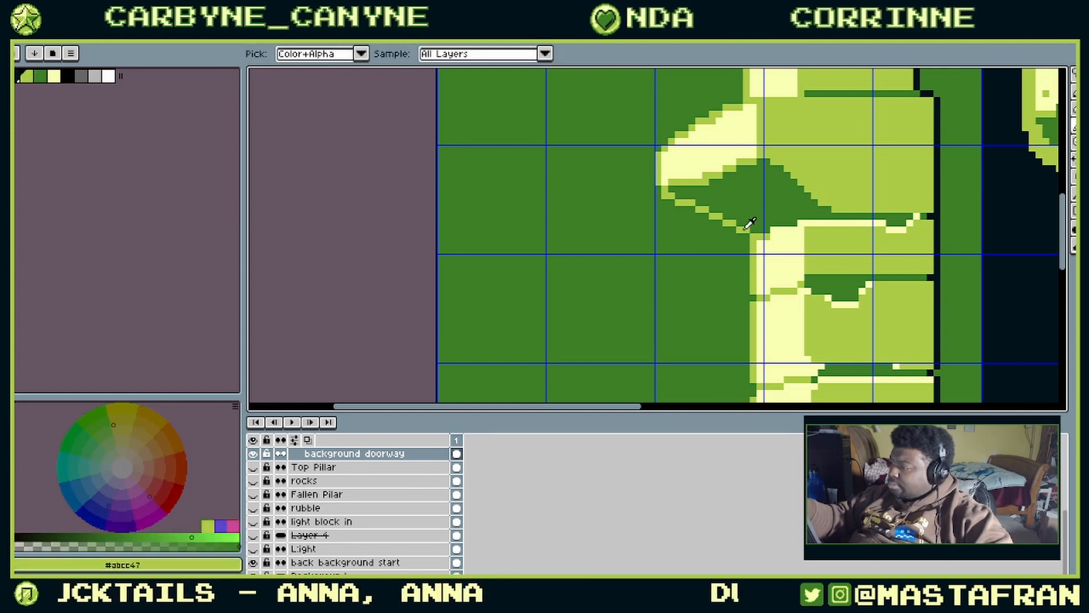
pyautogui.moveTo(747, 242)
pyautogui.mouseDown()
pyautogui.moveTo(677, 198)
pyautogui.moveTo(754, 225)
pyautogui.moveTo(739, 231)
pyautogui.moveTo(681, 194)
pyautogui.moveTo(733, 230)
pyautogui.mouseUp()
pyautogui.keyDown('alt'); pyautogui.click(719, 210); pyautogui.keyUp('alt')
pyautogui.keyDown('alt'); pyautogui.click(746, 231); pyautogui.keyUp('alt')
pyautogui.click(745, 236)
pyautogui.keyDown('alt'); pyautogui.click(745, 225); pyautogui.keyUp('alt')
pyautogui.click(746, 230)
pyautogui.keyDown('alt'); pyautogui.click(733, 235); pyautogui.keyUp('alt')
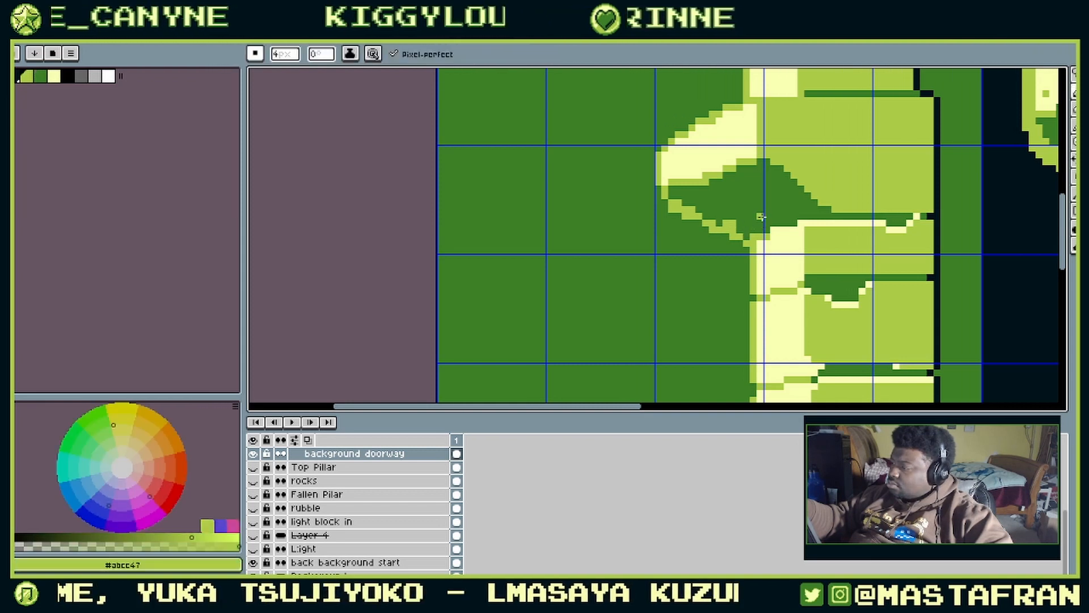
pyautogui.keyDown('alt'); pyautogui.click(731, 219); pyautogui.keyUp('alt')
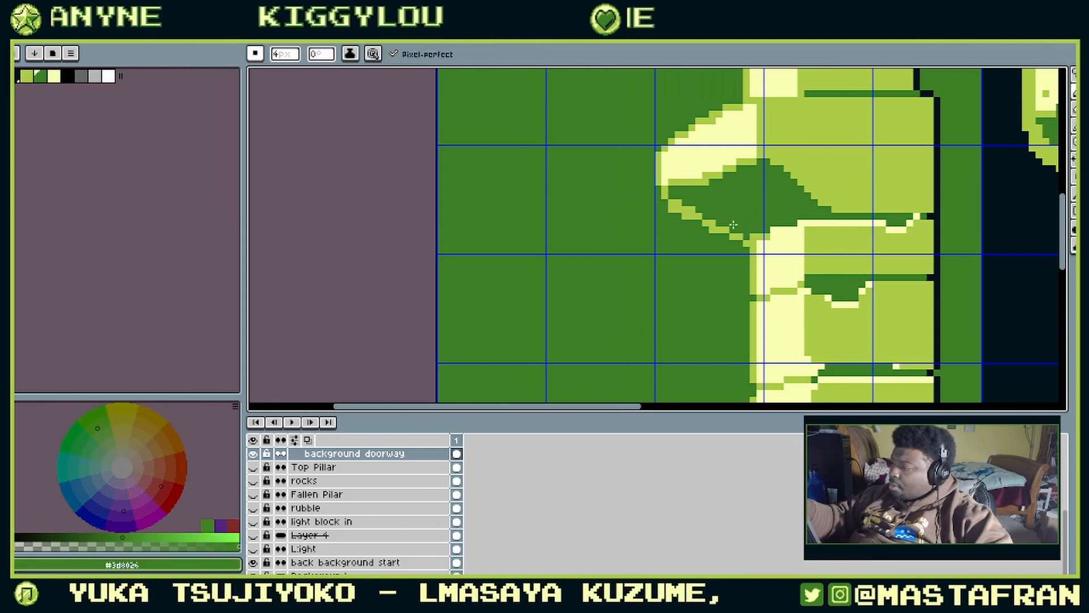
pyautogui.keyDown('alt'); pyautogui.click(668, 197); pyautogui.keyUp('alt')
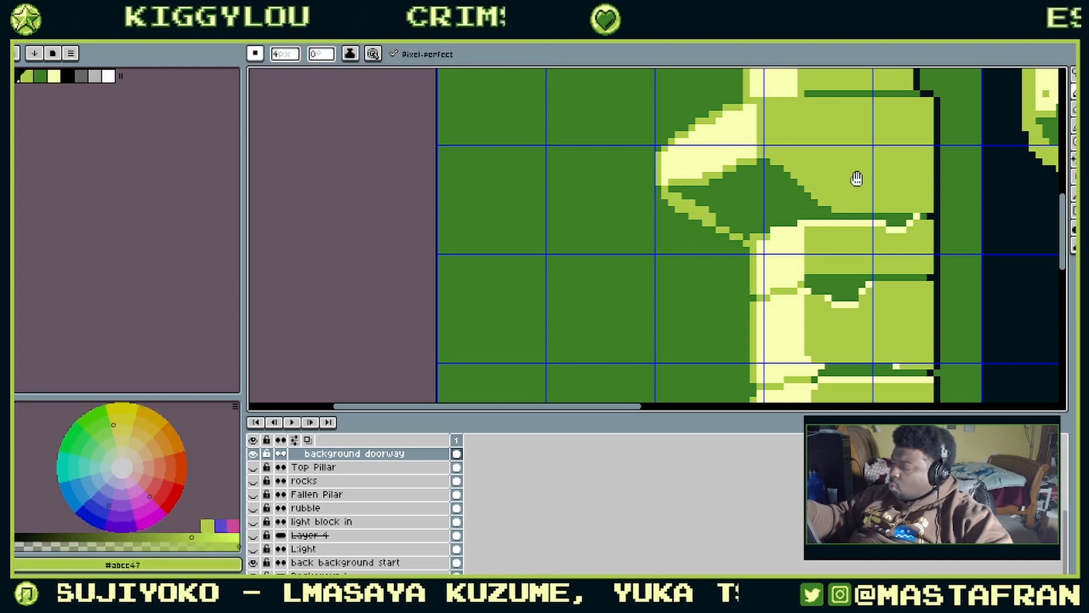
# Step: Refine the ledge's tip and underside shadow edge with pale-yellow #f9ffb3 and mid-green #3d8026 pixels
pyautogui.moveTo(857, 180); pyautogui.dragTo(760, 219)
pyautogui.scroll(-5, 767, 128)
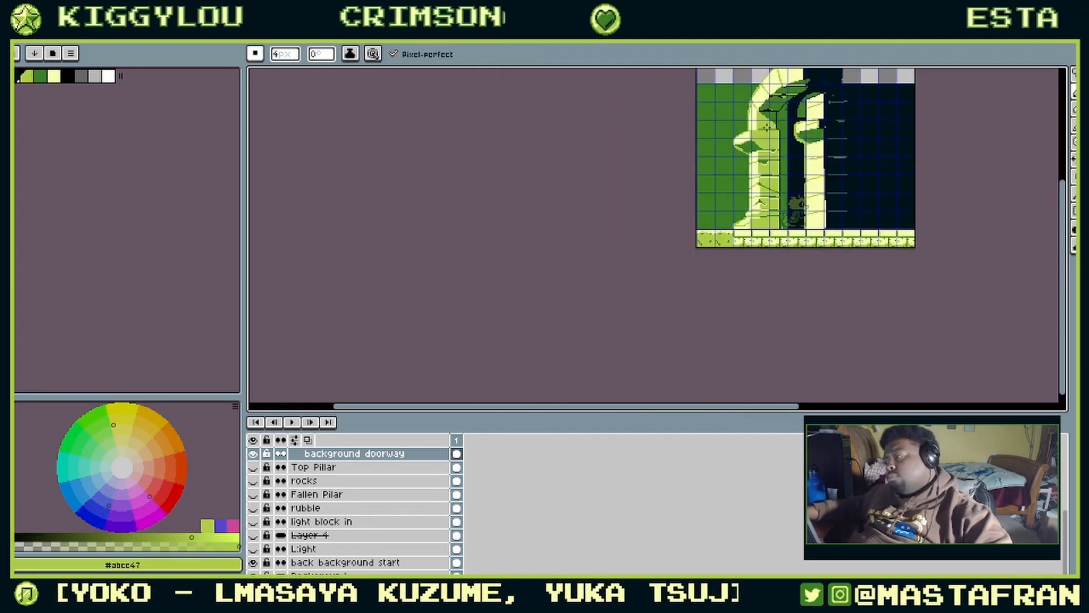
pyautogui.scroll(3, 771, 126)
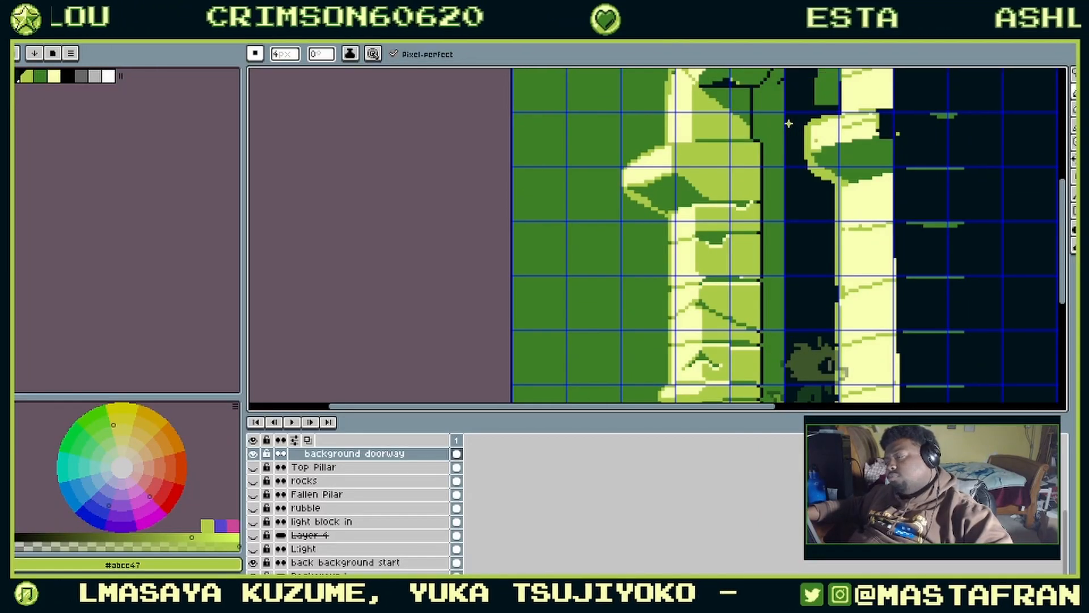
pyautogui.keyDown('alt'); pyautogui.click(662, 169); pyautogui.keyUp('alt')
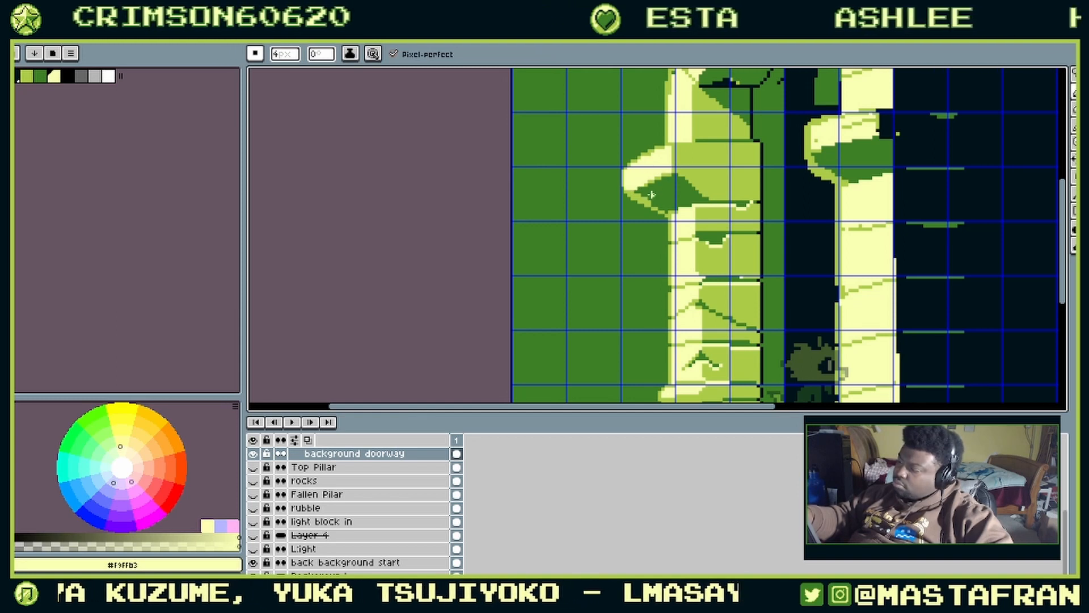
pyautogui.keyDown('alt'); pyautogui.click(651, 194); pyautogui.keyUp('alt')
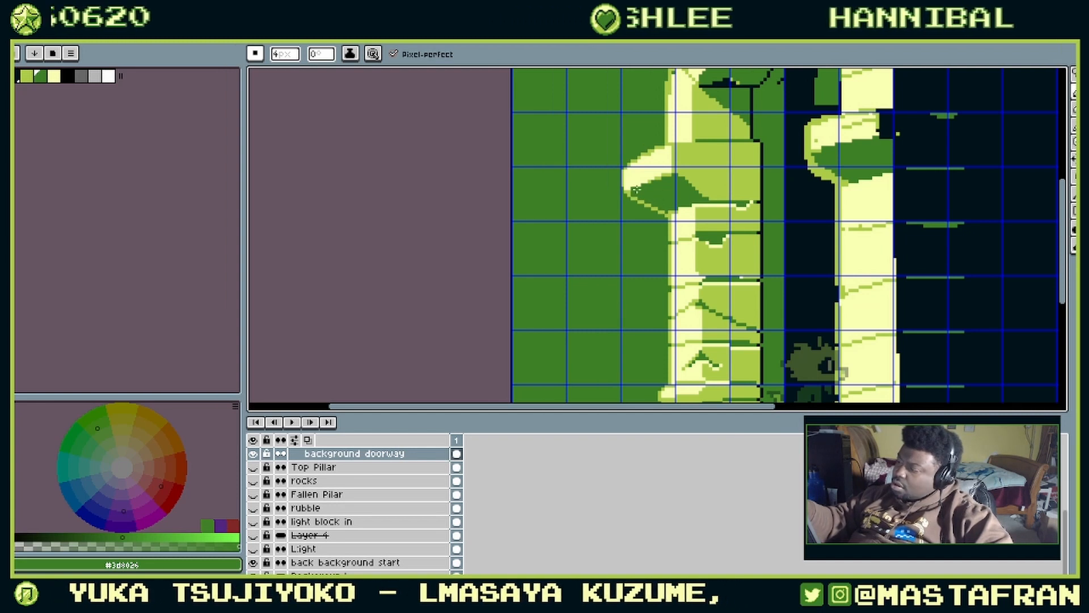
pyautogui.keyDown('alt'); pyautogui.click(630, 187); pyautogui.keyUp('alt')
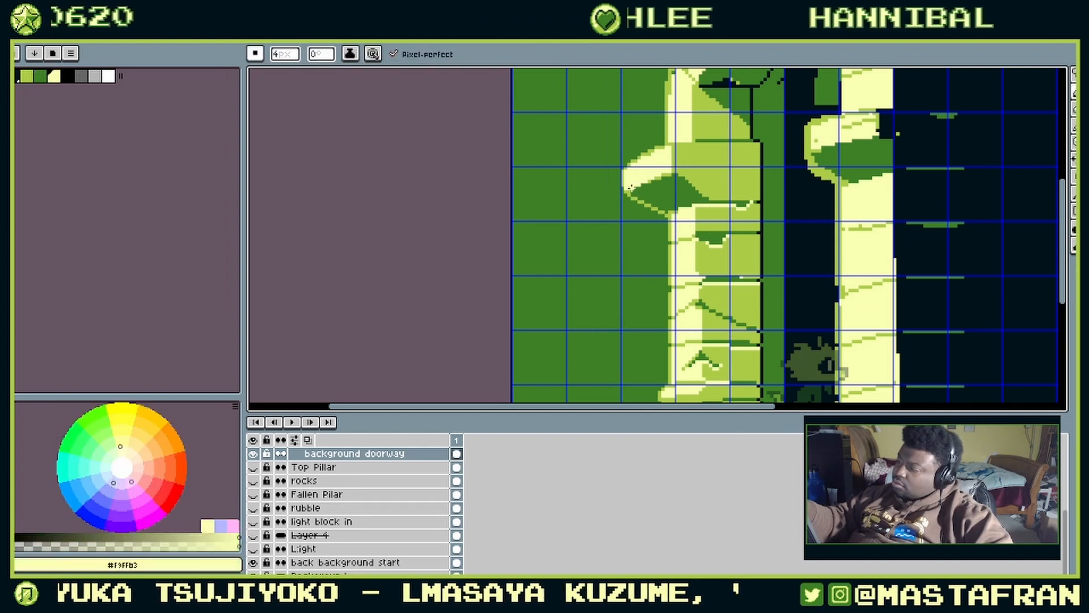
pyautogui.keyDown('alt'); pyautogui.click(704, 193); pyautogui.keyUp('alt')
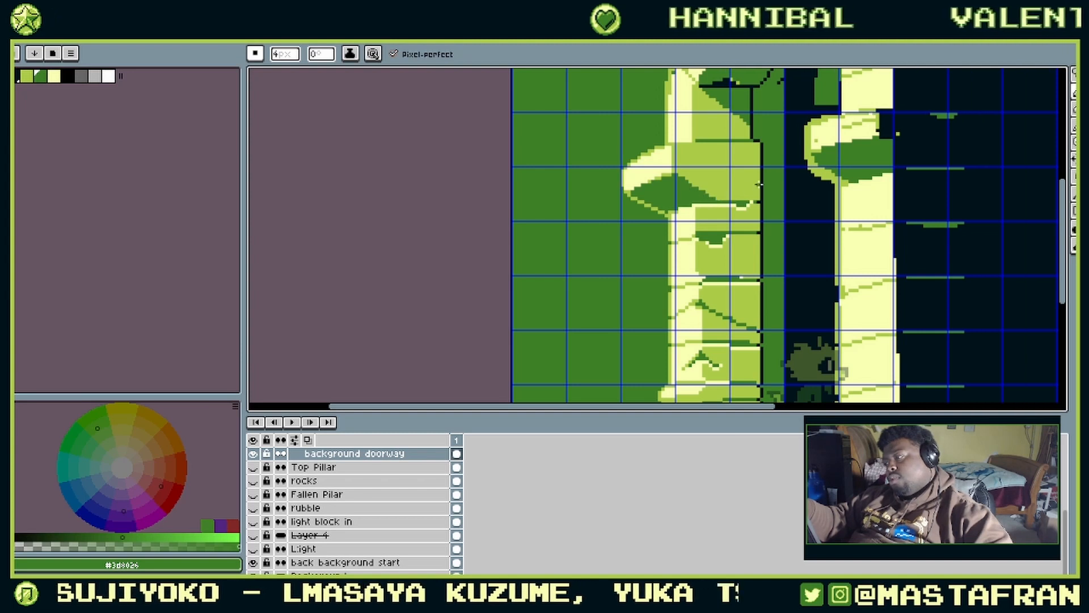
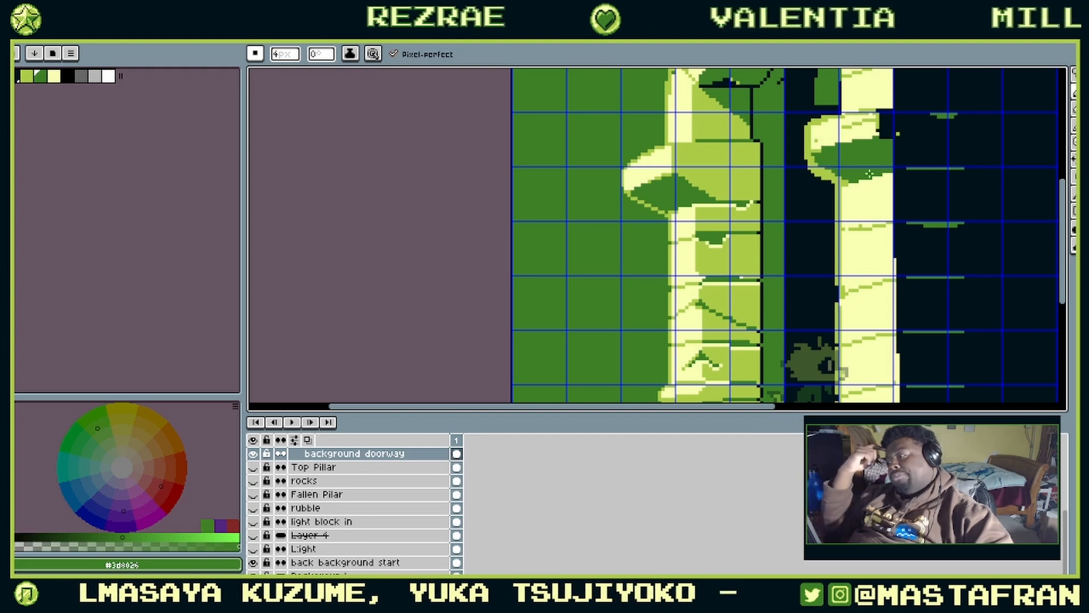
# Step: Notch the left column's dark #00131a inner edge inward at the joint beneath the protruding ledge
pyautogui.press('alt')
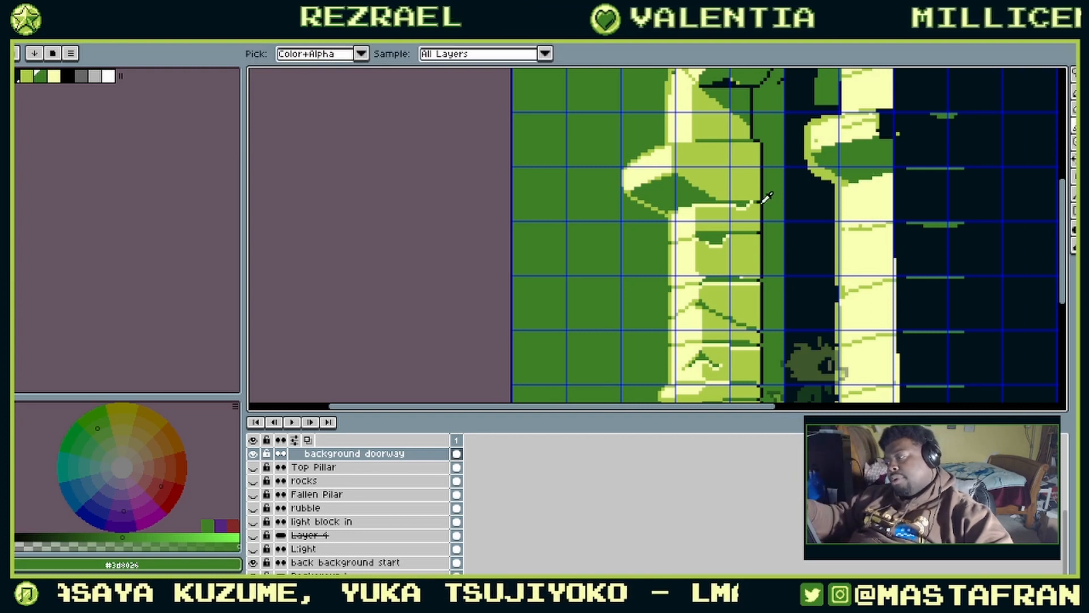
pyautogui.scroll(2, 823, 188)
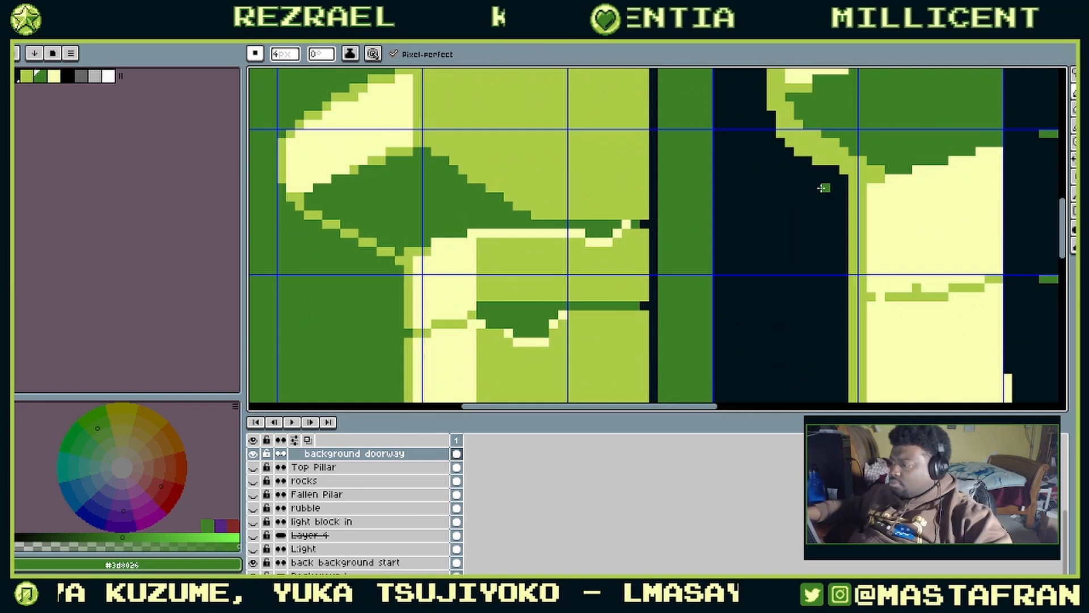
pyautogui.keyDown('alt'); pyautogui.click(645, 223); pyautogui.keyUp('alt')
pyautogui.press('alt')
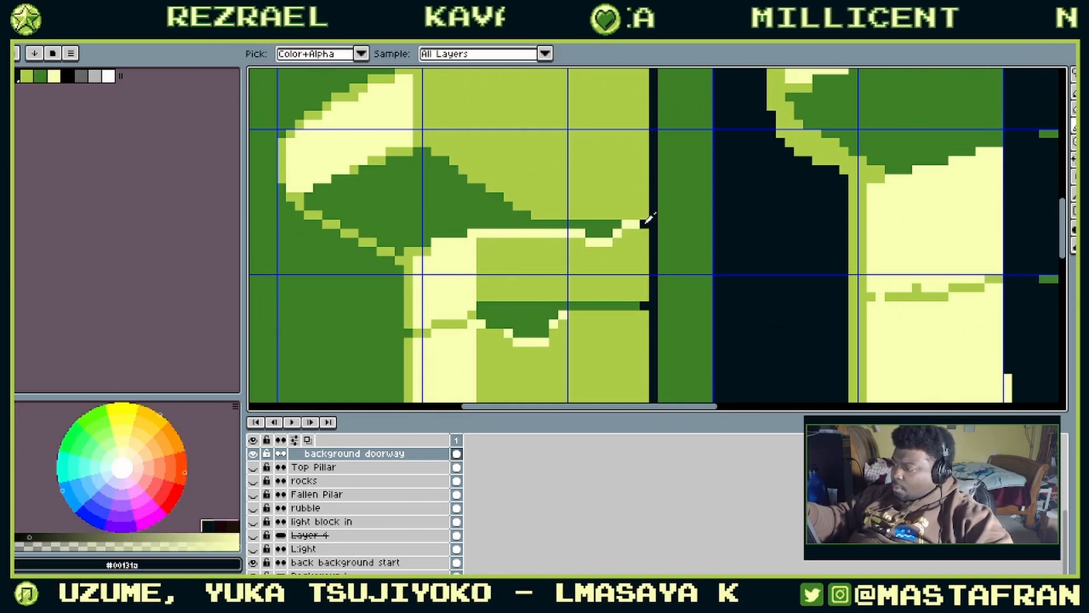
pyautogui.click(635, 216)
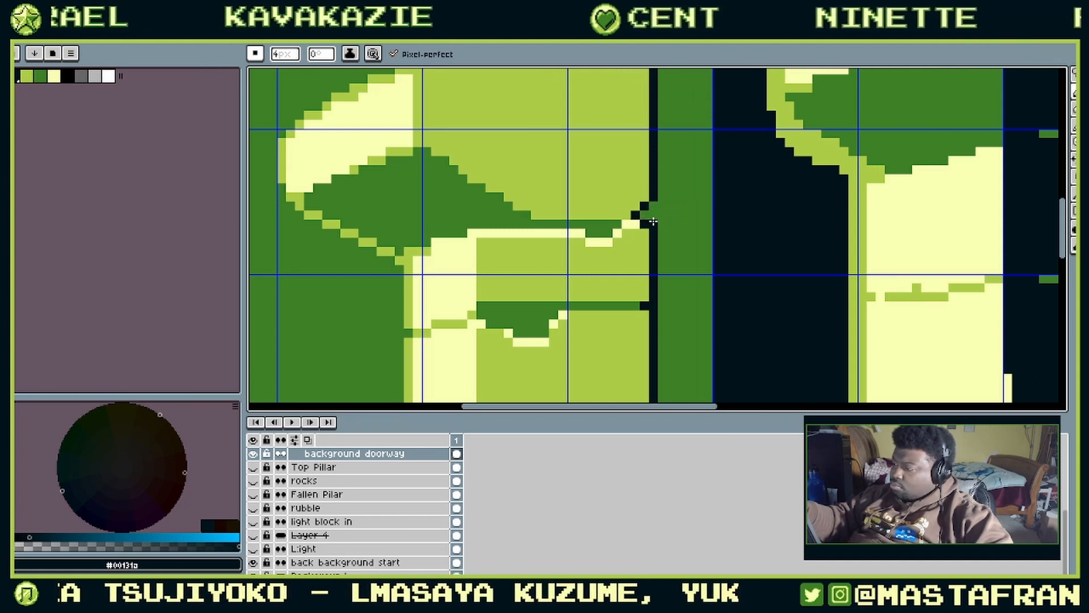
pyautogui.moveTo(706, 184); pyautogui.dragTo(764, 247)
# Step: Clear the stray dark pixels beside the diagonal shadow line beneath the curved arch
pyautogui.scroll(-4, 764, 246)
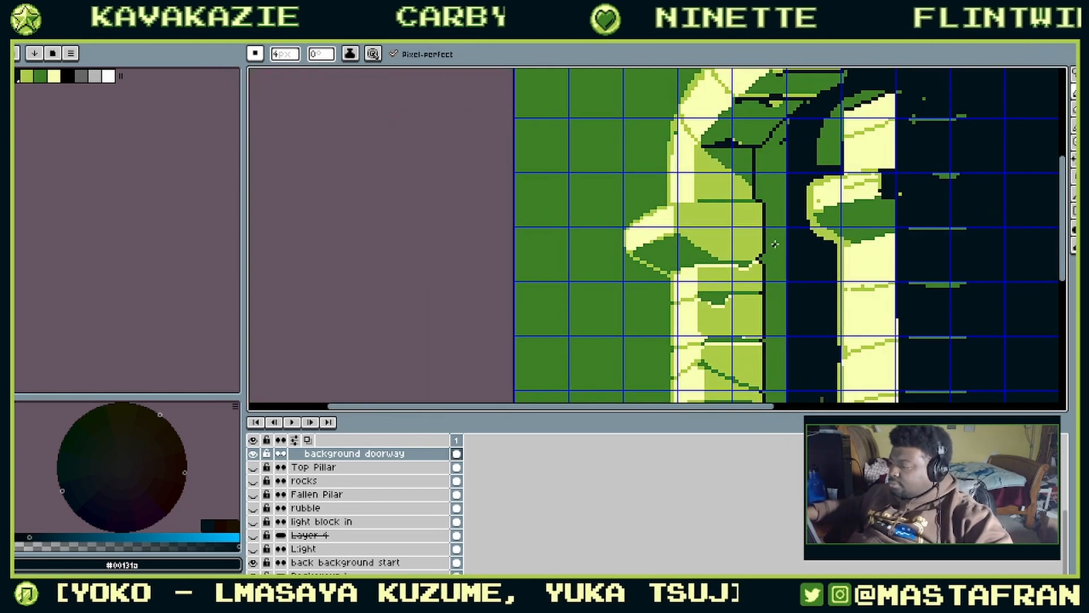
pyautogui.scroll(3, 775, 243)
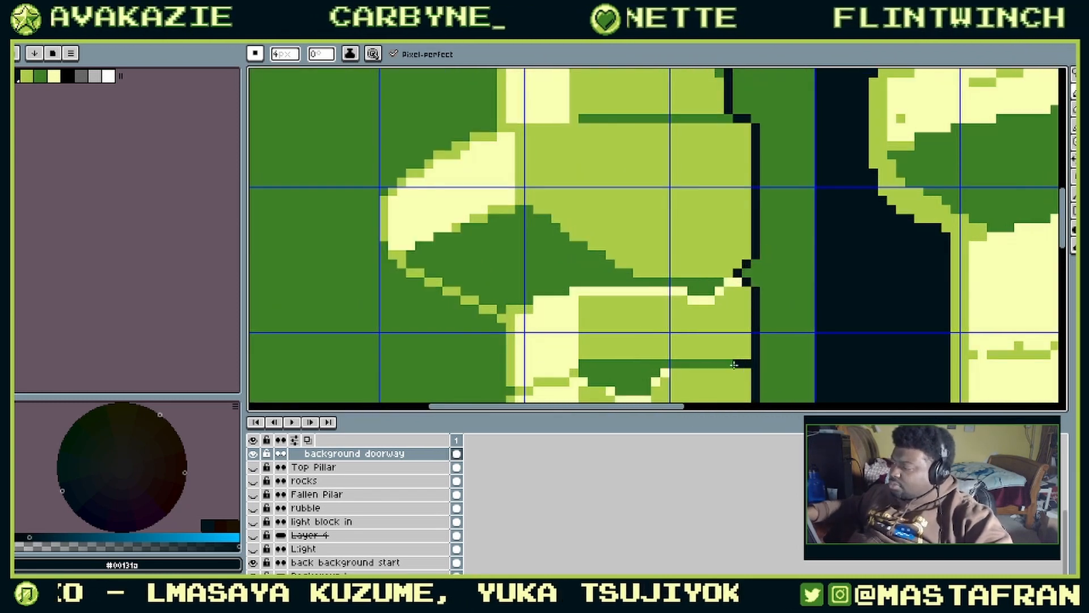
pyautogui.moveTo(752, 364); pyautogui.dragTo(788, 250)
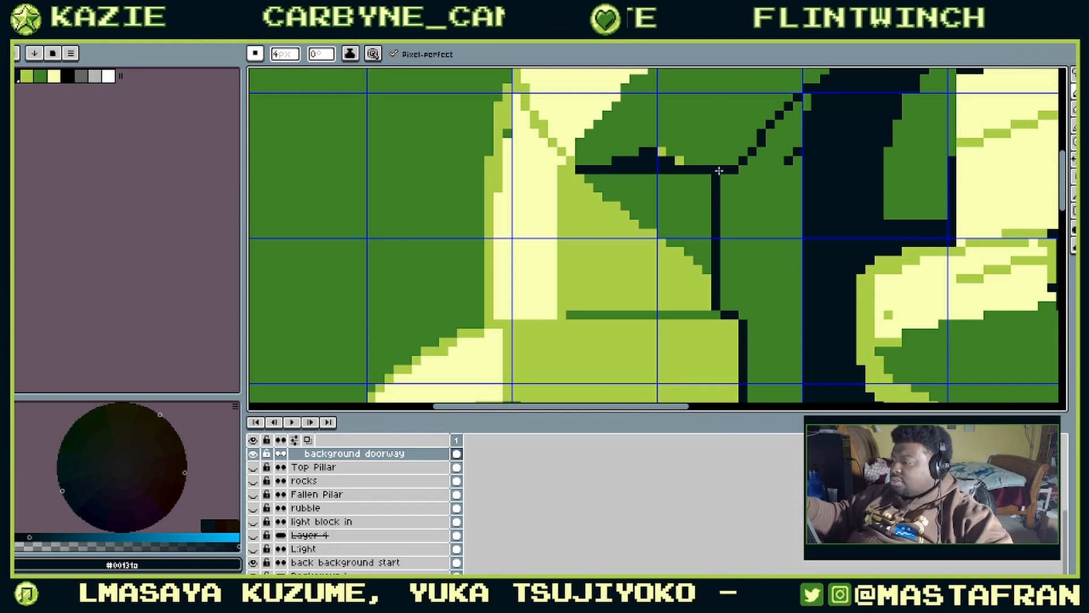
pyautogui.moveTo(741, 186); pyautogui.dragTo(661, 332)
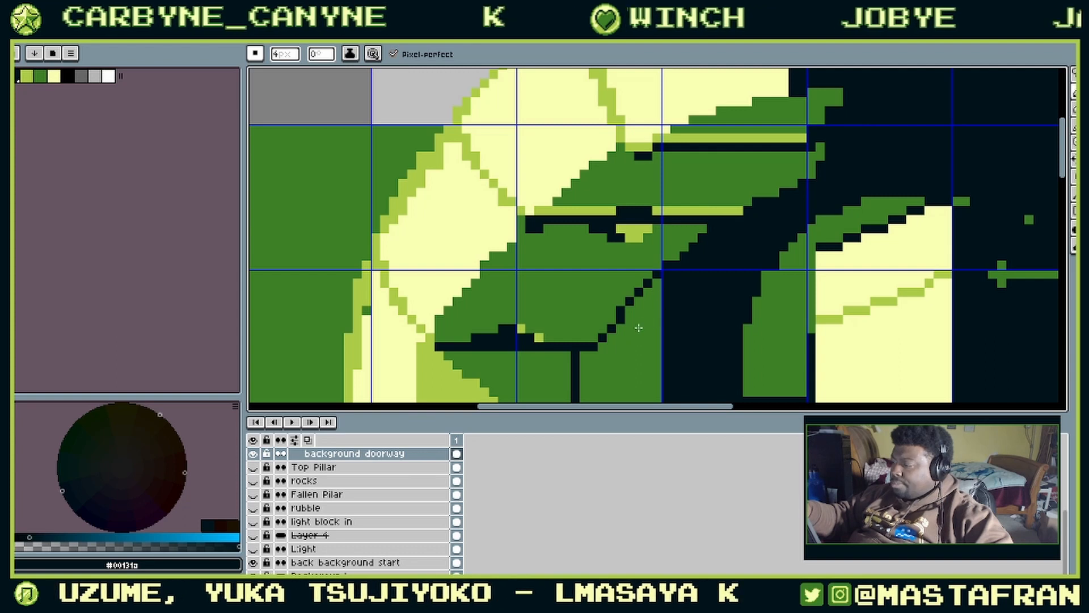
pyautogui.moveTo(648, 338); pyautogui.dragTo(765, 109)
# Step: Examine the whole doorway scene, comparing the left column, ledge and arch with the neighbouring pillar
pyautogui.scroll(-4, 765, 110)
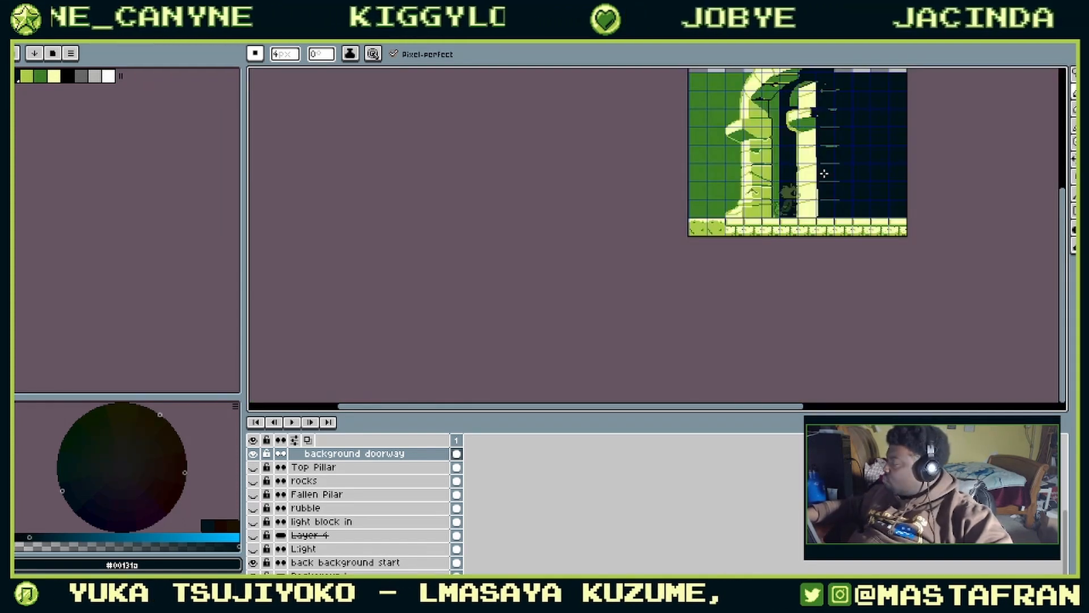
pyautogui.scroll(2, 793, 134)
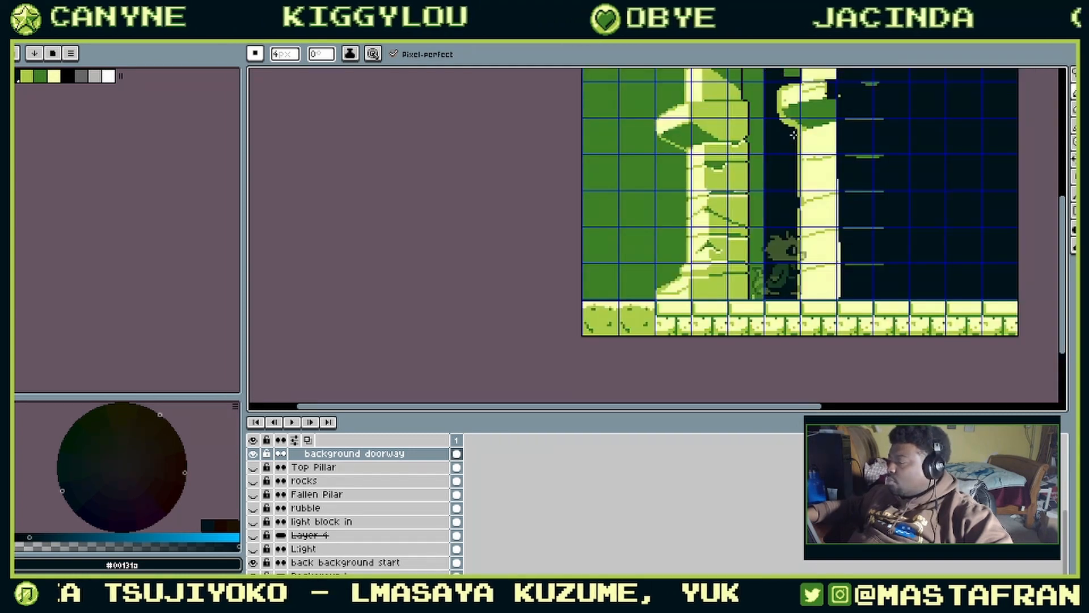
pyautogui.moveTo(793, 134); pyautogui.dragTo(817, 255)
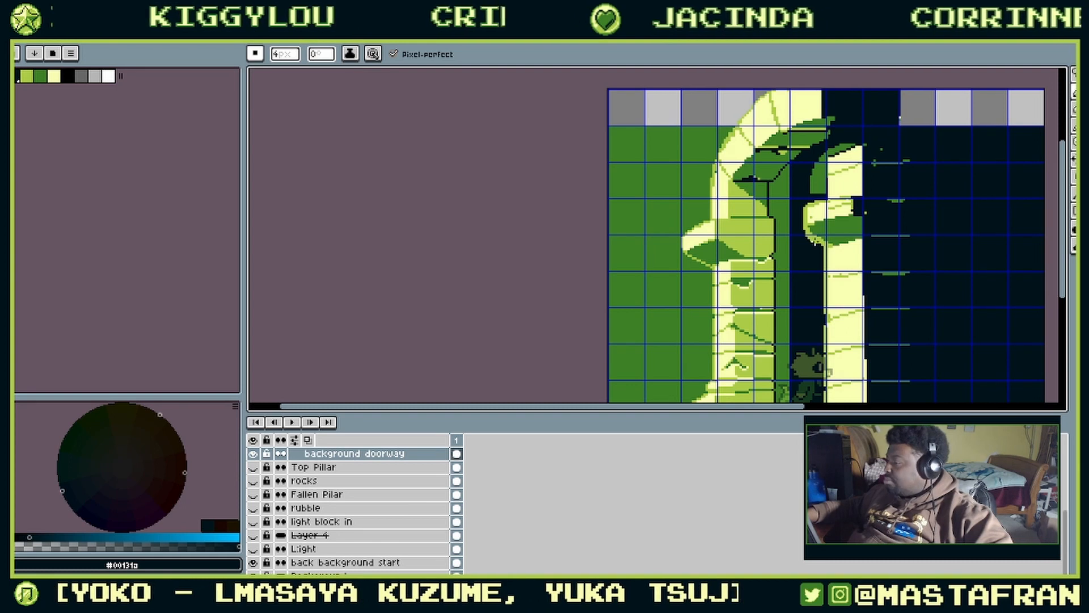
pyautogui.scroll(-2, 806, 242)
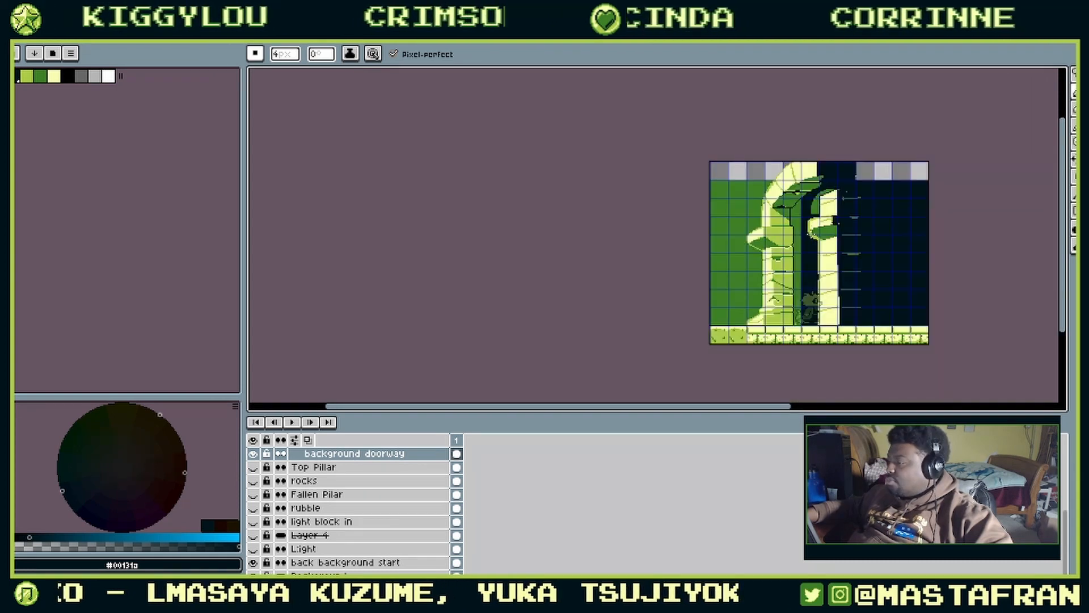
pyautogui.scroll(2, 806, 242)
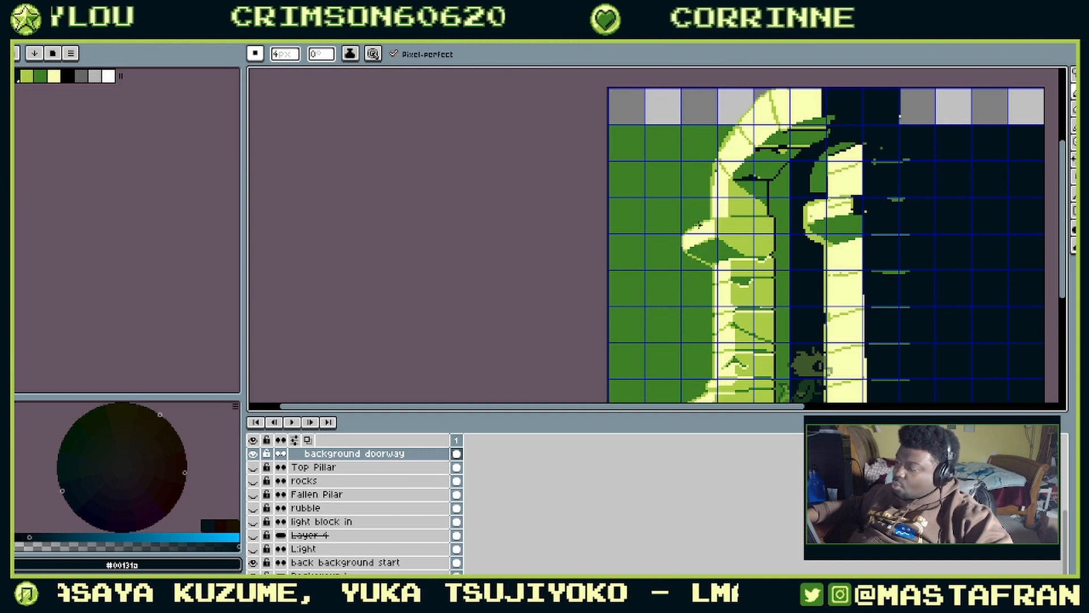
pyautogui.scroll(1, 699, 223)
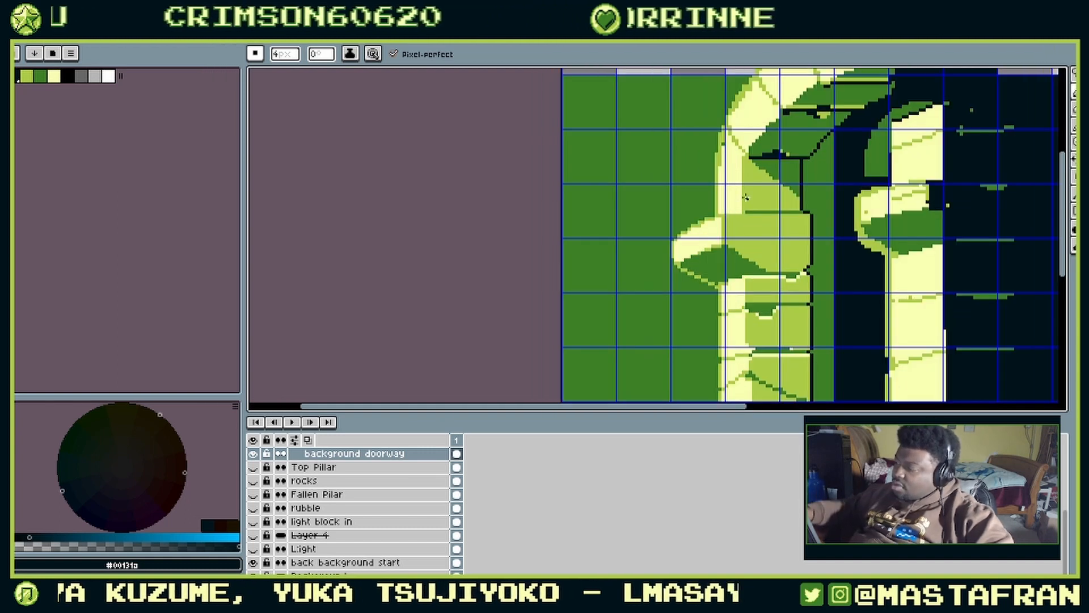
pyautogui.scroll(2, 726, 215)
pyautogui.moveTo(771, 208); pyautogui.dragTo(744, 288)
# Step: Draw a light-green #abcc47 diagonal joint across the column's pale face above the ledge and widen the pale-yellow #f9ffb3 highlight over it
pyautogui.keyDown('alt'); pyautogui.click(664, 251); pyautogui.keyUp('alt')
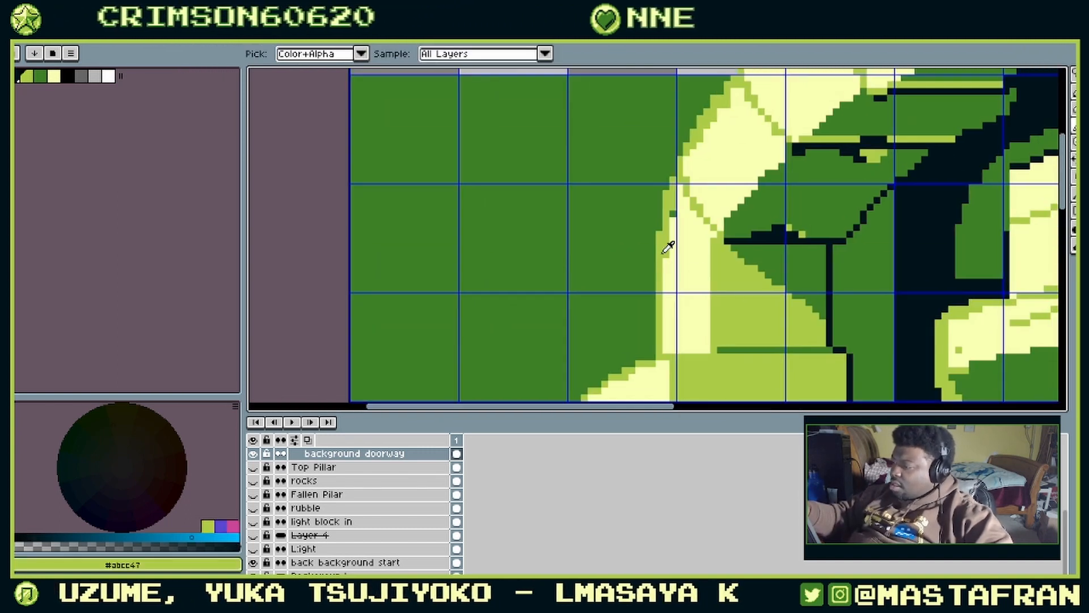
pyautogui.moveTo(666, 271); pyautogui.dragTo(701, 295)
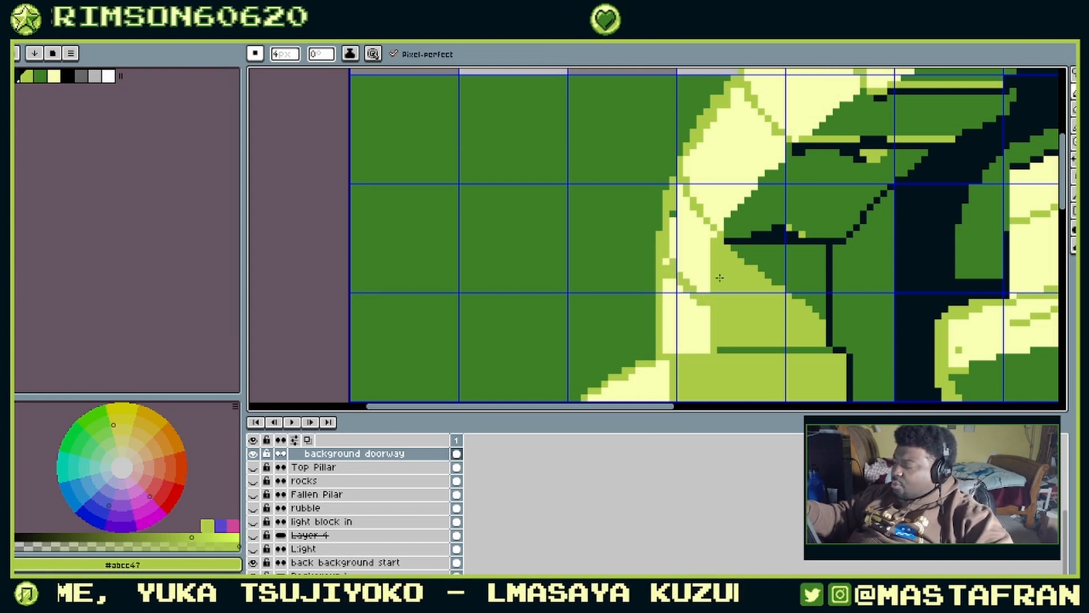
pyautogui.keyDown('alt'); pyautogui.click(709, 253); pyautogui.keyUp('alt')
pyautogui.press('alt')
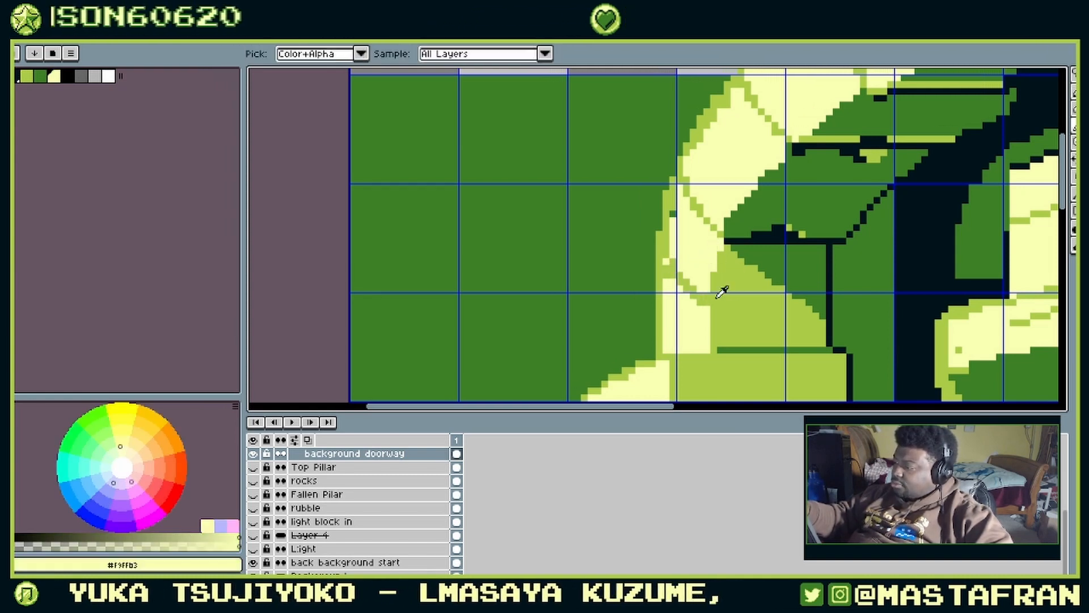
pyautogui.keyDown('alt'); pyautogui.click(758, 258); pyautogui.keyUp('alt')
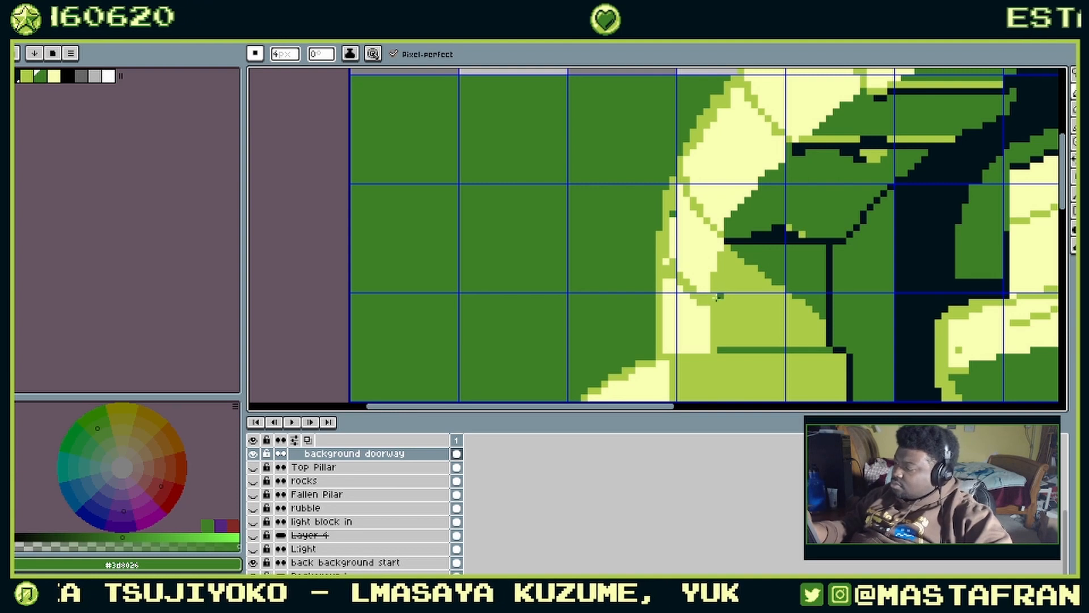
# Step: Clean up the diagonal joint's end and extend the pale-yellow #f9ffb3 highlight upward along the column's outer edge
pyautogui.keyDown('alt'); pyautogui.click(709, 289); pyautogui.keyUp('alt')
pyautogui.click(705, 296)
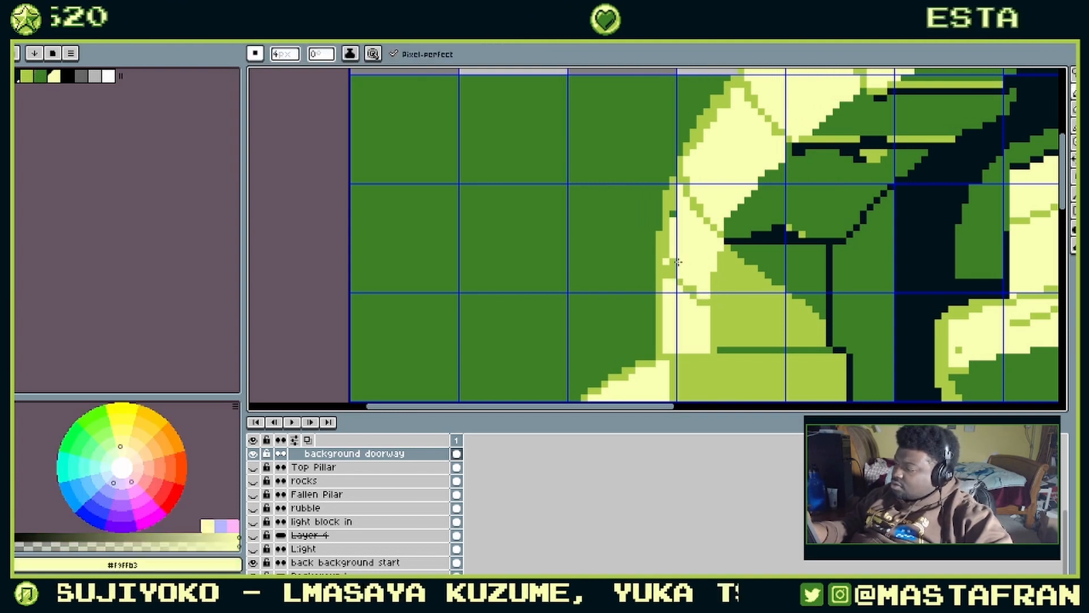
pyautogui.click(674, 262)
pyautogui.press('alt')
pyautogui.moveTo(667, 260); pyautogui.dragTo(675, 216)
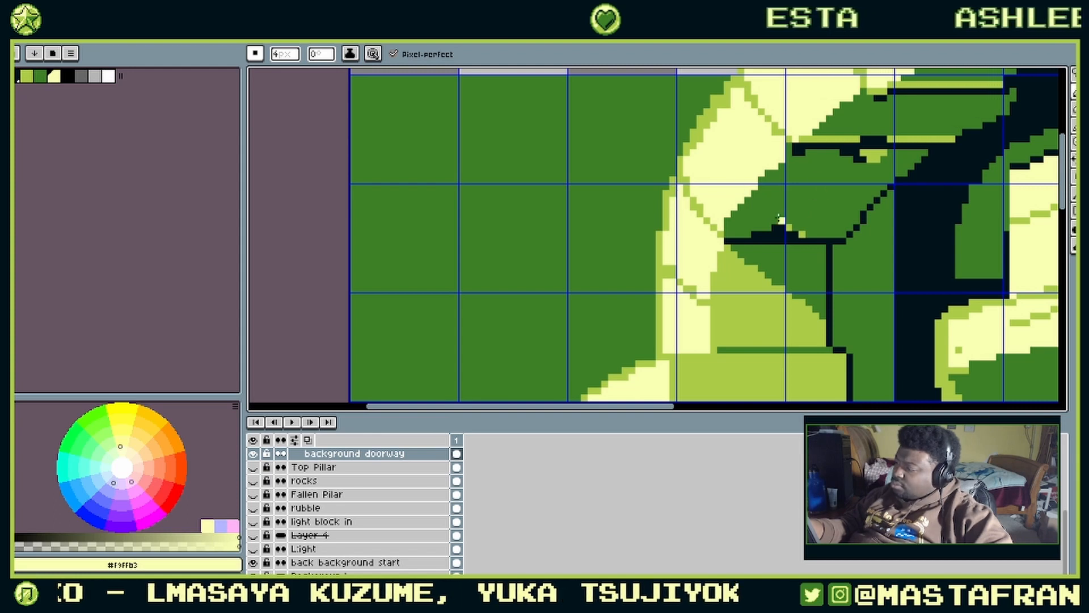
# Step: Continue the joint across the column's shaded face in mid-green #3d8026 with a small chip, highlighting the chip's lower edge in pale-yellow #f9ffb3
pyautogui.keyDown('alt'); pyautogui.click(788, 262); pyautogui.keyUp('alt')
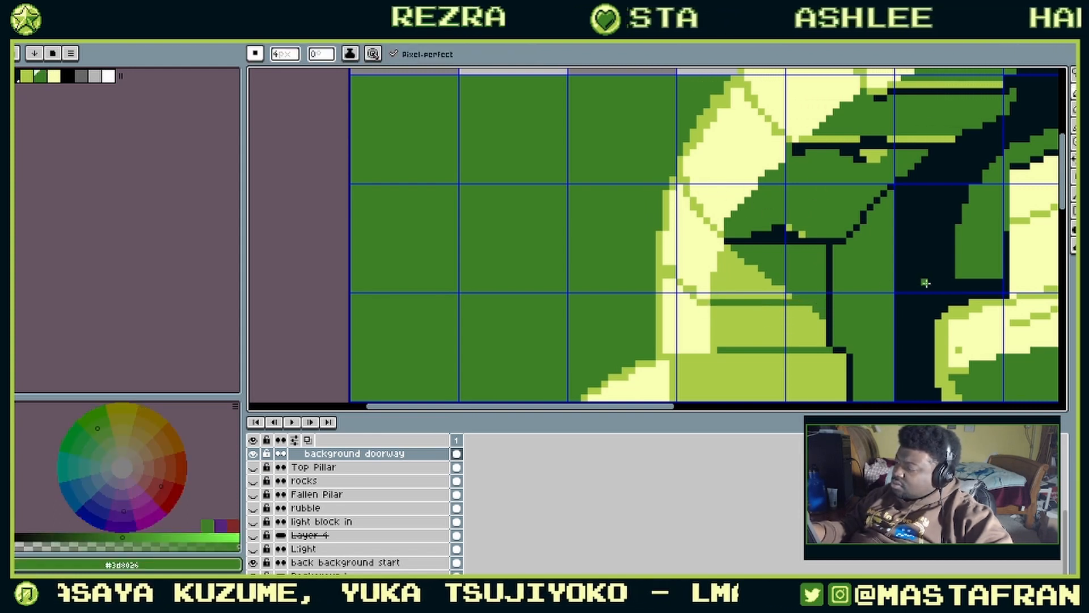
pyautogui.moveTo(741, 309); pyautogui.dragTo(767, 308)
pyautogui.moveTo(822, 240); pyautogui.dragTo(845, 235)
pyautogui.keyDown('alt'); pyautogui.click(739, 291); pyautogui.keyUp('alt')
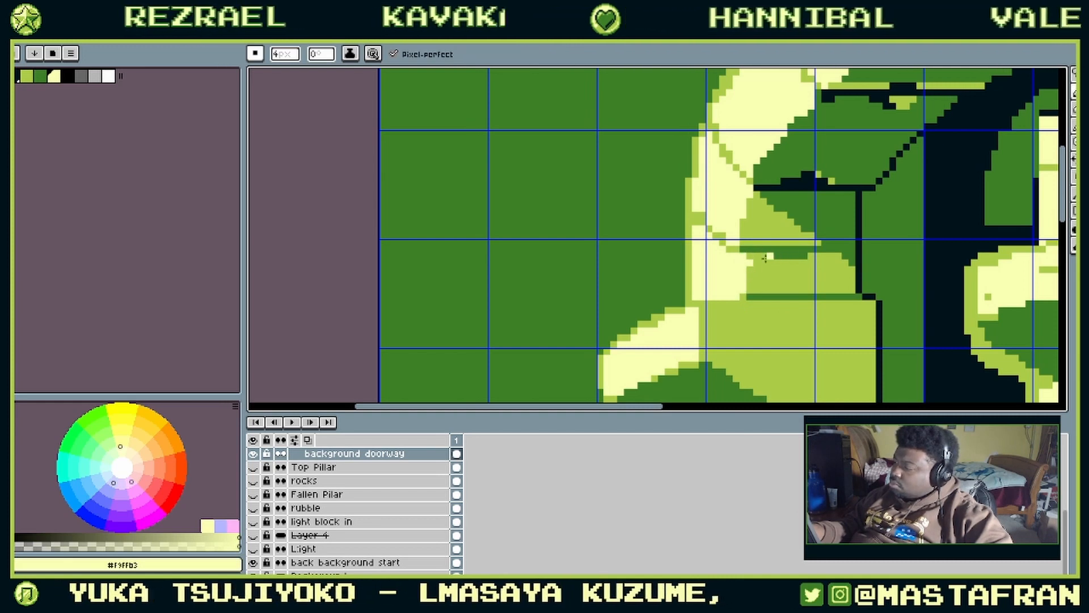
pyautogui.moveTo(782, 262)
pyautogui.mouseDown()
pyautogui.moveTo(812, 262)
pyautogui.moveTo(790, 315)
pyautogui.moveTo(794, 350)
pyautogui.mouseUp()
# Step: Notch the column's dark #00131a inner edge at the new joint and just below the arch's horizontal shadow line
pyautogui.keyDown('alt'); pyautogui.click(797, 312); pyautogui.keyUp('alt')
pyautogui.keyDown('alt'); pyautogui.click(795, 306); pyautogui.keyUp('alt')
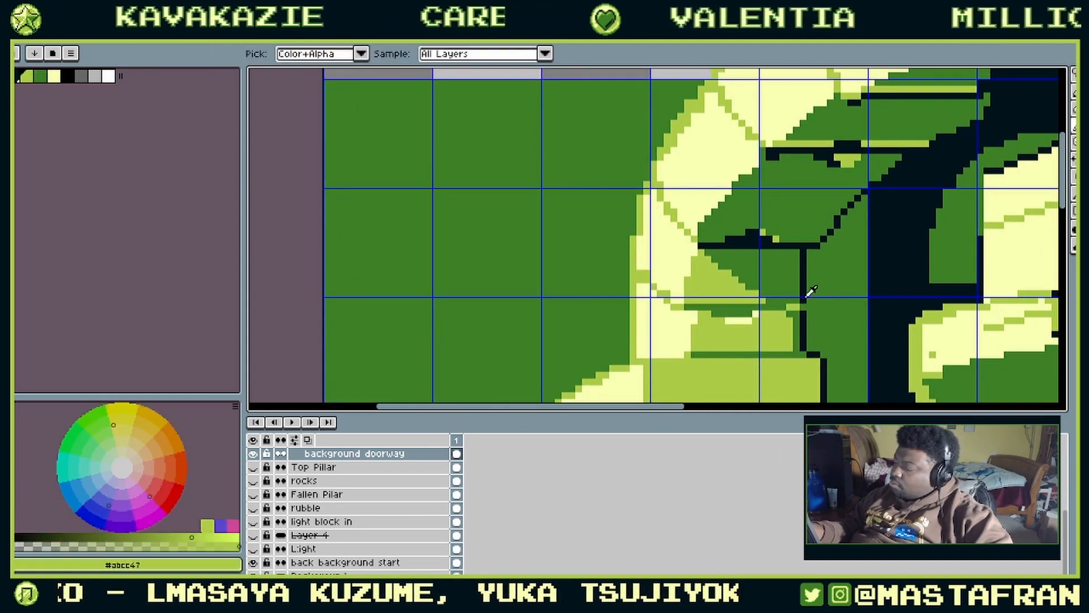
pyautogui.keyDown('alt'); pyautogui.click(802, 304); pyautogui.keyUp('alt')
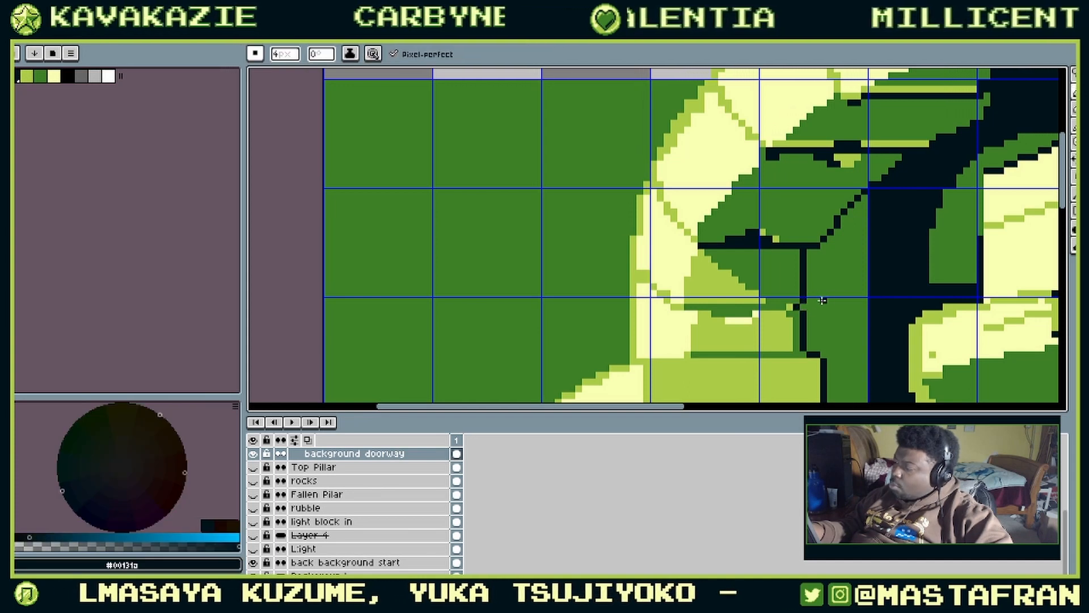
pyautogui.keyDown('alt'); pyautogui.click(803, 252); pyautogui.keyUp('alt')
pyautogui.click(797, 252)
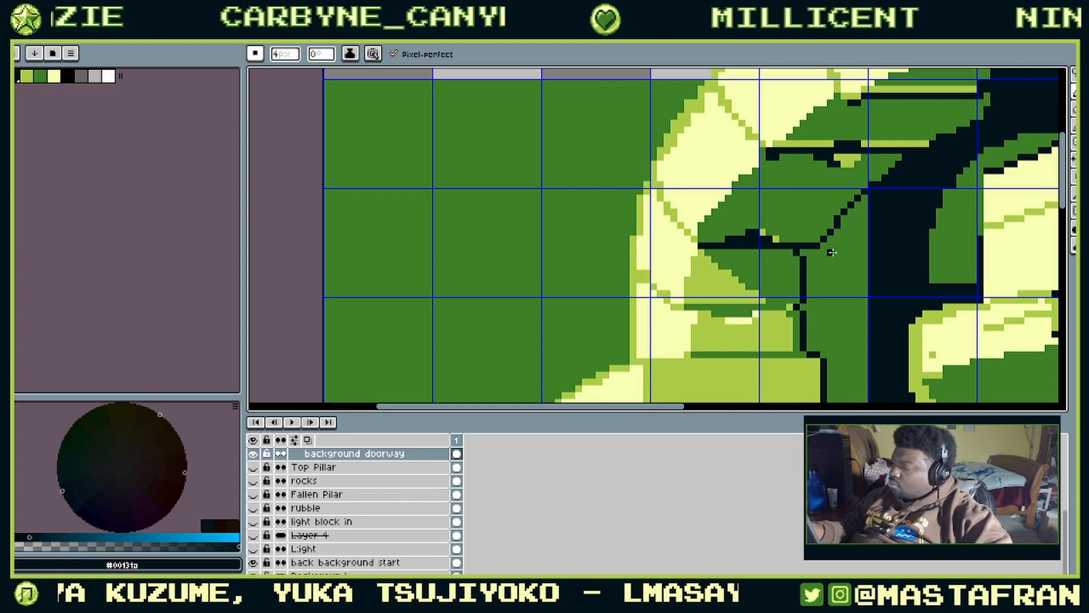
pyautogui.moveTo(802, 297); pyautogui.dragTo(852, 252)
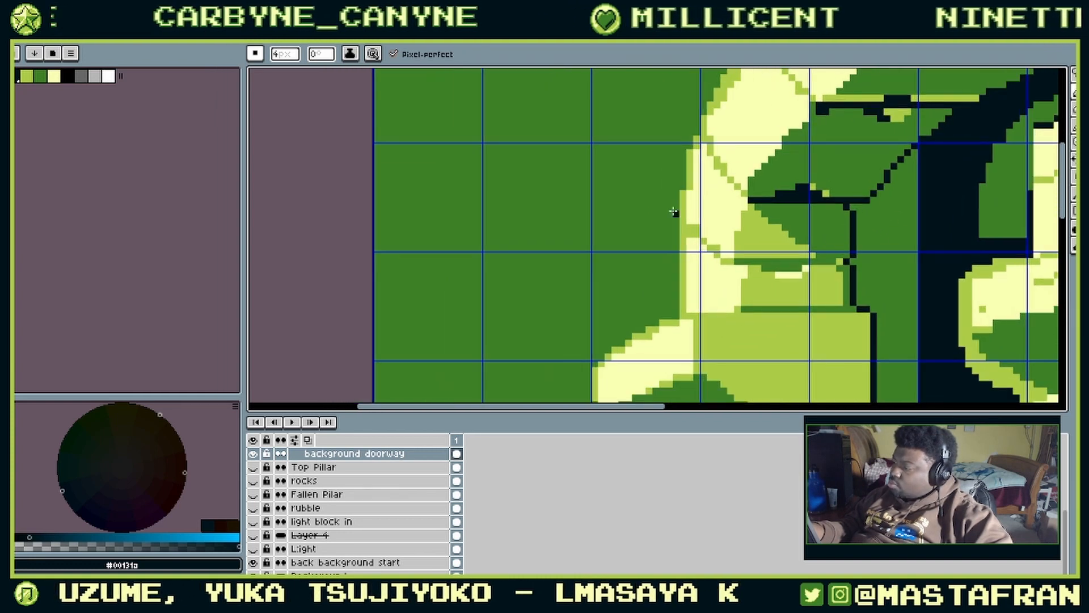
# Step: Refine the diagonal joint's outer end with a mid-green notch and pale-yellow #f9ffb3 pixels along the column's edge
pyautogui.press('alt')
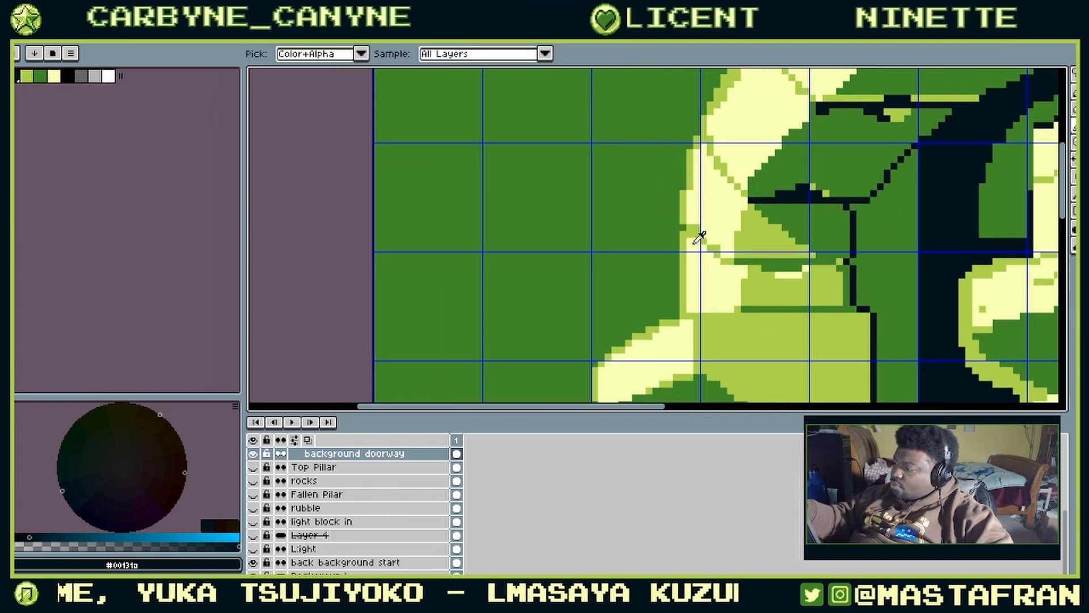
pyautogui.keyDown('alt'); pyautogui.click(694, 241); pyautogui.keyUp('alt')
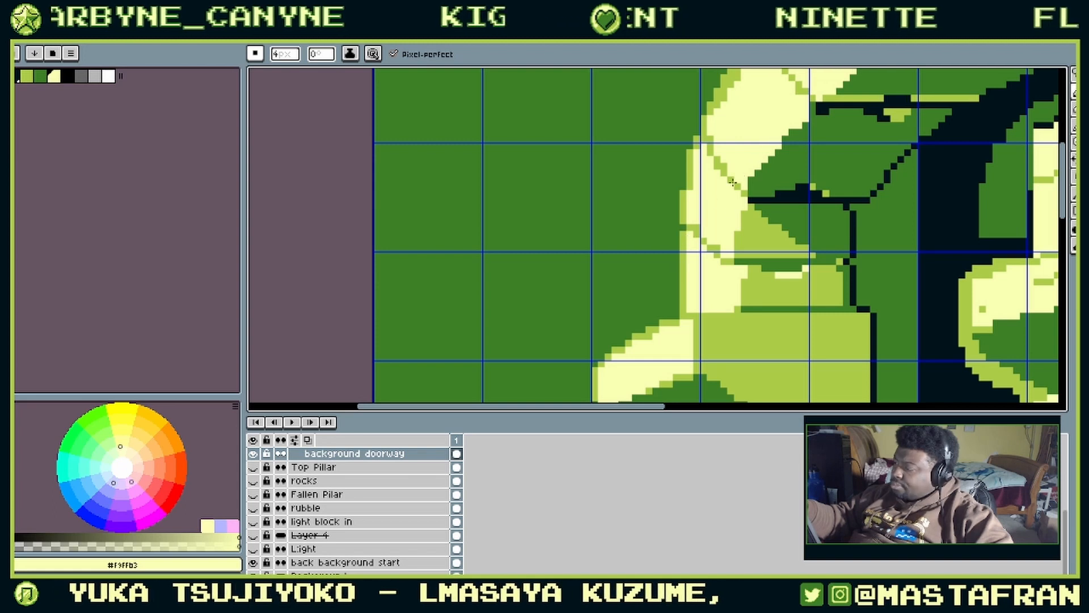
pyautogui.press('alt')
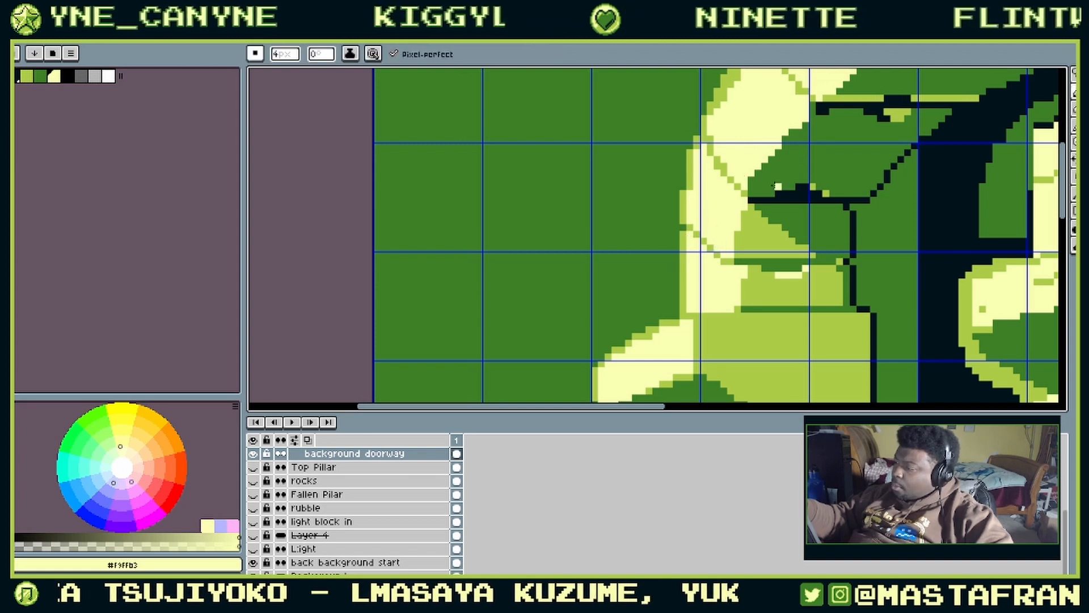
# Step: Add a second joint across the column's pale face just above the ledge in light-green #abcc47, darkening parts in mid-green #3d8026
pyautogui.moveTo(740, 232); pyautogui.dragTo(724, 216)
pyautogui.press('alt')
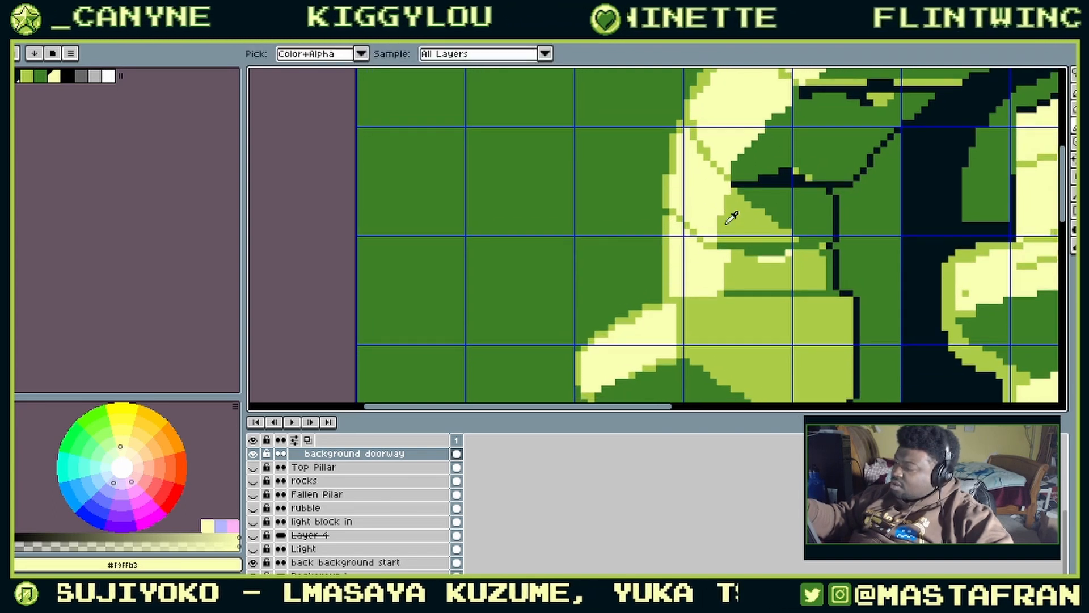
pyautogui.moveTo(799, 135); pyautogui.dragTo(788, 171)
pyautogui.press('alt')
pyautogui.keyDown('alt'); pyautogui.click(659, 311); pyautogui.keyUp('alt')
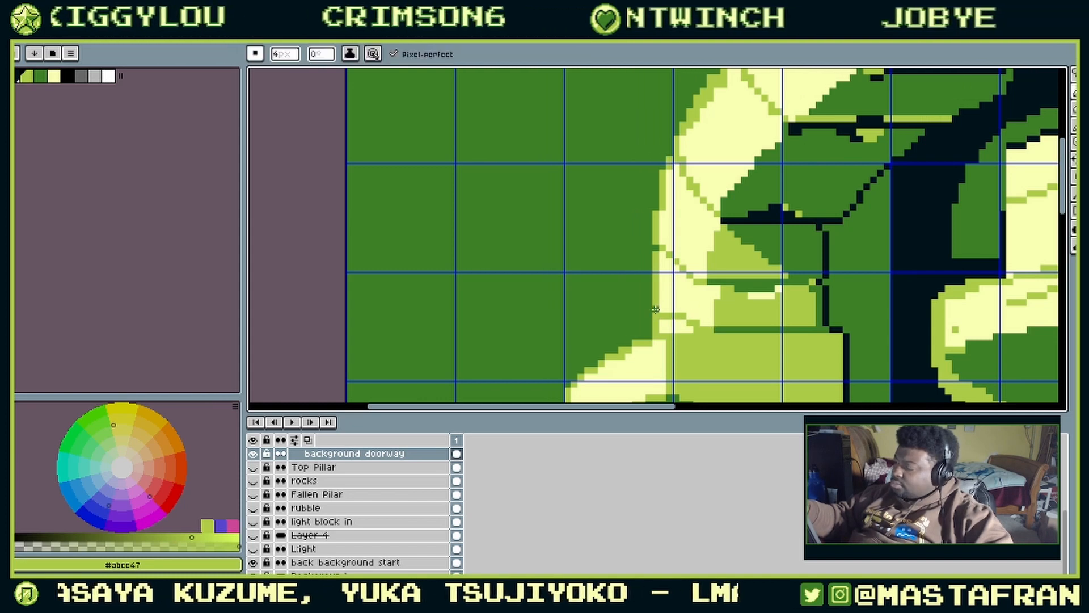
pyautogui.keyDown('alt'); pyautogui.click(683, 318); pyautogui.keyUp('alt')
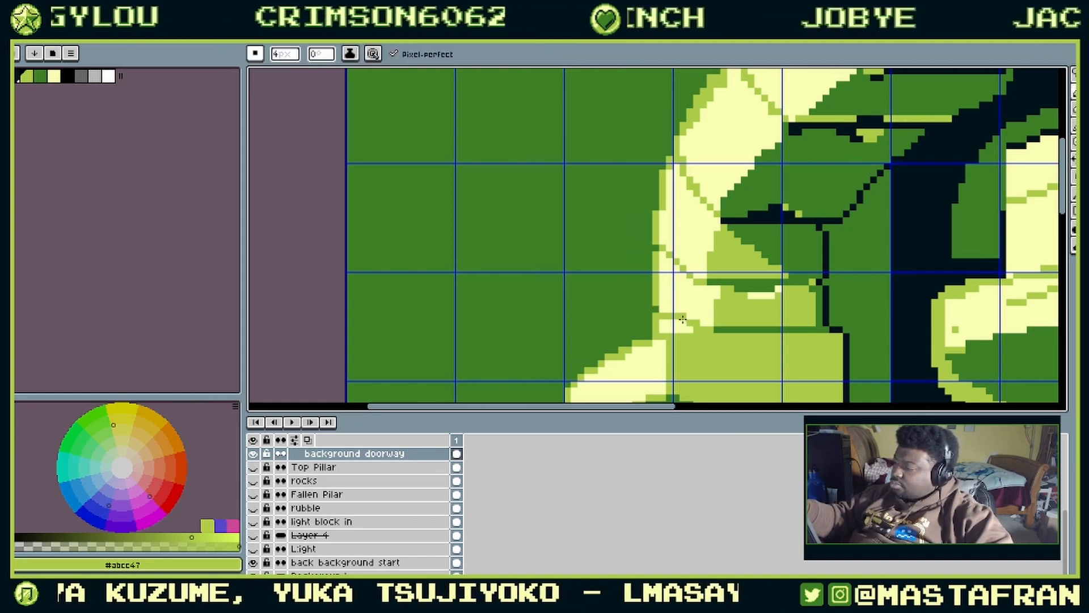
pyautogui.keyDown('alt'); pyautogui.click(690, 322); pyautogui.keyUp('alt')
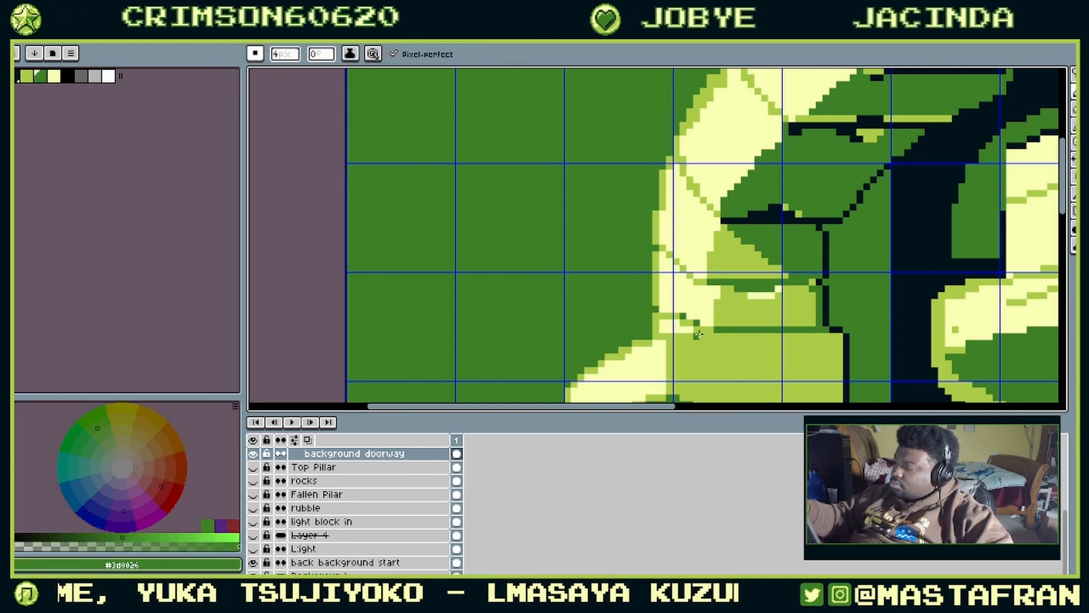
# Step: Paint out the mid-green end of the joint above the ledge in pale-yellow #f9ffb3 and extend it across the pale face in light-green #abcc47
pyautogui.scroll(3, 690, 275)
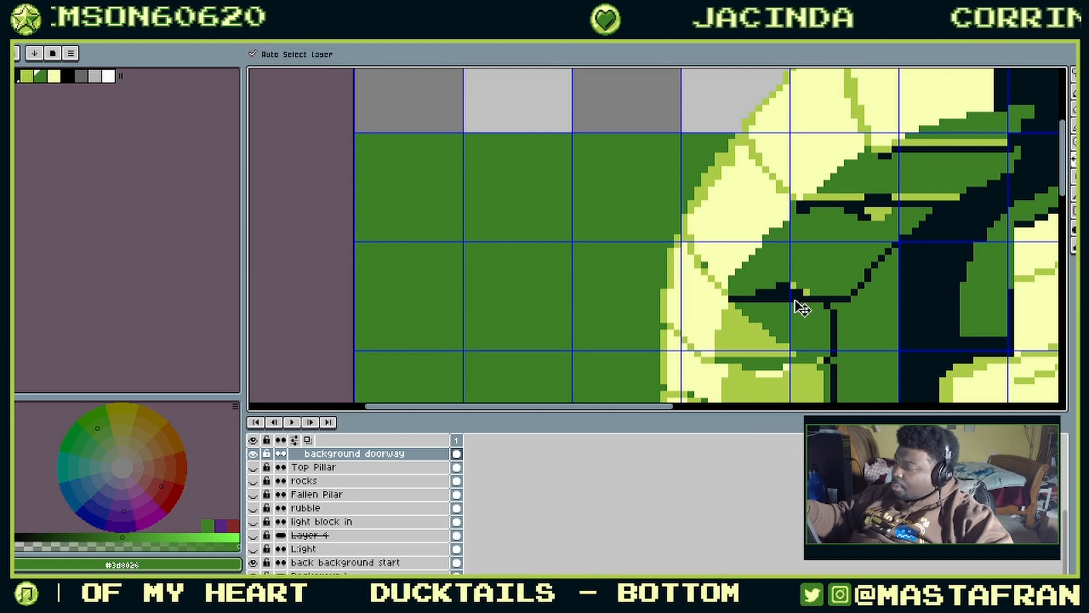
pyautogui.scroll(-6, 707, 260)
pyautogui.keyDown('alt'); pyautogui.click(730, 248); pyautogui.keyUp('alt')
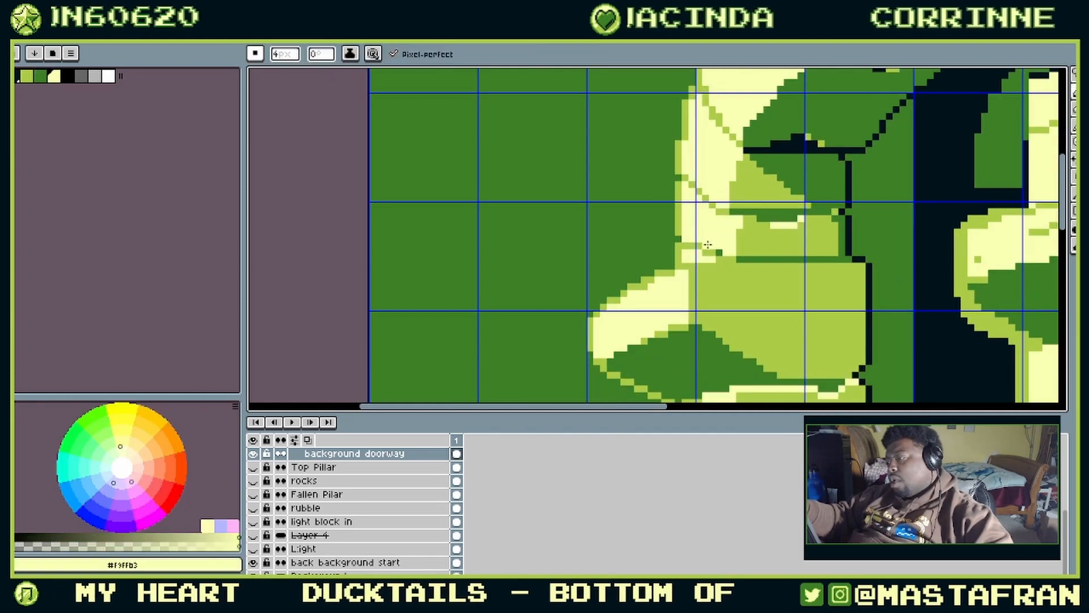
pyautogui.keyDown('alt'); pyautogui.click(721, 251); pyautogui.keyUp('alt')
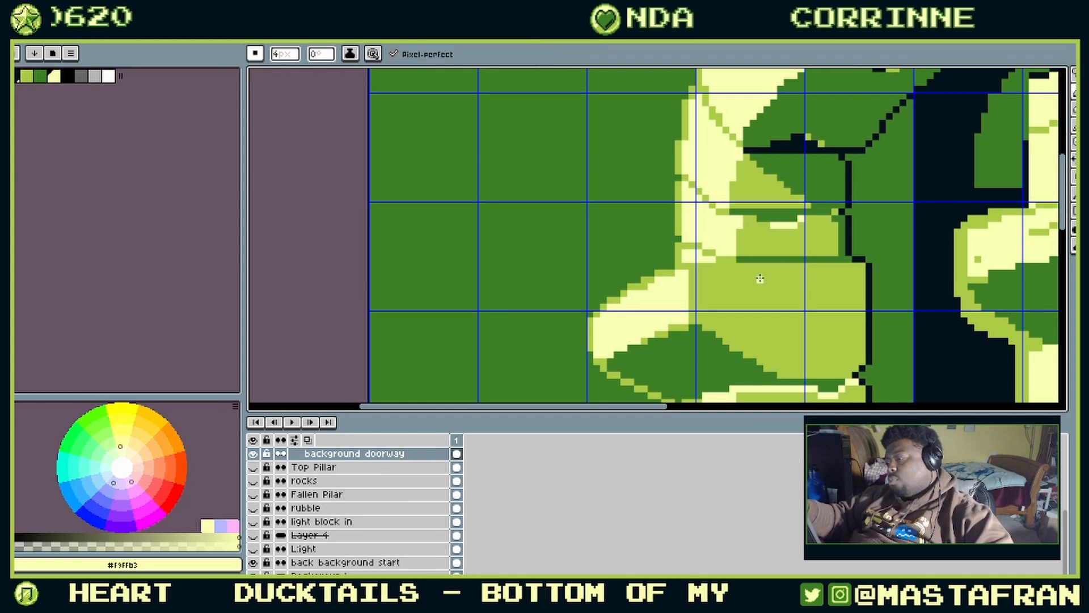
pyautogui.keyDown('alt'); pyautogui.click(721, 252); pyautogui.keyUp('alt')
pyautogui.moveTo(719, 259); pyautogui.dragTo(729, 258)
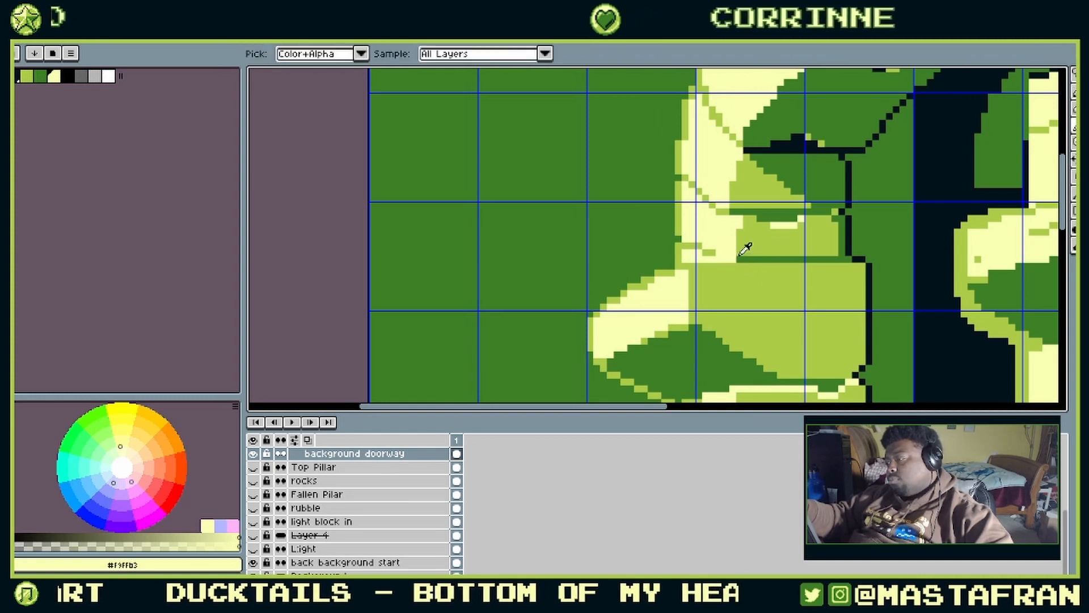
pyautogui.keyDown('alt'); pyautogui.click(725, 254); pyautogui.keyUp('alt')
pyautogui.hotkey('ctrl', 'z')
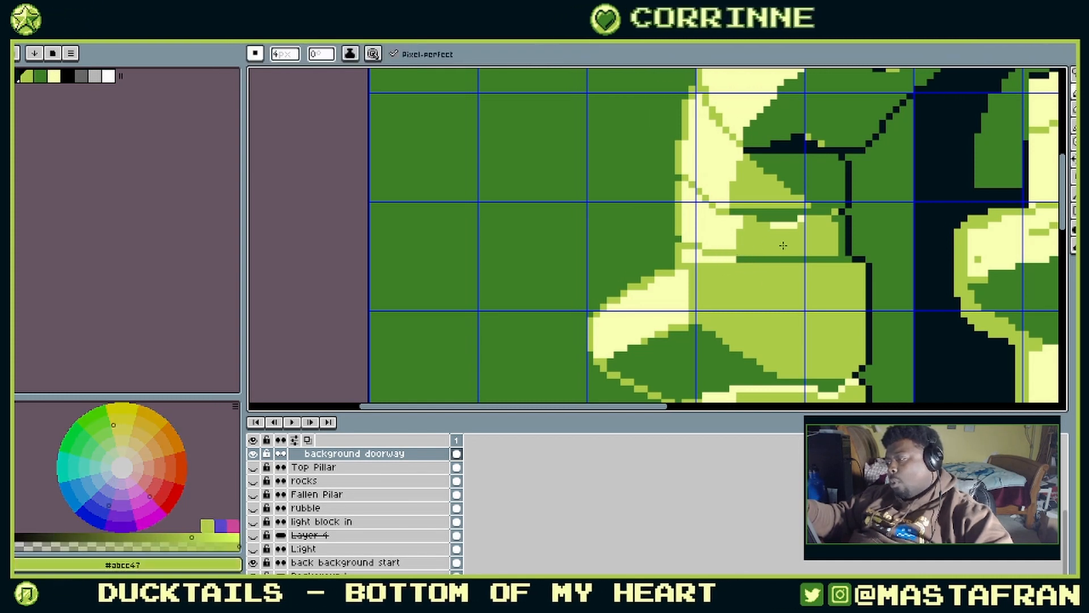
pyautogui.moveTo(802, 208); pyautogui.dragTo(726, 290)
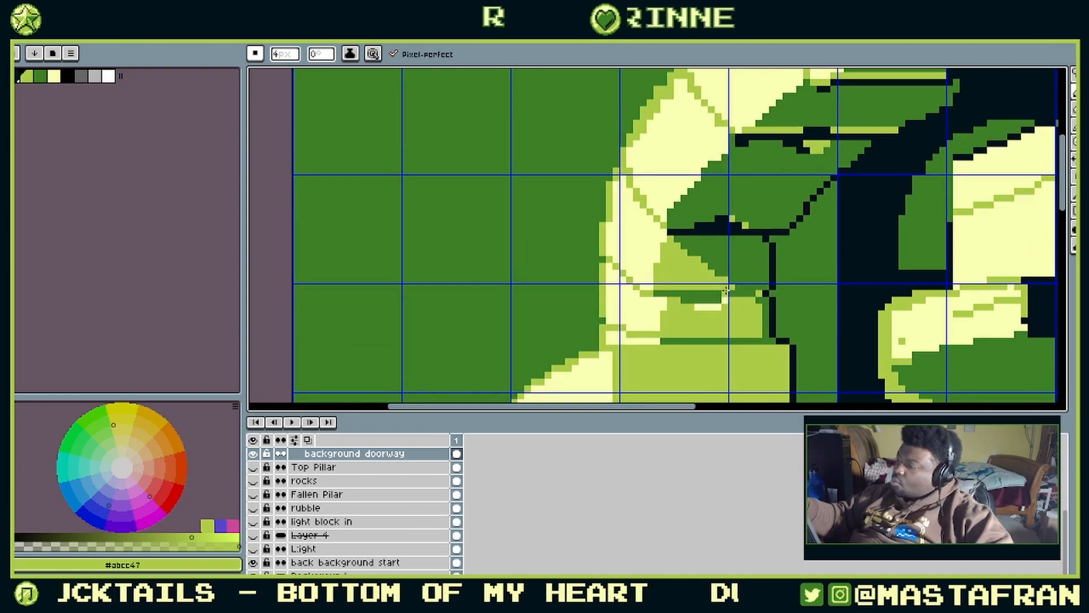
pyautogui.scroll(-4, 726, 290)
pyautogui.scroll(3, 738, 284)
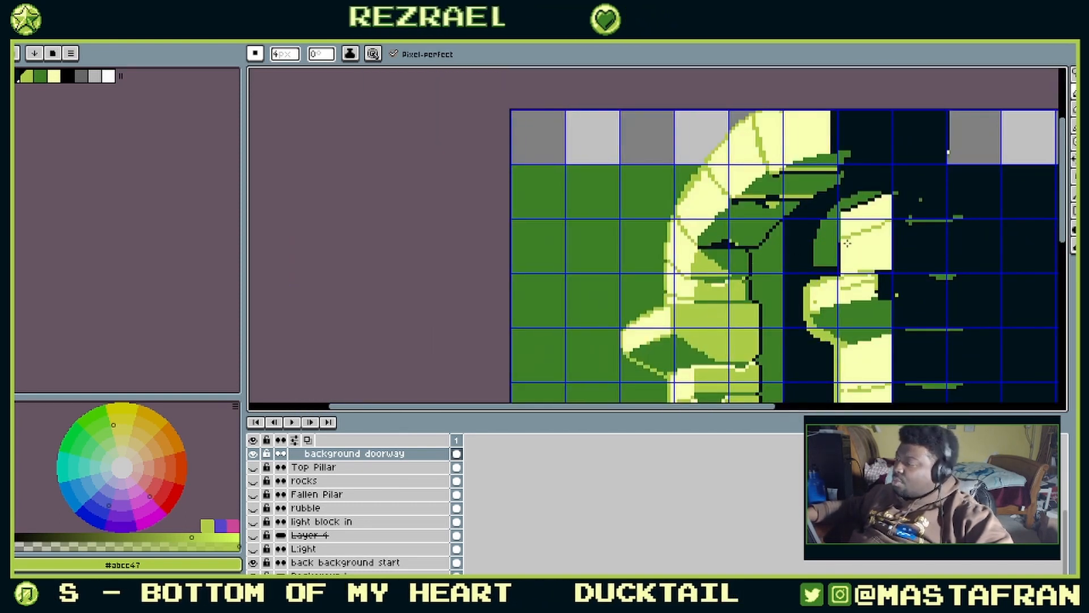
pyautogui.scroll(-3, 847, 243)
pyautogui.scroll(3, 854, 241)
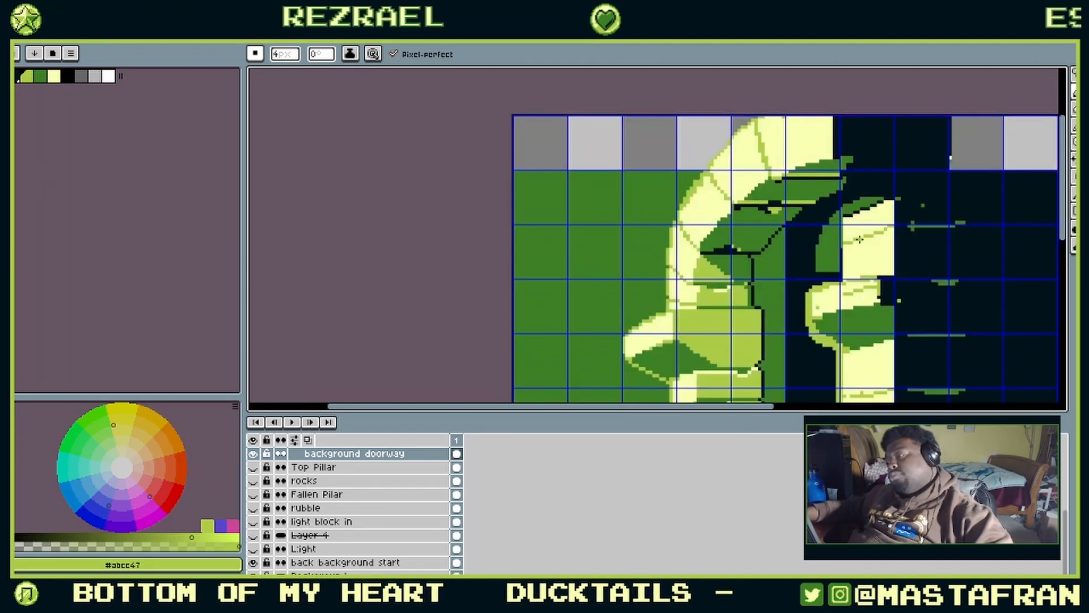
pyautogui.scroll(-1, 860, 238)
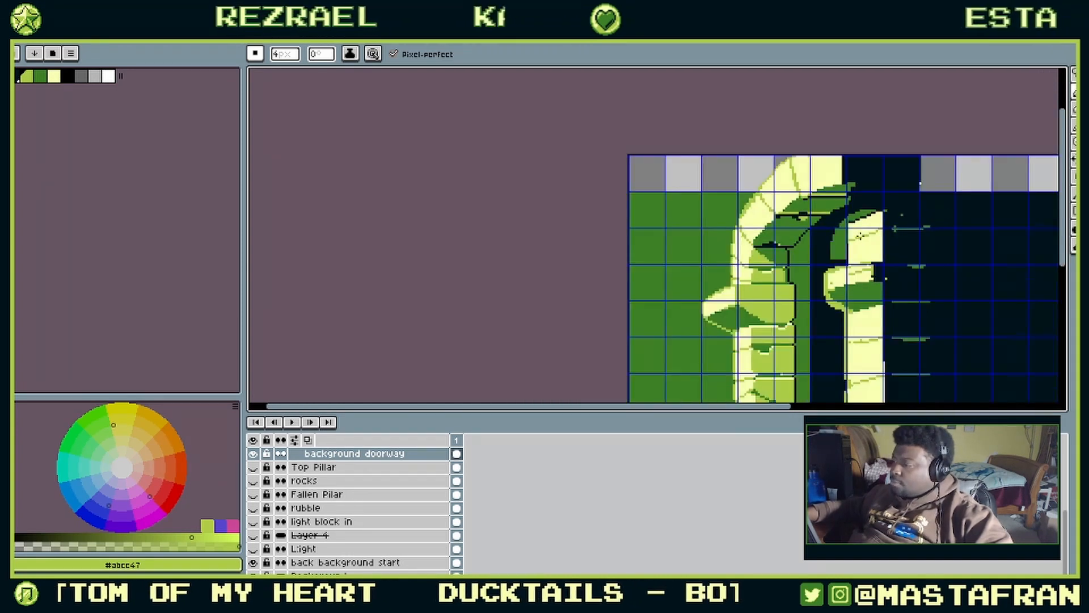
# Step: Draw a joint in dark #00131a between the arch's lower two joints, running diagonally over the pale face and across the shaded underside
pyautogui.scroll(1, 860, 236)
pyautogui.press('i')
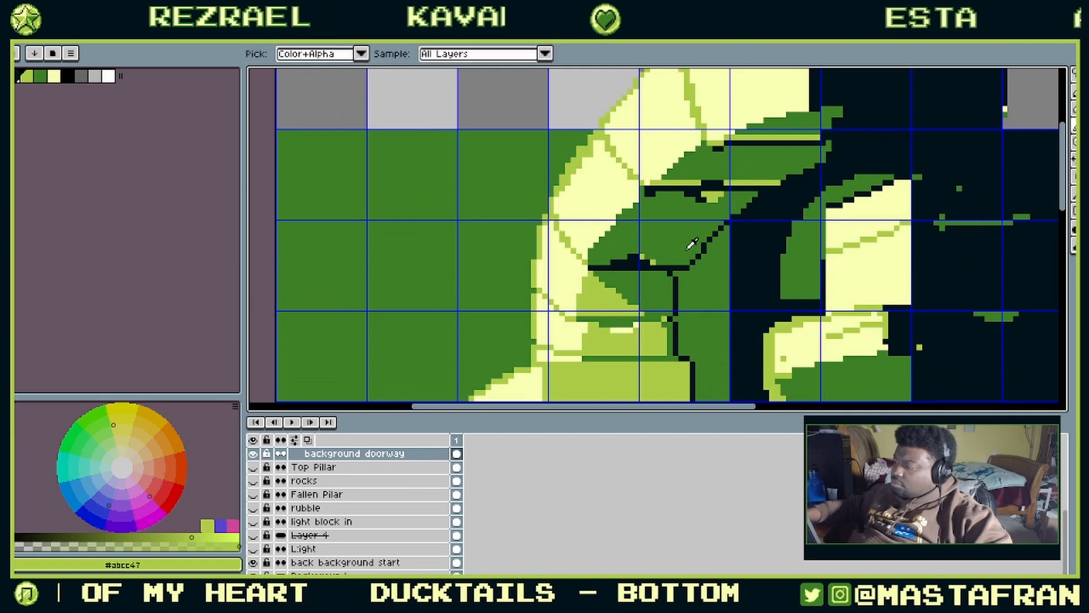
pyautogui.click(676, 264)
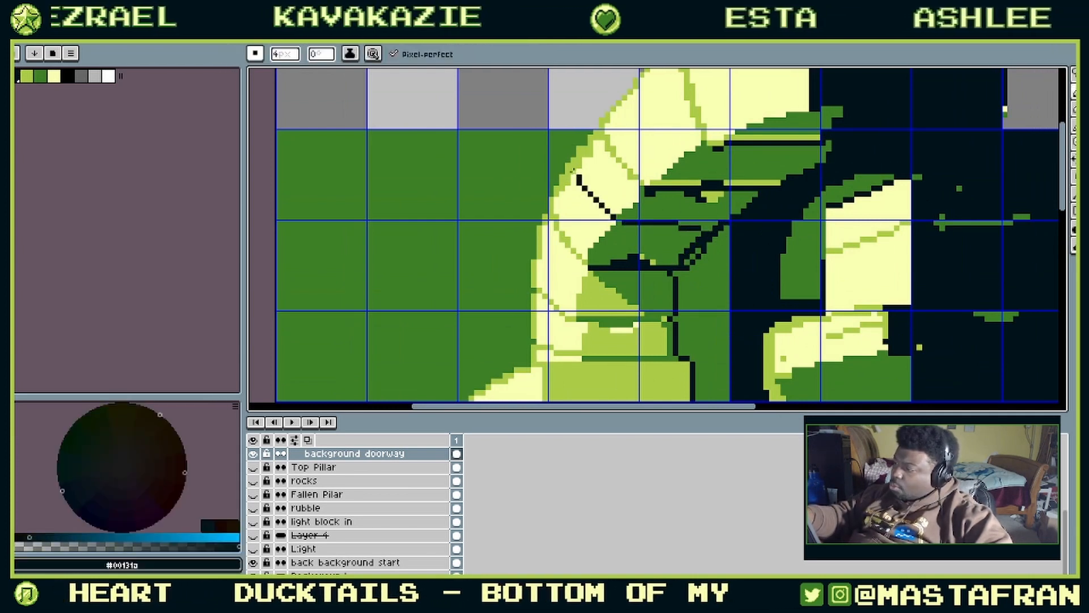
pyautogui.moveTo(717, 156); pyautogui.dragTo(720, 220)
pyautogui.hotkey('ctrl', 'z')
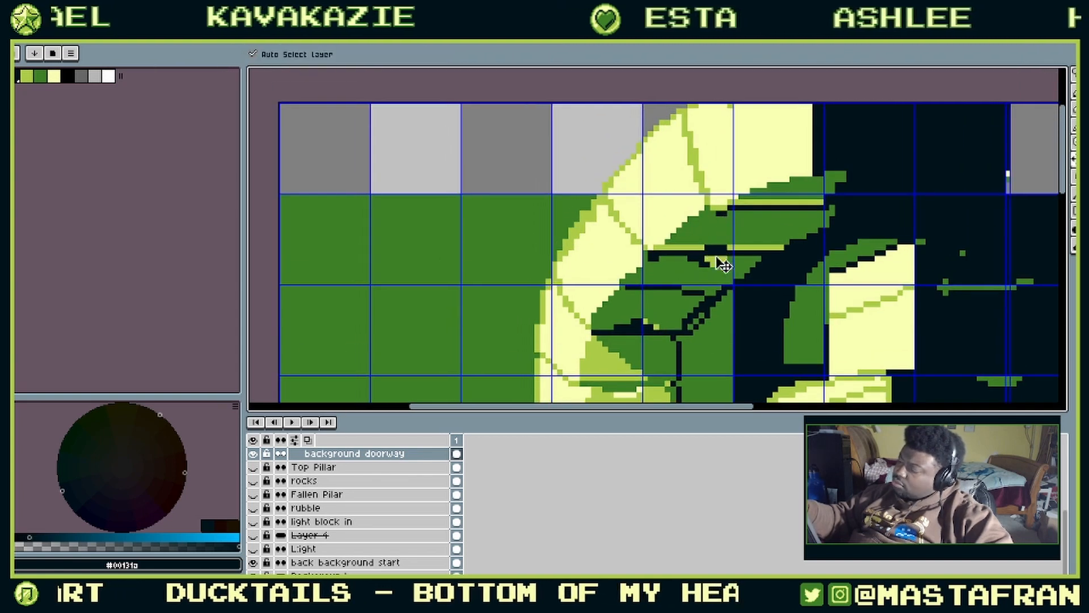
pyautogui.hotkey('ctrl', 'z')
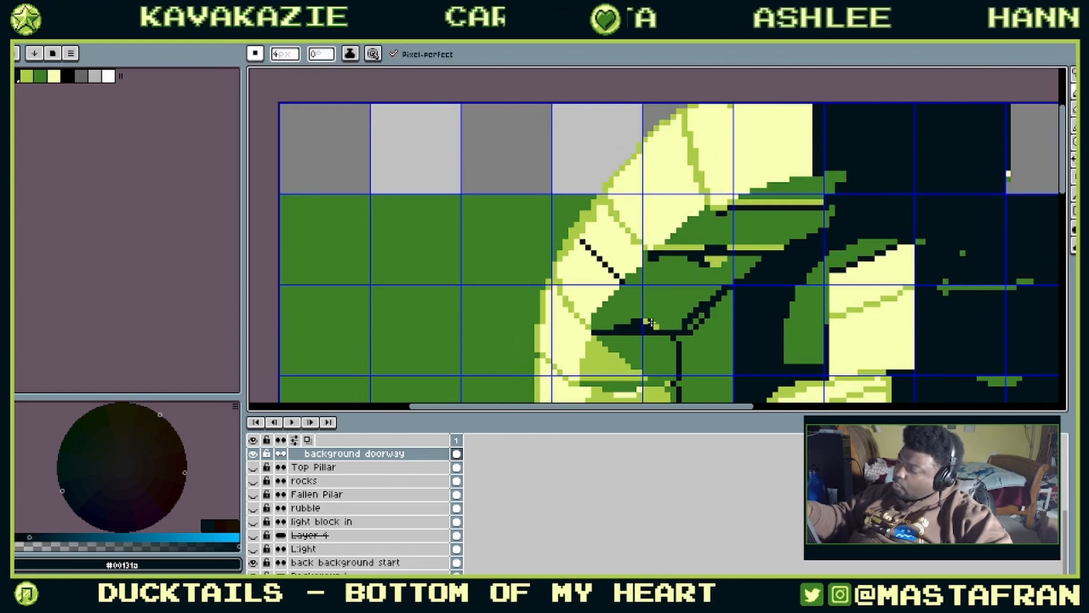
pyautogui.hotkey('ctrl', 'z')
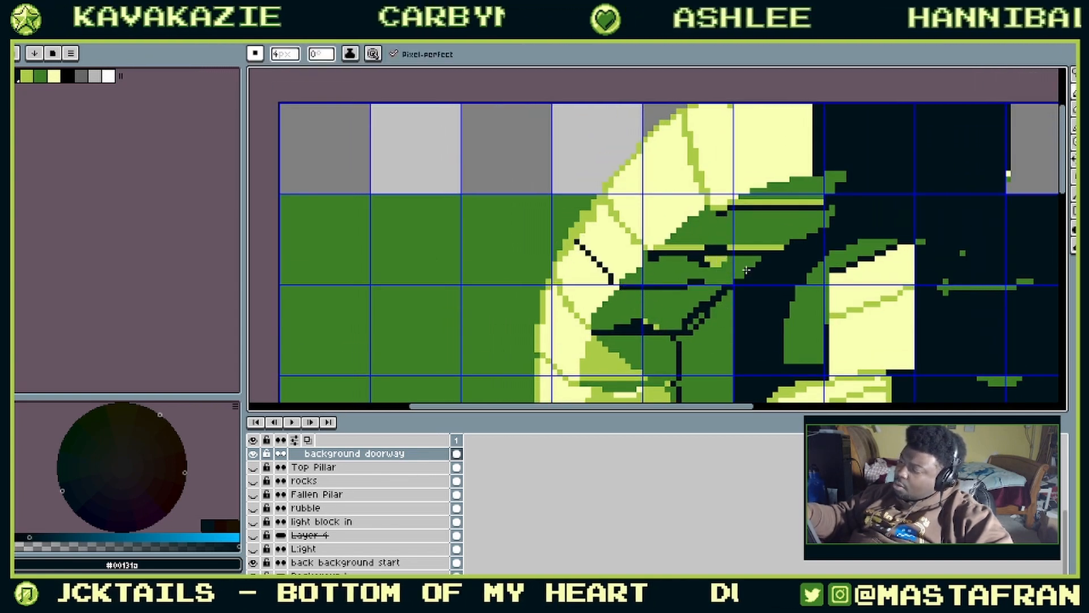
pyautogui.hotkey('ctrl', 'z')
pyautogui.moveTo(628, 282); pyautogui.dragTo(704, 291)
pyautogui.hotkey('ctrl', 'z')
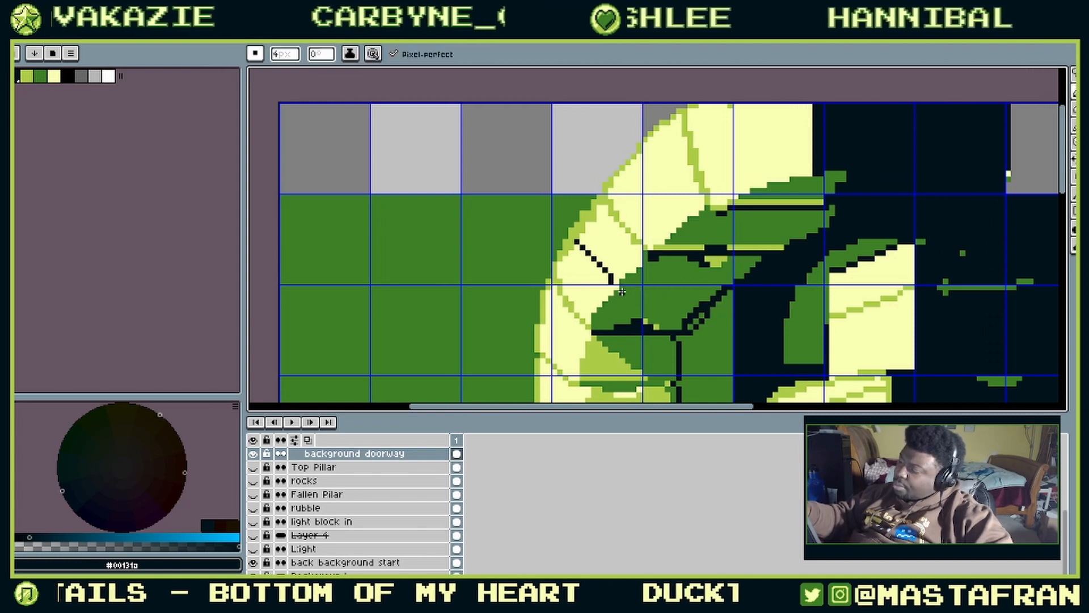
# Step: Recolour the new diagonal joint on the arch's pale face in light-green #abcc47
pyautogui.press('g')
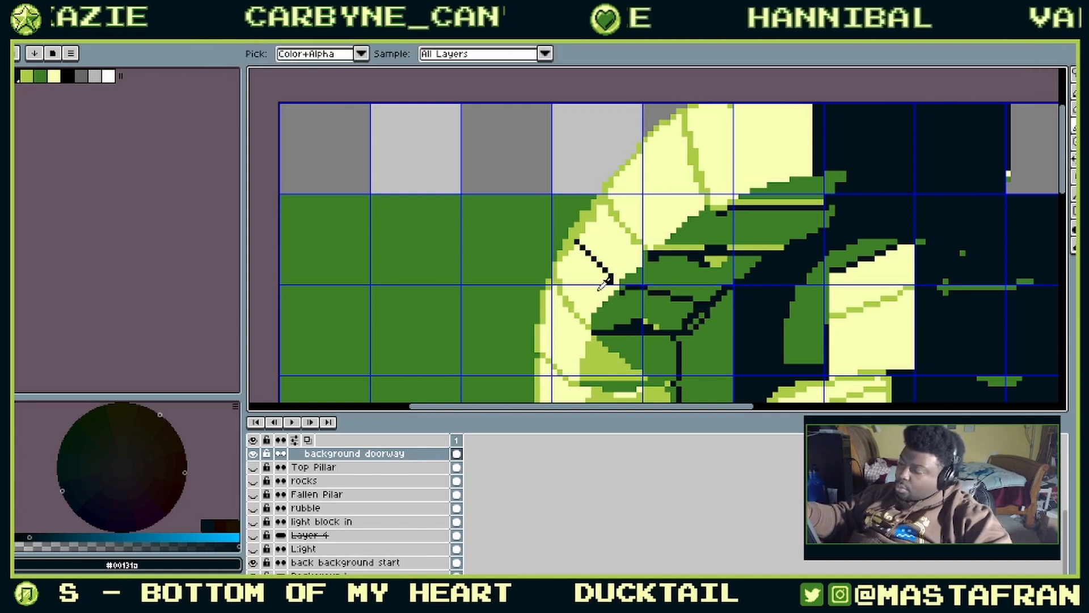
pyautogui.keyDown('alt'); pyautogui.click(599, 290); pyautogui.keyUp('alt')
pyautogui.keyDown('alt'); pyautogui.click(580, 238); pyautogui.keyUp('alt')
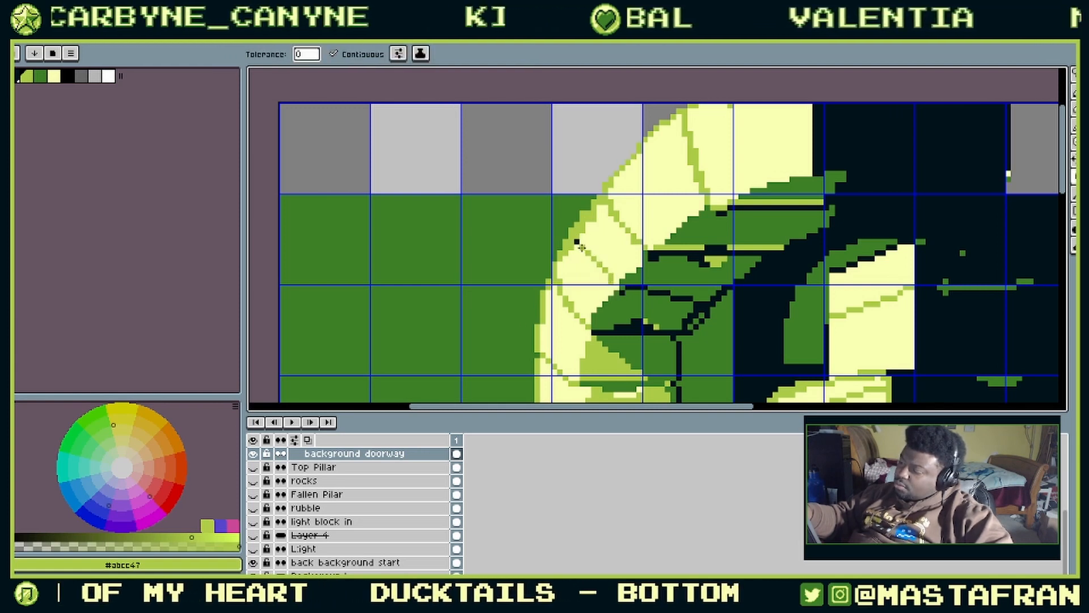
pyautogui.click(618, 284)
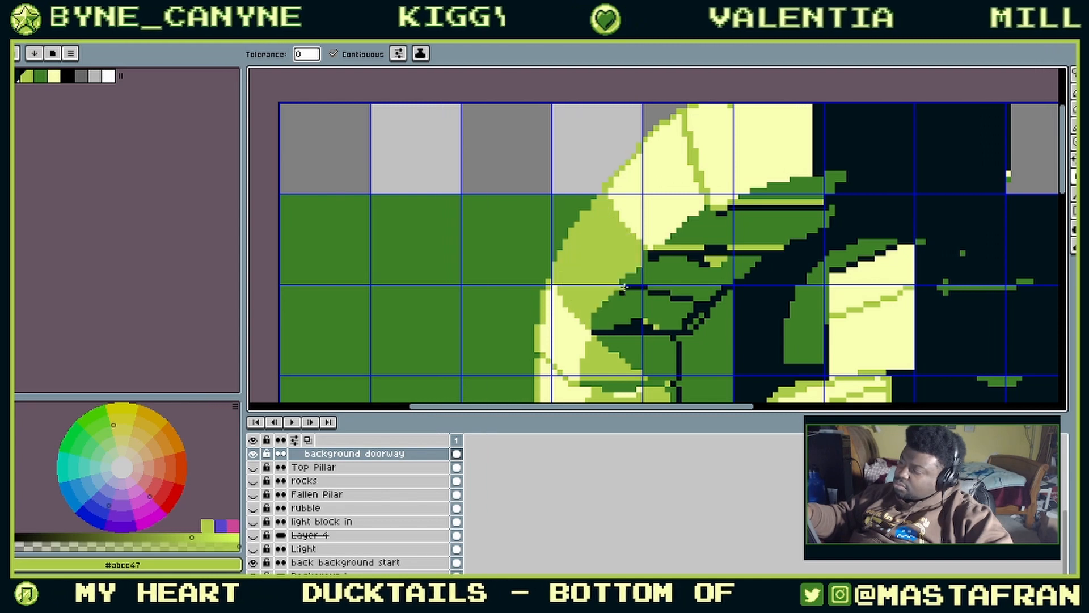
pyautogui.hotkey('ctrl', 'z')
pyautogui.press('b')
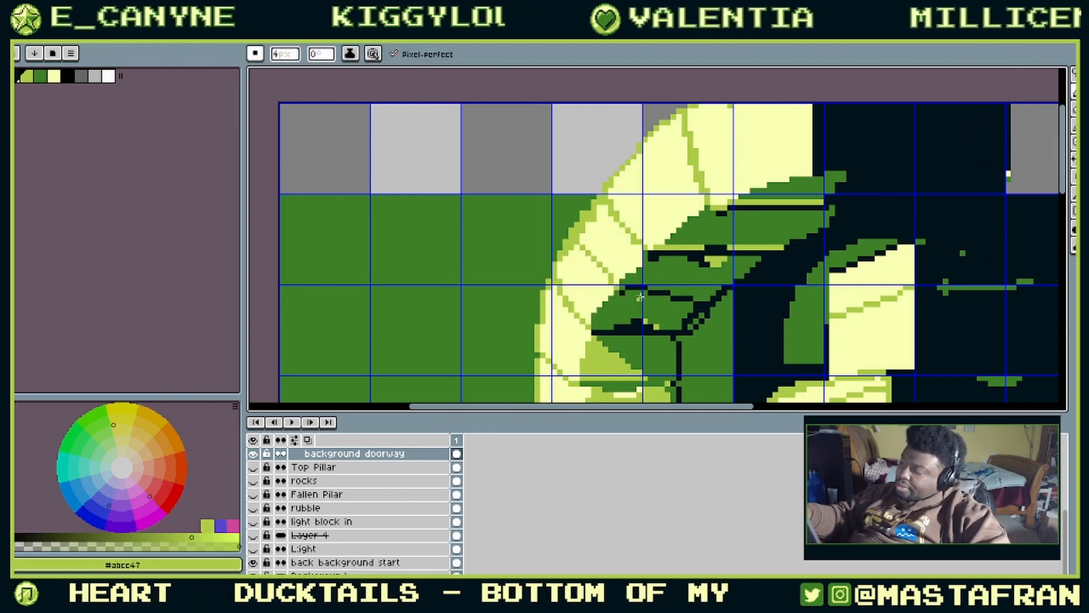
# Step: Paint over the joint across the arch's shaded underside with a thicker pale-yellow #f9ffb3 stroke and fill that stroke with light-green #abcc47
pyautogui.press('i')
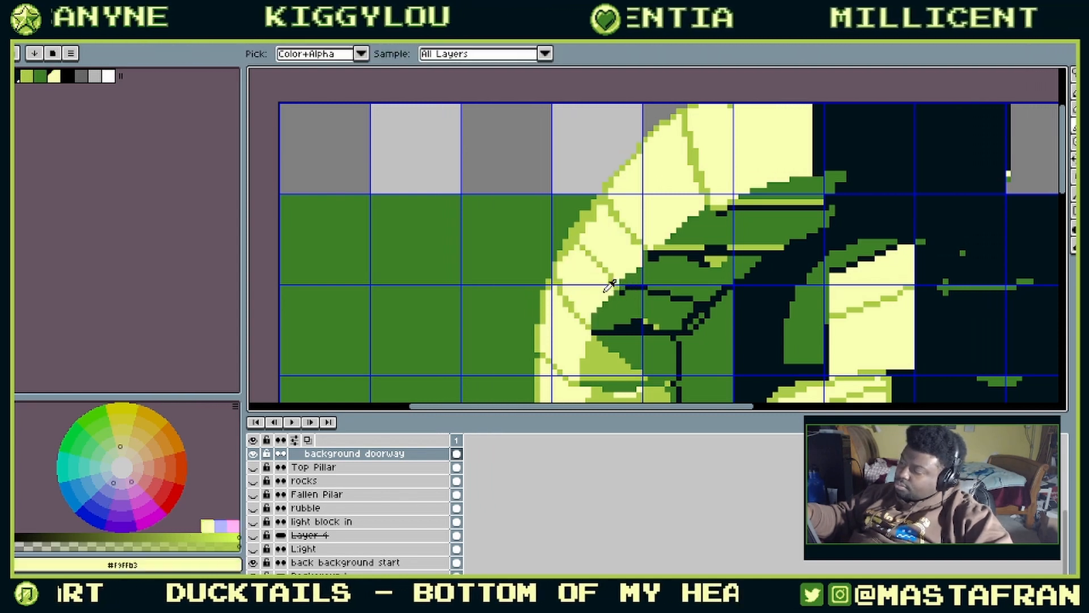
pyautogui.click(610, 285)
pyautogui.press('b')
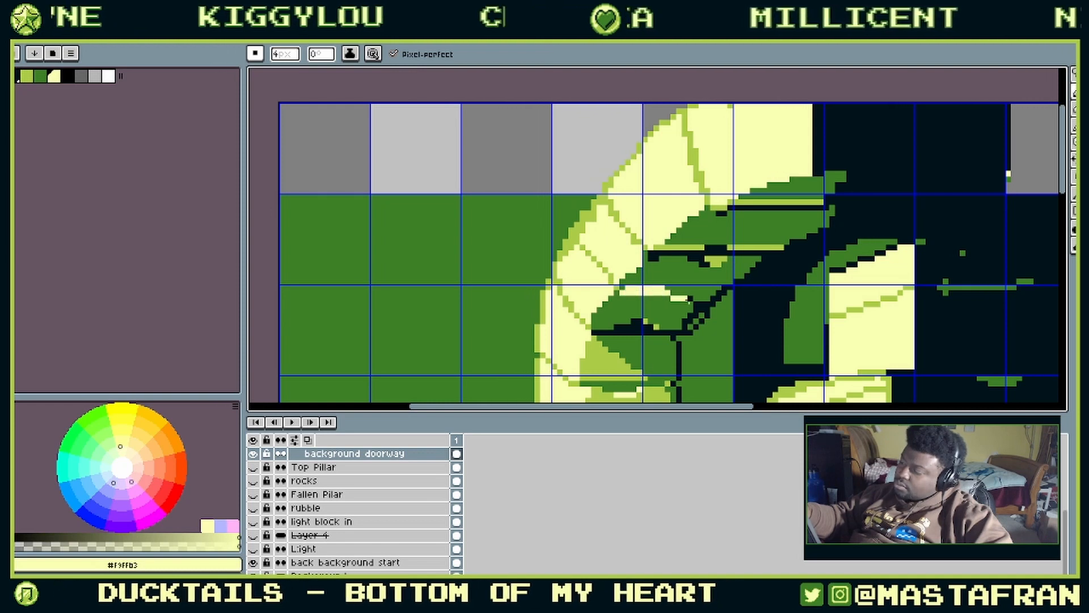
pyautogui.hotkey('ctrl', 'z')
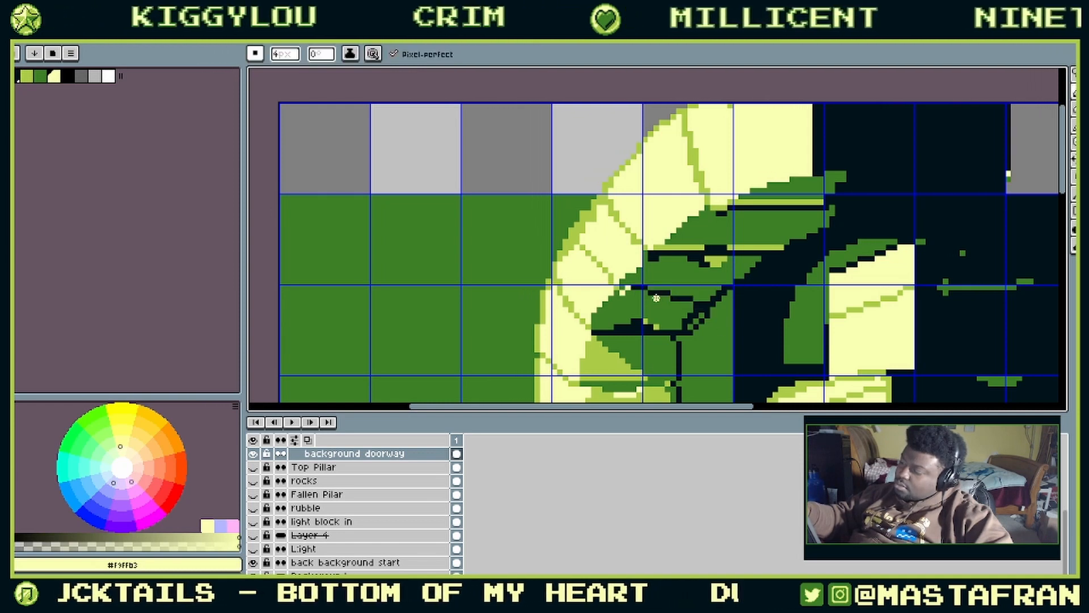
pyautogui.moveTo(627, 290); pyautogui.dragTo(713, 304)
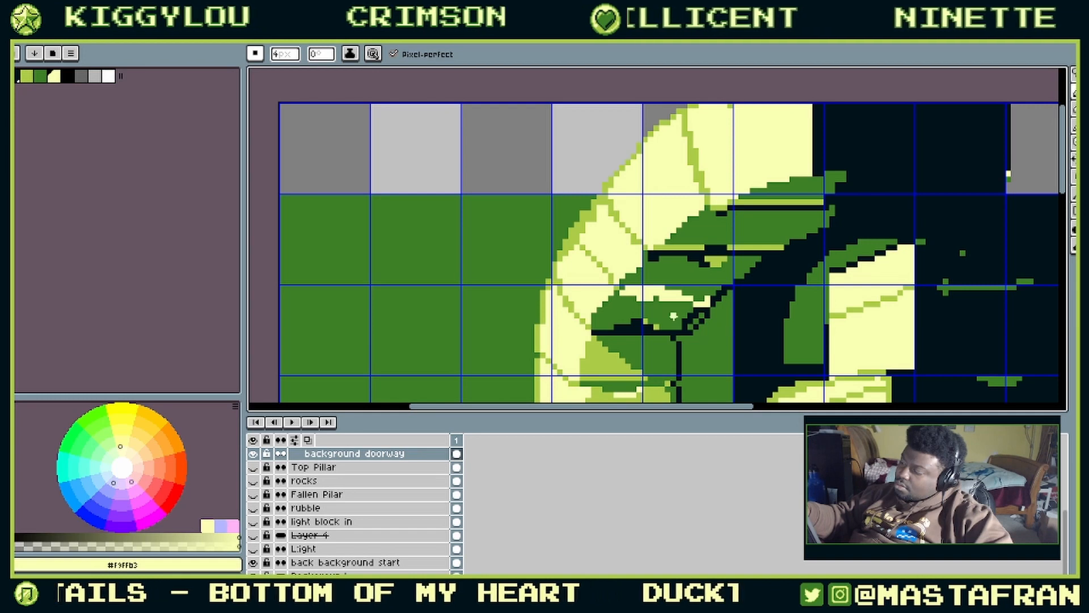
pyautogui.keyDown('alt'); pyautogui.click(674, 304); pyautogui.keyUp('alt')
pyautogui.press('g')
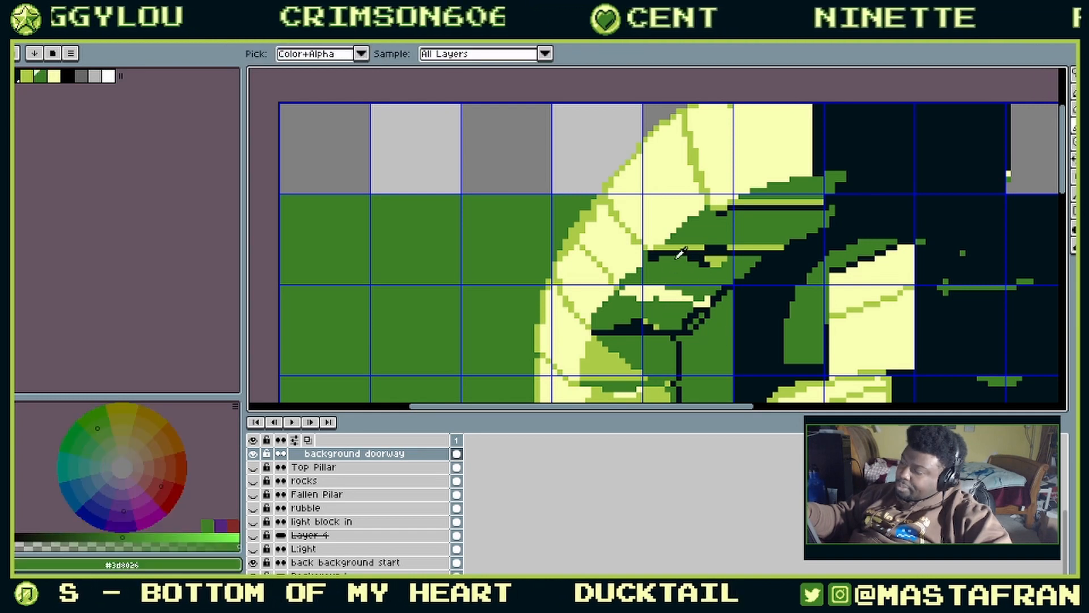
pyautogui.keyDown('alt'); pyautogui.click(681, 247); pyautogui.keyUp('alt')
pyautogui.click(653, 289)
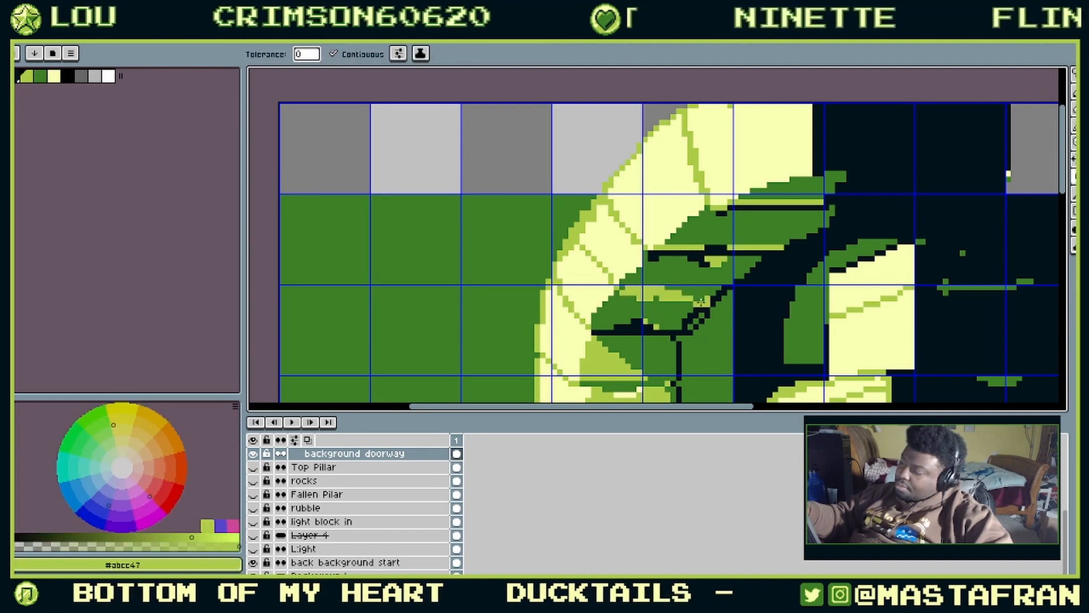
# Step: Thin the underside's light-green joint with mid-green #3d8026 and clean up the arch's inner edge beside it in dark #00131a
pyautogui.keyDown('alt'); pyautogui.click(680, 311); pyautogui.keyUp('alt')
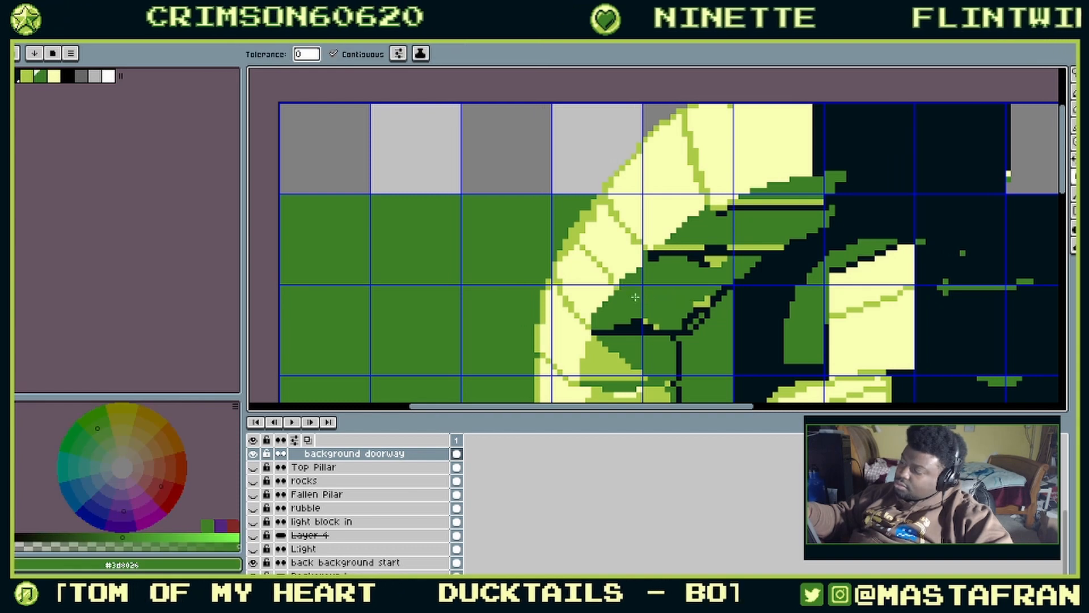
pyautogui.press('v')
pyautogui.press('b')
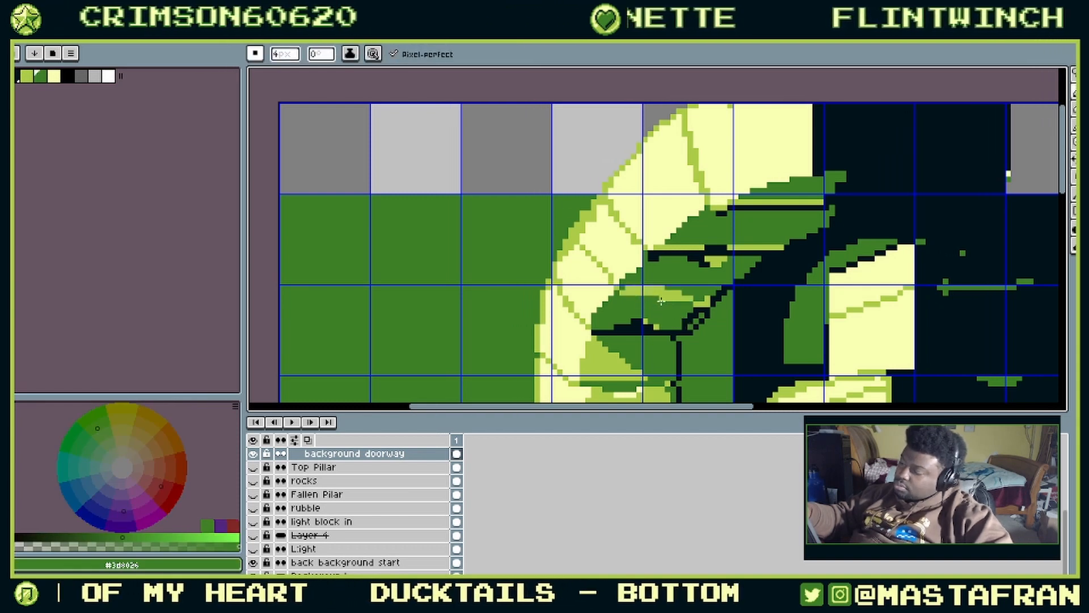
pyautogui.keyDown('alt'); pyautogui.click(691, 299); pyautogui.keyUp('alt')
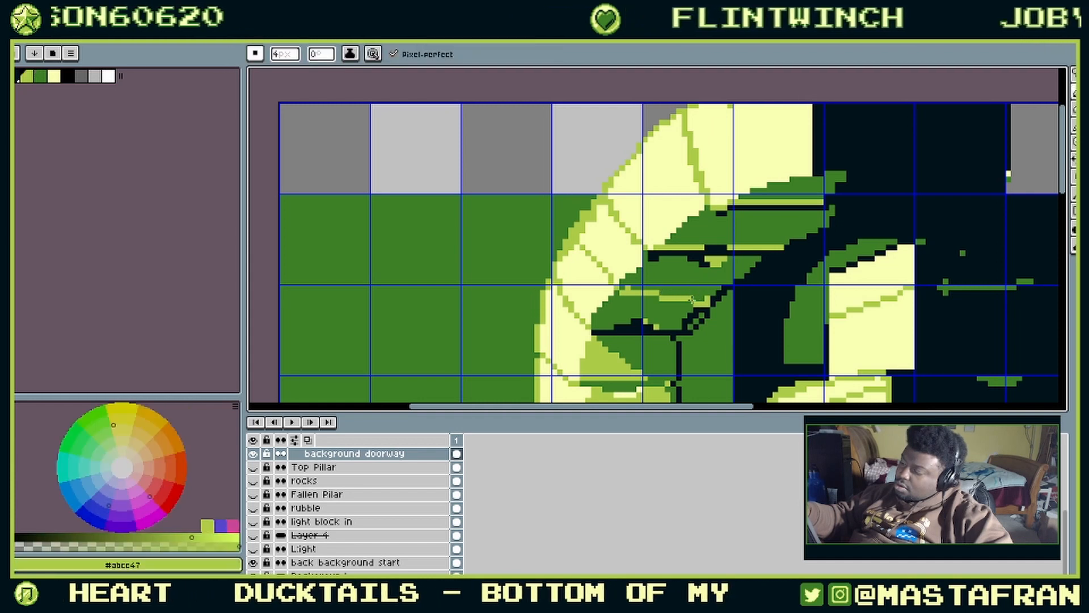
pyautogui.keyDown('alt'); pyautogui.click(702, 310); pyautogui.keyUp('alt')
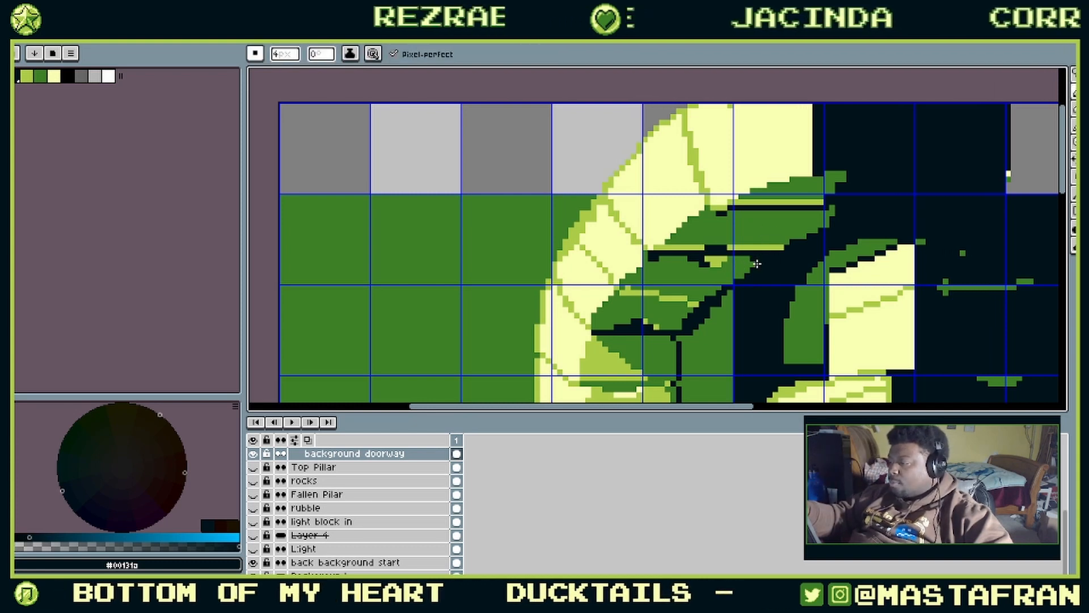
# Step: Sketch a large boulder with a small rounded shape on top against the column's outer base in light-green #abcc47, adding inner contour lines
pyautogui.moveTo(862, 274); pyautogui.dragTo(766, 218)
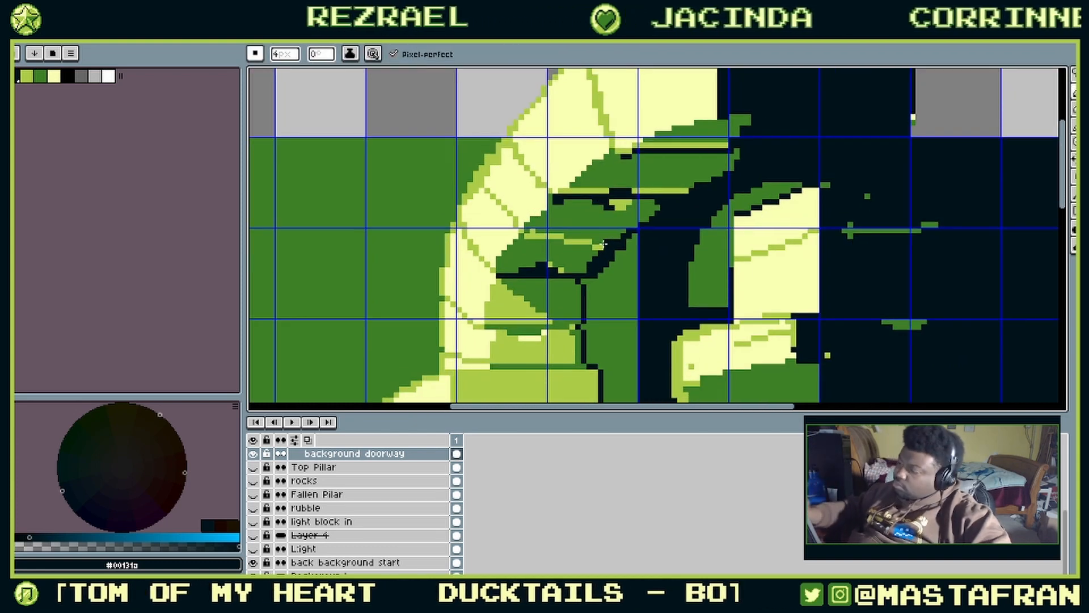
pyautogui.moveTo(679, 292); pyautogui.dragTo(736, 214)
pyautogui.scroll(-7, 707, 290)
pyautogui.scroll(1, 707, 290)
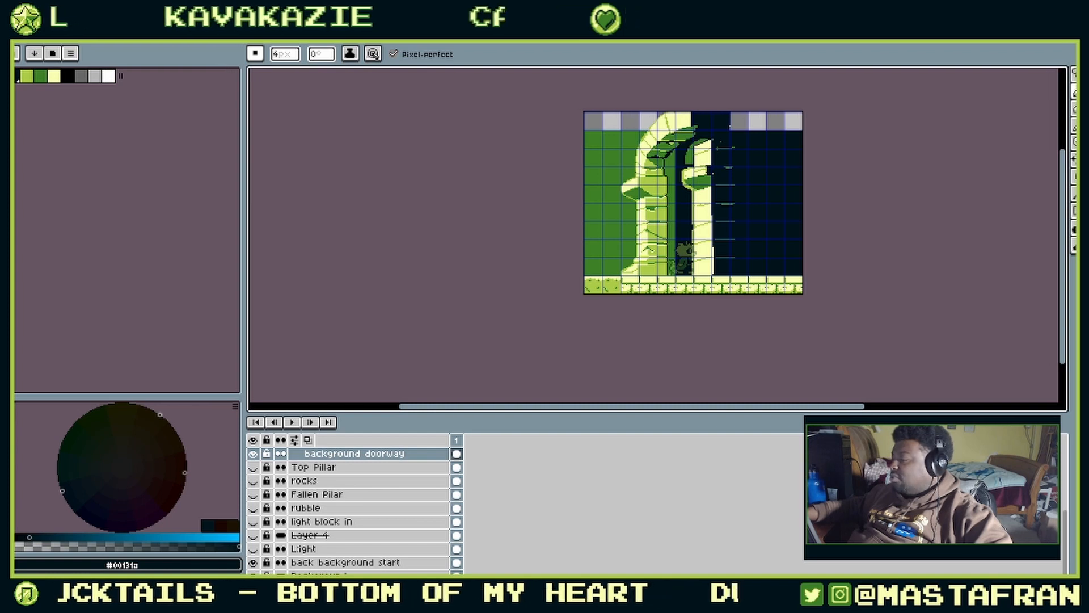
pyautogui.scroll(3, 620, 252)
pyautogui.scroll(-1, 622, 248)
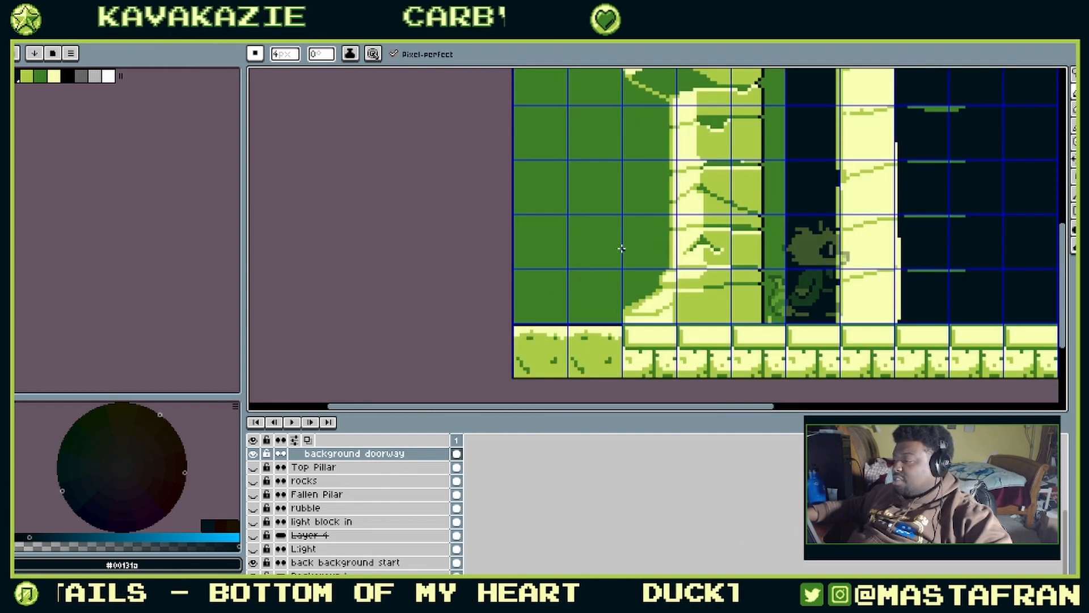
pyautogui.keyDown('alt'); pyautogui.click(721, 213); pyautogui.keyUp('alt')
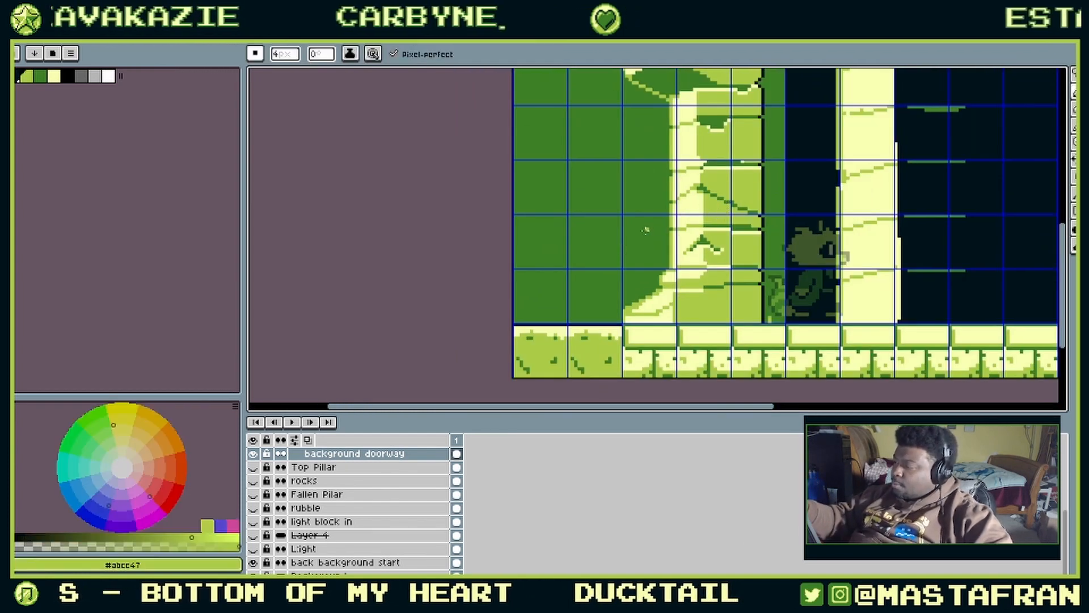
pyautogui.moveTo(666, 212)
pyautogui.mouseDown()
pyautogui.moveTo(636, 206)
pyautogui.moveTo(557, 288)
pyautogui.moveTo(566, 322)
pyautogui.moveTo(662, 237)
pyautogui.moveTo(587, 297)
pyautogui.moveTo(566, 289)
pyautogui.moveTo(557, 299)
pyautogui.moveTo(597, 307)
pyautogui.mouseUp()
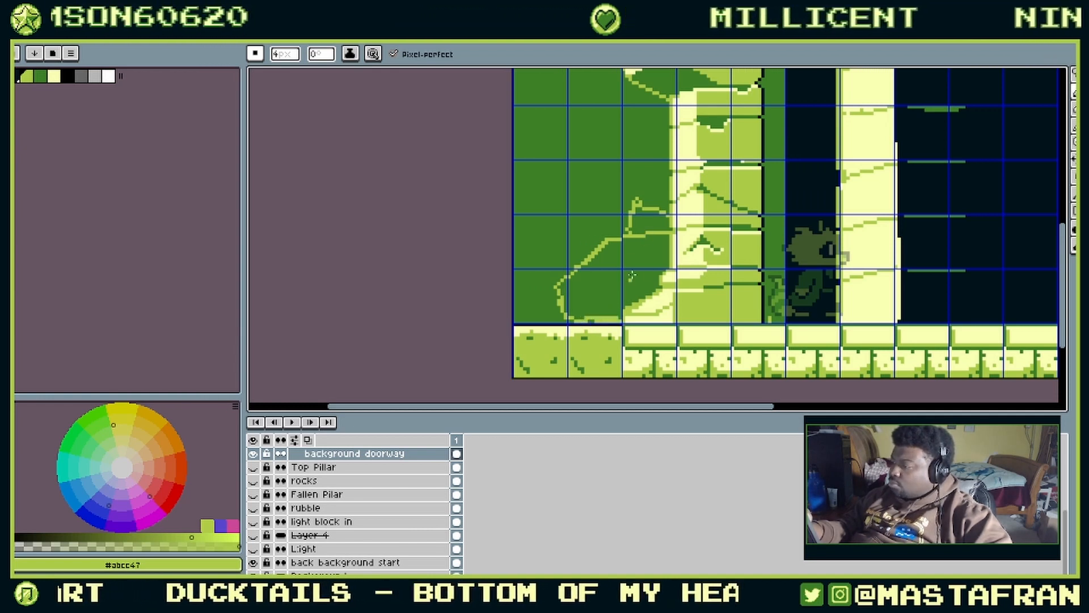
pyautogui.moveTo(640, 210)
pyautogui.mouseDown()
pyautogui.moveTo(655, 207)
pyautogui.moveTo(650, 232)
pyautogui.mouseUp()
pyautogui.moveTo(642, 207); pyautogui.dragTo(642, 220)
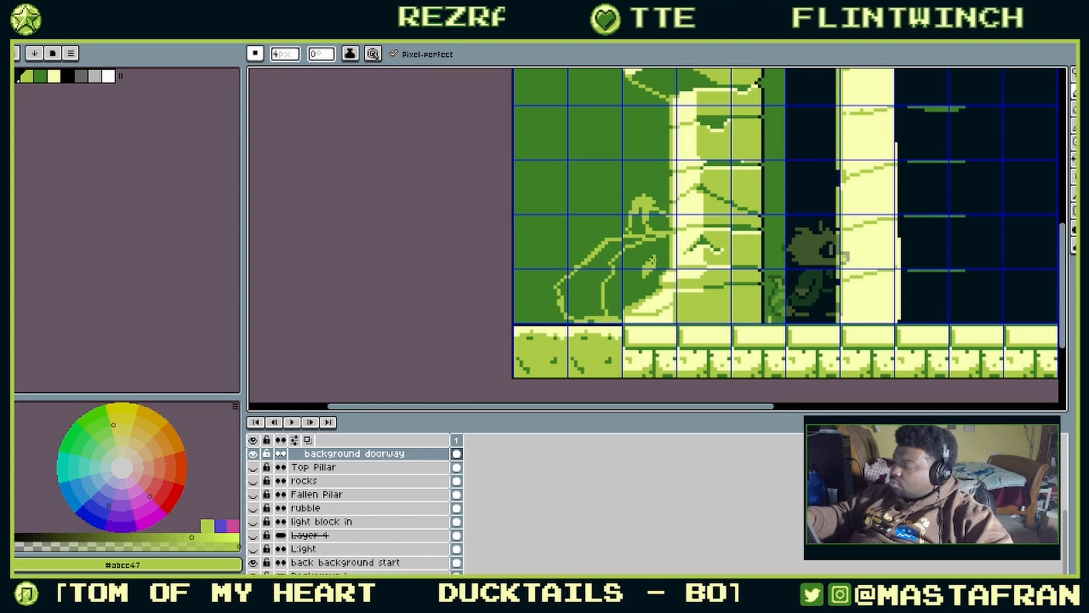
# Step: Close the boulder's inner contour line and fill its outer face with light-green #abcc47
pyautogui.moveTo(652, 260); pyautogui.dragTo(672, 238)
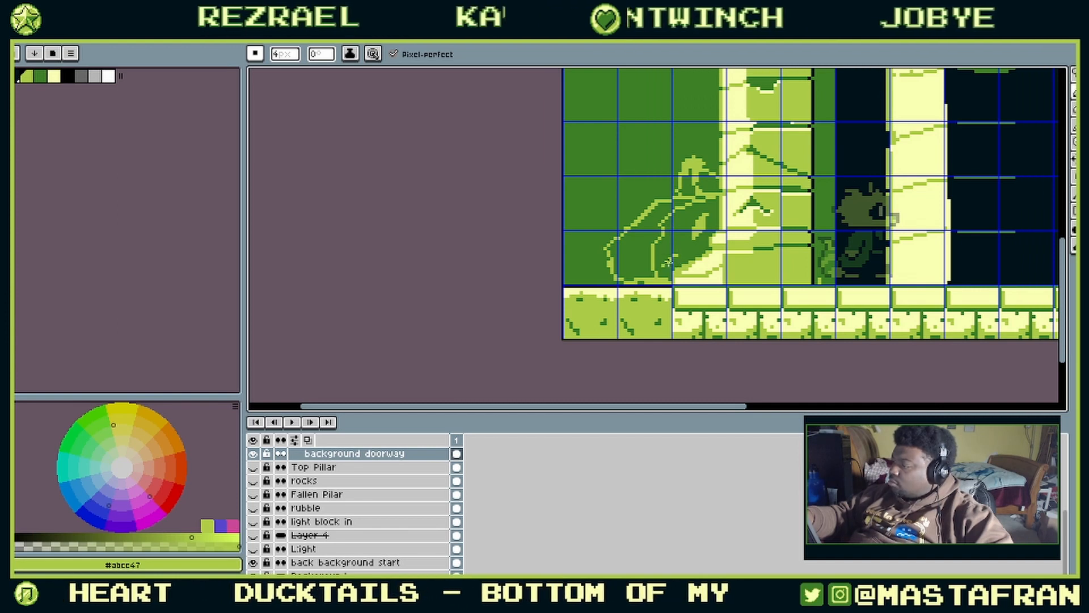
pyautogui.press('g')
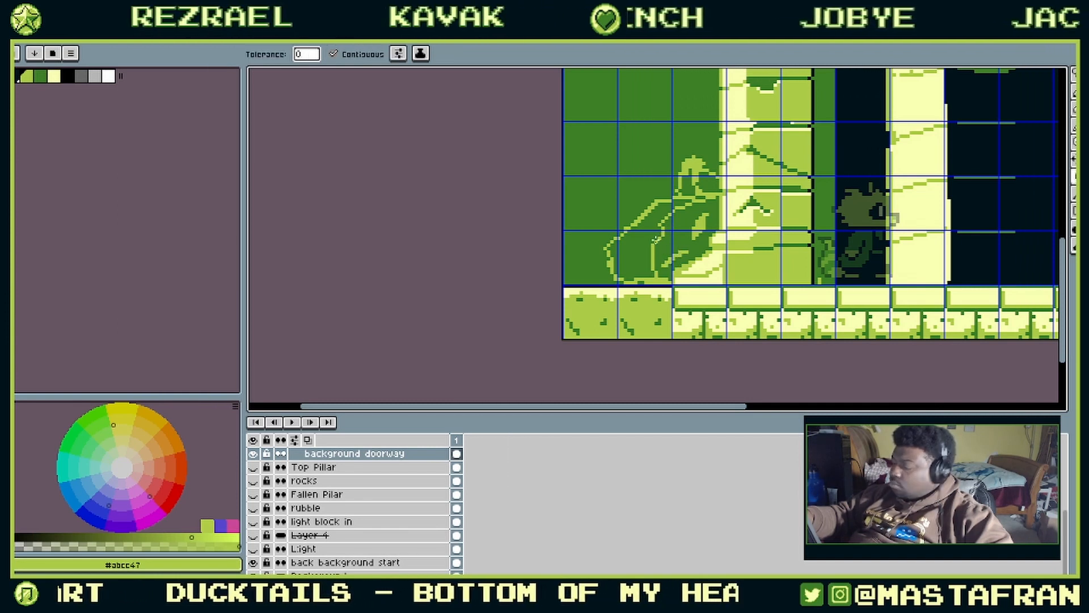
pyautogui.click(656, 239)
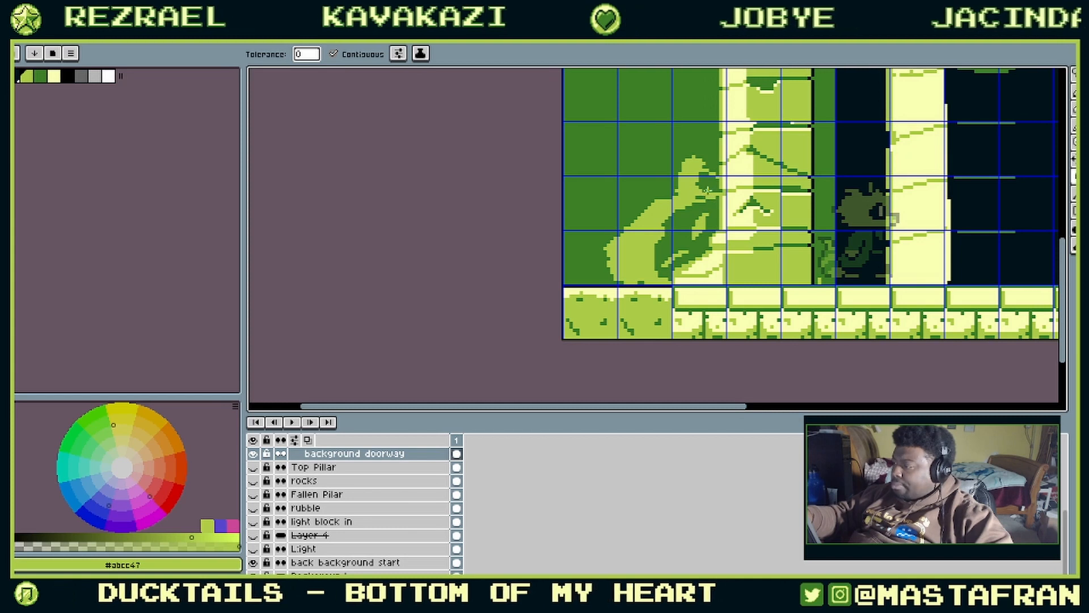
pyautogui.moveTo(725, 198); pyautogui.dragTo(726, 302)
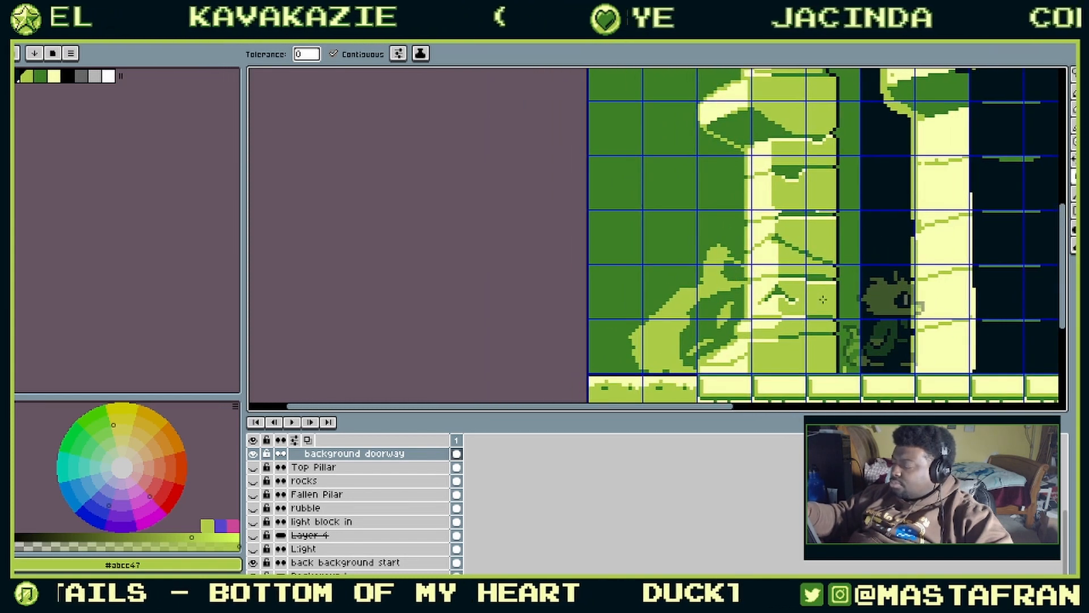
# Step: Try filling the boulder's shaded inner area and the hollow of its small top shape with dark #00131a
pyautogui.press('i')
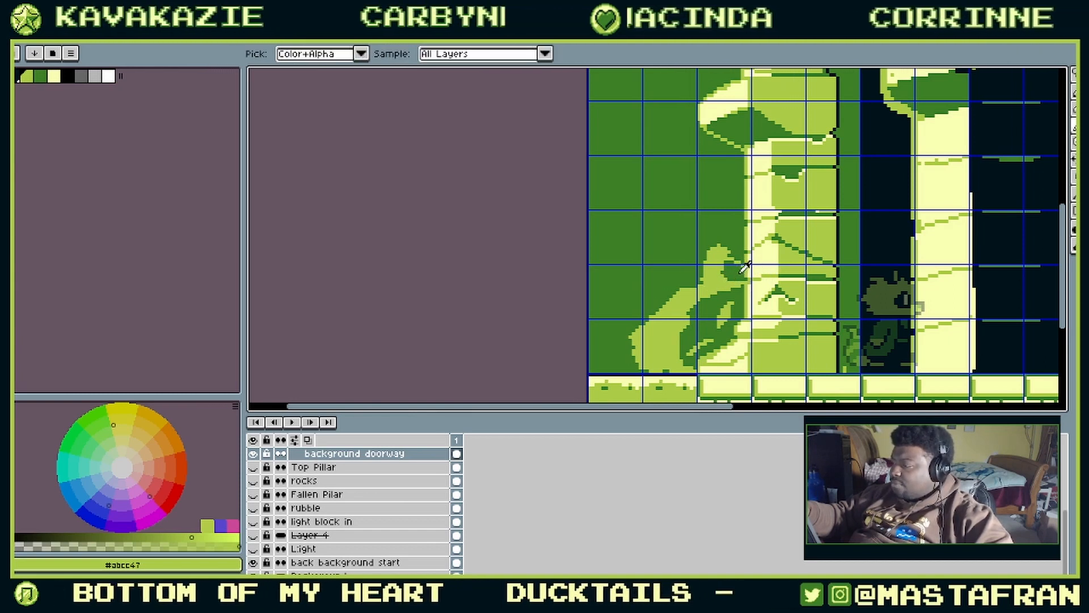
pyautogui.press('g')
pyautogui.press('i')
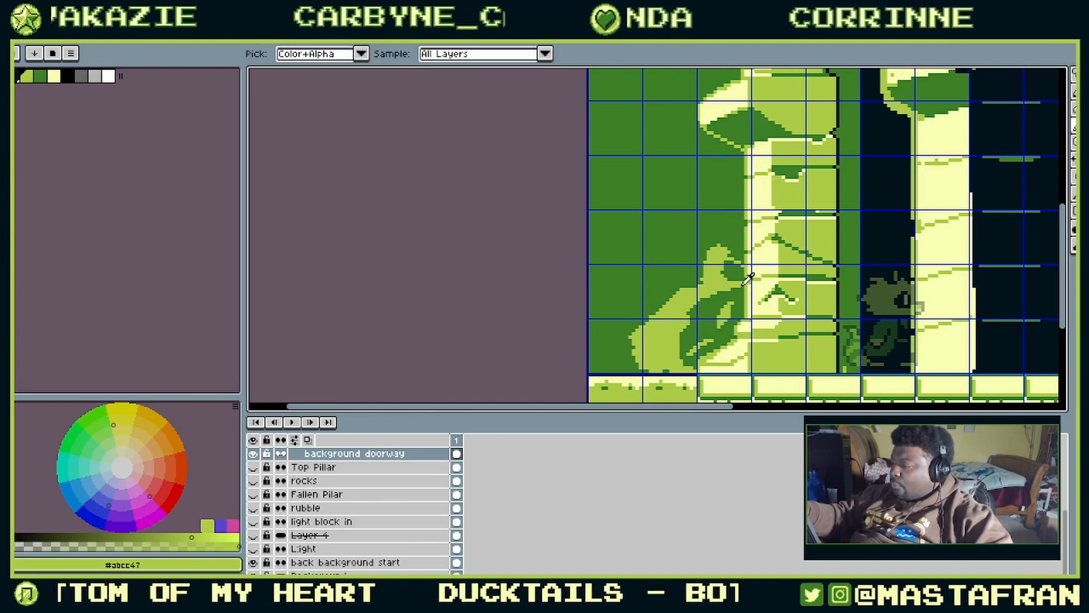
pyautogui.press('g')
pyautogui.moveTo(718, 318); pyautogui.dragTo(782, 363)
pyautogui.moveTo(941, 269); pyautogui.dragTo(944, 201)
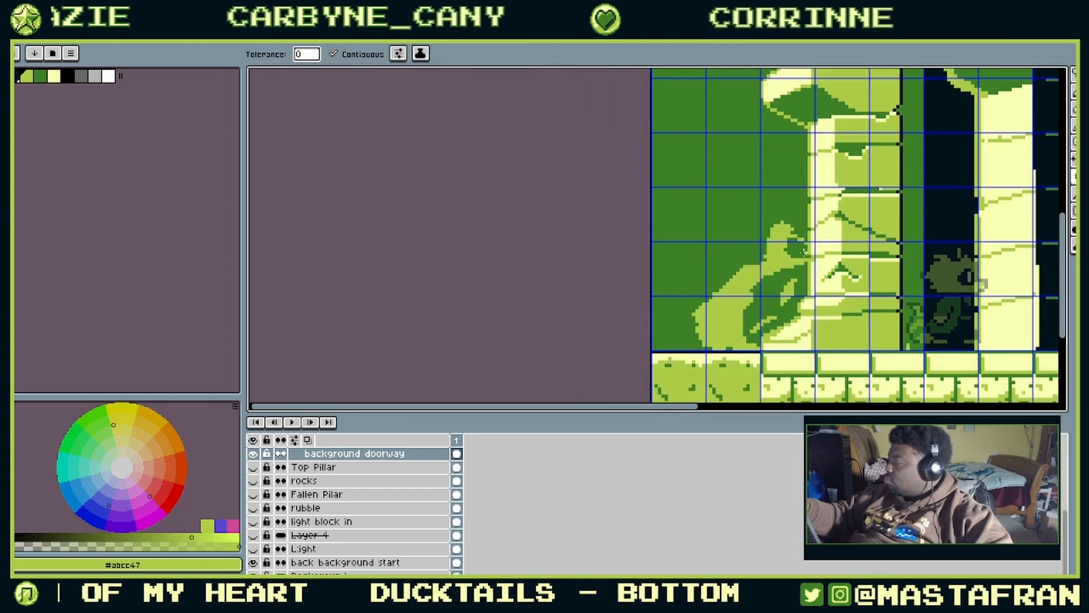
pyautogui.press('i')
pyautogui.click(954, 195)
pyautogui.press('g')
pyautogui.click(772, 310)
pyautogui.click(797, 247)
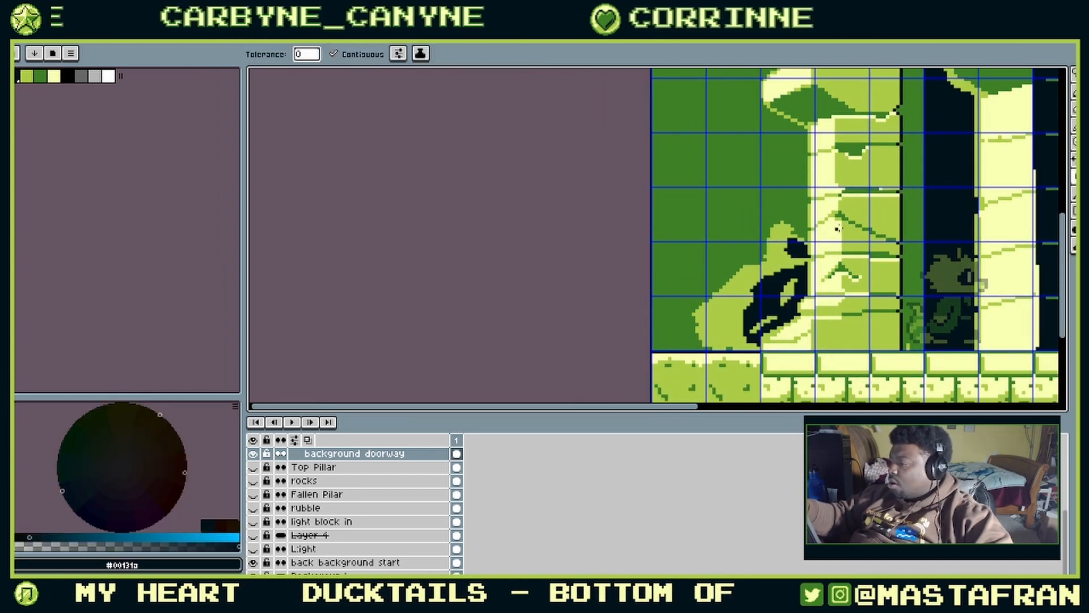
# Step: Try filling the boulder's light-green body with mid-green #3d8026, and undo that fill
pyautogui.moveTo(926, 159); pyautogui.dragTo(867, 196)
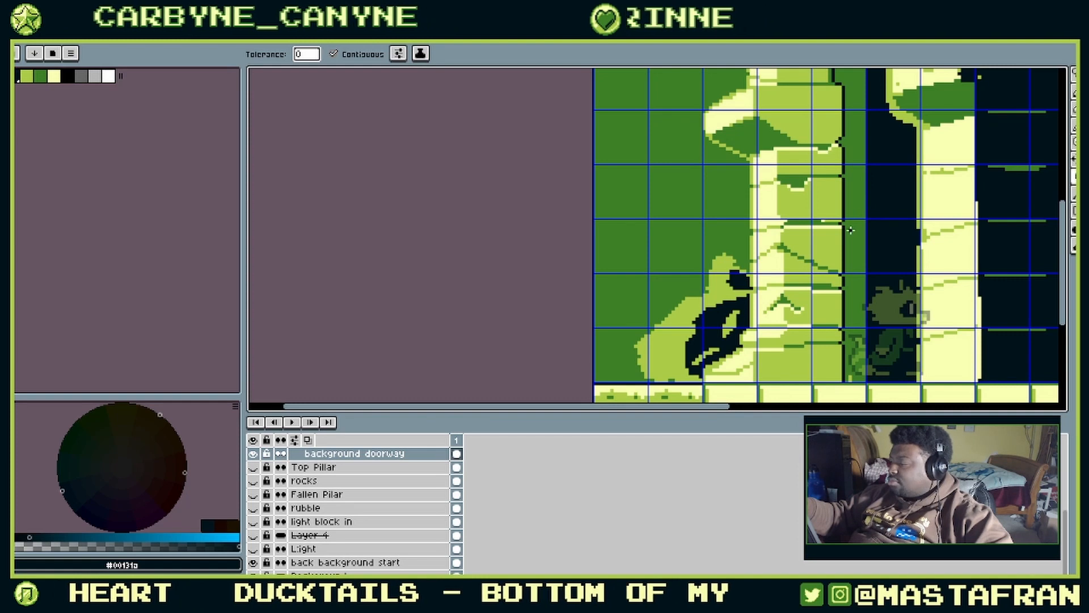
pyautogui.press('v')
pyautogui.press('g')
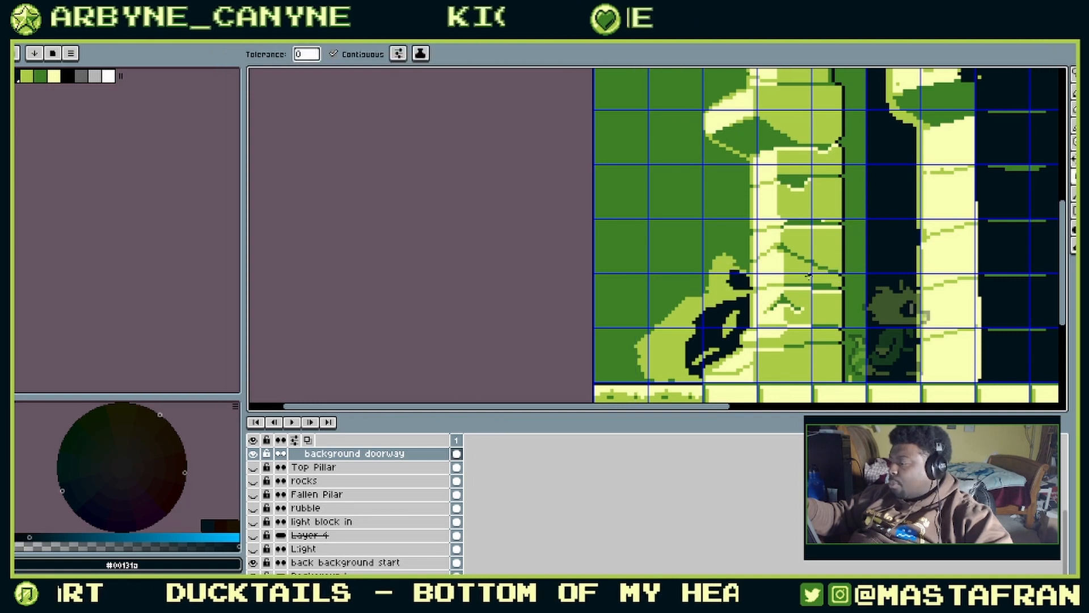
pyautogui.keyDown('alt'); pyautogui.click(739, 226); pyautogui.keyUp('alt')
pyautogui.click(737, 290)
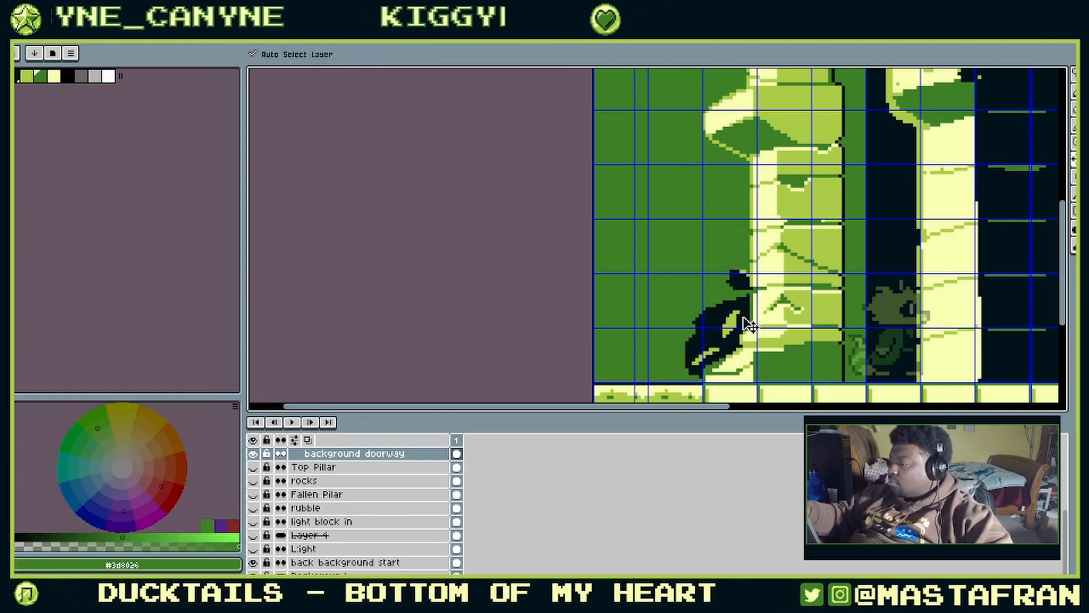
pyautogui.hotkey('ctrl', 'z')
# Step: Undo the dark fills in the boulder's inner area and in its small top shape
pyautogui.moveTo(742, 313); pyautogui.dragTo(776, 260)
pyautogui.press('i')
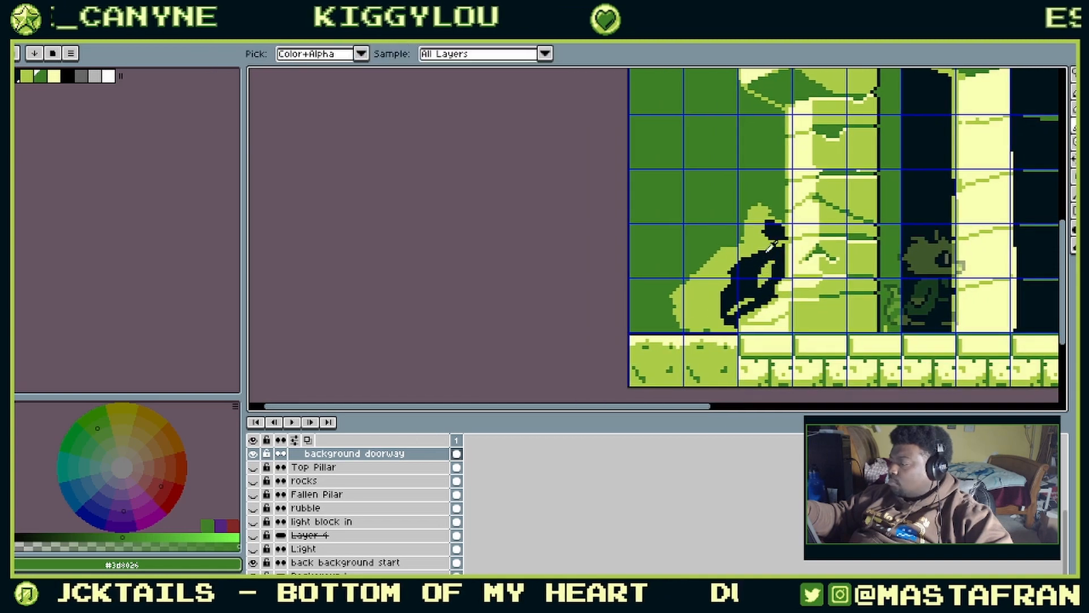
pyautogui.press('g')
pyautogui.moveTo(878, 184); pyautogui.dragTo(812, 242)
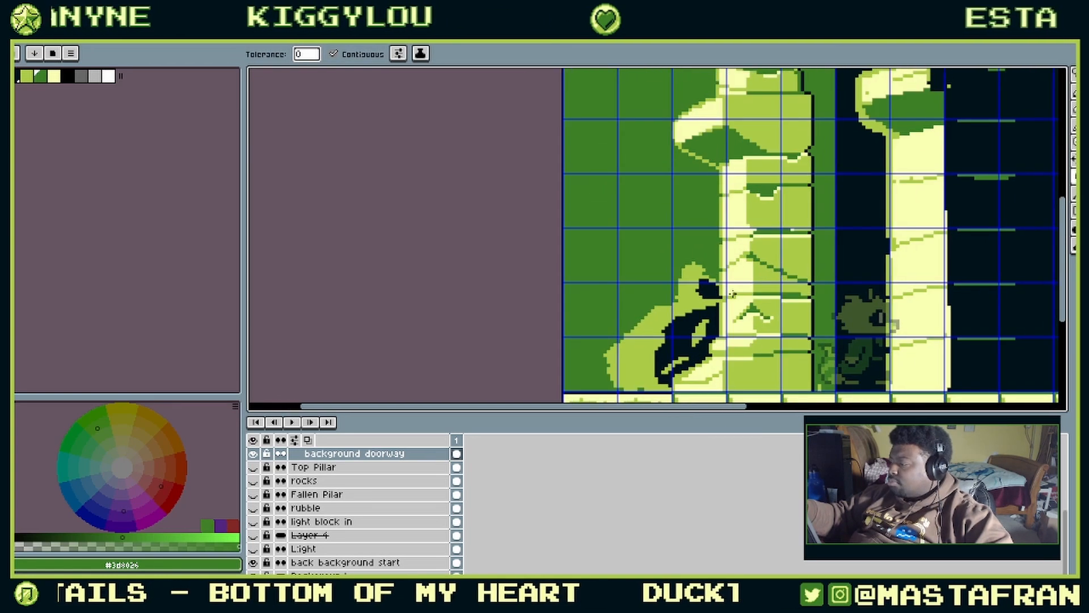
pyautogui.press('i')
pyautogui.click(695, 321)
pyautogui.press('g')
pyautogui.moveTo(809, 293); pyautogui.dragTo(710, 354)
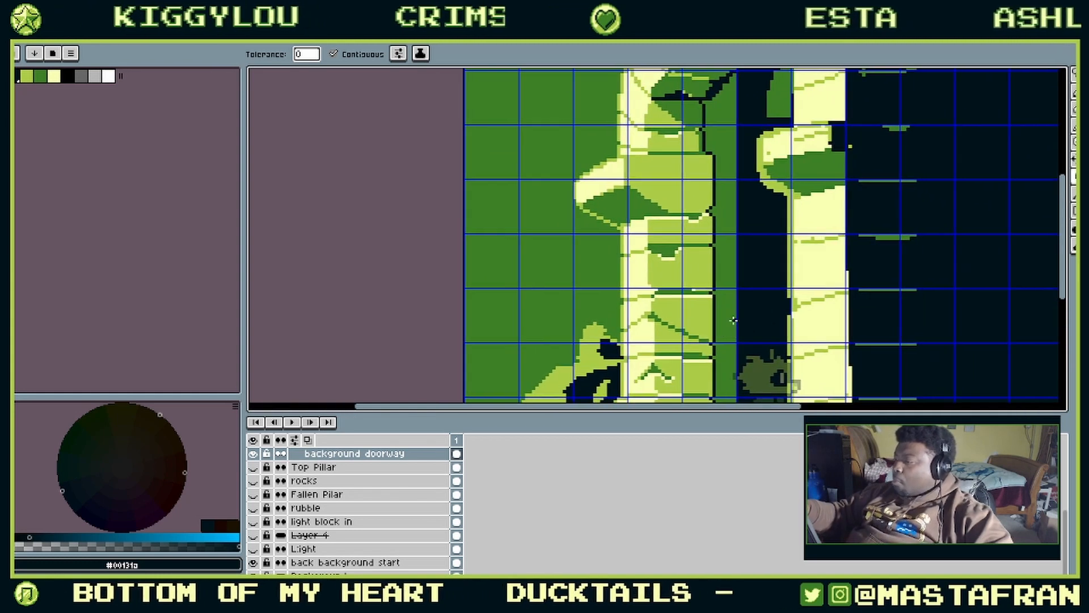
pyautogui.scroll(-3, 734, 321)
pyautogui.scroll(2, 811, 296)
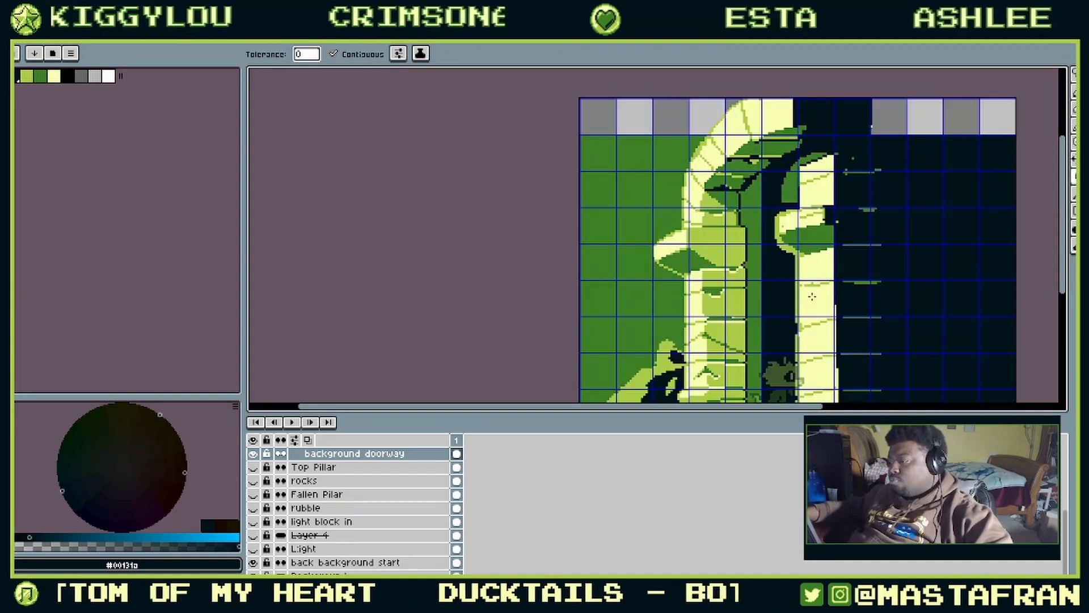
pyautogui.moveTo(730, 259); pyautogui.dragTo(758, 188)
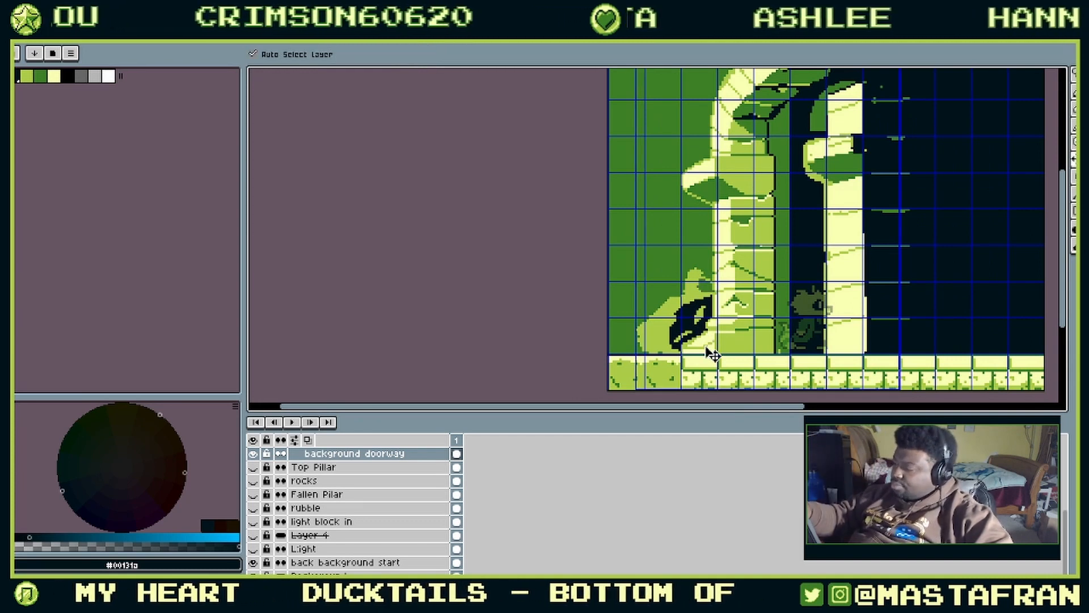
pyautogui.hotkey('ctrl', 'z')
pyautogui.hotkey('ctrl', 'z')
# Step: Draw a larger rock mass around the boulder, rising from the floor to the column's outer edge, in light-green #abcc47
pyautogui.keyDown('alt'); pyautogui.click(695, 320); pyautogui.keyUp('alt')
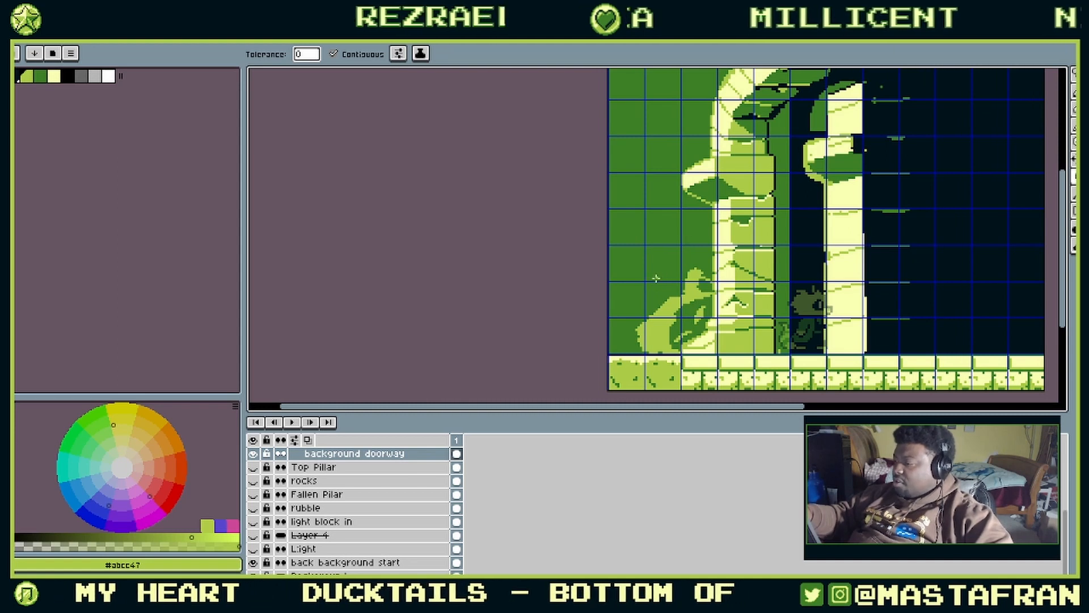
pyautogui.click(620, 340)
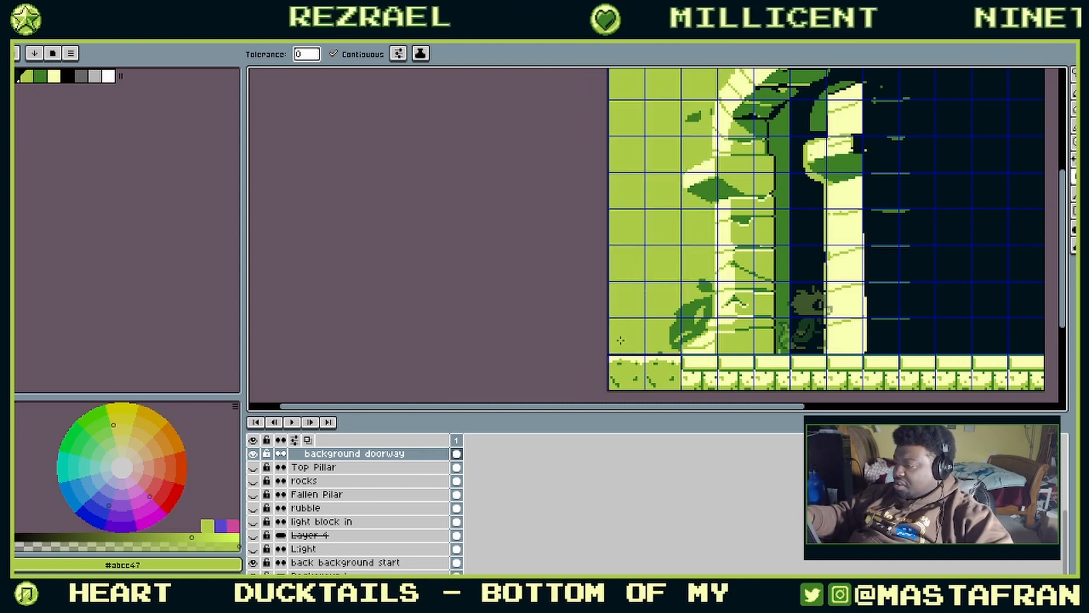
pyautogui.hotkey('ctrl', 'z')
pyautogui.press('b')
pyautogui.moveTo(647, 285)
pyautogui.mouseDown()
pyautogui.moveTo(615, 340)
pyautogui.moveTo(628, 353)
pyautogui.mouseUp()
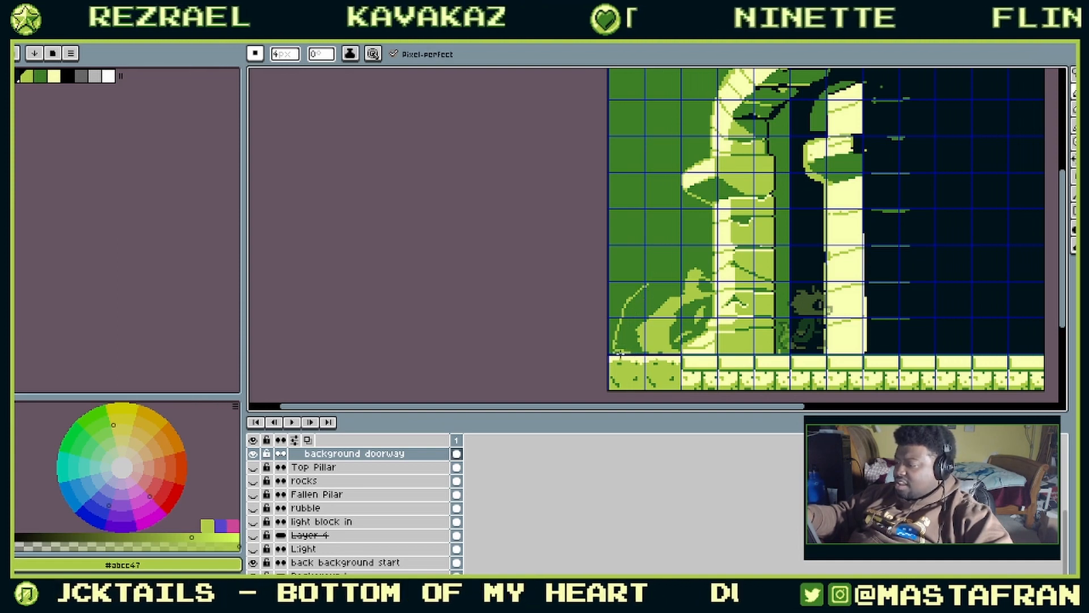
pyautogui.moveTo(651, 284)
pyautogui.mouseDown()
pyautogui.moveTo(669, 250)
pyautogui.moveTo(712, 232)
pyautogui.mouseUp()
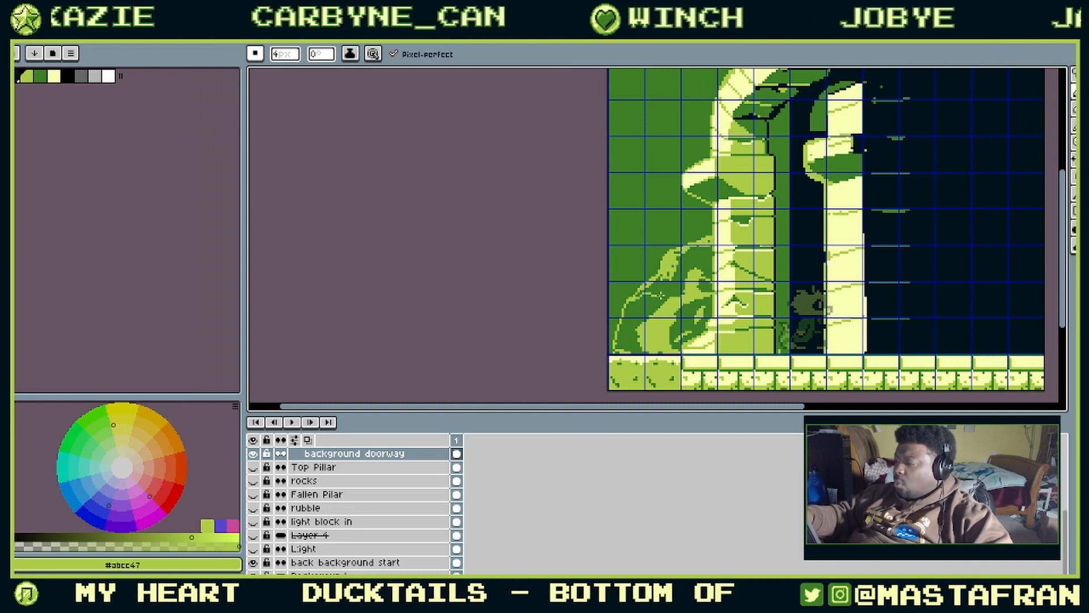
pyautogui.hotkey('ctrl', 'z')
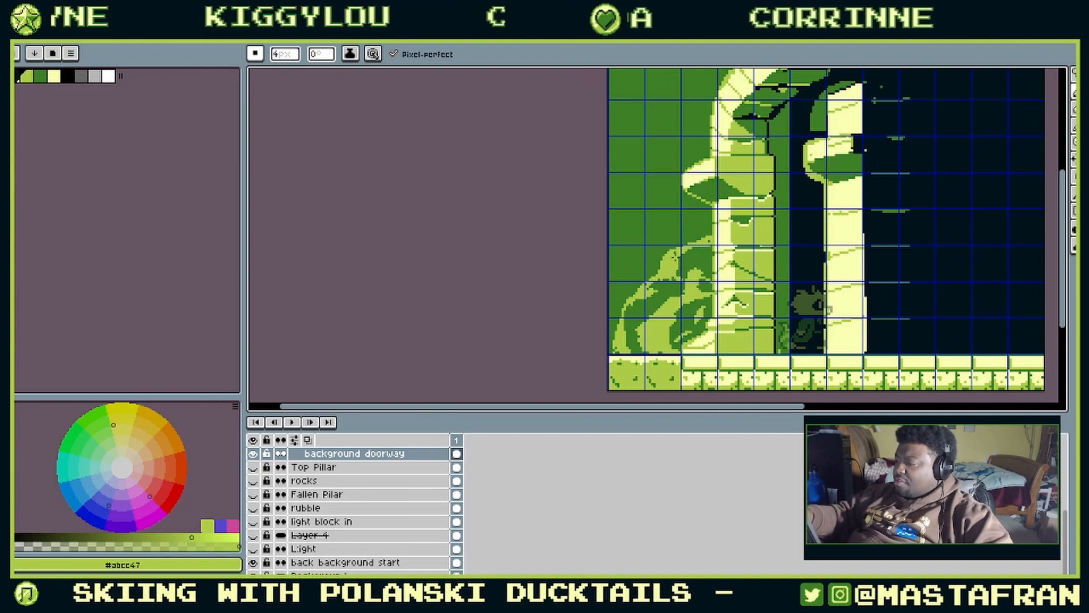
# Step: Examine the enlarged rock mass against the column, arch and floor at several magnifications
pyautogui.moveTo(690, 246); pyautogui.dragTo(693, 298)
pyautogui.hscroll(-2, 740, 212)
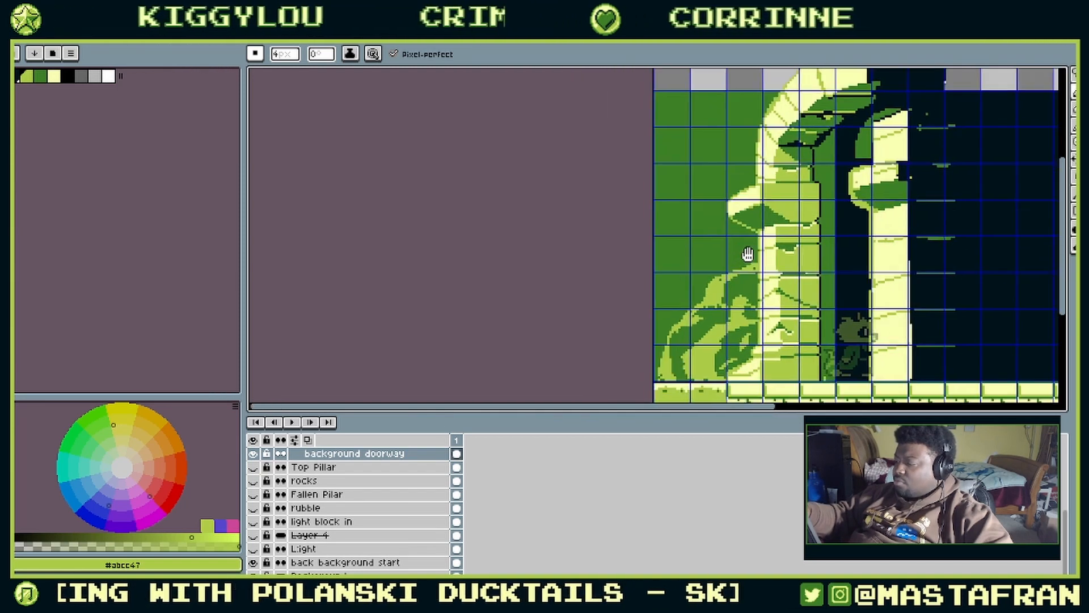
pyautogui.scroll(-2, 743, 210)
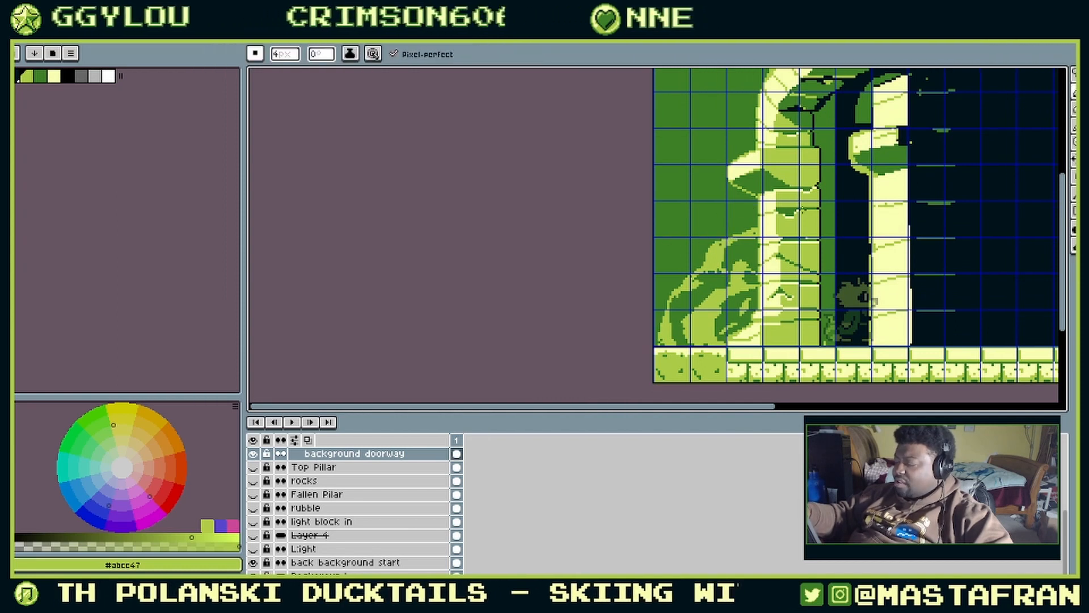
pyautogui.hscroll(3, 738, 198)
pyautogui.scroll(1, 737, 199)
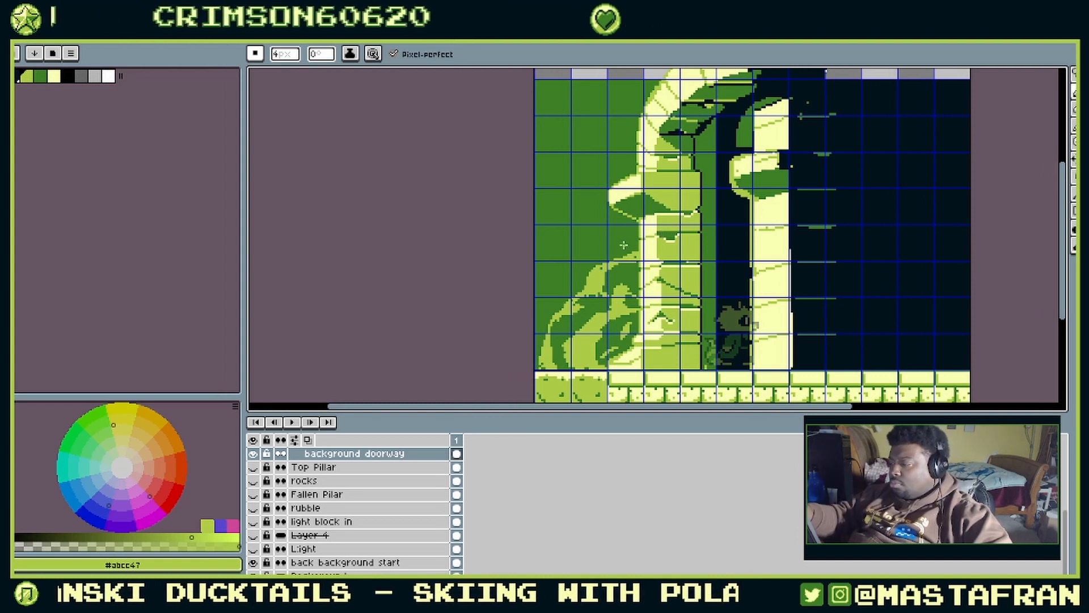
pyautogui.moveTo(807, 194); pyautogui.dragTo(659, 208)
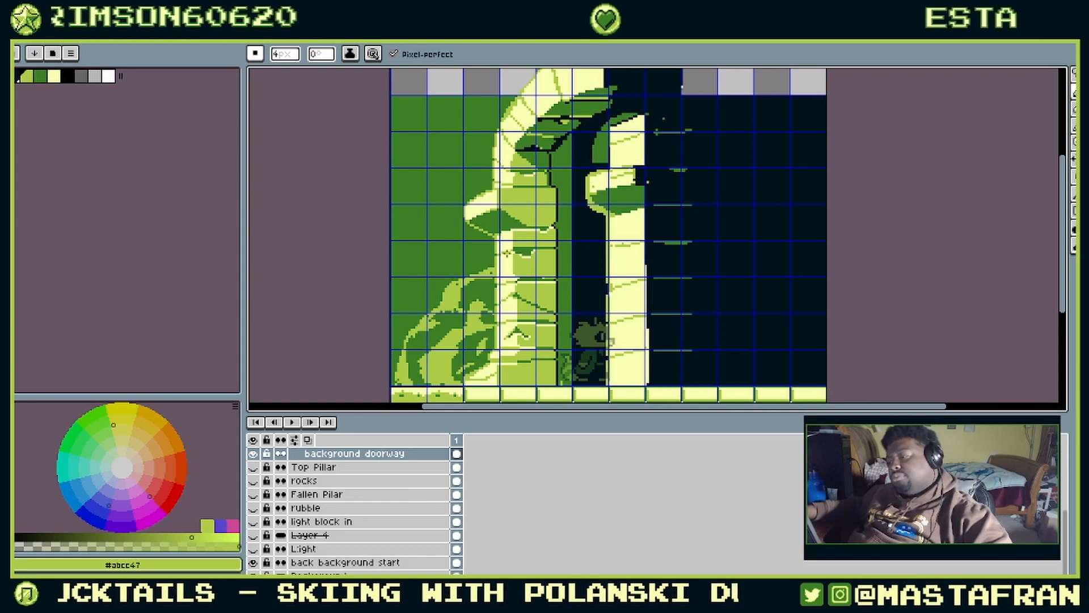
pyautogui.scroll(-5, 582, 296)
pyautogui.scroll(2, 581, 296)
pyautogui.scroll(2, 519, 244)
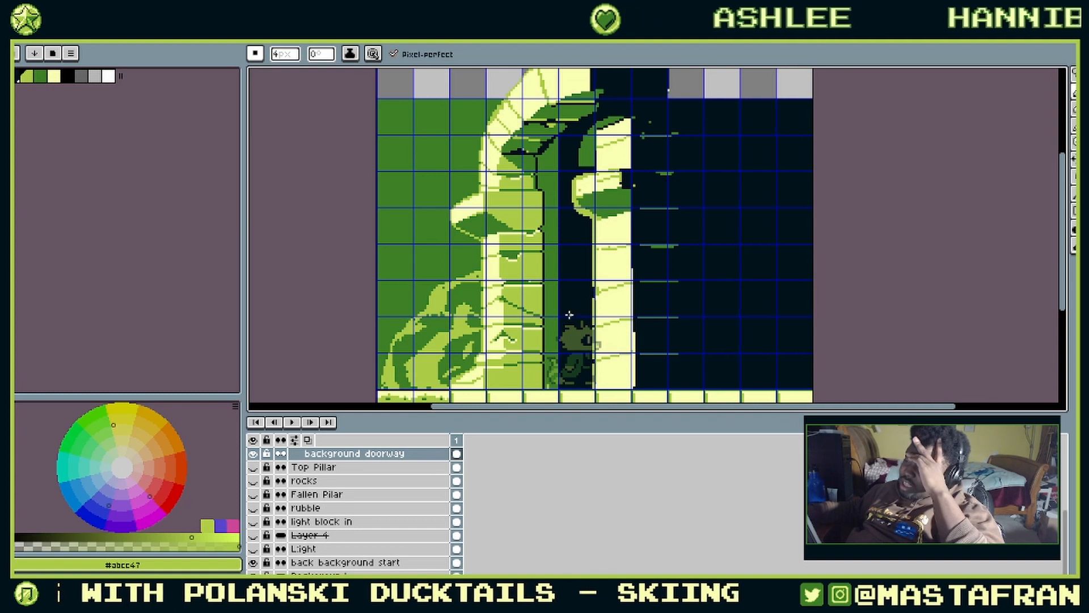
pyautogui.scroll(-3, 569, 315)
pyautogui.scroll(2, 567, 307)
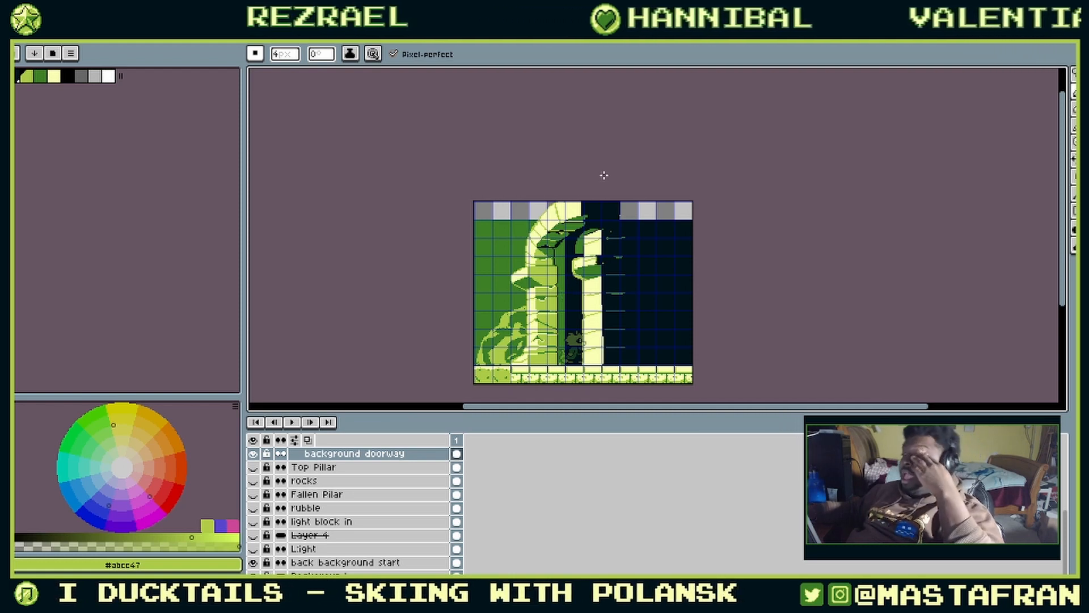
# Step: Save the doorway sprite and look through the other open character sprites
pyautogui.hotkey('ctrl', 's')
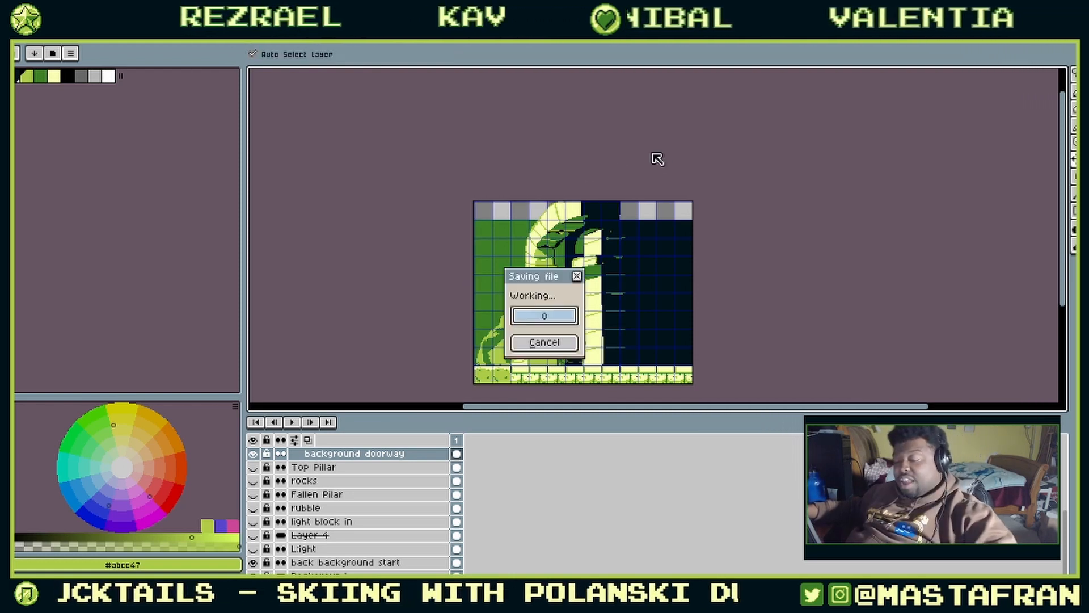
pyautogui.click(420, 40)
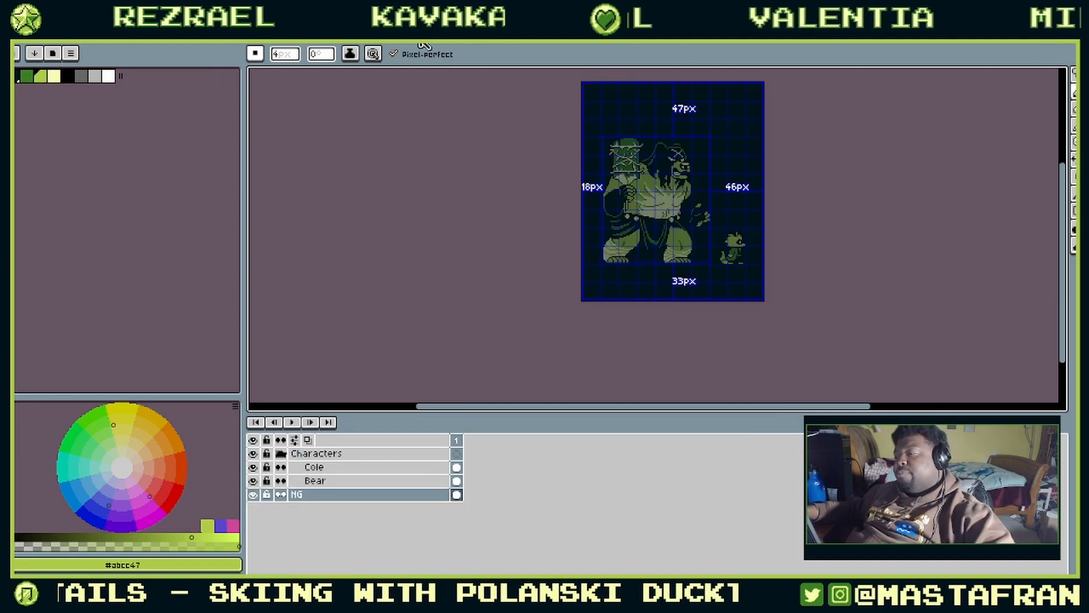
pyautogui.click(282, 39)
pyautogui.click(144, 44)
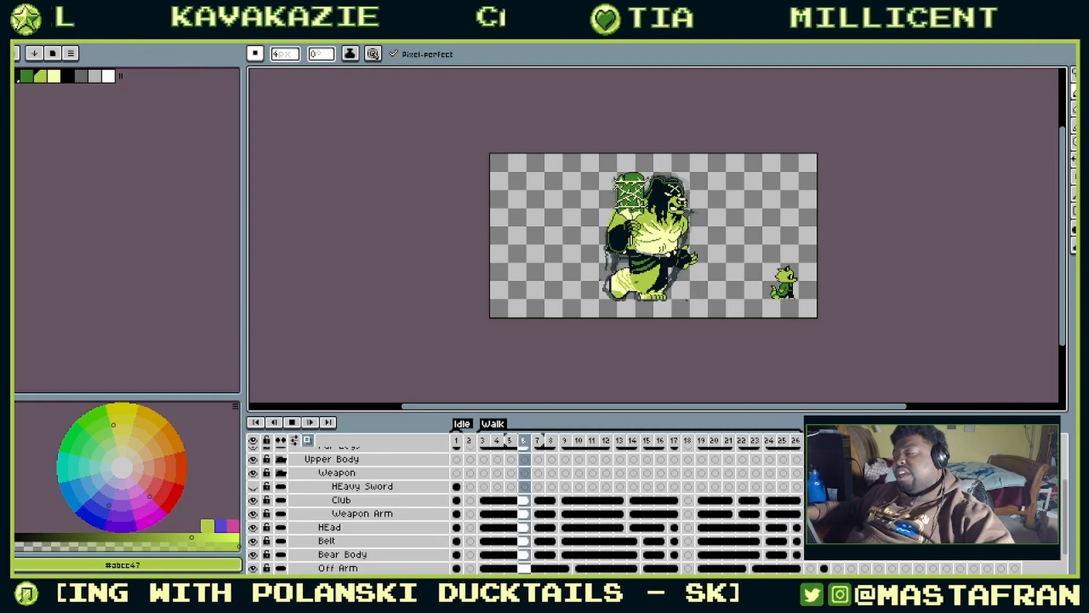
# Step: Close Temple Hallway Art.aseprite and Forest_Tiles_03.aseprite without saving their changes and return to the doorway sprite
pyautogui.click(590, 44)
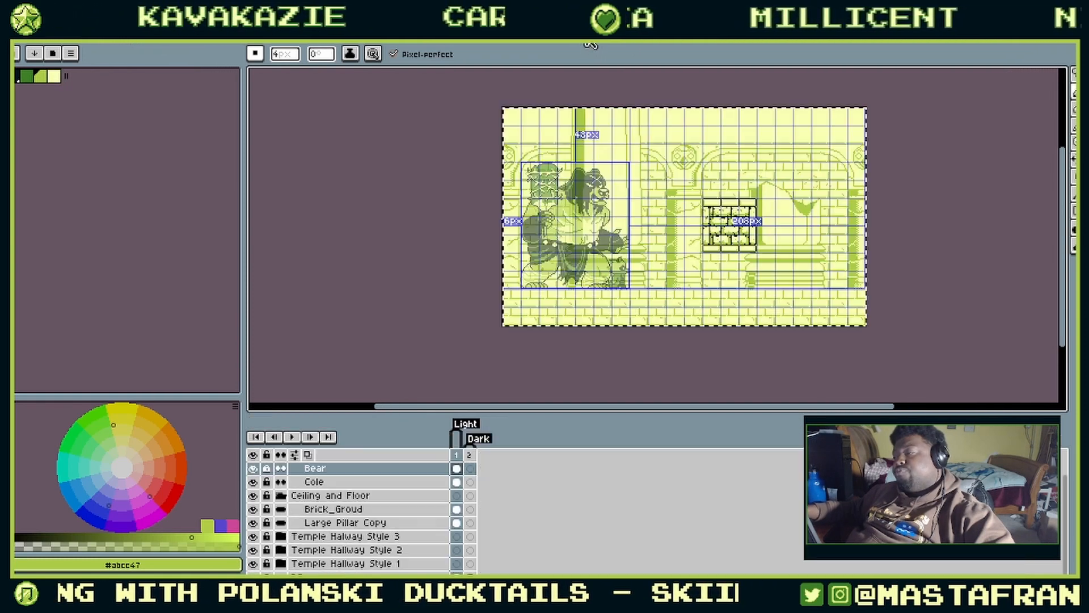
pyautogui.click(630, 44)
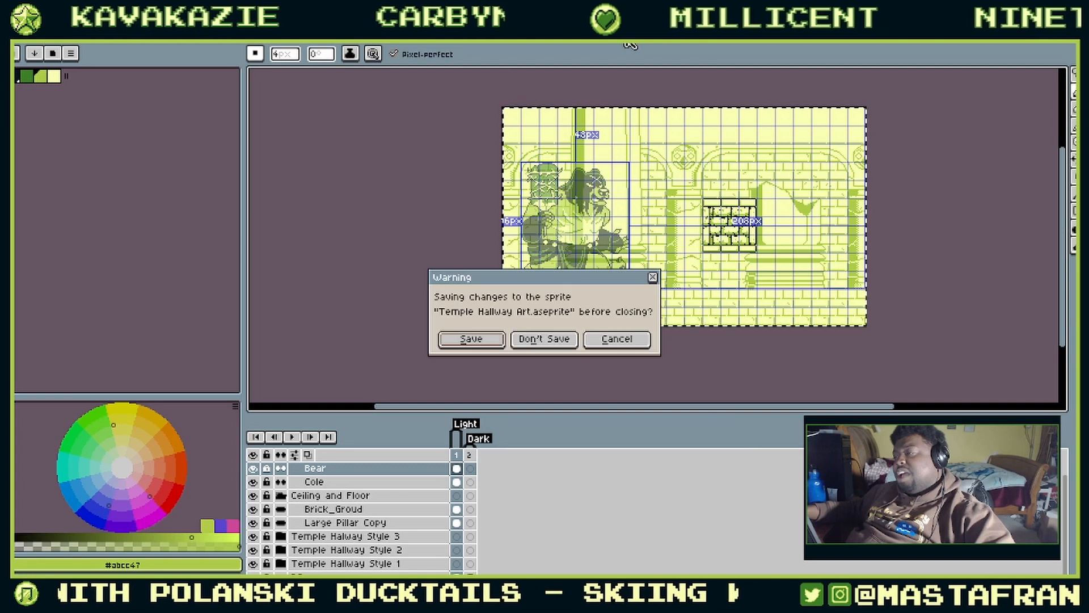
pyautogui.click(553, 339)
pyautogui.click(634, 43)
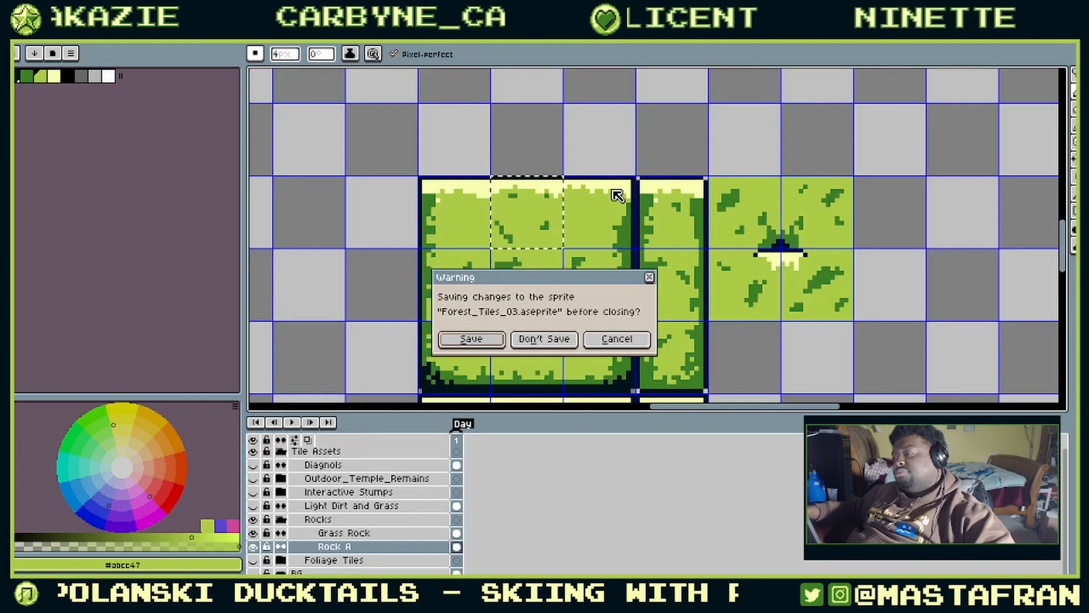
pyautogui.click(546, 338)
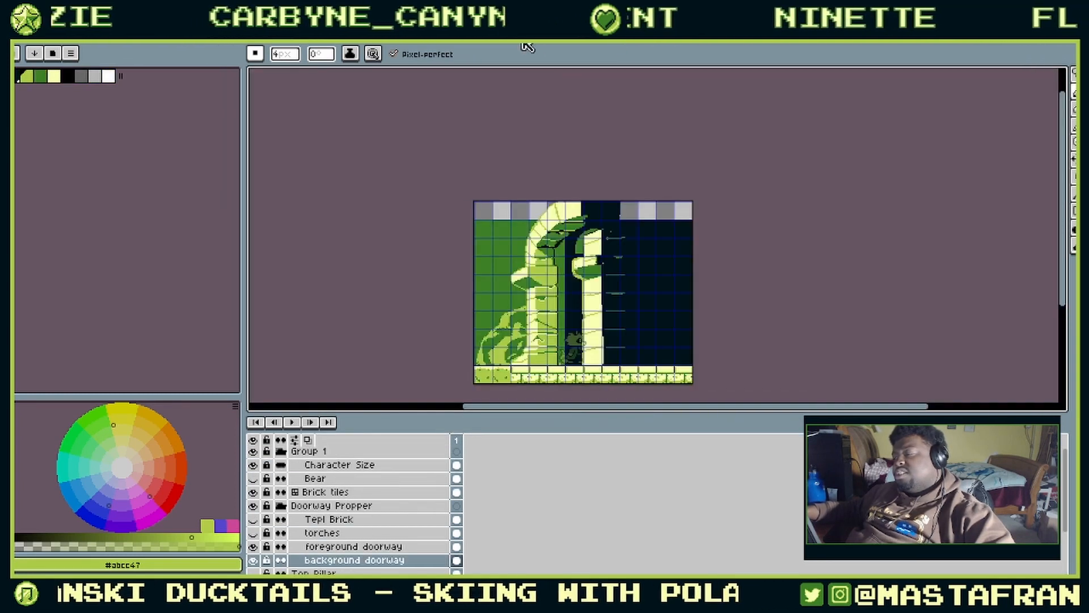
pyautogui.scroll(2, 649, 227)
pyautogui.scroll(-2, 640, 244)
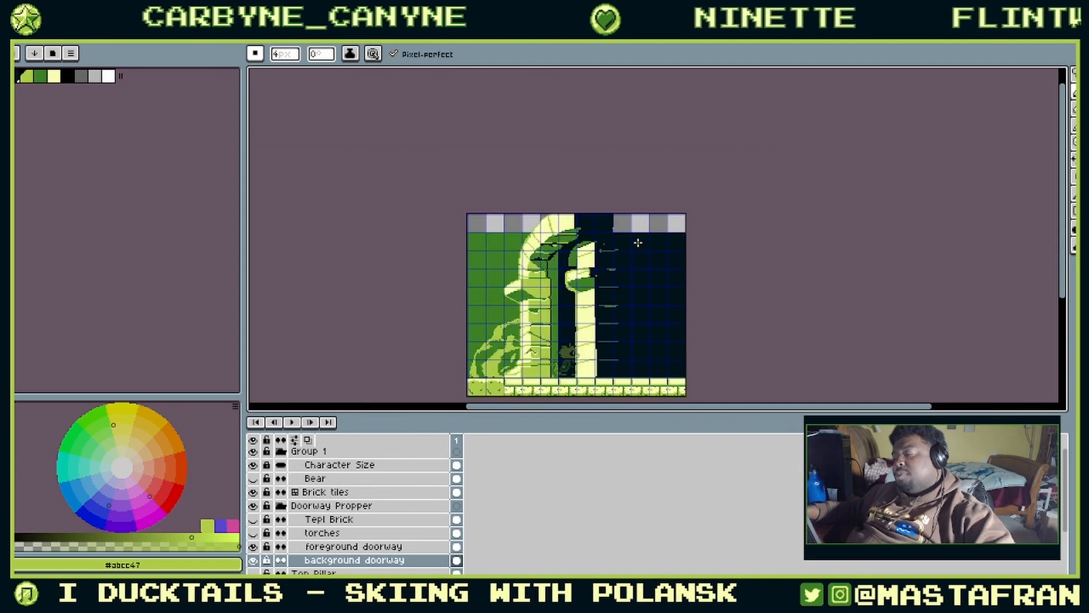
# Step: Move the foreground doorway's column about one grid tile to the right, widening the opening, and save the sprite
pyautogui.moveTo(597, 310); pyautogui.dragTo(602, 262)
pyautogui.scroll(1, 555, 238)
pyautogui.press('v')
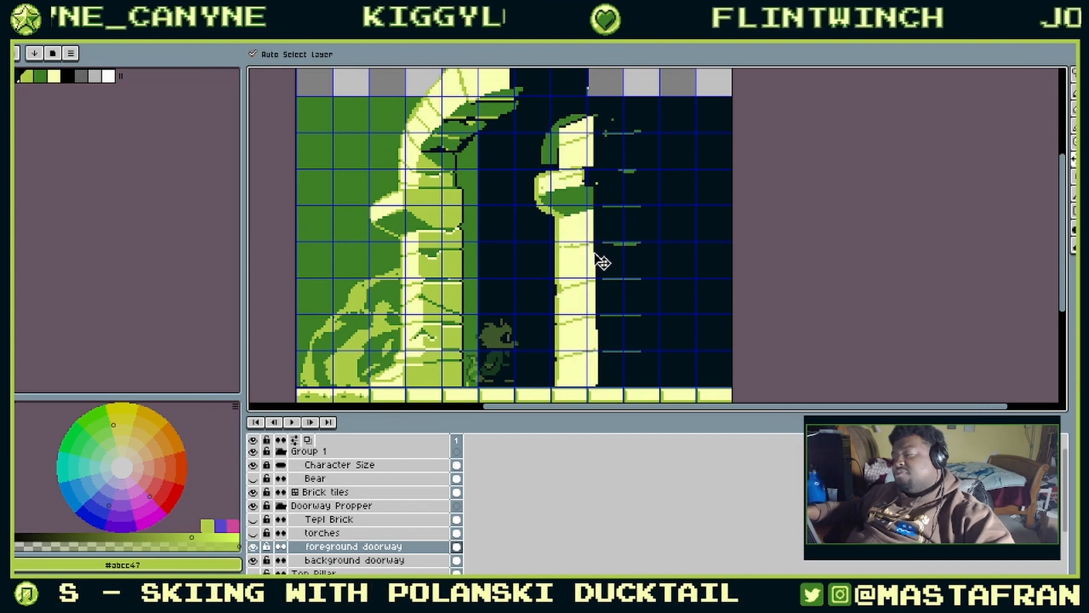
pyautogui.press('b')
pyautogui.press('v')
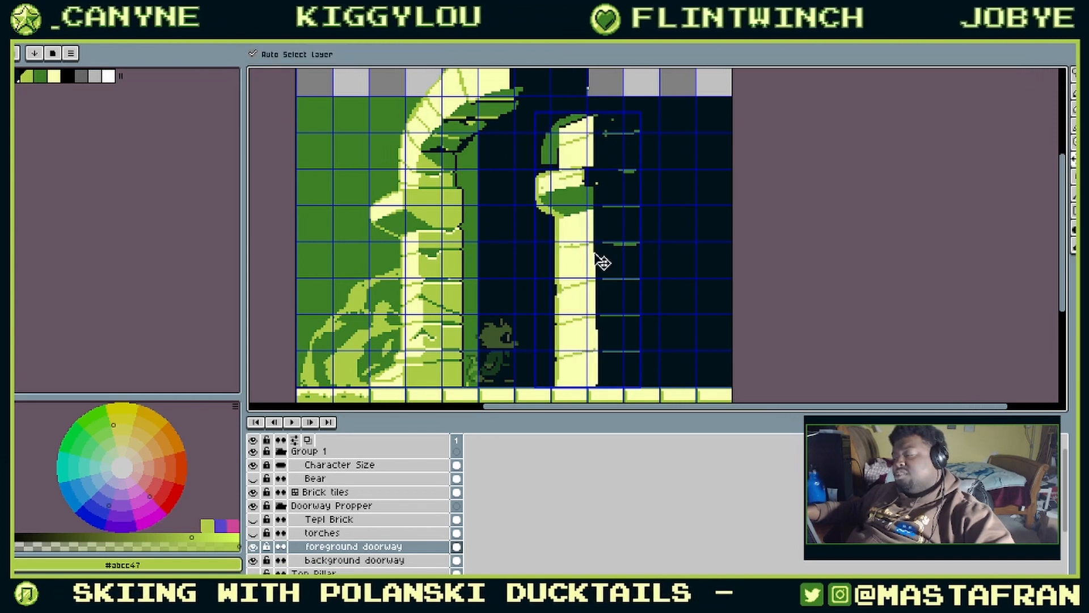
pyautogui.press('b')
pyautogui.scroll(-2, 606, 254)
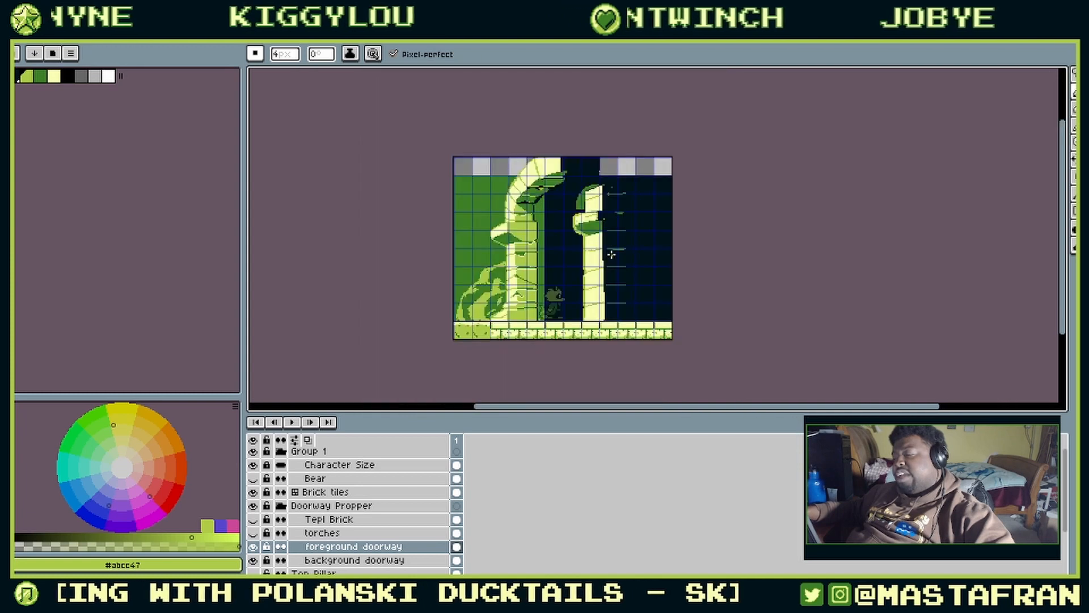
pyautogui.moveTo(611, 254); pyautogui.dragTo(633, 270)
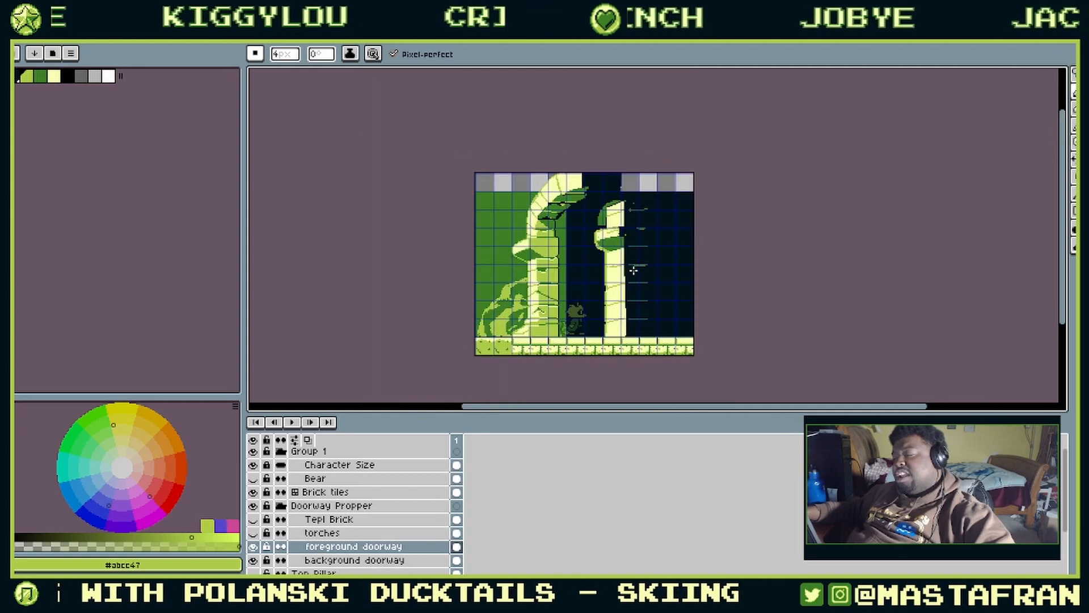
pyautogui.hotkey('ctrl', 's')
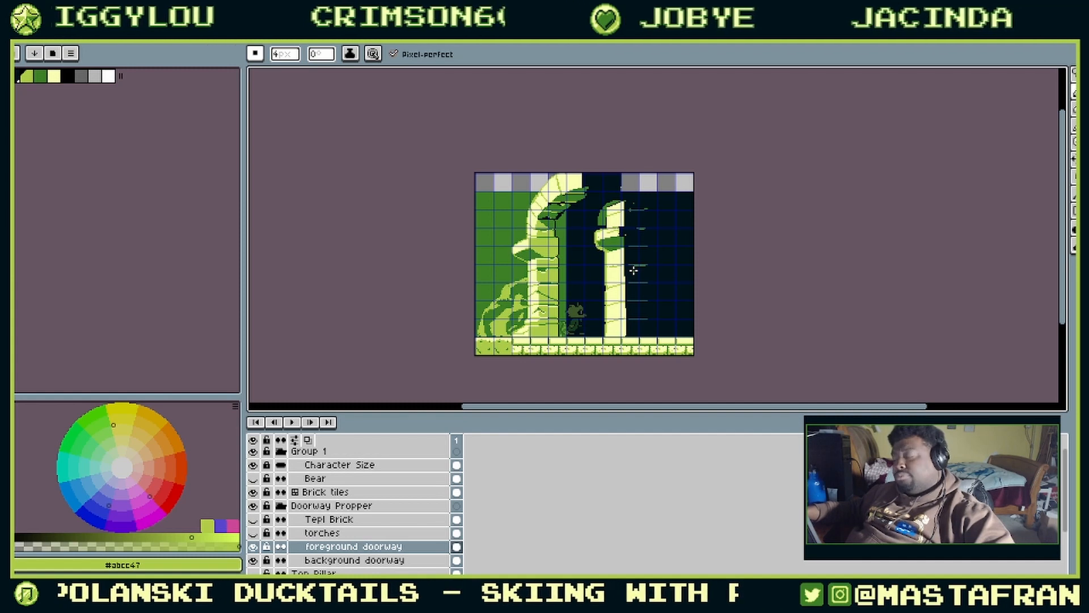
# Step: Make the dark palette colour Idx-0 the drawing colour, with the foreground doorway layer active
pyautogui.scroll(1, 633, 270)
pyautogui.scroll(-1, 642, 260)
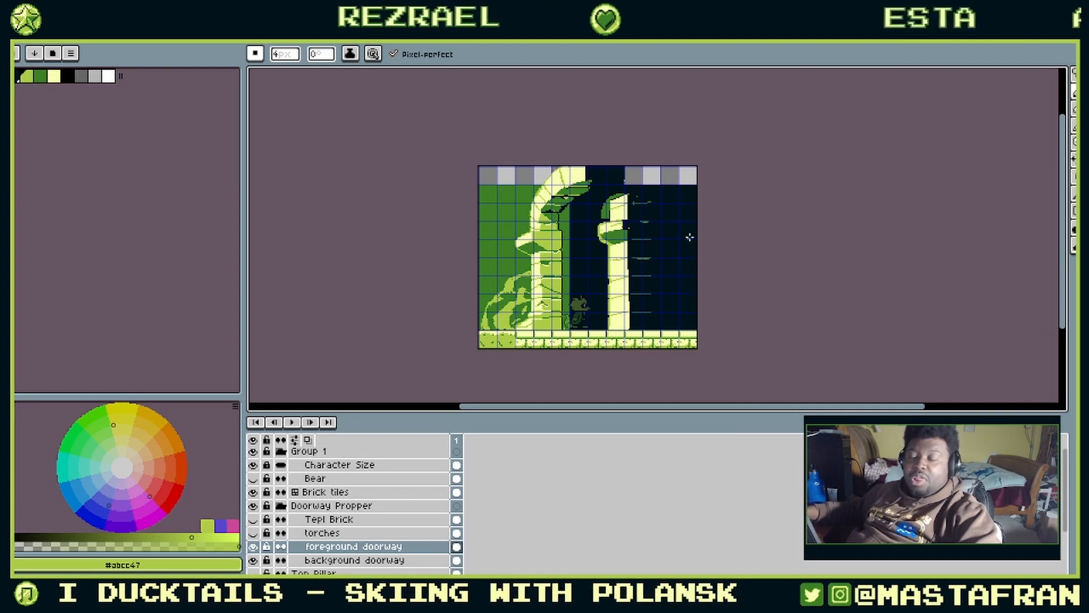
pyautogui.scroll(2, 688, 235)
pyautogui.moveTo(709, 204); pyautogui.dragTo(815, 136)
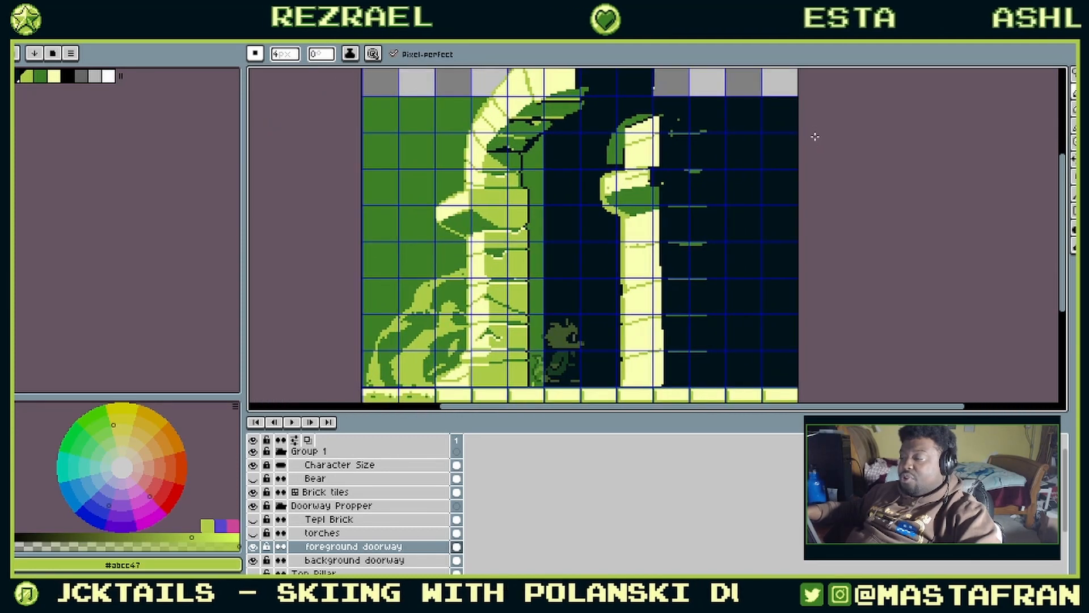
pyautogui.scroll(-2, 815, 136)
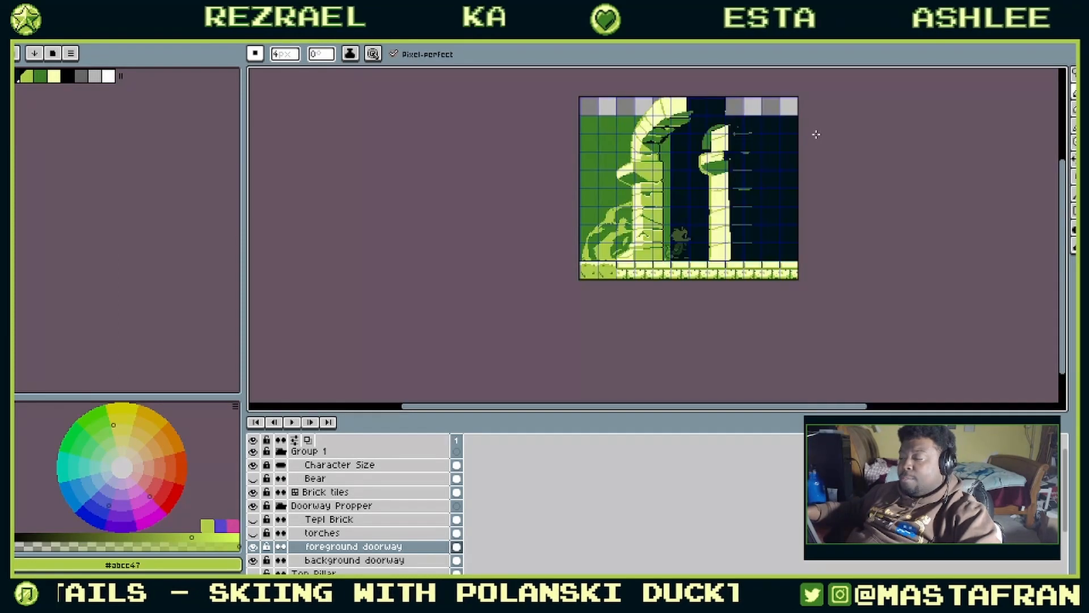
pyautogui.moveTo(814, 136); pyautogui.dragTo(811, 175)
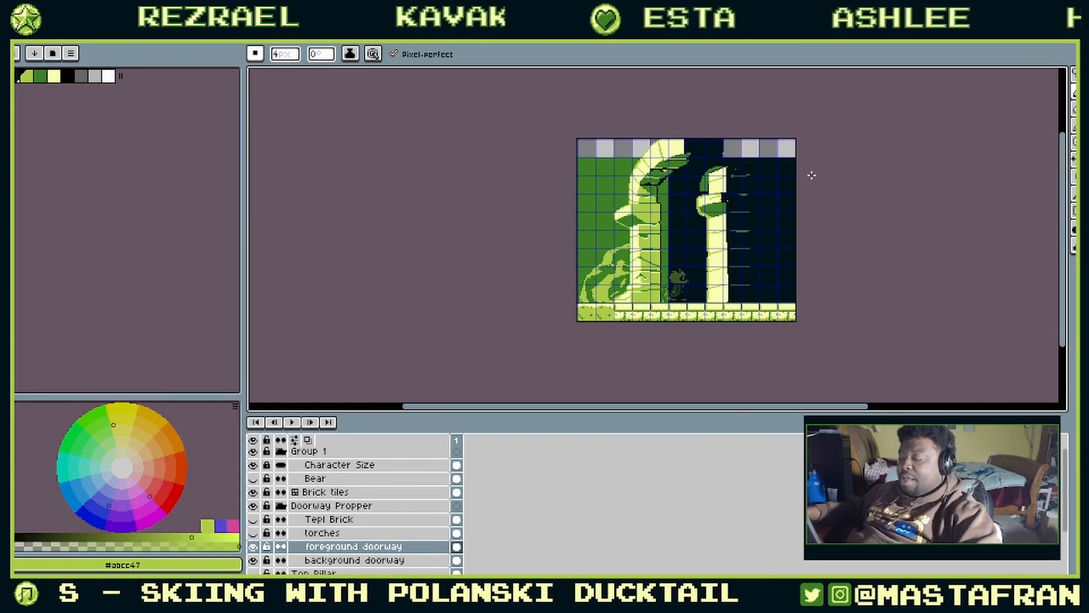
pyautogui.press('space')
pyautogui.press('[')
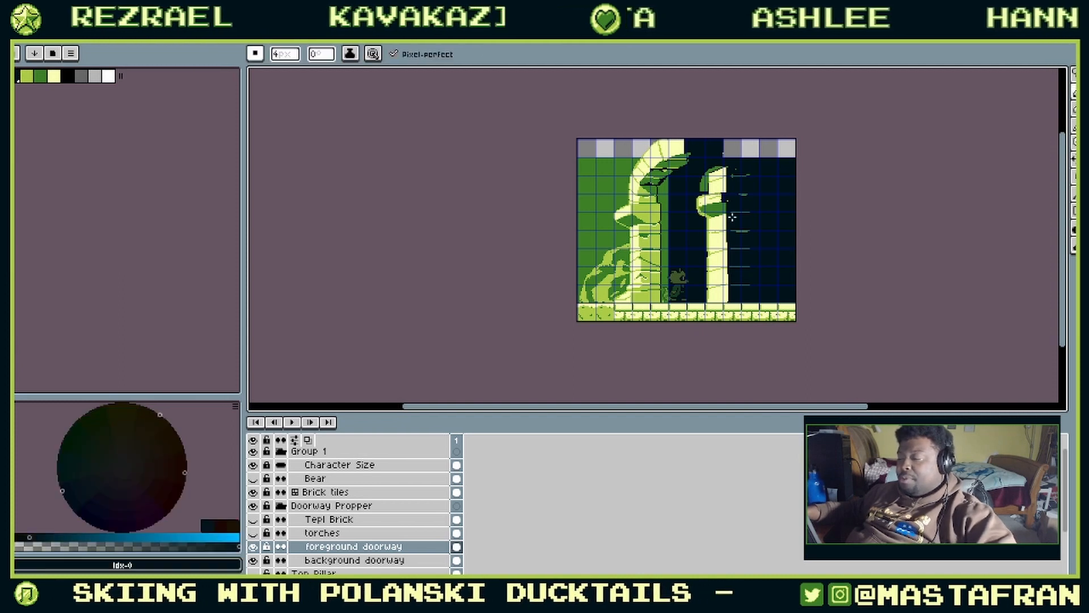